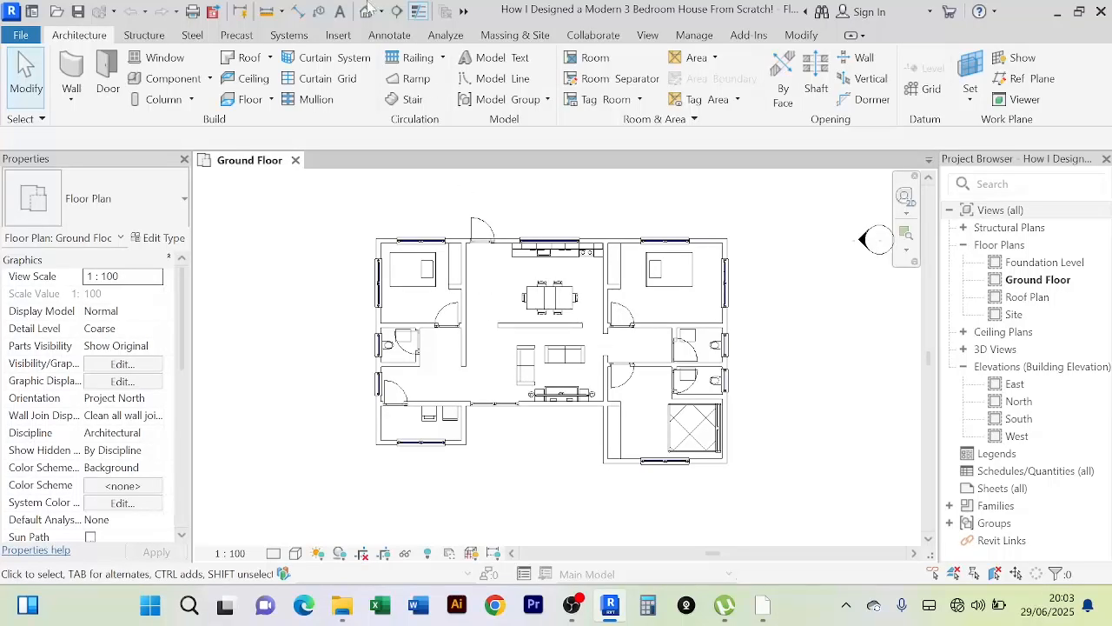
Step: Inspect the room and furniture layout of the whole ground floor plan
scroll(492, 311, up, 5)
scroll(492, 308, down, 5)
mouse_move(492, 306)
middle_down()
mouse_move(459, 300)
mouse_move(470, 304)
middle_up()
scroll(460, 290, up, 4)
scroll(460, 288, down, 5)
scroll(470, 303, up, 2)
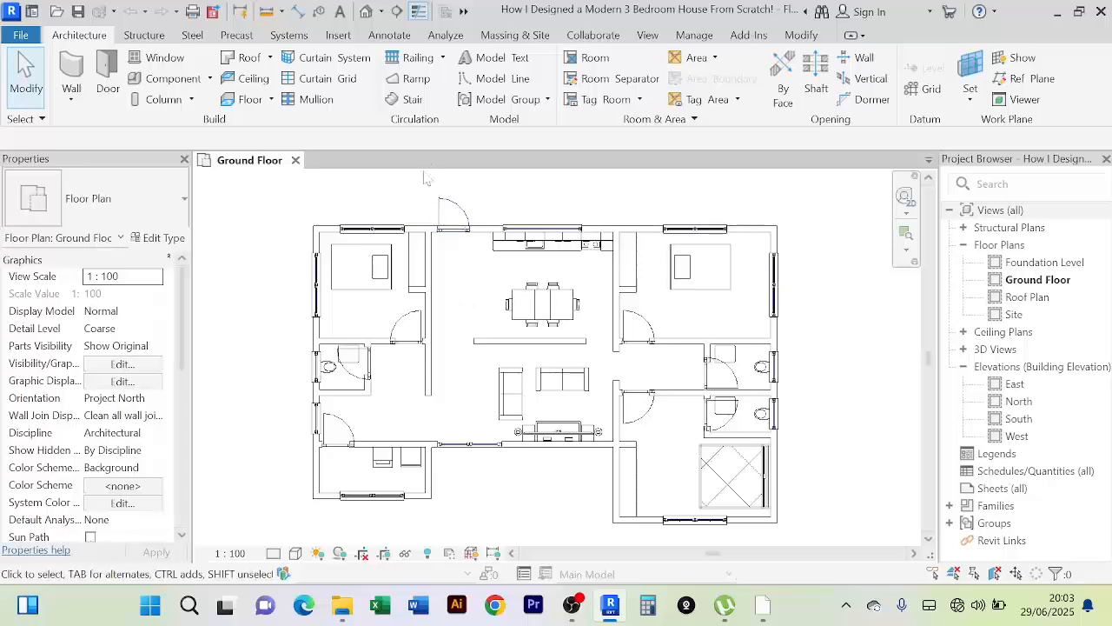
Step: Open the default 3D view and examine the house's front facade around the projecting room's window and entrance door
click(365, 11)
scroll(506, 449, up, 4)
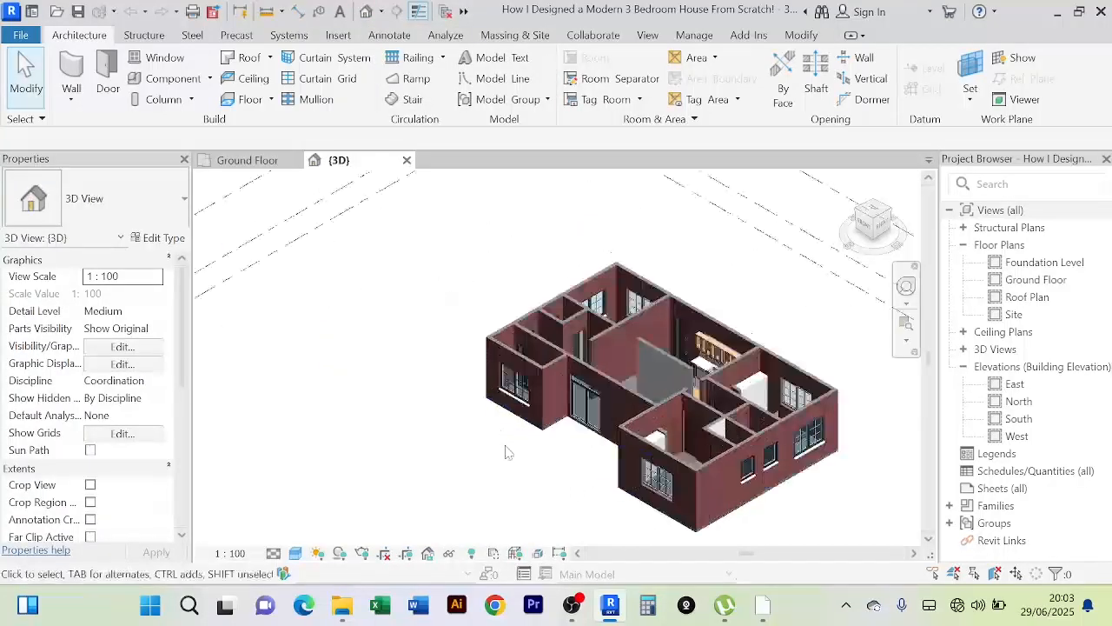
scroll(429, 380, down, 1)
shift+middle_drag(429, 380, 429, 461)
scroll(478, 373, up, 3)
middle_drag(429, 414, 388, 442)
scroll(466, 390, up, 3)
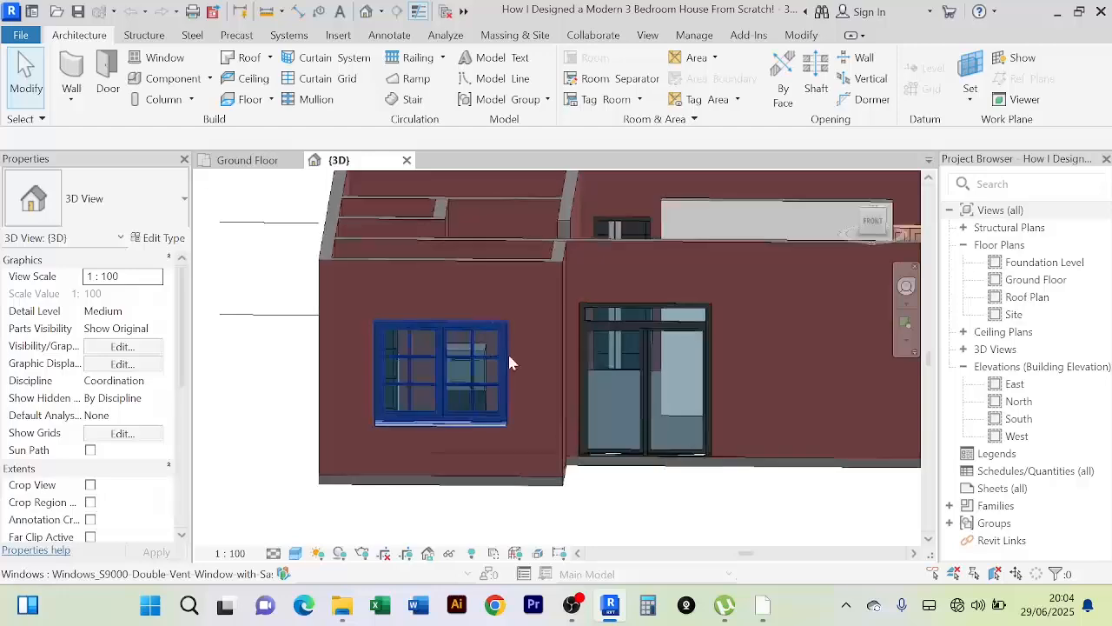
Step: Review the properties of the double-vent window in the projecting front room, then clear the selection
scroll(116, 487, down, 6)
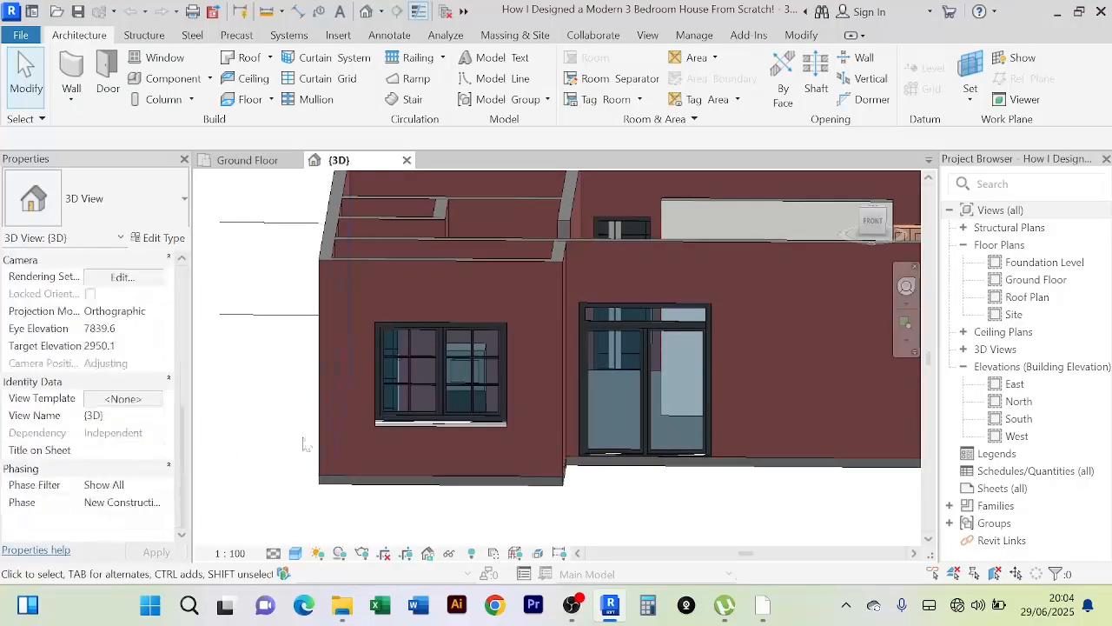
click(379, 405)
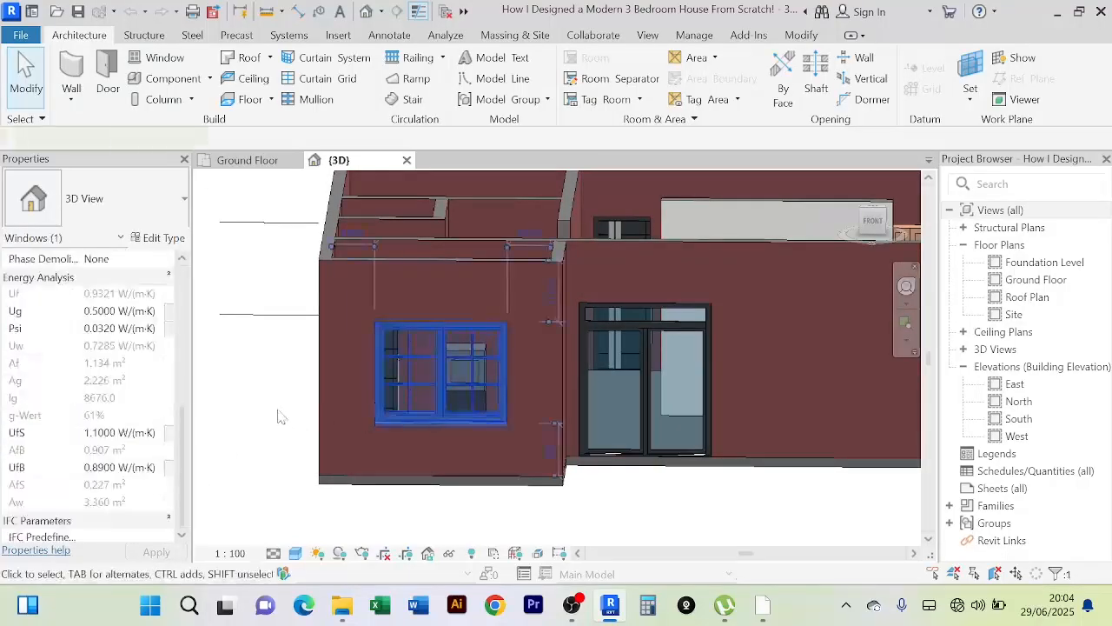
scroll(284, 417, down, 2)
scroll(149, 443, down, 3)
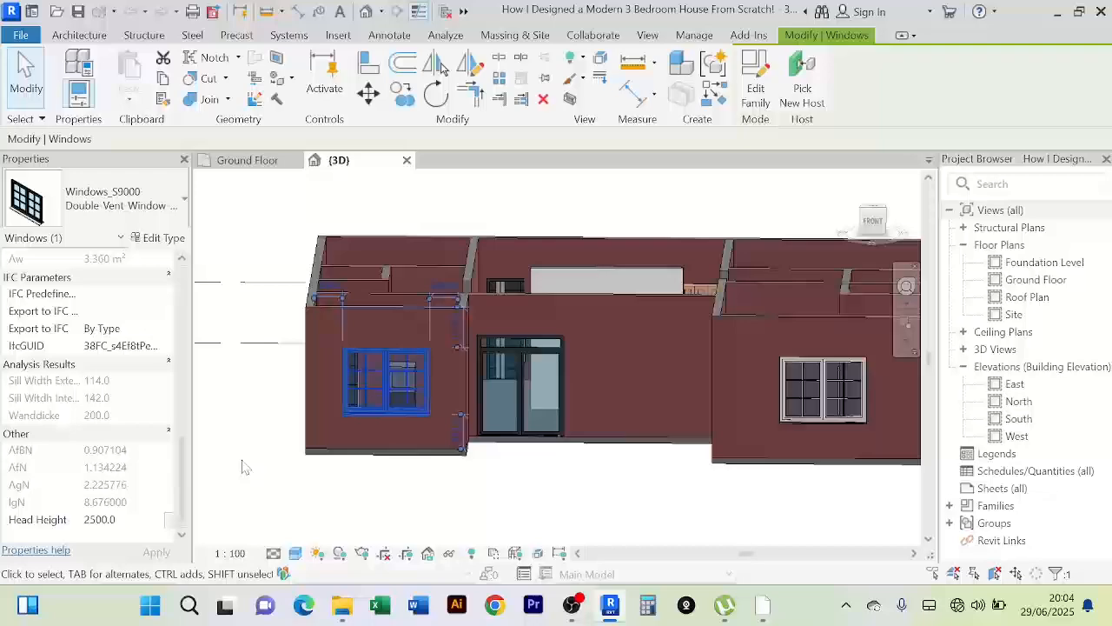
click(288, 439)
scroll(511, 358, down, 1)
Step: Examine the furnished interior from above in 3D, including the dining area, living area and bedrooms
shift+middle_drag(511, 358, 551, 346)
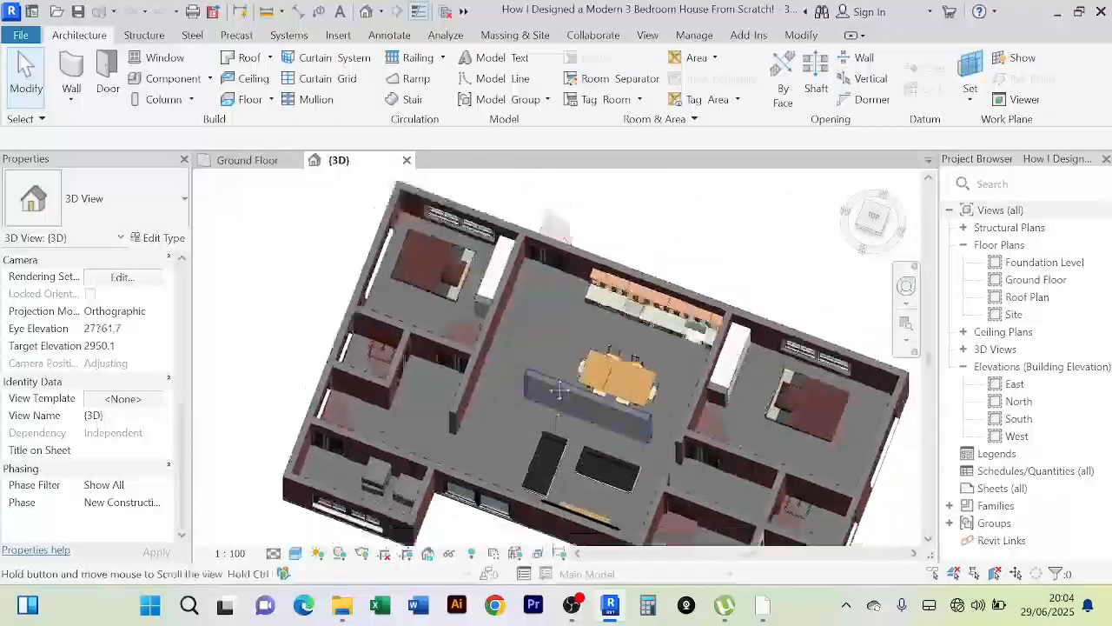
scroll(548, 346, up, 4)
scroll(548, 346, down, 5)
scroll(572, 324, up, 3)
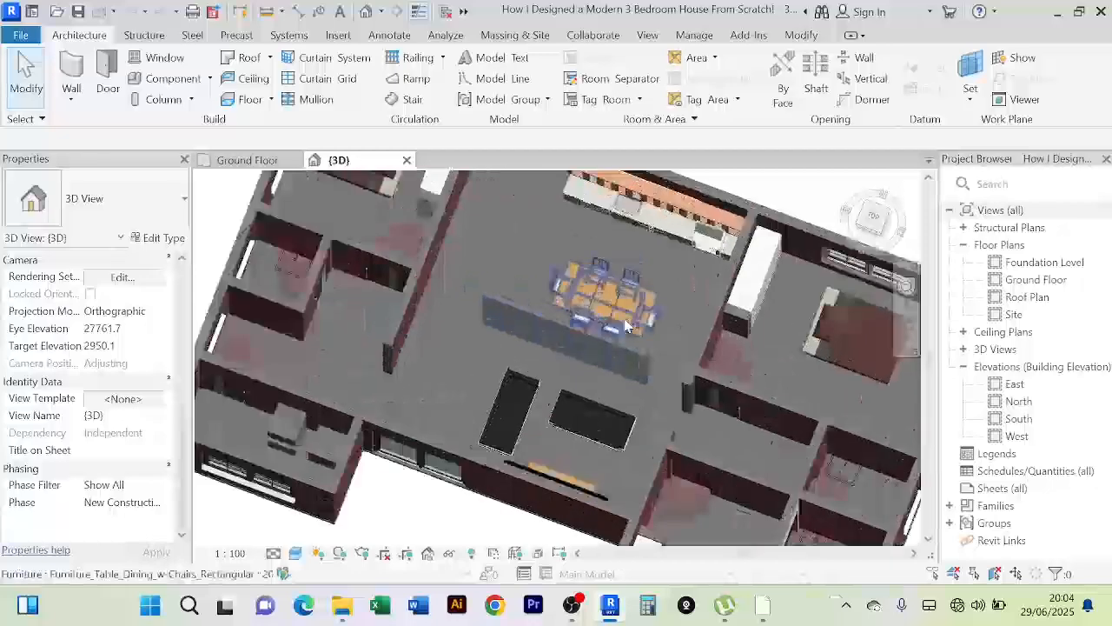
scroll(658, 338, up, 3)
scroll(658, 339, up, 2)
scroll(698, 349, down, 6)
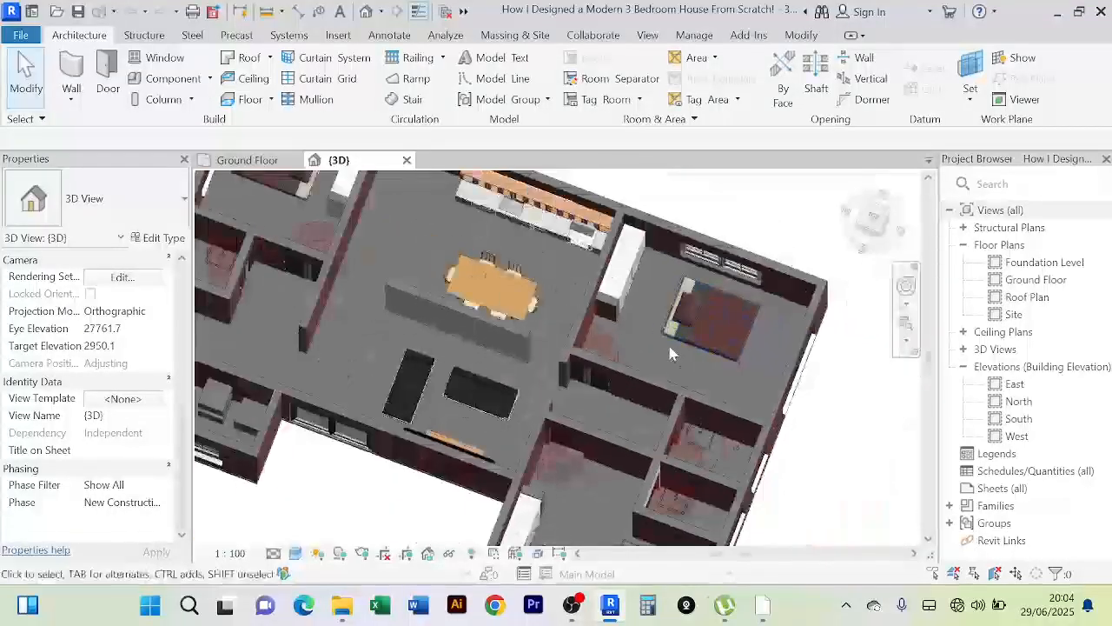
Step: Return to the Ground Floor plan and examine the living area, bathrooms and bedroom door positions
click(248, 160)
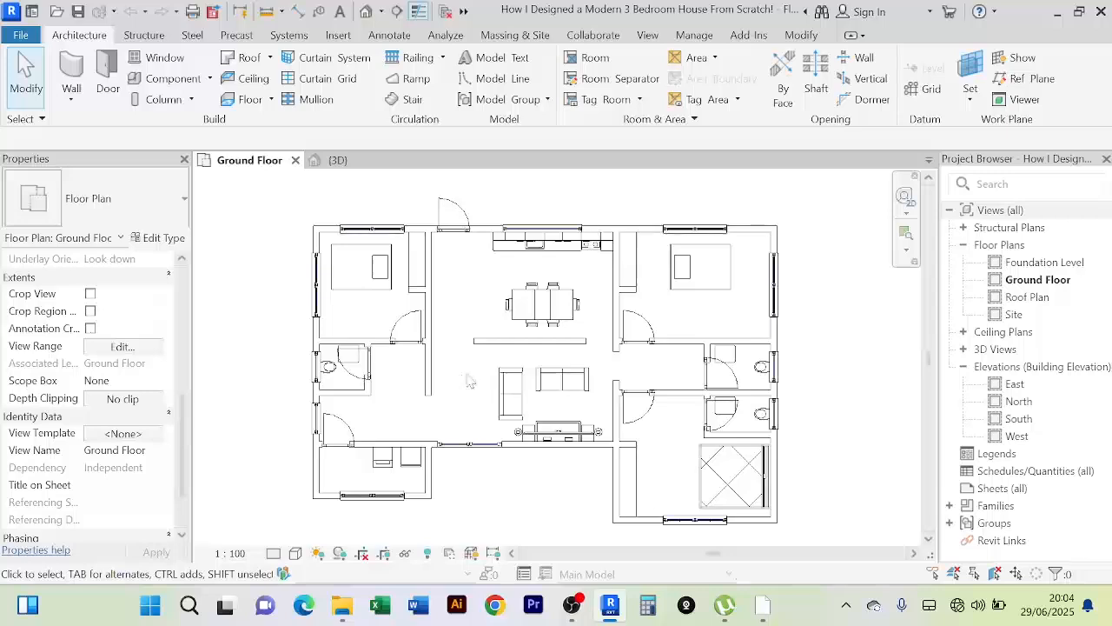
scroll(466, 382, up, 2)
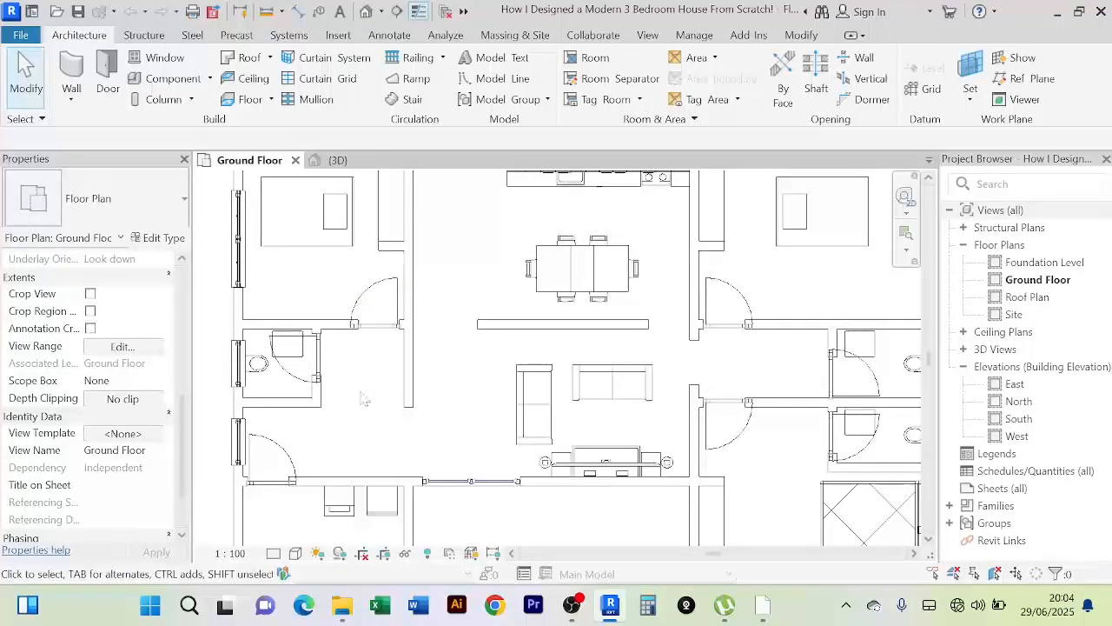
scroll(408, 400, down, 4)
scroll(467, 402, up, 4)
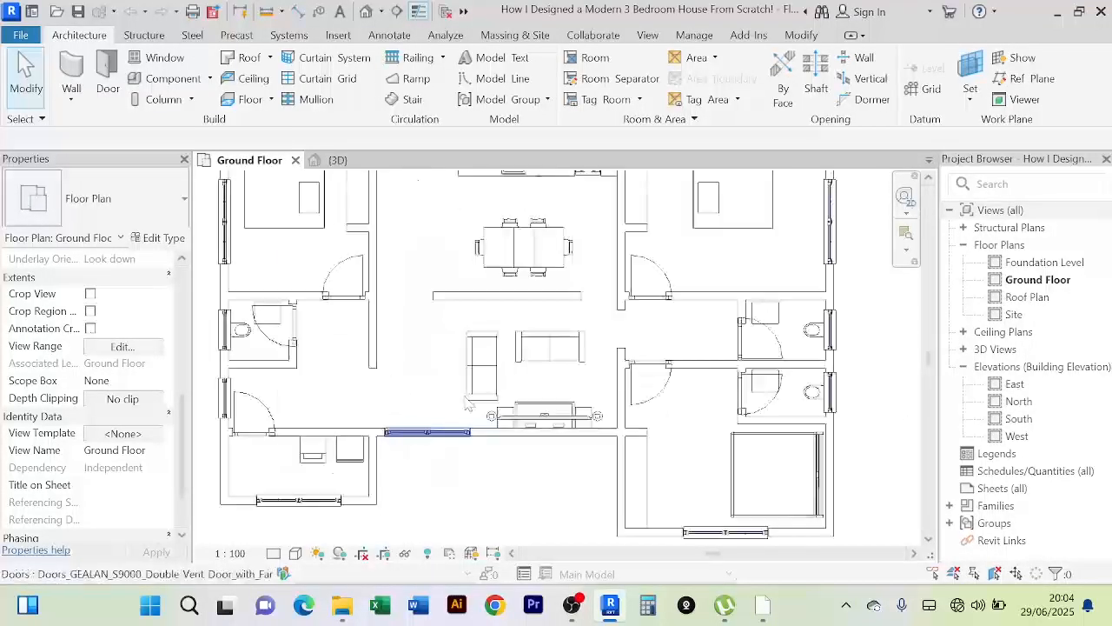
middle_drag(542, 474, 528, 432)
middle_drag(678, 407, 642, 391)
scroll(636, 383, down, 1)
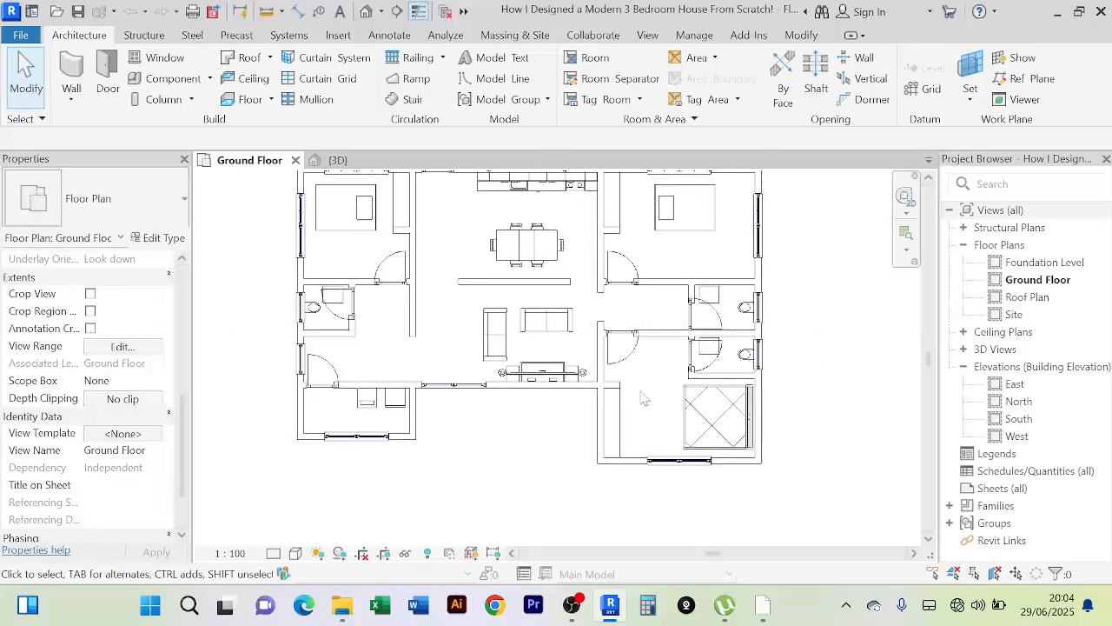
middle_drag(642, 270, 652, 304)
scroll(631, 281, up, 2)
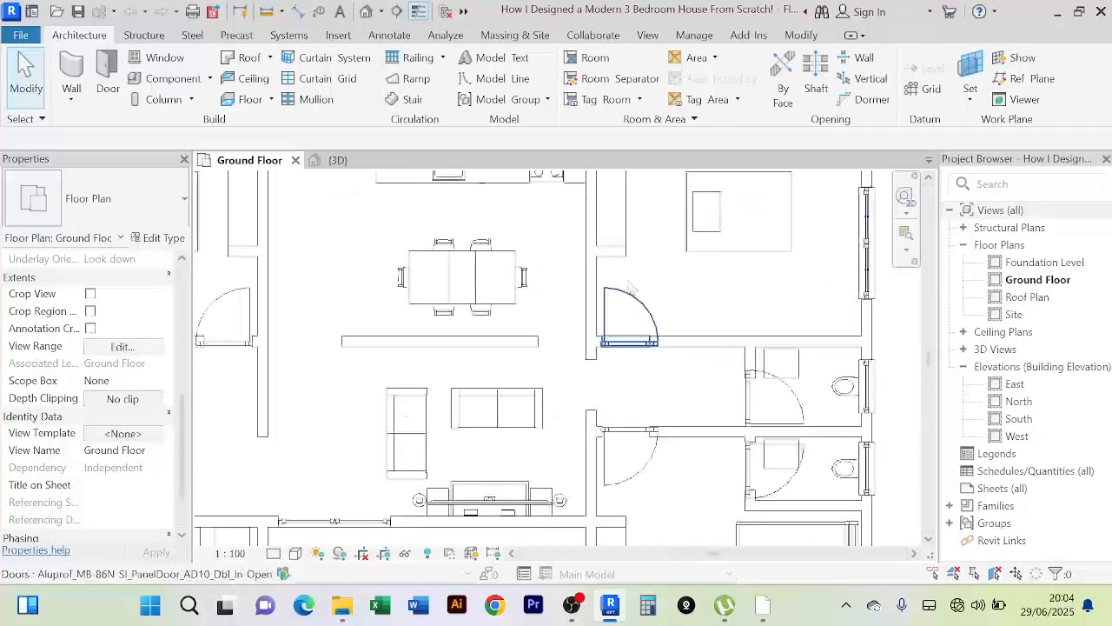
Step: Look over the bedrooms, the wall lines and the overall outline of the ground floor plan
scroll(631, 281, down, 1)
click(605, 248)
click(781, 284)
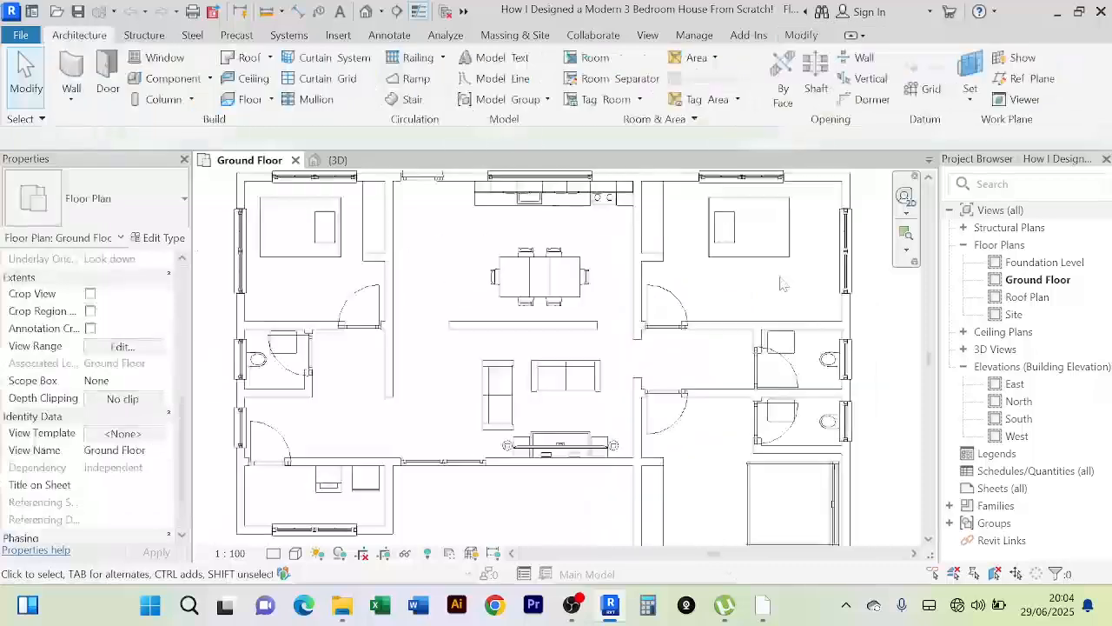
middle_drag(781, 283, 702, 247)
click(628, 261)
scroll(689, 318, down, 2)
click(602, 414)
middle_drag(580, 418, 549, 432)
scroll(565, 445, up, 2)
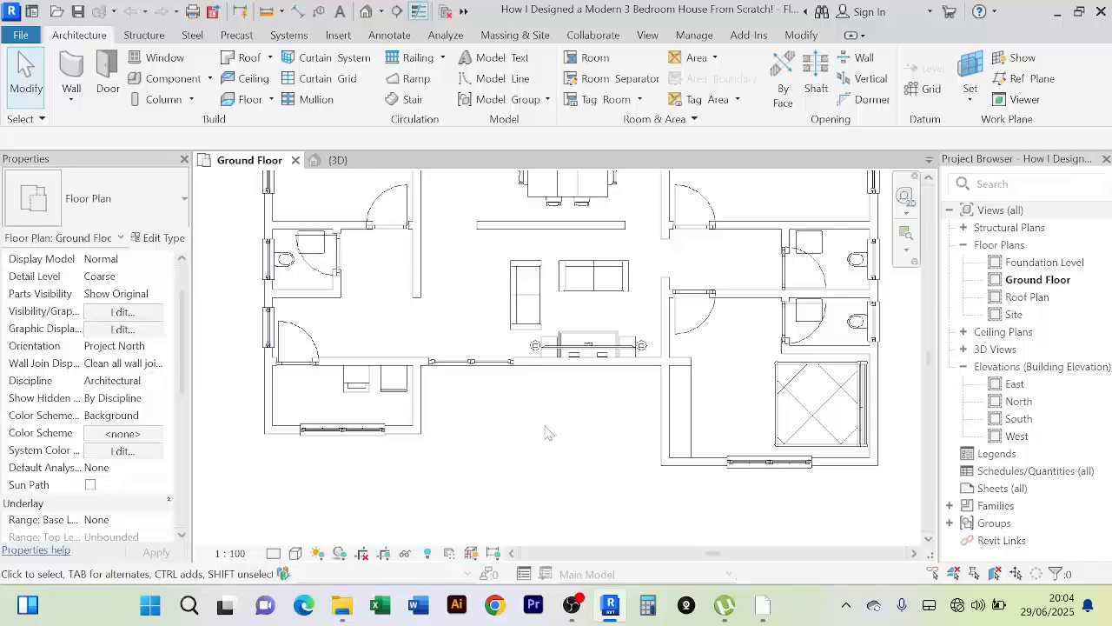
scroll(524, 426, down, 2)
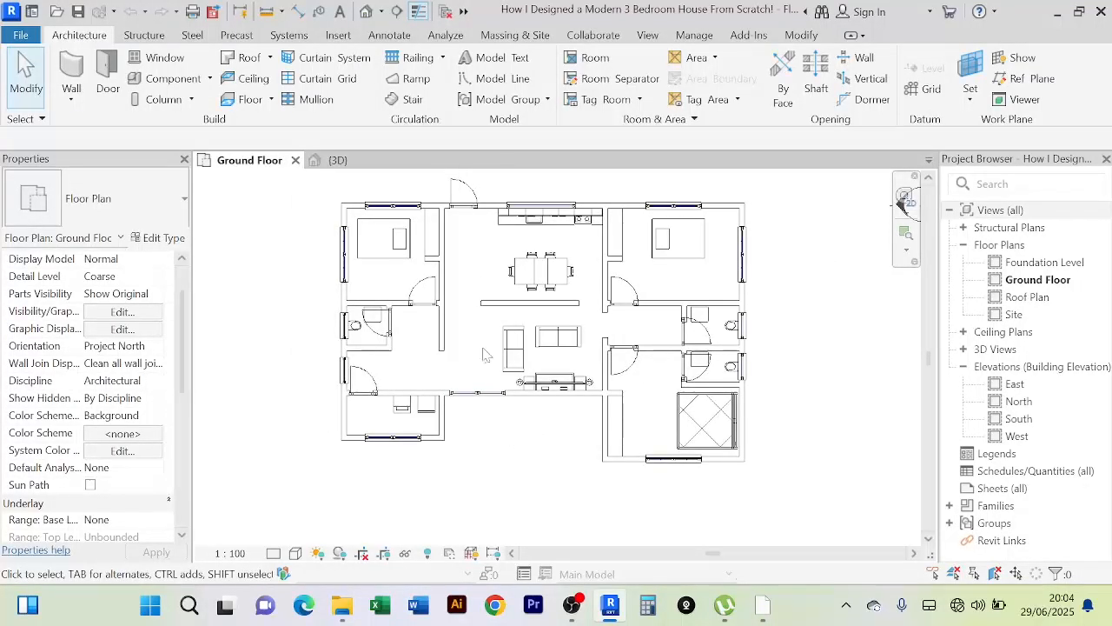
middle_drag(536, 463, 533, 468)
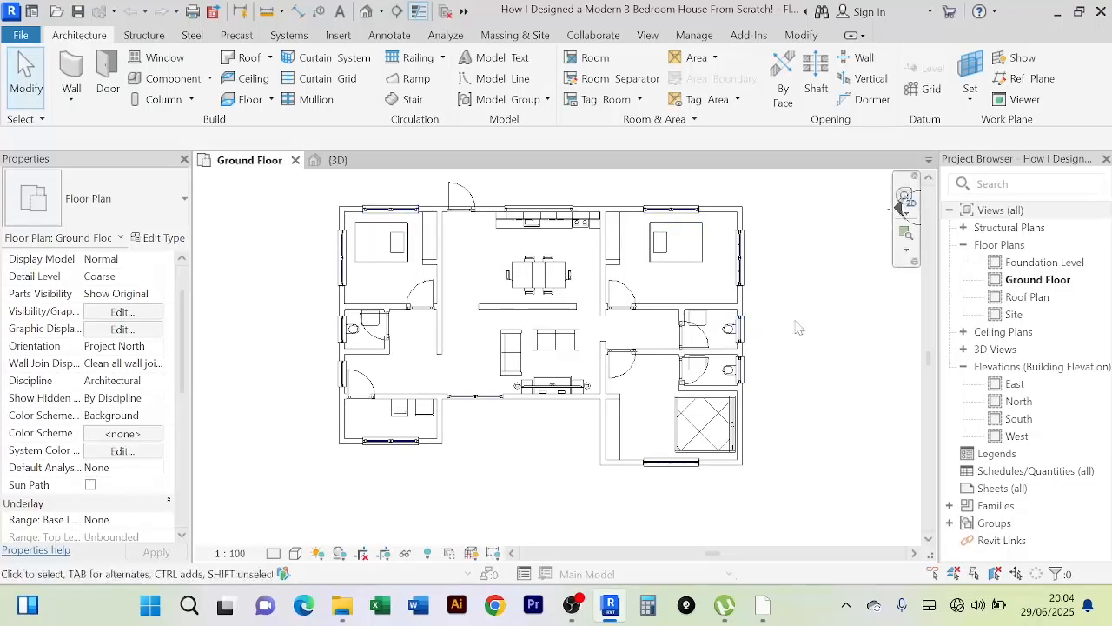
middle_drag(800, 327, 785, 323)
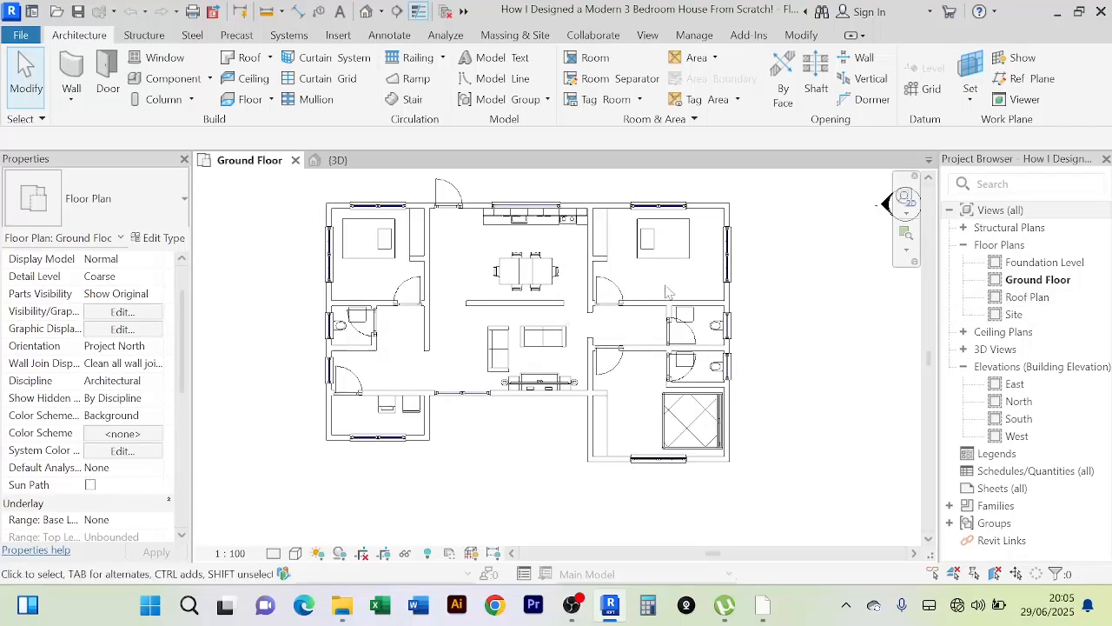
Step: Open the Roof Plan floor plan and start a floor boundary sketch on that level
double_click(1028, 297)
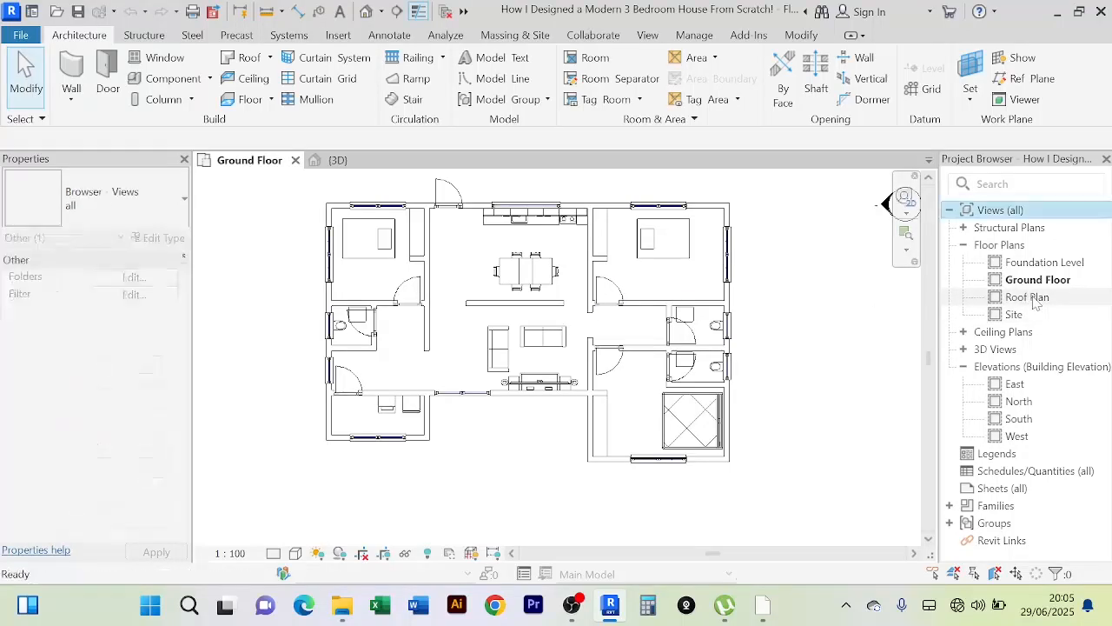
scroll(754, 366, down, 1)
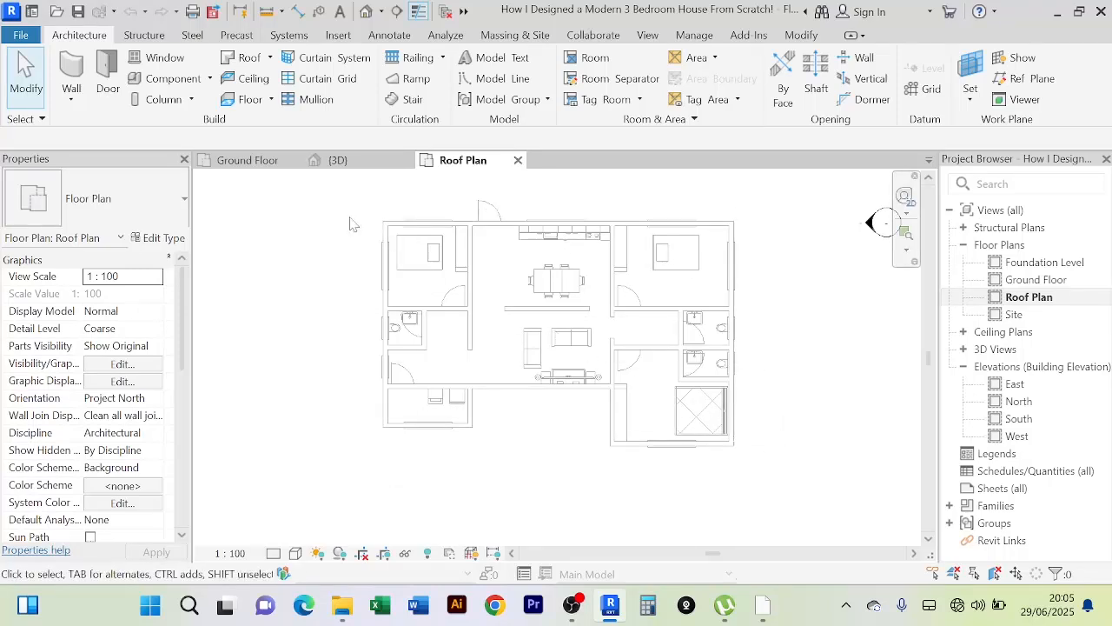
drag(350, 224, 312, 203)
click(271, 99)
click(319, 177)
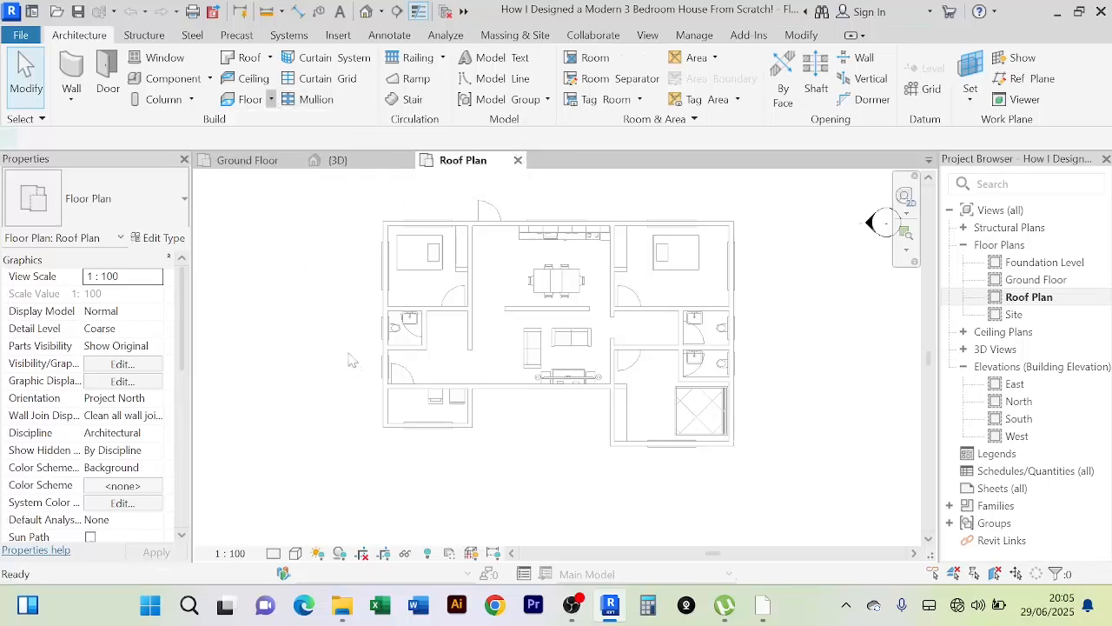
click(162, 237)
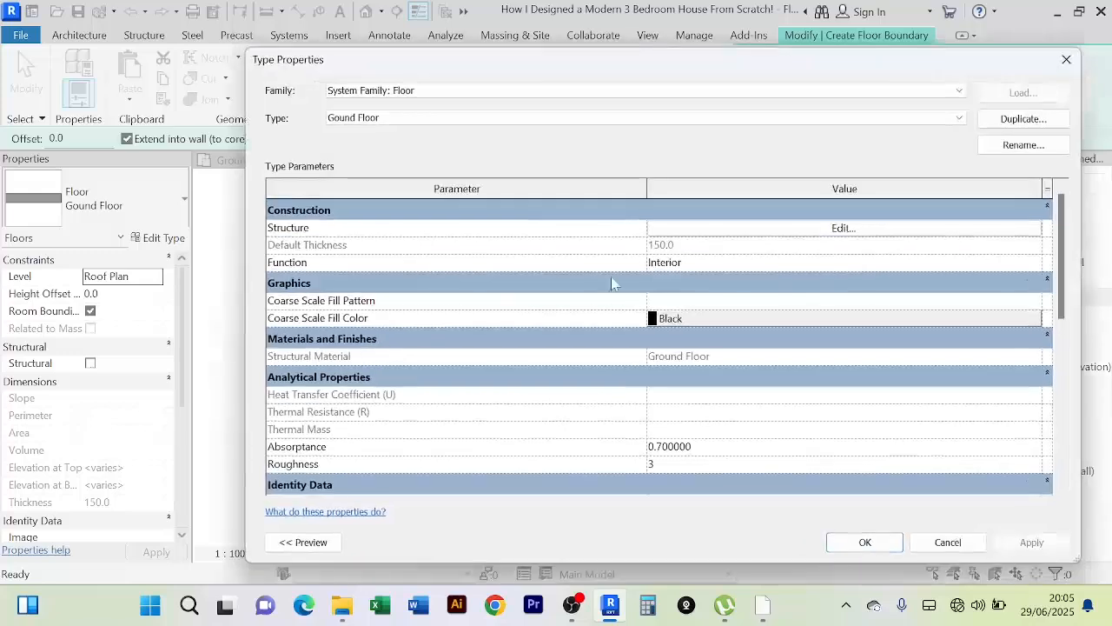
click(1021, 121)
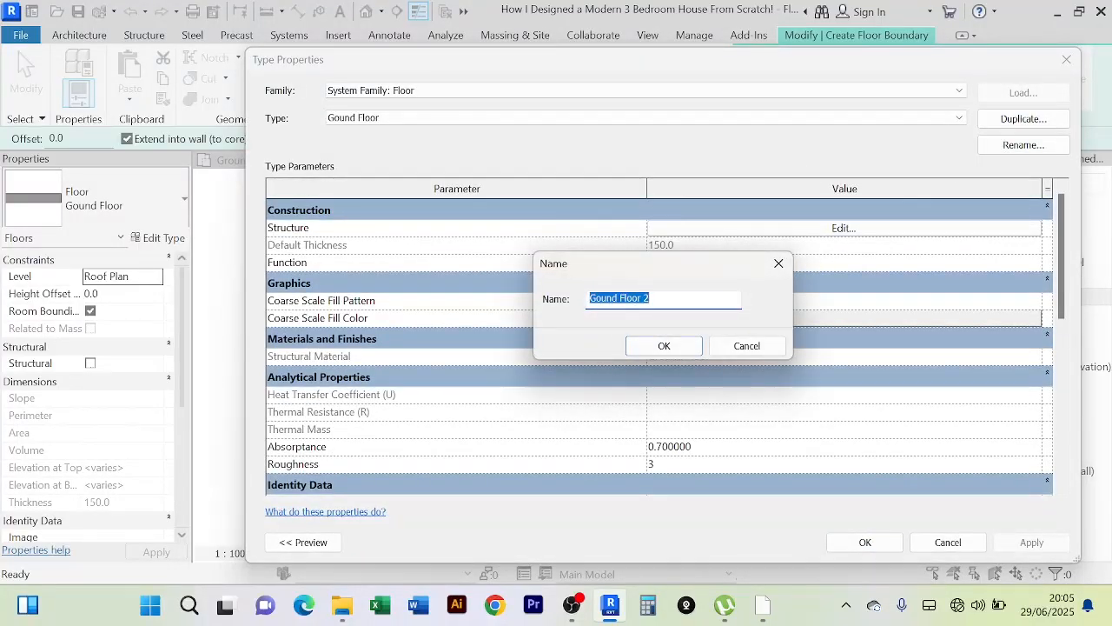
drag(618, 298, 589, 298)
text(Top)
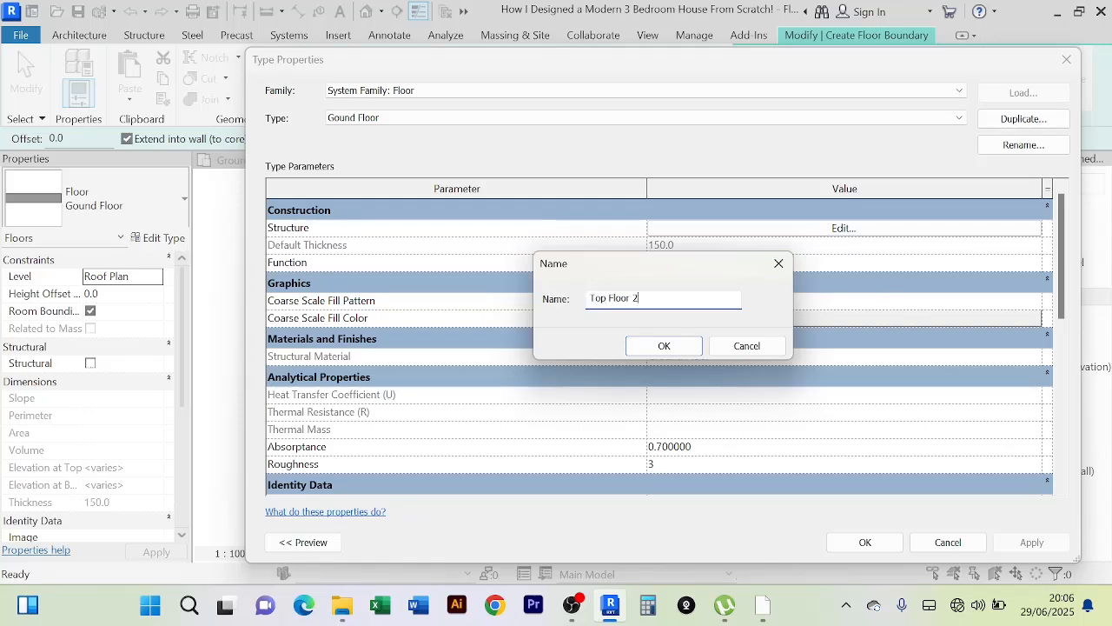
click(664, 345)
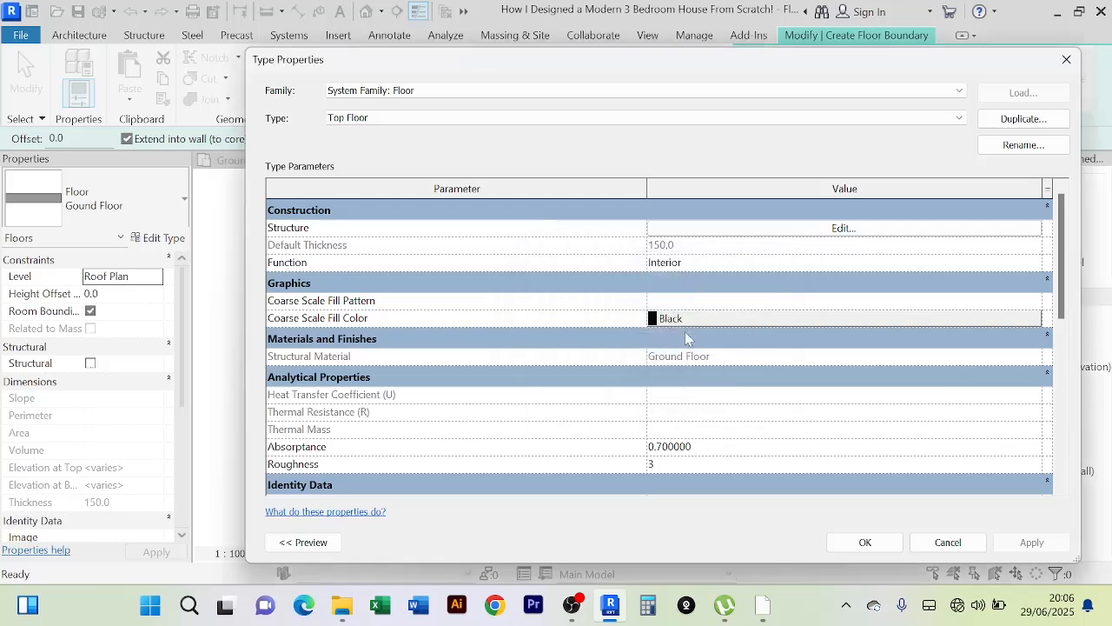
click(850, 229)
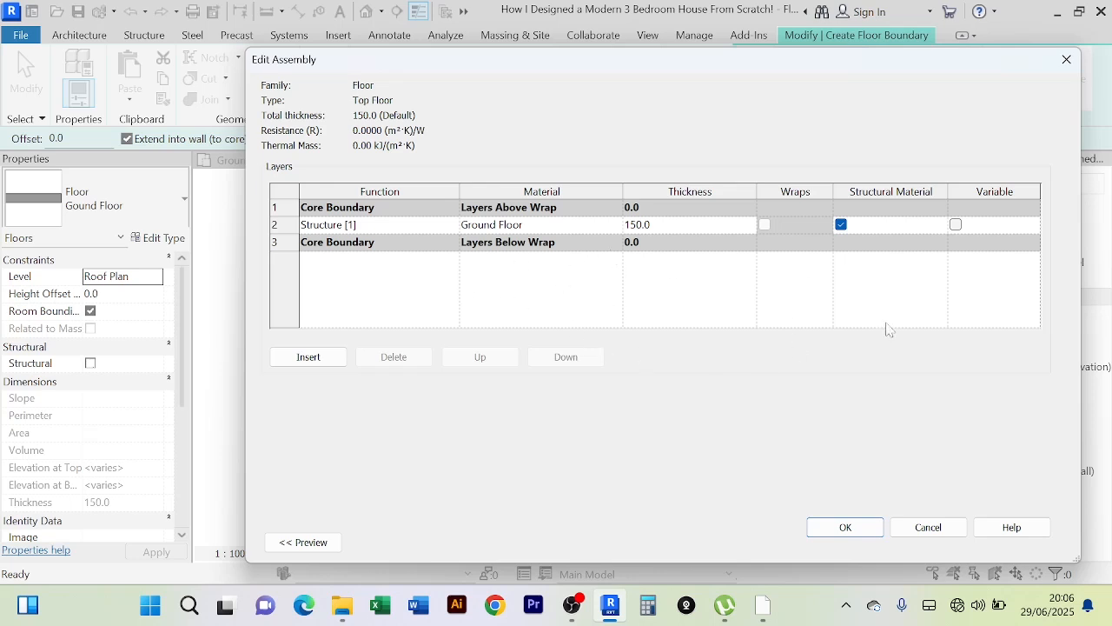
click(928, 527)
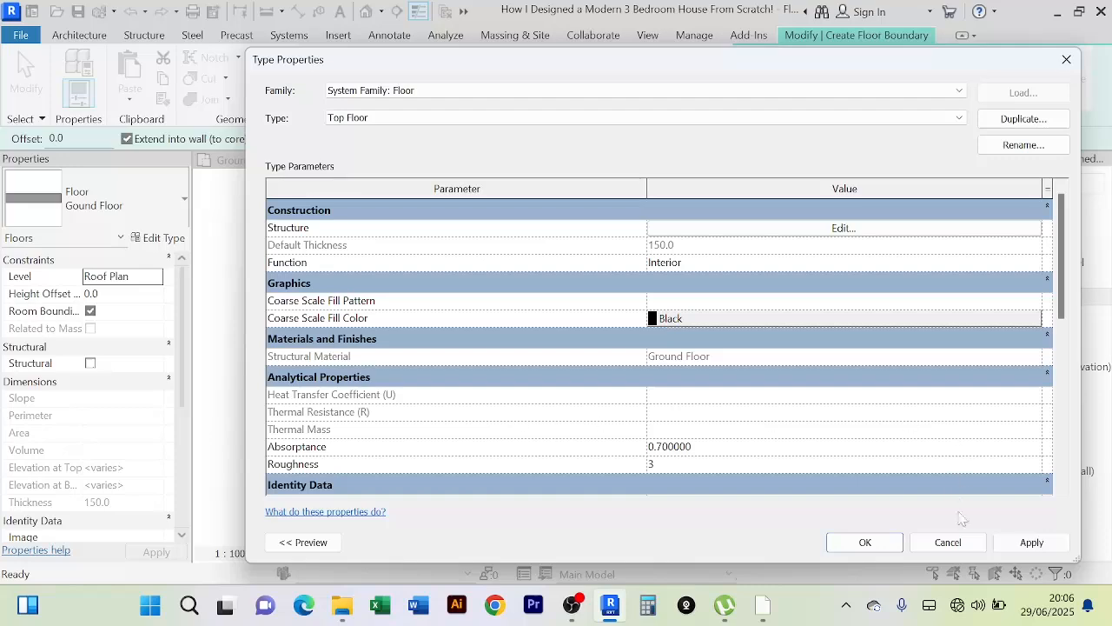
click(946, 541)
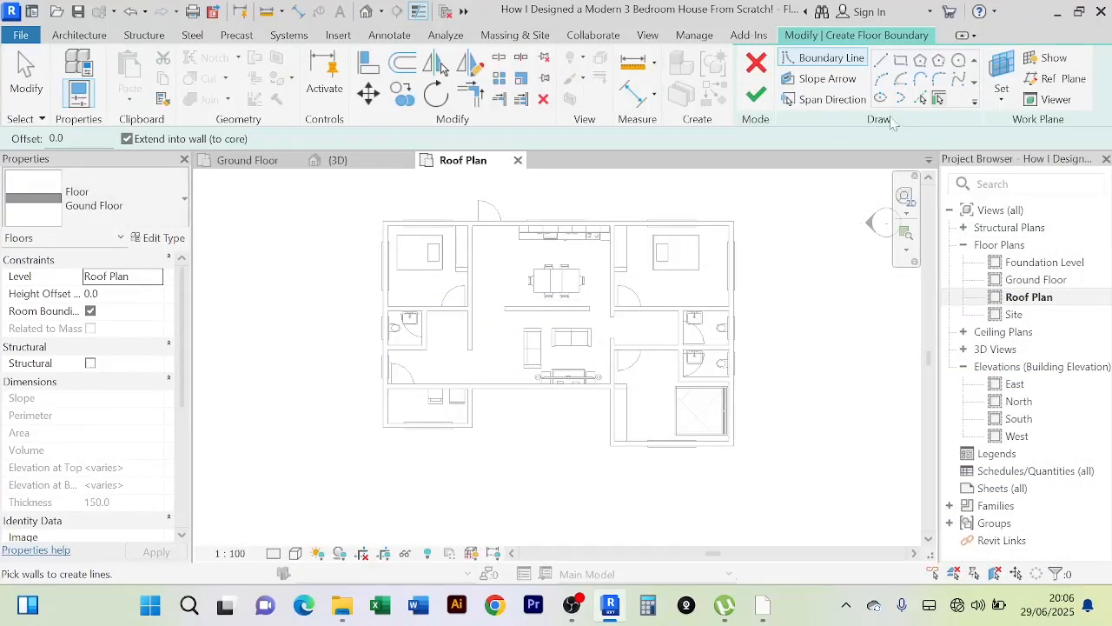
Step: Trace the floor boundary from wall edges along the north and west walls, the small southwest room and the recessed south wall
click(919, 98)
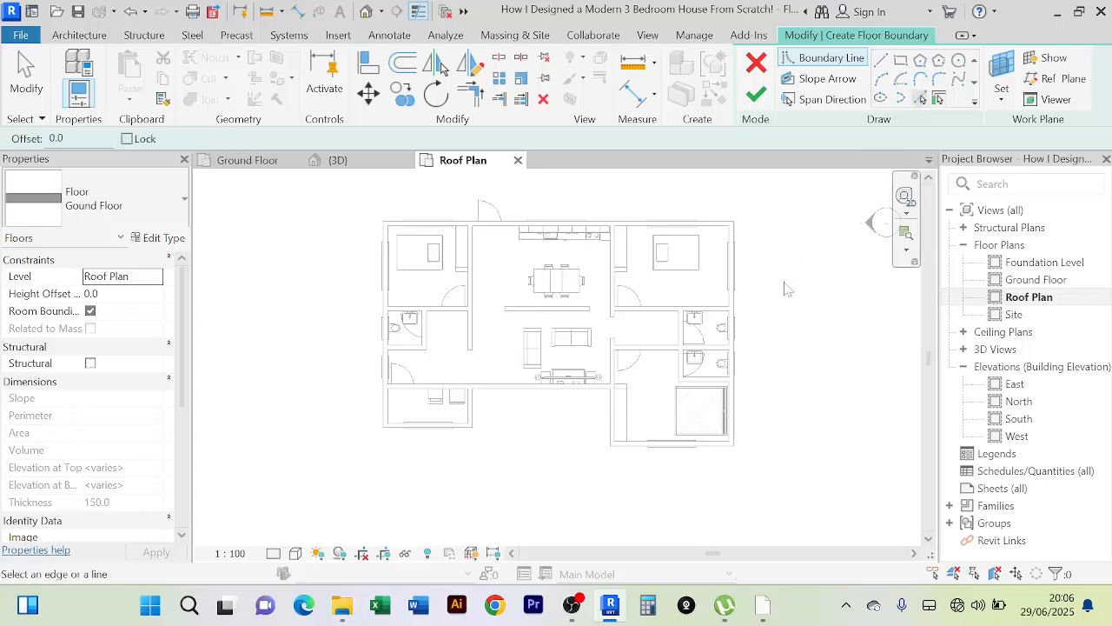
scroll(395, 222, up, 3)
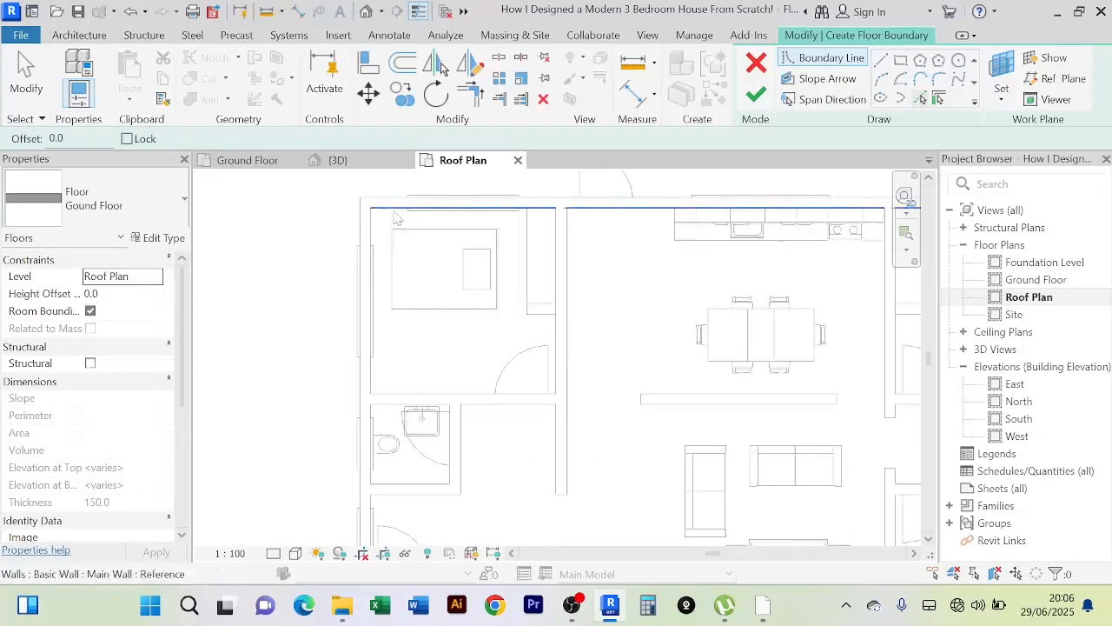
scroll(407, 363, down, 2)
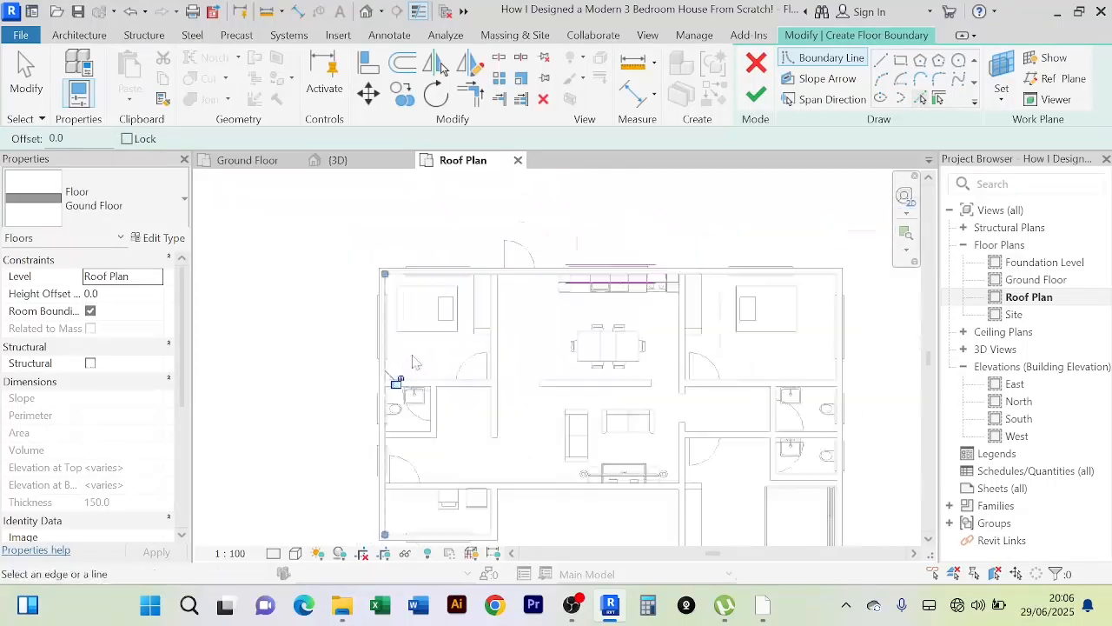
scroll(372, 461, up, 3)
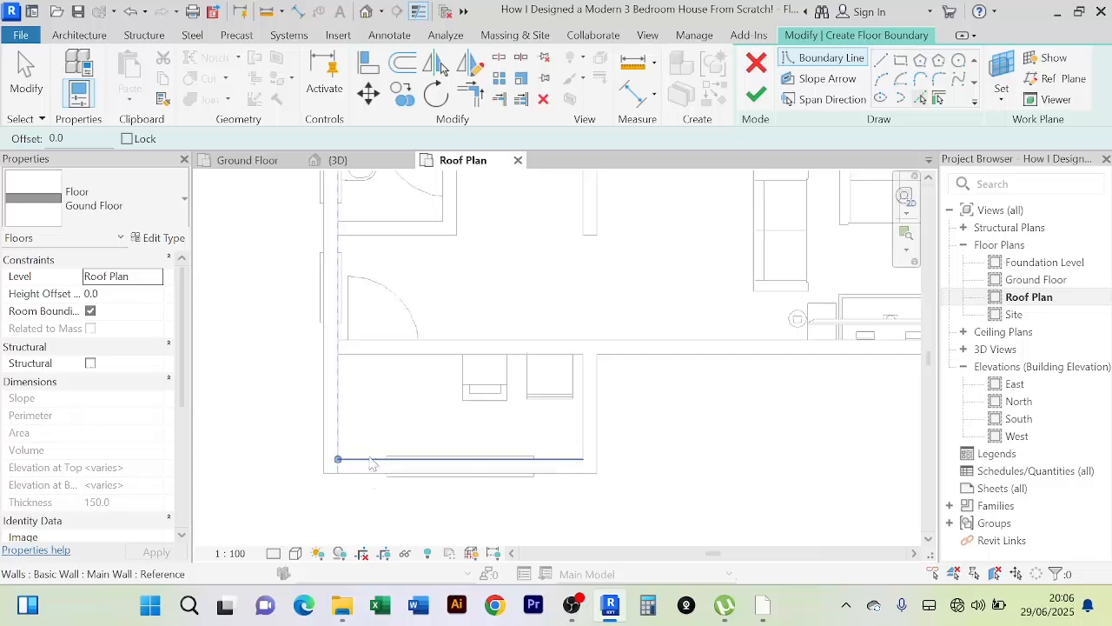
click(371, 462)
click(580, 391)
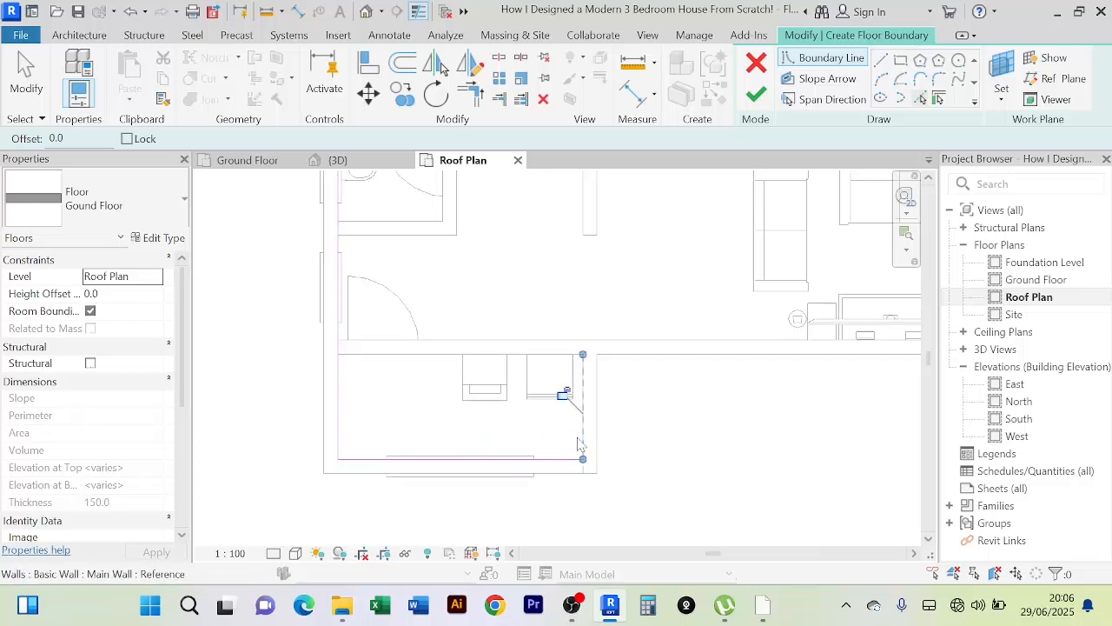
click(639, 348)
Step: Continue the floor boundary along the west, south and east wall edges of the southeast bedroom wing
scroll(643, 349, down, 1)
middle_drag(652, 350, 523, 390)
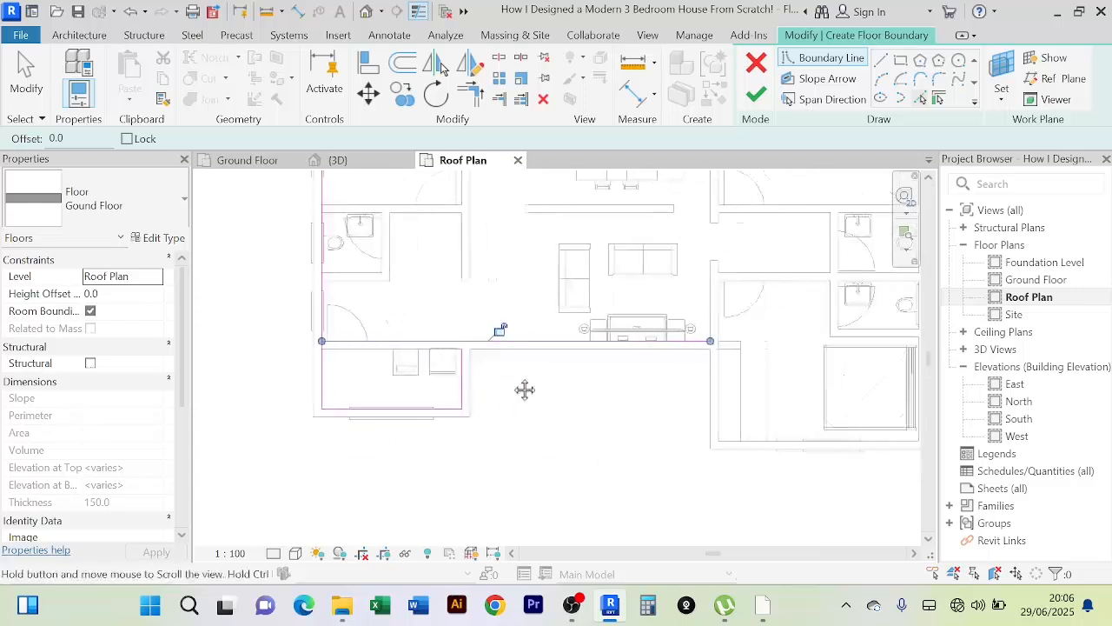
click(723, 331)
scroll(765, 338, down, 2)
middle_drag(763, 344, 511, 403)
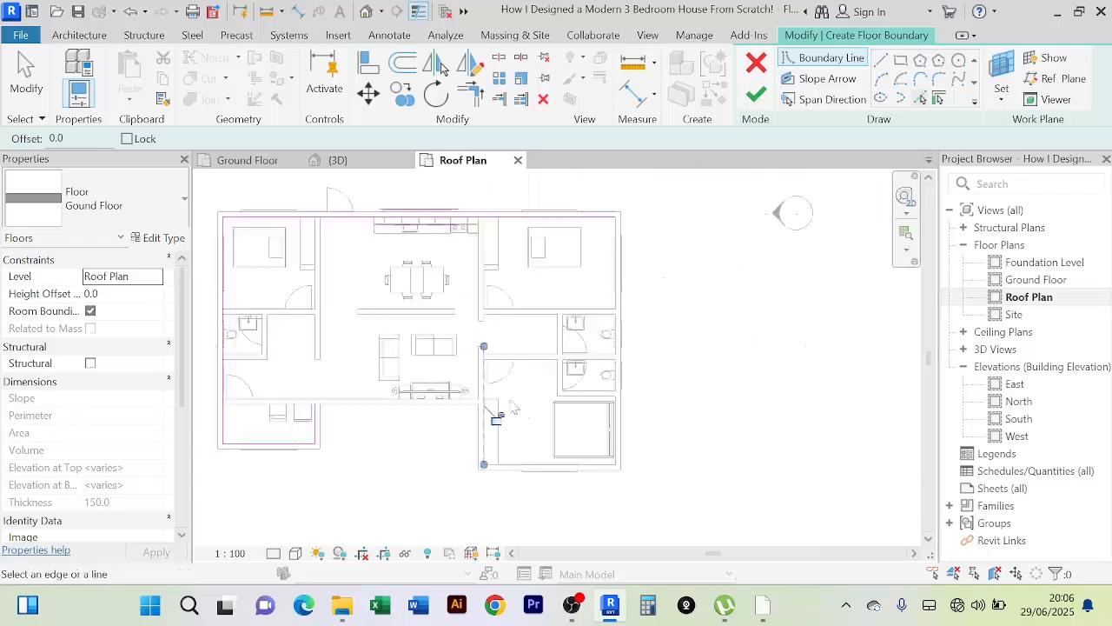
scroll(525, 483, up, 4)
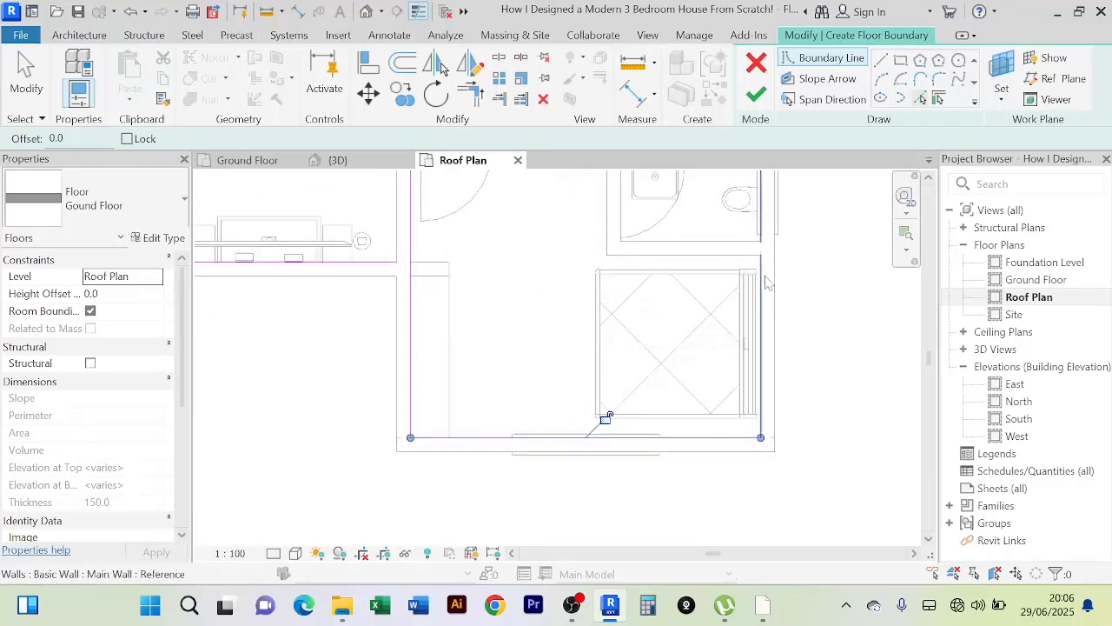
scroll(766, 275, down, 5)
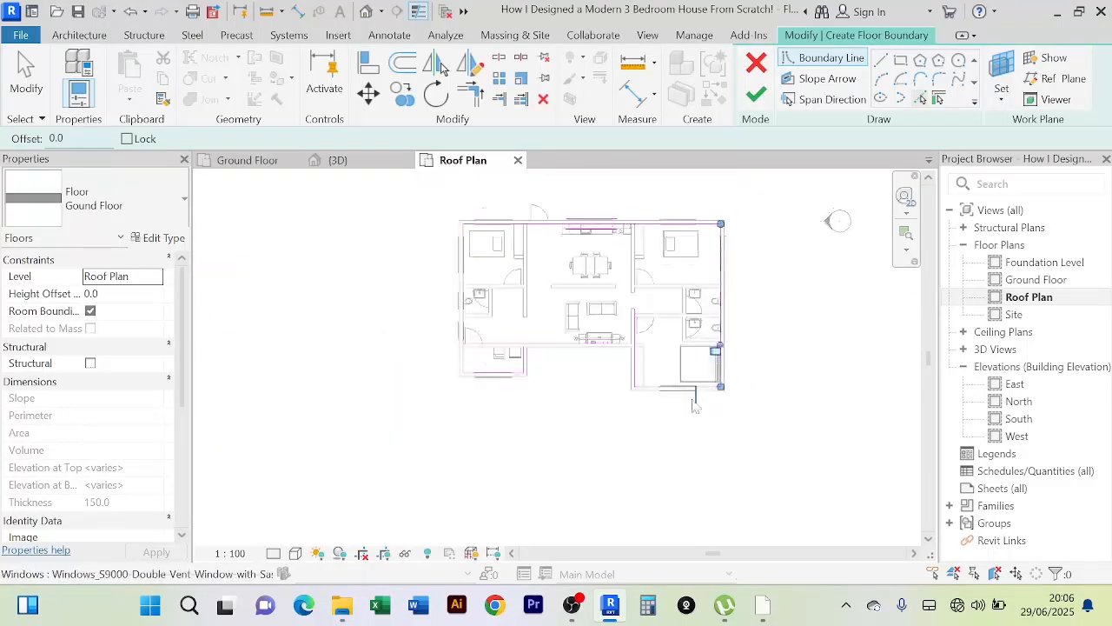
scroll(759, 331, up, 2)
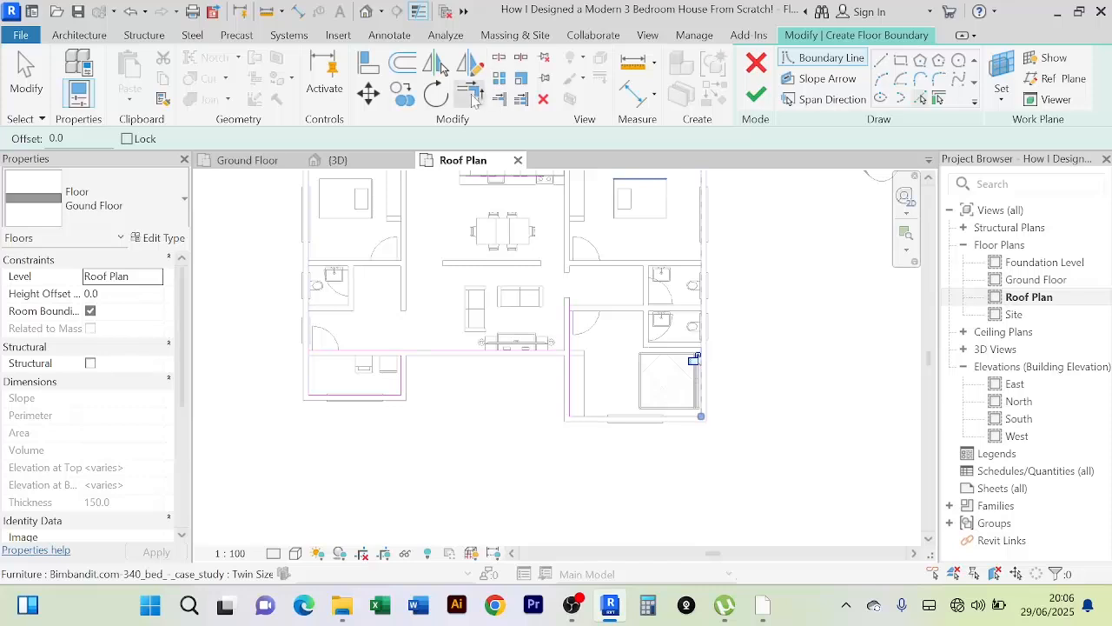
Step: Trim the floor boundary lines to their corners so they form one closed loop around the house
click(474, 98)
scroll(355, 365, up, 4)
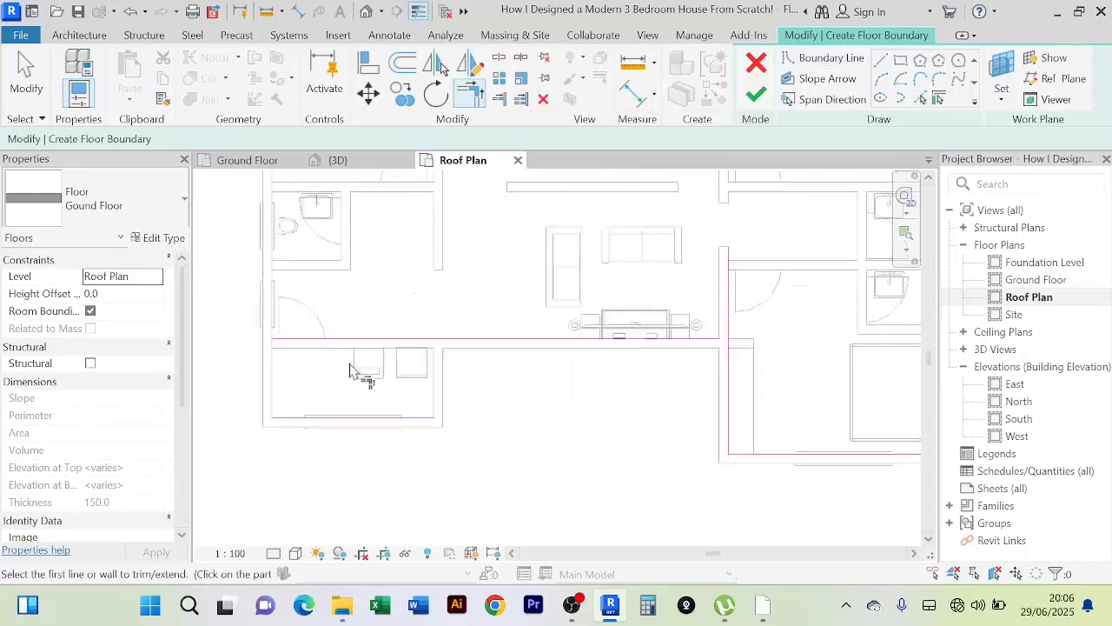
middle_drag(281, 422, 420, 378)
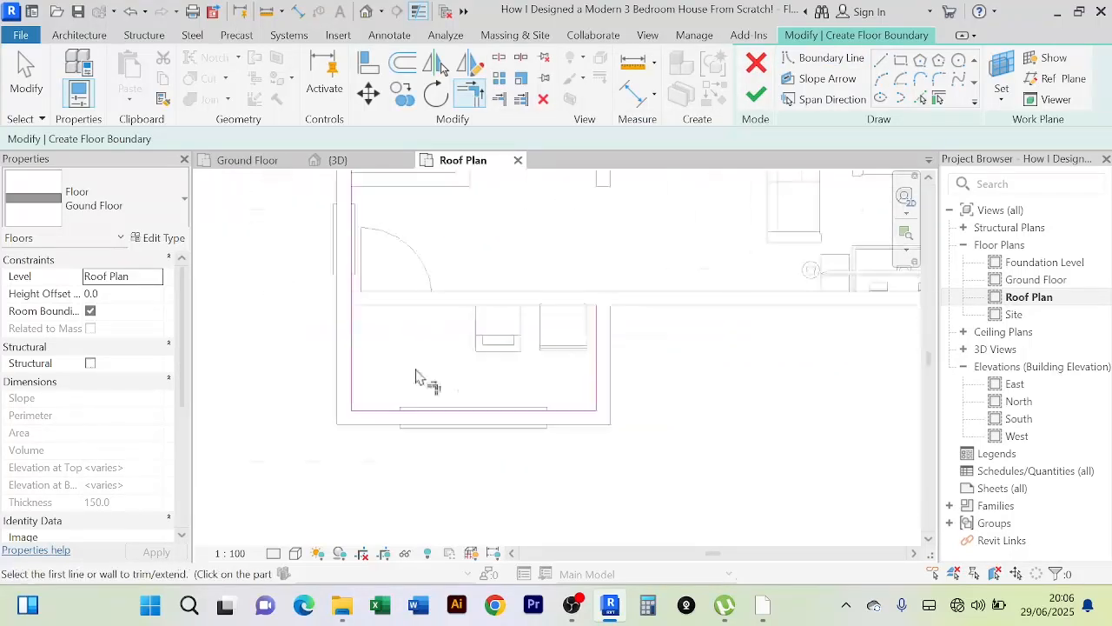
scroll(660, 365, down, 5)
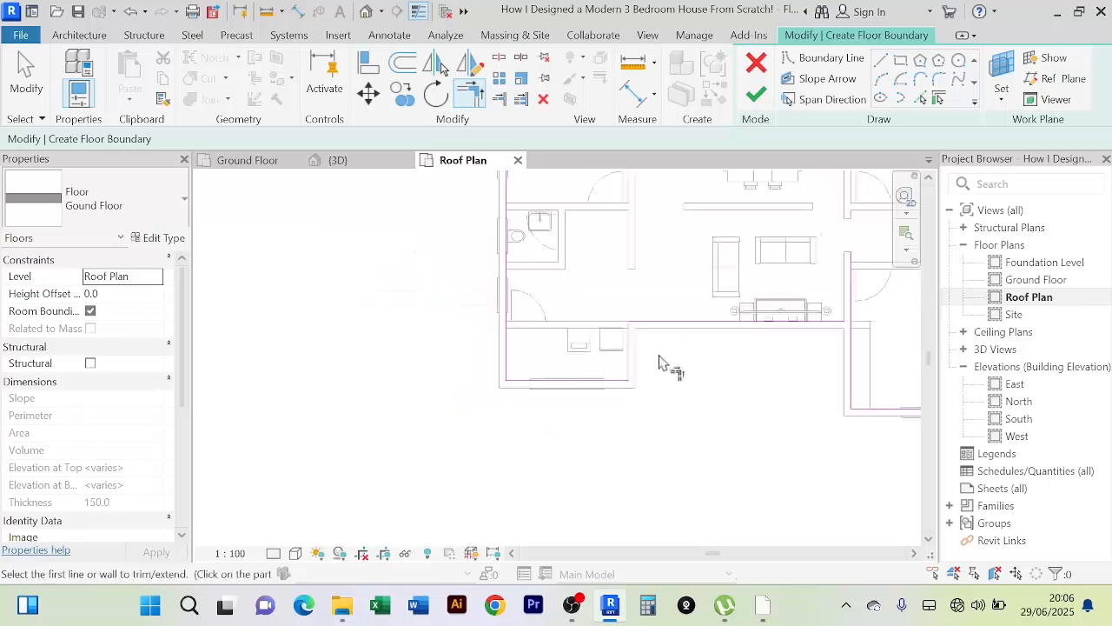
scroll(695, 369, up, 3)
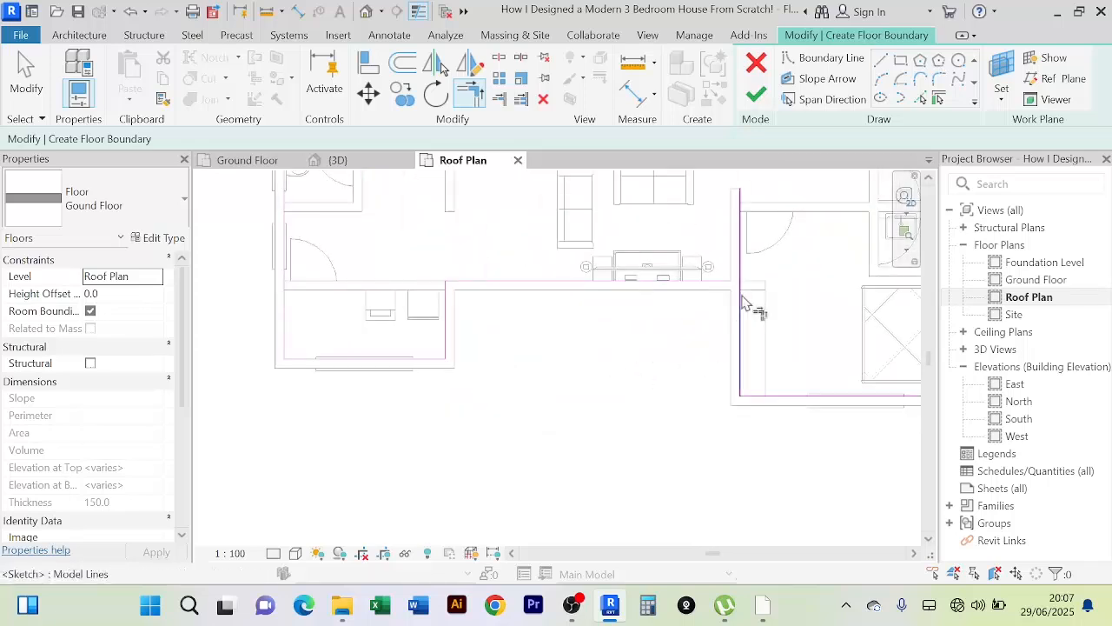
scroll(655, 365, down, 4)
middle_drag(819, 375, 782, 426)
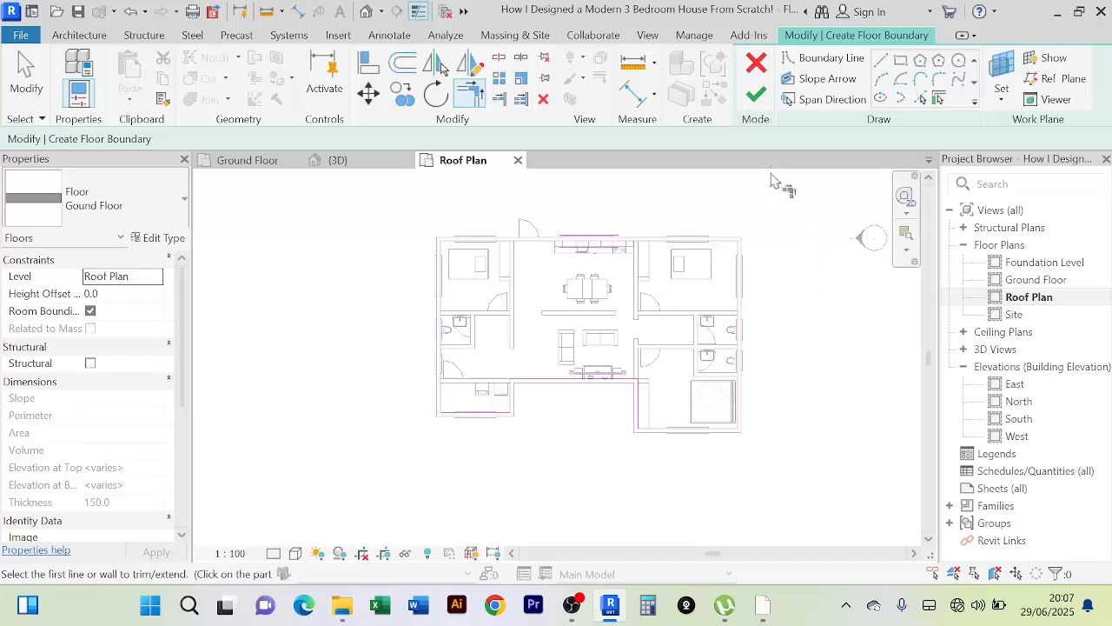
Step: Finish the roof-level floor slab and inspect it with the front facade in the 3D view
click(756, 96)
click(356, 341)
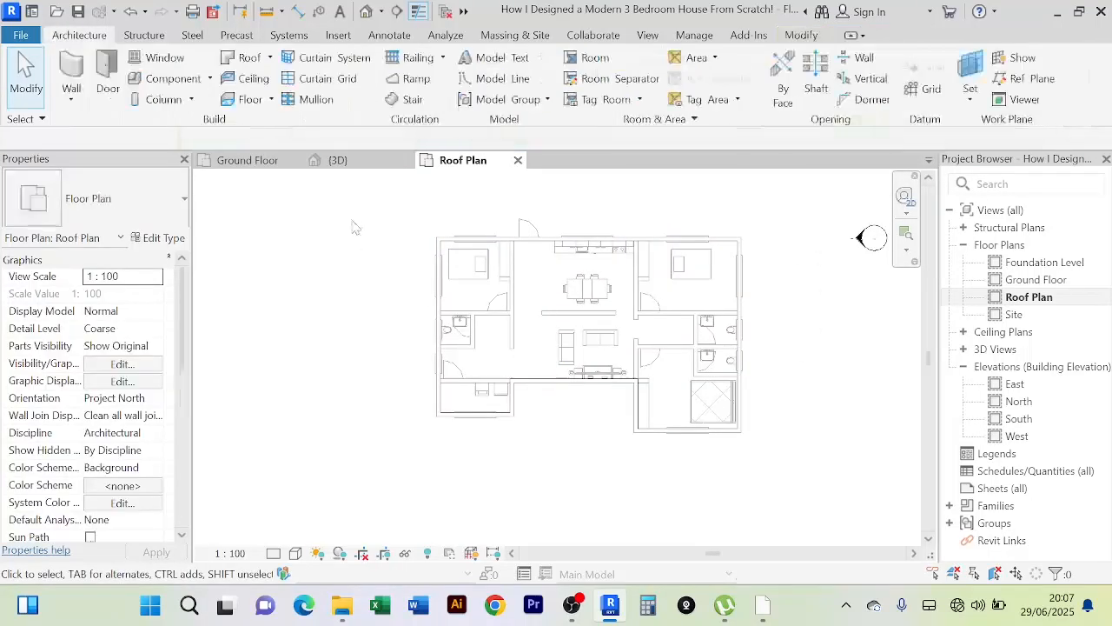
click(363, 162)
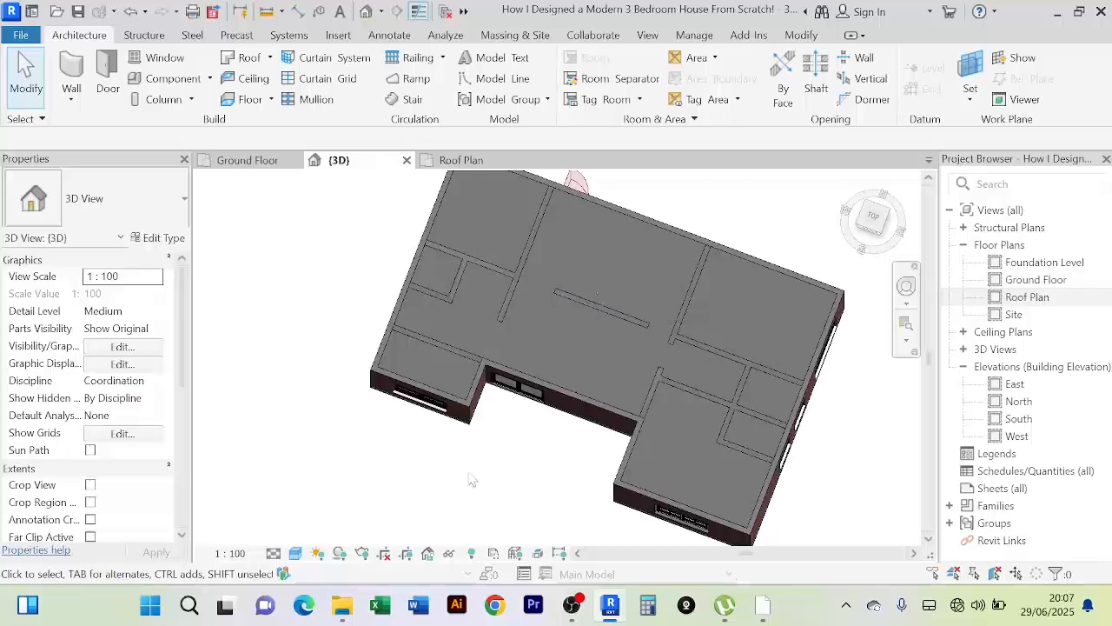
shift+middle_drag(472, 481, 513, 487)
scroll(526, 414, up, 2)
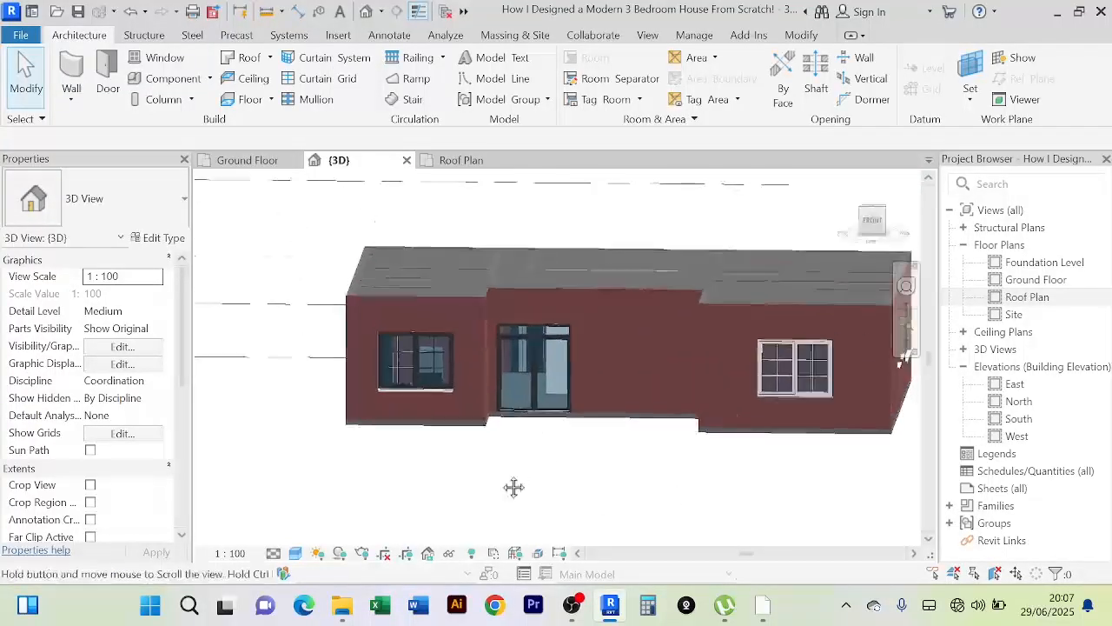
scroll(378, 394, up, 2)
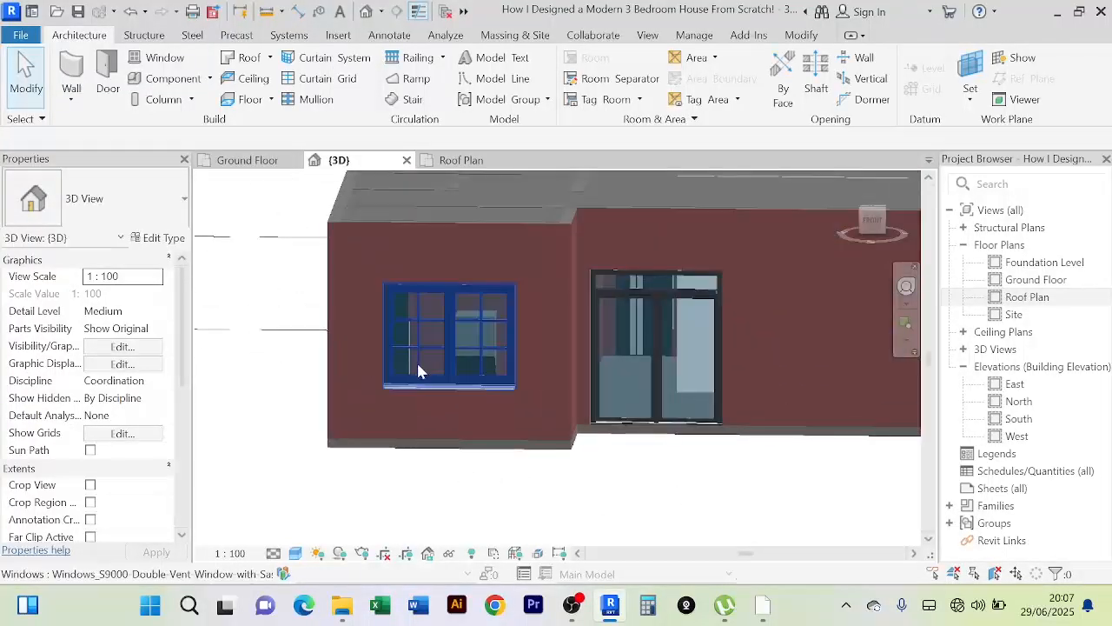
Step: Return to the Roof Plan and start a Roof by Footprint sketch using Pick Lines for the boundary
click(460, 159)
mouse_move(498, 476)
middle_down()
mouse_move(506, 479)
mouse_move(463, 468)
middle_up()
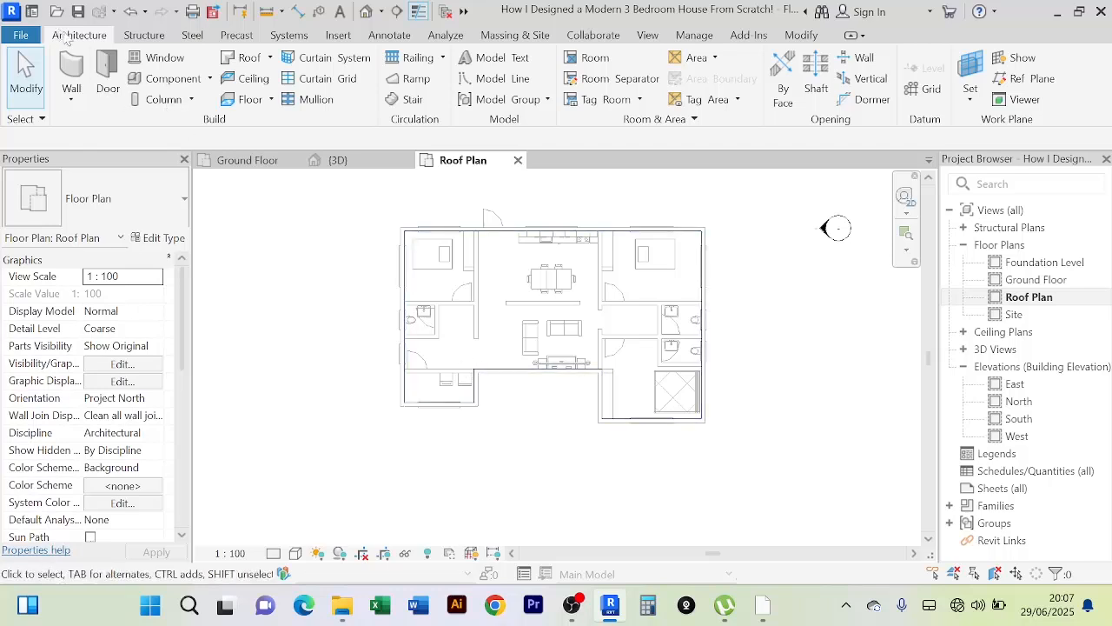
click(271, 58)
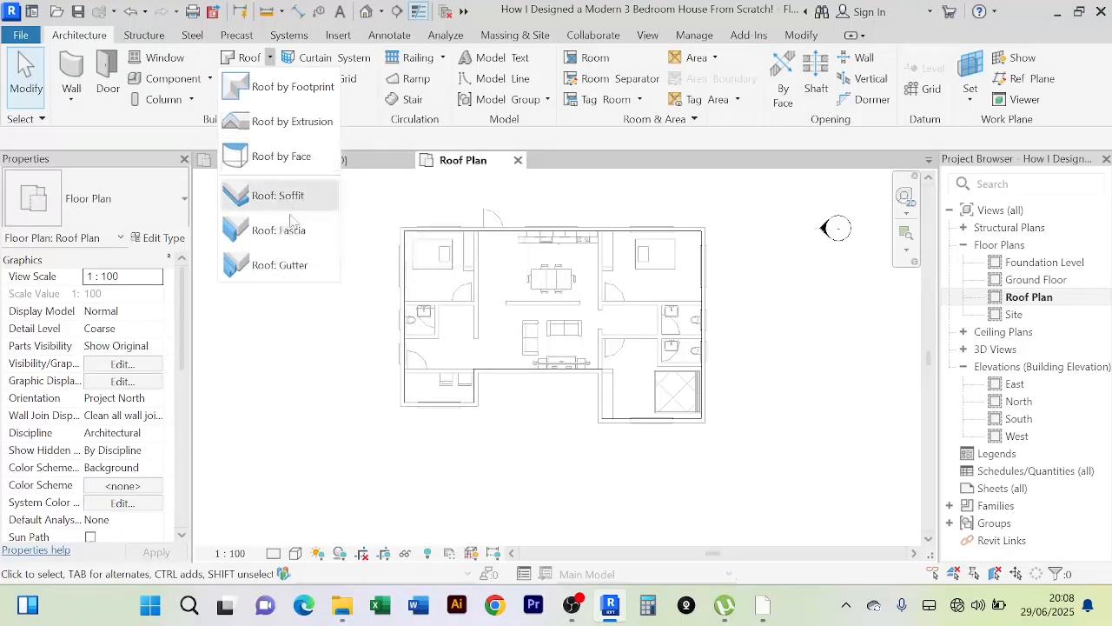
click(270, 89)
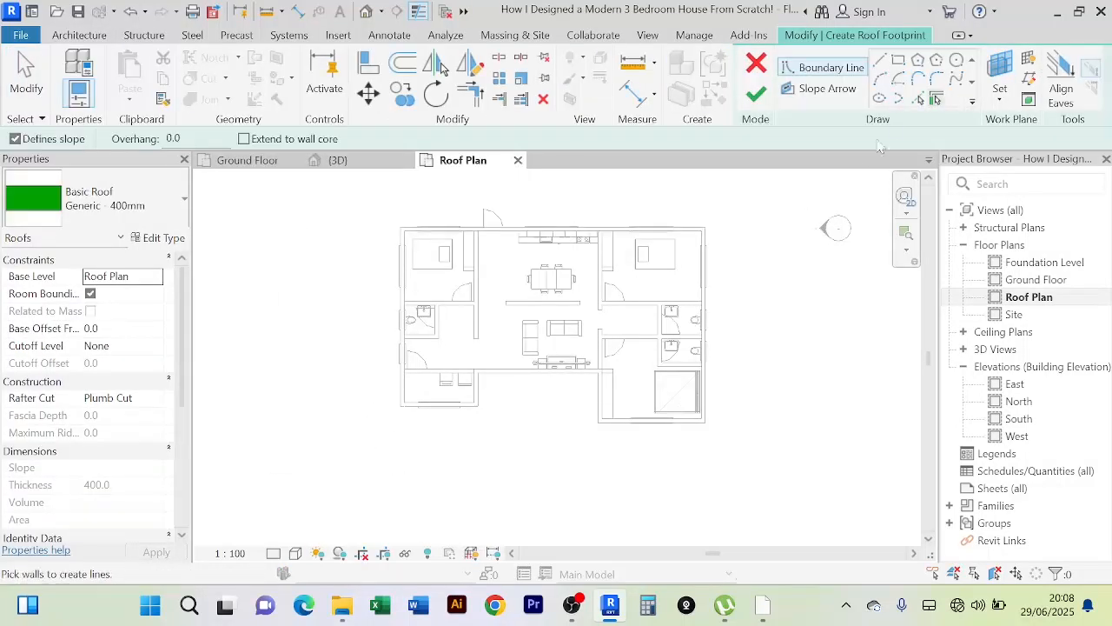
click(918, 99)
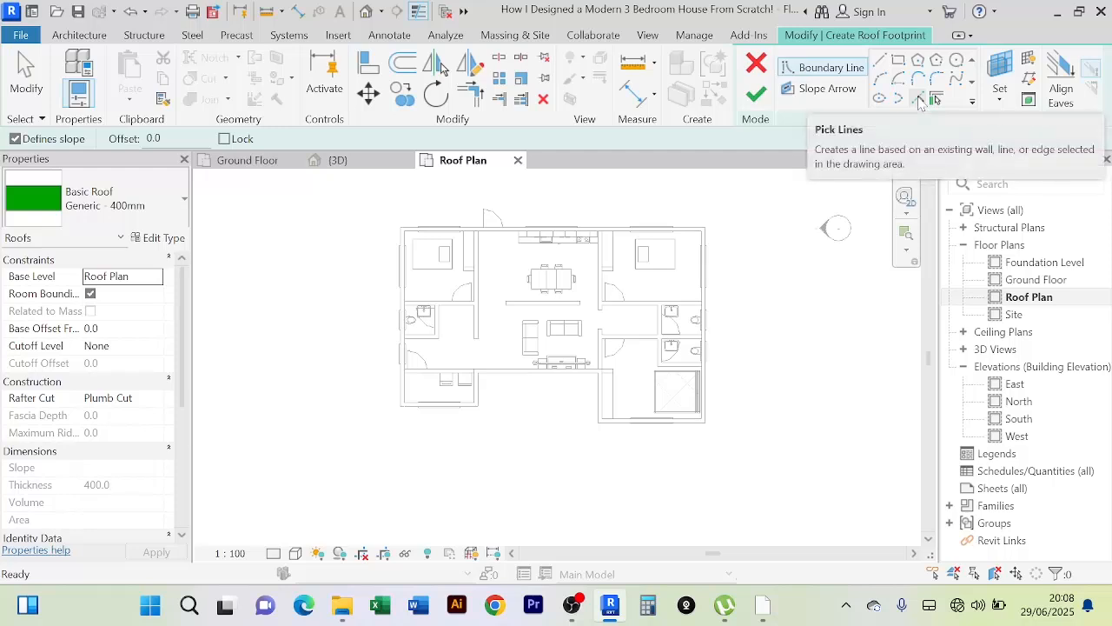
Step: Pick slope-defining roof boundary lines along the north and west edges and the south and east edges of the small southwest room
scroll(492, 250, up, 2)
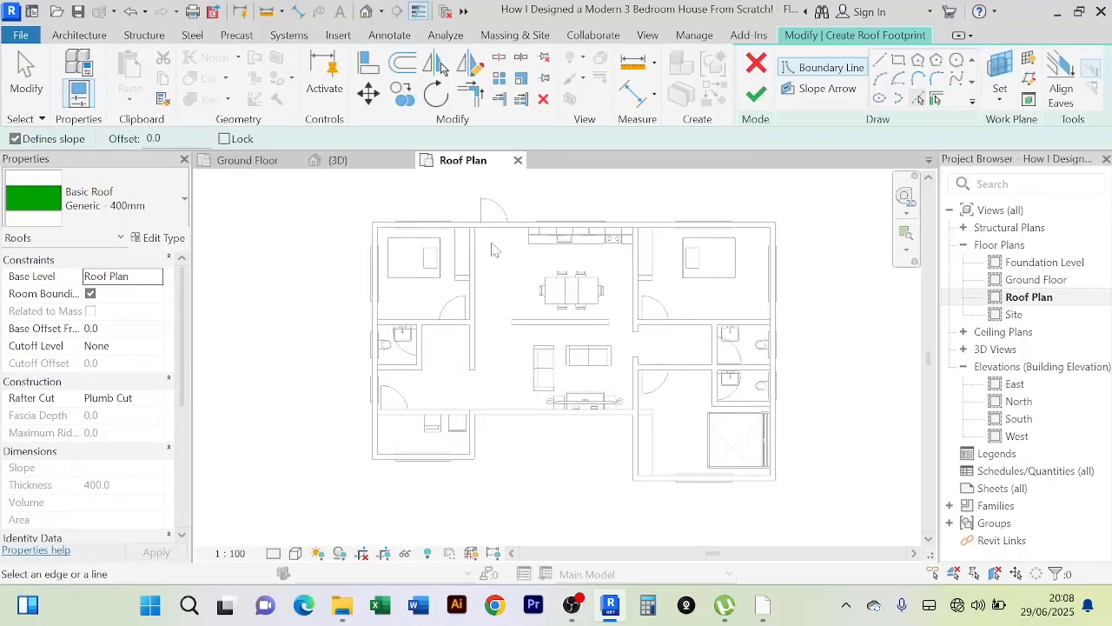
scroll(492, 250, up, 2)
middle_drag(492, 252, 495, 282)
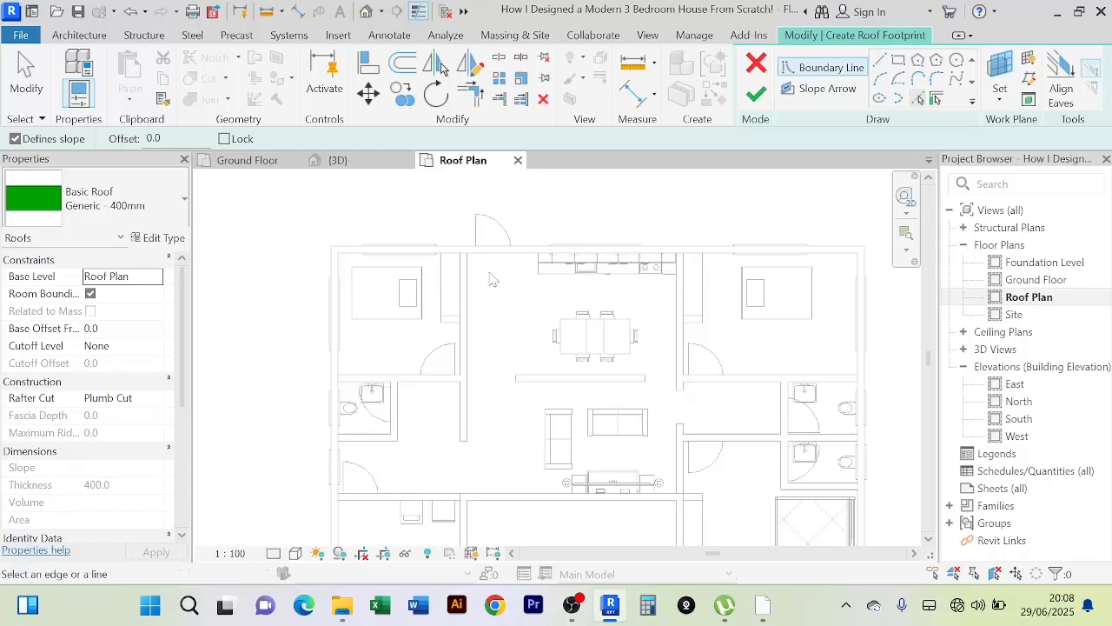
click(490, 260)
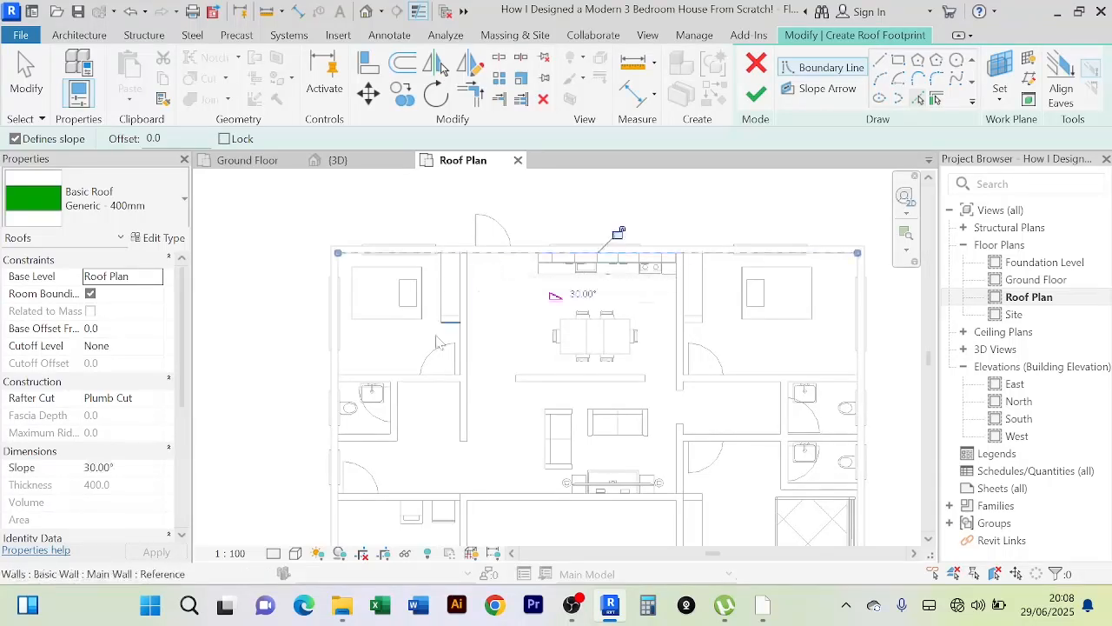
scroll(365, 353, down, 2)
middle_drag(364, 354, 385, 318)
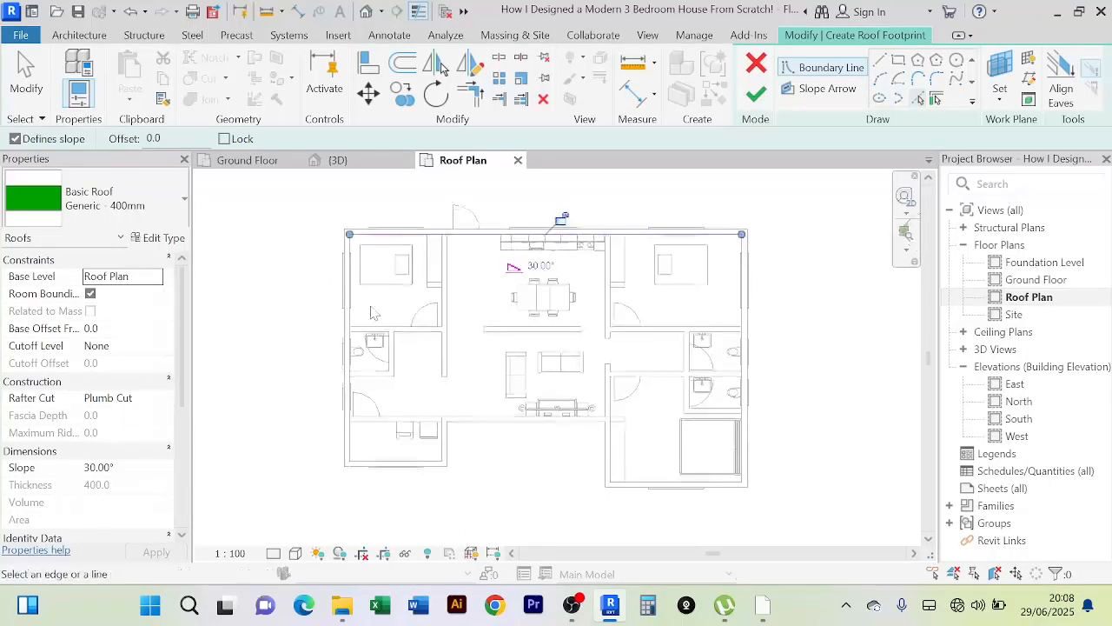
scroll(350, 323, up, 2)
click(345, 322)
scroll(405, 300, down, 3)
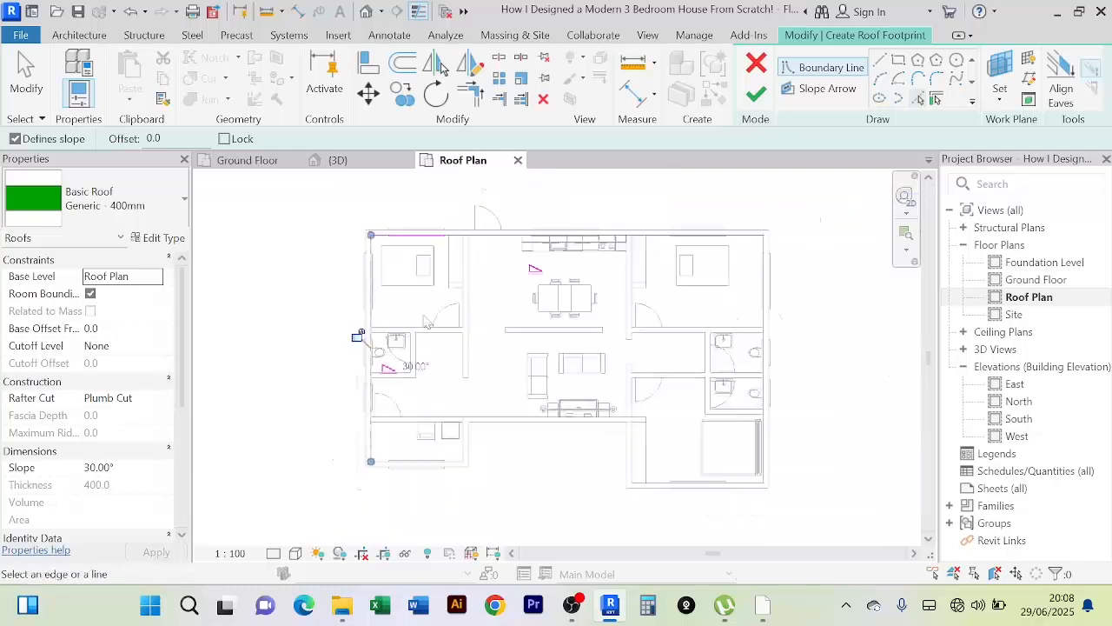
middle_drag(410, 318, 398, 280)
scroll(368, 428, up, 5)
click(379, 410)
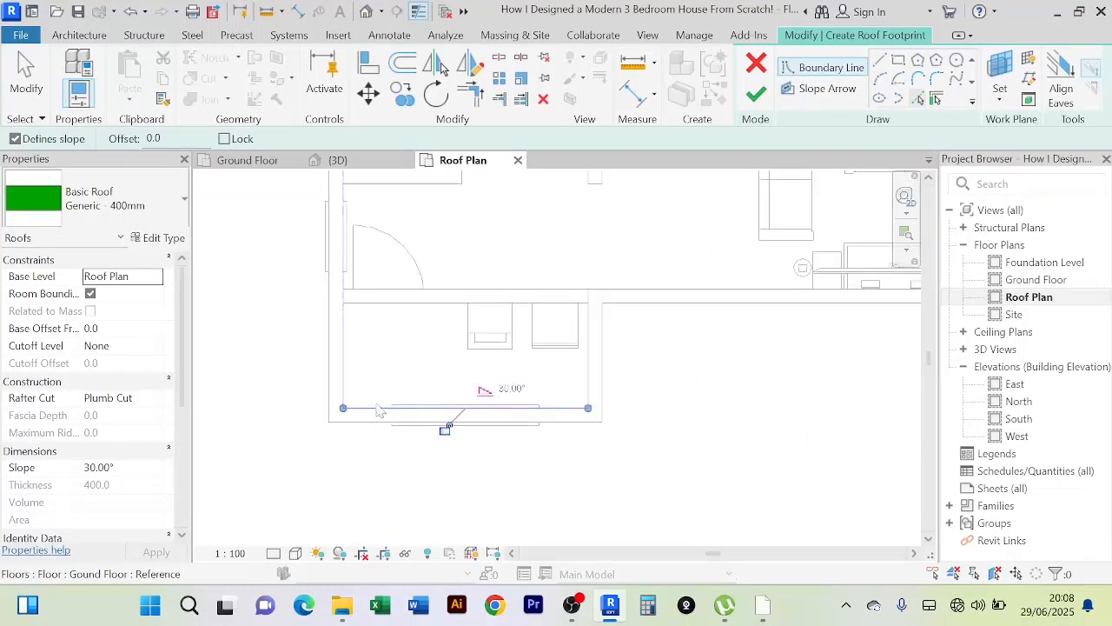
click(589, 382)
Step: Add roof boundary lines along the recessed south wall edge and the west edge of the southeast bedroom wing
scroll(608, 370, down, 2)
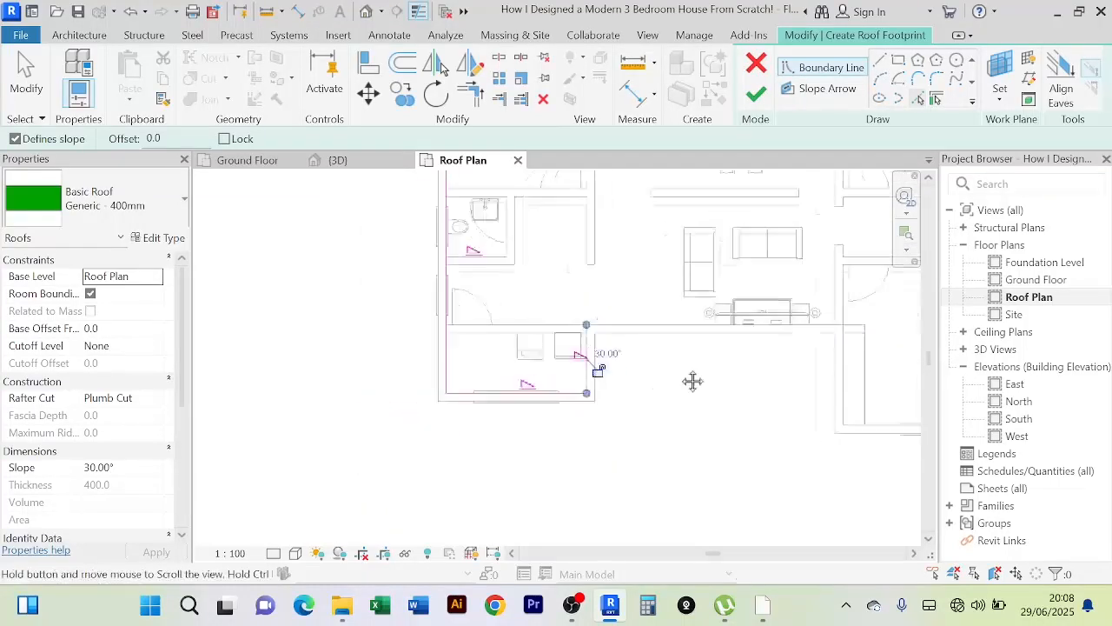
middle_drag(693, 380, 588, 373)
click(588, 357)
middle_drag(739, 431, 605, 455)
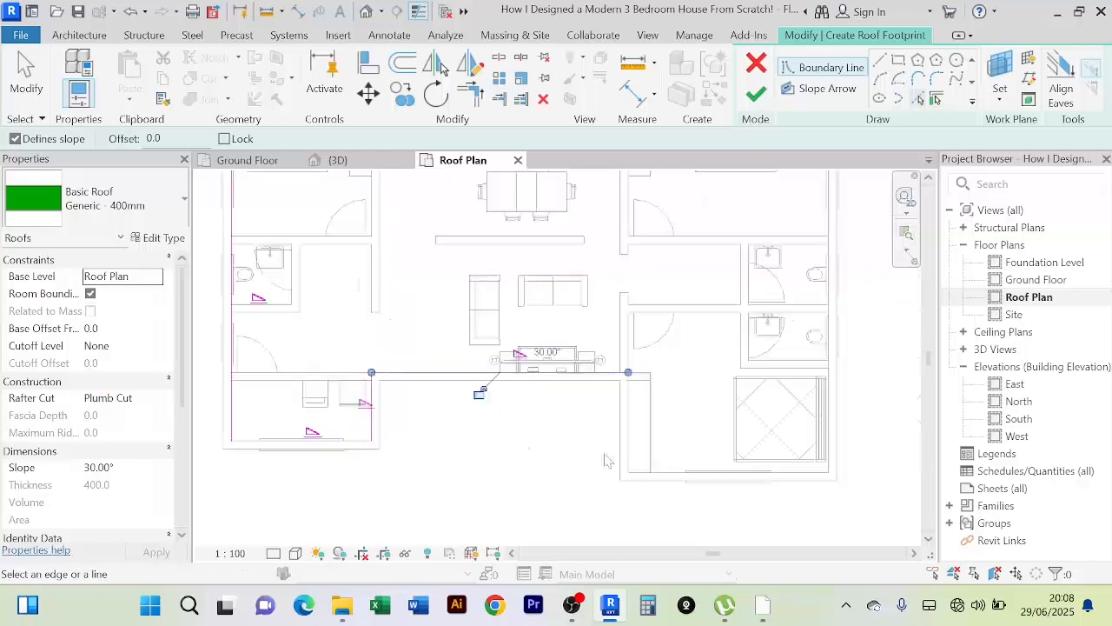
scroll(611, 455, up, 3)
click(639, 419)
Step: Close the roof footprint along the south and east edges of the southeast bedroom wing and end line picking
scroll(720, 384, down, 2)
middle_drag(720, 386, 518, 445)
scroll(619, 433, up, 3)
click(605, 421)
scroll(624, 390, down, 3)
scroll(706, 354, up, 3)
click(677, 341)
scroll(721, 340, down, 2)
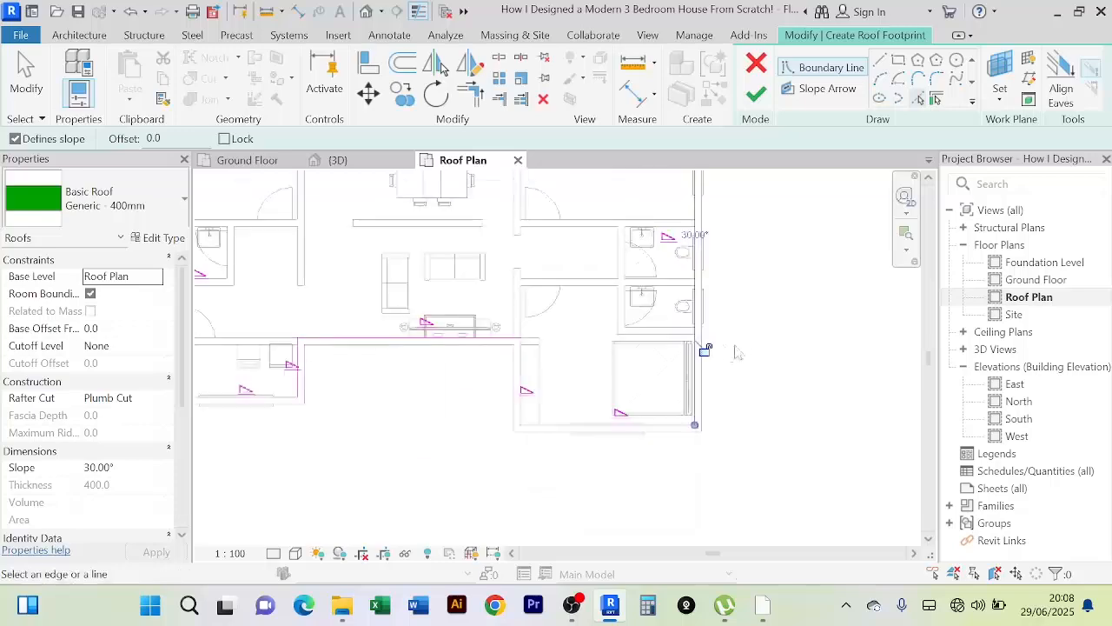
middle_drag(737, 352, 733, 448)
scroll(744, 393, down, 1)
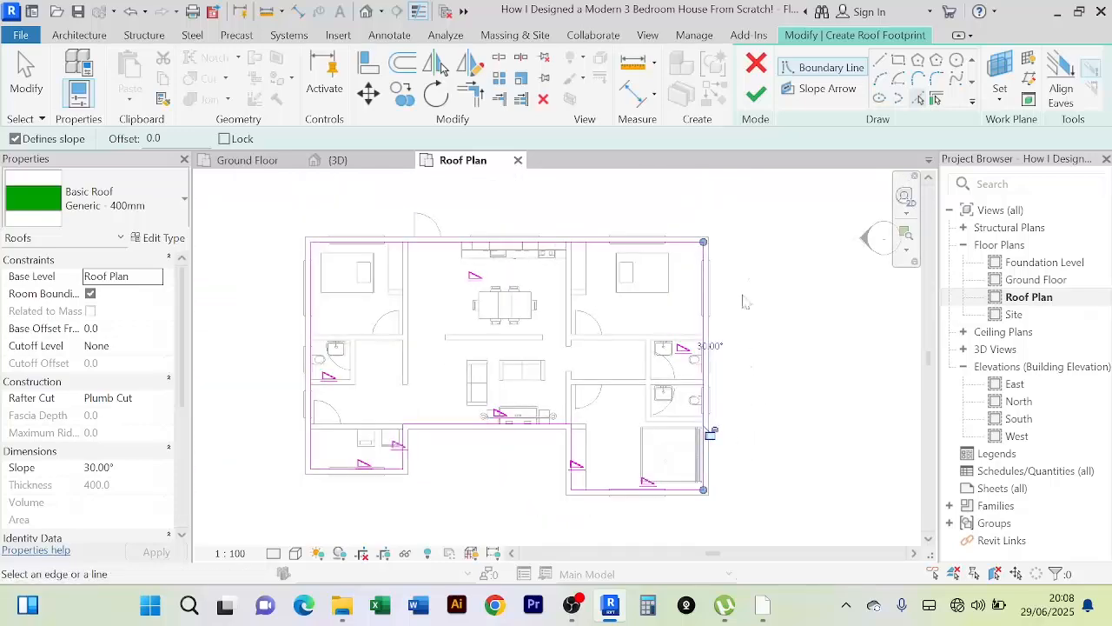
right_click(754, 219)
click(795, 227)
right_click(768, 221)
click(808, 232)
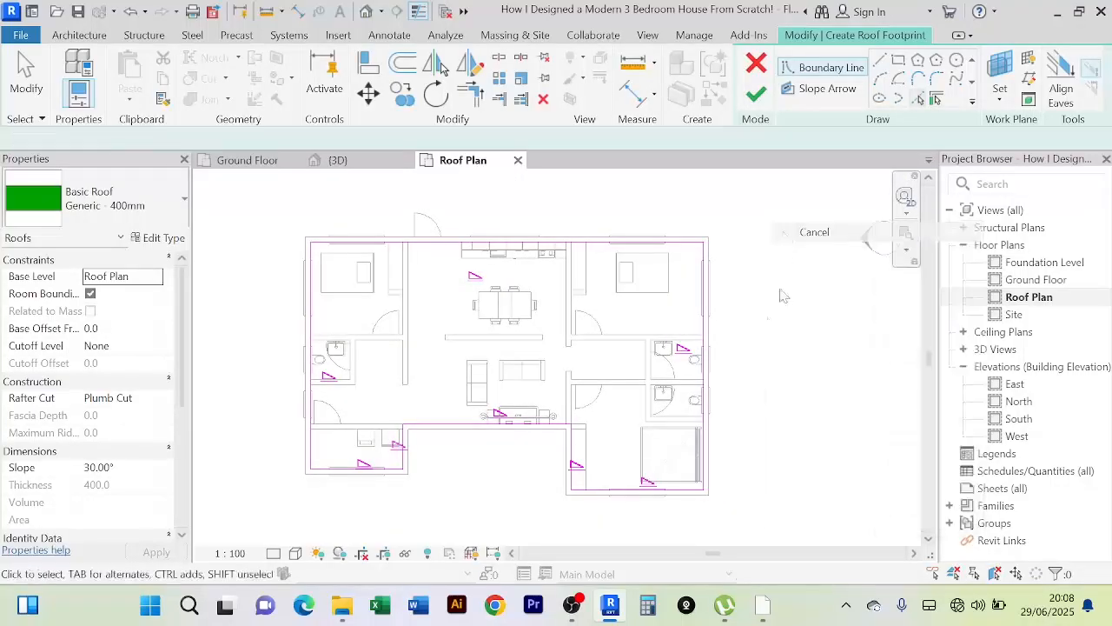
scroll(782, 297, up, 2)
scroll(757, 340, down, 3)
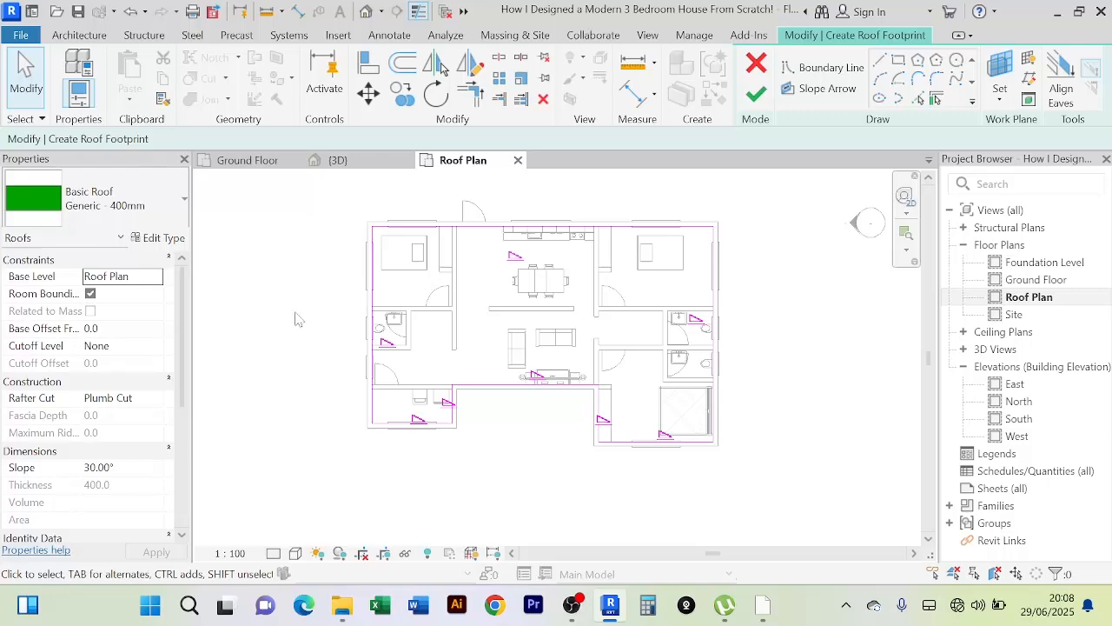
Step: Duplicate the Generic - 400mm roof type and name the new type "Our Roof"
click(161, 239)
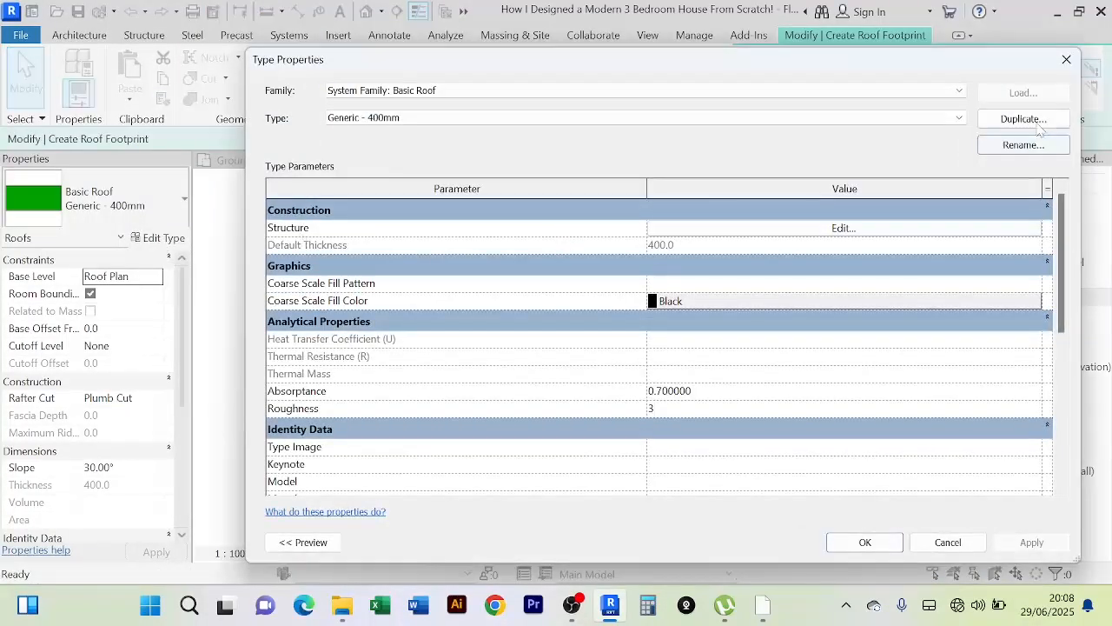
click(1024, 119)
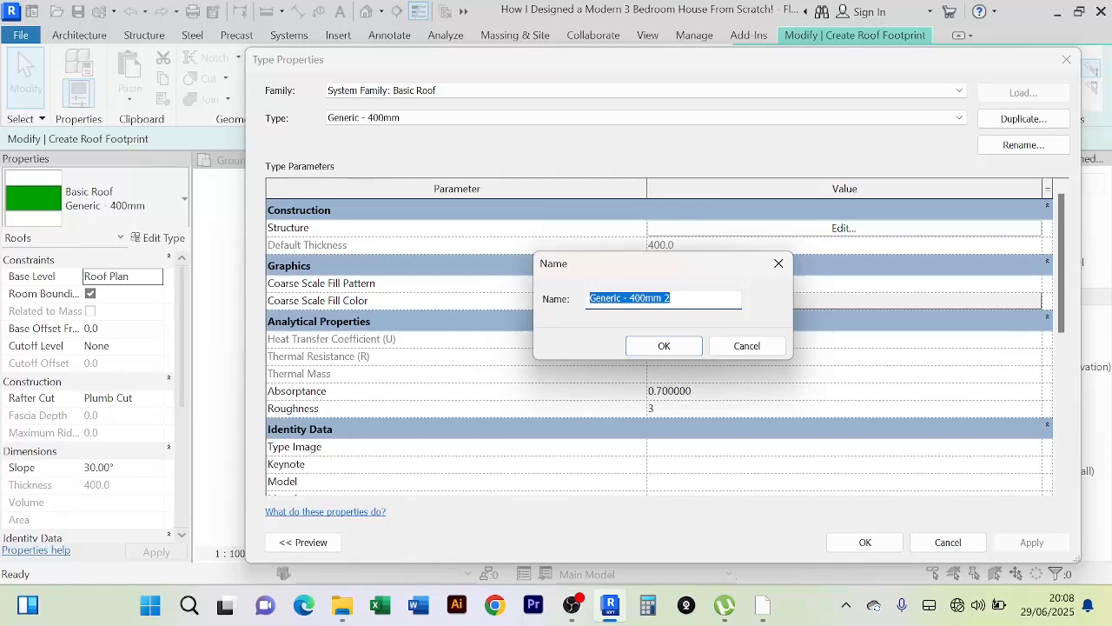
text(Our Roof)
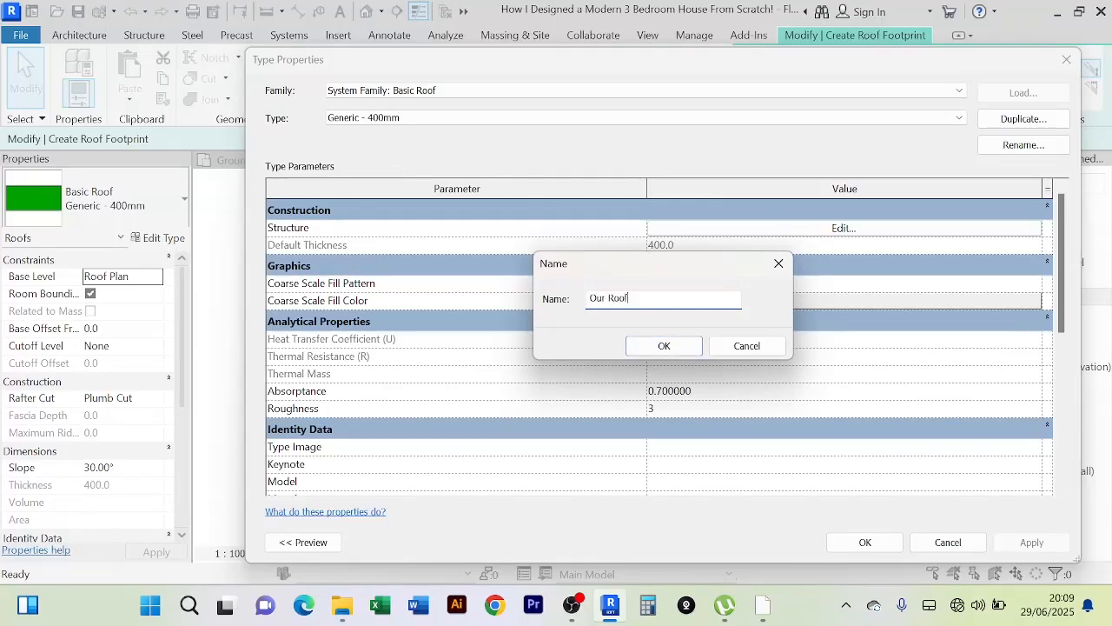
click(663, 345)
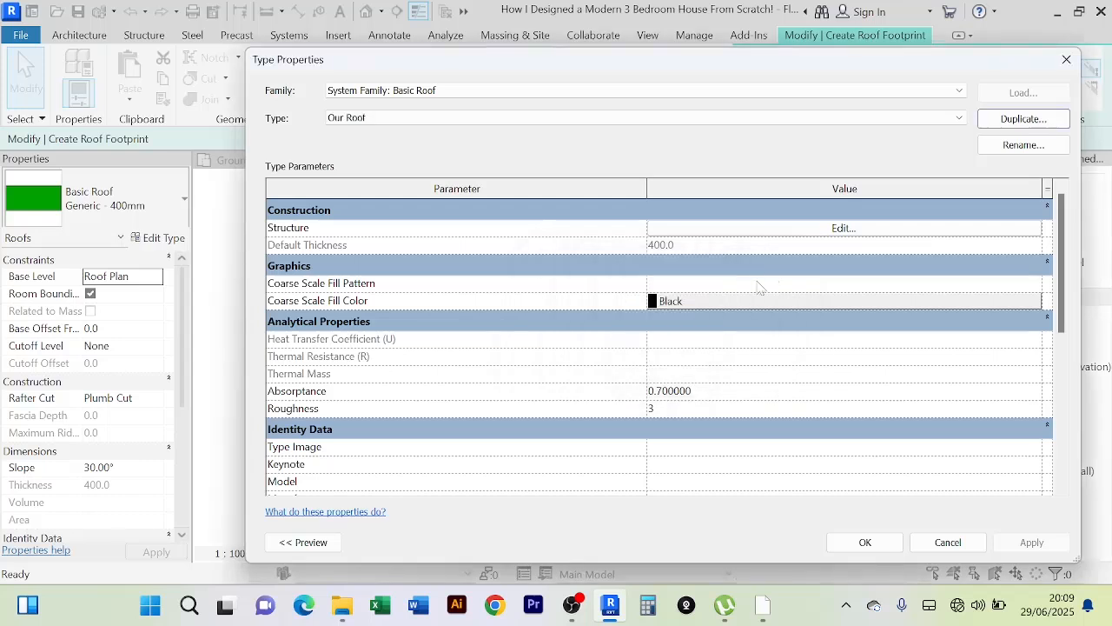
Step: Edit the roof type's structure and set the Structure [1] layer's thickness to 15 mm
click(843, 231)
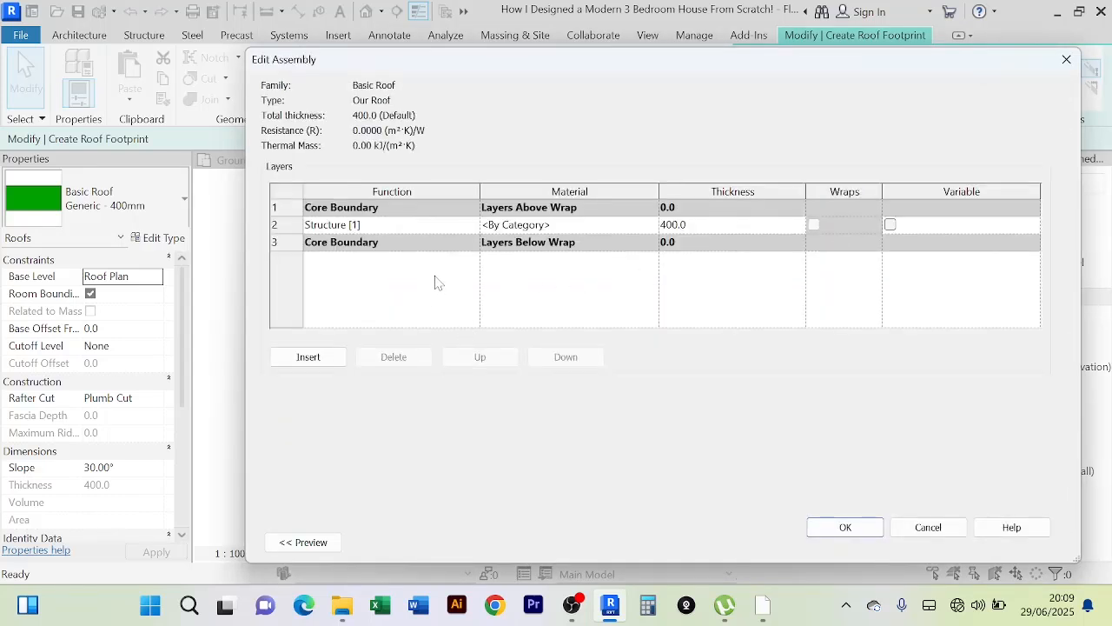
click(717, 226)
text(15)
Step: Create a new material for the structure layer and rename it "Our Roof"
click(649, 227)
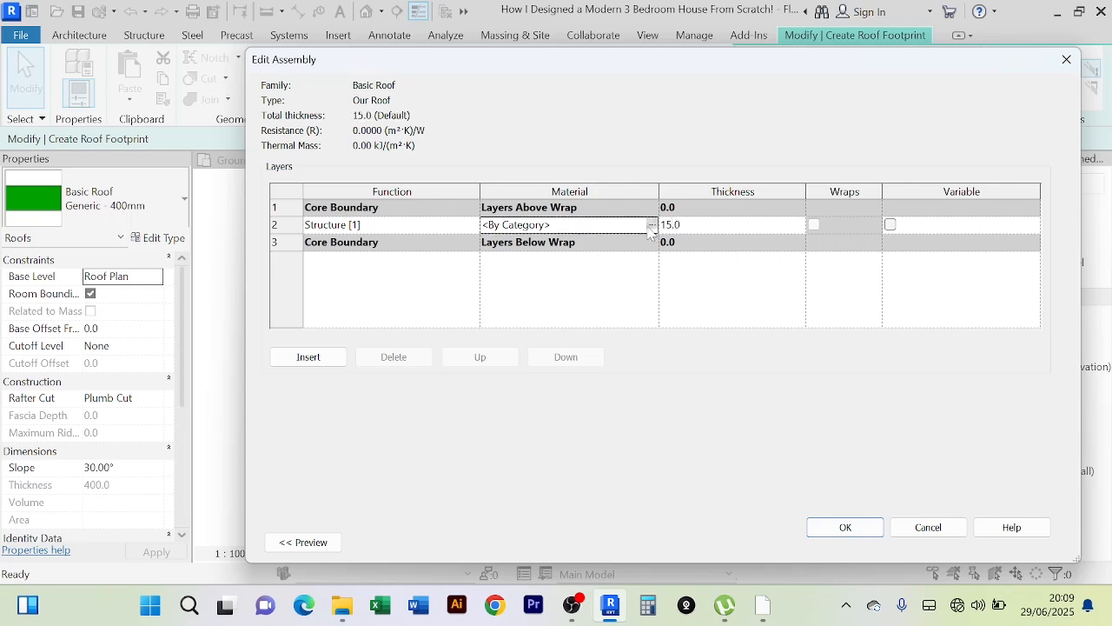
click(652, 226)
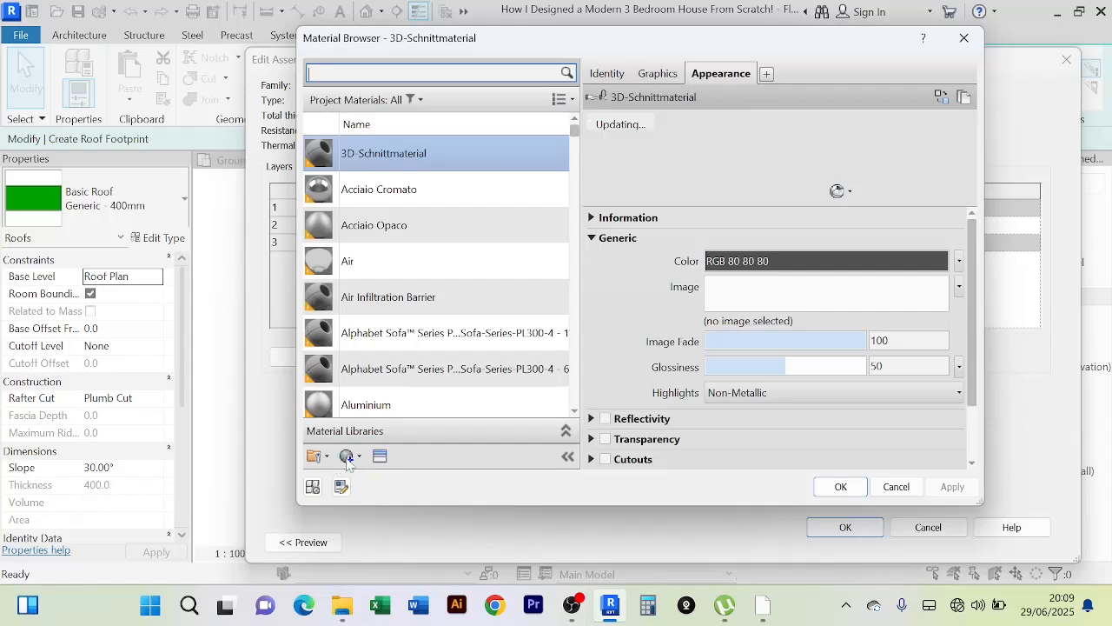
click(348, 457)
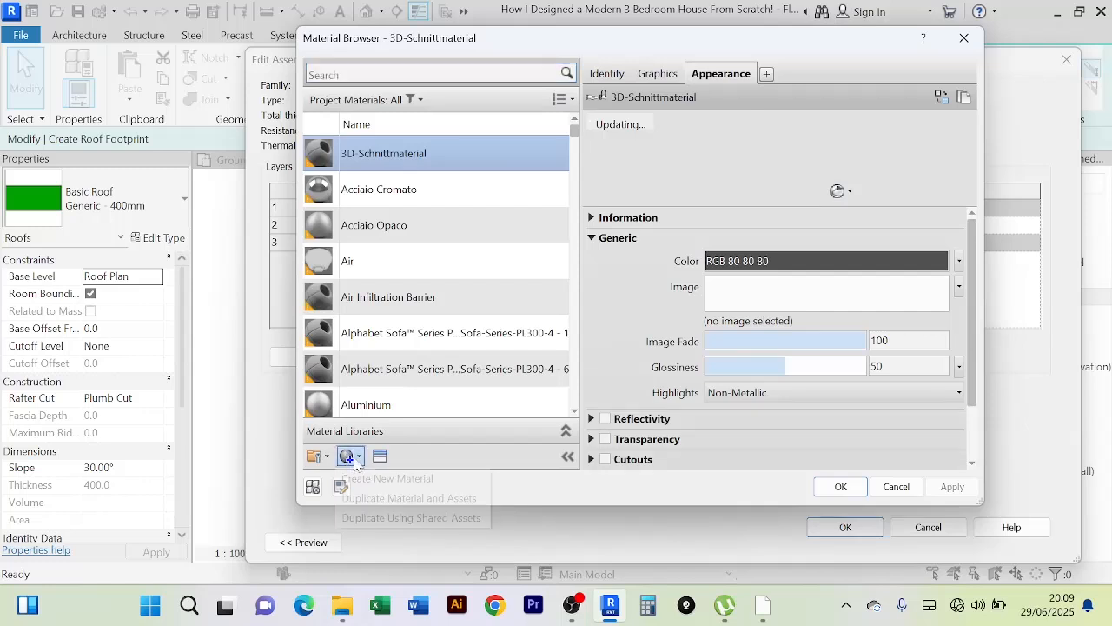
click(408, 479)
right_click(411, 275)
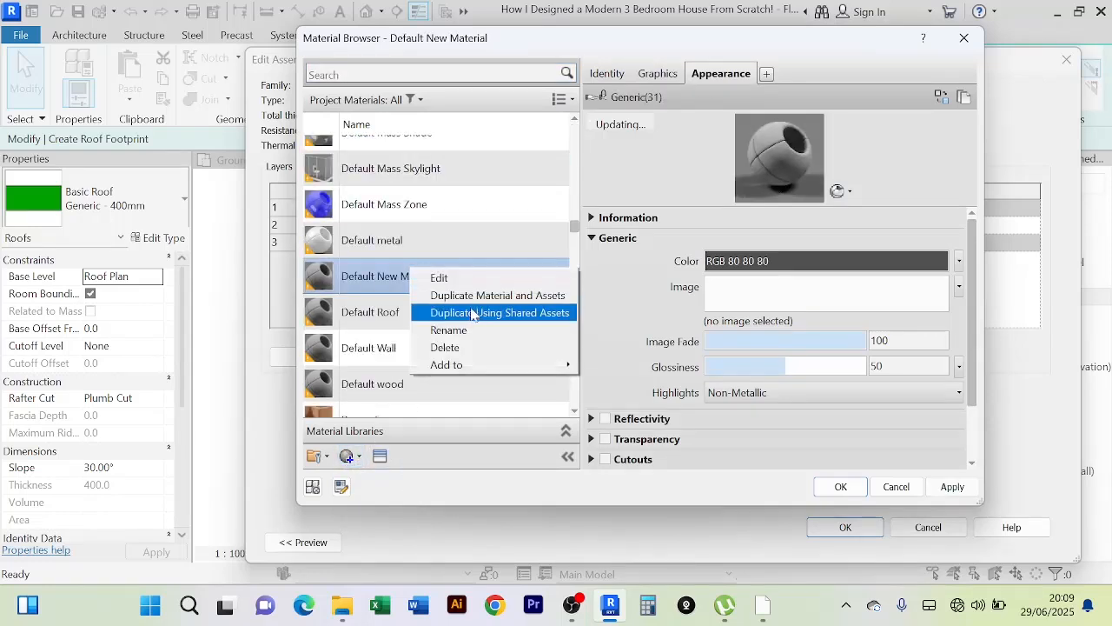
click(480, 329)
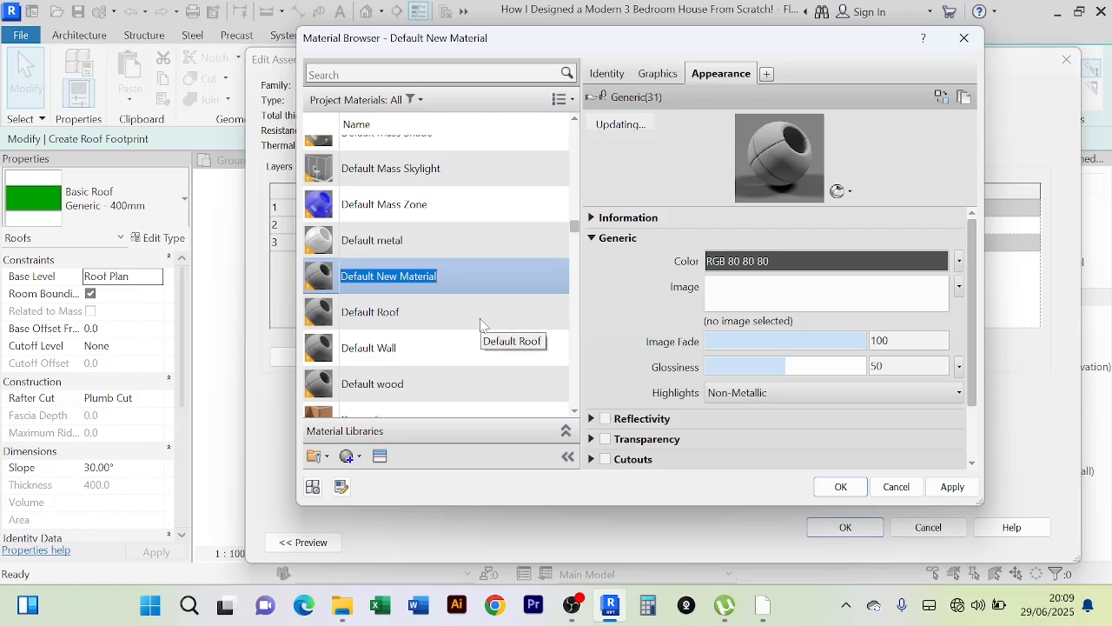
text(Our Roof)
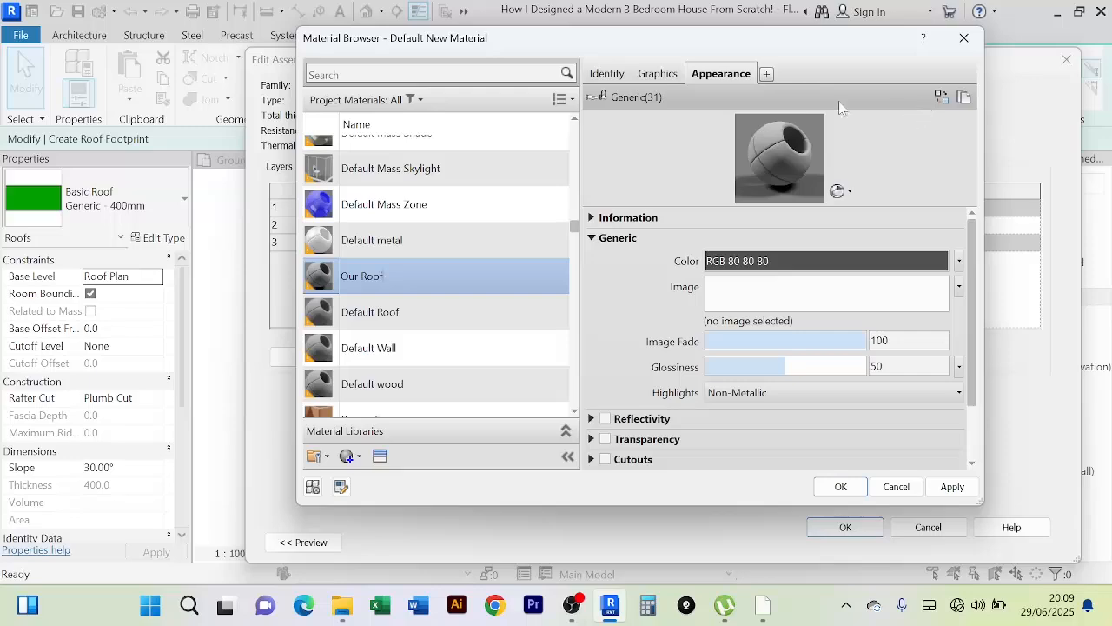
Step: Set the Our Roof material's shading color to a muted red, RGB 152-088-088
click(648, 74)
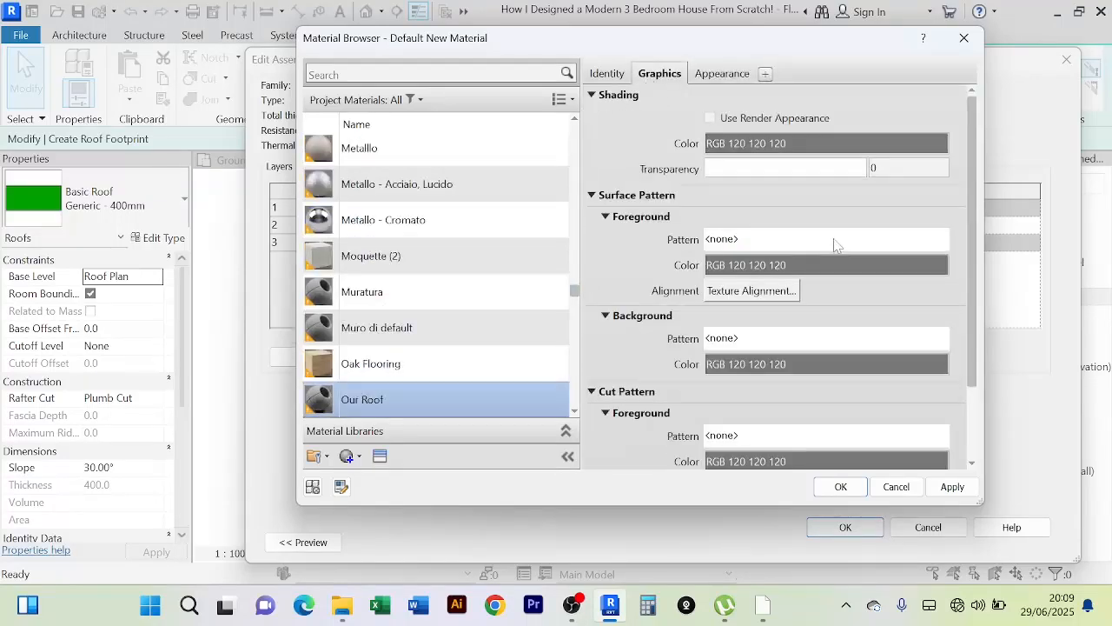
click(836, 144)
click(665, 230)
drag(665, 231, 664, 260)
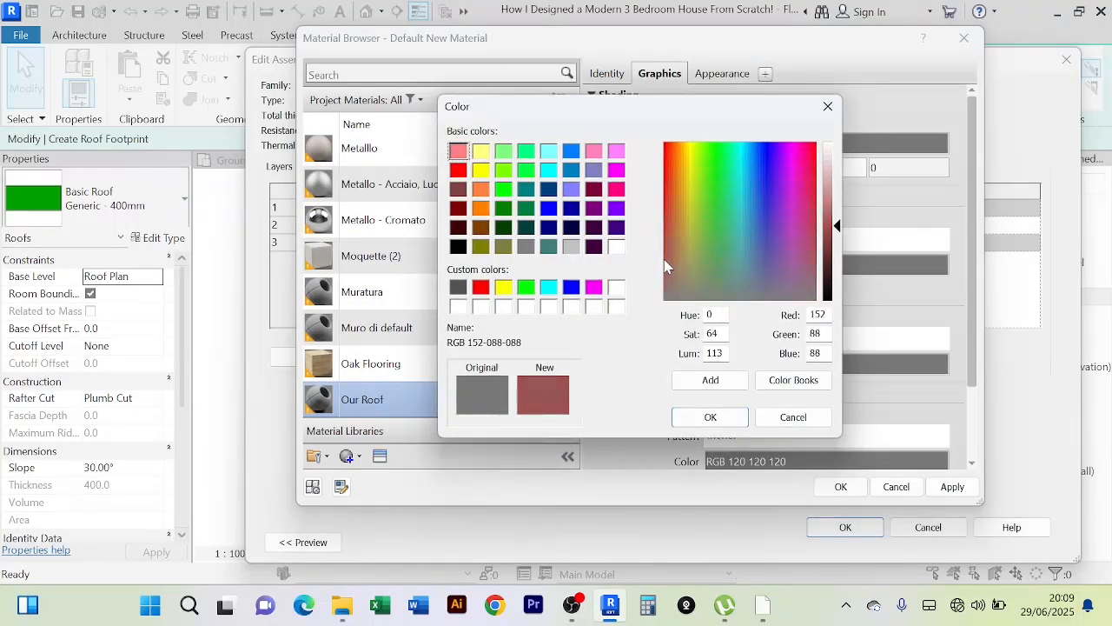
click(710, 417)
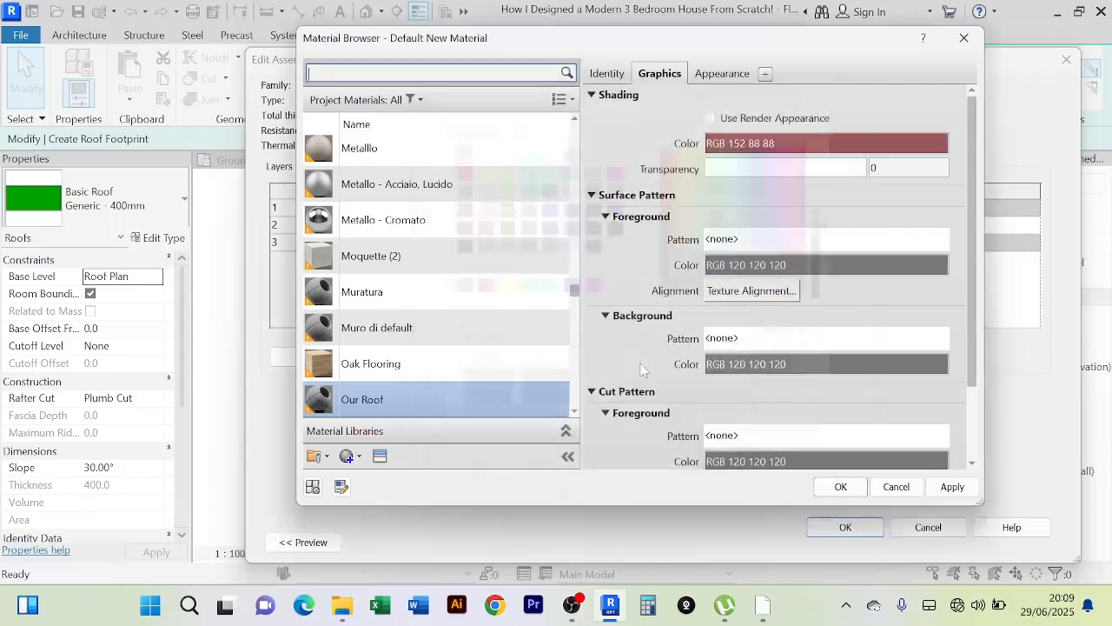
Step: Start replacing the material's appearance asset, search for "roof" and show the Roofing category of the Appearance Library
click(722, 75)
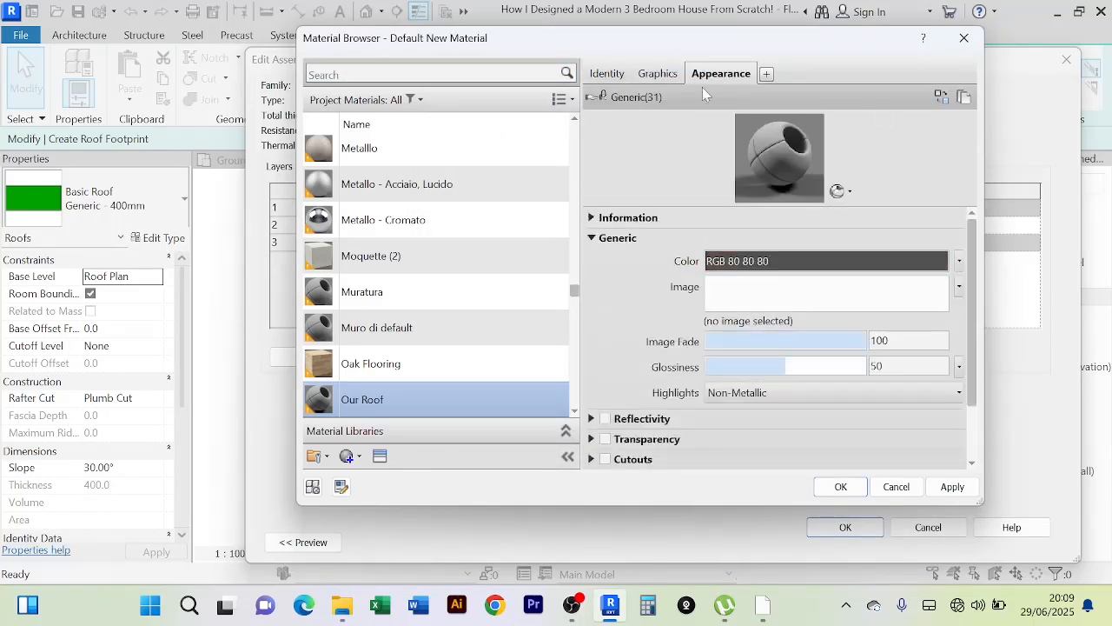
click(941, 97)
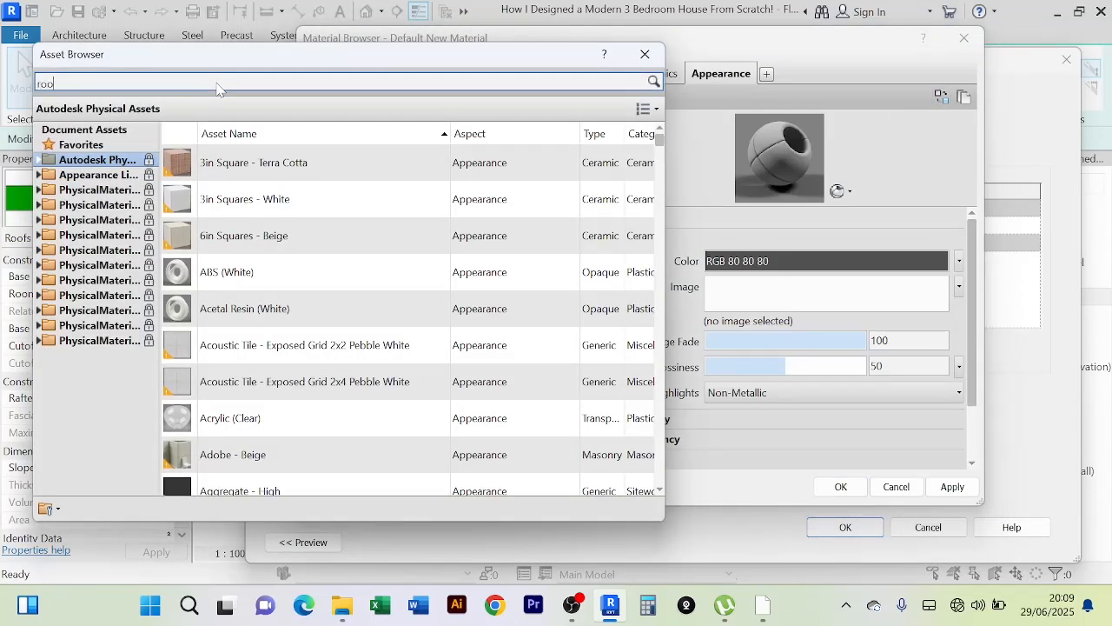
text(roof)
key(Return)
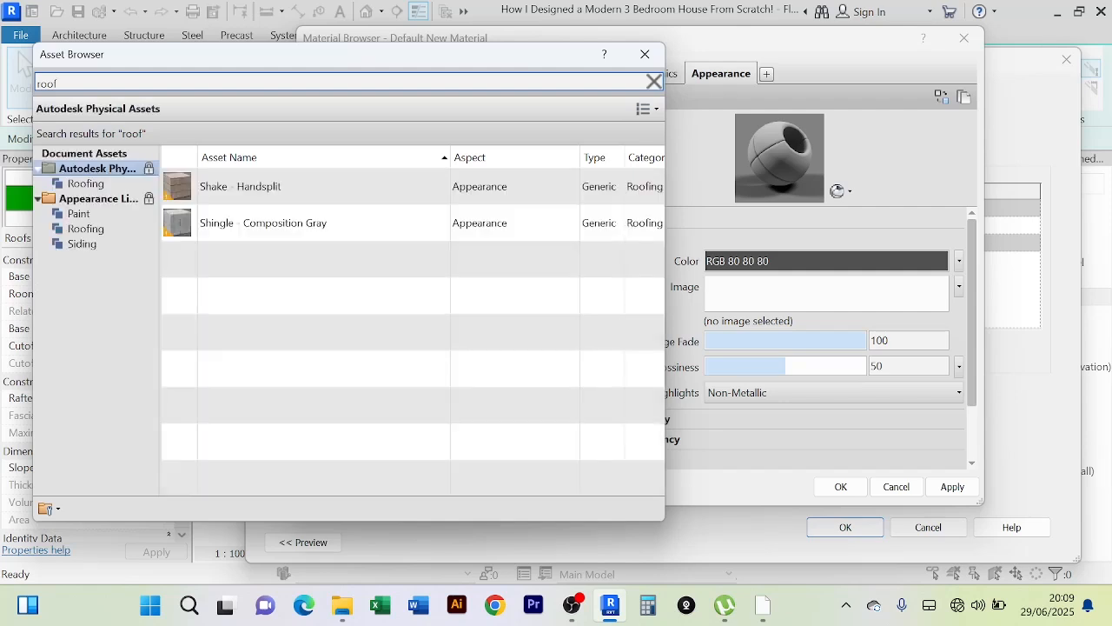
click(80, 231)
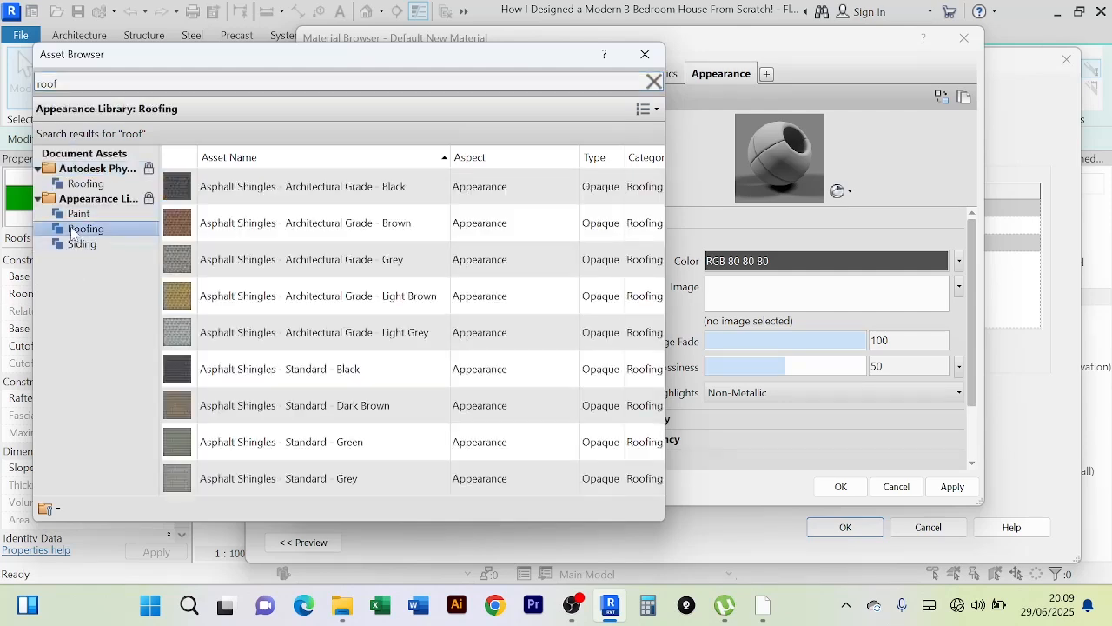
Step: Try the Standing Seam - Copper, Spanish Tiles - Blend, Wood Shakes - Hand Split and Wood Shingles - Cut appearances on the roof material
scroll(392, 353, down, 5)
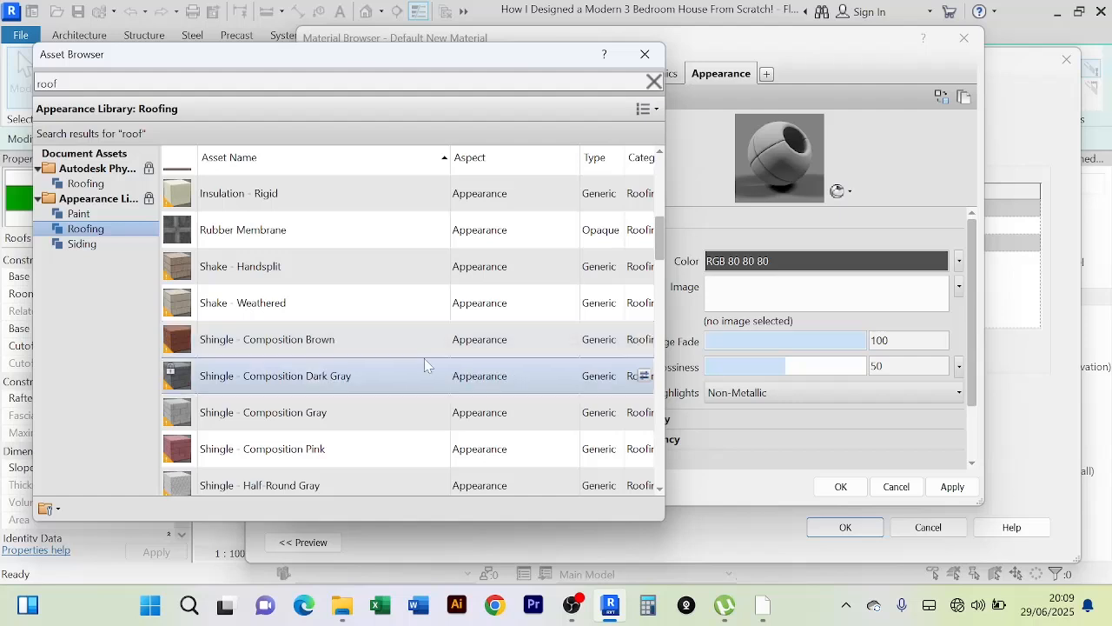
scroll(426, 365, down, 5)
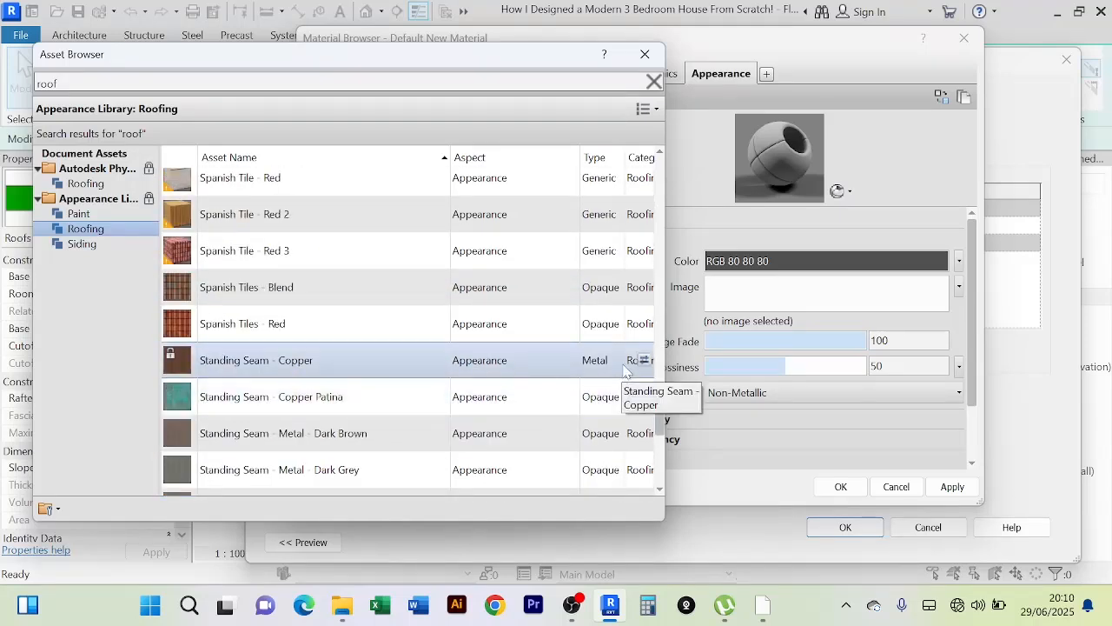
click(644, 360)
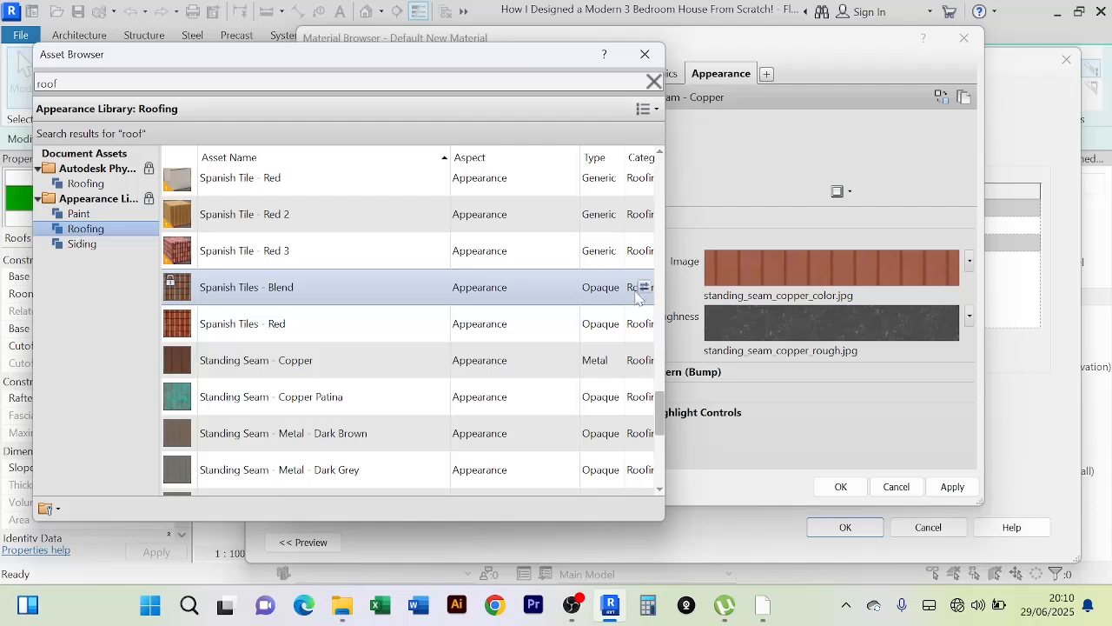
click(643, 288)
scroll(590, 304, down, 5)
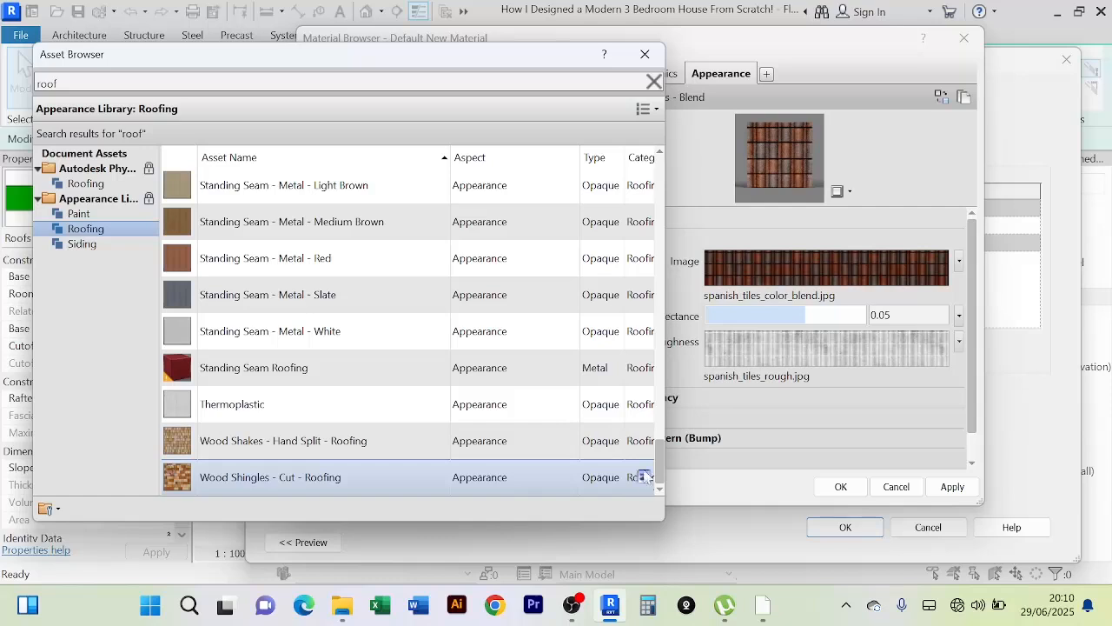
click(643, 442)
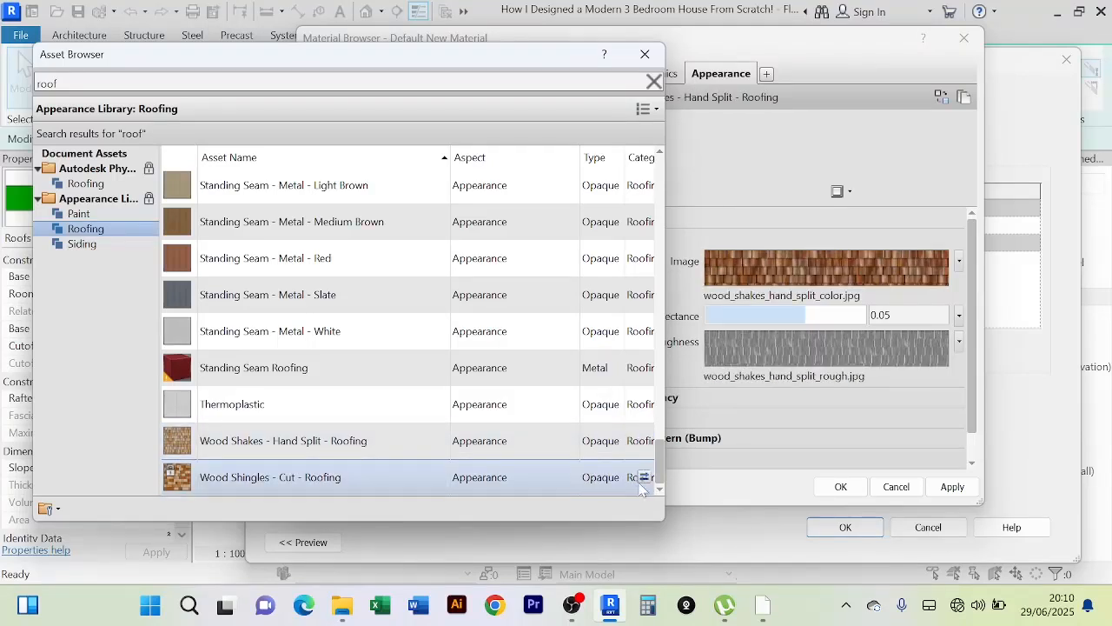
click(642, 479)
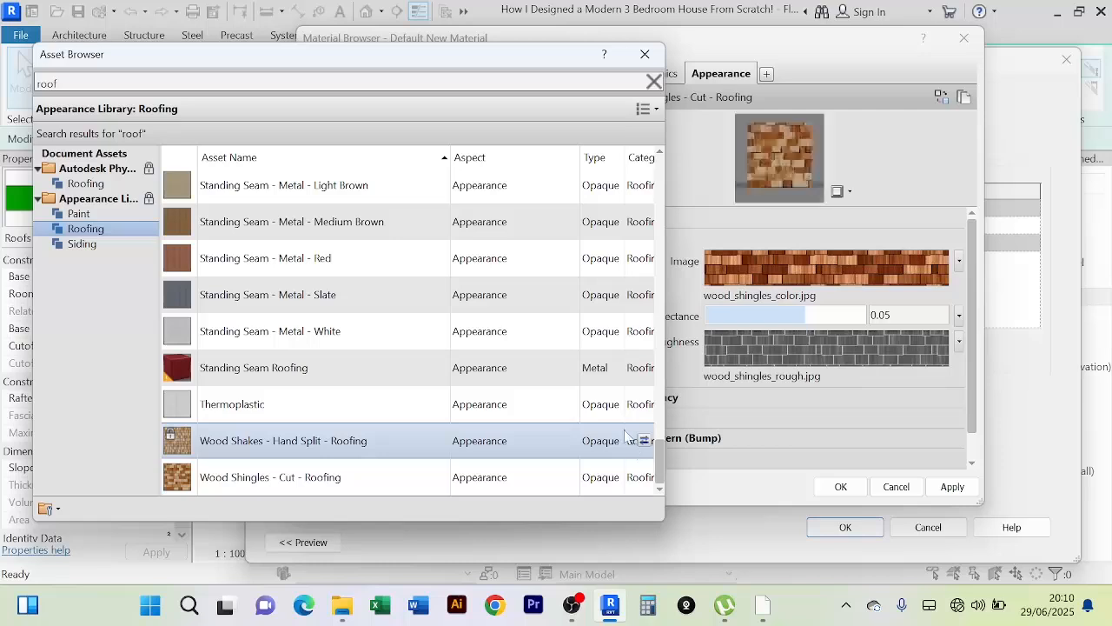
Step: Try the Slate Shingles - Dark Grey, Shingles - Asphalt 3-Tab Black and Shingle - Composition Gray appearances on the roof material
scroll(582, 382, up, 2)
scroll(505, 349, up, 1)
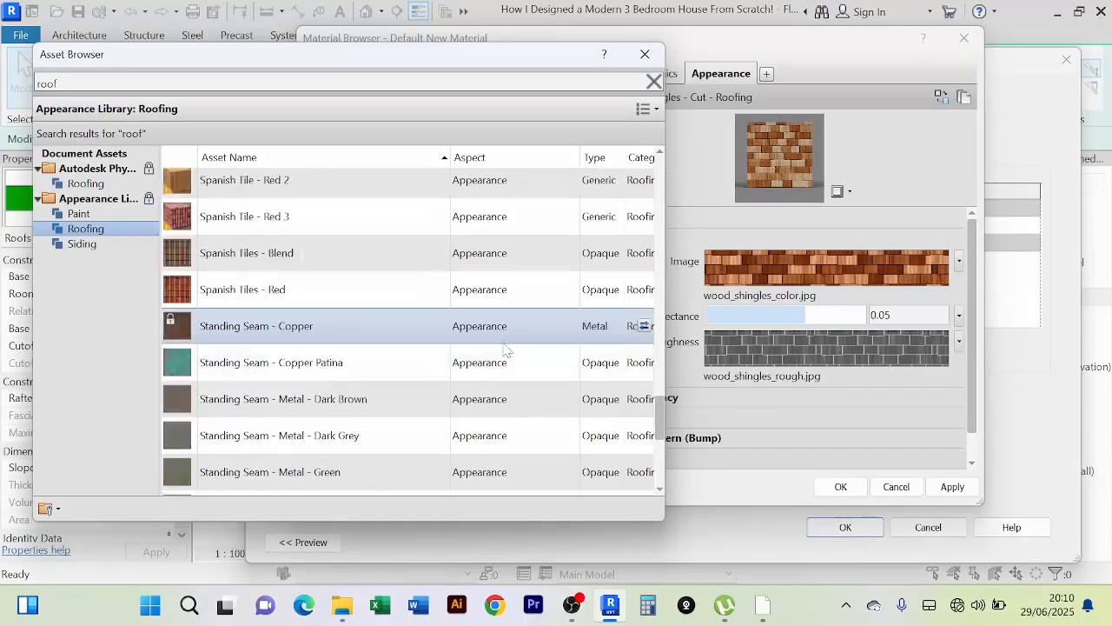
scroll(506, 349, up, 4)
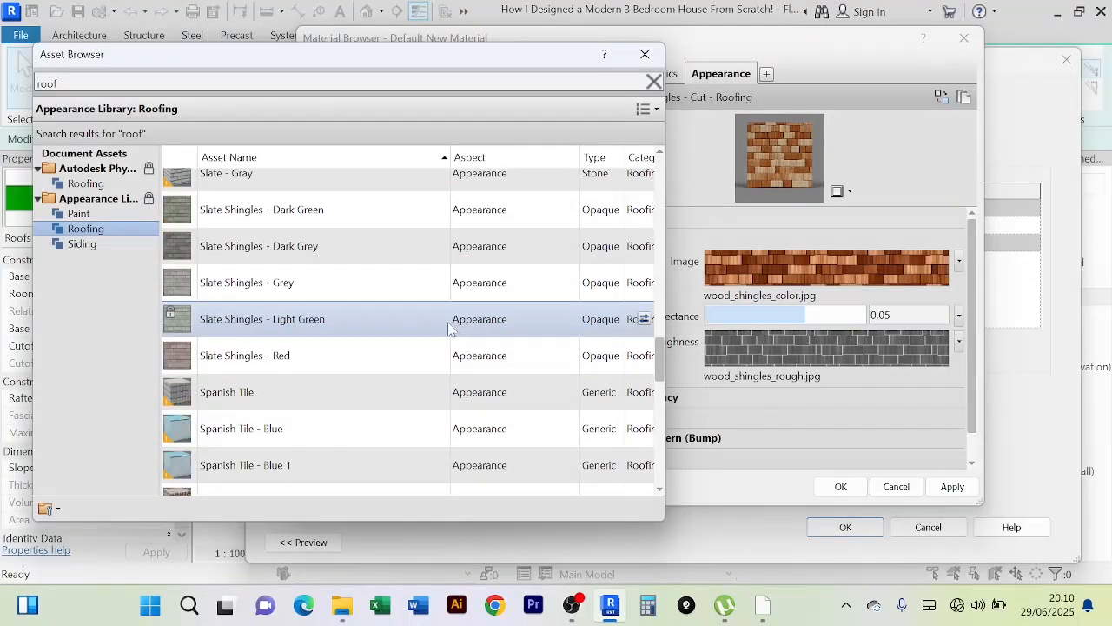
scroll(445, 325, up, 1)
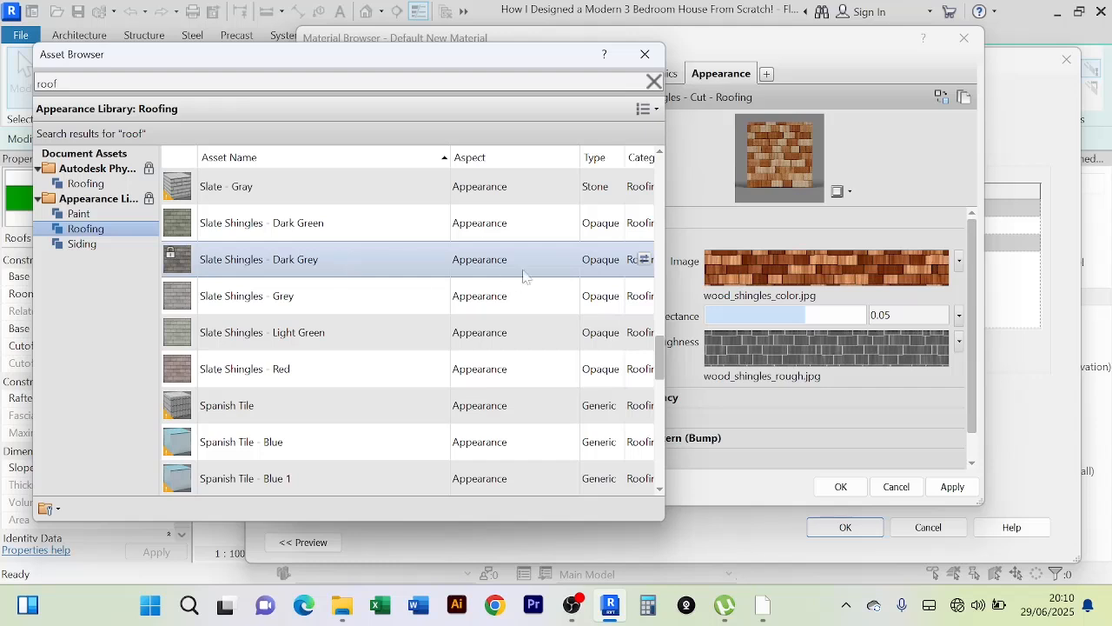
click(646, 261)
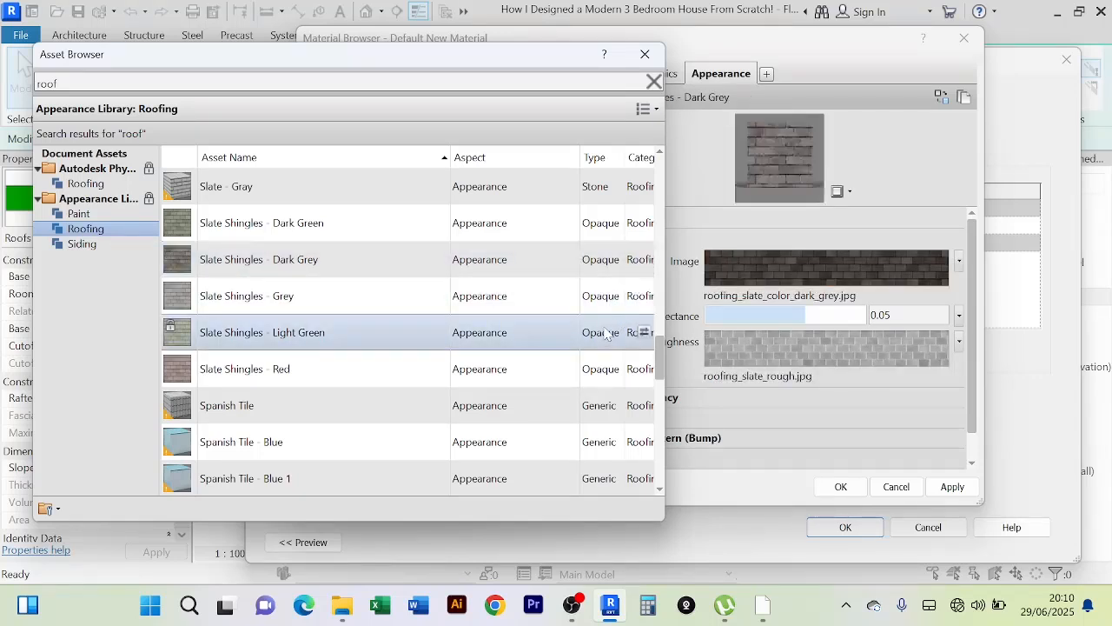
scroll(607, 335, up, 5)
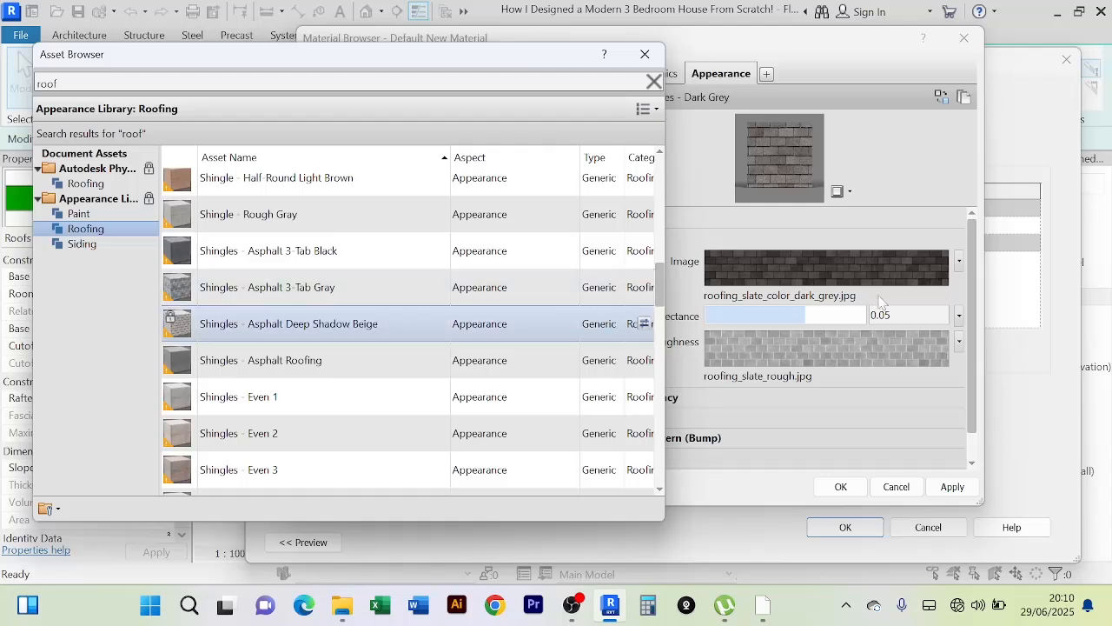
click(644, 251)
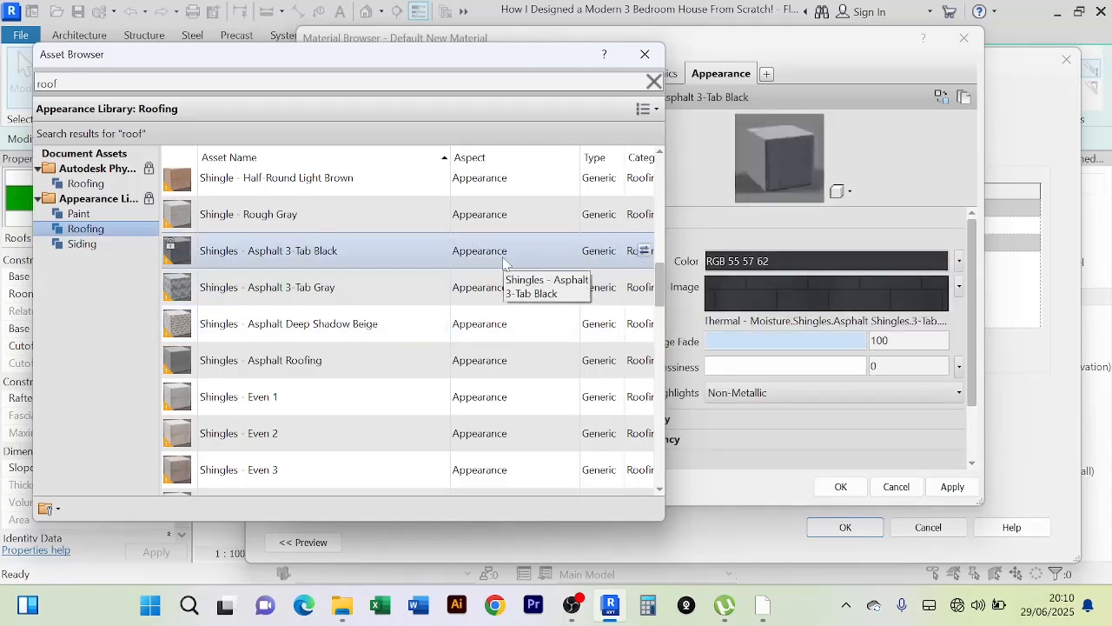
scroll(503, 260, up, 2)
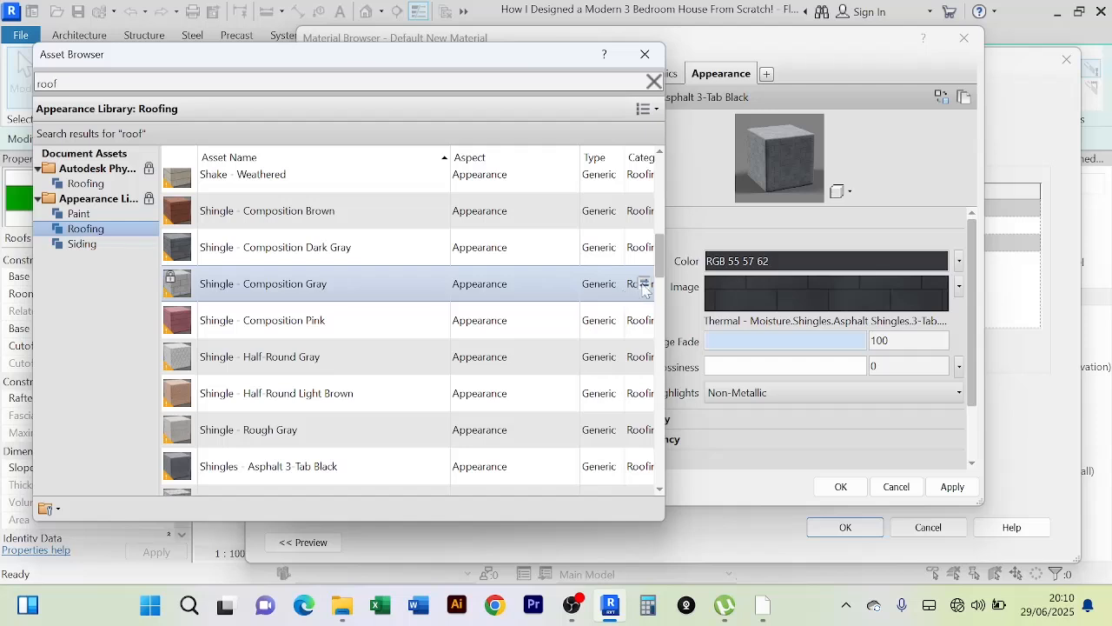
click(644, 284)
Step: Give the Our Roof material the Shingle - Composition Brown appearance and assign the material to the structure layer
click(644, 211)
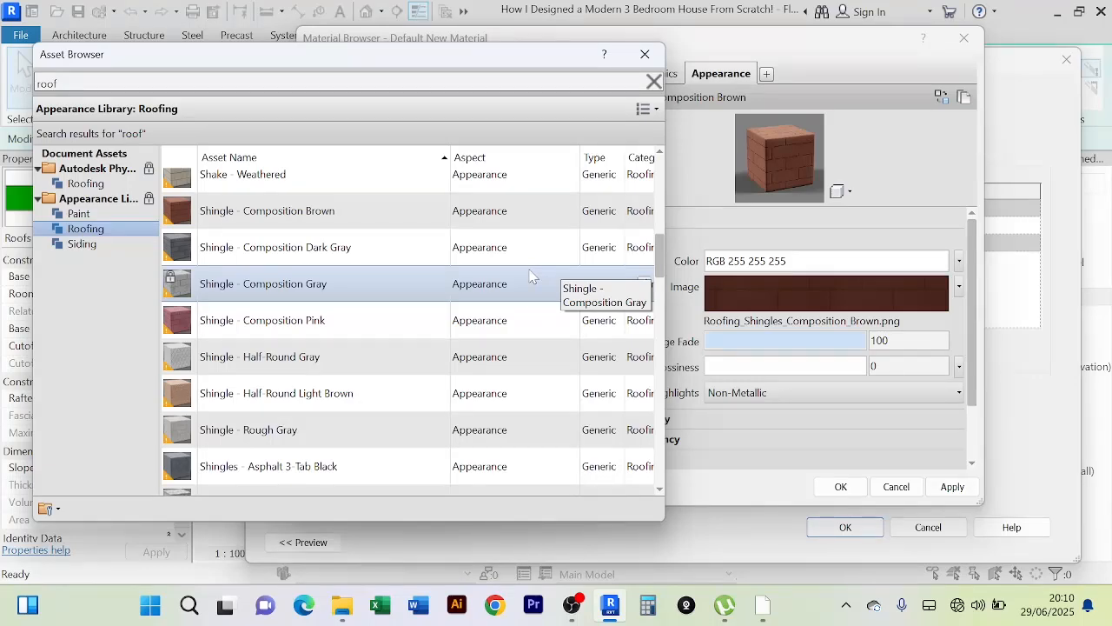
click(644, 54)
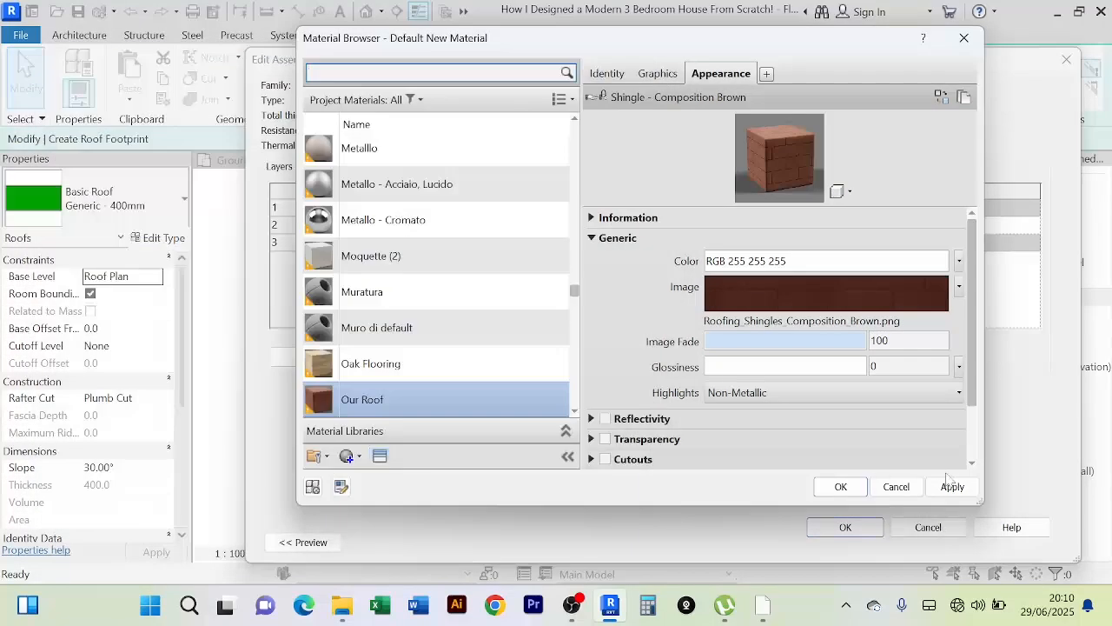
click(952, 485)
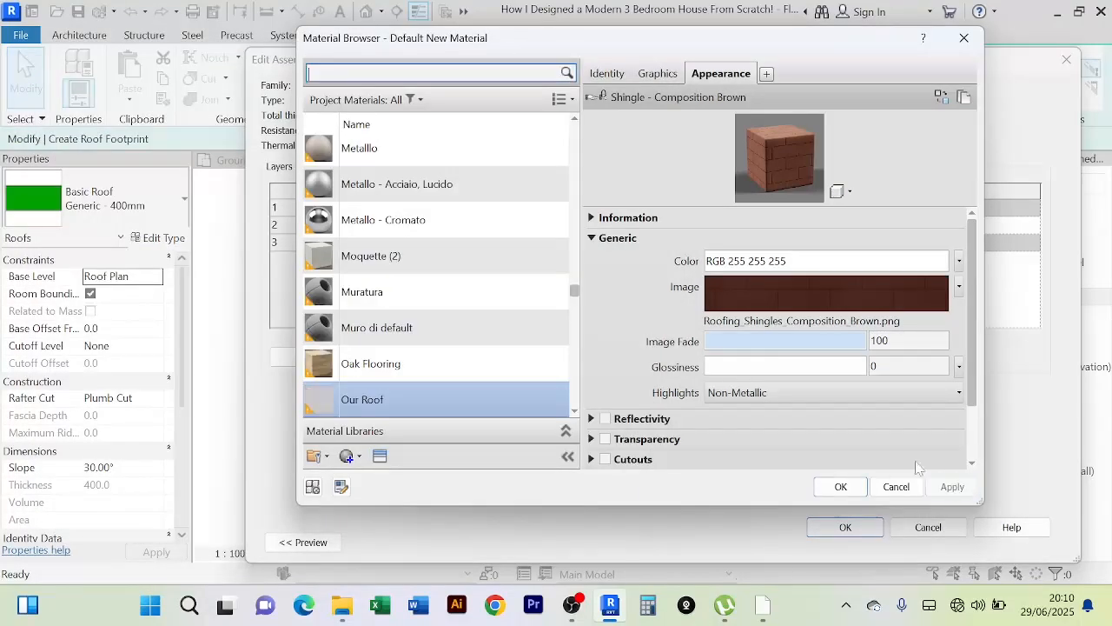
click(841, 486)
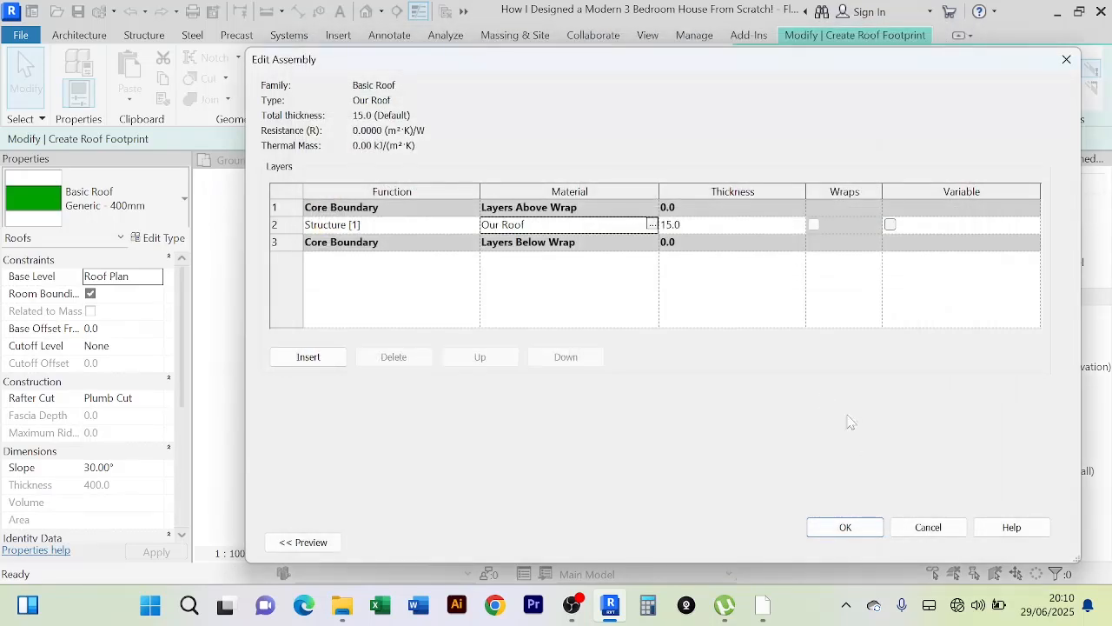
Step: Apply the Our Roof type to the roof and finish the footprint without attaching the highlighted walls
click(844, 527)
click(1032, 541)
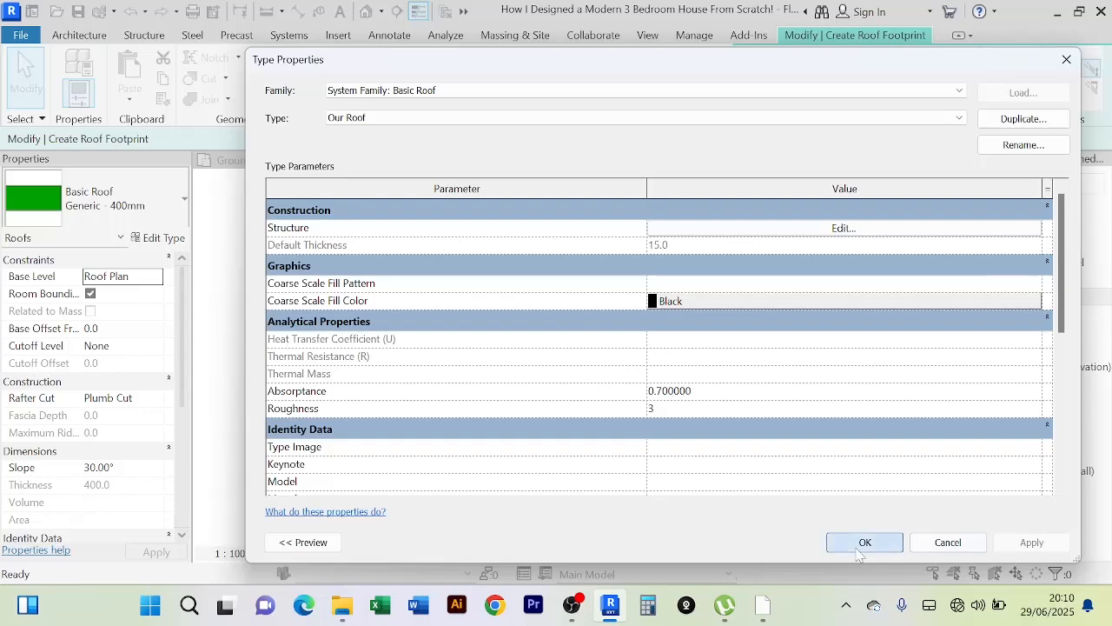
click(859, 541)
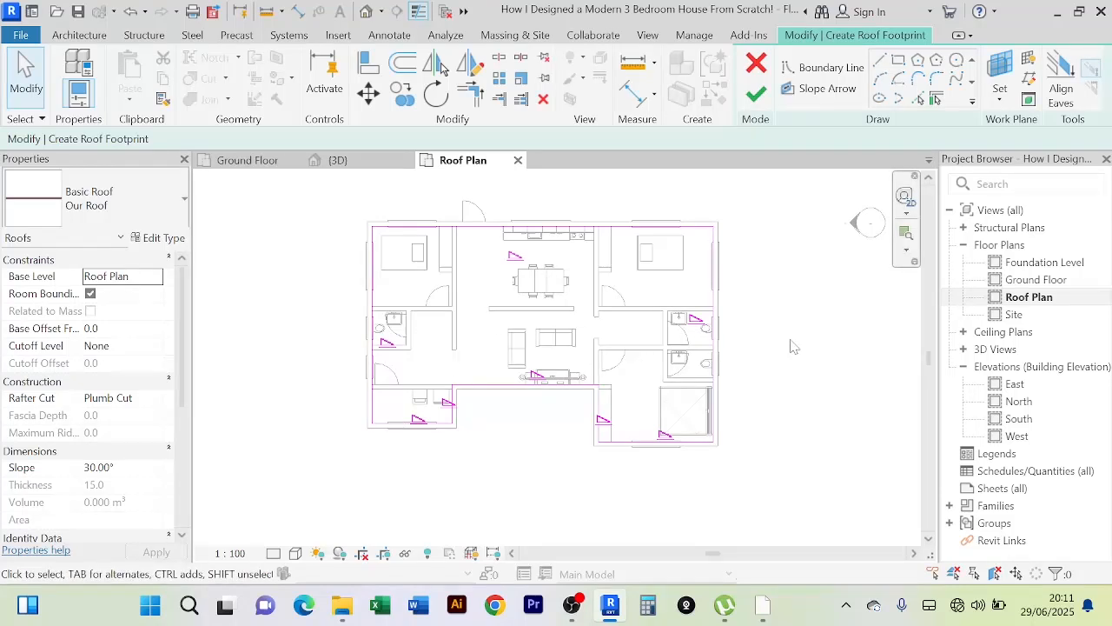
click(756, 93)
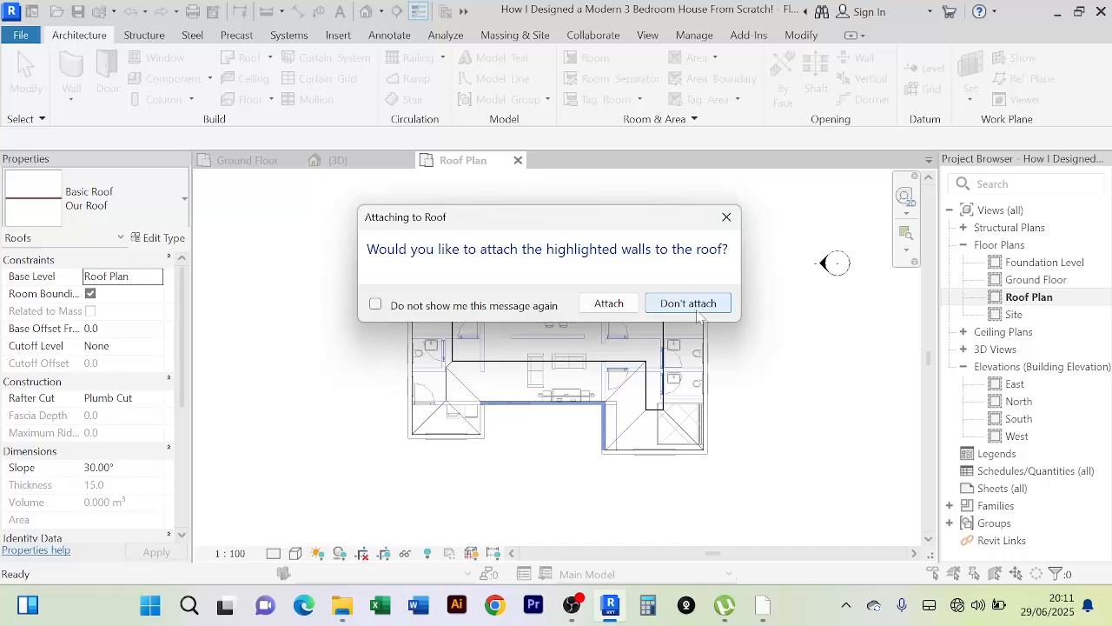
click(698, 308)
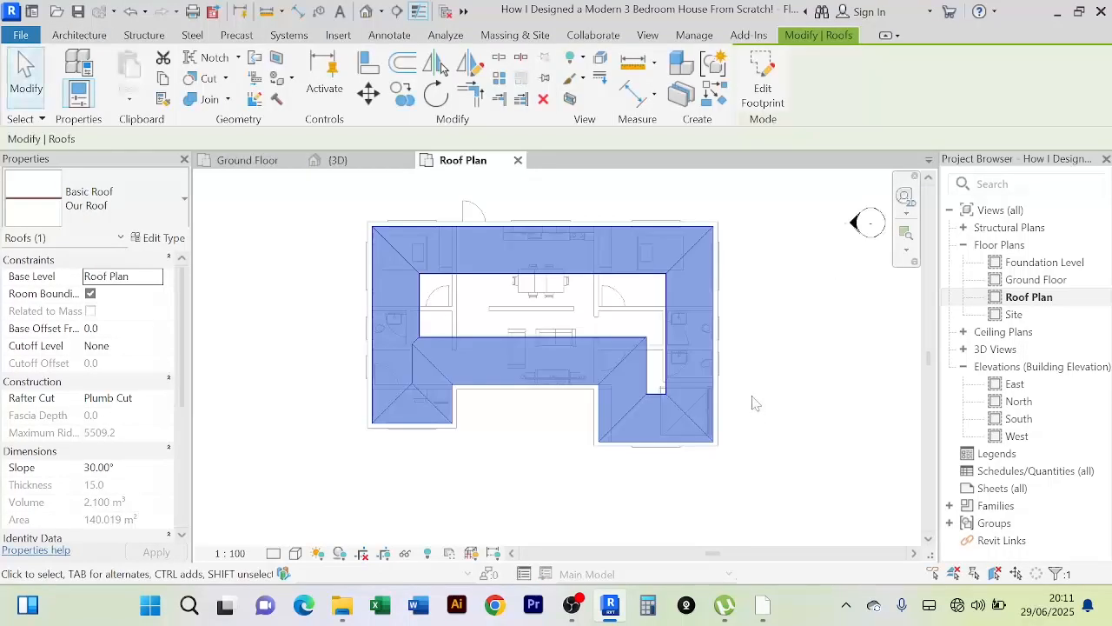
Step: Examine the new roof on the house from several angles in the 3D view
click(336, 160)
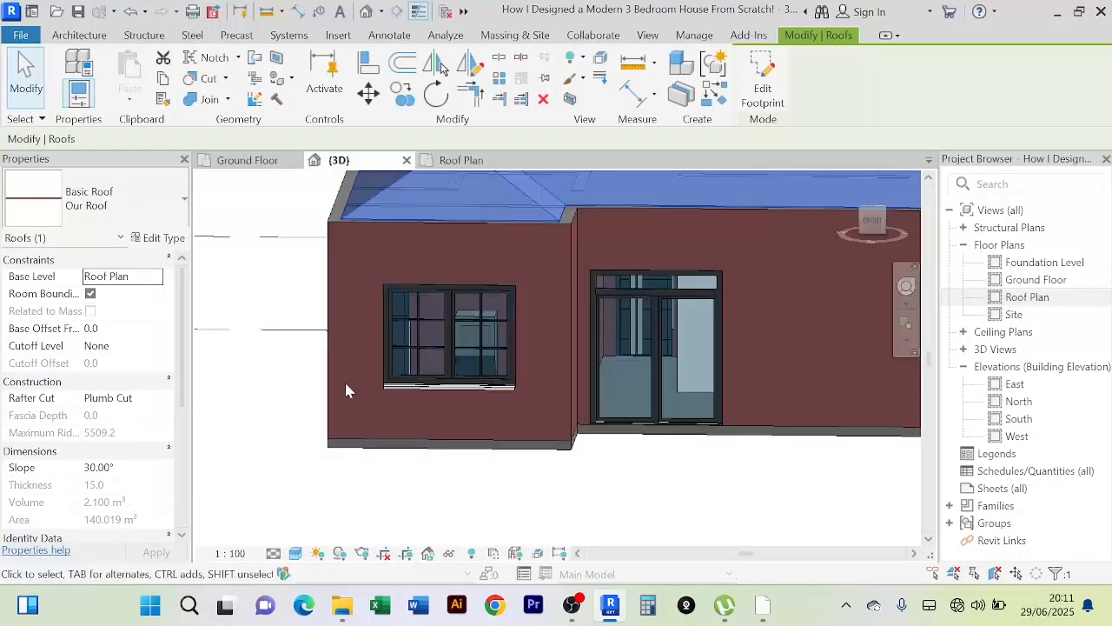
click(340, 474)
mouse_move(340, 475)
shift+middle_down()
mouse_move(396, 494)
mouse_move(529, 510)
mouse_move(581, 474)
mouse_move(345, 443)
mouse_move(334, 490)
shift+middle_up()
scroll(325, 463, up, 2)
scroll(327, 463, down, 2)
shift+middle_drag(417, 427, 457, 504)
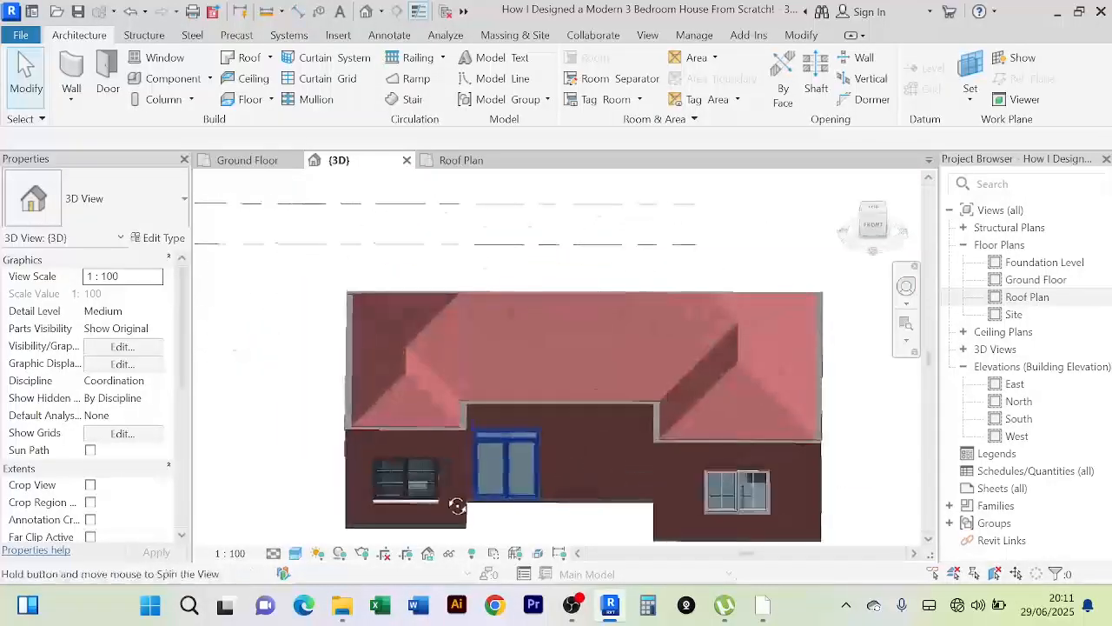
scroll(474, 325, up, 2)
scroll(475, 325, down, 5)
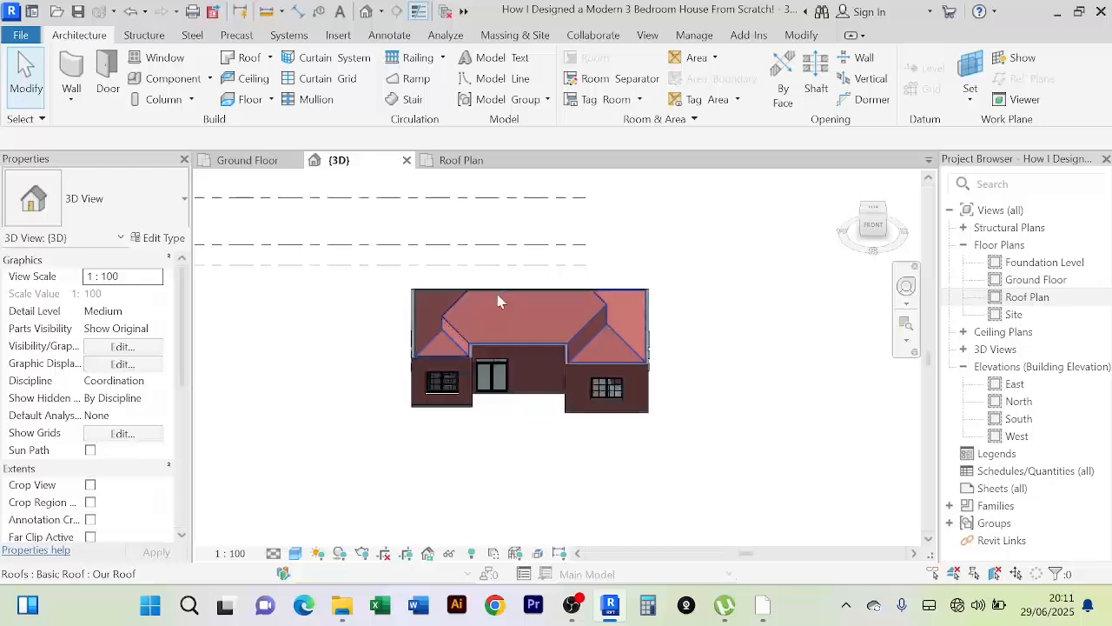
shift+middle_drag(501, 304, 474, 264)
scroll(336, 340, up, 4)
scroll(338, 335, down, 4)
scroll(525, 287, up, 3)
scroll(437, 283, up, 3)
scroll(436, 283, down, 3)
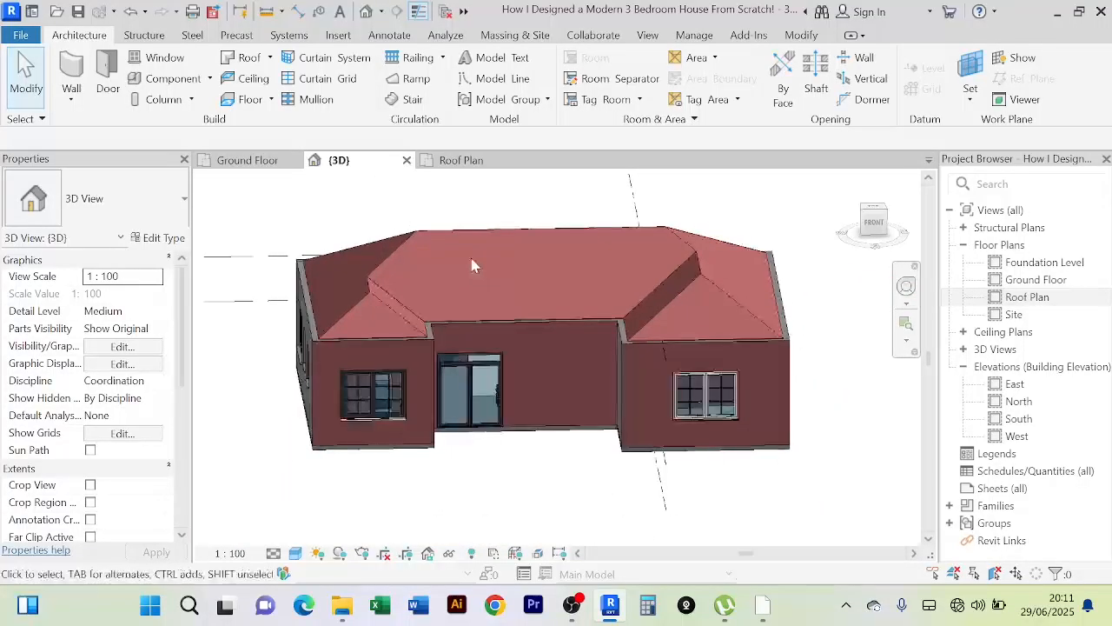
scroll(472, 265, up, 2)
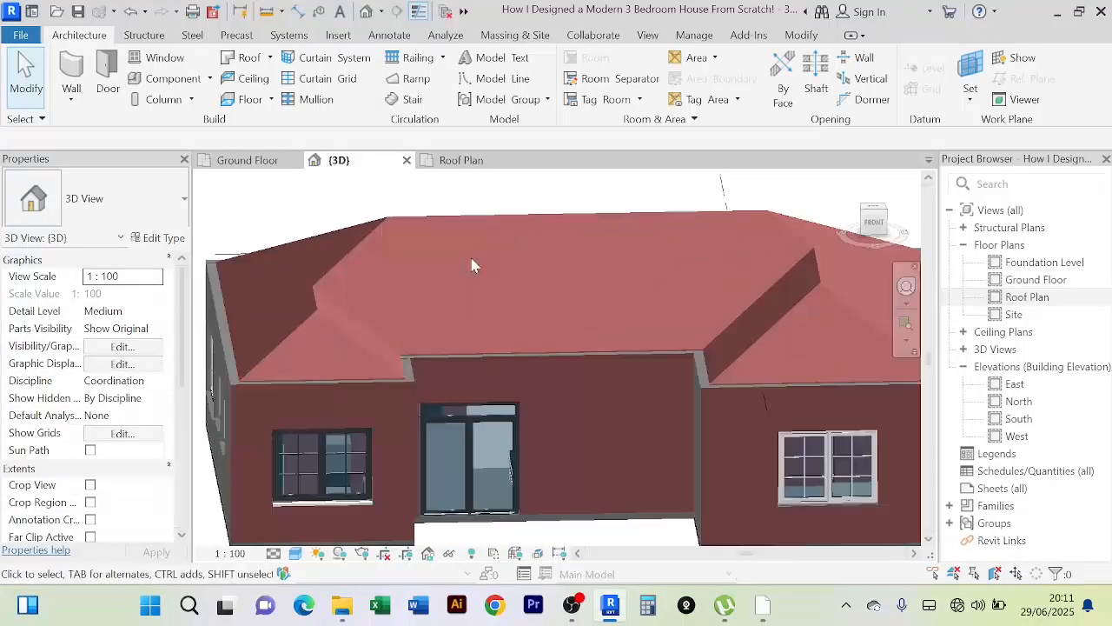
Step: Reopen the roof's footprint for editing in the Roof Plan view and remove the slope from its long left edge
click(319, 324)
scroll(460, 310, down, 2)
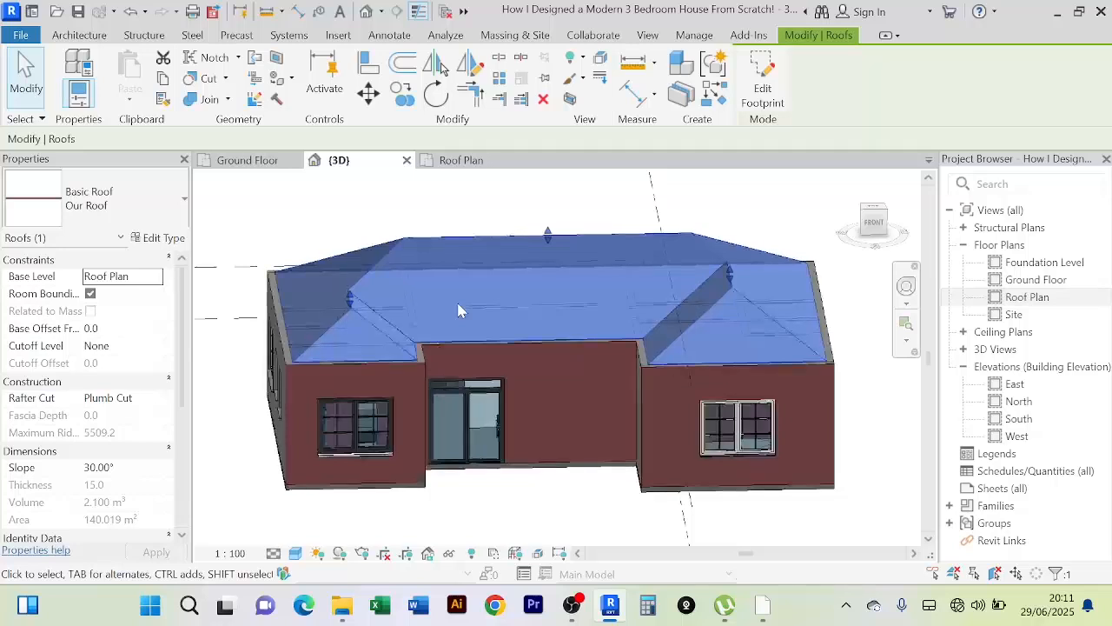
click(765, 97)
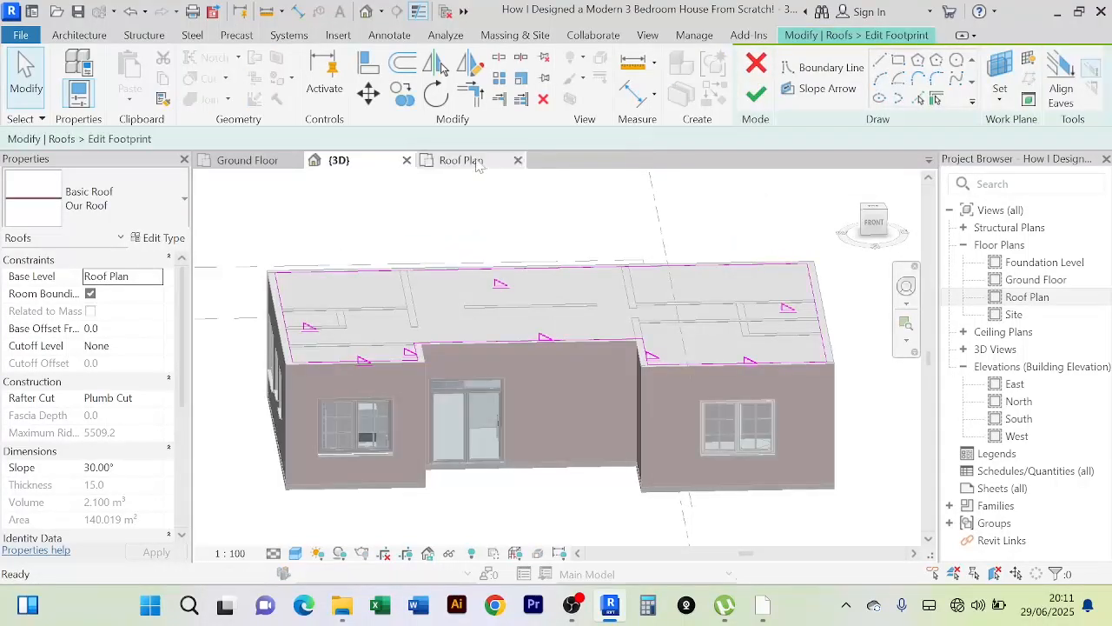
click(461, 160)
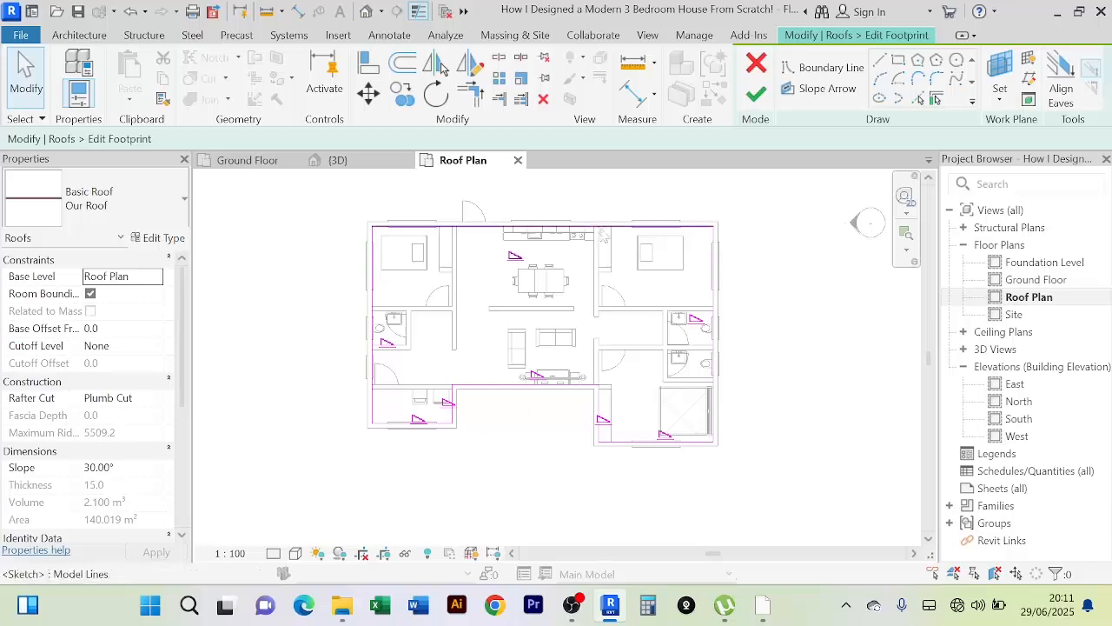
scroll(580, 299, up, 3)
scroll(580, 299, down, 2)
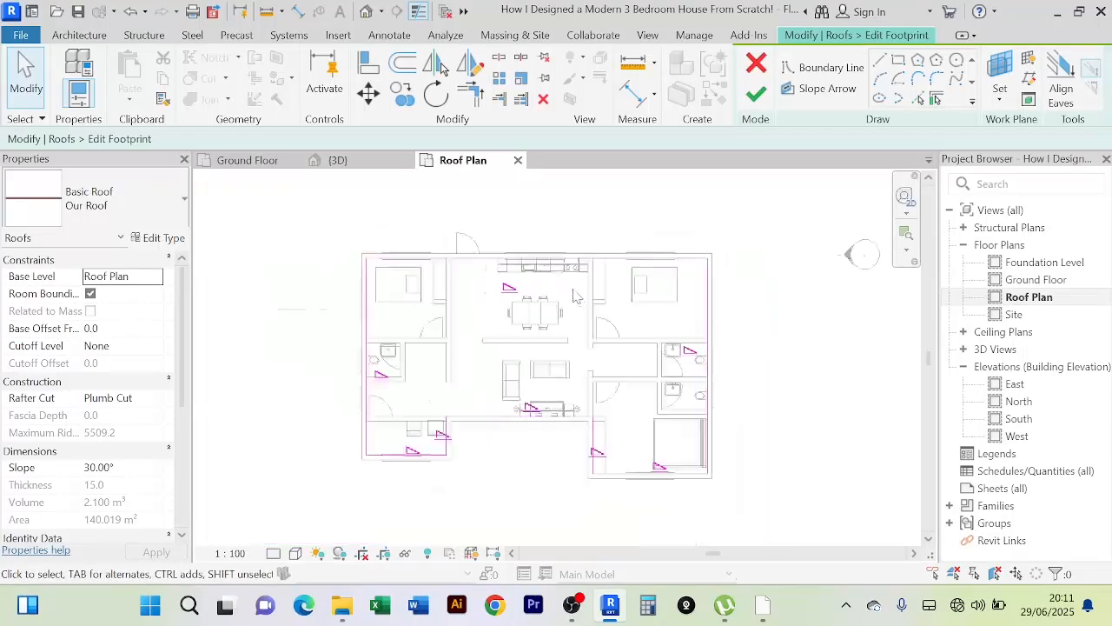
scroll(375, 380, up, 2)
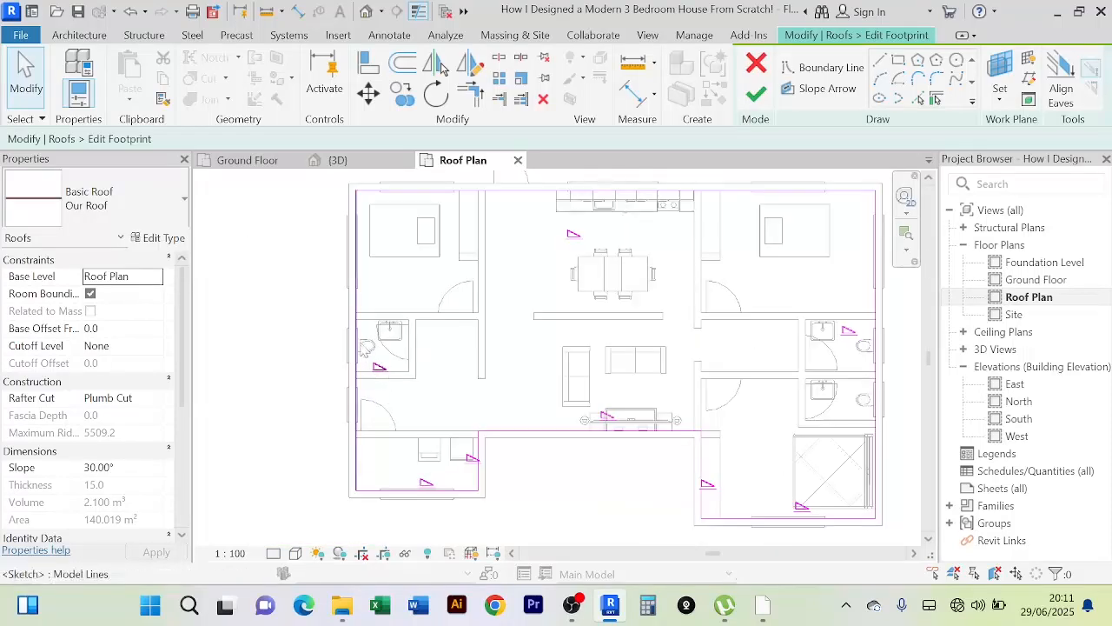
click(357, 350)
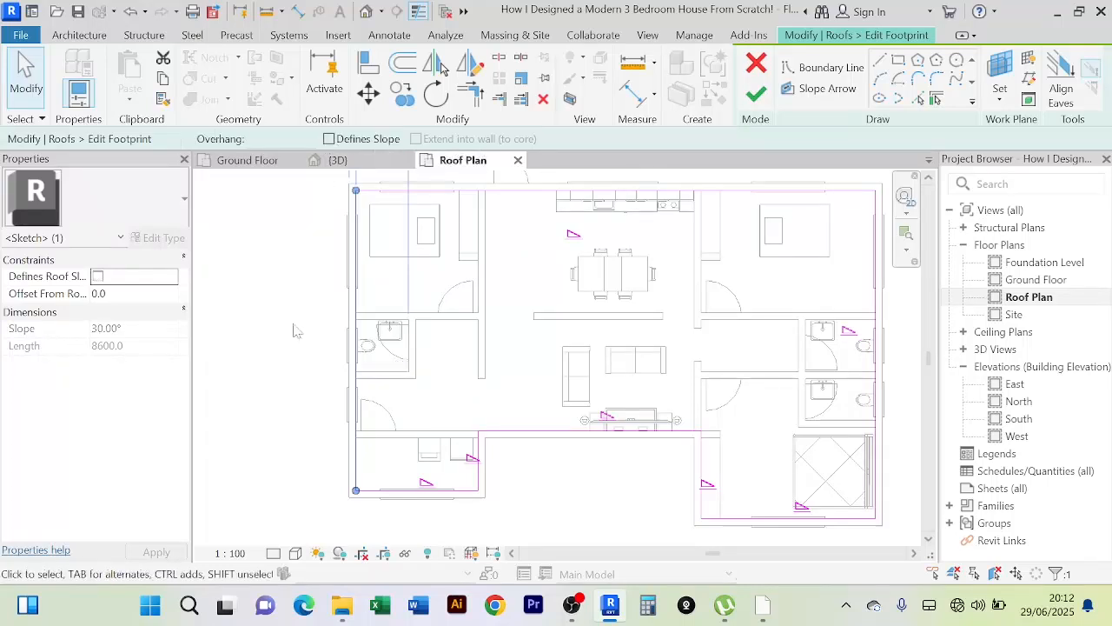
click(274, 424)
Step: Remove the slope from the left wing's bottom and inner edges and from the recessed middle edge of the footprint
click(393, 492)
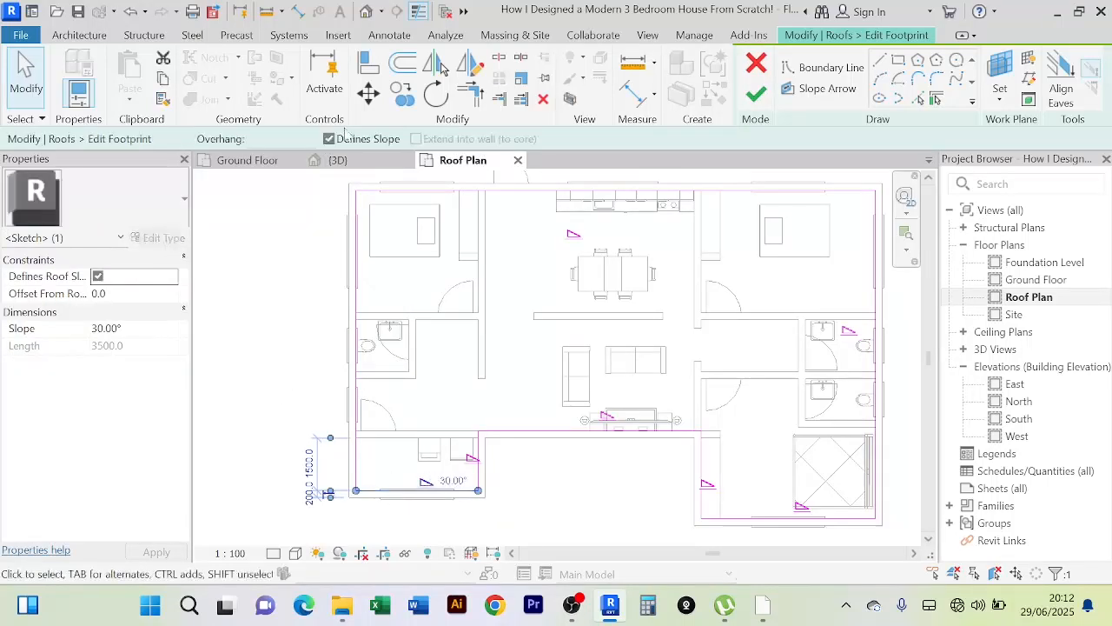
click(330, 139)
click(479, 457)
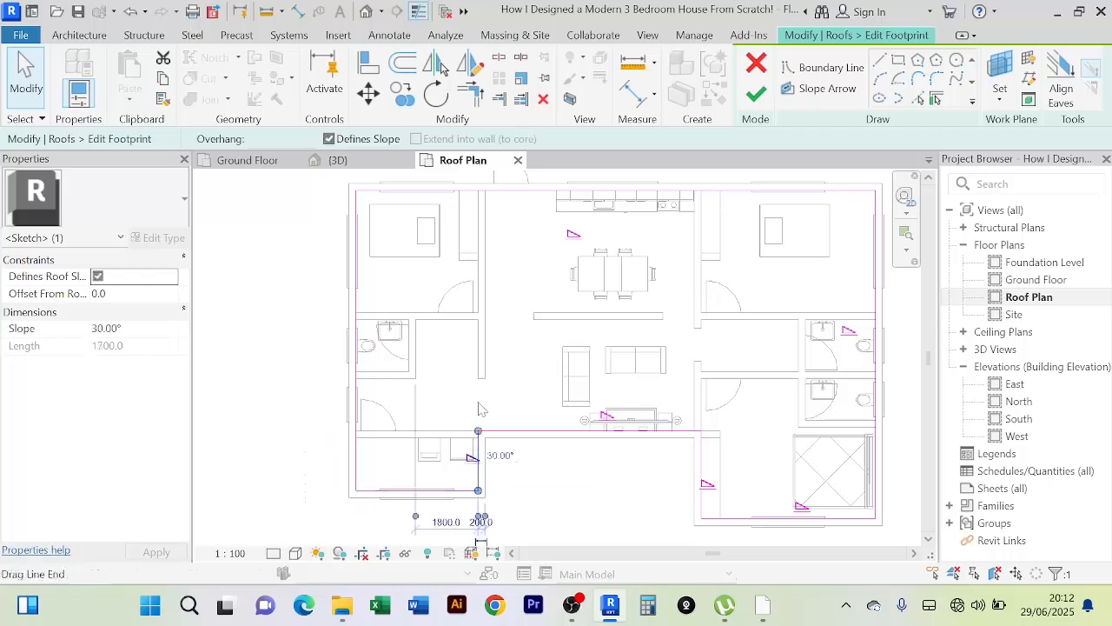
click(521, 430)
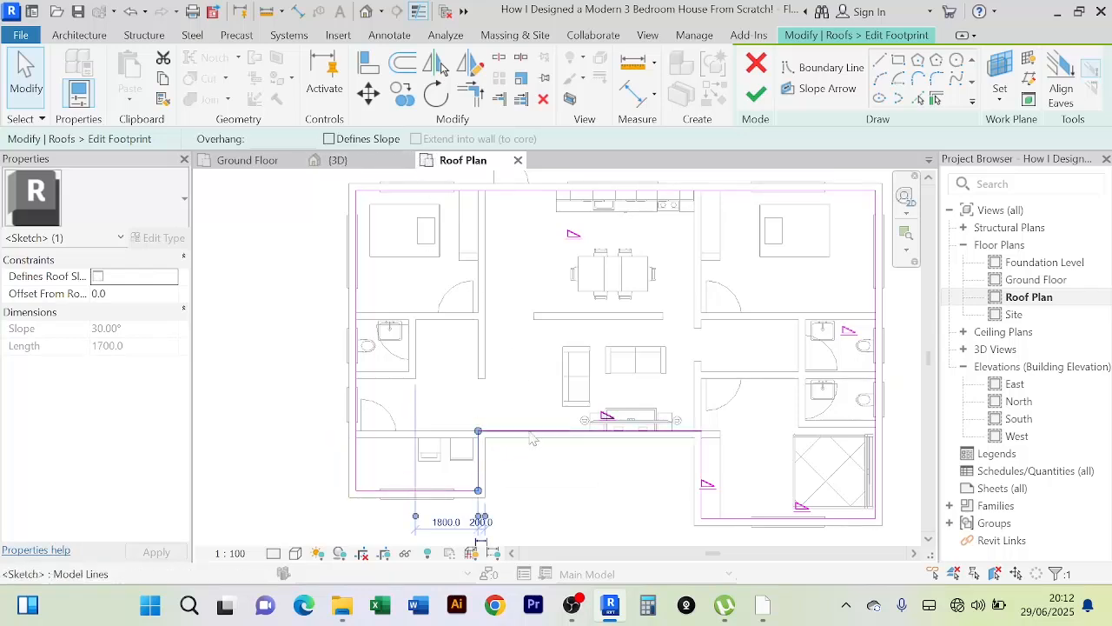
Step: Remove the slope from the right wing's inner and bottom edges and from the long right edge of the footprint
click(701, 469)
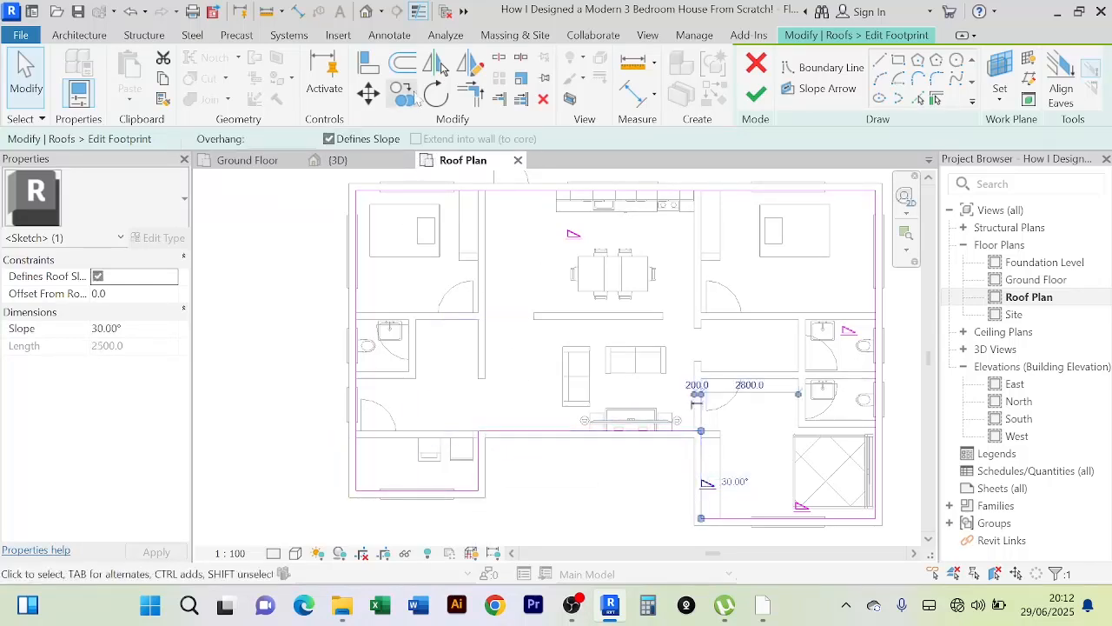
click(329, 139)
click(749, 519)
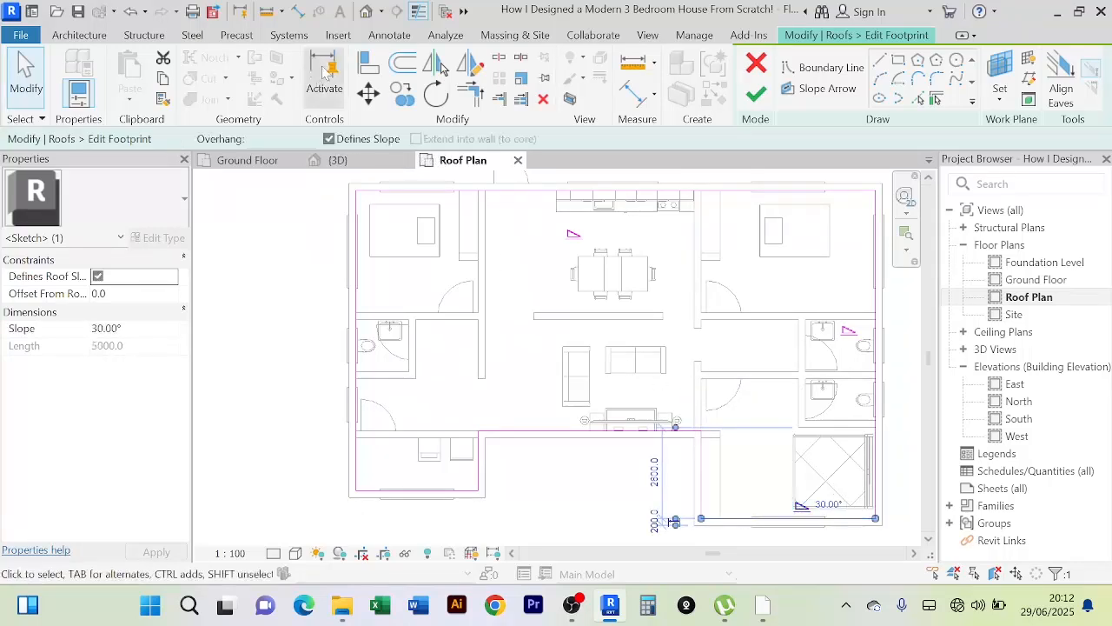
scroll(509, 304, down, 3)
middle_drag(510, 304, 414, 272)
scroll(632, 368, up, 3)
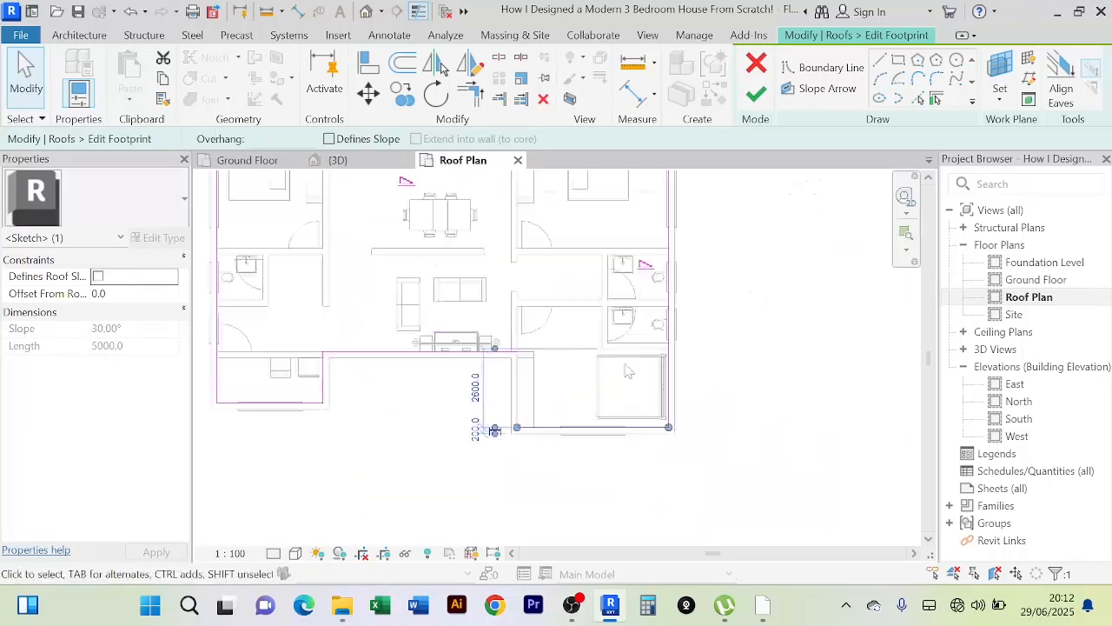
click(675, 332)
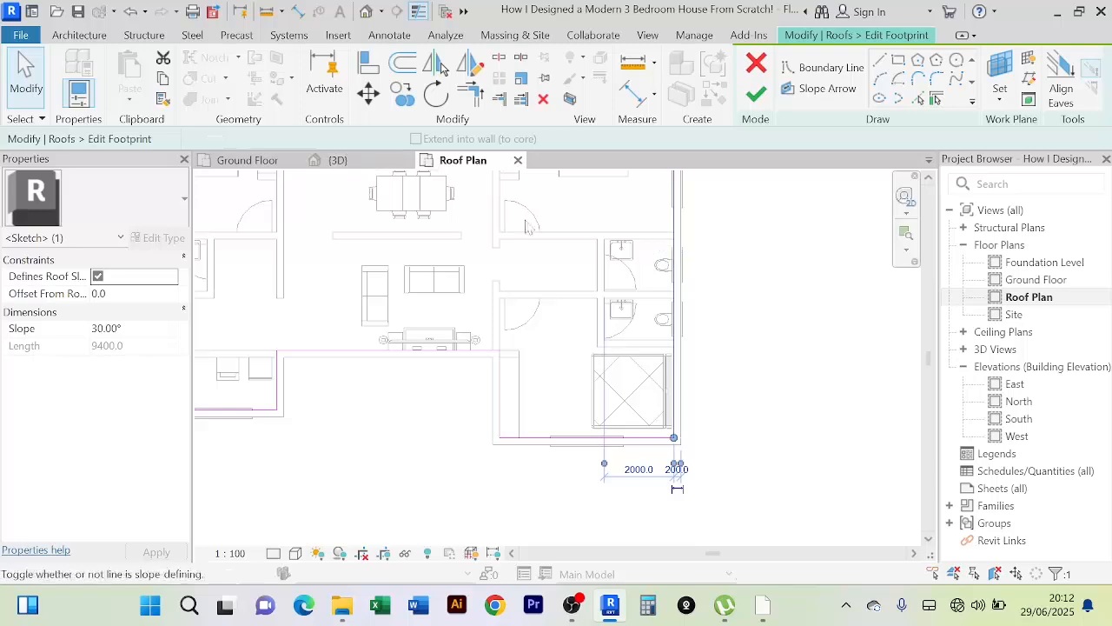
click(777, 320)
scroll(782, 315, down, 2)
middle_drag(788, 310, 799, 397)
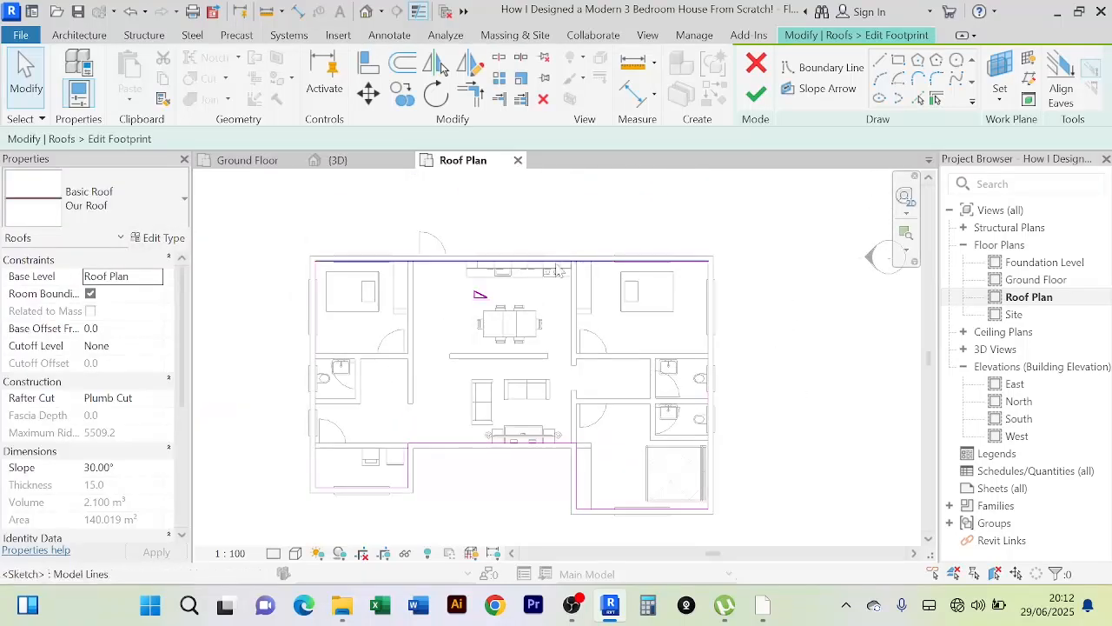
click(559, 263)
scroll(632, 219, up, 2)
middle_drag(626, 217, 710, 233)
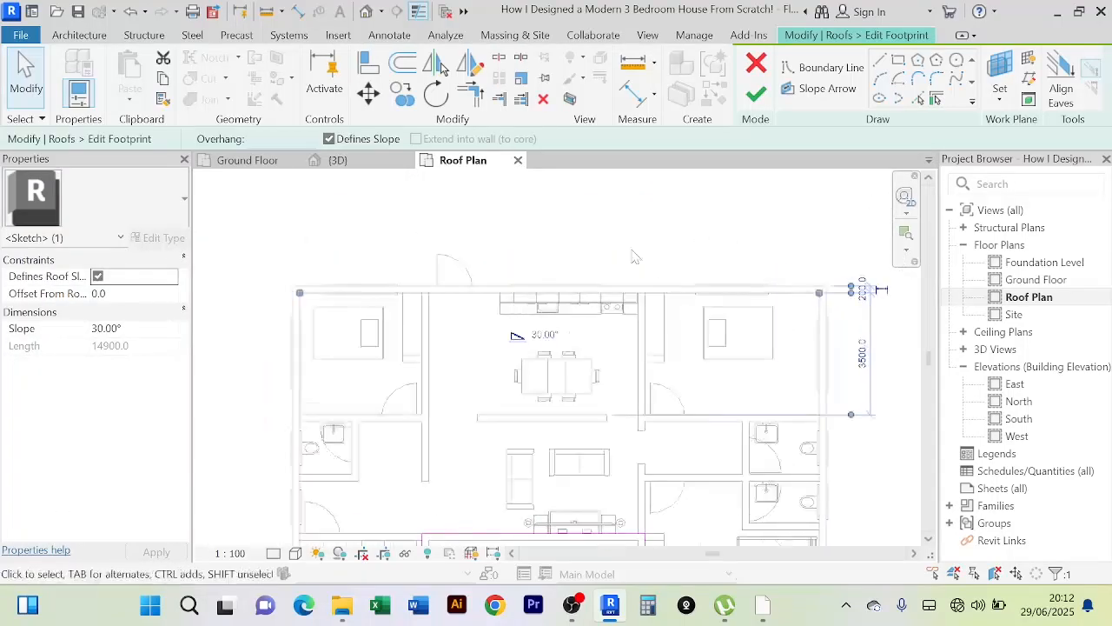
scroll(625, 249, up, 2)
scroll(579, 281, down, 2)
middle_drag(580, 280, 580, 262)
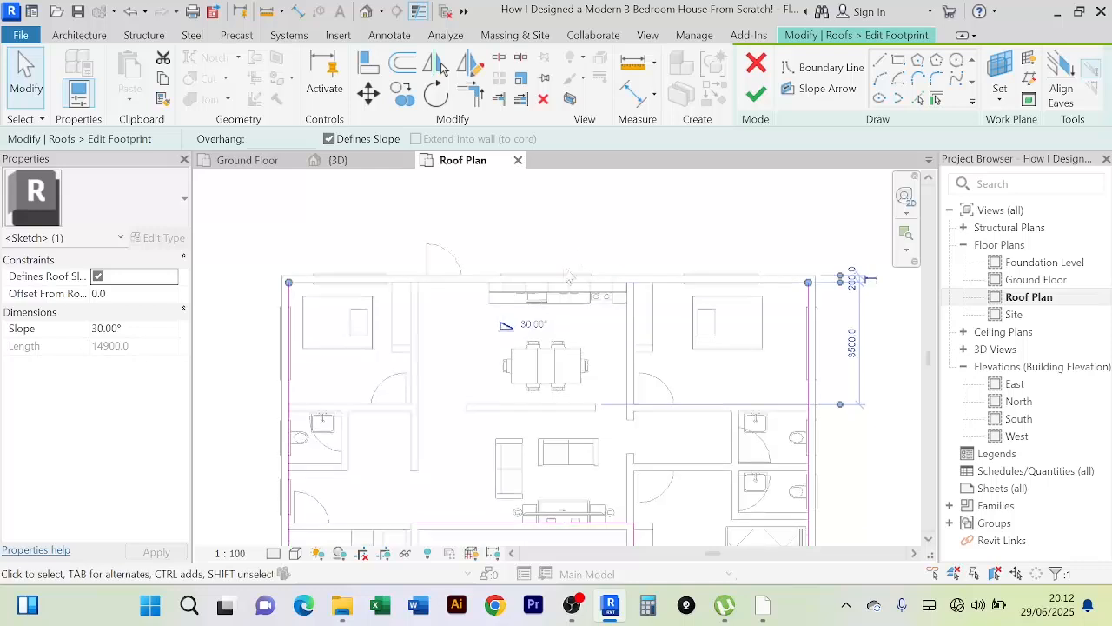
click(546, 257)
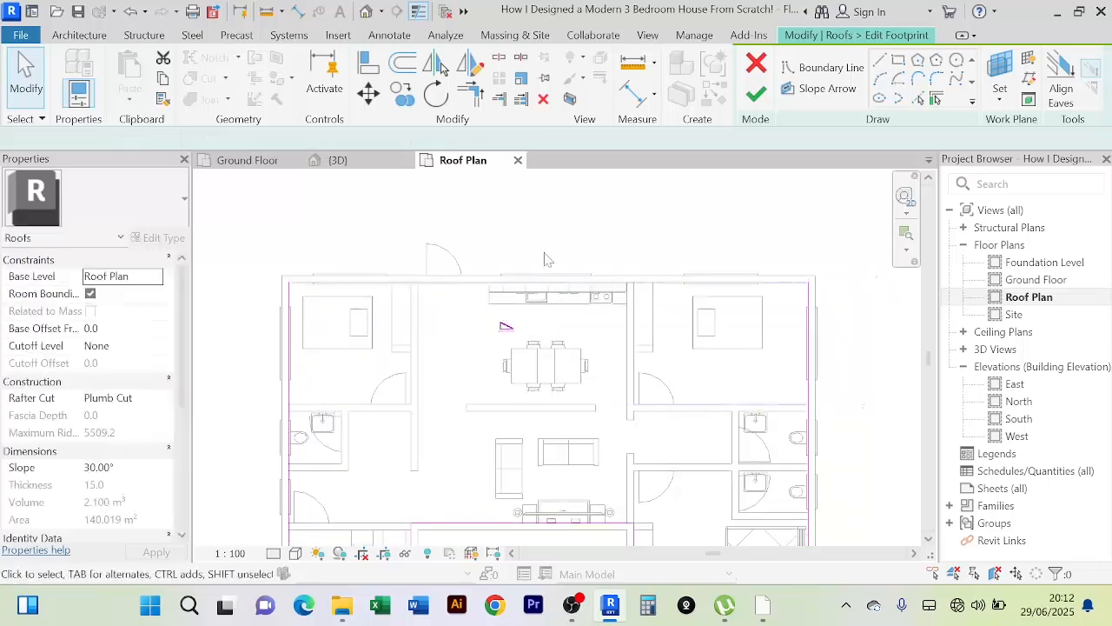
Step: Offset a copy of the footprint's top edge 500 mm towards the inside of the house
scroll(452, 291, up, 2)
middle_drag(506, 267, 571, 275)
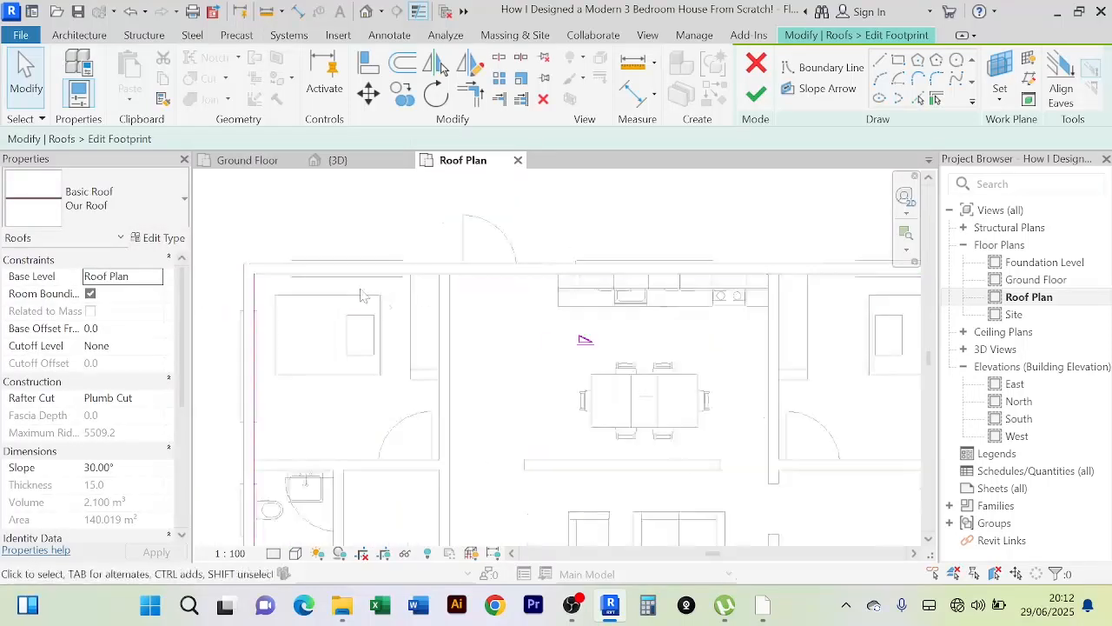
scroll(295, 287, up, 2)
mouse_move(299, 313)
middle_down()
mouse_move(318, 333)
mouse_move(305, 309)
middle_up()
scroll(318, 332, down, 2)
scroll(306, 296, up, 2)
scroll(350, 357, down, 1)
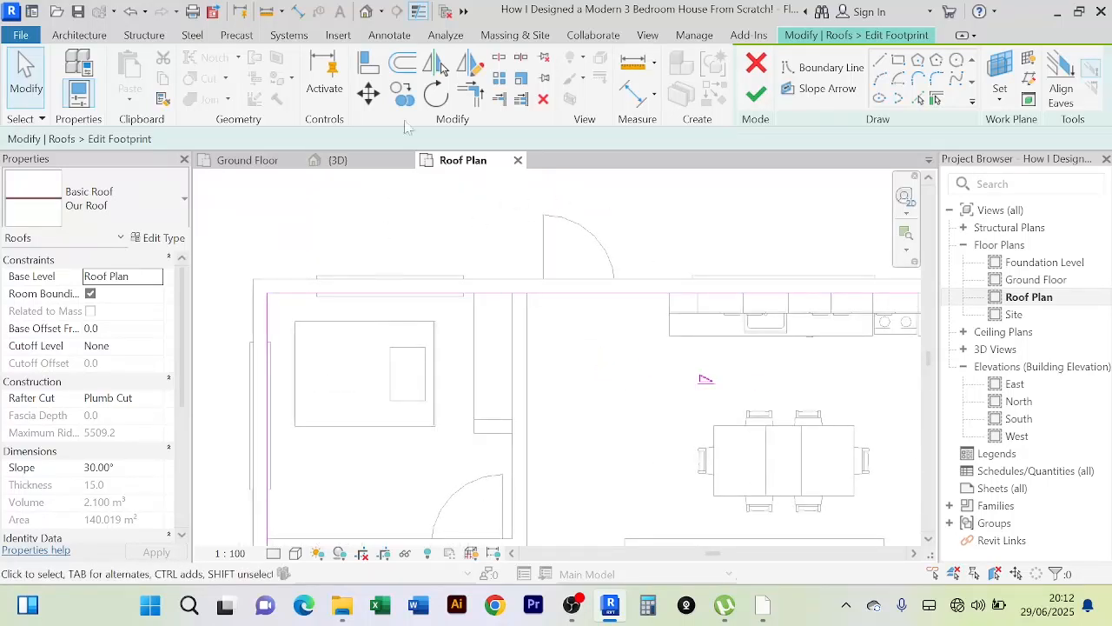
click(407, 66)
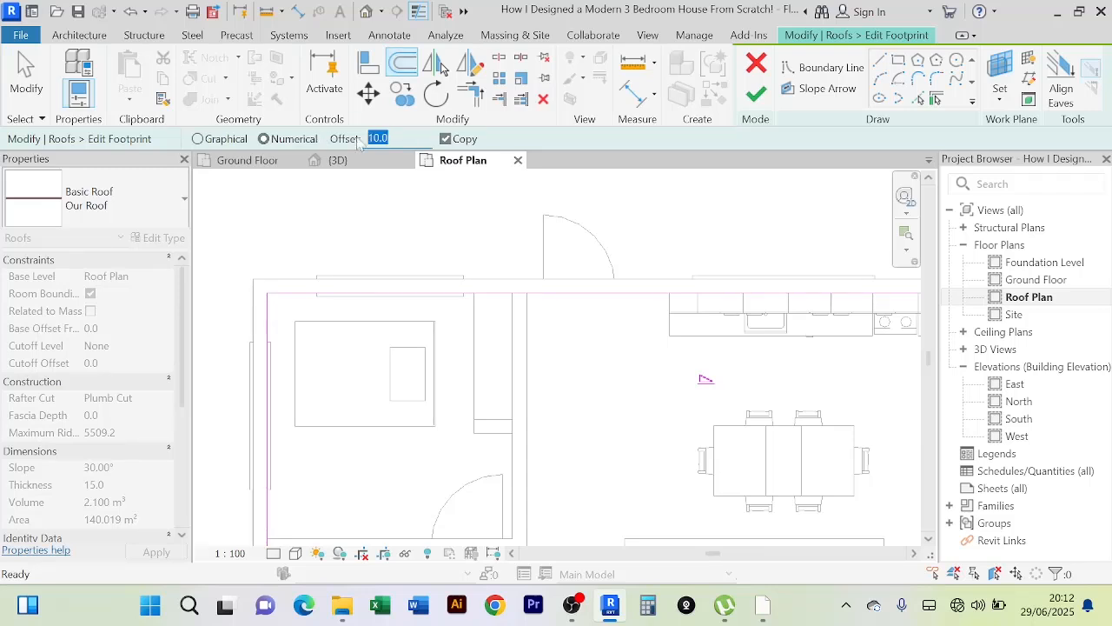
text(50)
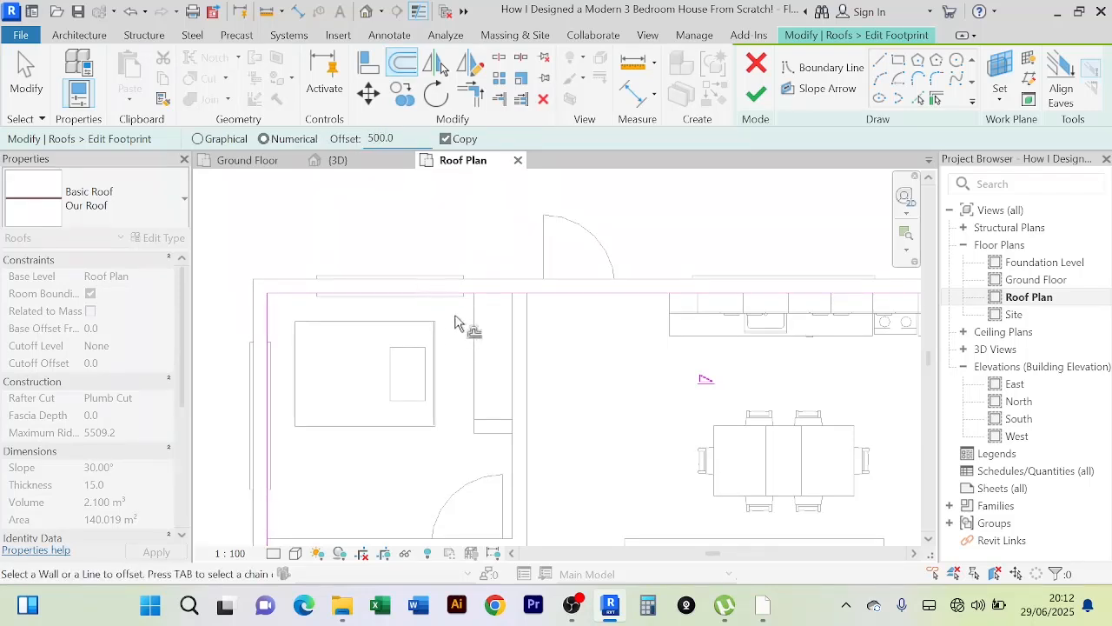
click(460, 302)
right_click(443, 224)
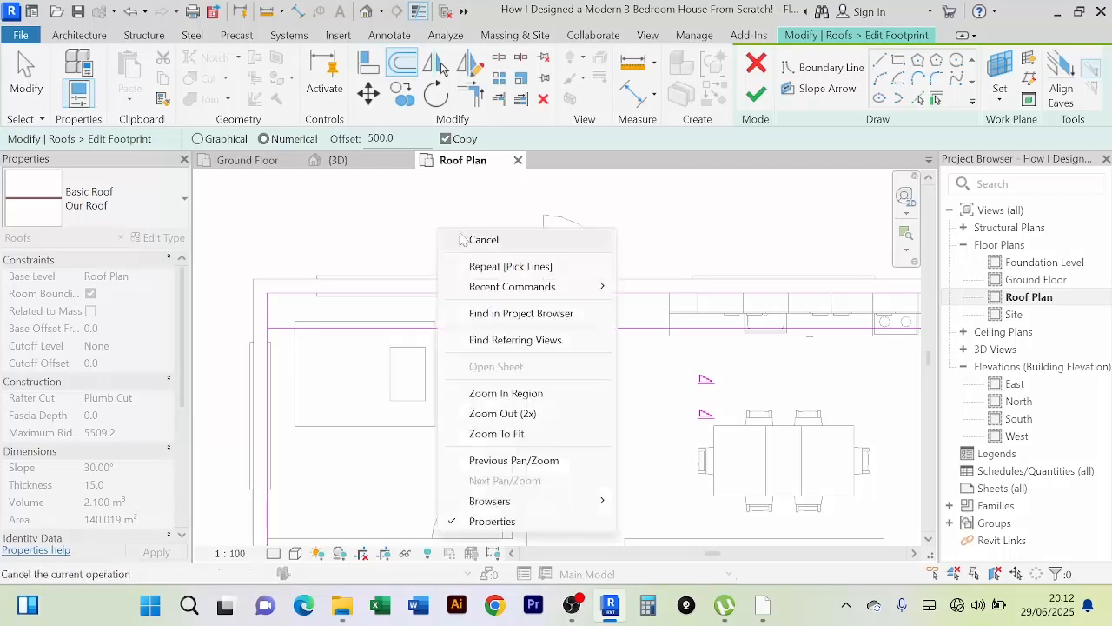
click(483, 231)
right_click(443, 219)
click(474, 233)
scroll(470, 228, down, 1)
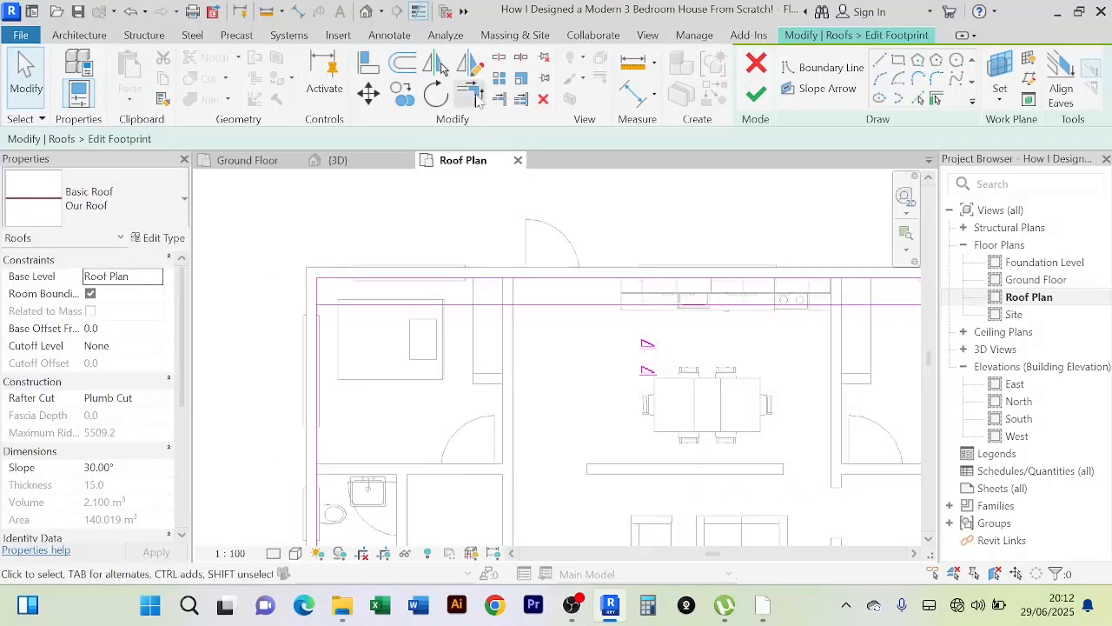
Step: Trim the footprint's left and right edges to corners with the inner offset line
click(476, 97)
click(321, 334)
click(365, 304)
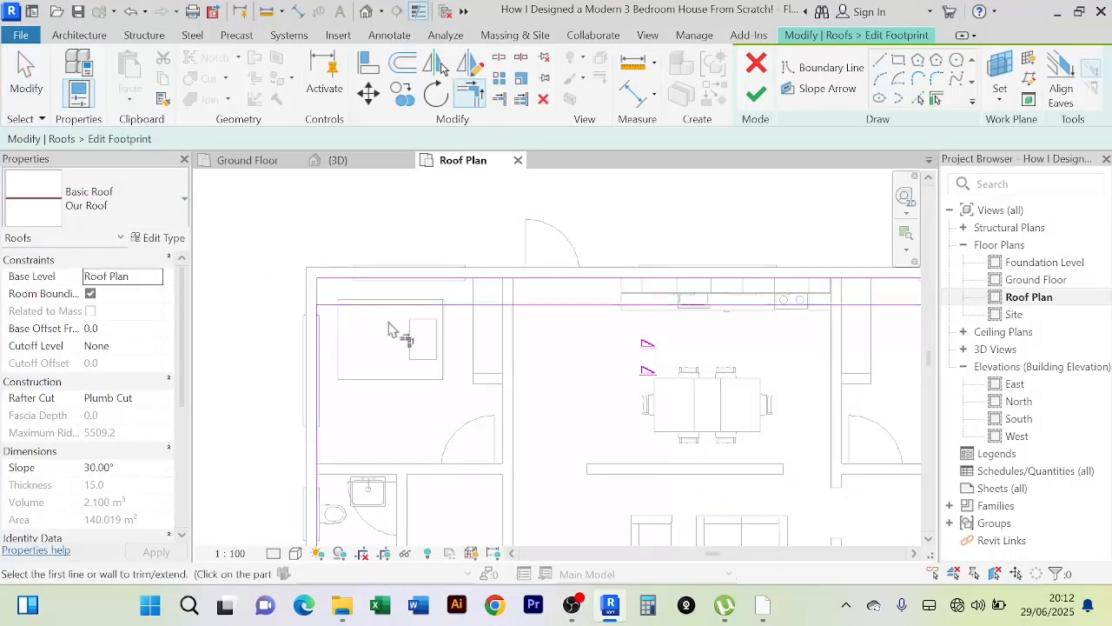
scroll(400, 334, down, 3)
middle_drag(419, 349, 379, 319)
scroll(747, 334, up, 3)
click(746, 291)
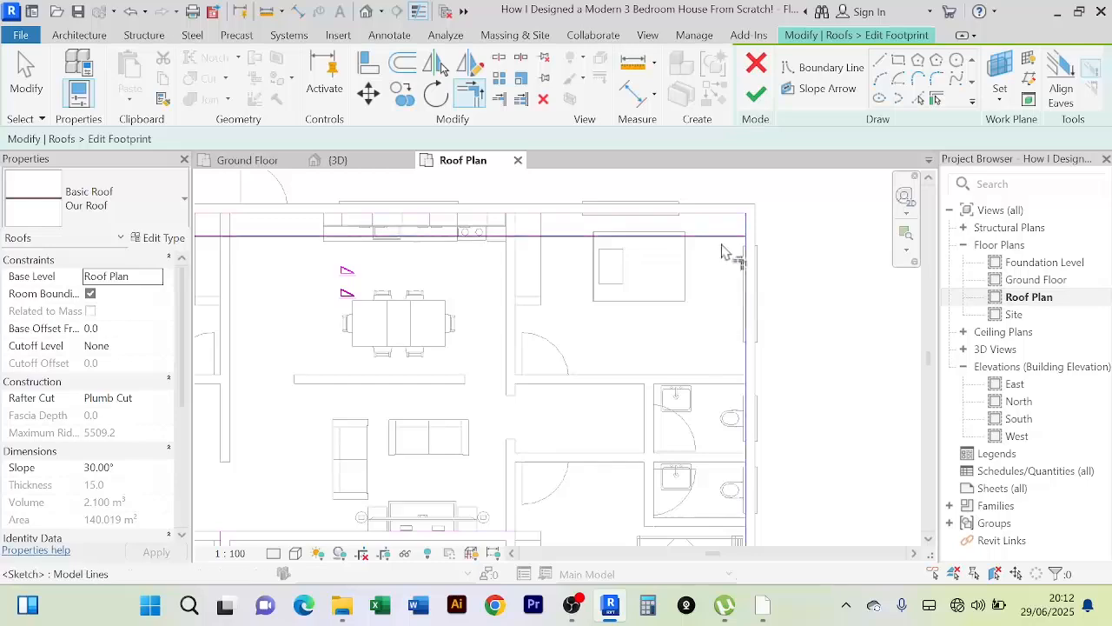
click(721, 237)
scroll(764, 261, down, 2)
middle_drag(763, 260, 761, 287)
right_click(767, 204)
click(779, 209)
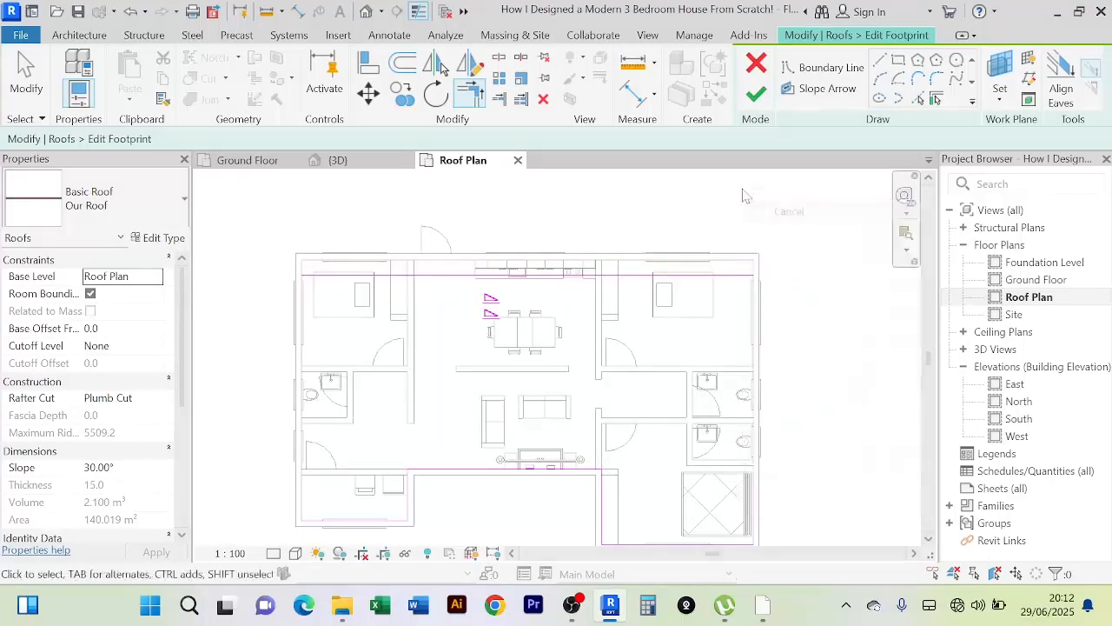
Step: Delete the footprint's original outer top edge, leaving the inner offset line as the boundary
right_click(766, 201)
click(778, 204)
click(668, 263)
key(Delete)
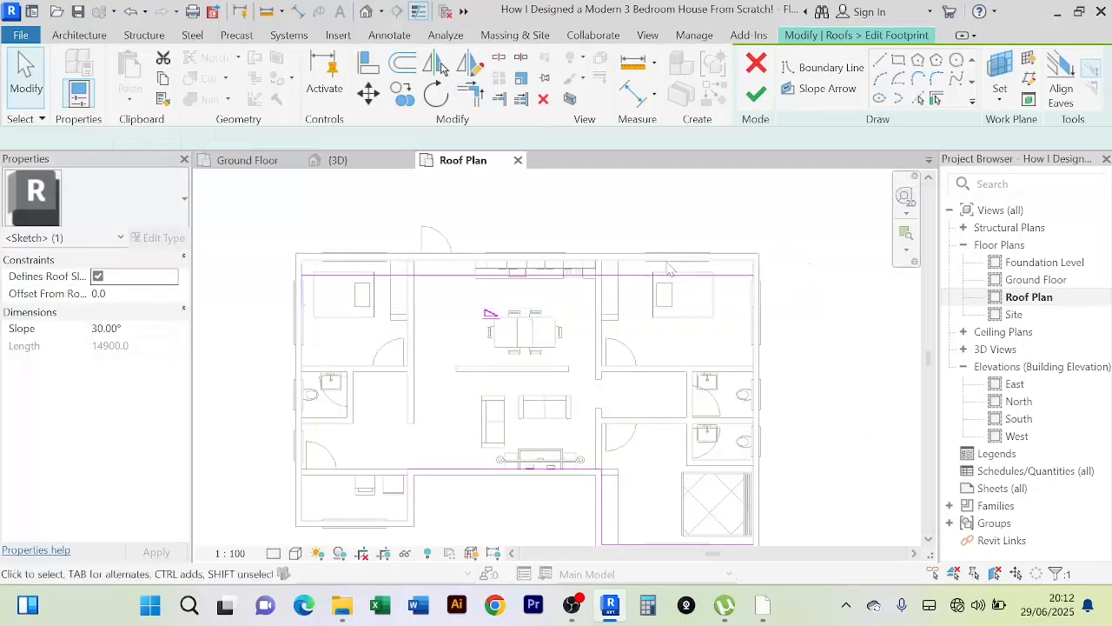
scroll(649, 307, down, 2)
scroll(561, 326, up, 2)
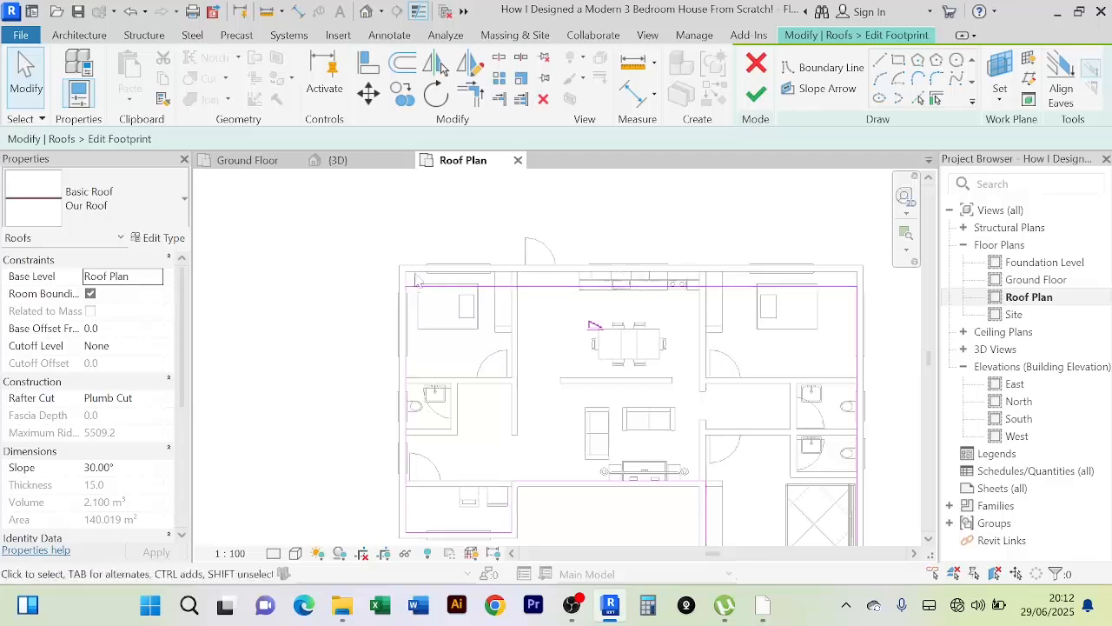
Step: Set the slope of the footprint's top edge to 5°
scroll(466, 318, up, 2)
scroll(414, 331, up, 1)
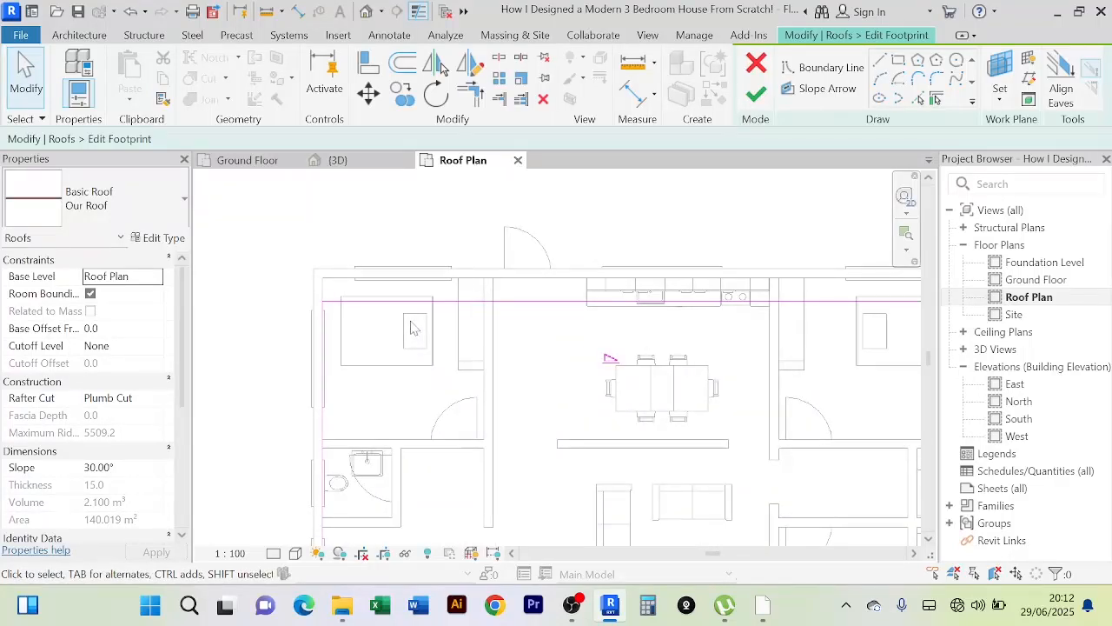
scroll(572, 371, down, 1)
middle_drag(573, 371, 522, 335)
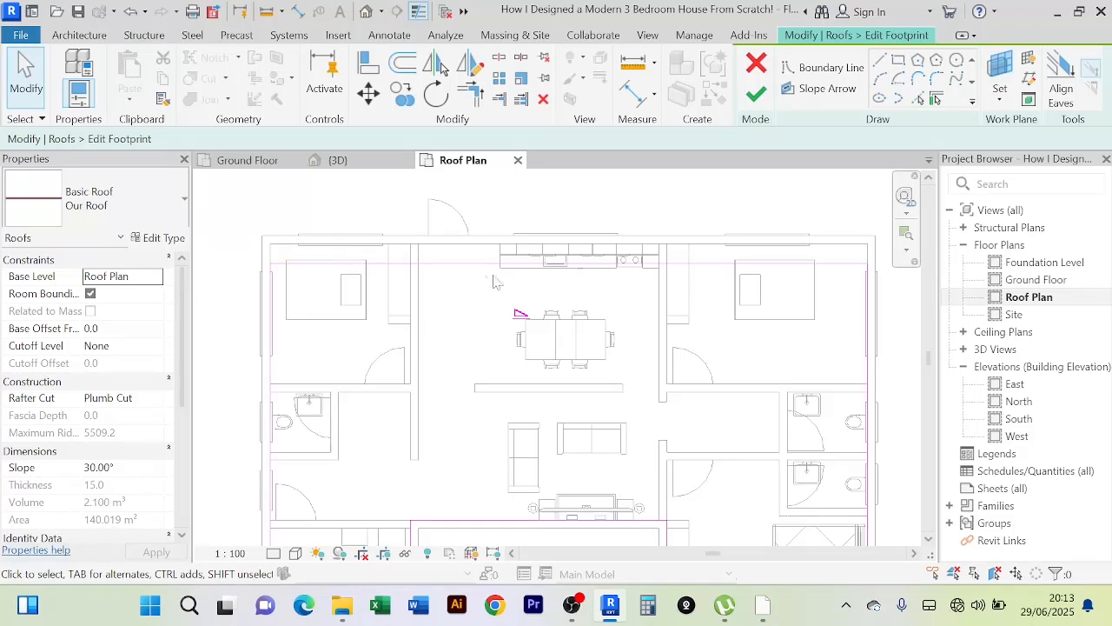
click(520, 264)
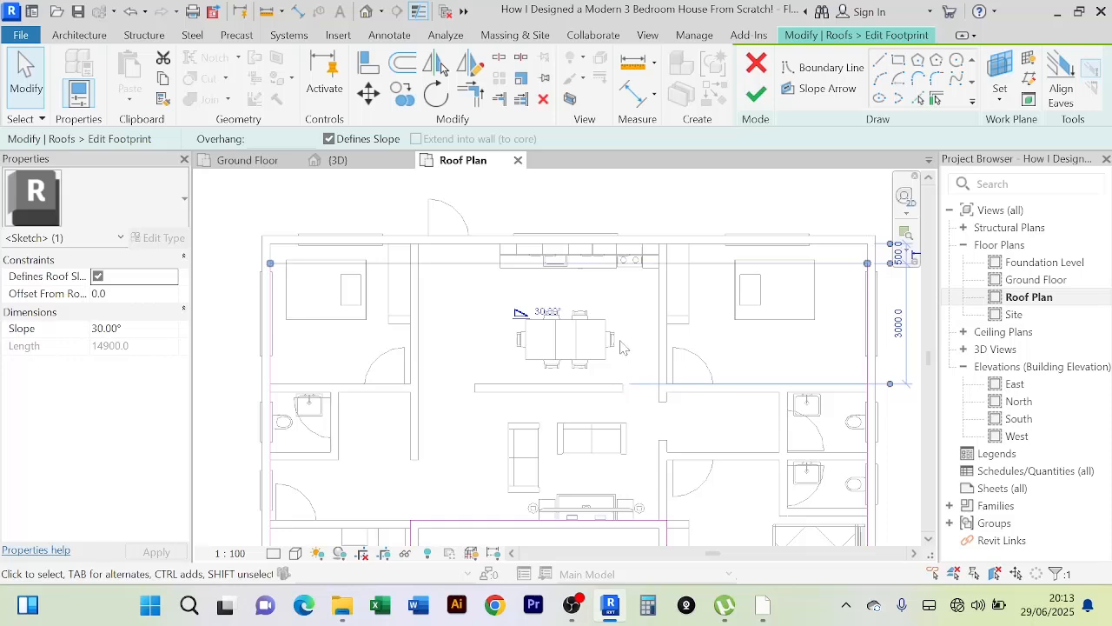
scroll(622, 348, up, 2)
click(493, 298)
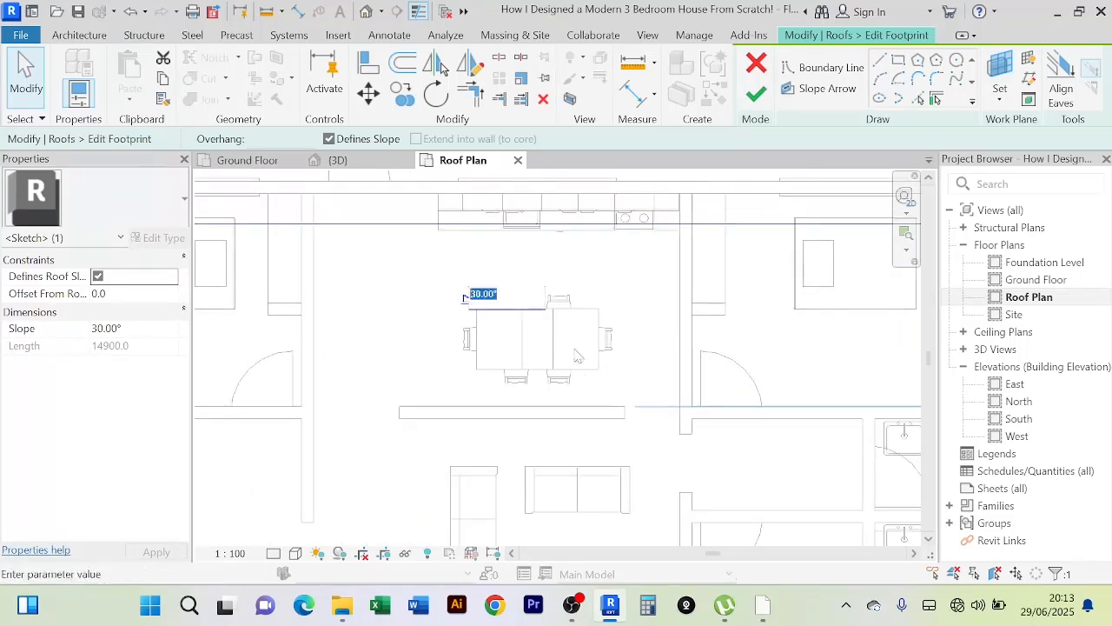
text(5)
scroll(539, 317, down, 2)
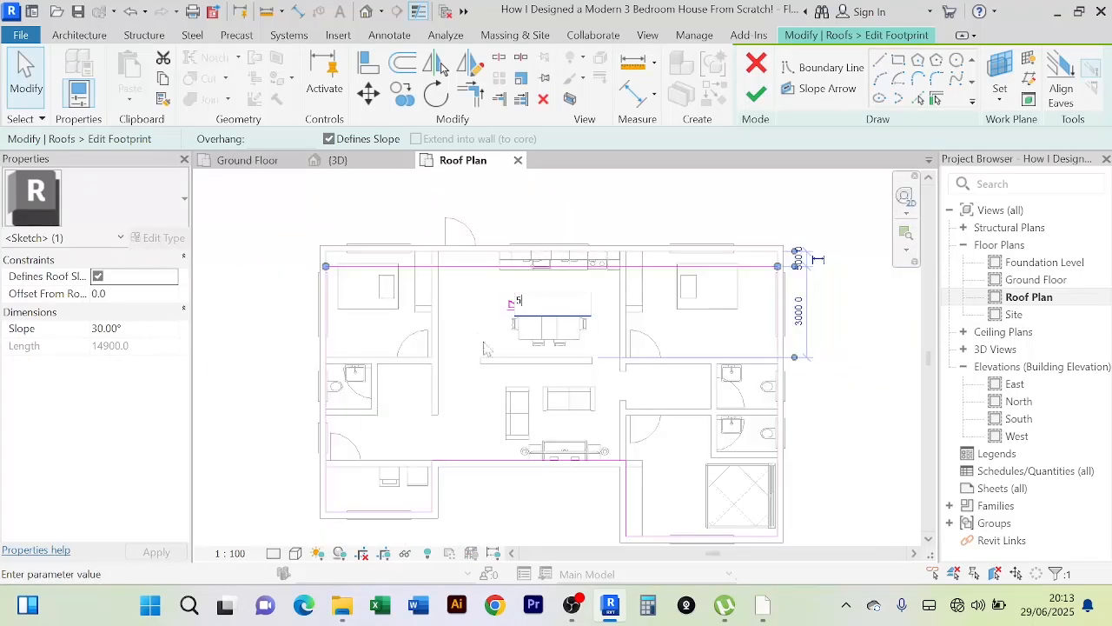
key(Return)
click(866, 411)
Step: Finish the roof footprint edit and open the 3D view of the house
scroll(836, 396, down, 2)
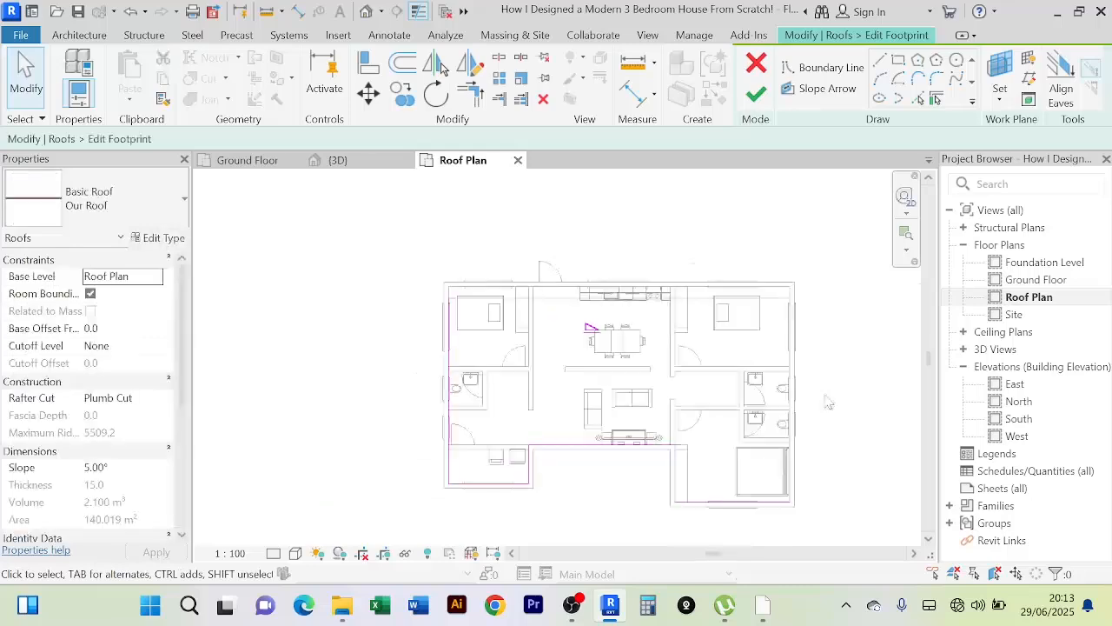
middle_drag(825, 396, 698, 356)
click(760, 101)
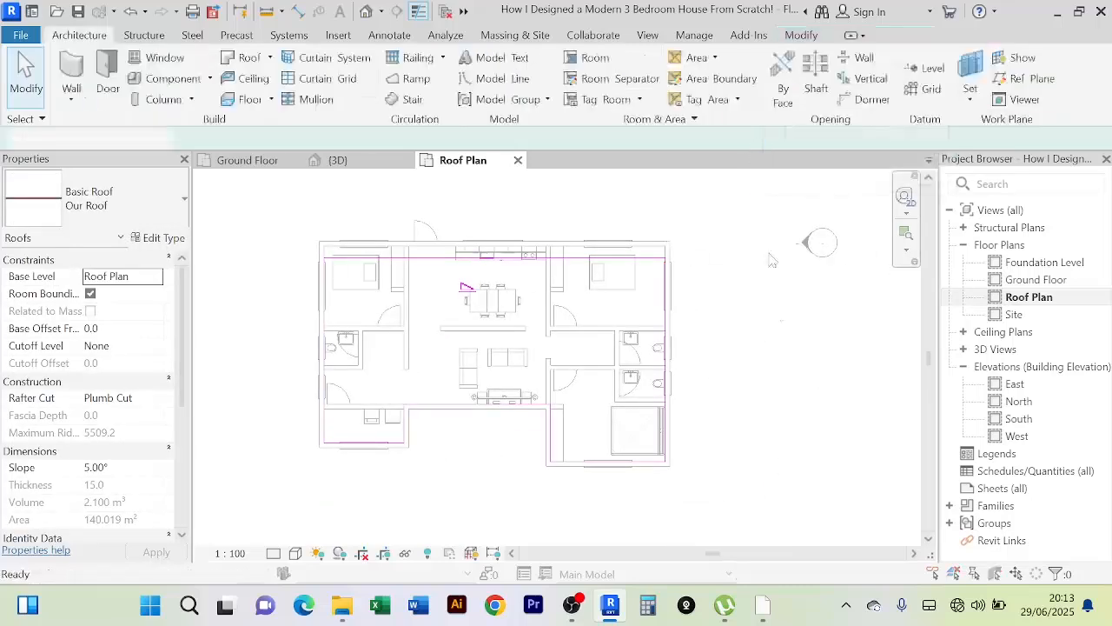
click(698, 306)
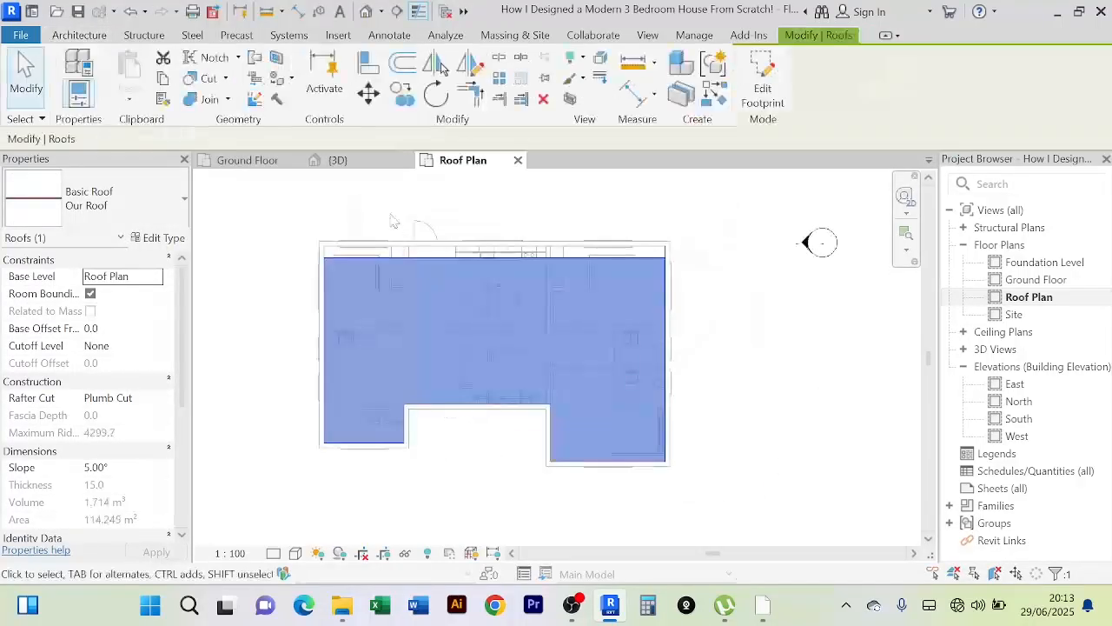
click(341, 160)
click(461, 206)
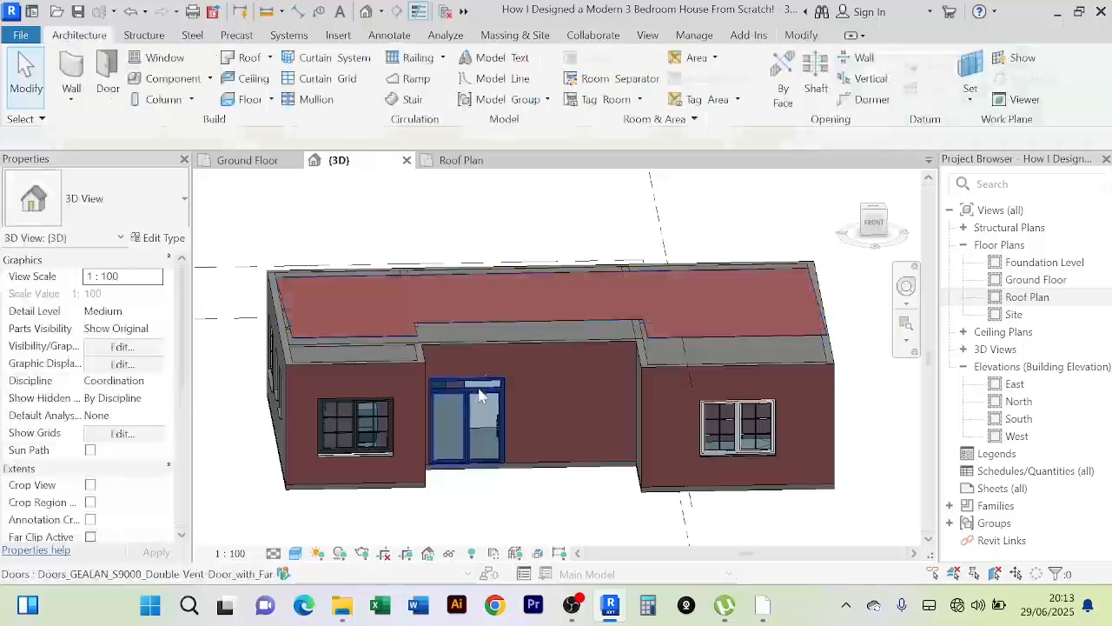
Step: Examine the roof from the house's left side, including where its low edge meets the rear wall
scroll(479, 394, down, 2)
shift+middle_drag(480, 394, 557, 400)
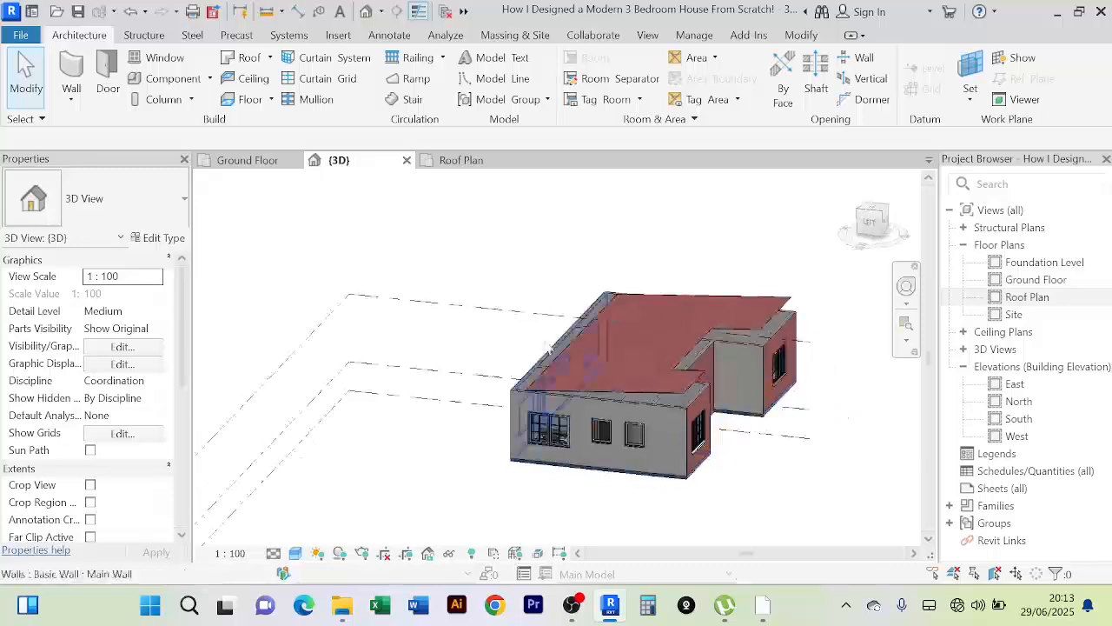
scroll(560, 372, up, 4)
middle_drag(548, 356, 491, 318)
scroll(594, 400, up, 3)
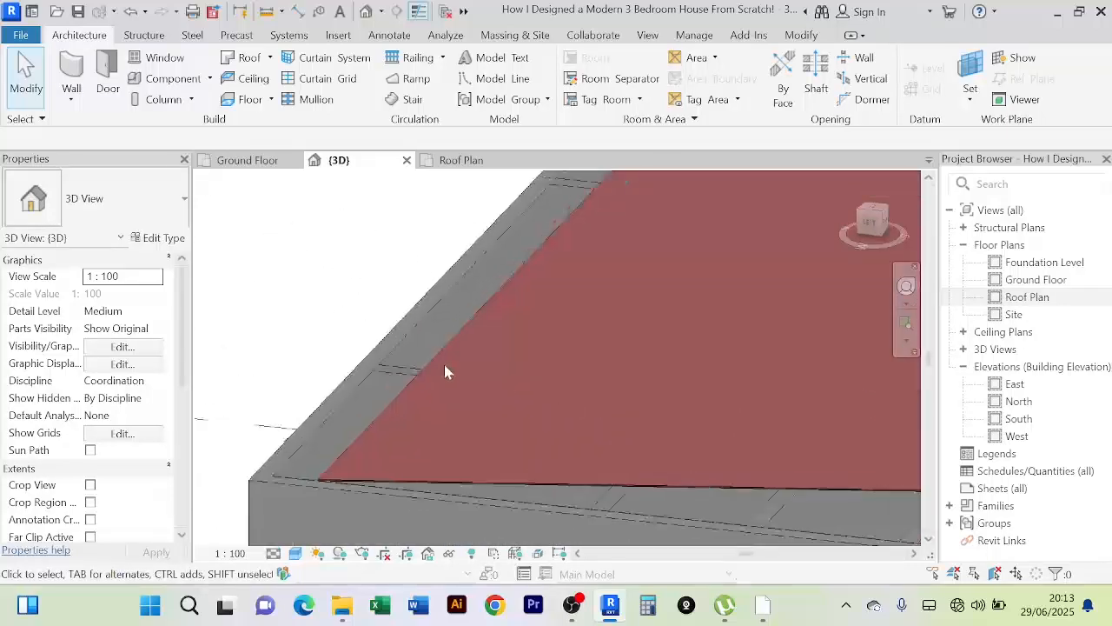
scroll(436, 374, down, 5)
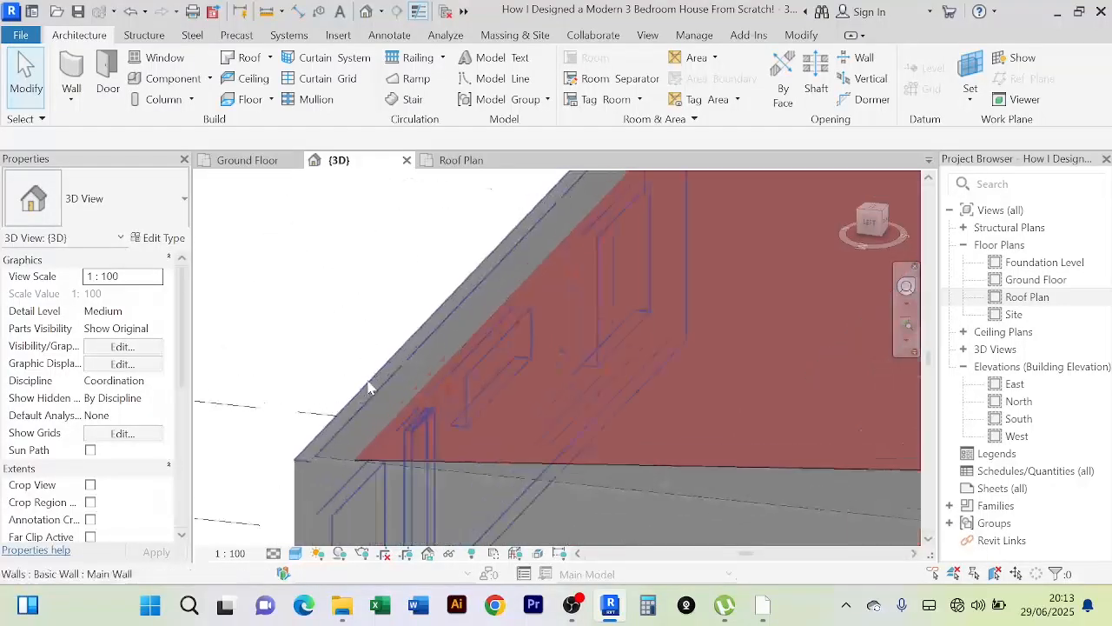
scroll(500, 376, down, 3)
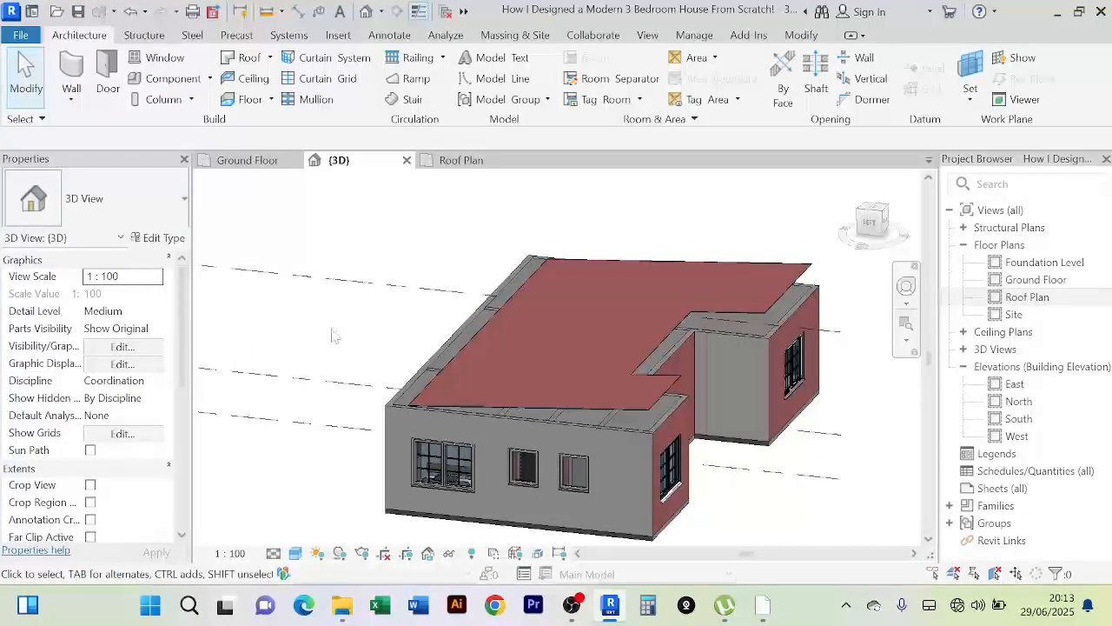
shift+middle_drag(339, 330, 329, 353)
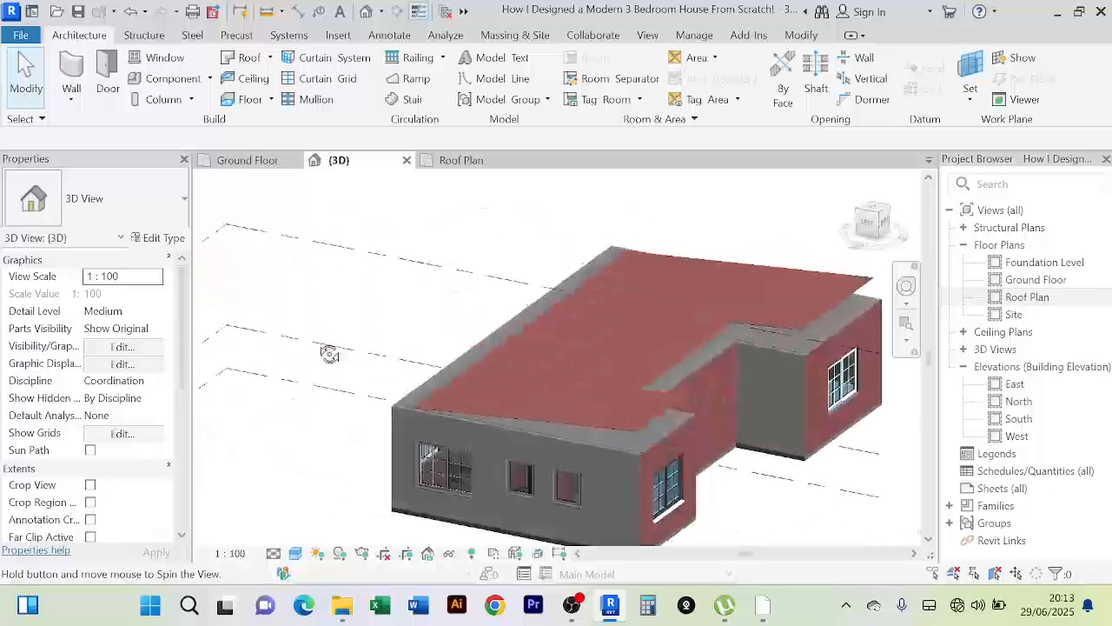
scroll(531, 334, up, 2)
scroll(519, 305, down, 3)
Step: Examine the roof's pitch from the front and right side of the house
shift+middle_drag(574, 353, 531, 348)
scroll(531, 333, up, 2)
scroll(531, 339, down, 3)
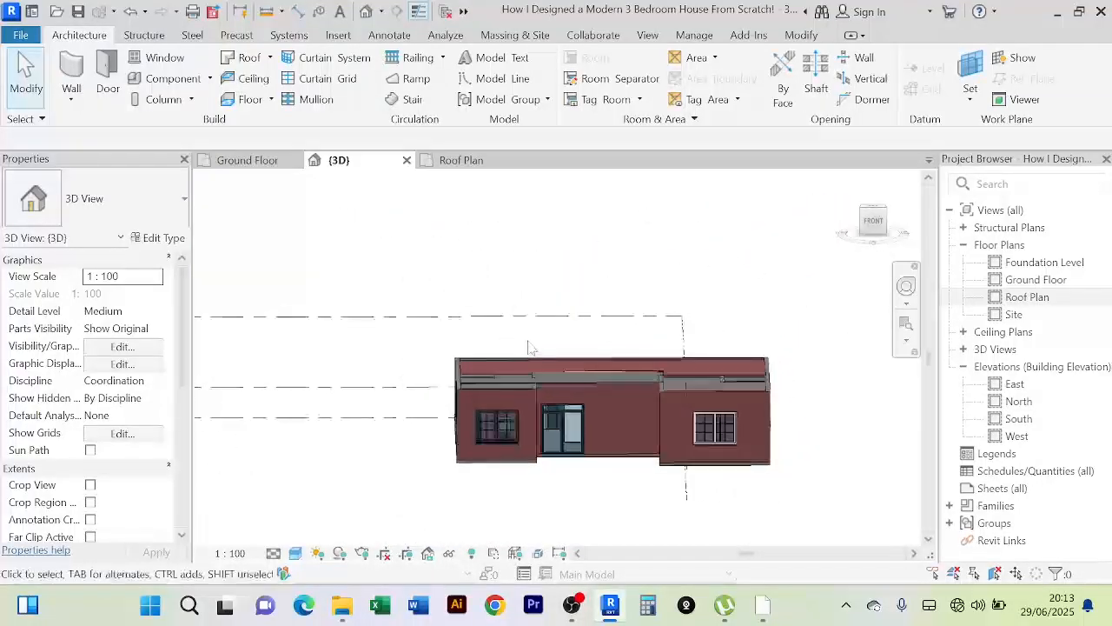
scroll(532, 348, up, 3)
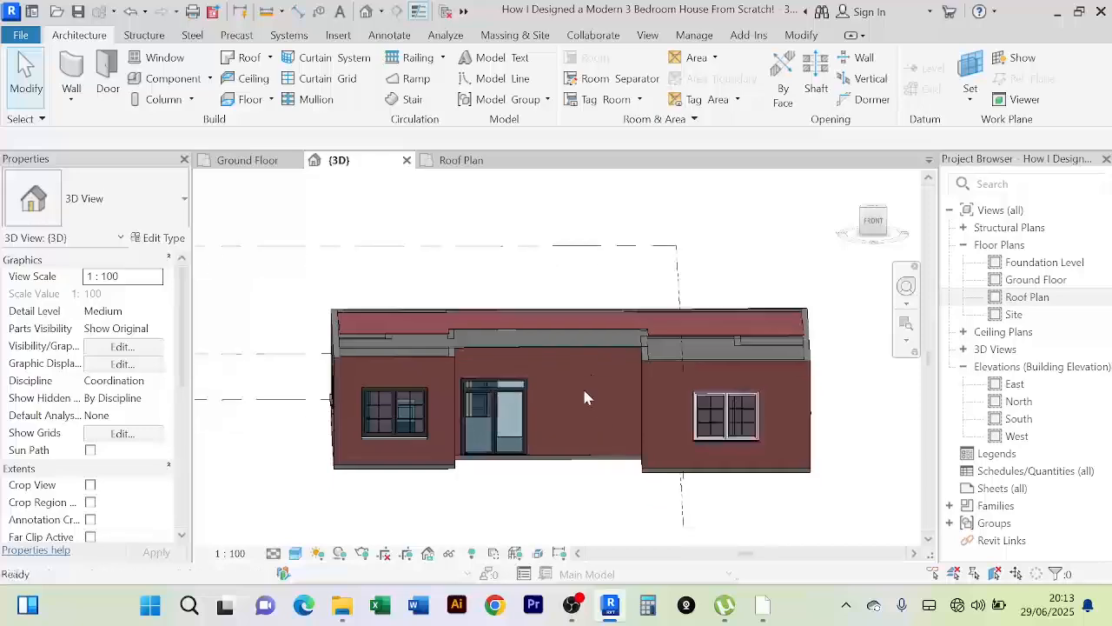
scroll(584, 390, down, 2)
shift+middle_drag(581, 394, 450, 422)
middle_drag(633, 362, 796, 316)
shift+middle_drag(677, 372, 643, 387)
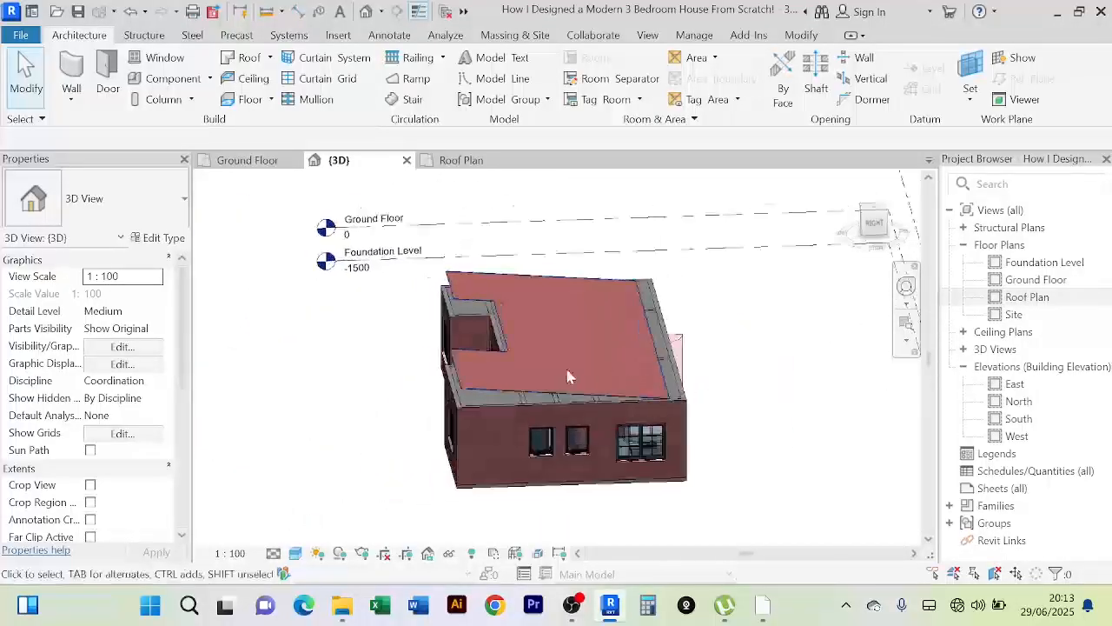
scroll(576, 365, up, 3)
scroll(585, 355, down, 1)
scroll(556, 389, up, 2)
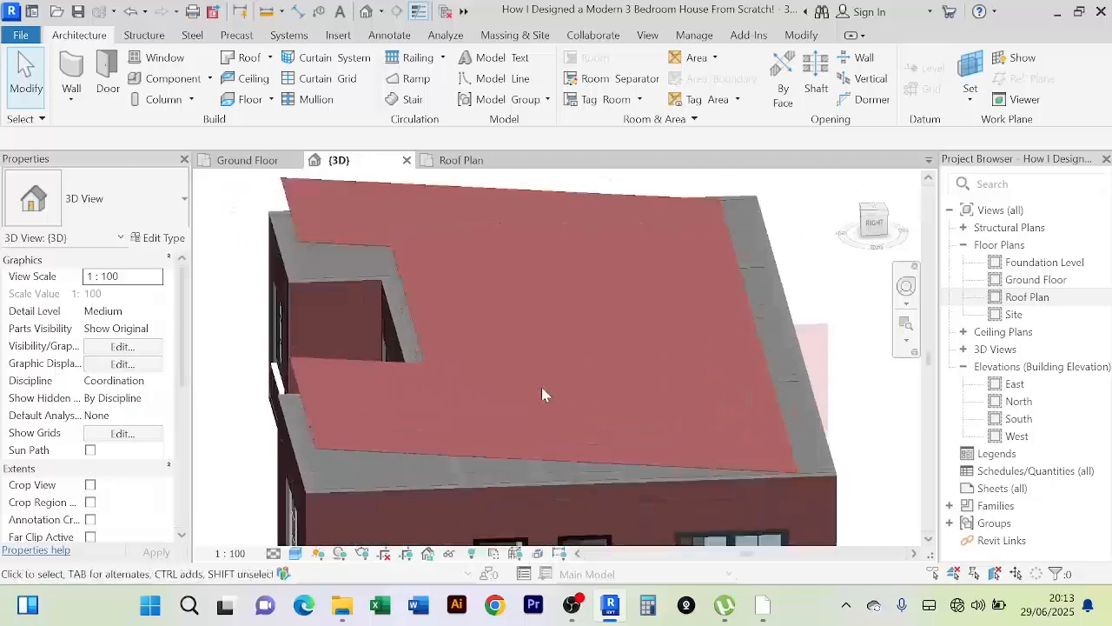
scroll(541, 395, down, 4)
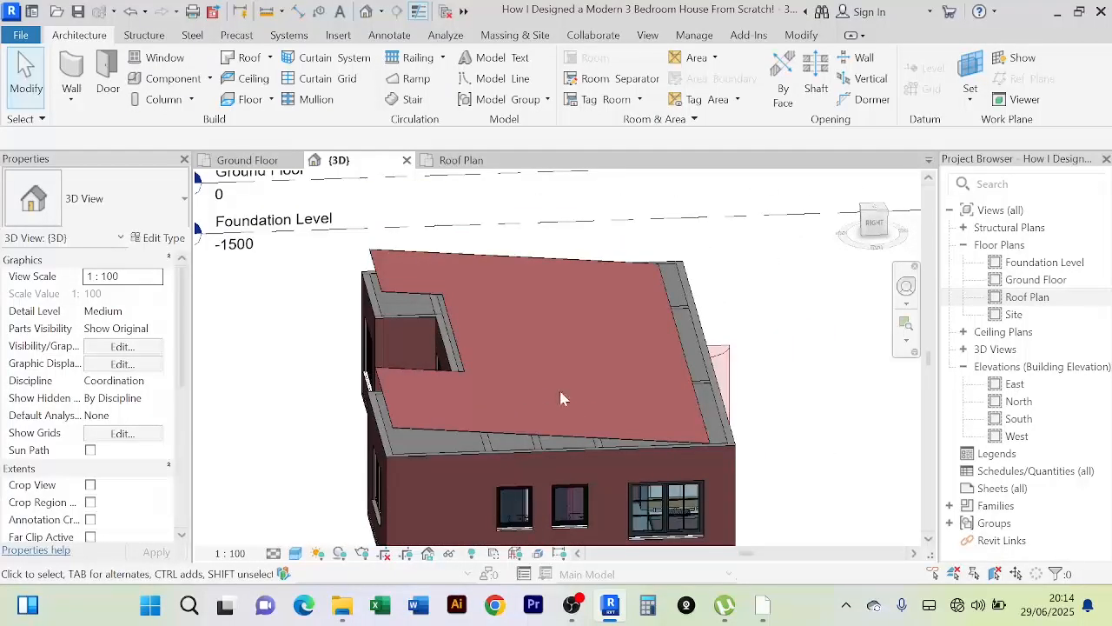
scroll(561, 392, up, 1)
scroll(560, 392, down, 3)
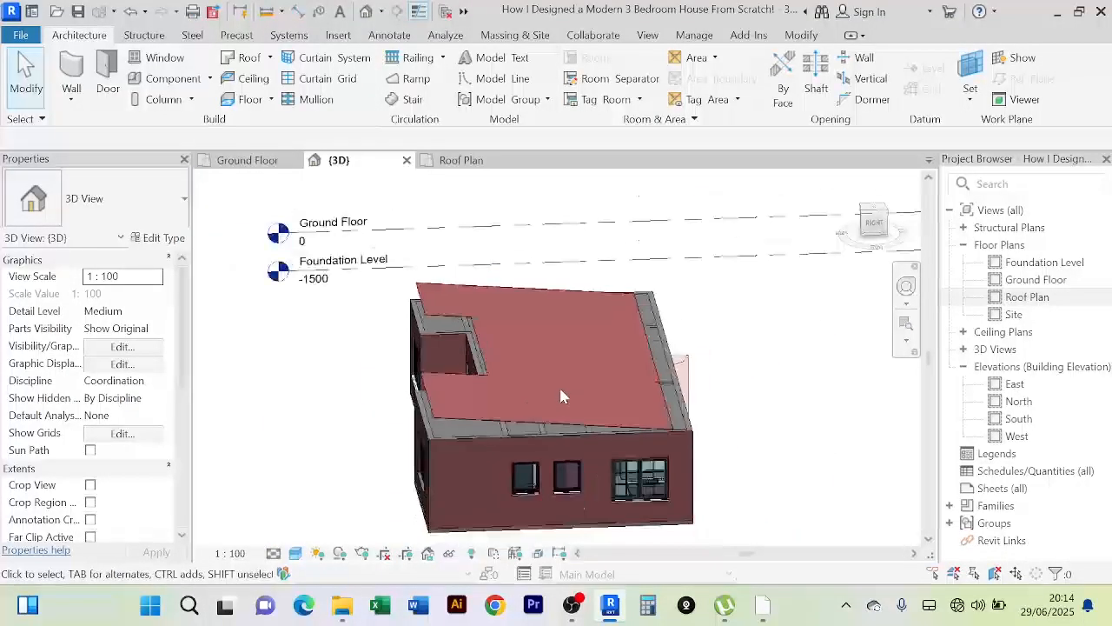
Step: Inspect the roof's high edge over the front walls and recessed entrance, viewing the house from its front-right corner
shift+middle_drag(569, 397, 651, 390)
scroll(683, 377, up, 4)
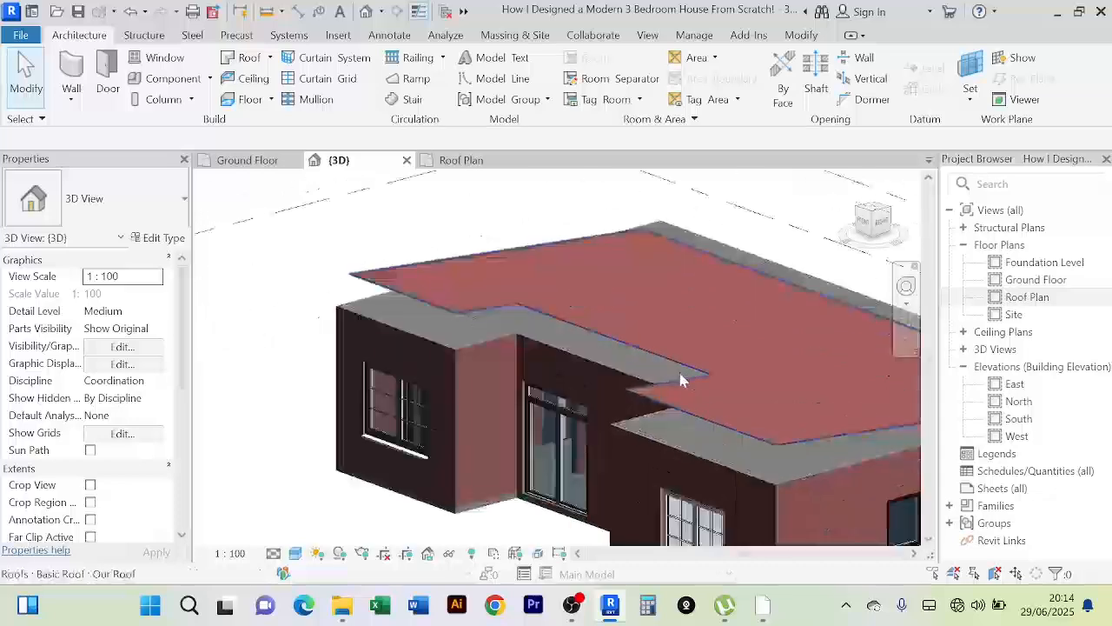
scroll(644, 417, down, 4)
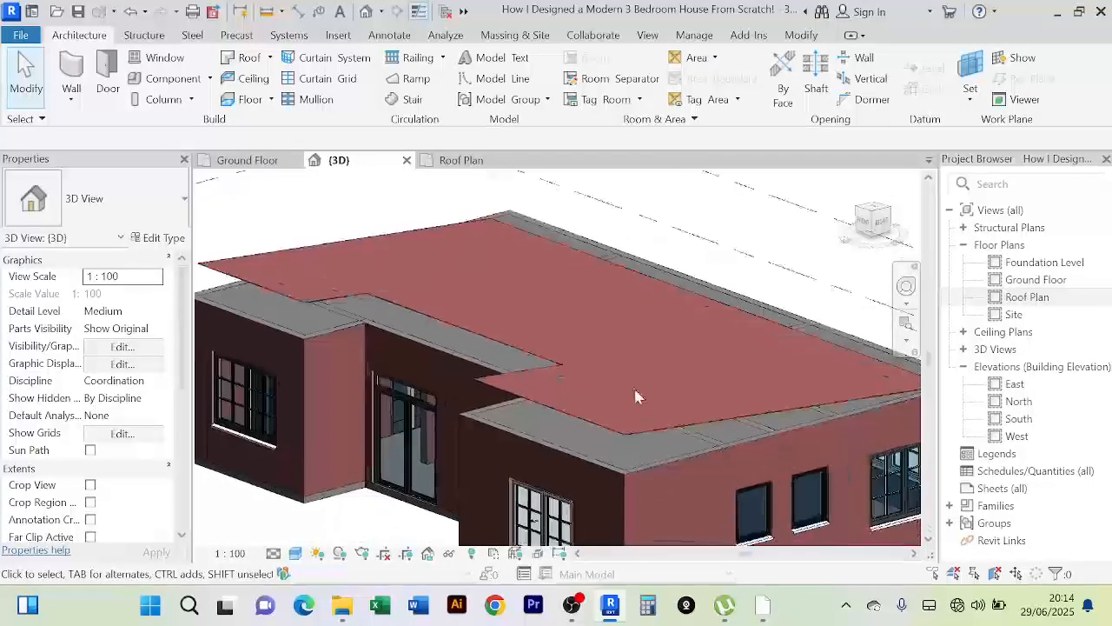
scroll(600, 443, up, 3)
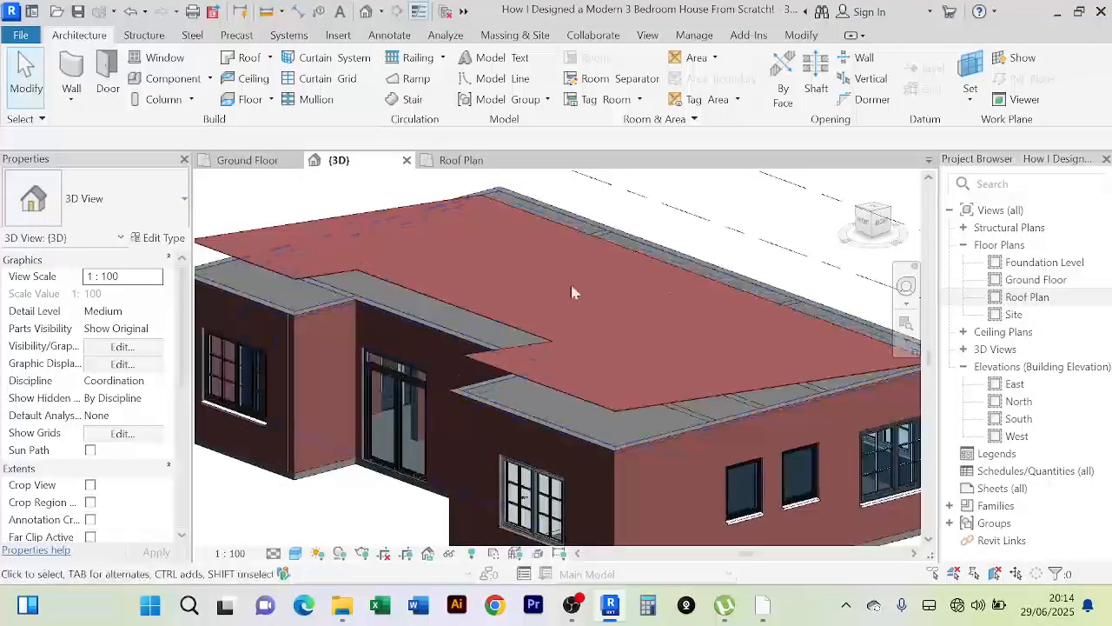
scroll(669, 295, down, 4)
scroll(656, 331, up, 2)
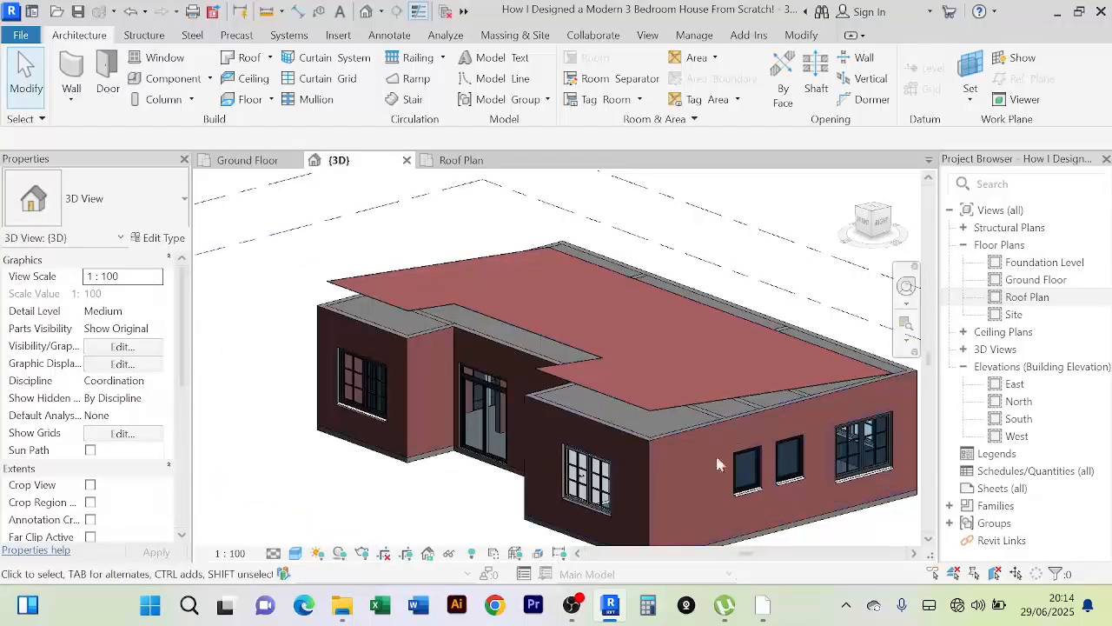
scroll(635, 361, down, 2)
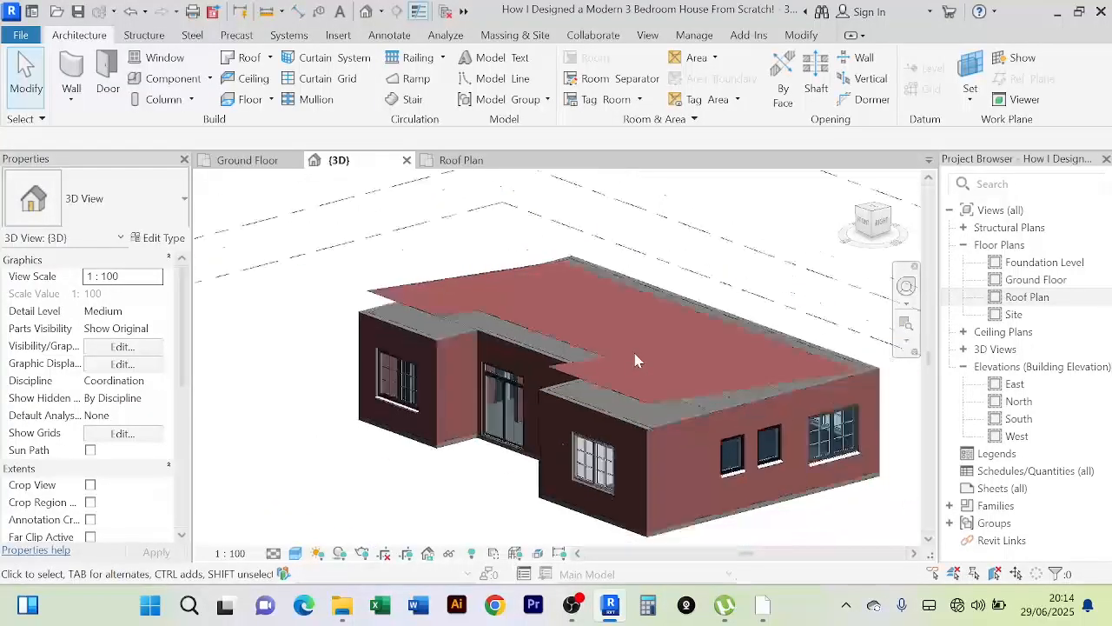
shift+middle_drag(636, 361, 609, 377)
scroll(570, 457, up, 2)
scroll(609, 383, down, 3)
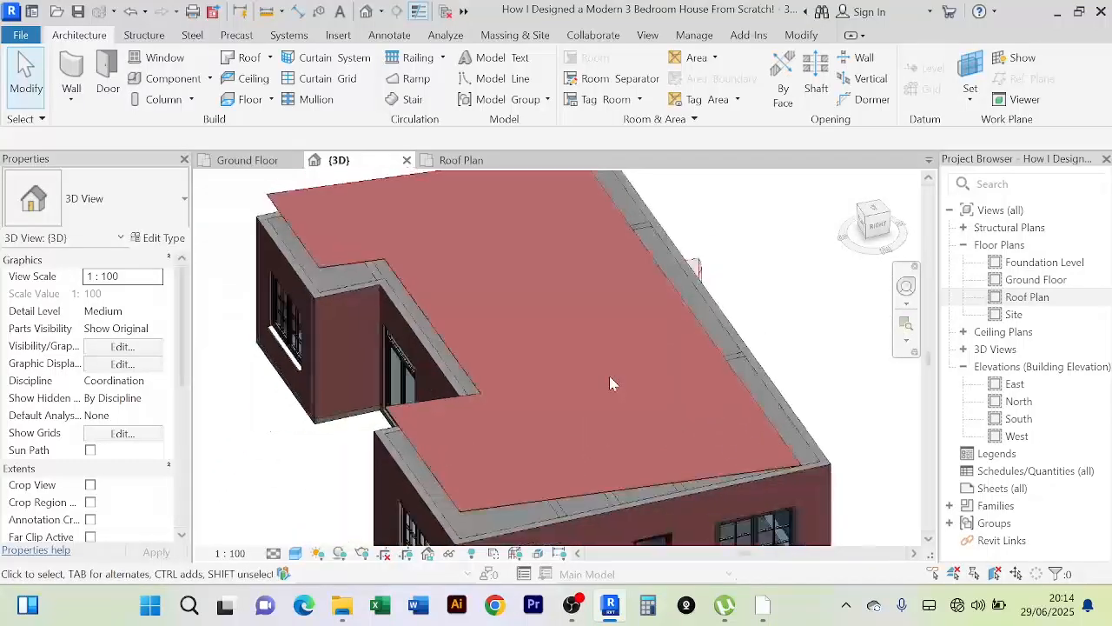
Step: Draw a 2200 mm high Main Wall segment about 1300 mm long in the Roof Plan, along the left outer wall near its upper corner
click(486, 161)
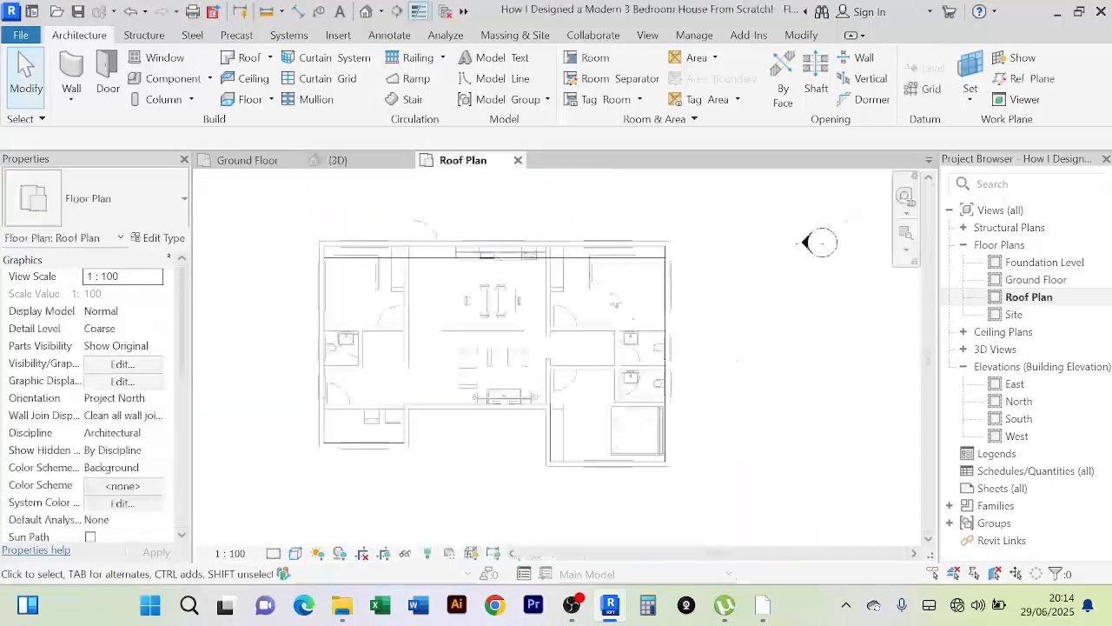
scroll(698, 395, up, 3)
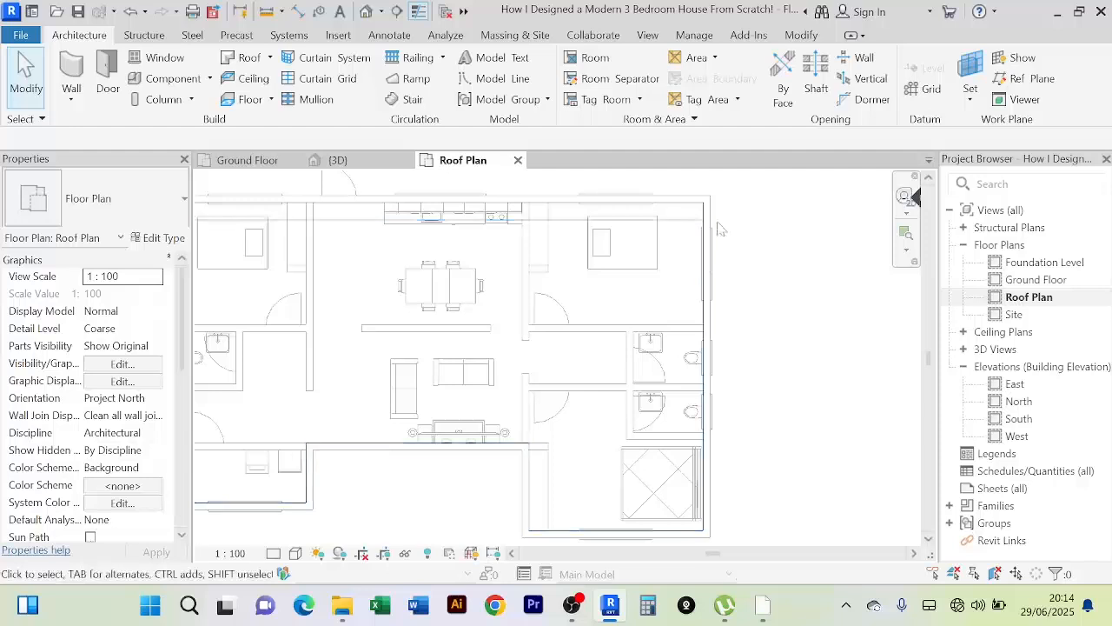
scroll(728, 267, down, 3)
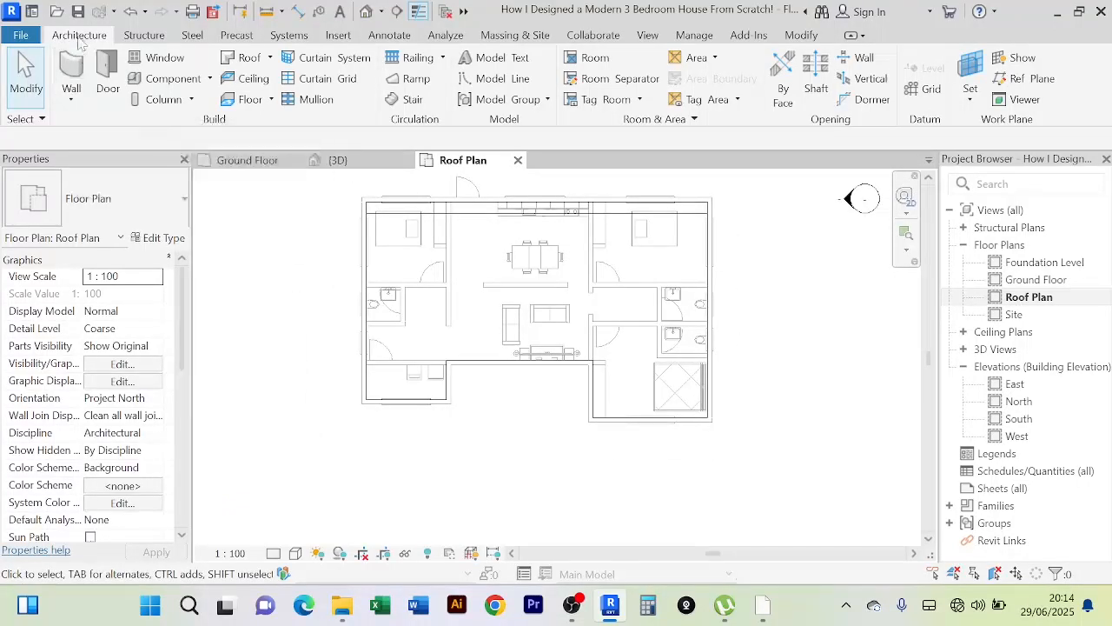
click(71, 102)
click(83, 127)
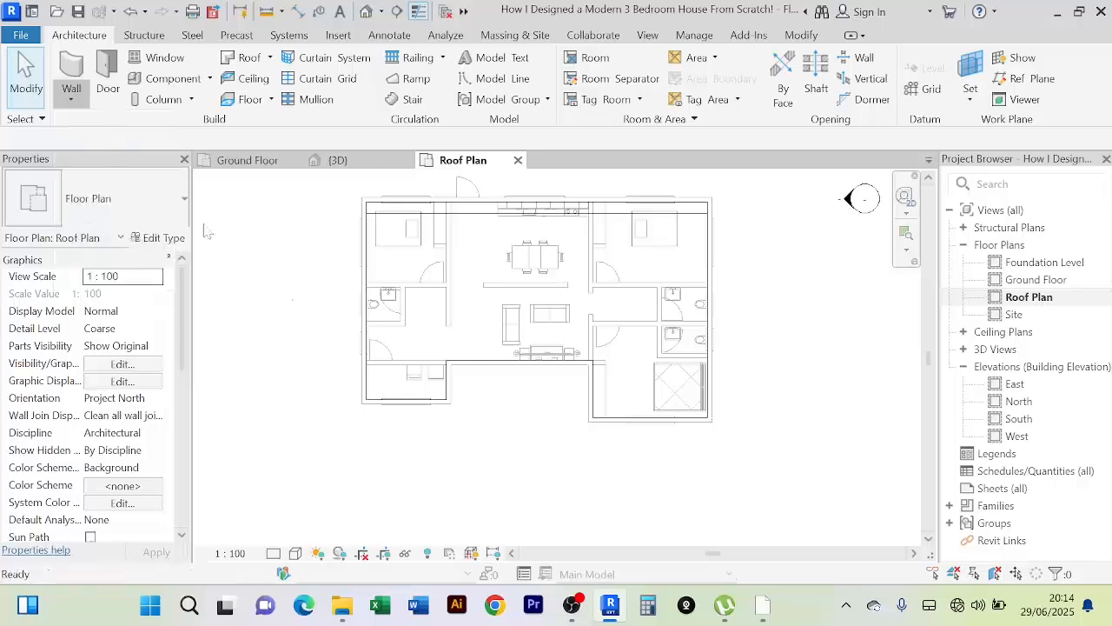
scroll(374, 246, up, 5)
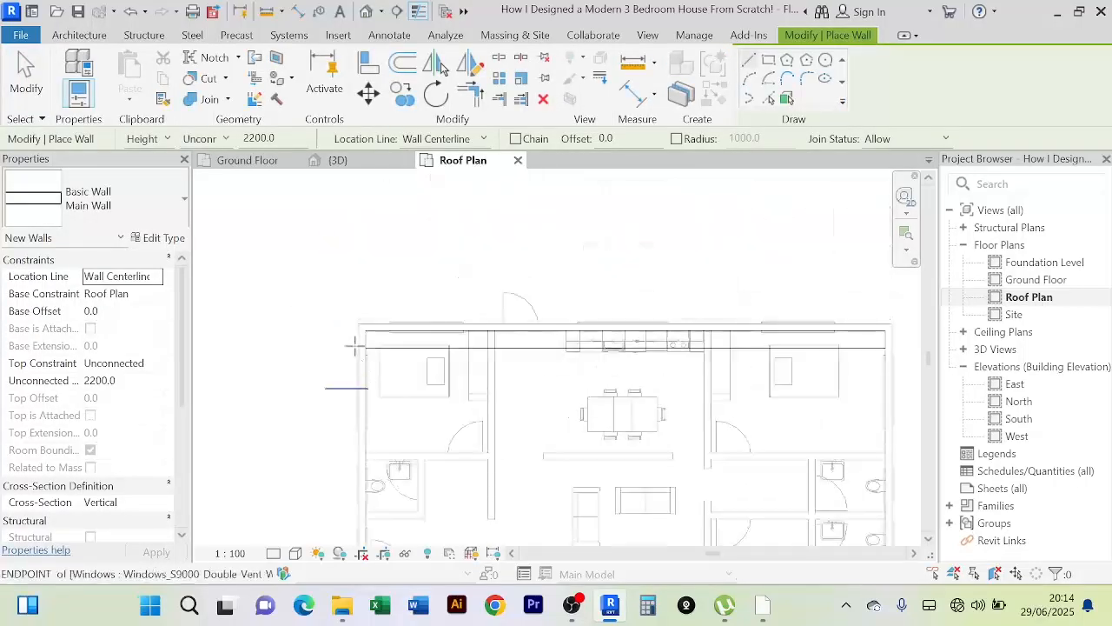
scroll(372, 348, up, 2)
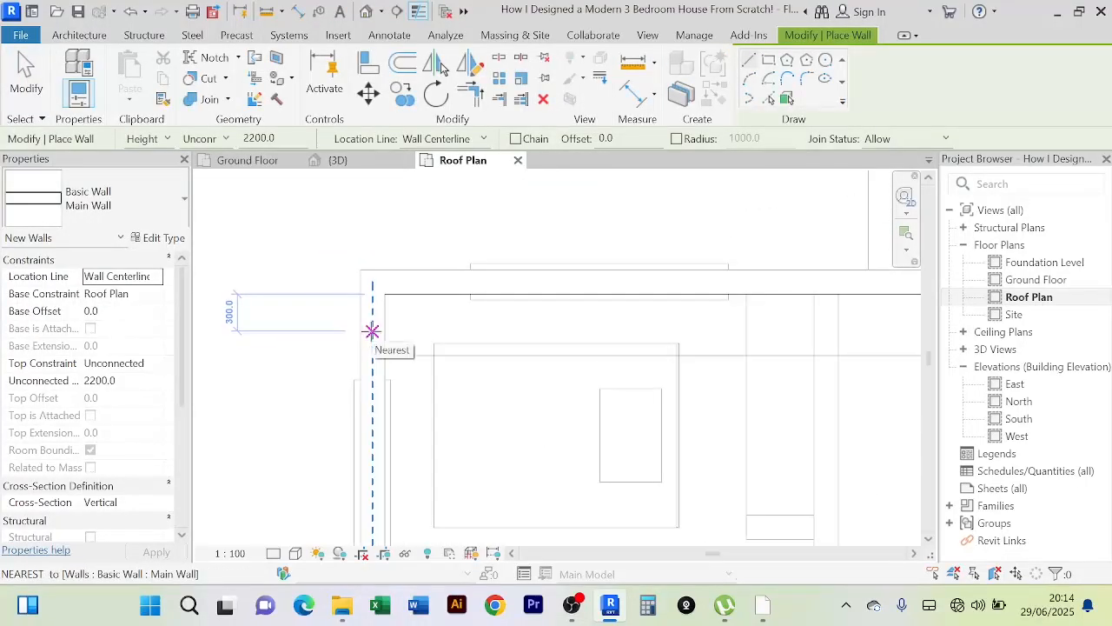
click(372, 331)
click(373, 489)
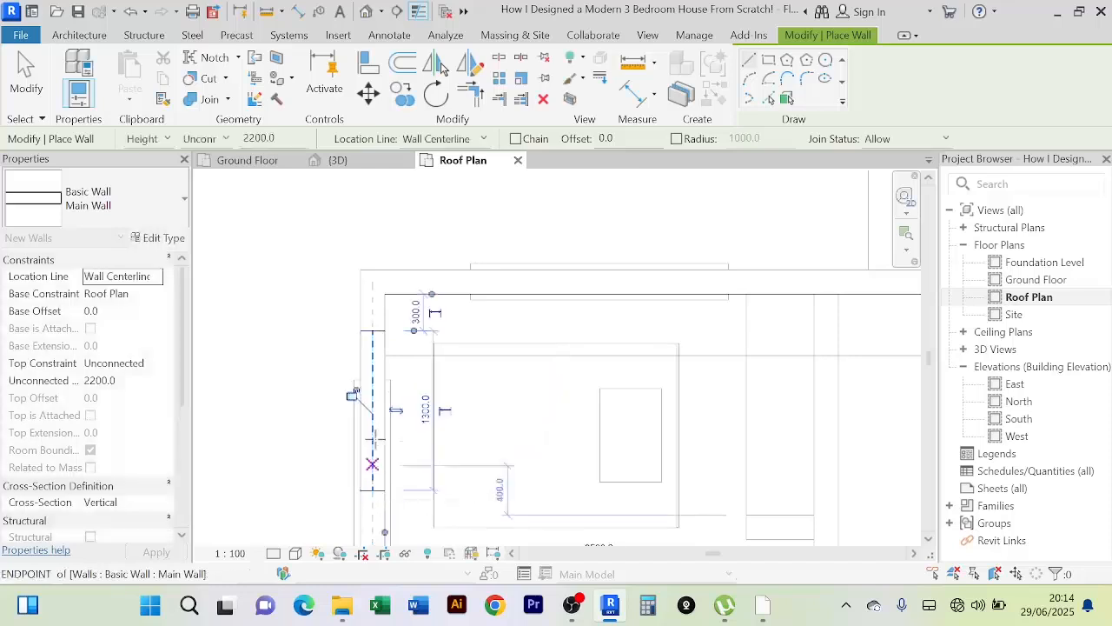
Step: Draw a Main Wall segment along the rear wall's left part and another about 1500 mm long down the right outer wall near its upper corner
click(418, 281)
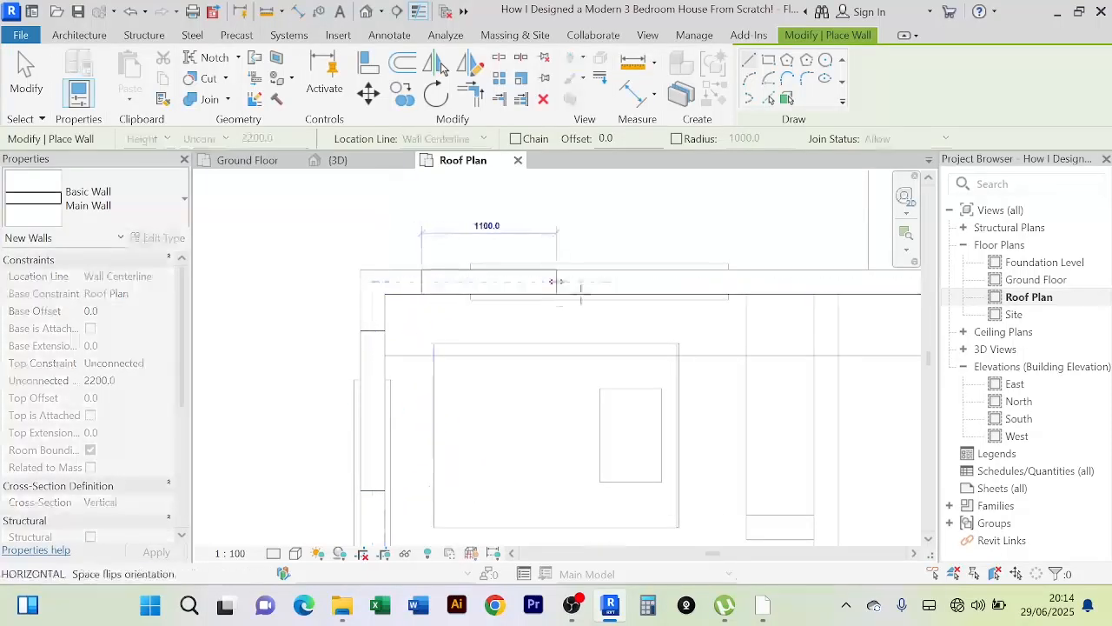
click(609, 289)
scroll(615, 300, down, 3)
middle_drag(587, 363, 233, 251)
middle_drag(670, 301, 438, 413)
scroll(753, 323, up, 2)
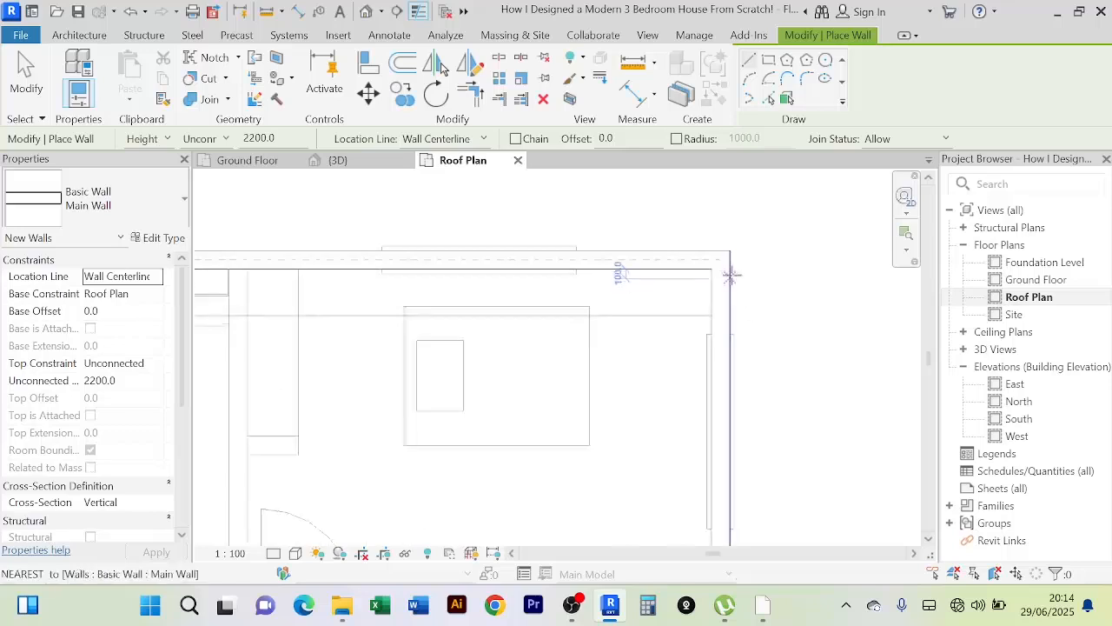
click(720, 278)
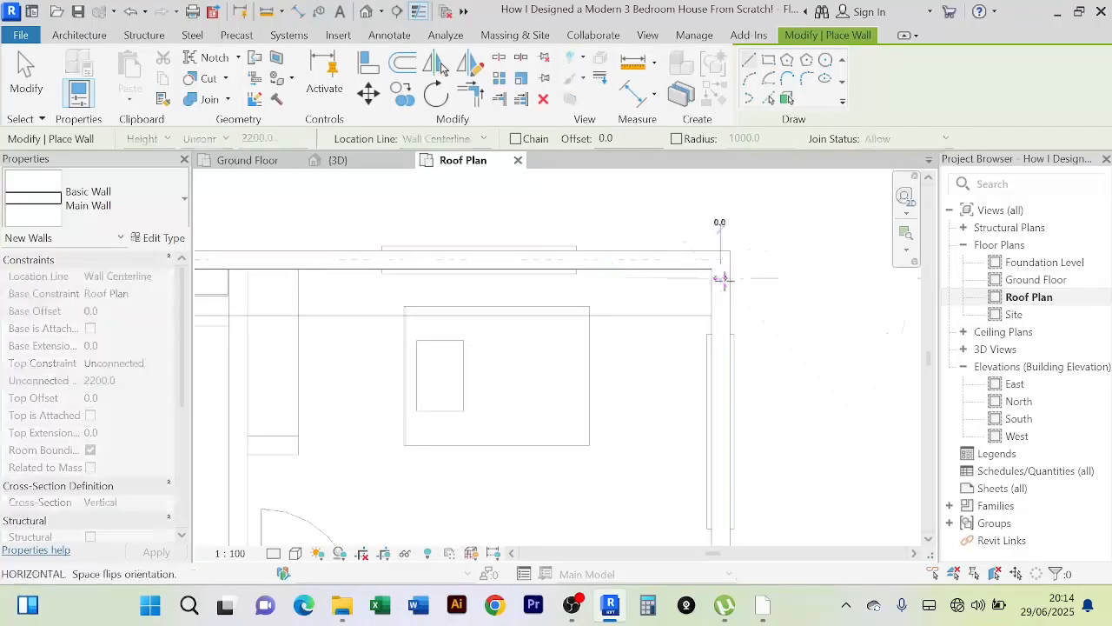
click(720, 417)
scroll(741, 391, down, 3)
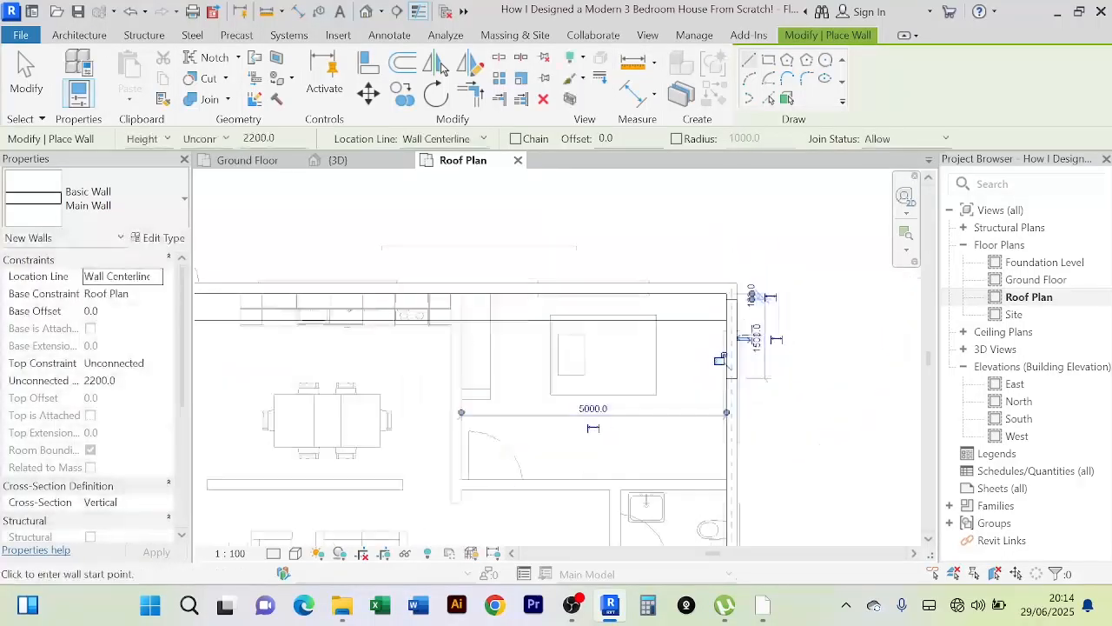
Step: Draw a Main Wall segment about 1000 mm long on the right wing's front wall, about 600 mm from its outer corner
middle_drag(776, 480, 752, 252)
scroll(749, 278, down, 1)
scroll(749, 457, up, 3)
scroll(614, 419, up, 3)
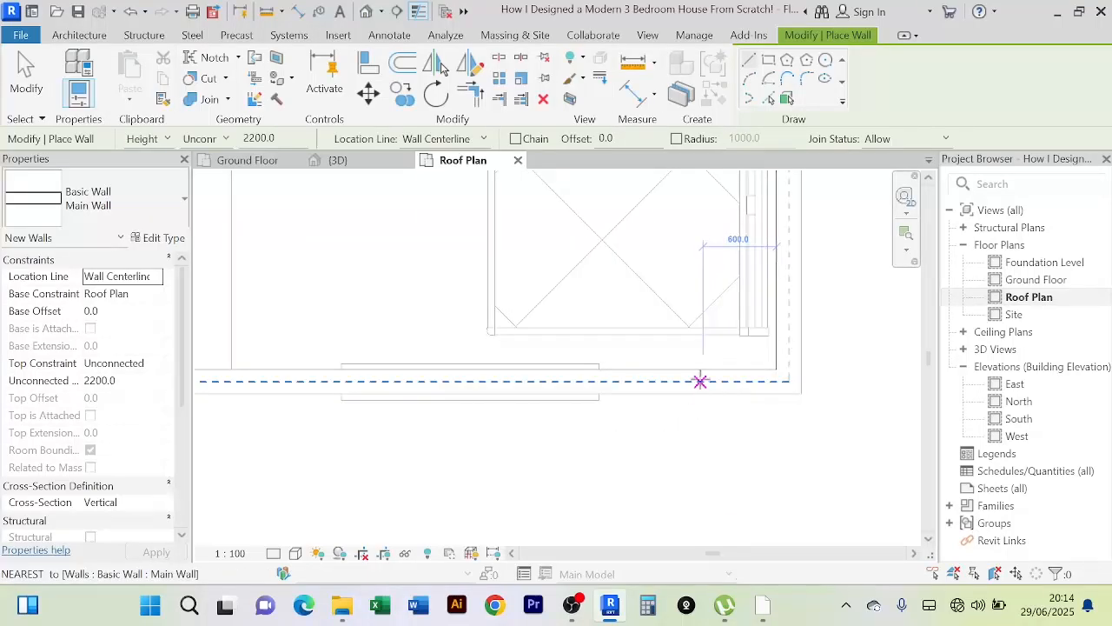
click(701, 381)
click(577, 381)
scroll(664, 439, down, 3)
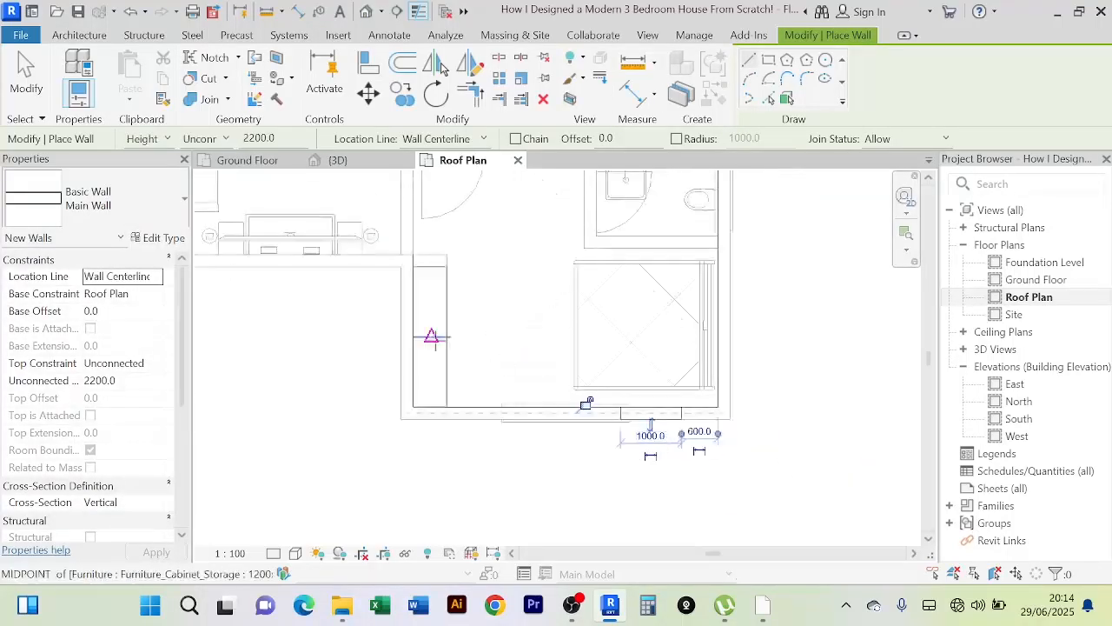
Step: Draw Main Wall segments along the right wing's inner side wall and the adjoining recessed front wall
middle_drag(435, 339, 614, 387)
scroll(598, 370, up, 2)
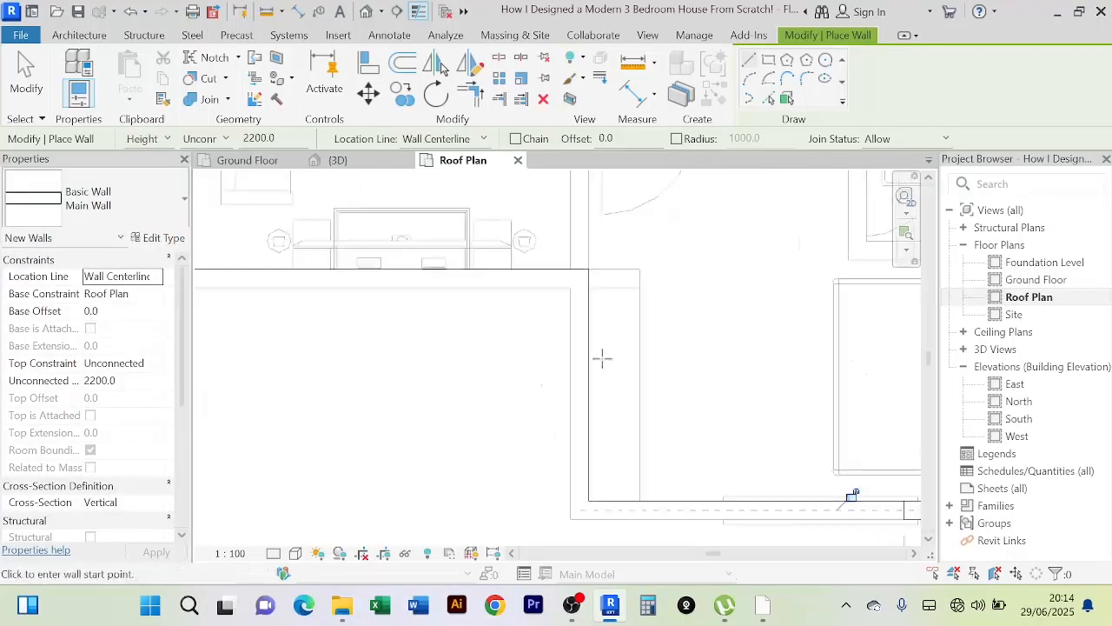
click(579, 480)
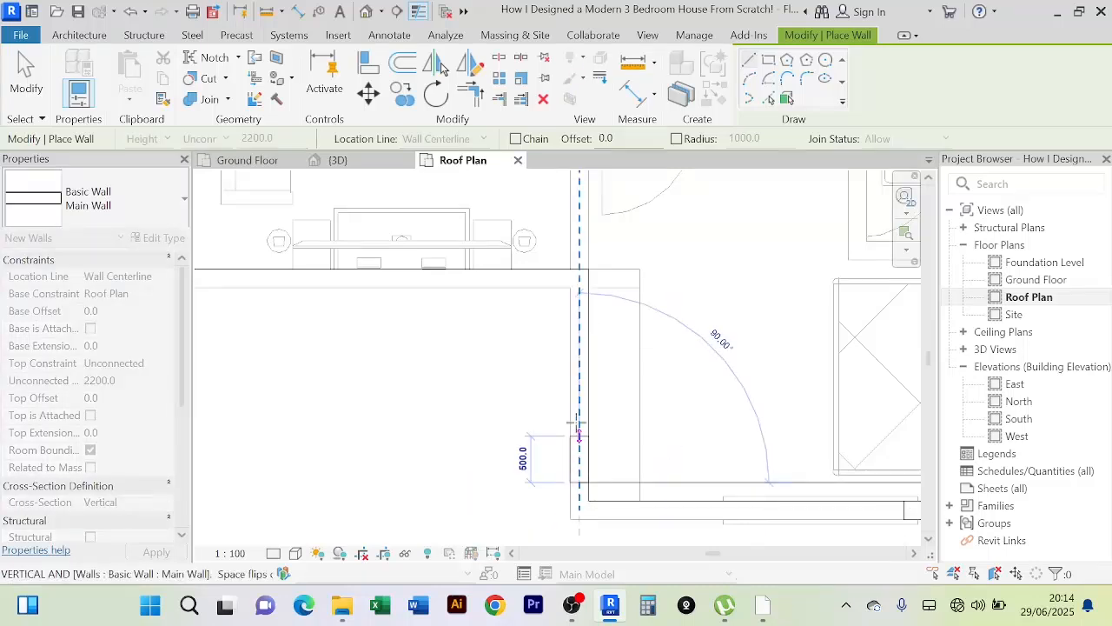
click(580, 372)
click(524, 278)
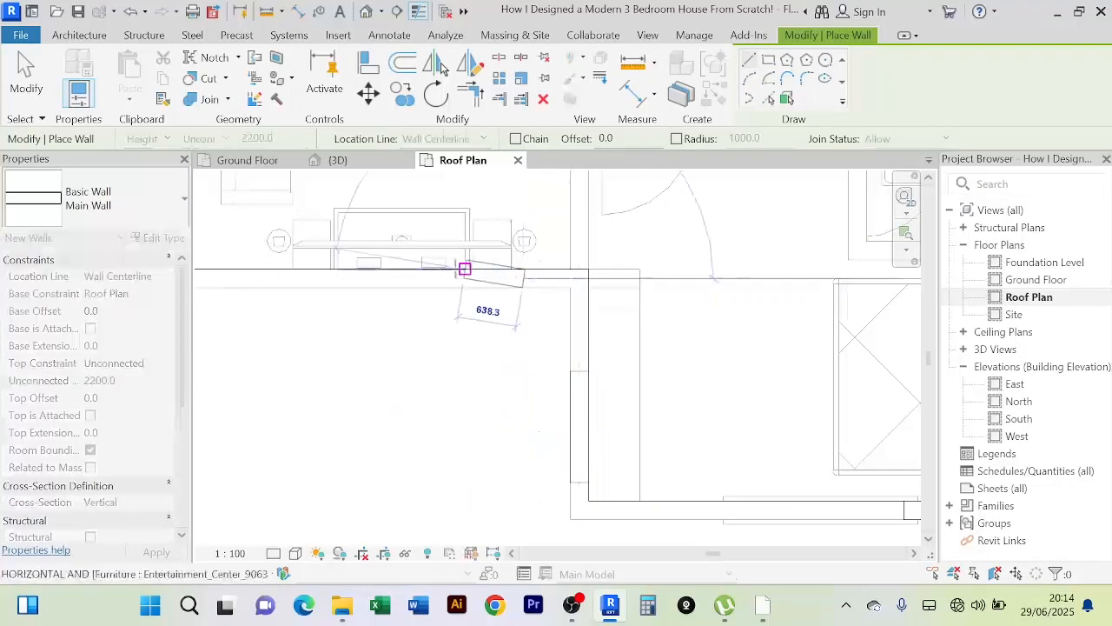
click(411, 277)
Step: Draw a Main Wall segment about 700 mm long along the left wing's inner side wall
scroll(399, 340, down, 3)
middle_drag(557, 376, 1003, 356)
scroll(713, 340, up, 2)
scroll(599, 275, up, 1)
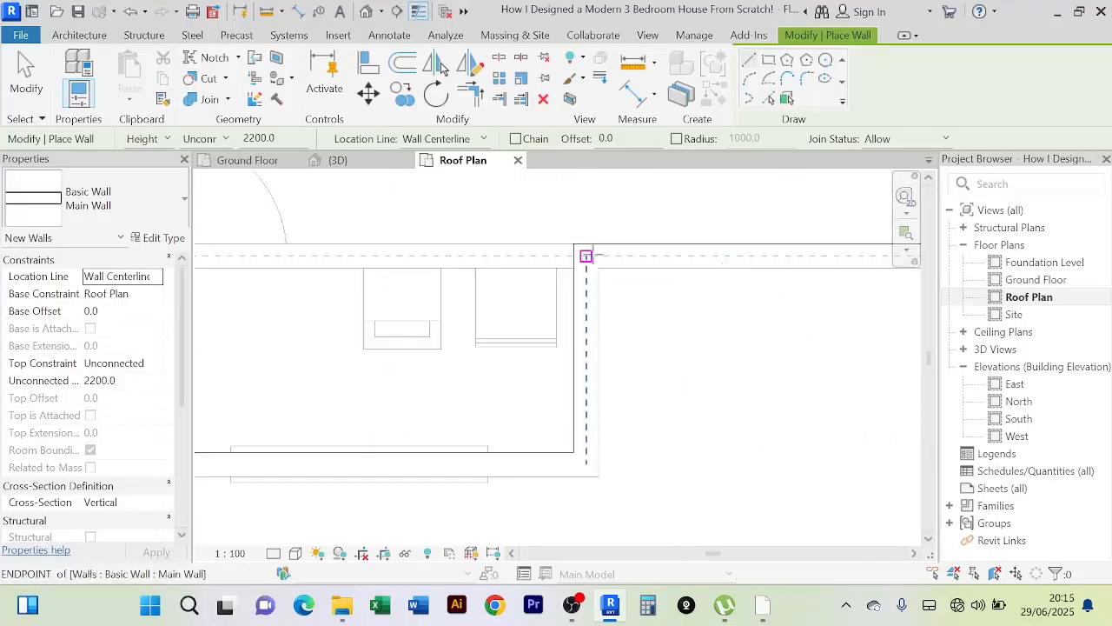
click(586, 292)
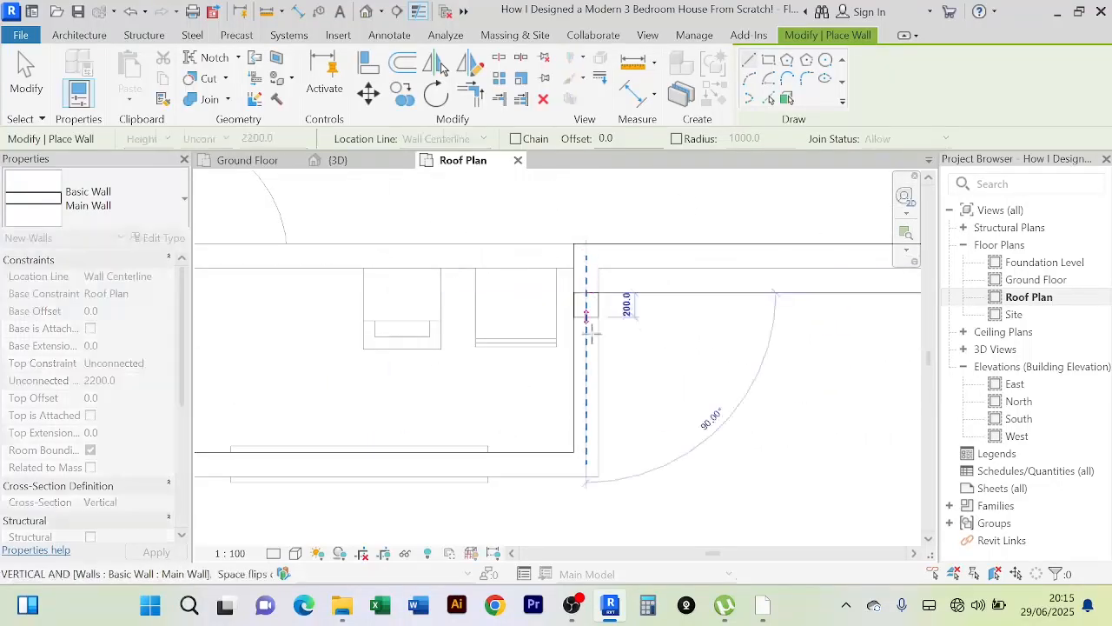
click(588, 380)
Step: Draw a Main Wall segment about 1600 mm long on the left wing's front wall and finish placing walls
scroll(663, 397, down, 2)
scroll(556, 448, up, 1)
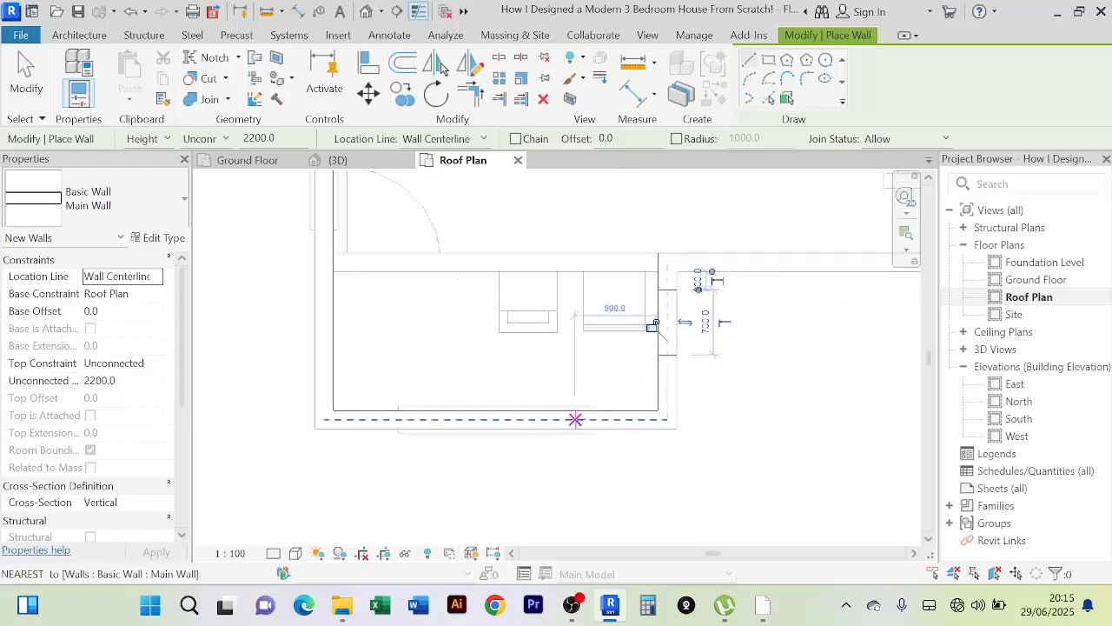
click(593, 420)
click(446, 419)
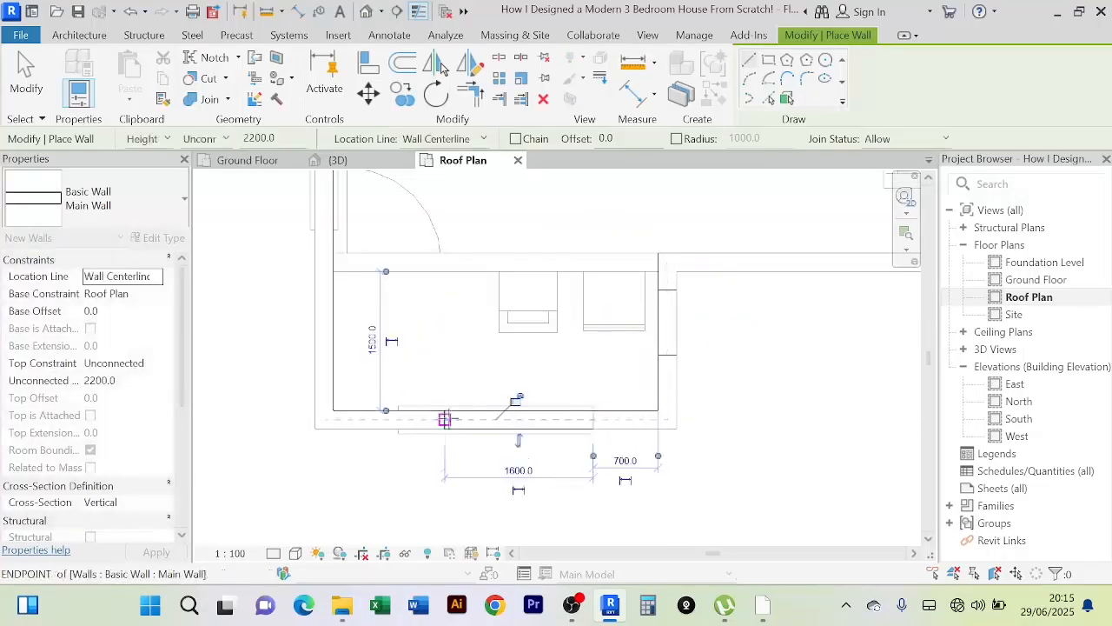
scroll(382, 358, down, 2)
middle_drag(402, 356, 466, 461)
right_click(368, 244)
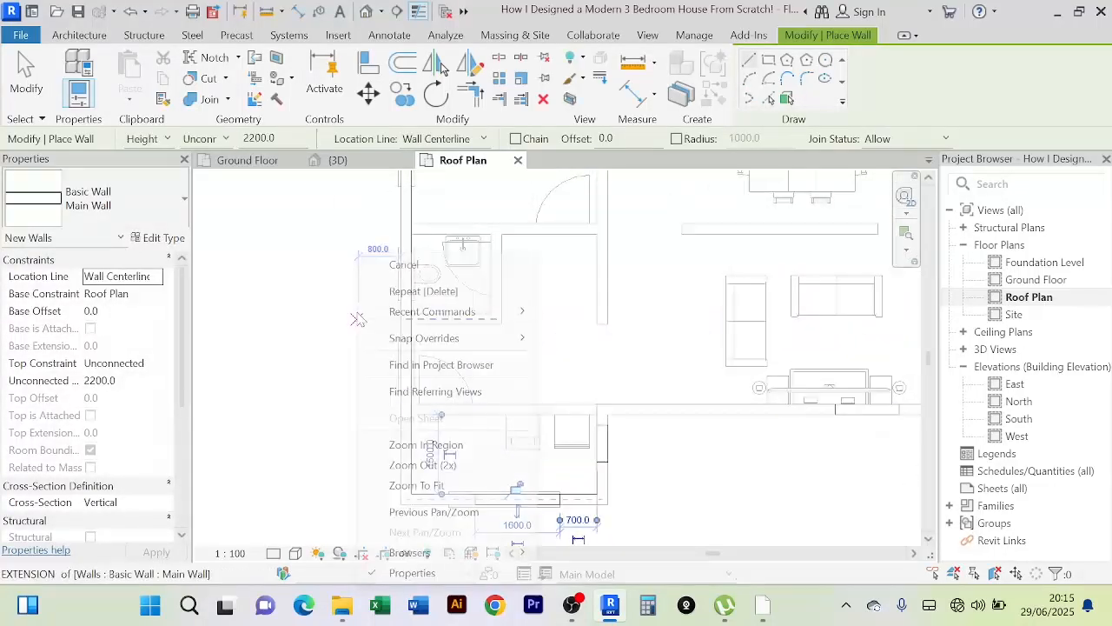
click(398, 263)
right_click(315, 254)
click(346, 265)
scroll(308, 287, down, 2)
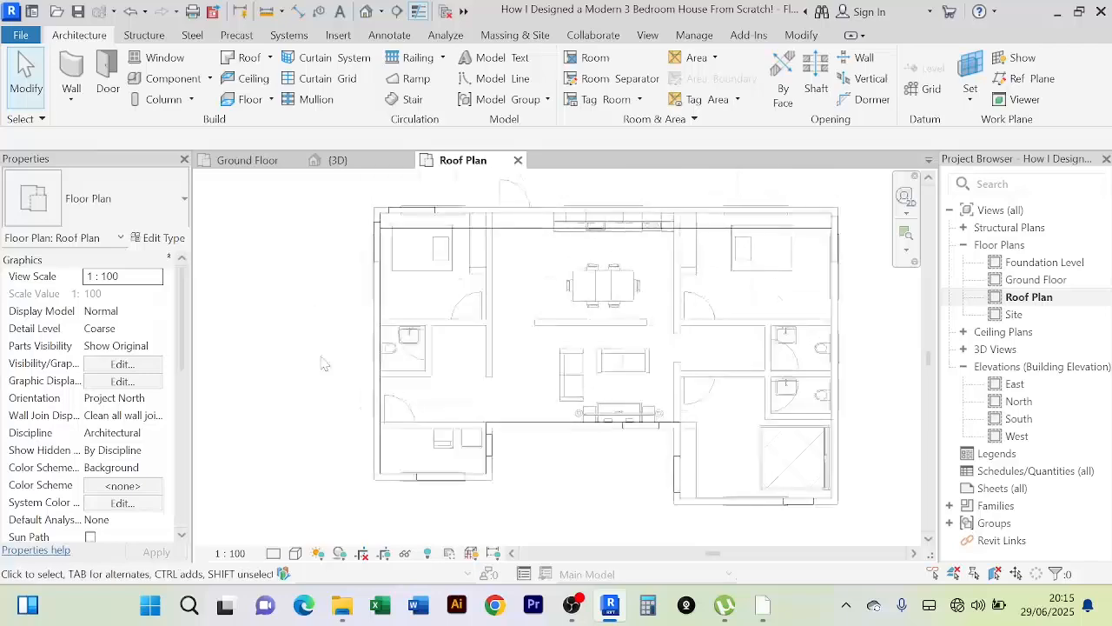
Step: Trim/extend the left outer wall segment and the rear wall segment to meet at the upper-left corner
click(377, 243)
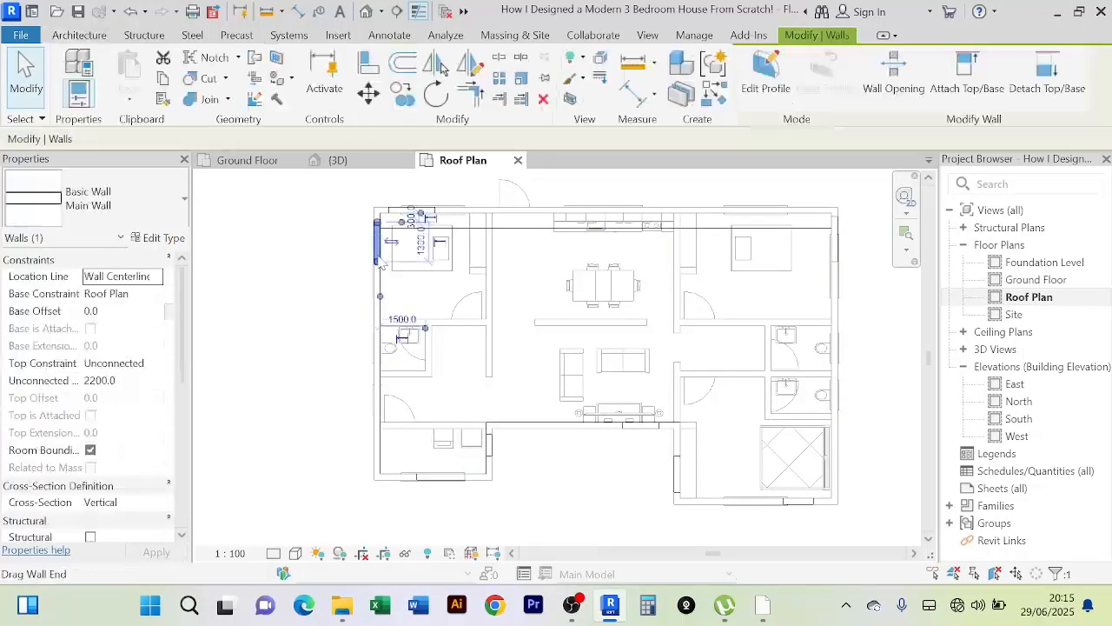
click(470, 94)
scroll(375, 246, up, 3)
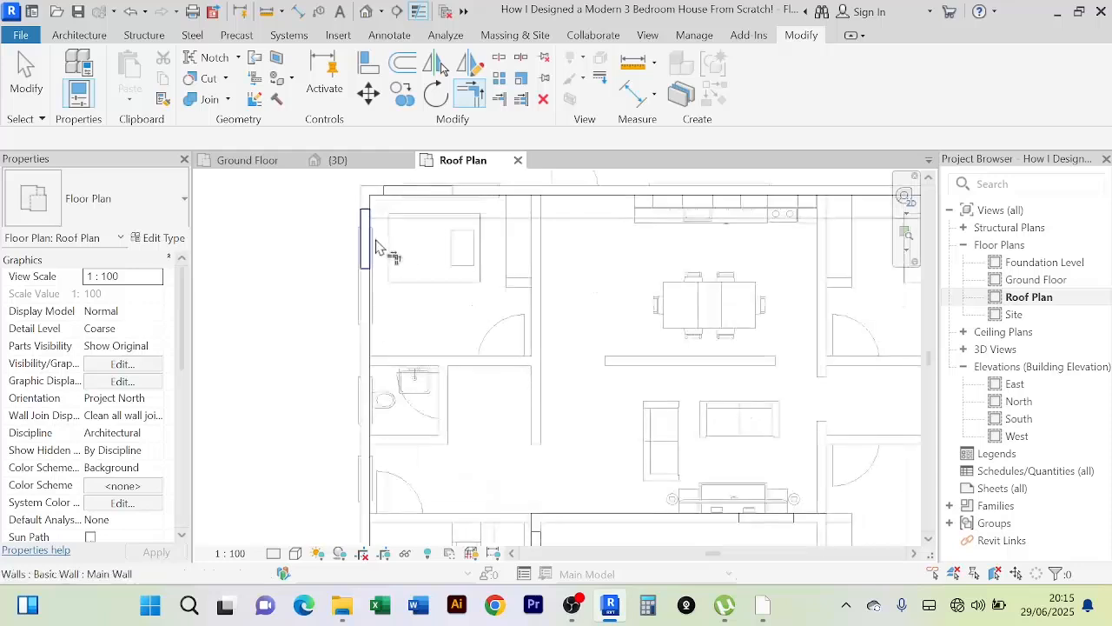
click(375, 246)
click(420, 188)
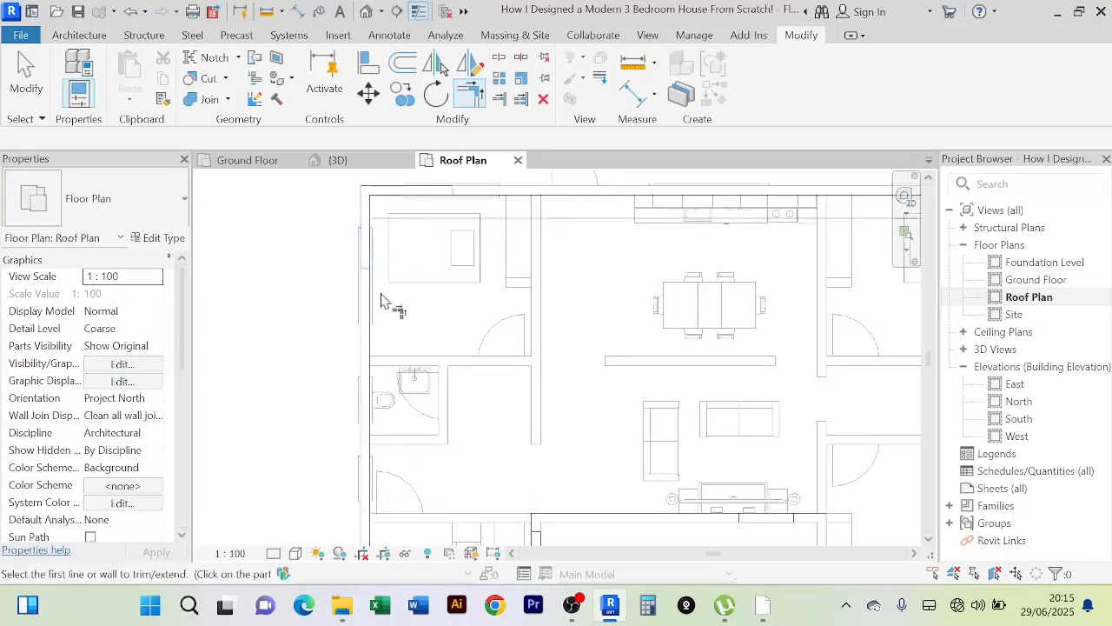
Step: Extend the left outer wall and the left wing's front wall segment to a corner
click(369, 256)
scroll(404, 354, down, 3)
middle_drag(404, 347, 387, 295)
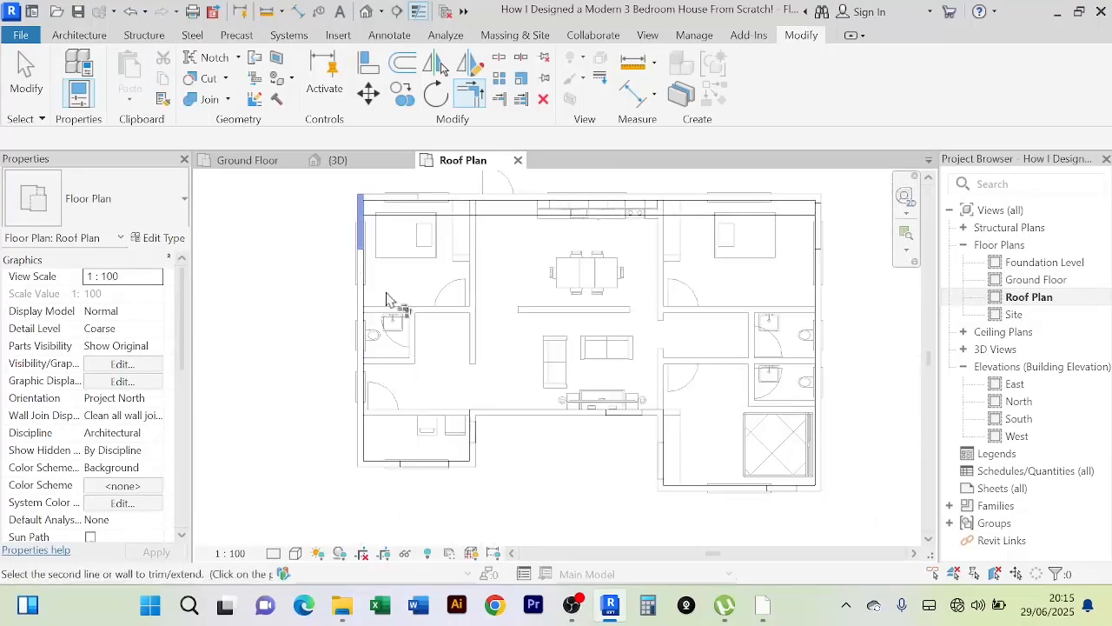
click(405, 466)
scroll(434, 480, up, 2)
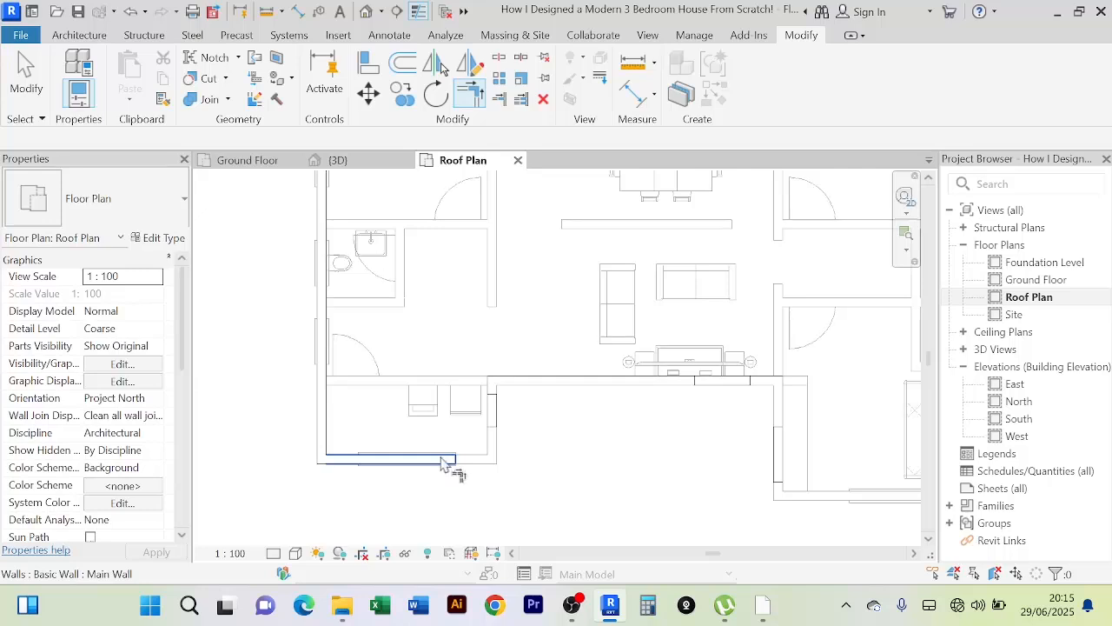
Step: Extend the left wing's front and inner side walls, the recessed front wall and the right wing's inner side wall into corners
click(491, 408)
click(706, 390)
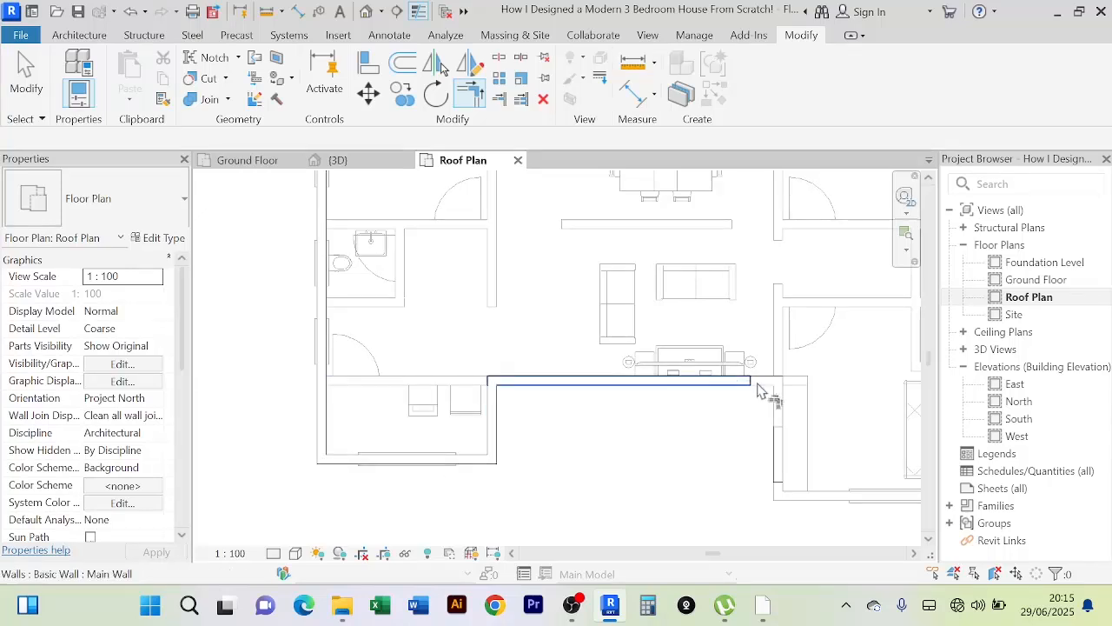
click(730, 387)
click(778, 450)
scroll(683, 442, down, 2)
middle_drag(683, 443, 519, 390)
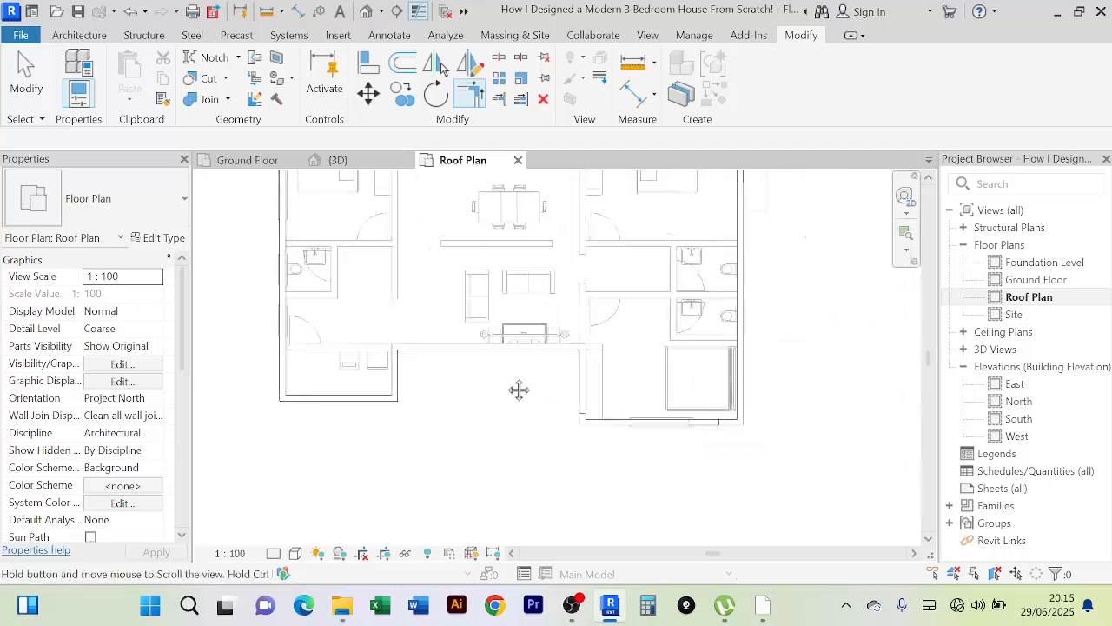
Step: Try to extend the right wing's inner side wall to a corner with its front wall
click(675, 436)
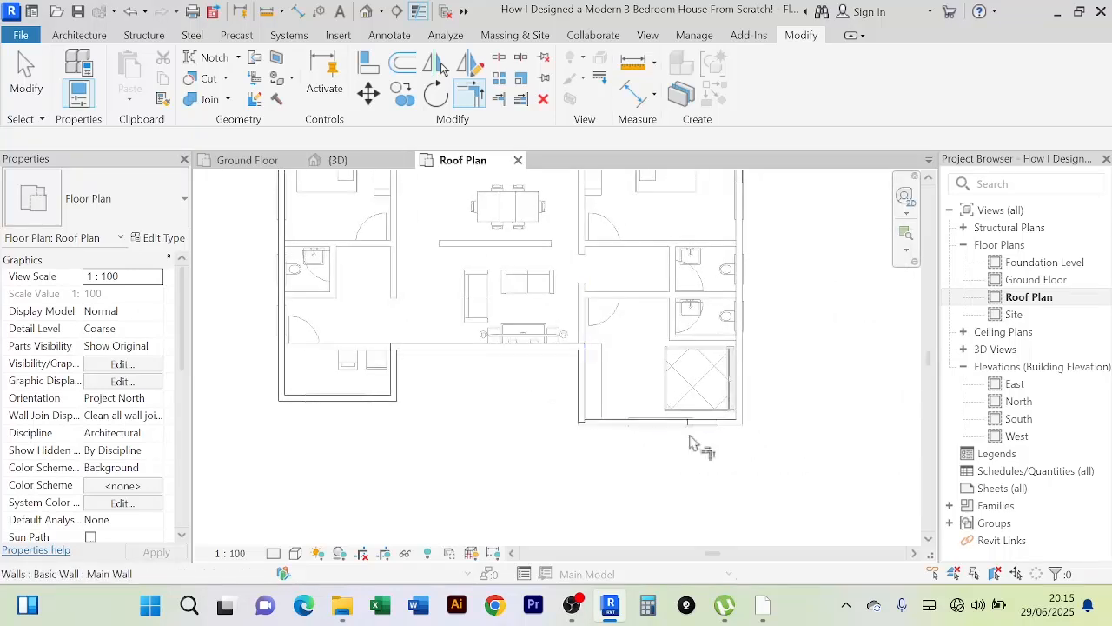
middle_drag(736, 433, 683, 495)
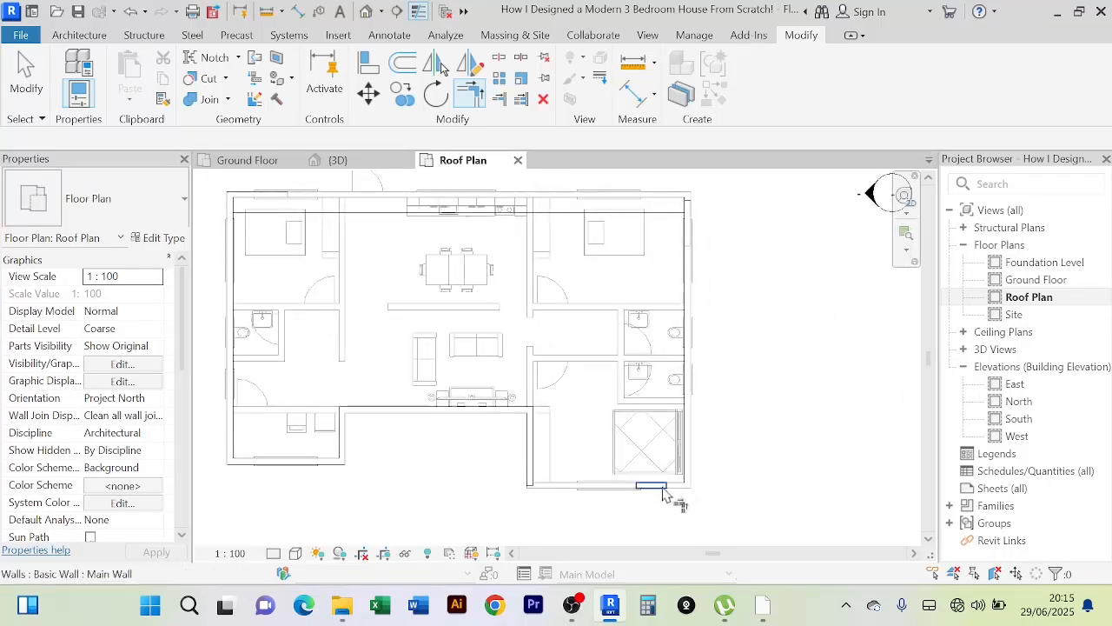
scroll(665, 495, up, 2)
click(489, 495)
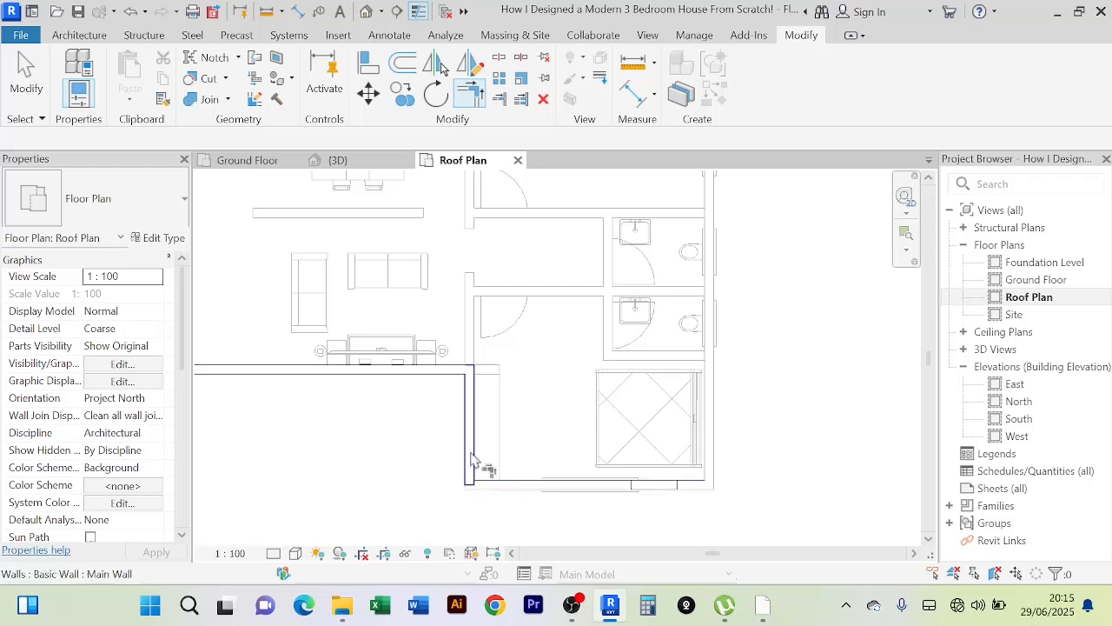
click(470, 460)
scroll(410, 497, down, 2)
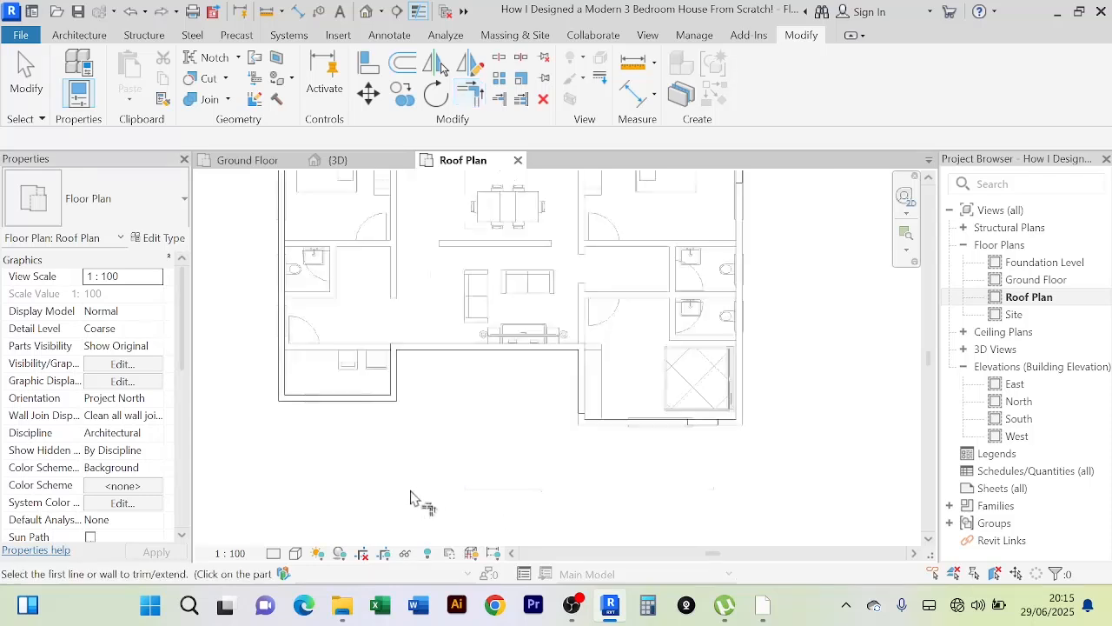
scroll(582, 419, up, 2)
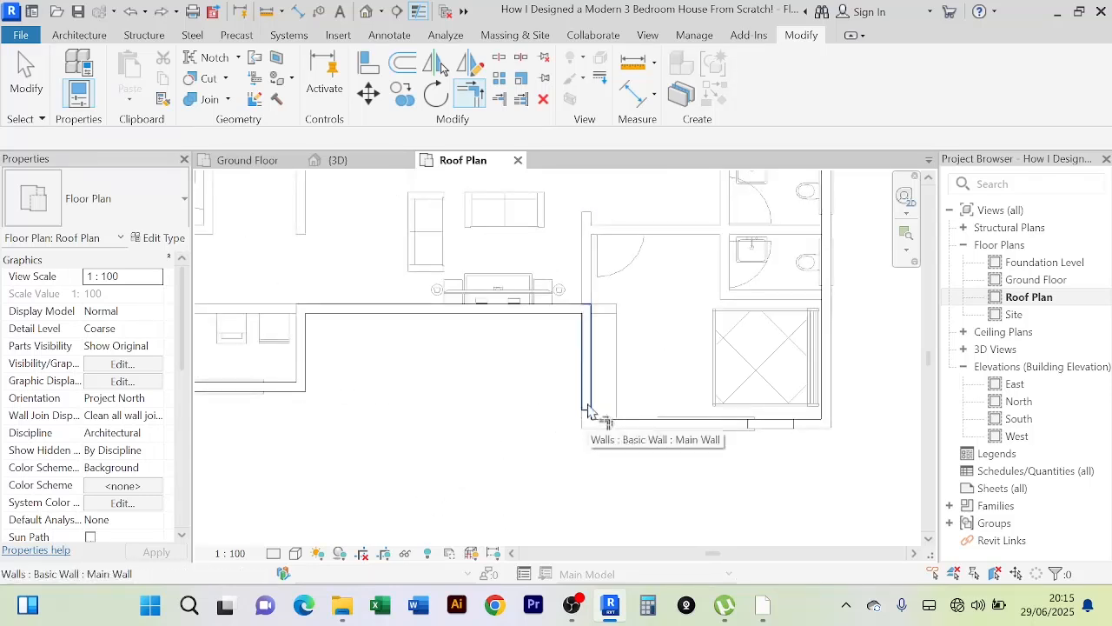
key(Escape)
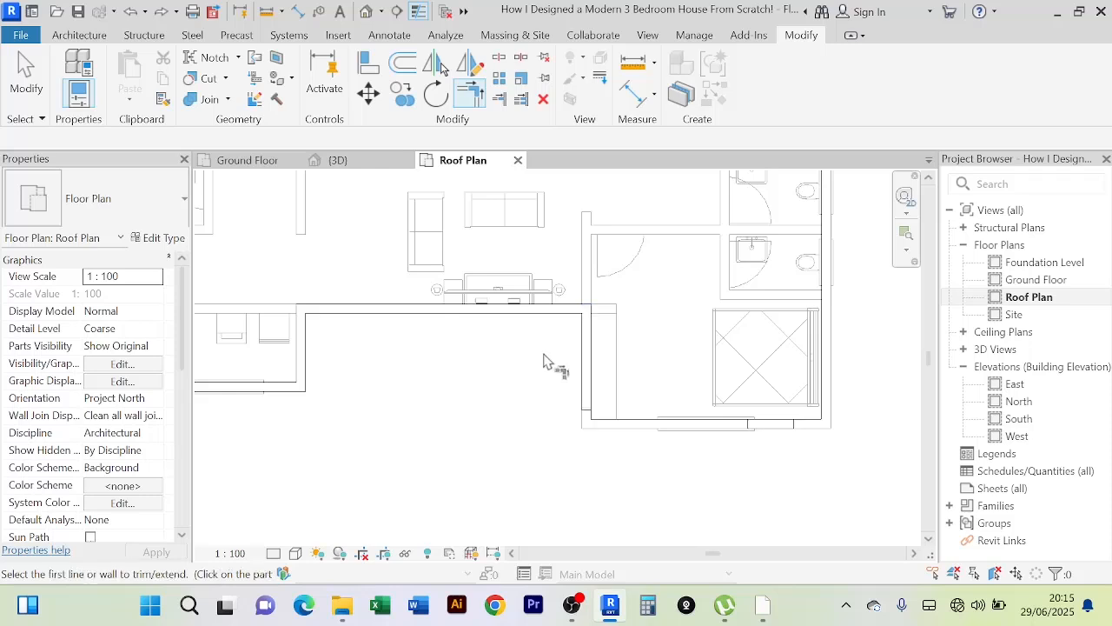
Step: Trim/extend the right wing's inner side wall and the short roof-level front wall segment to a shared corner
click(588, 404)
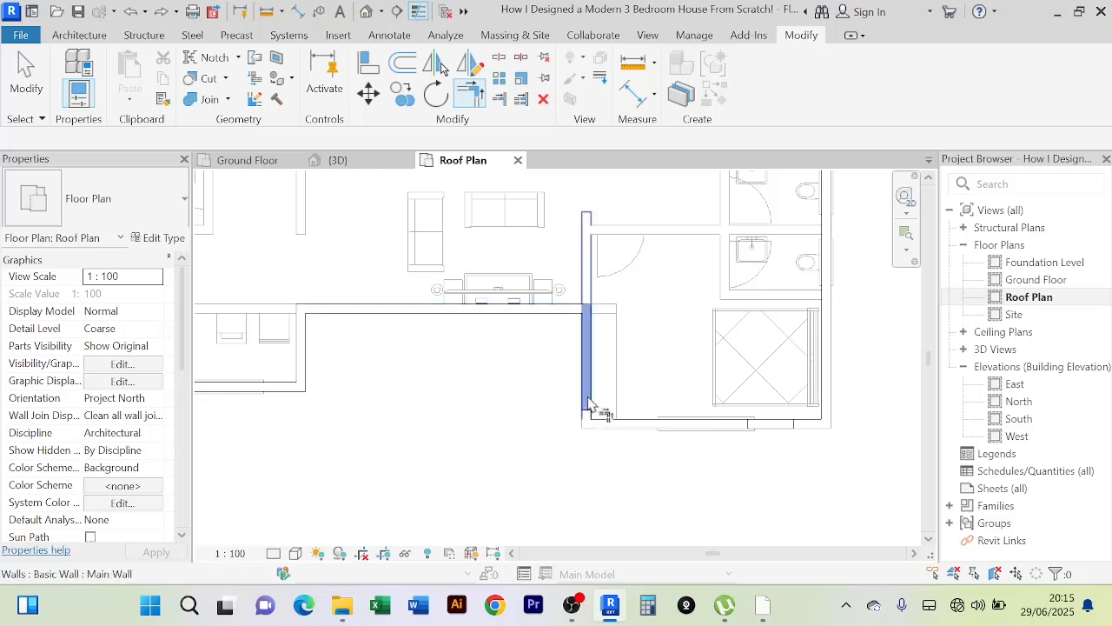
scroll(773, 449, up, 3)
scroll(773, 442, up, 1)
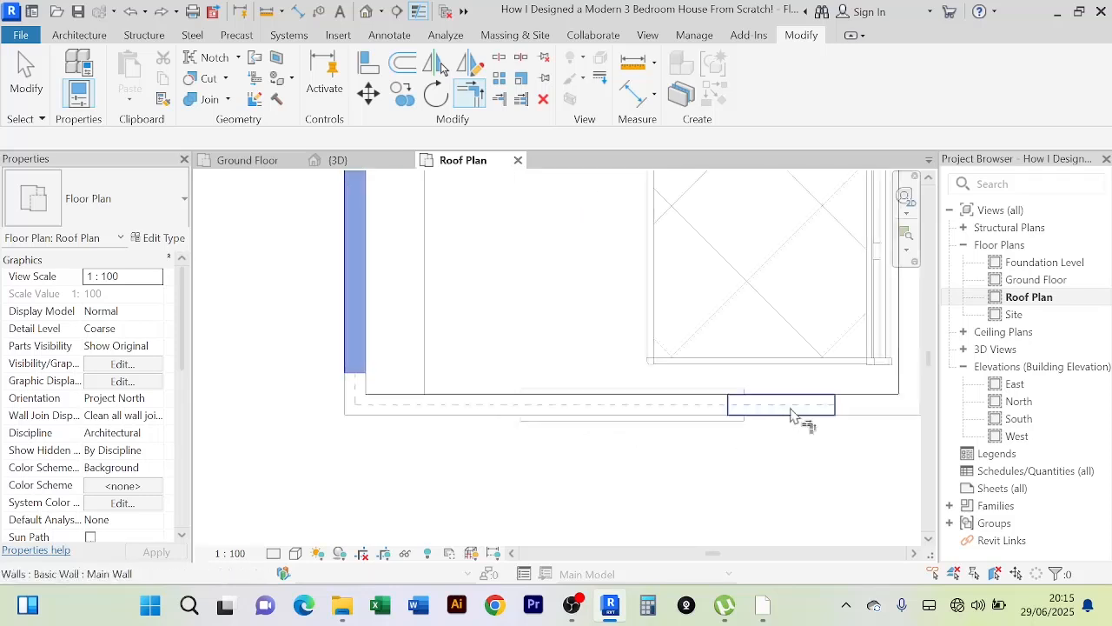
click(784, 410)
scroll(781, 445, down, 4)
middle_drag(781, 449, 662, 495)
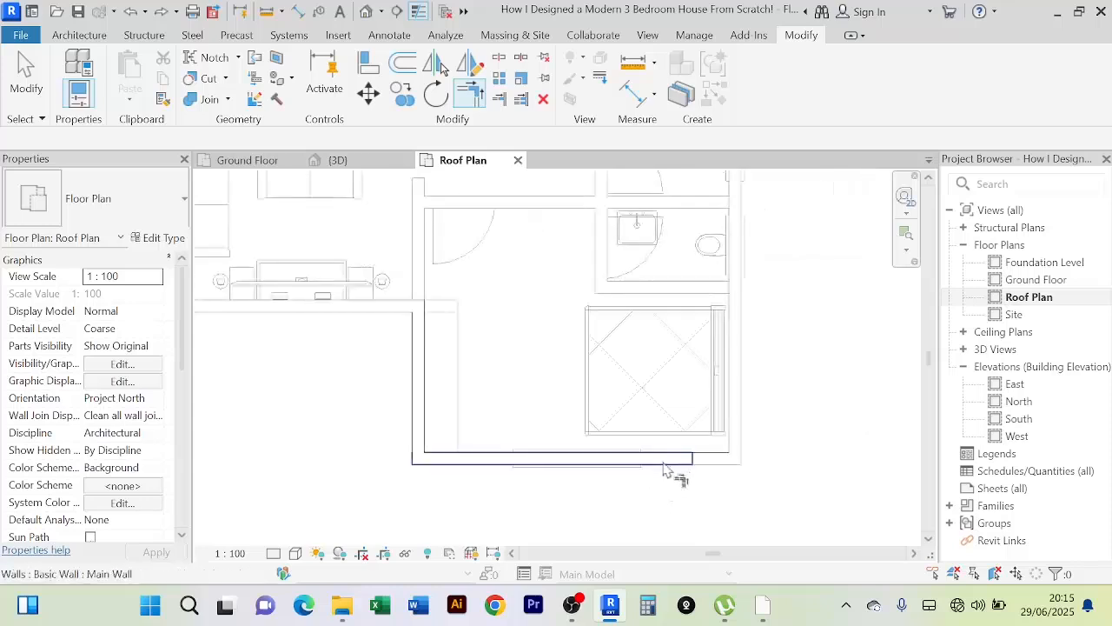
Step: Extend the right wing's front wall and the right outer wall segment to a corner
click(674, 466)
scroll(747, 452, down, 3)
scroll(712, 513, up, 2)
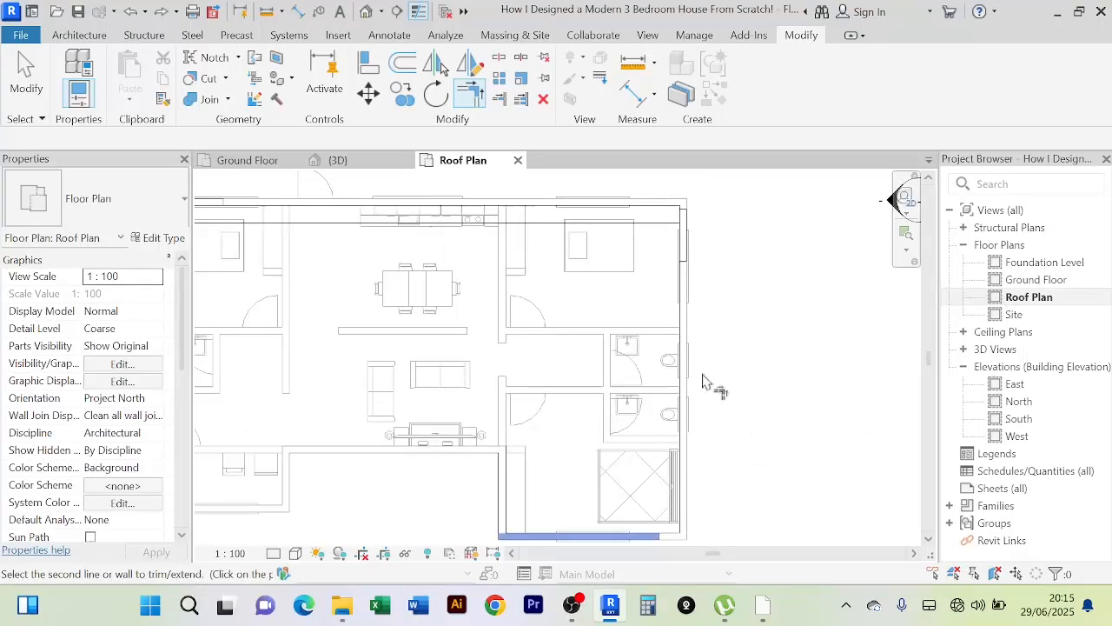
scroll(686, 254, up, 2)
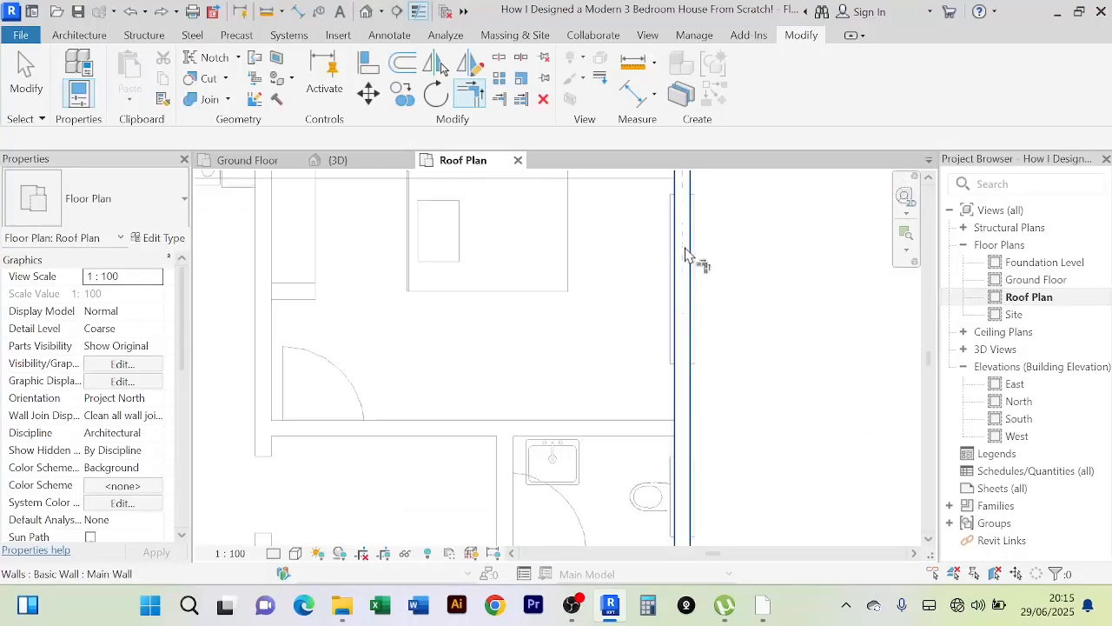
scroll(691, 260, down, 3)
scroll(734, 352, up, 3)
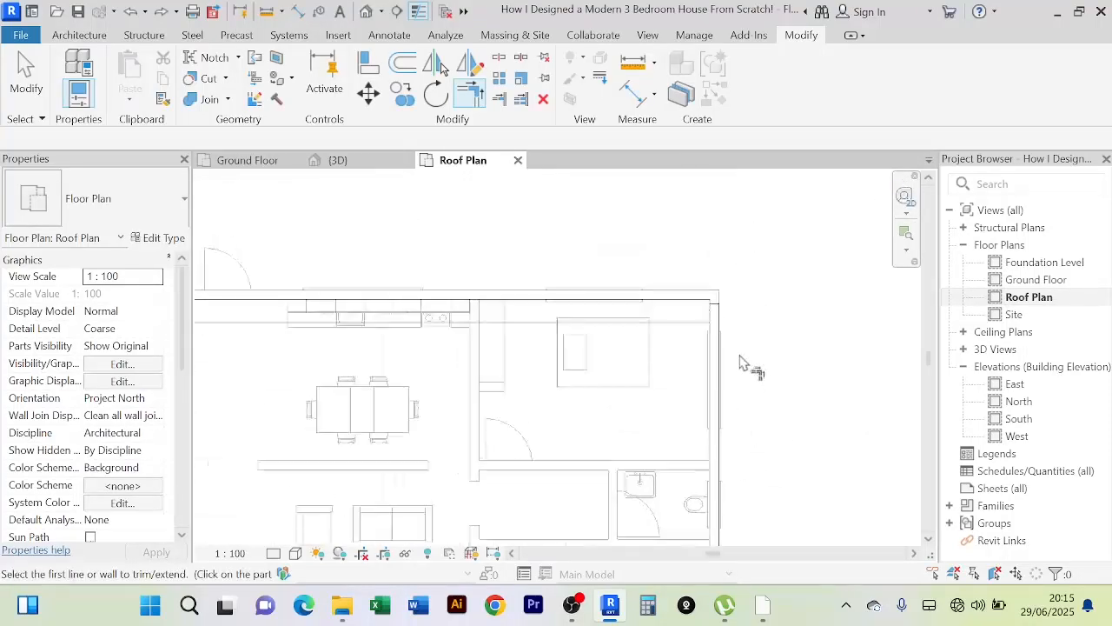
Step: Extend the roof-level right outer wall and the rear wall to a shared corner with Trim/Extend to Corner
click(704, 298)
scroll(619, 289, down, 2)
middle_drag(628, 296, 872, 305)
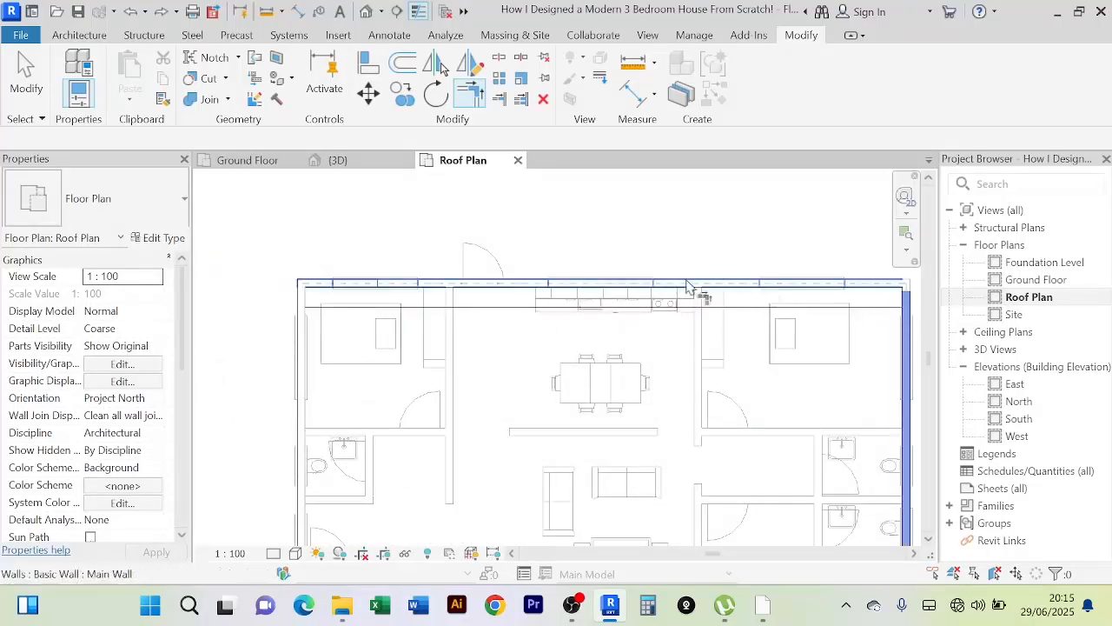
scroll(642, 288, up, 1)
middle_drag(711, 293, 486, 350)
scroll(626, 345, up, 1)
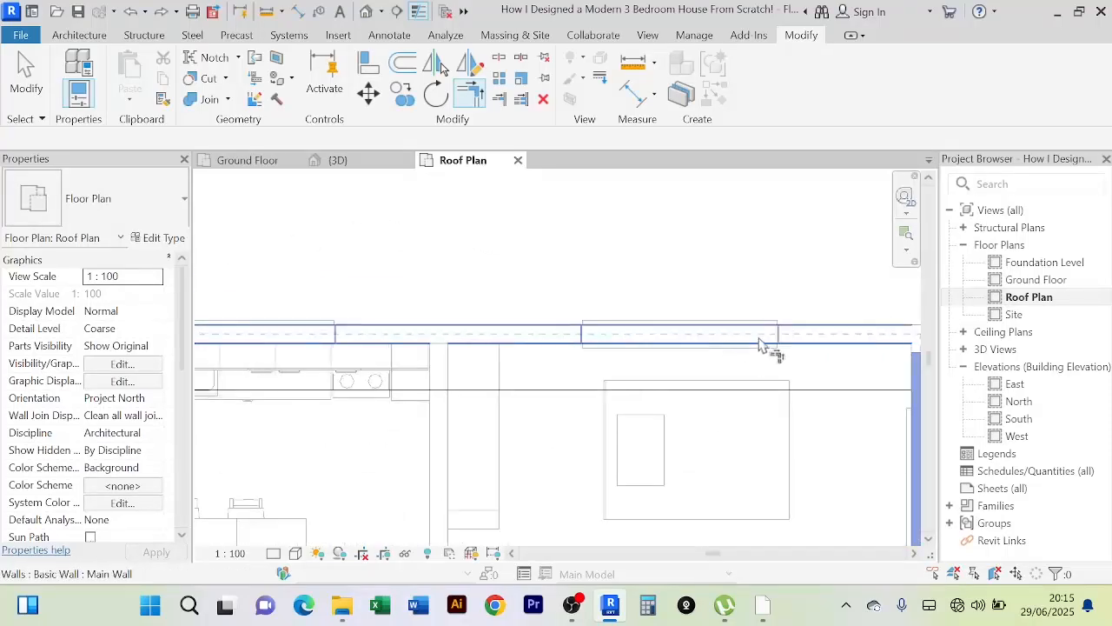
scroll(513, 331, down, 3)
middle_drag(497, 330, 706, 322)
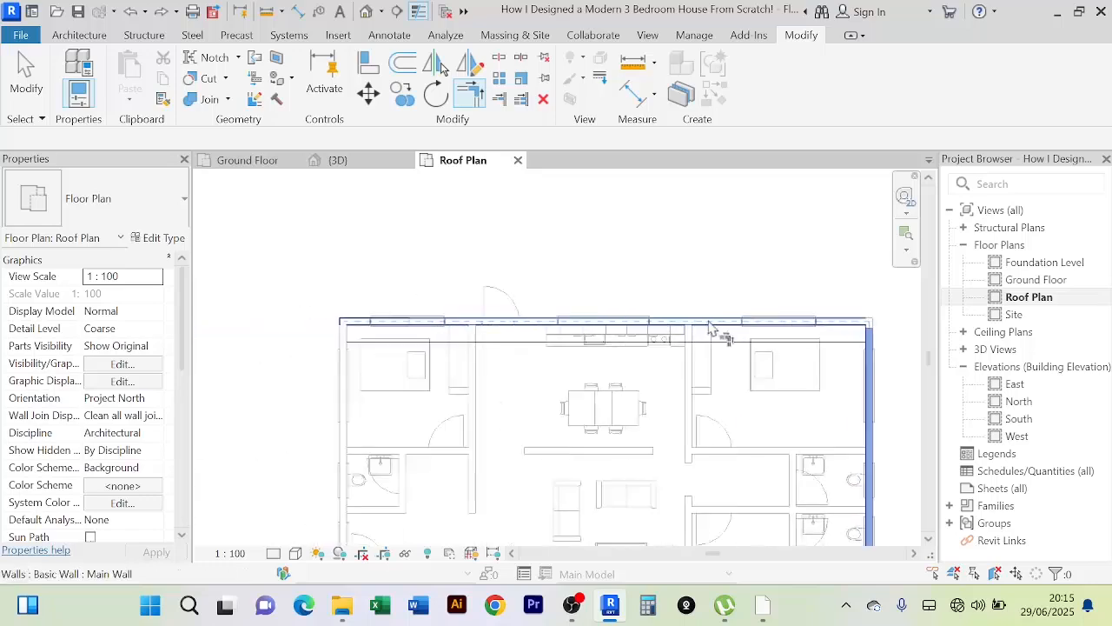
scroll(573, 332, up, 1)
middle_drag(574, 332, 538, 329)
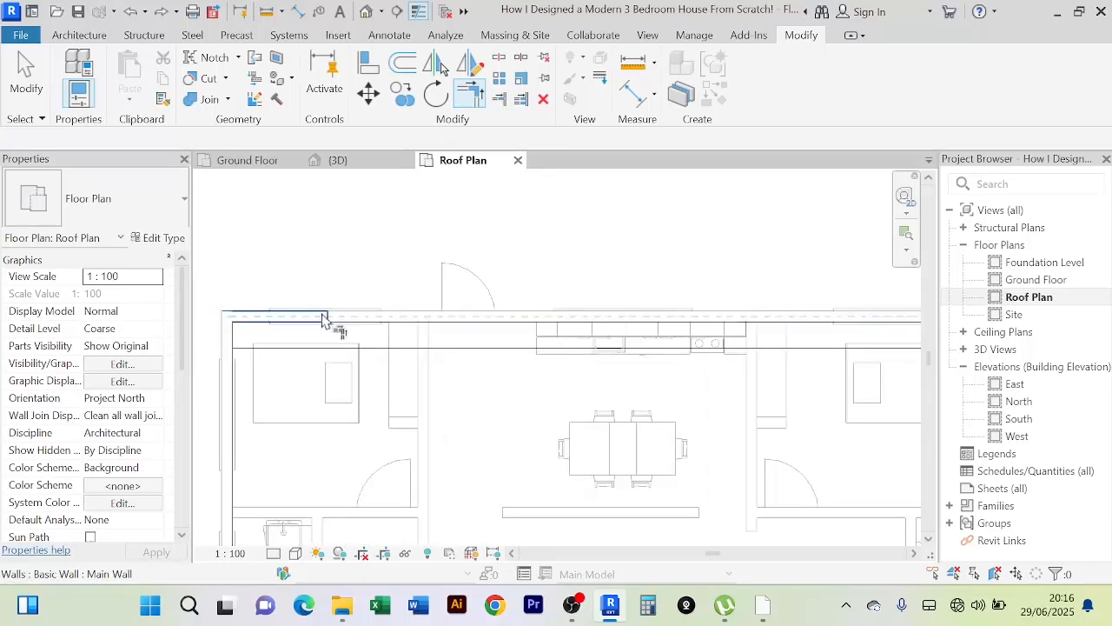
right_click(577, 226)
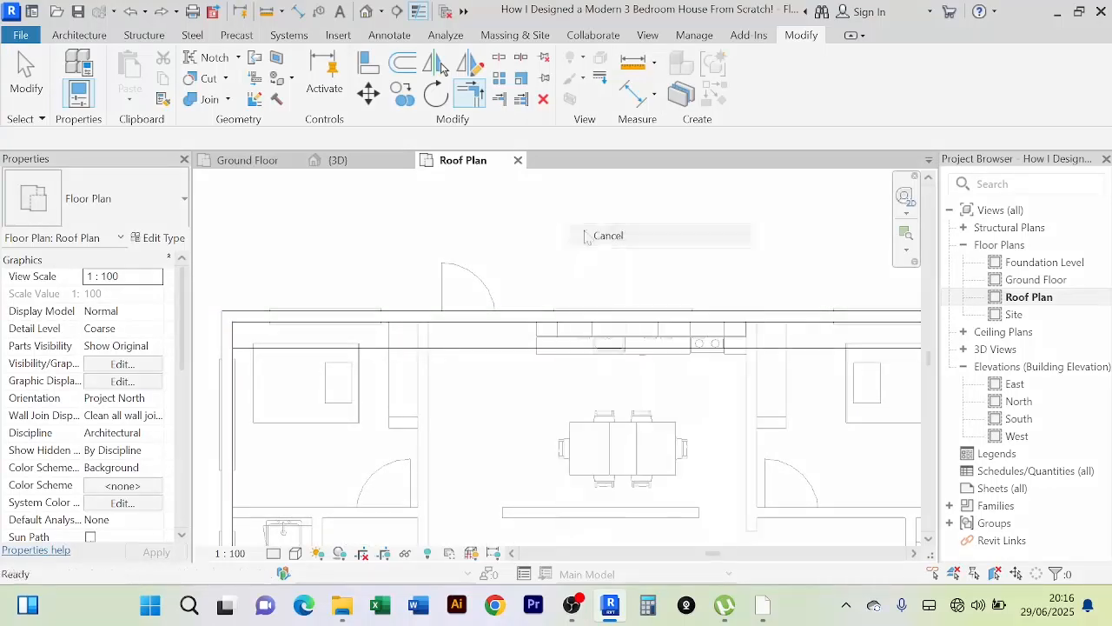
click(611, 240)
scroll(565, 256, down, 2)
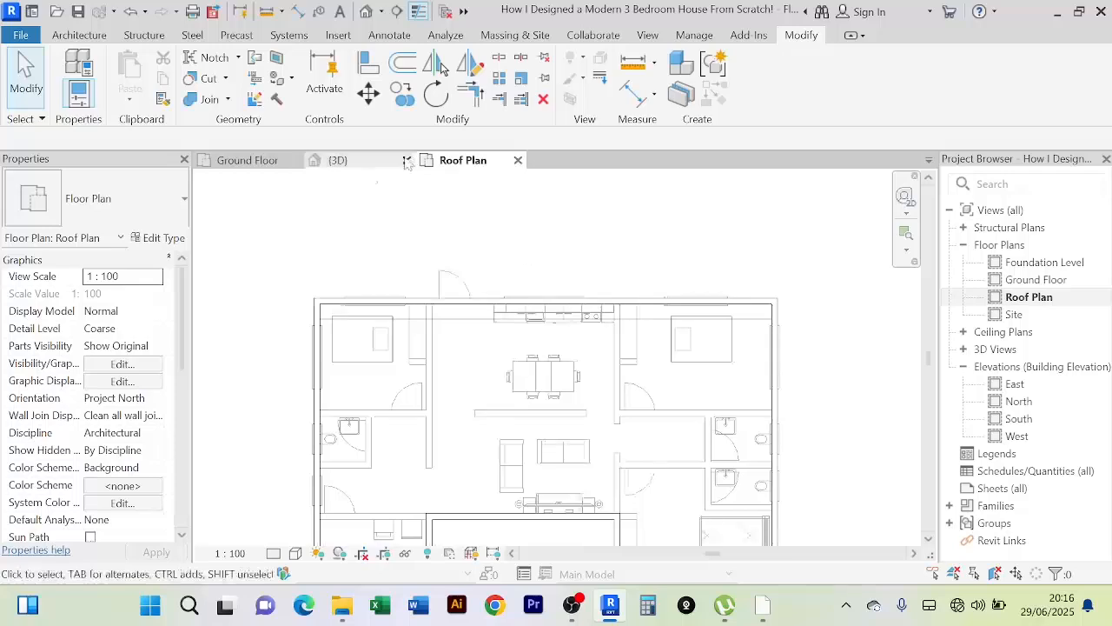
Step: Examine the joined roof-level walls in the 3D view, orbiting around the house to its front
click(343, 161)
shift+middle_drag(795, 286, 823, 353)
shift+middle_drag(440, 462, 621, 419)
middle_drag(621, 419, 443, 494)
scroll(707, 418, up, 1)
scroll(676, 421, down, 3)
middle_drag(641, 428, 493, 436)
shift+middle_drag(592, 490, 761, 453)
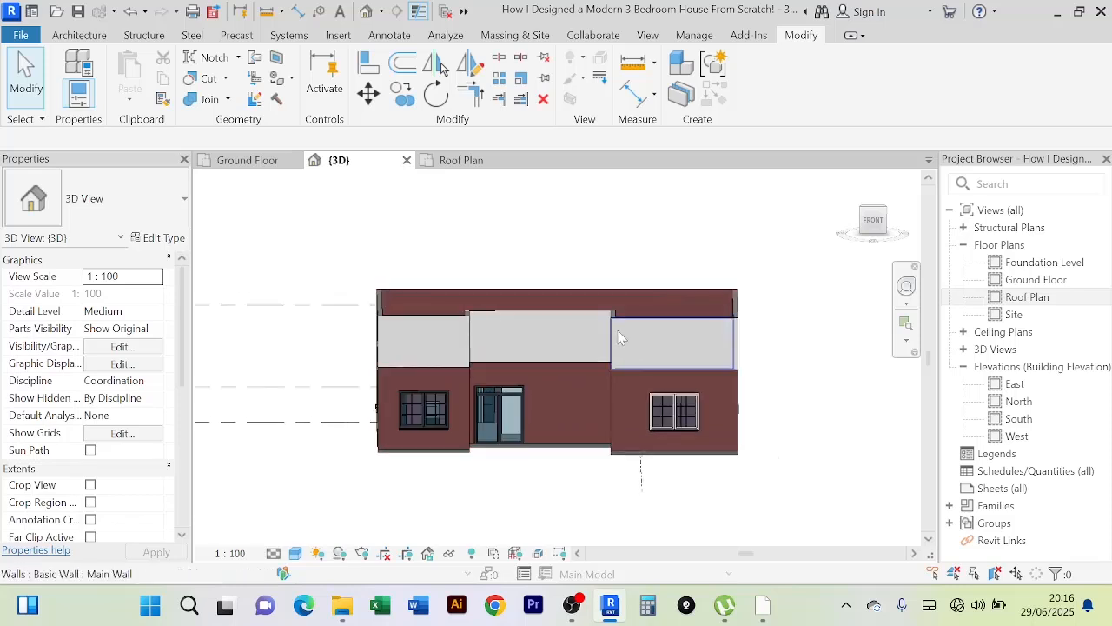
scroll(489, 318, up, 2)
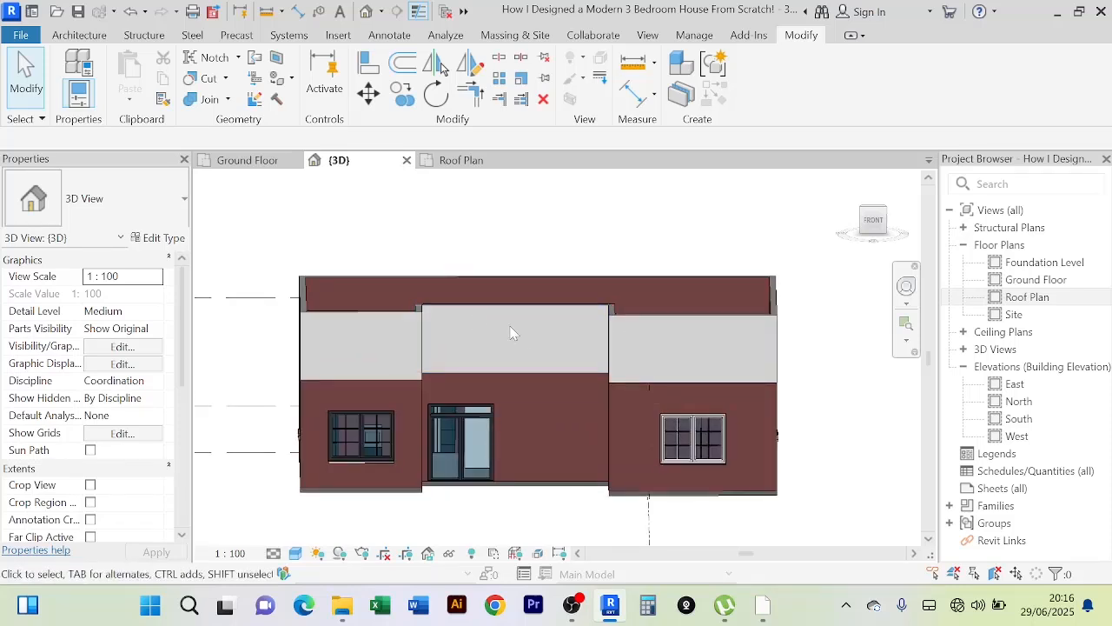
Step: Set the unconnected height of the right wing's roof-level front wall to 1000
click(674, 316)
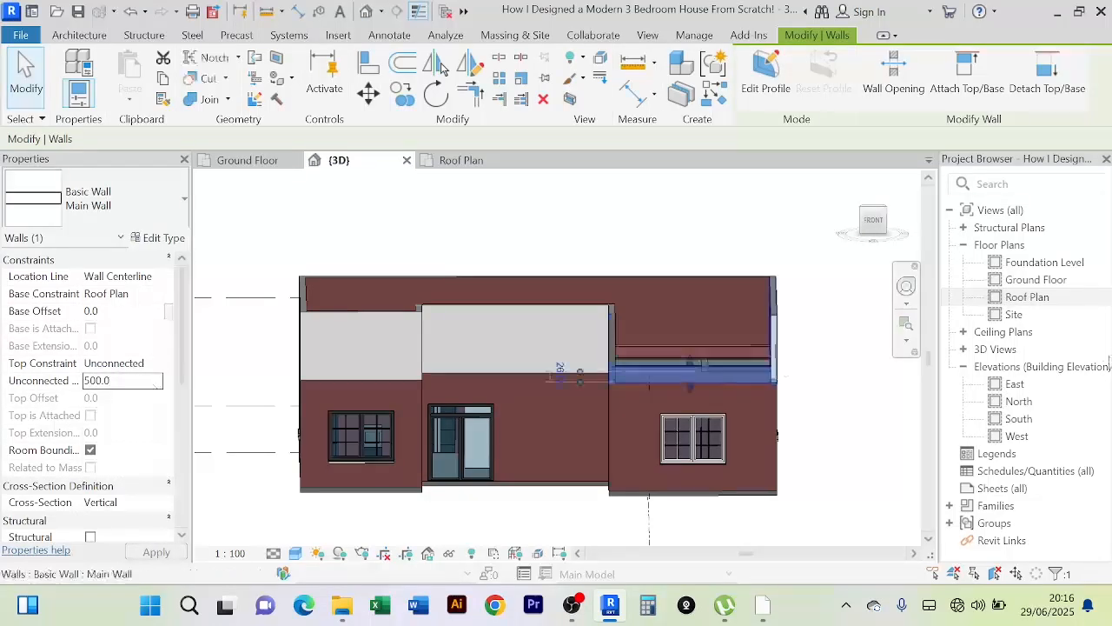
scroll(818, 365, up, 2)
shift+middle_drag(819, 365, 807, 393)
shift+middle_drag(816, 388, 817, 387)
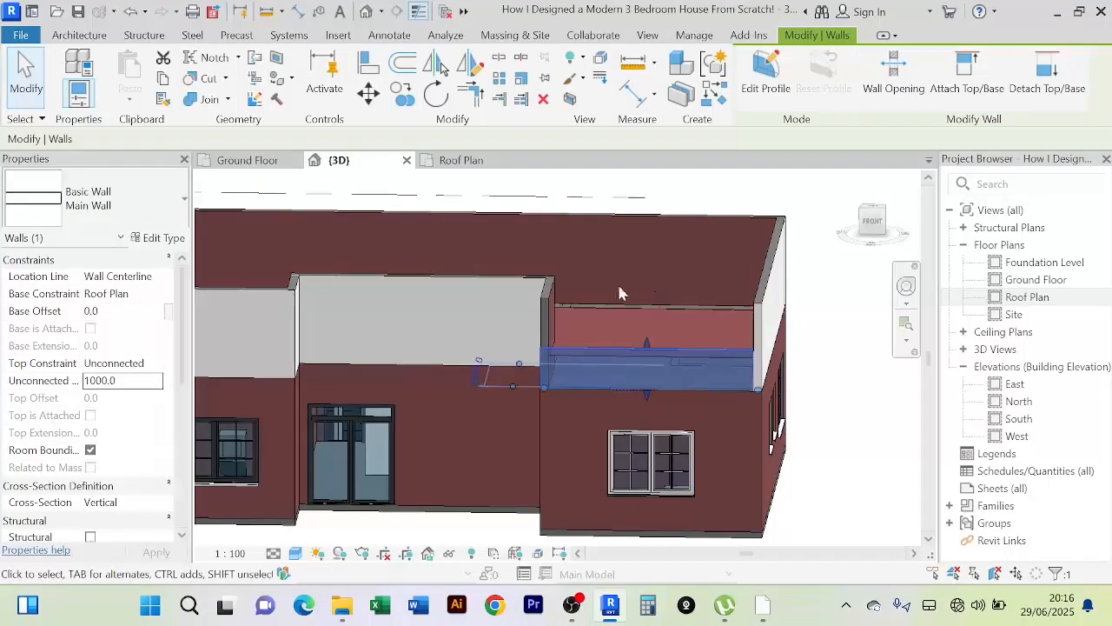
click(646, 255)
Step: Match the roof-level right outer wall to the low right wing front wall with Match Type Properties
scroll(667, 271, down, 2)
shift+middle_drag(666, 271, 591, 303)
middle_drag(710, 328, 507, 367)
scroll(515, 366, up, 2)
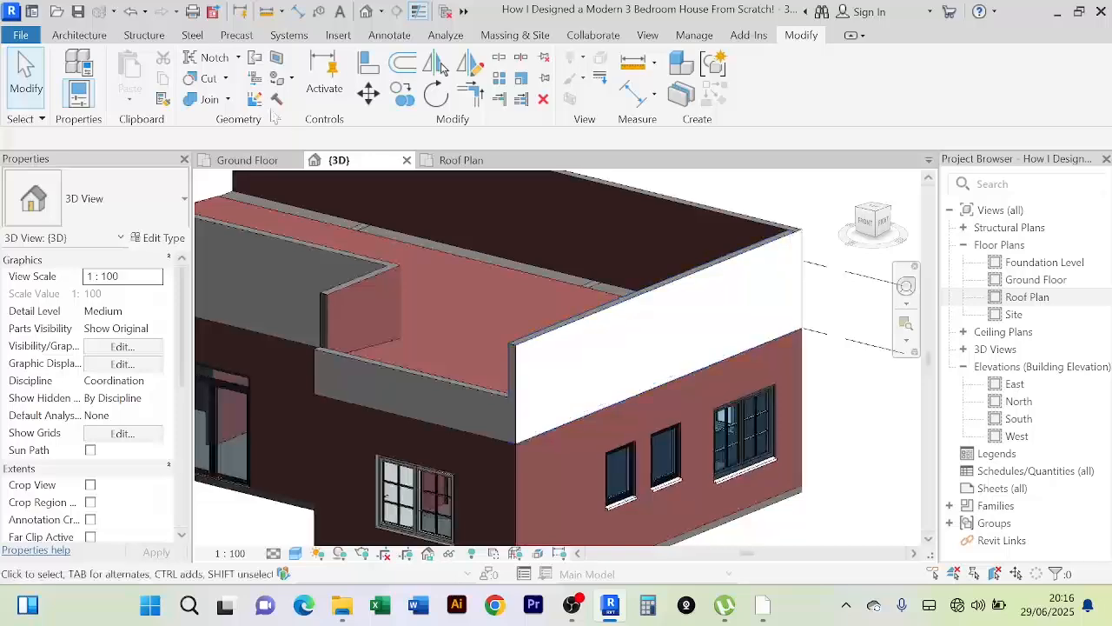
click(160, 102)
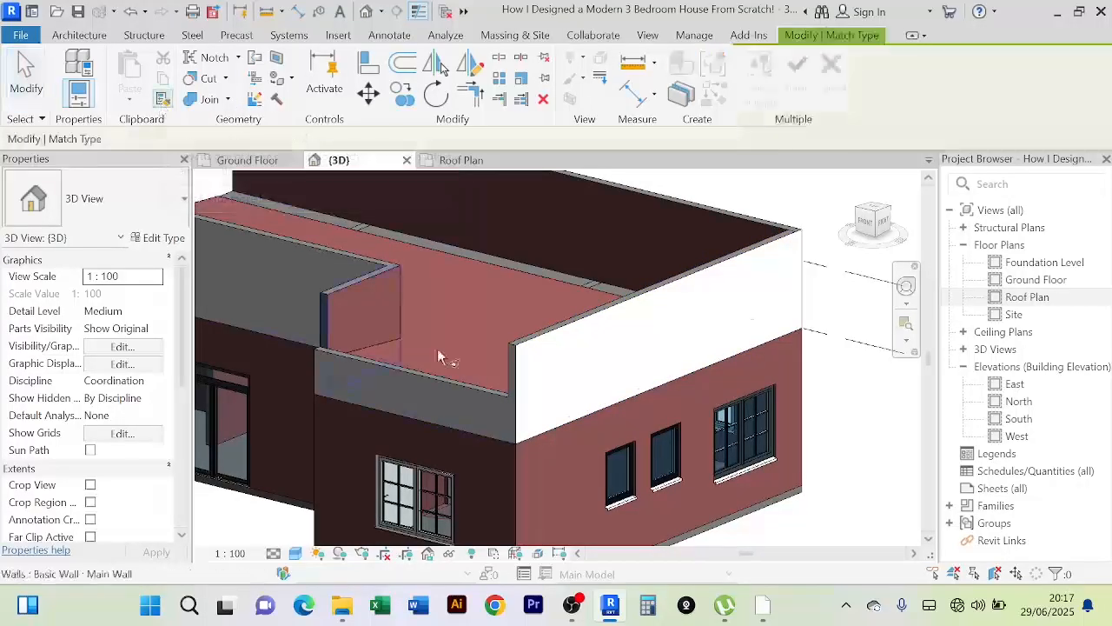
click(436, 386)
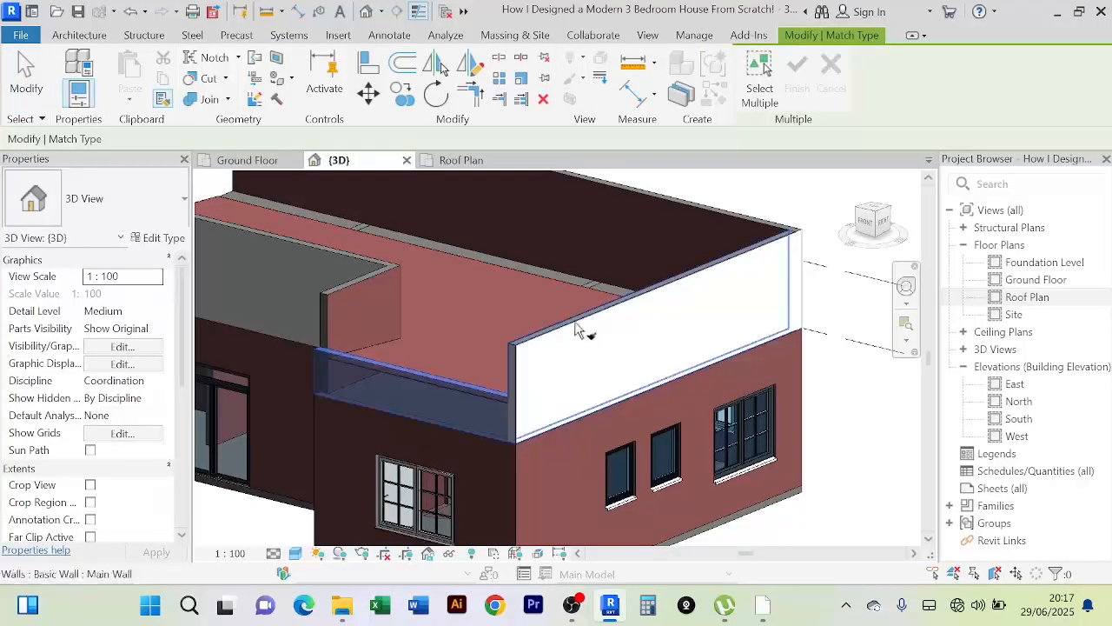
scroll(619, 341, down, 2)
middle_drag(619, 340, 564, 367)
right_click(635, 258)
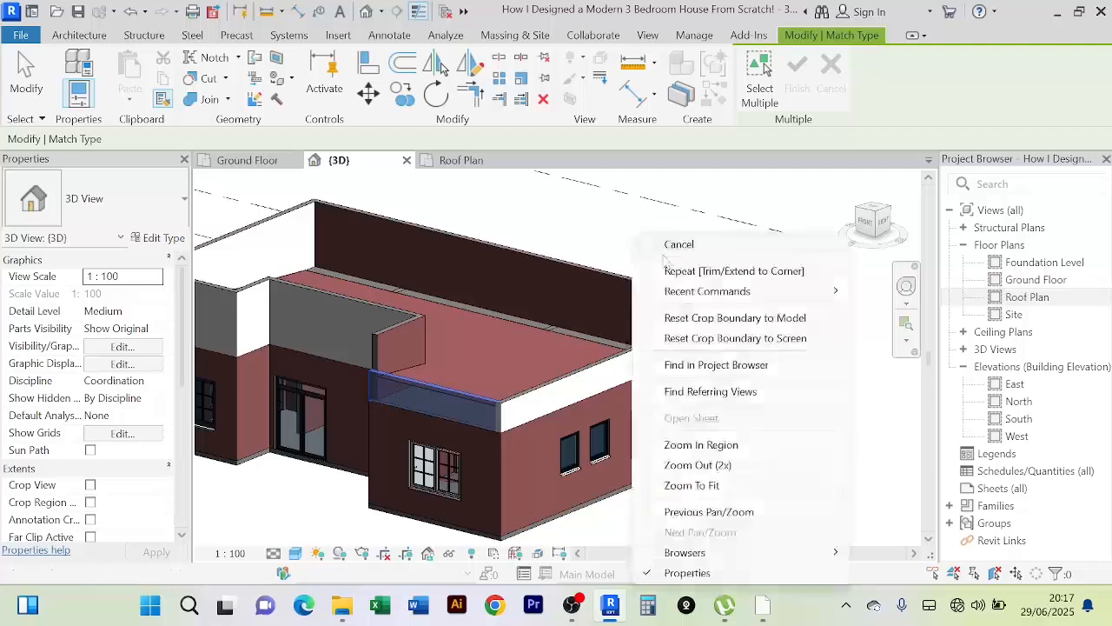
click(673, 241)
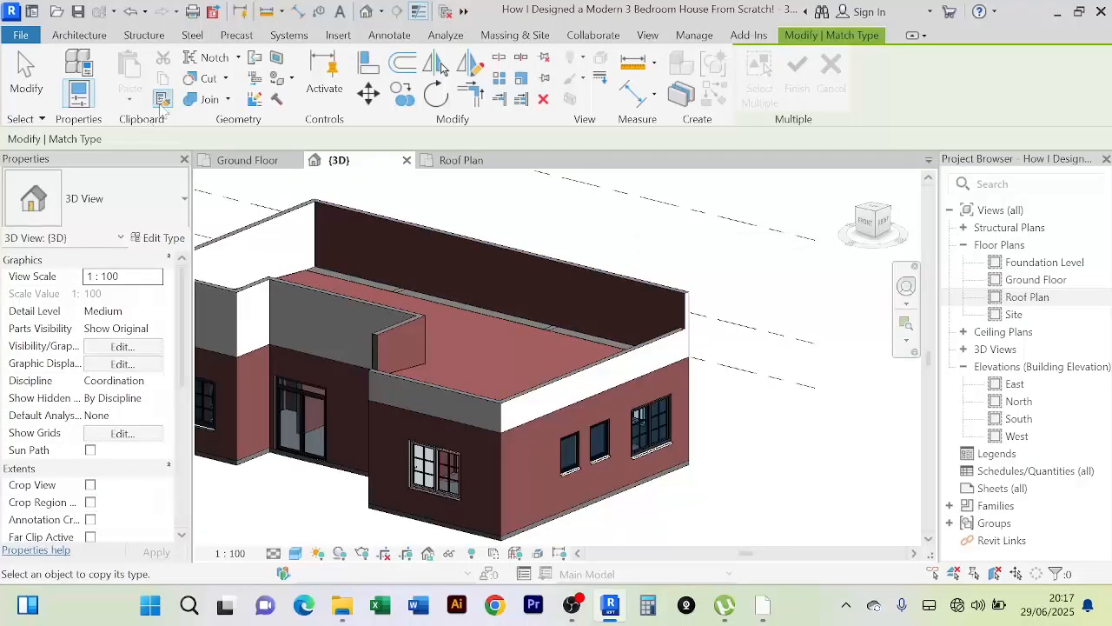
Step: Match the roof-level rear wall to the lowered right outer wall with Match Type Properties
scroll(452, 402, up, 2)
click(660, 365)
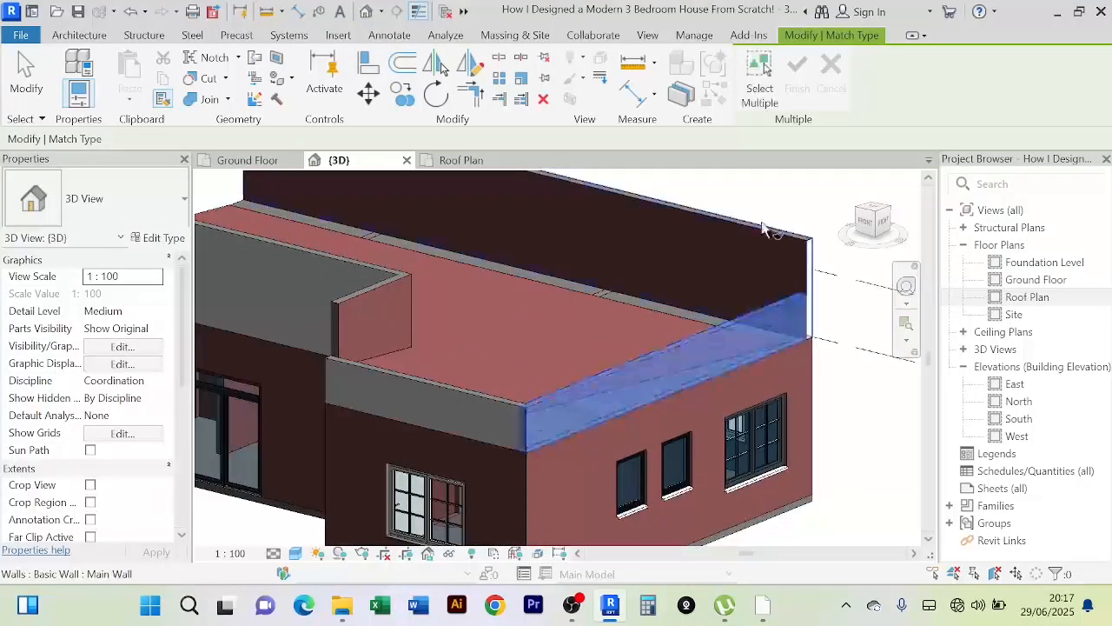
click(762, 234)
scroll(762, 234, down, 1)
middle_drag(682, 301, 587, 415)
right_click(637, 284)
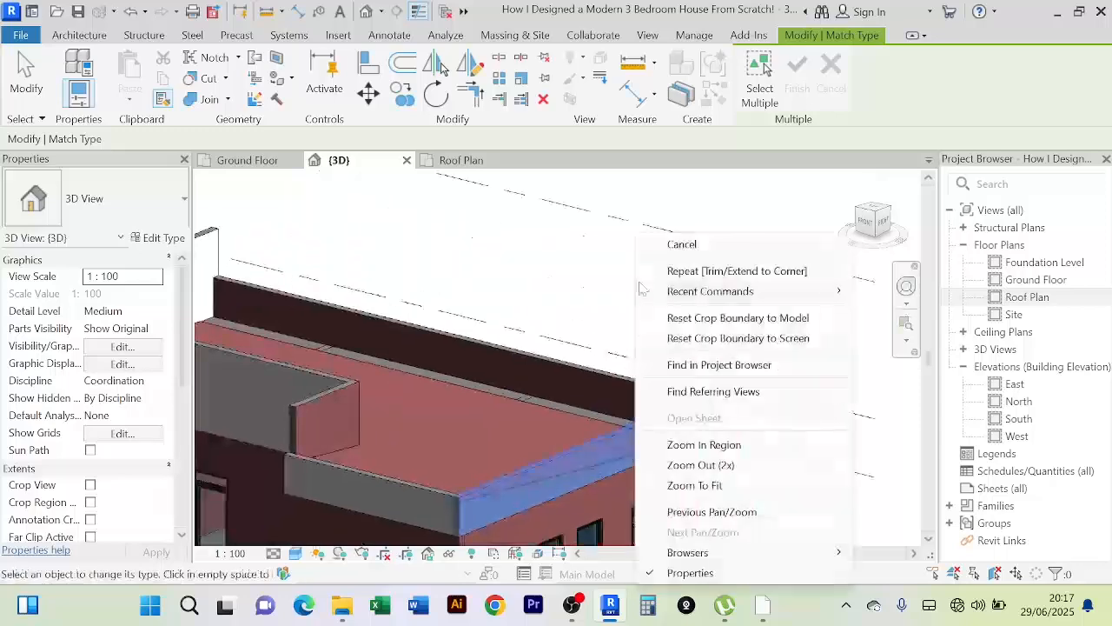
click(682, 244)
right_click(635, 236)
click(651, 244)
scroll(652, 251, down, 3)
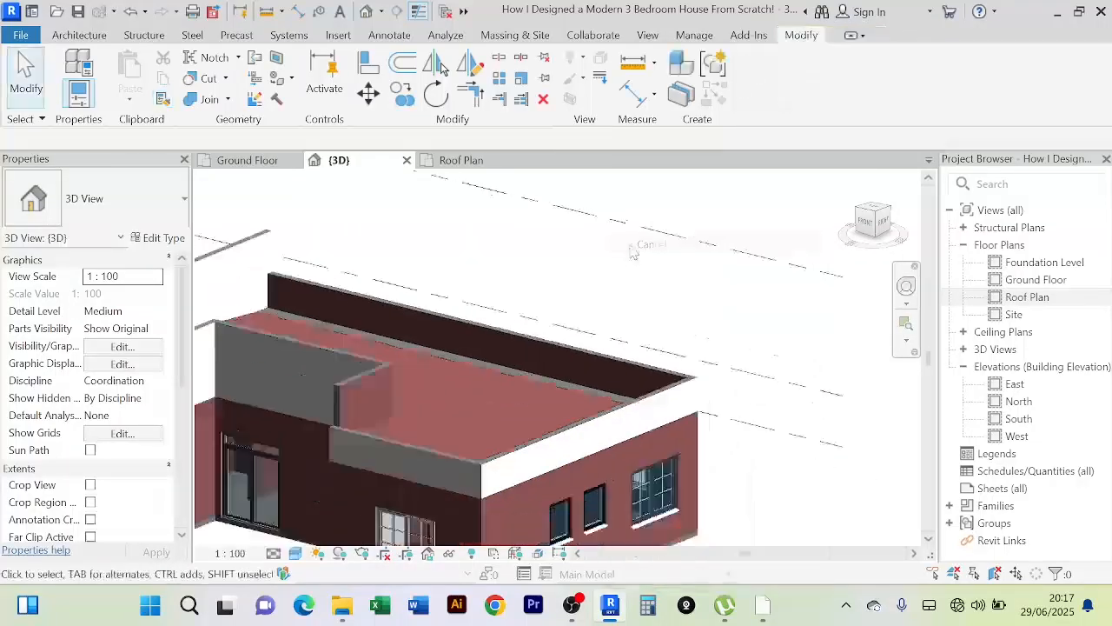
scroll(652, 254, down, 1)
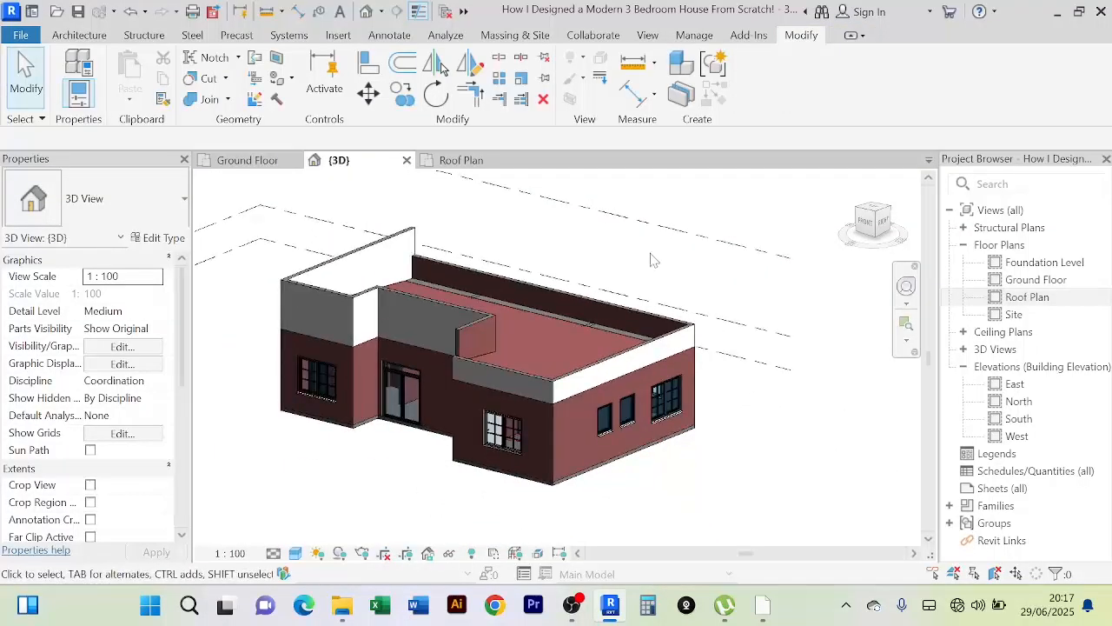
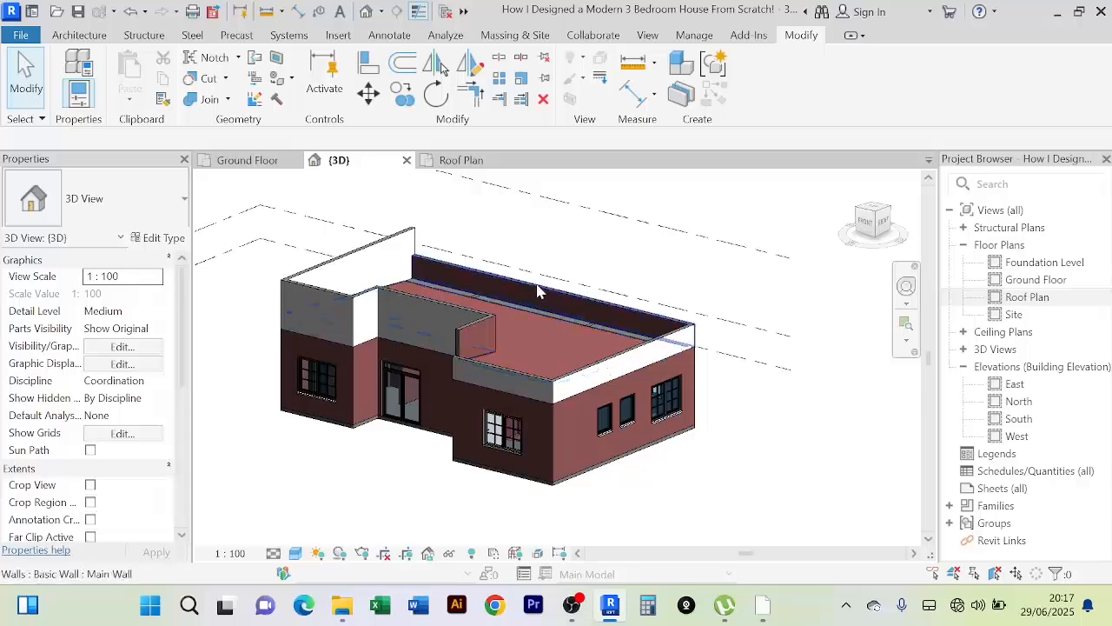
Step: Split the roof-level rear wall in the Roof Plan at the partition between kitchen and right bedroom, 5300 mm from its right end
scroll(583, 313, up, 2)
click(610, 320)
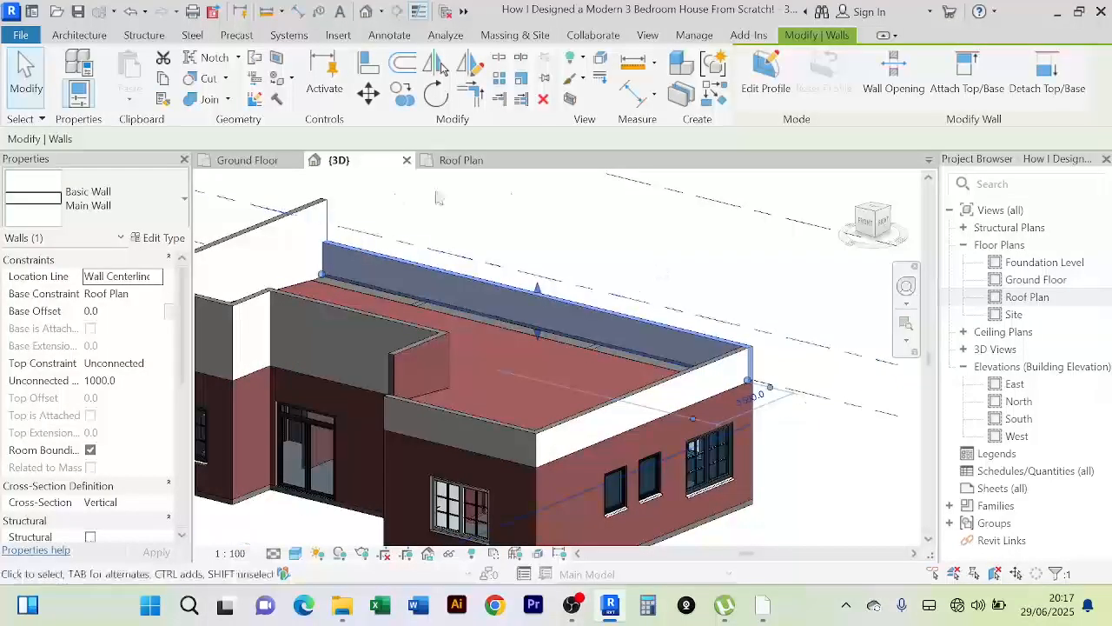
shift+middle_drag(599, 254, 586, 270)
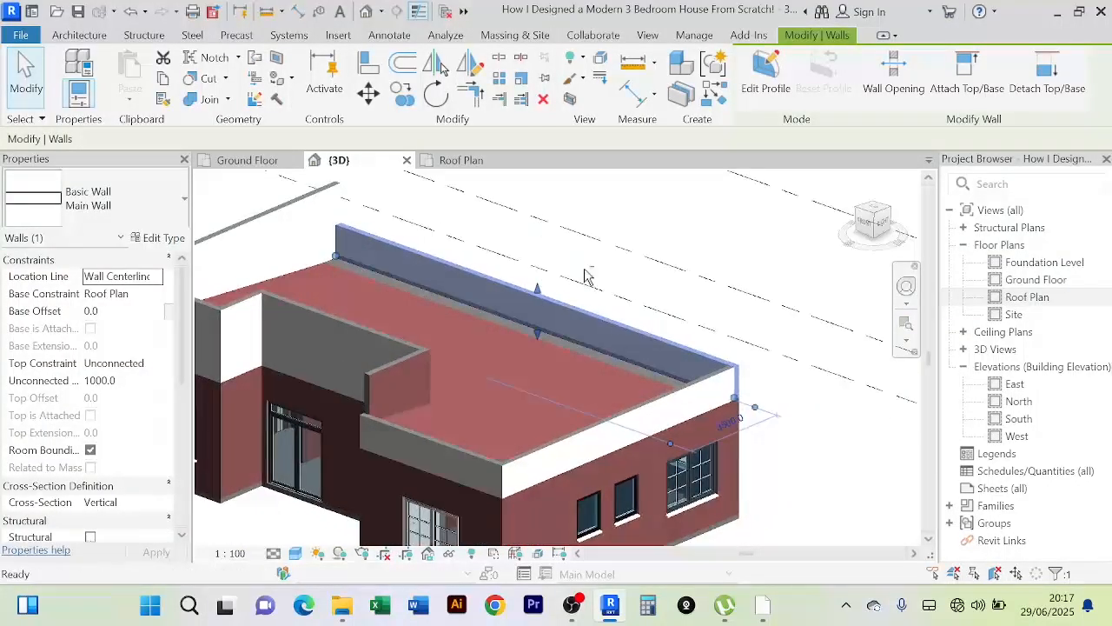
click(461, 161)
scroll(572, 332, up, 1)
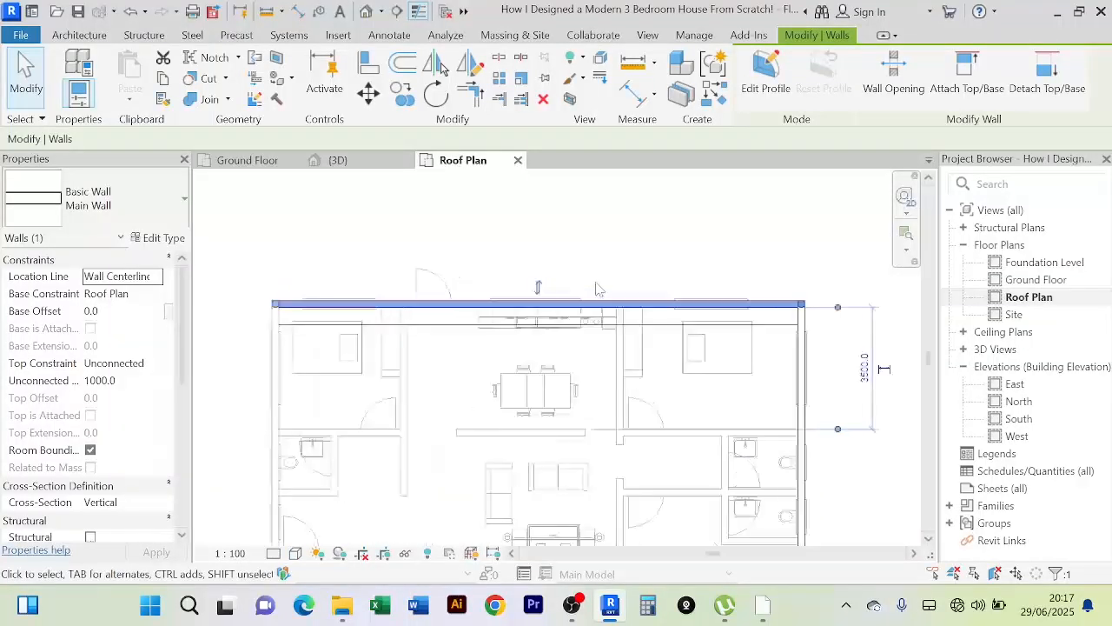
middle_drag(597, 288, 589, 250)
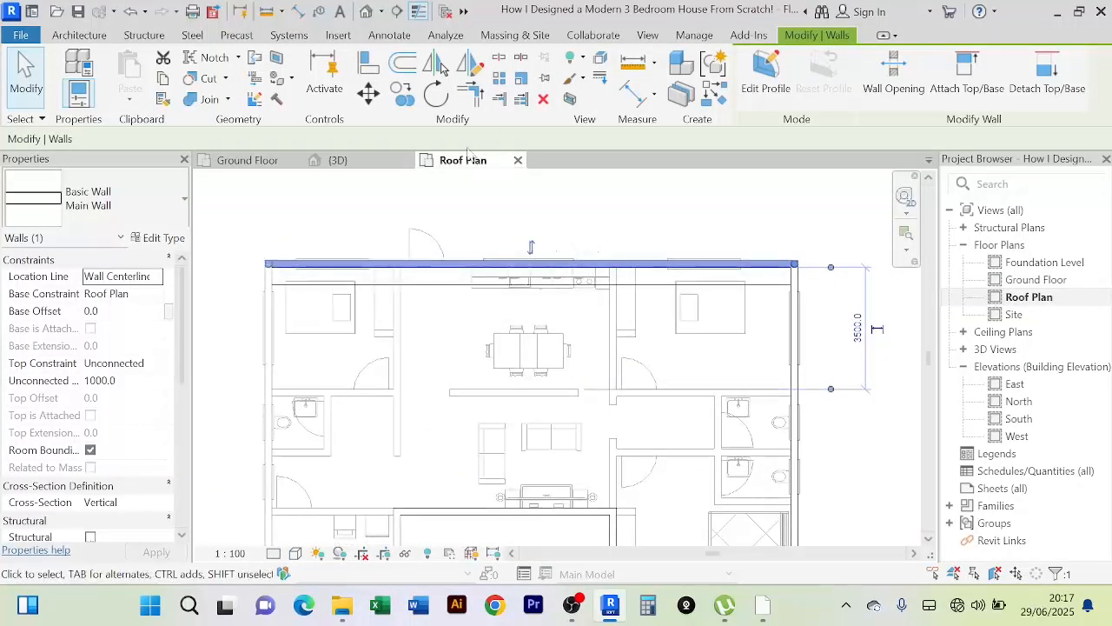
click(498, 58)
scroll(626, 239, up, 2)
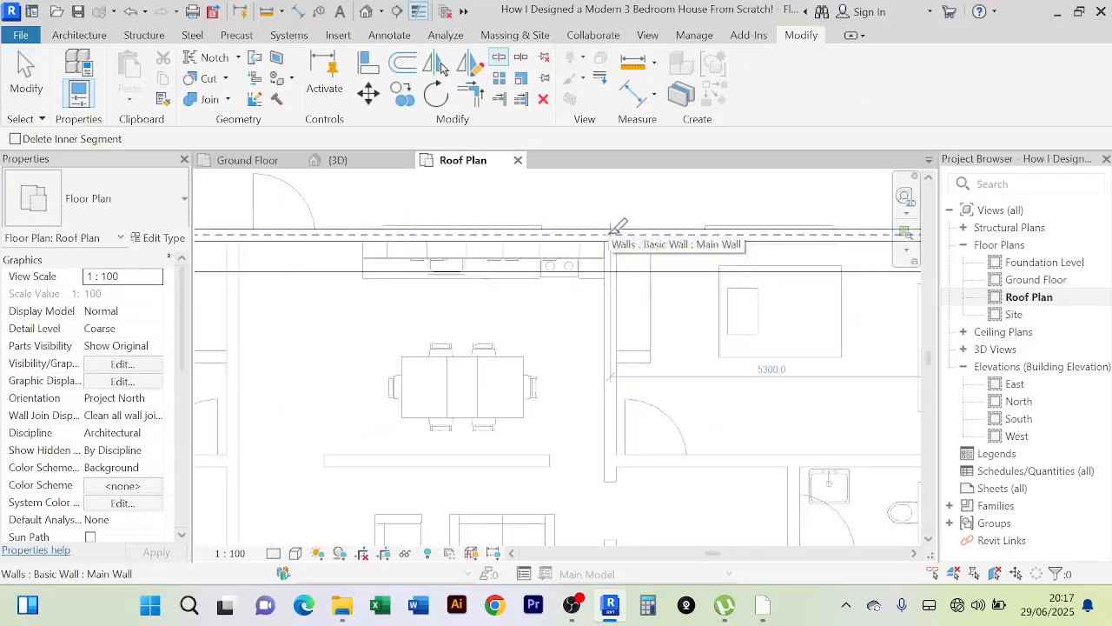
click(610, 235)
right_click(565, 206)
click(574, 217)
right_click(553, 204)
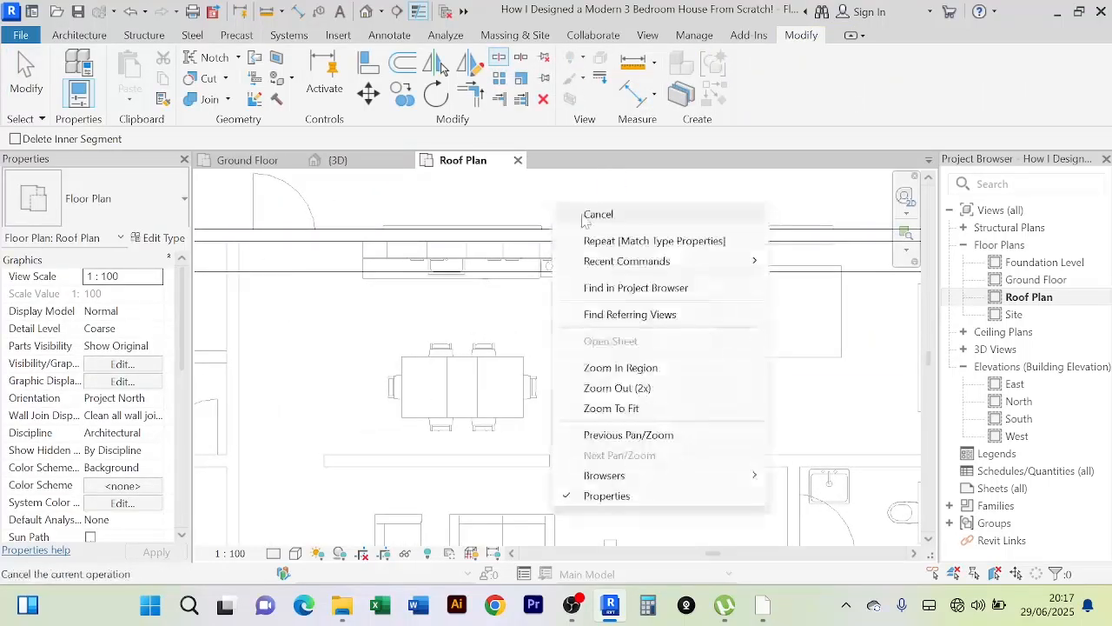
click(591, 215)
Step: Match the left segment of the split rear wall in the 3D view to the taller recessed front wall
click(334, 160)
scroll(625, 360, up, 3)
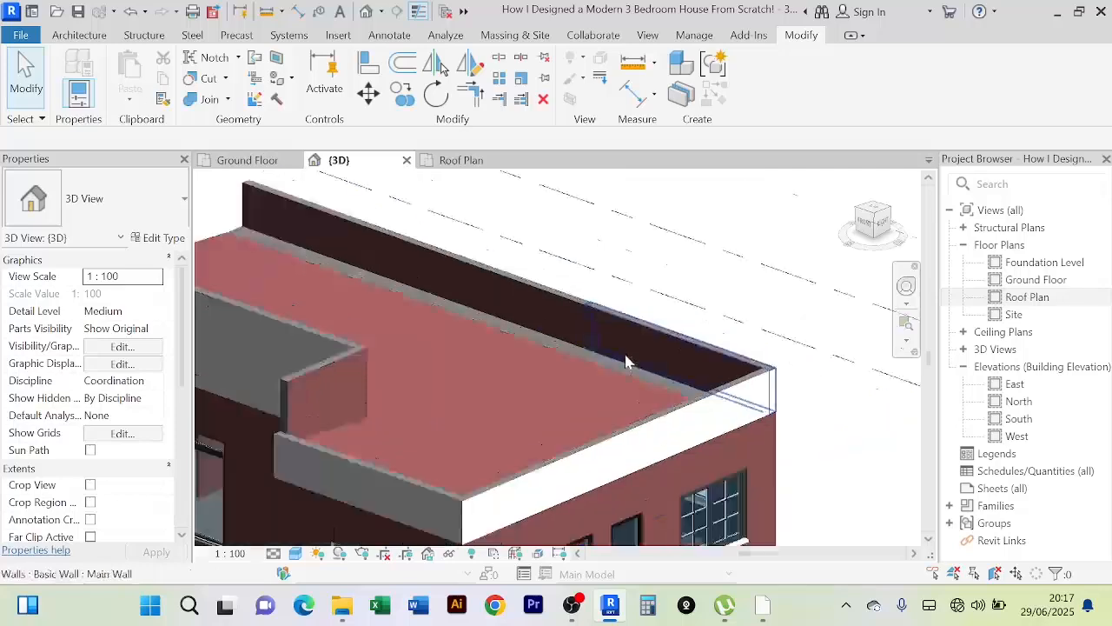
scroll(626, 361, down, 3)
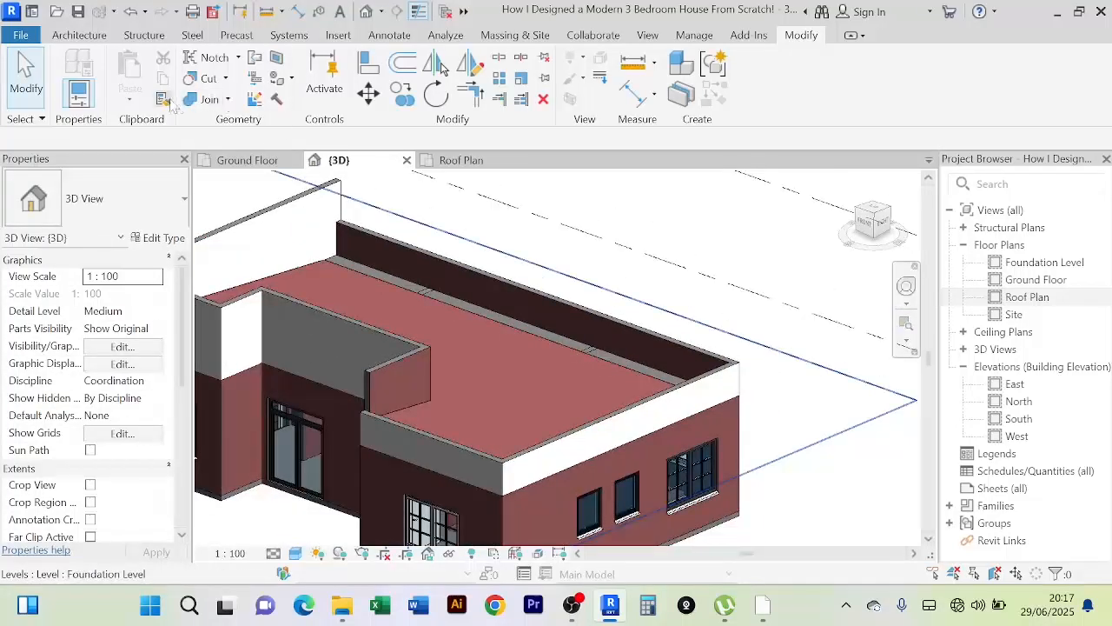
click(166, 100)
click(388, 339)
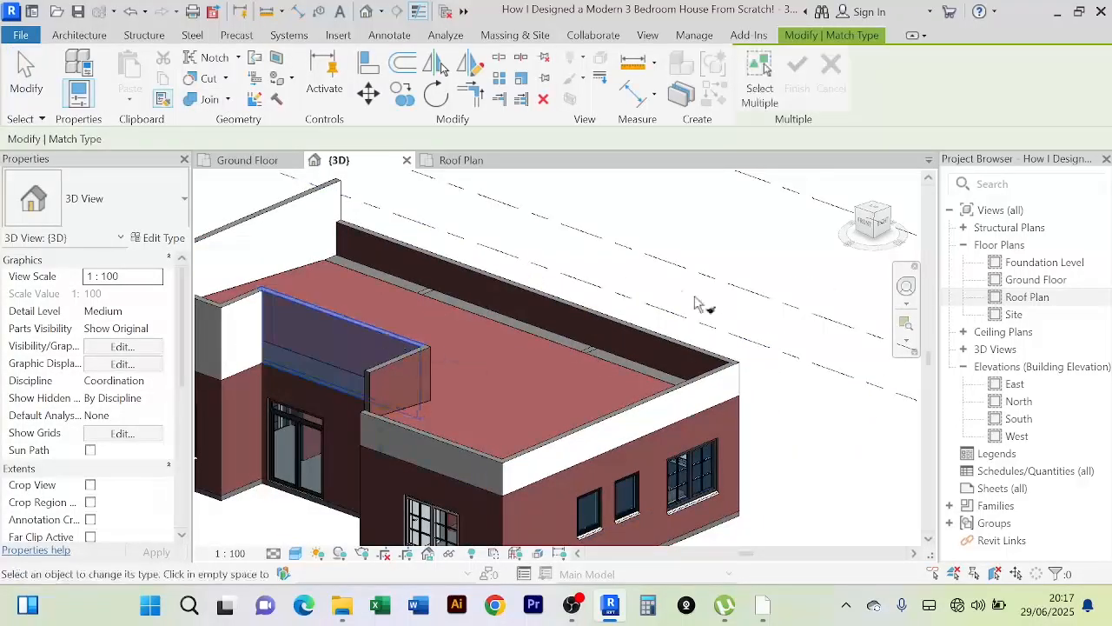
click(520, 299)
right_click(635, 209)
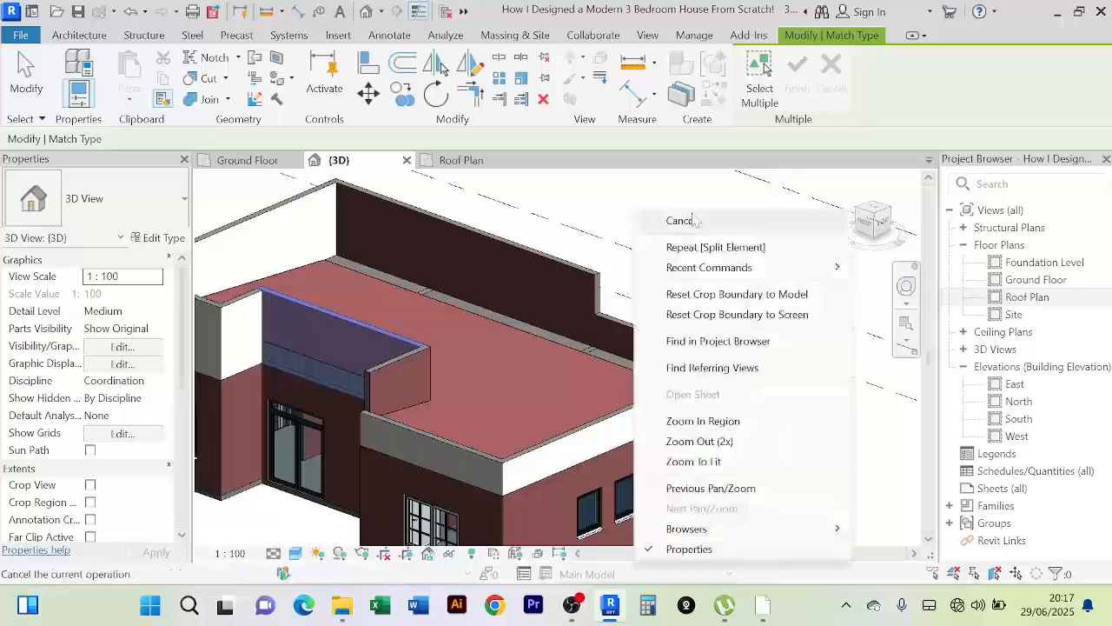
right_click(669, 195)
click(685, 205)
scroll(678, 211, down, 3)
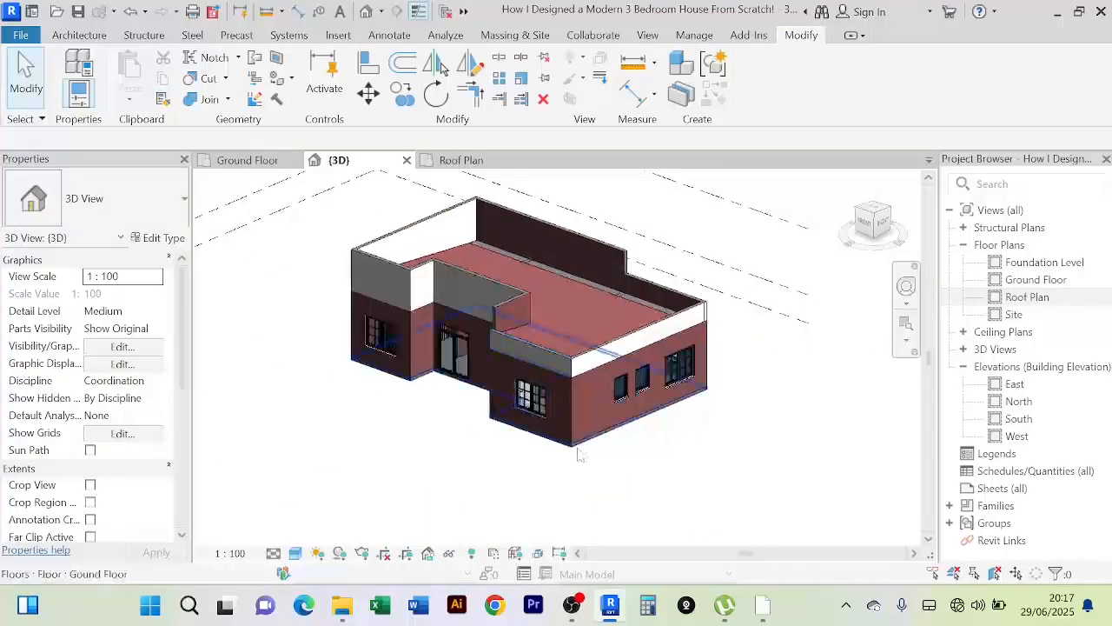
Step: Check the unconnected heights of the recessed front wall and the right wing's front wall from the front in 3D
shift+middle_drag(581, 454, 692, 400)
scroll(687, 304, up, 5)
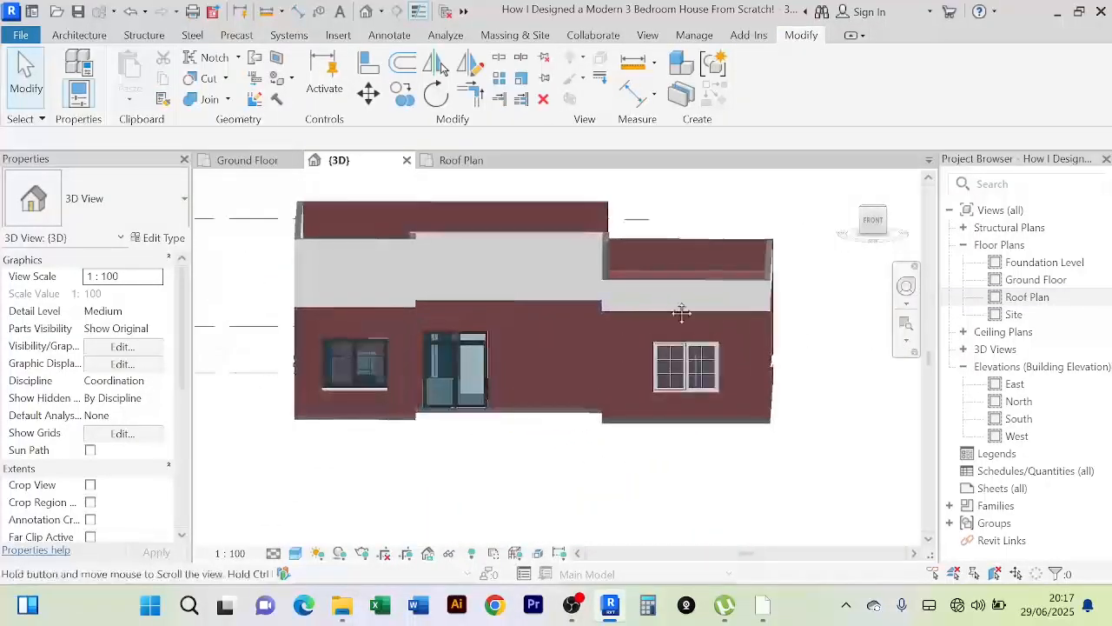
middle_drag(704, 267, 838, 297)
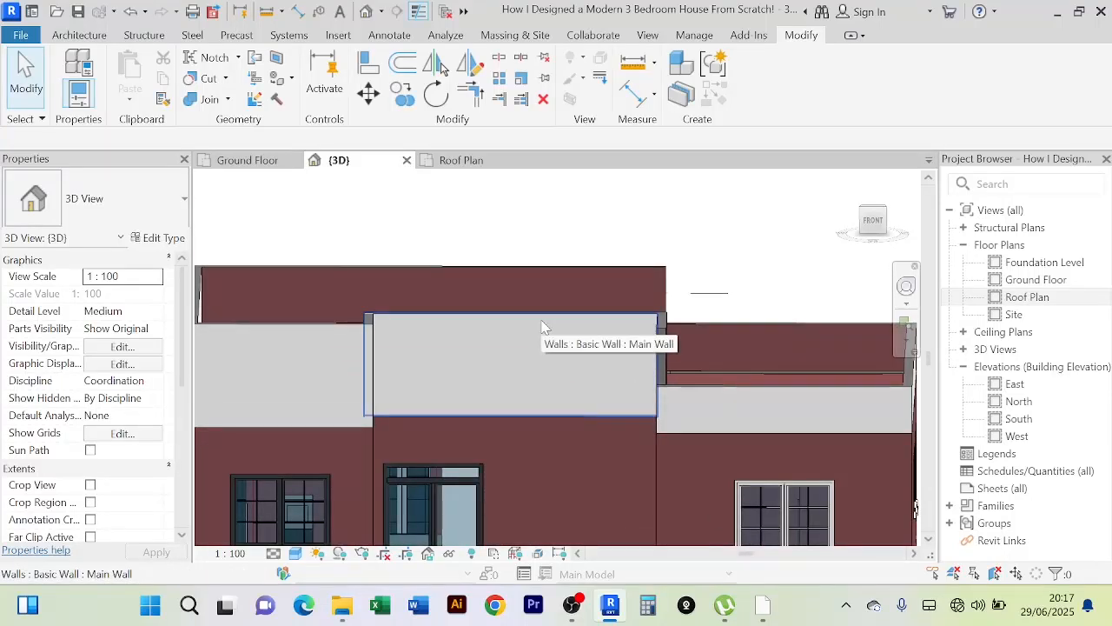
click(541, 325)
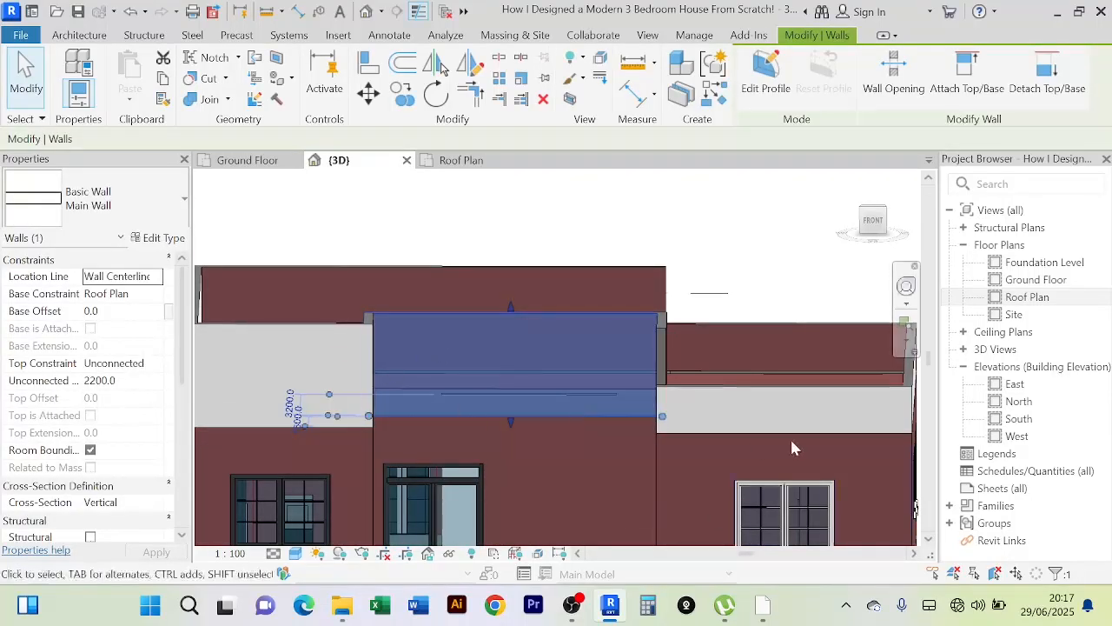
click(798, 395)
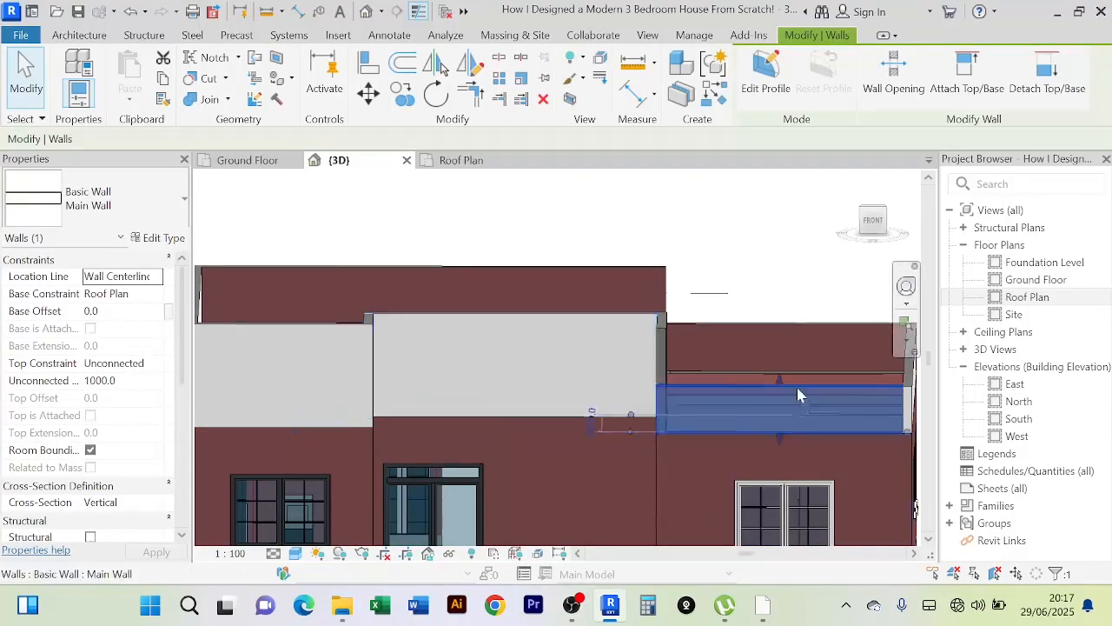
Step: Check the recessed front parapet wall's unconnected height
click(547, 323)
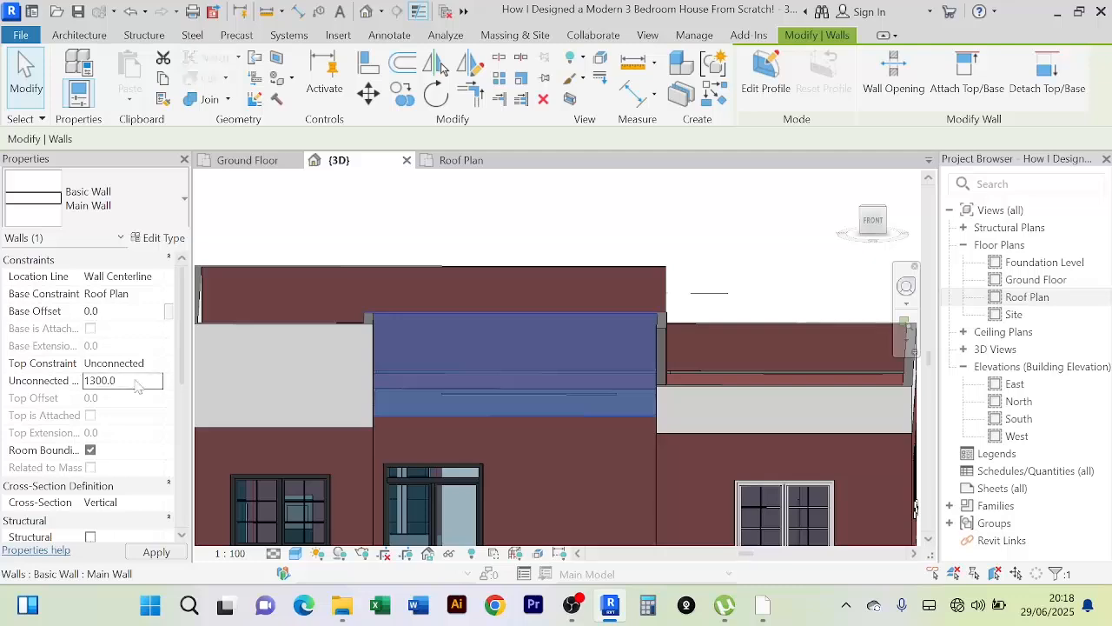
click(663, 226)
scroll(646, 228, down, 3)
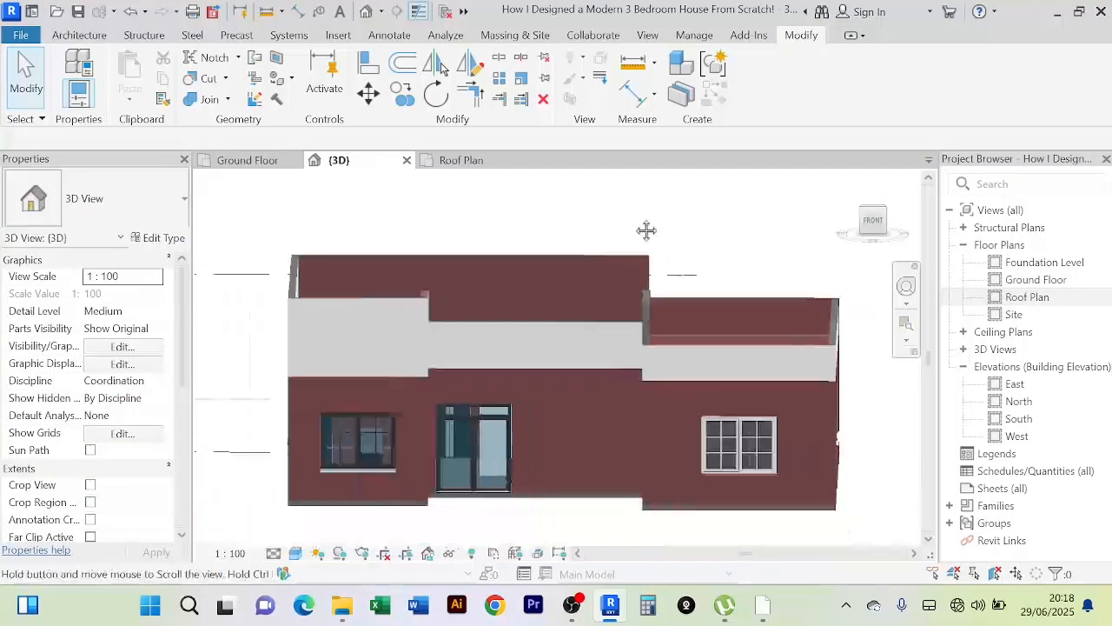
Step: Match the left wing's outer, front and return parapet walls to the recessed front parapet wall with Match Type Properties
shift+middle_drag(508, 184, 460, 239)
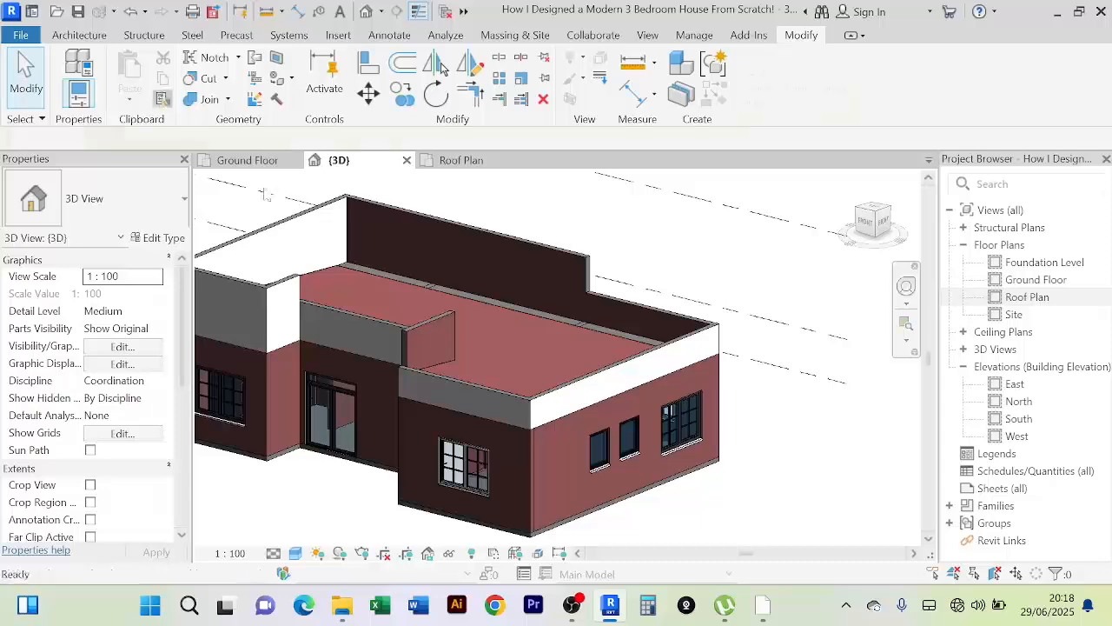
click(162, 98)
scroll(352, 300, up, 3)
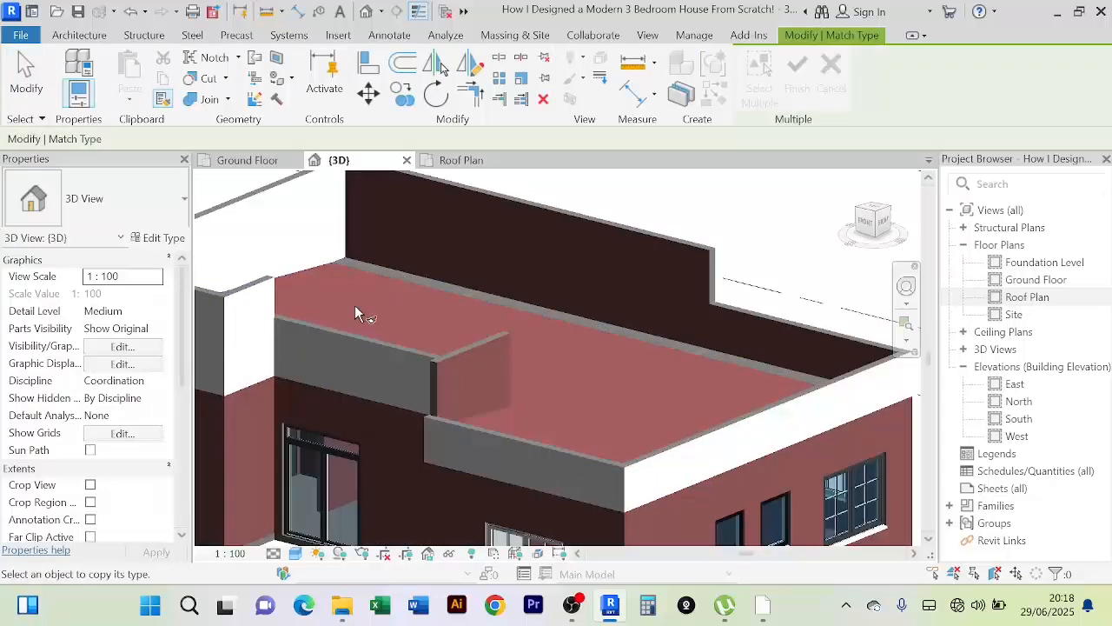
click(489, 354)
shift+middle_drag(576, 249, 534, 256)
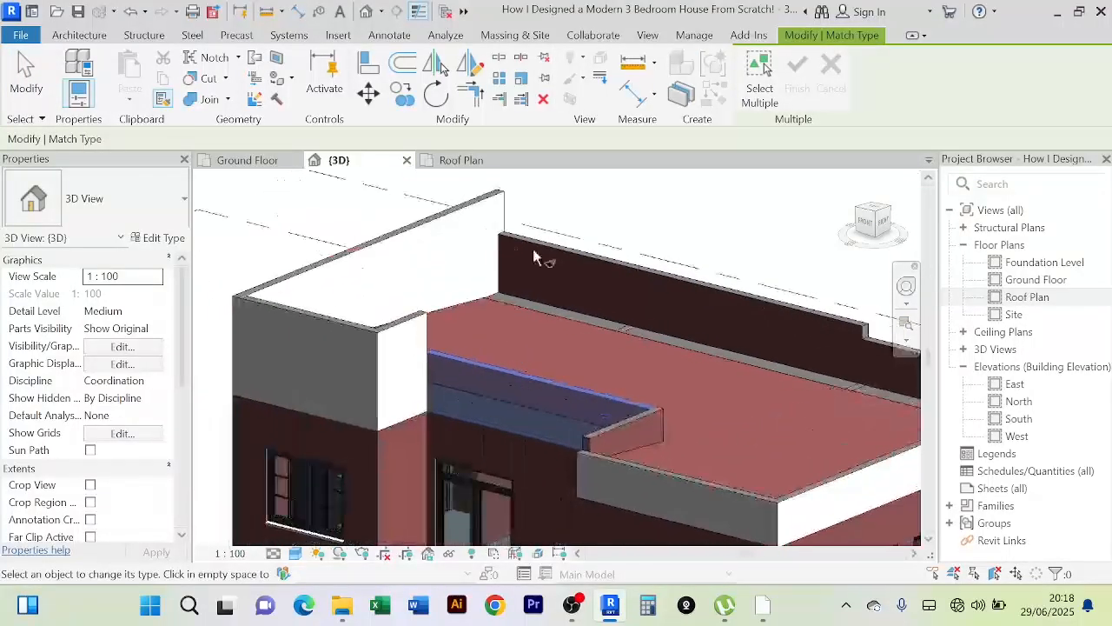
click(435, 228)
click(352, 332)
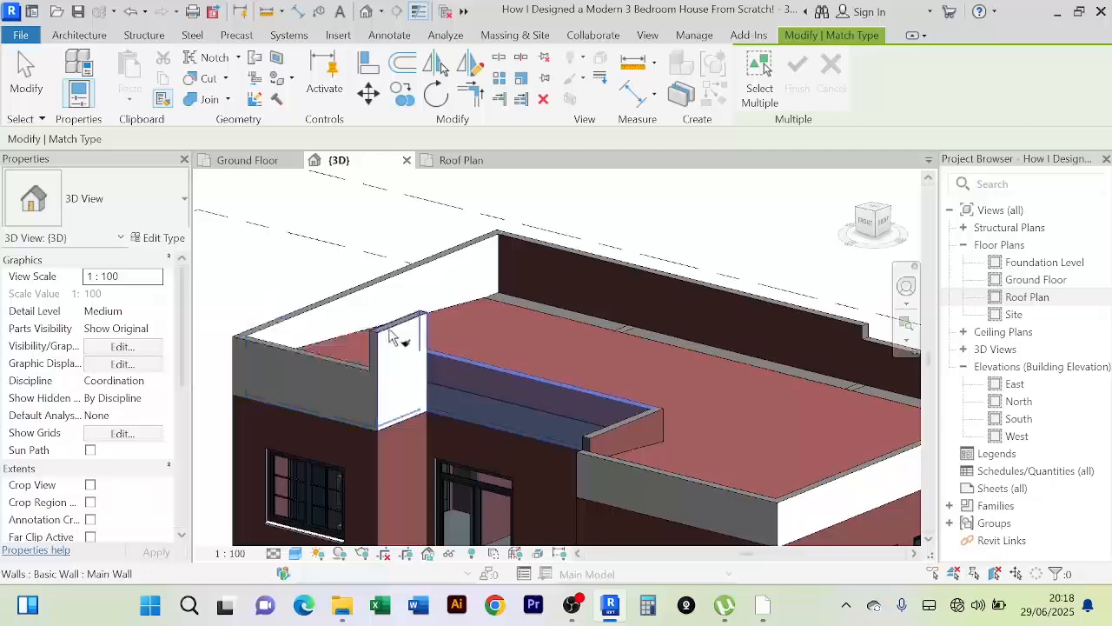
scroll(400, 321, down, 4)
right_click(573, 230)
click(577, 232)
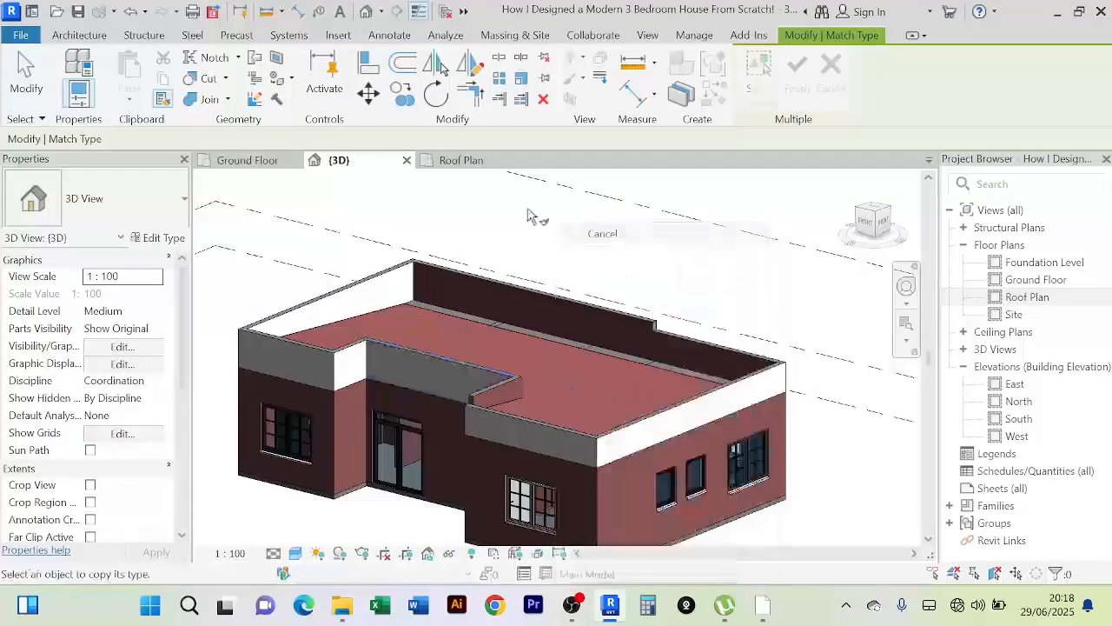
right_click(529, 209)
click(556, 219)
scroll(568, 257, down, 2)
shift+middle_drag(574, 261, 673, 261)
shift+middle_drag(677, 328, 600, 312)
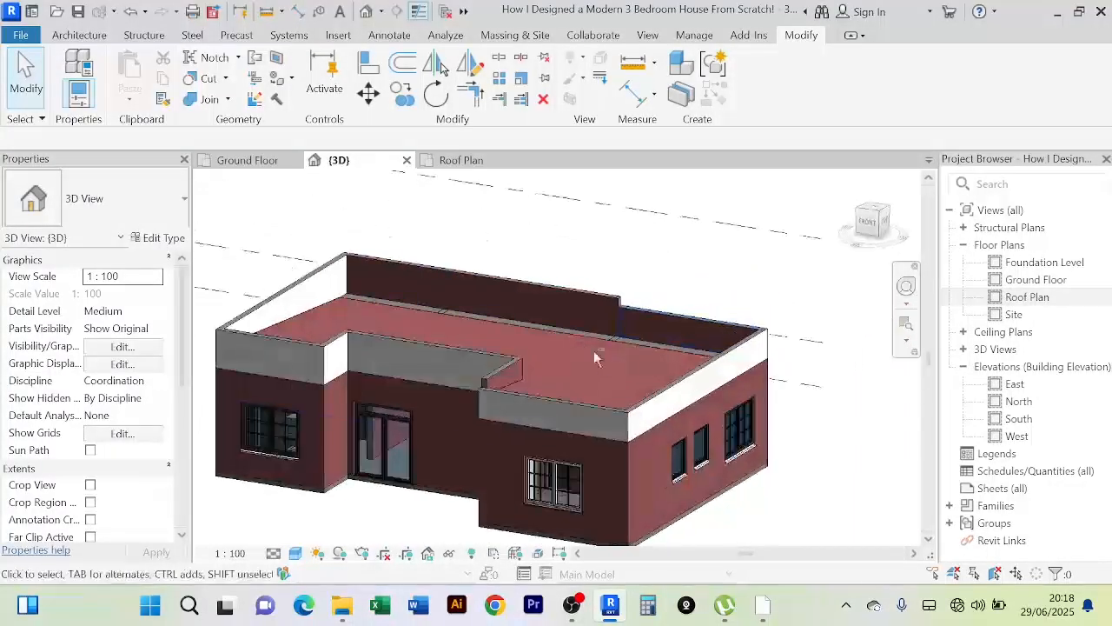
click(162, 98)
scroll(417, 391, up, 2)
click(625, 407)
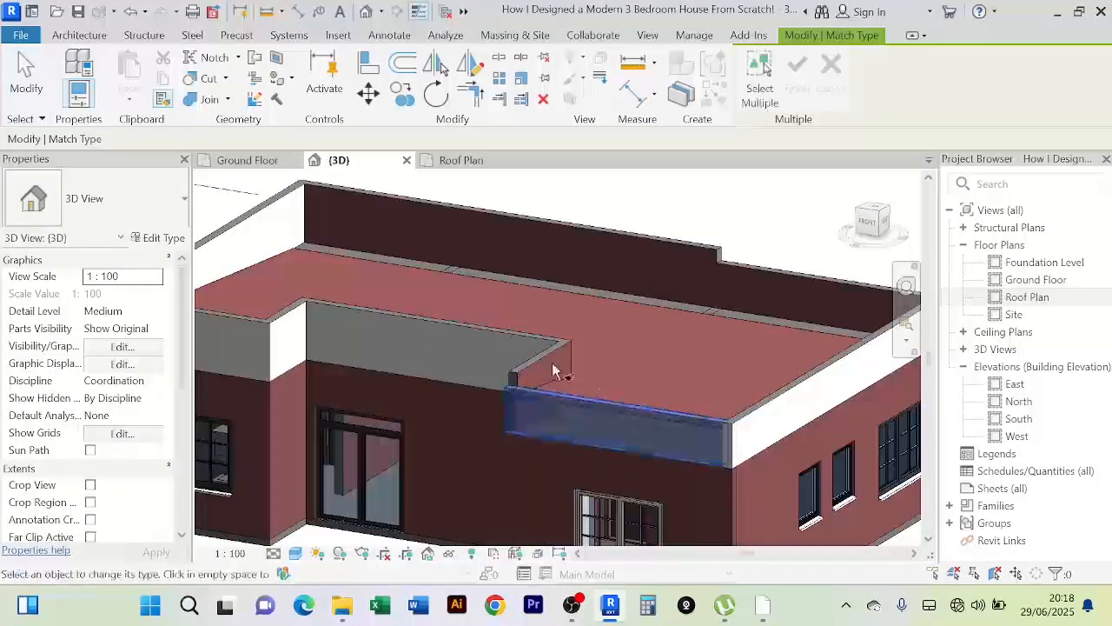
scroll(553, 370, down, 4)
shift+middle_drag(583, 367, 643, 356)
right_click(587, 193)
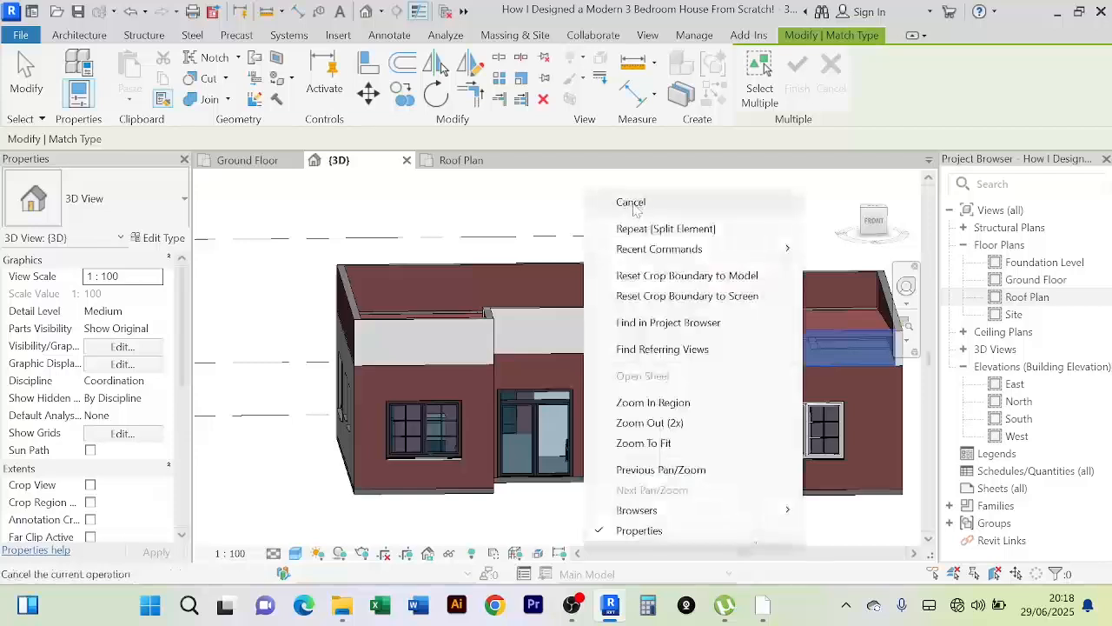
click(635, 204)
shift+middle_drag(651, 504, 646, 457)
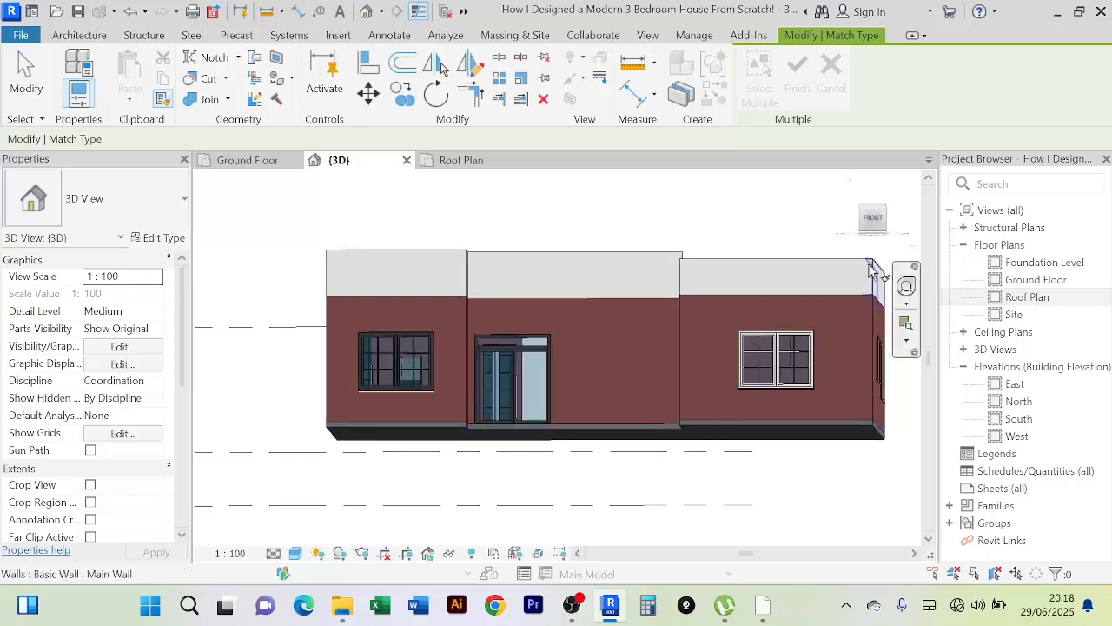
Step: Compare the parapet heights of the left wing, recessed wall and right wing in the straight front 3D view
click(874, 219)
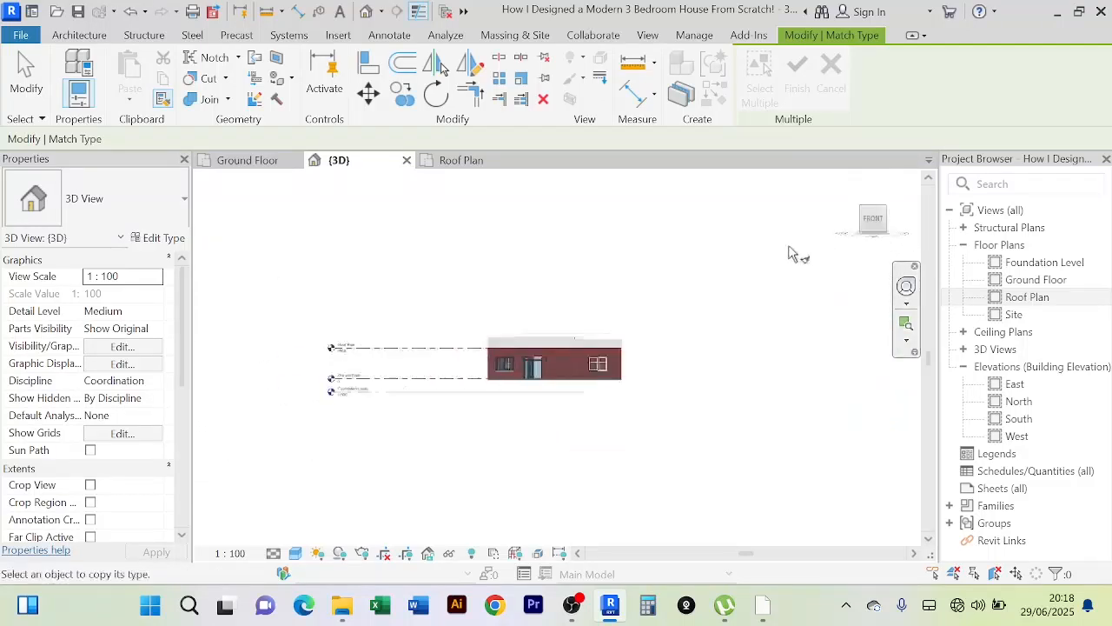
right_click(683, 237)
click(712, 247)
right_click(696, 210)
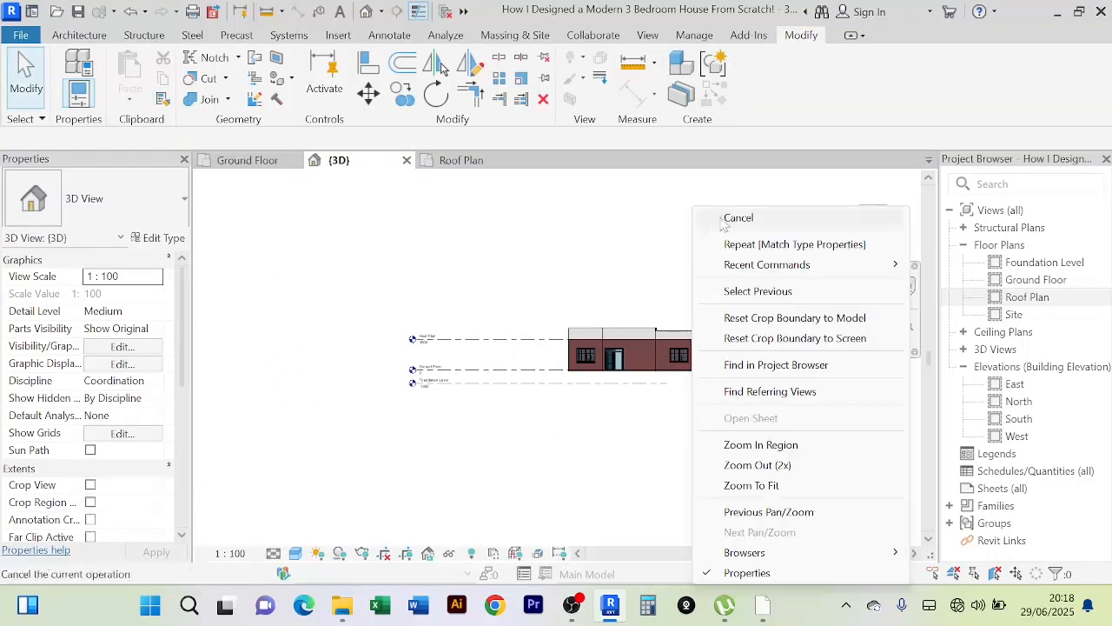
click(722, 224)
scroll(666, 347, up, 5)
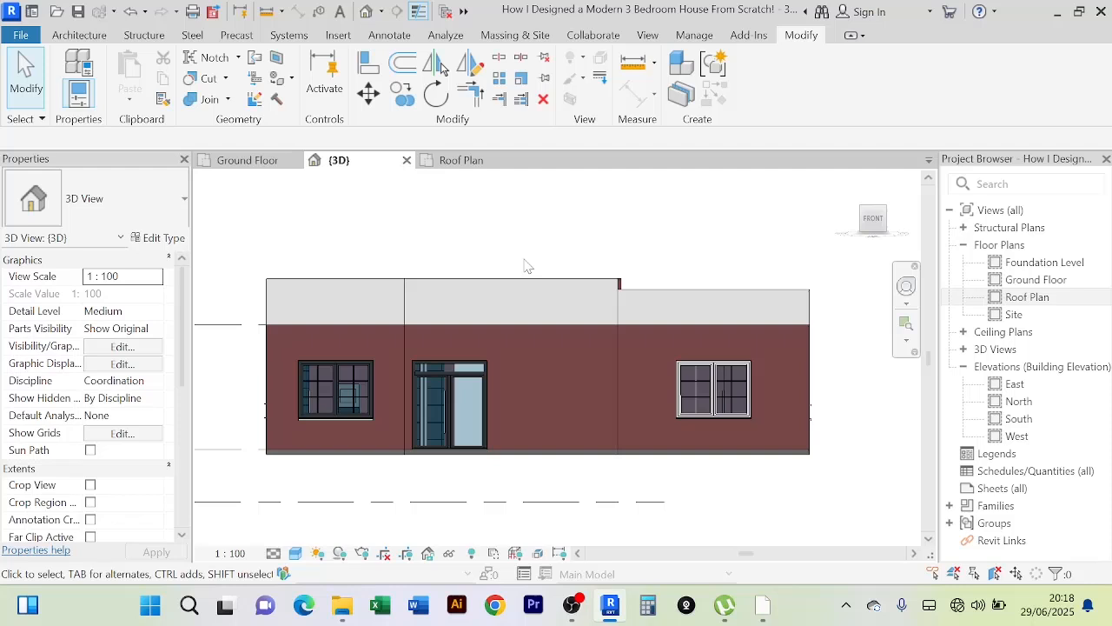
click(275, 162)
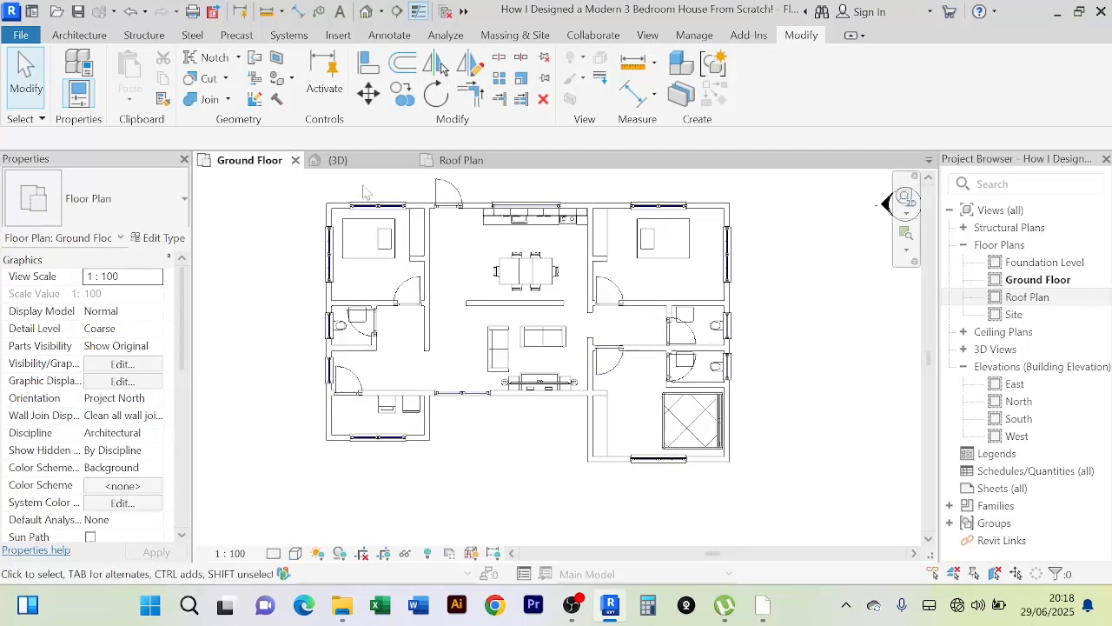
click(349, 162)
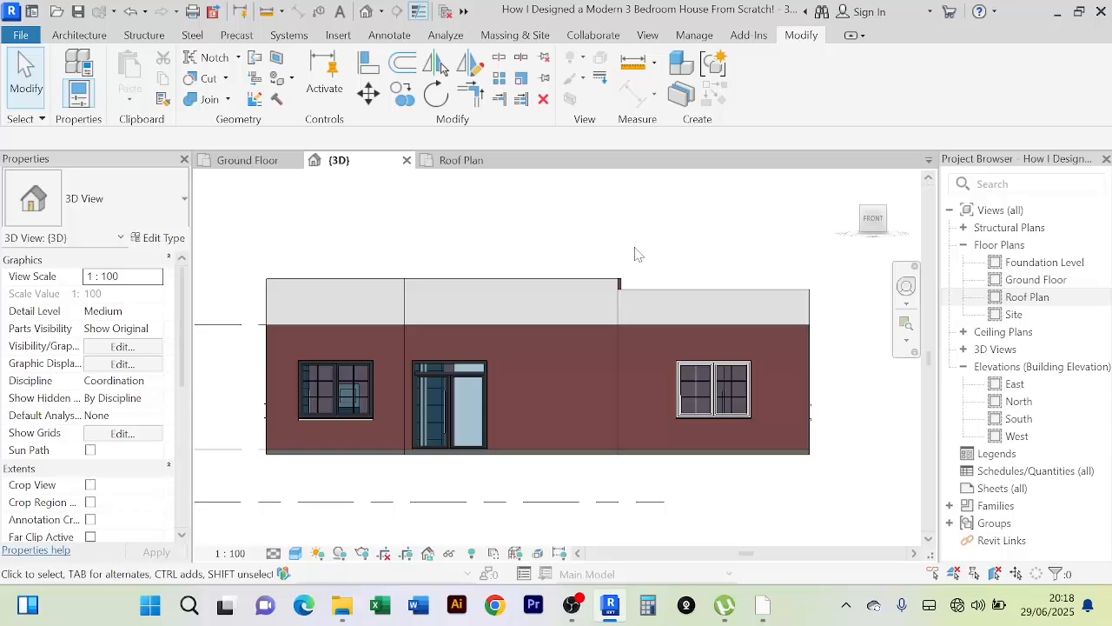
Step: Examine the stepped roof parapet around the house in 3D, from the front and right side to the rear
shift+middle_drag(634, 254, 673, 271)
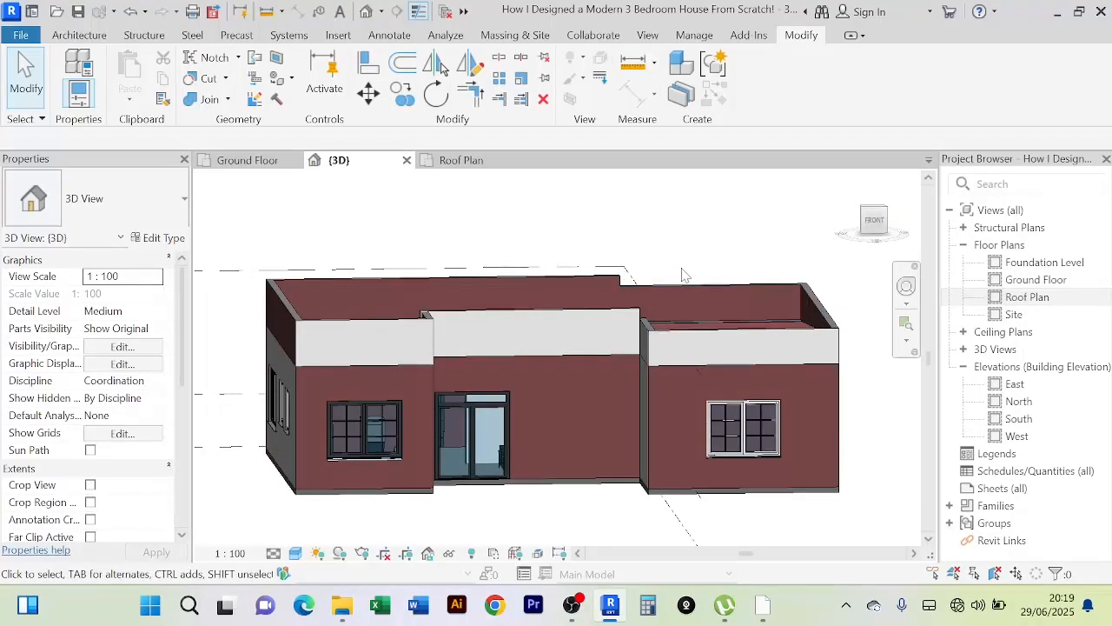
middle_drag(682, 274, 633, 457)
scroll(549, 328, down, 1)
scroll(633, 456, up, 2)
scroll(633, 456, down, 2)
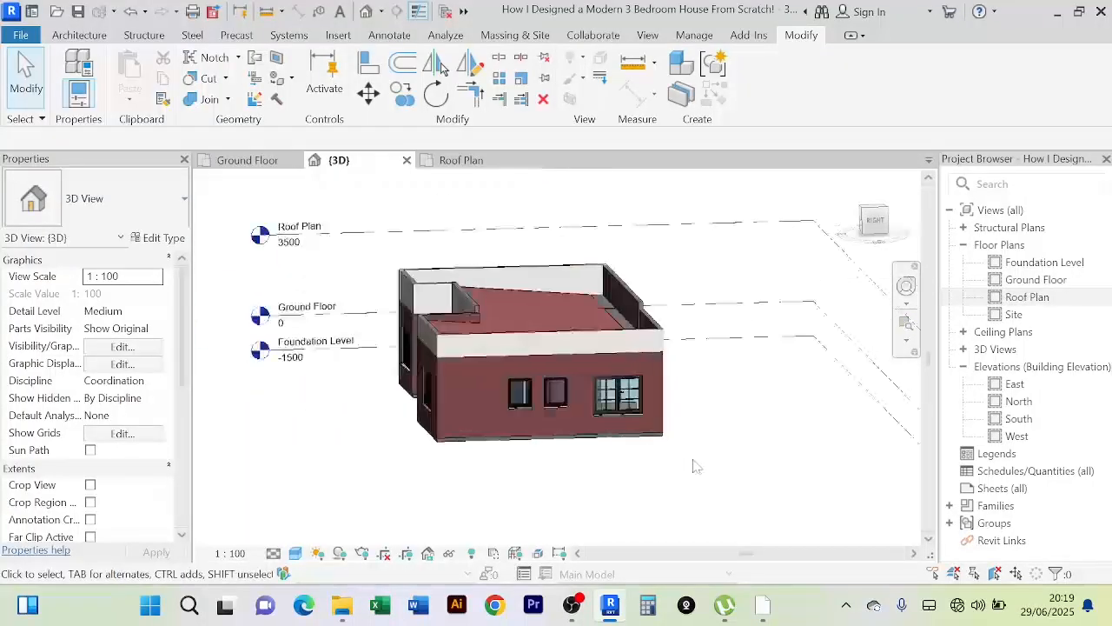
shift+middle_drag(697, 467, 391, 311)
scroll(423, 445, up, 3)
scroll(396, 347, up, 4)
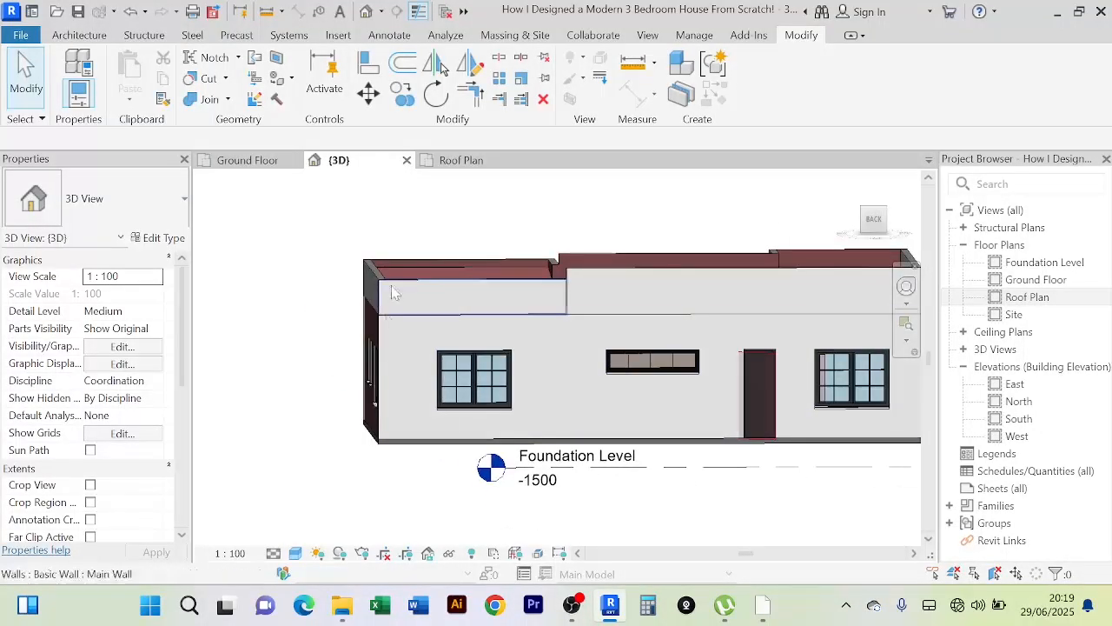
Step: Measure the rear wall in the Ground Floor plan from the right bedroom's outer corner to the near edge of its window
click(247, 161)
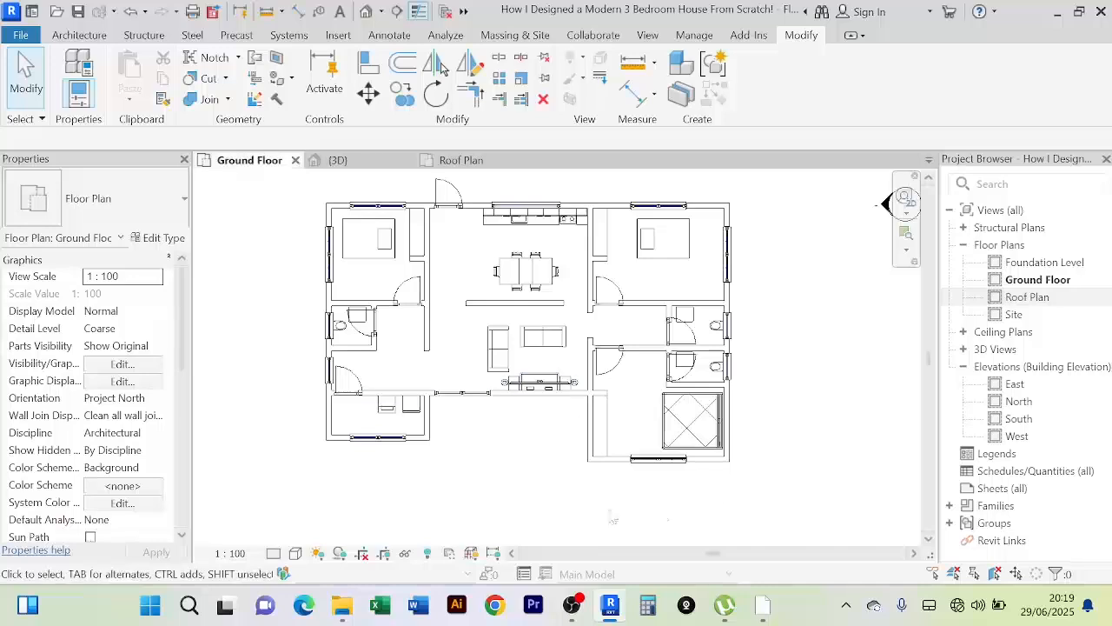
middle_drag(792, 391, 785, 423)
middle_drag(728, 226, 696, 271)
scroll(714, 293, up, 1)
scroll(759, 264, up, 2)
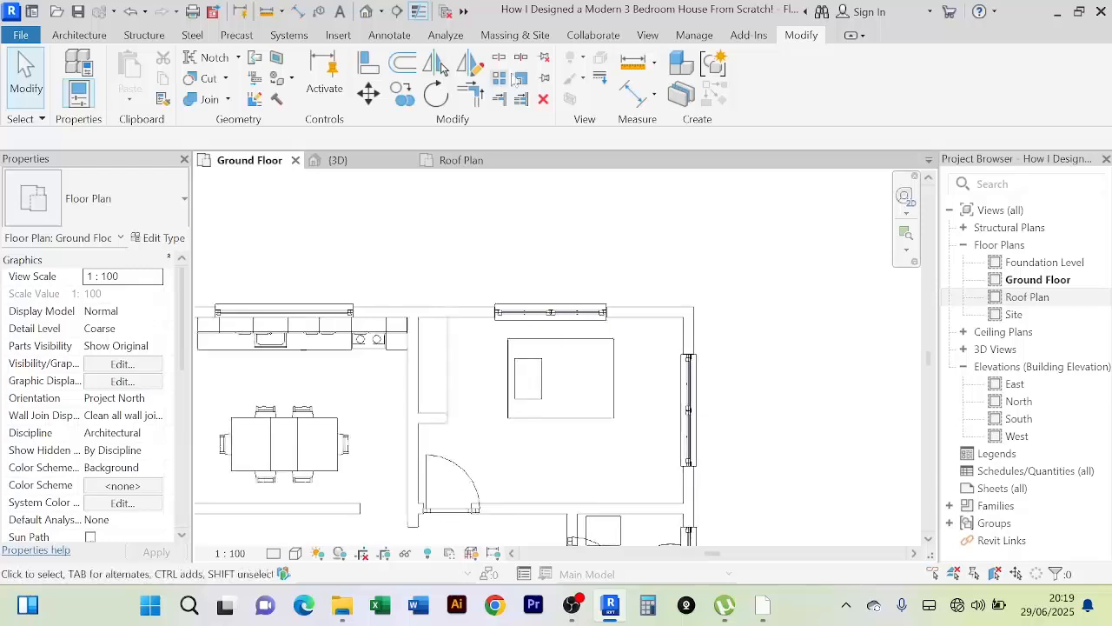
click(632, 63)
scroll(657, 292, up, 3)
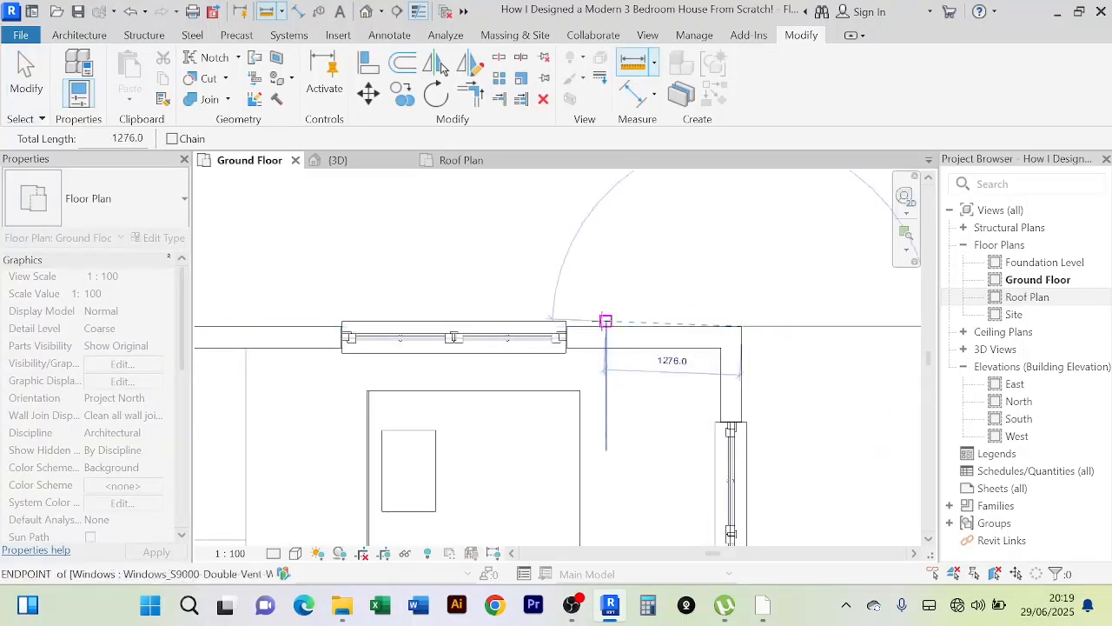
click(566, 326)
right_click(644, 228)
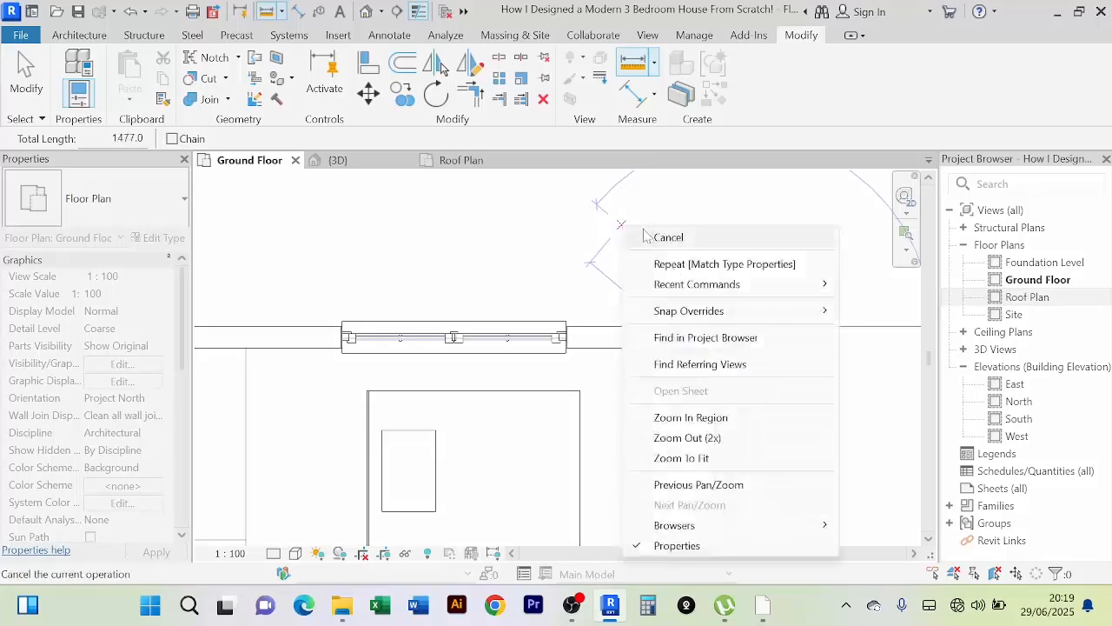
click(656, 233)
right_click(654, 228)
click(656, 233)
Step: Draw a 1200 mm Main Wall parallel to and just behind the rear wall, its right end aligned with the right outer wall's centreline
scroll(643, 261, down, 5)
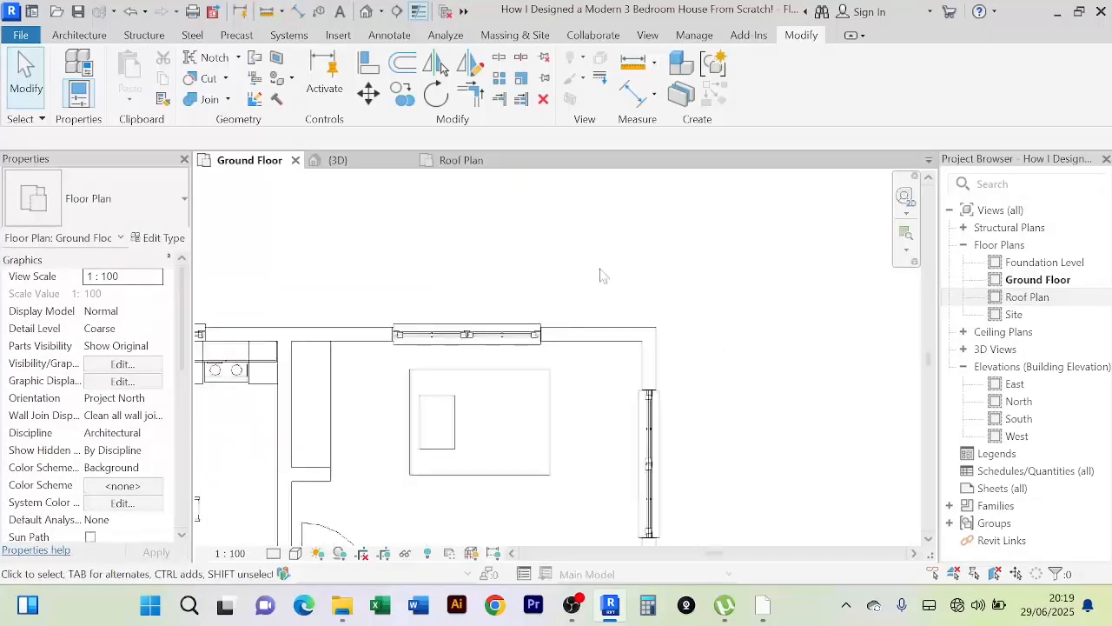
scroll(742, 301, down, 3)
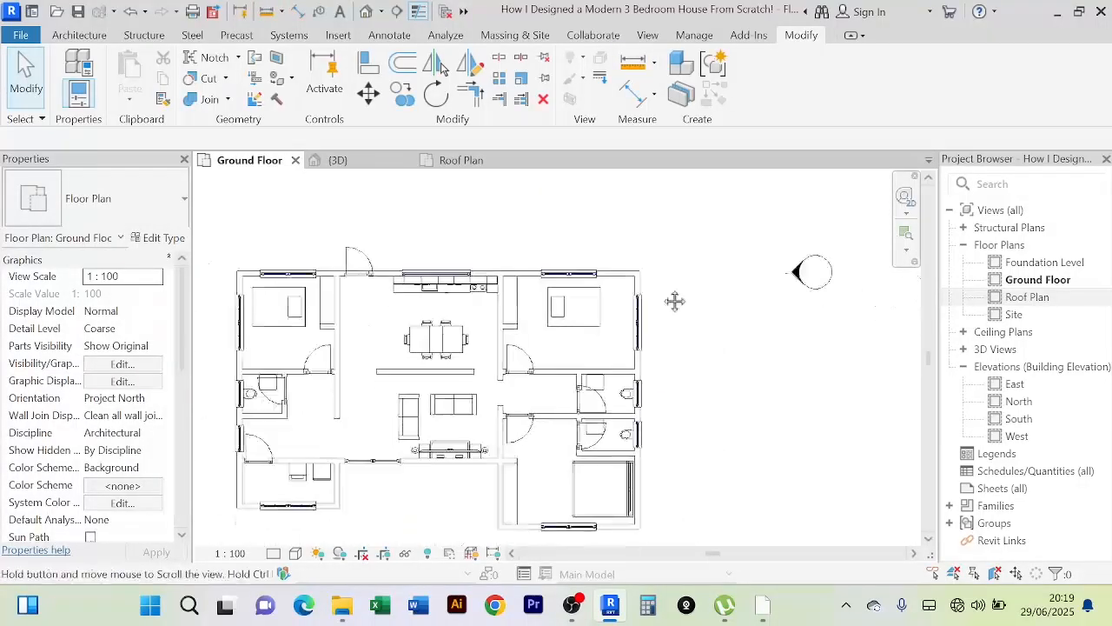
scroll(519, 315, up, 5)
click(489, 298)
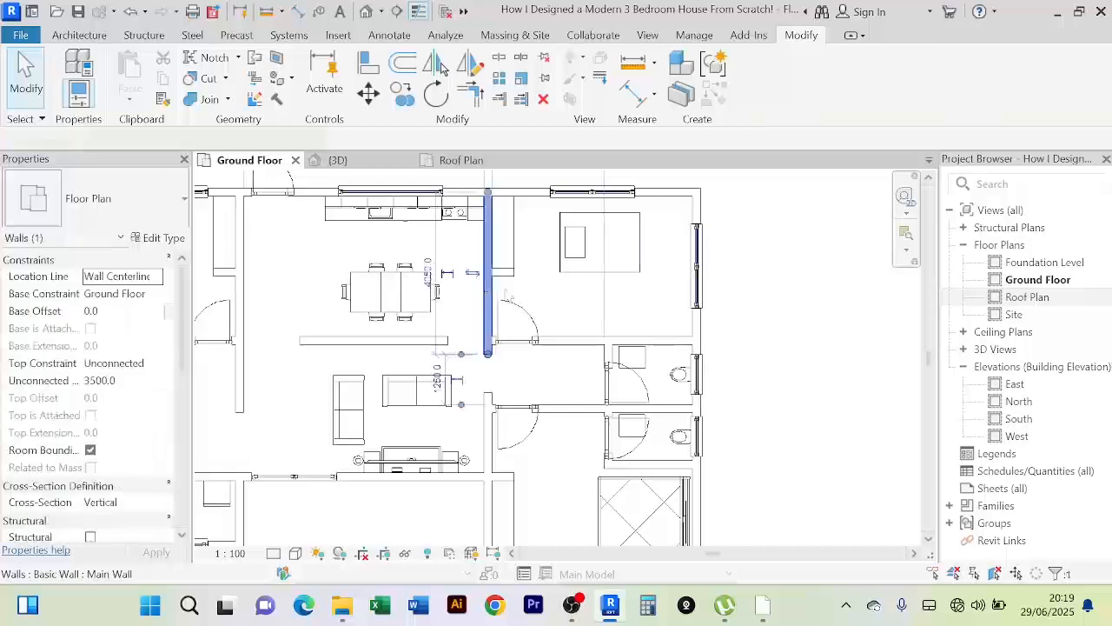
click(717, 94)
middle_drag(743, 215, 713, 452)
scroll(682, 426, up, 2)
click(656, 399)
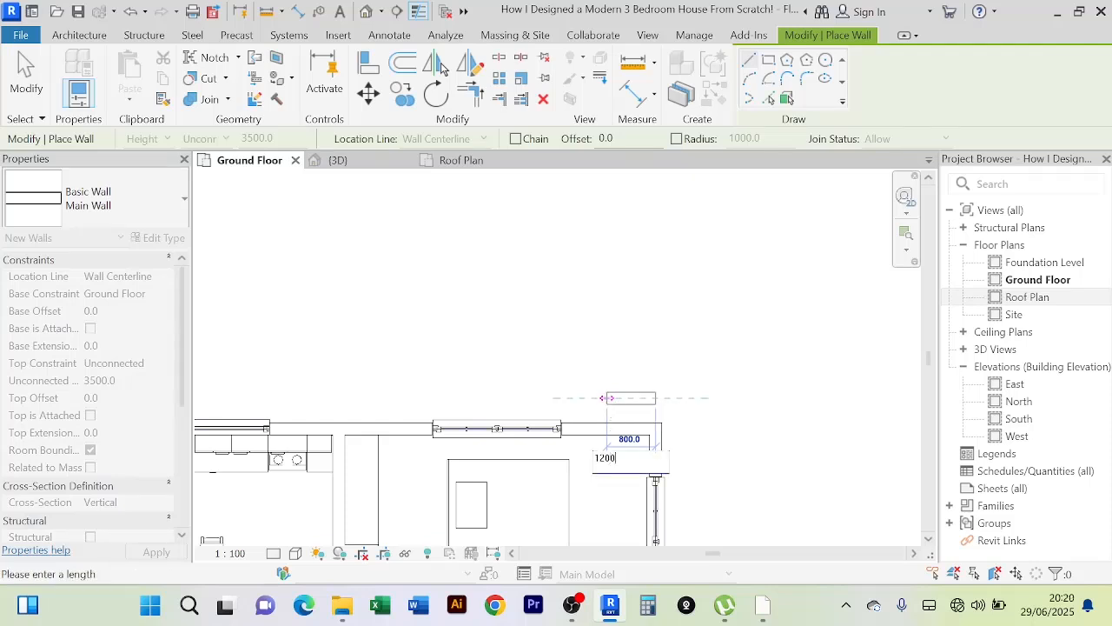
click(607, 405)
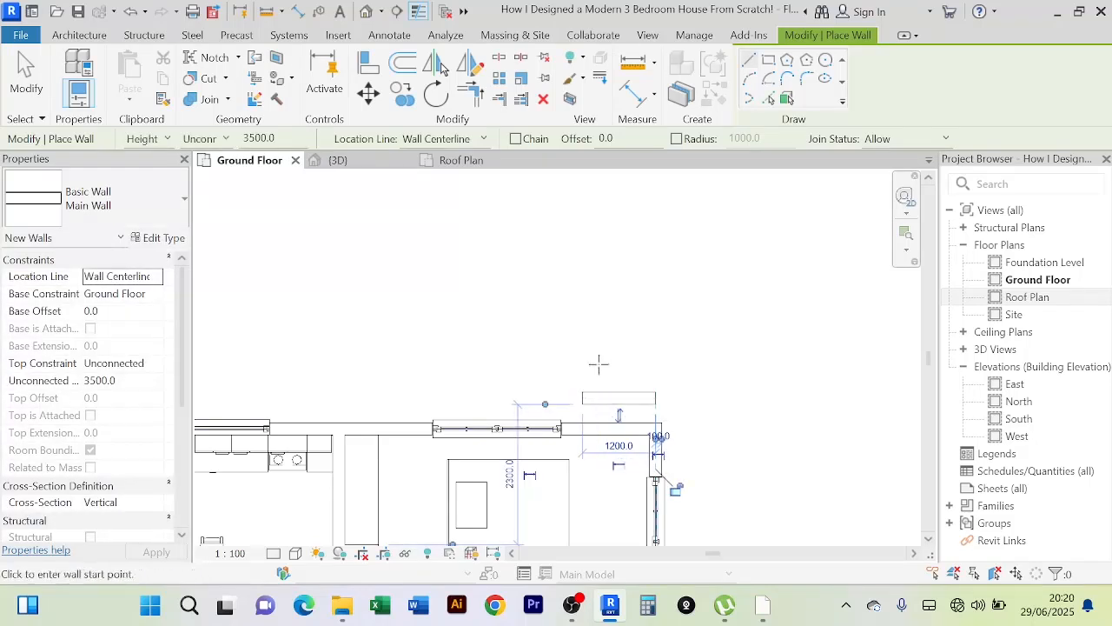
Step: Draw a second parallel 1200 mm Main Wall, 800 mm behind the first and aligned with its ends
click(656, 349)
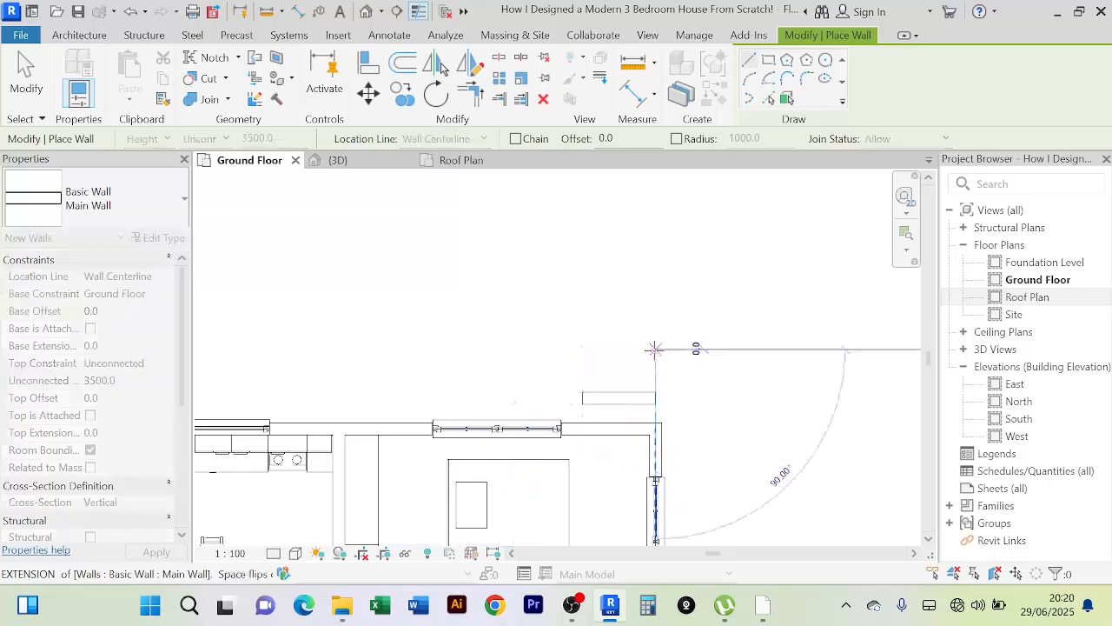
click(577, 350)
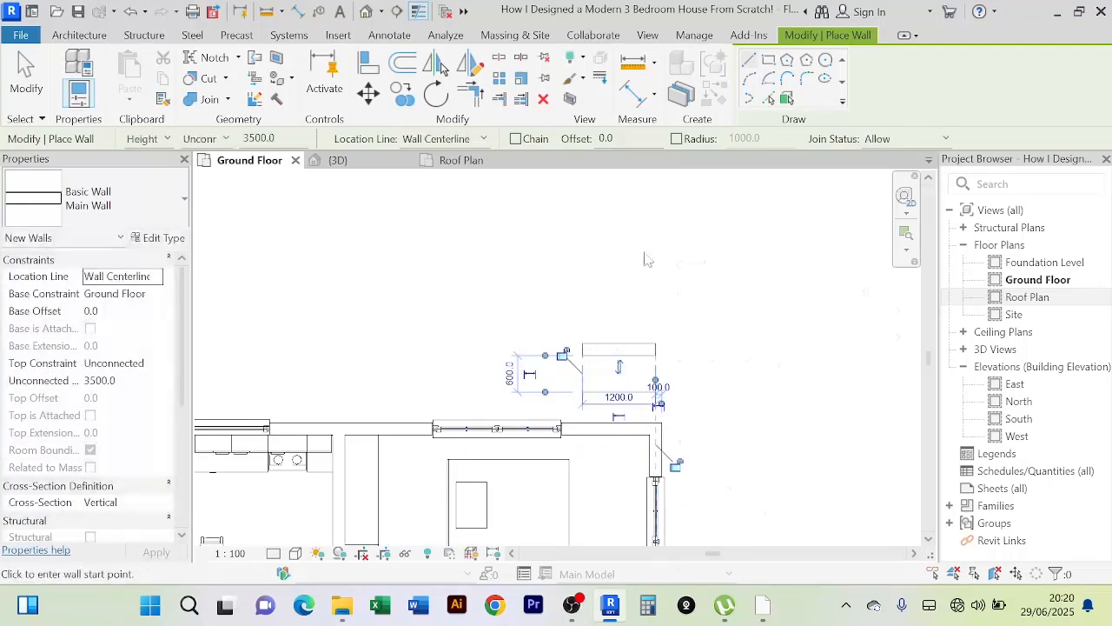
right_click(674, 249)
click(707, 256)
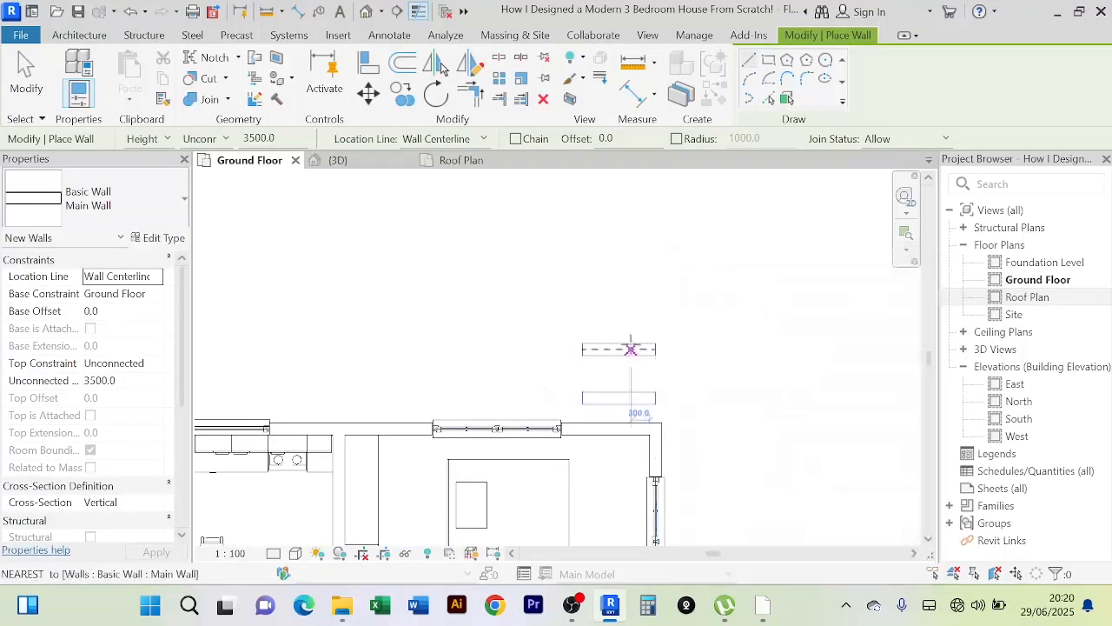
Step: Close both ends of the two parallel walls with 800 mm Main Walls to form a rectangle behind the right bedroom
click(655, 349)
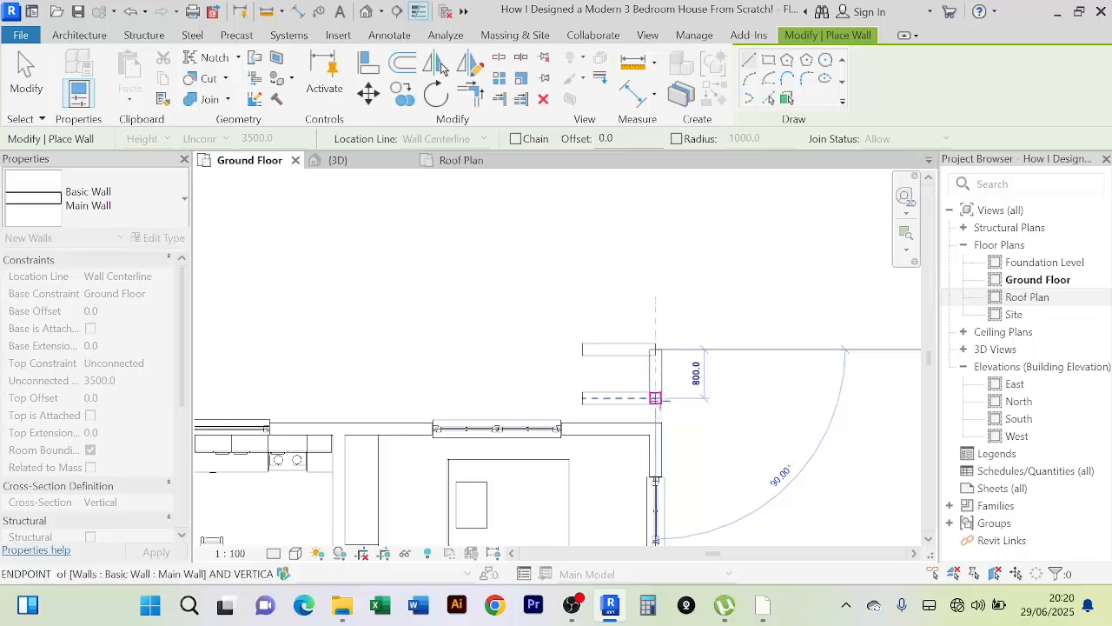
click(582, 349)
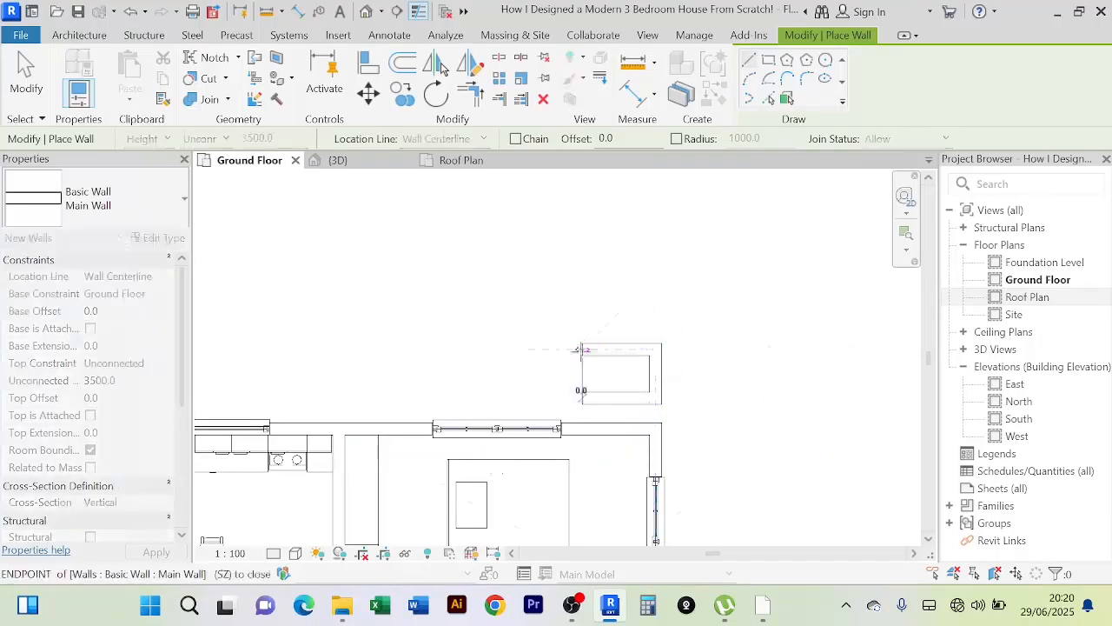
click(582, 398)
right_click(628, 268)
click(670, 270)
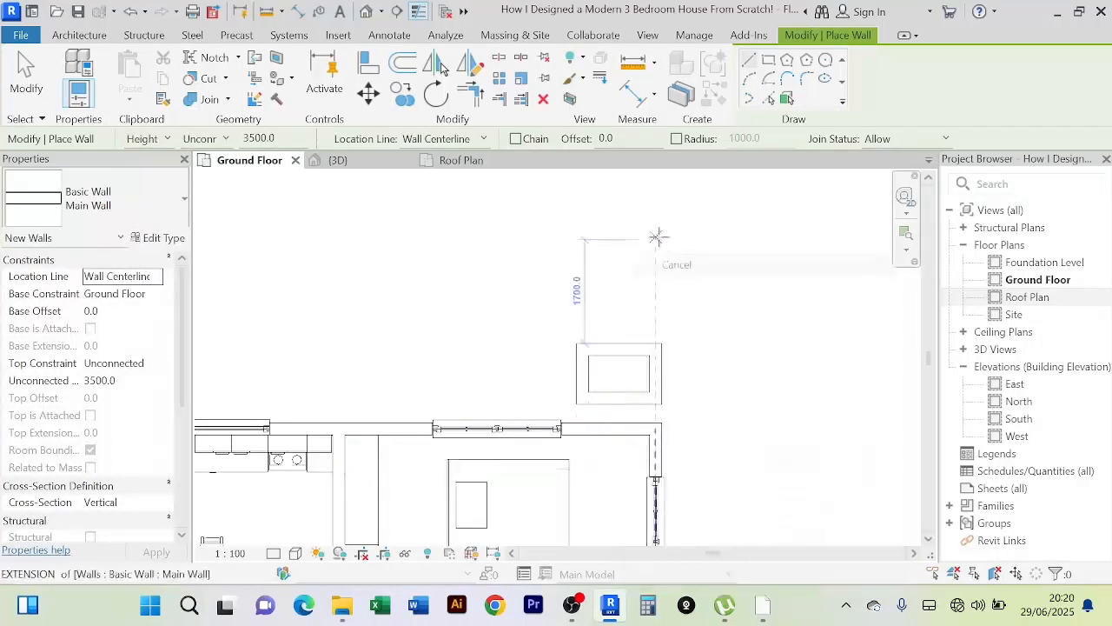
right_click(661, 238)
click(687, 251)
scroll(693, 327, down, 2)
scroll(695, 331, up, 4)
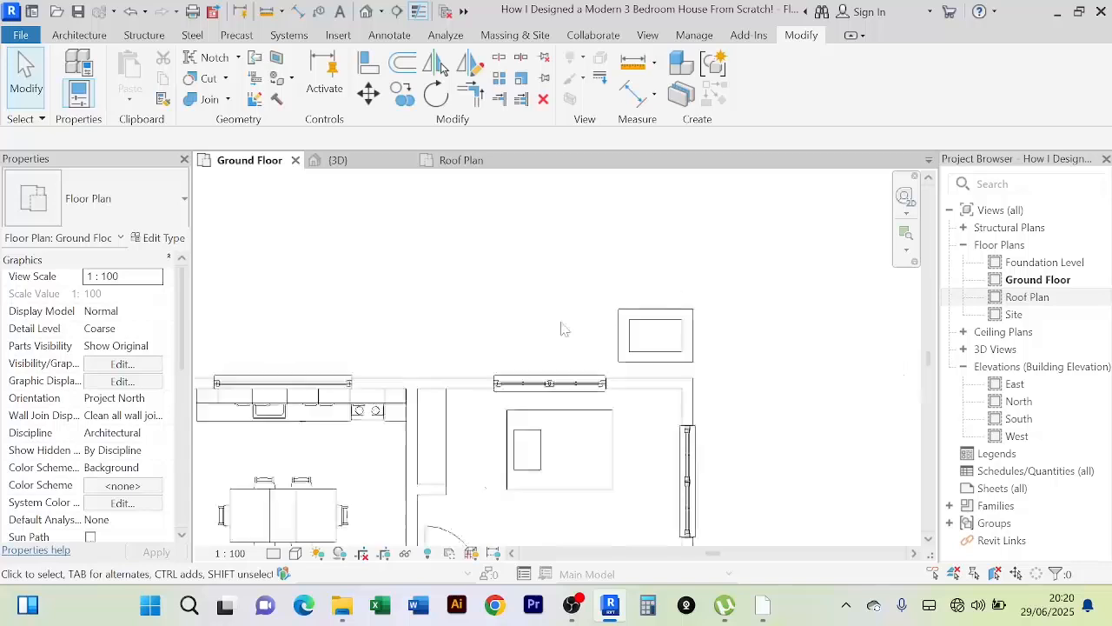
Step: Align the near wall of the rectangular enclosure with the outer face of the house's rear wall
click(368, 65)
scroll(495, 363, up, 2)
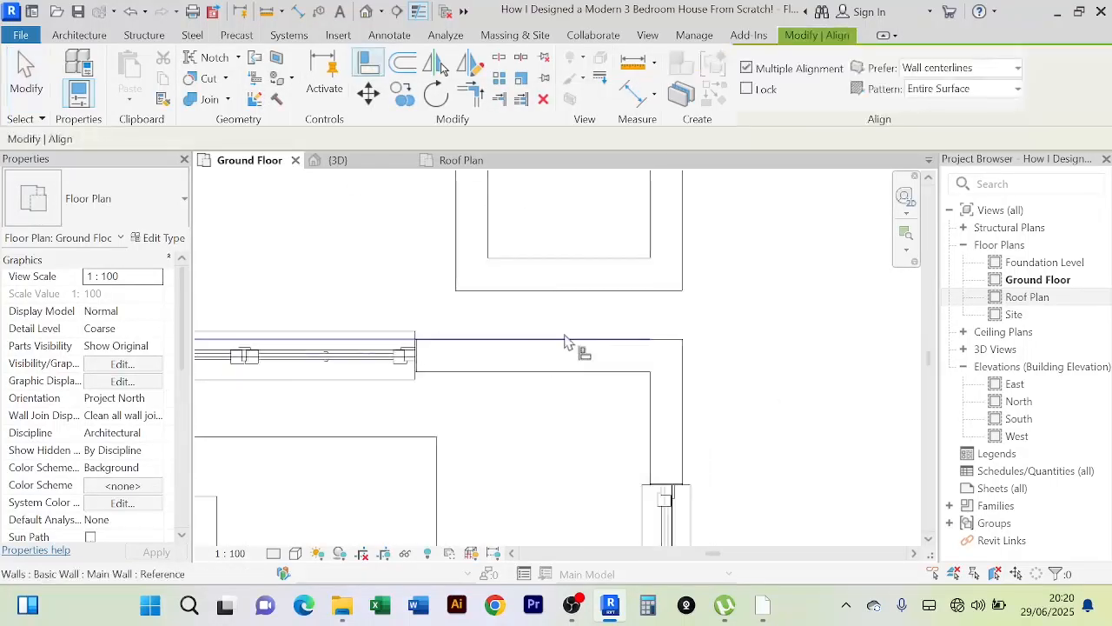
click(571, 341)
click(581, 294)
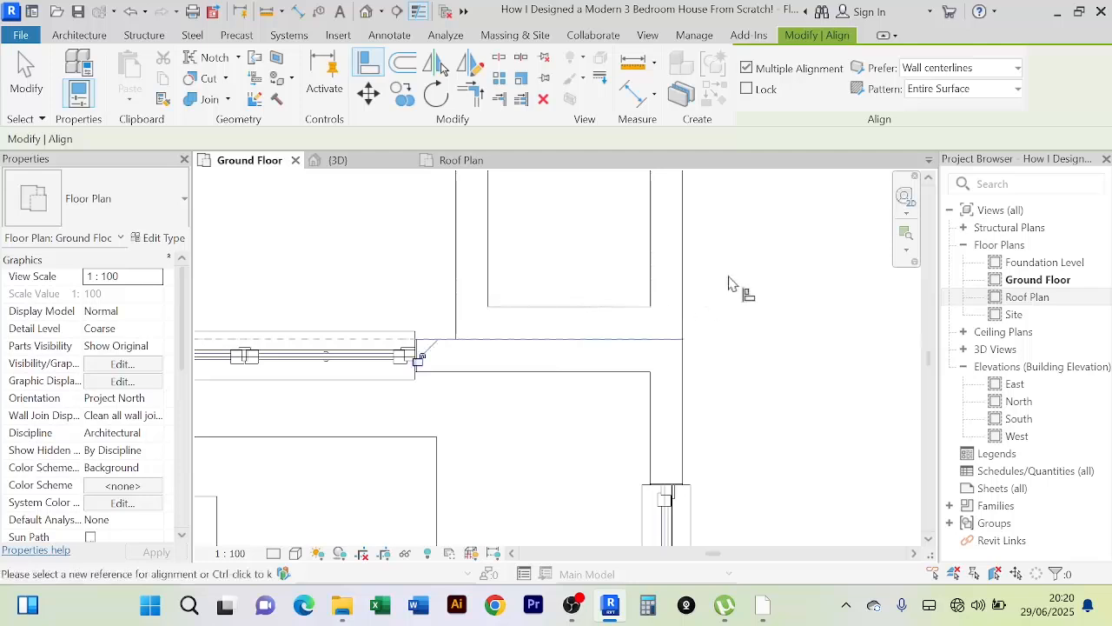
middle_drag(737, 286, 709, 383)
right_click(717, 258)
click(745, 269)
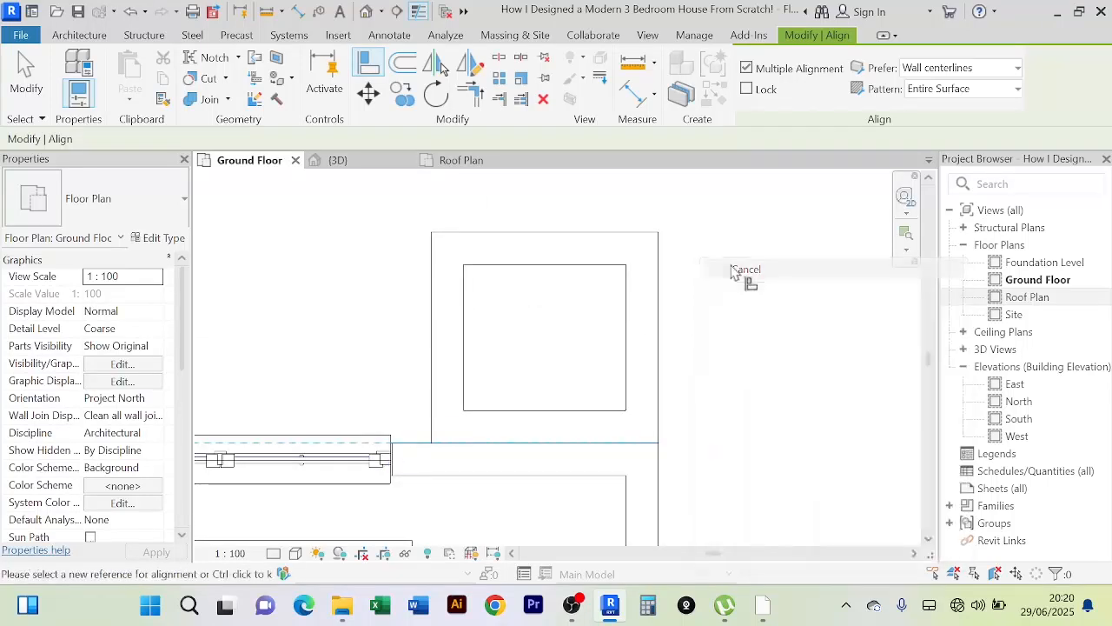
right_click(718, 240)
click(747, 252)
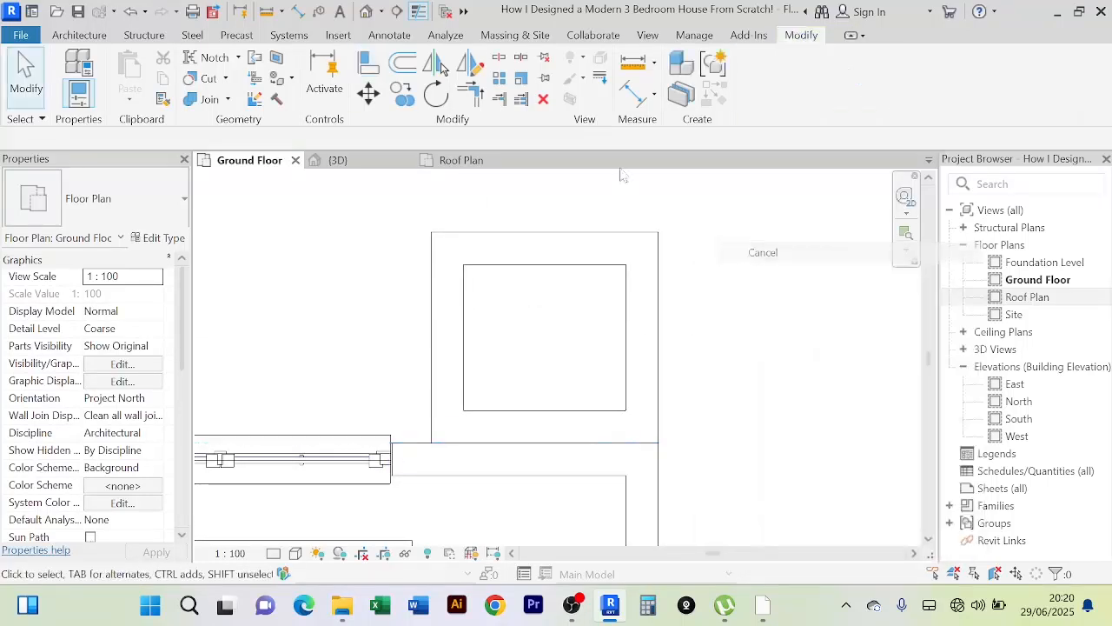
Step: Add aligned dimensions for the inner width and inner depth of the enclosure behind the right bedroom
click(628, 94)
click(467, 338)
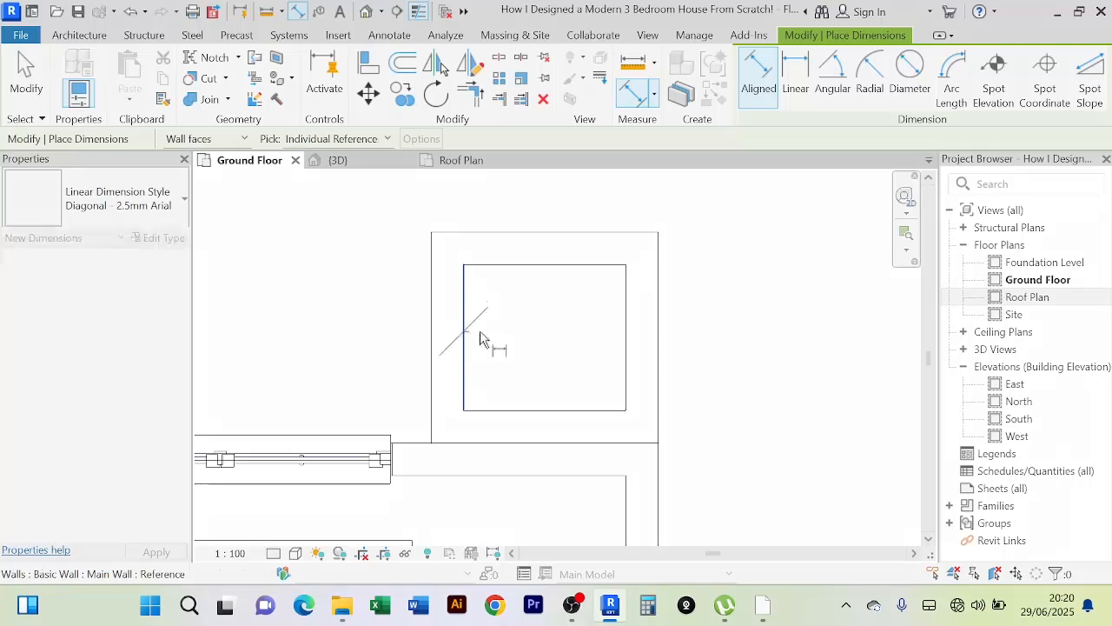
click(632, 336)
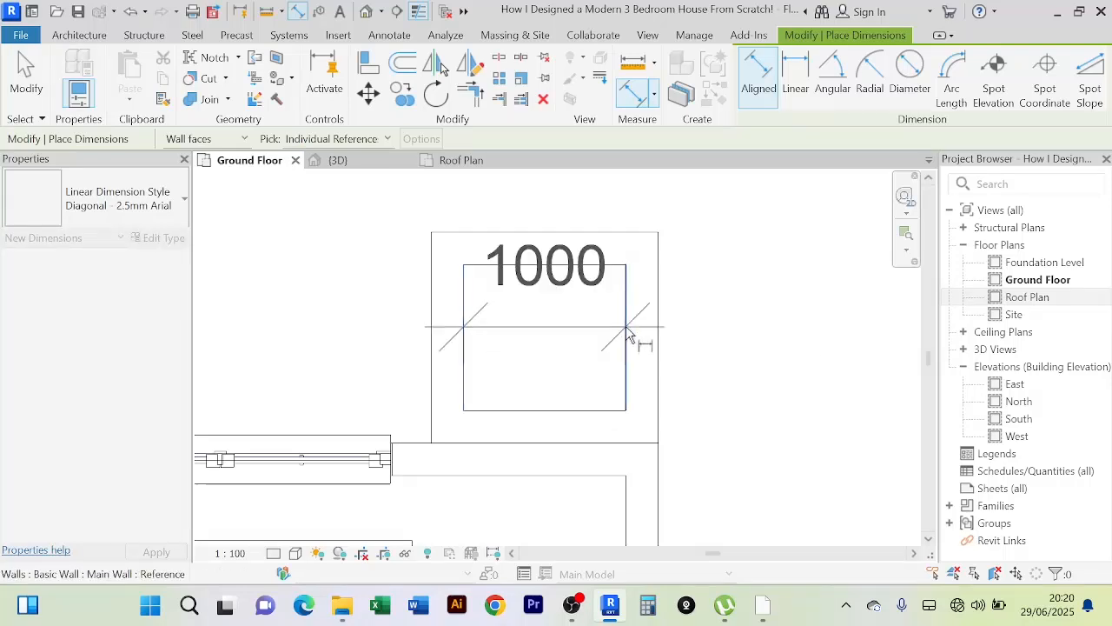
click(596, 365)
click(474, 266)
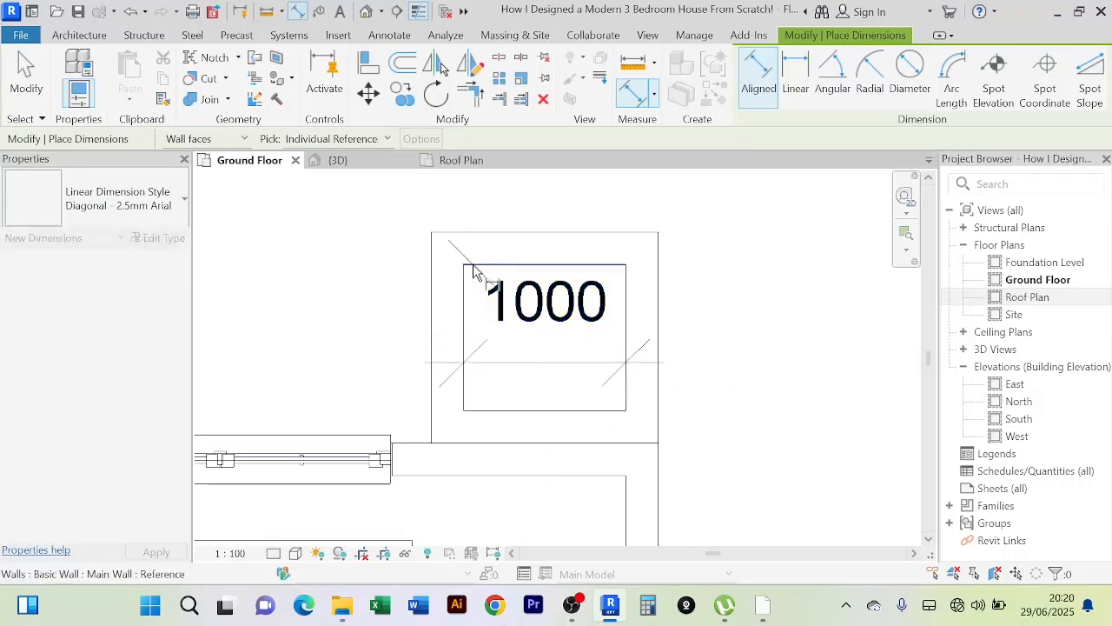
click(506, 411)
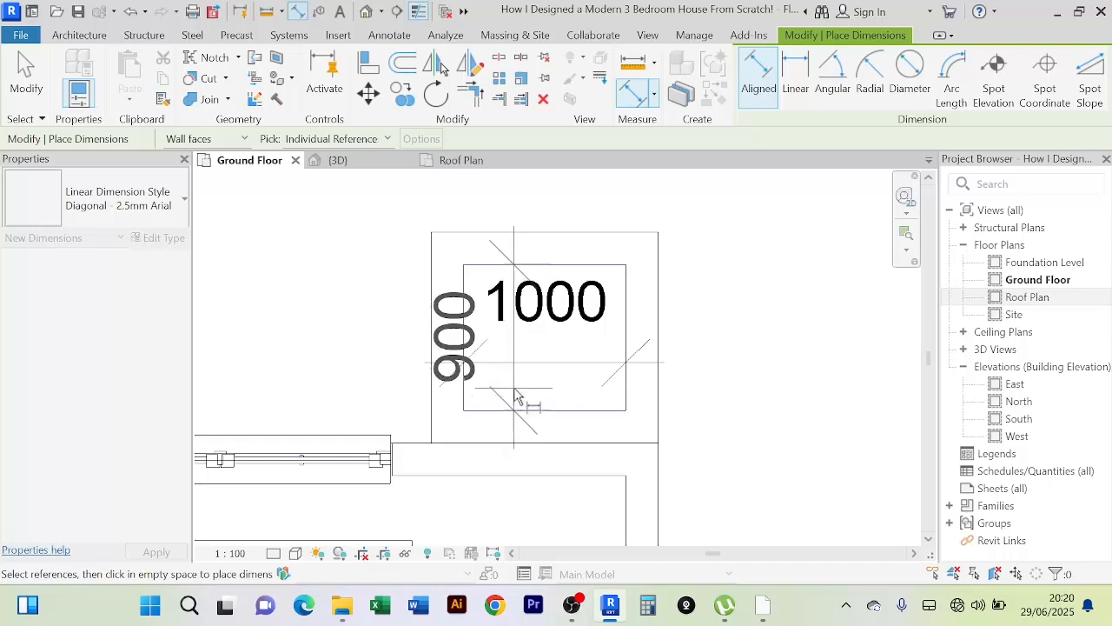
click(510, 397)
right_click(338, 232)
click(361, 238)
right_click(347, 225)
click(374, 236)
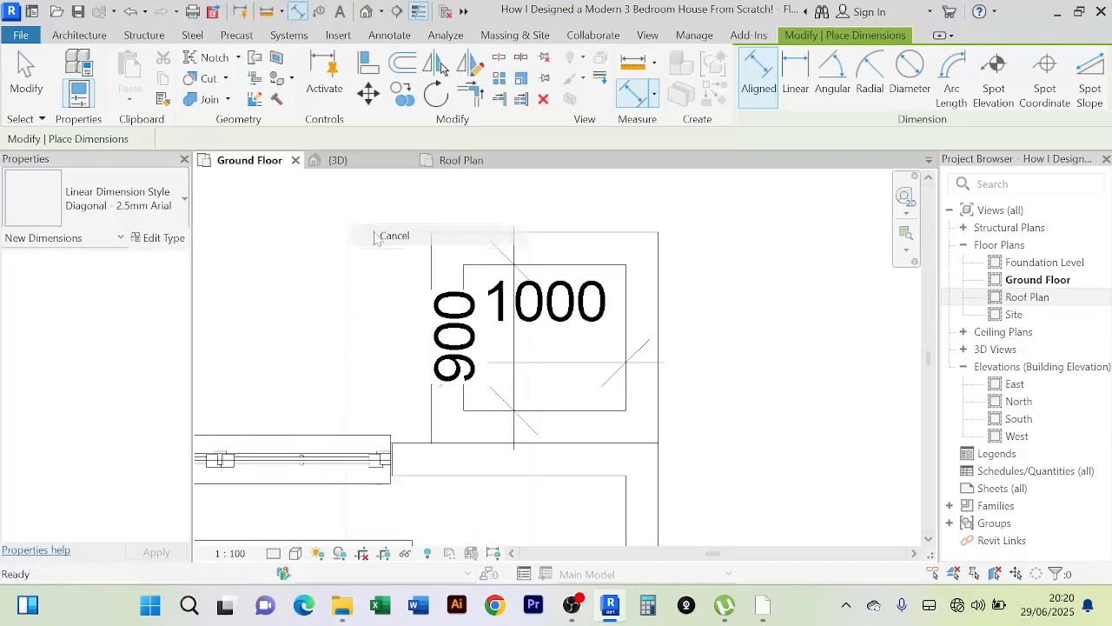
Step: Set the enclosure's inner depth to 600 mm by moving its outermost wall
click(596, 240)
scroll(458, 334, up, 1)
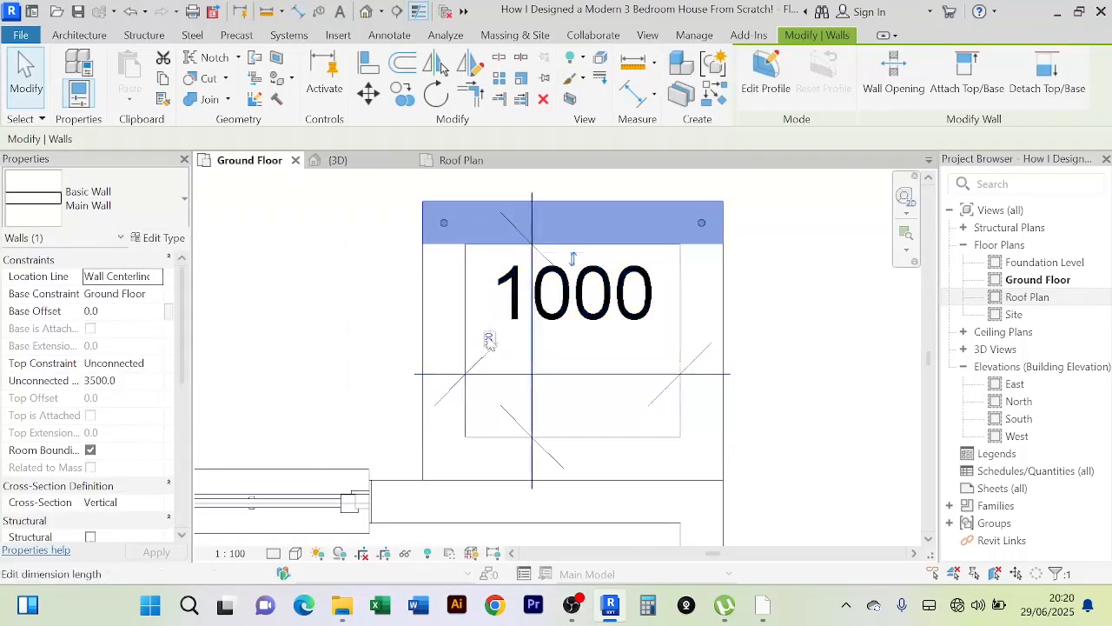
click(483, 340)
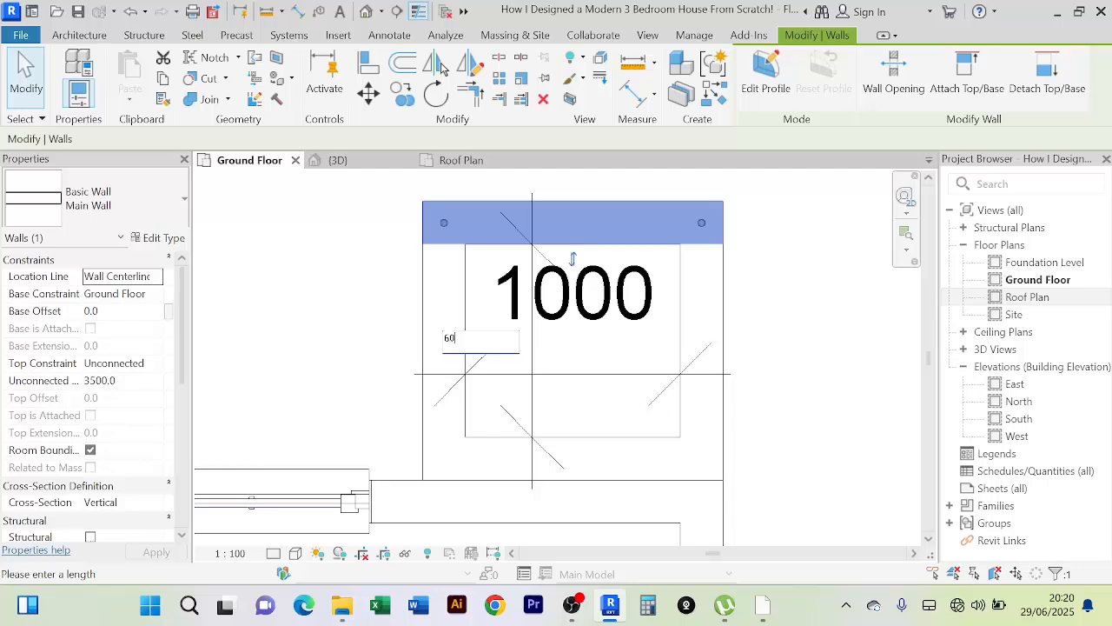
key(Return)
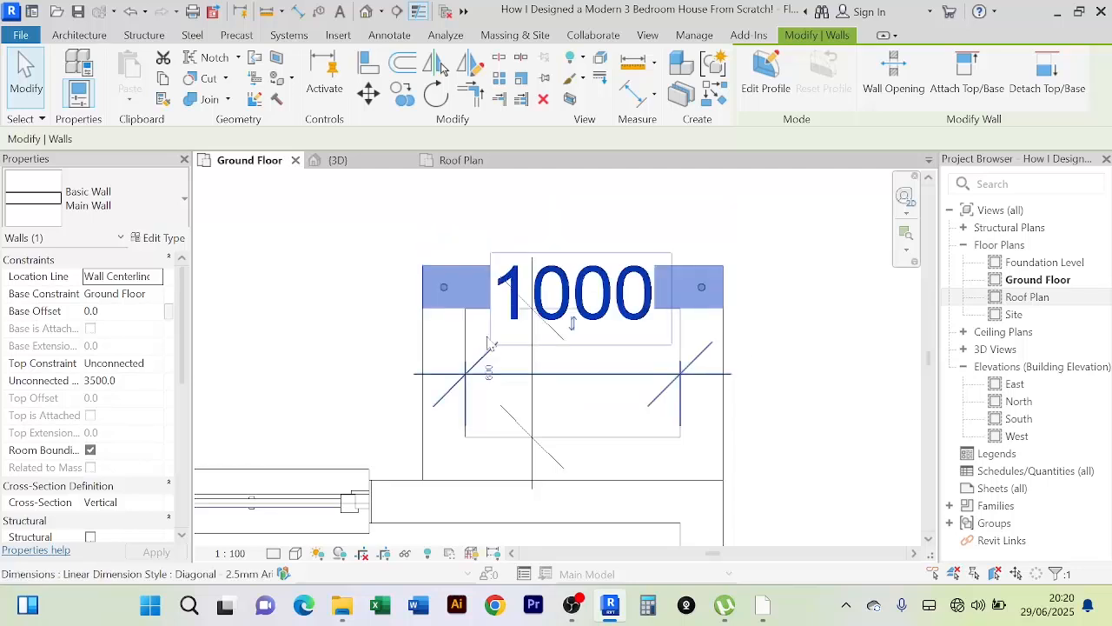
click(363, 318)
scroll(362, 318, down, 2)
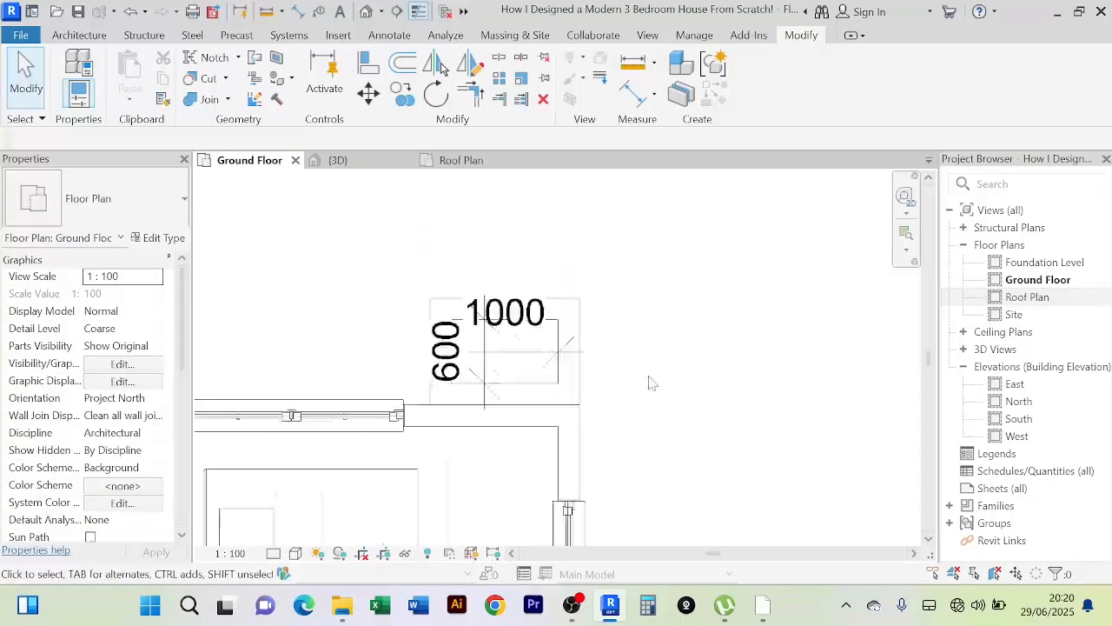
scroll(678, 382, down, 2)
middle_drag(712, 365, 732, 391)
scroll(733, 392, down, 1)
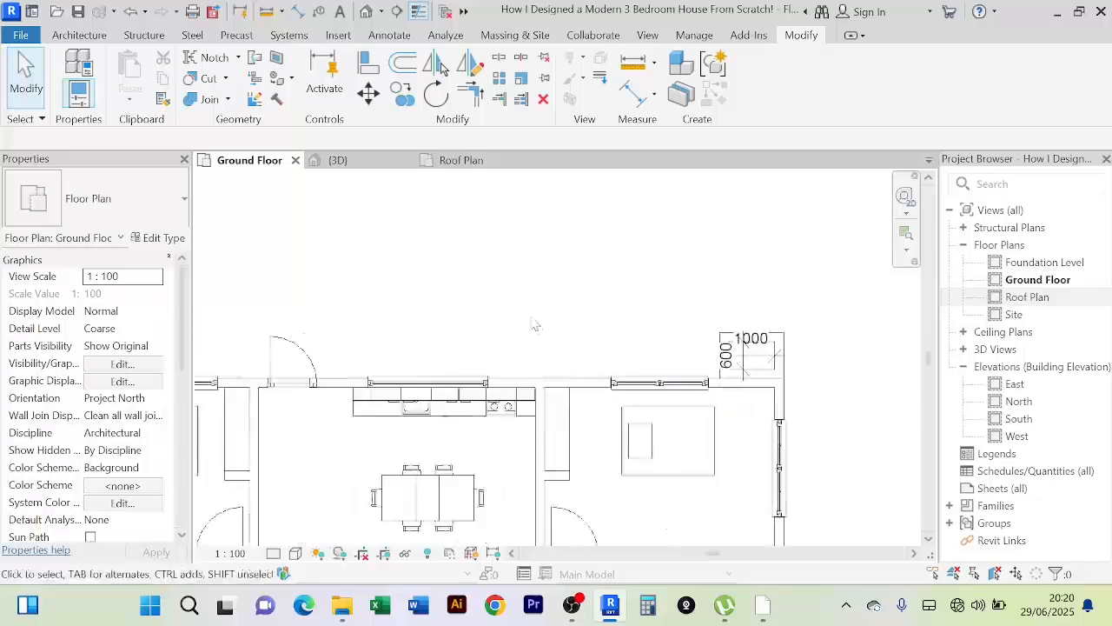
scroll(534, 324, down, 2)
scroll(539, 311, up, 2)
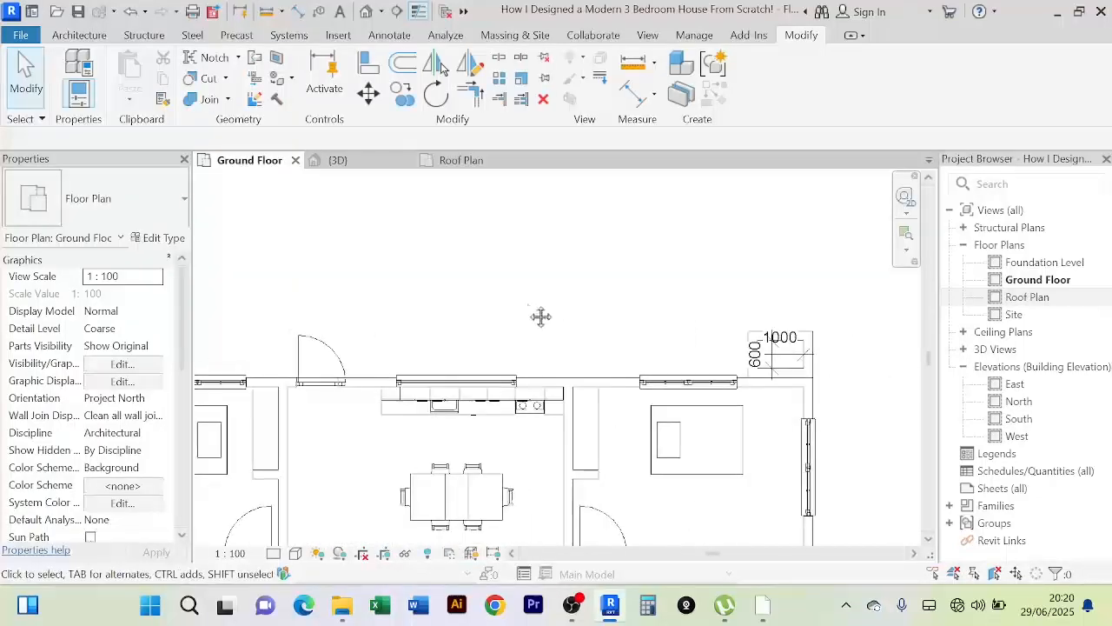
scroll(541, 316, down, 5)
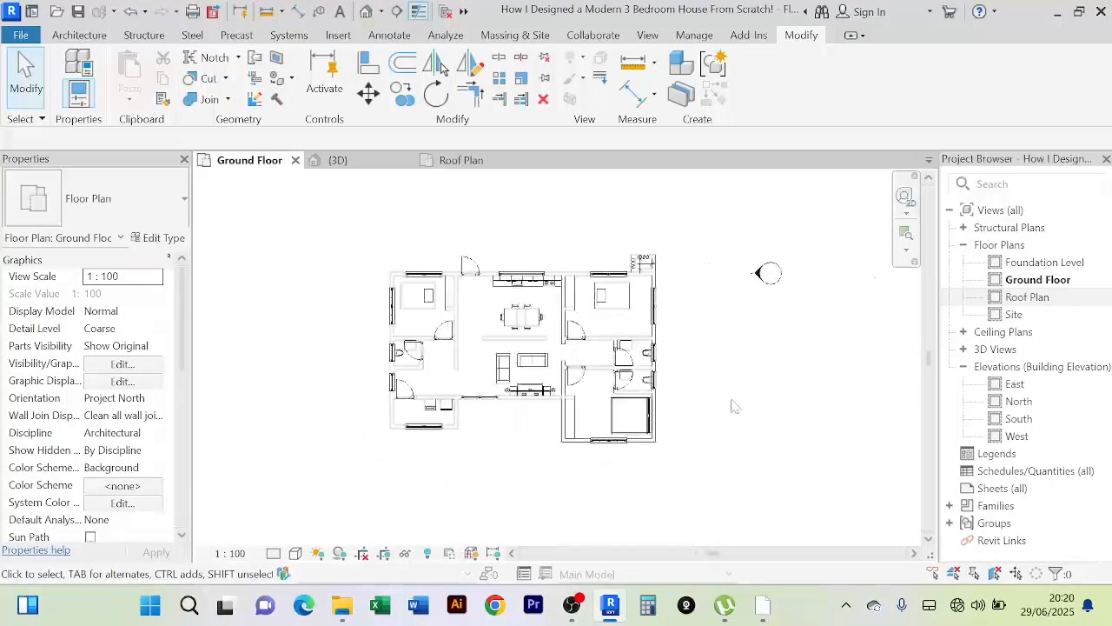
scroll(732, 406, up, 3)
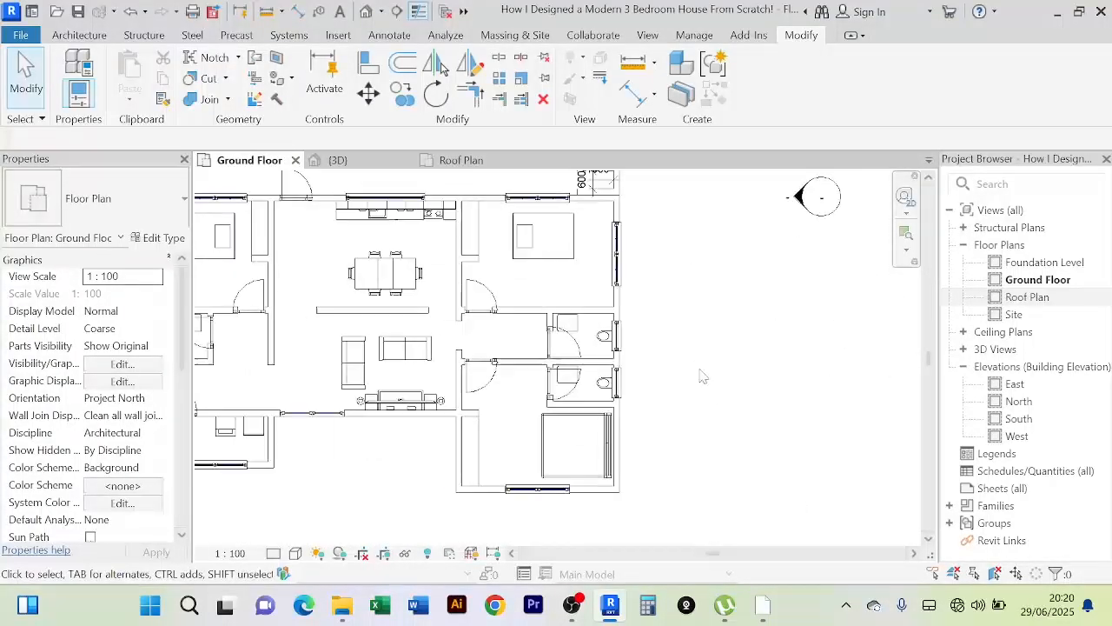
Step: In the 3D view, align the top of the enclosure's end wall at the house corner with the top of the roof parapet
click(335, 159)
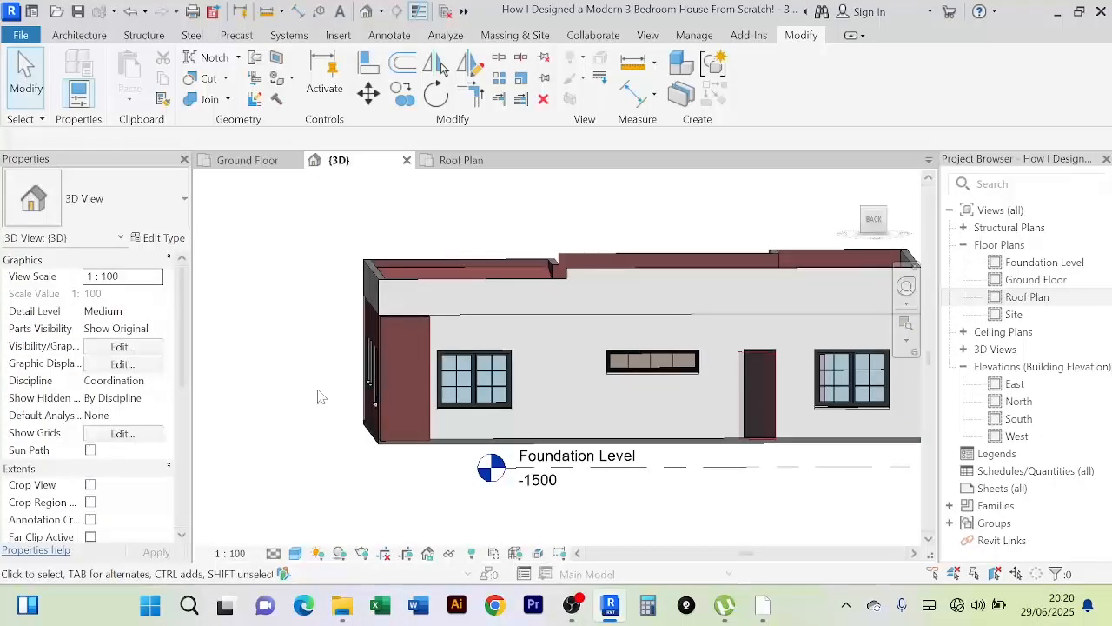
shift+middle_drag(318, 396, 558, 467)
scroll(397, 394, up, 3)
scroll(396, 395, down, 4)
scroll(558, 467, up, 5)
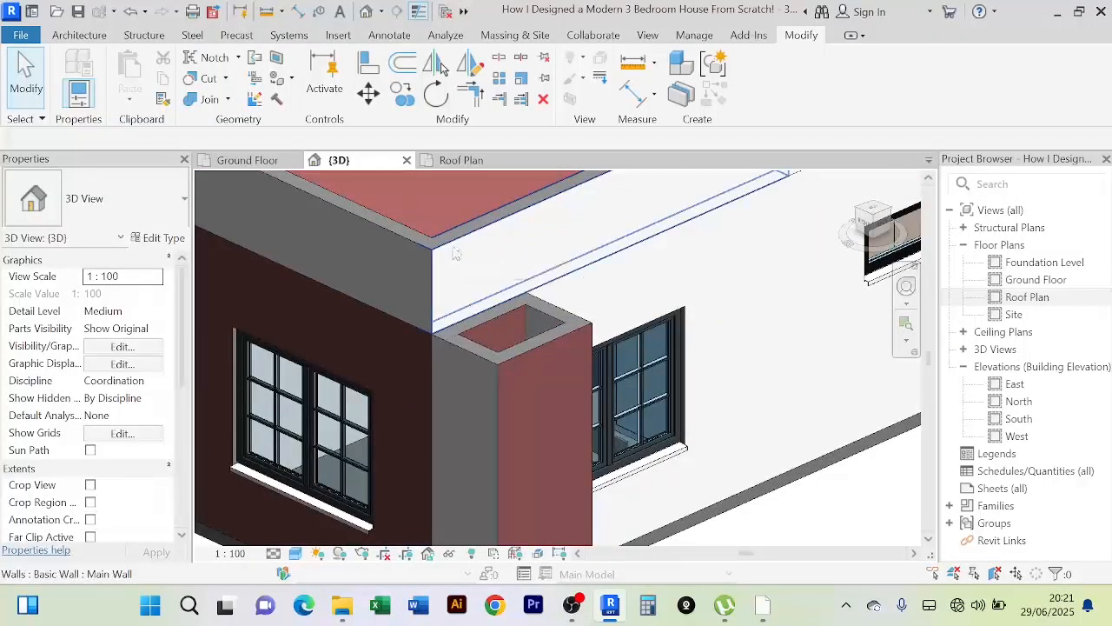
click(365, 67)
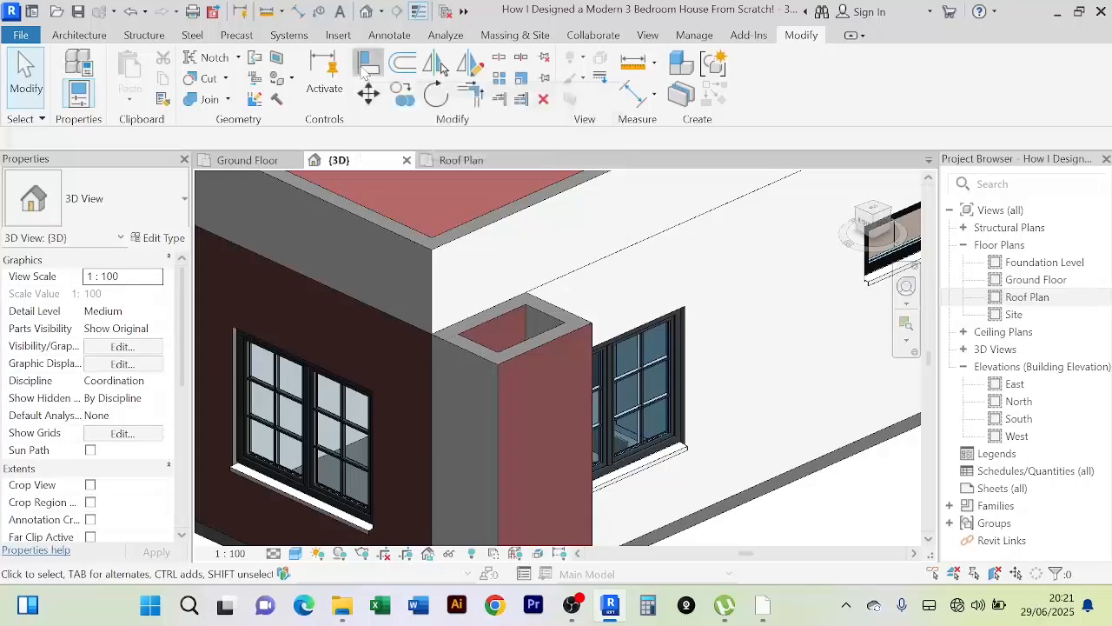
click(463, 236)
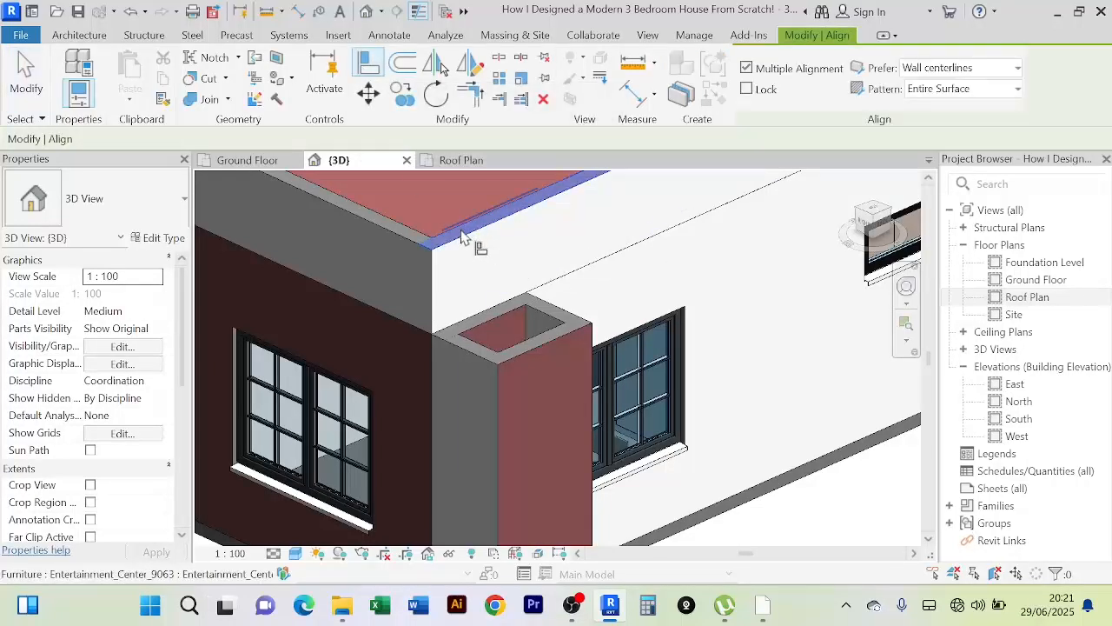
click(478, 363)
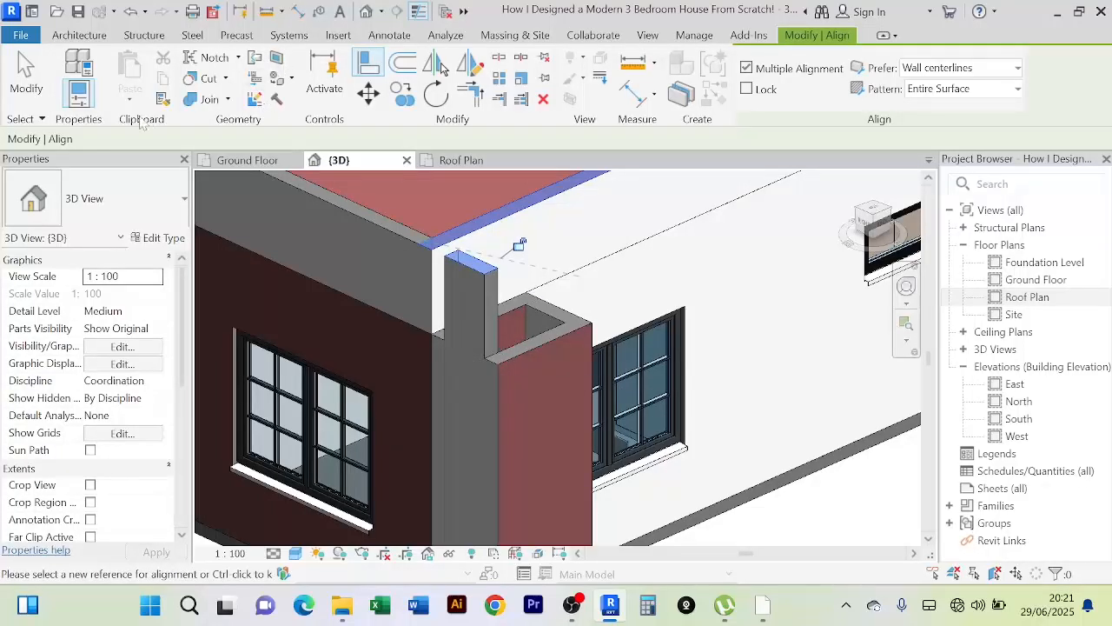
Step: Match the raised end wall's properties to the enclosure's outer wall and opposite end wall
click(165, 101)
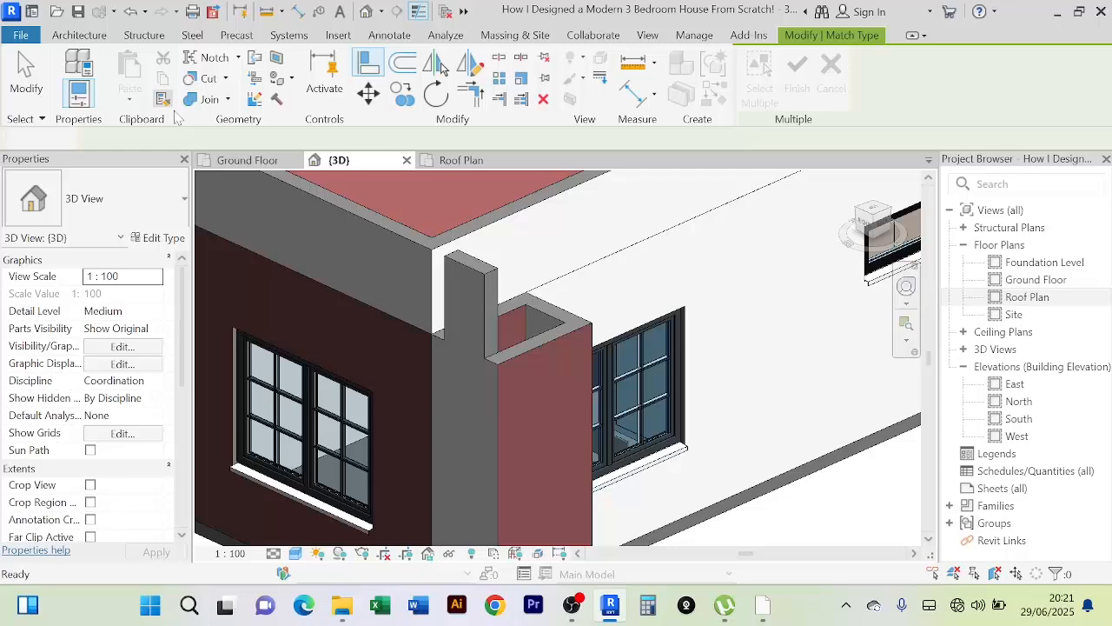
click(489, 275)
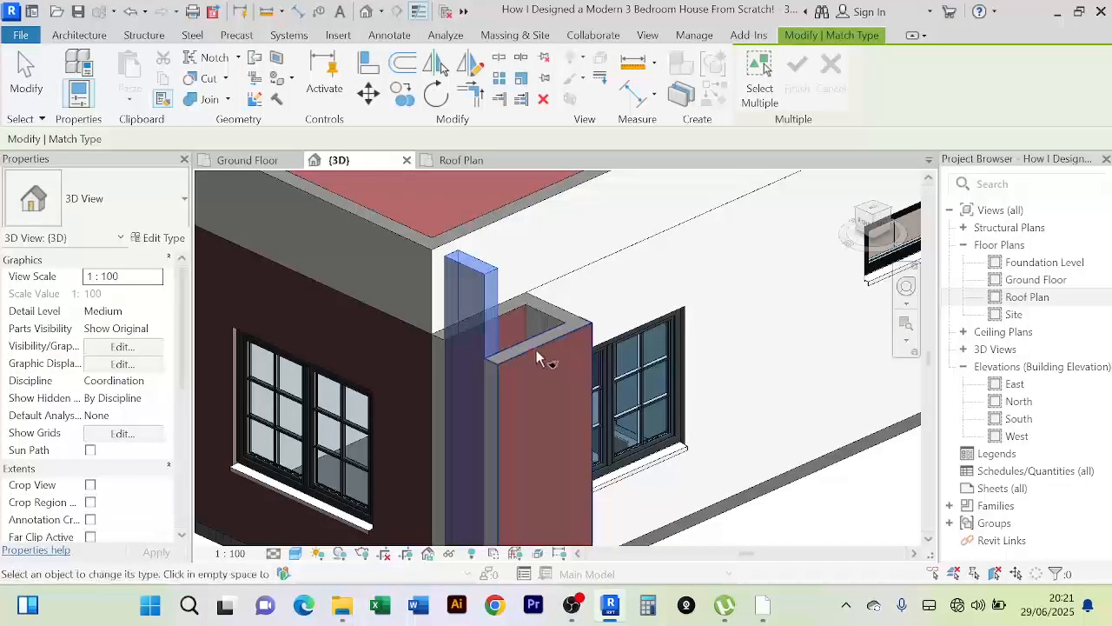
click(539, 355)
scroll(615, 319, down, 1)
shift+middle_drag(618, 318, 689, 575)
scroll(632, 445, down, 2)
middle_drag(586, 365, 572, 546)
scroll(505, 453, up, 2)
scroll(464, 415, up, 2)
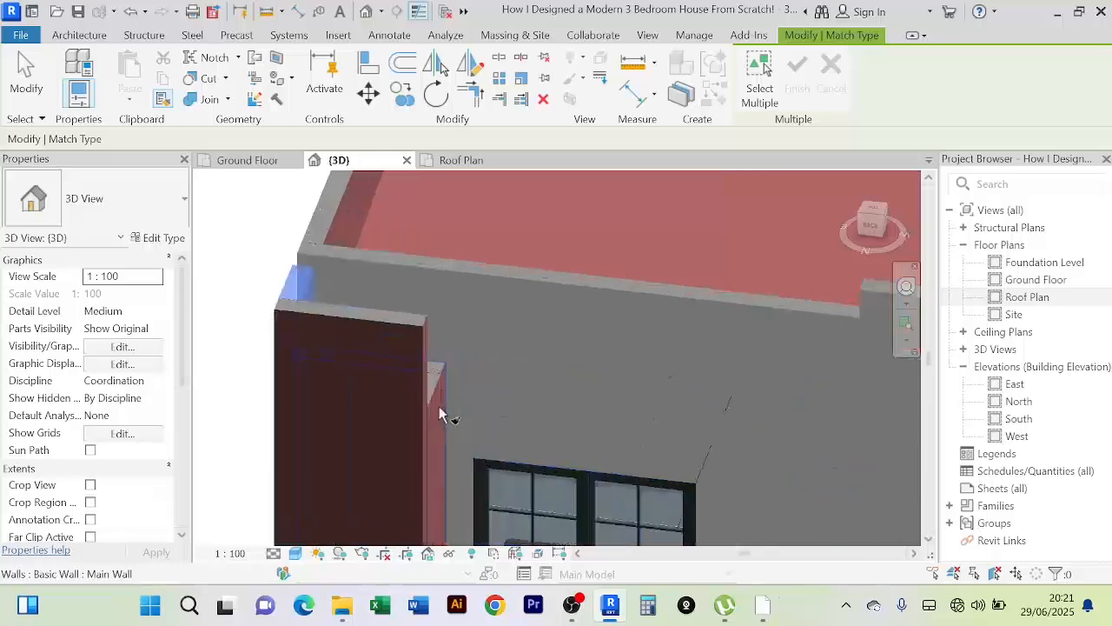
scroll(513, 397, down, 1)
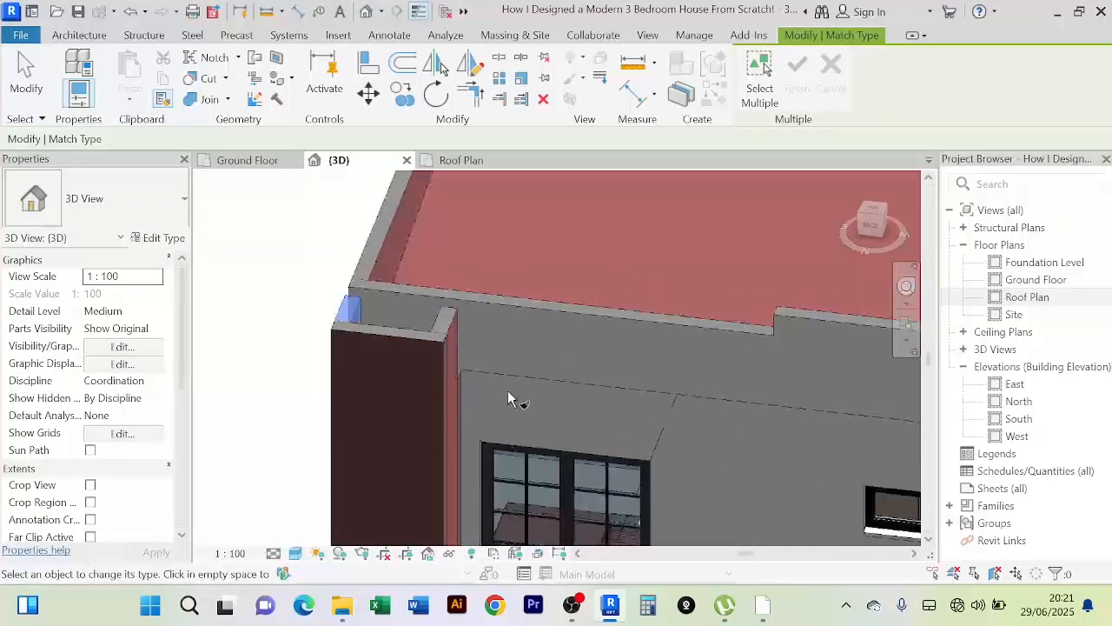
shift+middle_drag(513, 397, 474, 282)
scroll(489, 419, down, 1)
scroll(482, 415, down, 2)
scroll(564, 397, down, 3)
right_click(276, 328)
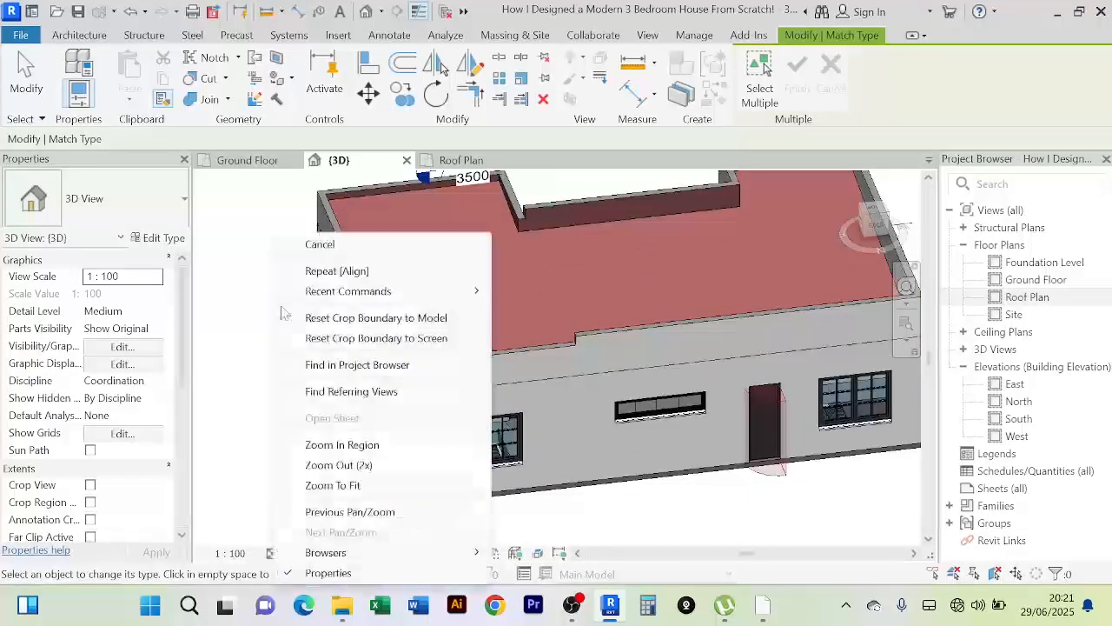
click(289, 249)
Step: Match a raised end wall's properties to the enclosure's remaining low wall against the house
shift+middle_drag(531, 342, 377, 325)
middle_drag(686, 187, 481, 392)
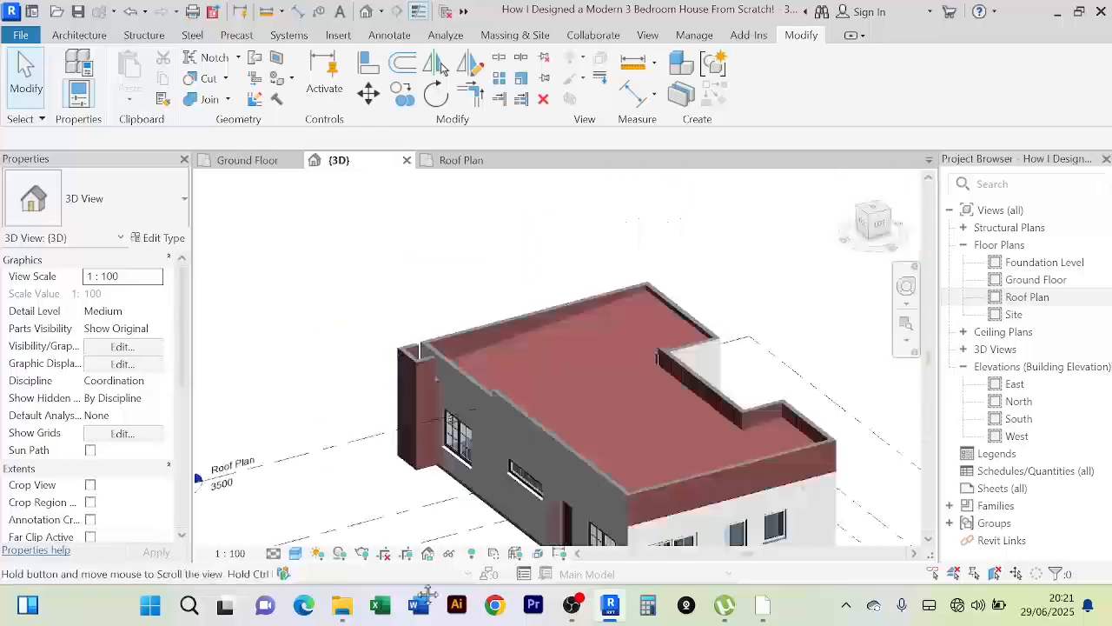
scroll(486, 383, up, 2)
scroll(366, 426, up, 5)
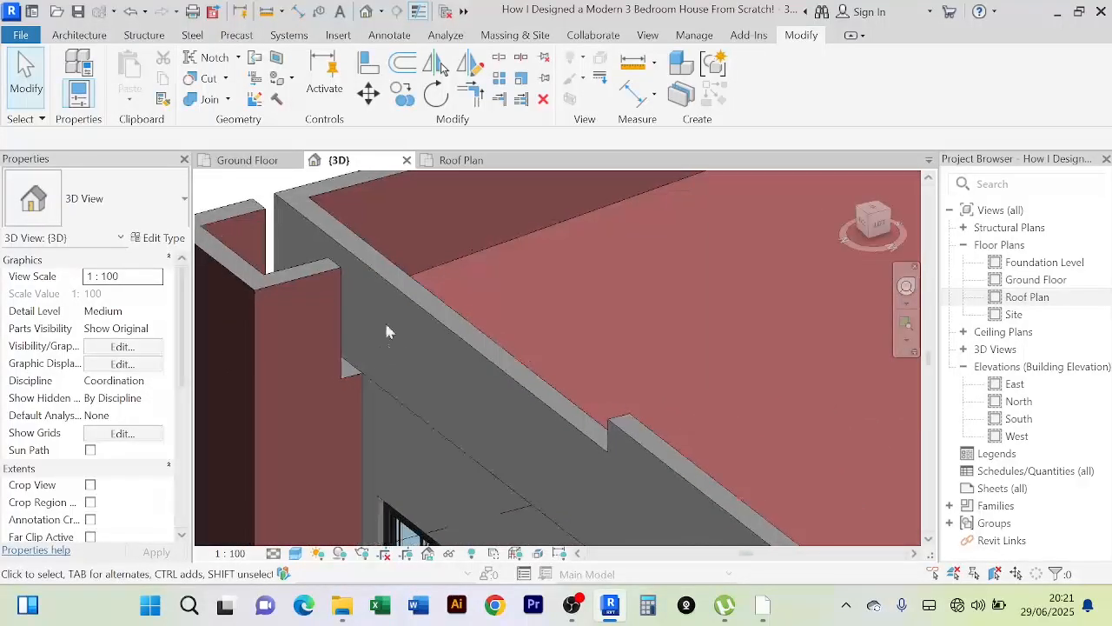
click(163, 99)
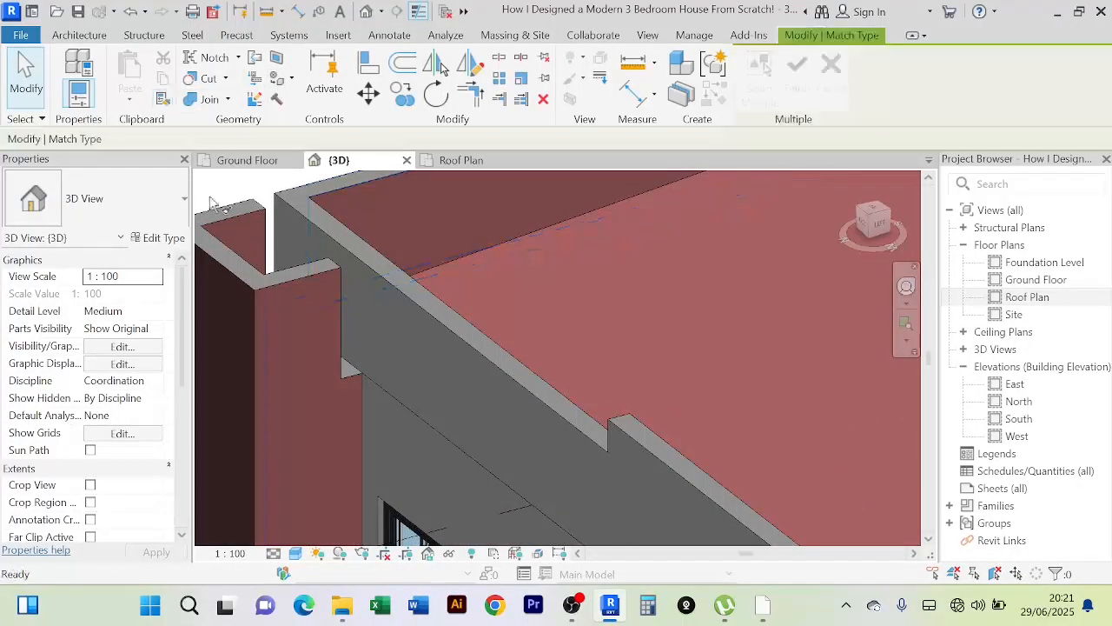
click(293, 278)
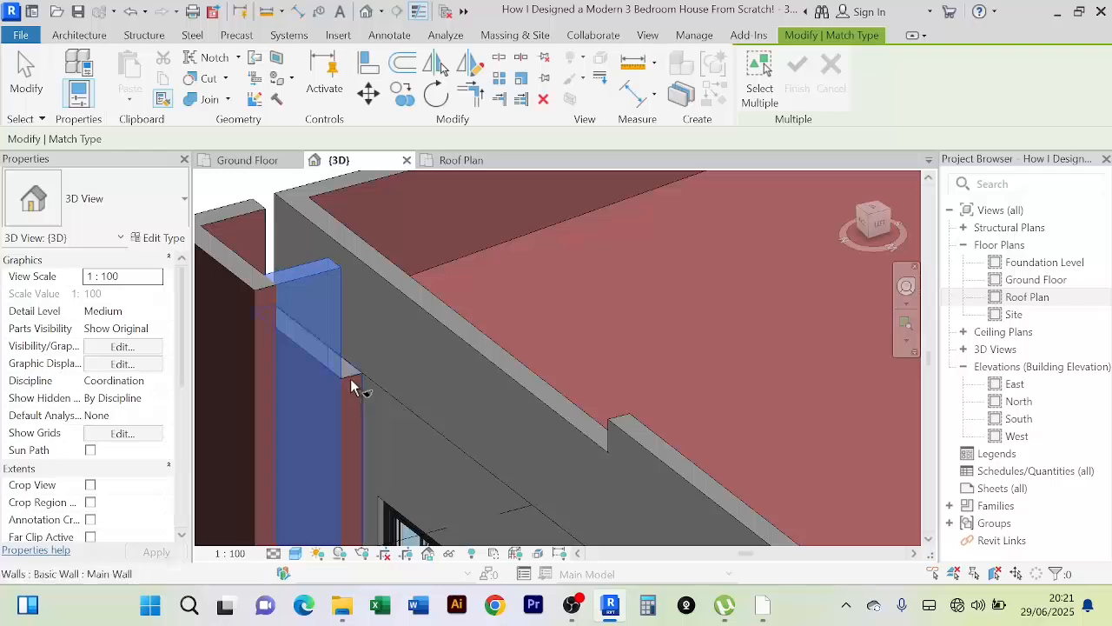
scroll(355, 385, down, 4)
right_click(340, 234)
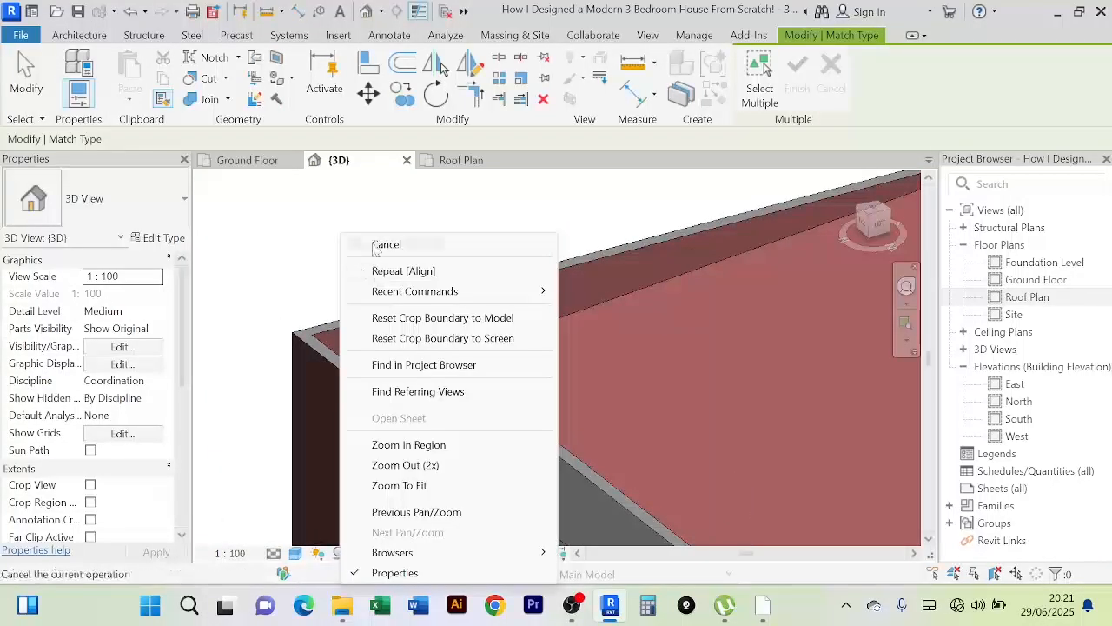
click(386, 245)
Step: Examine the rear enclosure and the roof parapet in 3D from behind the house
scroll(360, 243, down, 3)
scroll(420, 232, down, 3)
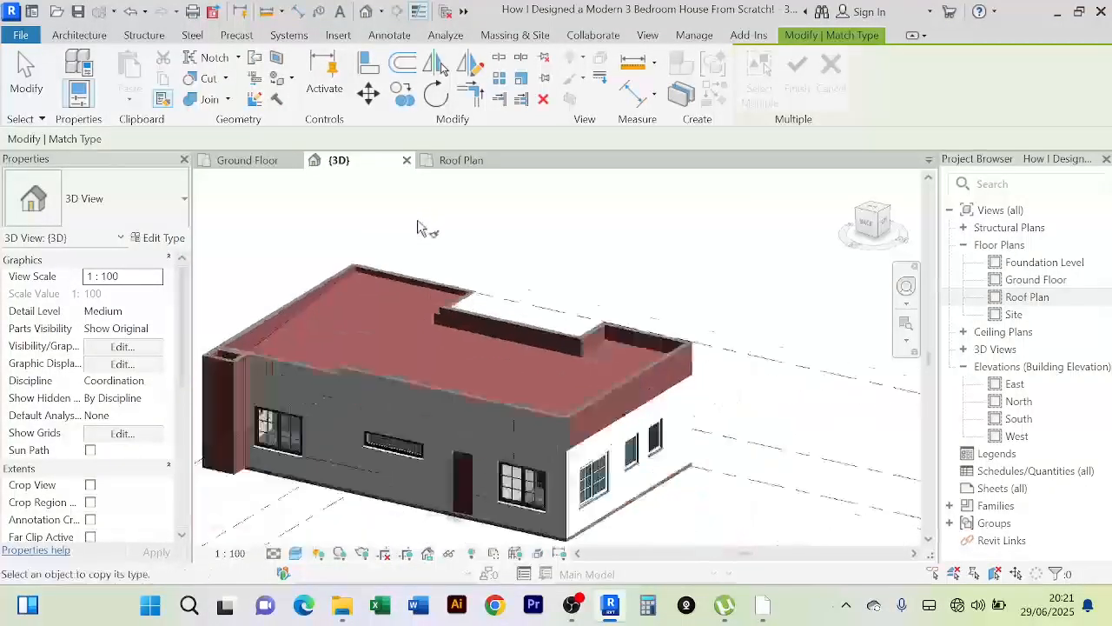
scroll(419, 228, down, 1)
shift+middle_drag(350, 367, 543, 413)
middle_drag(559, 310, 638, 193)
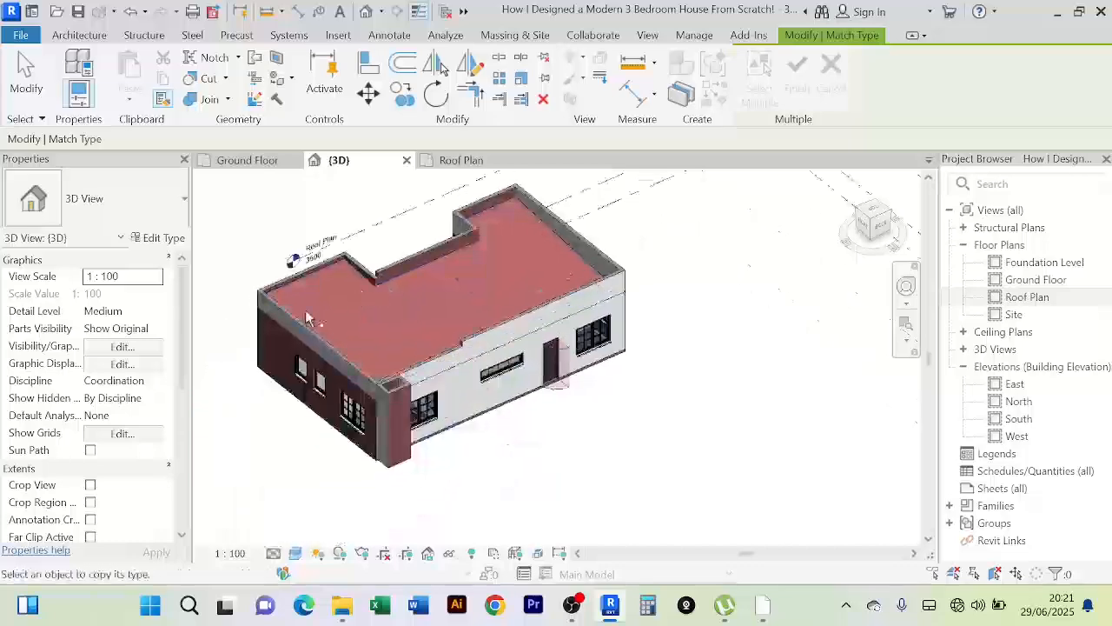
right_click(236, 244)
click(267, 250)
scroll(429, 429, up, 2)
scroll(540, 448, up, 1)
scroll(541, 448, down, 3)
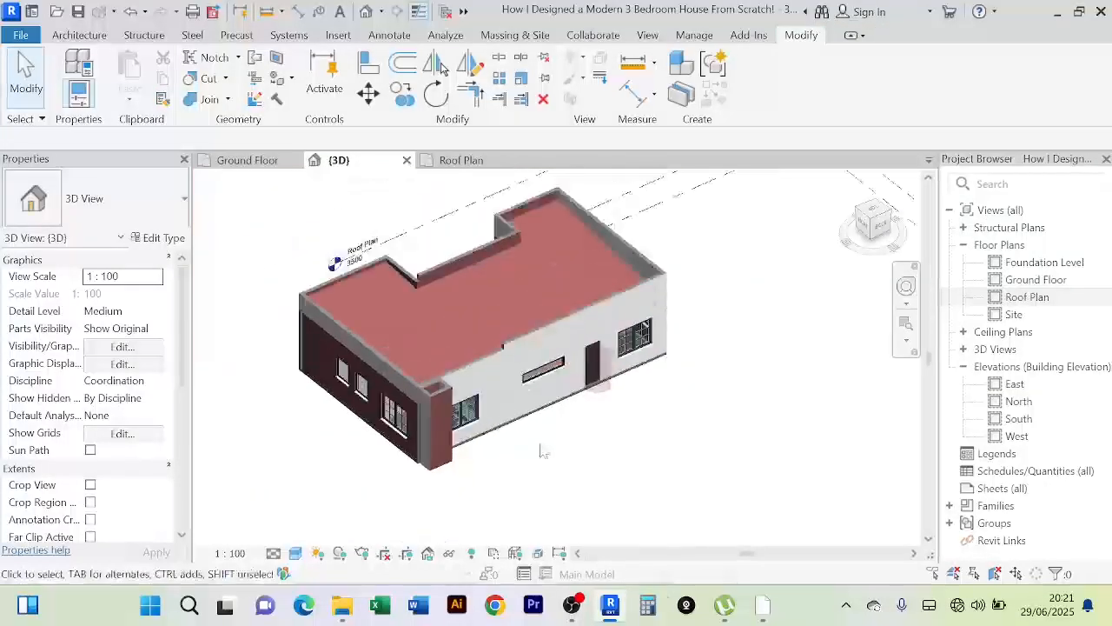
Step: Examine the open top of the rear enclosure beside the roof parapet in 3D from the house's end
scroll(540, 450, up, 1)
middle_drag(541, 450, 675, 382)
scroll(634, 344, up, 3)
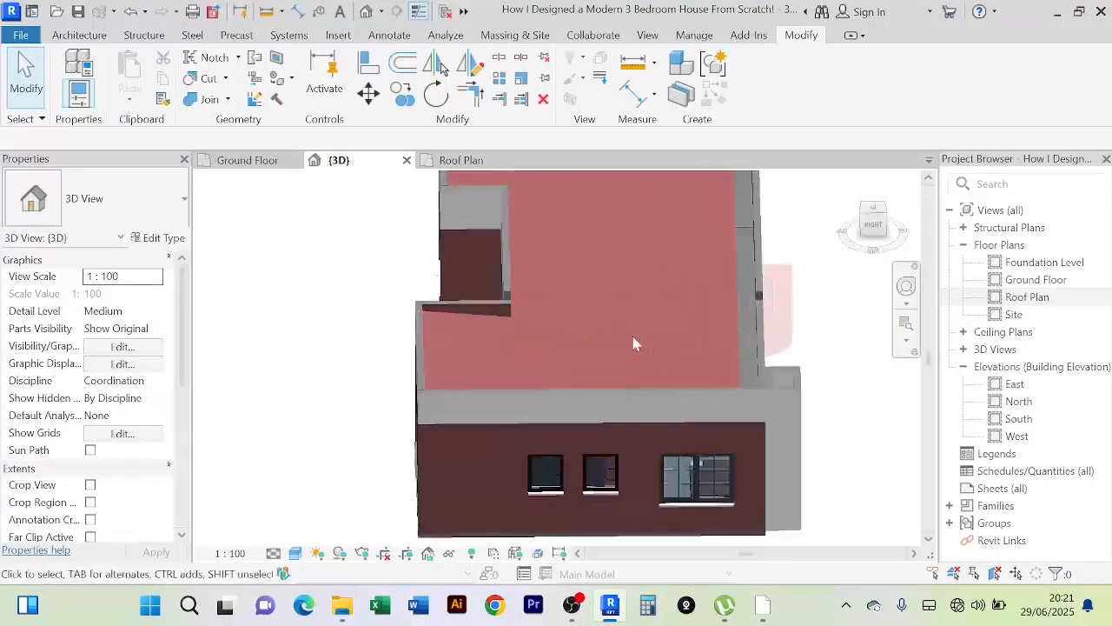
middle_drag(633, 337, 466, 311)
scroll(716, 377, up, 3)
scroll(706, 375, down, 2)
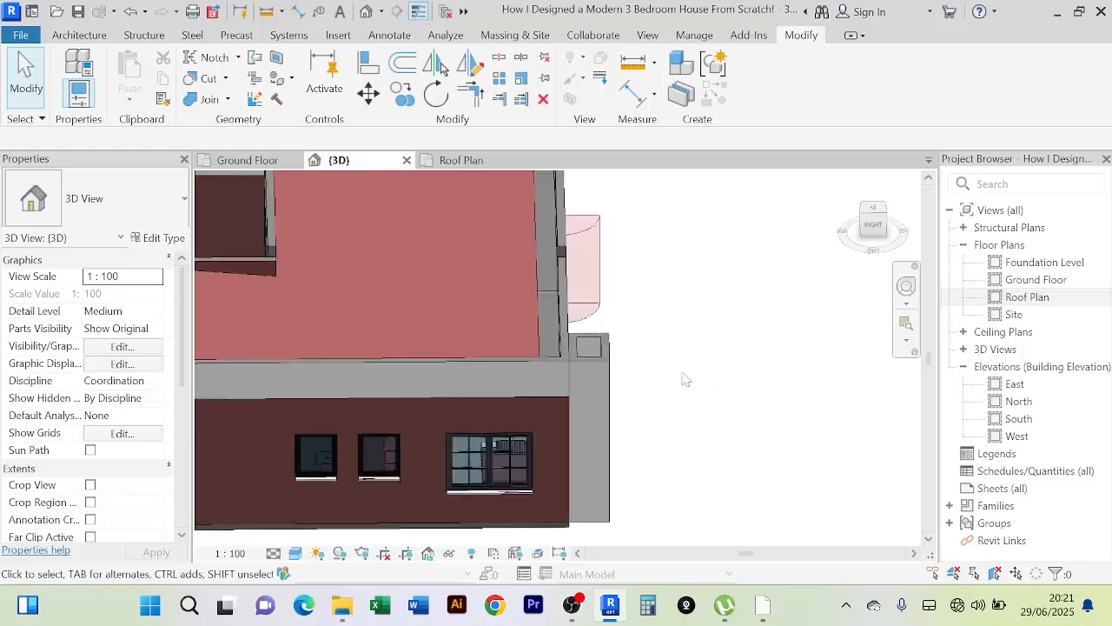
scroll(599, 362, up, 3)
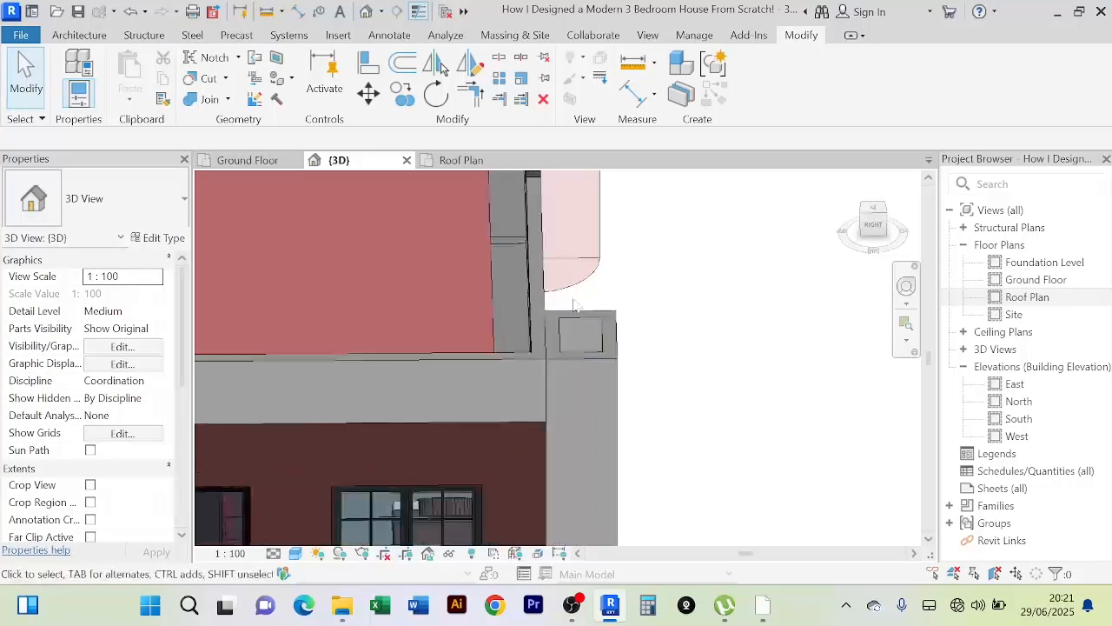
Step: In the Ground Floor plan, delete the 1000 and 600 dimensions from the inside of the corner enclosure
click(254, 162)
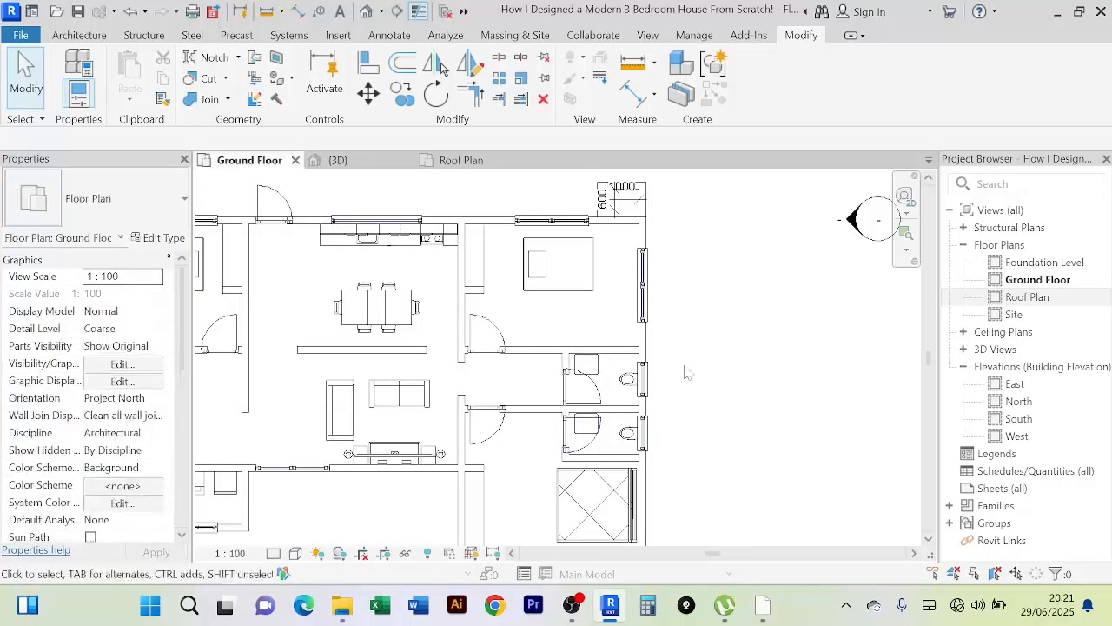
scroll(529, 374, up, 3)
click(547, 368)
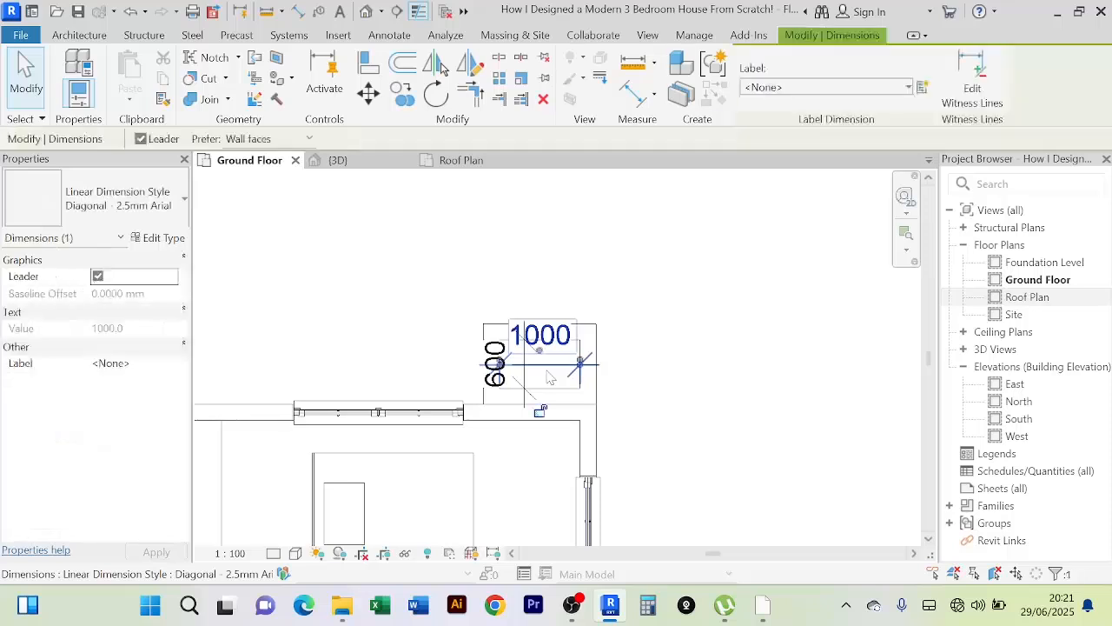
key(Delete)
click(568, 365)
key(Delete)
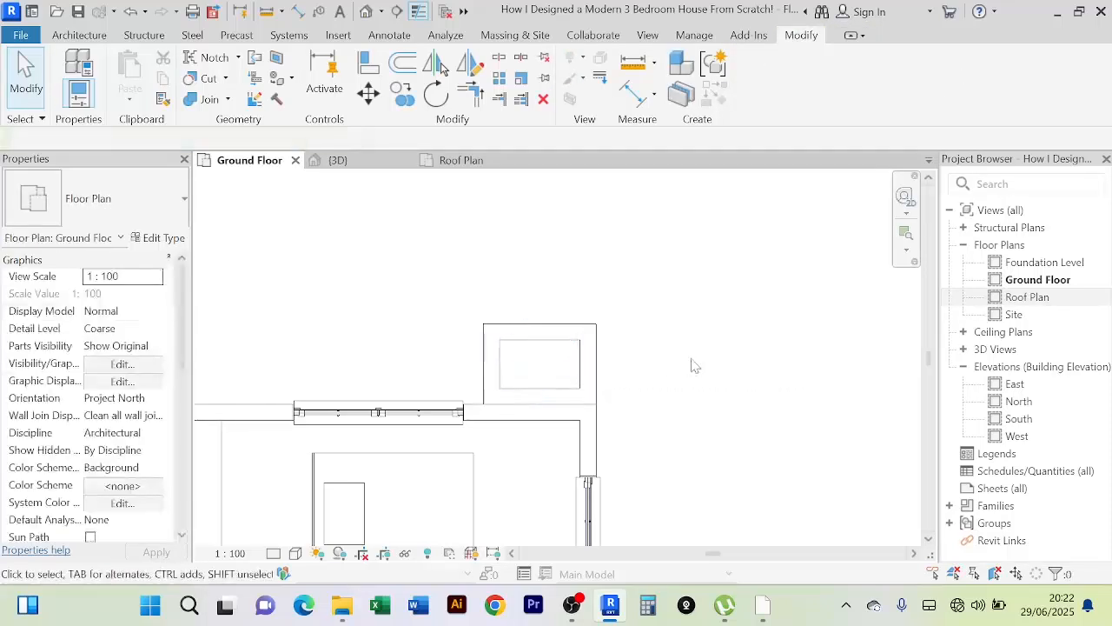
Step: Start an architectural floor of the Ground Floor type at the corner enclosure, with boundary lines picked from existing edges
scroll(690, 367, down, 2)
middle_drag(690, 367, 664, 346)
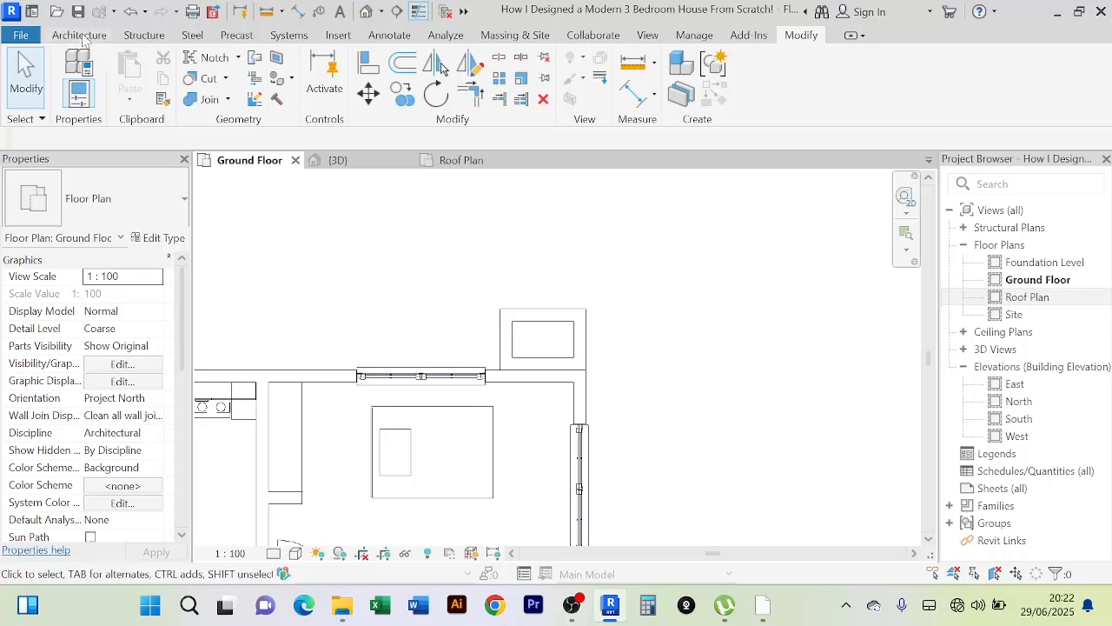
click(81, 37)
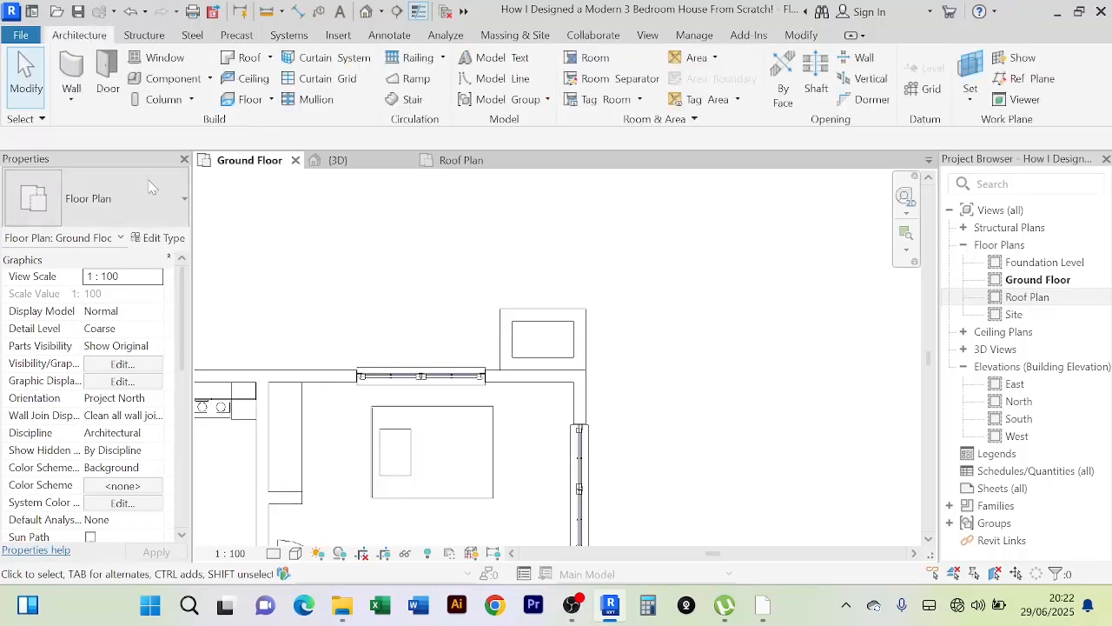
click(271, 99)
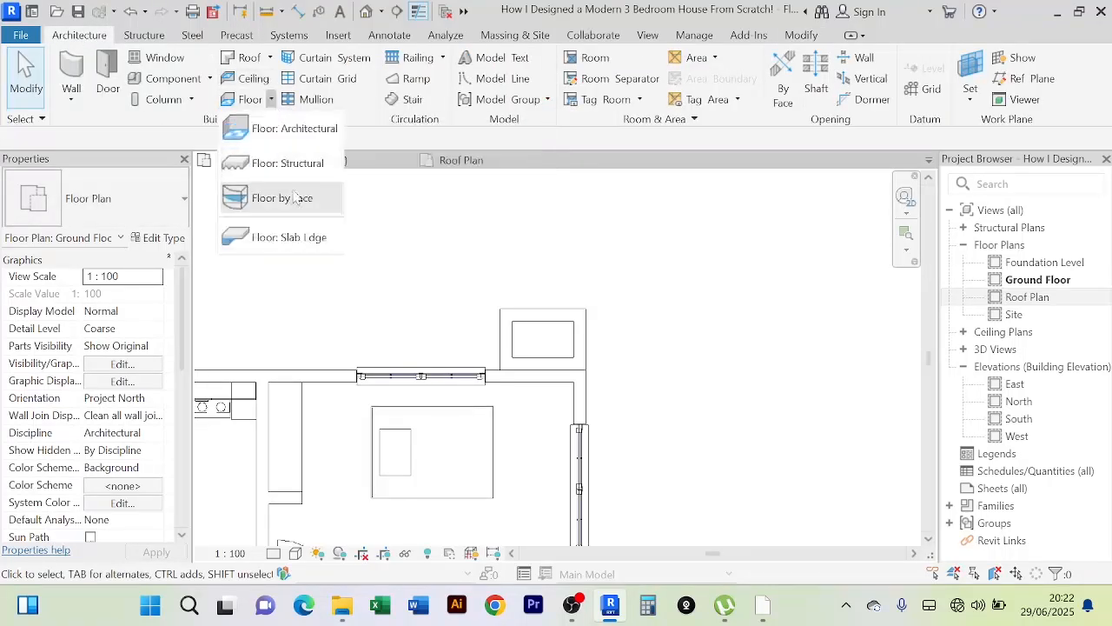
click(290, 131)
scroll(600, 356, up, 2)
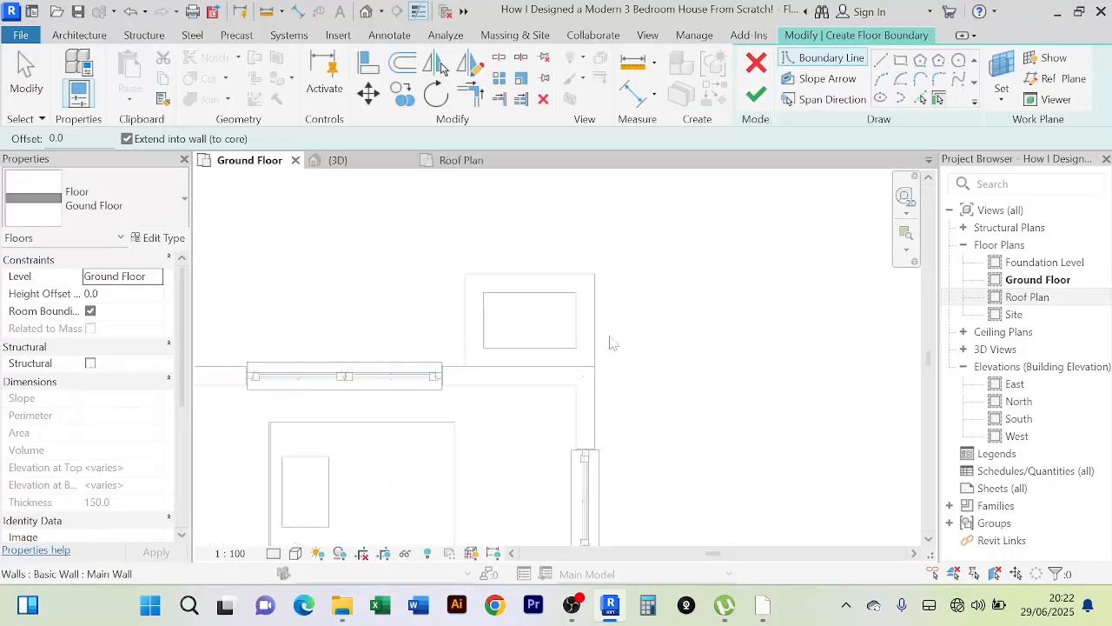
click(922, 99)
click(540, 279)
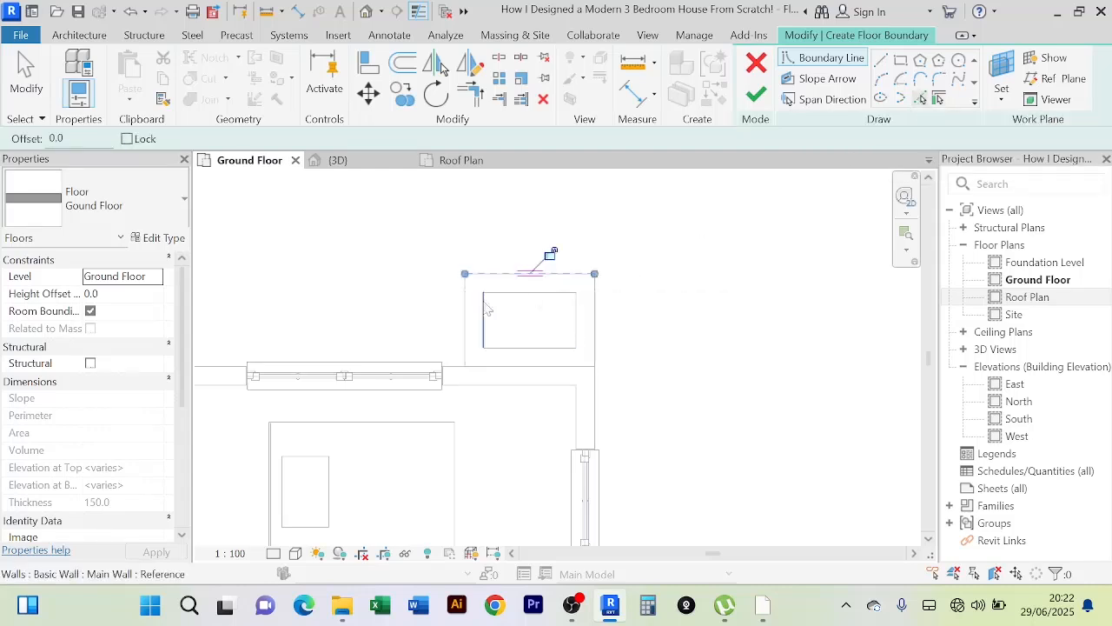
right_click(667, 241)
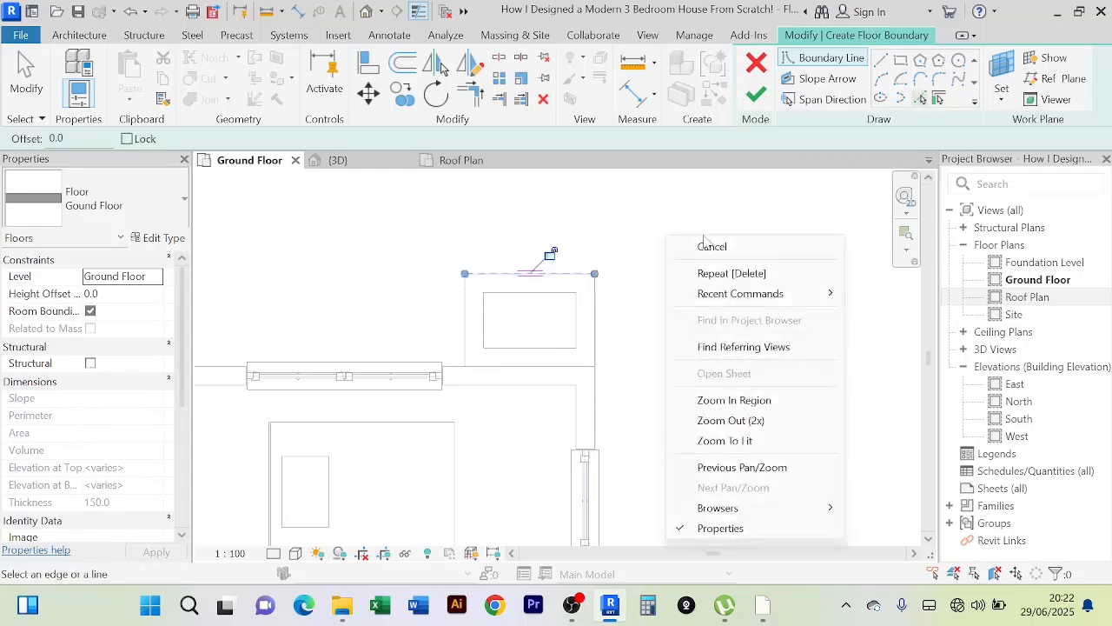
click(635, 238)
right_click(635, 237)
click(683, 242)
click(569, 275)
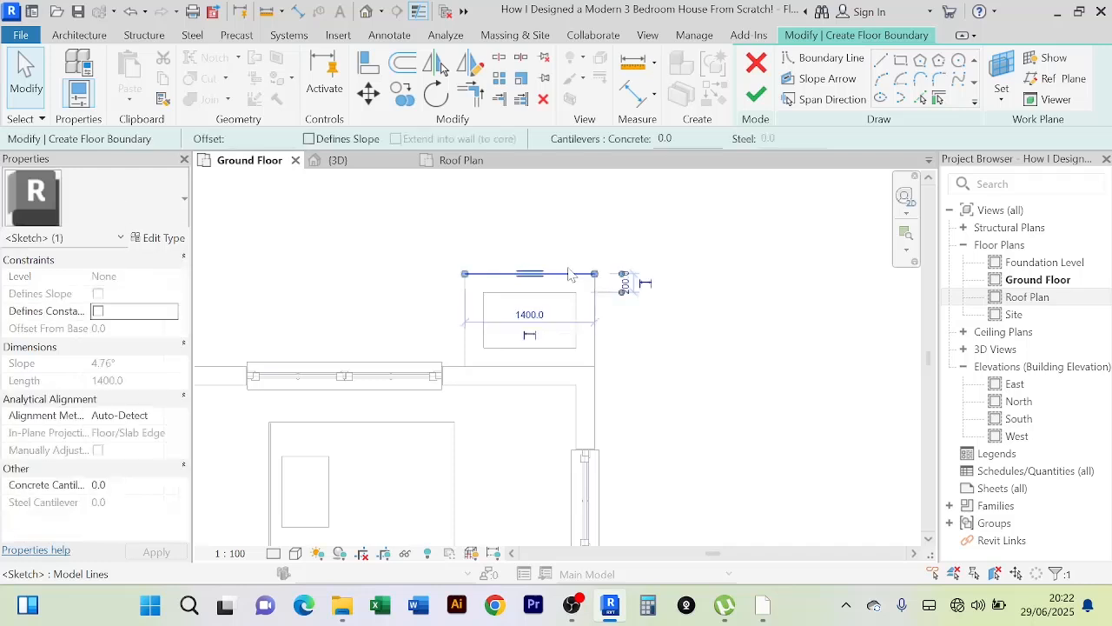
key(Escape)
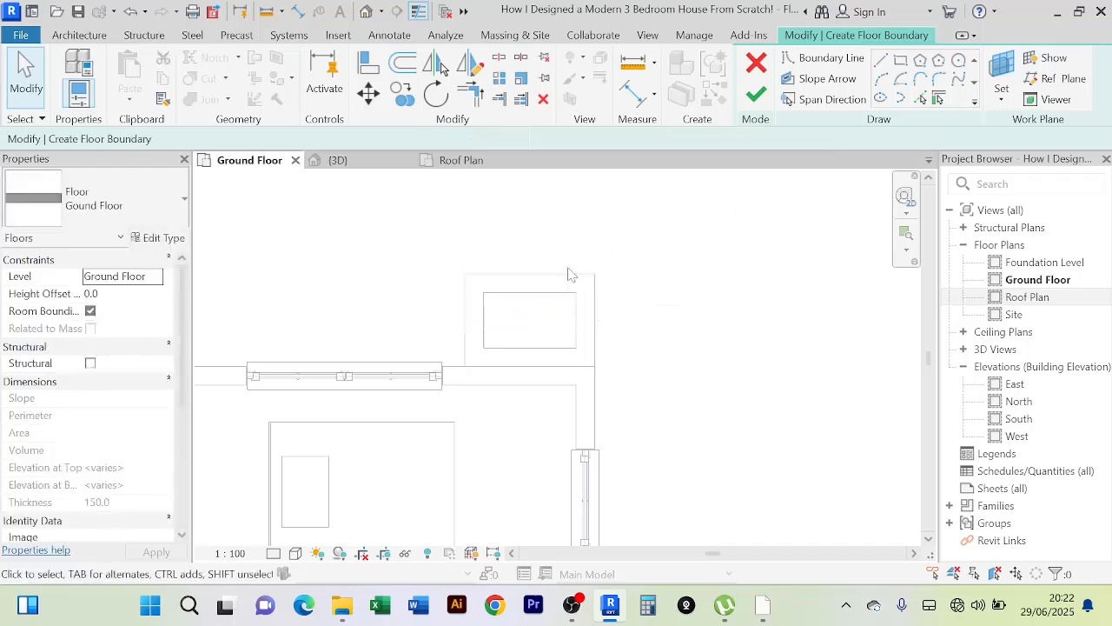
Step: Create the floor with its boundary offset 100 mm outward from the enclosure's edges and its height offset set to 4600 mm
click(921, 99)
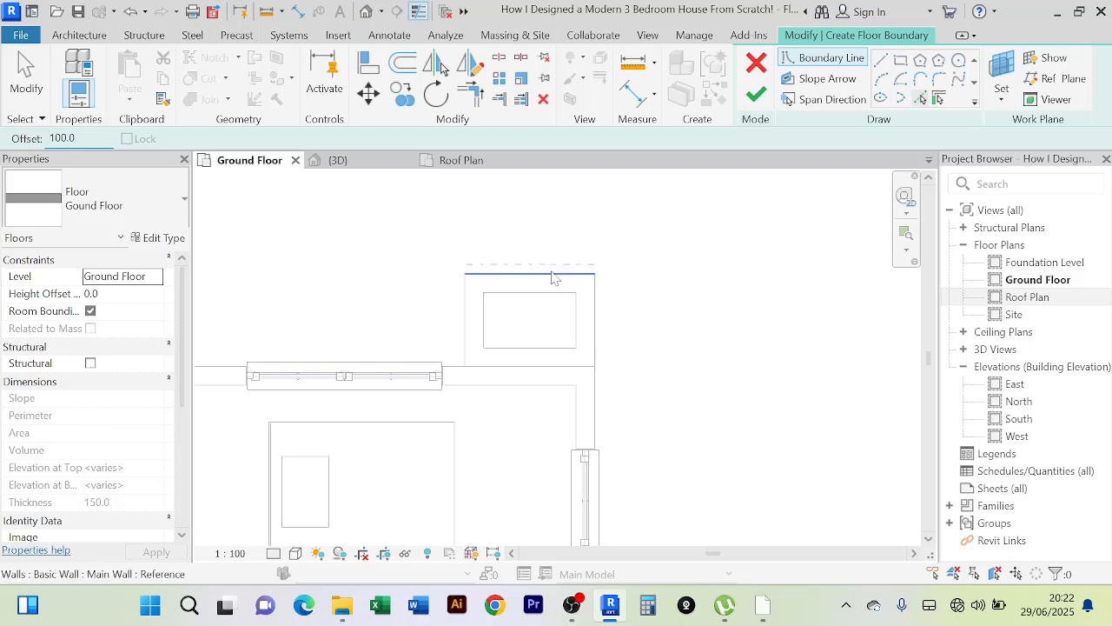
click(473, 319)
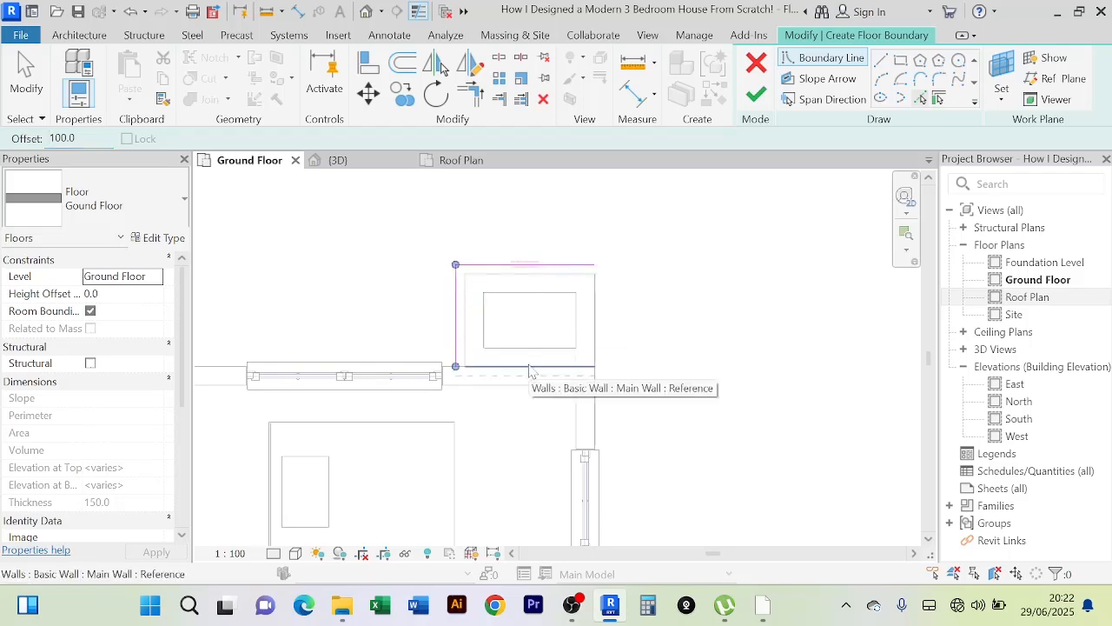
click(530, 368)
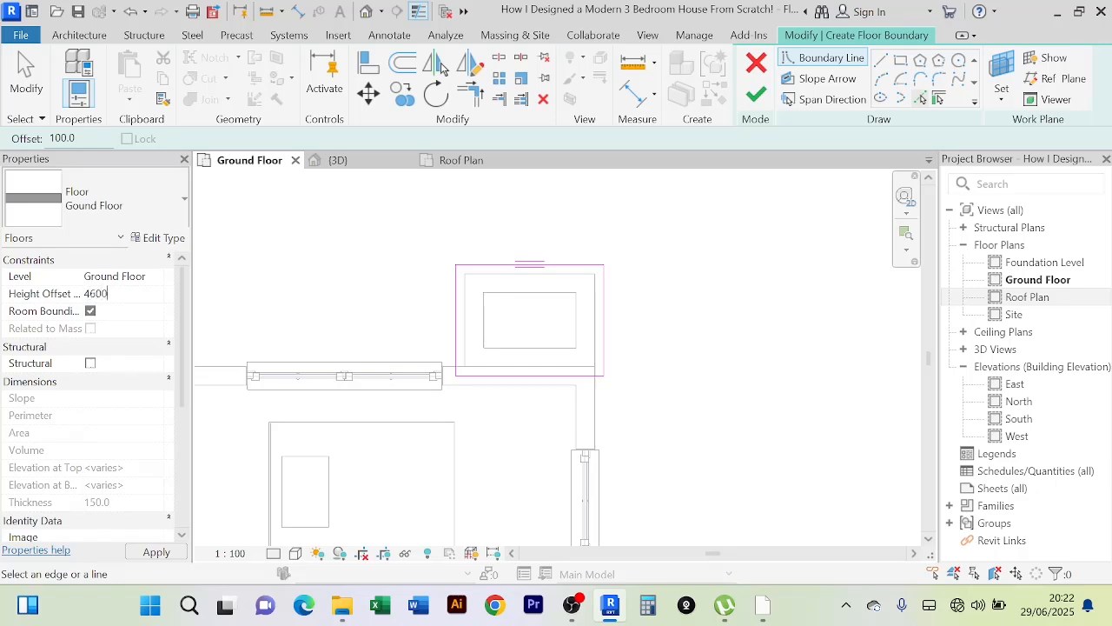
click(756, 93)
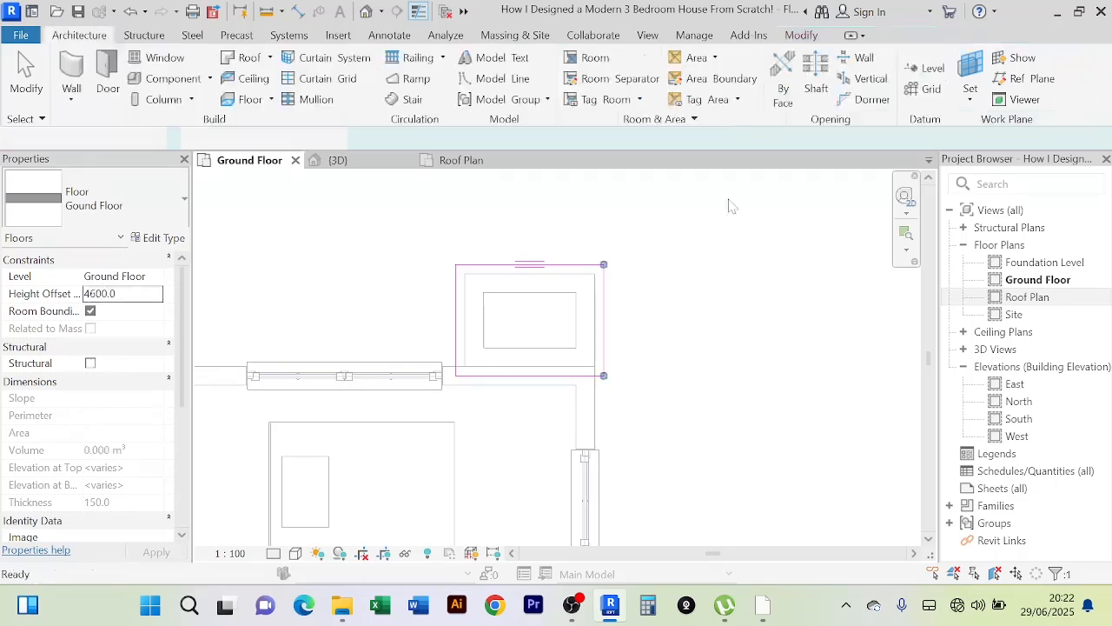
Step: Examine the slab capping the corner enclosure in 3D, together with the roof and the surrounding parapets
click(372, 162)
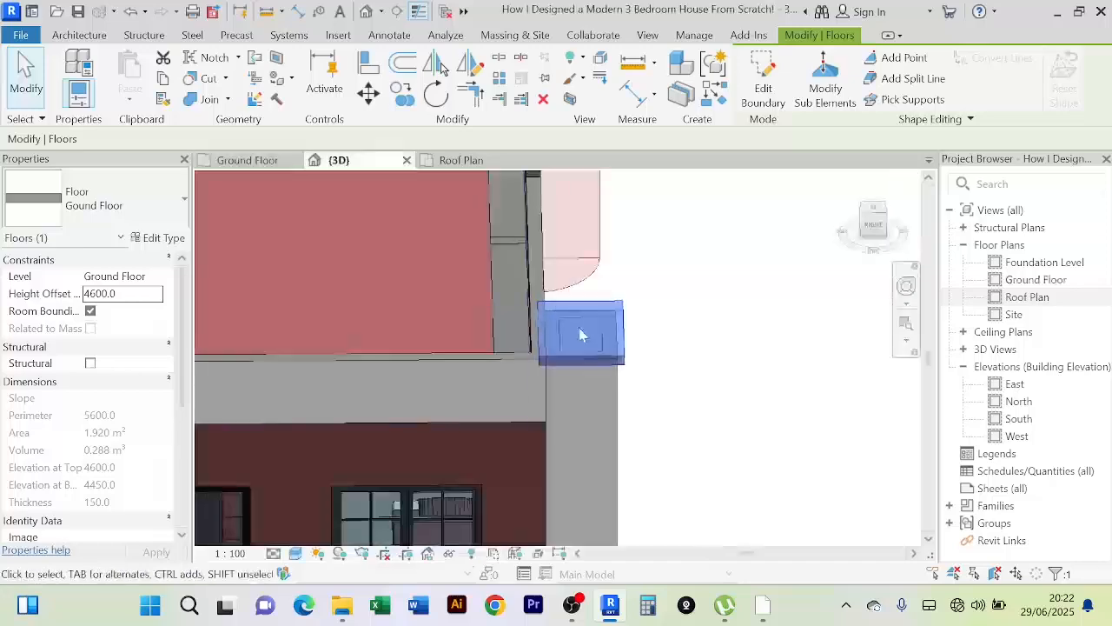
shift+middle_drag(695, 364, 569, 391)
click(729, 509)
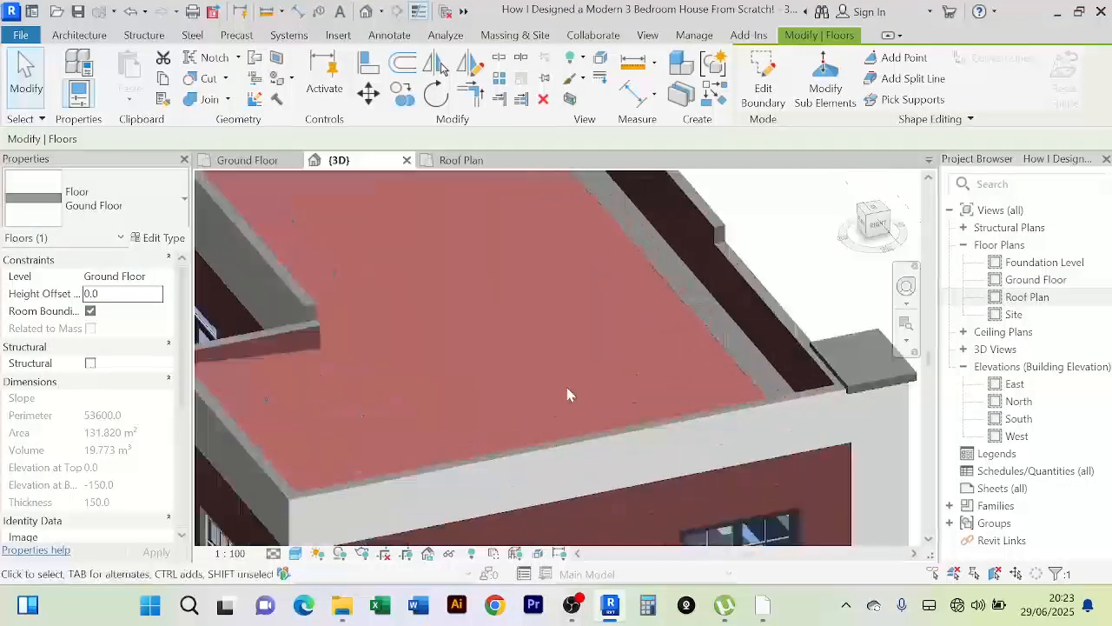
scroll(572, 345, up, 5)
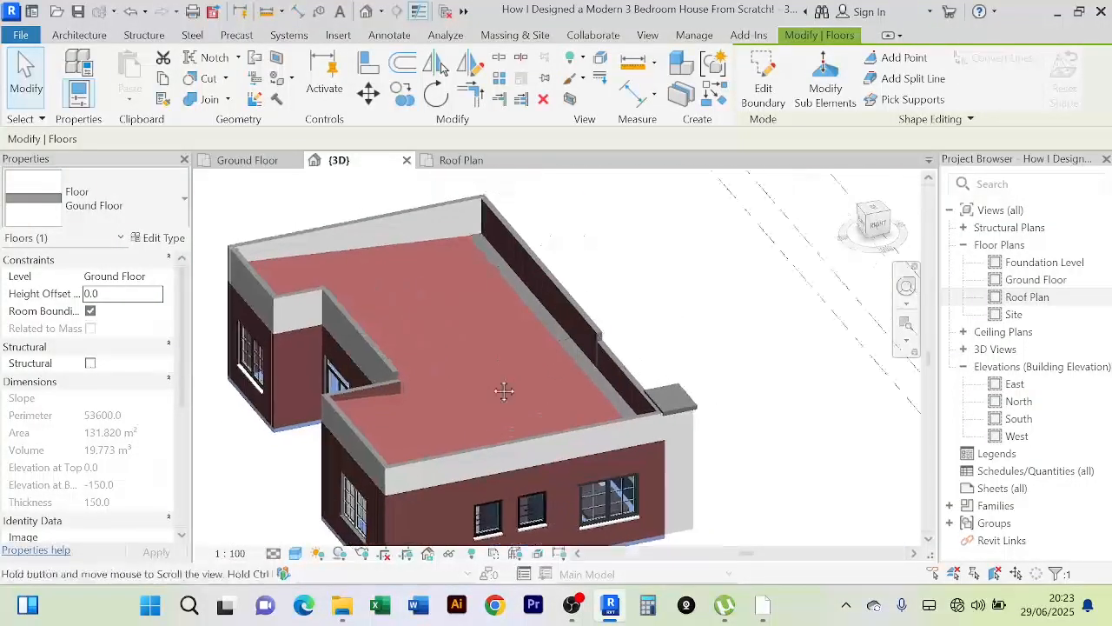
middle_drag(567, 326, 519, 390)
scroll(518, 391, down, 2)
middle_drag(589, 376, 589, 299)
middle_drag(711, 517, 779, 410)
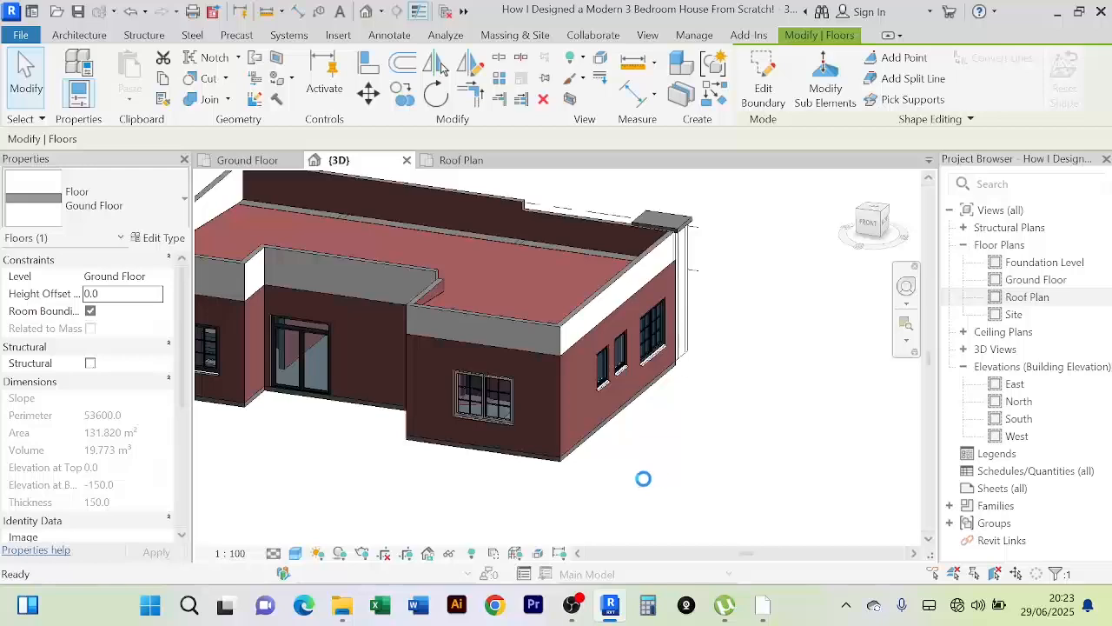
key(Escape)
Step: Examine the house's front facade in 3D, including the recessed Main Wall around the glazed entrance door
middle_drag(638, 479, 692, 507)
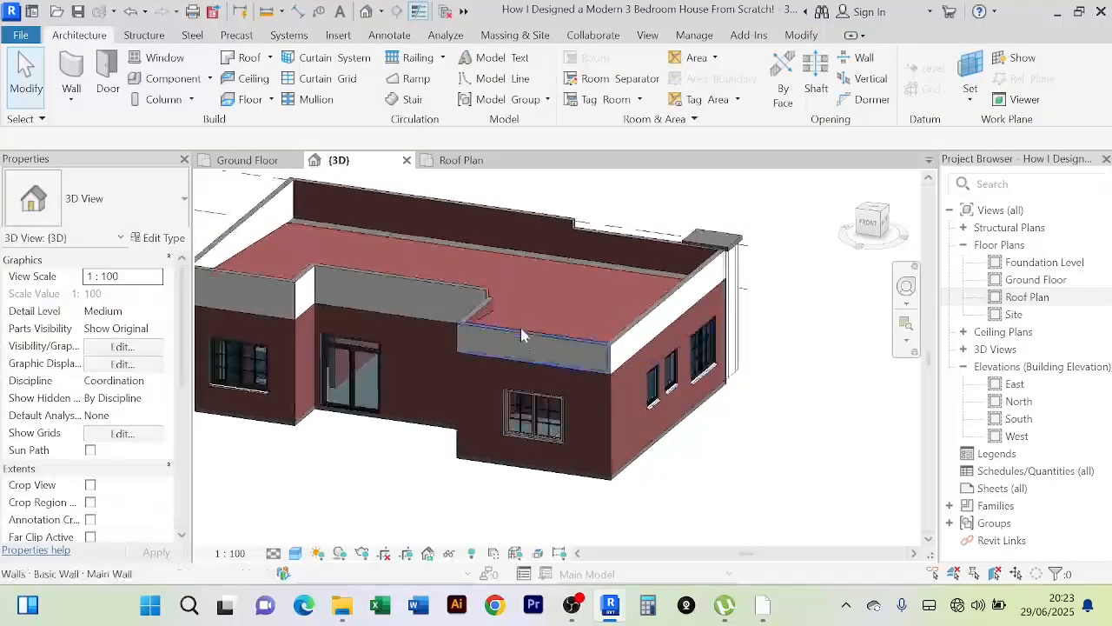
scroll(695, 465, up, 3)
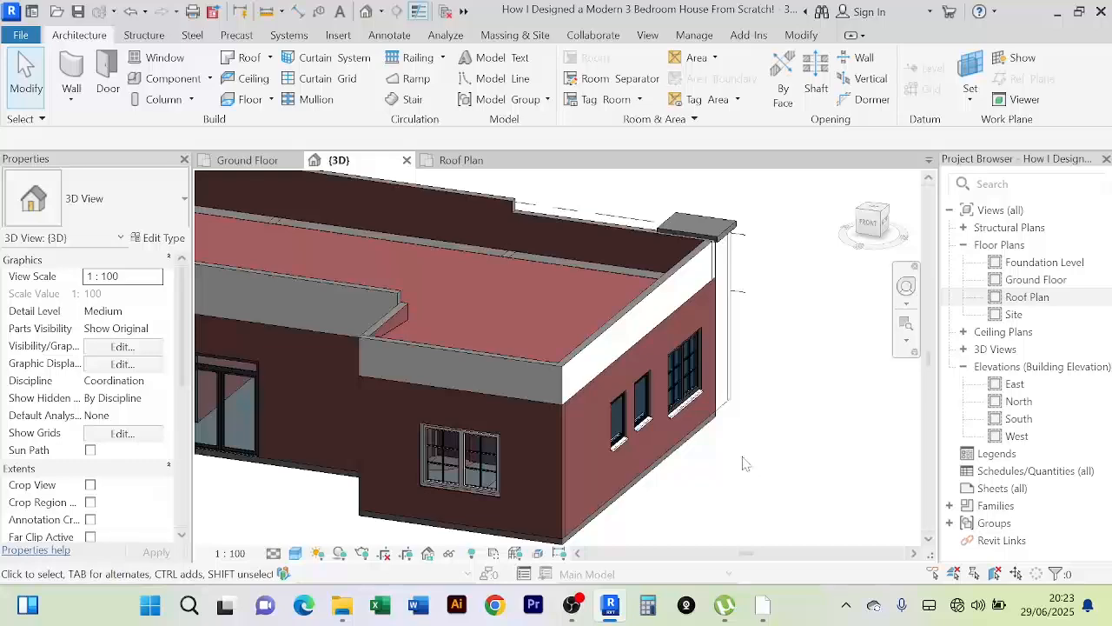
shift+middle_drag(743, 463, 780, 442)
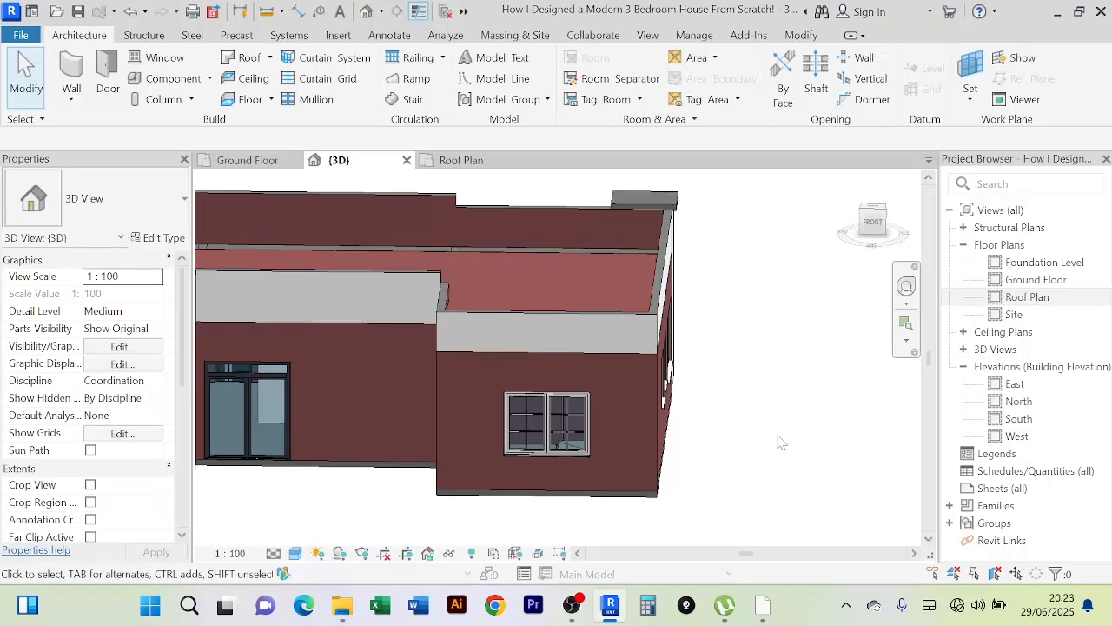
shift+middle_drag(780, 442, 504, 481)
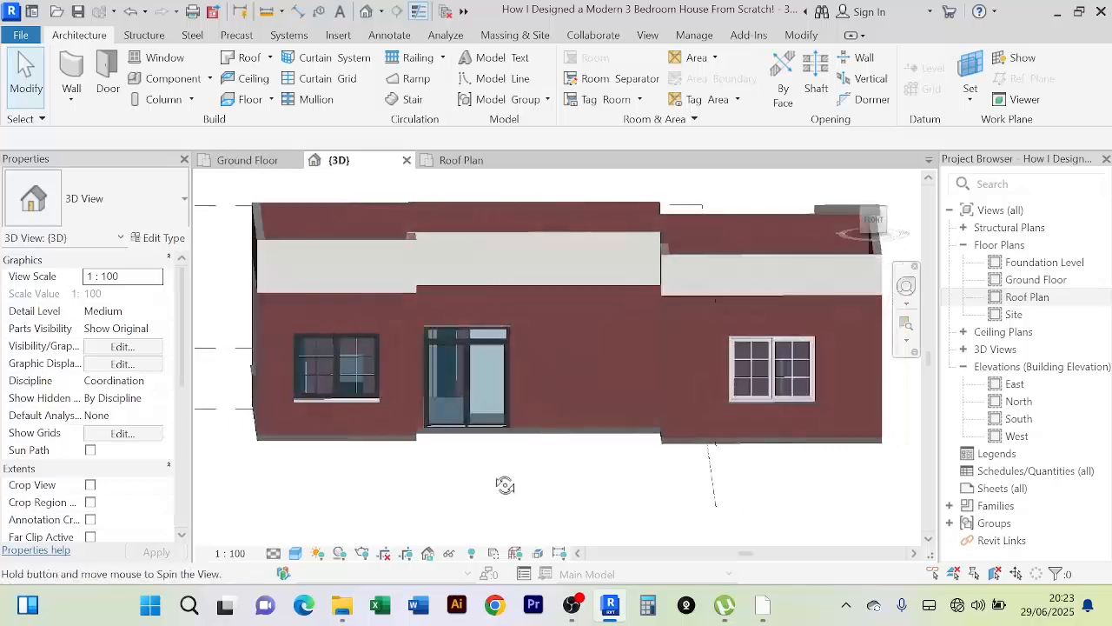
scroll(531, 408, up, 4)
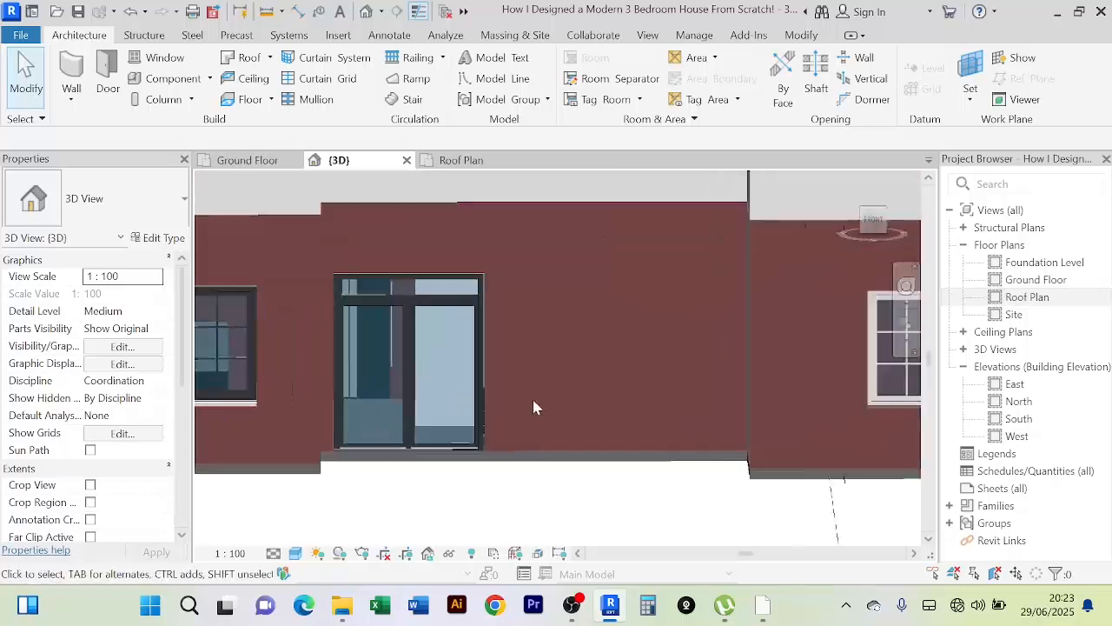
click(527, 448)
scroll(527, 511, down, 3)
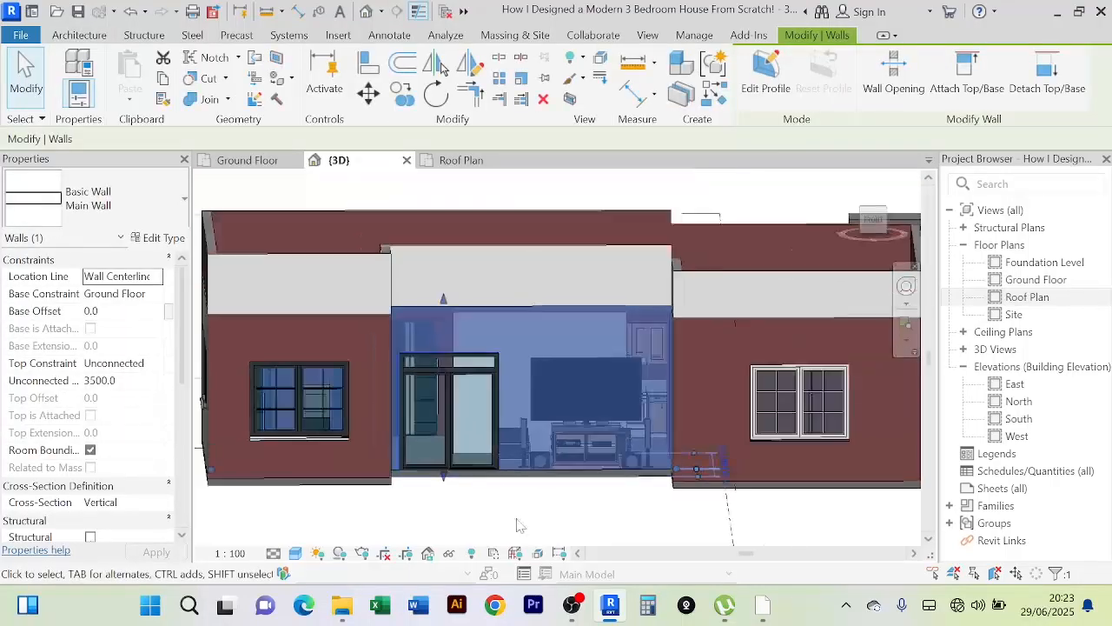
click(513, 517)
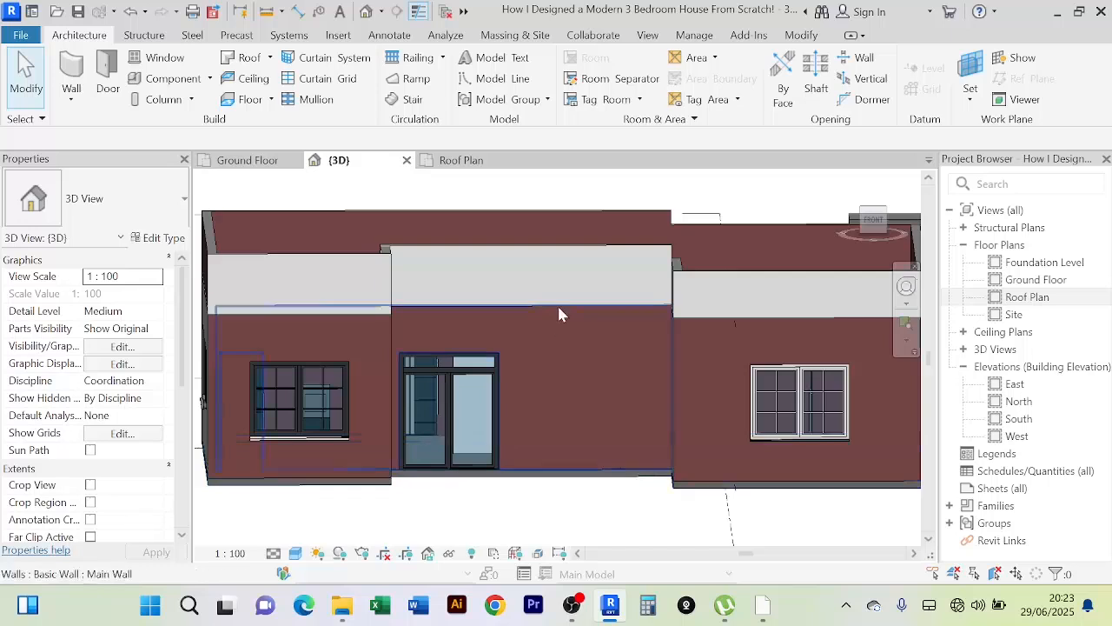
Step: Temporarily isolate the Main Wall containing the glazed entrance door in the 3D view
click(572, 394)
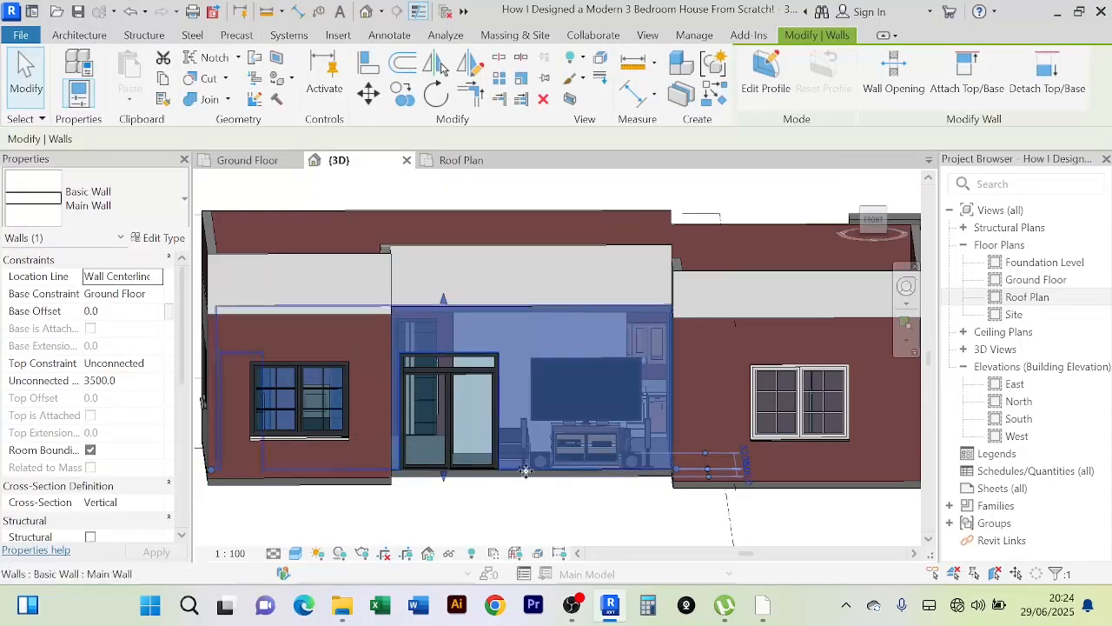
click(449, 554)
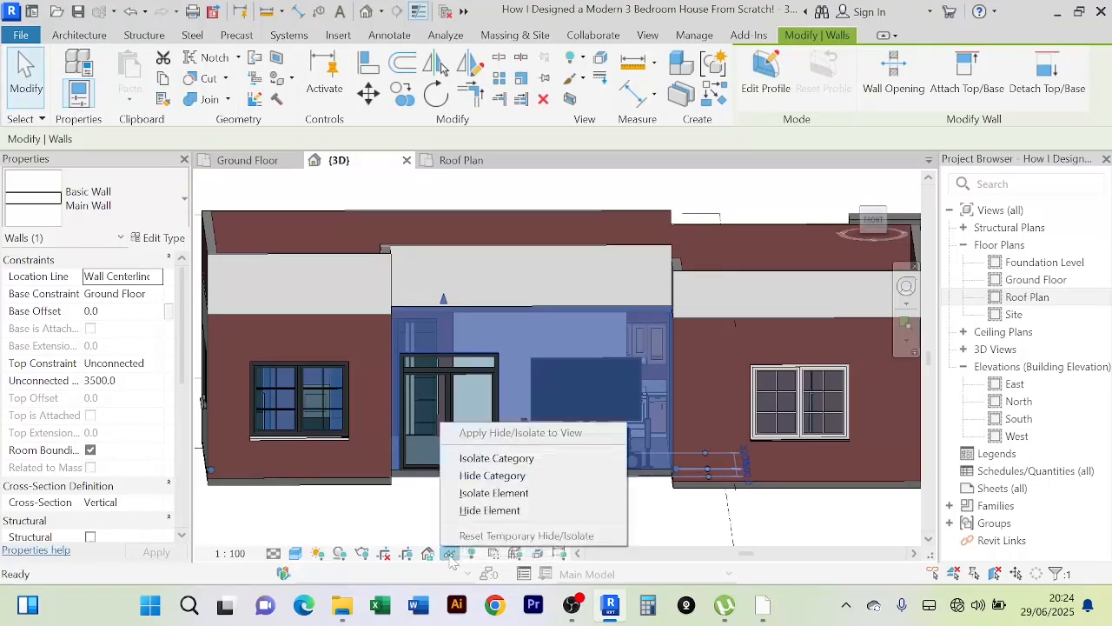
click(493, 493)
click(733, 377)
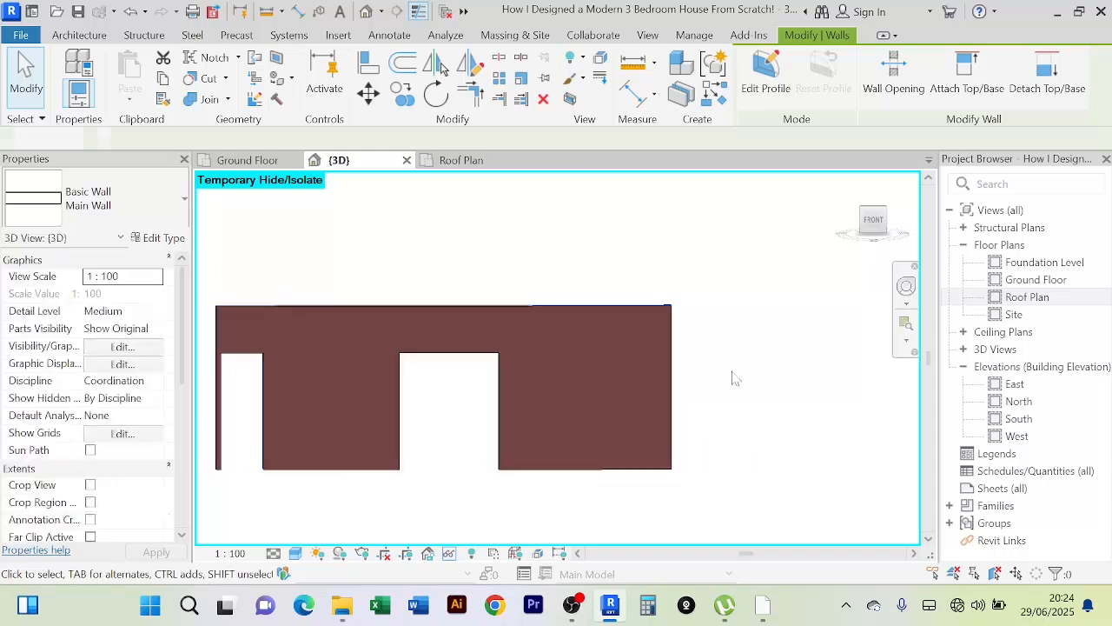
Step: Split the isolated Main Wall vertically beside the central door opening and near its far end, leaving a segment about 2500 mm wide between
middle_drag(669, 415, 683, 388)
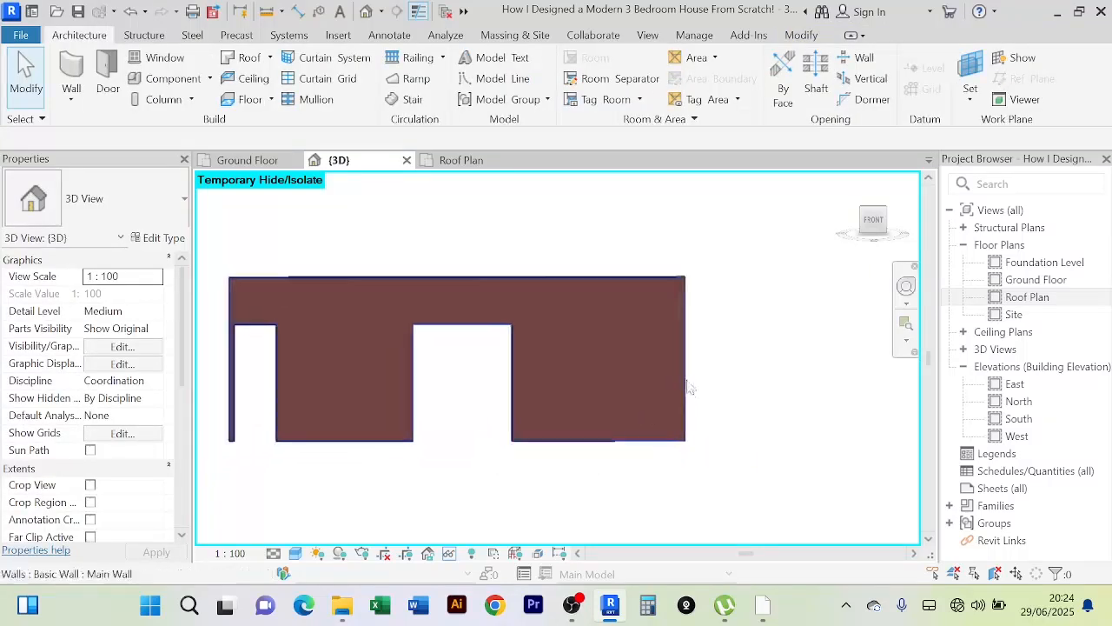
click(628, 278)
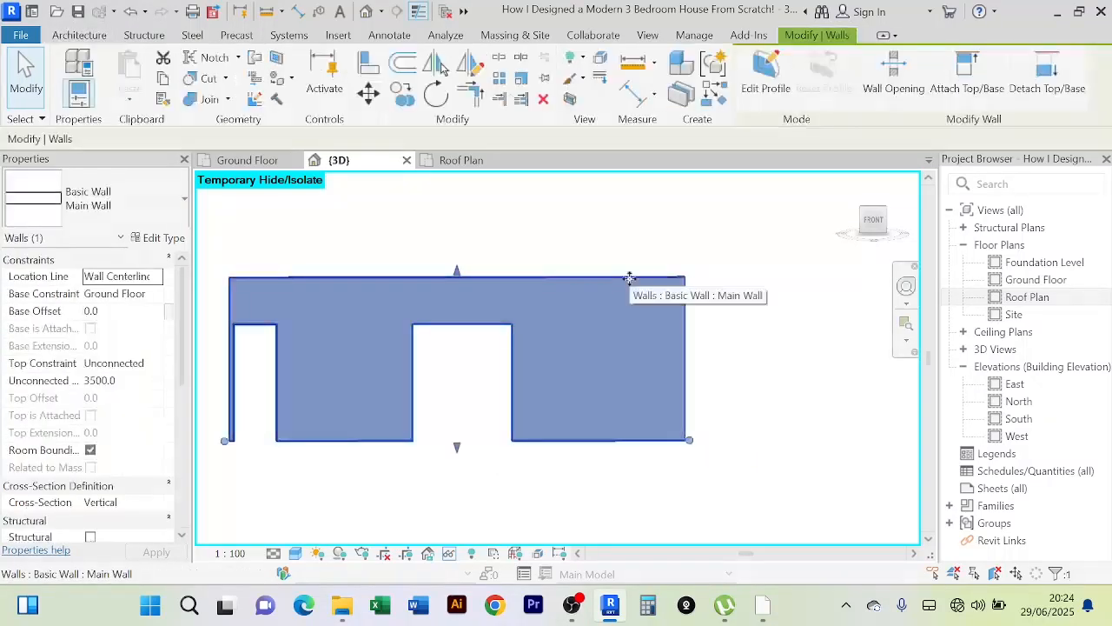
click(501, 68)
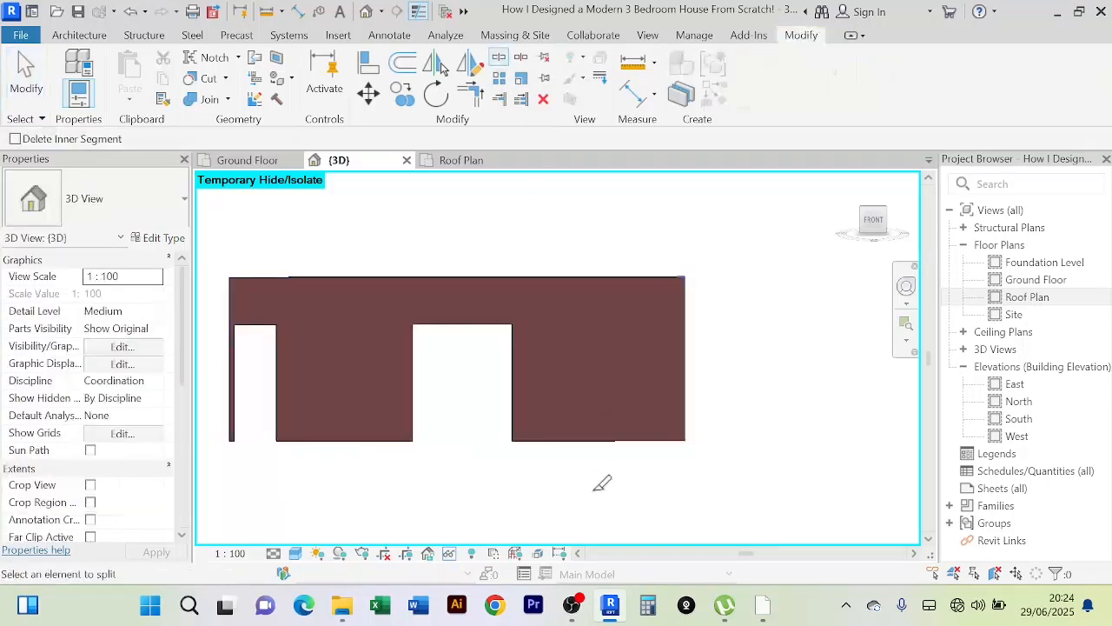
scroll(589, 471, up, 2)
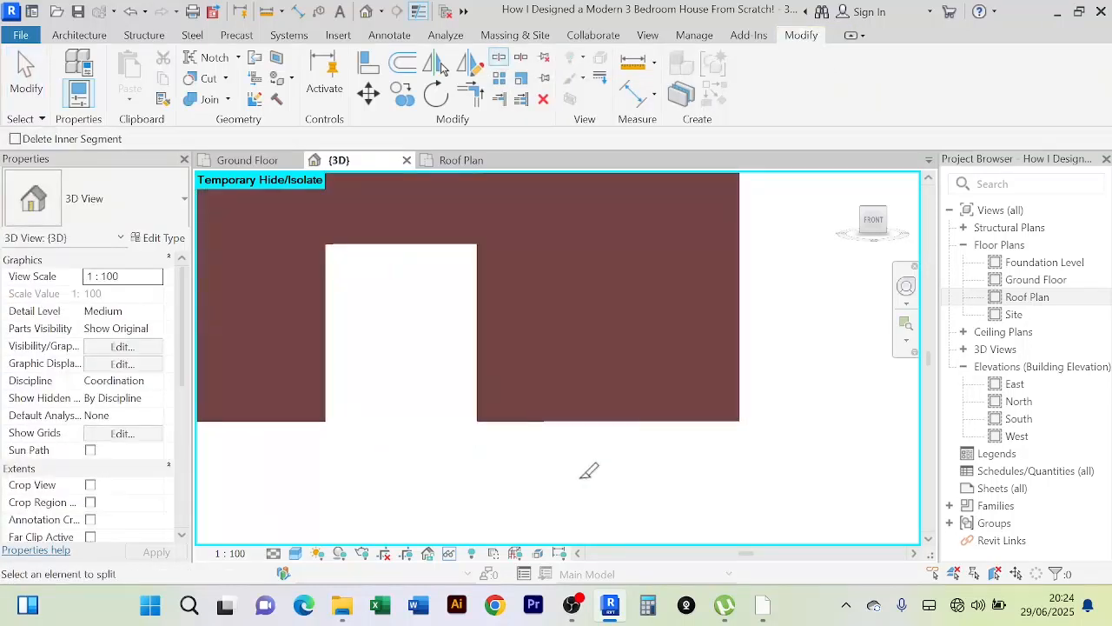
click(527, 420)
scroll(544, 426, down, 3)
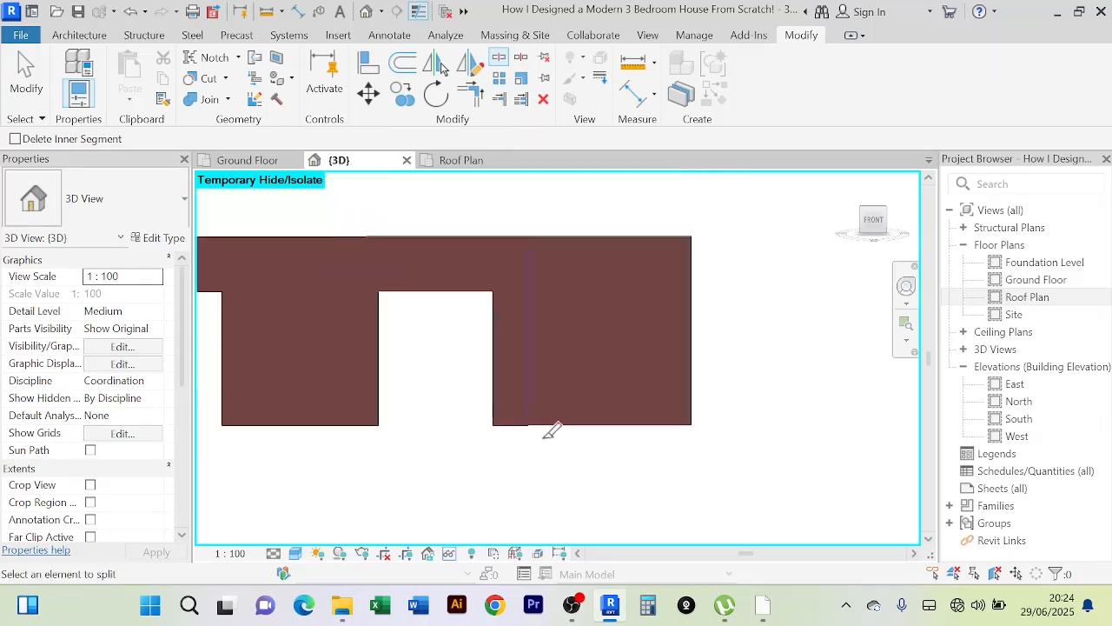
scroll(629, 452, up, 2)
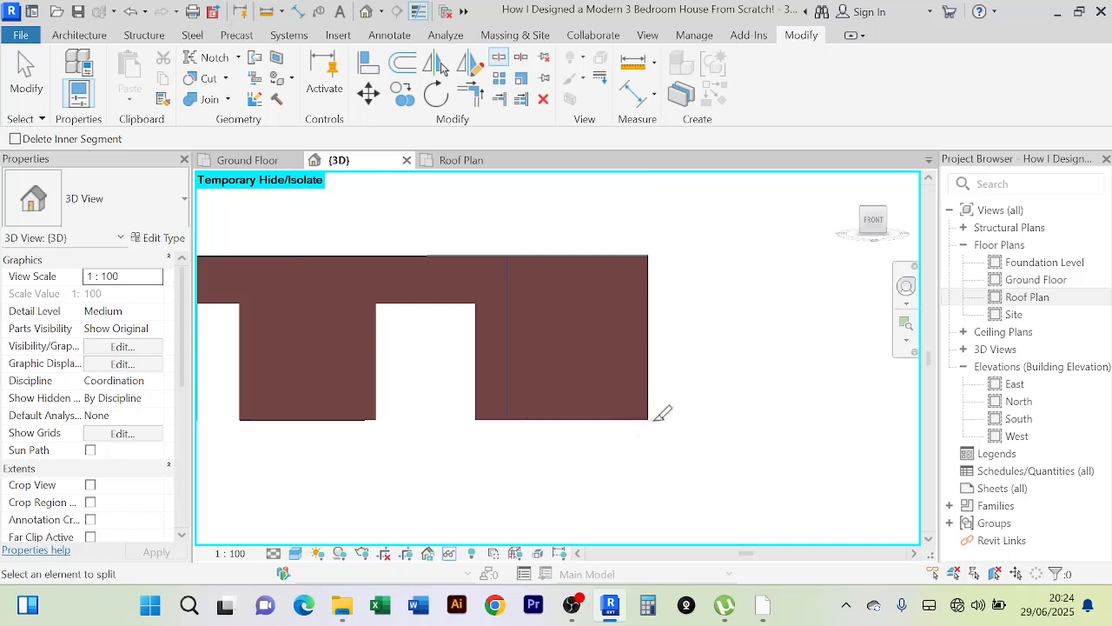
scroll(639, 409, up, 3)
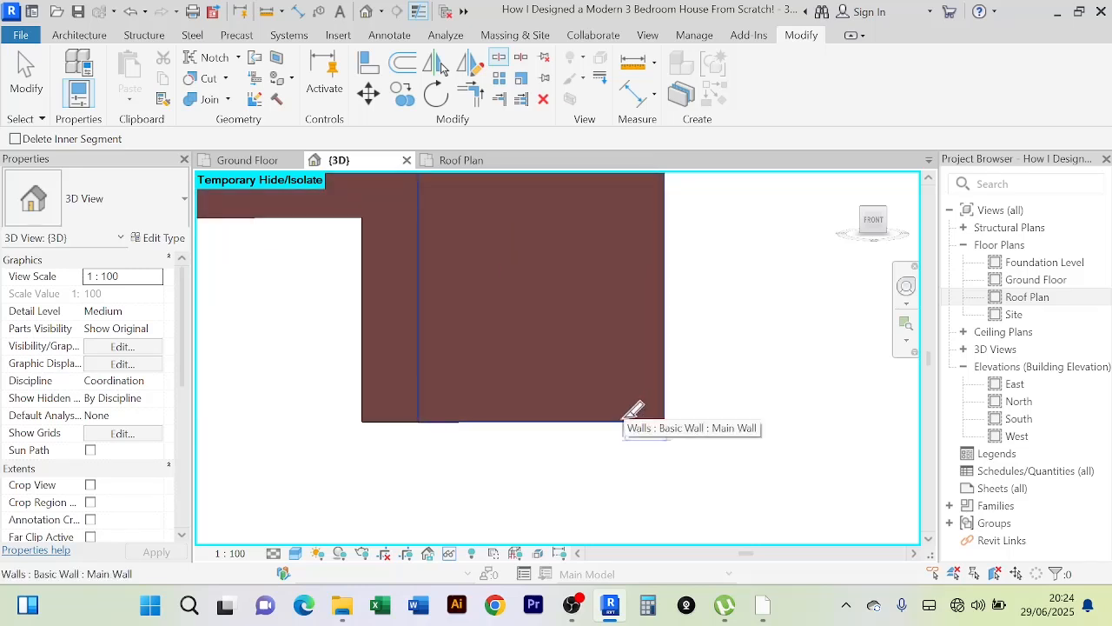
scroll(669, 408, down, 3)
scroll(608, 401, up, 1)
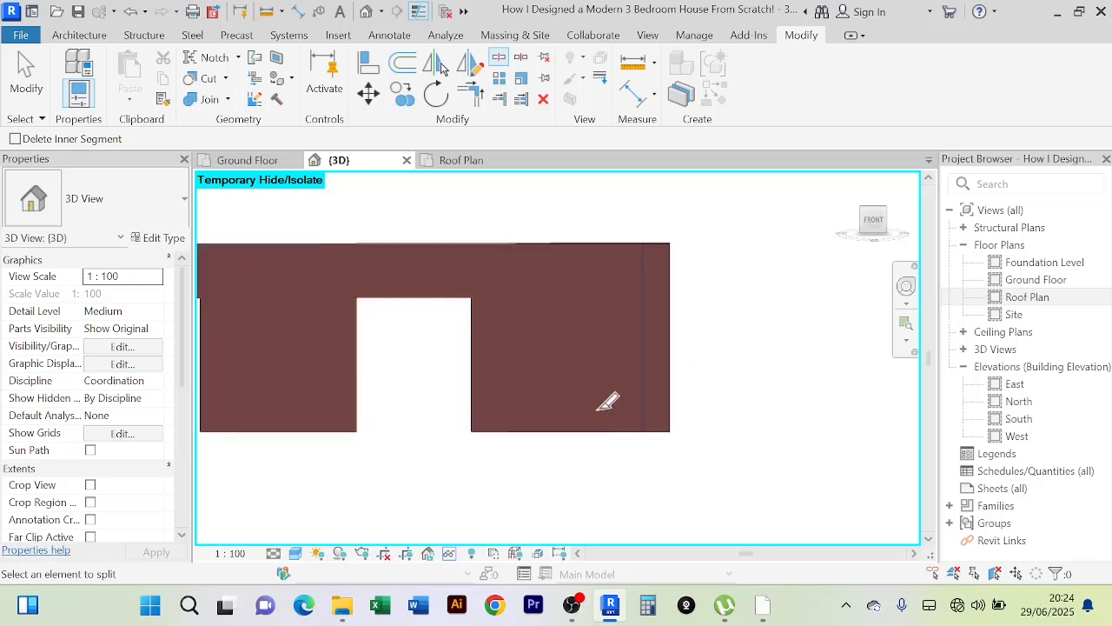
Step: Split that middle wall segment horizontally 300 mm above its base and level with the door head, leaving a 2200 mm high panel
scroll(532, 417, up, 1)
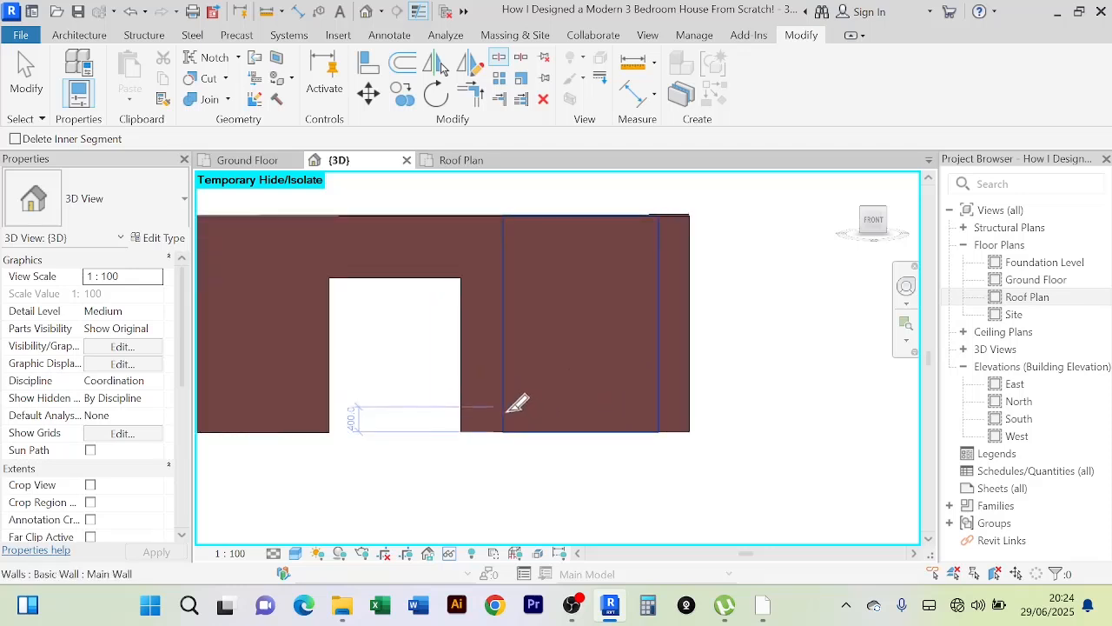
scroll(518, 403, up, 2)
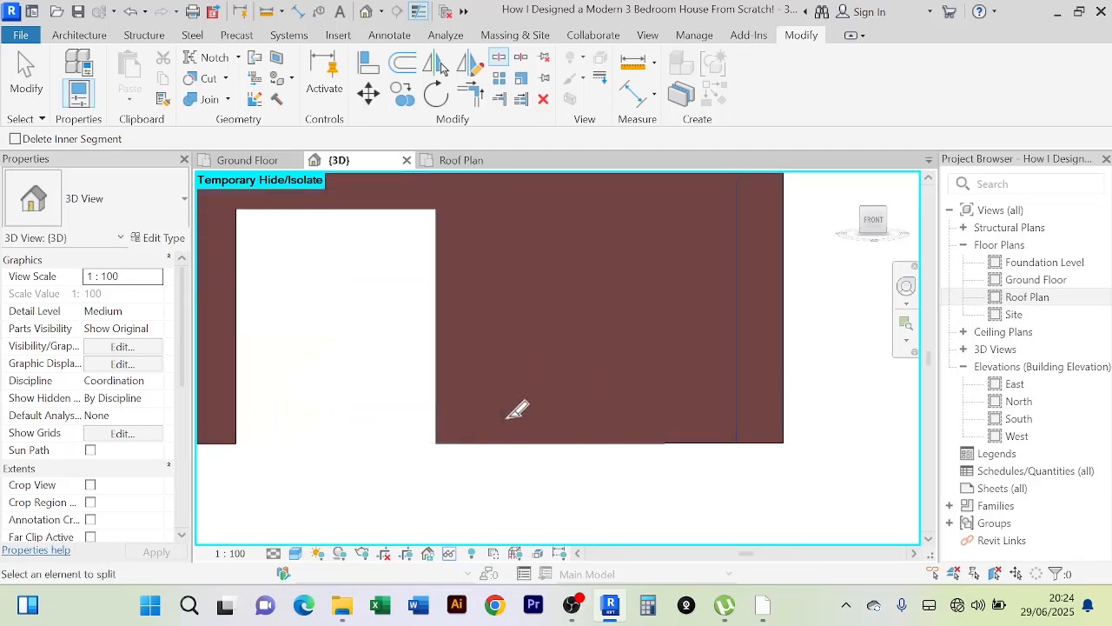
click(505, 418)
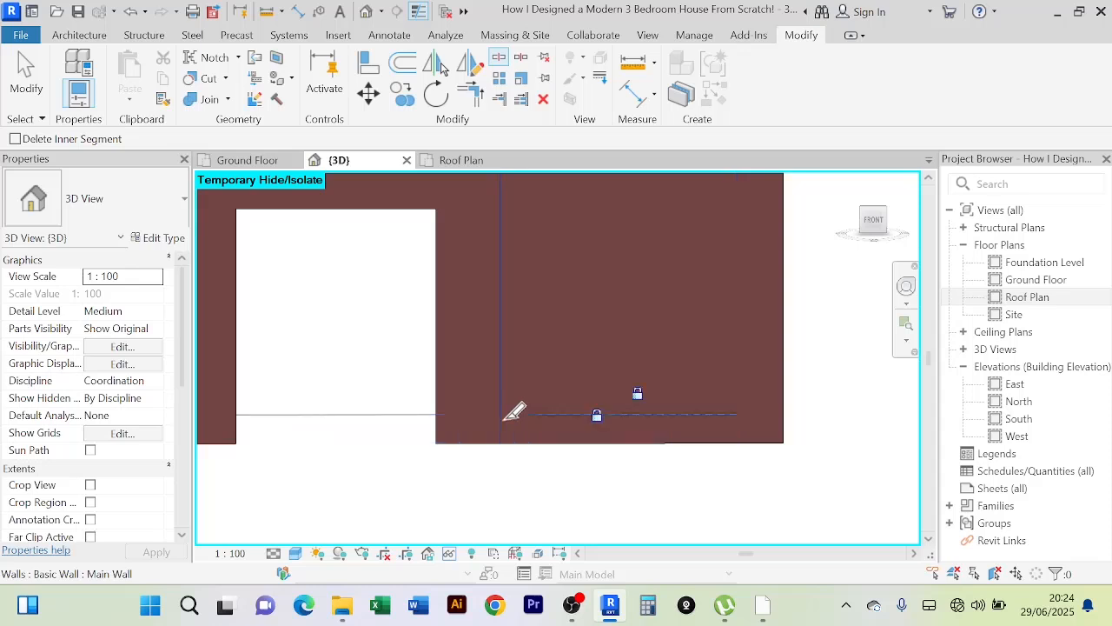
scroll(518, 420, down, 2)
middle_drag(519, 358, 532, 460)
scroll(529, 420, up, 1)
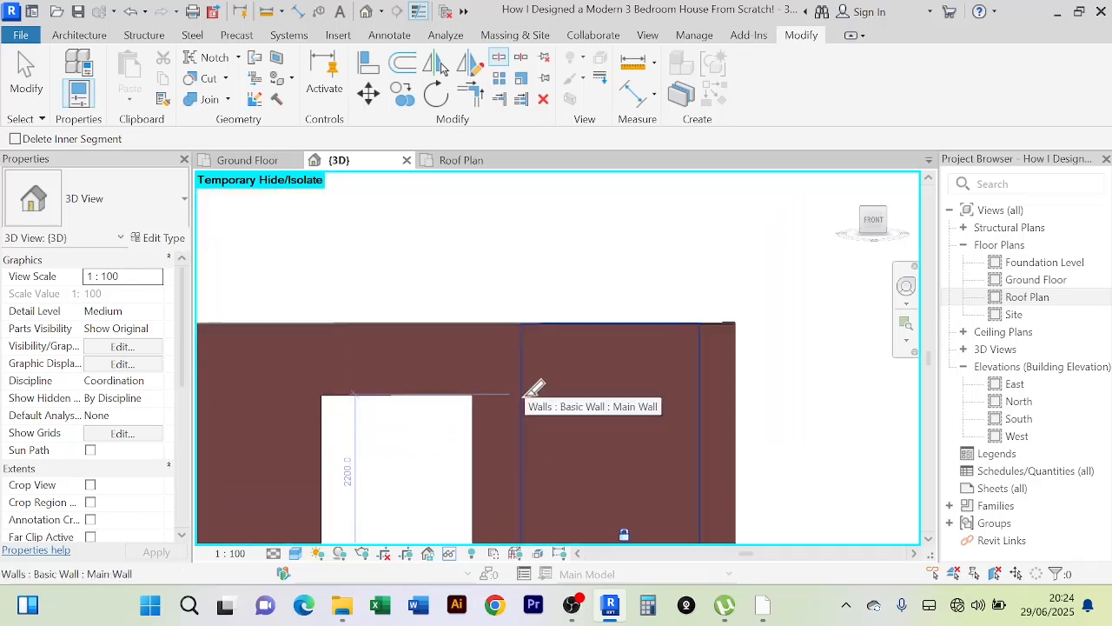
click(527, 393)
right_click(607, 265)
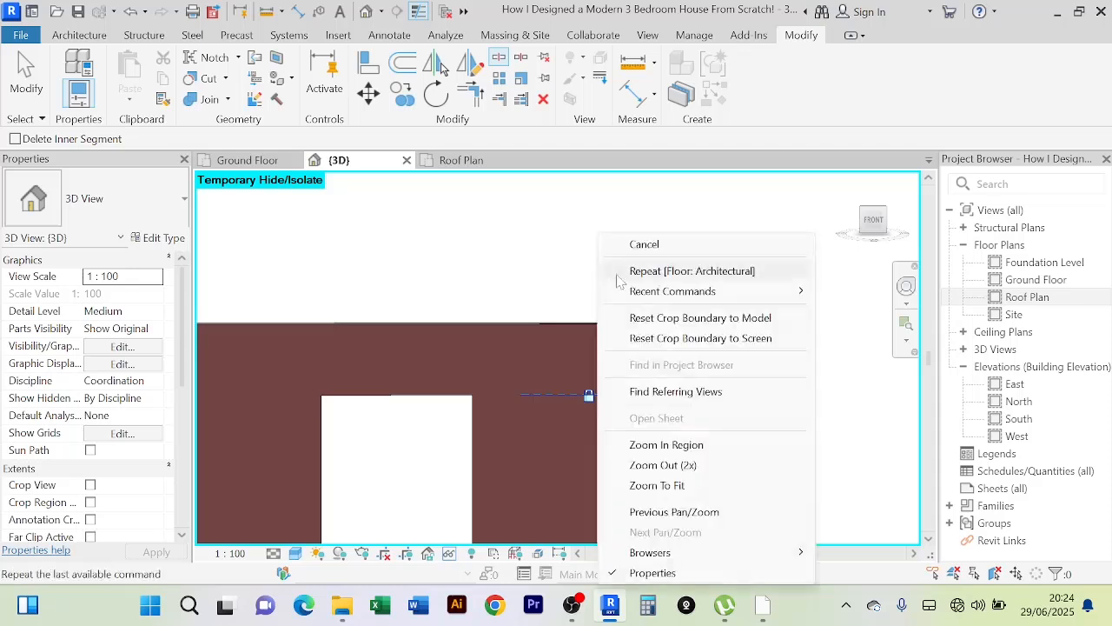
click(630, 245)
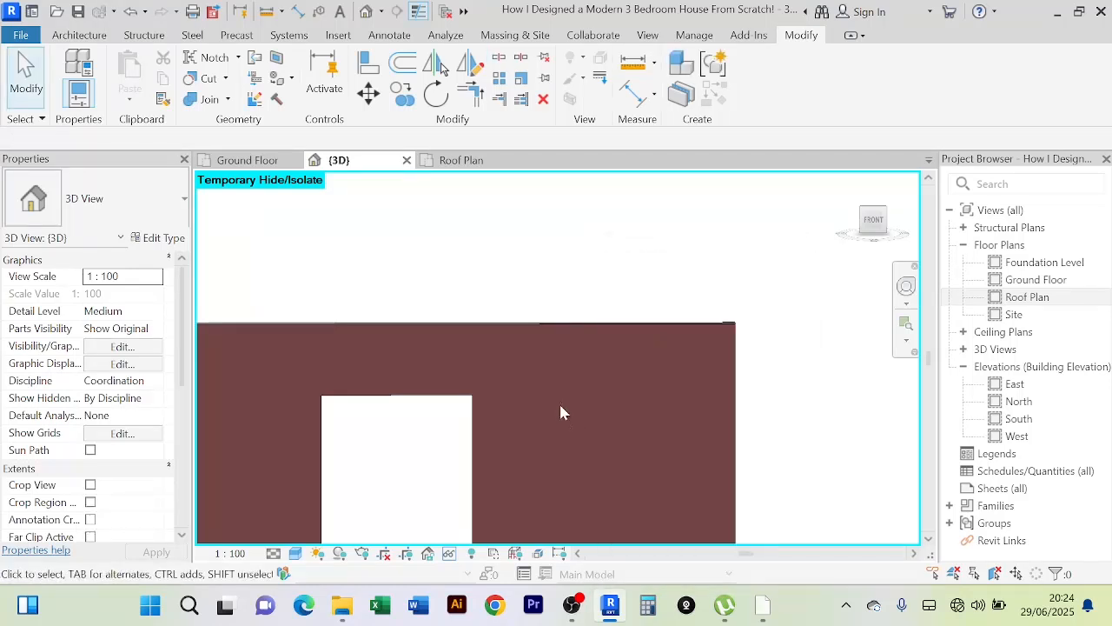
Step: Change the split-off central wall panel from Main Wall to the Curtain Wall type
click(562, 400)
scroll(660, 408, down, 2)
middle_drag(797, 418, 767, 351)
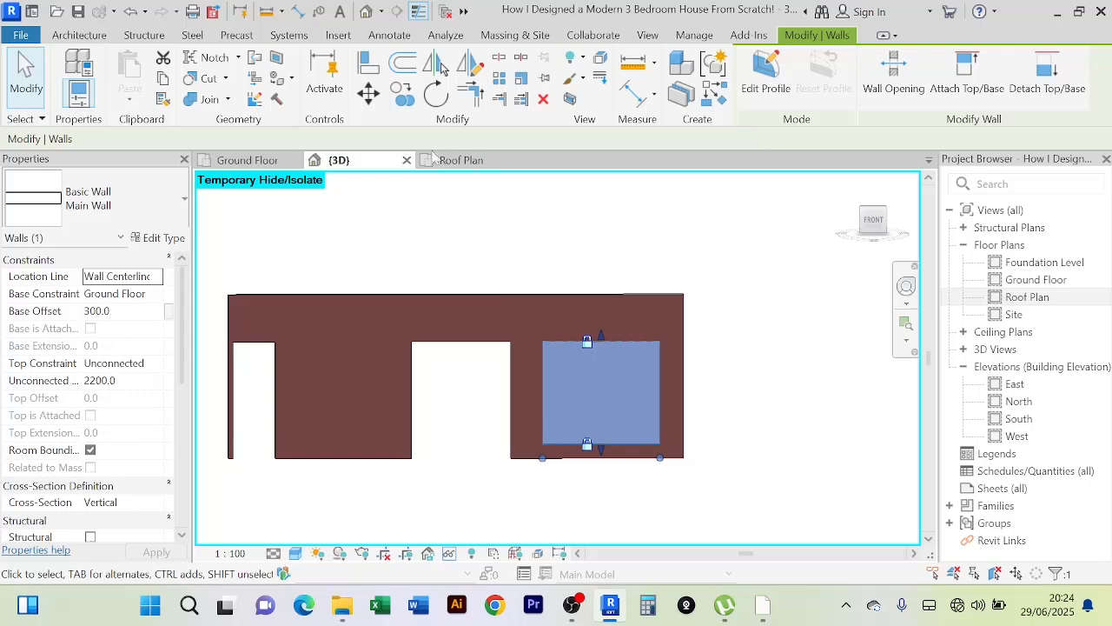
click(185, 203)
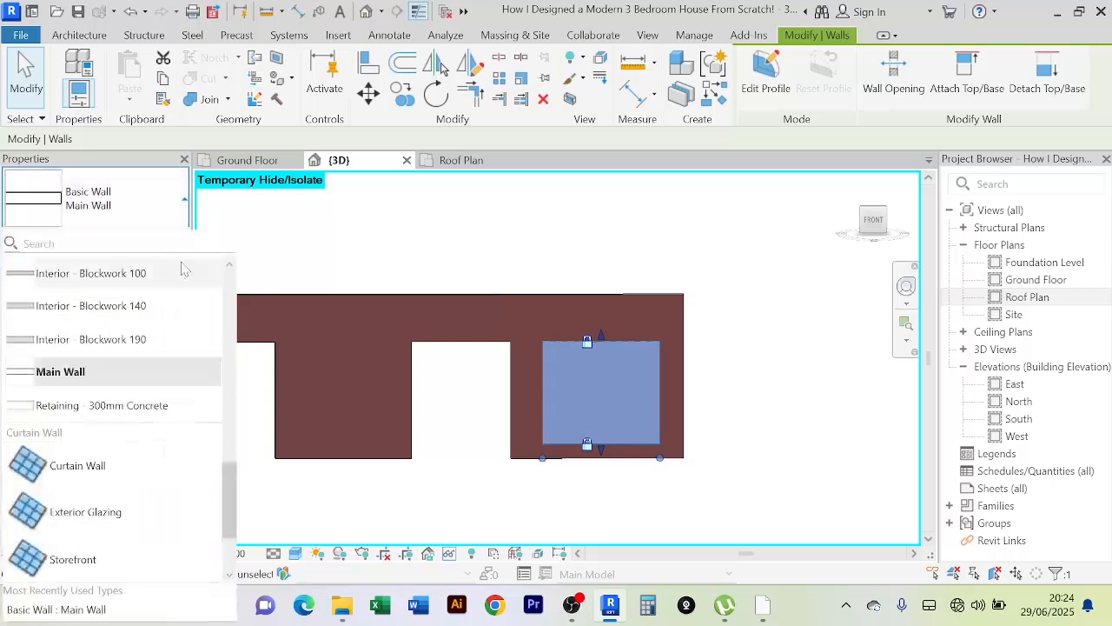
click(105, 470)
click(720, 440)
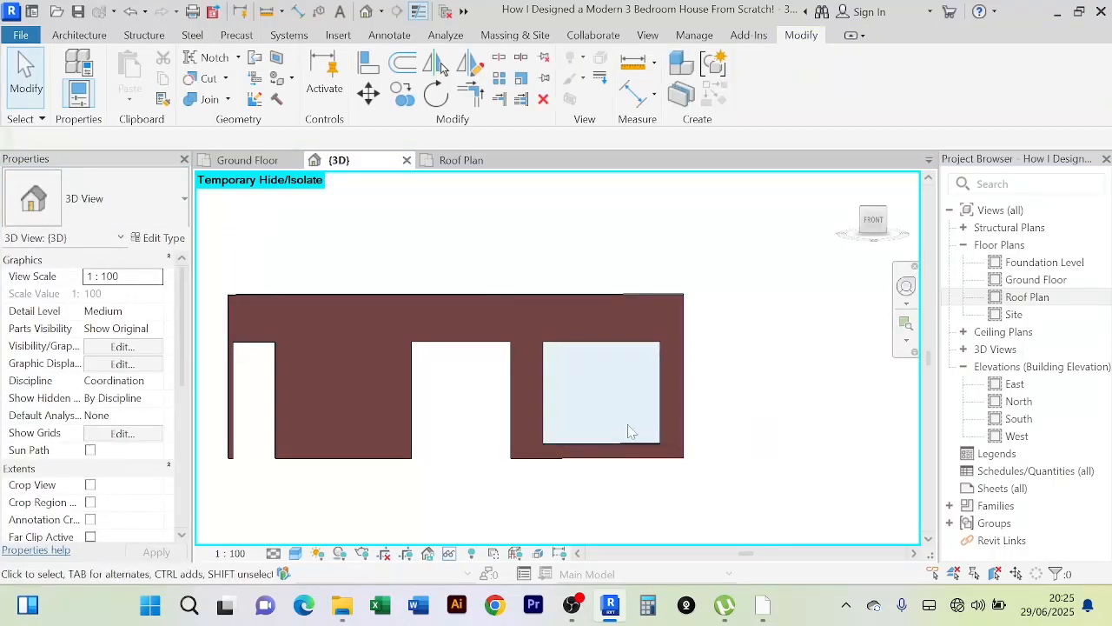
Step: Add two vertical curtain grid lines to the new curtain wall panel, each 400 mm in from a side edge, with 1700 mm between
click(613, 358)
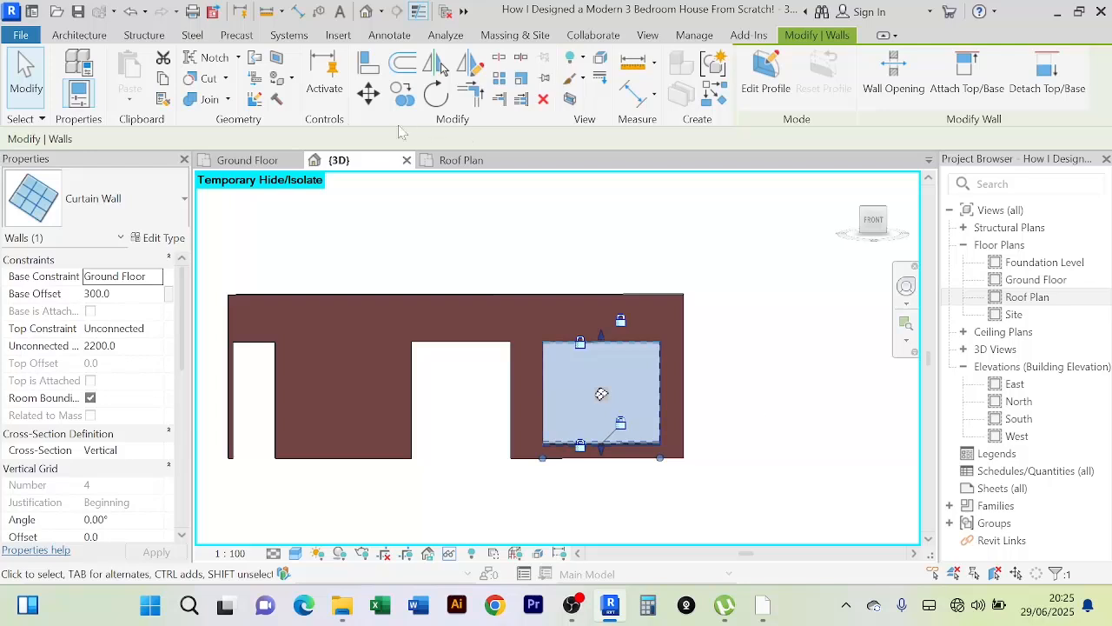
click(59, 37)
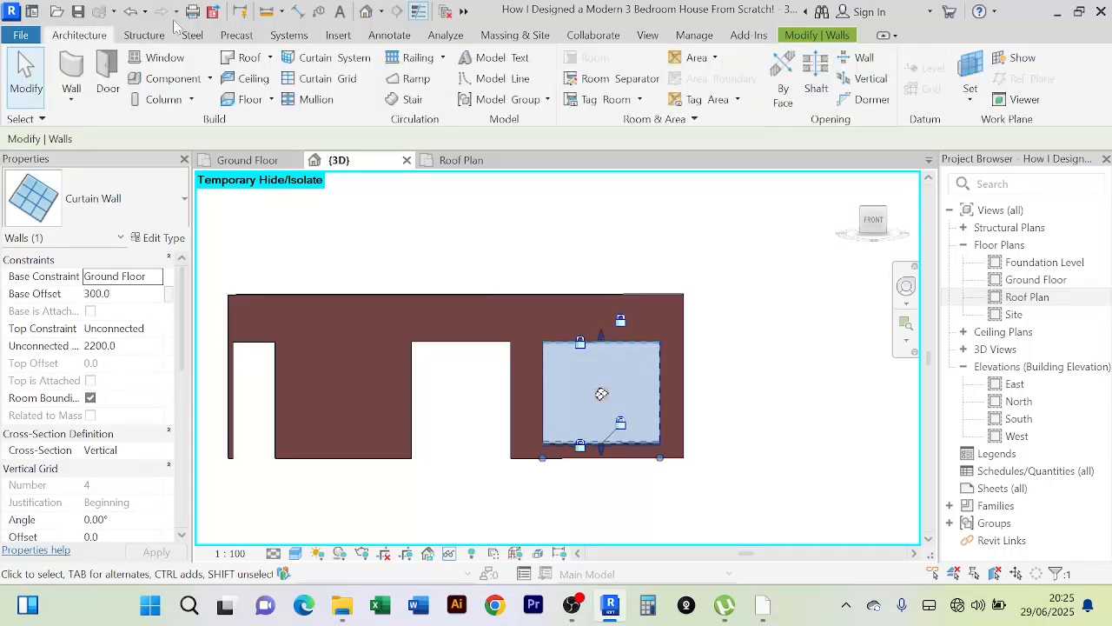
click(327, 85)
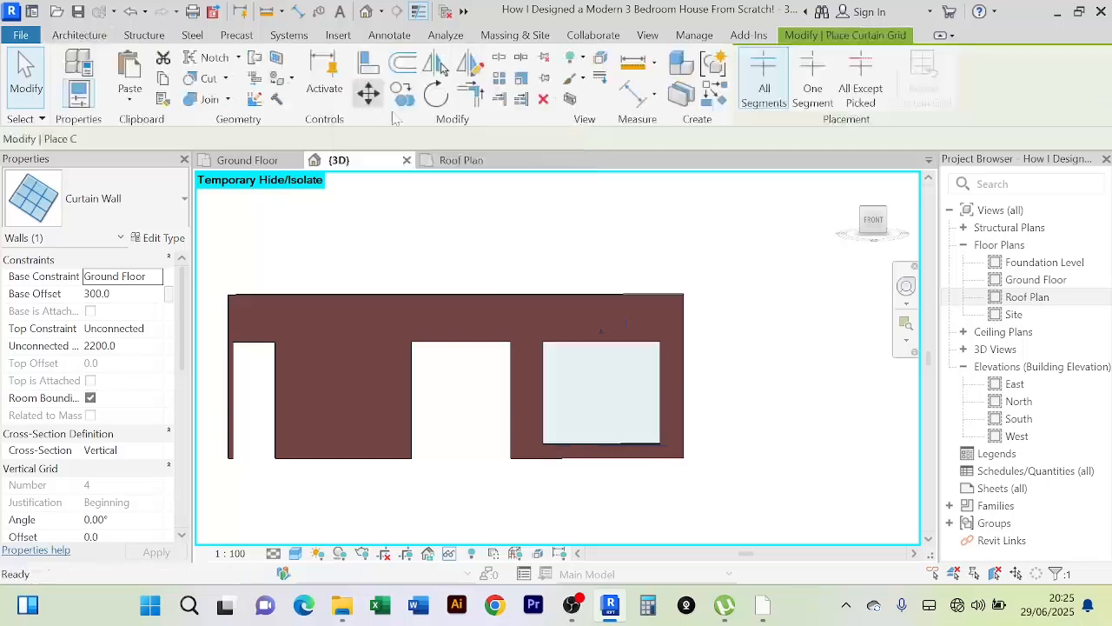
scroll(561, 397, up, 4)
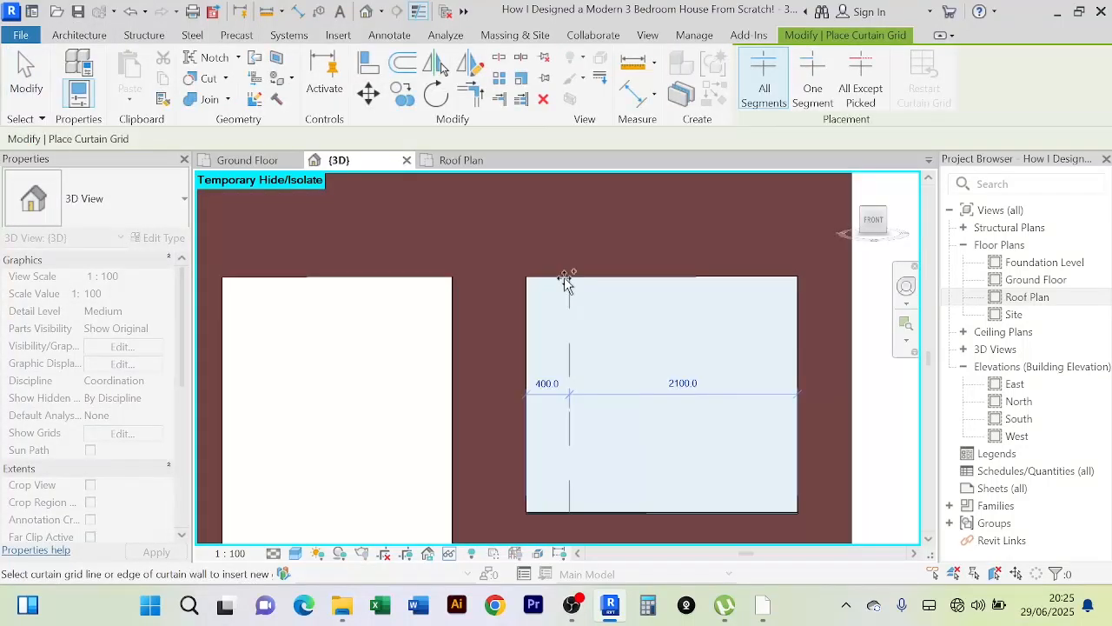
click(566, 282)
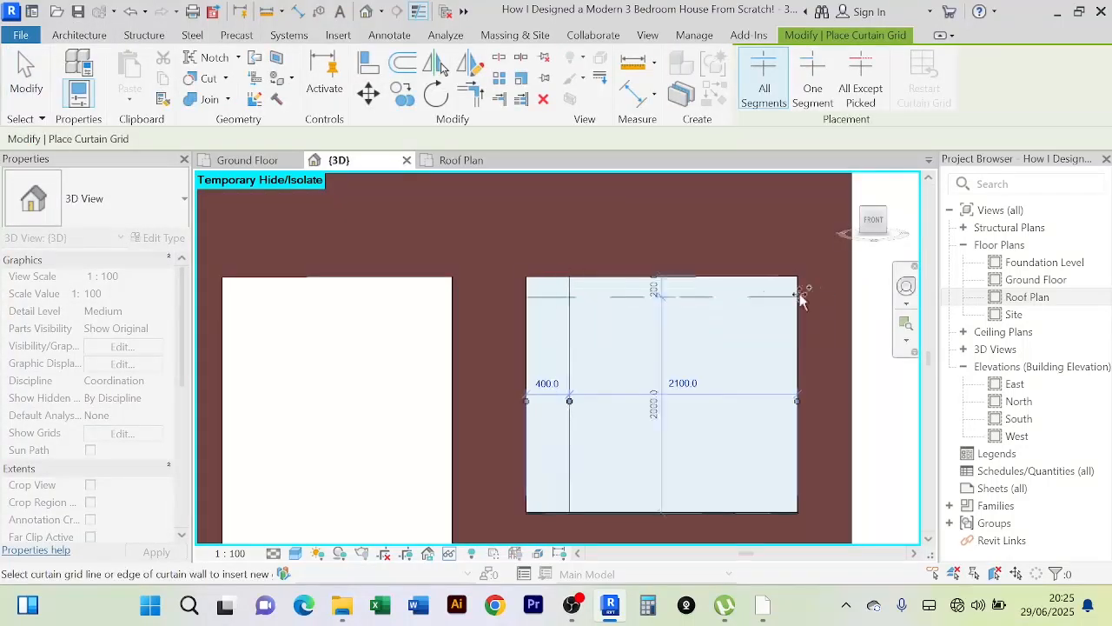
click(757, 280)
scroll(705, 265, down, 2)
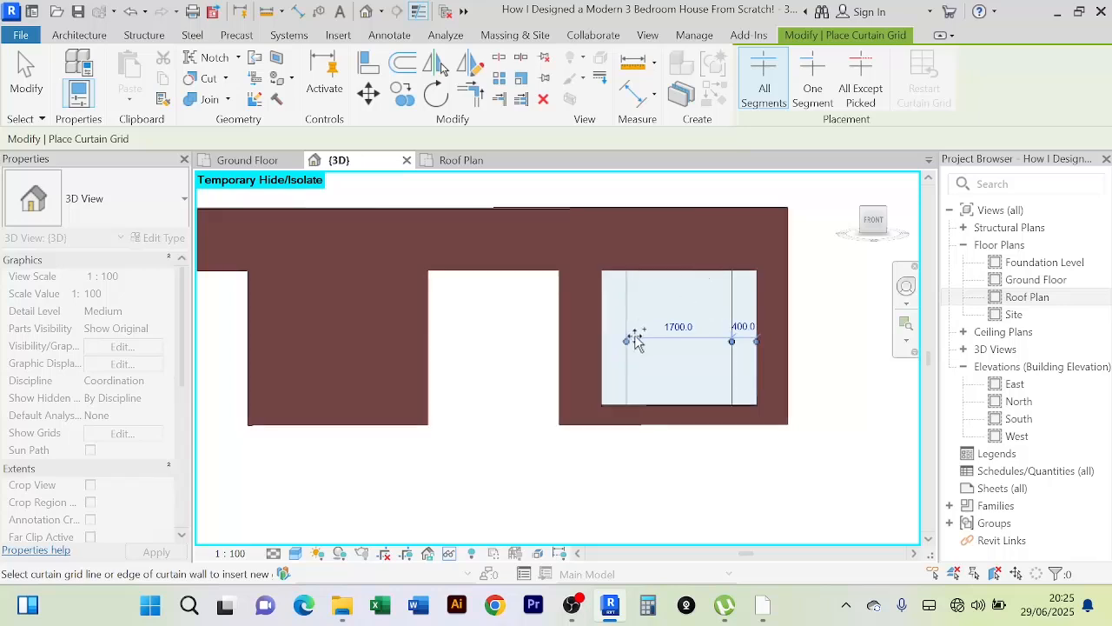
scroll(637, 337, up, 2)
scroll(661, 310, down, 2)
middle_drag(659, 310, 613, 372)
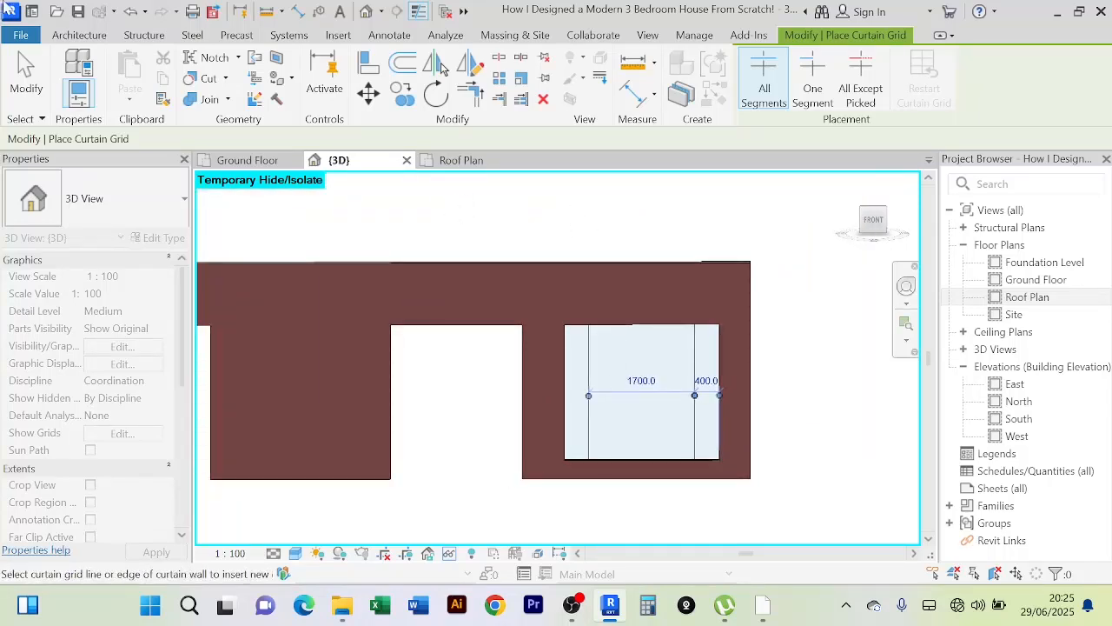
Step: Place 50 x 150mm rectangular mullions on all grid lines of the isolated curtain wall and end the mullion command
click(61, 37)
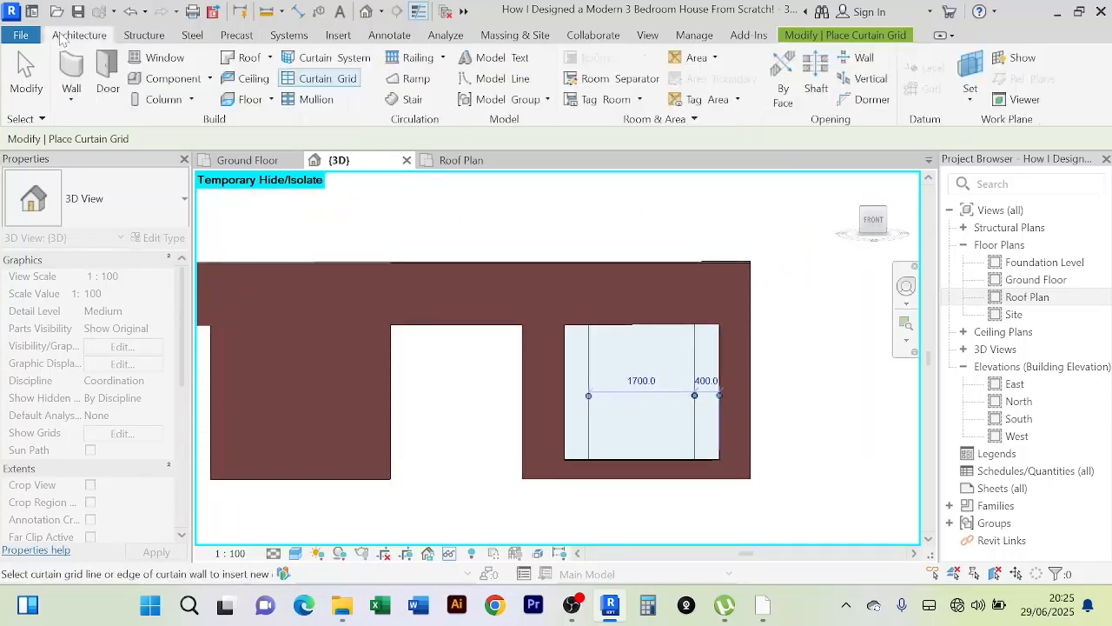
click(309, 99)
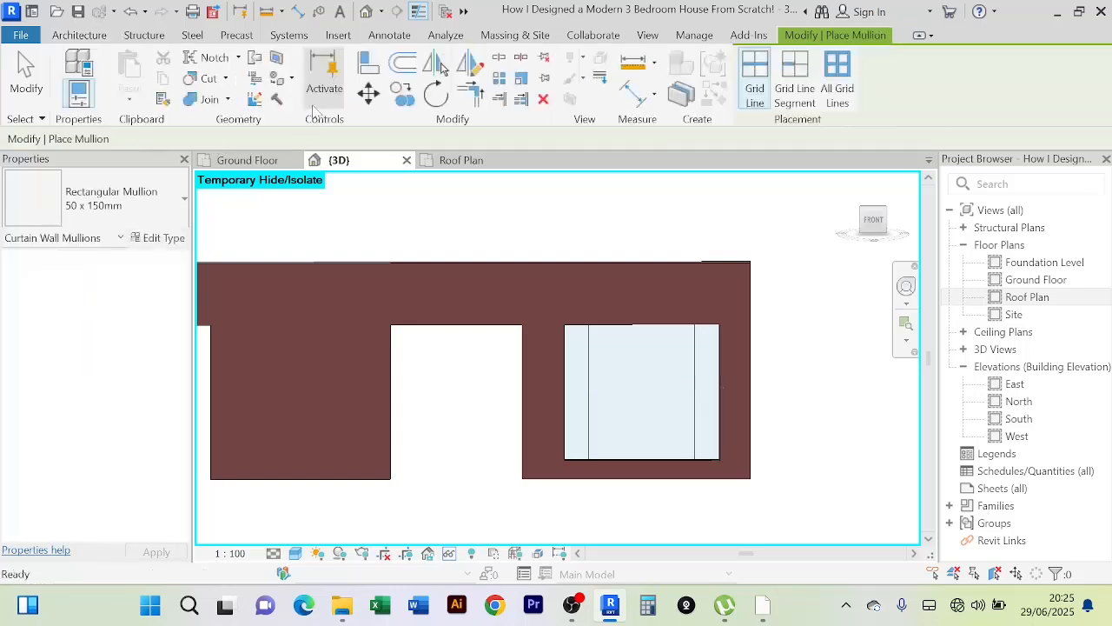
click(838, 89)
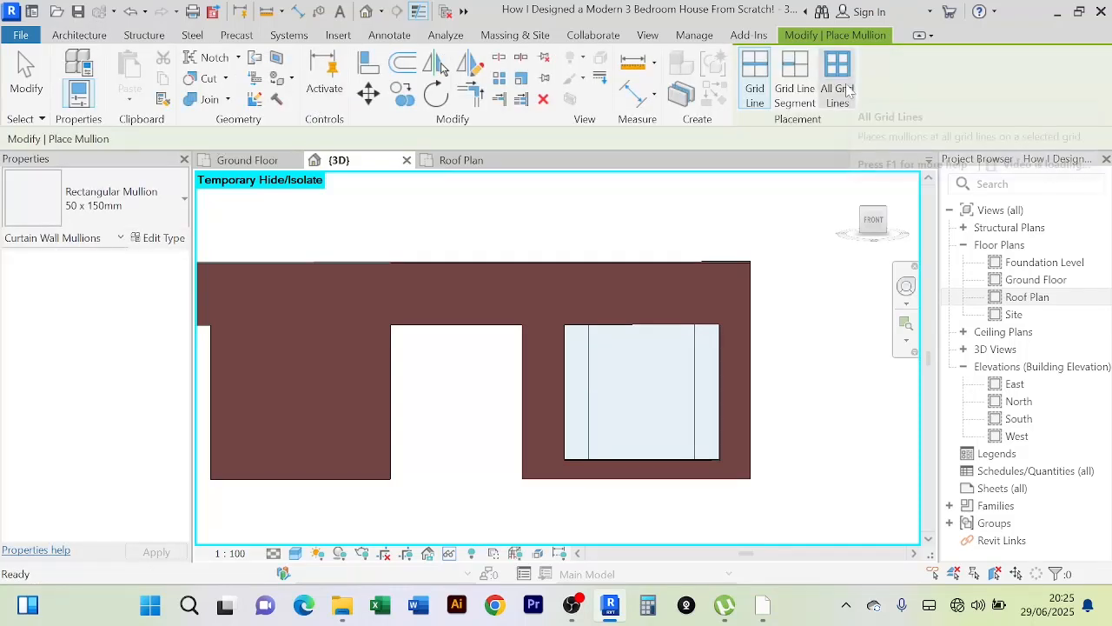
click(592, 355)
right_click(677, 225)
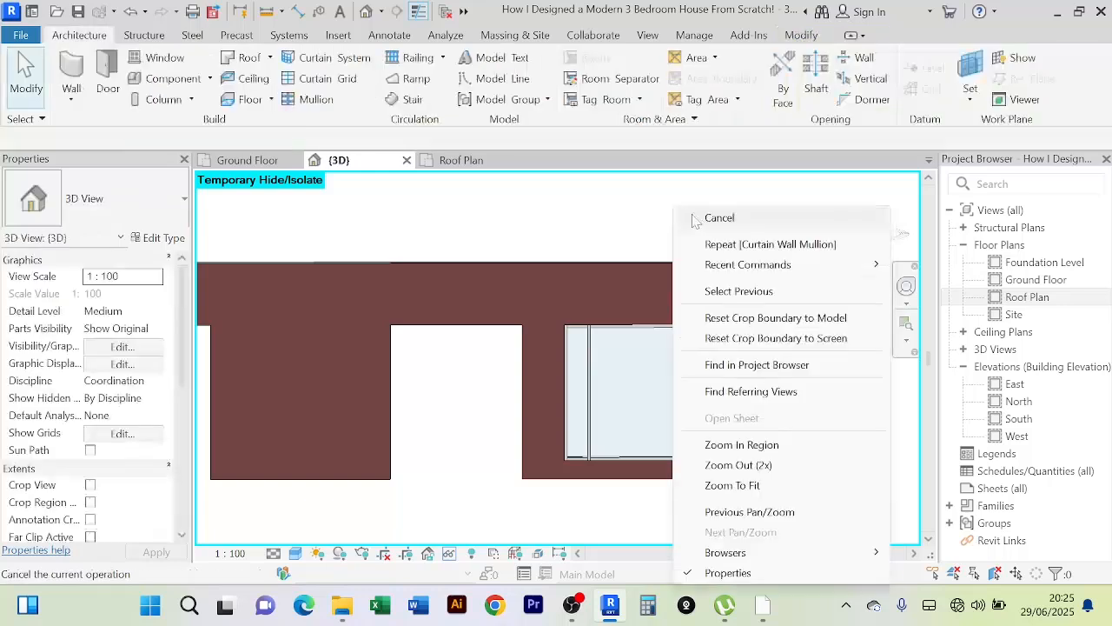
click(695, 219)
Step: Reset the temporary hide/isolate so the whole house shows in the 3D view
scroll(702, 217, down, 3)
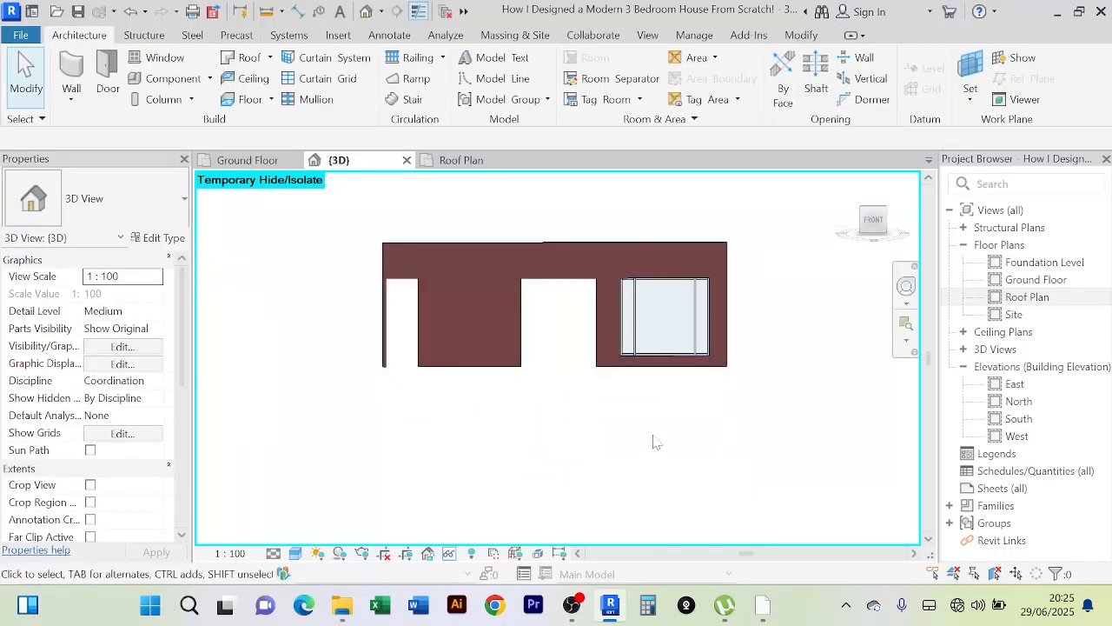
middle_drag(647, 453, 584, 495)
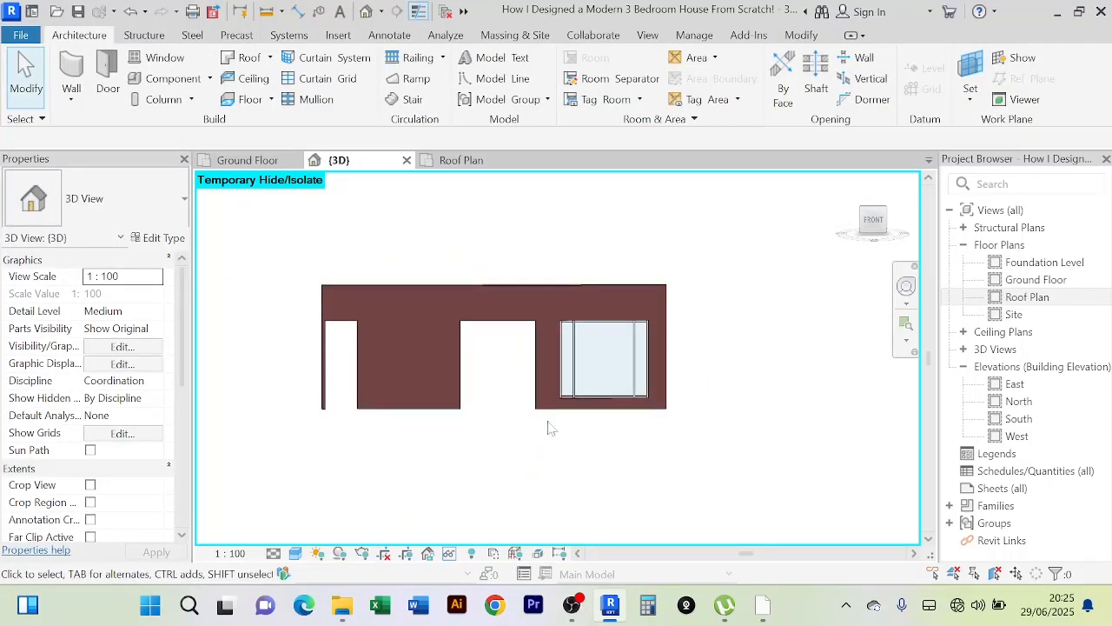
click(449, 553)
click(472, 537)
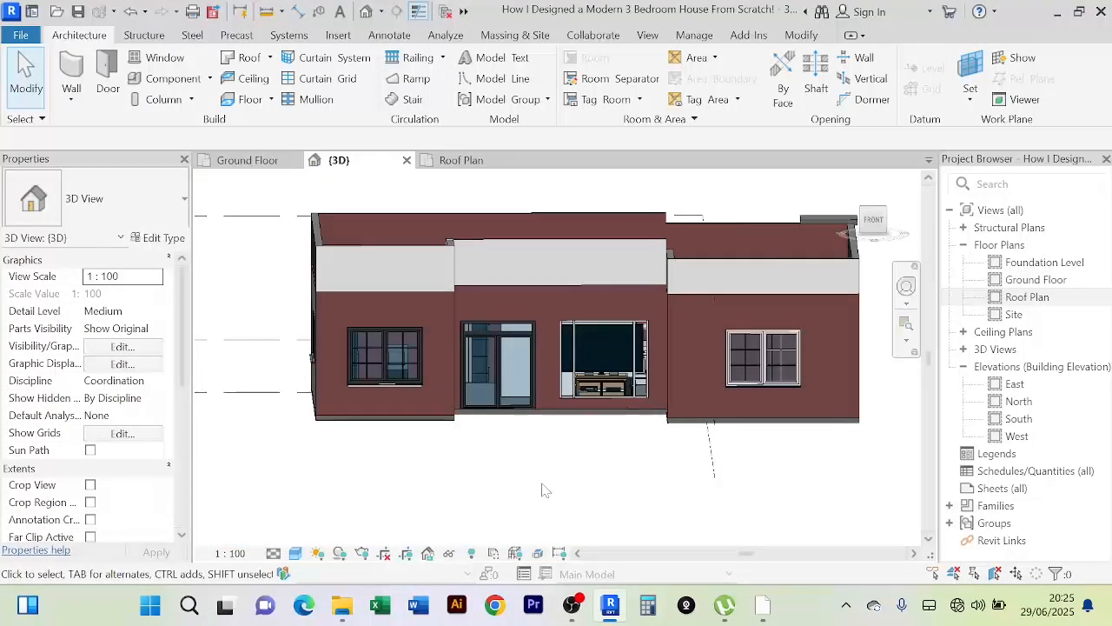
Step: Temporarily isolate the front curtain wall window beside the entrance door in the 3D view
shift+middle_drag(542, 484, 550, 445)
scroll(558, 434, up, 2)
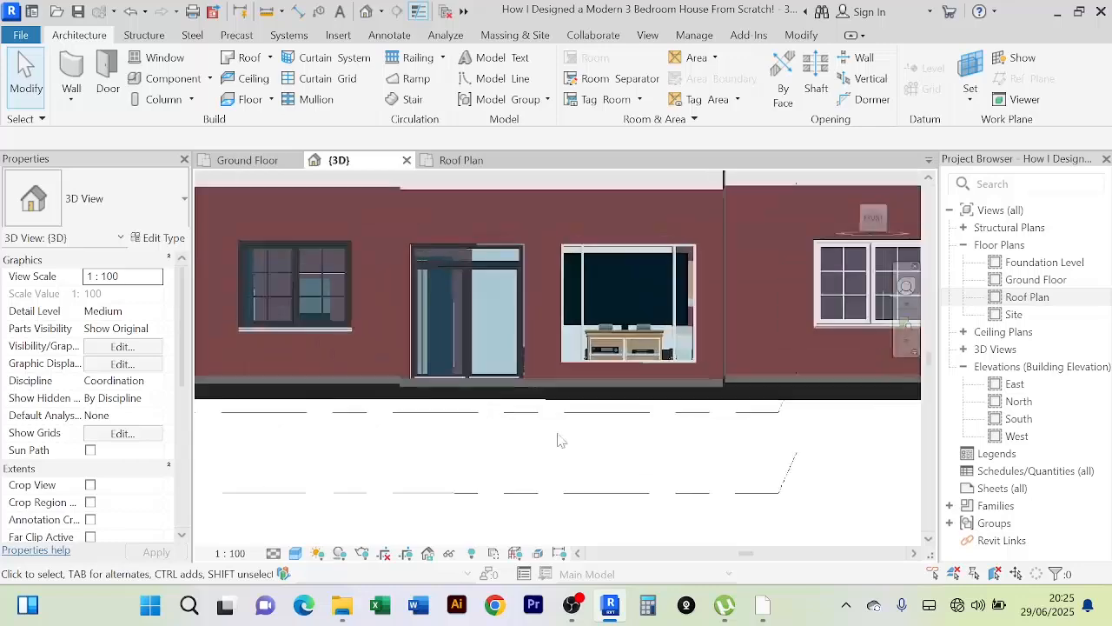
scroll(556, 439, down, 1)
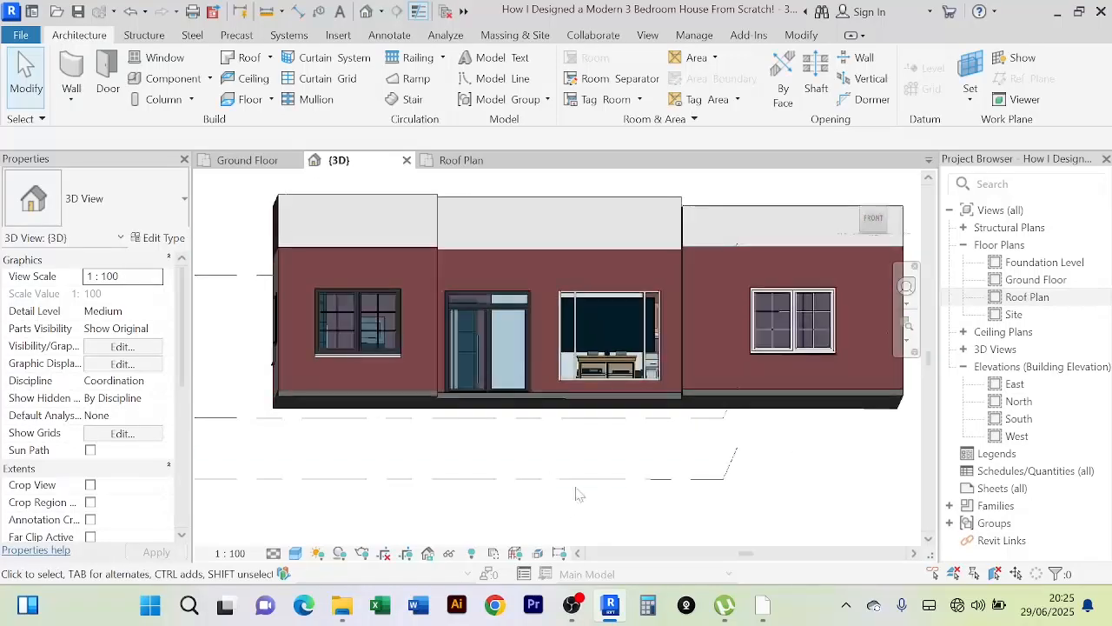
shift+middle_drag(594, 479, 586, 323)
scroll(585, 323, up, 3)
scroll(585, 322, up, 1)
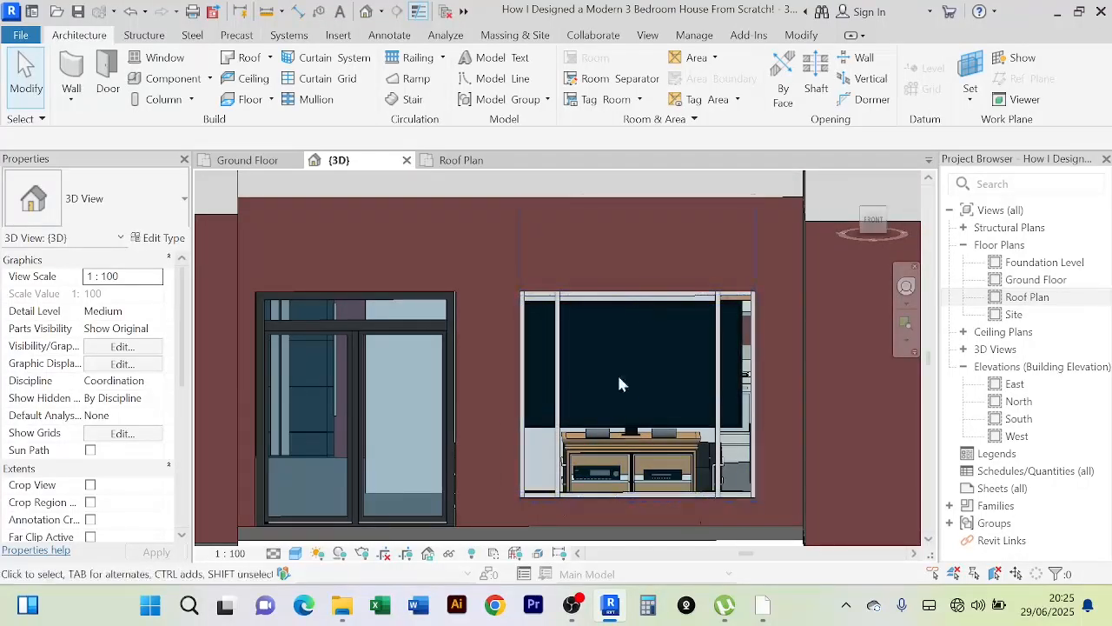
click(596, 303)
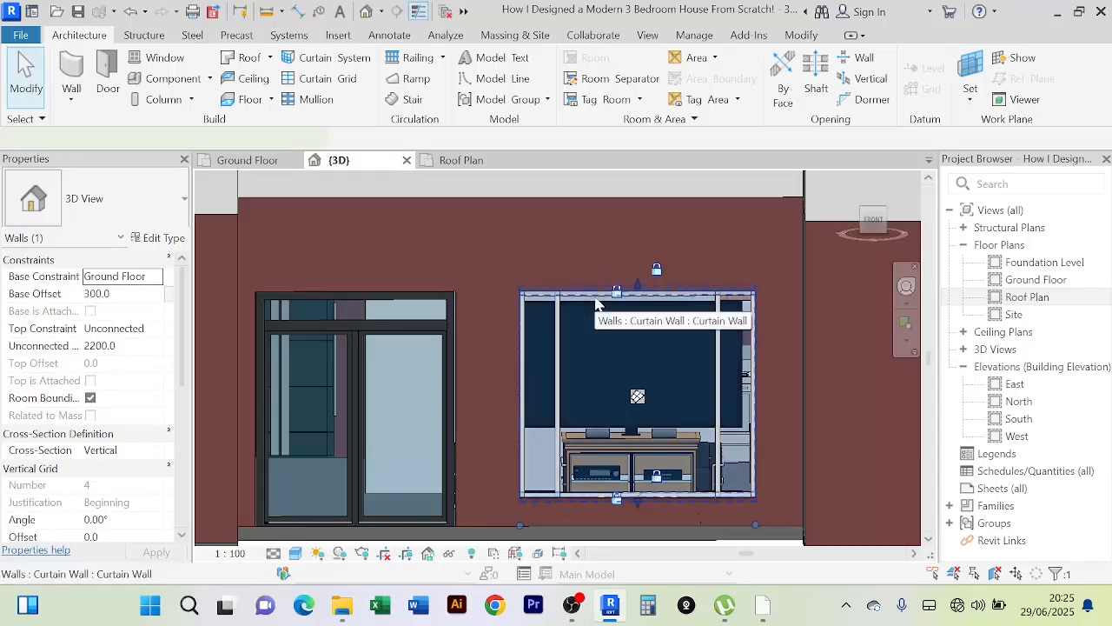
click(450, 553)
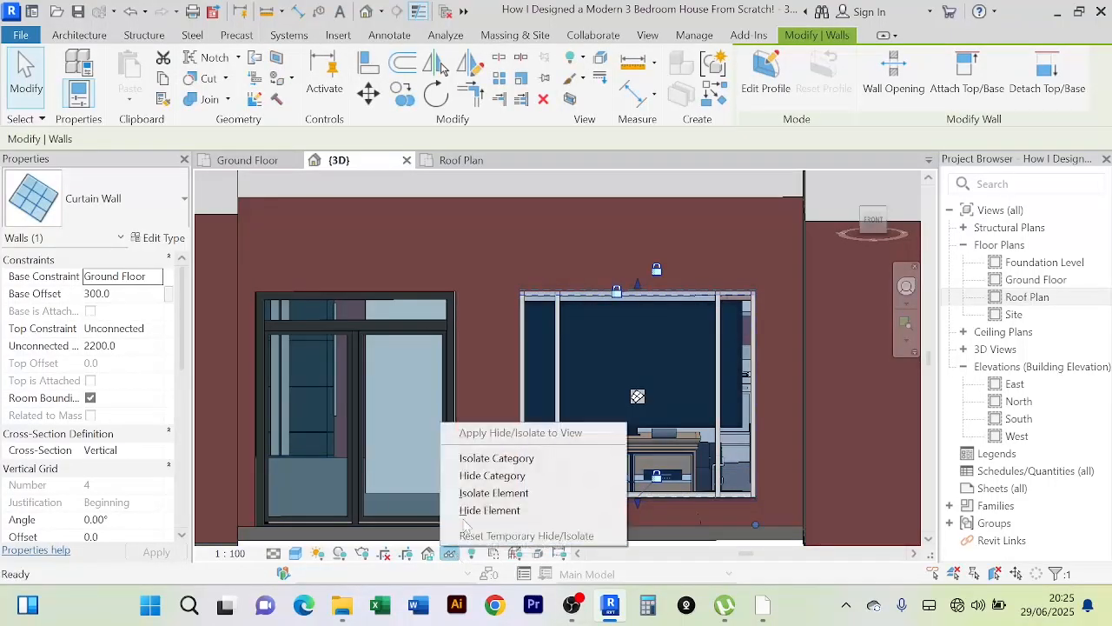
click(476, 494)
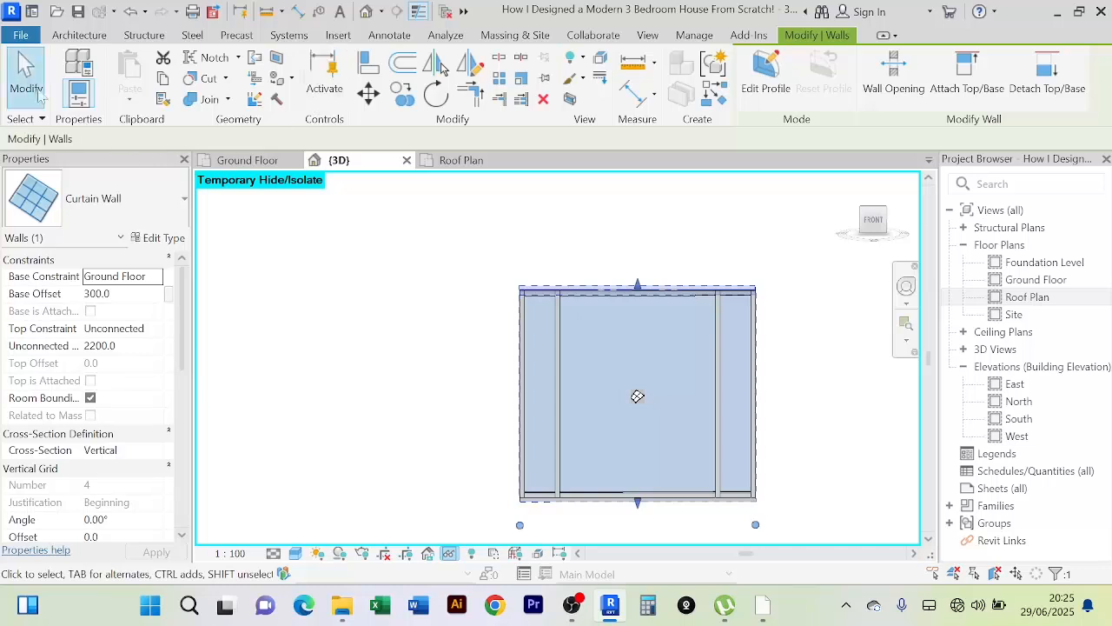
Step: Add a vertical curtain grid line through the middle of the central glass panel, 850 mm from each neighbouring grid line
click(79, 35)
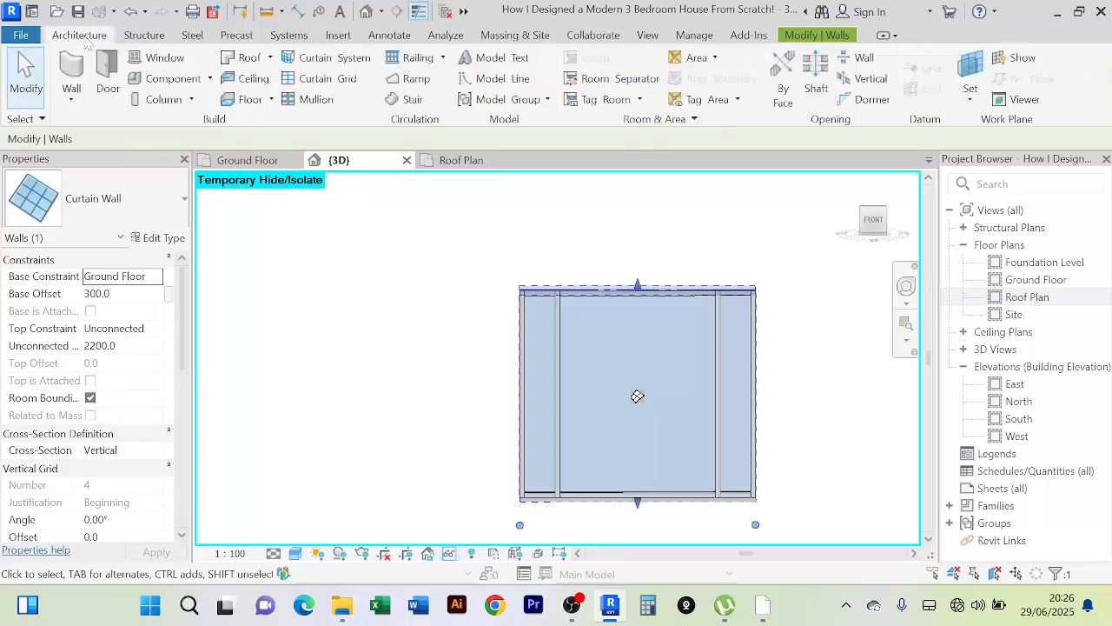
click(322, 85)
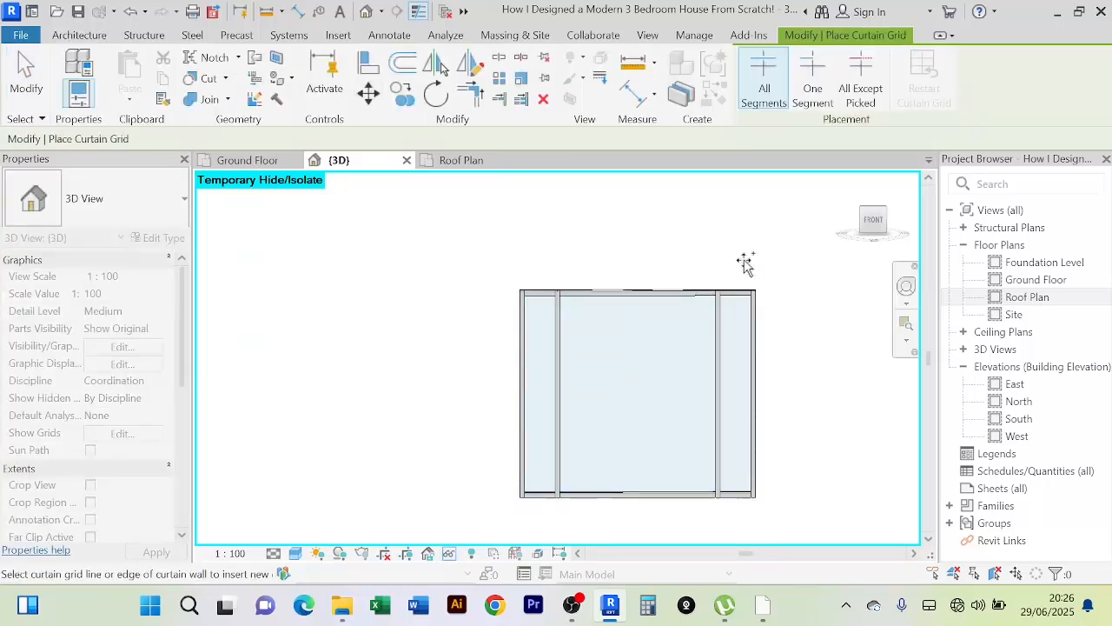
click(641, 295)
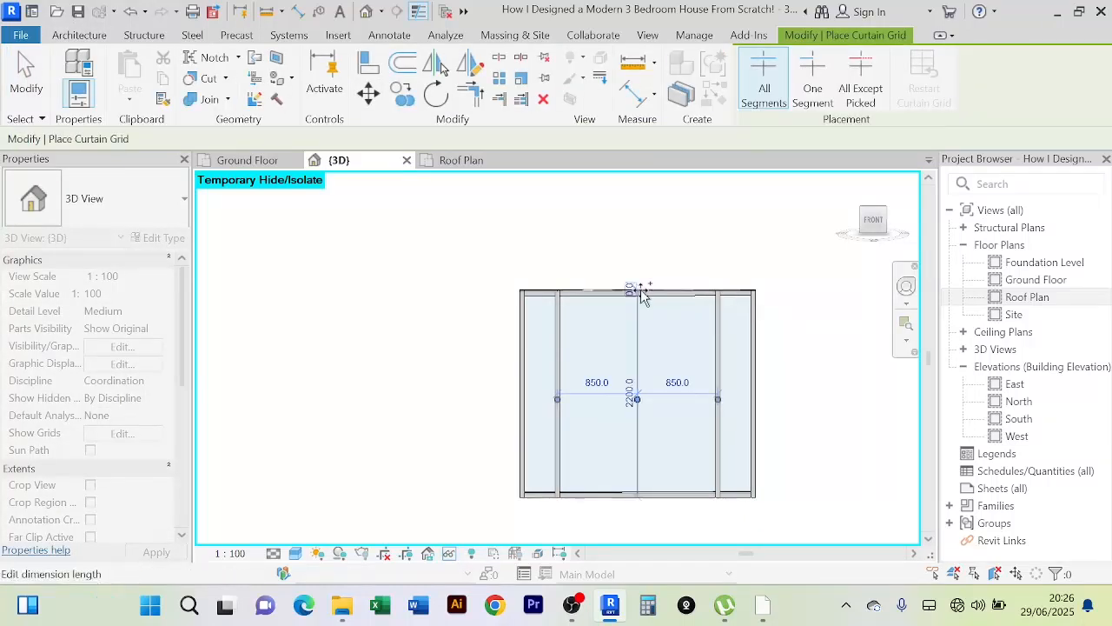
Step: Place a 50 x 150mm rectangular mullion on the new central grid line and leave the mullion command
click(89, 37)
click(316, 99)
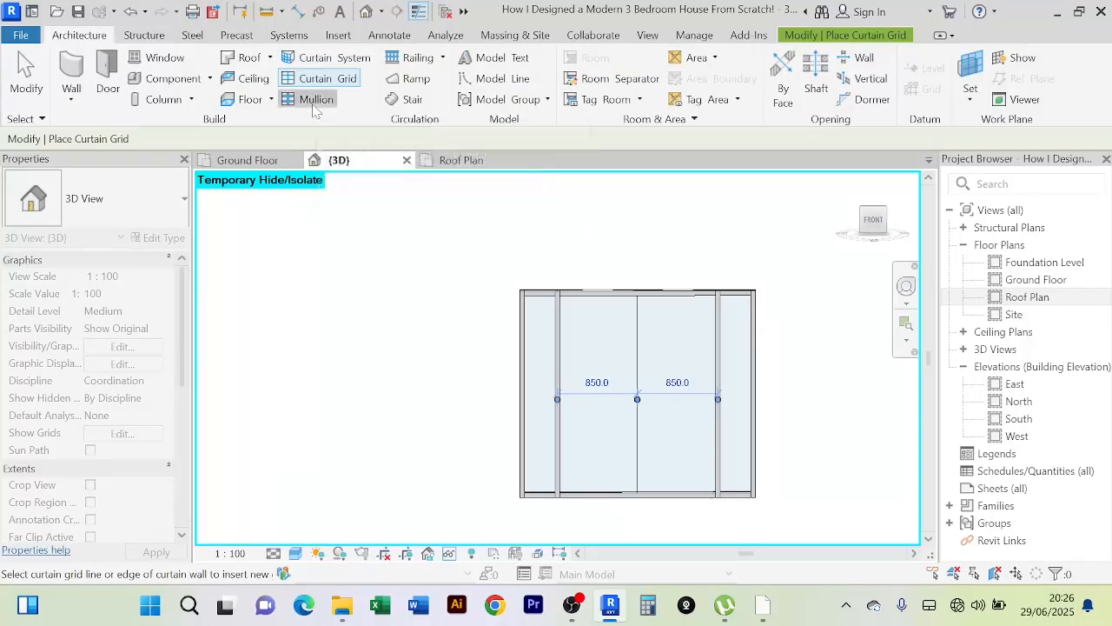
click(643, 338)
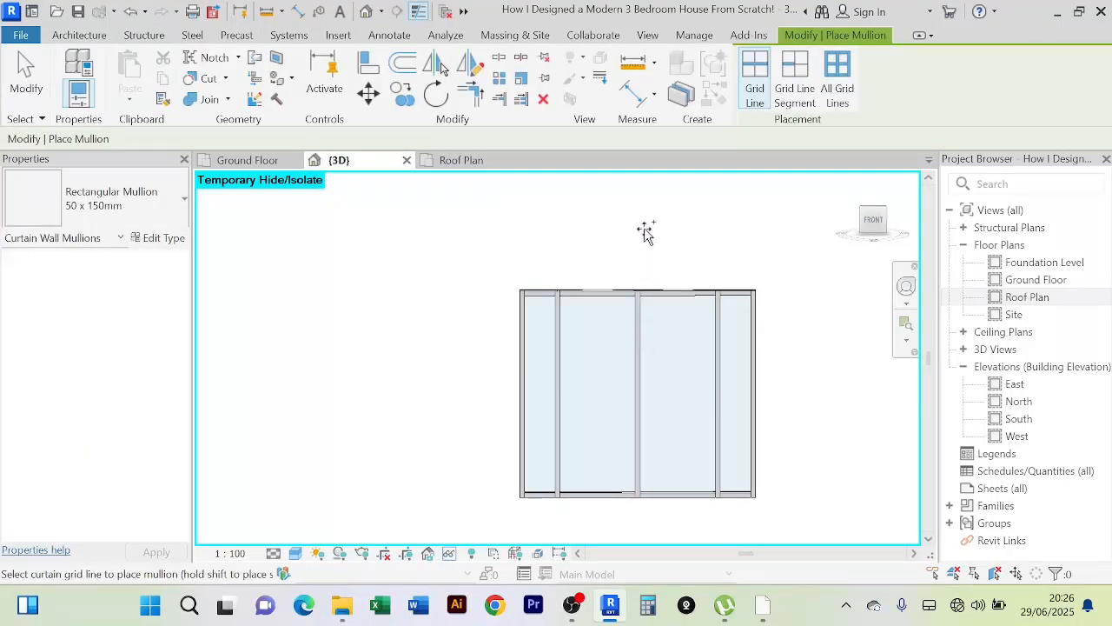
right_click(670, 237)
click(690, 242)
right_click(661, 210)
click(686, 216)
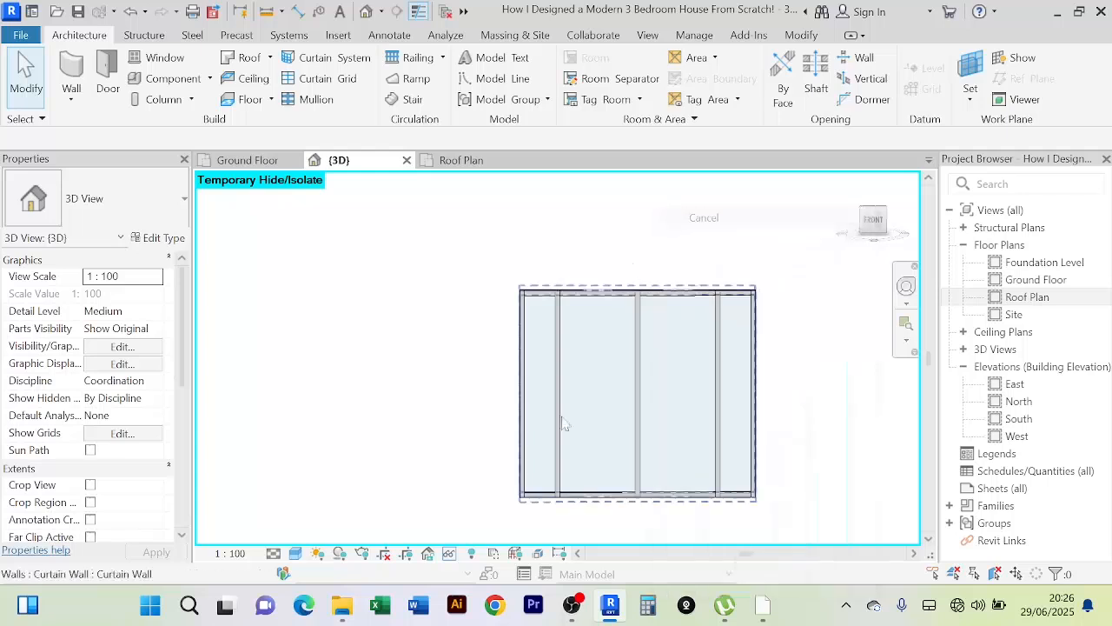
Step: Reset the temporary isolation of the curtain wall to bring back the rest of the house
click(449, 554)
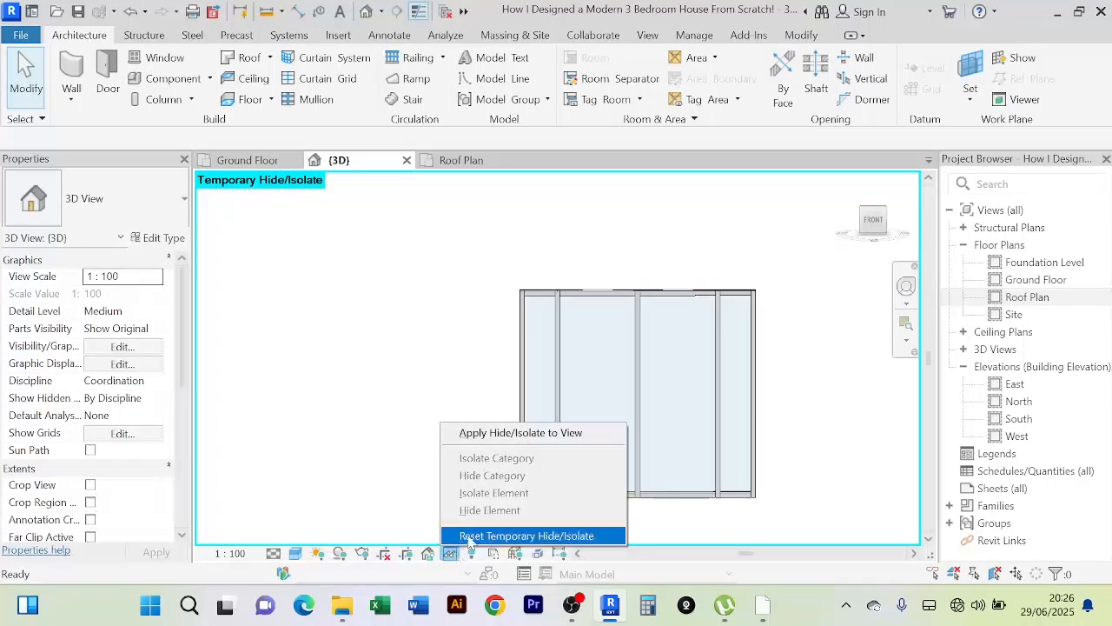
click(469, 534)
scroll(628, 236, down, 2)
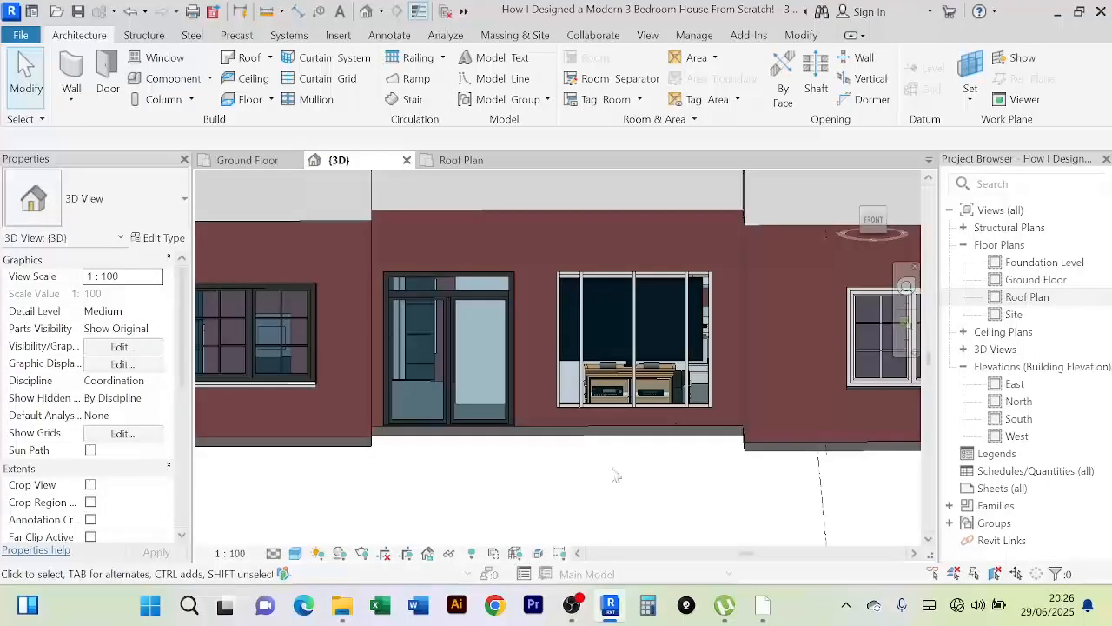
Step: Examine the front facade around the curtain wall window and the floor edge below the entrance door in 3D
shift+middle_drag(613, 475, 574, 414)
scroll(574, 414, up, 1)
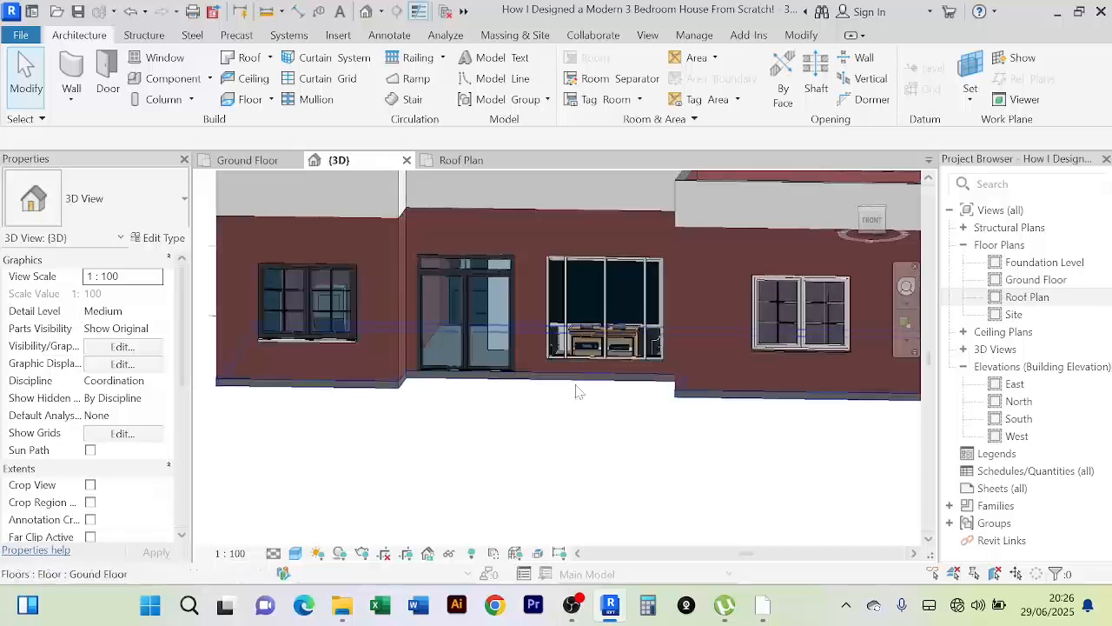
click(576, 390)
scroll(579, 434, down, 1)
click(579, 435)
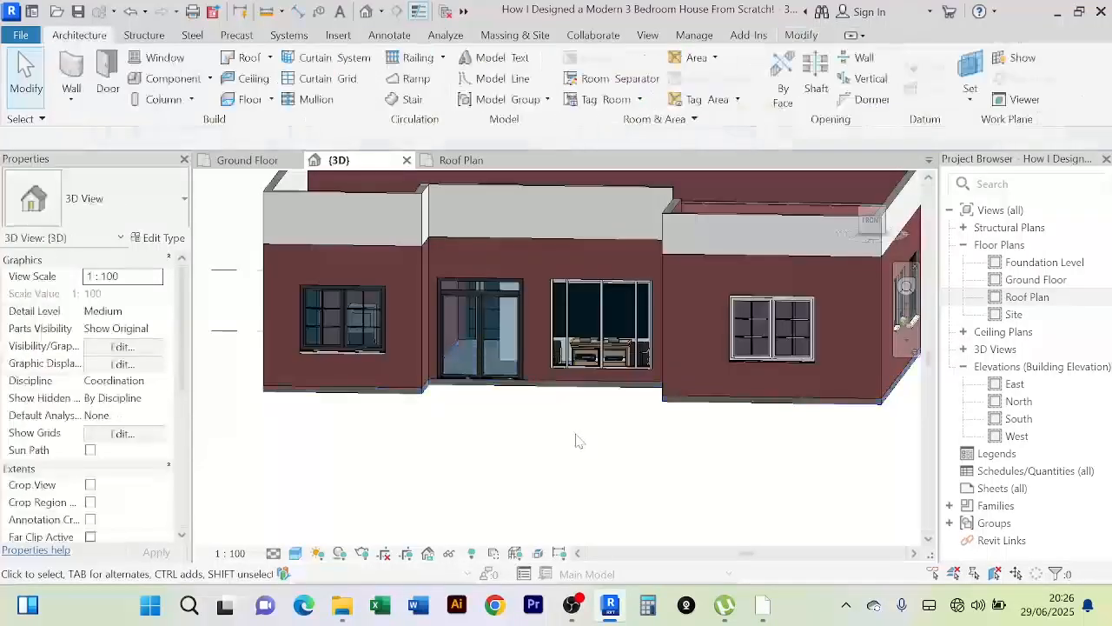
shift+middle_drag(579, 435, 612, 467)
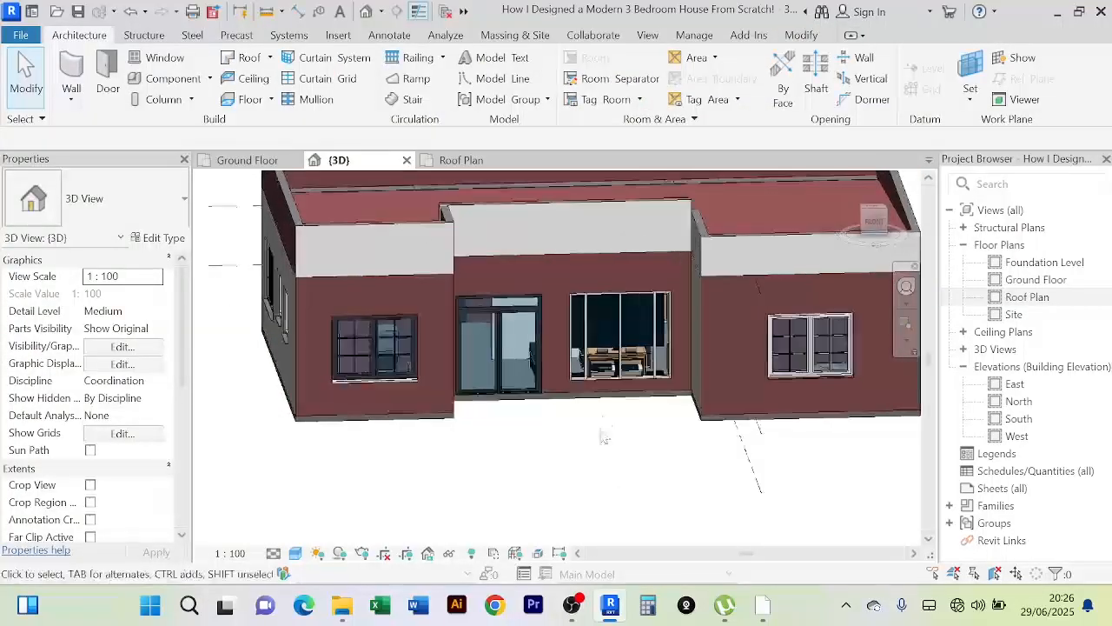
scroll(603, 436, up, 1)
scroll(499, 438, up, 2)
middle_drag(499, 437, 436, 433)
scroll(547, 452, down, 1)
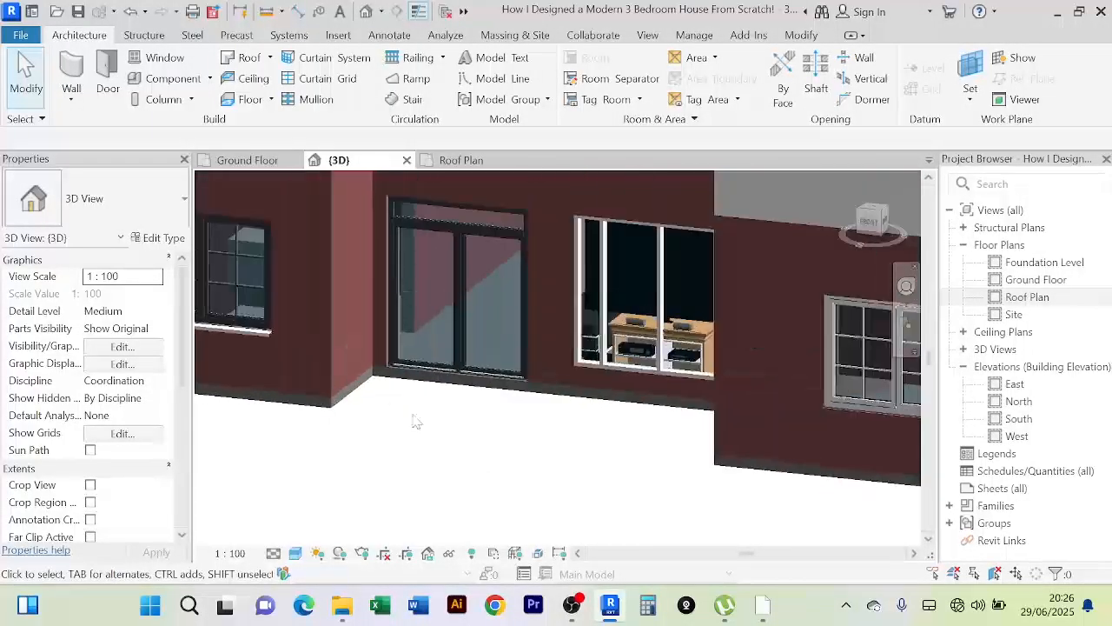
scroll(445, 370, up, 3)
scroll(391, 375, down, 2)
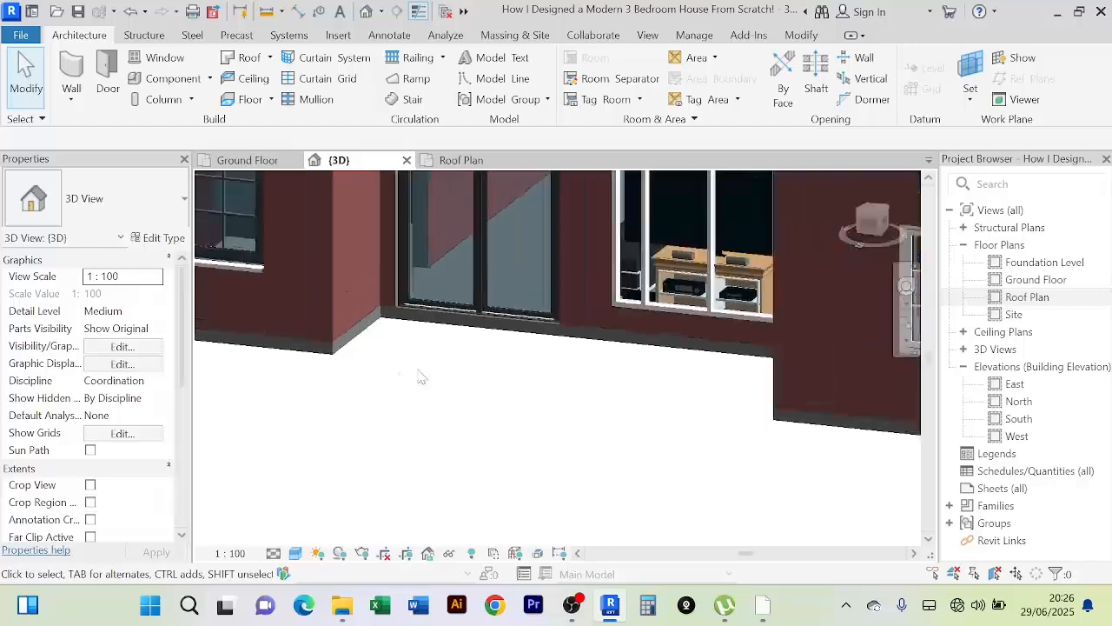
scroll(452, 350, up, 2)
shift+middle_drag(465, 338, 469, 334)
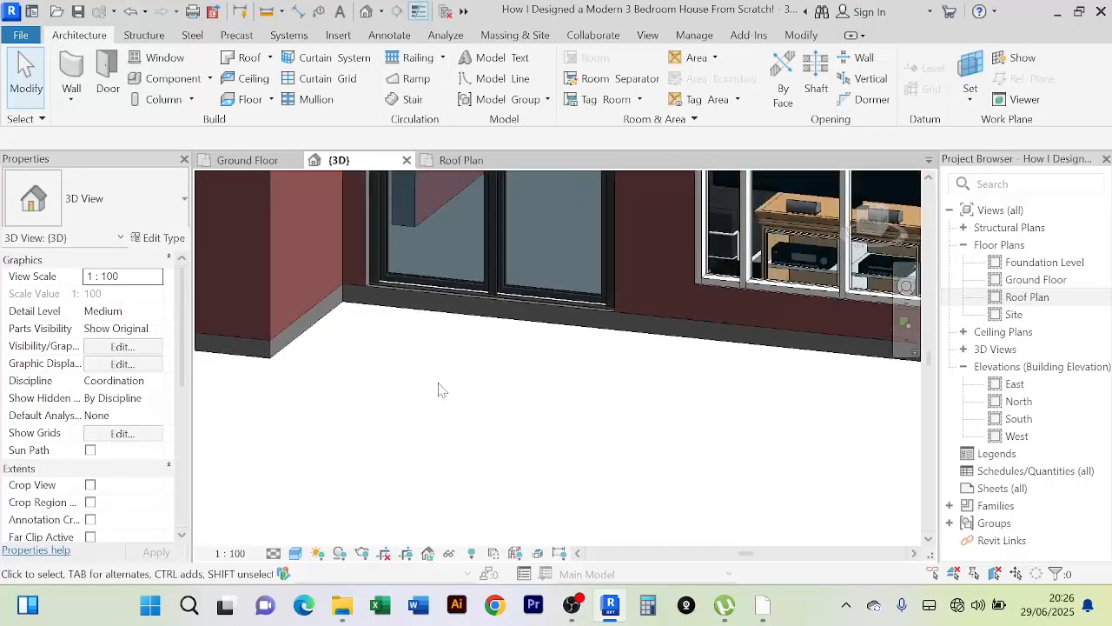
Step: In the Ground Floor plan, start an architectural floor of type Ground Floor with its boundary made by picking lines
click(249, 160)
scroll(322, 231, down, 3)
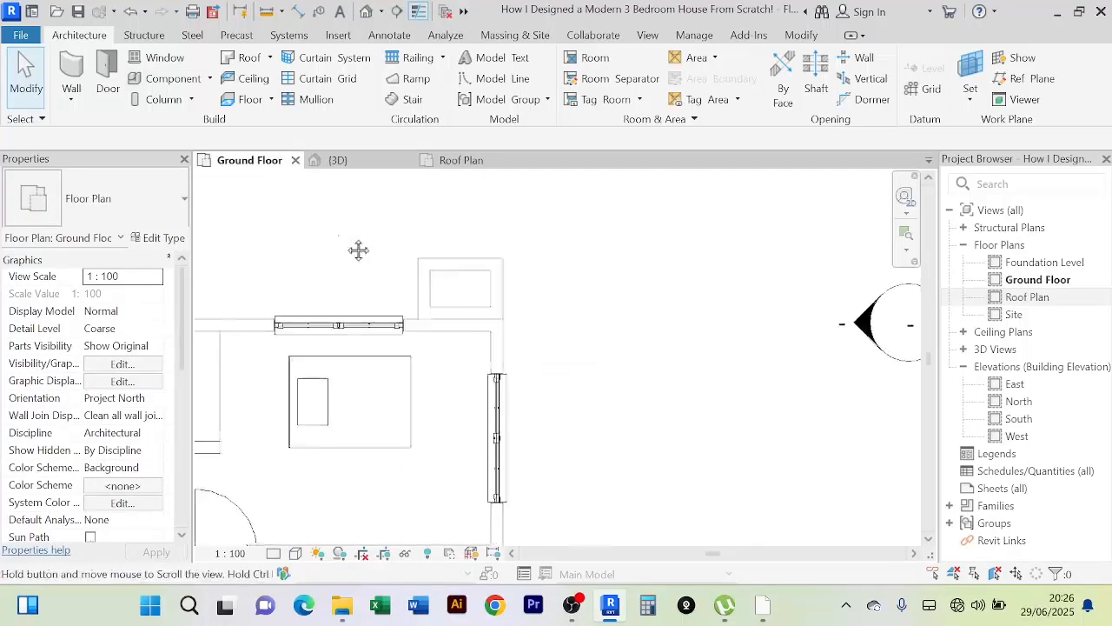
middle_drag(359, 248, 489, 232)
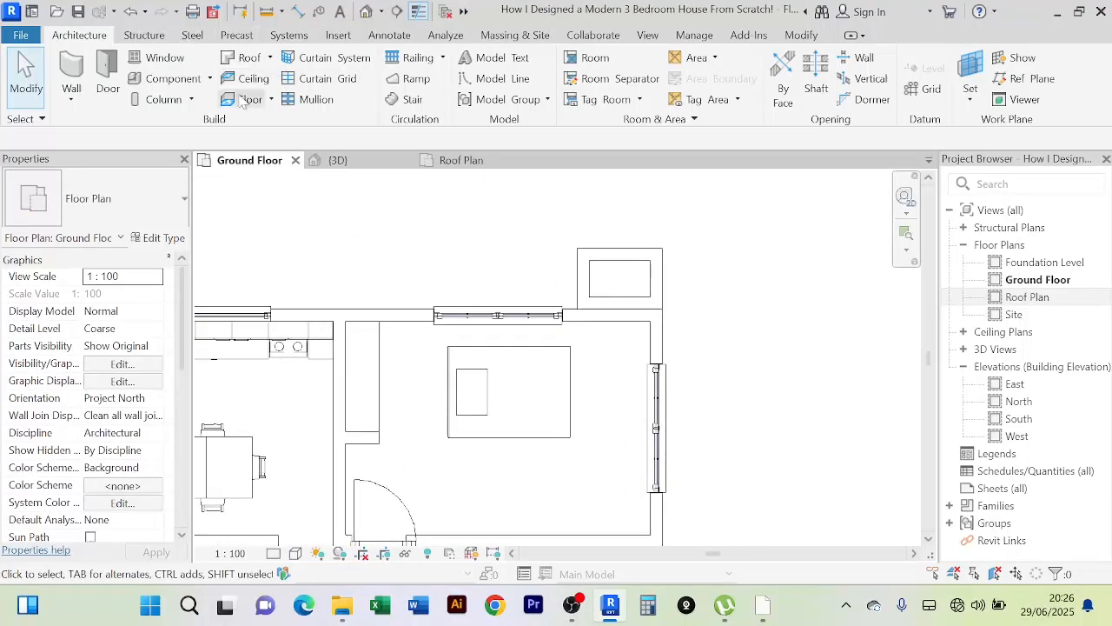
click(271, 99)
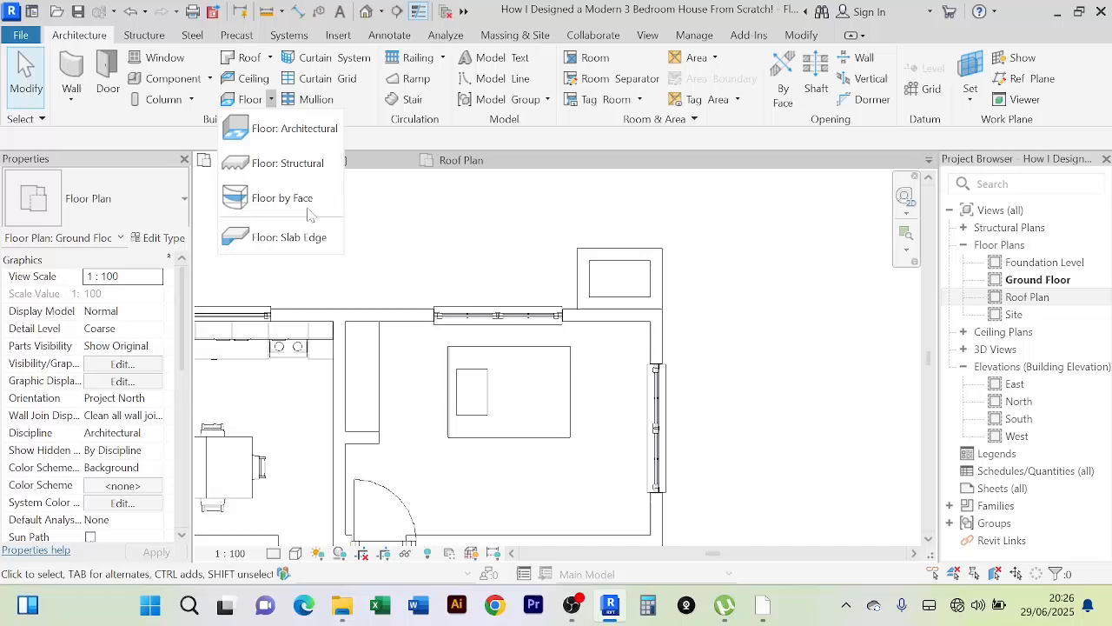
click(296, 127)
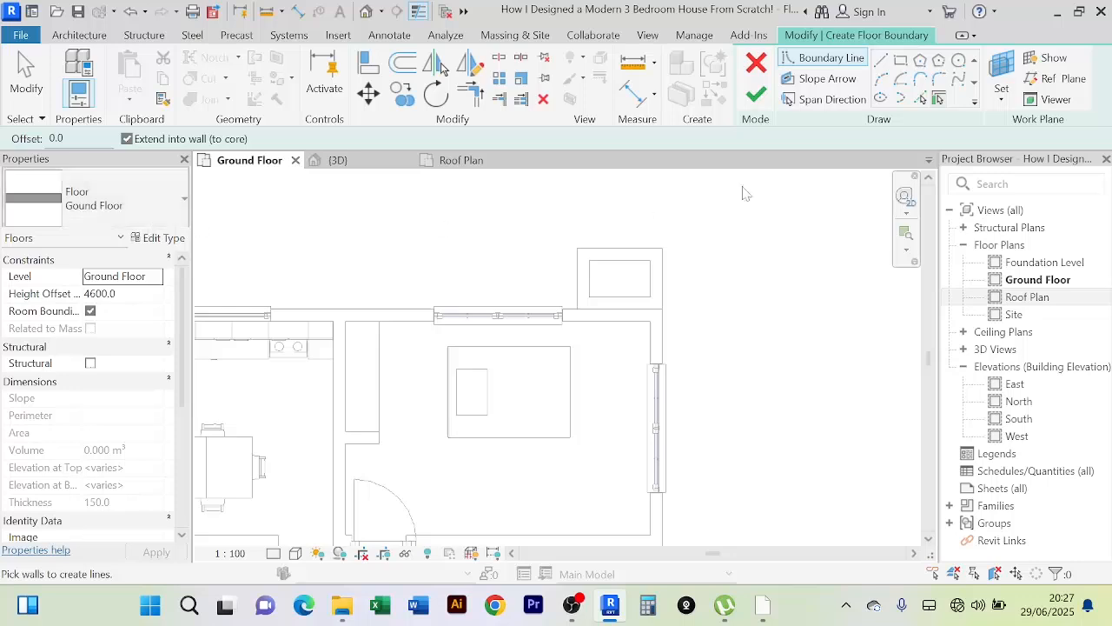
click(921, 101)
Step: Pick the outer faces of the long upper wall and the left exterior wall as floor boundary lines
scroll(504, 263, down, 3)
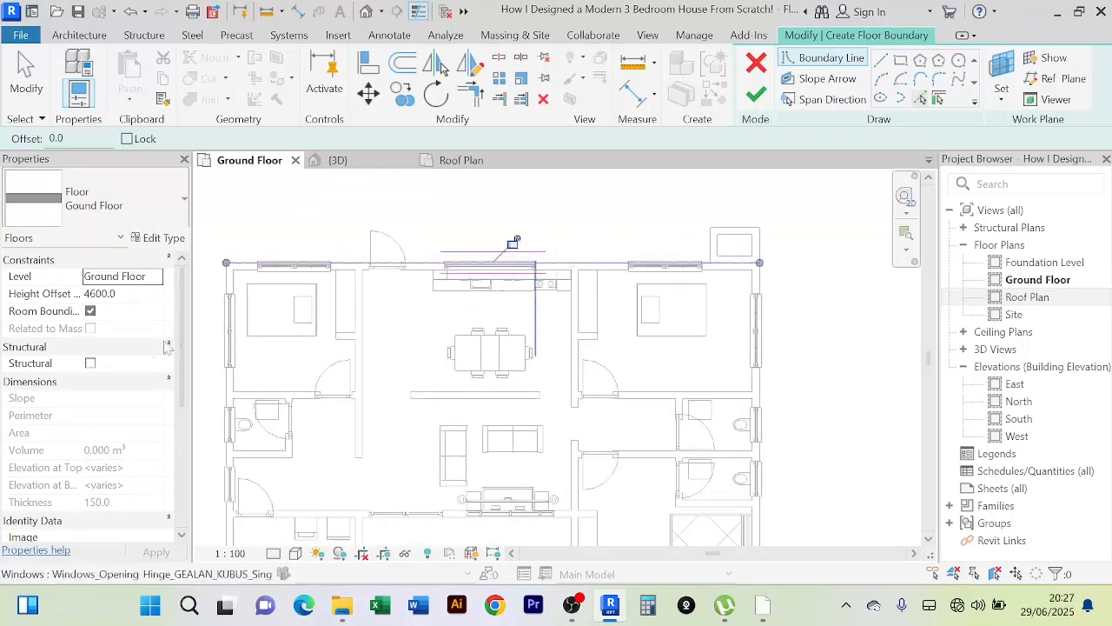
scroll(514, 240, up, 2)
scroll(228, 278, up, 2)
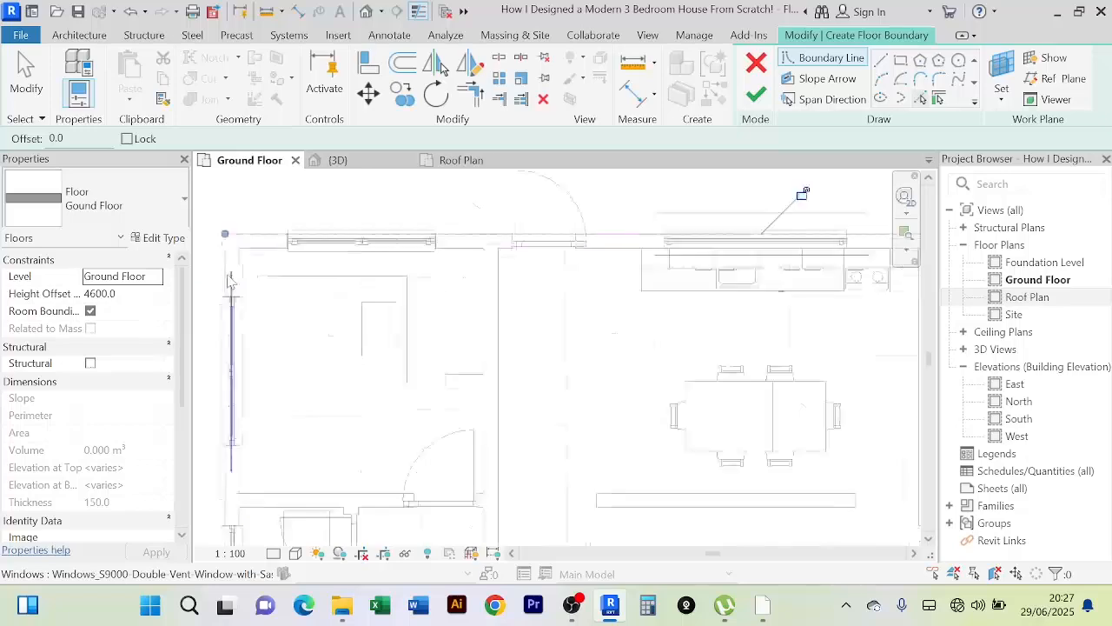
scroll(235, 335, down, 3)
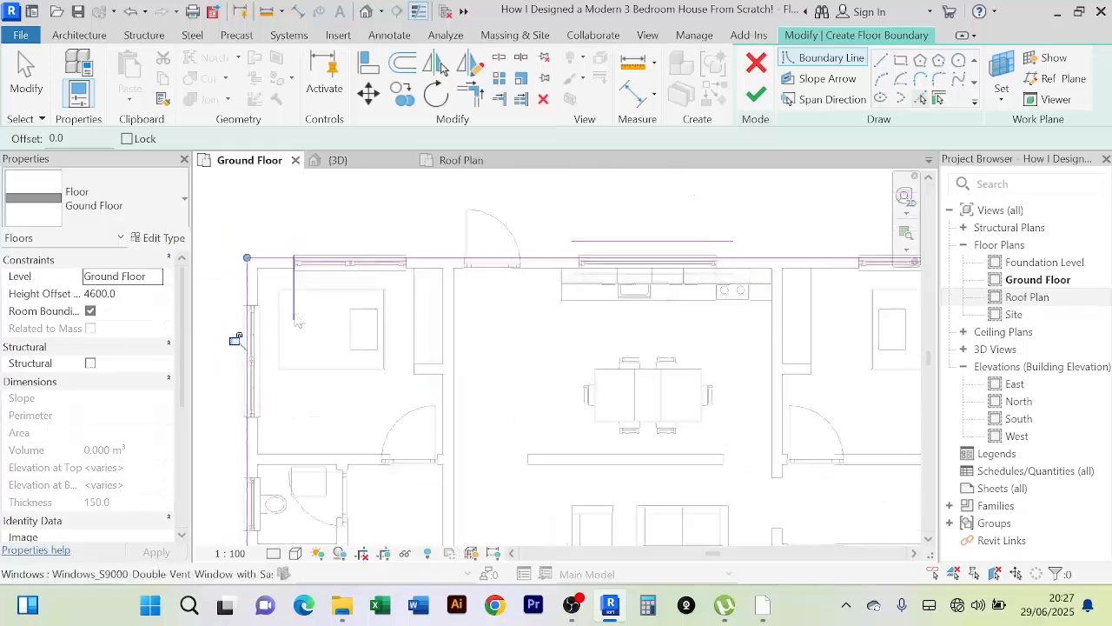
Step: Pick the outer face of the lower wall of the small lower-left room as a floor boundary line
scroll(278, 241, up, 3)
middle_drag(358, 311, 326, 237)
scroll(320, 264, down, 1)
scroll(326, 236, down, 3)
scroll(367, 311, up, 2)
scroll(287, 400, up, 3)
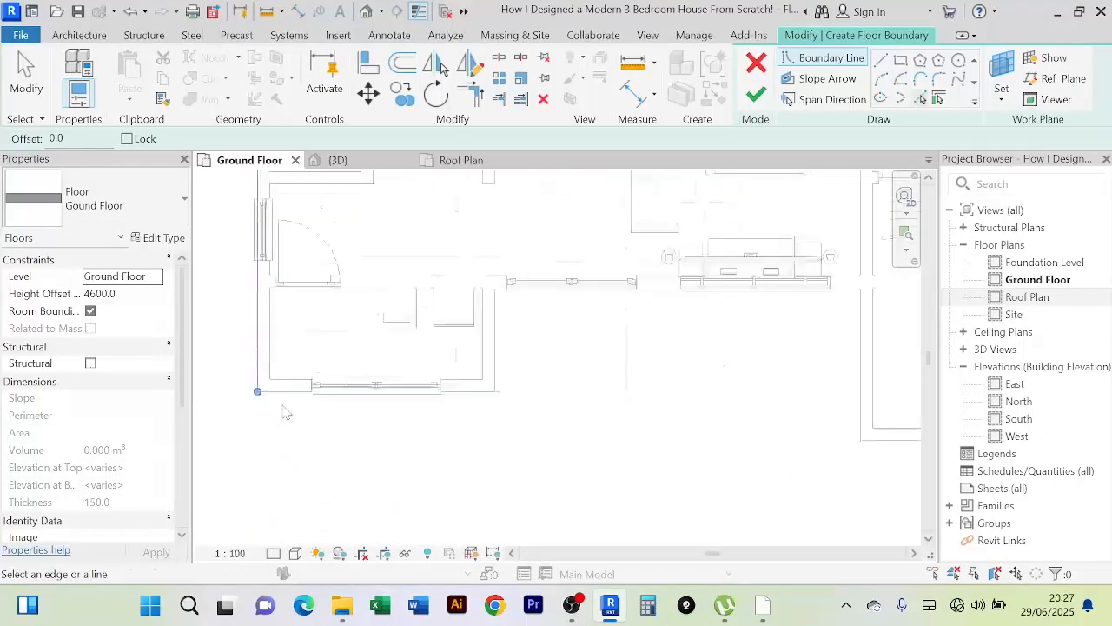
middle_drag(755, 516, 588, 465)
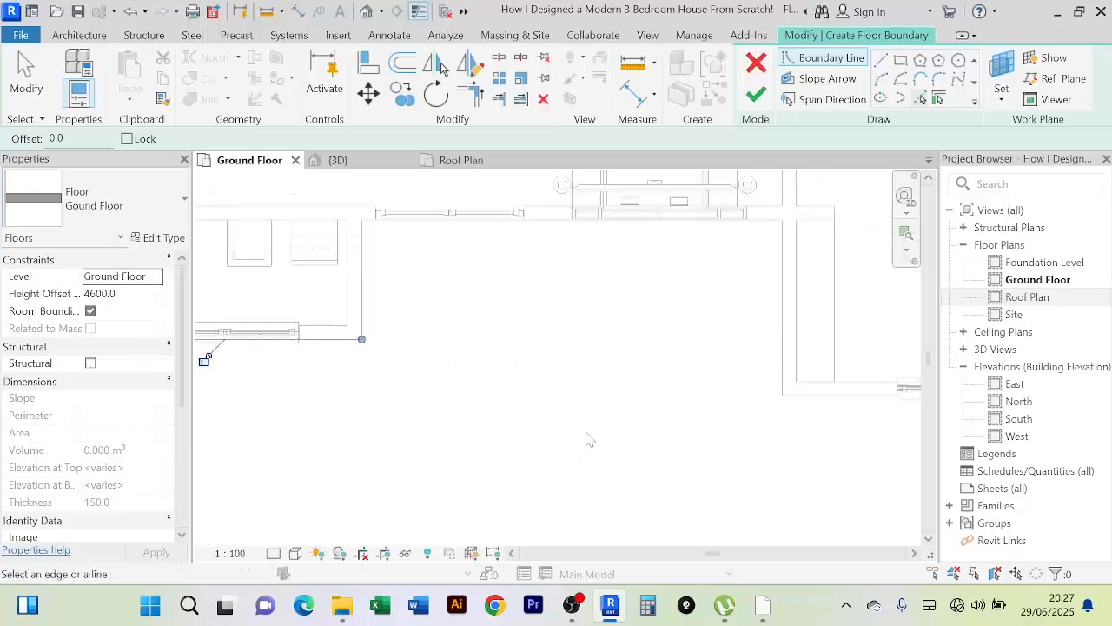
Step: Pick the outer face of the lower-right bedroom's bottom wall as a floor boundary line
scroll(589, 430, down, 2)
middle_drag(599, 420, 482, 441)
scroll(484, 446, down, 2)
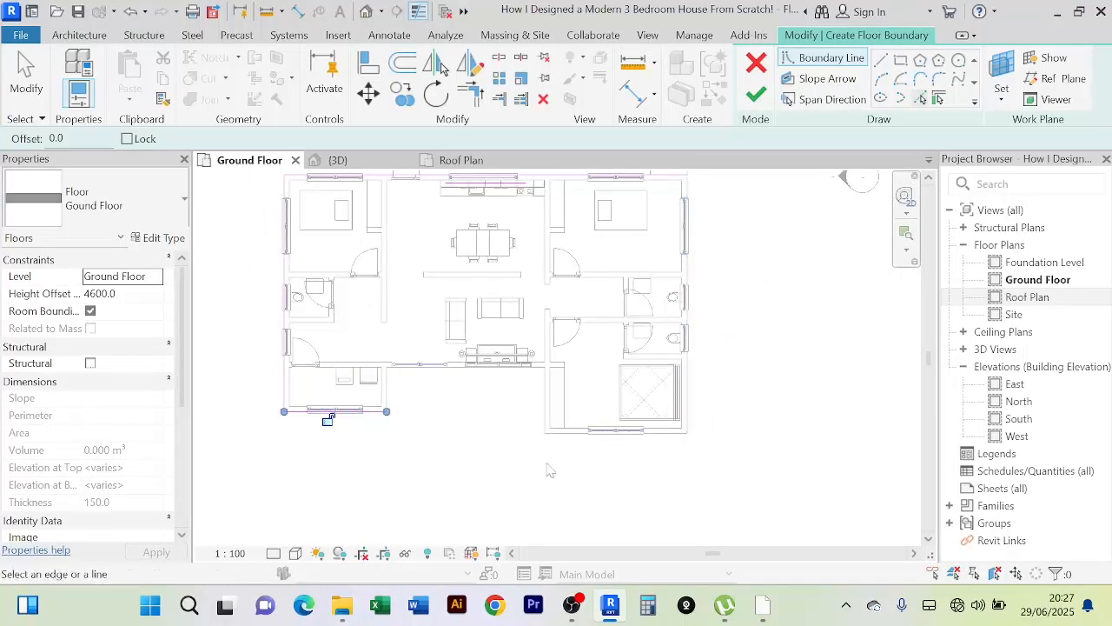
scroll(554, 469, up, 2)
scroll(555, 468, up, 1)
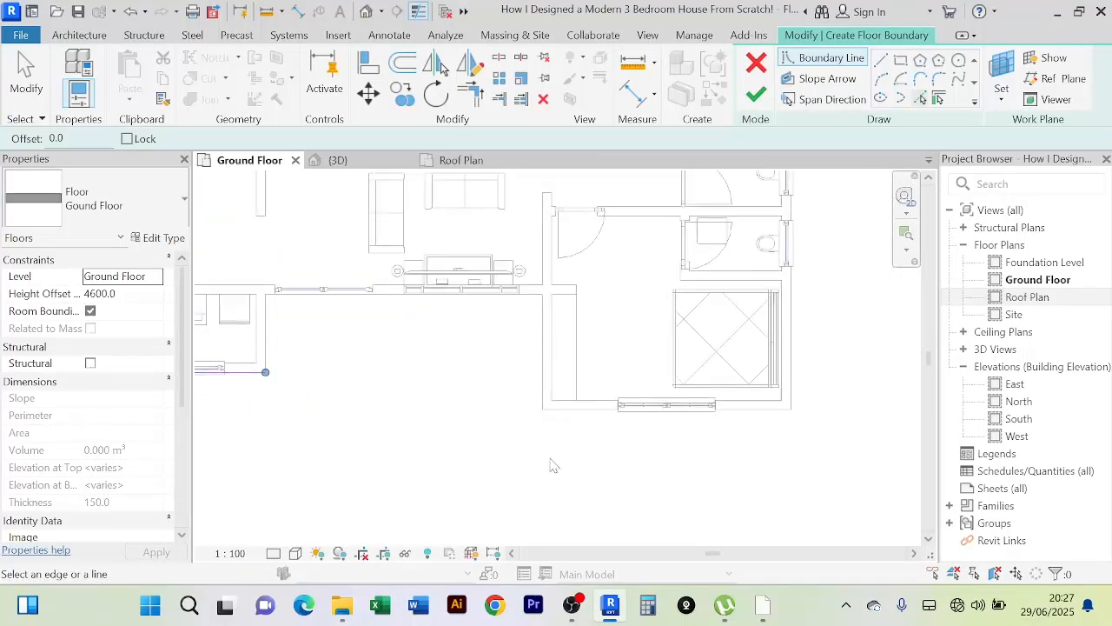
middle_drag(554, 467, 656, 446)
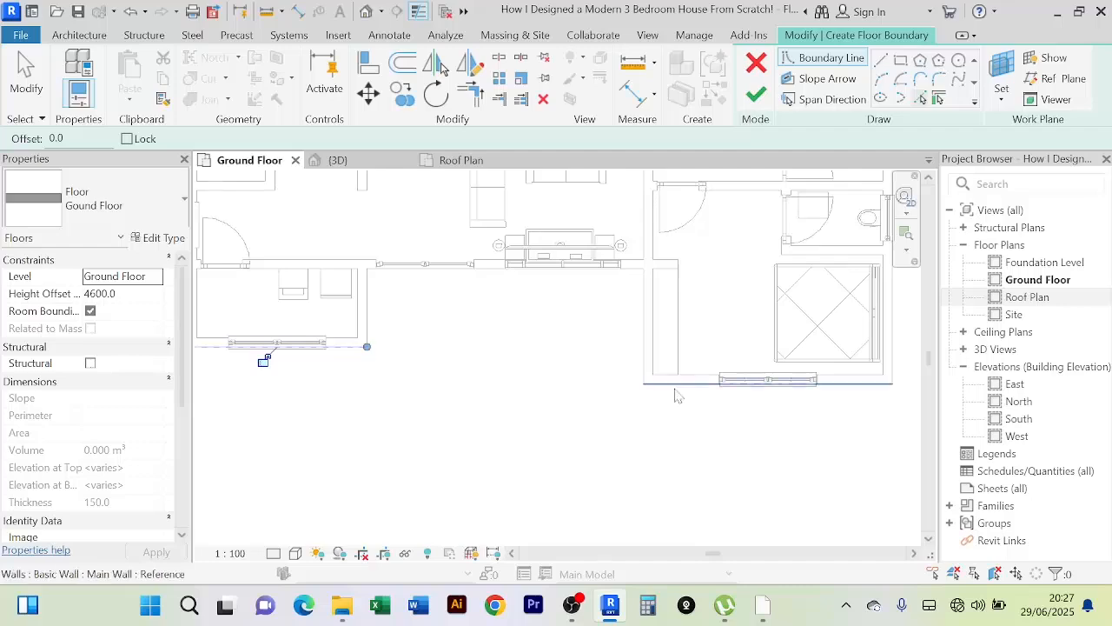
click(674, 385)
Step: Pick the outer face of the right exterior wall as a floor boundary line
scroll(606, 436, down, 2)
scroll(695, 391, up, 2)
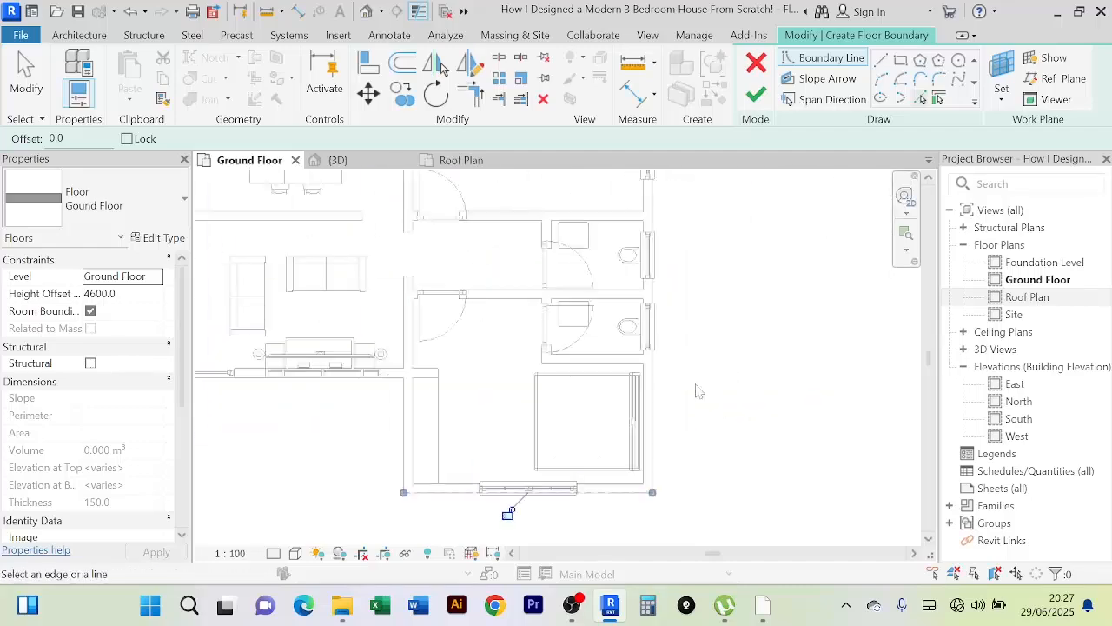
scroll(732, 380, down, 3)
middle_drag(733, 380, 737, 427)
middle_drag(729, 304, 724, 310)
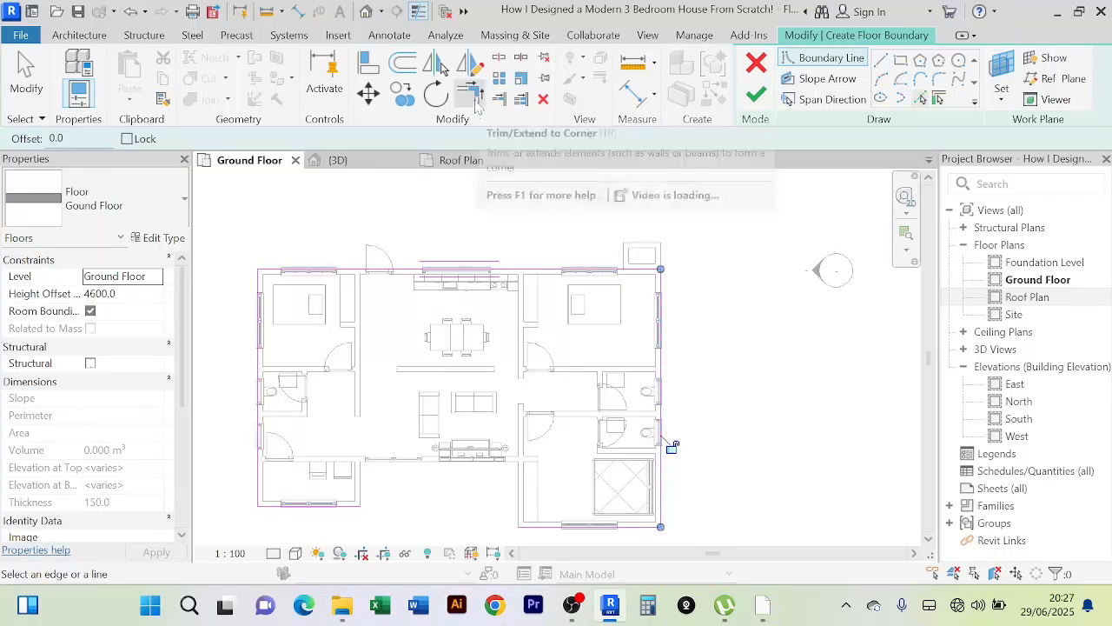
click(470, 91)
scroll(709, 361, up, 1)
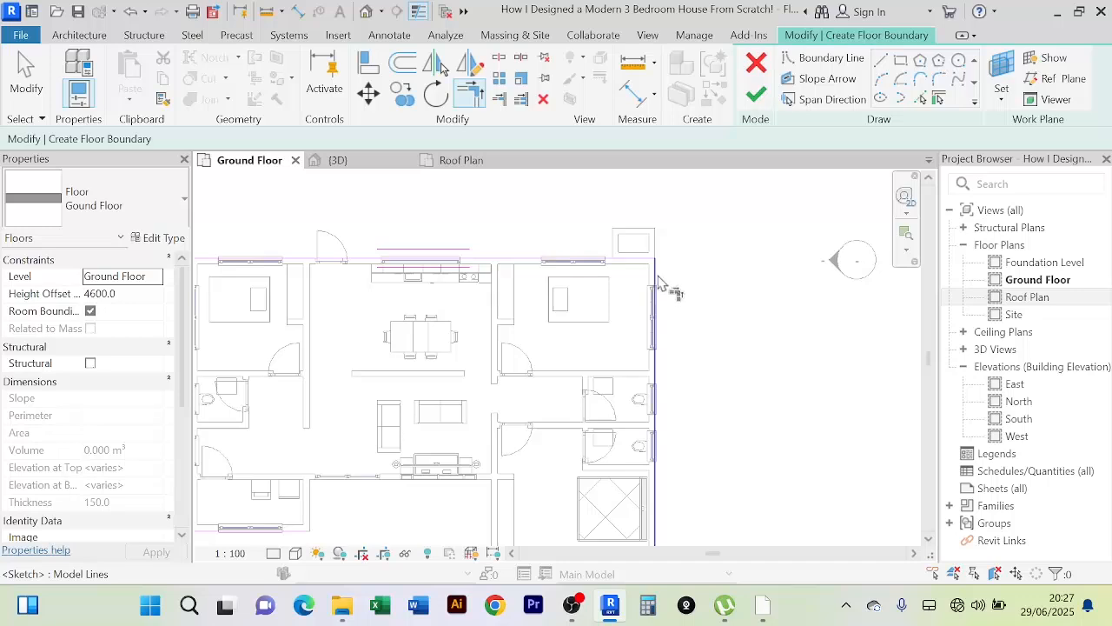
click(670, 297)
middle_drag(439, 245, 514, 249)
right_click(500, 221)
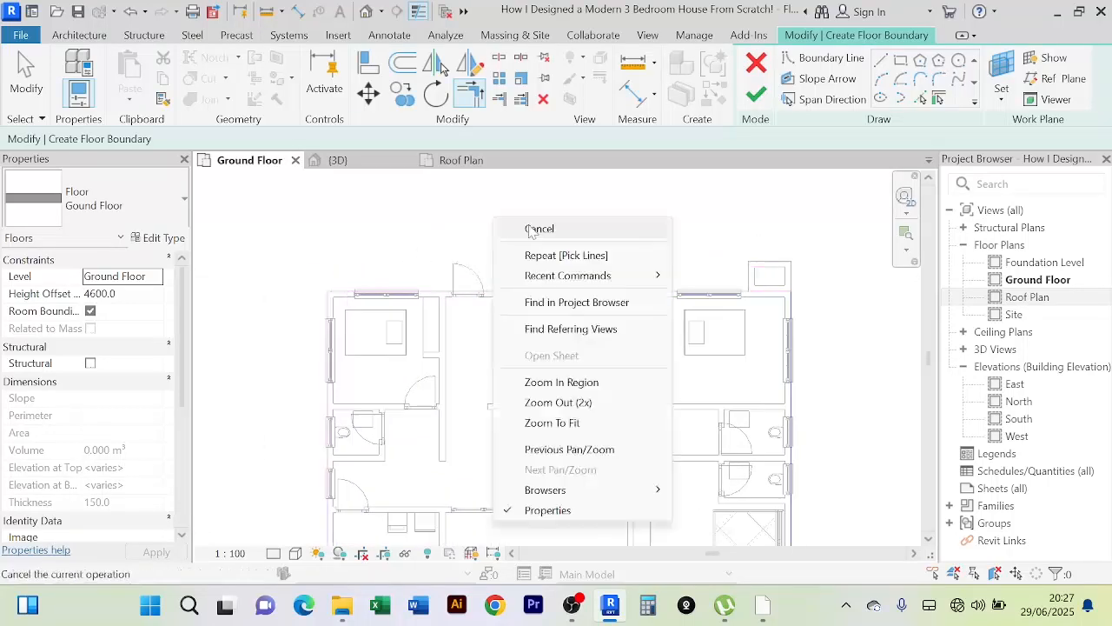
click(538, 227)
click(469, 92)
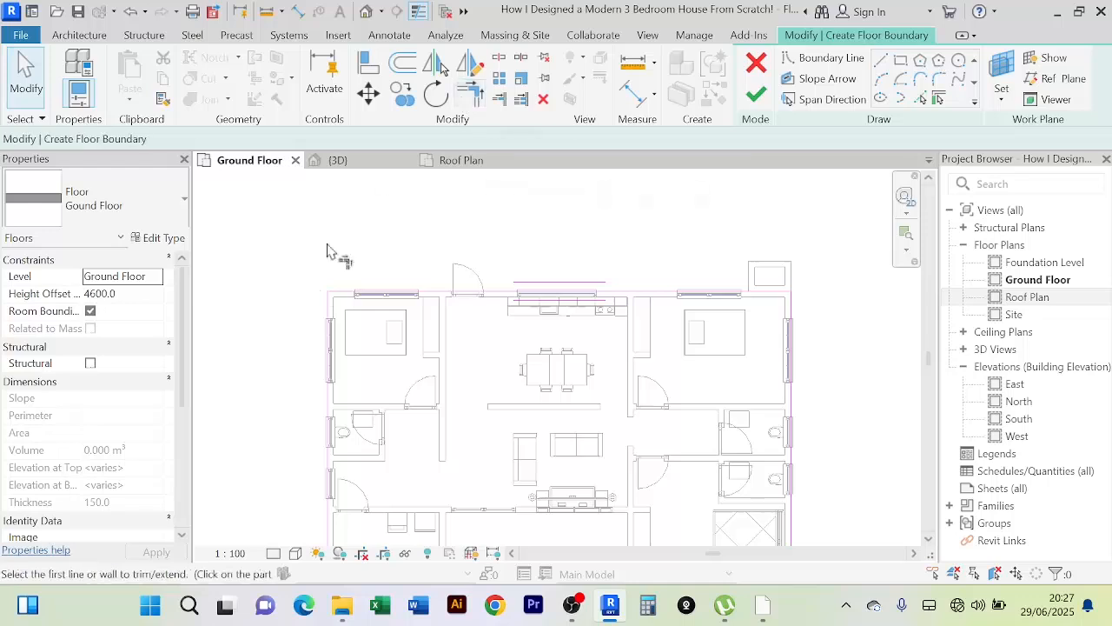
click(327, 314)
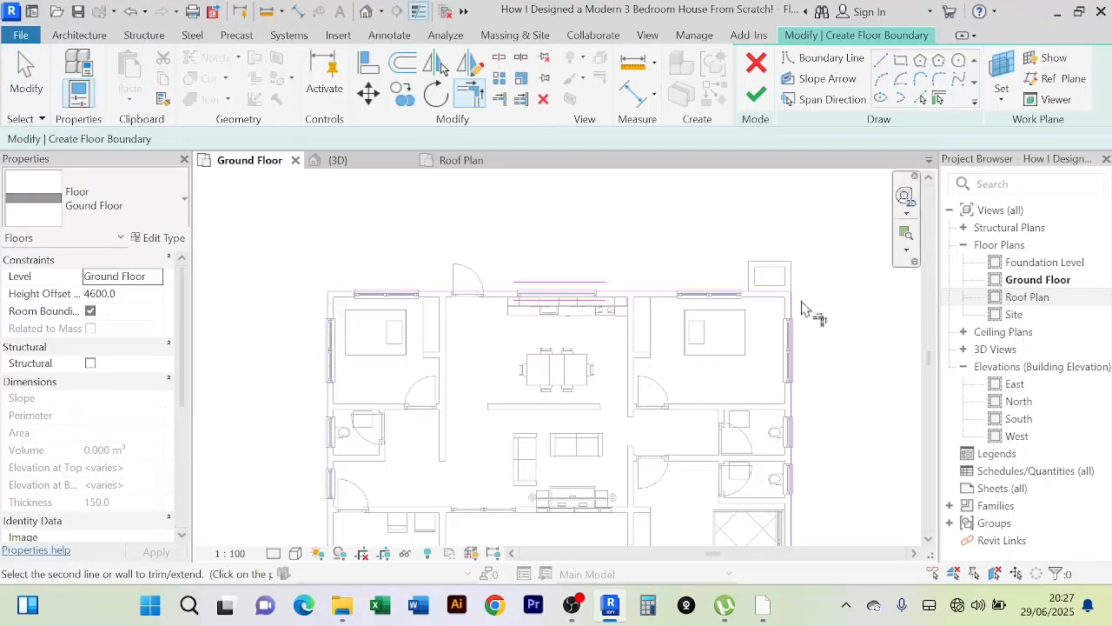
right_click(693, 256)
click(725, 253)
middle_drag(663, 242, 623, 277)
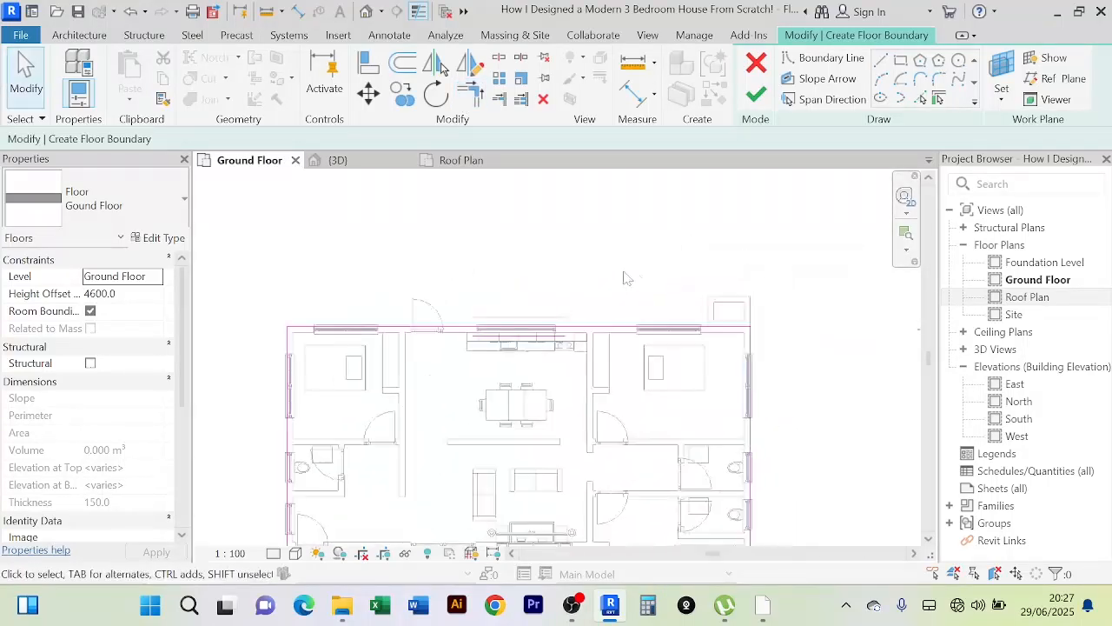
Step: Pick the upper edge of the small enclosure projecting above the upper-right bedroom as a floor boundary line
click(920, 98)
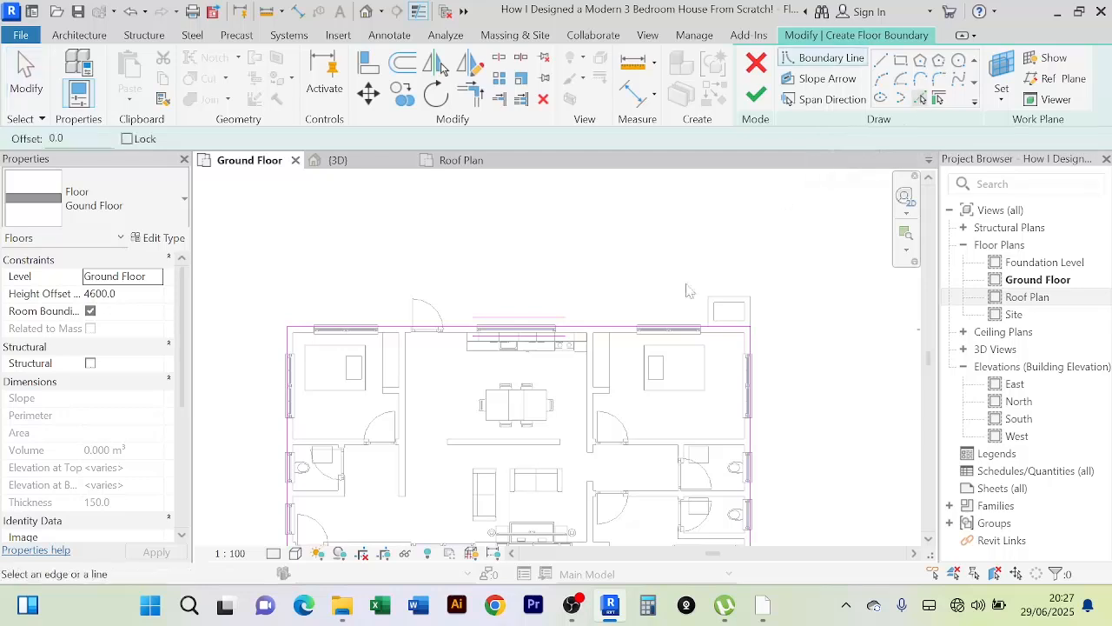
click(734, 301)
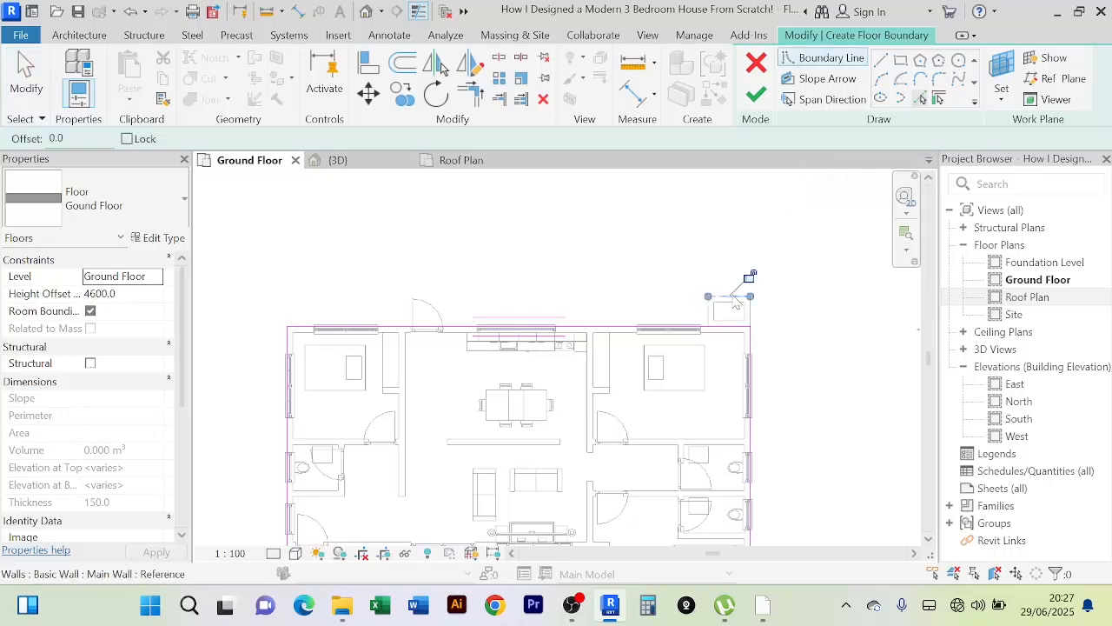
right_click(650, 235)
click(722, 261)
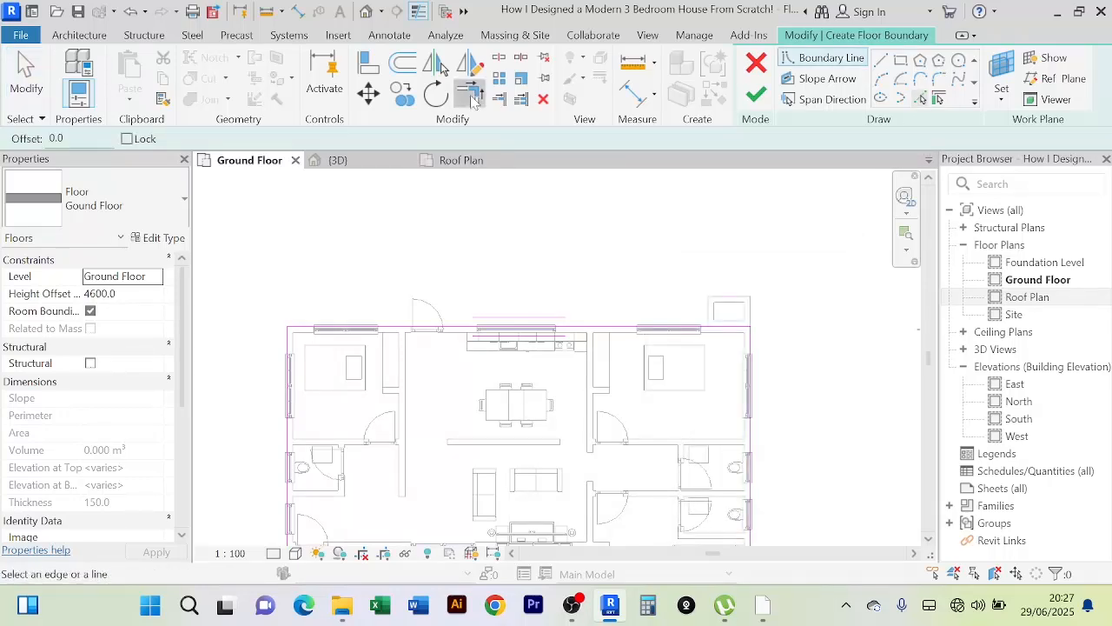
Step: Trim/extend the enclosure's edge line to corners with both side lines and delete the boundary line along the upper exterior wall
click(734, 299)
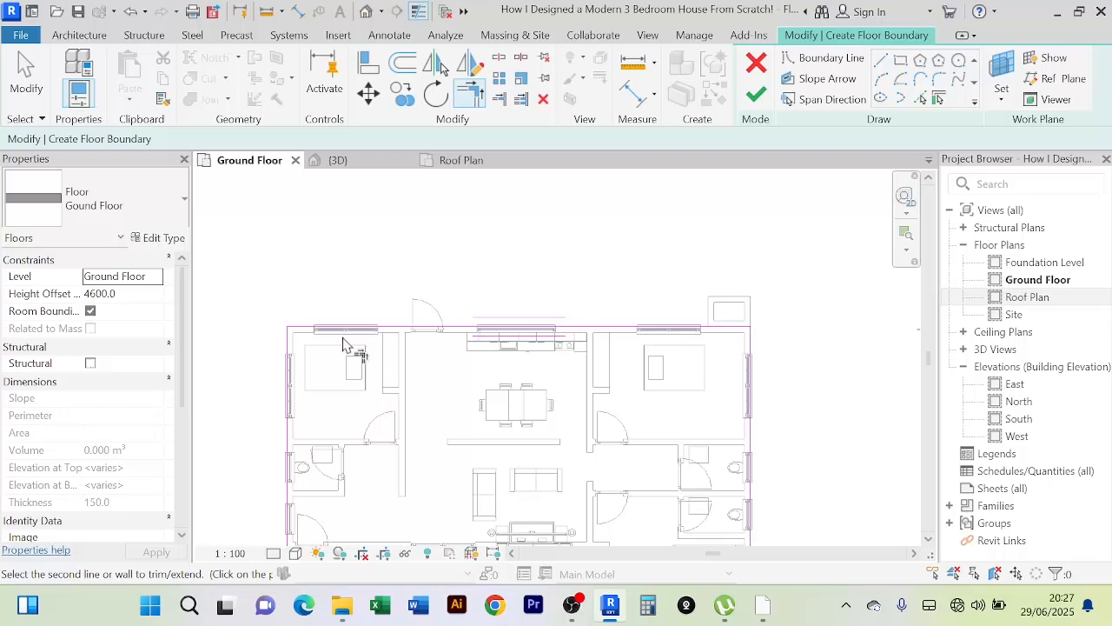
click(282, 348)
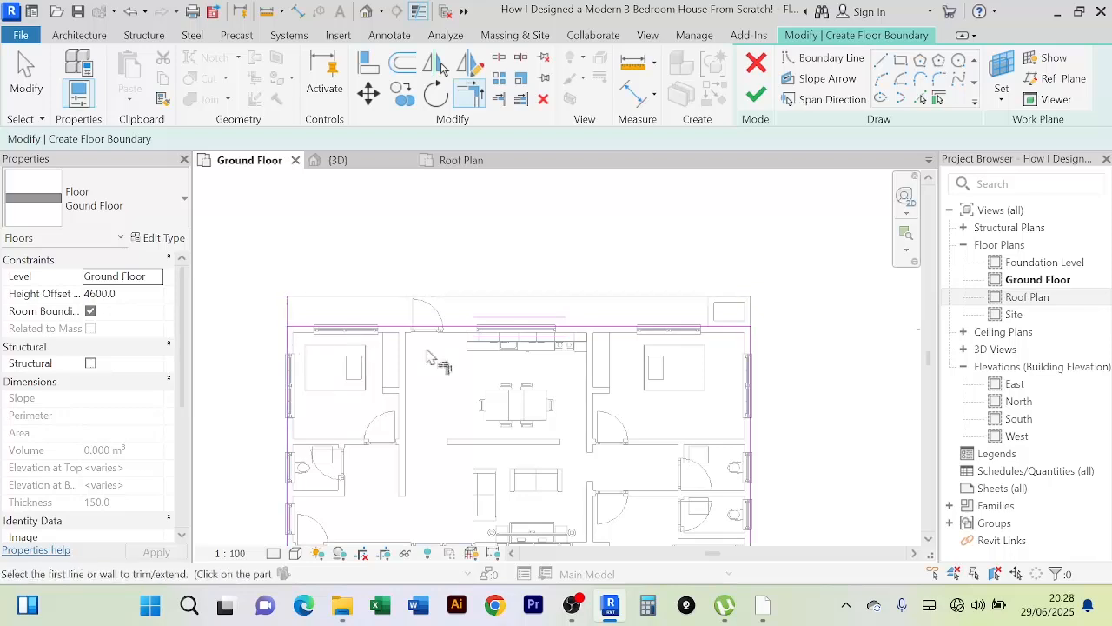
click(752, 381)
right_click(674, 246)
click(706, 252)
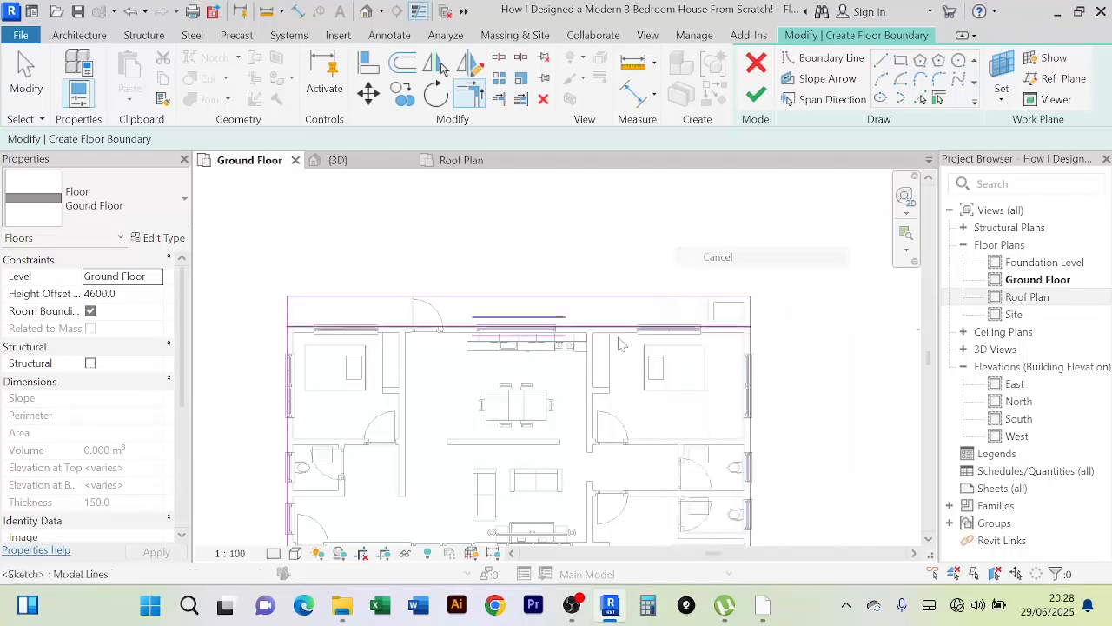
click(615, 328)
key(Delete)
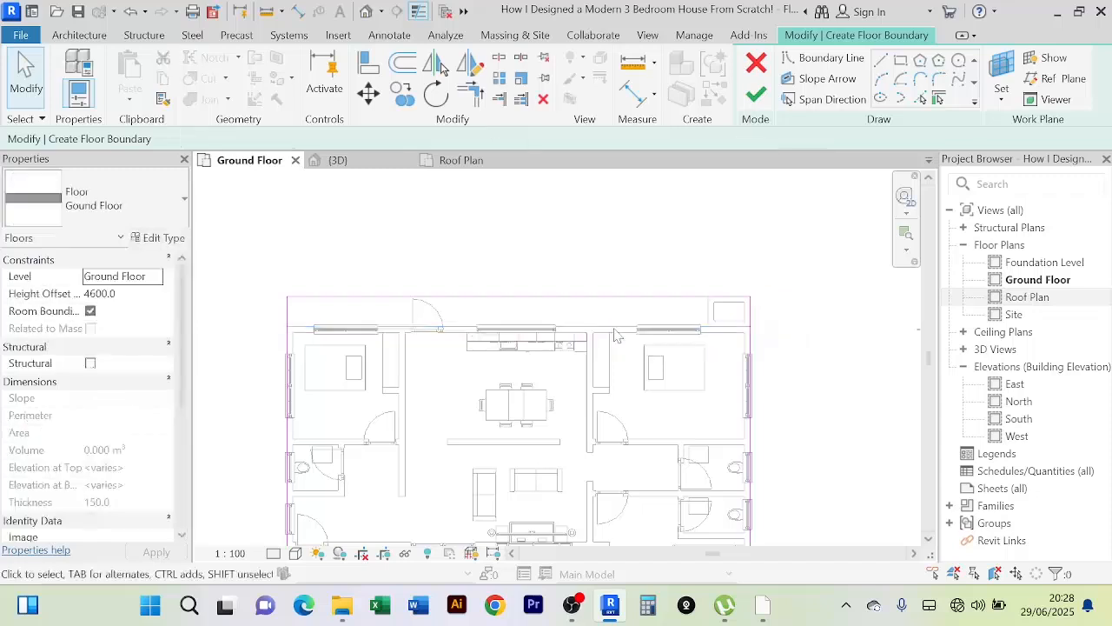
Step: Trim/extend the left boundary line and the lower-right bedroom's bottom line to meet in a corner
scroll(614, 328, down, 2)
scroll(622, 383, up, 3)
middle_drag(527, 440, 493, 303)
click(470, 89)
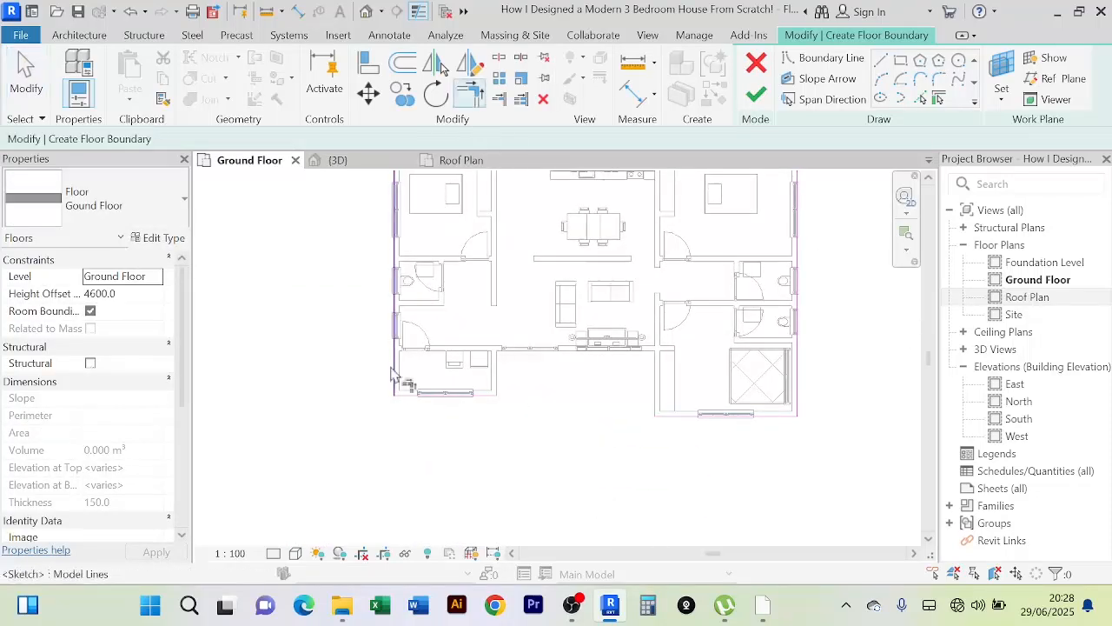
click(396, 317)
click(704, 419)
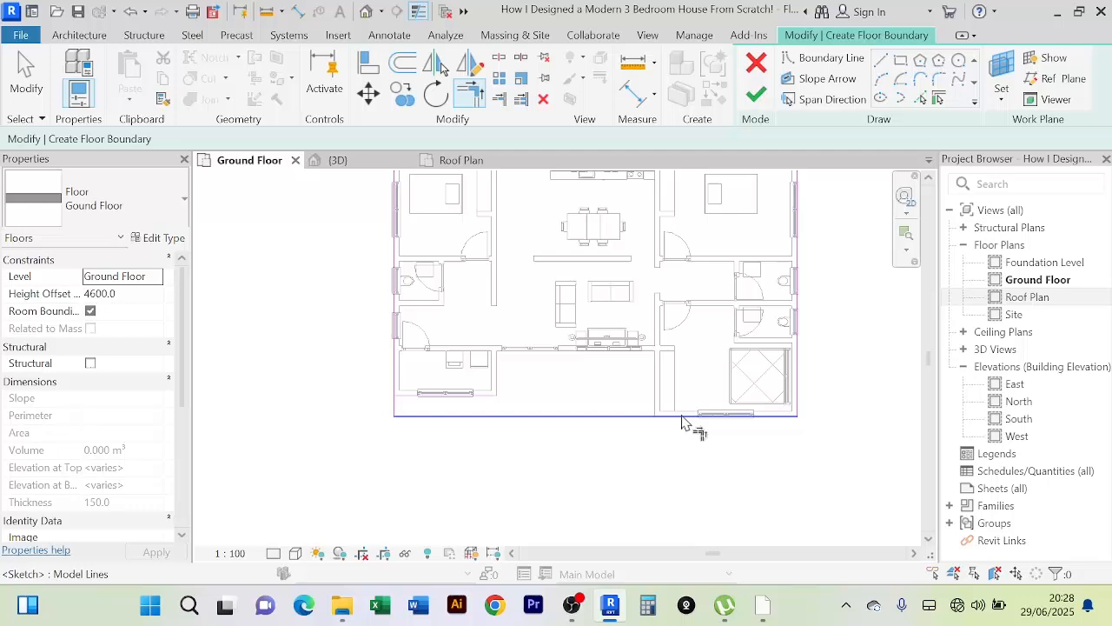
Step: Leave the trim command and delete the leftover boundary line along the small lower-left room's bottom wall
right_click(308, 313)
click(348, 292)
click(457, 392)
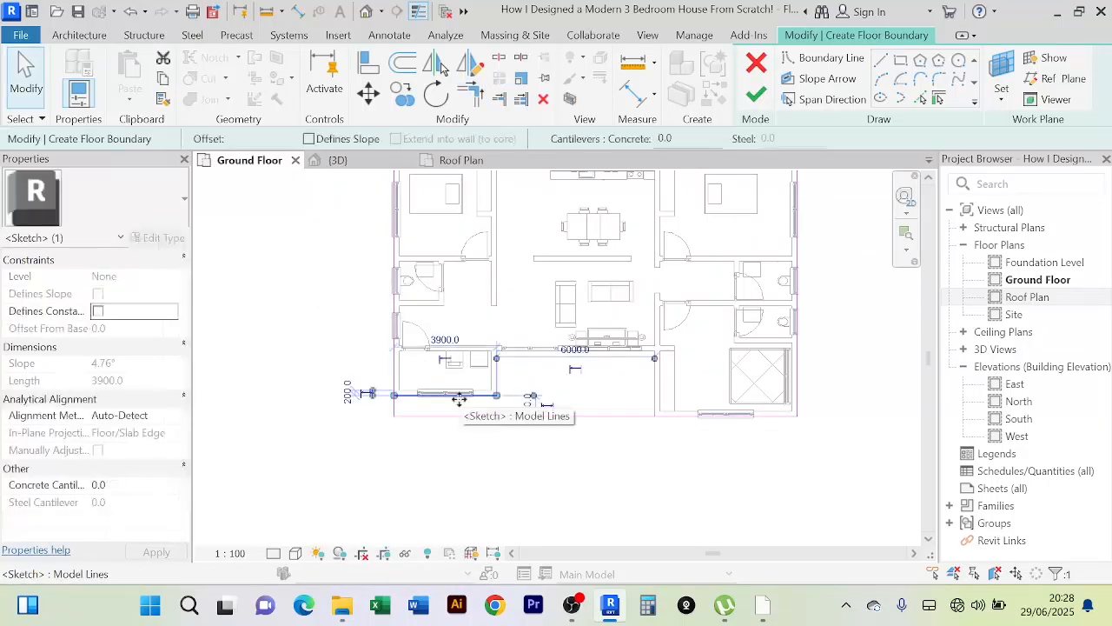
click(463, 406)
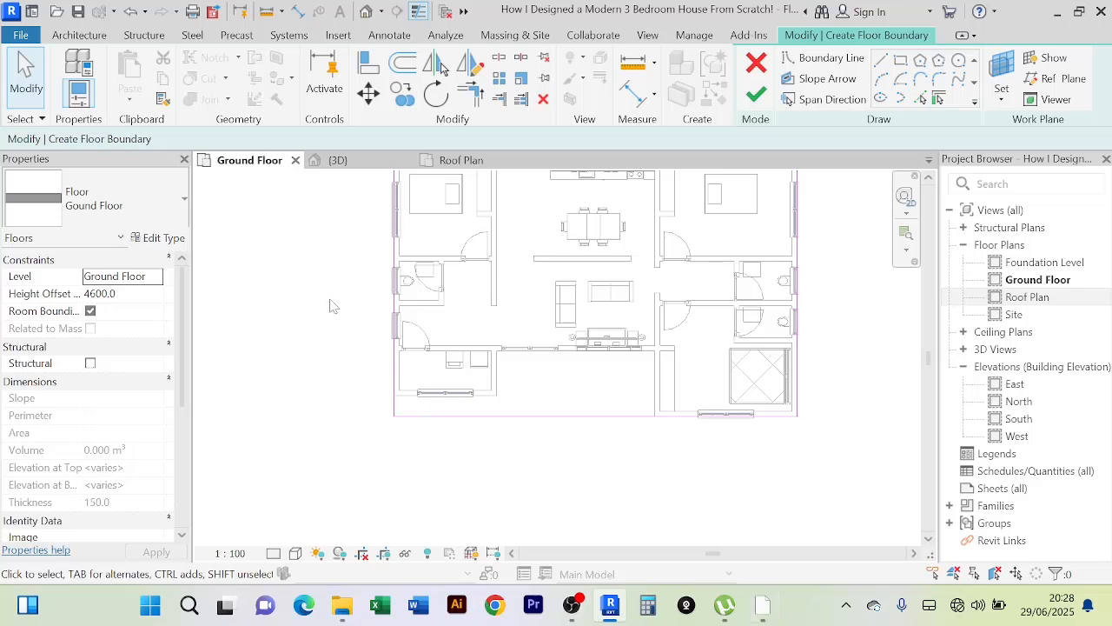
Step: Set the floor's height offset from level to -150 and finish the floor boundary
click(131, 293)
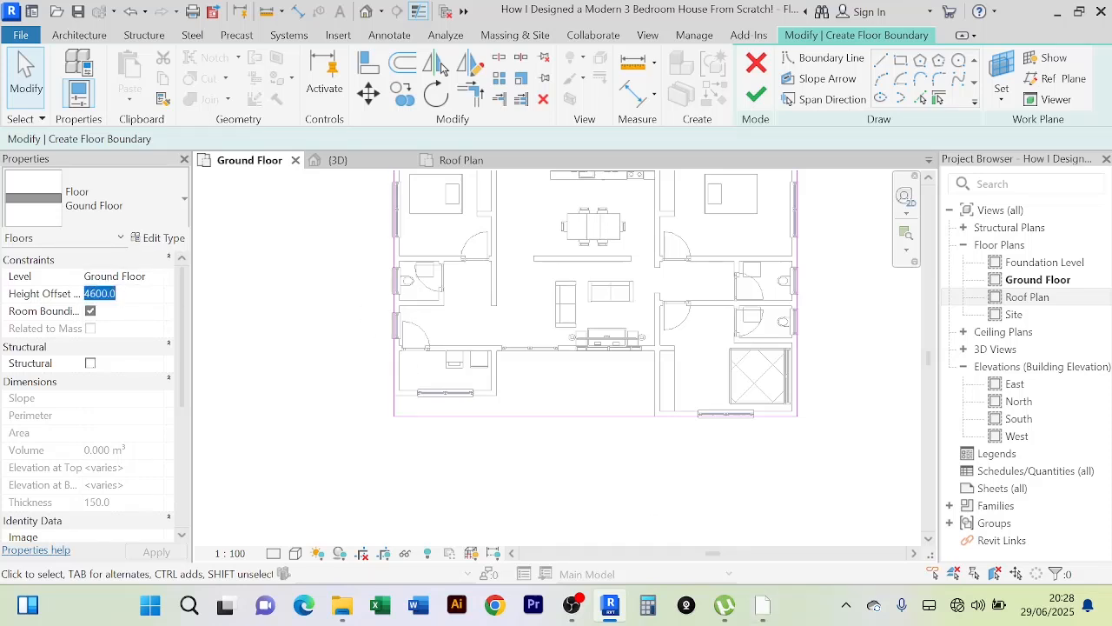
text(-15)
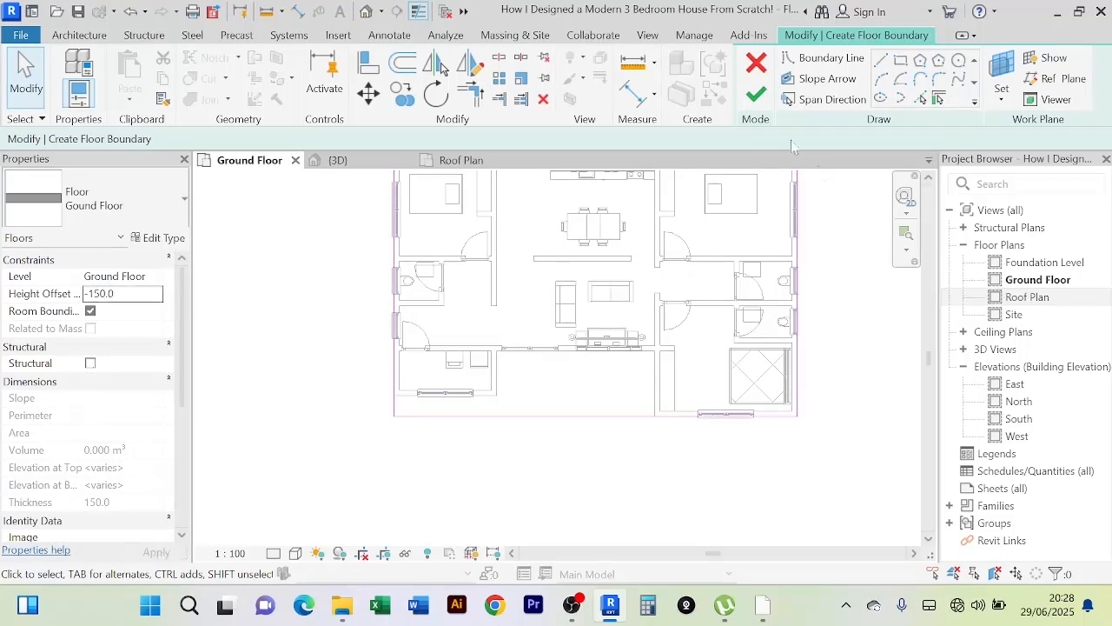
click(756, 94)
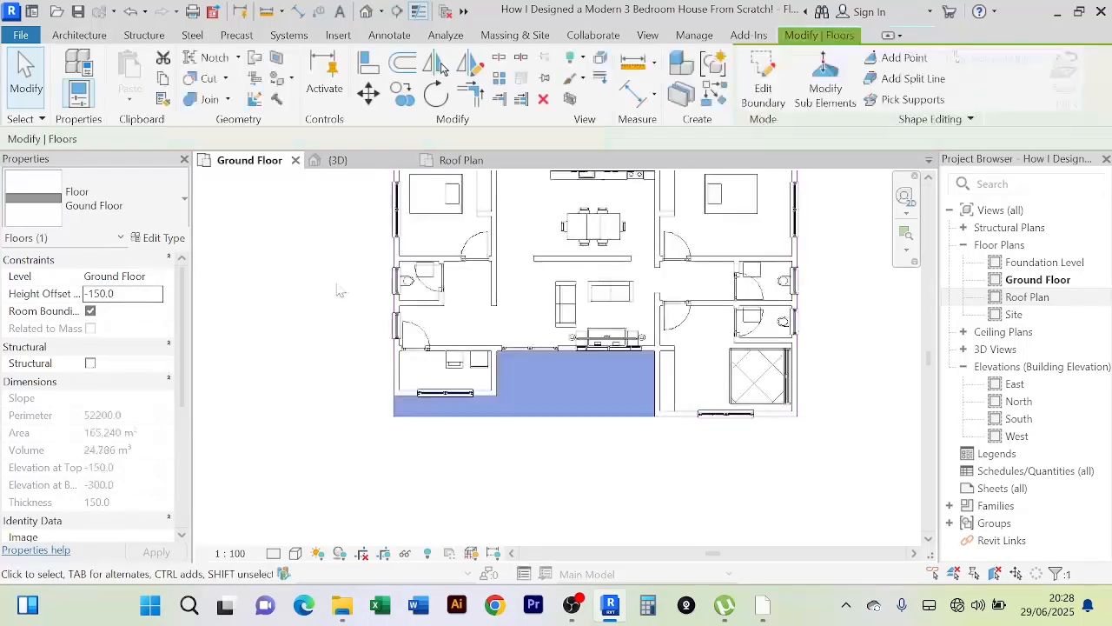
Step: Examine the new lower floor slab in 3D around the glass entrance door and along the front facade
click(359, 164)
click(421, 457)
scroll(420, 456, down, 3)
middle_drag(421, 456, 467, 383)
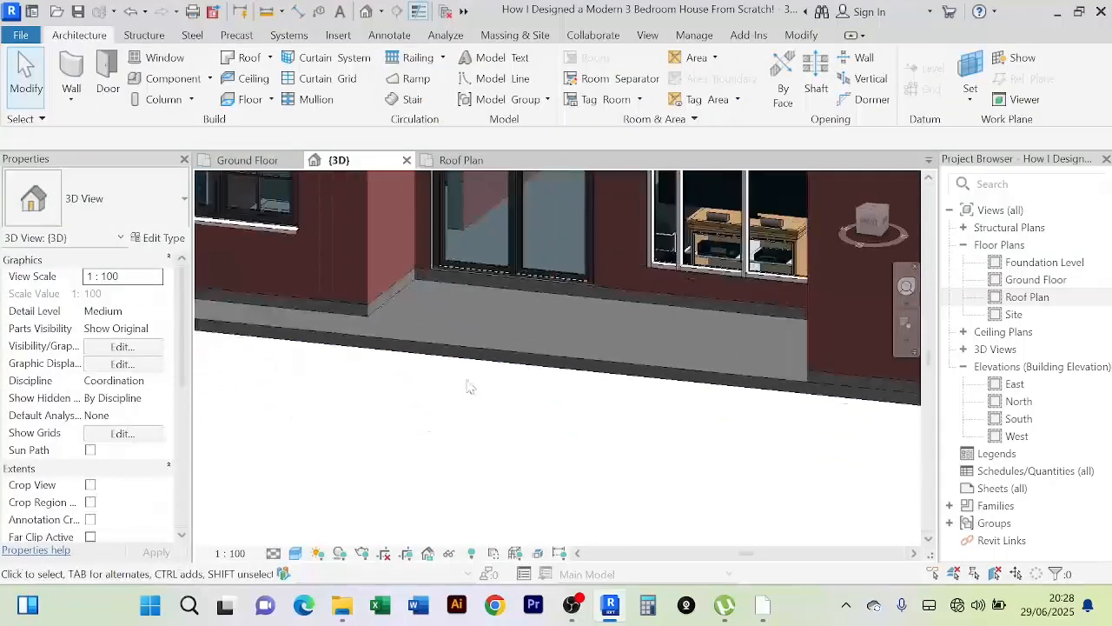
shift+middle_drag(446, 431, 397, 437)
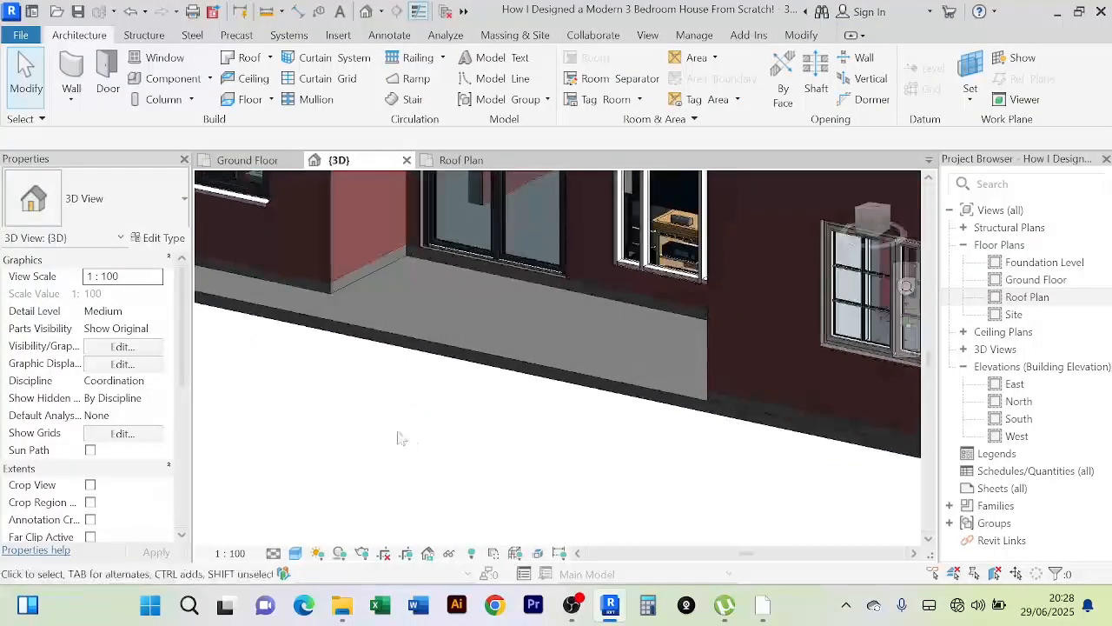
scroll(449, 317, up, 2)
scroll(450, 316, up, 1)
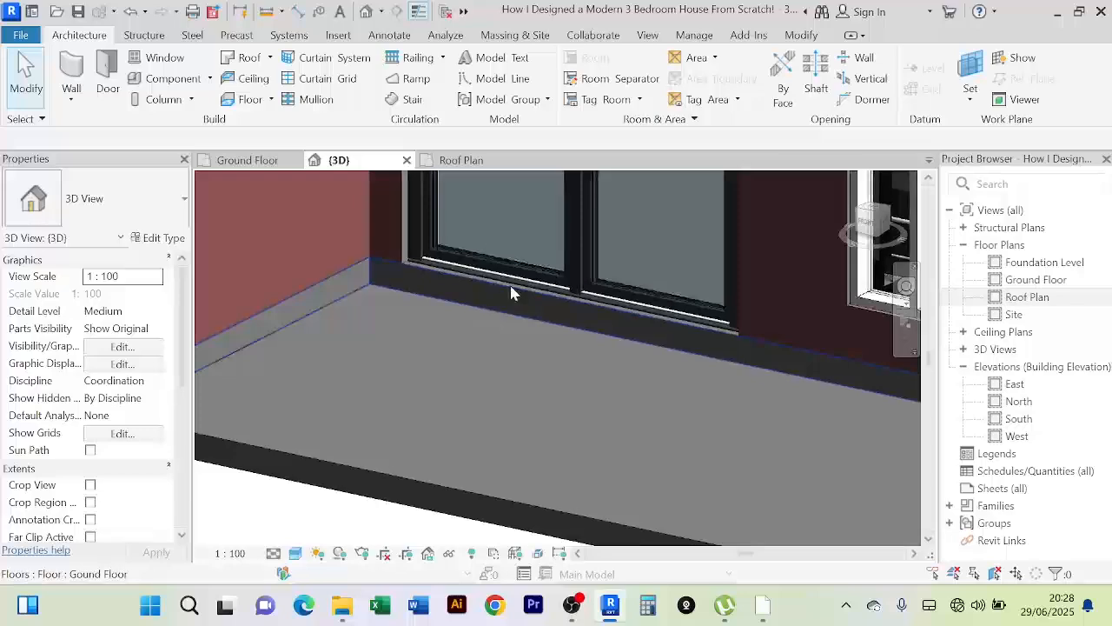
scroll(549, 290, up, 2)
scroll(474, 340, down, 3)
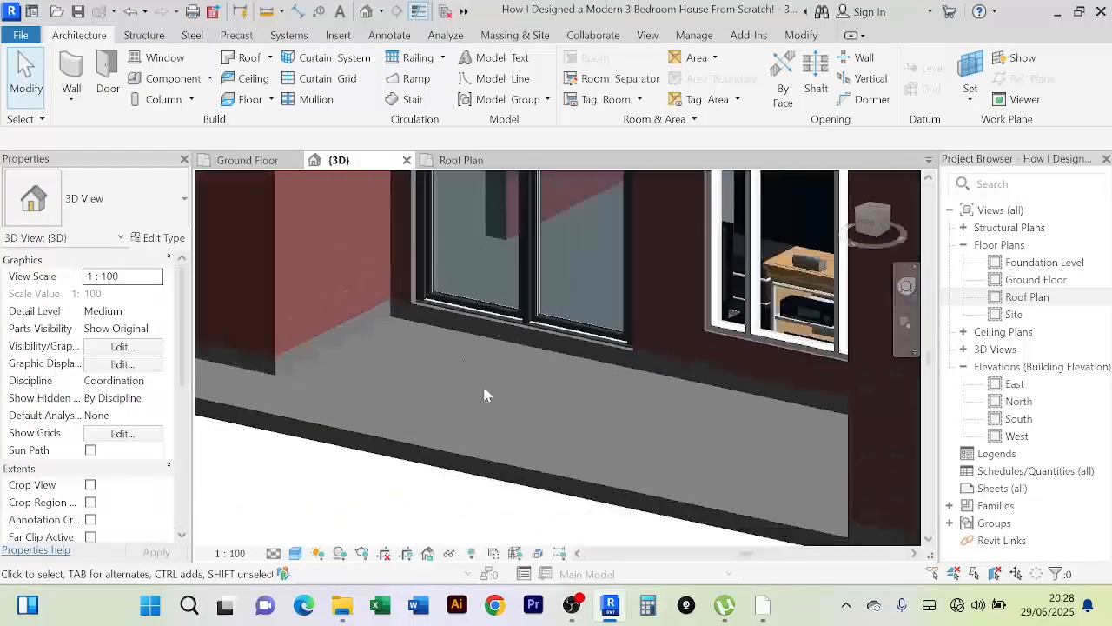
middle_drag(484, 389, 570, 317)
scroll(535, 349, down, 2)
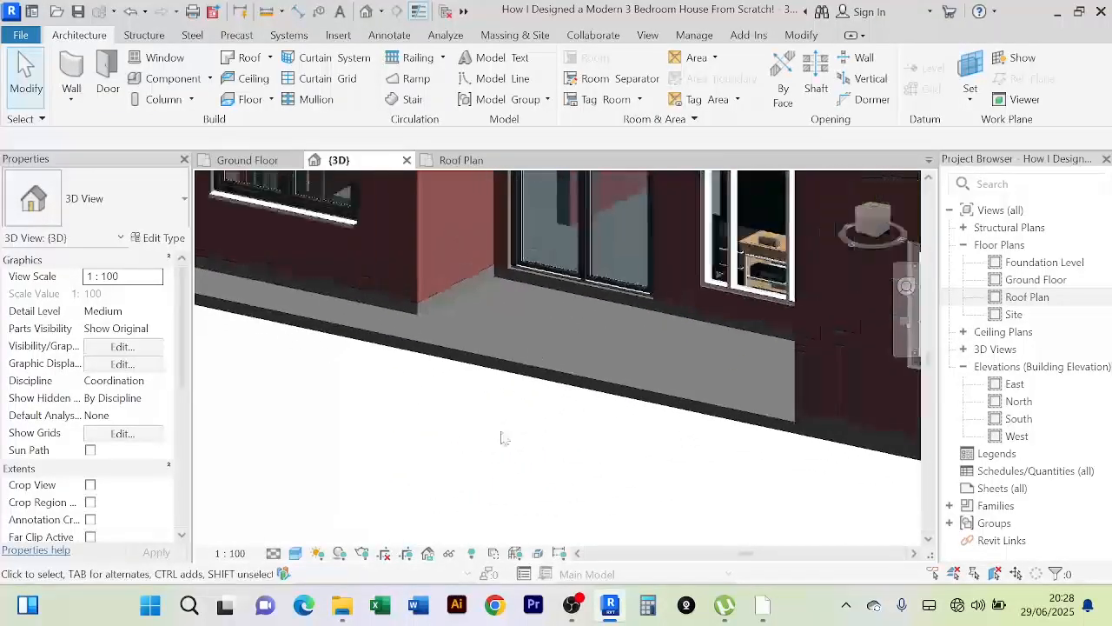
scroll(526, 386, down, 4)
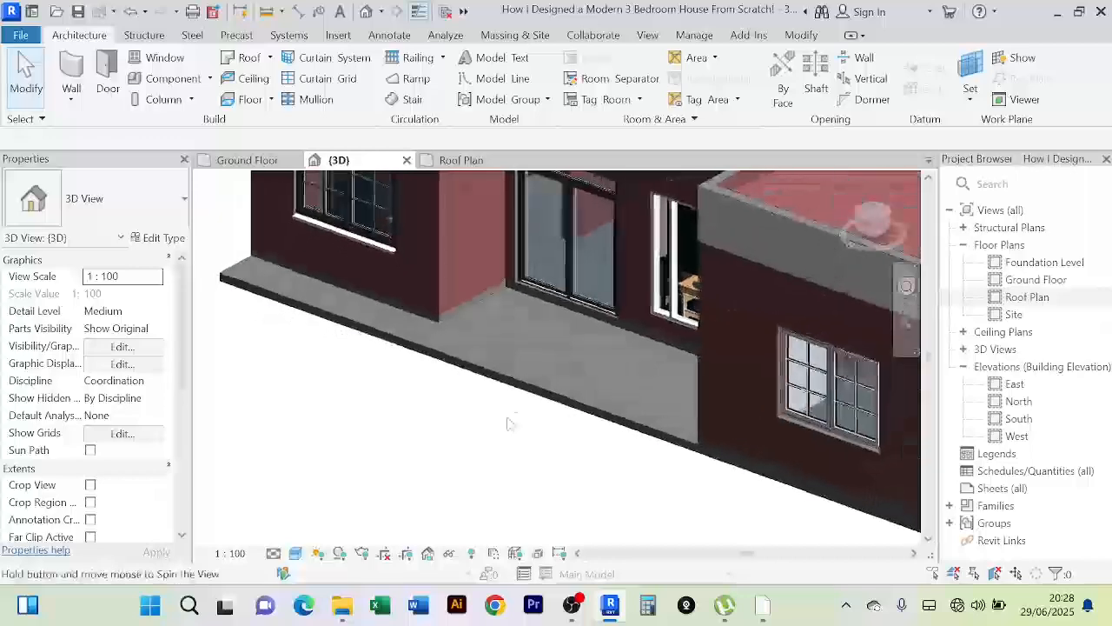
Step: Examine the veranda slab at the entrance and the front facade with its parapets in 3D from several angles
shift+middle_drag(487, 435, 516, 402)
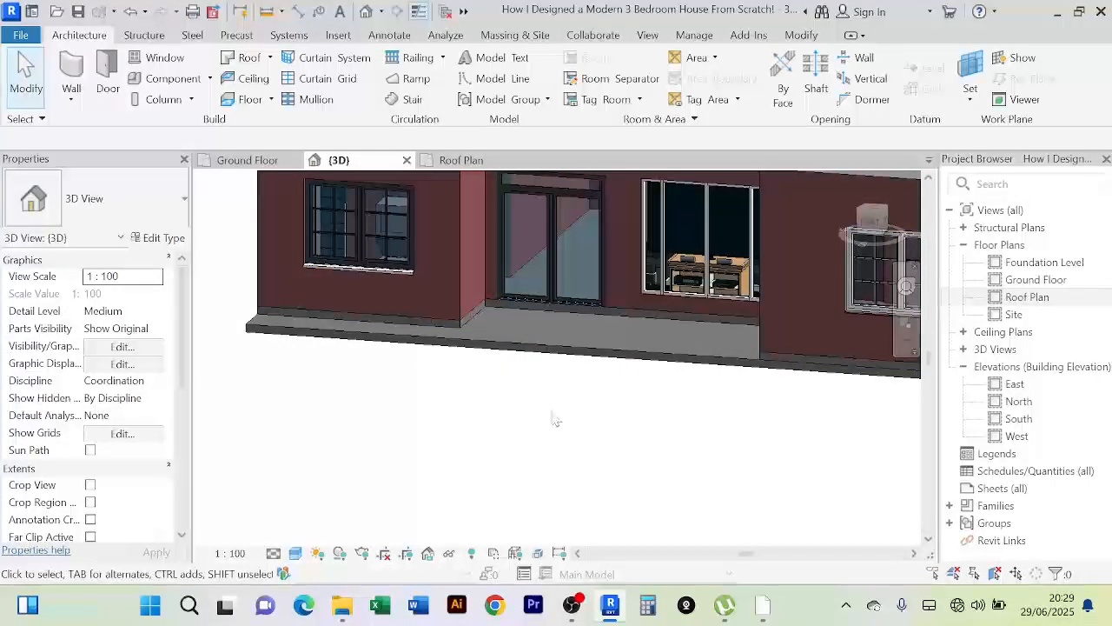
shift+middle_drag(556, 419, 486, 400)
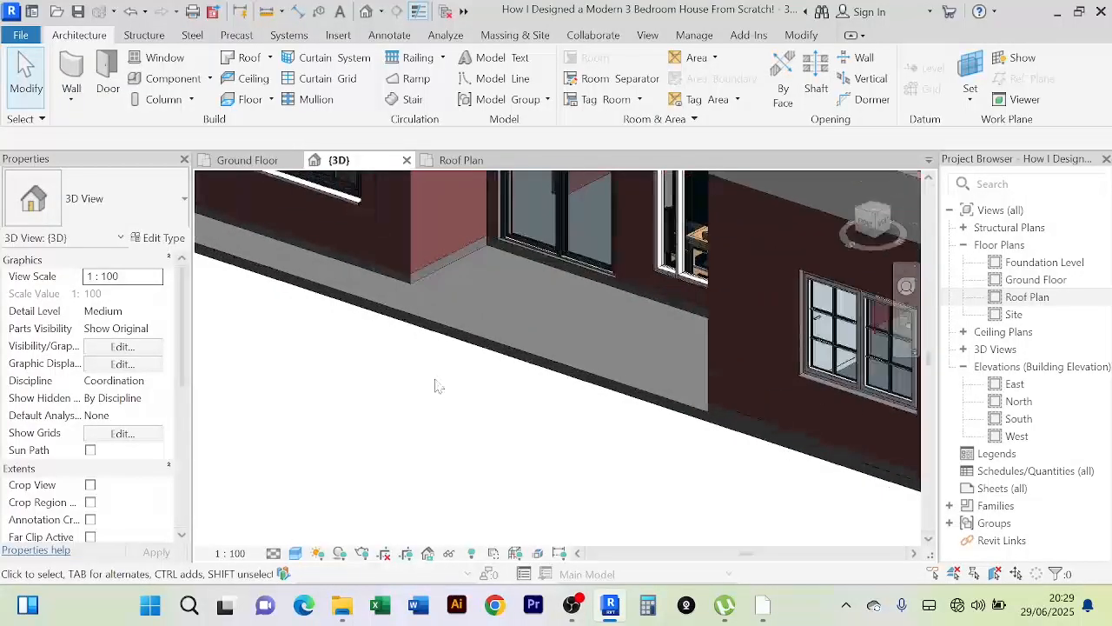
scroll(445, 356, up, 3)
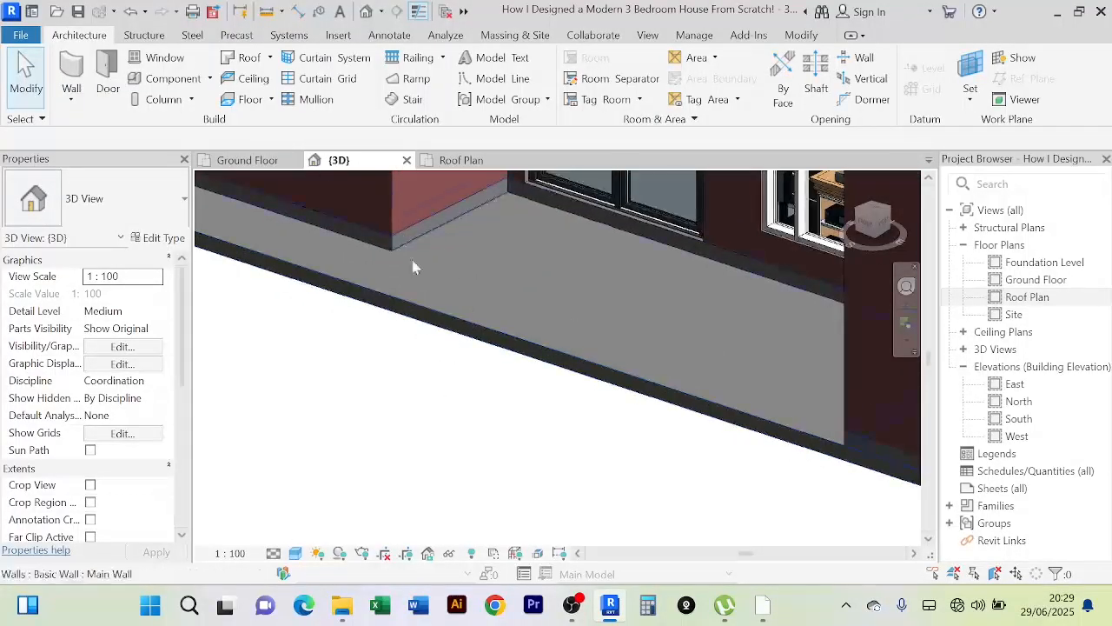
scroll(490, 384, down, 2)
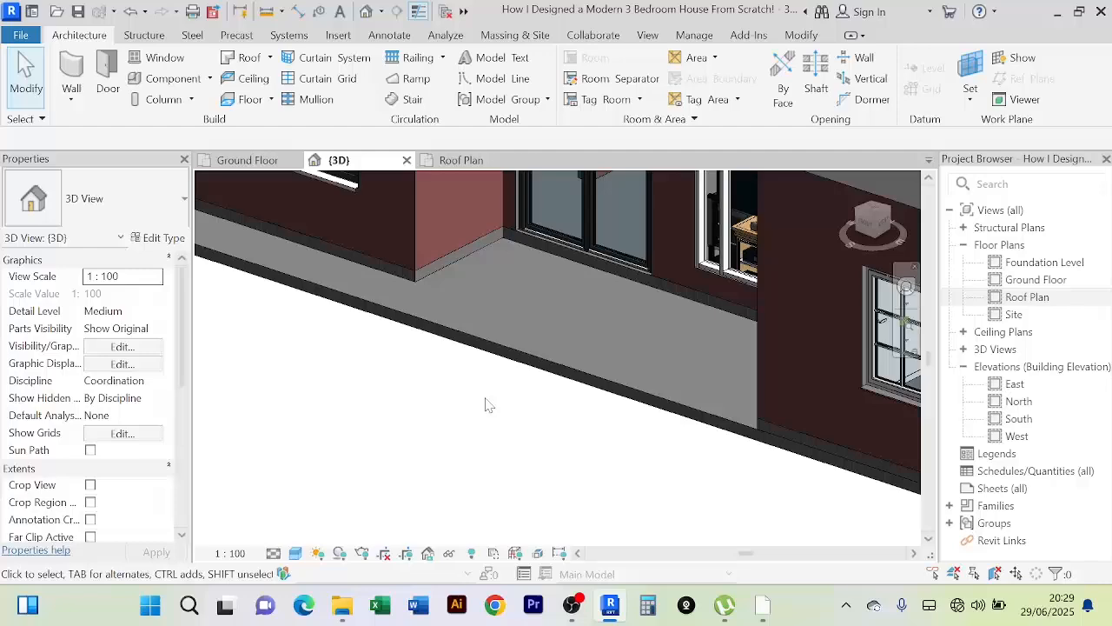
scroll(486, 404, down, 5)
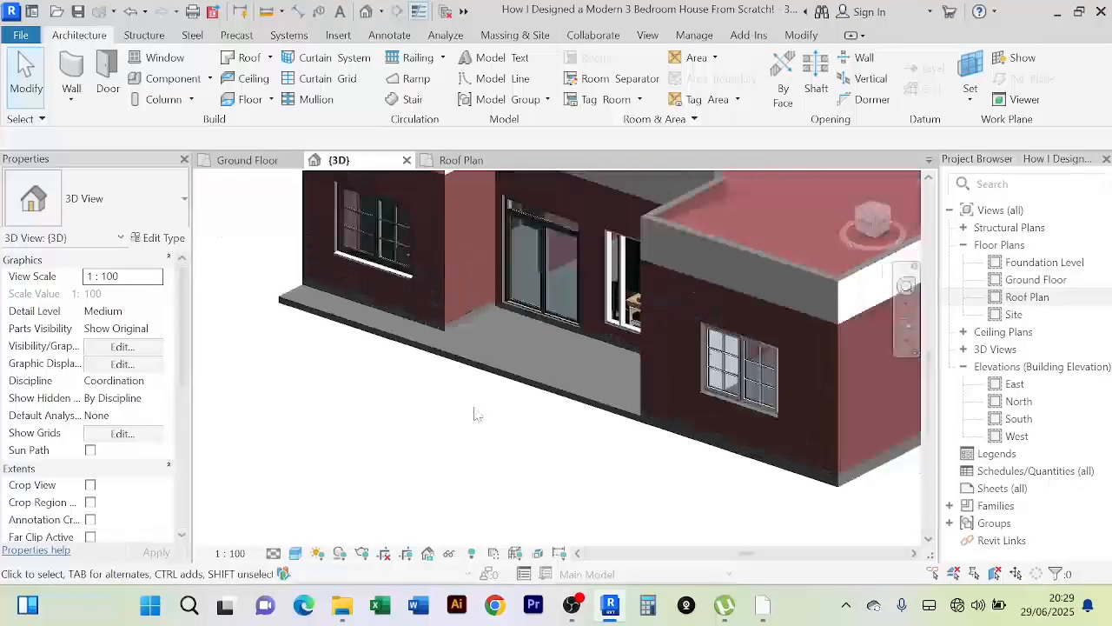
scroll(478, 428, up, 1)
shift+middle_drag(463, 445, 551, 405)
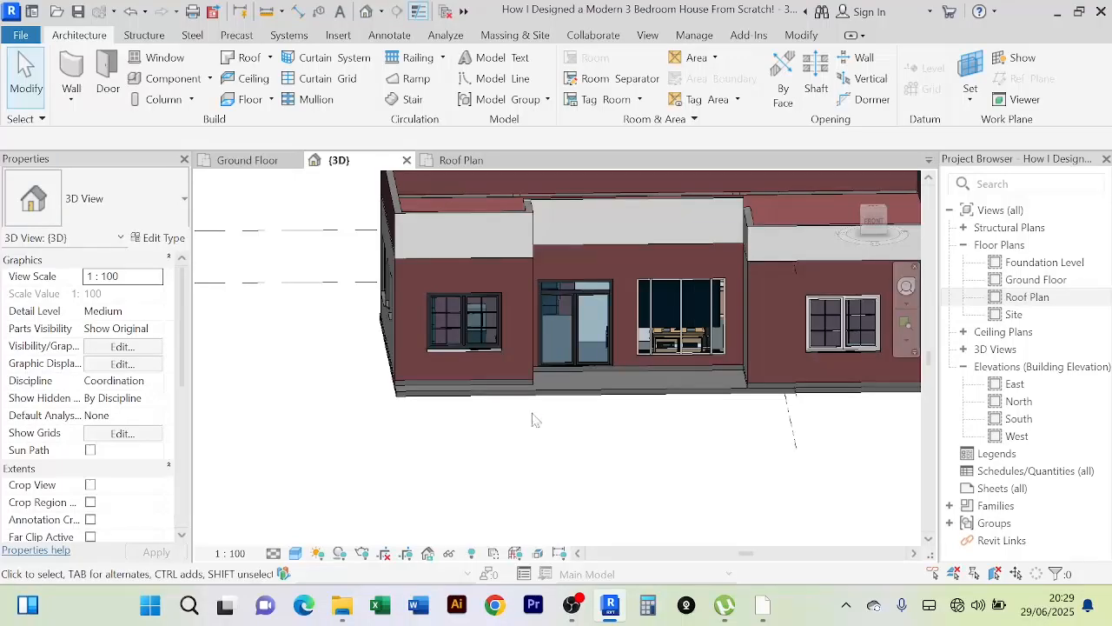
middle_drag(527, 421, 449, 442)
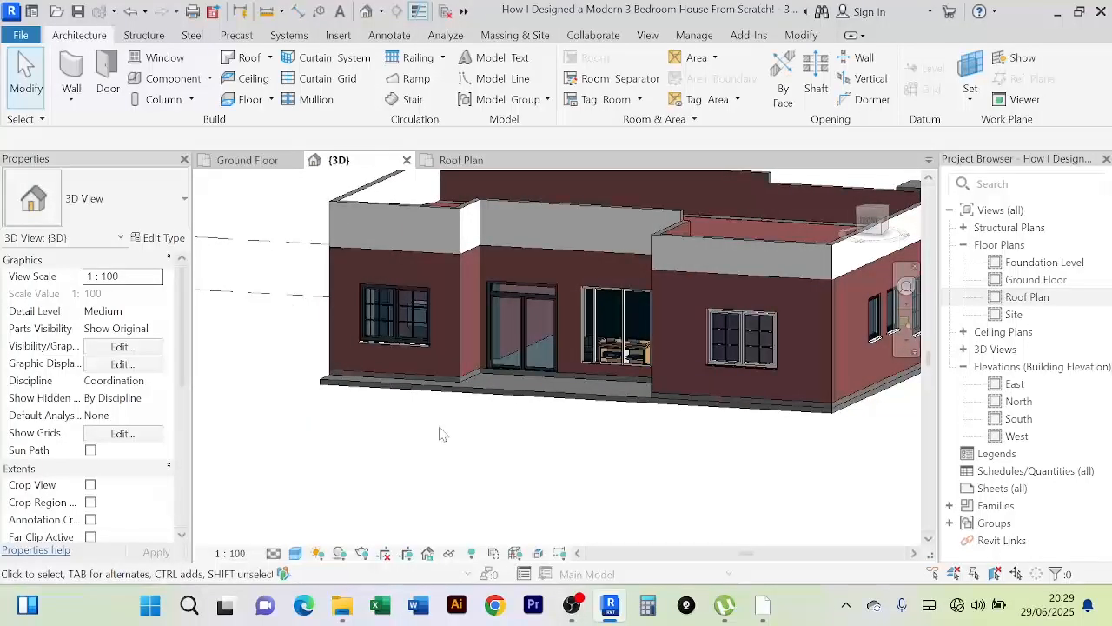
scroll(512, 240, down, 2)
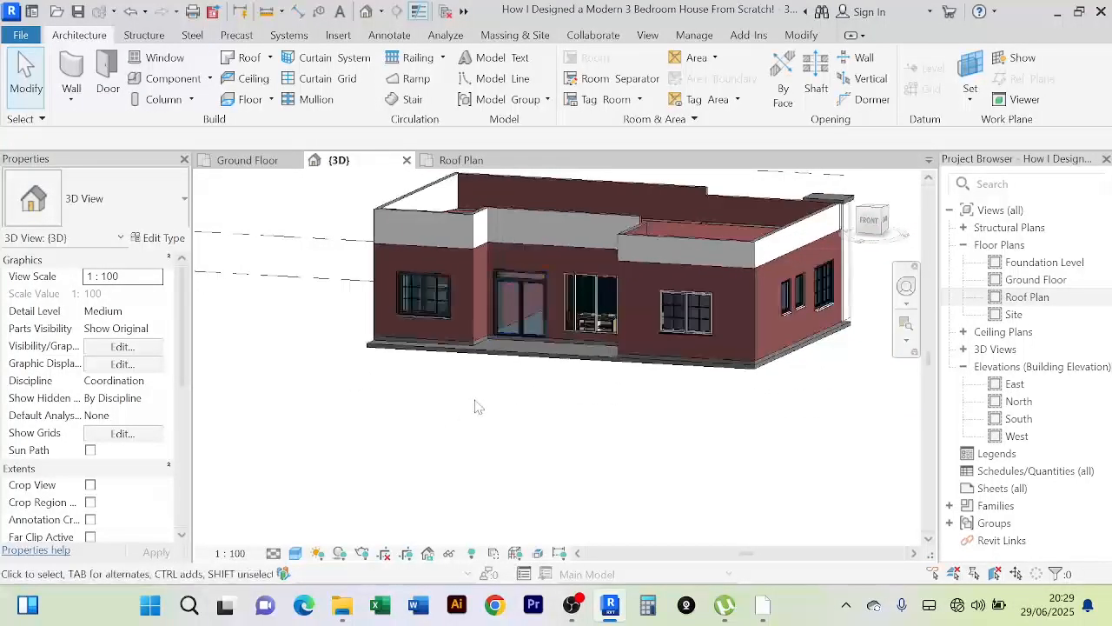
shift+middle_drag(474, 406, 438, 260)
scroll(439, 248, up, 4)
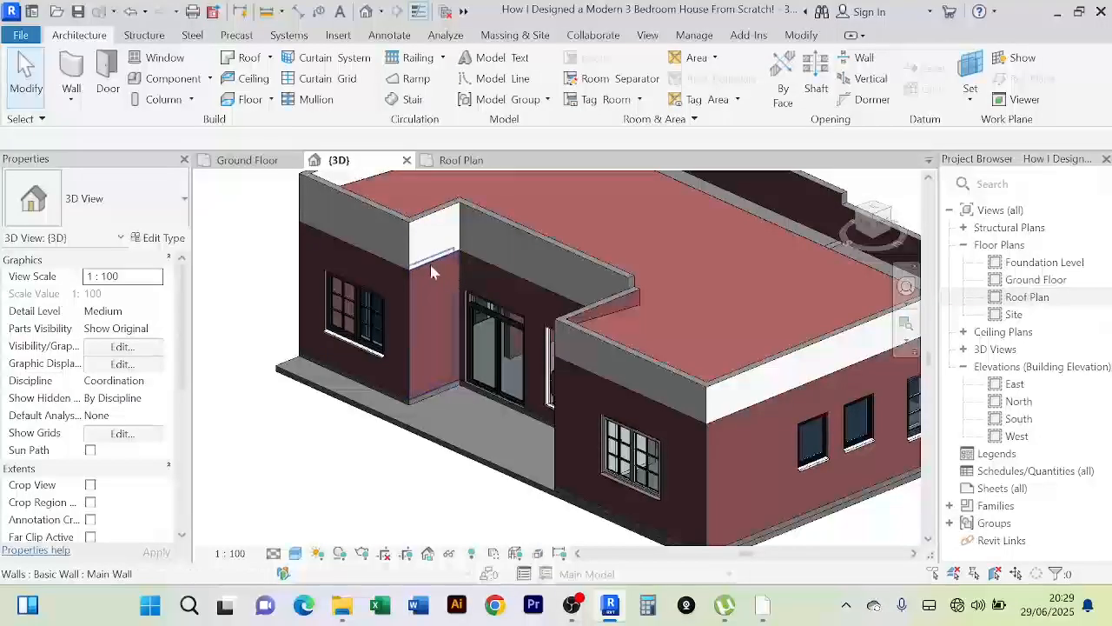
shift+middle_drag(432, 271, 634, 265)
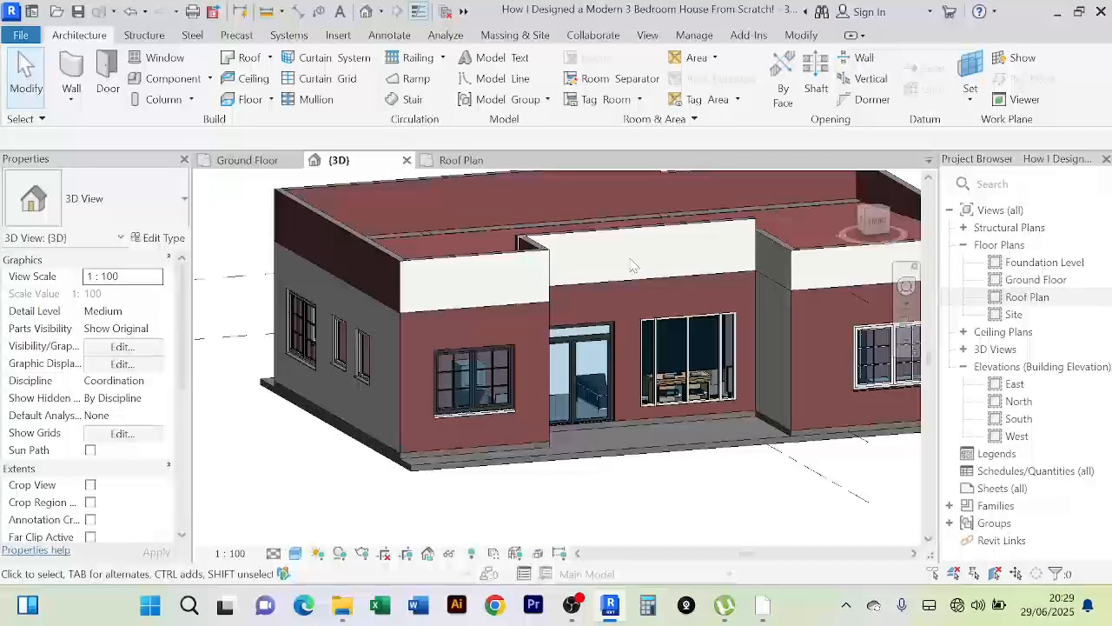
shift+middle_drag(629, 260, 478, 261)
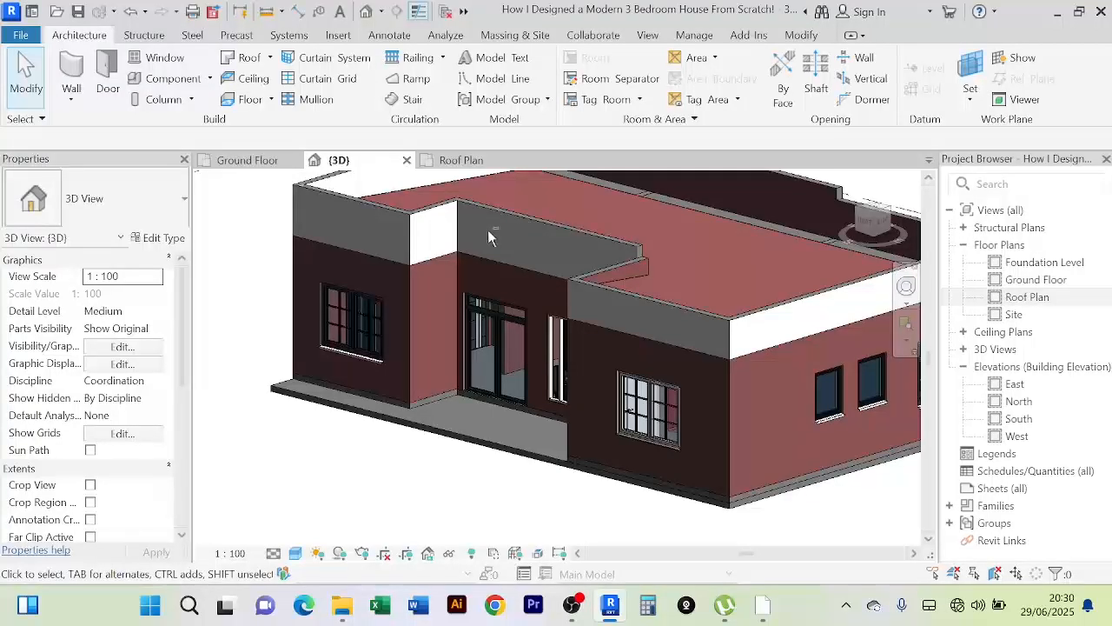
shift+middle_drag(488, 229, 576, 214)
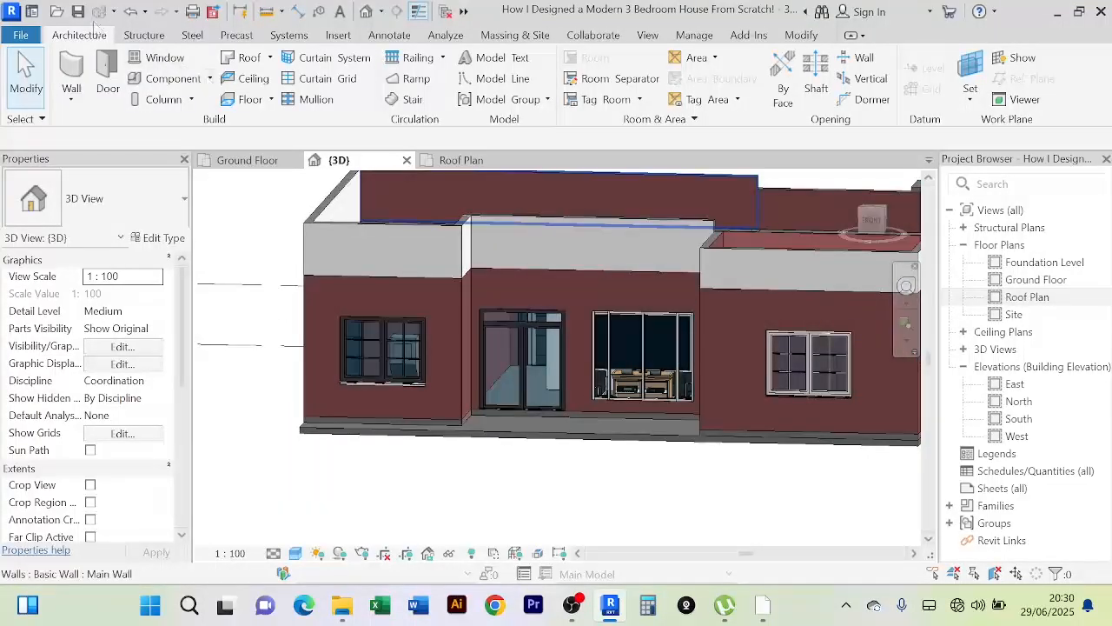
click(211, 78)
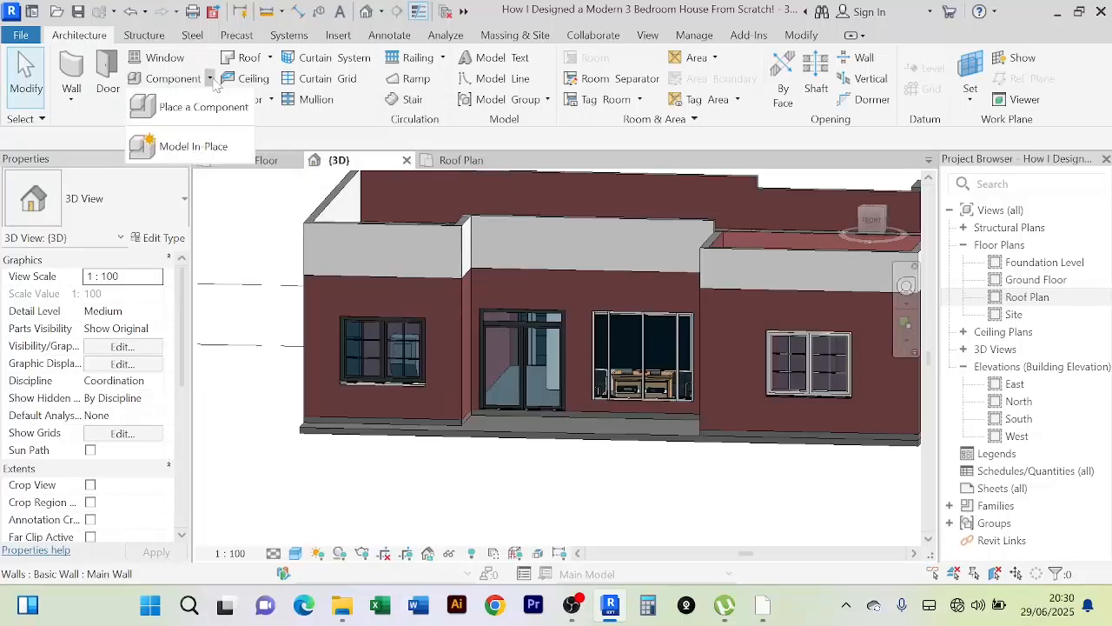
click(206, 150)
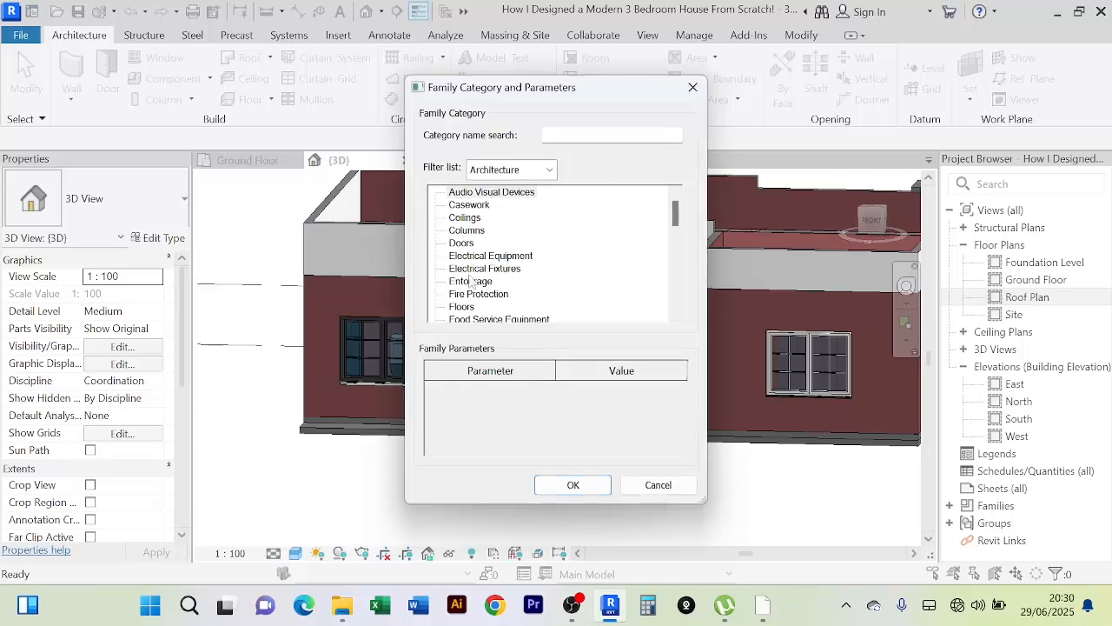
click(465, 246)
key(g)
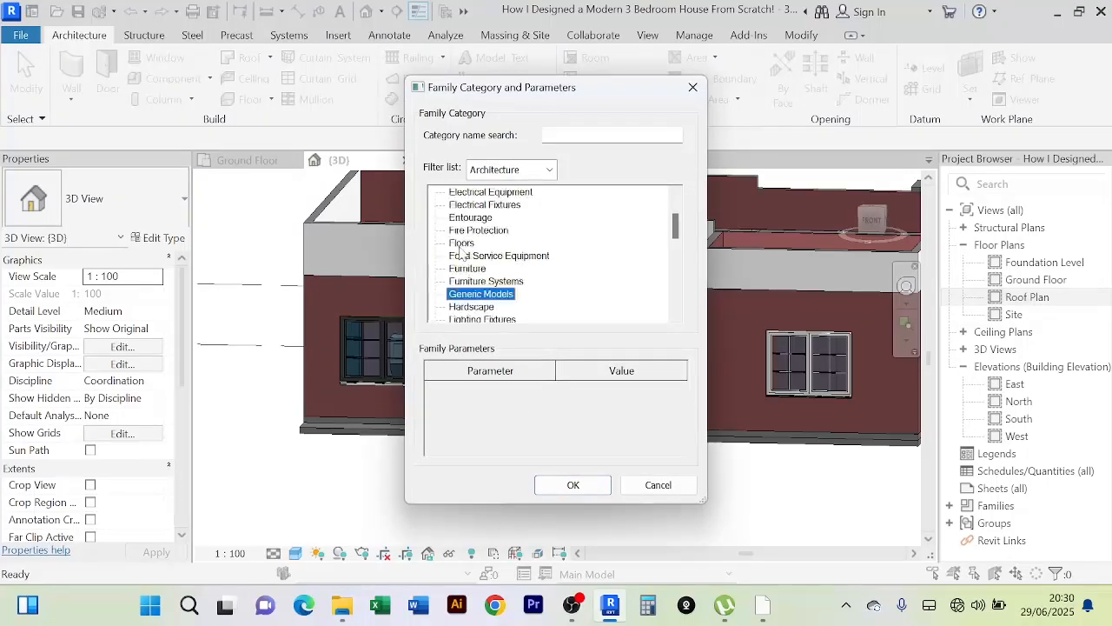
click(571, 485)
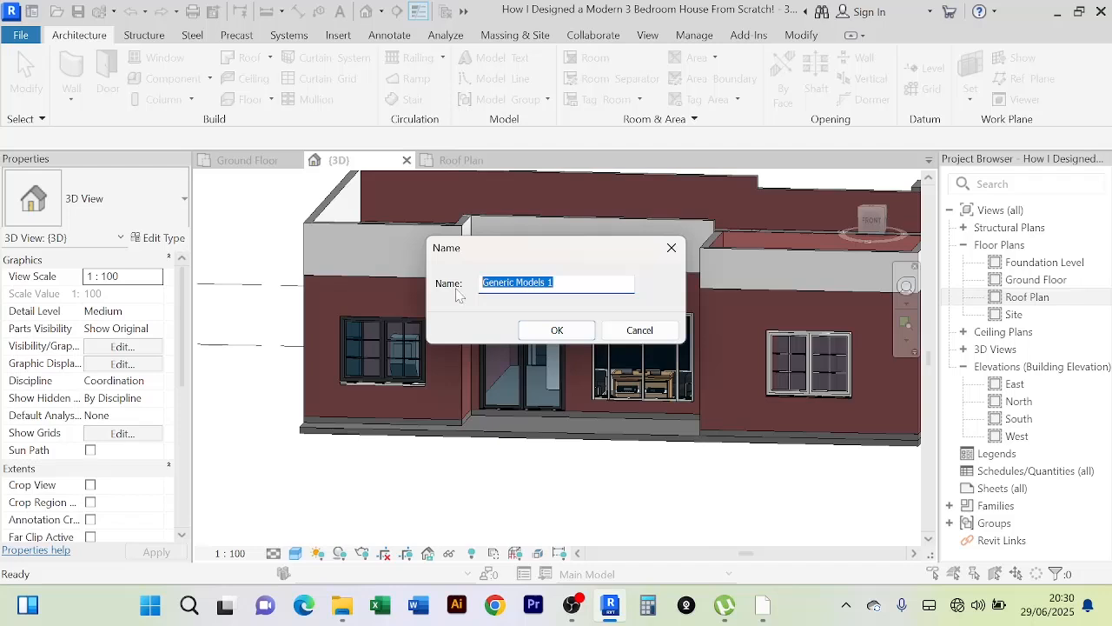
text(Varender)
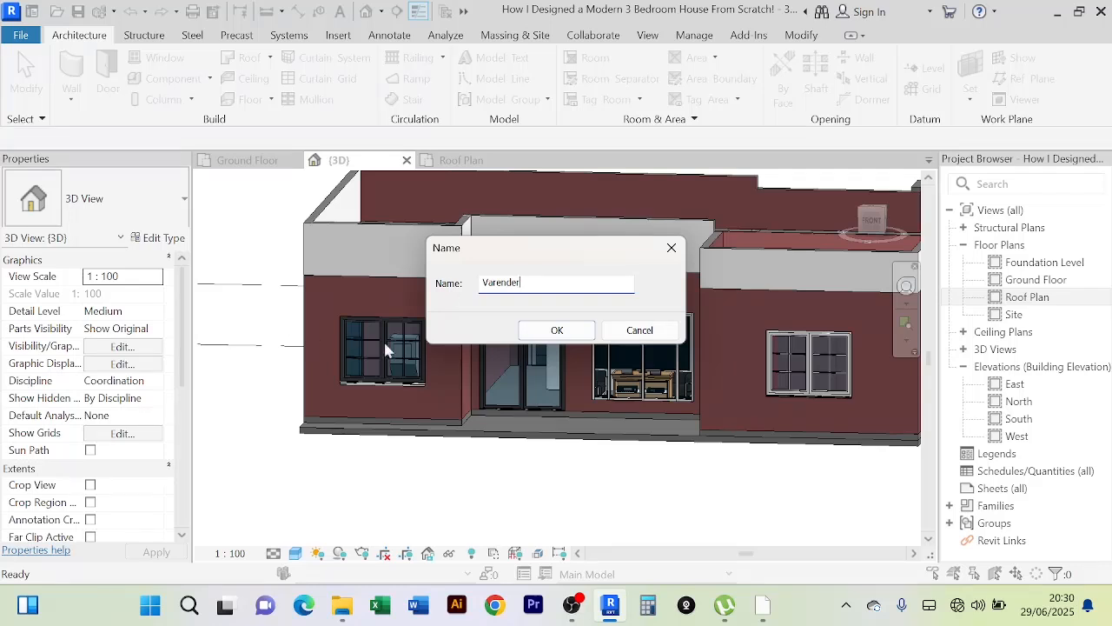
click(538, 331)
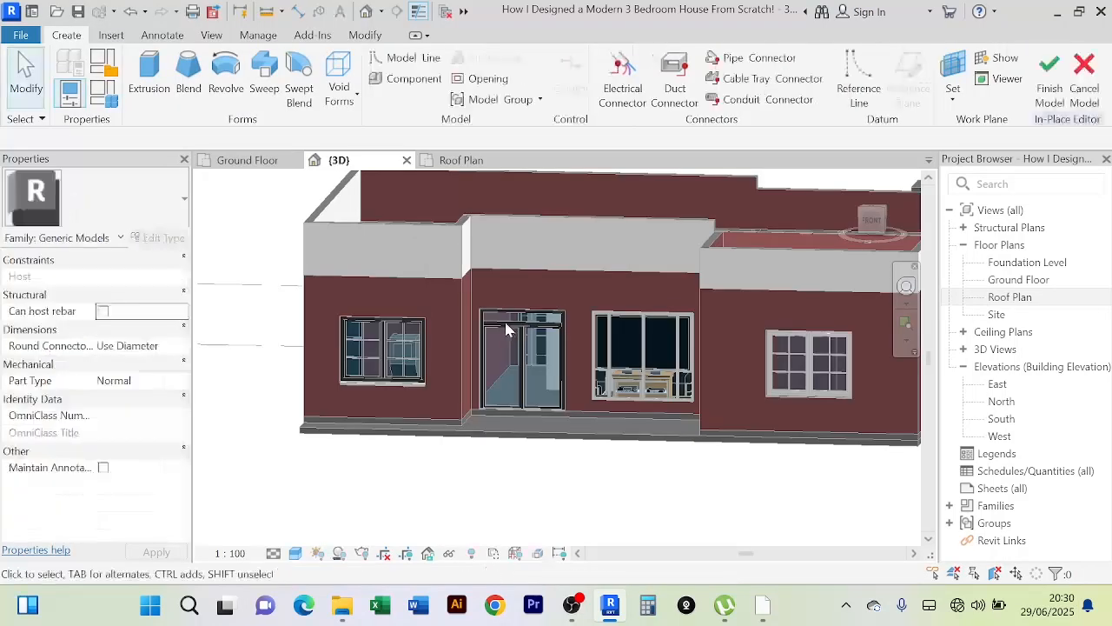
click(149, 77)
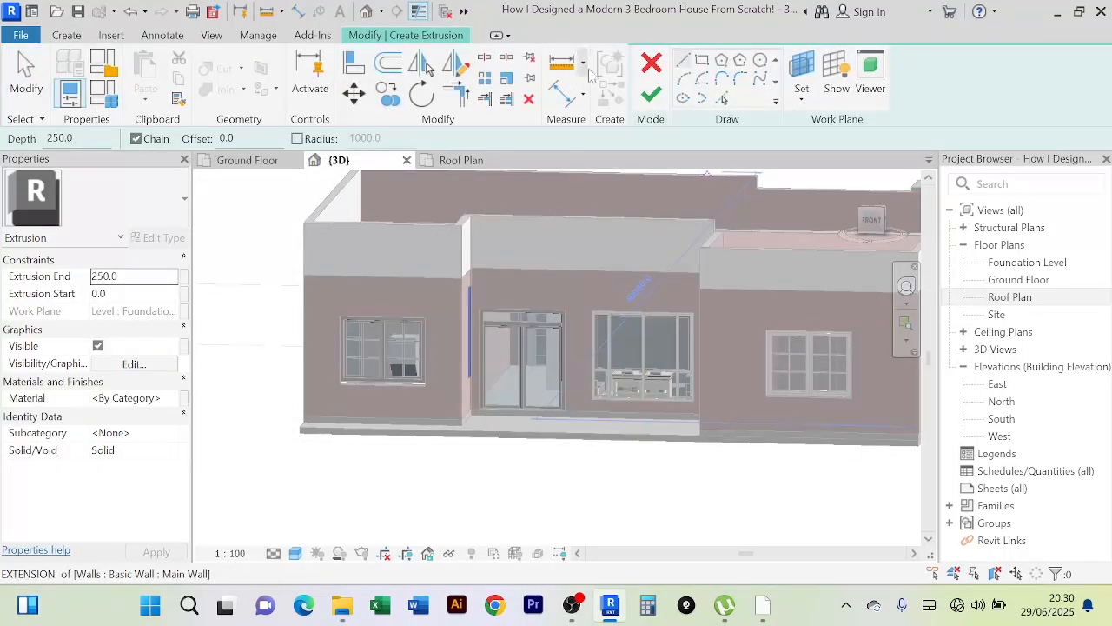
click(652, 63)
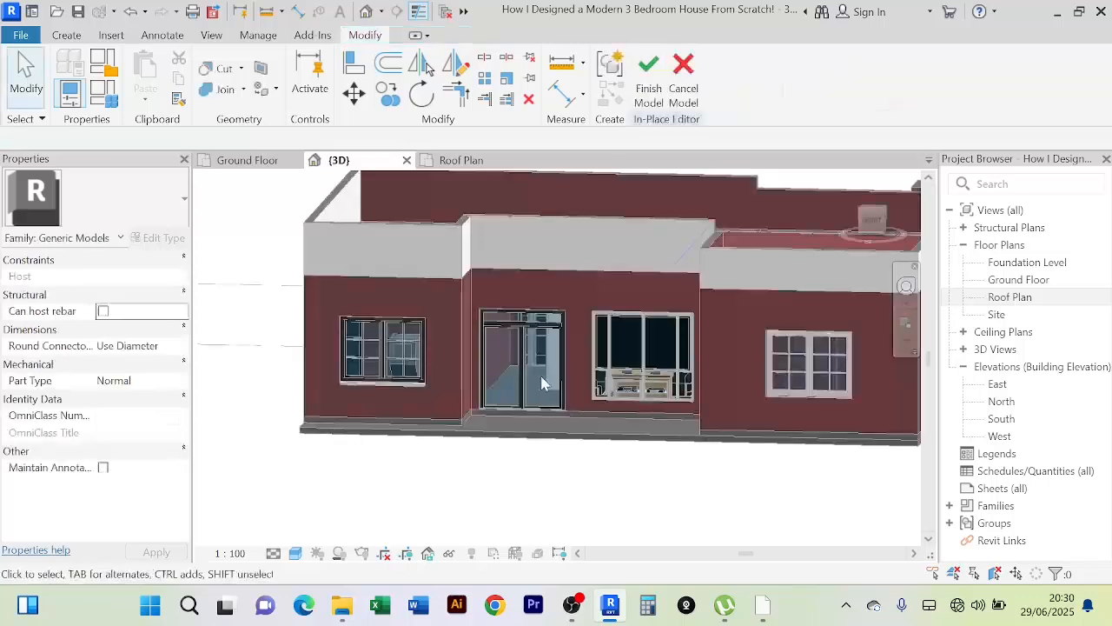
click(687, 87)
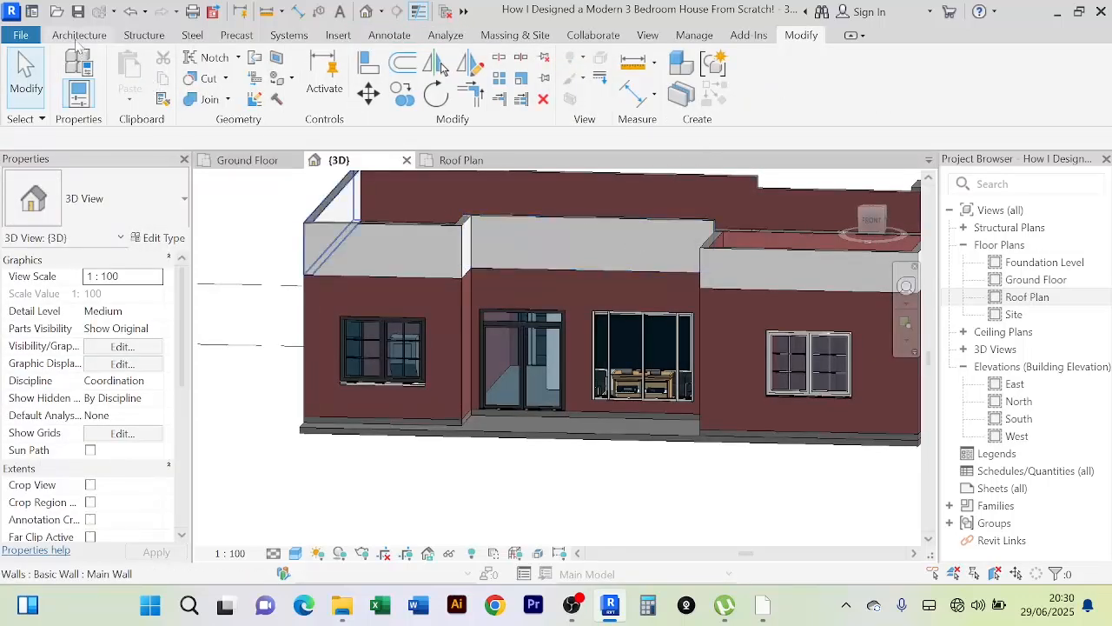
Step: Start a new in-place model in the Generic Models category, keeping the suggested name
click(79, 36)
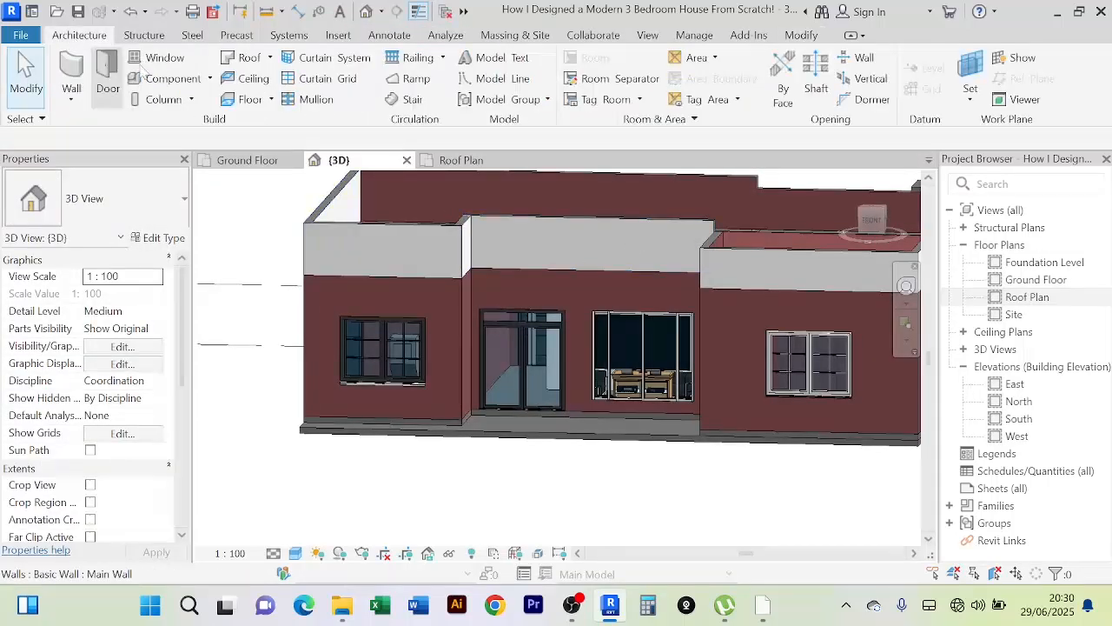
click(209, 78)
click(180, 145)
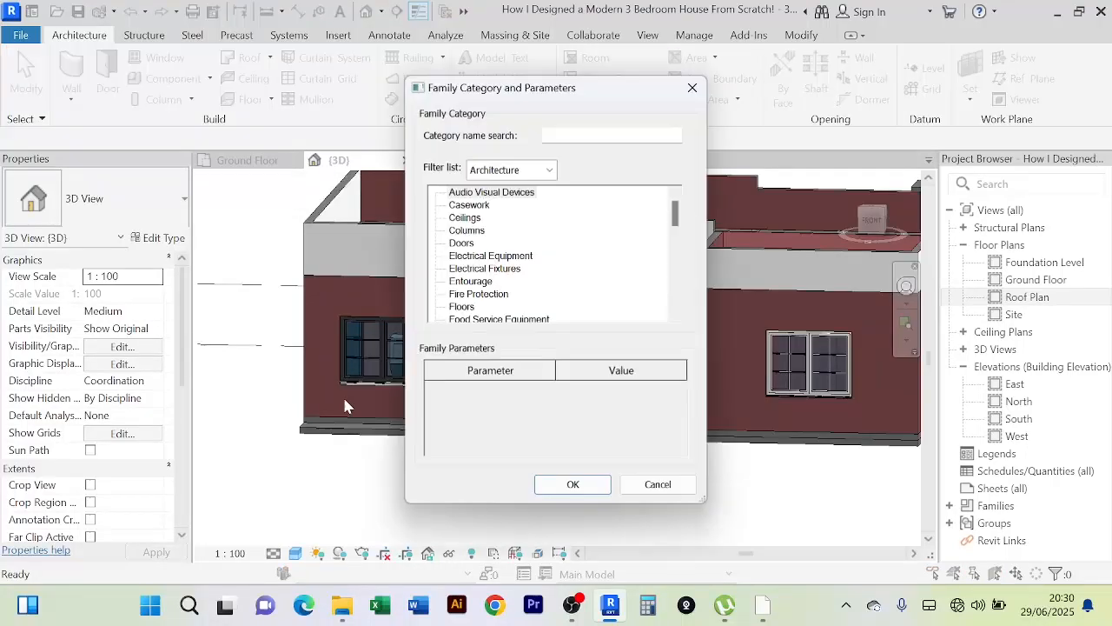
click(483, 258)
key(g)
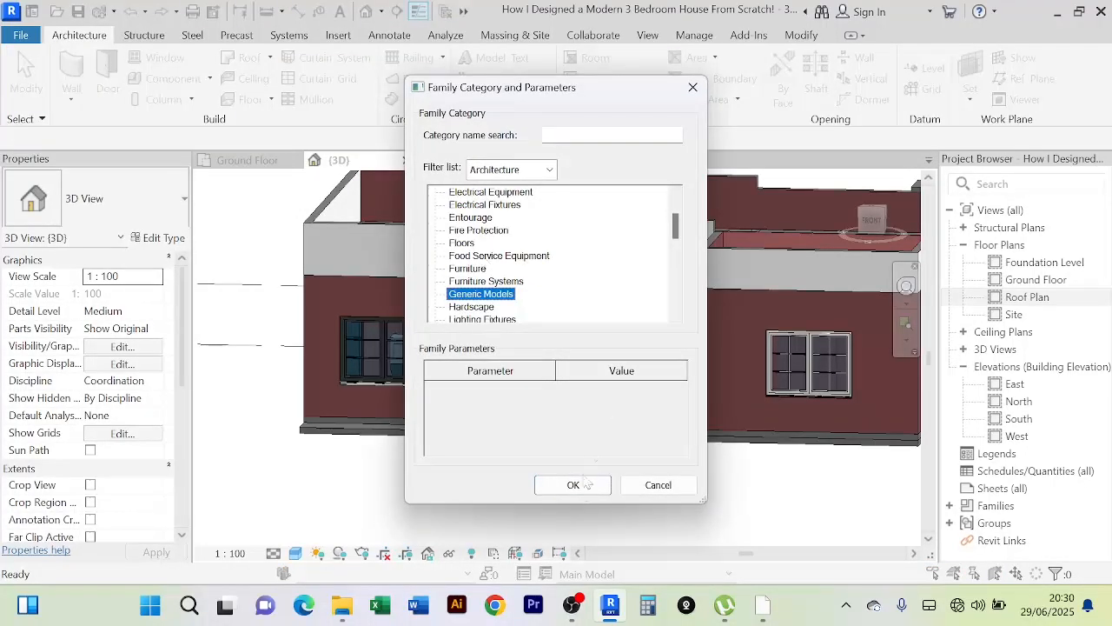
click(573, 492)
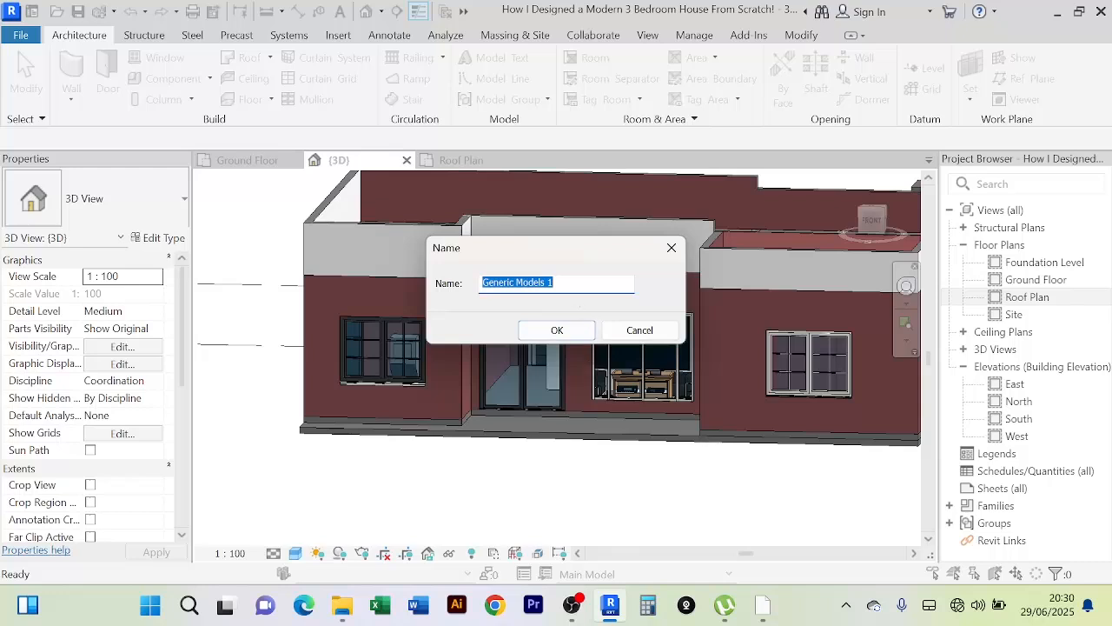
click(551, 335)
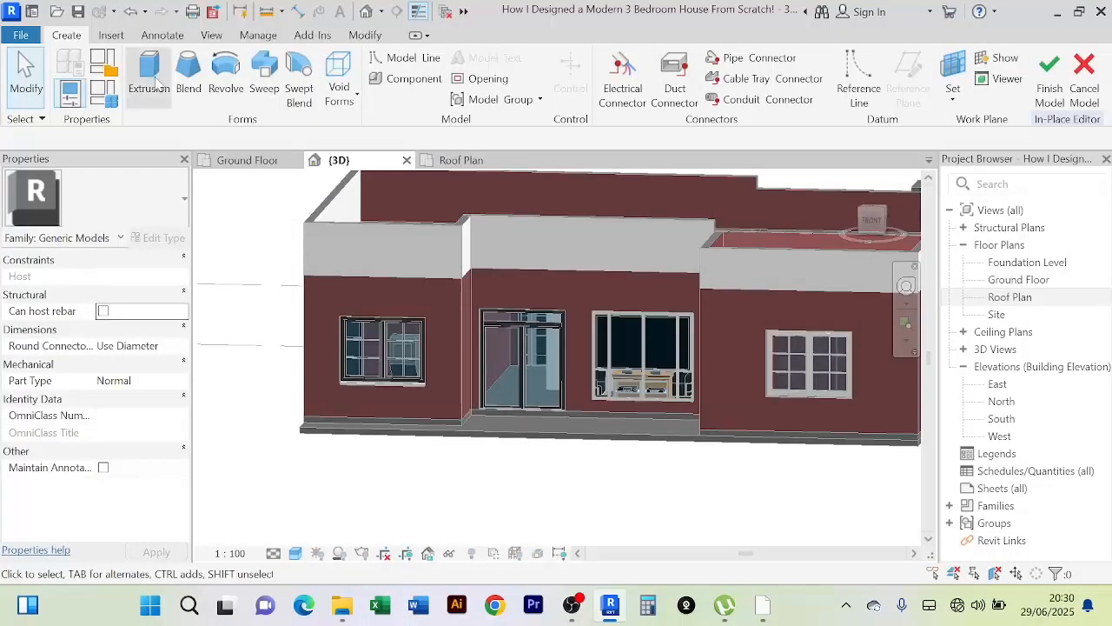
Step: Start an extrusion and pick the front face of the parapet wall above the entrance door as its work plane
click(148, 76)
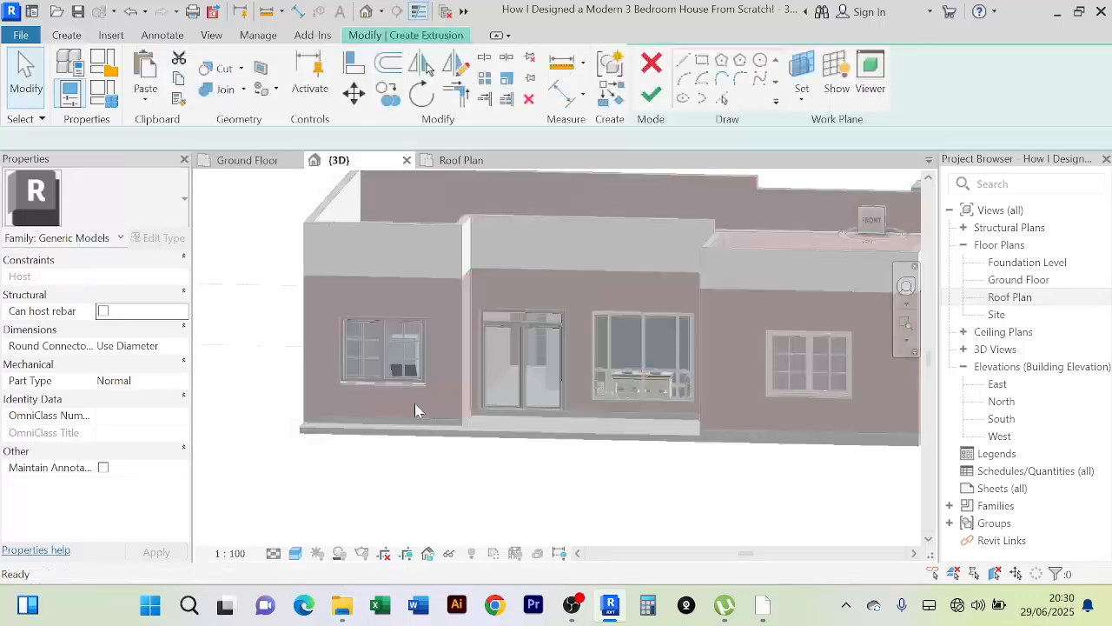
click(792, 85)
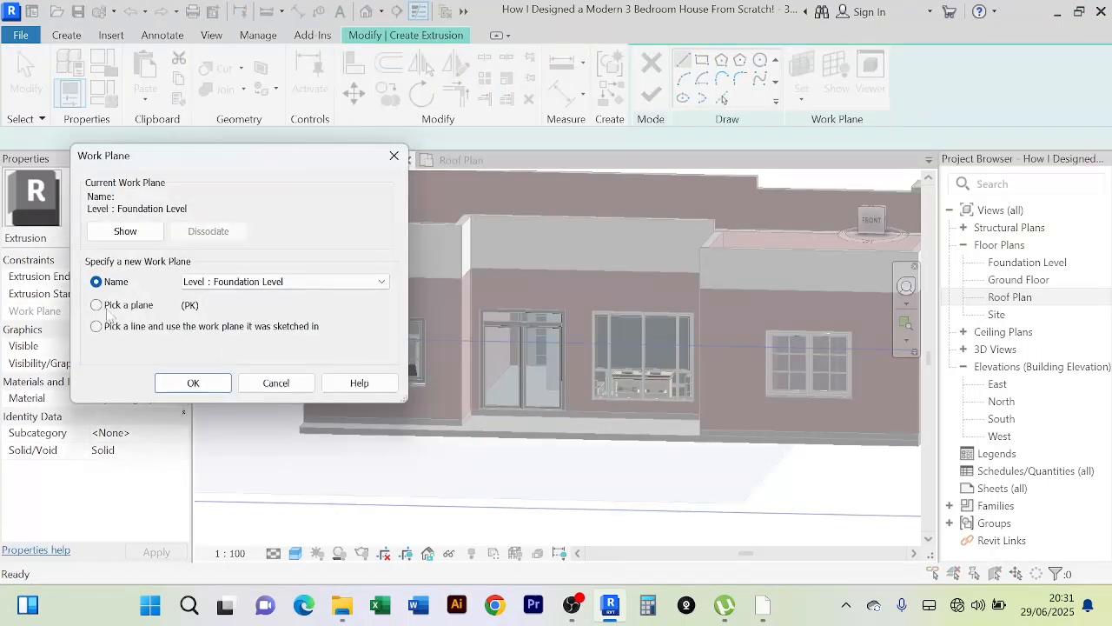
click(193, 382)
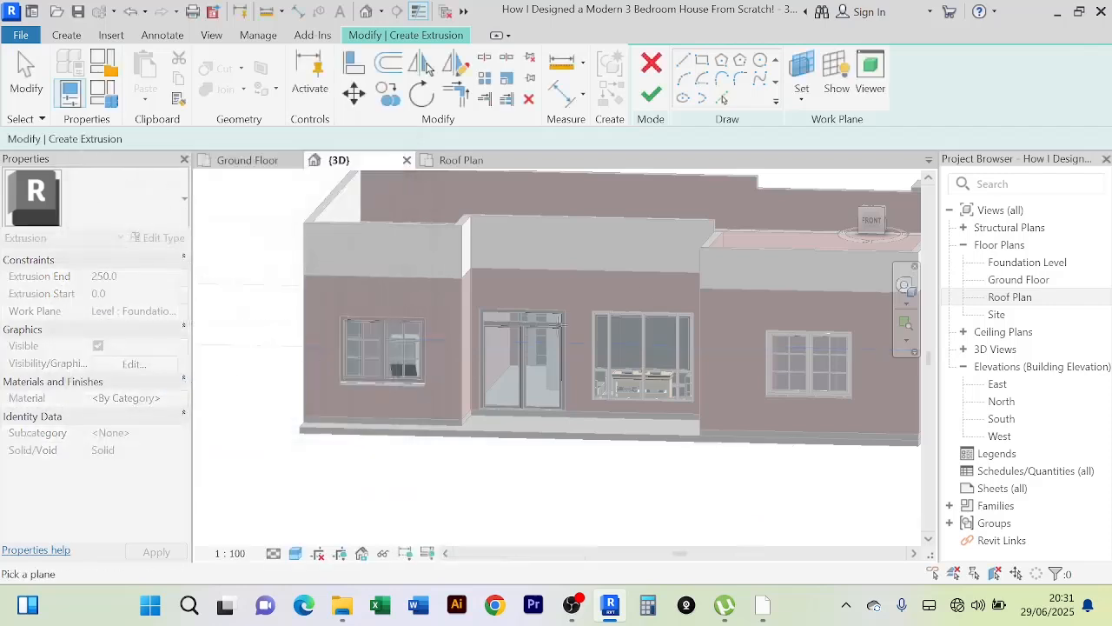
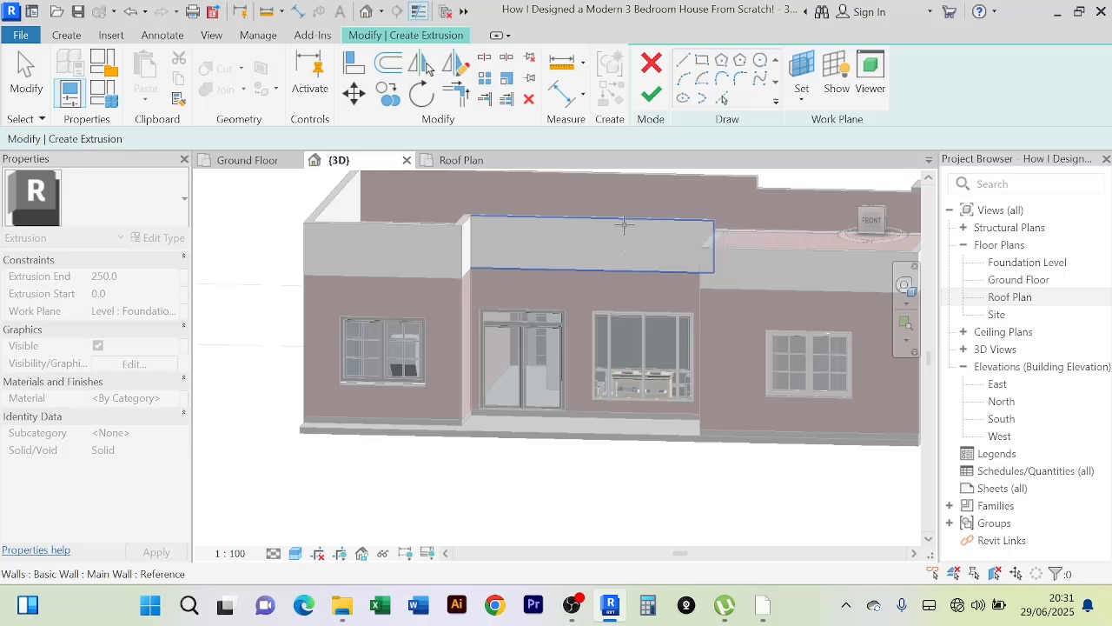
click(623, 228)
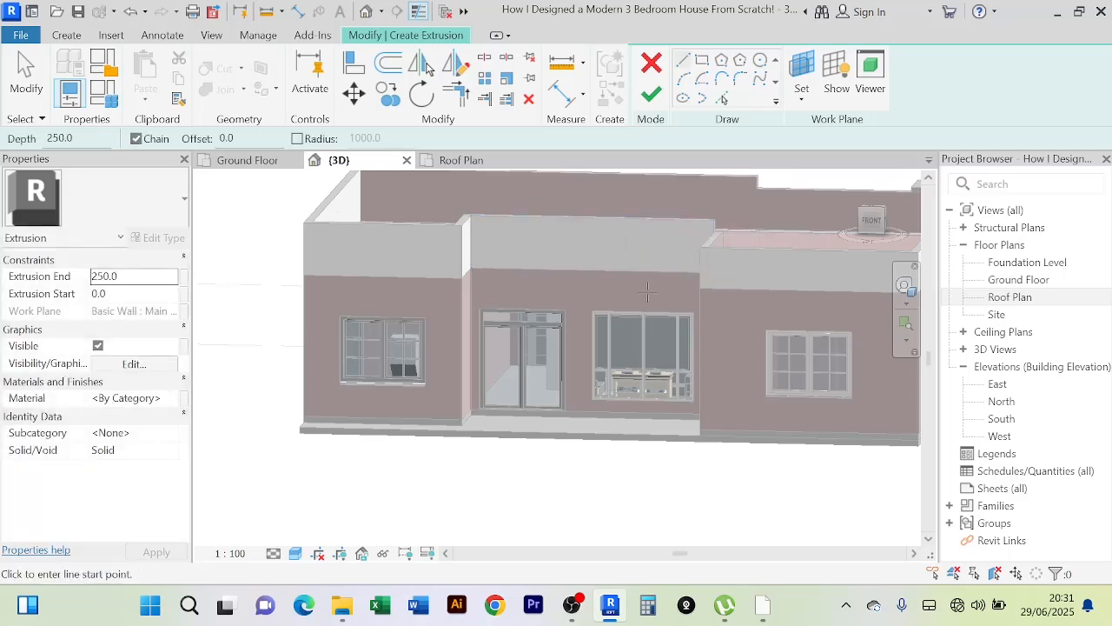
Step: Sketch a rectangular extrusion profile about 4888 mm by 412 mm on the parapet face above the entrance door and large window
click(703, 63)
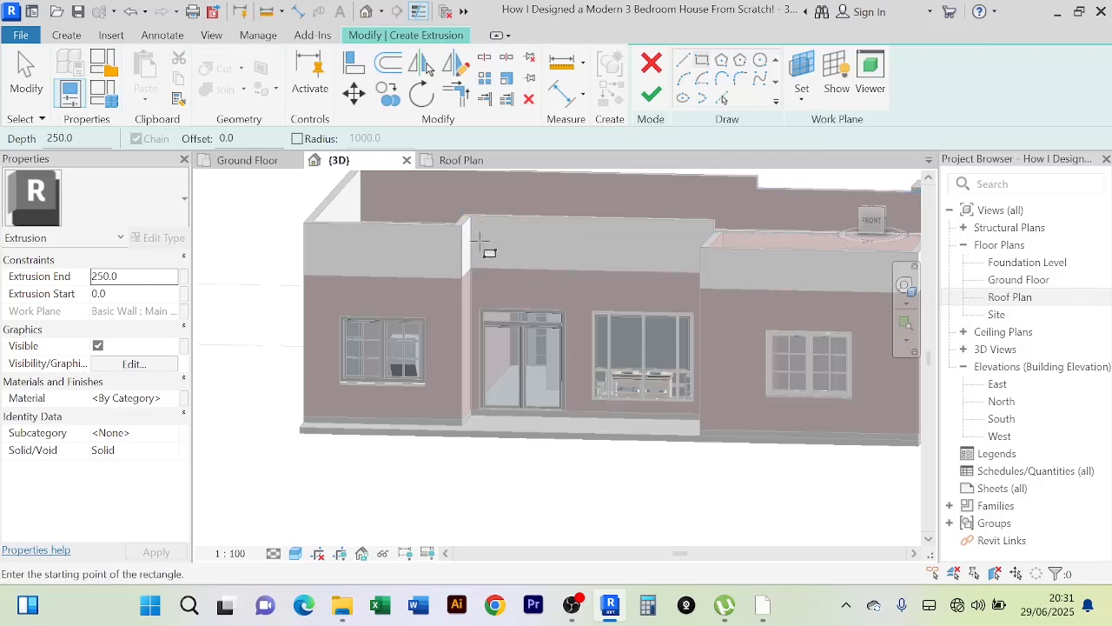
click(481, 242)
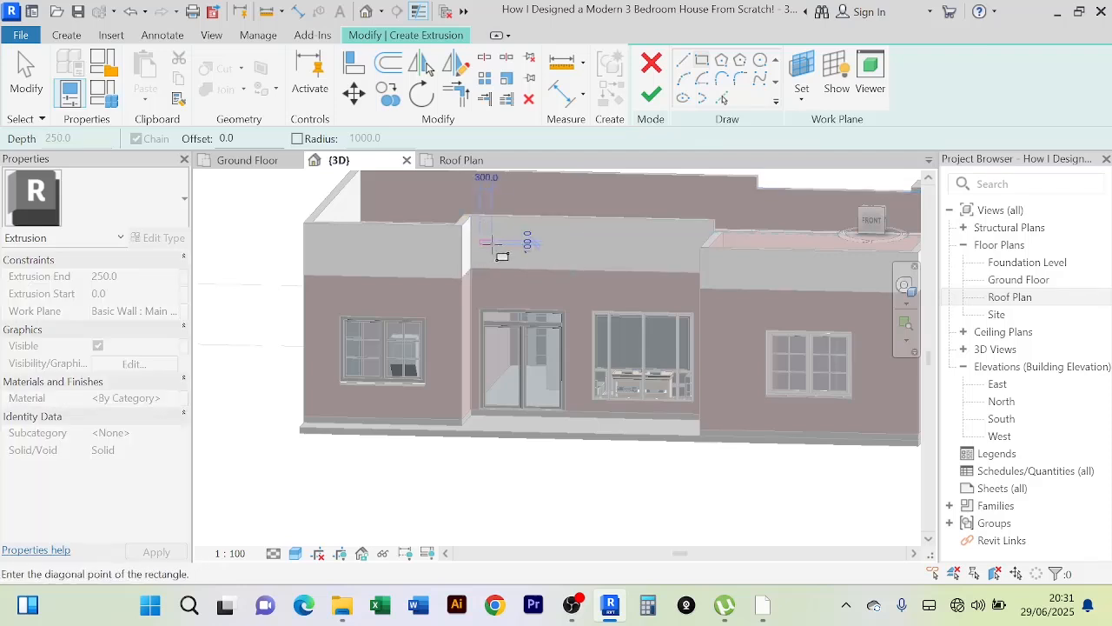
click(678, 259)
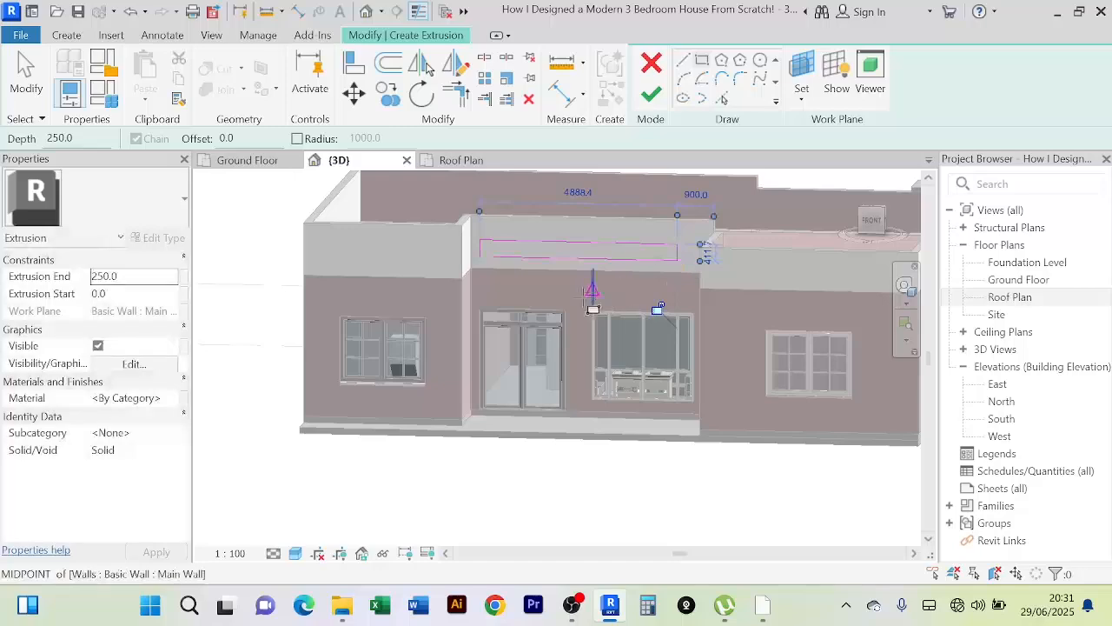
scroll(580, 276, up, 3)
middle_drag(565, 309, 519, 358)
scroll(522, 355, down, 2)
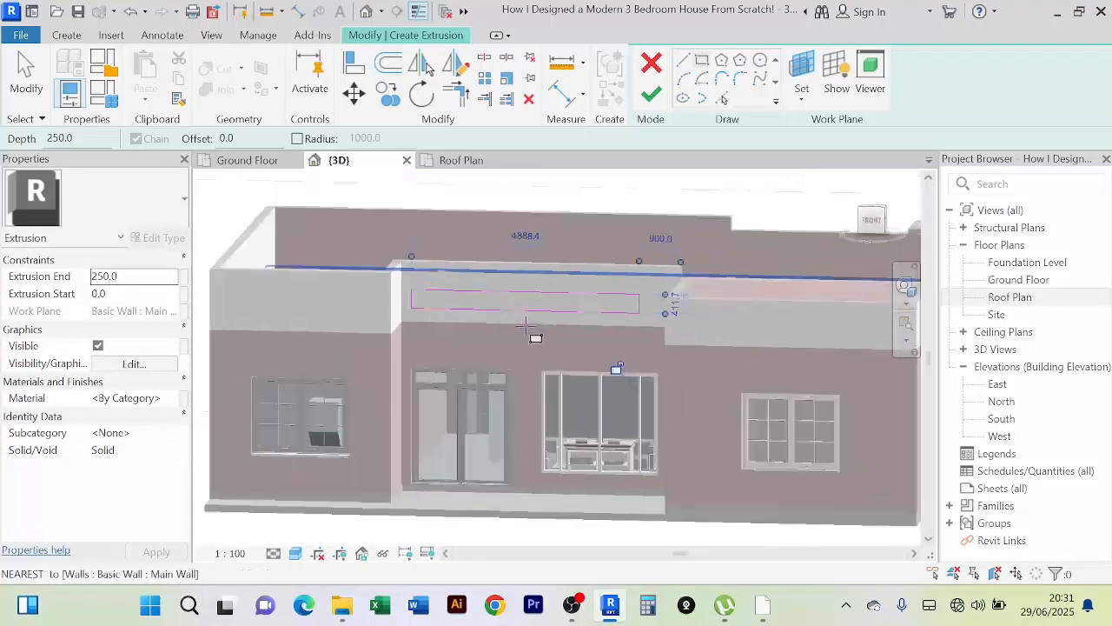
Step: Set the height of the rectangular canopy profile to 200 mm and finish the extruded in-place model
scroll(525, 326, down, 2)
right_click(603, 202)
click(610, 212)
right_click(600, 208)
click(609, 217)
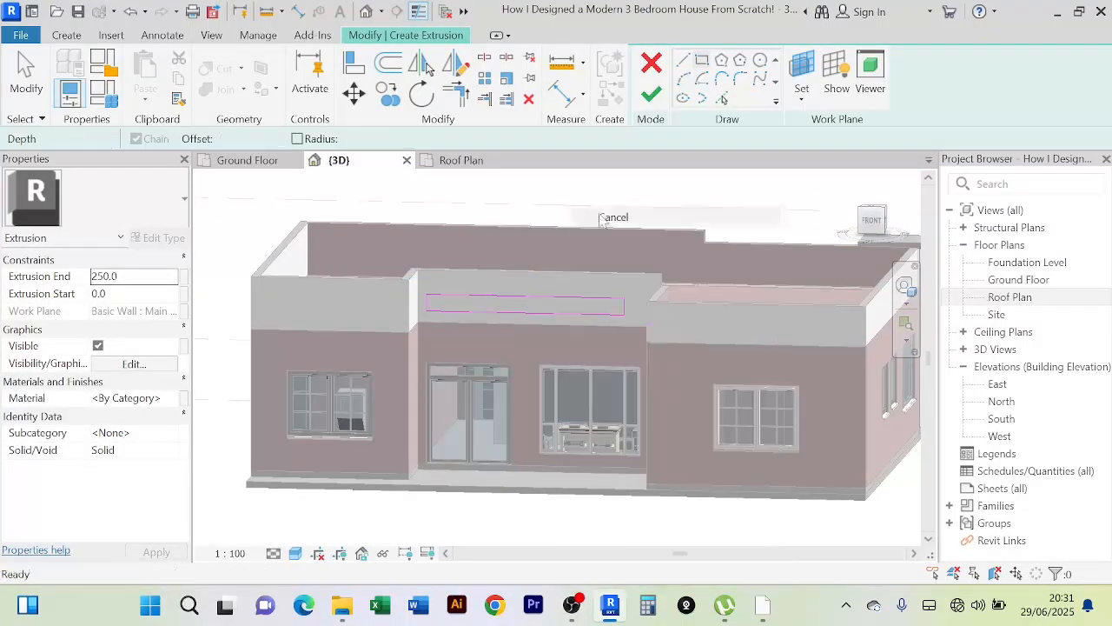
scroll(560, 295, up, 2)
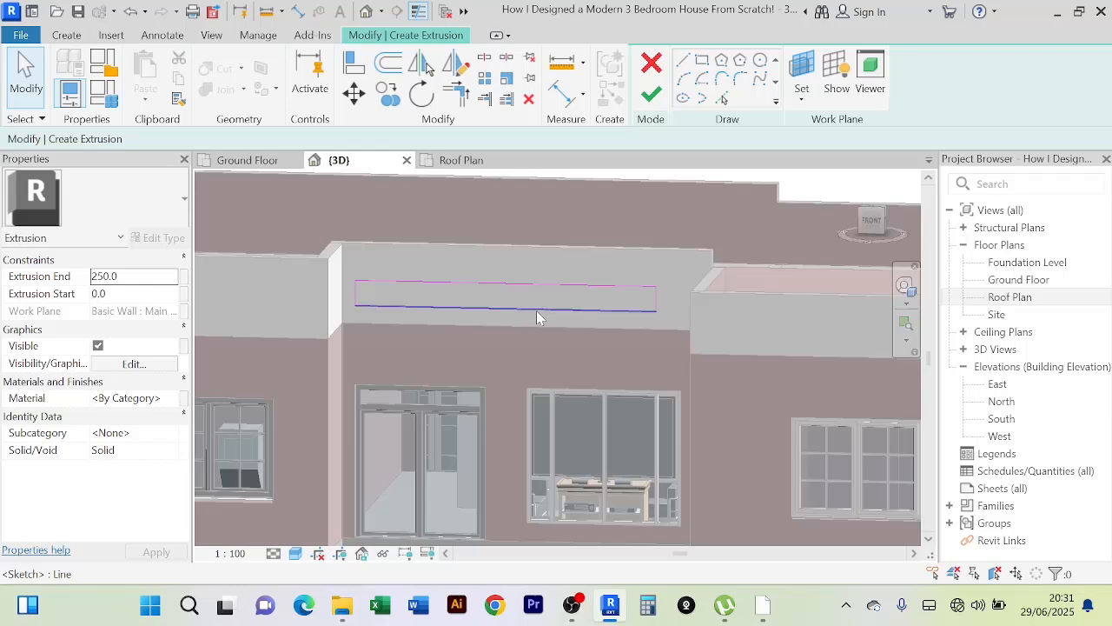
click(537, 315)
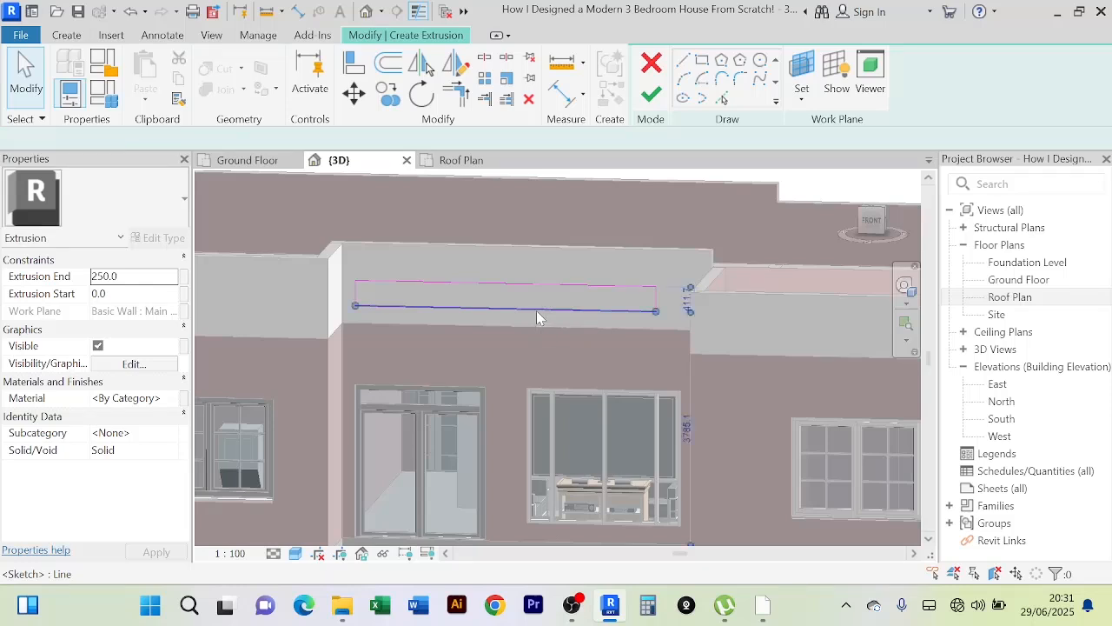
click(687, 304)
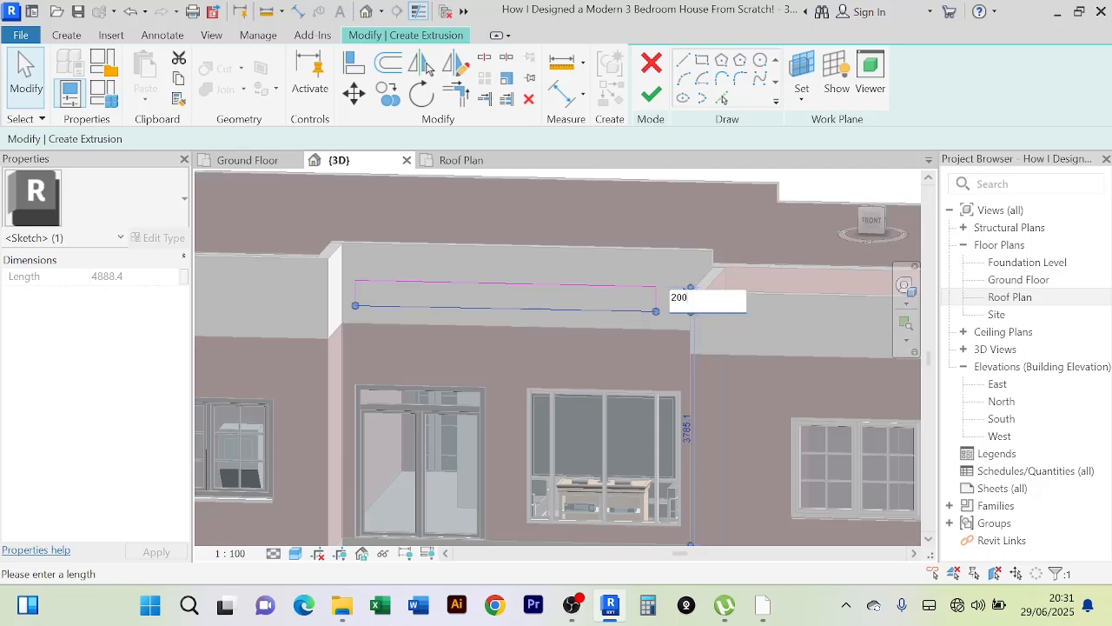
key(Return)
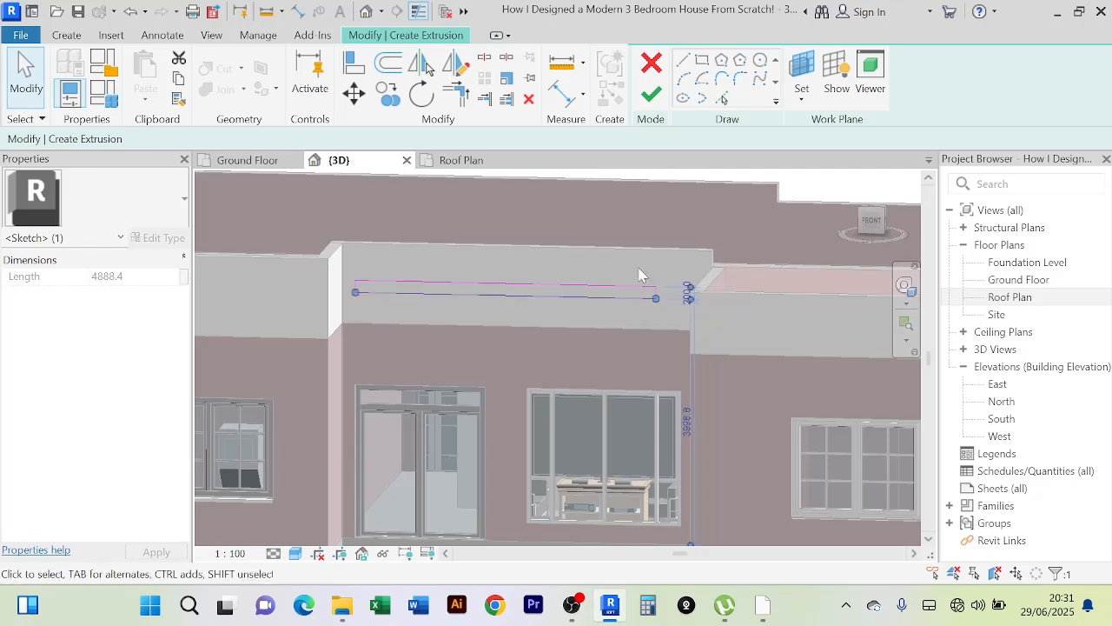
click(660, 97)
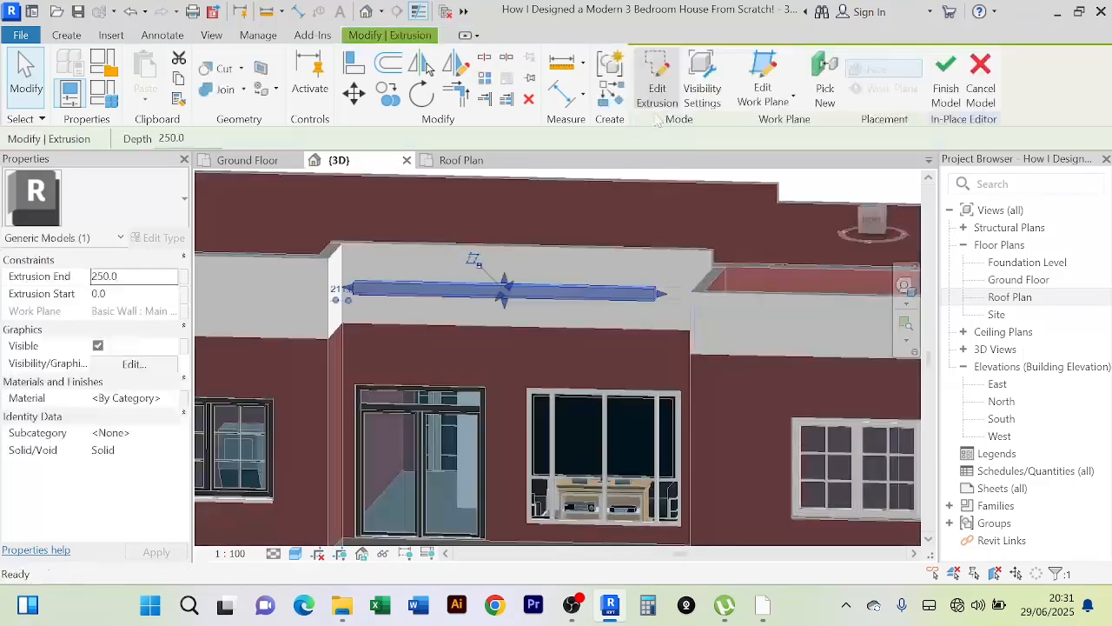
click(944, 78)
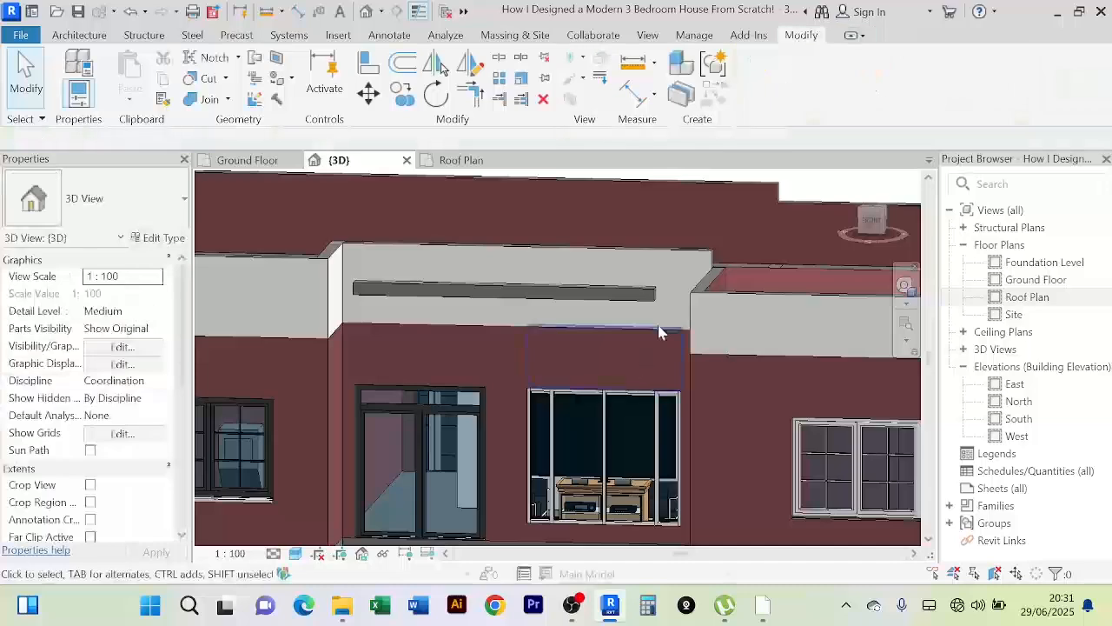
Step: Stretch the canopy's front face outward from the parapet to the front of the projecting wall beside the entrance
shift+middle_drag(665, 330, 558, 380)
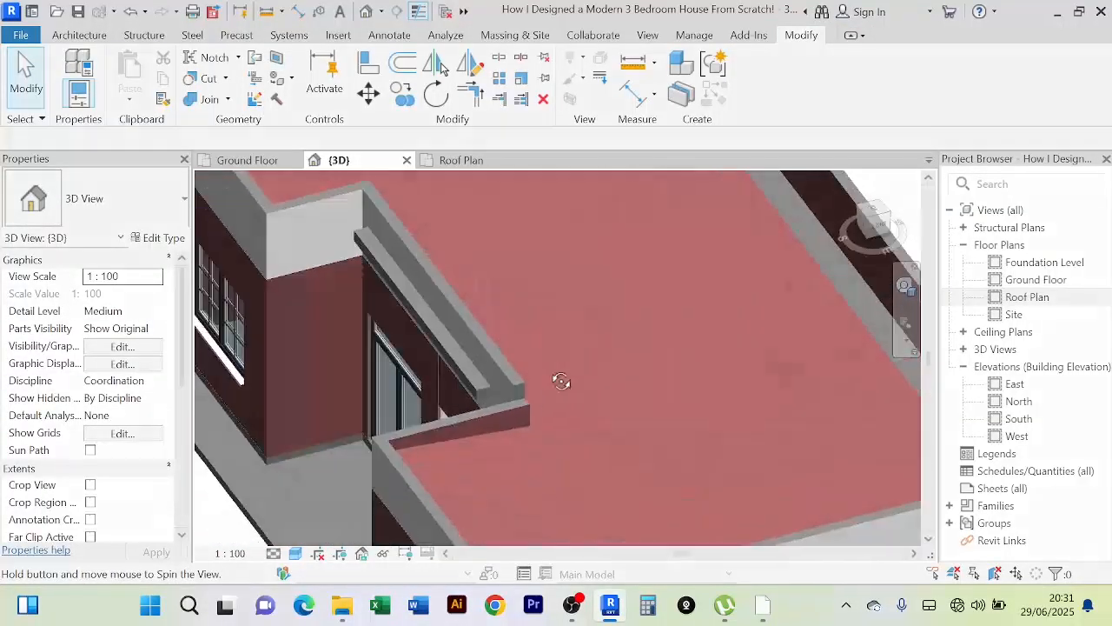
shift+middle_drag(591, 345, 683, 325)
scroll(551, 332, up, 2)
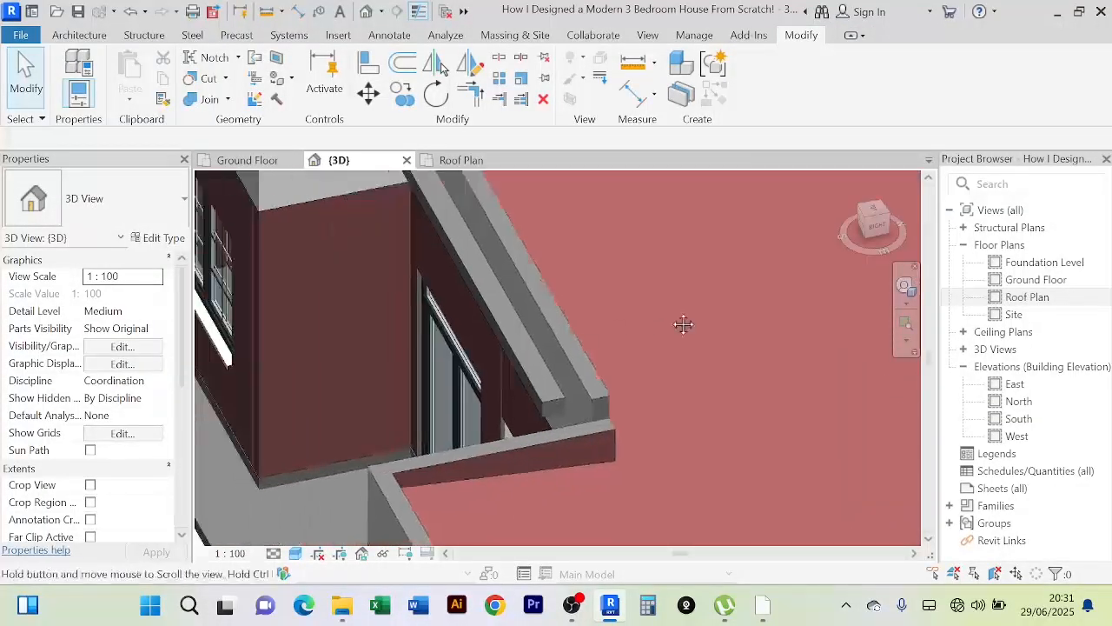
click(516, 375)
shift+middle_drag(645, 366, 629, 365)
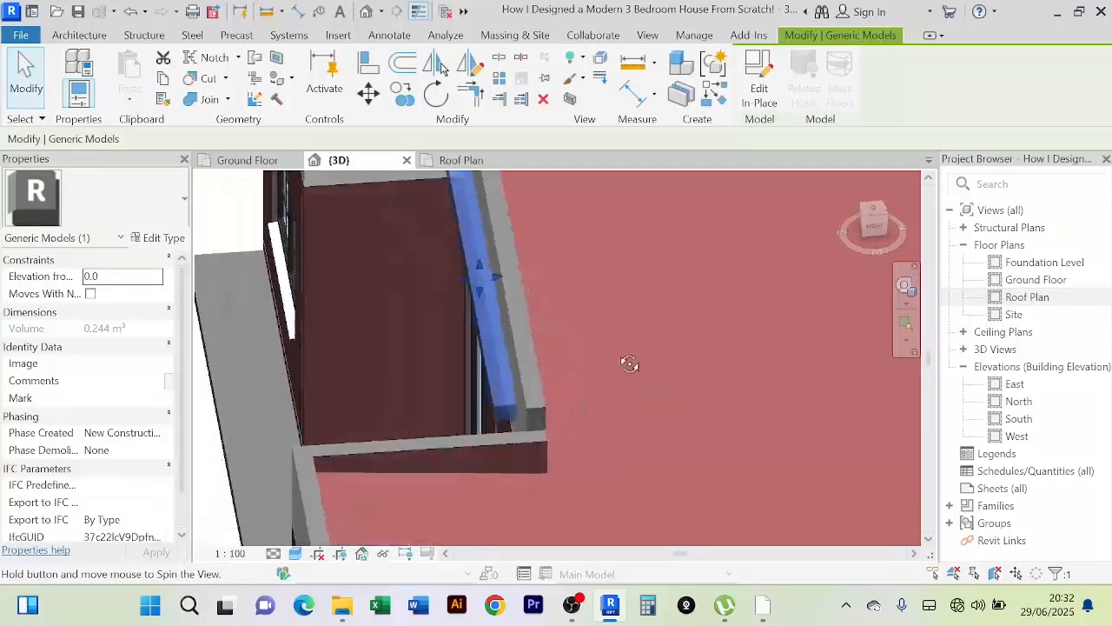
scroll(487, 265, up, 3)
scroll(566, 281, down, 2)
middle_drag(565, 274, 616, 300)
scroll(617, 259, down, 2)
scroll(522, 304, up, 2)
scroll(563, 304, down, 1)
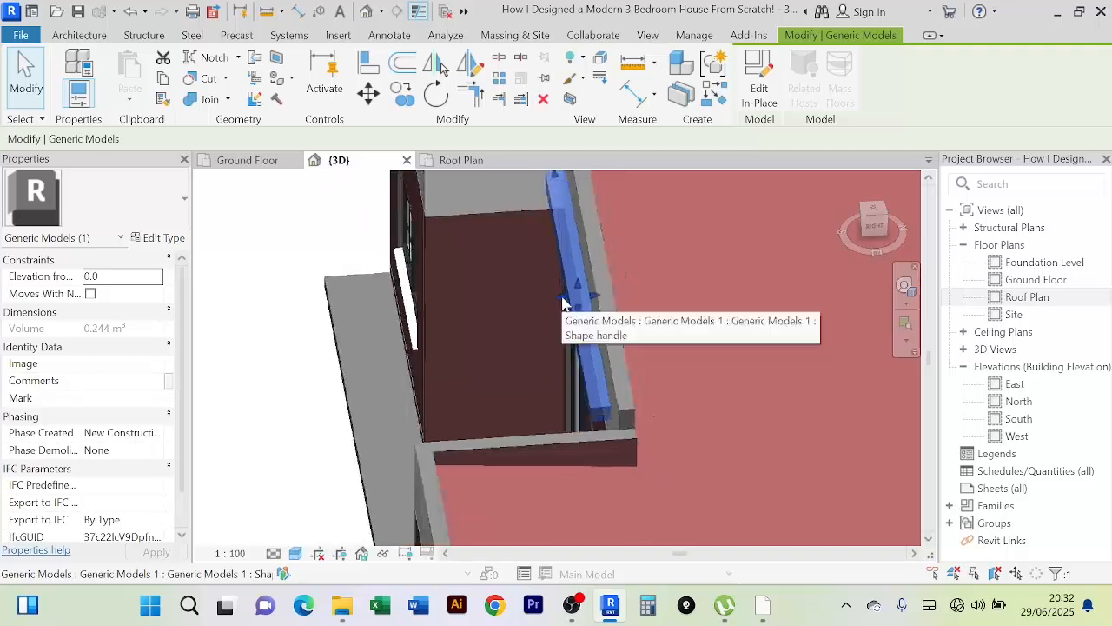
drag(561, 298, 443, 319)
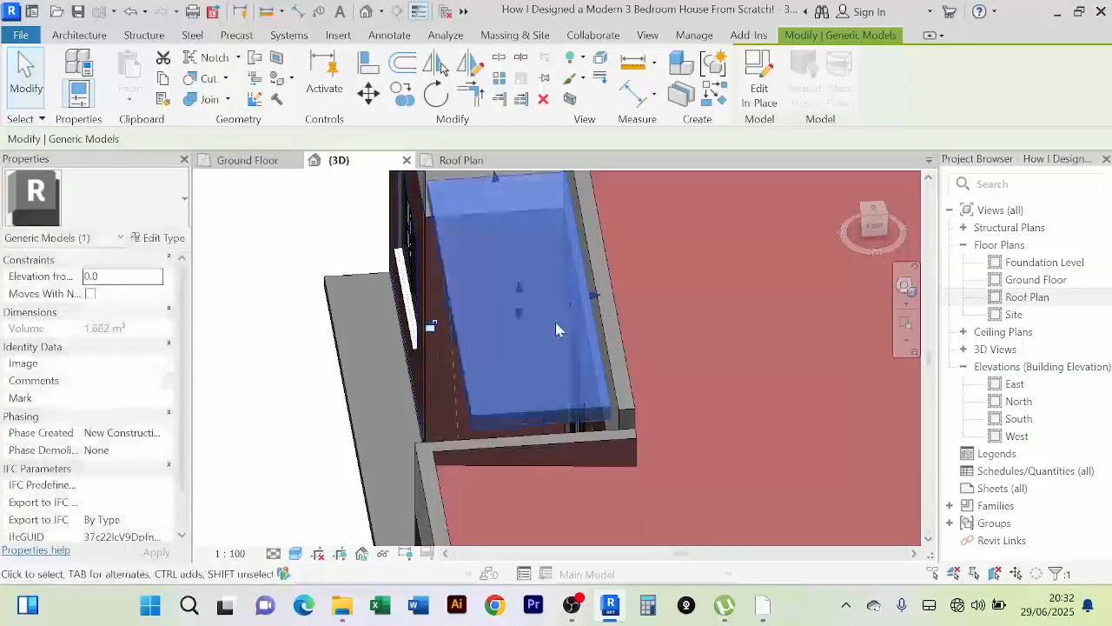
Step: Extend both ends of the canopy so it spans the recess exactly between the two side walls
scroll(539, 328, down, 1)
shift+middle_drag(520, 336, 658, 314)
drag(657, 309, 704, 304)
shift+middle_drag(621, 316, 435, 303)
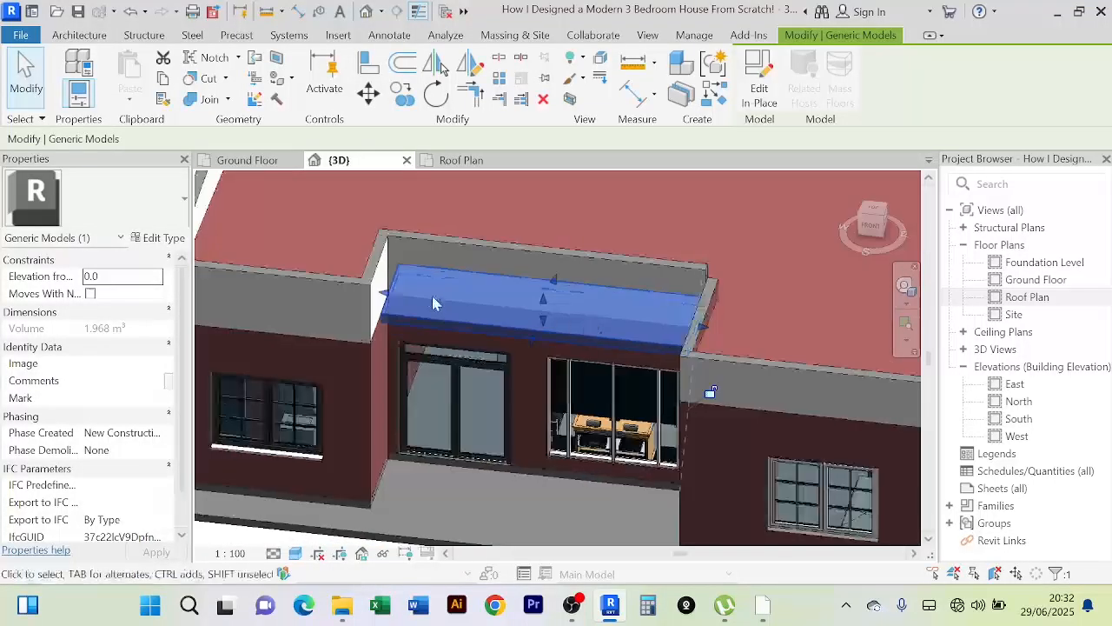
drag(385, 294, 363, 293)
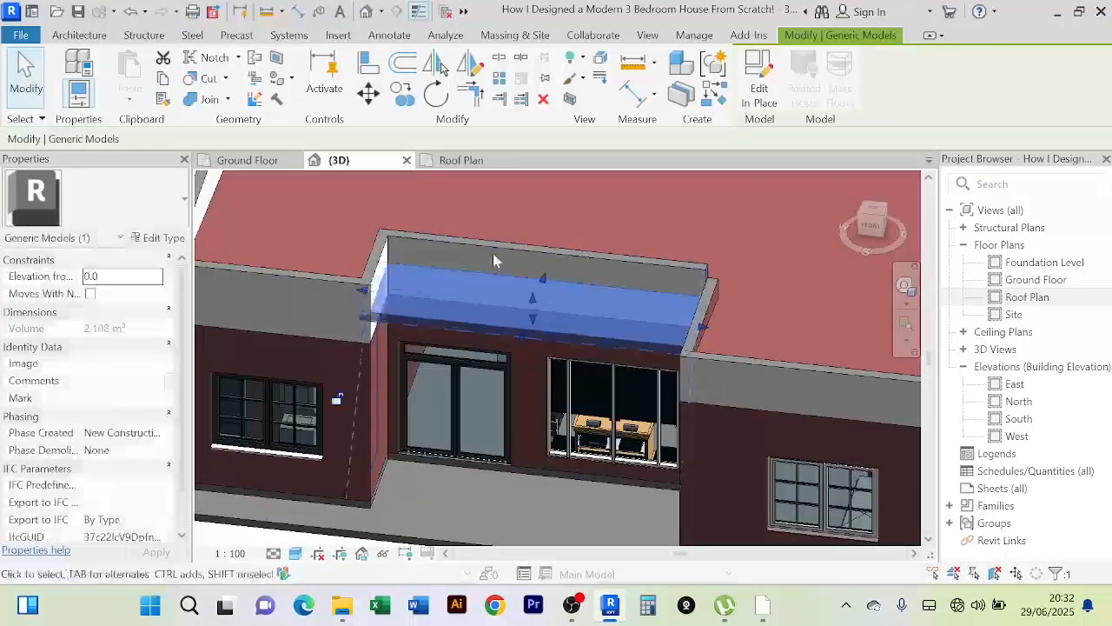
scroll(496, 255, down, 3)
shift+middle_drag(542, 337, 509, 283)
scroll(444, 282, up, 2)
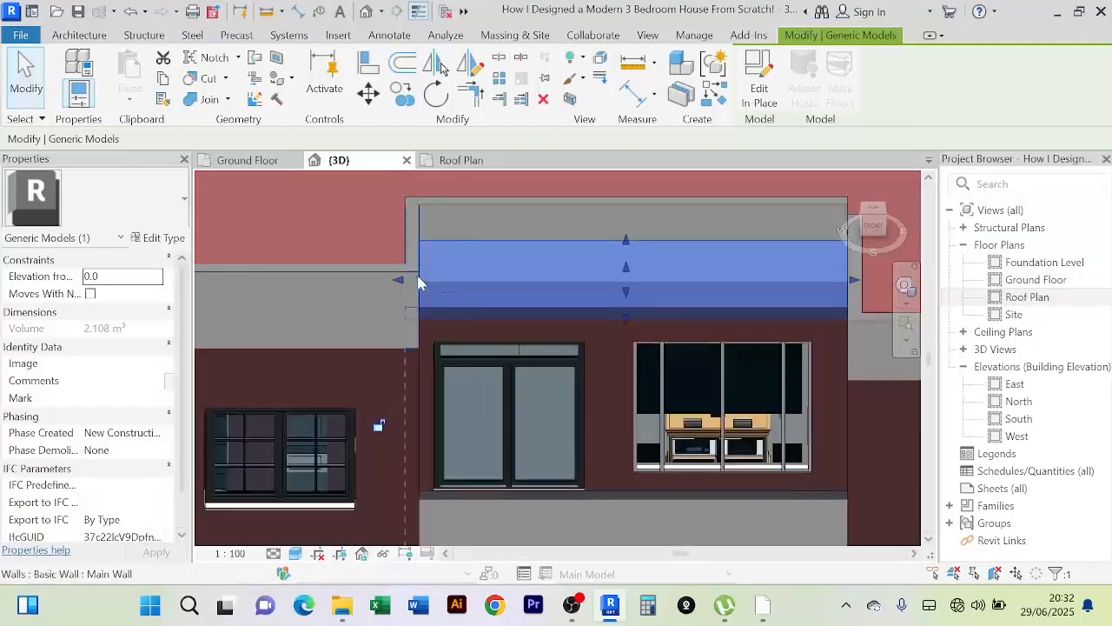
drag(402, 280, 417, 285)
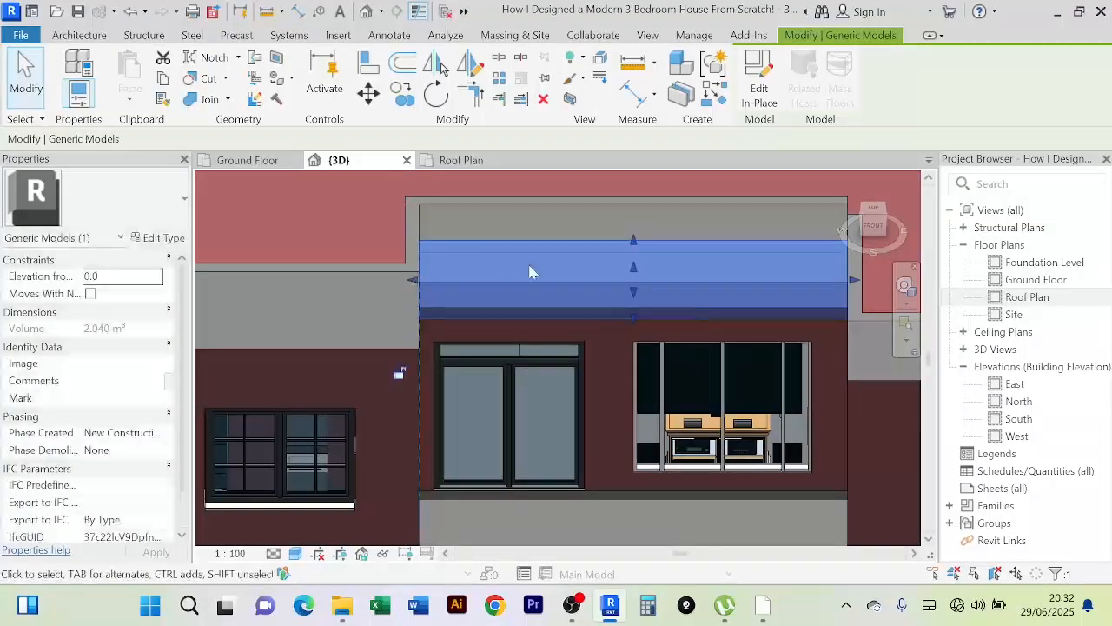
Step: Check the canopy above the entrance from several angles in 3D and save the project
scroll(525, 268, down, 2)
shift+middle_drag(520, 261, 511, 258)
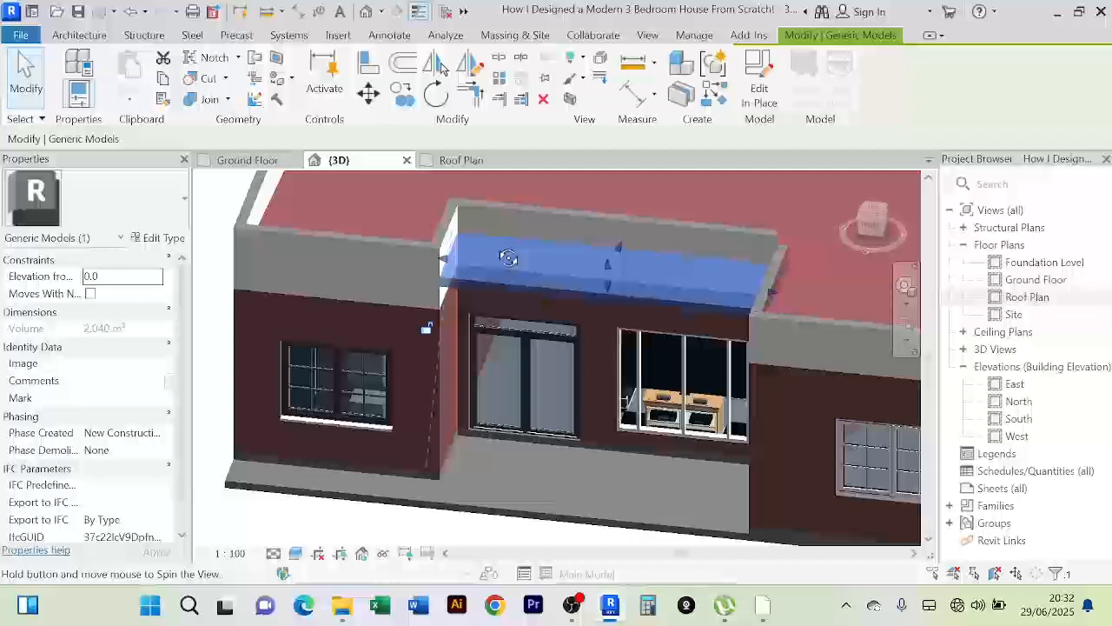
click(475, 531)
shift+middle_drag(477, 522, 441, 452)
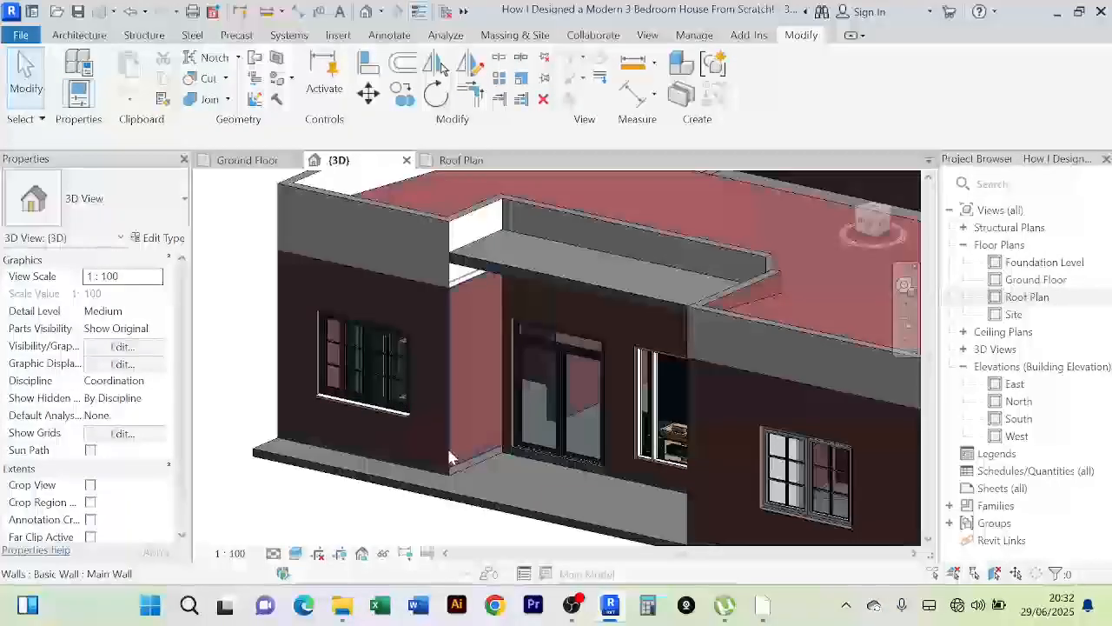
shift+middle_drag(449, 454, 491, 366)
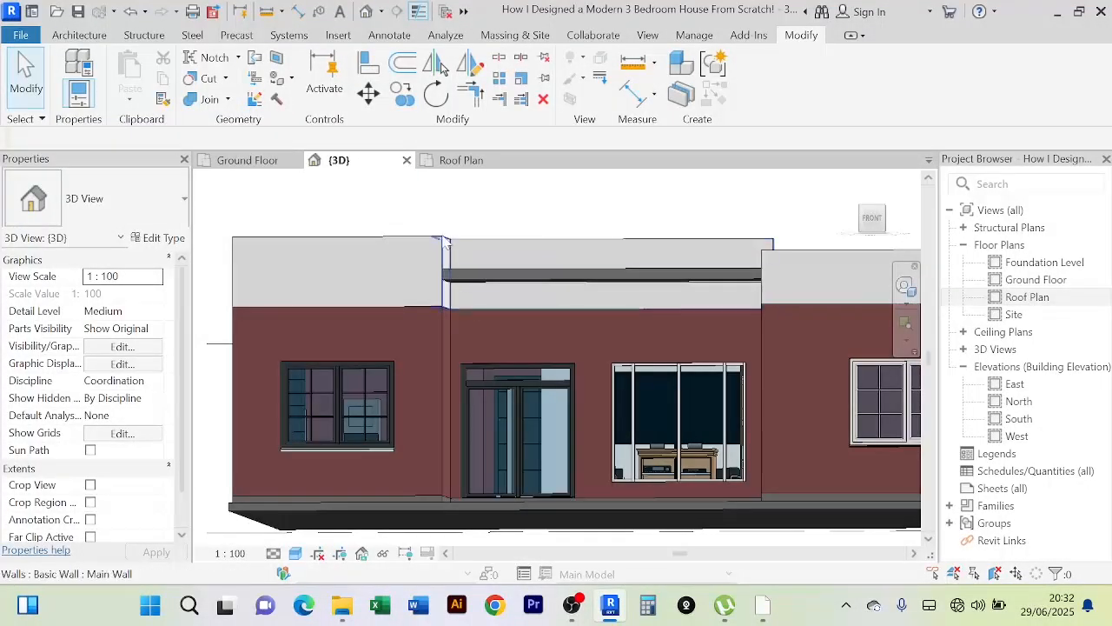
scroll(604, 309, up, 2)
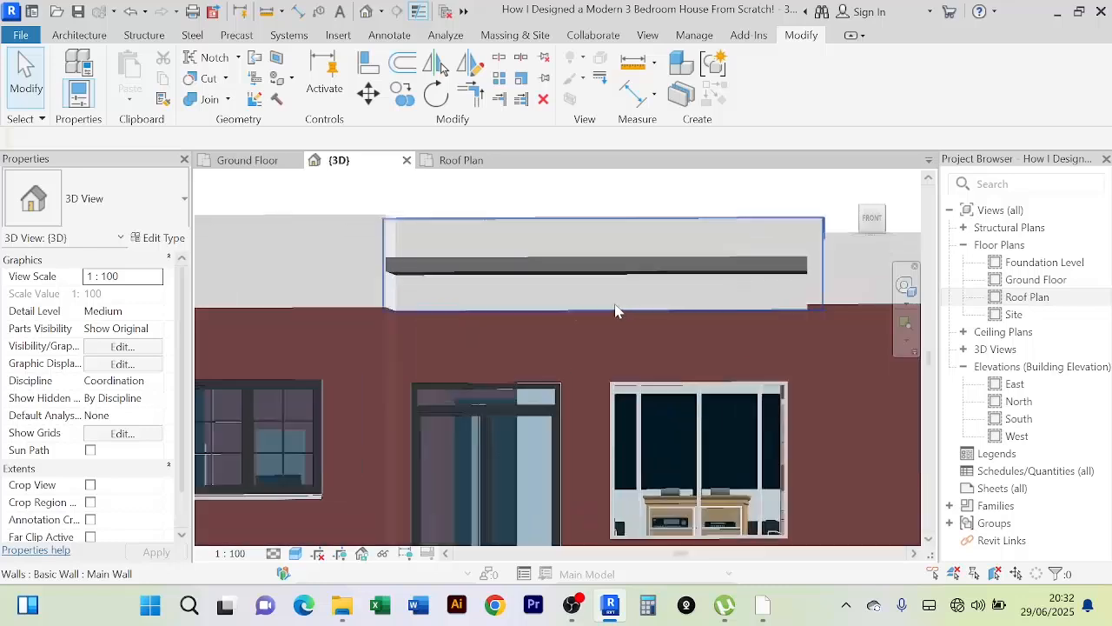
middle_drag(604, 308, 502, 300)
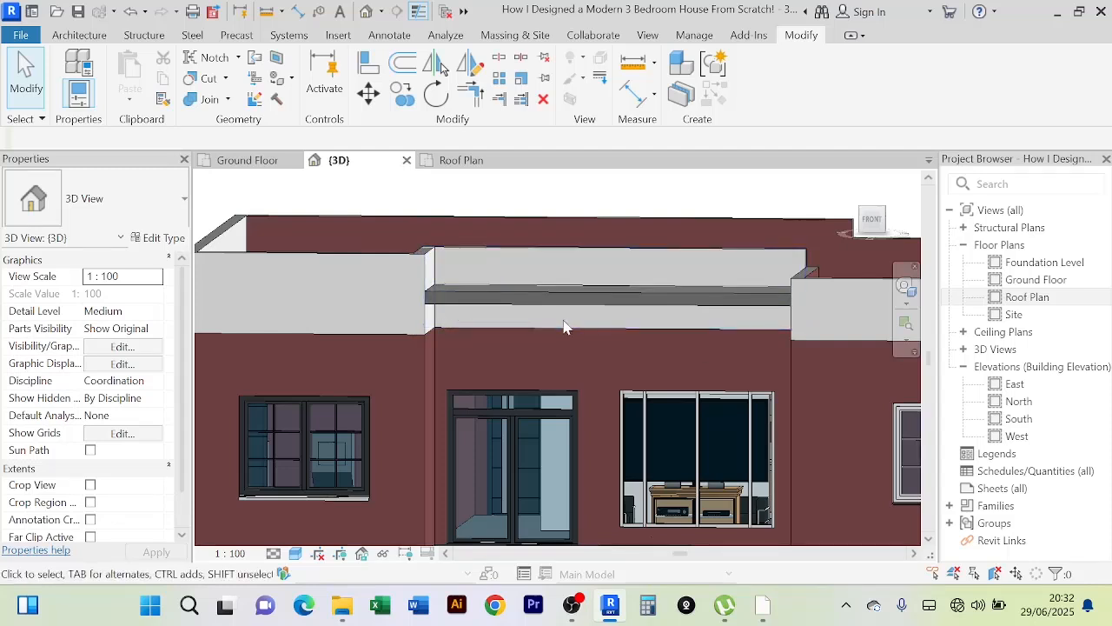
key(ctrl+s)
Step: Start another in-place model in the Generic Models category, accepting the suggested name Generic Models 2
click(57, 35)
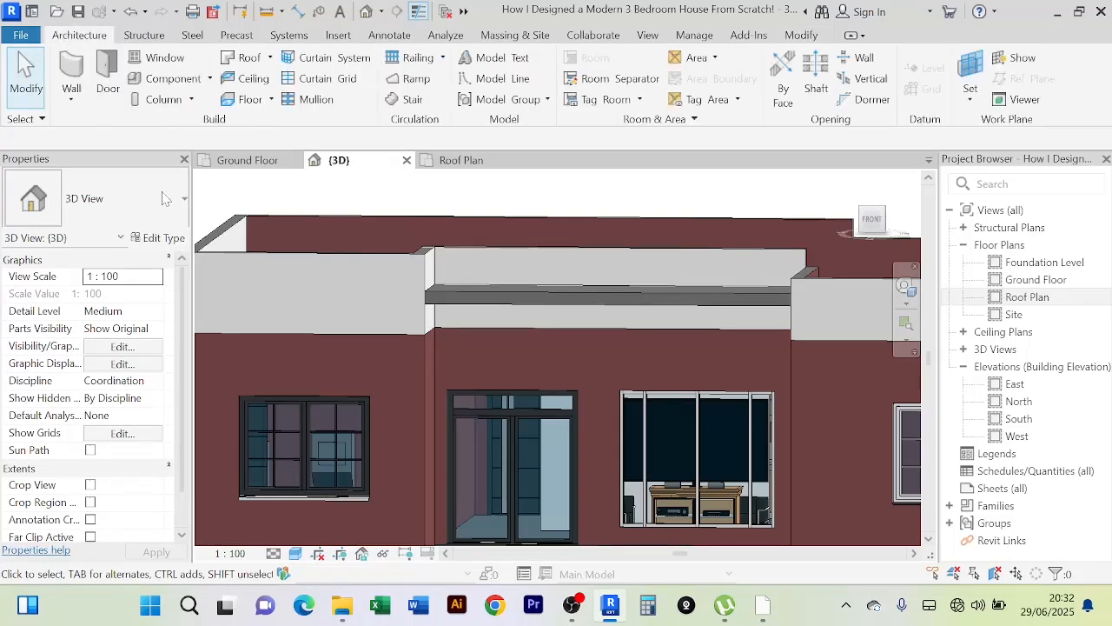
click(209, 78)
click(274, 215)
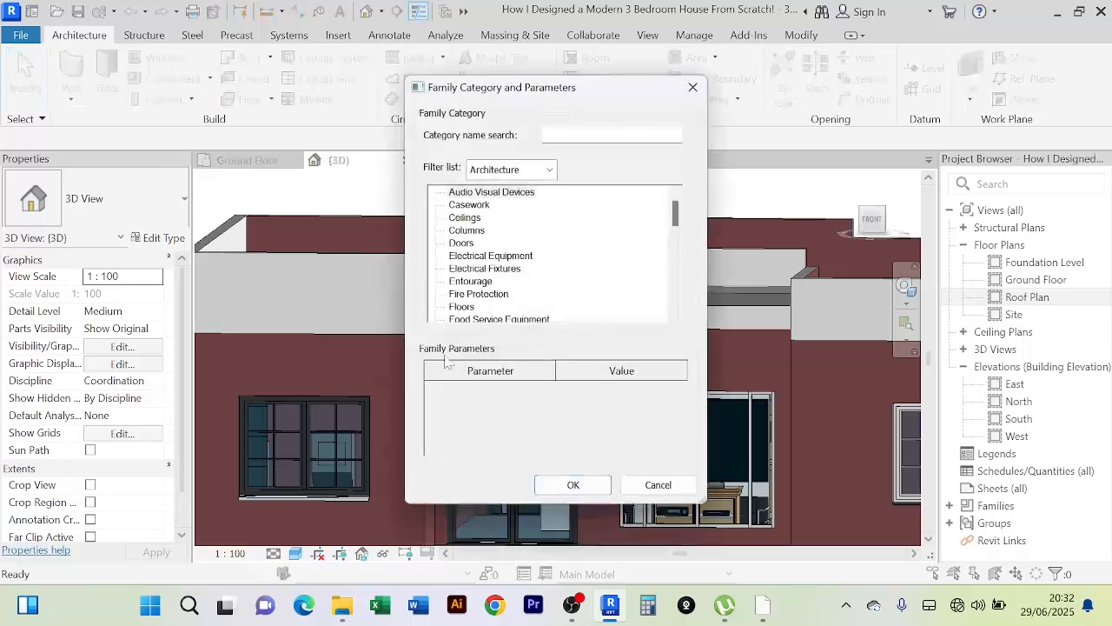
click(469, 257)
key(g)
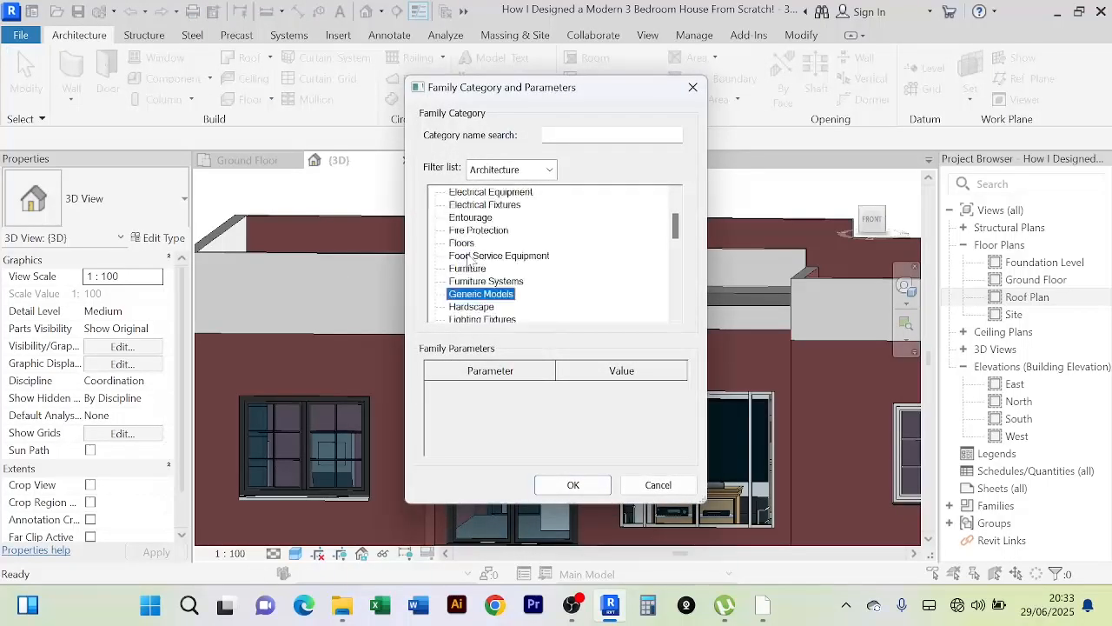
click(572, 486)
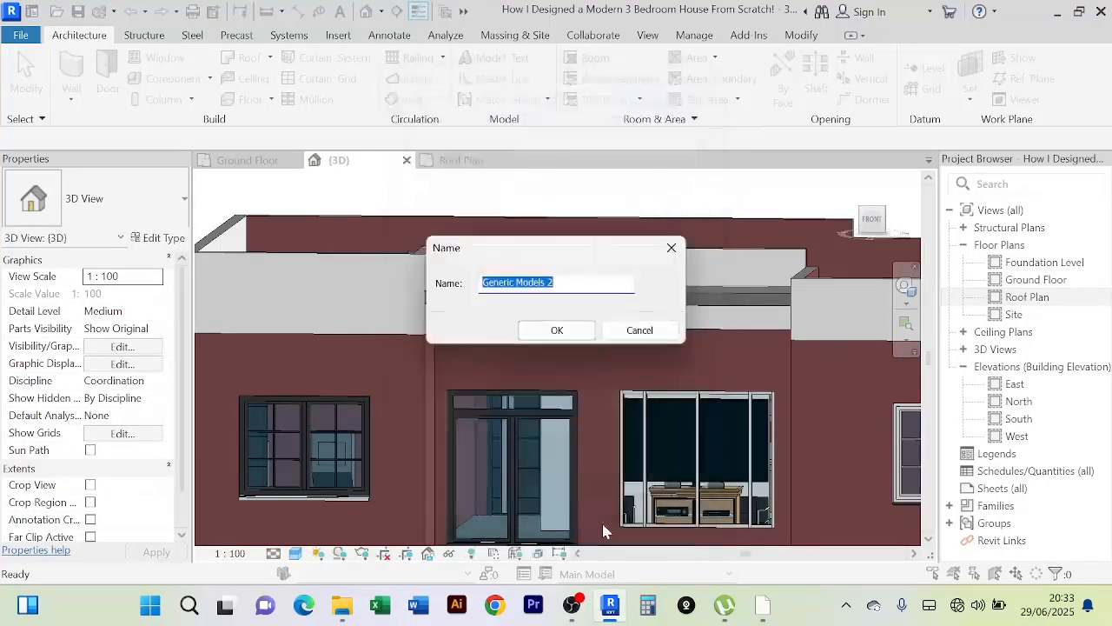
click(557, 331)
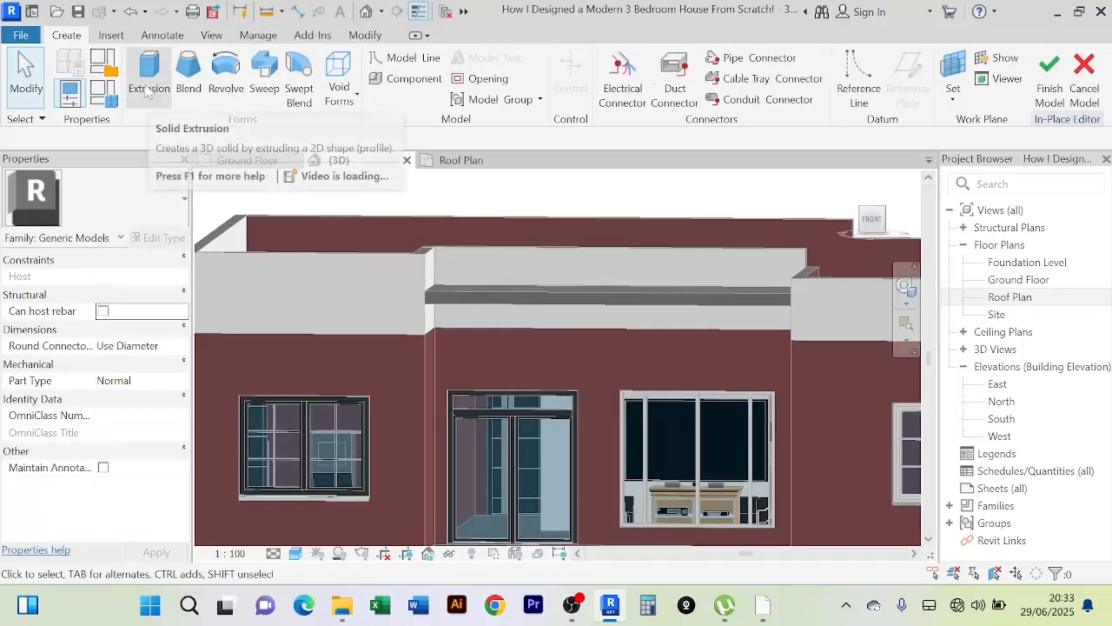
Step: Start a sweep and pick the canopy's upper front edge as its path
click(264, 78)
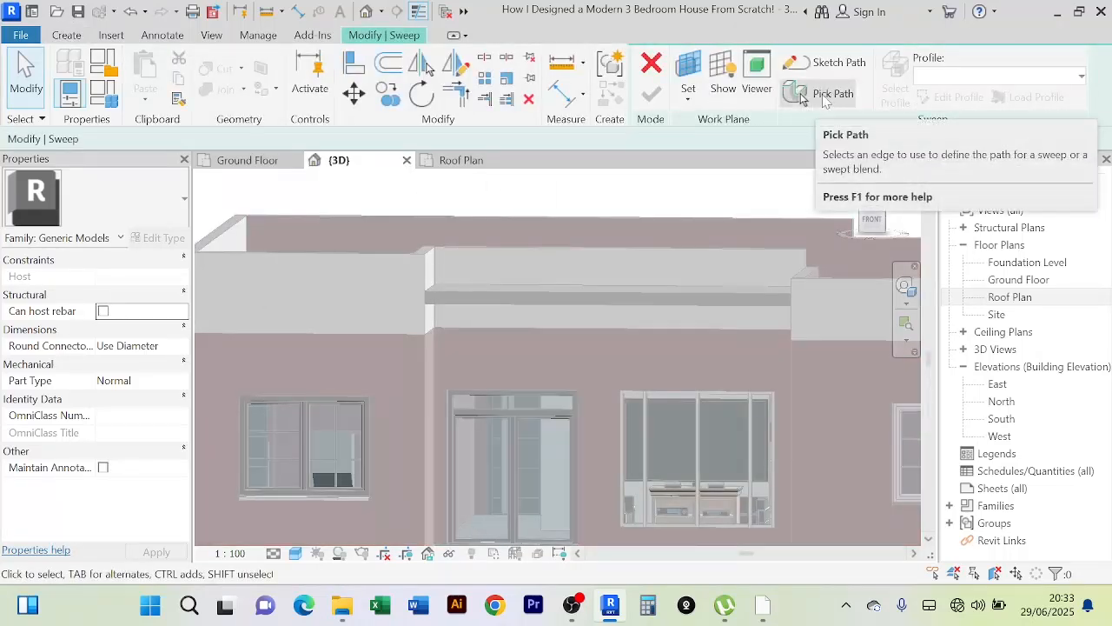
click(824, 96)
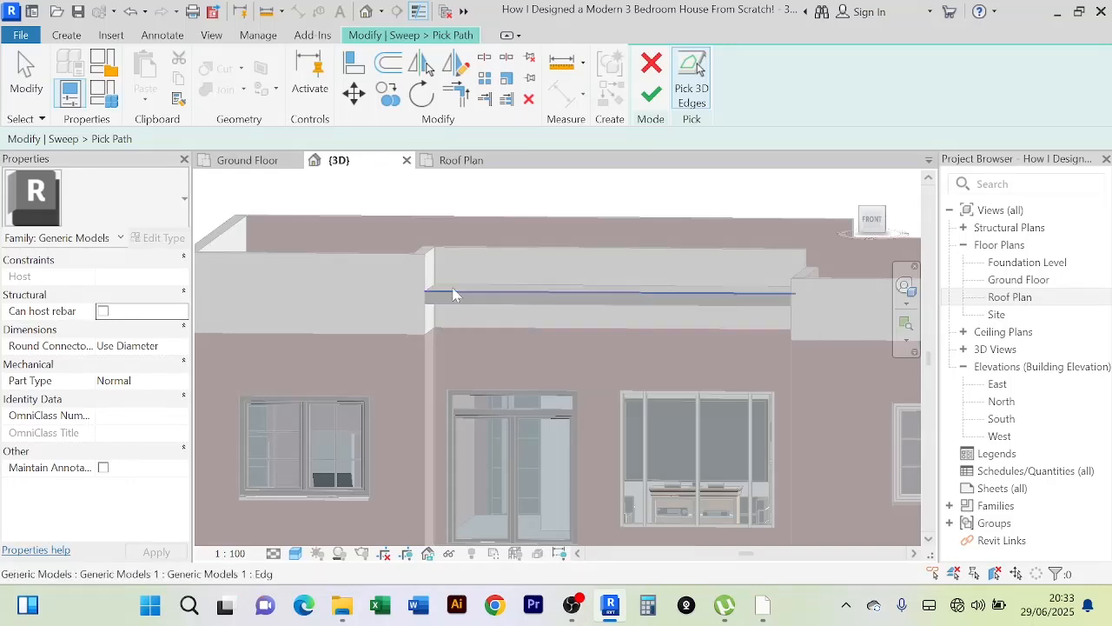
click(517, 293)
scroll(638, 309, up, 2)
scroll(609, 290, up, 1)
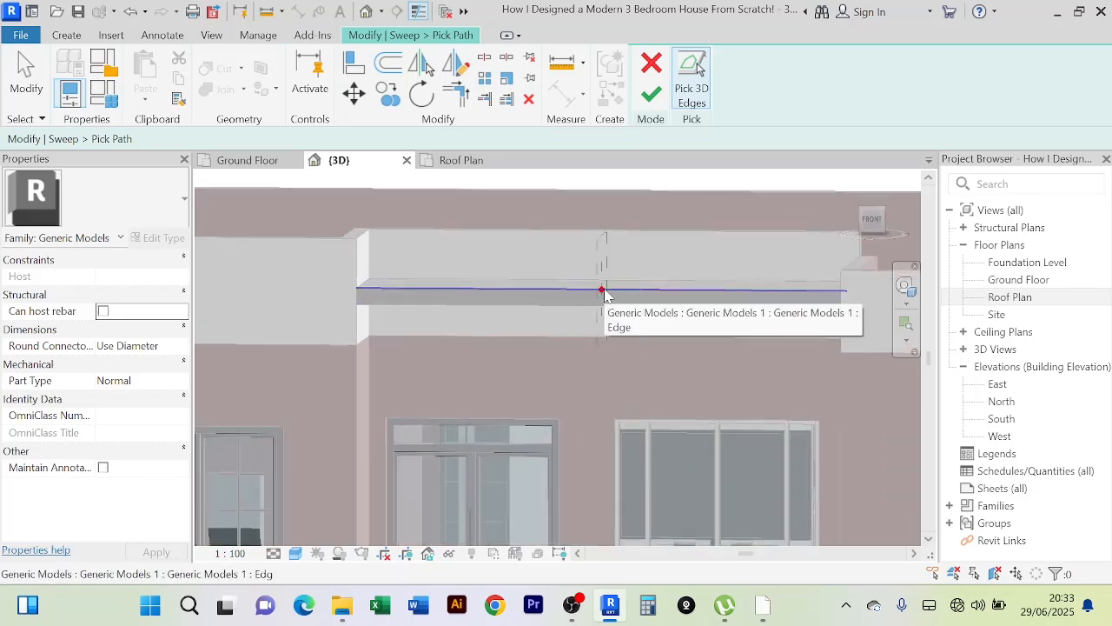
click(652, 95)
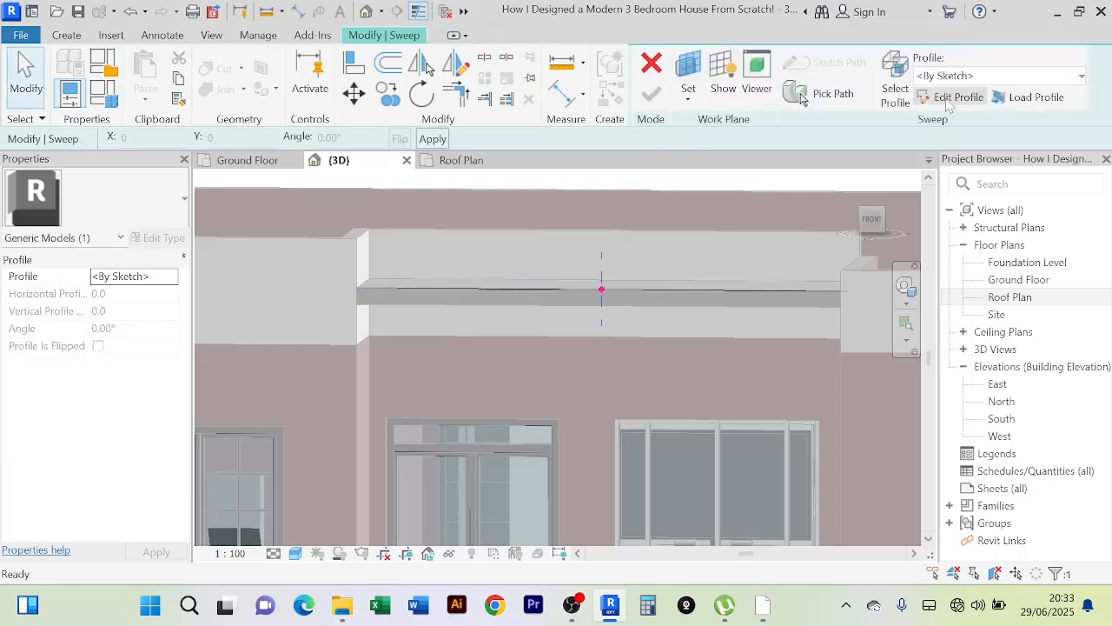
Step: Sketch the sweep profile from the building's right side as a rectangle about 340 mm wide, from the front parapet's top line down past the path
click(948, 103)
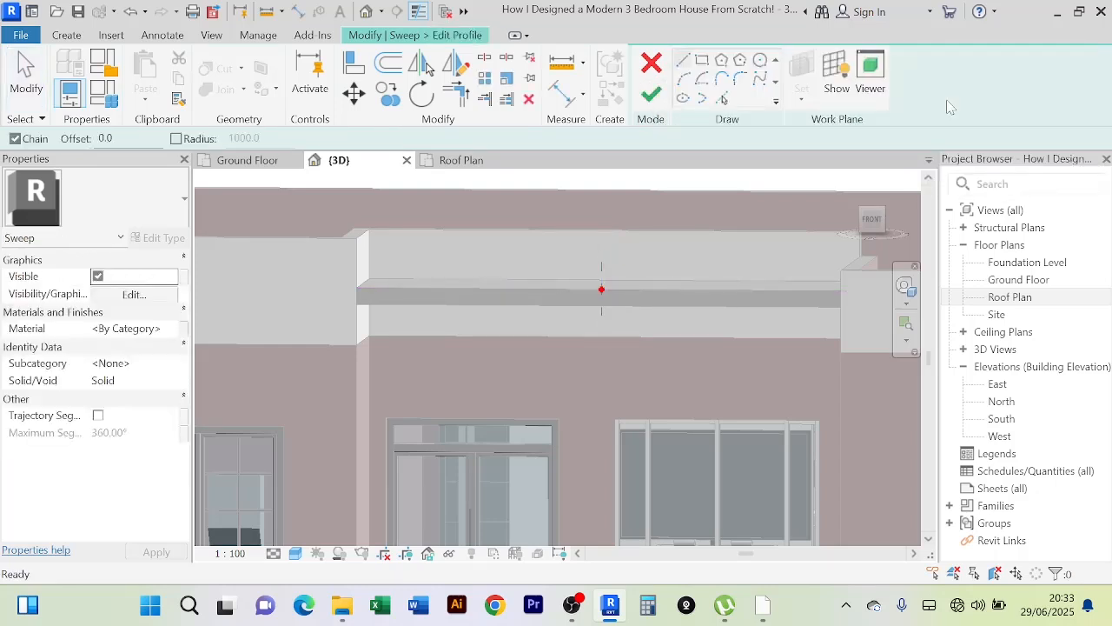
click(873, 221)
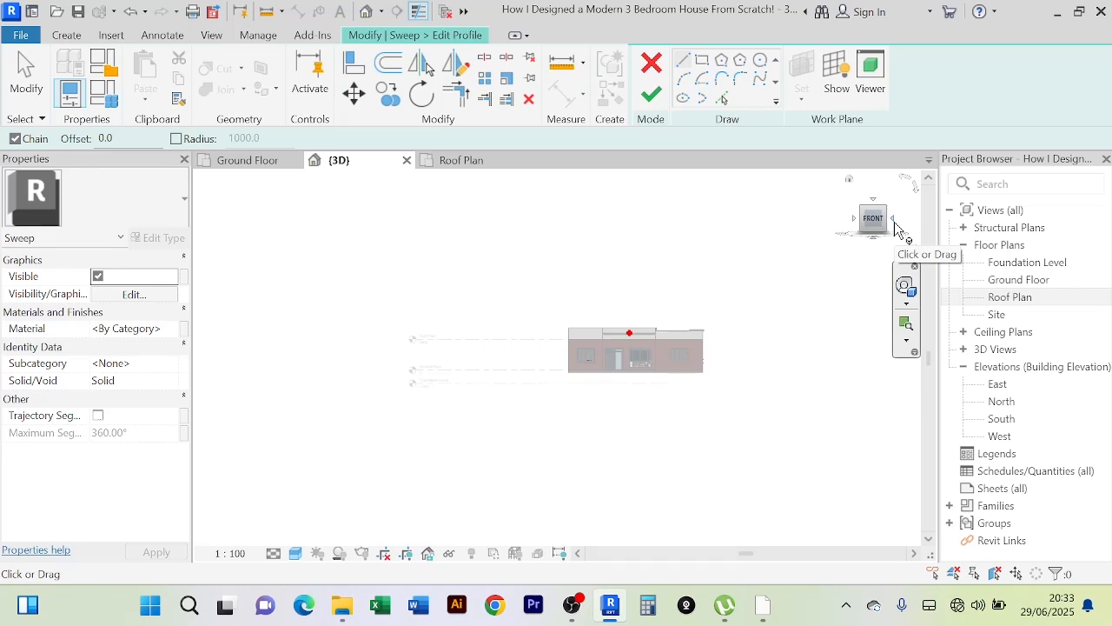
click(895, 222)
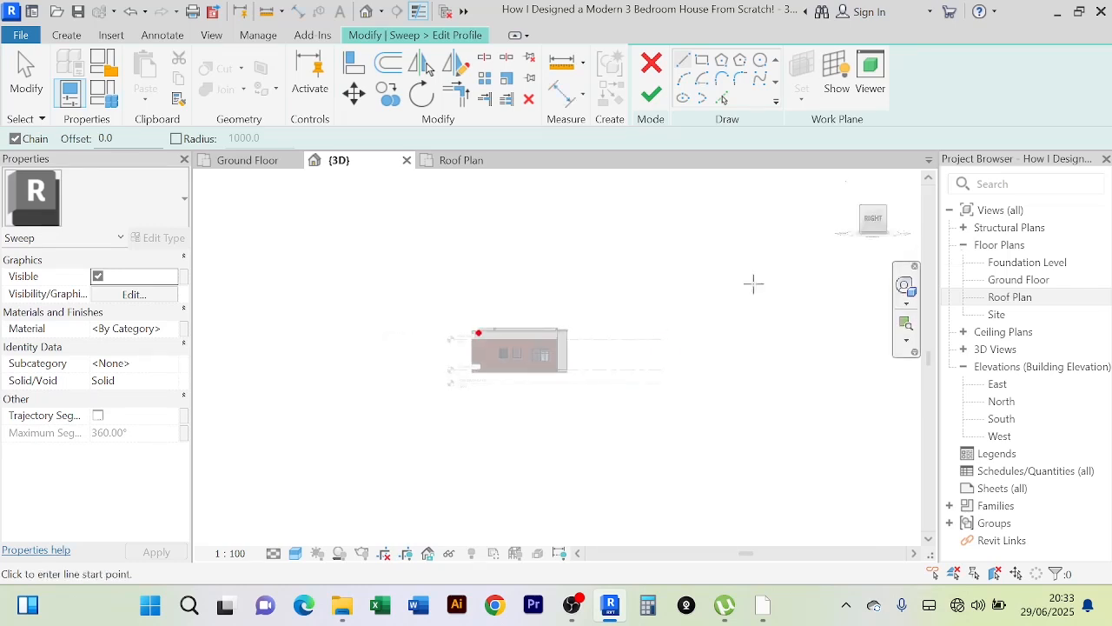
scroll(471, 349, up, 10)
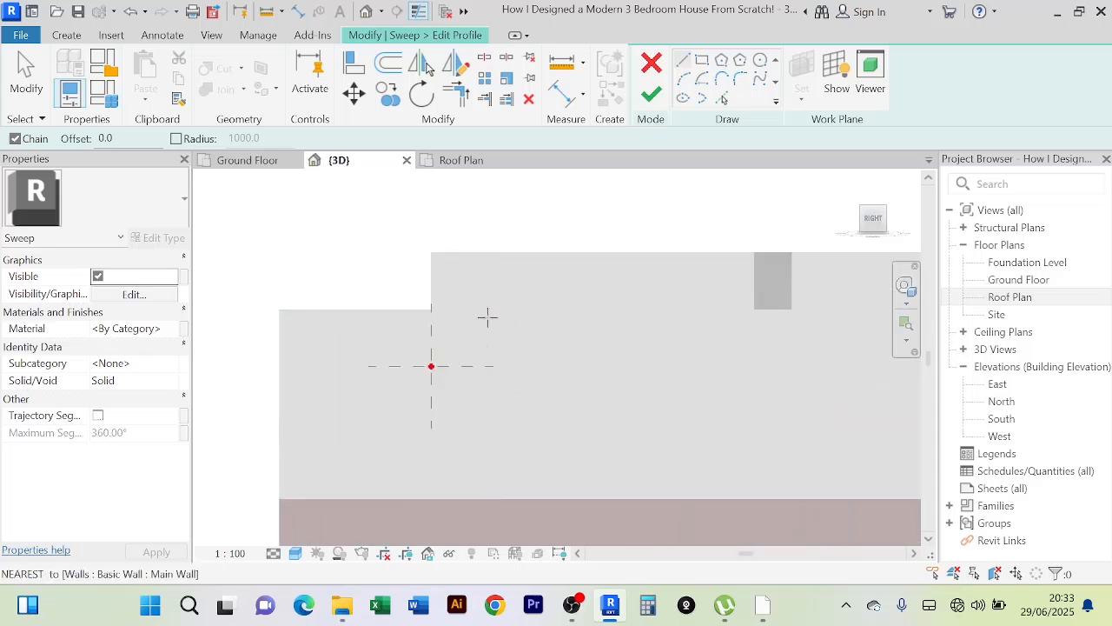
middle_drag(469, 329, 646, 263)
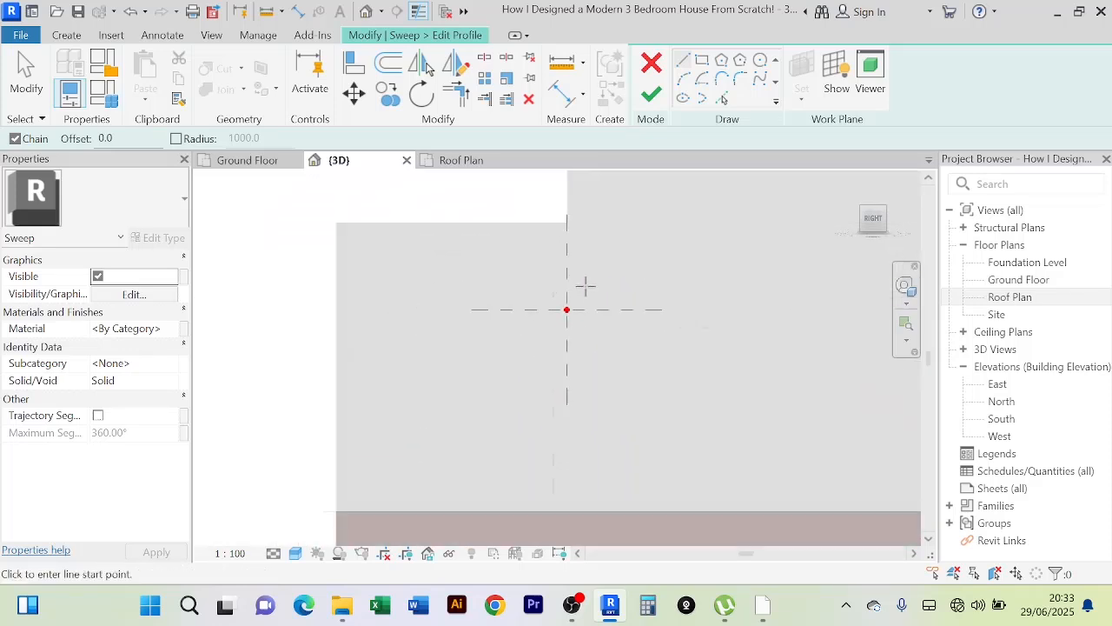
scroll(586, 285, down, 2)
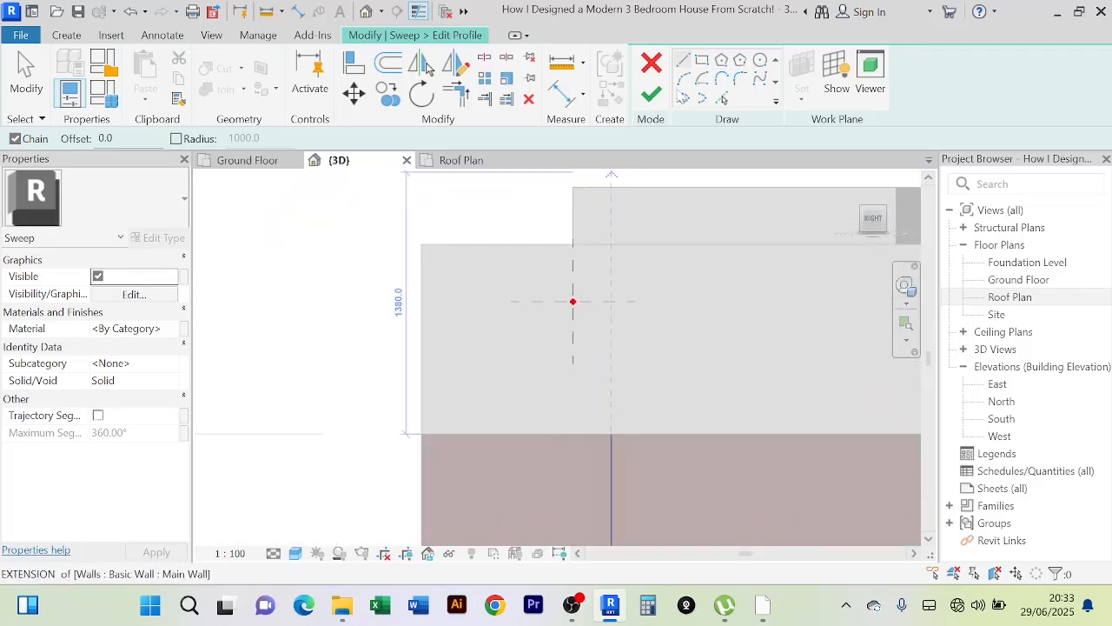
click(702, 60)
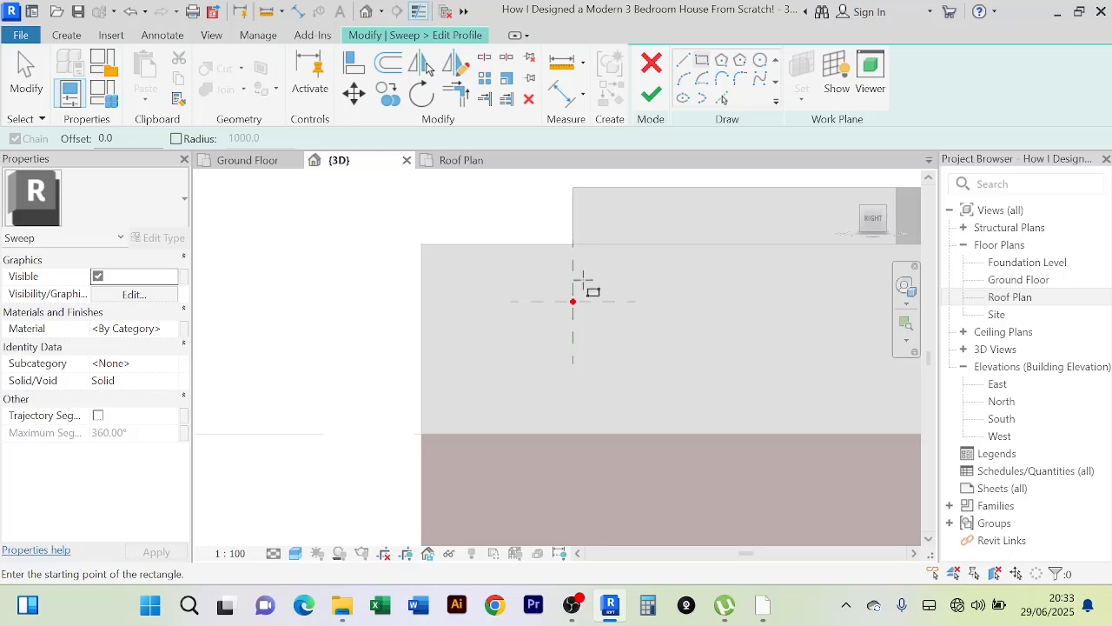
middle_drag(583, 282, 636, 248)
click(587, 253)
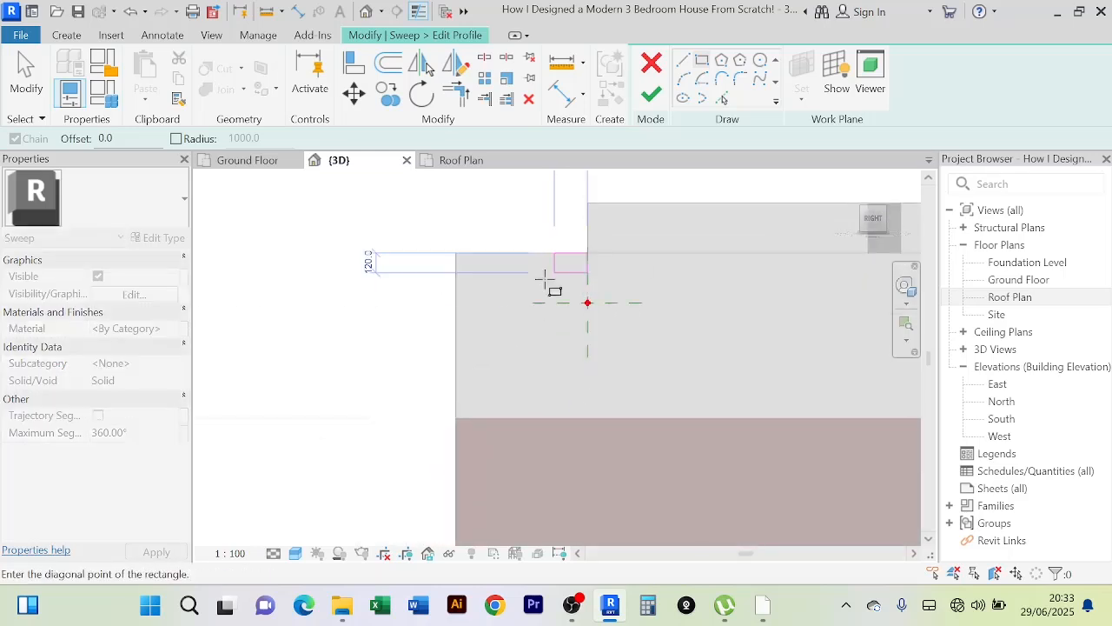
click(531, 358)
right_click(376, 292)
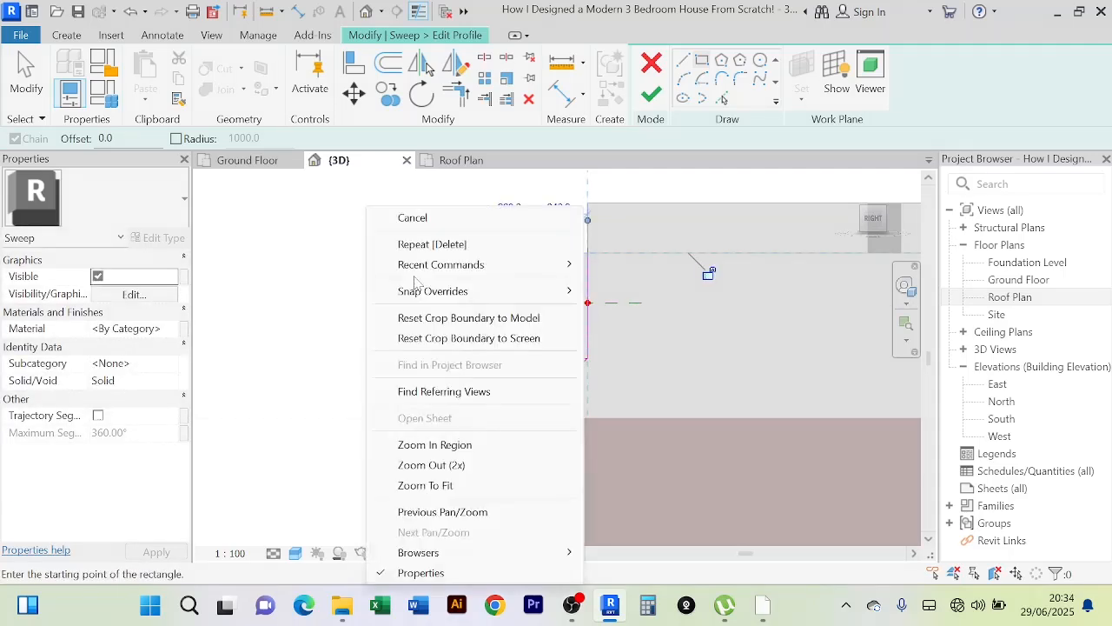
click(415, 219)
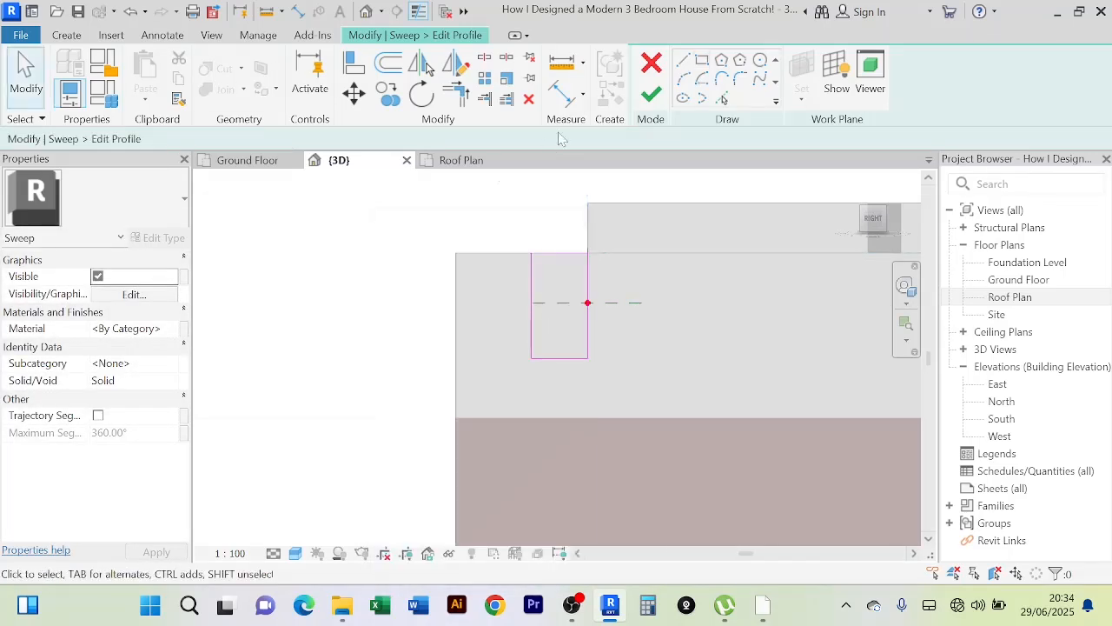
Step: Finish the profile, the sweep and the in-place model of the canopy trim
click(651, 95)
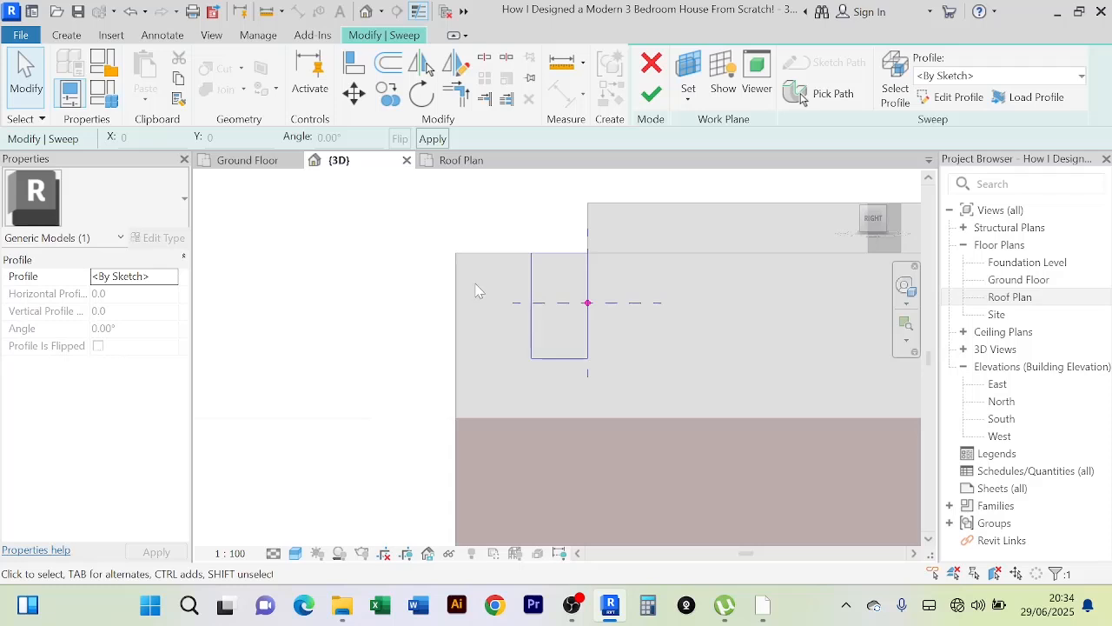
click(656, 105)
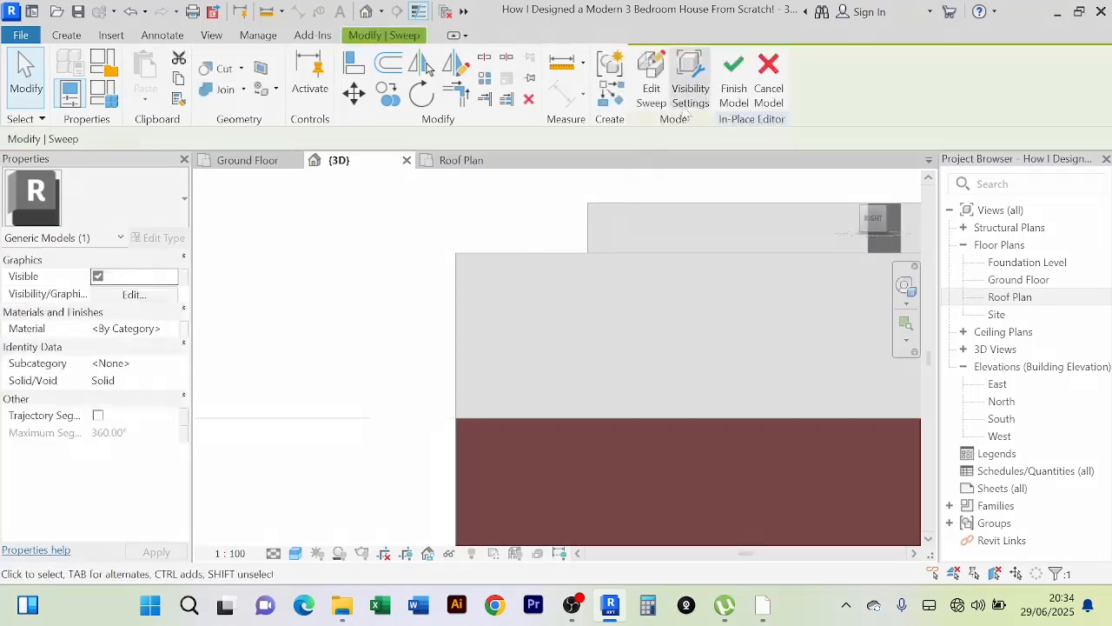
click(729, 83)
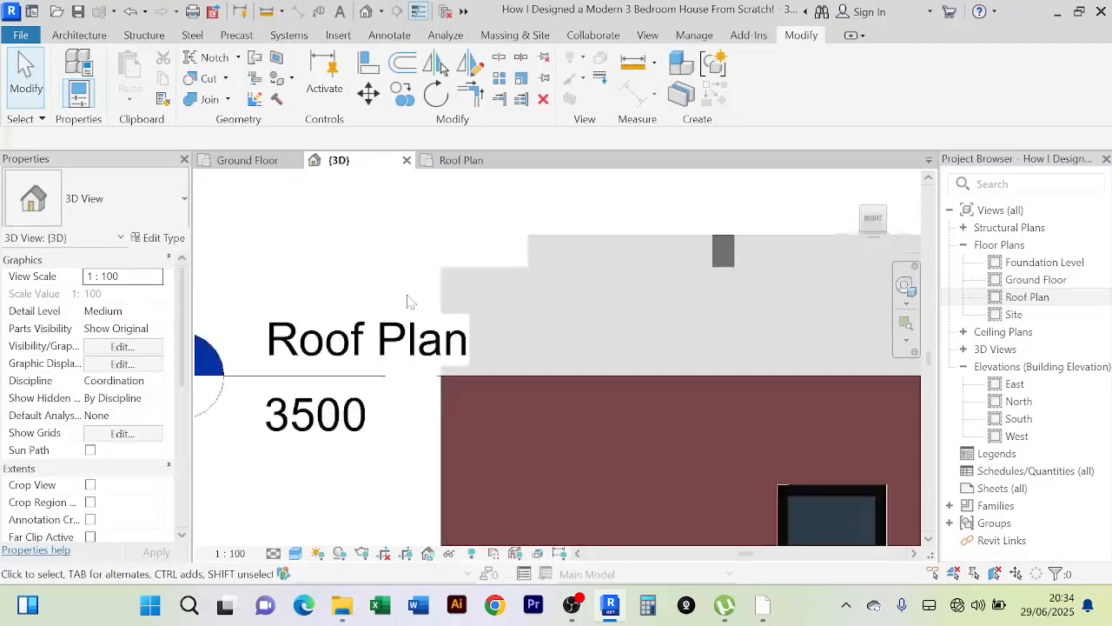
Step: Inspect the new trim from the front and measure the height of the light wall band beside its end
shift+middle_drag(408, 298, 280, 384)
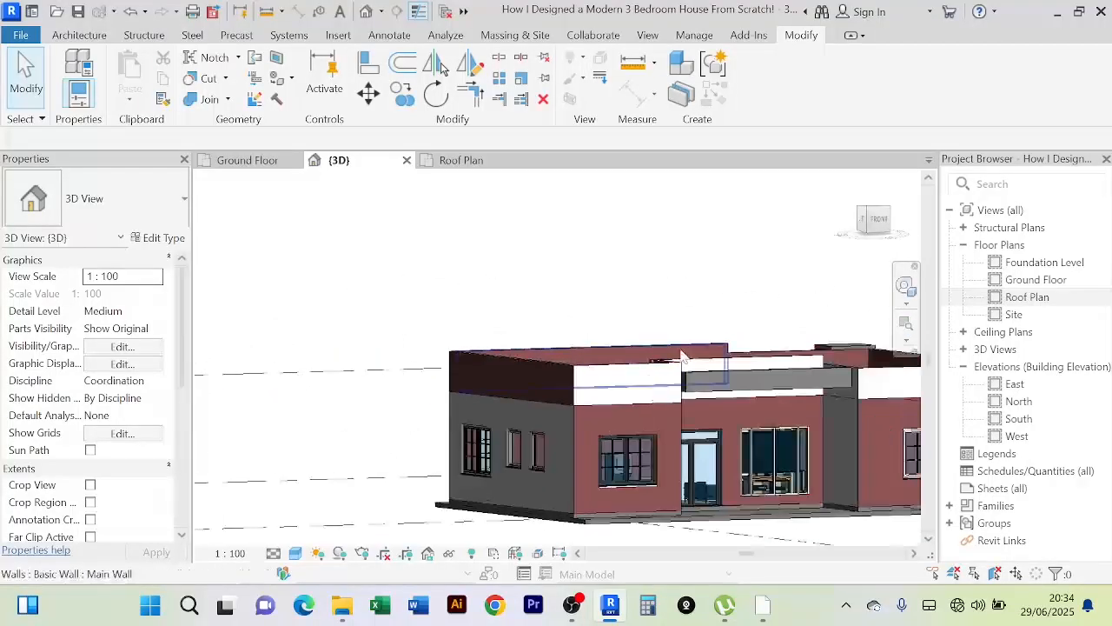
shift+middle_drag(683, 365, 638, 348)
scroll(620, 365, up, 3)
scroll(619, 371, up, 2)
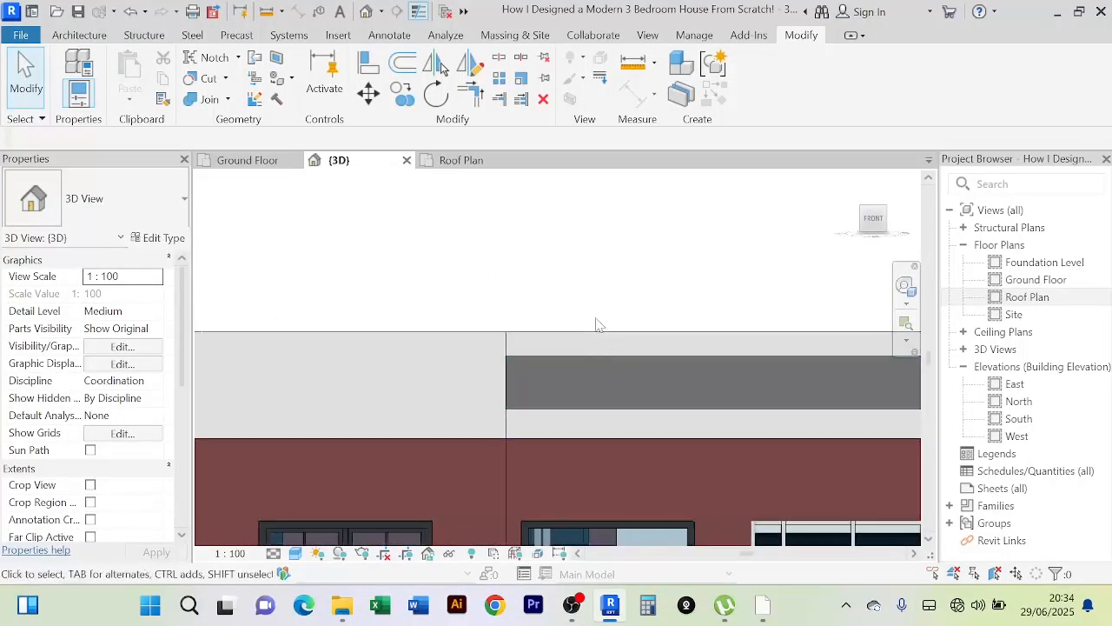
scroll(524, 331, up, 1)
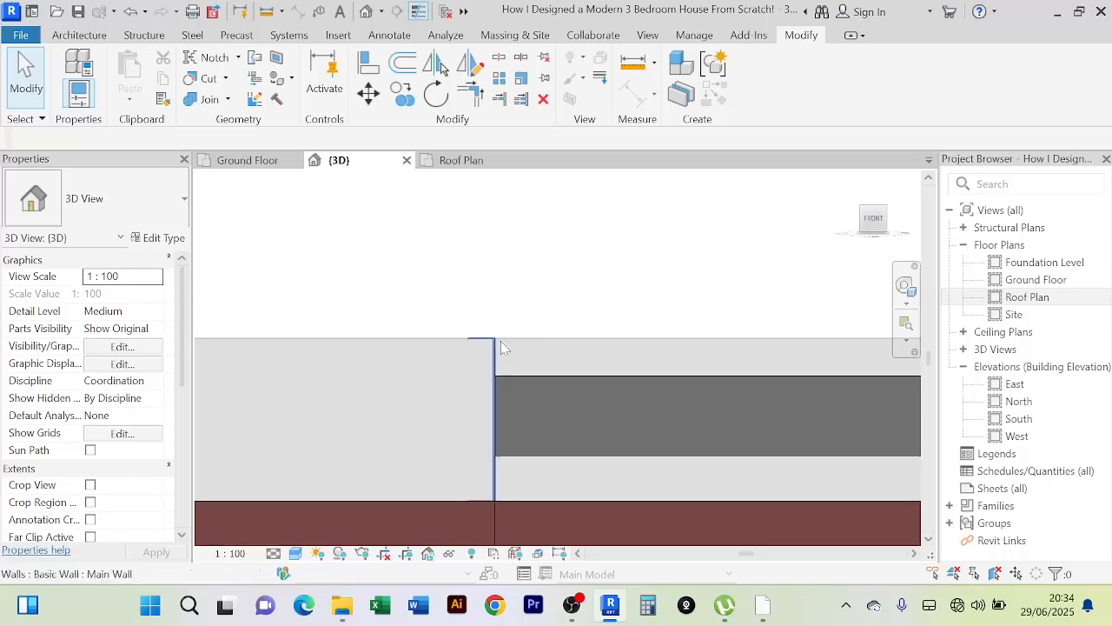
scroll(497, 340, down, 1)
middle_drag(531, 435, 524, 414)
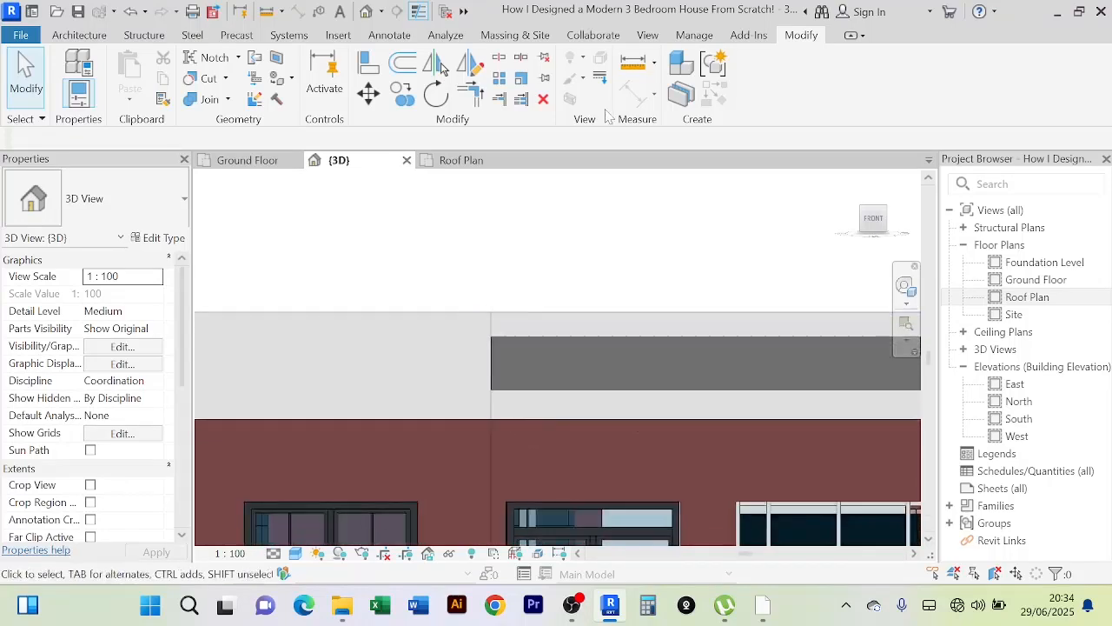
click(633, 62)
scroll(484, 382, up, 1)
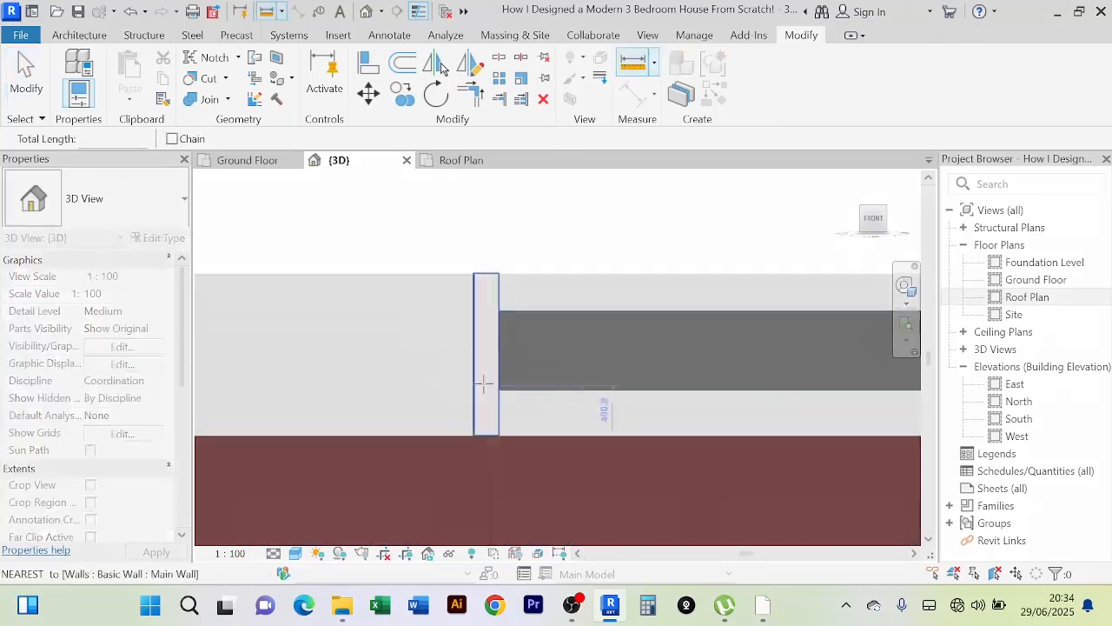
click(498, 435)
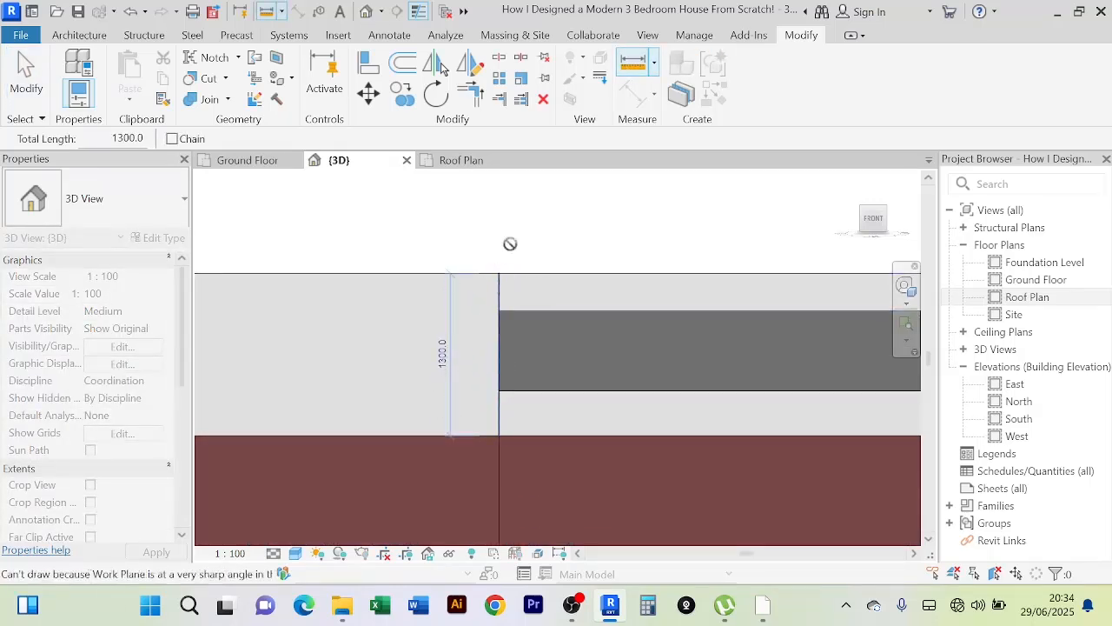
right_click(532, 216)
click(539, 218)
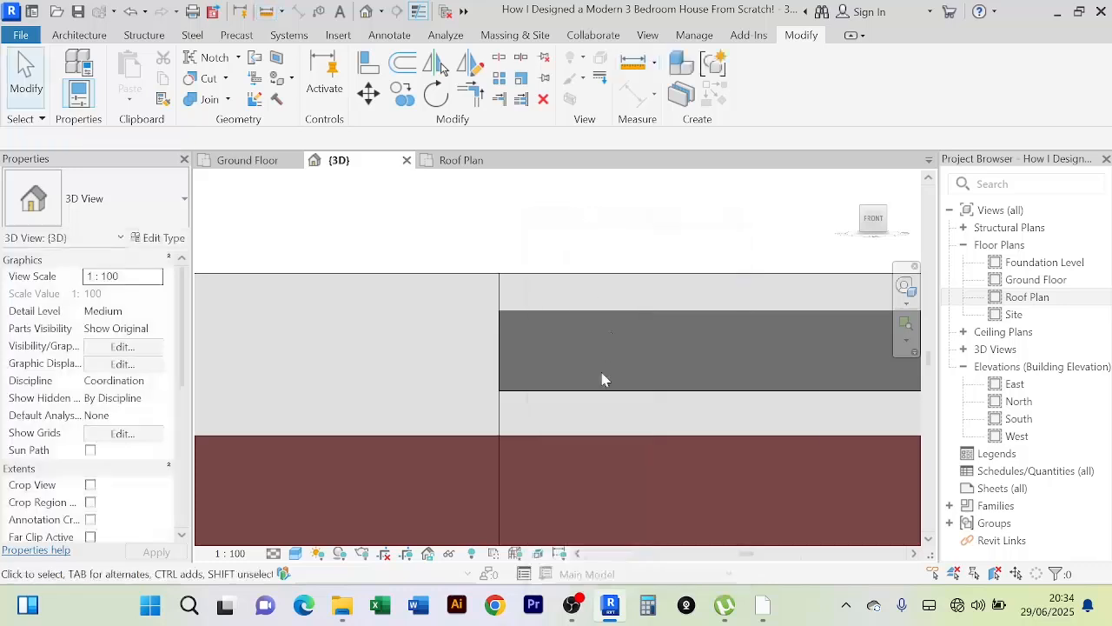
Step: Reopen the in-place trim model above the entrance and start editing its sweep
scroll(604, 382, down, 3)
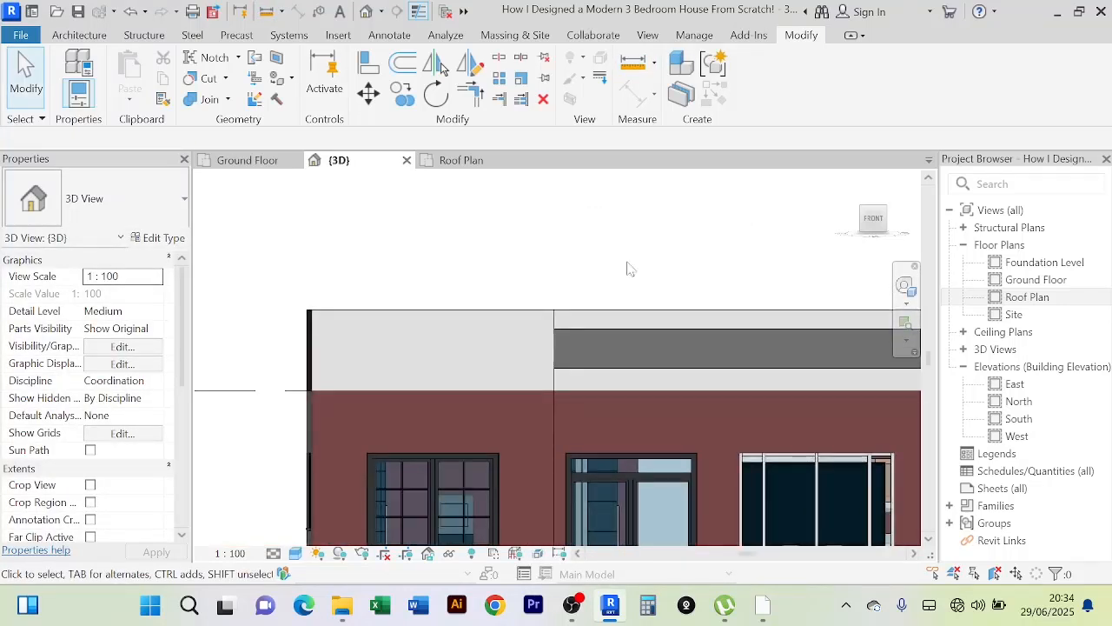
middle_drag(629, 267, 570, 268)
click(626, 367)
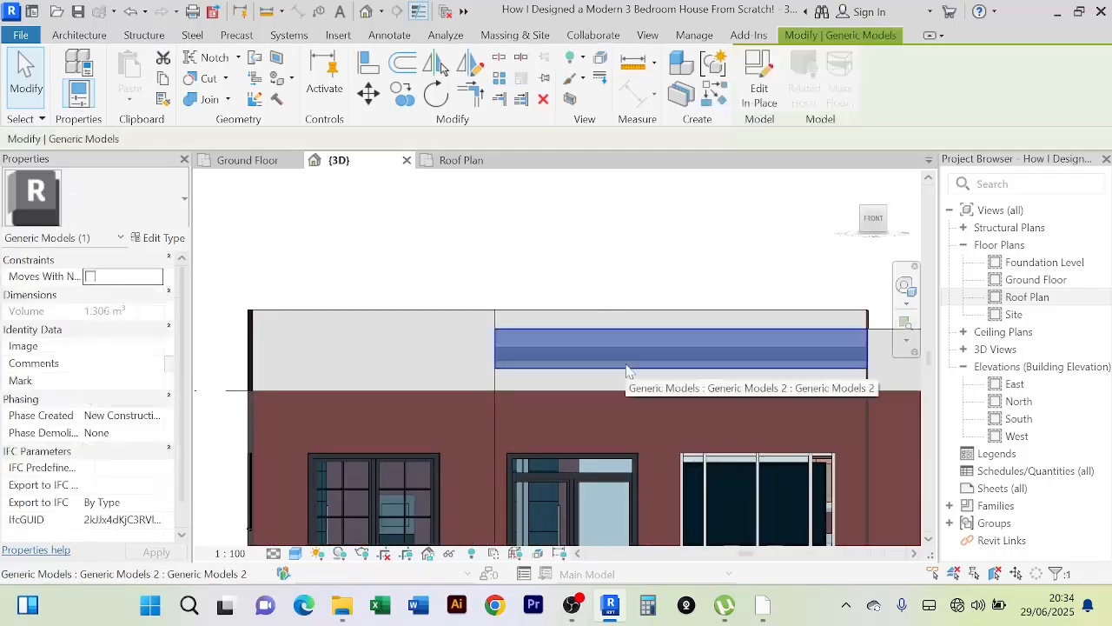
click(759, 83)
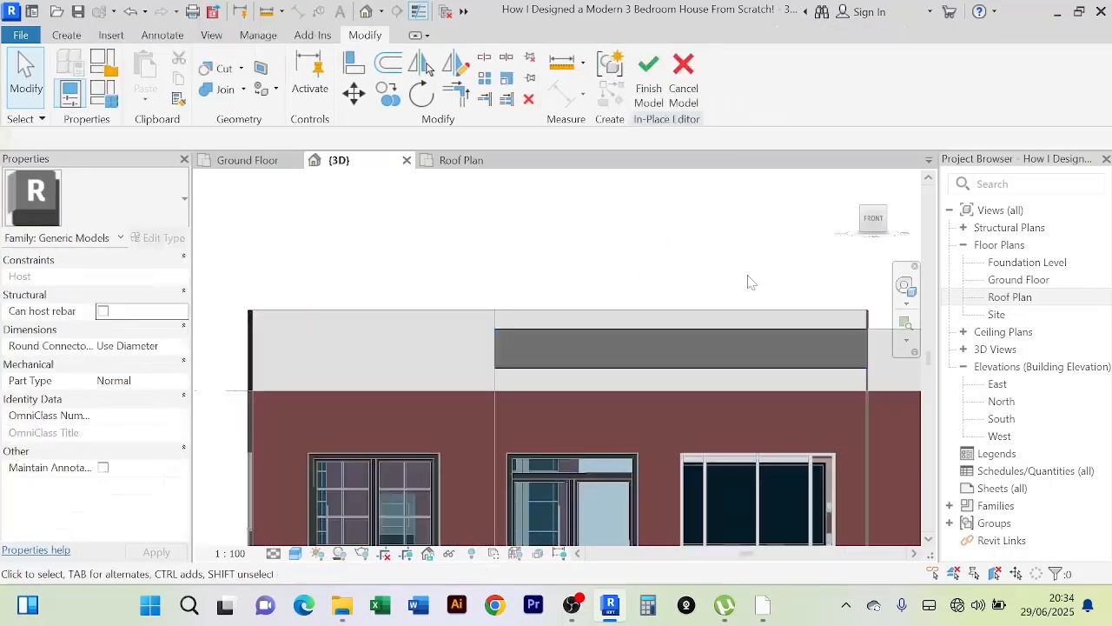
click(730, 369)
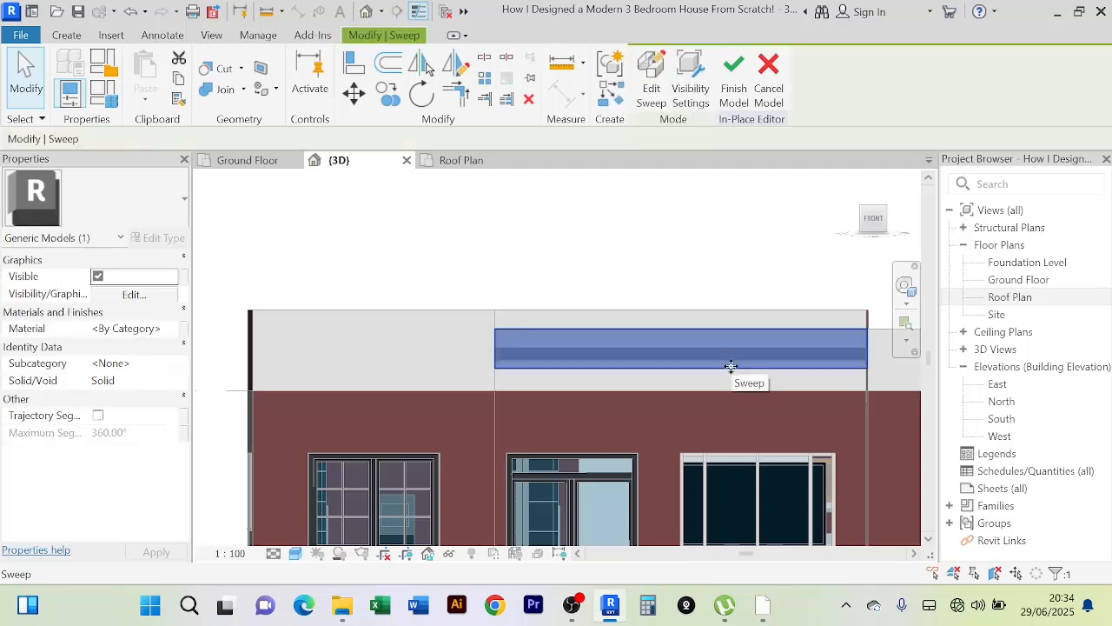
click(651, 74)
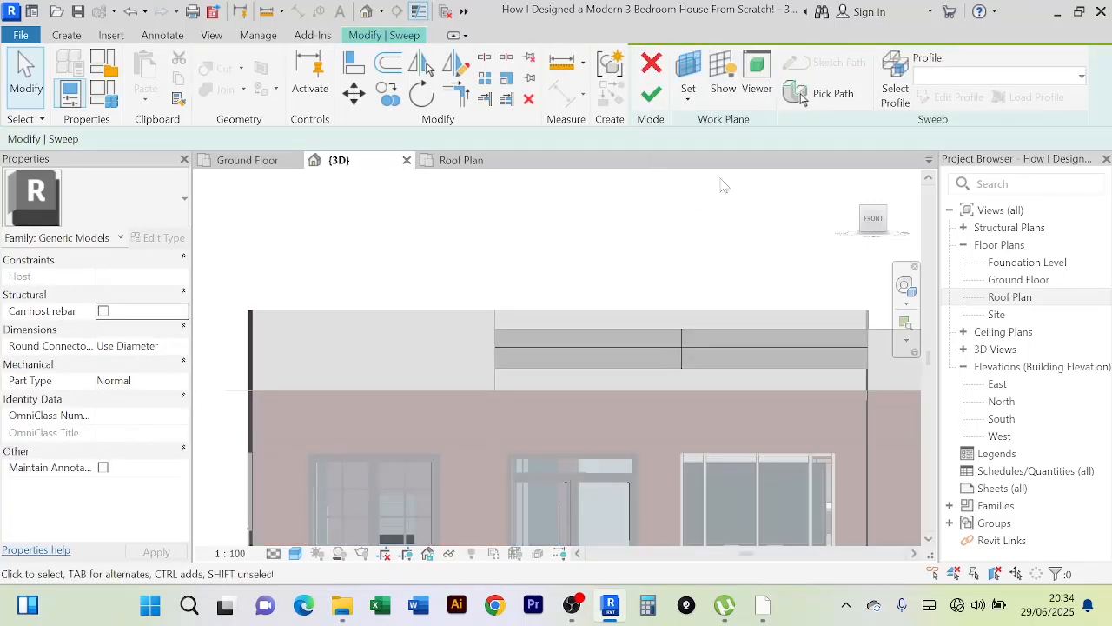
Step: Select the sweep's existing profile at the middle of the path and open its sketch for editing
click(824, 95)
scroll(691, 344, up, 3)
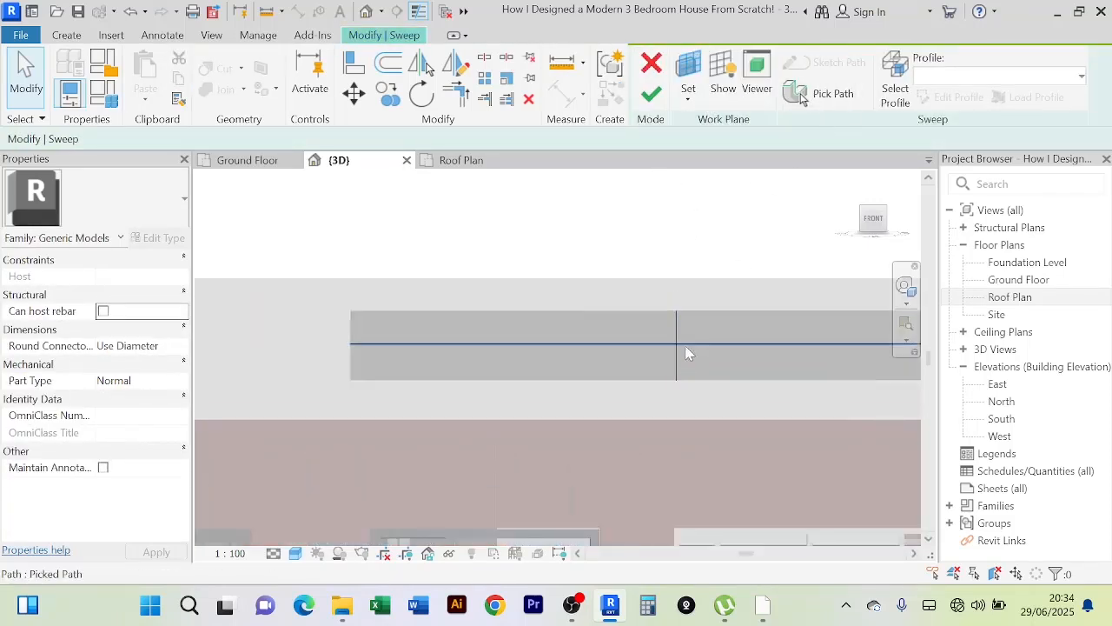
scroll(682, 348, up, 4)
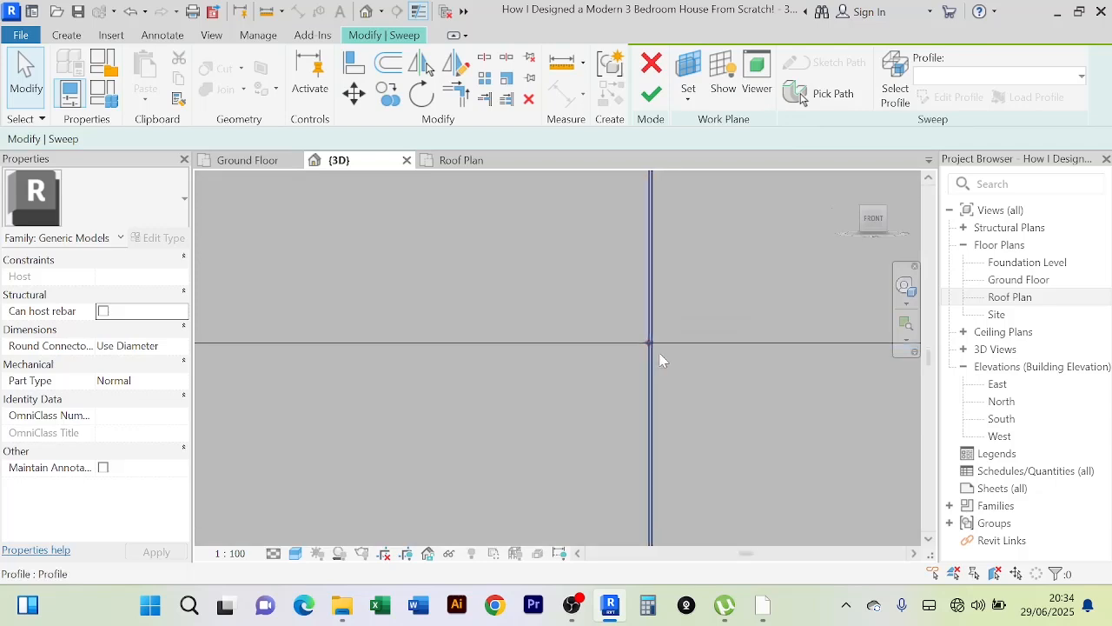
scroll(652, 348, up, 1)
click(645, 342)
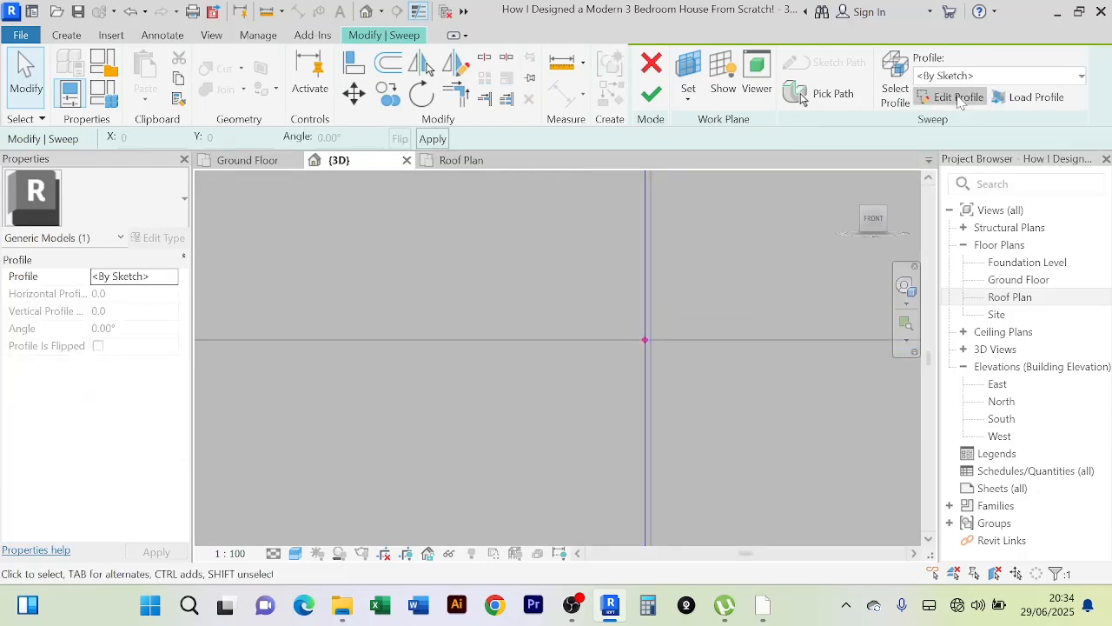
click(959, 98)
Step: Nudge the profile rectangle's bottom edge up to the path level in the right side view, making the profile 300 mm high
click(874, 224)
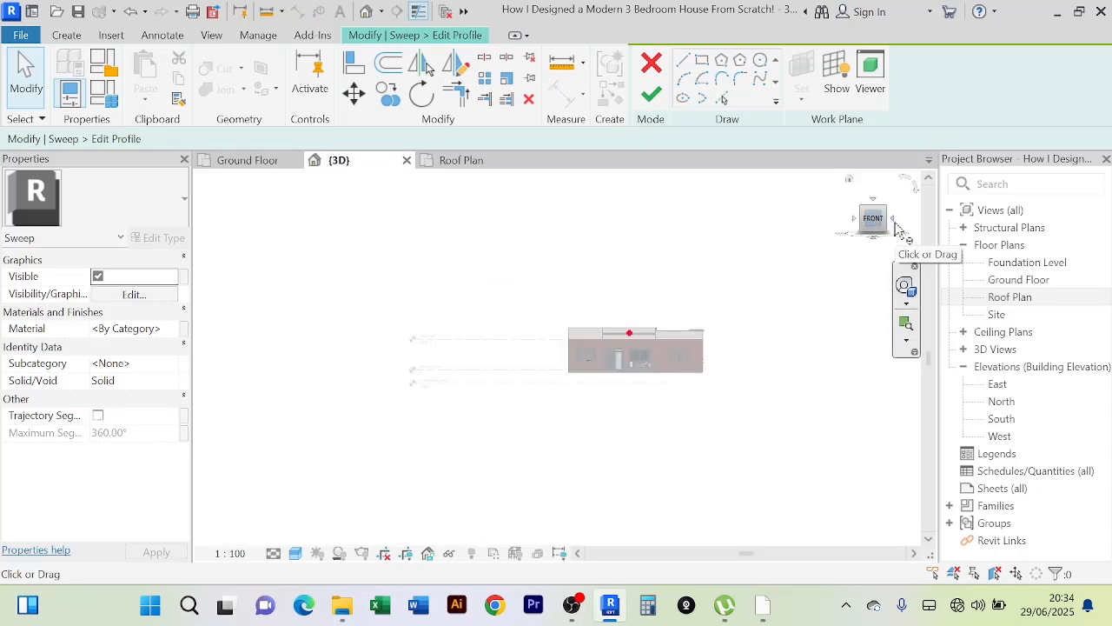
click(895, 222)
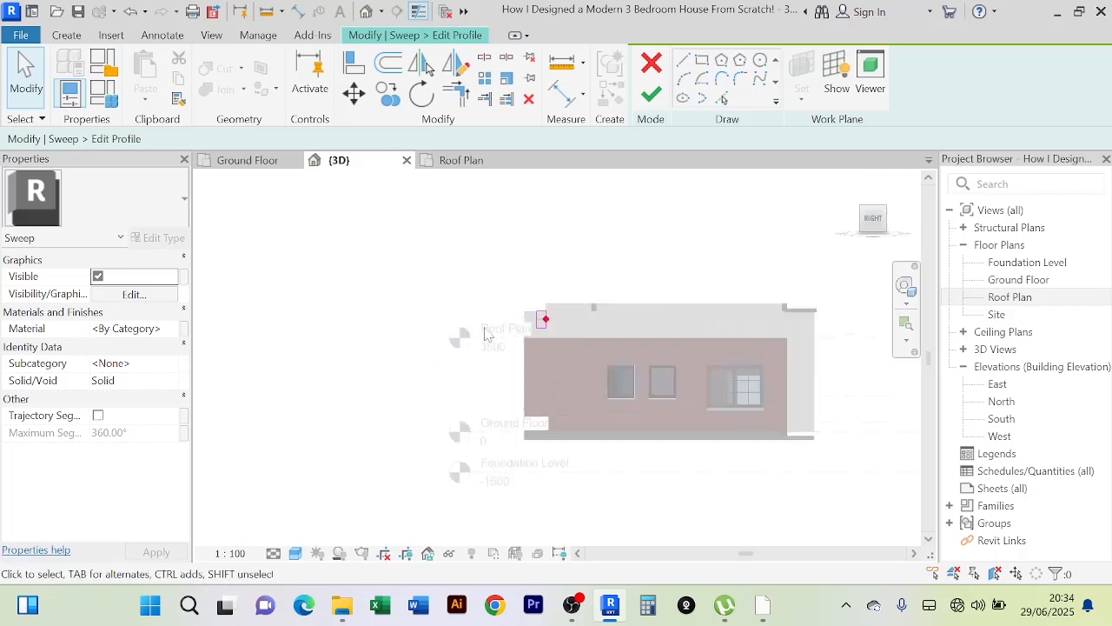
scroll(486, 334, up, 6)
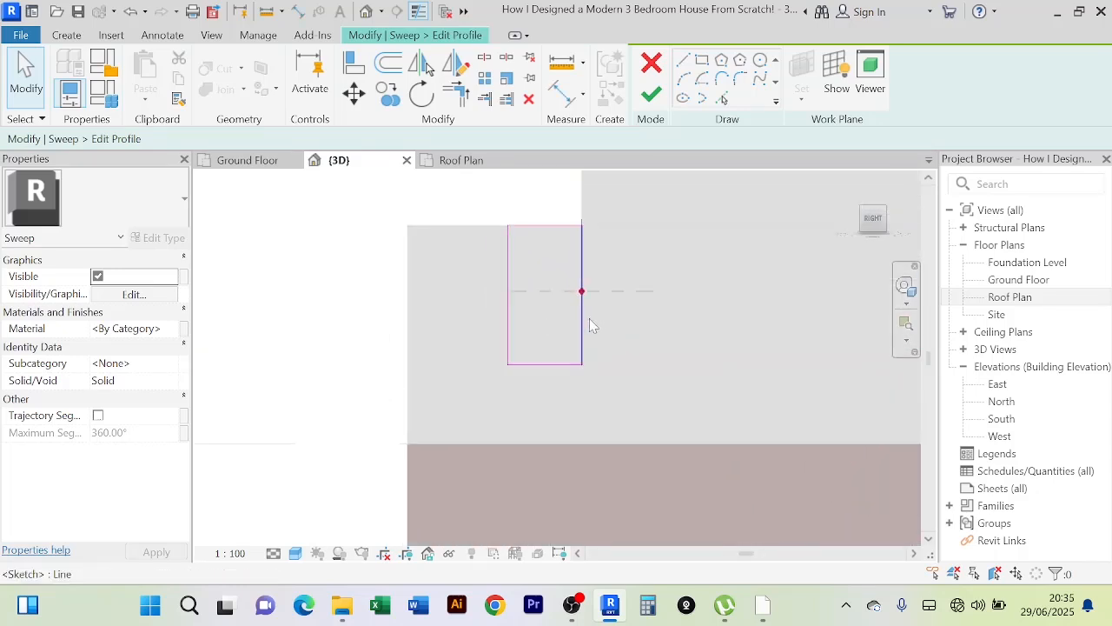
click(561, 364)
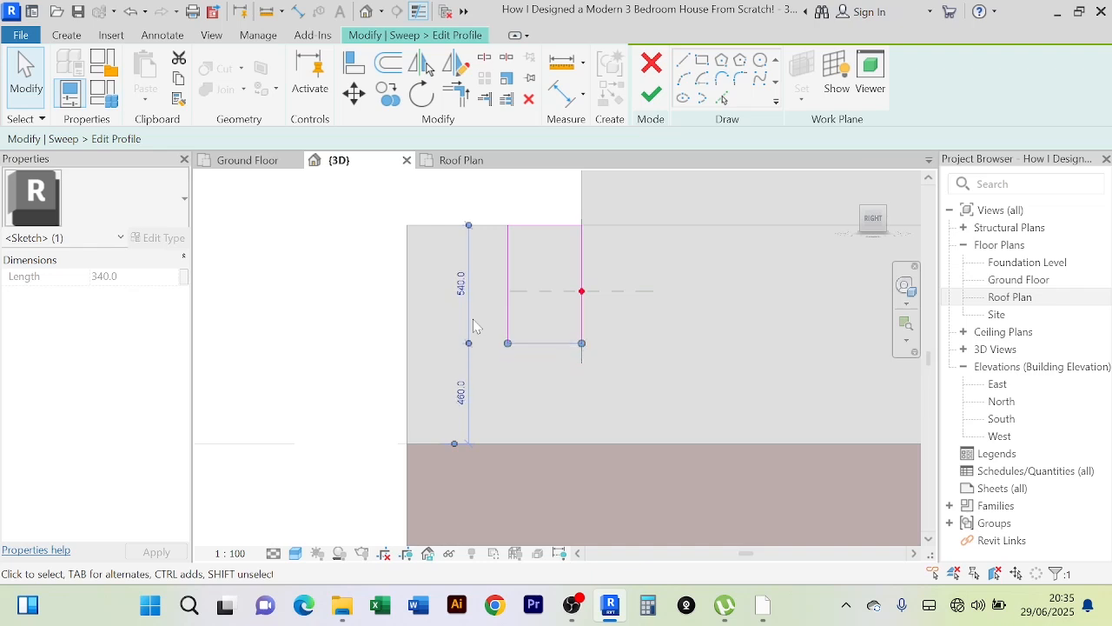
drag(473, 320, 474, 322)
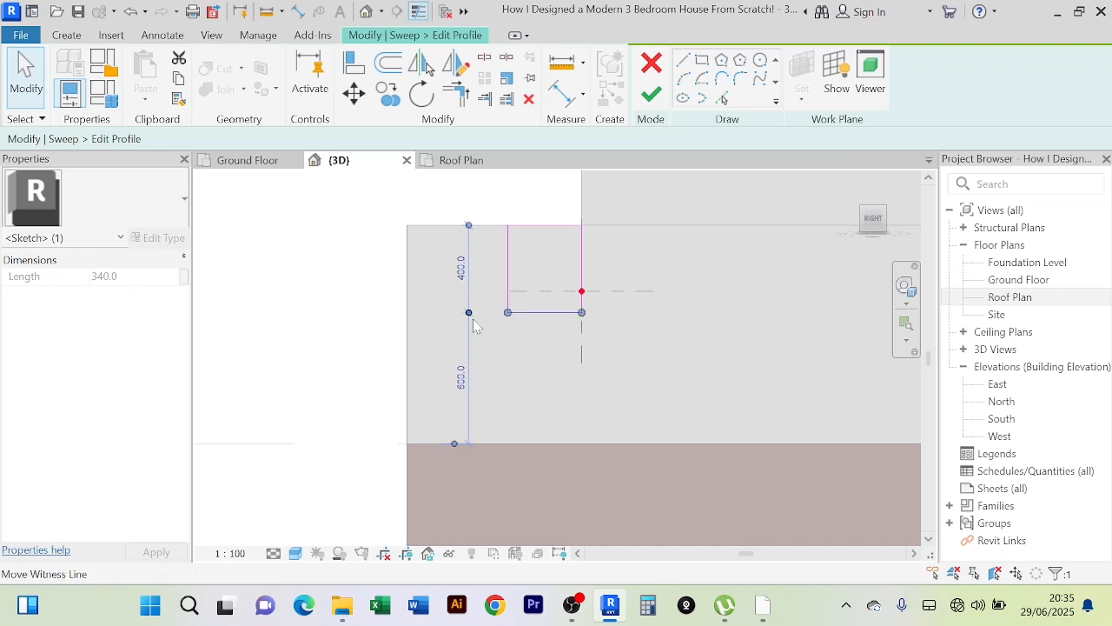
key(Up)
key(Up)
key(Up)
key(Up)
key(Up)
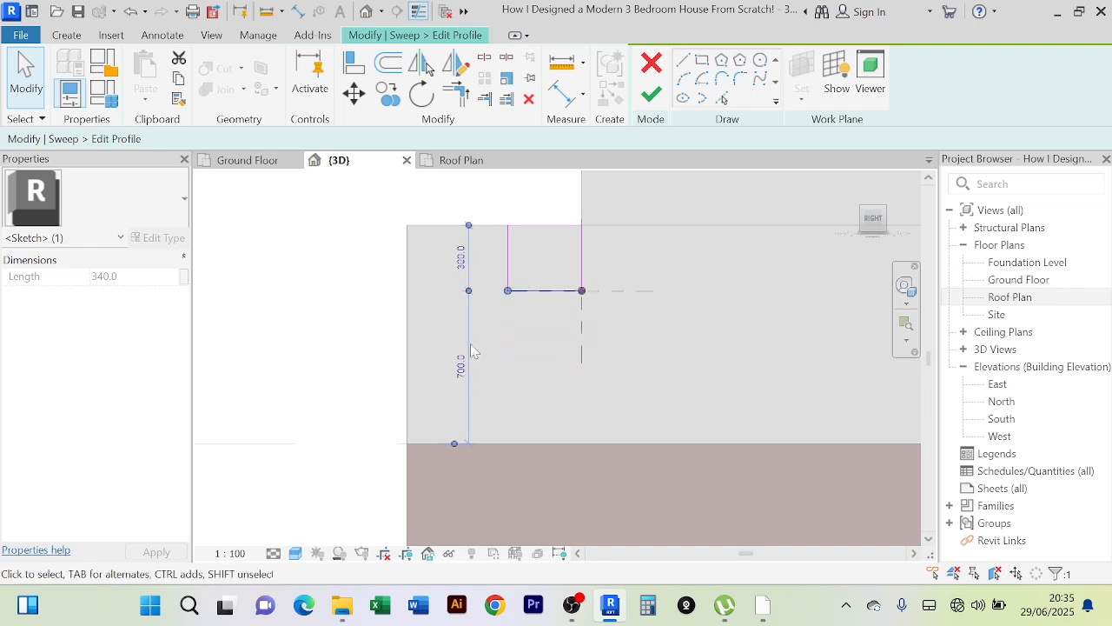
scroll(485, 345, up, 2)
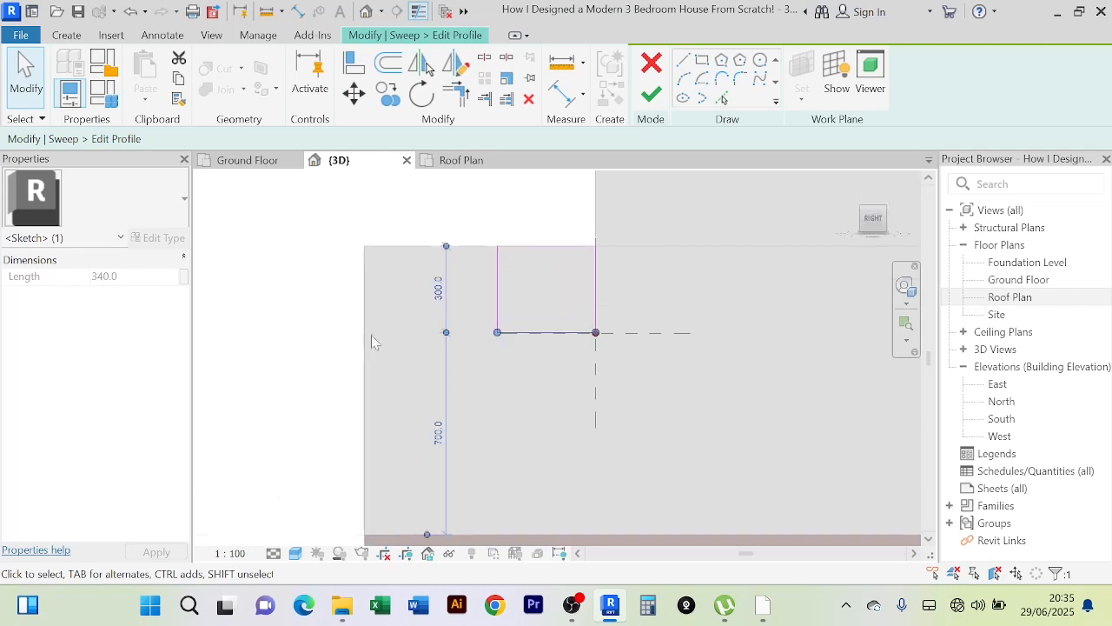
Step: Set the sweep profile rectangle's height to 650 mm by moving its upper edge
click(333, 313)
click(549, 246)
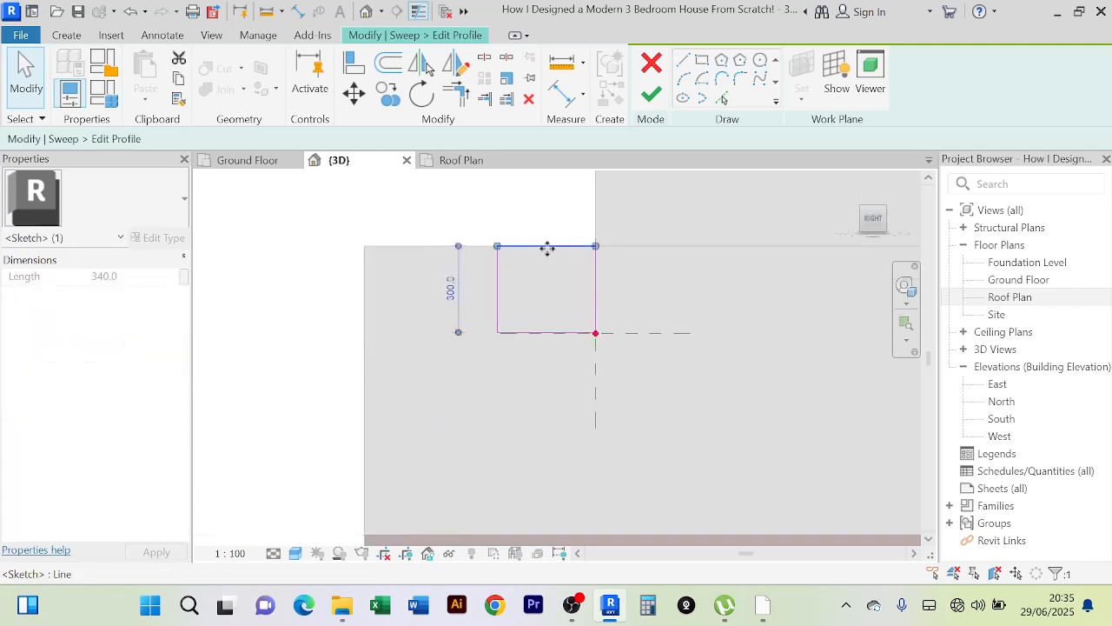
click(451, 292)
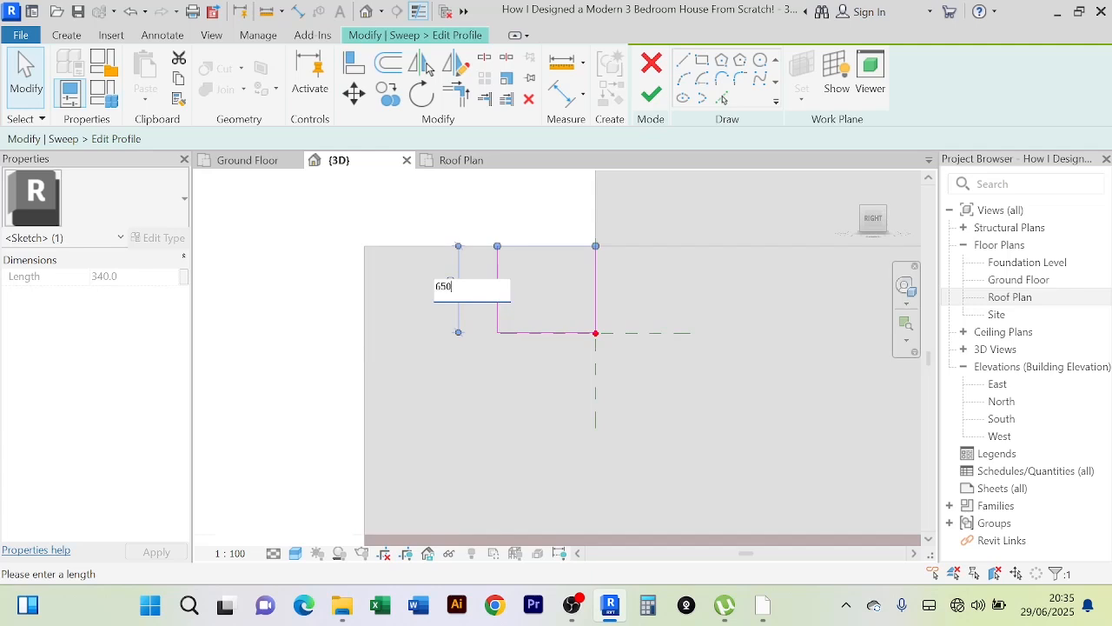
key(Return)
scroll(500, 304, down, 3)
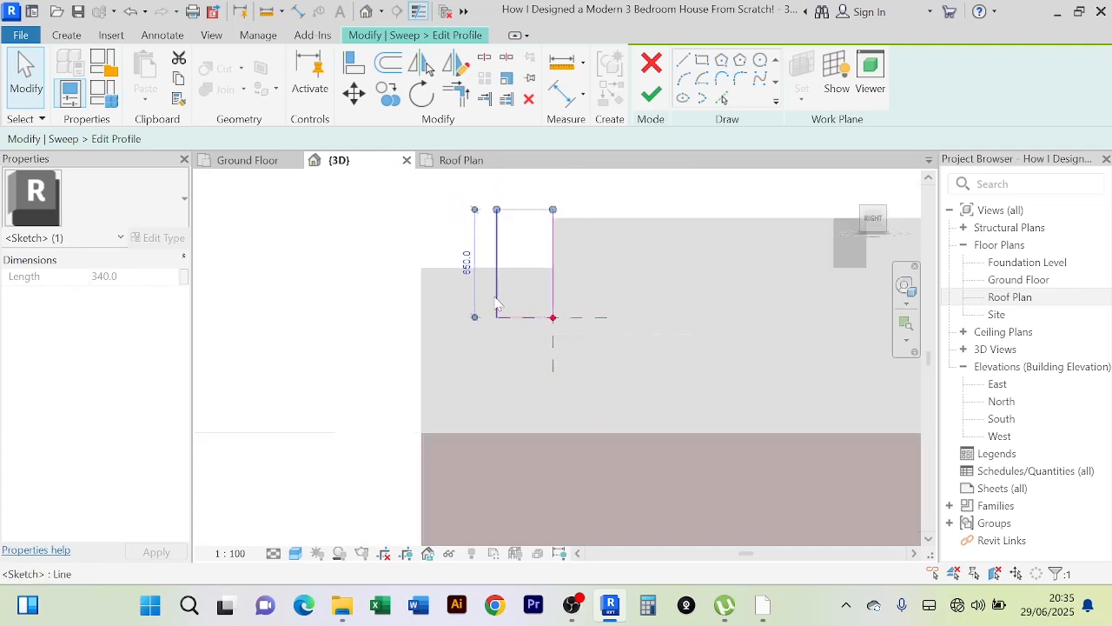
scroll(522, 208, up, 2)
key(Delete)
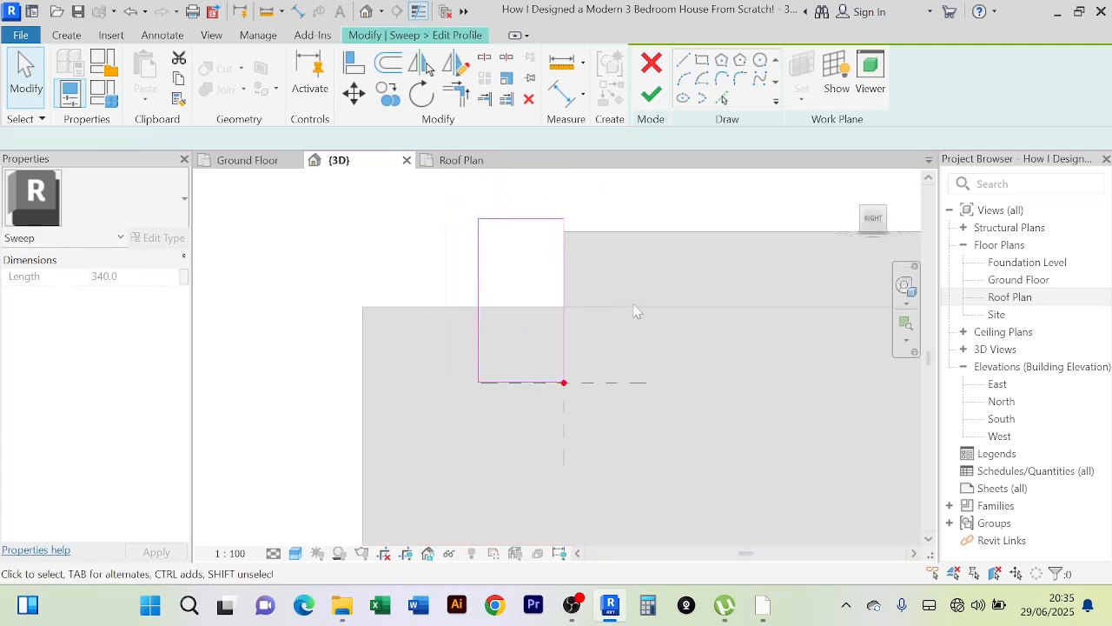
Step: Offset a copy of the profile rectangle's lower edge 650 mm downward
click(388, 63)
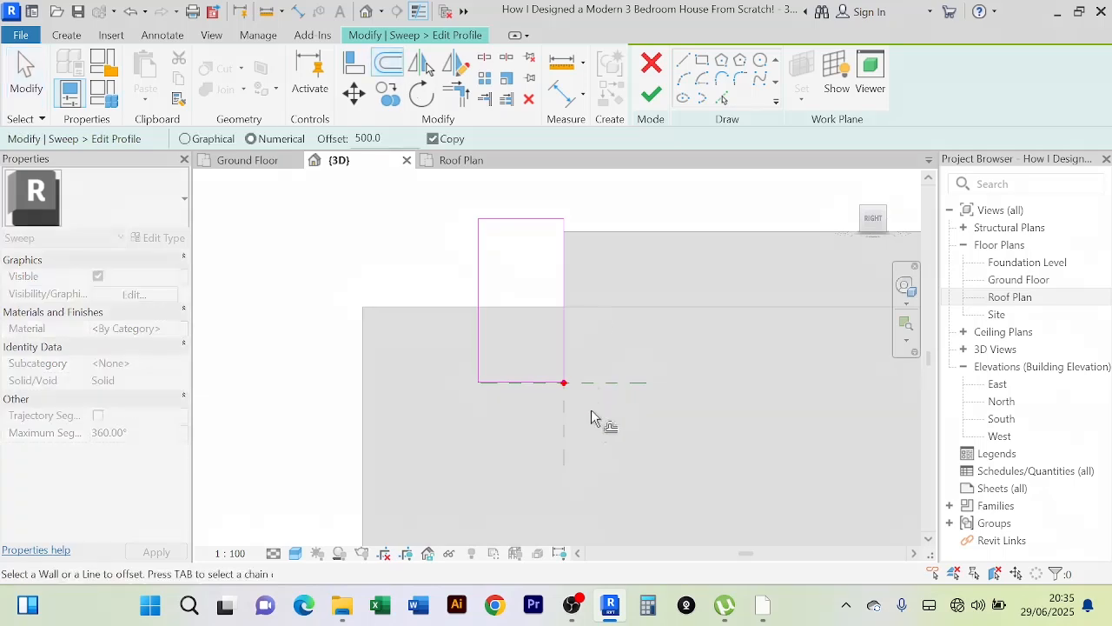
click(381, 139)
scroll(600, 339, down, 2)
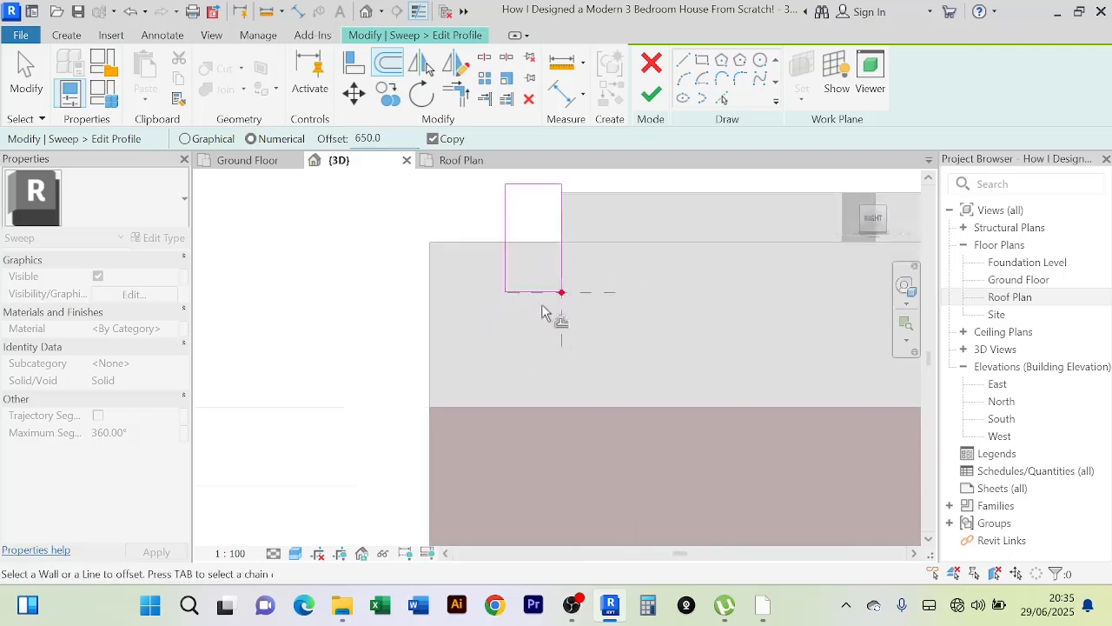
right_click(358, 228)
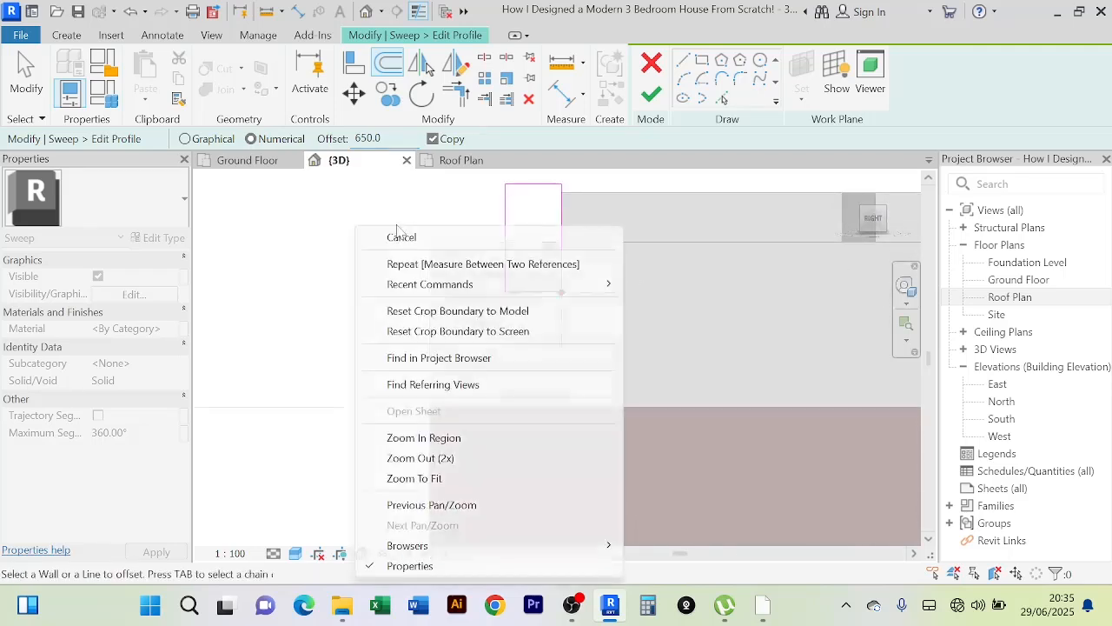
click(400, 235)
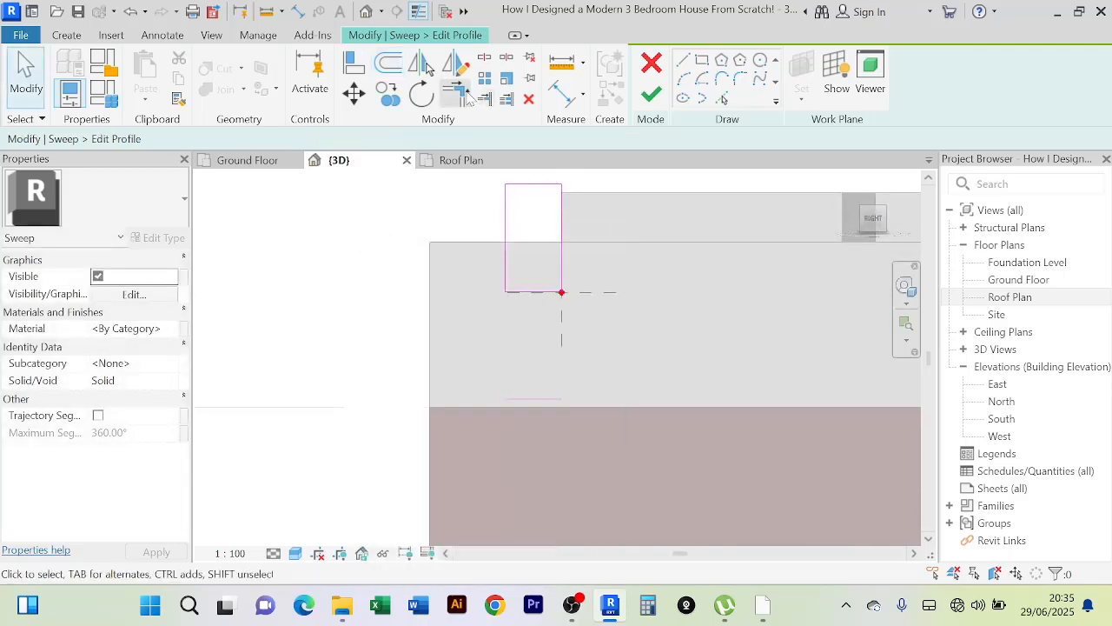
Step: Extend both vertical sides of the profile down to meet the offset line as closed corners
click(456, 94)
scroll(518, 330, up, 2)
click(498, 254)
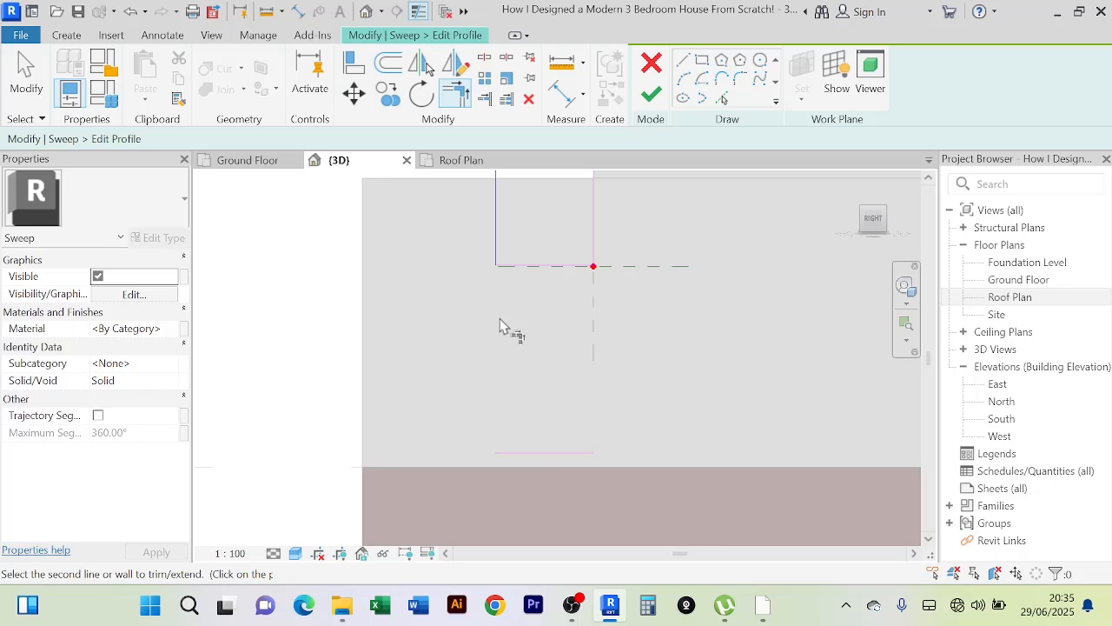
click(533, 452)
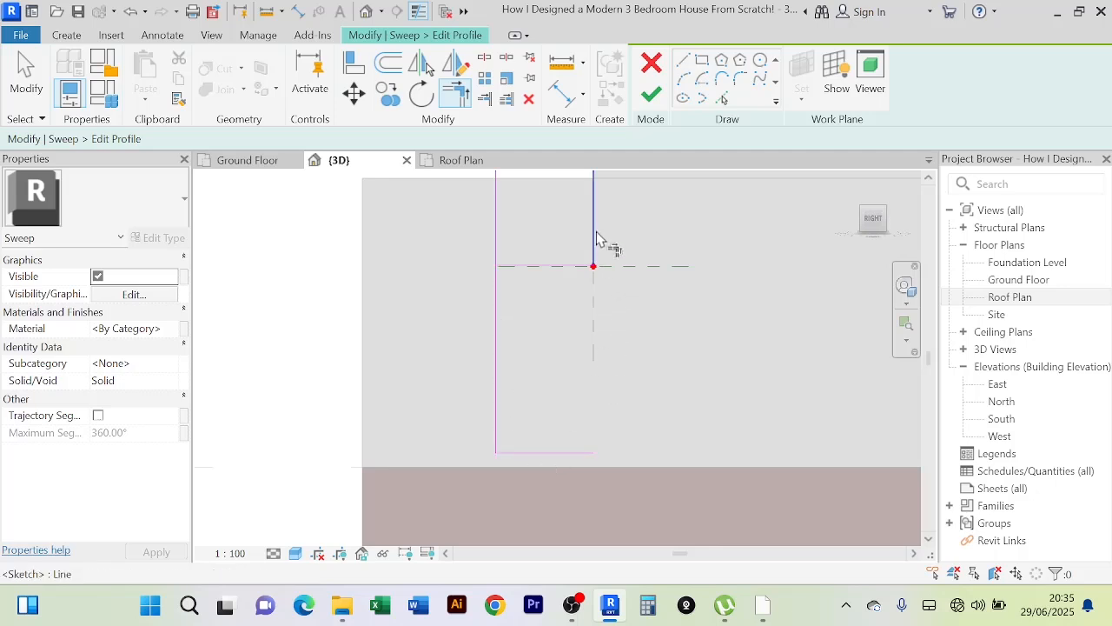
click(547, 453)
click(596, 261)
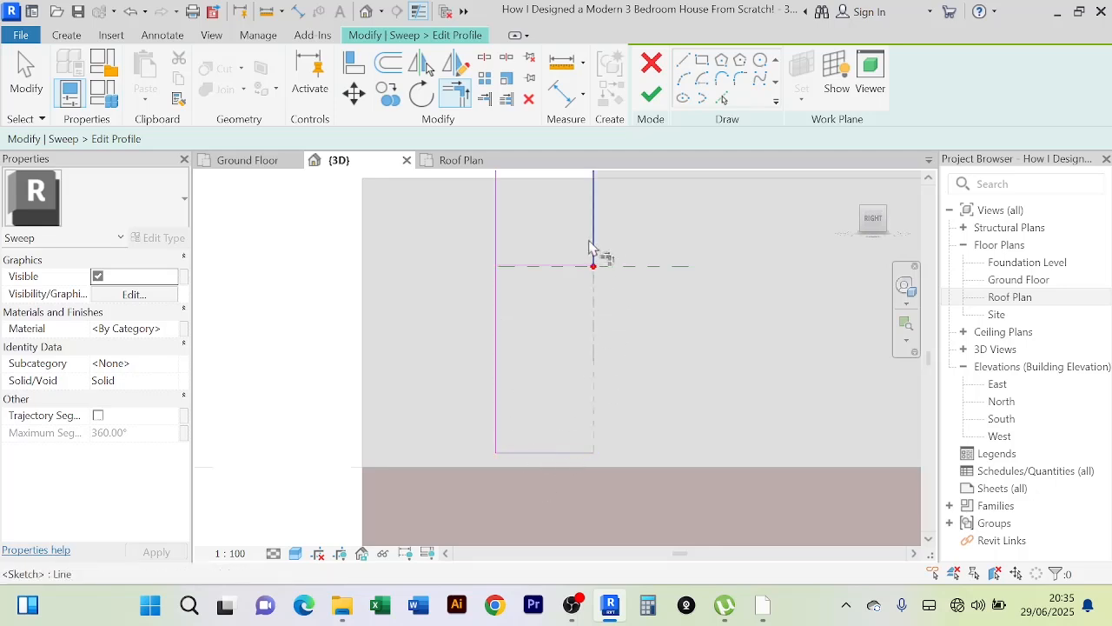
right_click(428, 232)
click(474, 244)
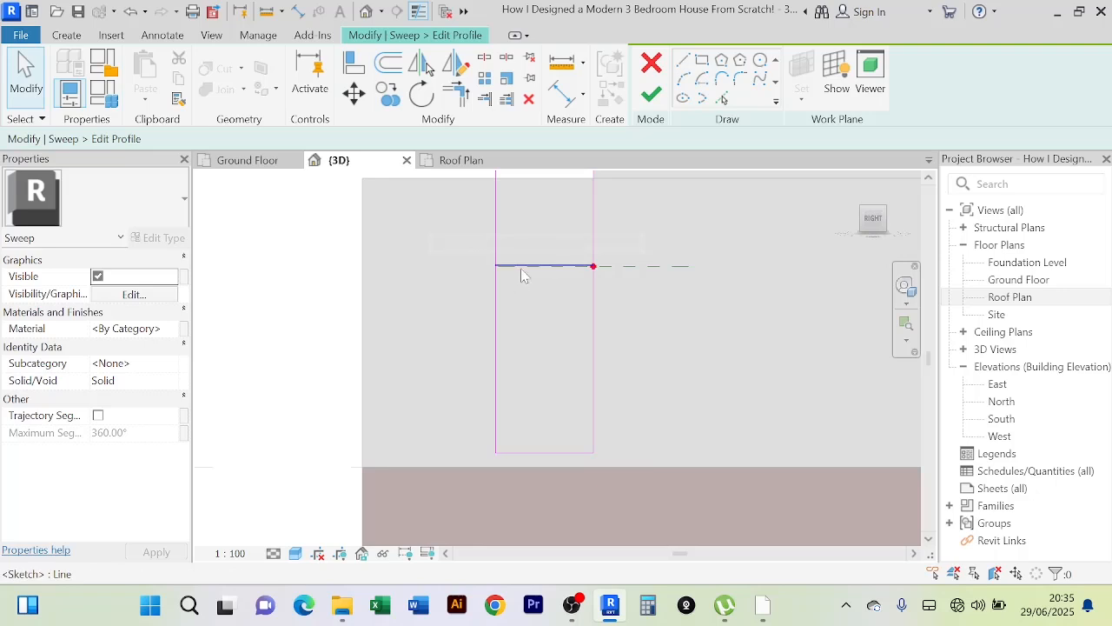
Step: Delete the leftover middle line from the profile and finish the profile, the sweep and the in-place model
click(521, 267)
click(421, 278)
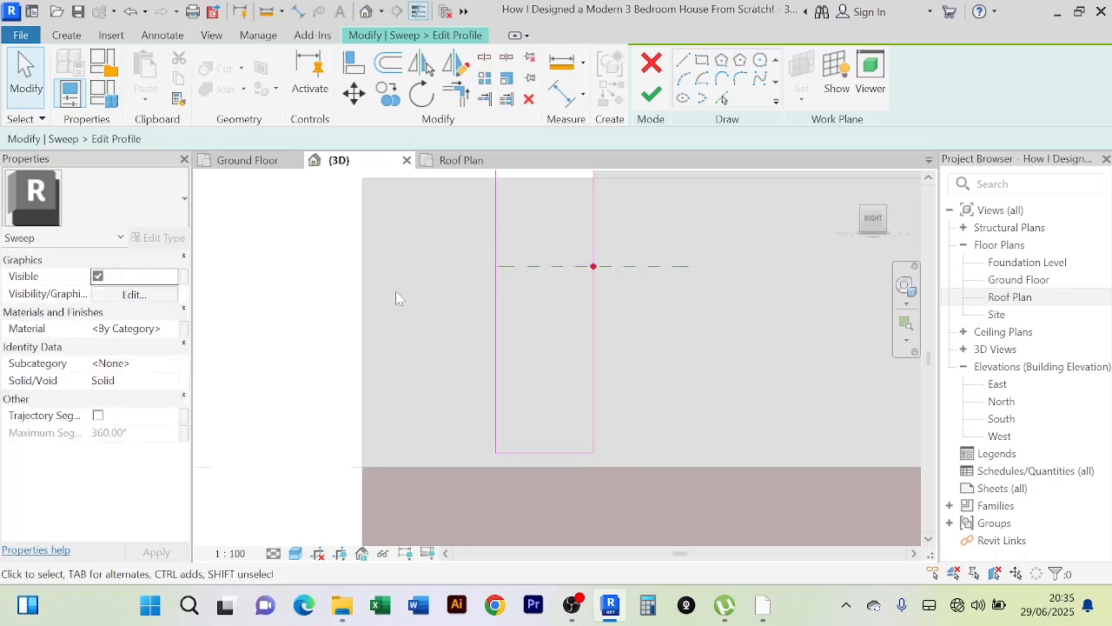
scroll(351, 295, down, 3)
click(652, 96)
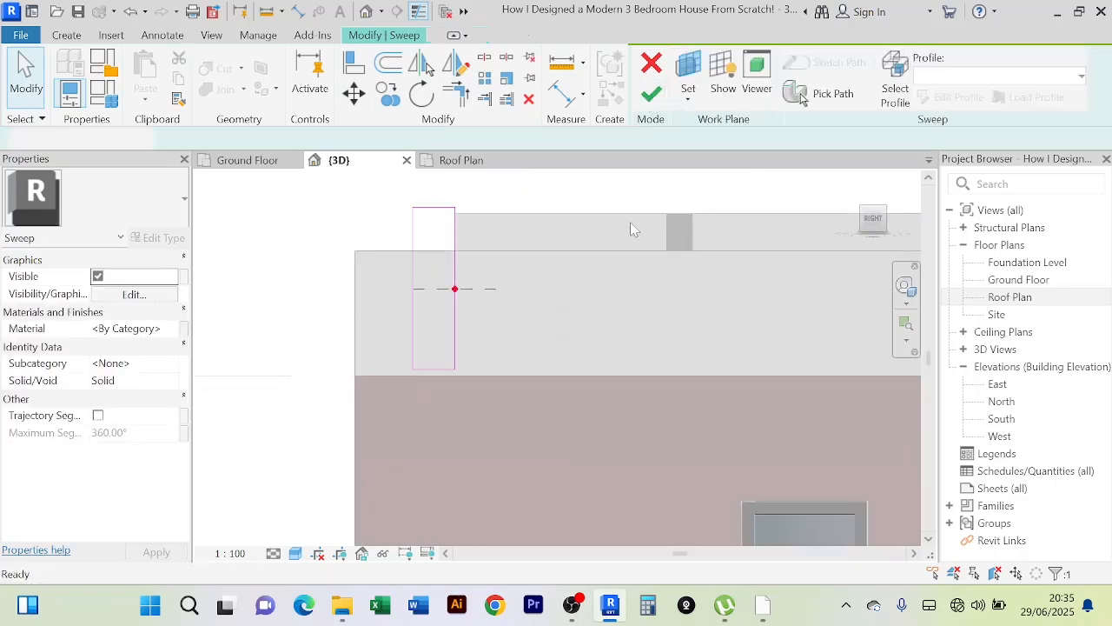
click(656, 95)
scroll(450, 308, down, 2)
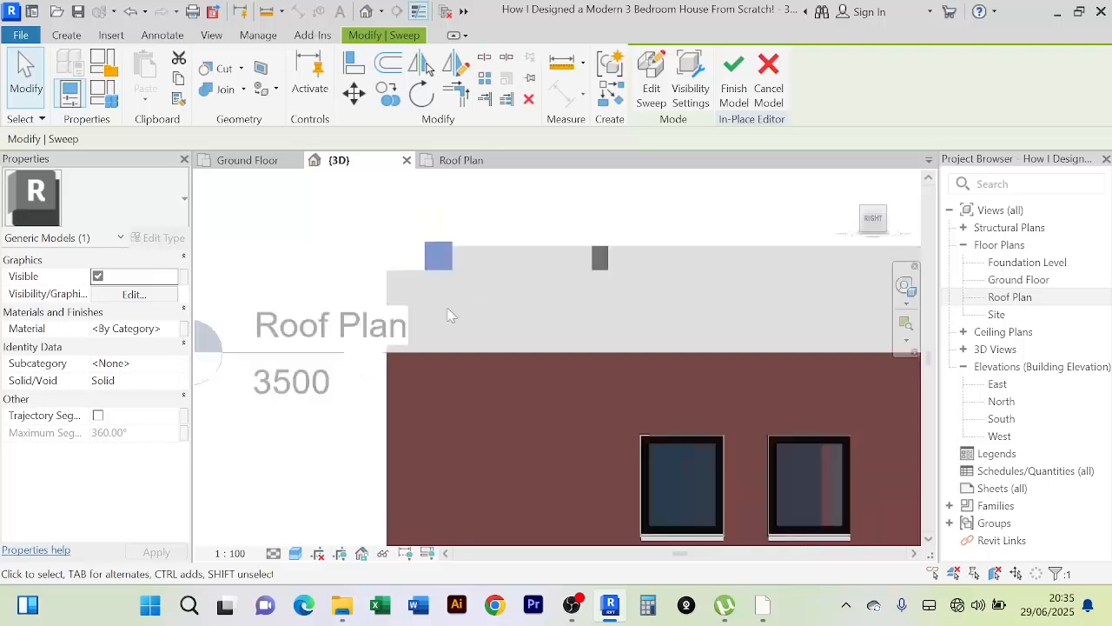
click(735, 82)
key(Escape)
Step: Examine the taller canopy trim from the front, the side and above, checking how its end meets the adjoining wall band
shift+middle_drag(511, 311, 752, 311)
scroll(717, 365, up, 4)
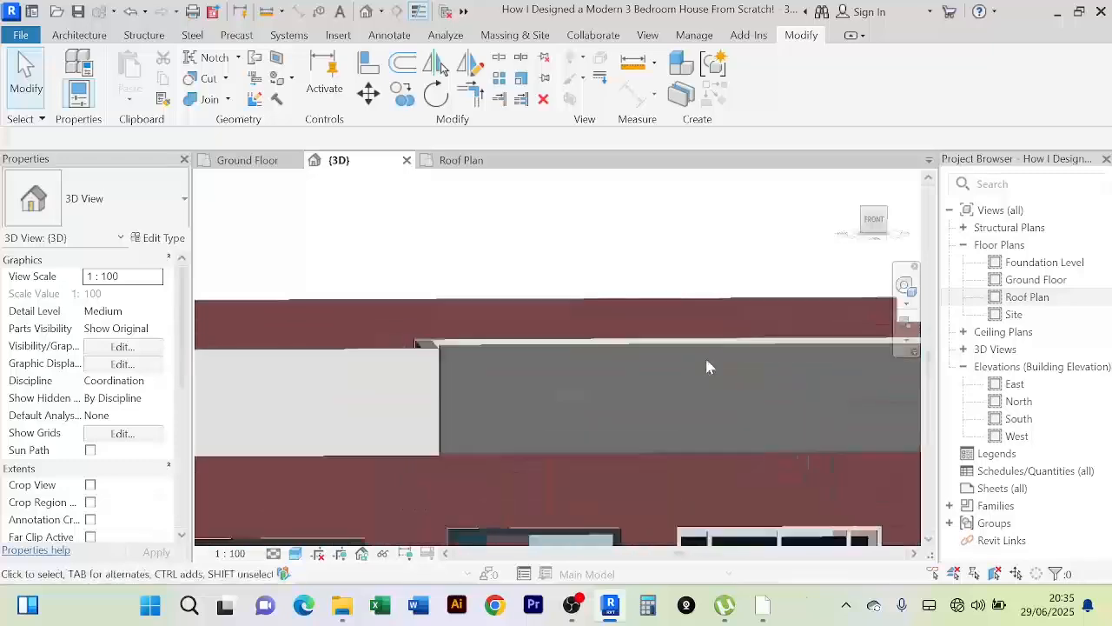
scroll(704, 361, down, 2)
shift+middle_drag(682, 361, 541, 213)
scroll(454, 249, up, 2)
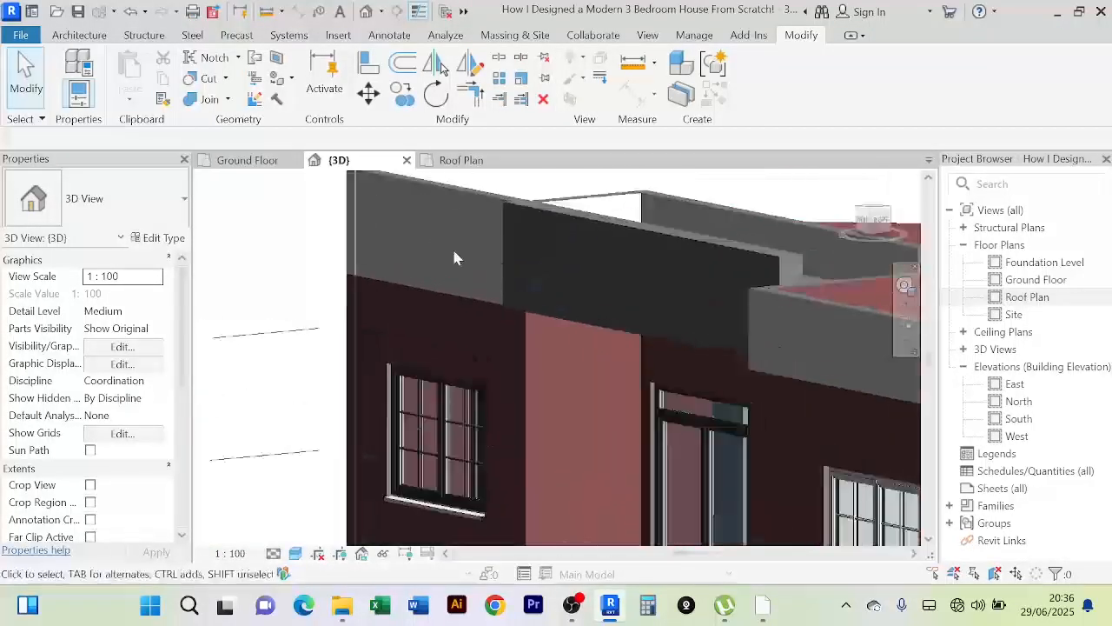
scroll(454, 250, down, 1)
shift+middle_drag(454, 249, 408, 298)
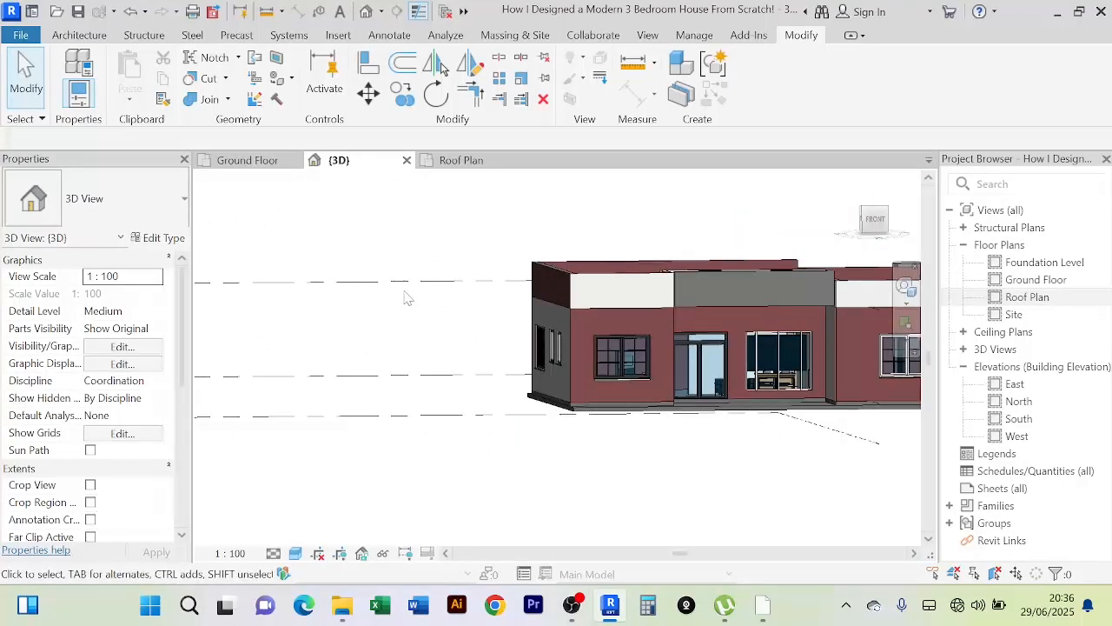
shift+middle_drag(433, 320, 409, 340)
scroll(479, 355, up, 5)
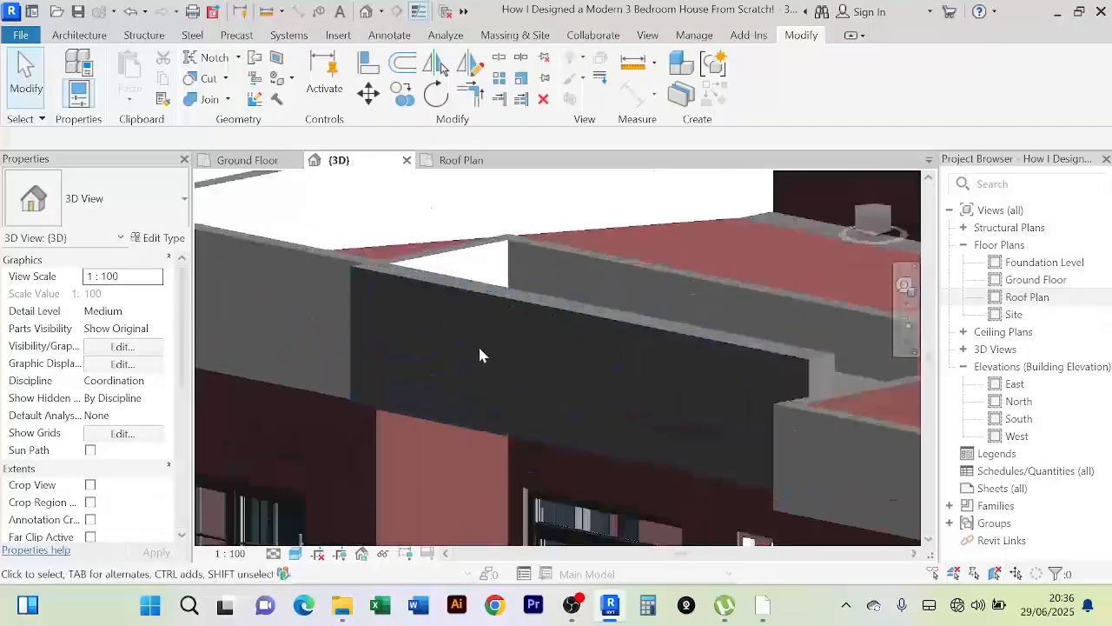
shift+middle_drag(479, 355, 564, 405)
scroll(484, 362, down, 3)
middle_drag(565, 405, 321, 476)
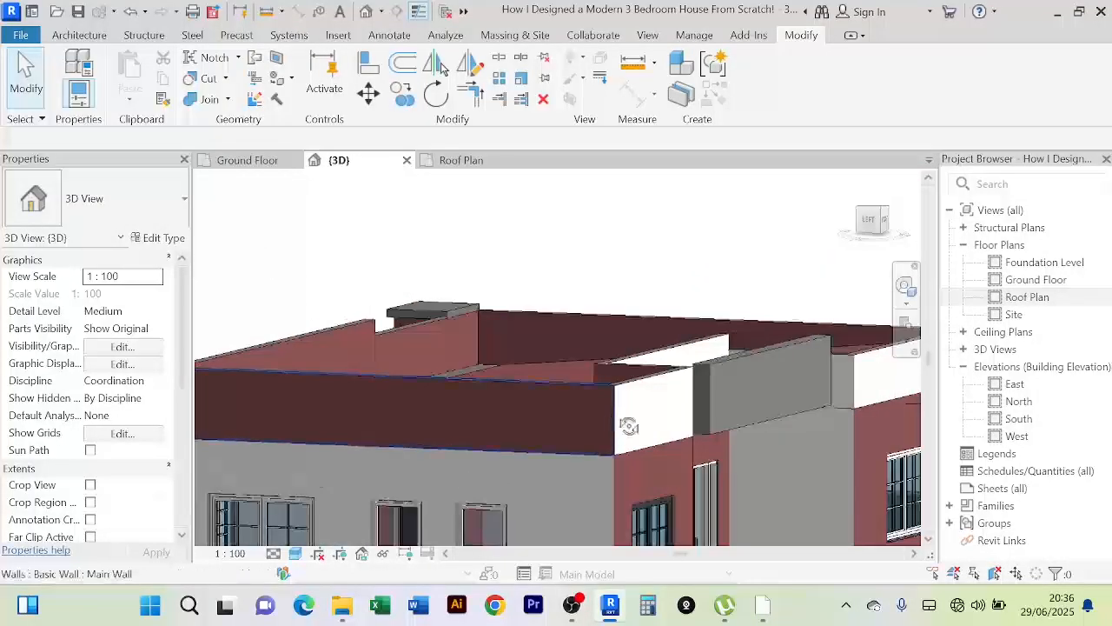
shift+middle_drag(628, 426, 644, 473)
scroll(662, 326, up, 2)
scroll(674, 315, up, 3)
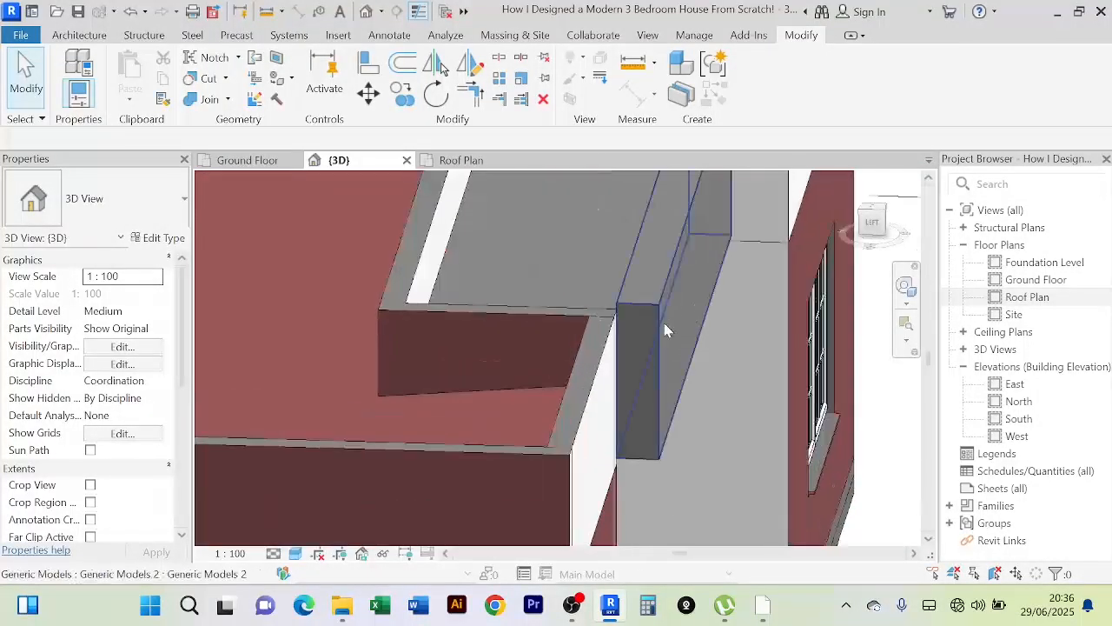
Step: Pull the canopy slab's front face inward so the attached trim moves back to the adjoining wall face
scroll(659, 322, down, 2)
middle_drag(658, 325, 642, 401)
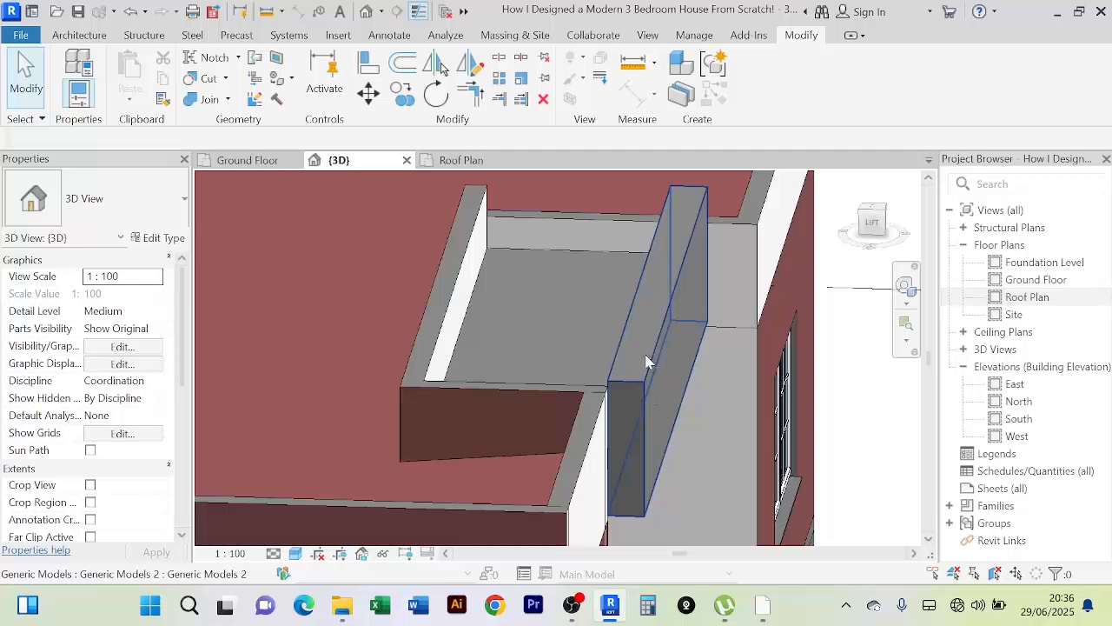
scroll(645, 355, down, 1)
shift+middle_drag(645, 357, 667, 404)
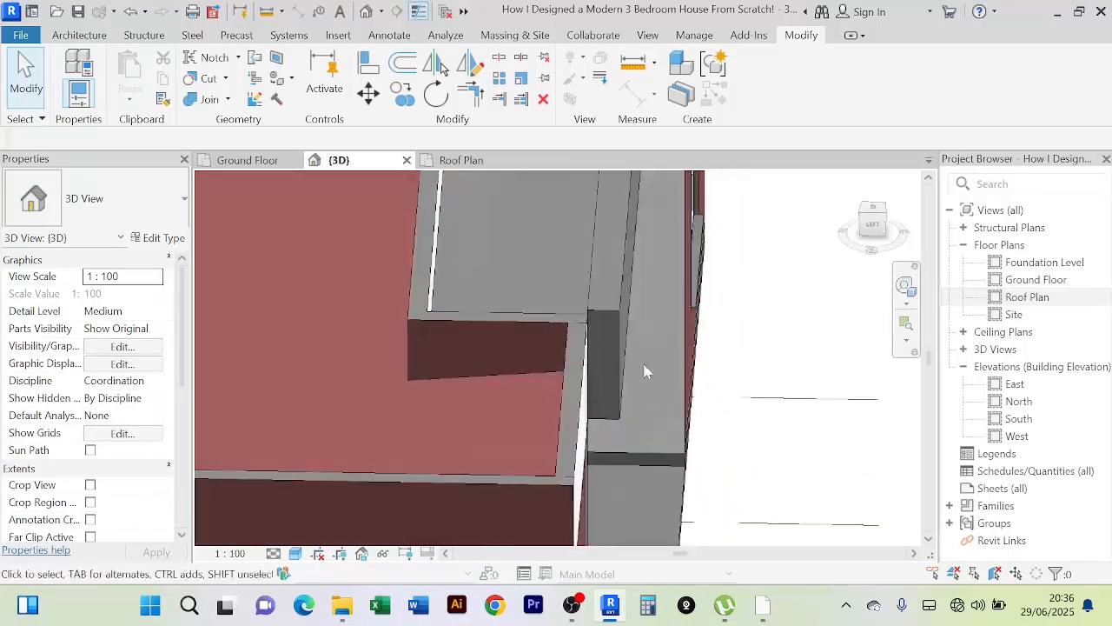
scroll(613, 311, down, 2)
middle_drag(610, 310, 591, 400)
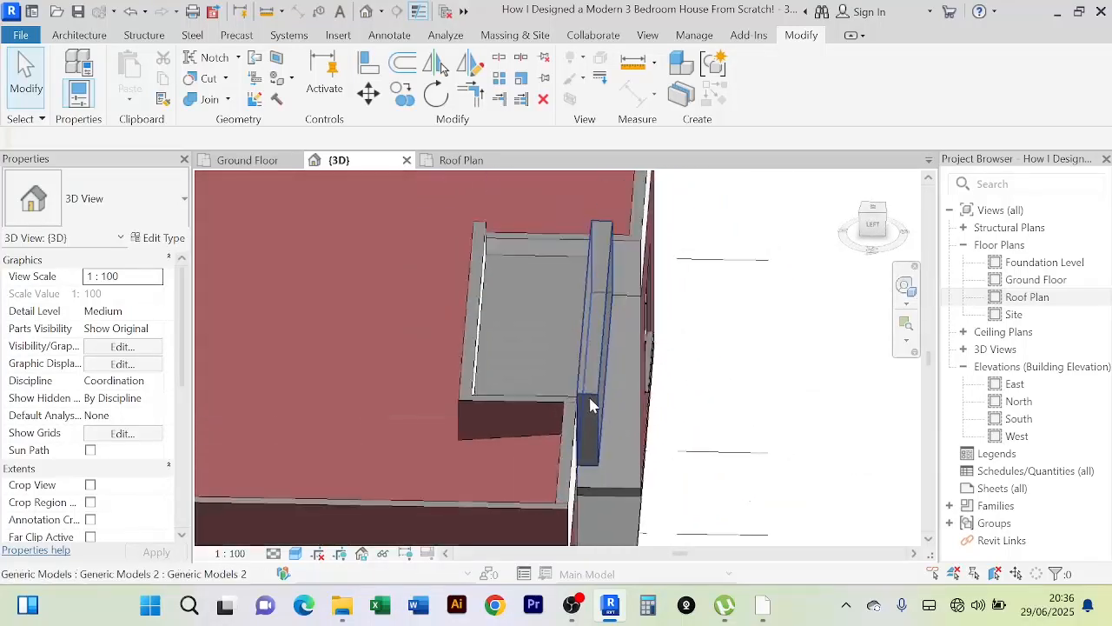
click(578, 269)
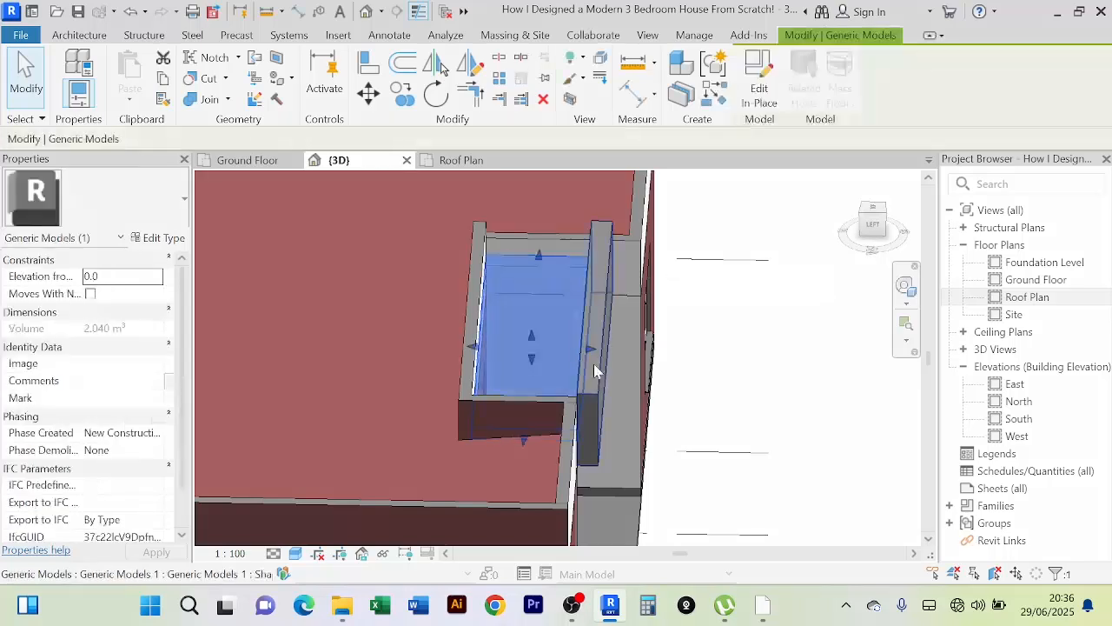
scroll(568, 387, up, 1)
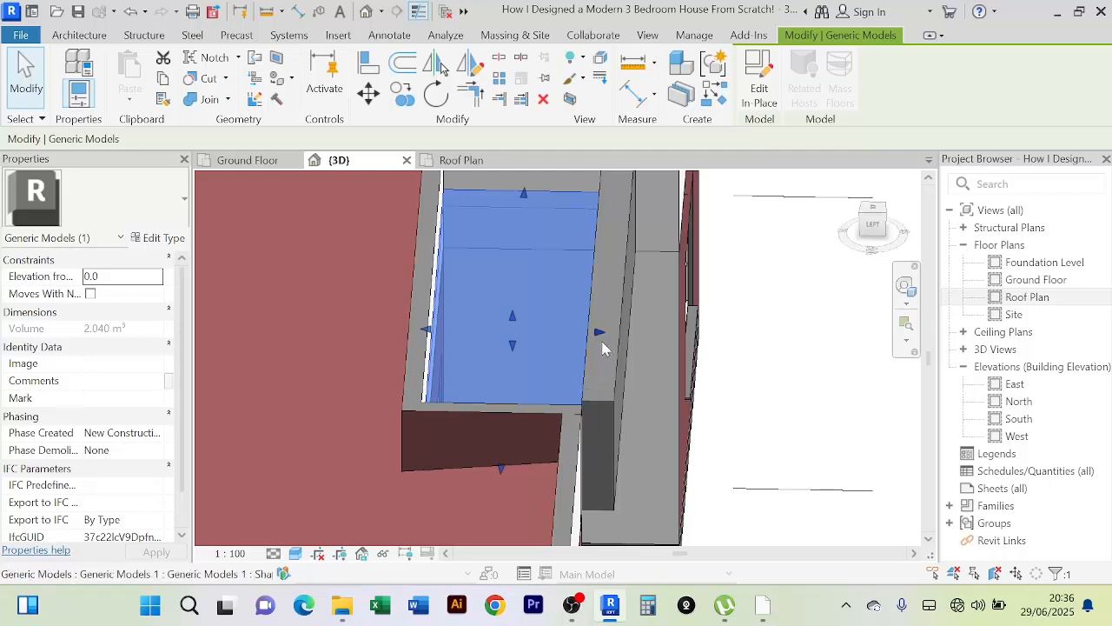
drag(598, 337, 564, 337)
scroll(600, 396, up, 2)
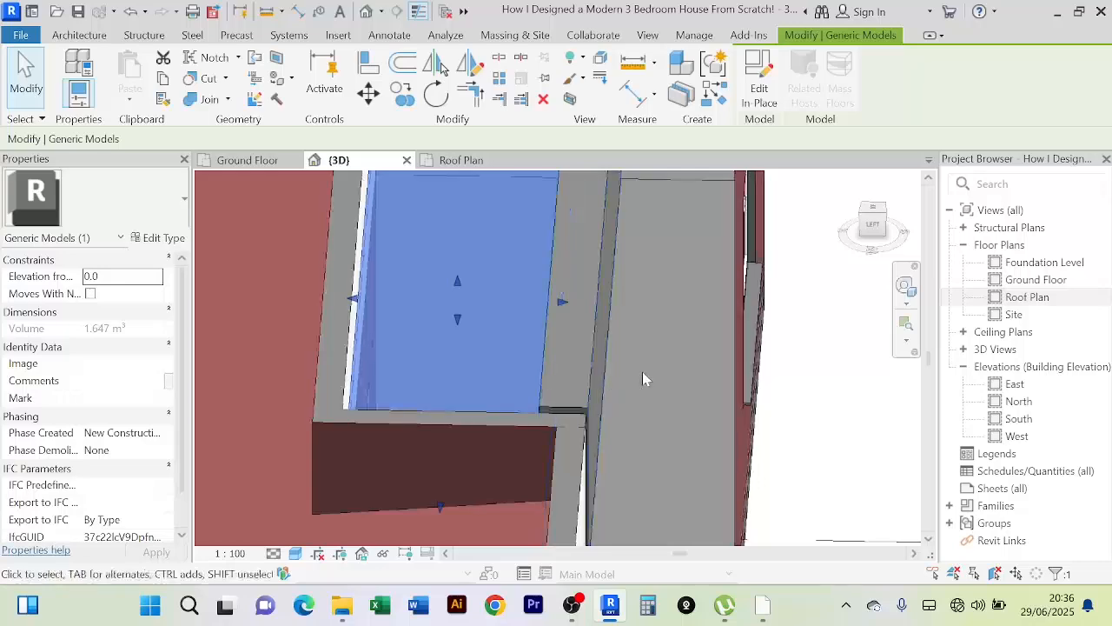
Step: Inspect the repositioned canopy trim from the front and at an angle, comparing it with the light wall bands beside it
scroll(642, 371, down, 1)
shift+middle_drag(632, 365, 613, 253)
key(Escape)
shift+middle_drag(607, 253, 586, 259)
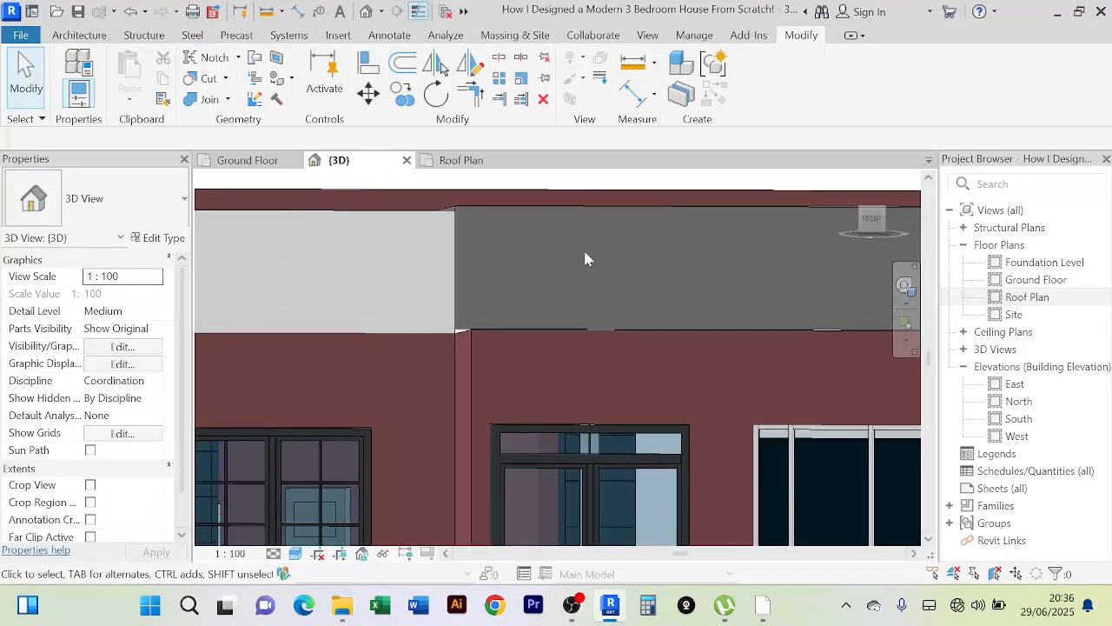
shift+middle_drag(618, 309, 530, 235)
scroll(558, 320, down, 2)
middle_drag(559, 320, 556, 281)
scroll(556, 282, down, 2)
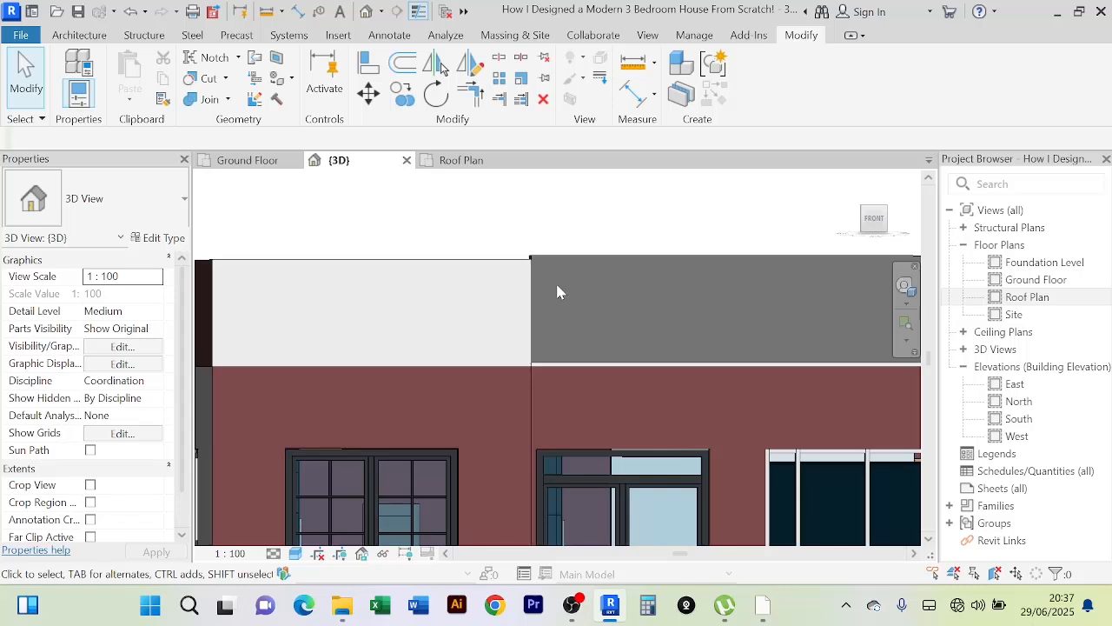
scroll(559, 292, down, 2)
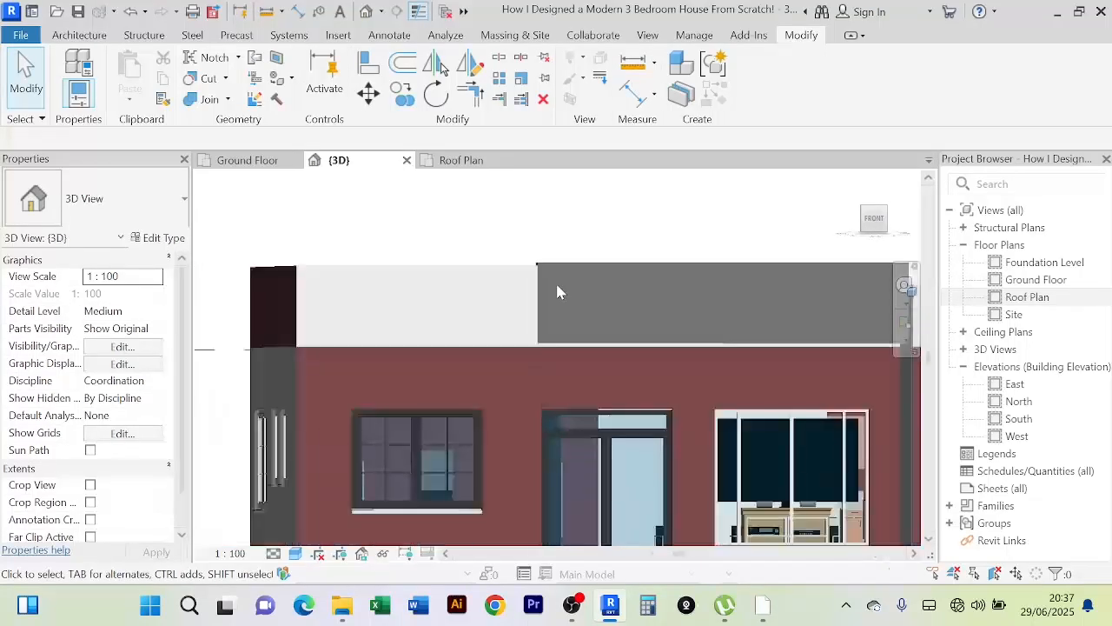
shift+middle_drag(559, 292, 504, 310)
scroll(554, 300, down, 2)
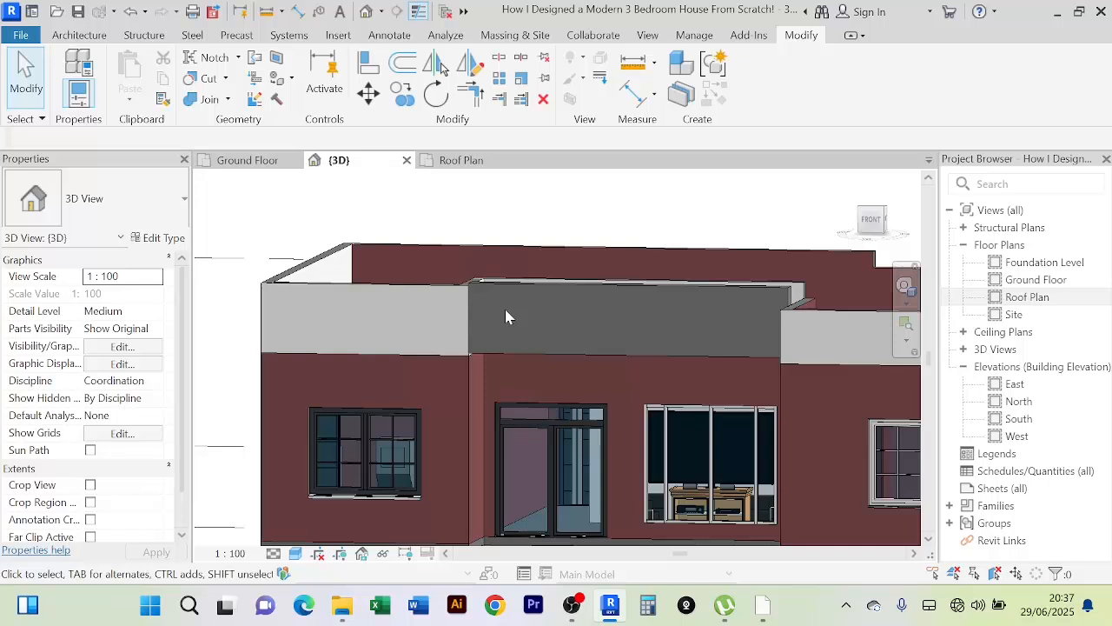
Step: Delete the swept trim model from the canopy's front edge above the entrance
shift+middle_drag(507, 317, 348, 334)
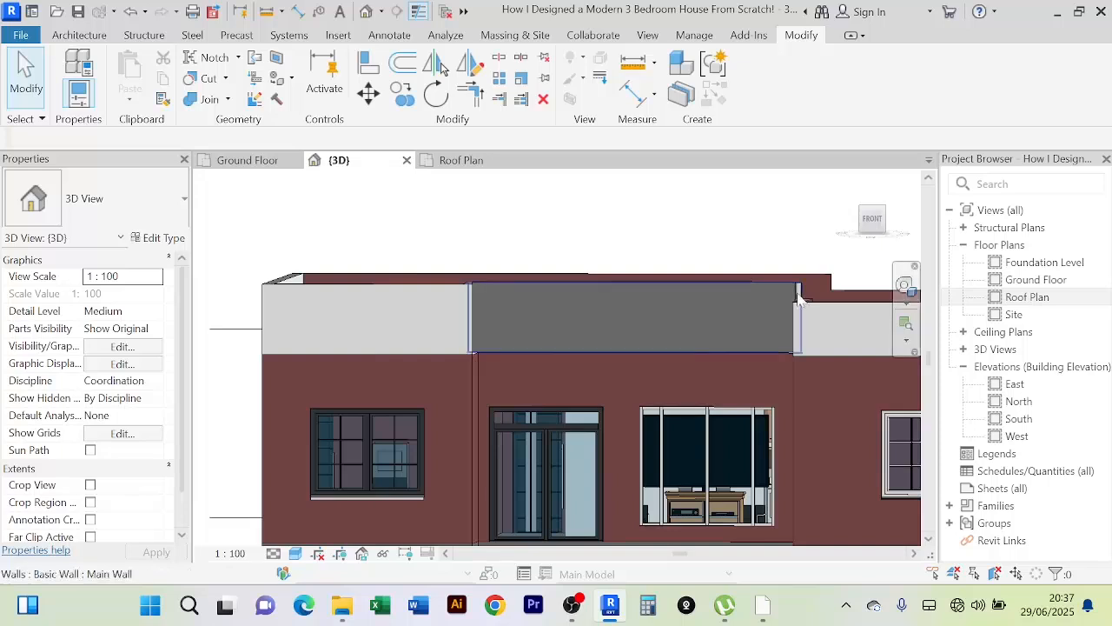
scroll(713, 330, up, 2)
scroll(704, 326, down, 1)
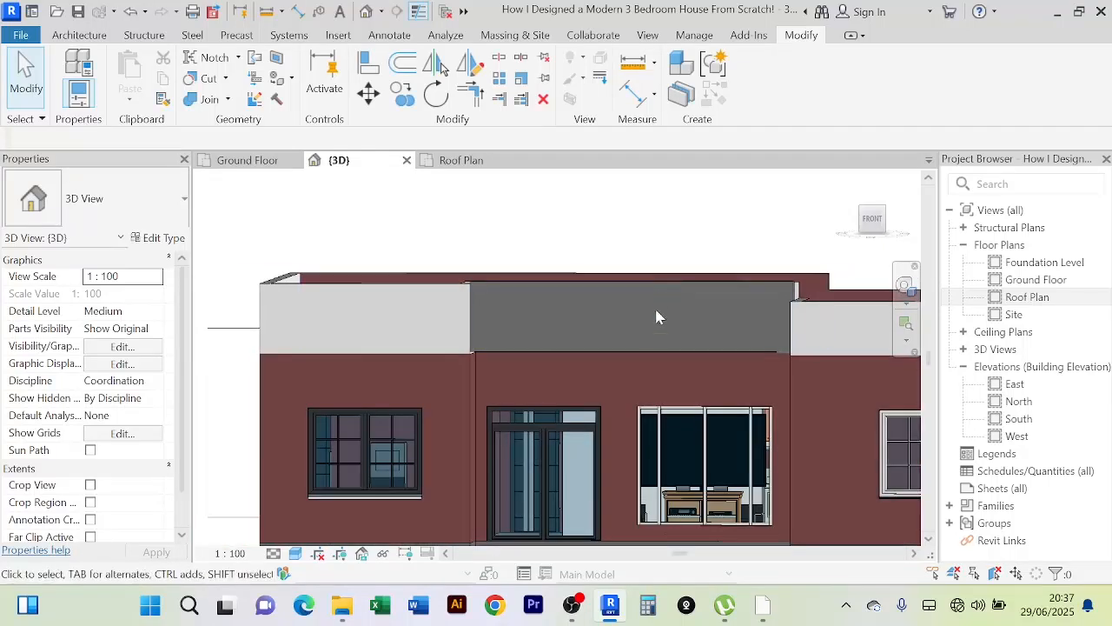
click(665, 346)
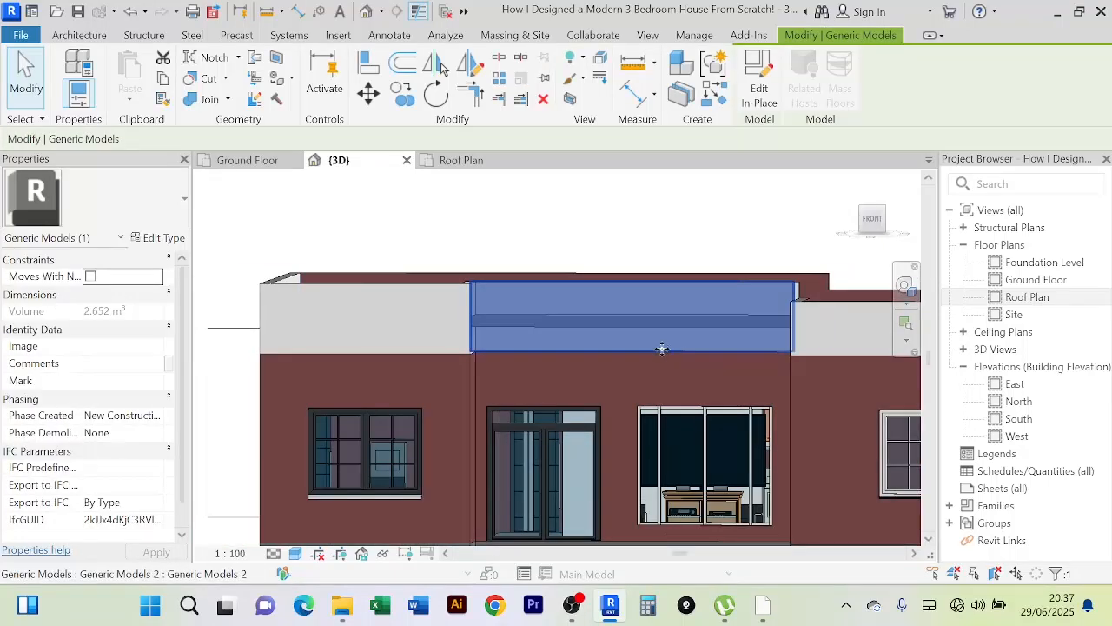
key(Escape)
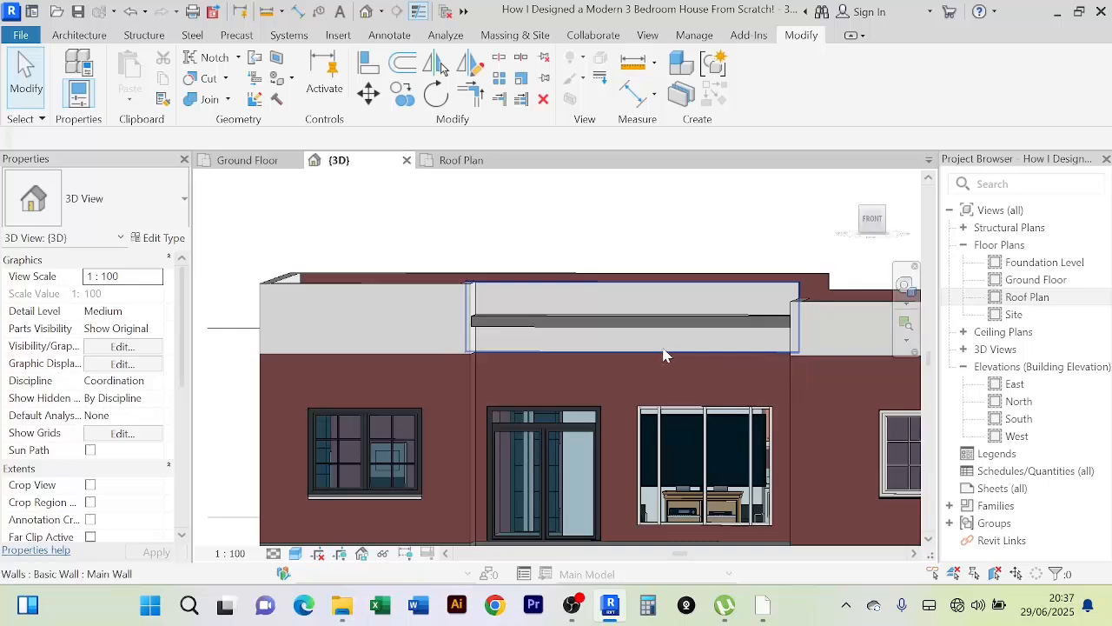
Step: Start a new in-place component in the Generic Models category, keeping its default name
shift+middle_drag(675, 360, 677, 353)
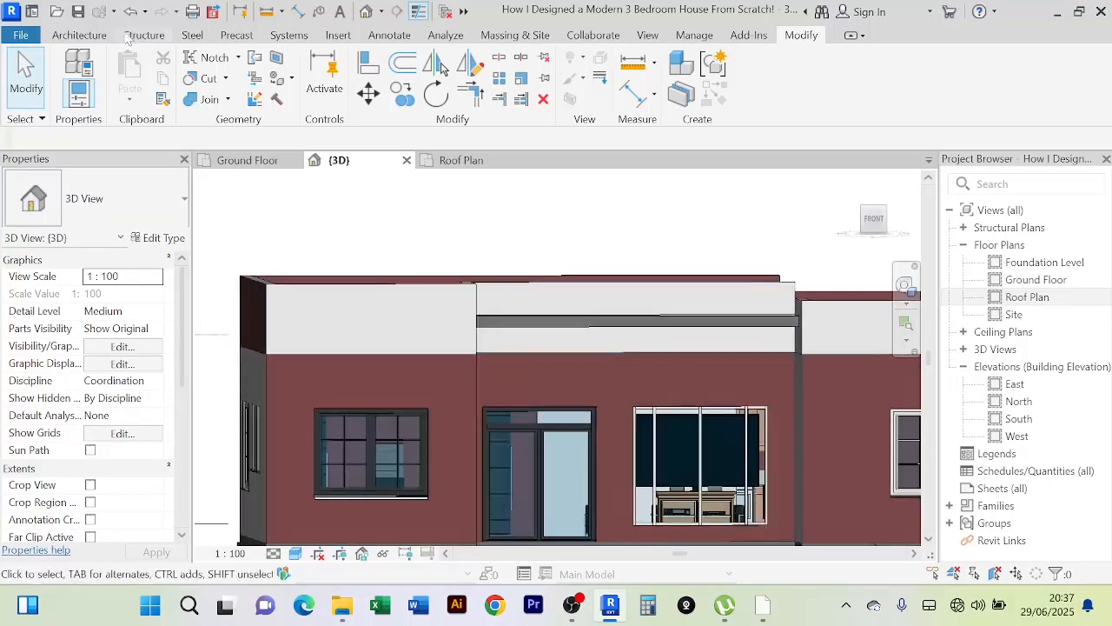
click(80, 39)
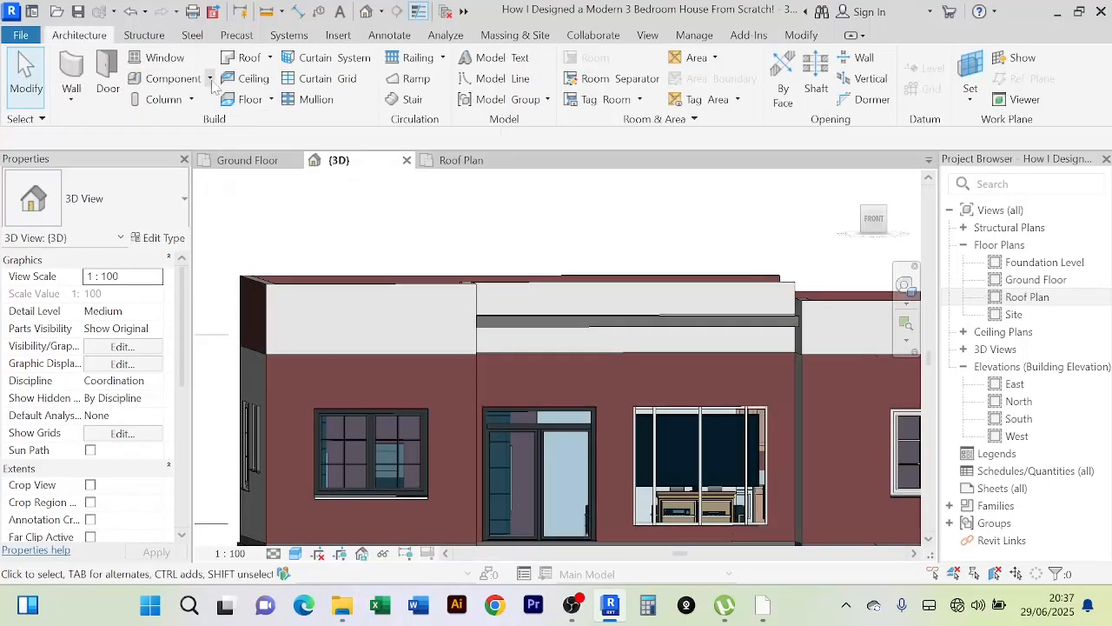
click(210, 78)
click(187, 147)
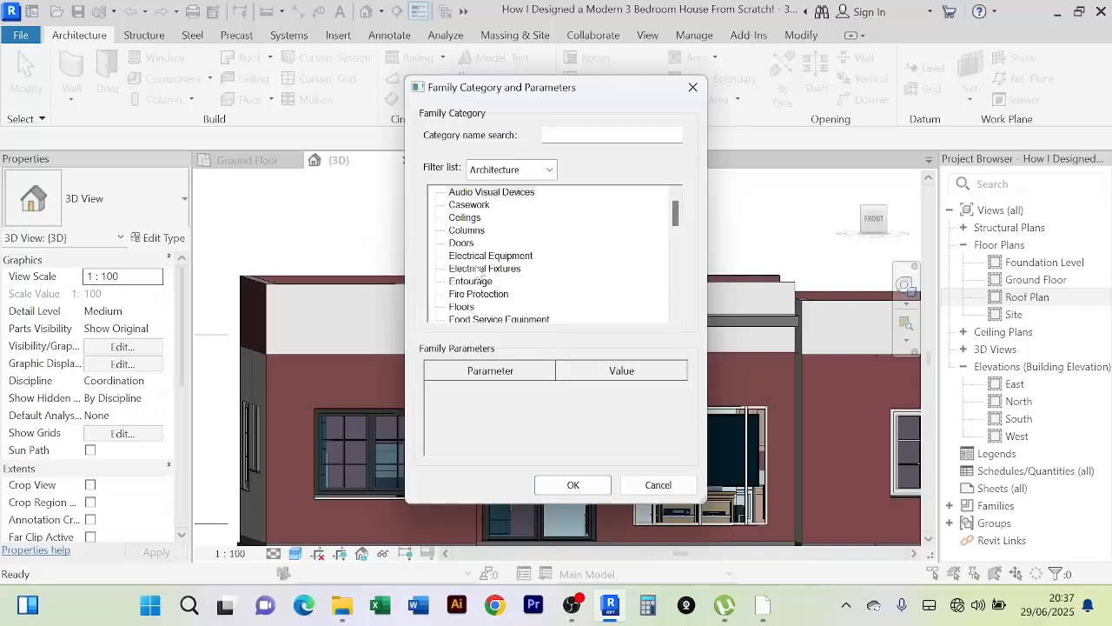
key(g)
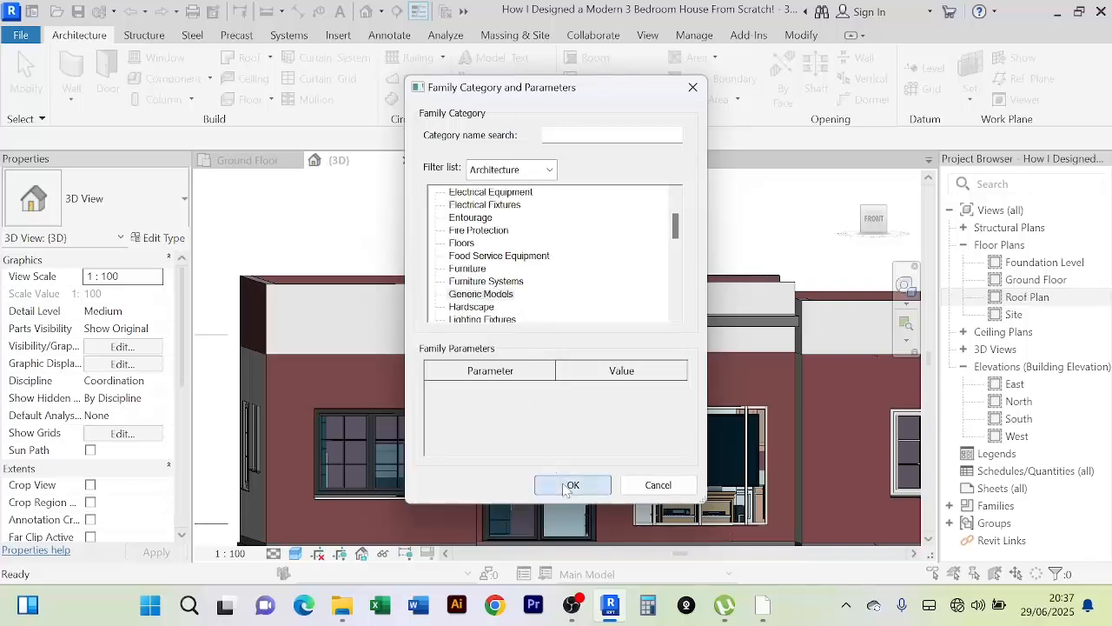
click(565, 484)
click(550, 334)
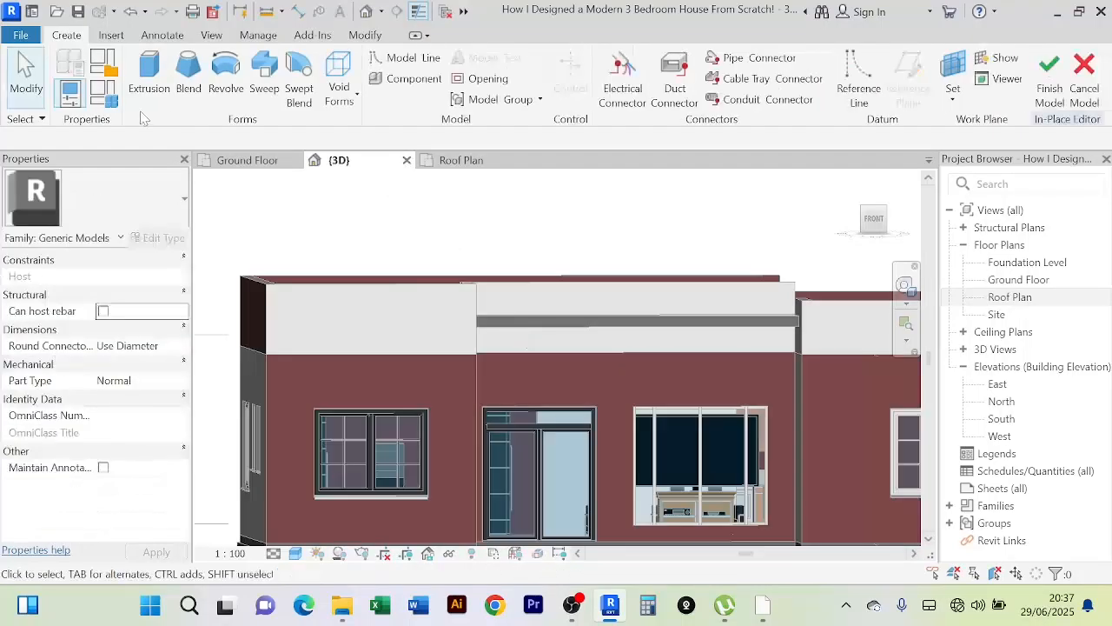
Step: Start a solid extrusion and set its work plane by picking the front face of the light wall band beside the entrance
click(150, 78)
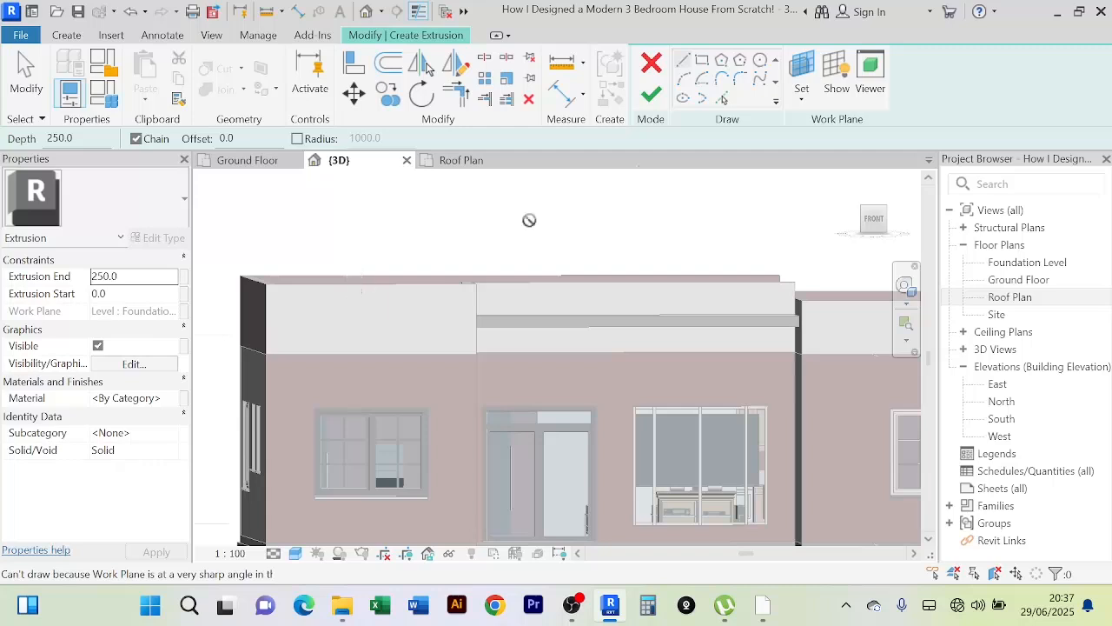
click(801, 69)
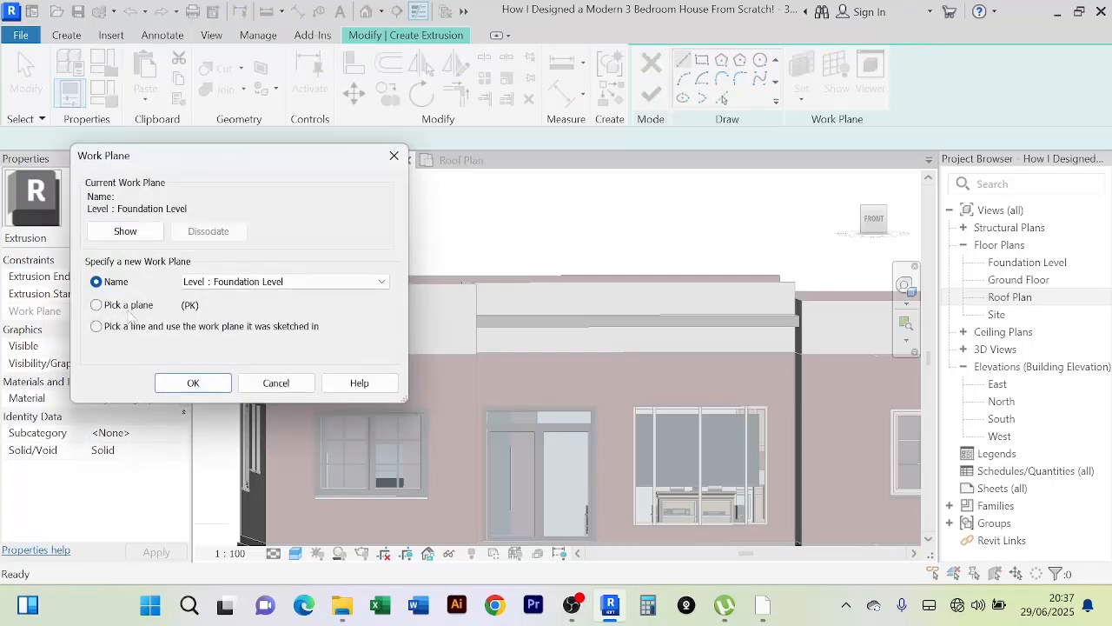
click(191, 384)
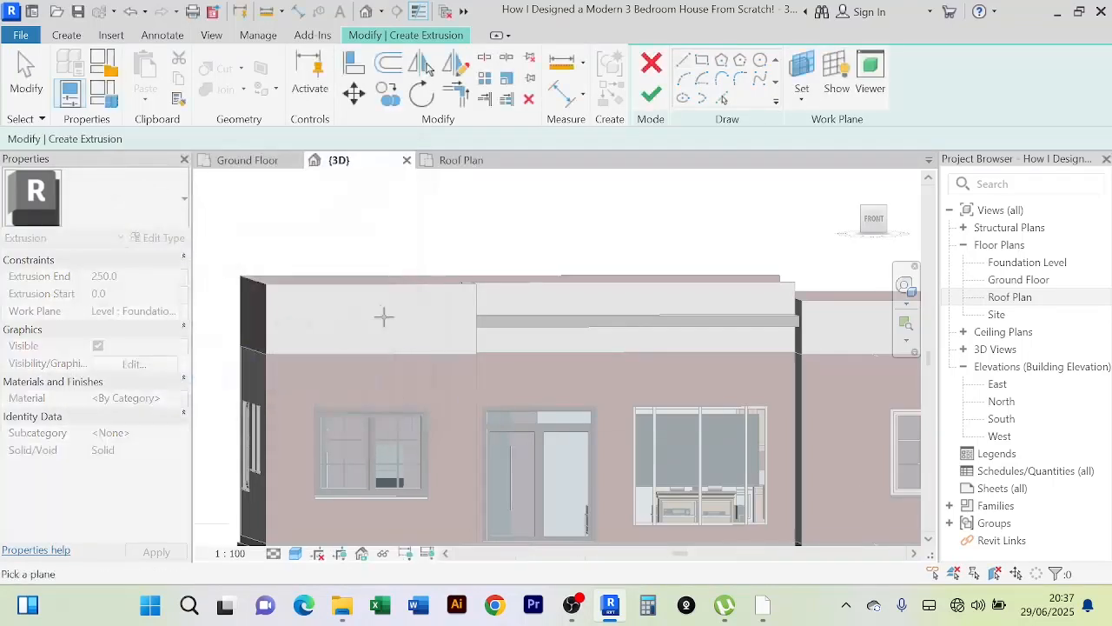
click(311, 290)
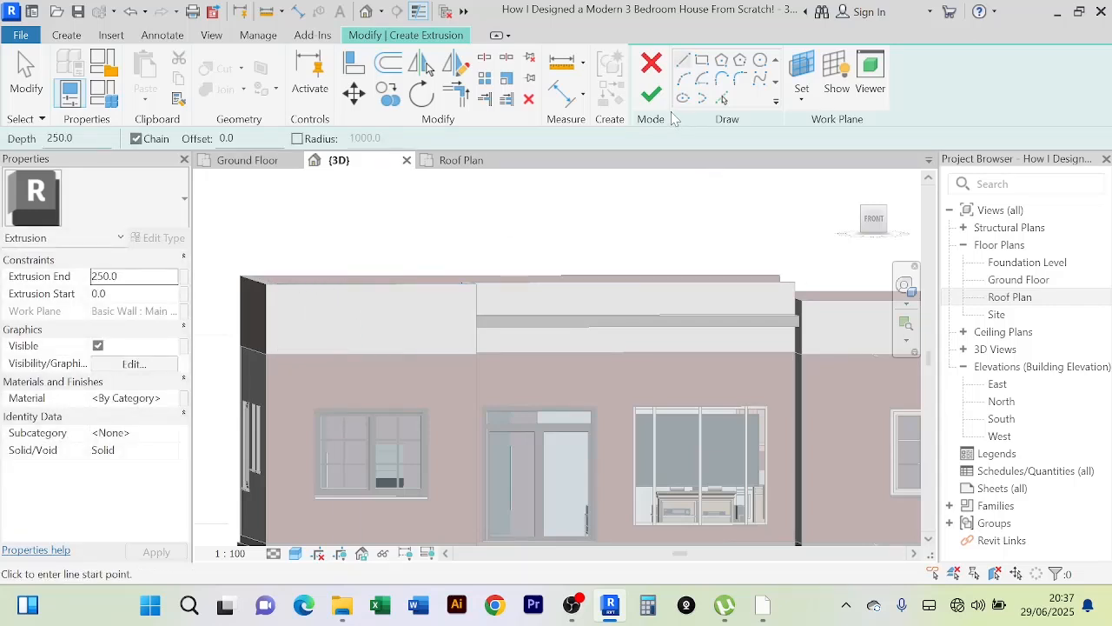
Step: Sketch a rectangle about 9900 by 1300 mm from the light band's outer upper corner across the entrance to the adjoining wall's lower corner
click(702, 61)
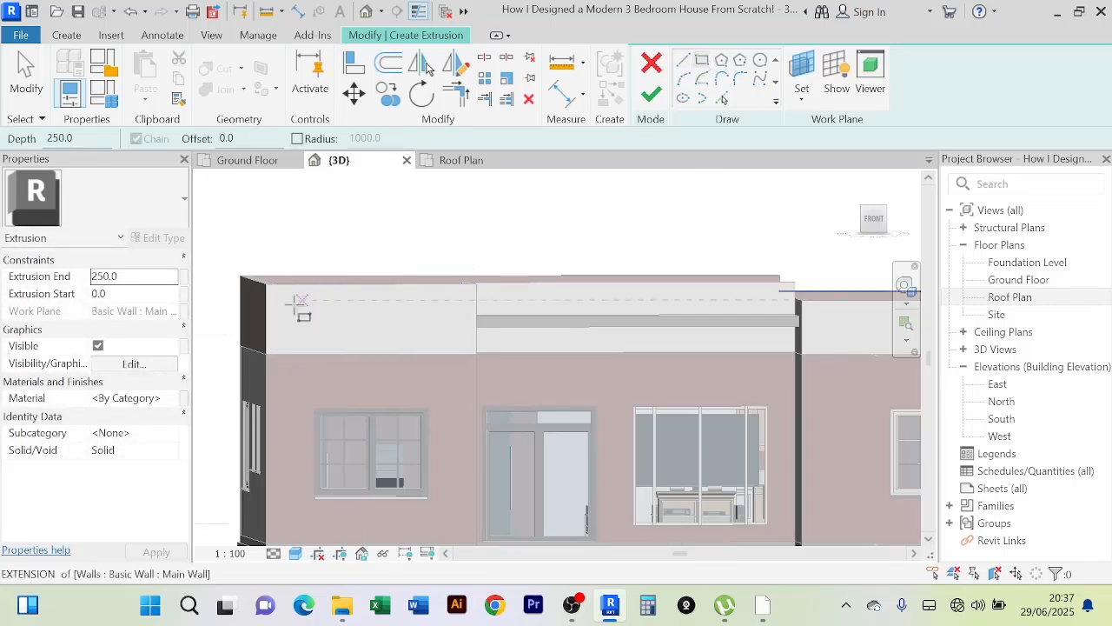
click(264, 287)
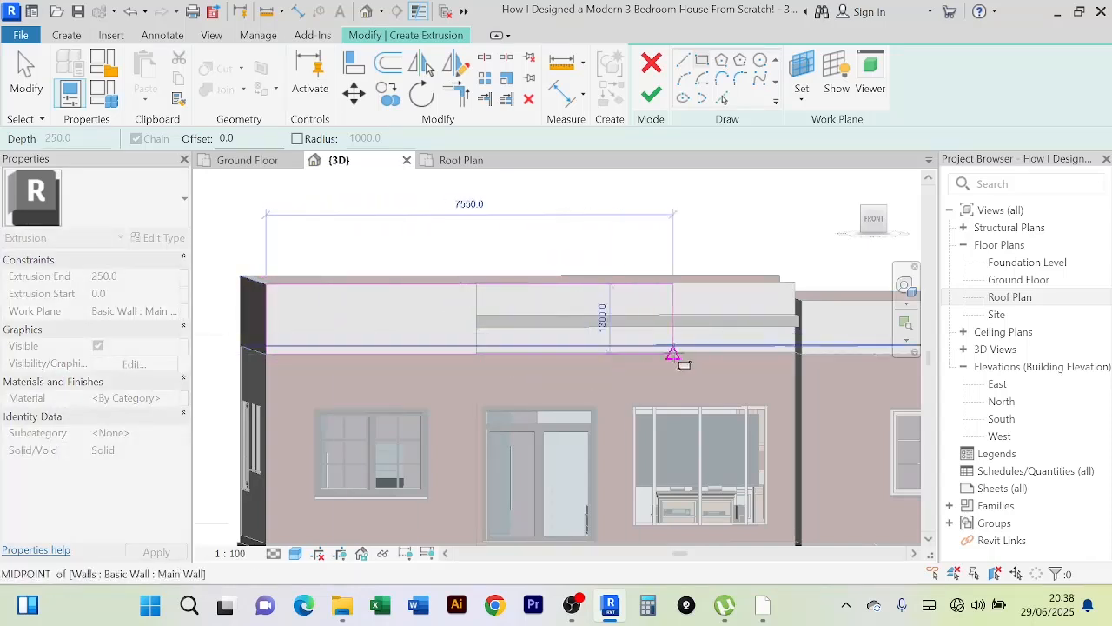
scroll(798, 356, up, 2)
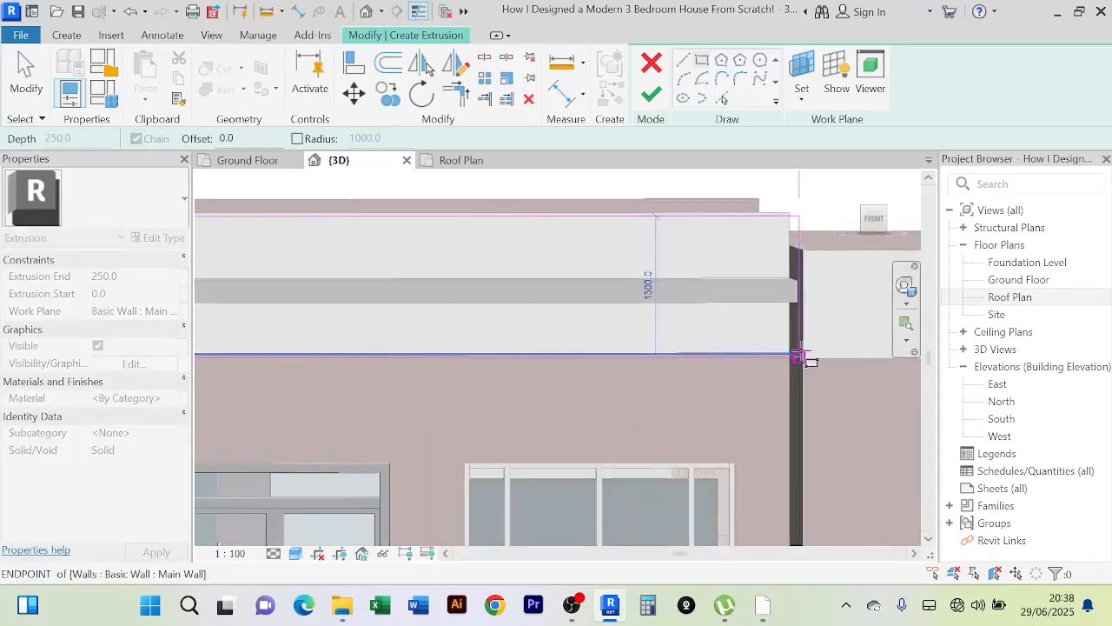
scroll(801, 352, down, 1)
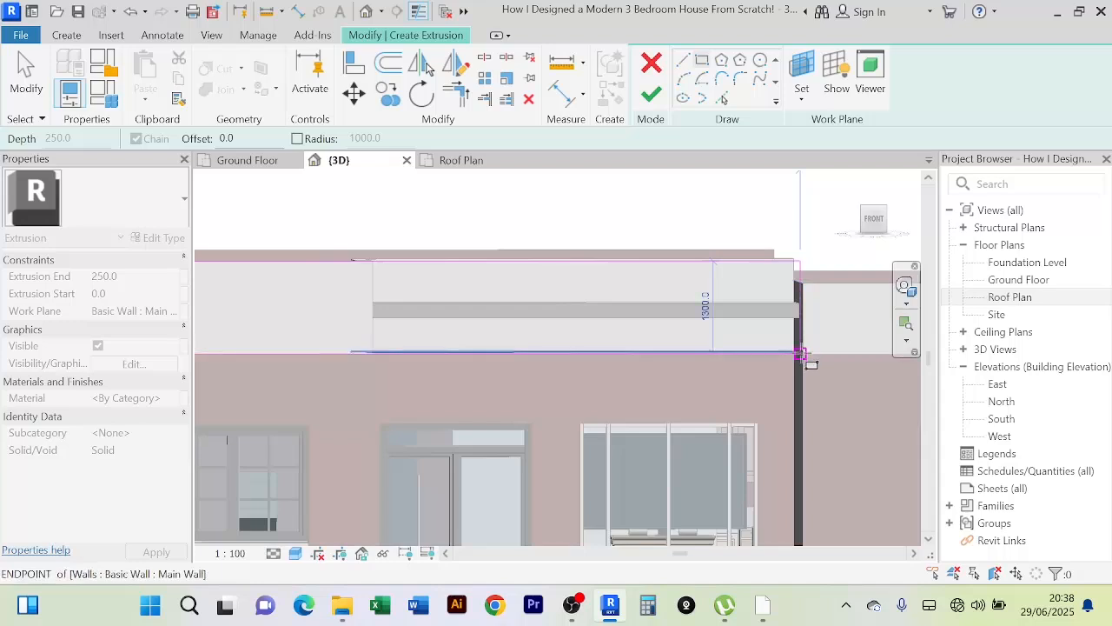
click(801, 353)
scroll(795, 356, down, 3)
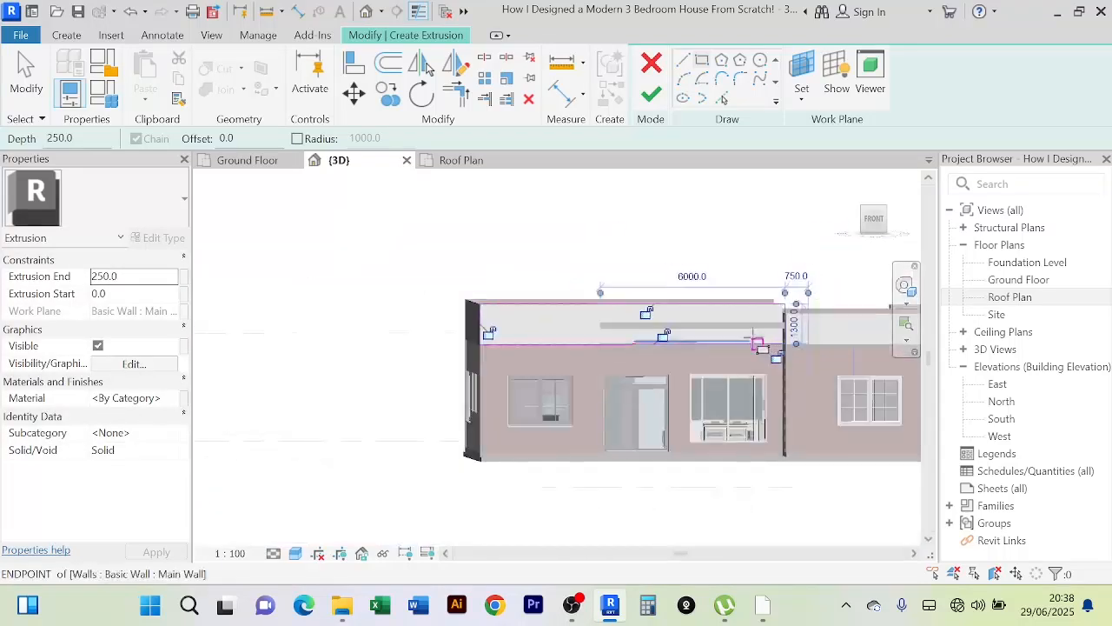
shift+middle_drag(733, 337, 683, 370)
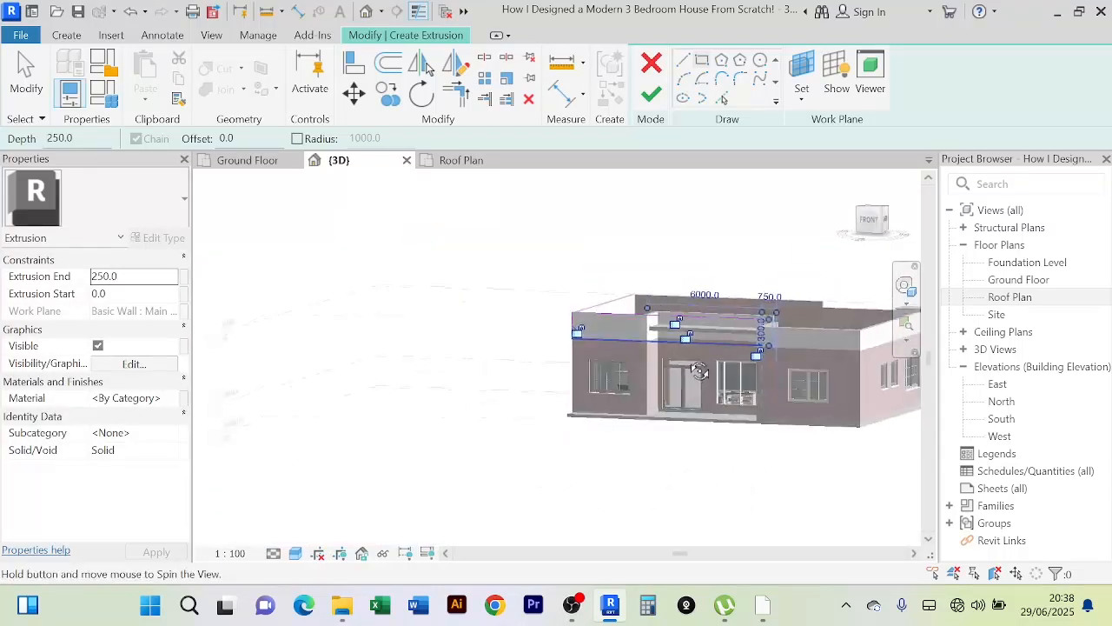
scroll(408, 258, up, 2)
middle_drag(432, 270, 229, 253)
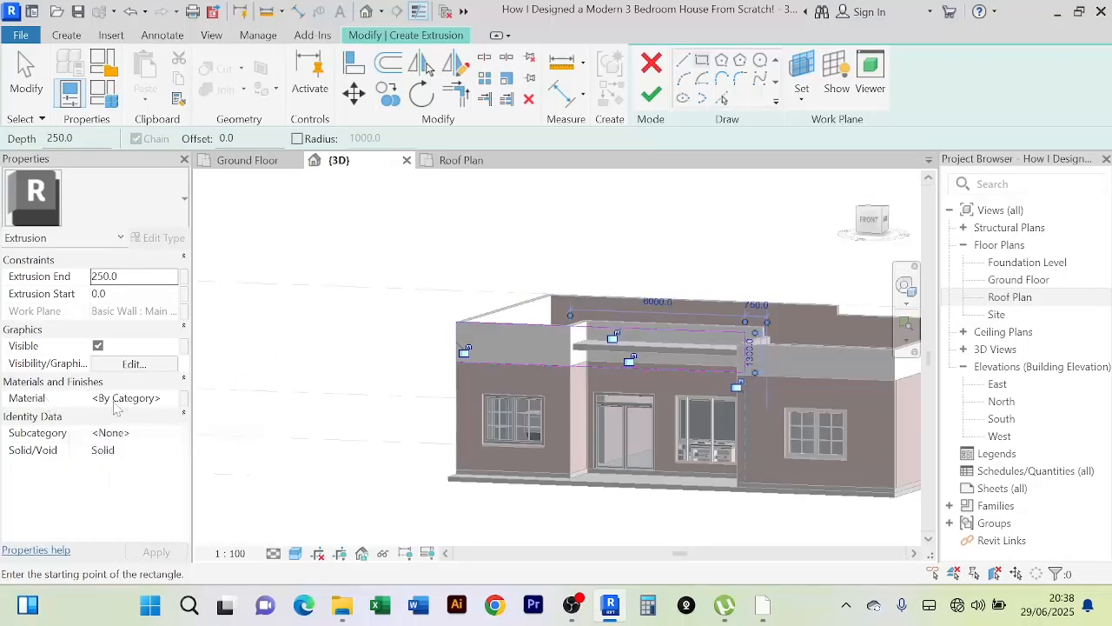
Step: Open the extrusion's material selection, search the project materials for "white col", and clear the search
click(181, 401)
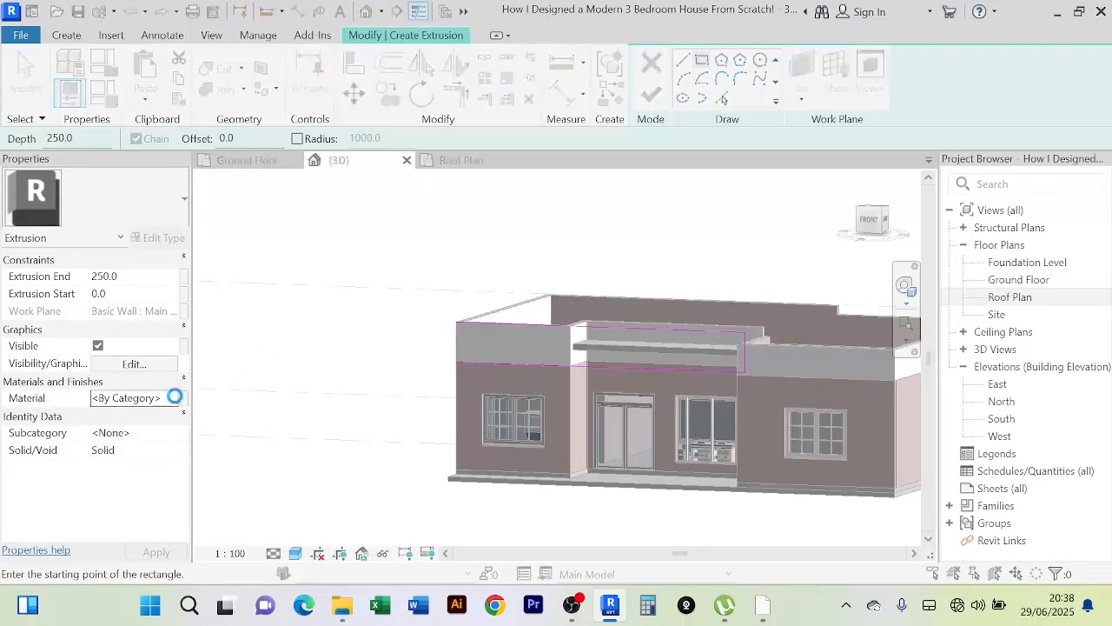
click(183, 398)
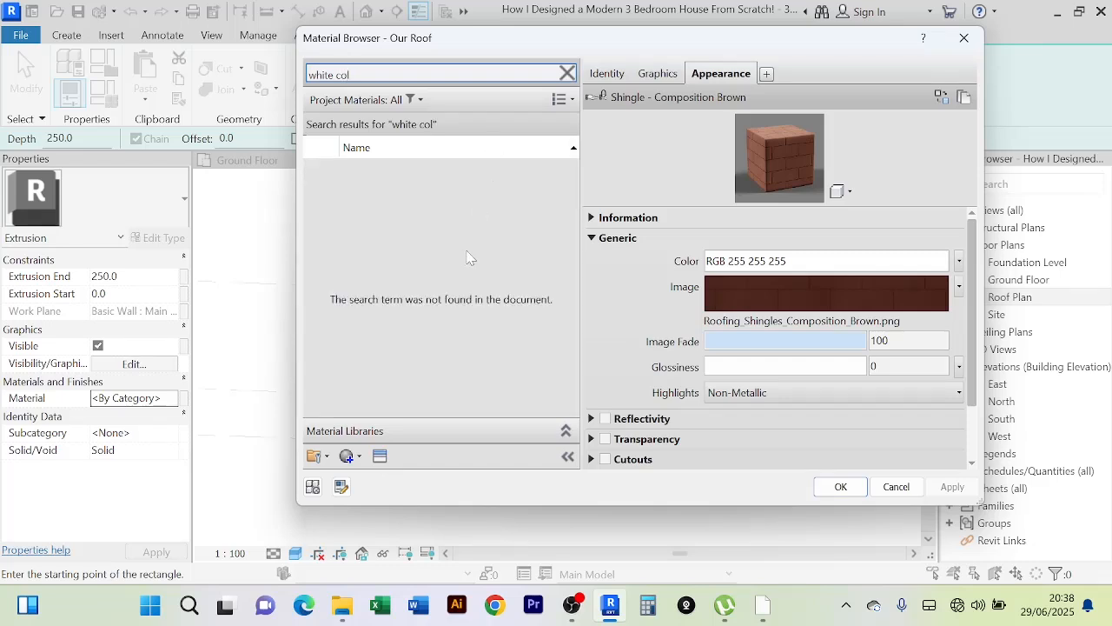
key(BackSpace)
key(BackSpace)
key(BackSpace)
key(BackSpace)
key(BackSpace)
key(BackSpace)
key(BackSpace)
key(BackSpace)
key(BackSpace)
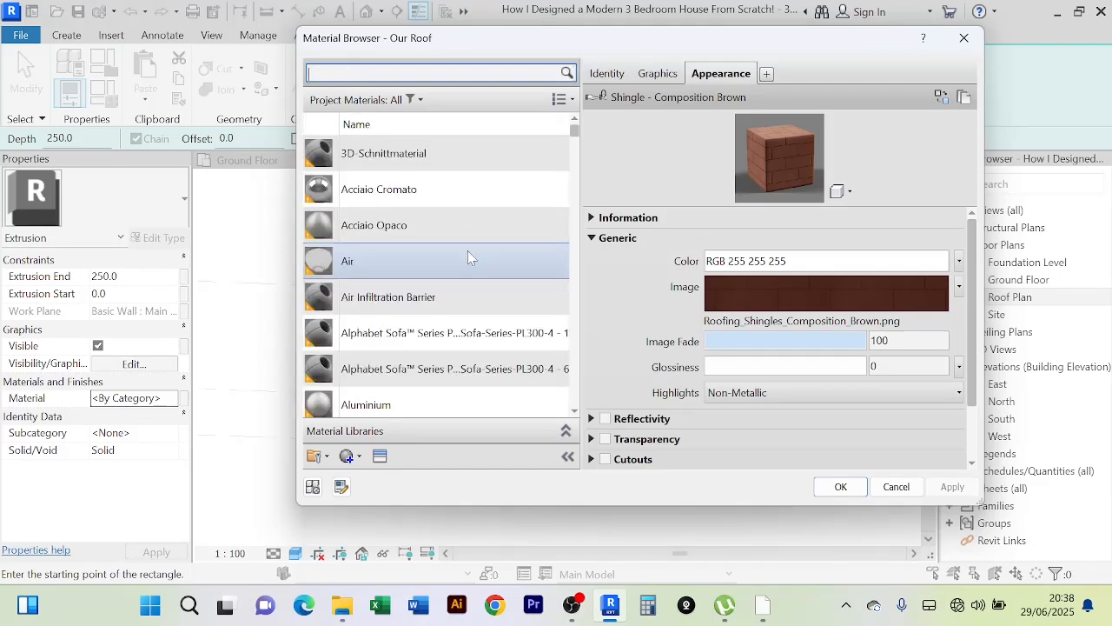
Step: Create a new material and rename it White Color
click(355, 458)
click(373, 479)
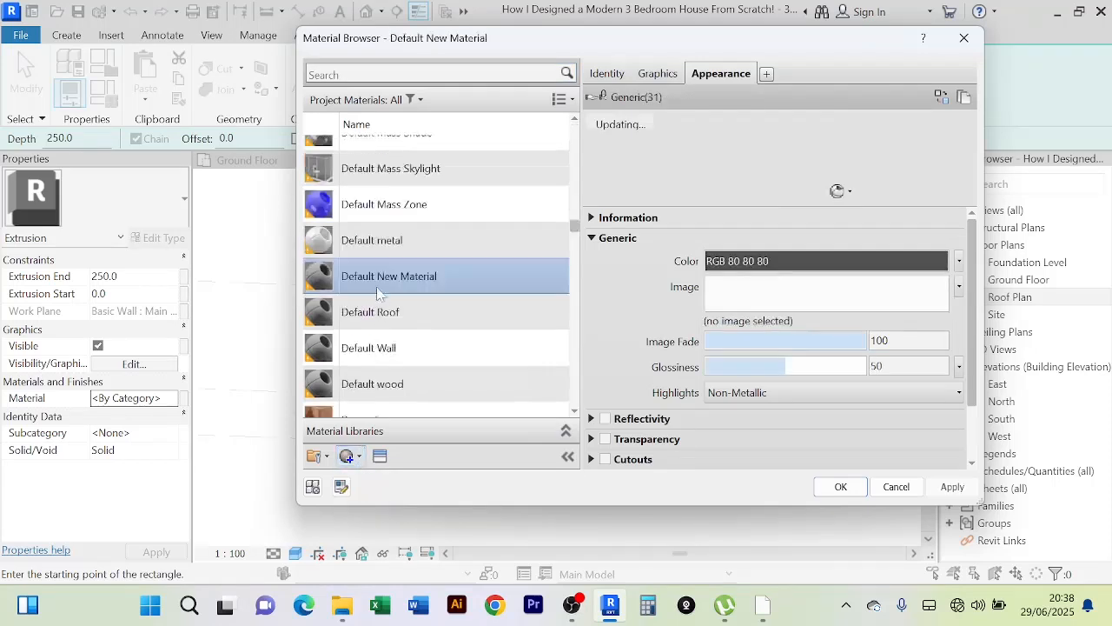
right_click(382, 274)
click(465, 334)
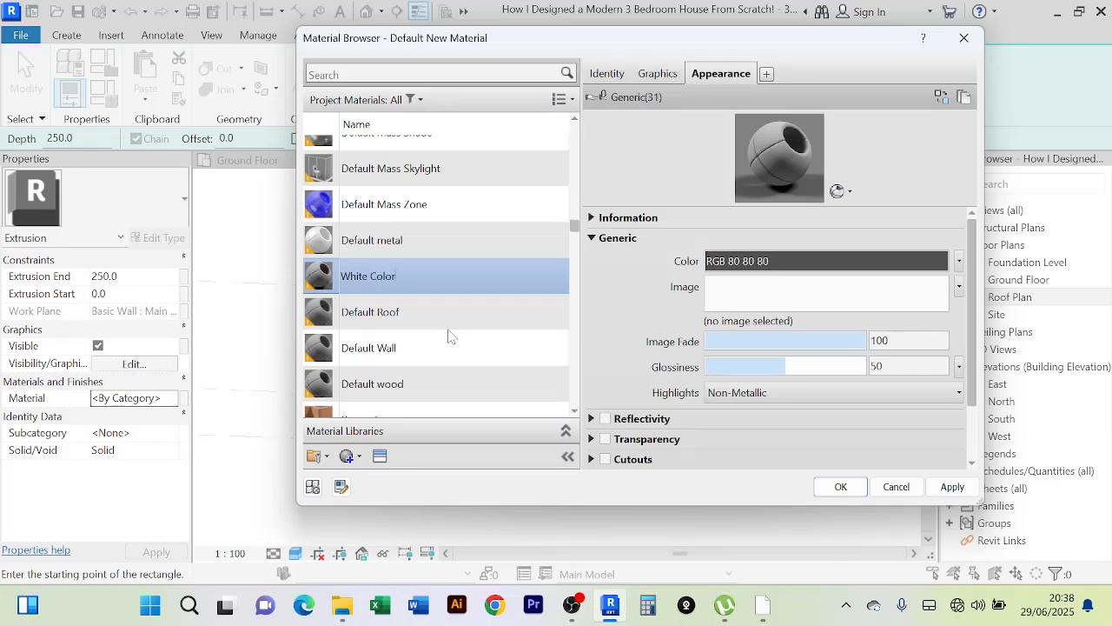
Step: Set the White Color material's shading colour to pure white, RGB 255 255 255
click(650, 75)
click(776, 145)
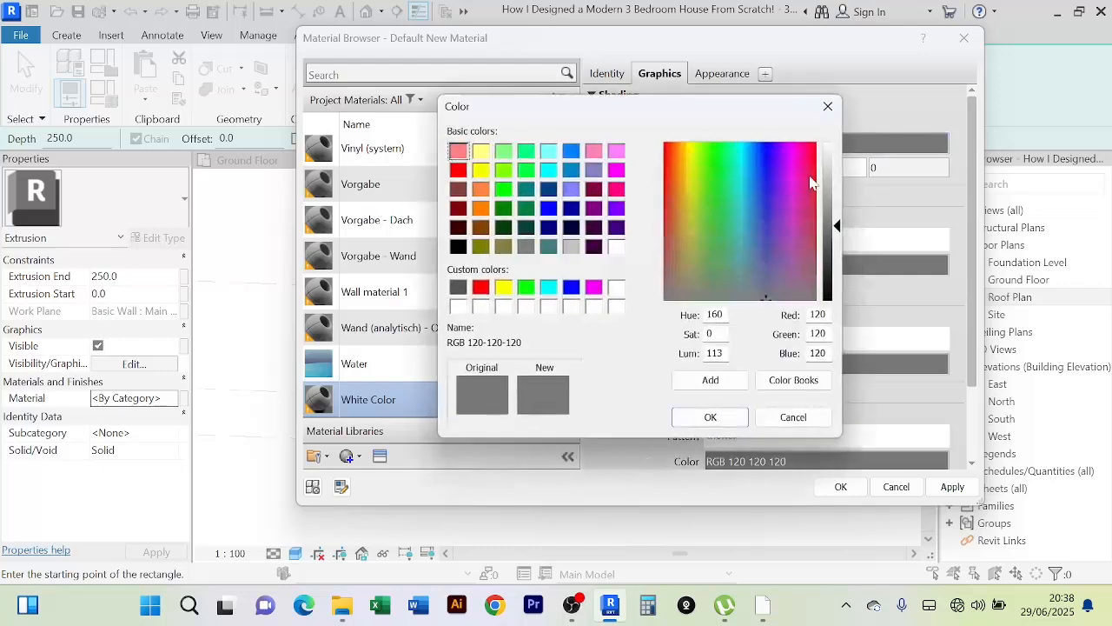
drag(837, 226, 839, 143)
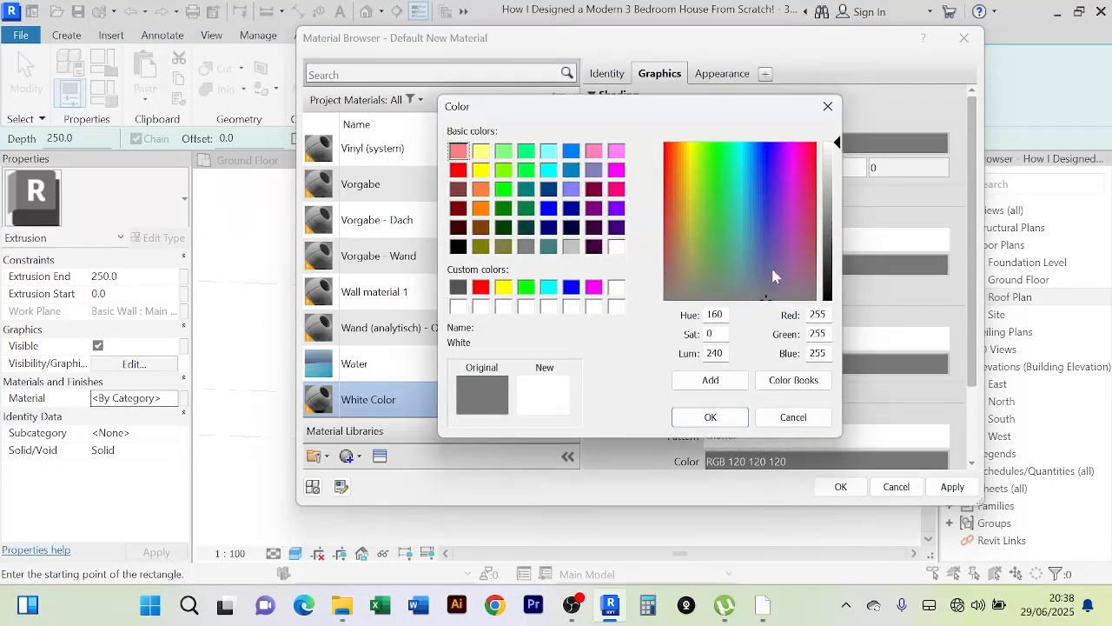
click(709, 418)
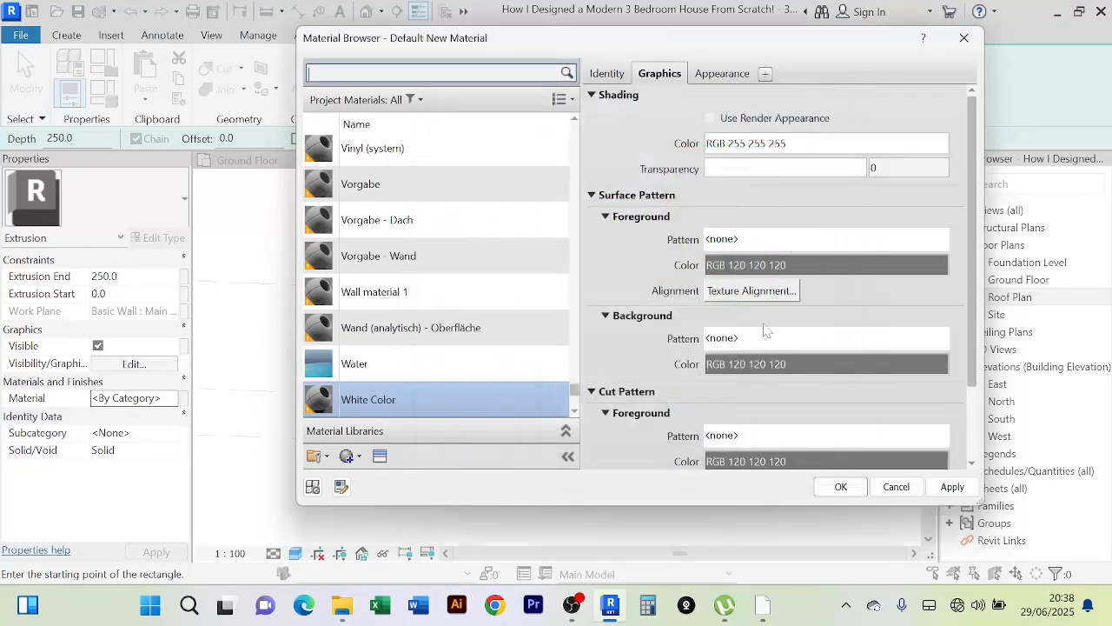
Step: Replace the White Color material's appearance asset with Cool White from the Wall Paint library, searching the assets for "paint"
click(723, 74)
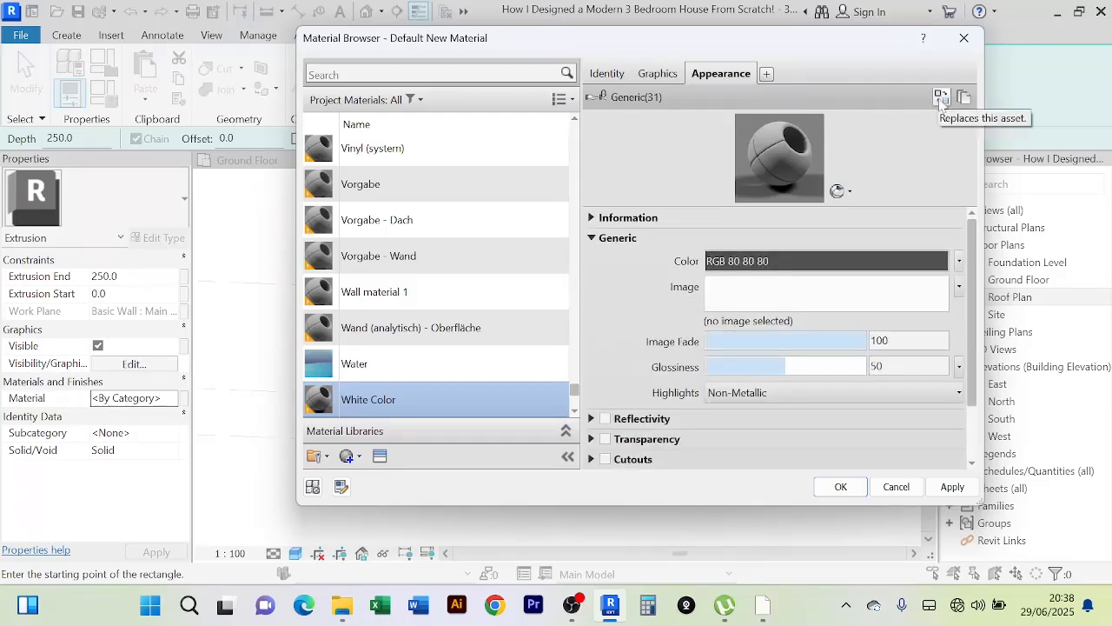
click(941, 98)
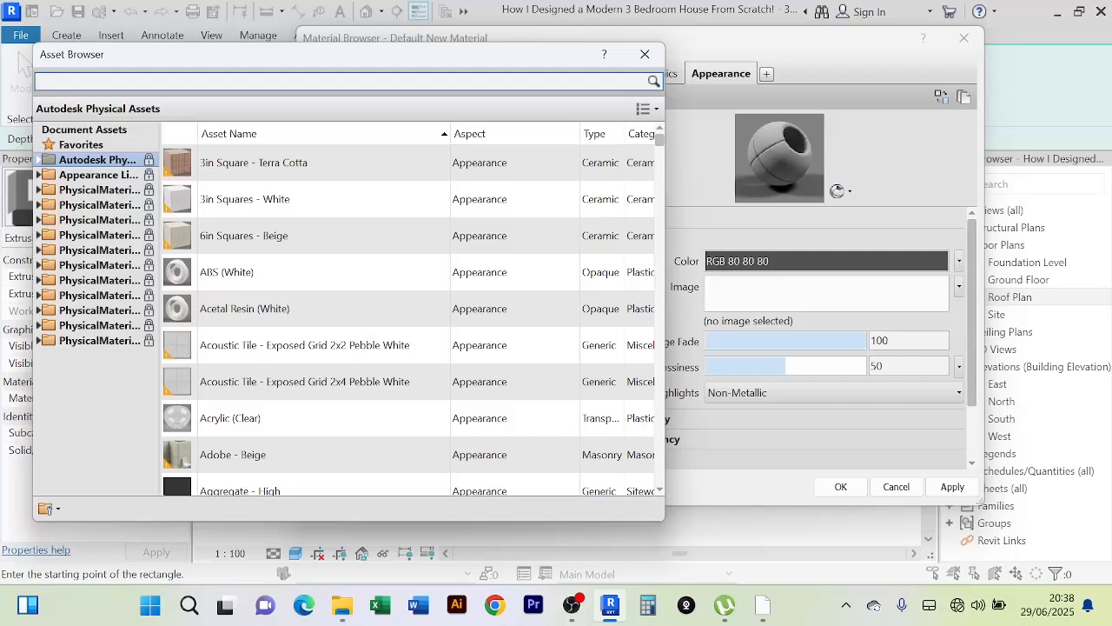
key(Return)
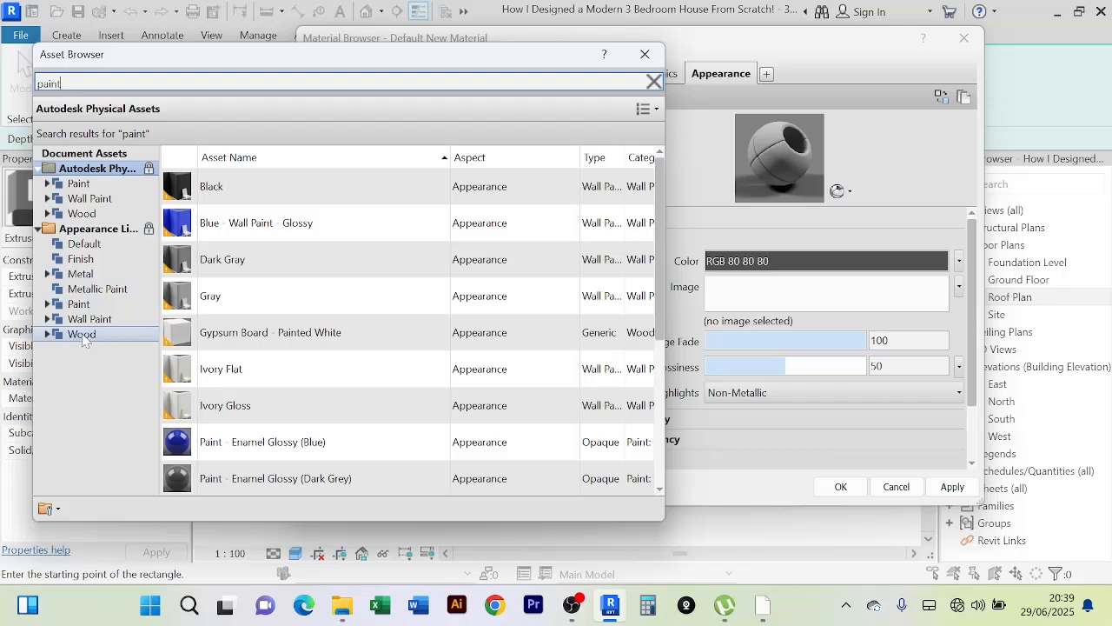
click(87, 319)
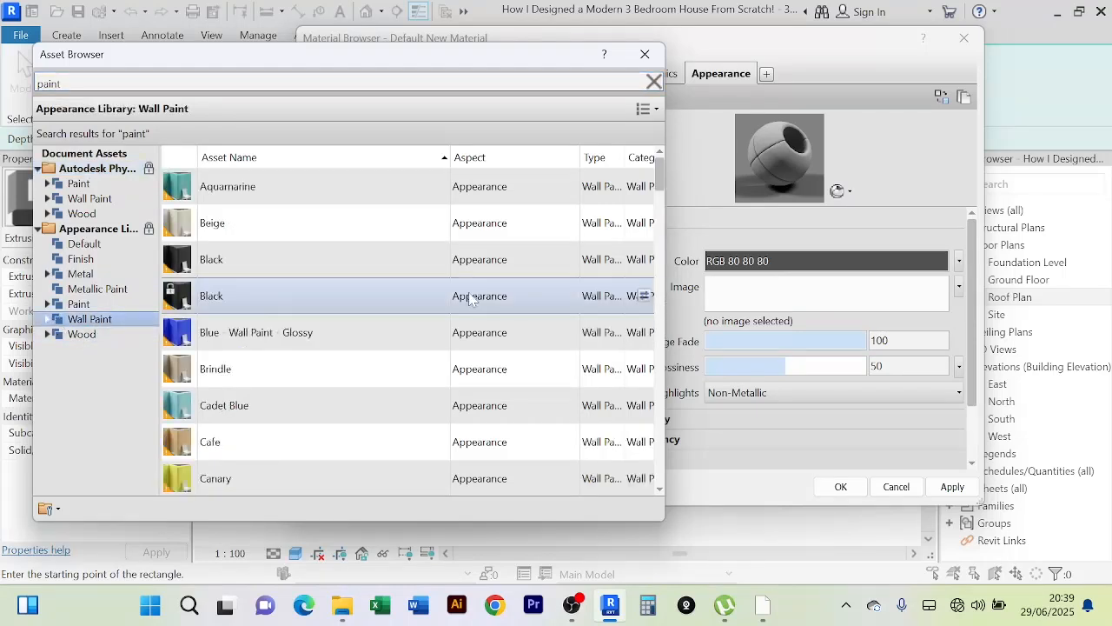
scroll(366, 355, down, 2)
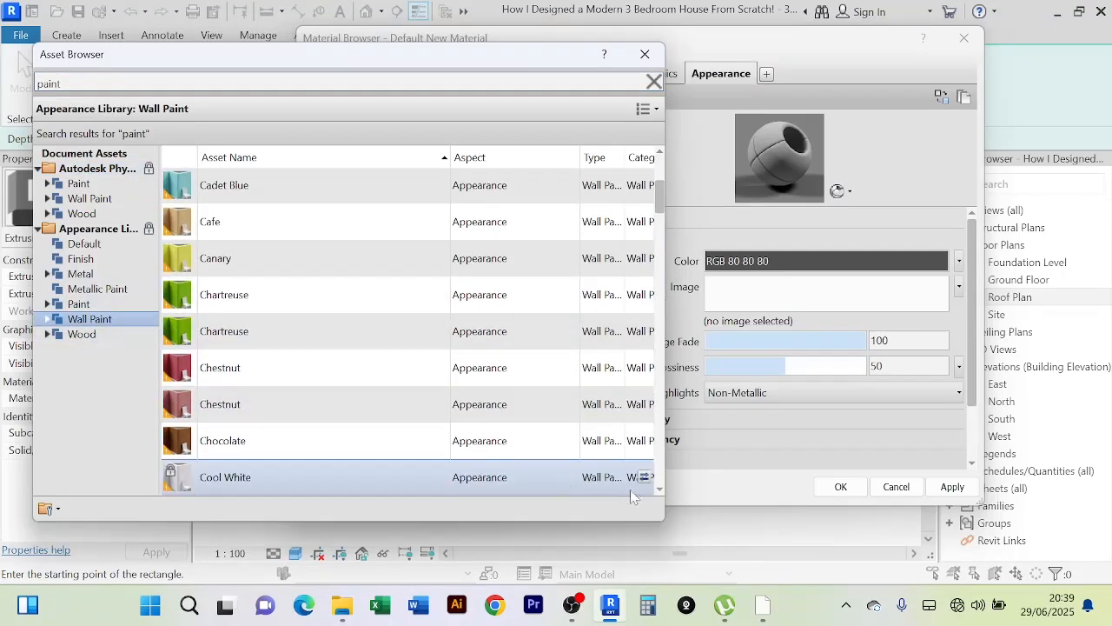
click(644, 477)
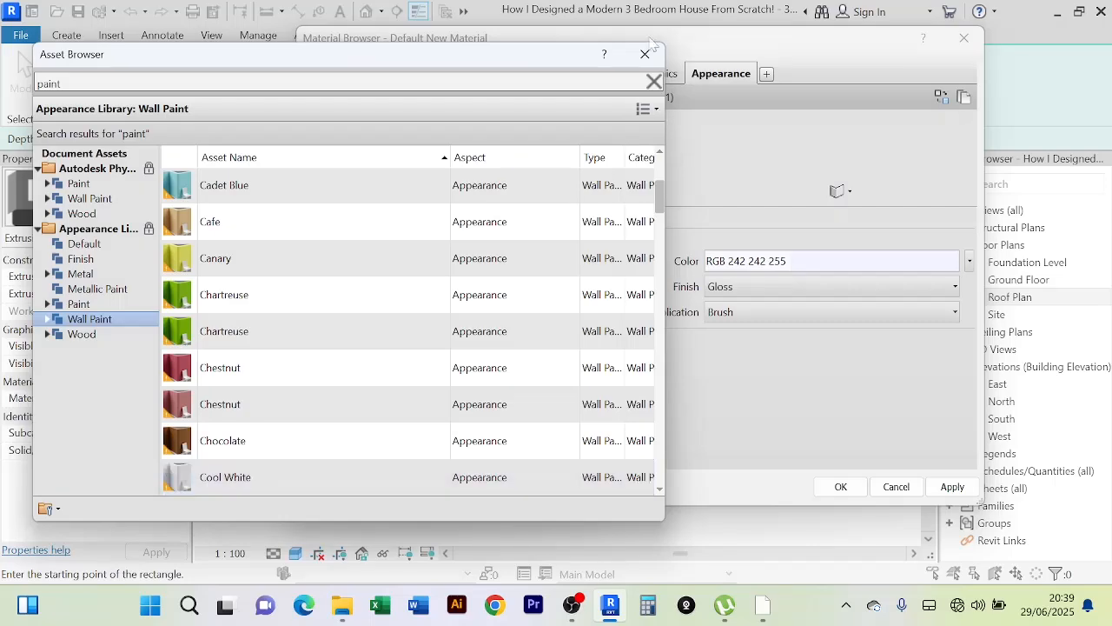
click(644, 54)
Step: Assign White Color to the extrusion, finish it at 250 mm depth, and complete the in-place model
click(953, 489)
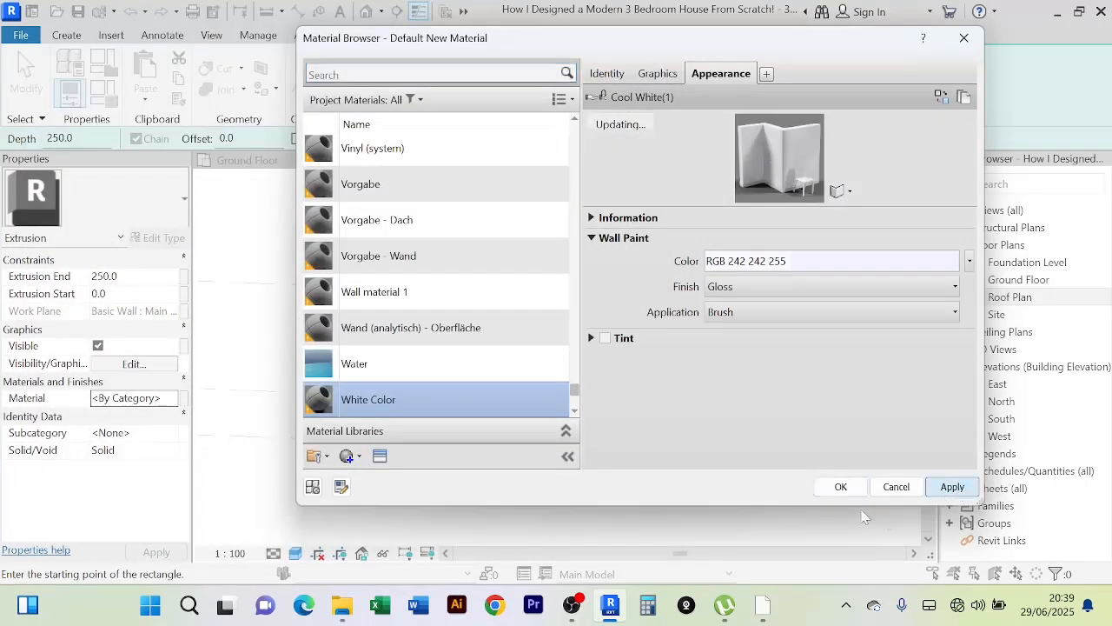
click(841, 488)
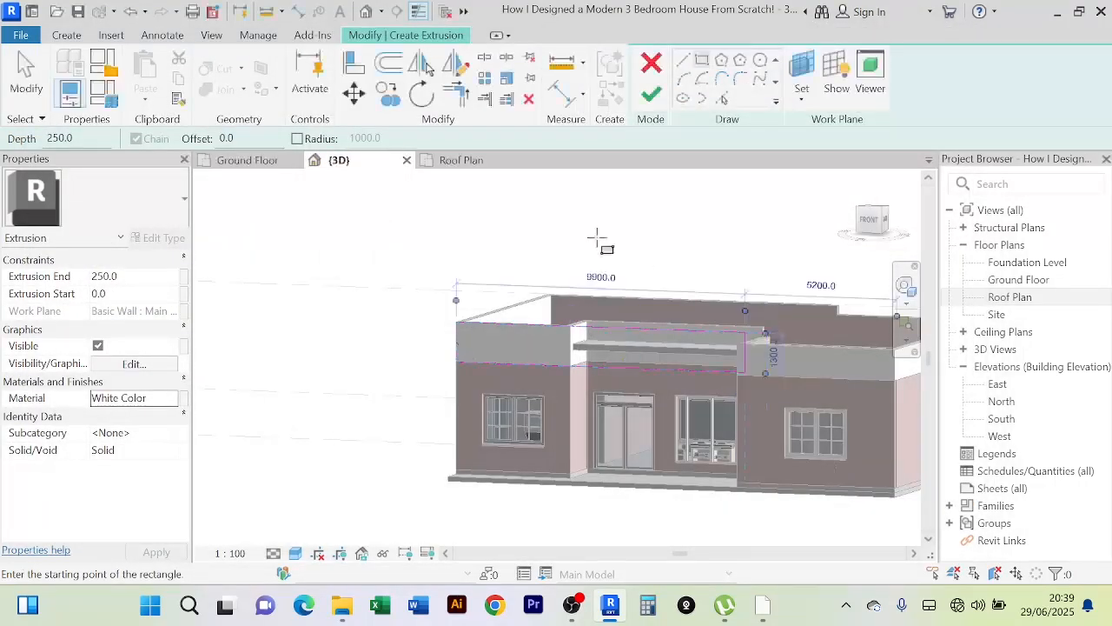
click(653, 95)
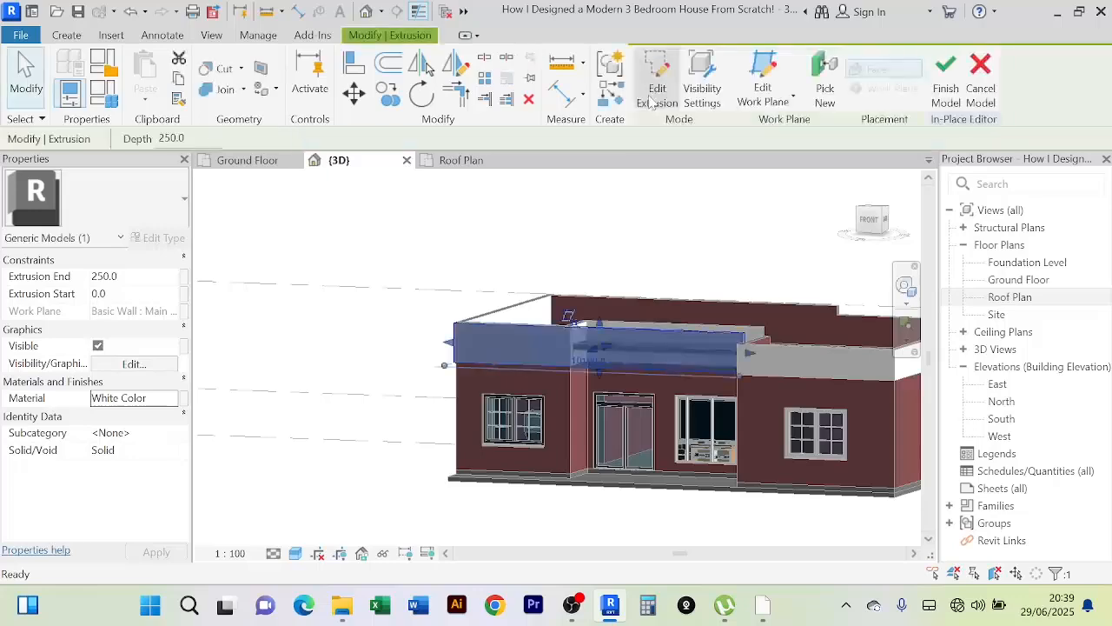
click(946, 89)
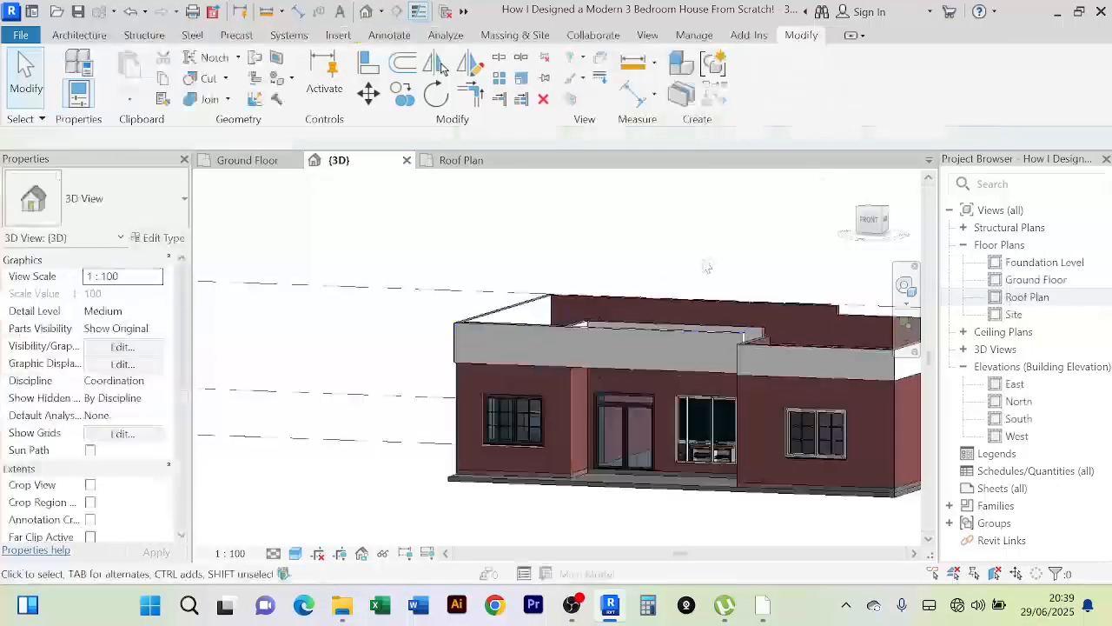
shift+middle_drag(626, 277, 606, 311)
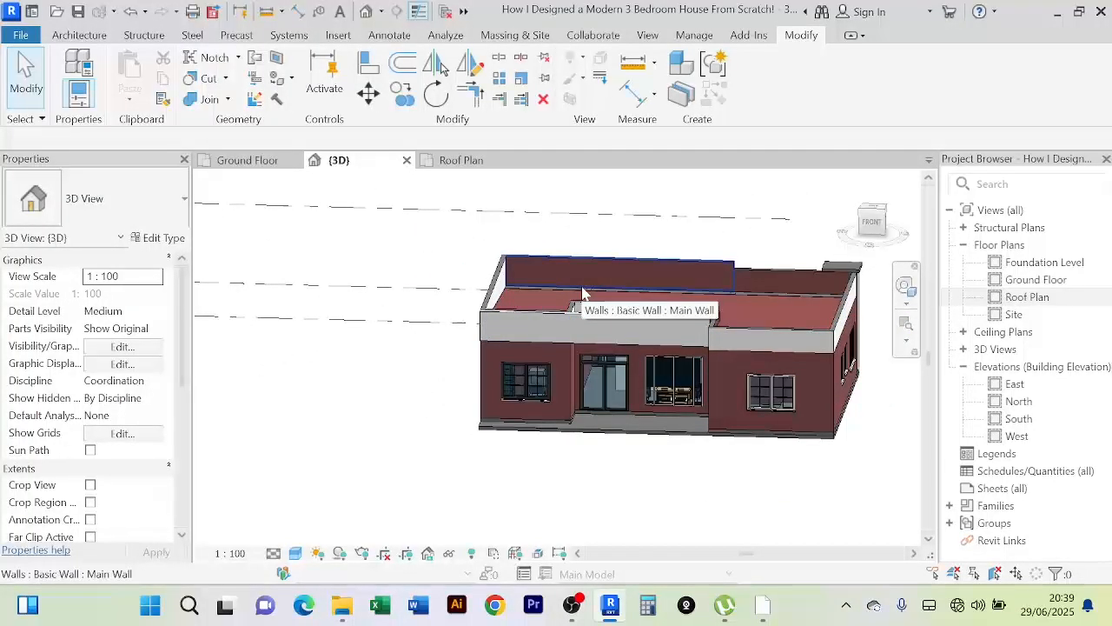
Step: Stretch the underside of the in-place veranda slab above the entrance down towards the bottom of the fascia band
shift+middle_drag(582, 291, 626, 347)
scroll(643, 339, up, 4)
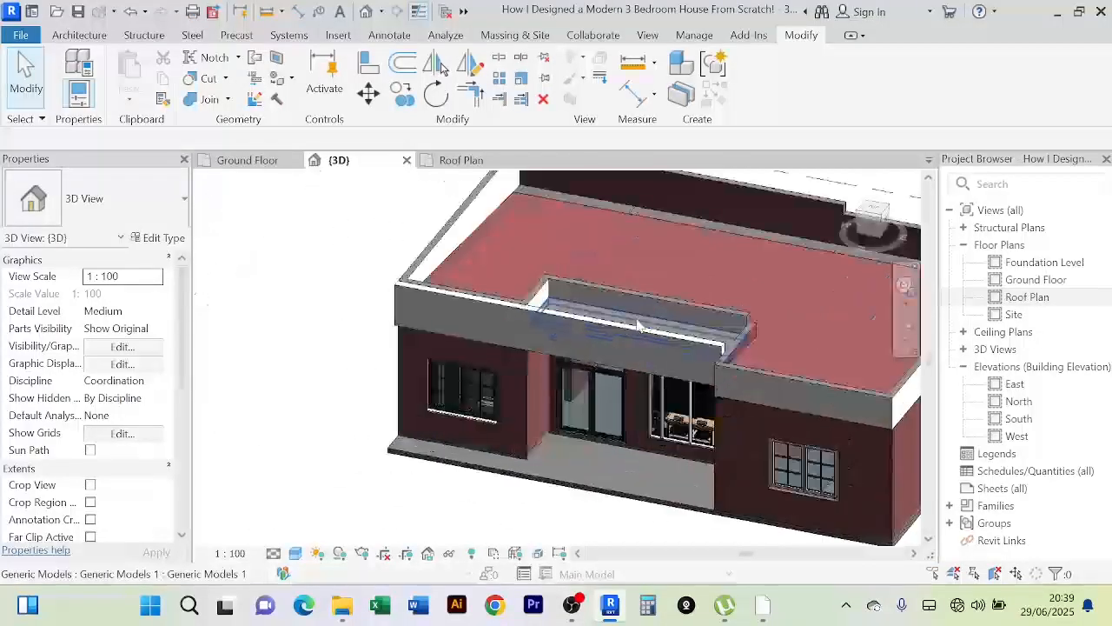
click(637, 325)
scroll(603, 382, down, 3)
shift+middle_drag(601, 398, 648, 252)
shift+middle_drag(608, 361, 631, 459)
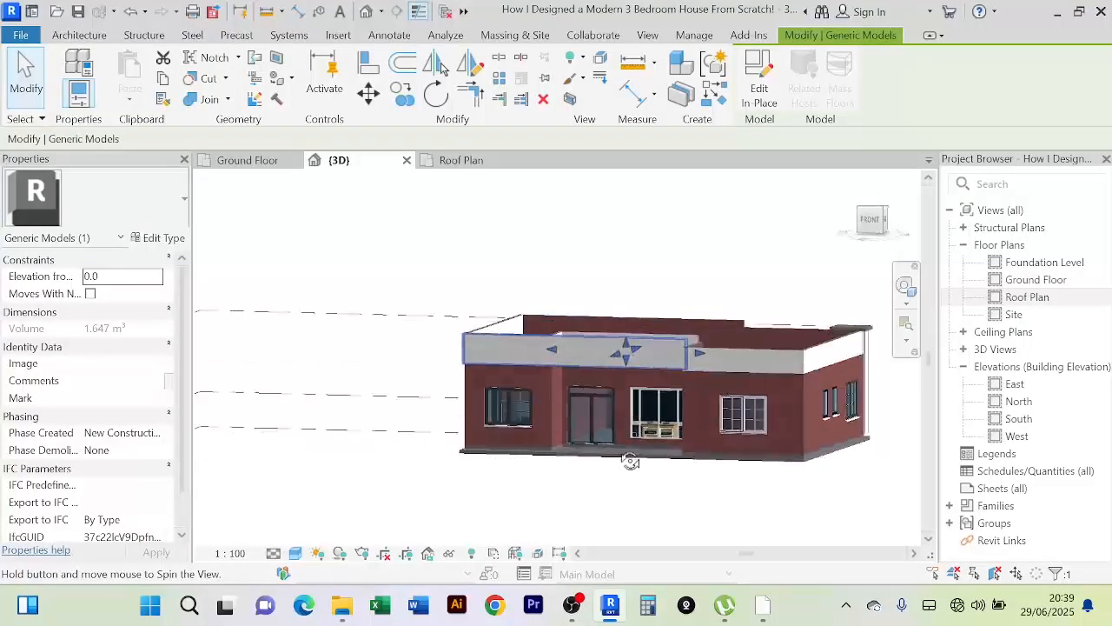
scroll(623, 346, up, 3)
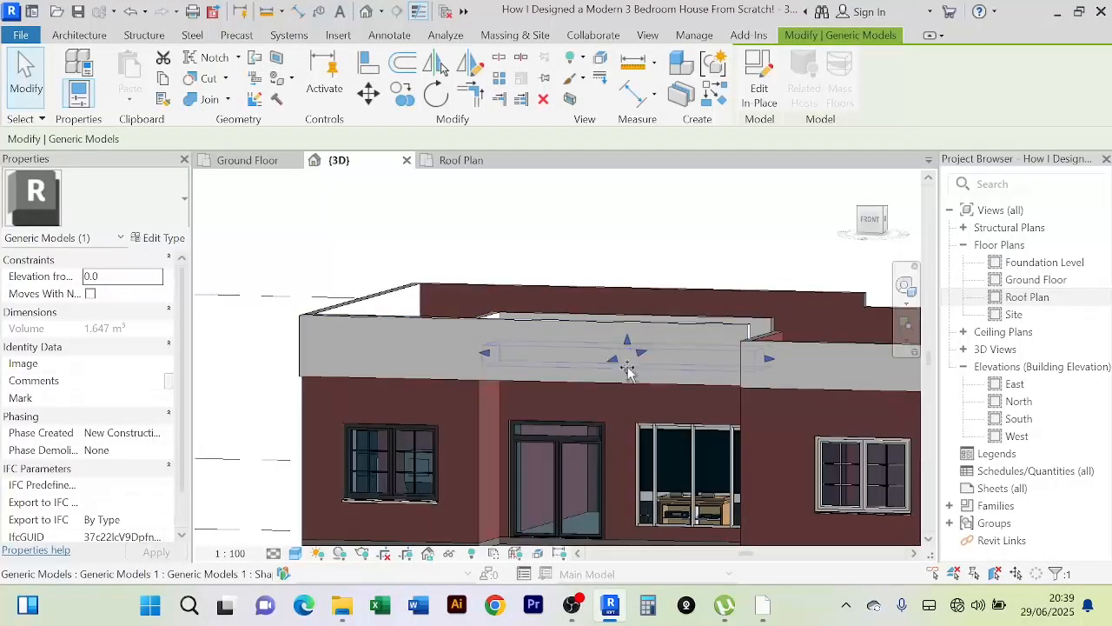
drag(628, 369, 628, 386)
key(Escape)
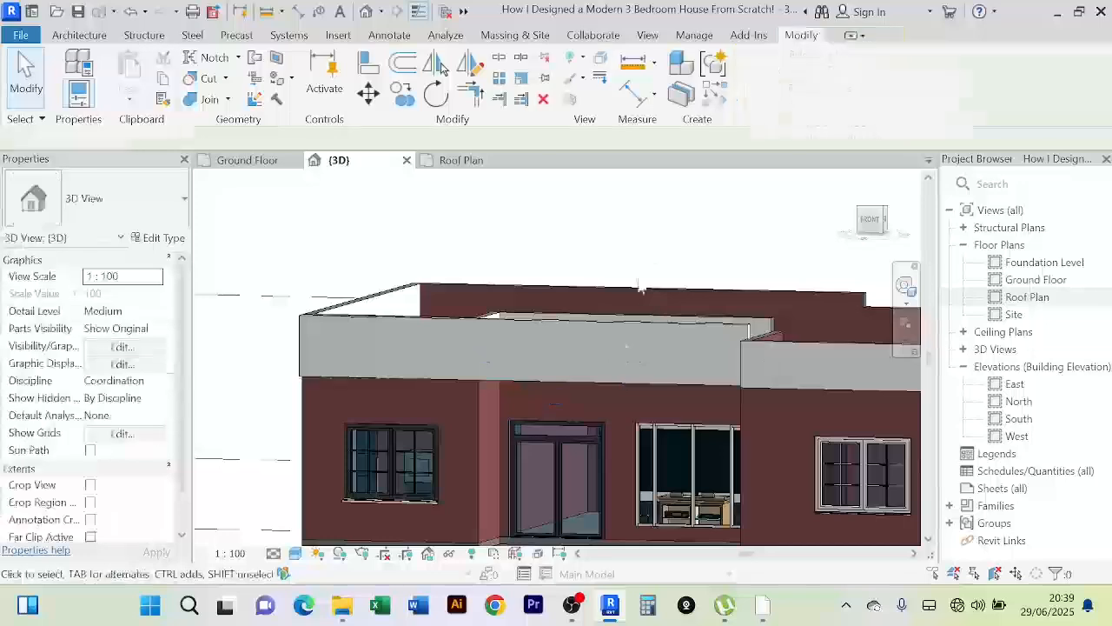
Step: Stretch the in-place veranda slab's edge out towards the fascia band, working from below the entrance
shift+middle_drag(603, 478, 738, 367)
click(710, 343)
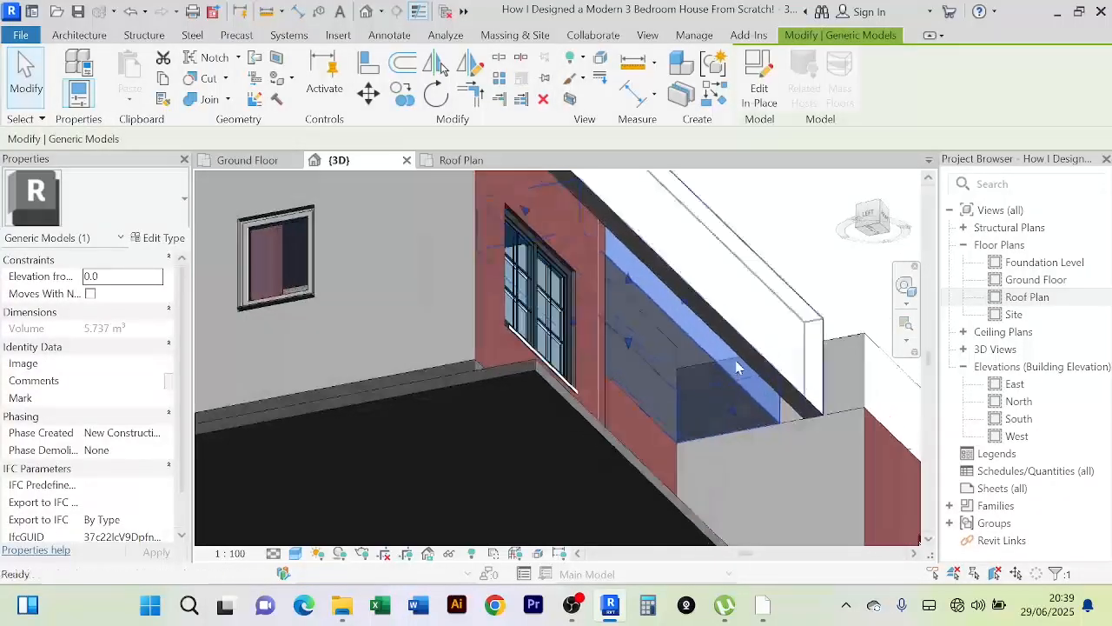
drag(687, 310, 714, 297)
scroll(720, 298, down, 1)
shift+middle_drag(739, 311, 650, 378)
click(771, 293)
mouse_move(570, 386)
shift+middle_down()
mouse_move(466, 392)
mouse_move(539, 387)
mouse_move(515, 407)
mouse_move(581, 395)
shift+middle_up()
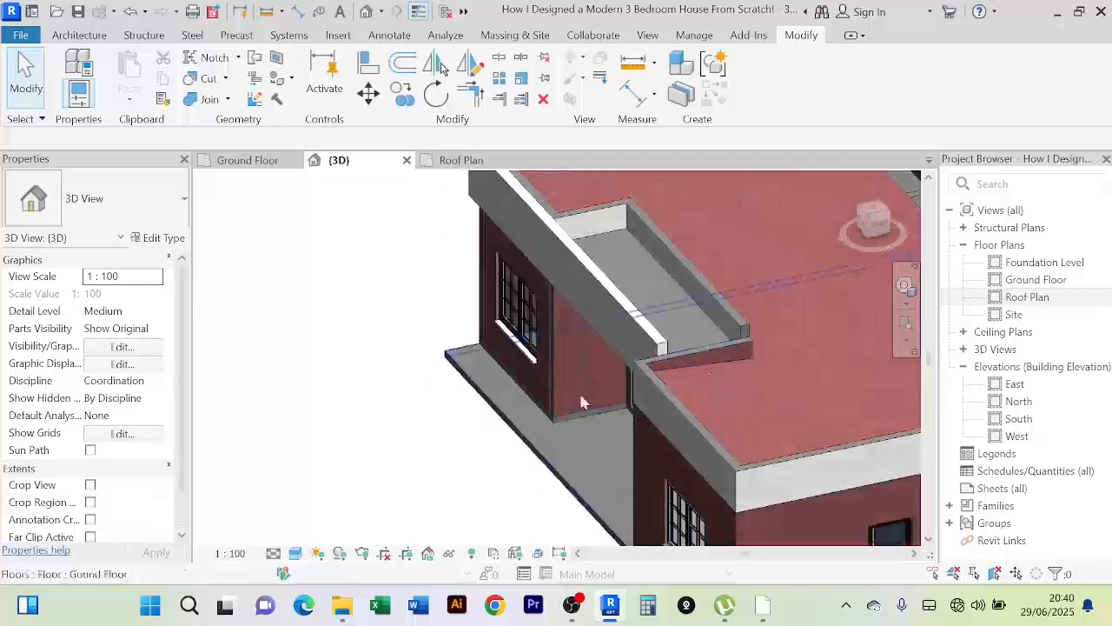
scroll(764, 345, up, 2)
middle_drag(765, 345, 665, 370)
scroll(662, 339, down, 1)
scroll(623, 375, up, 1)
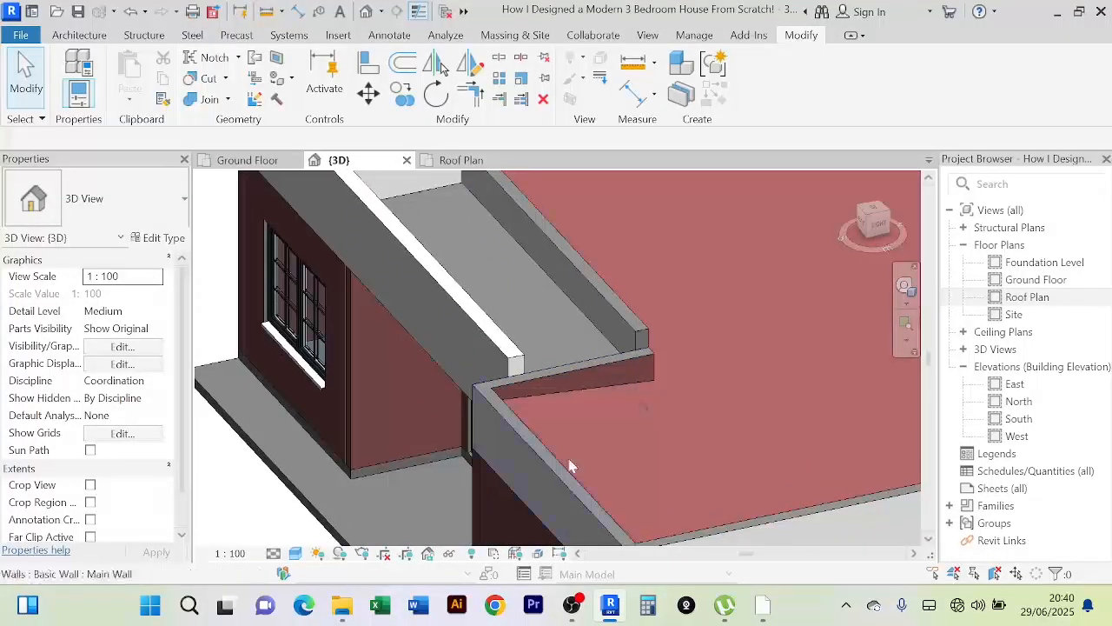
scroll(627, 337, up, 2)
click(626, 333)
scroll(662, 355, down, 2)
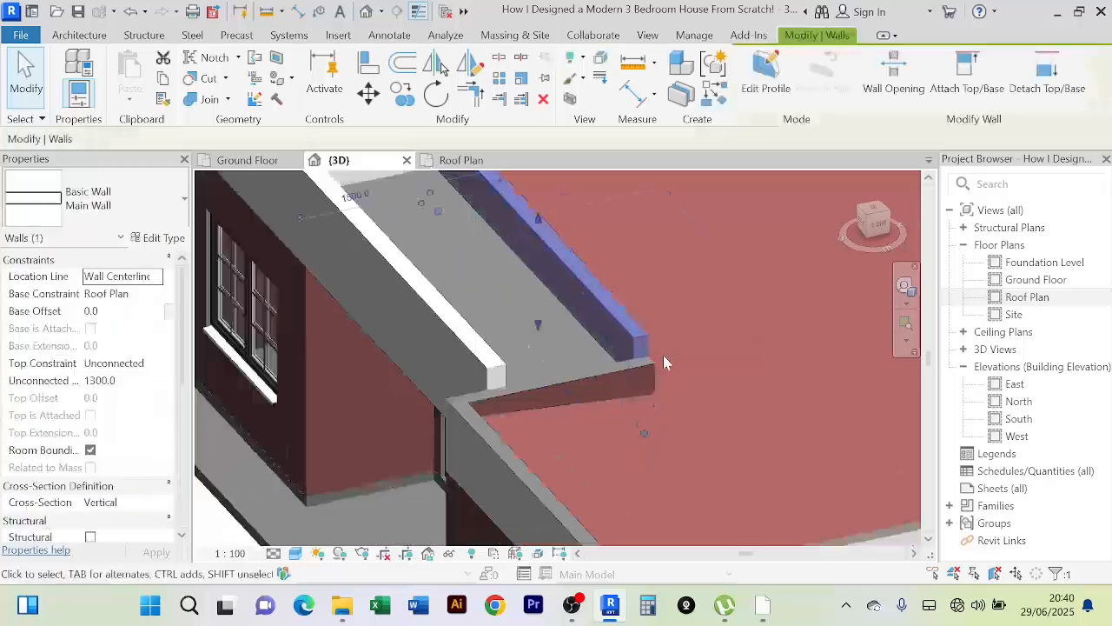
click(164, 99)
scroll(665, 268, up, 2)
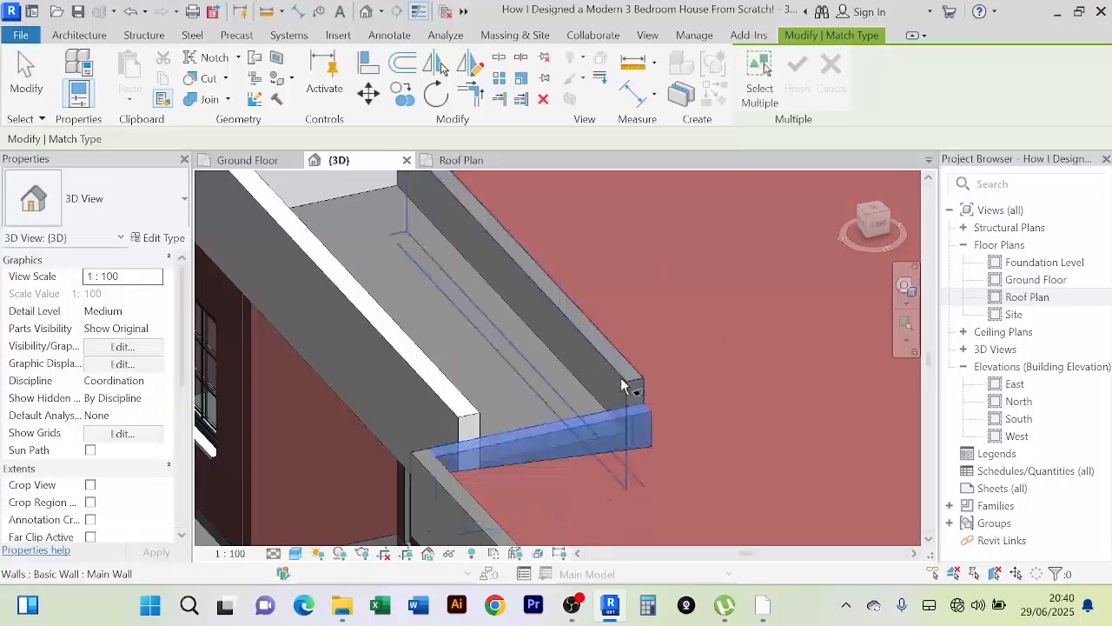
scroll(622, 387, down, 4)
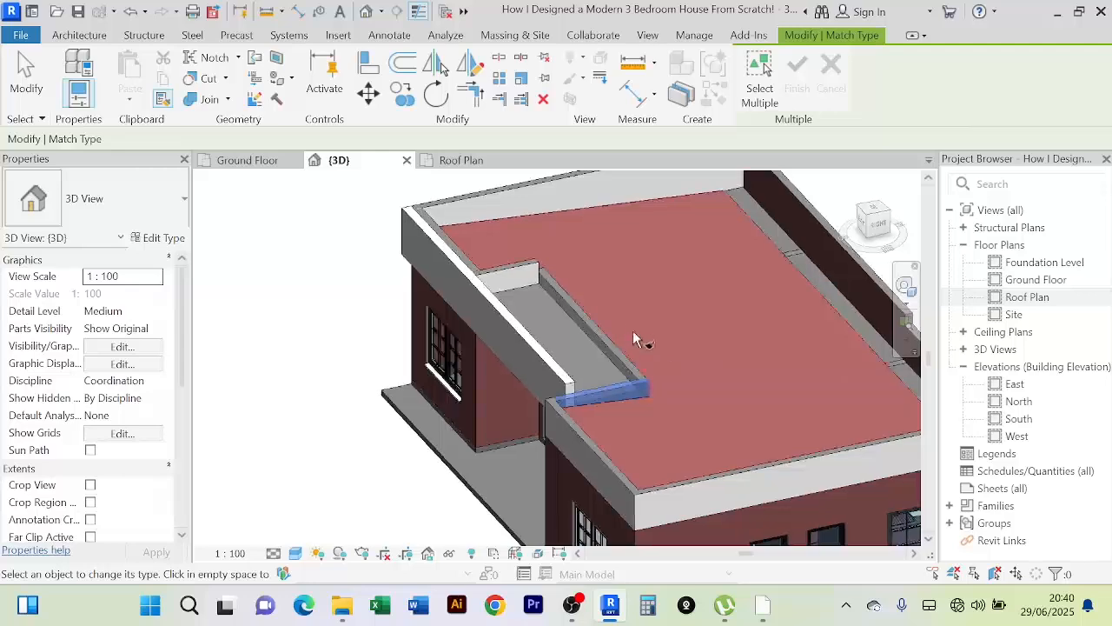
scroll(637, 336, up, 2)
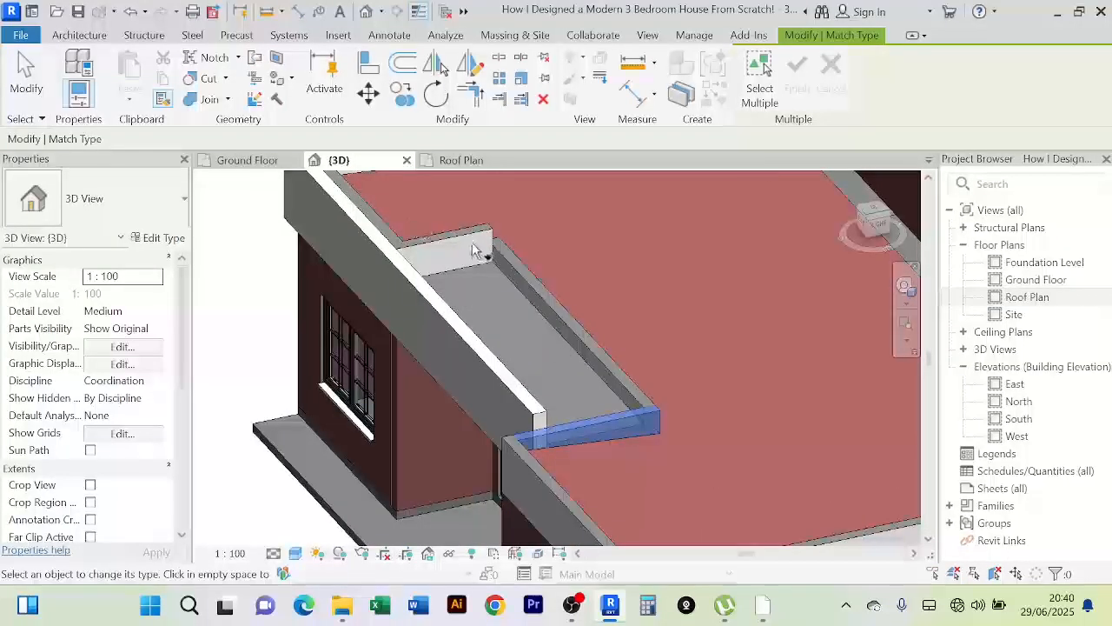
scroll(559, 242, down, 4)
shift+middle_drag(360, 372, 703, 228)
right_click(705, 185)
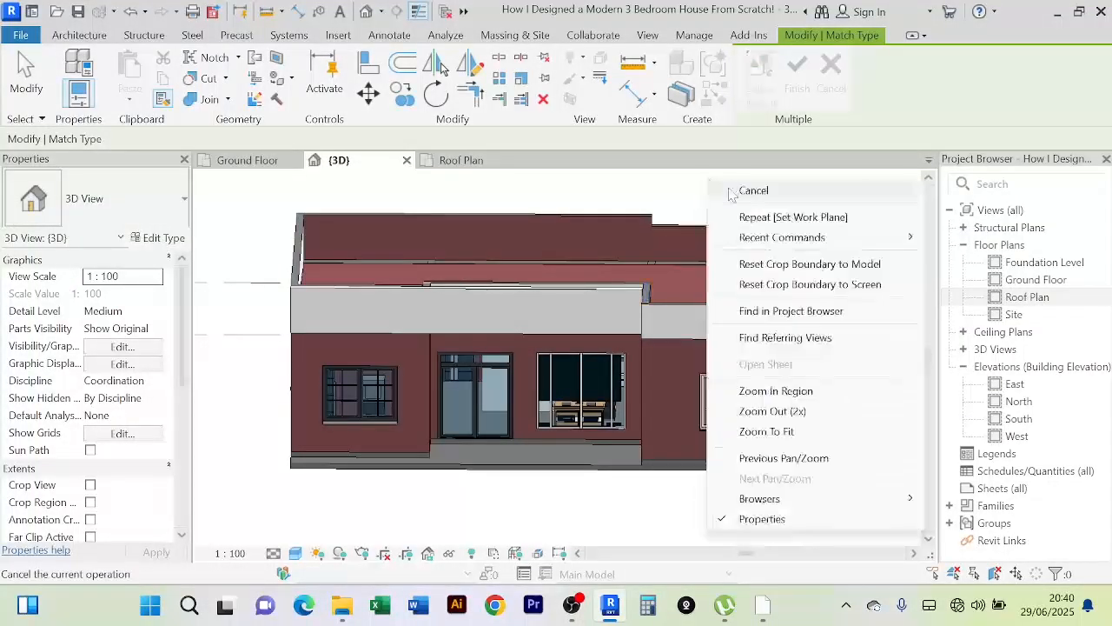
click(738, 193)
Step: Start a new in-place component in the Generic Models category
middle_drag(541, 496, 641, 417)
shift+middle_drag(582, 487, 457, 518)
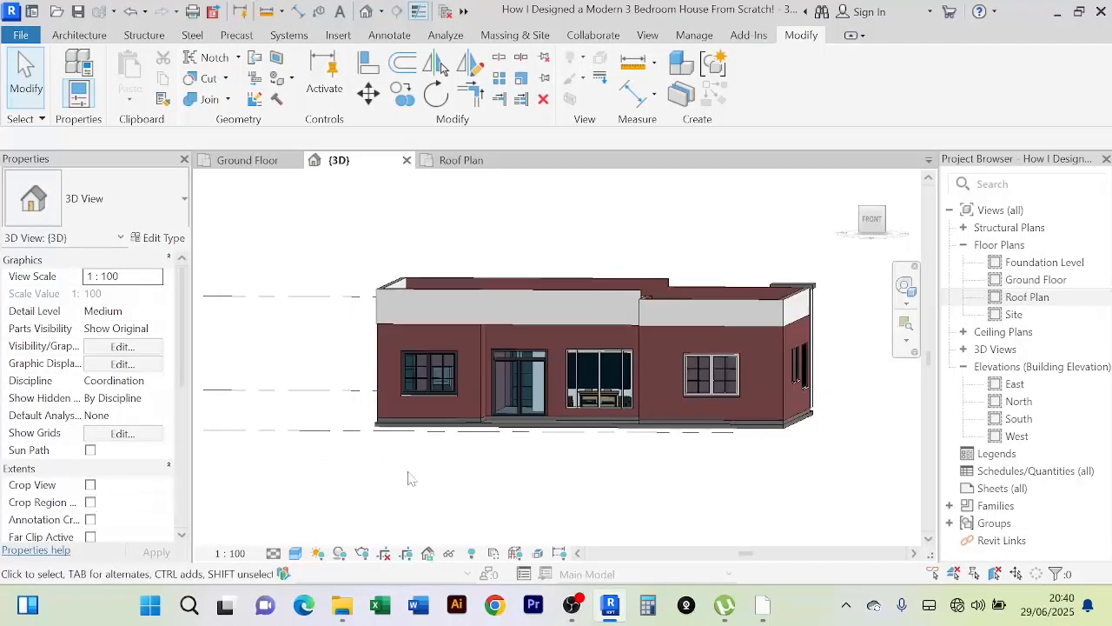
shift+middle_drag(411, 479, 429, 421)
scroll(446, 339, up, 3)
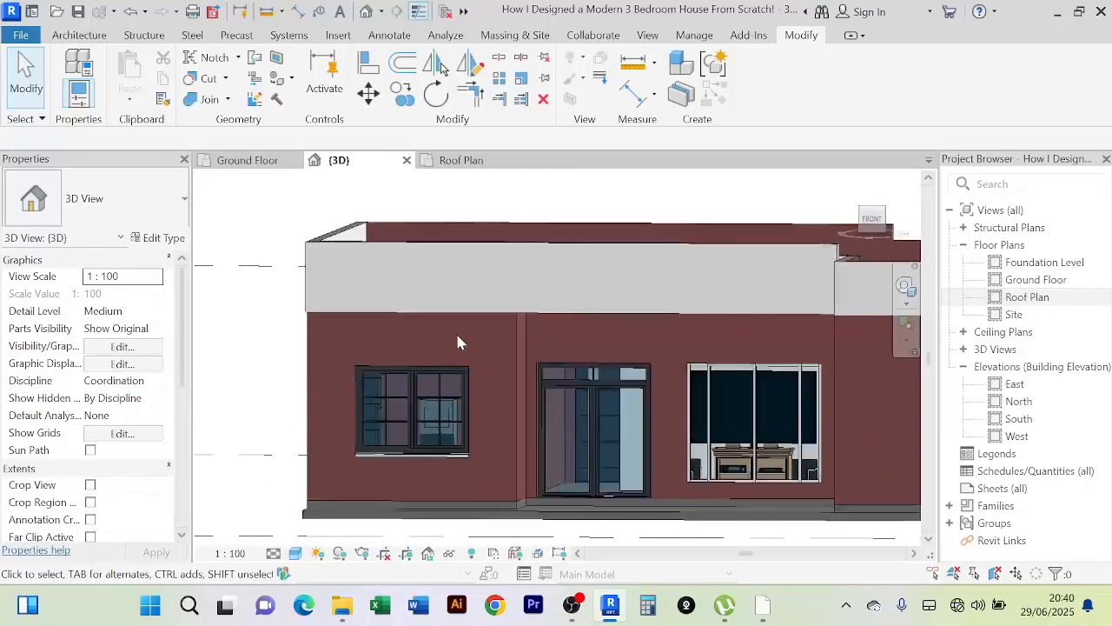
shift+middle_drag(457, 342, 490, 336)
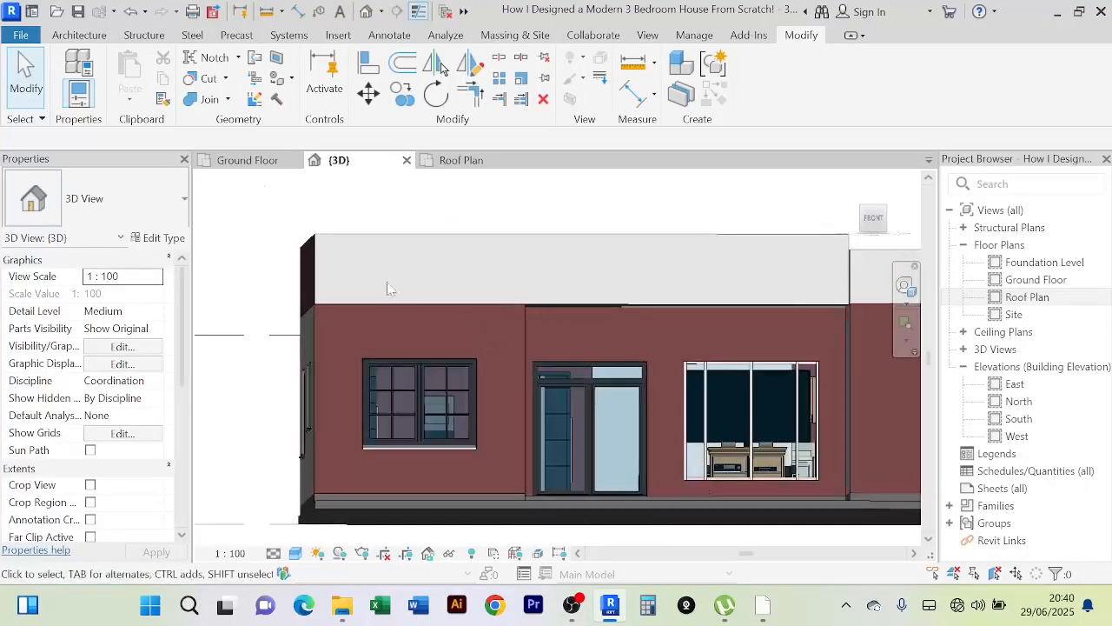
click(81, 35)
click(210, 79)
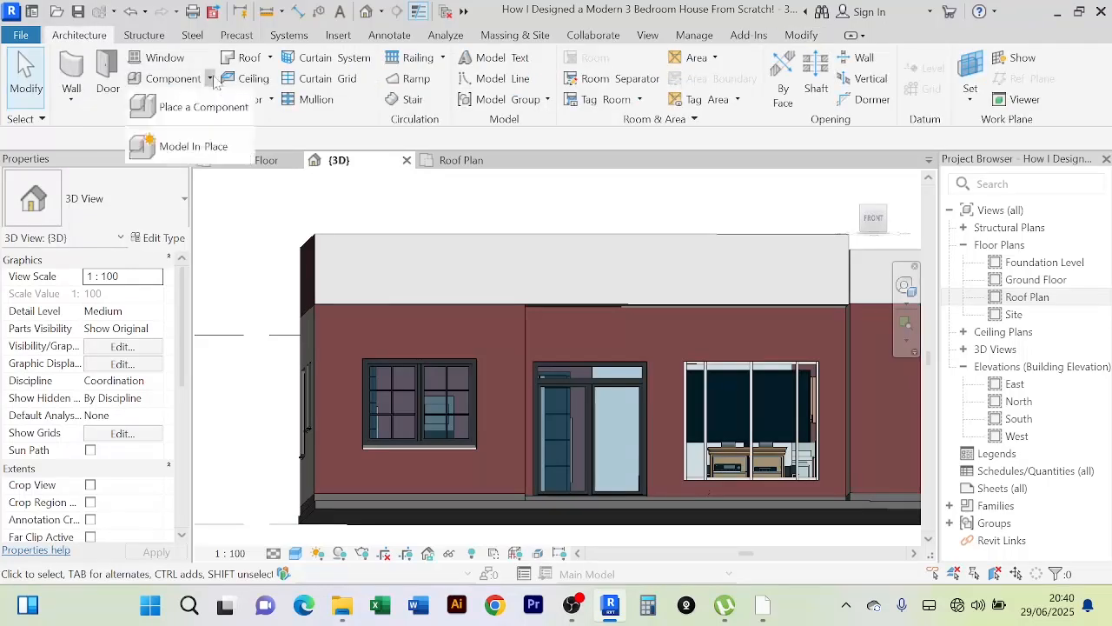
click(219, 149)
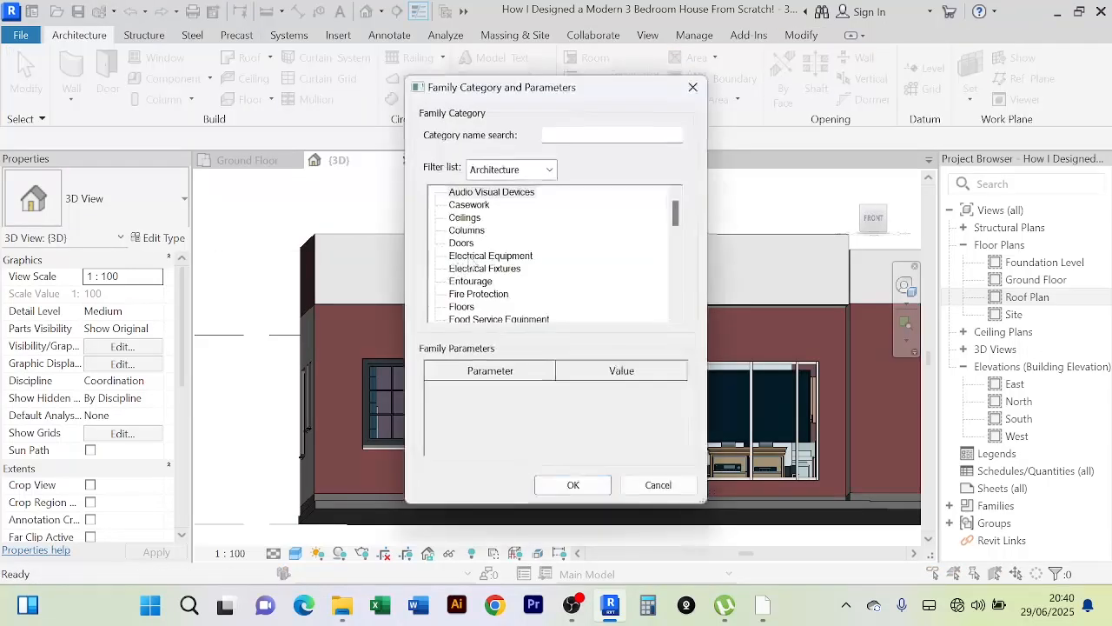
key(g)
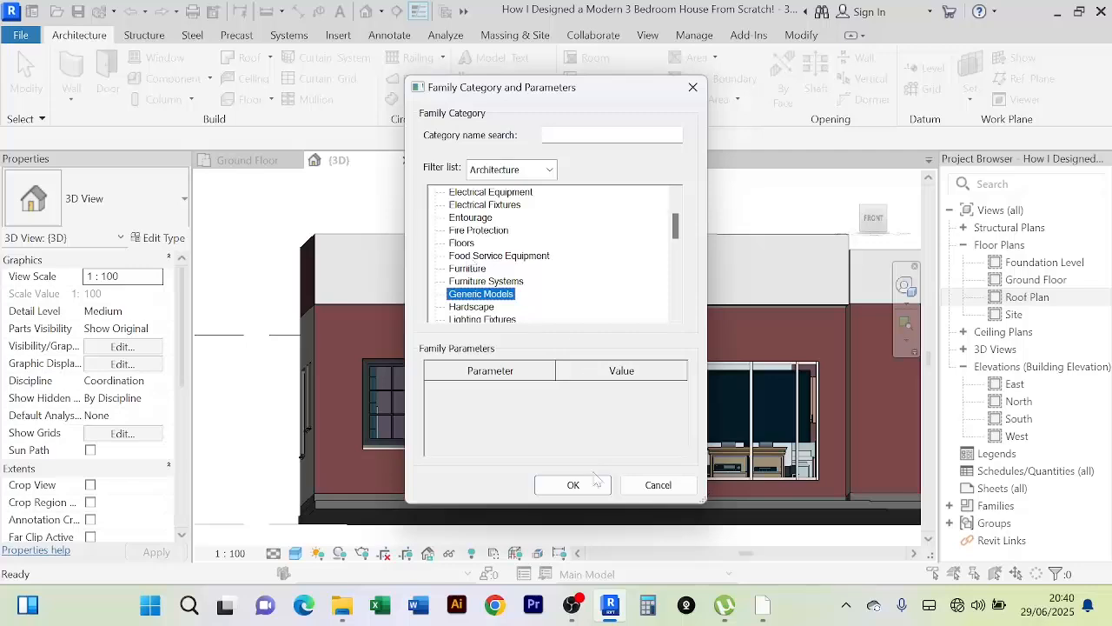
click(567, 484)
click(550, 343)
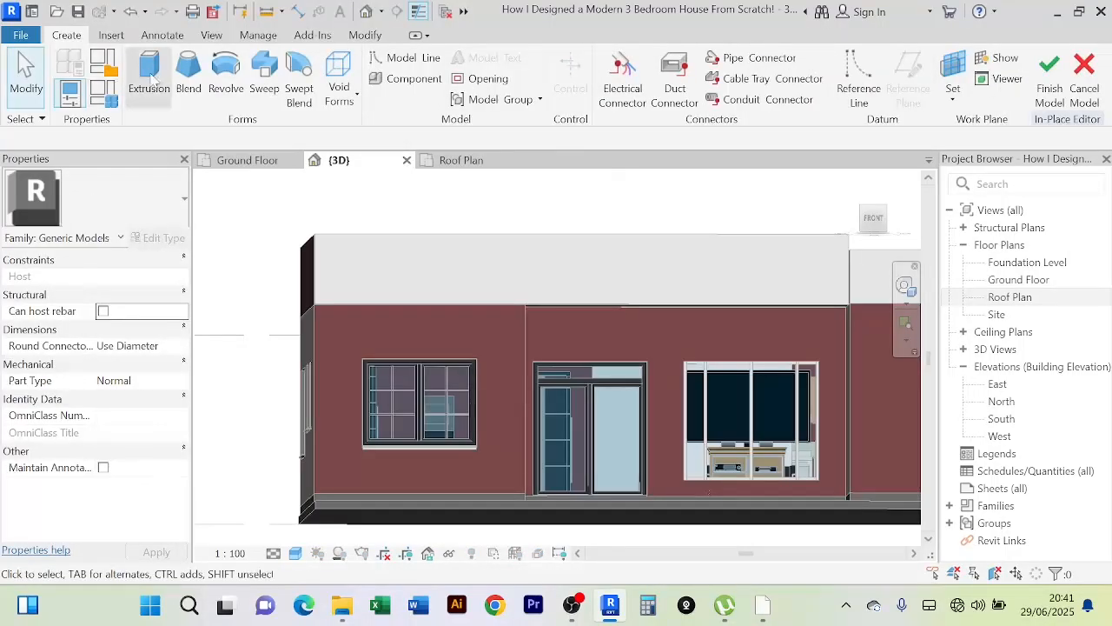
Step: Start an extrusion and set its work plane to the projecting front wall beside the entrance door
click(148, 77)
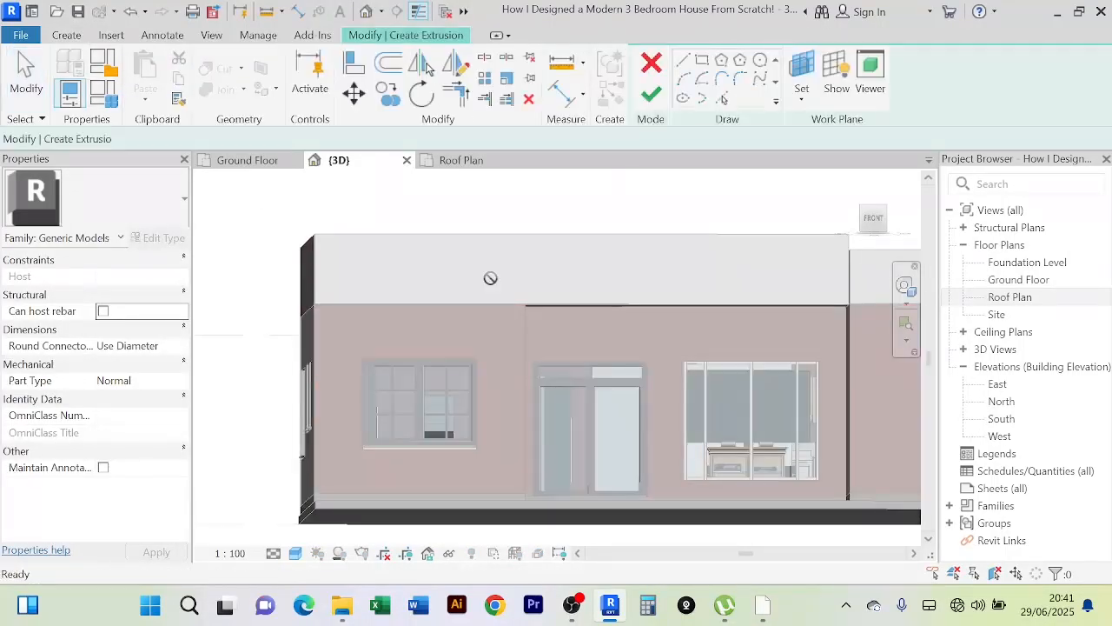
click(802, 69)
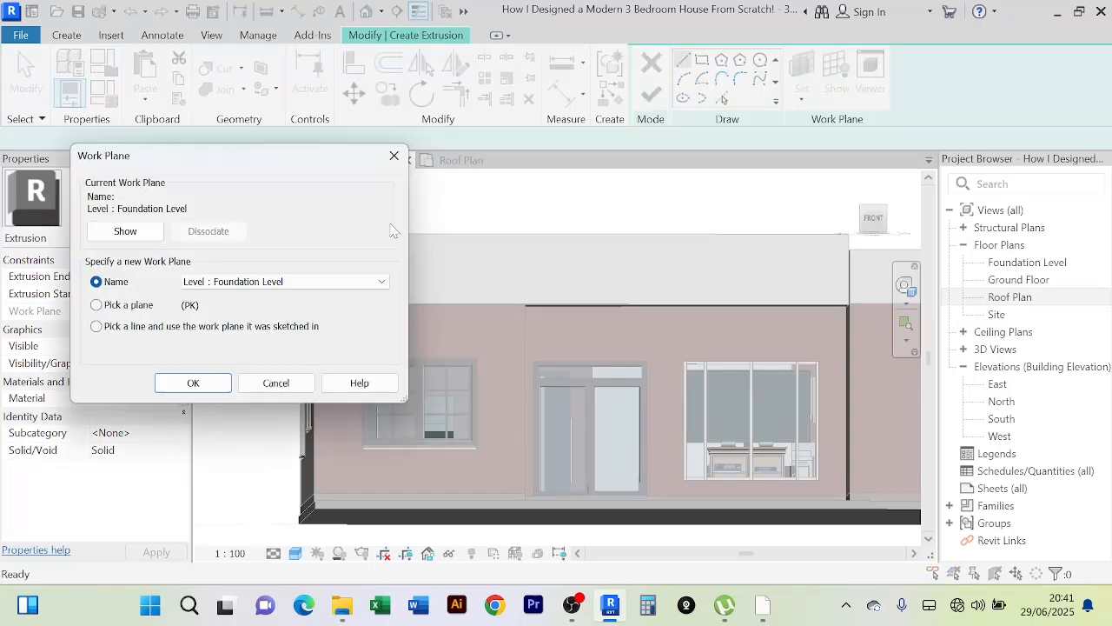
click(191, 383)
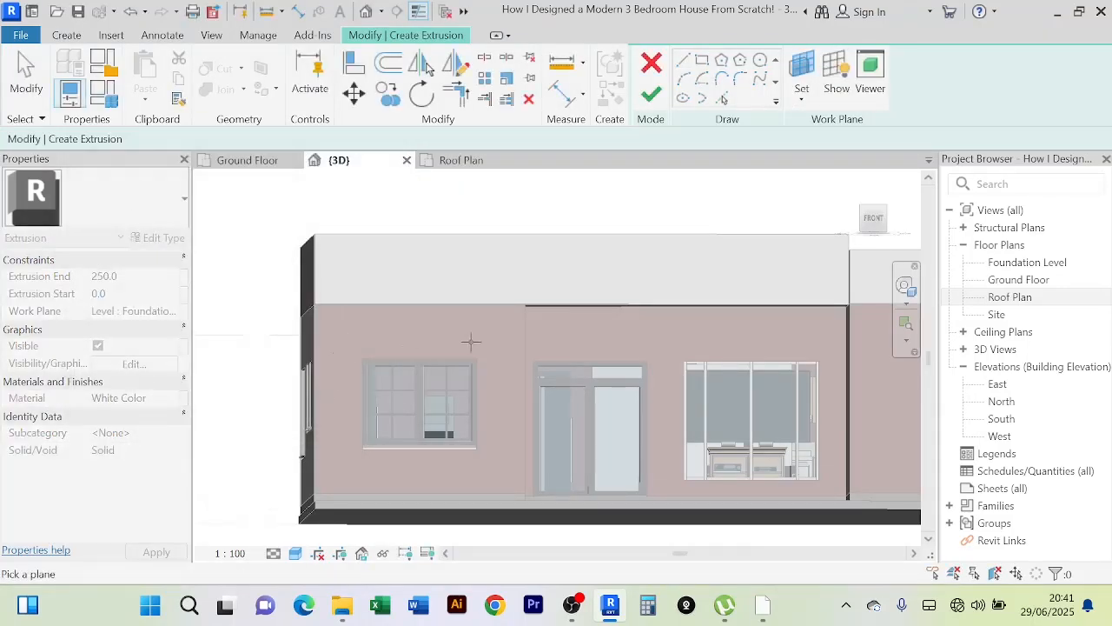
shift+middle_drag(487, 345, 486, 374)
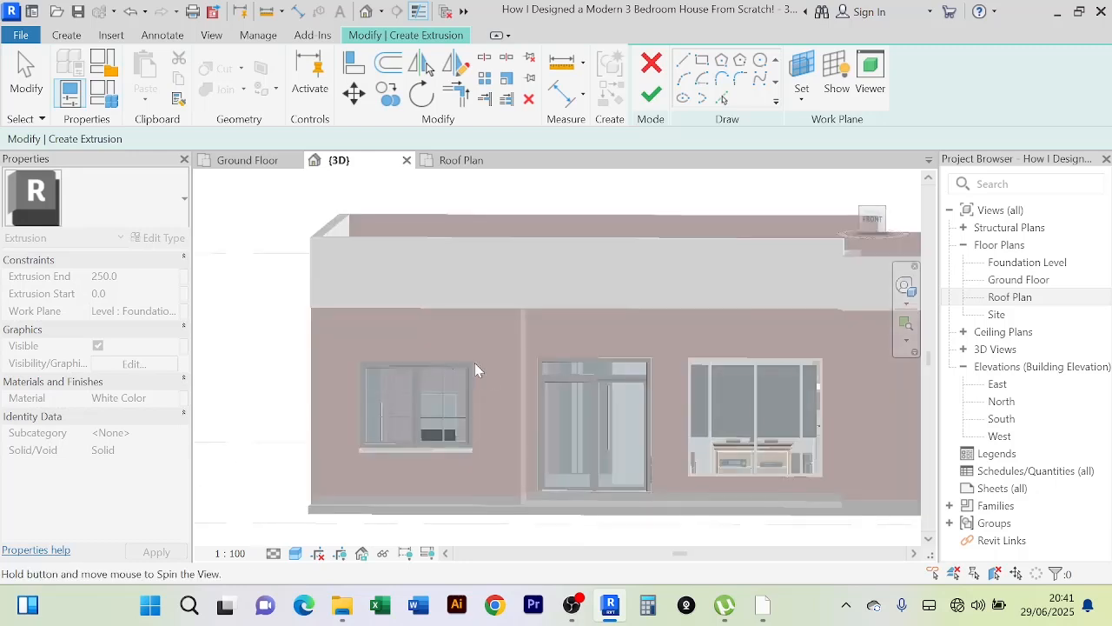
click(321, 346)
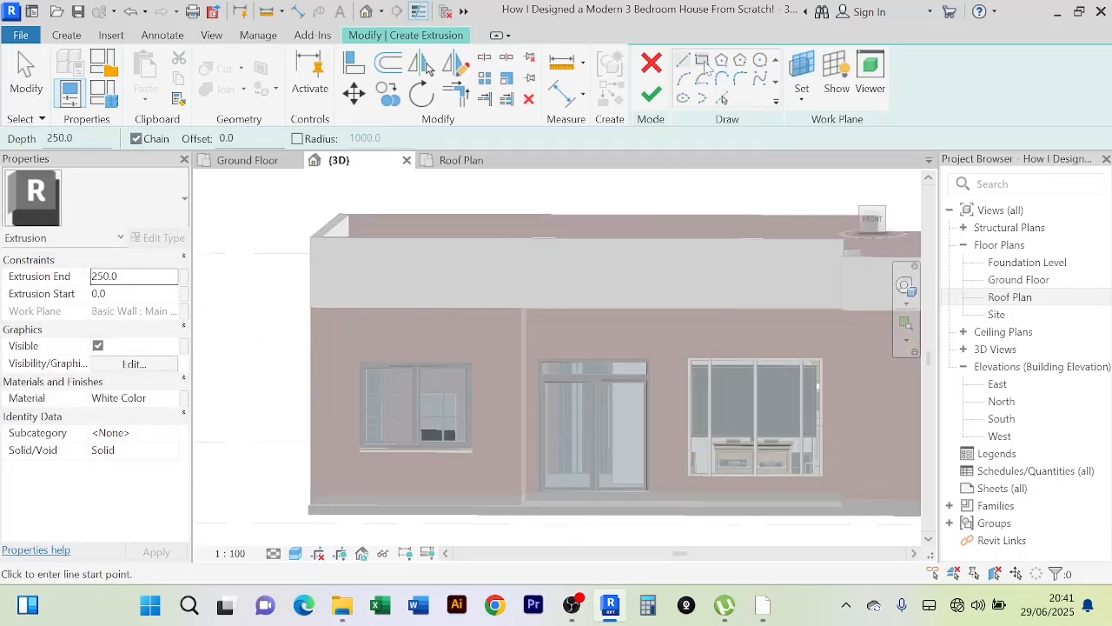
Step: Sketch a rectangle around the window on the projecting front wall, extrude it 250 mm in White Color, and complete the in-place model
click(702, 61)
click(311, 332)
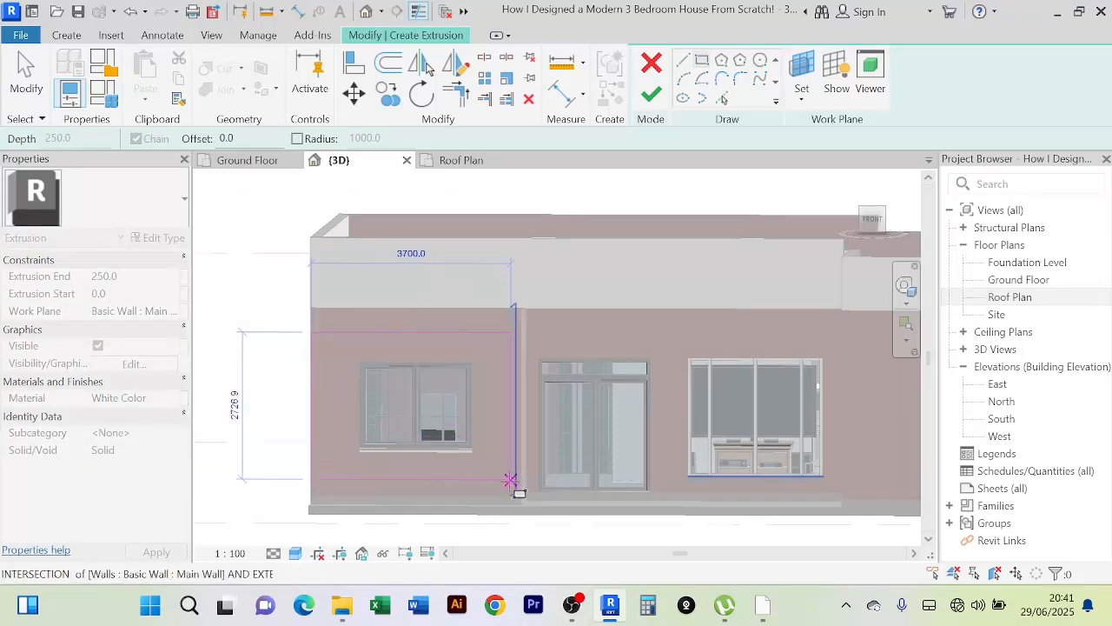
scroll(513, 485, up, 3)
middle_drag(534, 509, 545, 453)
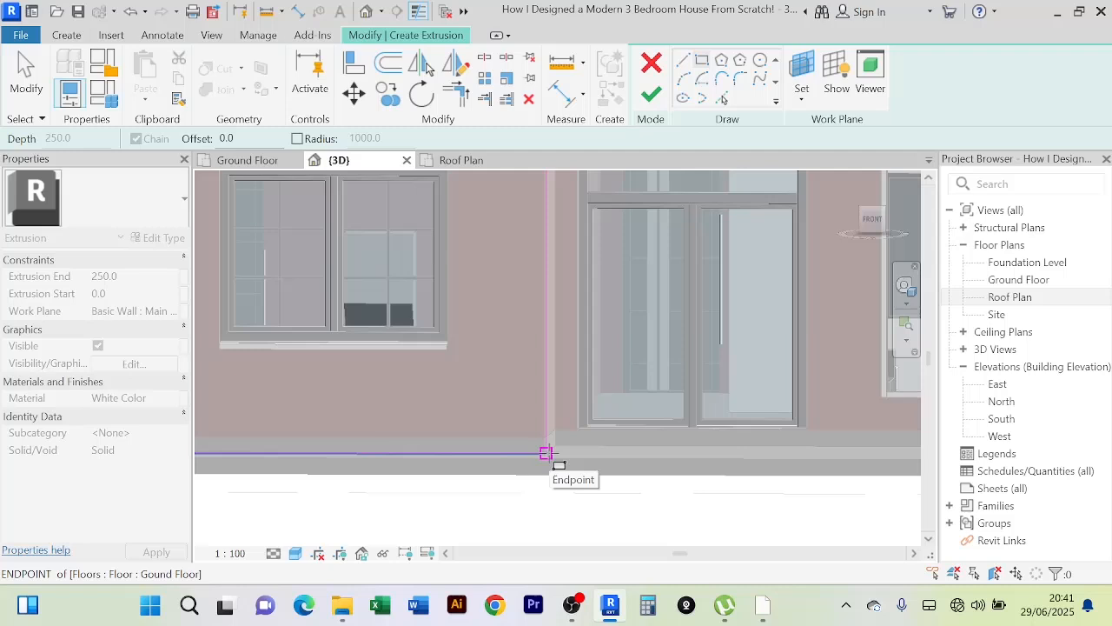
click(545, 453)
scroll(546, 434, down, 2)
right_click(249, 211)
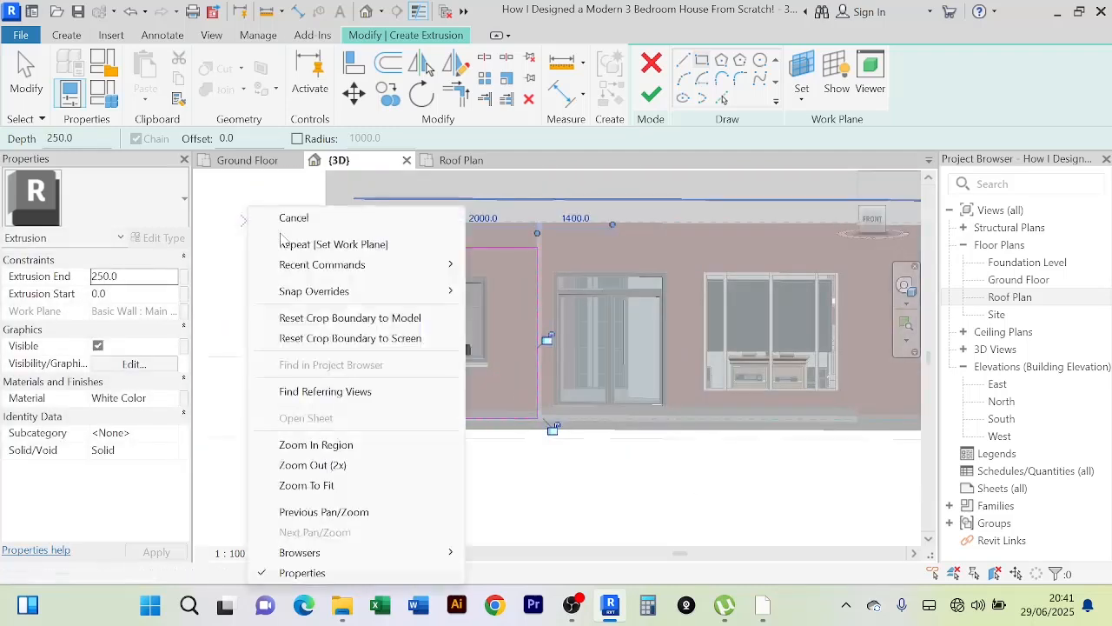
click(264, 219)
right_click(246, 208)
click(262, 219)
scroll(266, 244, down, 3)
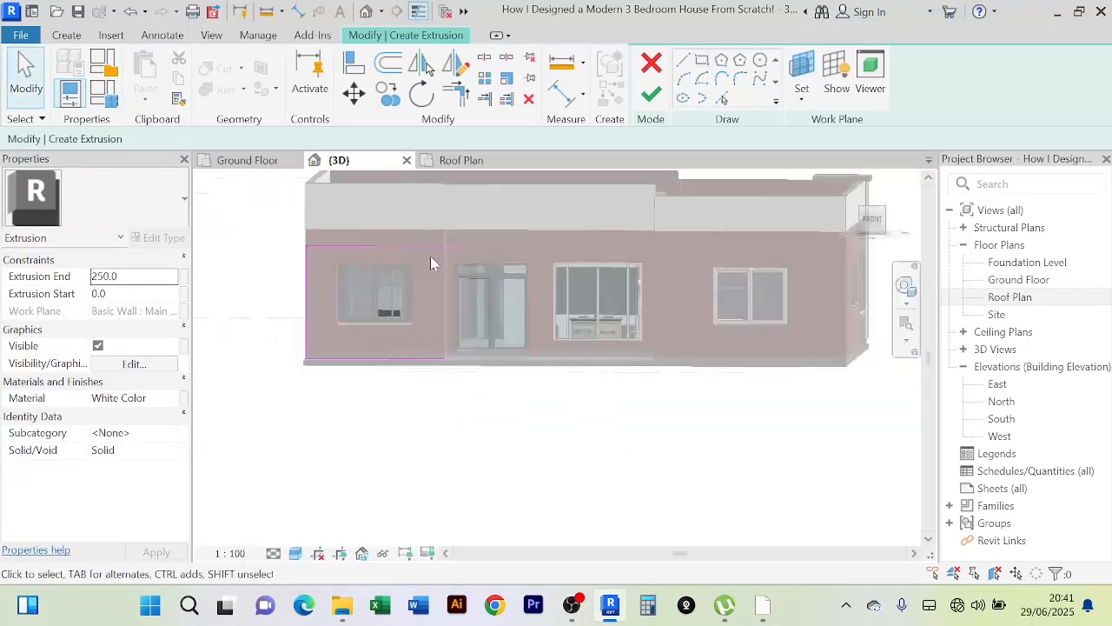
middle_drag(495, 231, 514, 261)
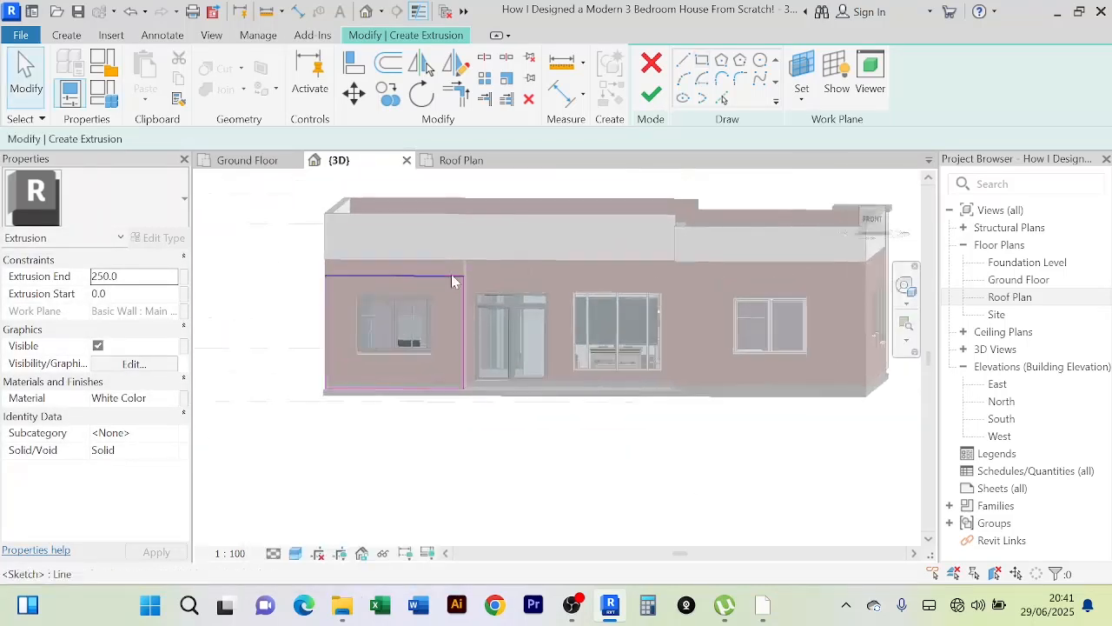
click(651, 94)
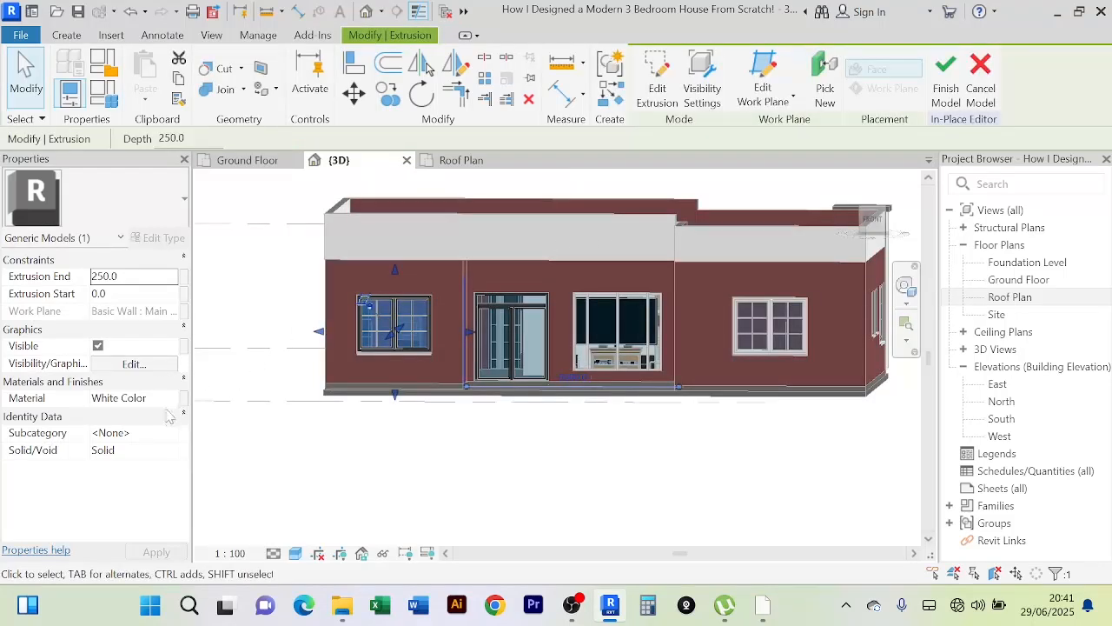
click(944, 76)
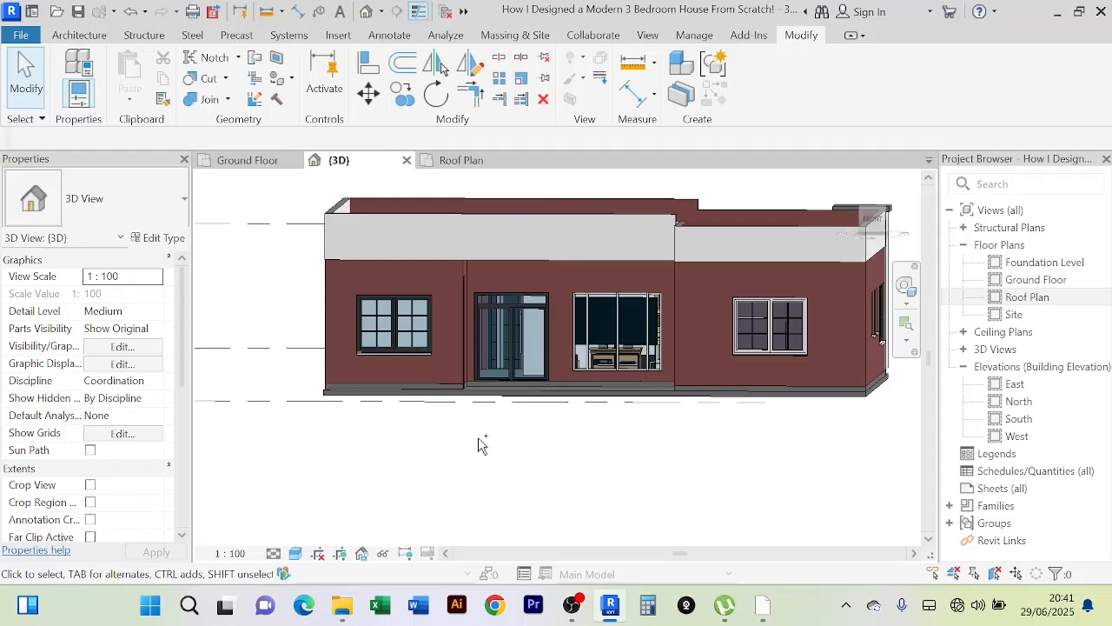
Step: Undo the completed in-place front wall extrusion, discard its reopened sketch, and cancel the in-place model
key(ctrl+z)
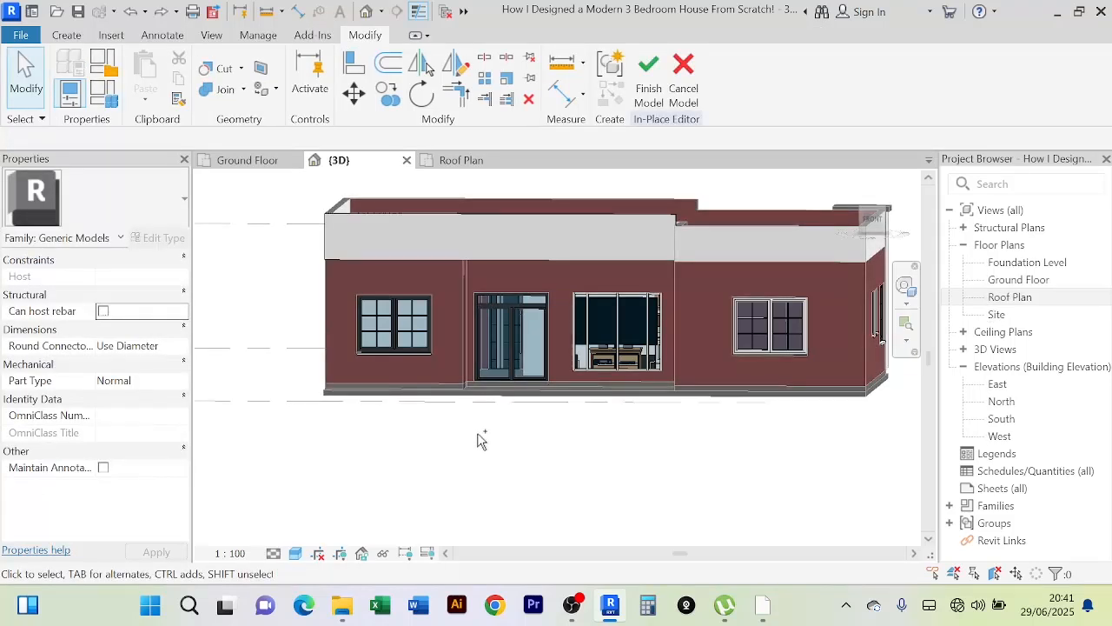
key(ctrl+z)
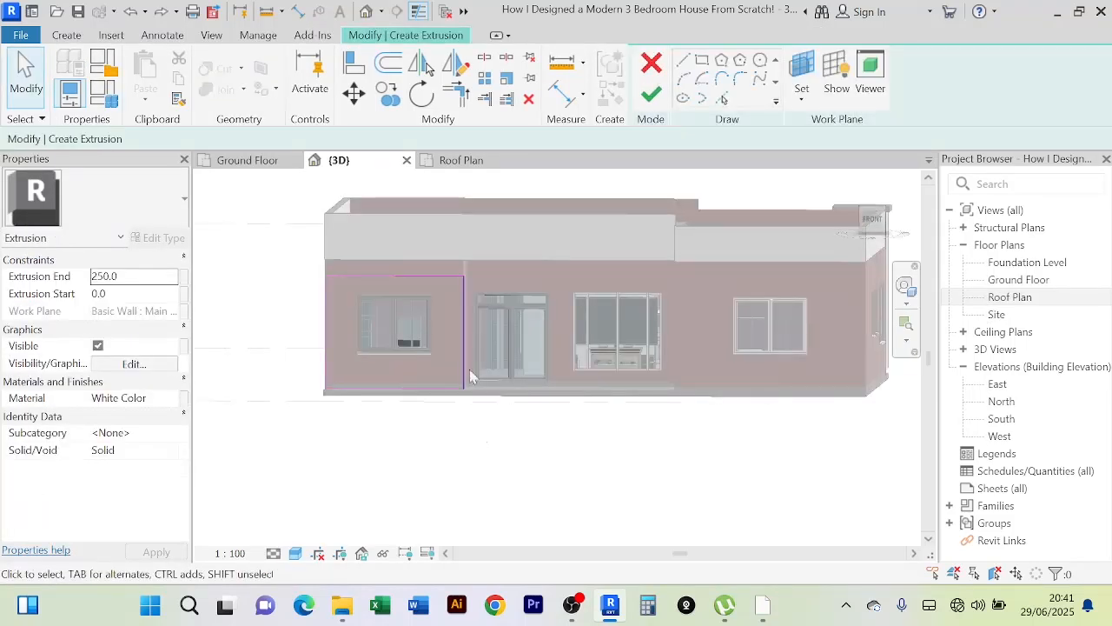
scroll(456, 297, up, 2)
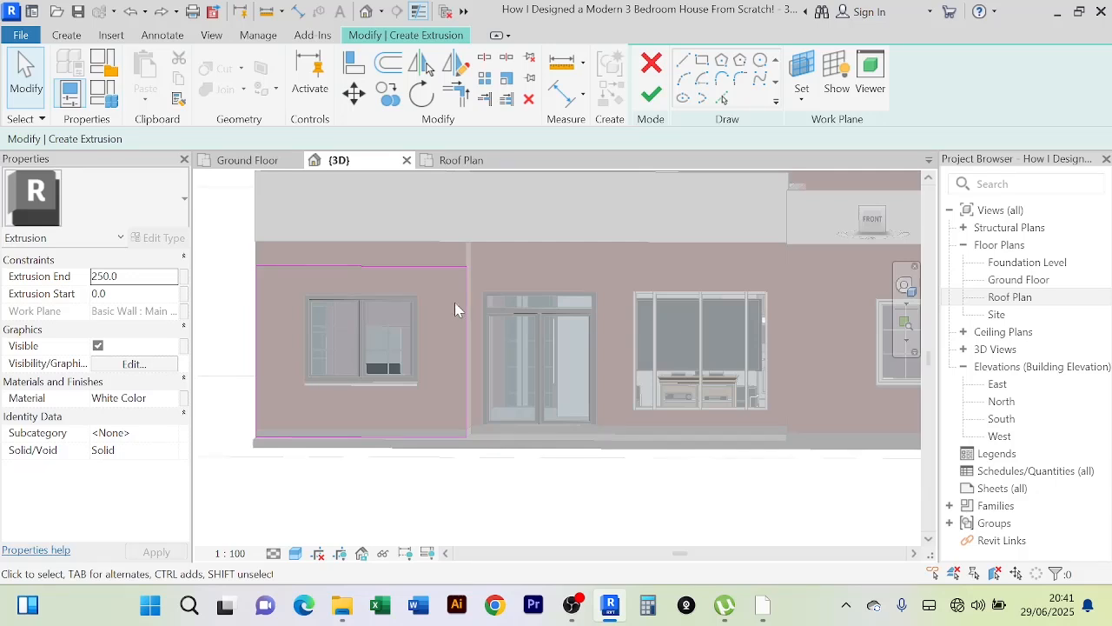
click(655, 70)
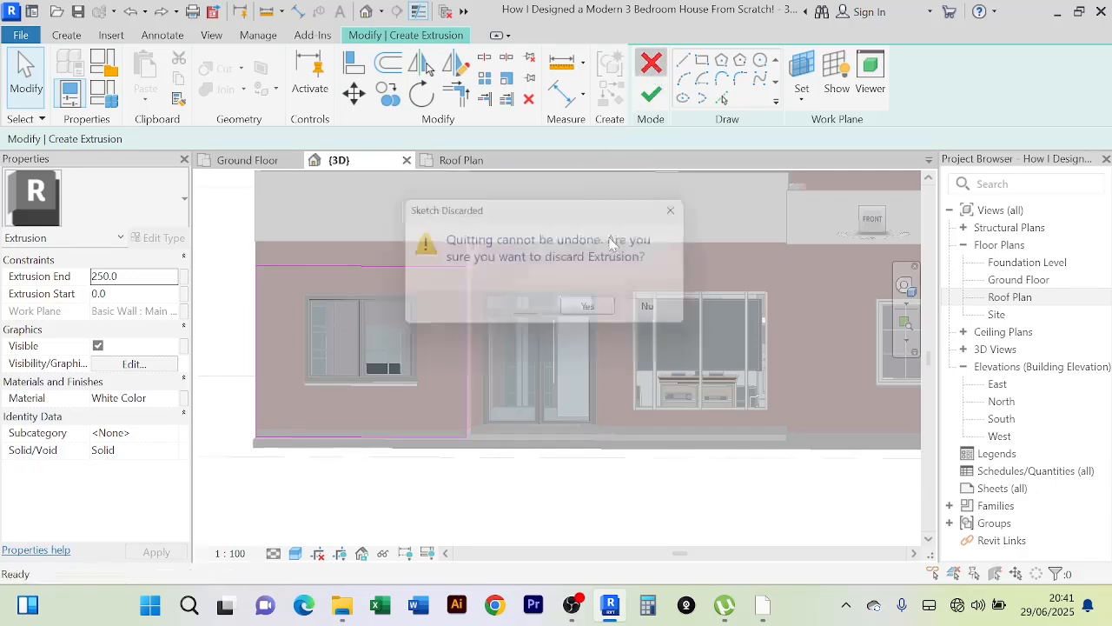
click(597, 312)
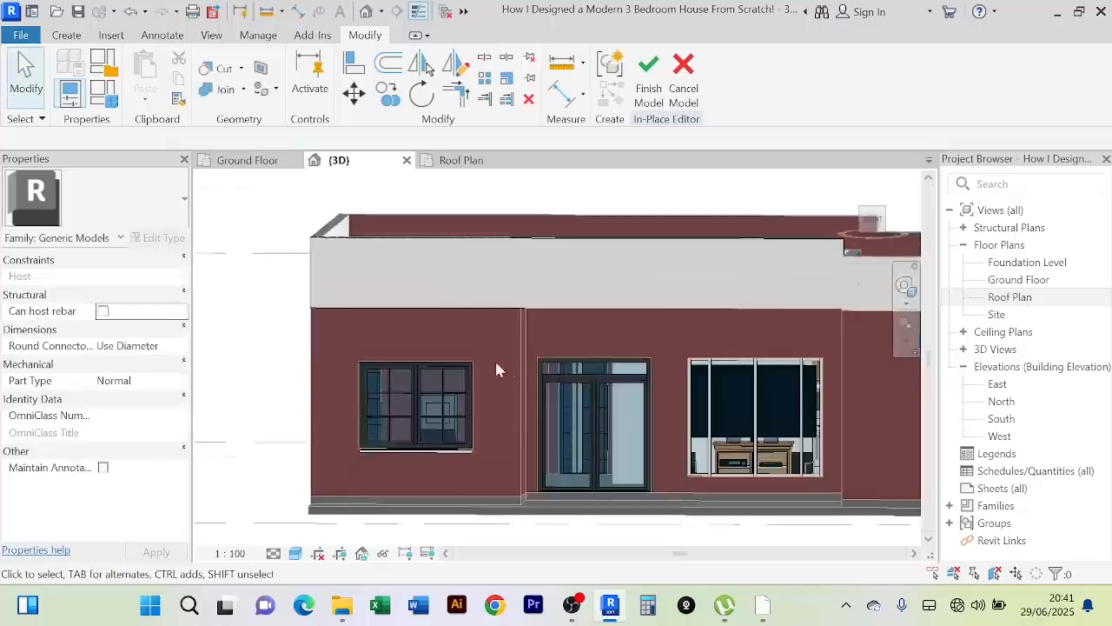
click(683, 77)
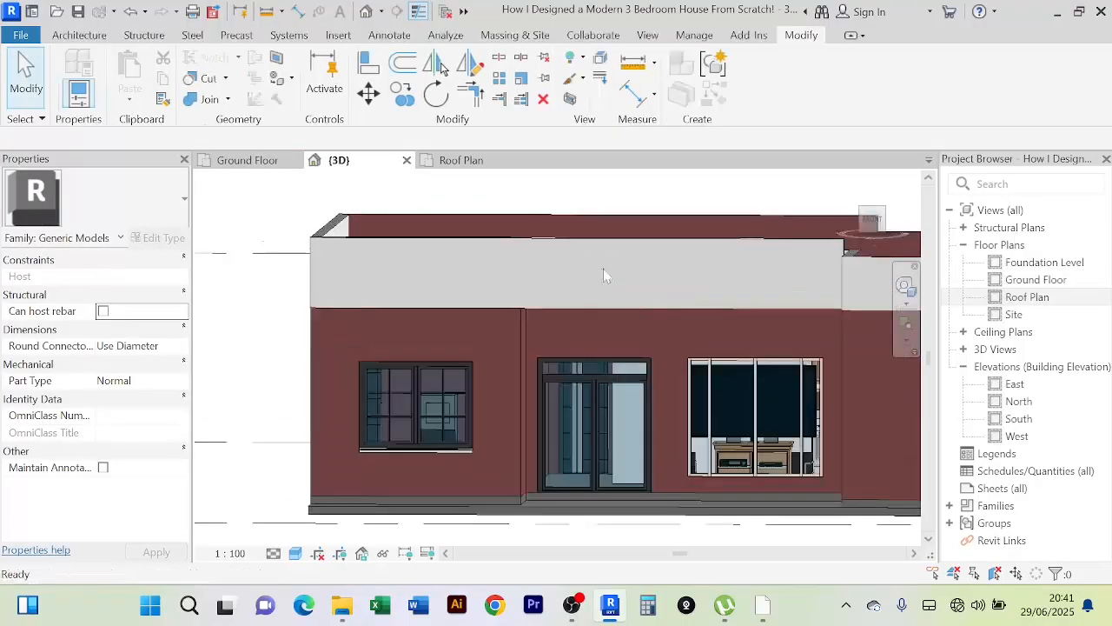
Step: Start a new in-place component in the Generic Models category, accepting the default name
scroll(645, 239, down, 2)
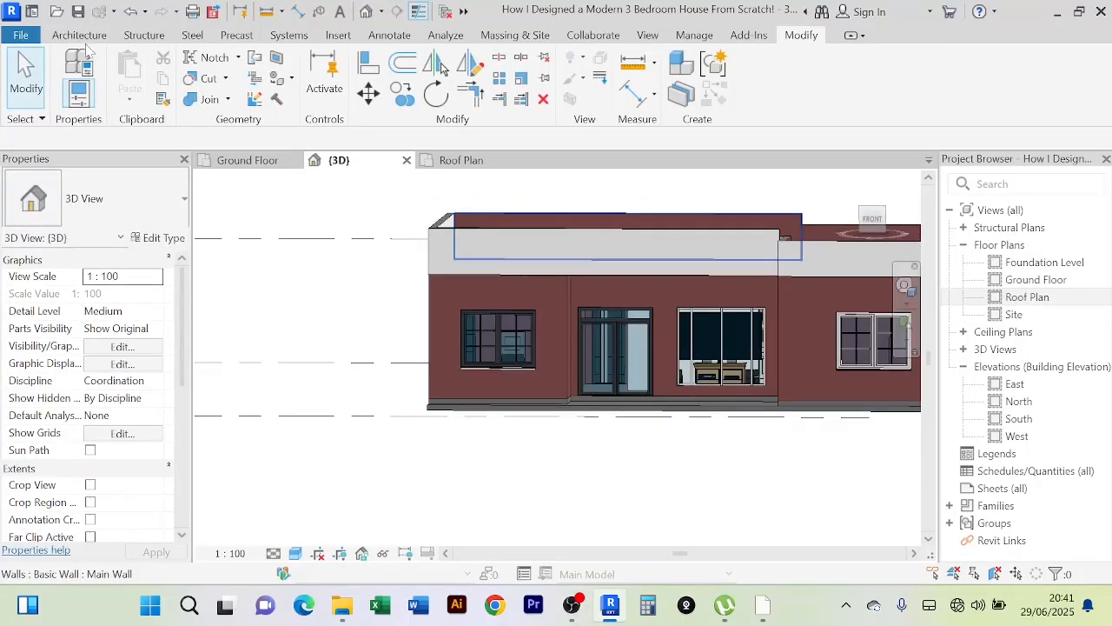
click(83, 37)
click(211, 78)
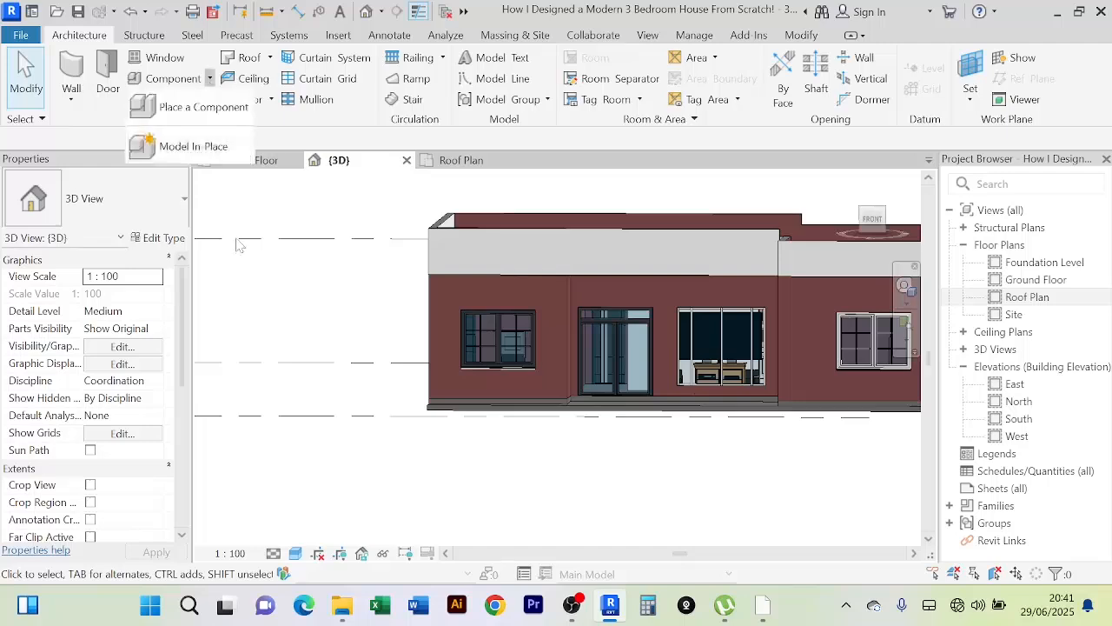
click(204, 144)
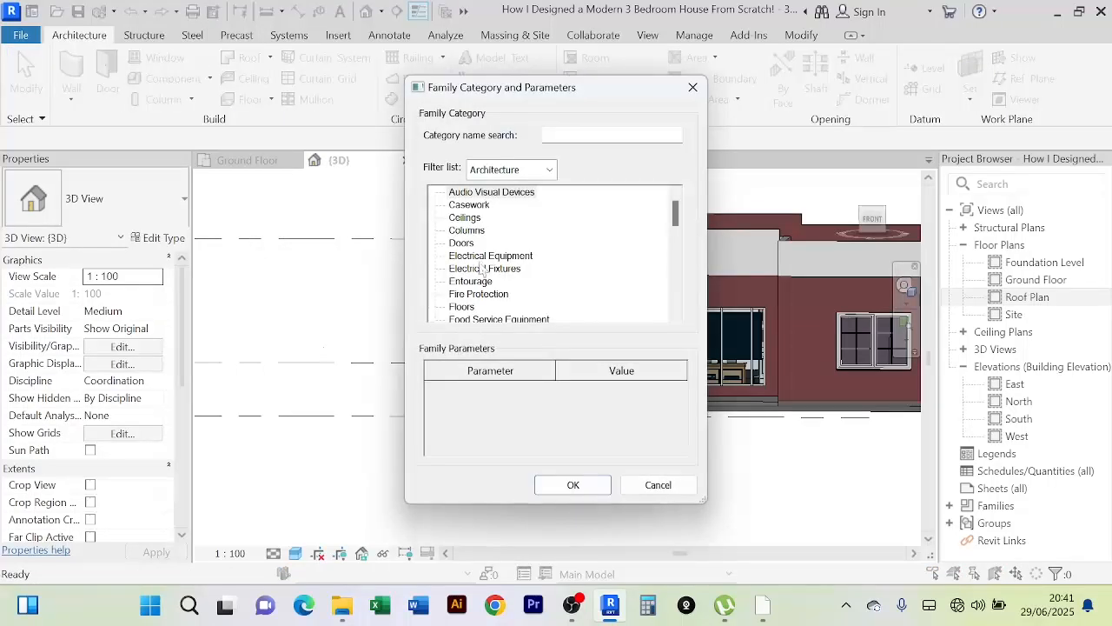
key(g)
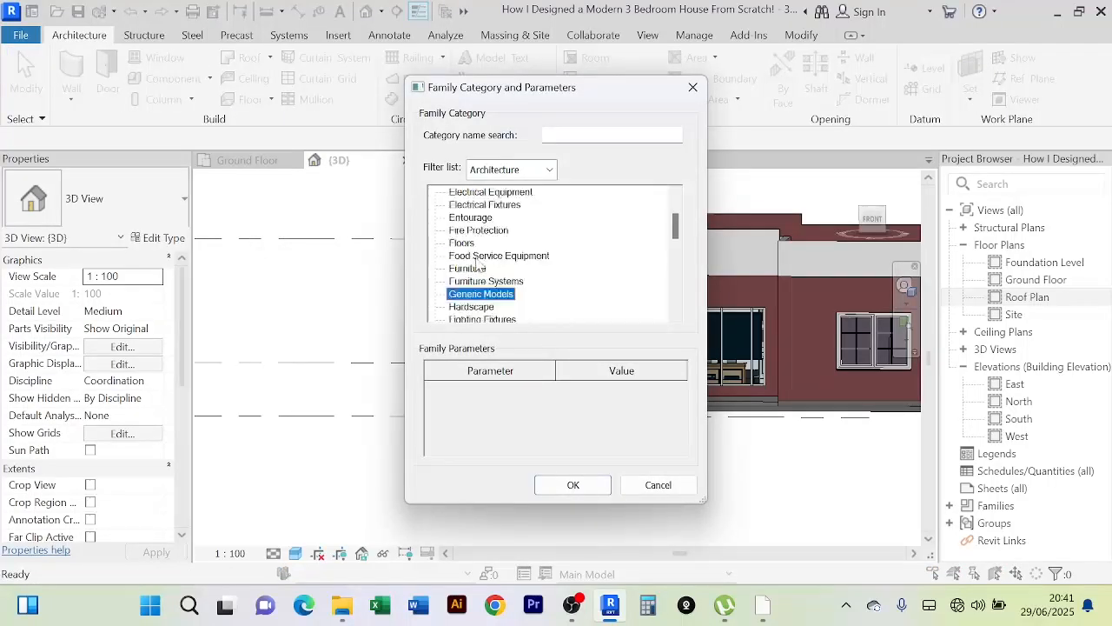
click(569, 487)
click(556, 327)
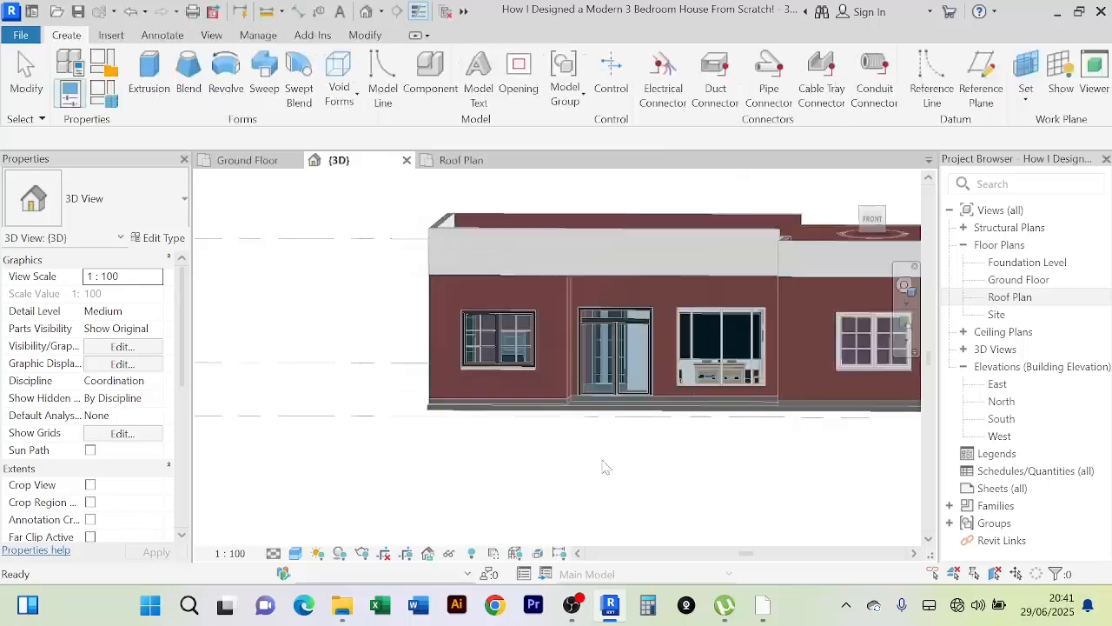
Step: Start an extrusion and pick the face of the projecting front wall around the single window as its work plane
click(148, 77)
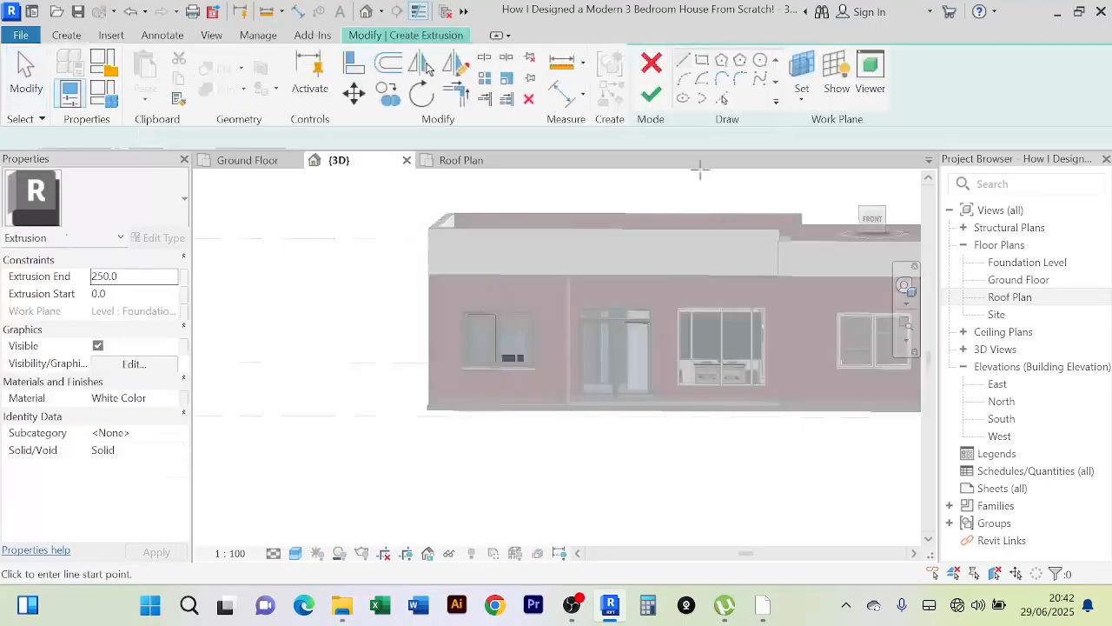
click(798, 83)
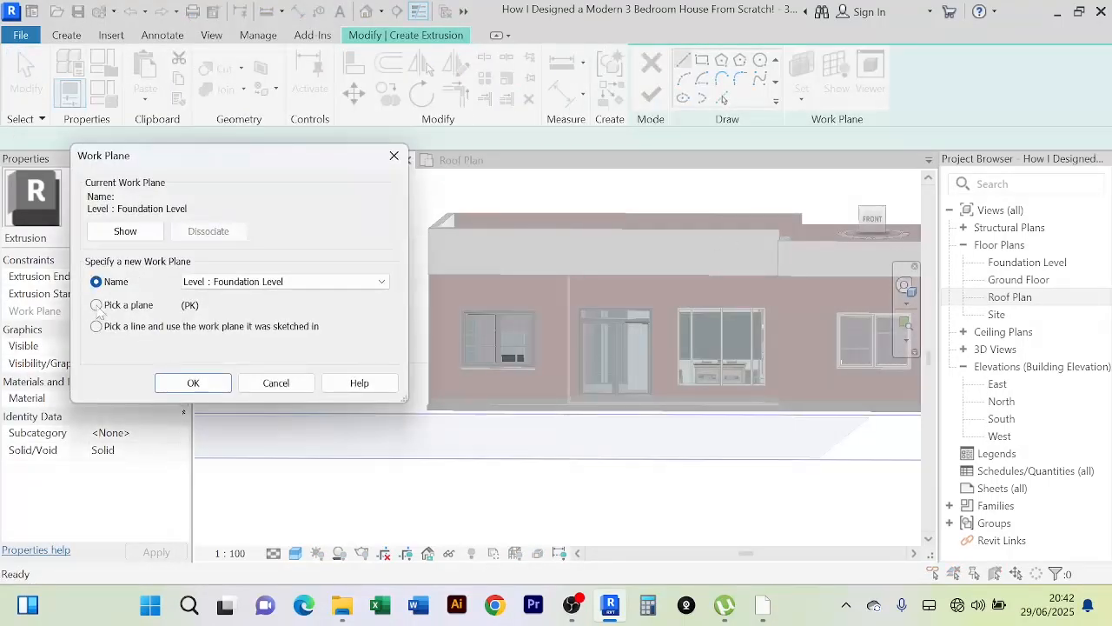
click(193, 383)
scroll(382, 391, up, 3)
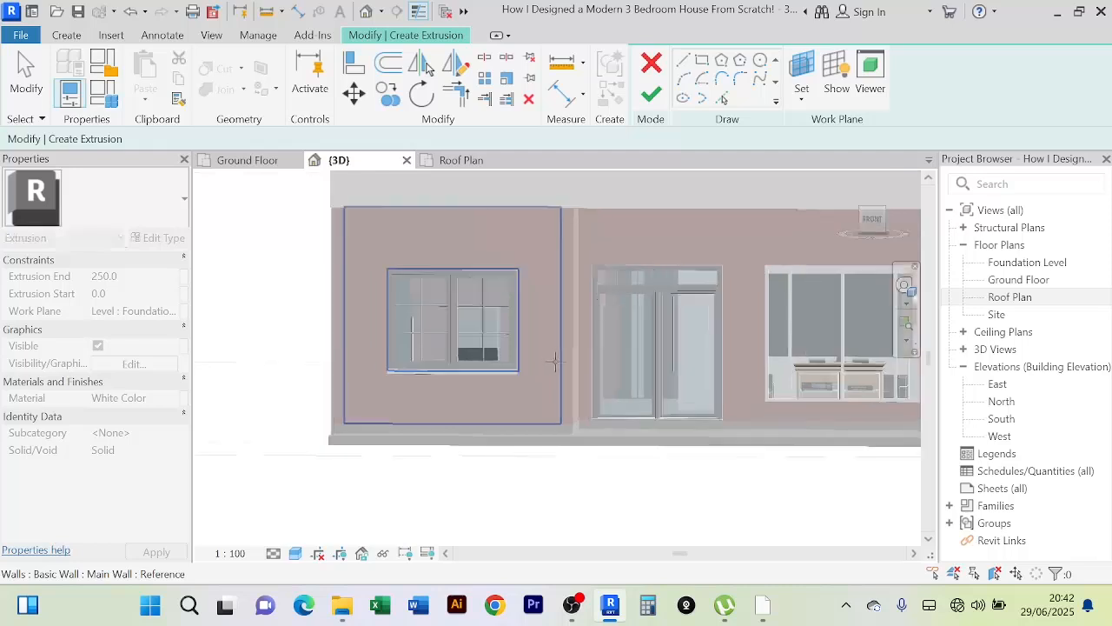
scroll(572, 424, up, 4)
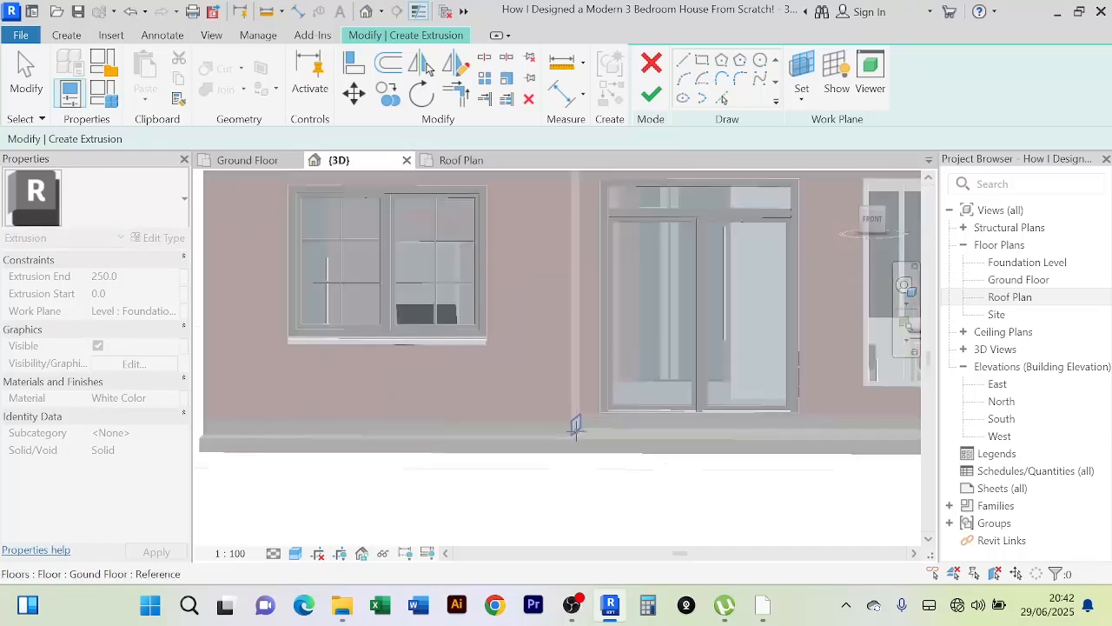
scroll(563, 414, down, 4)
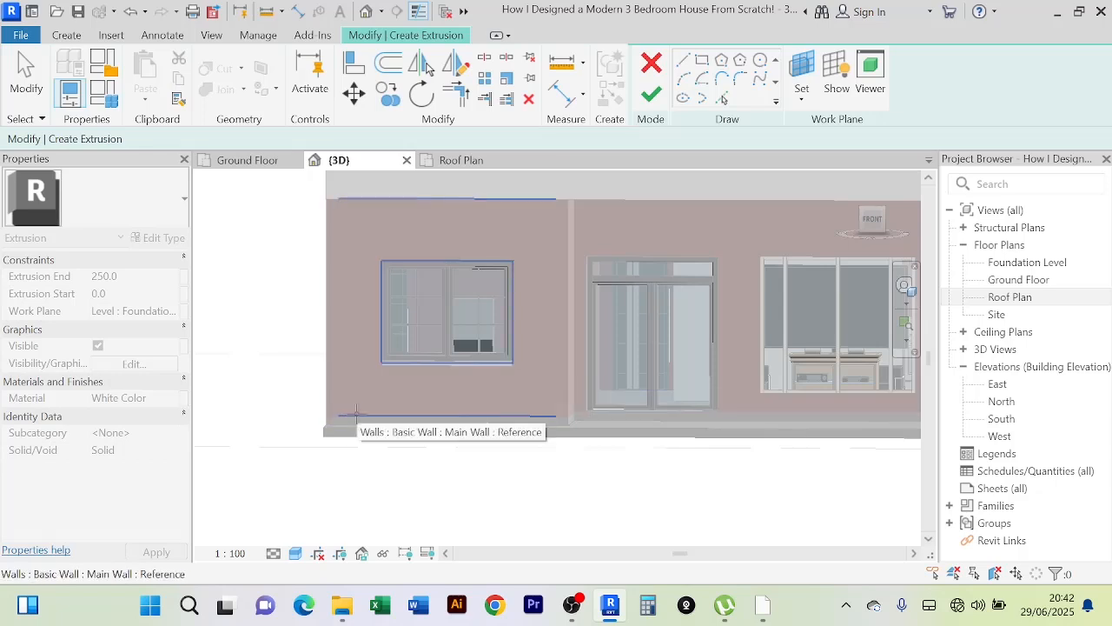
click(356, 415)
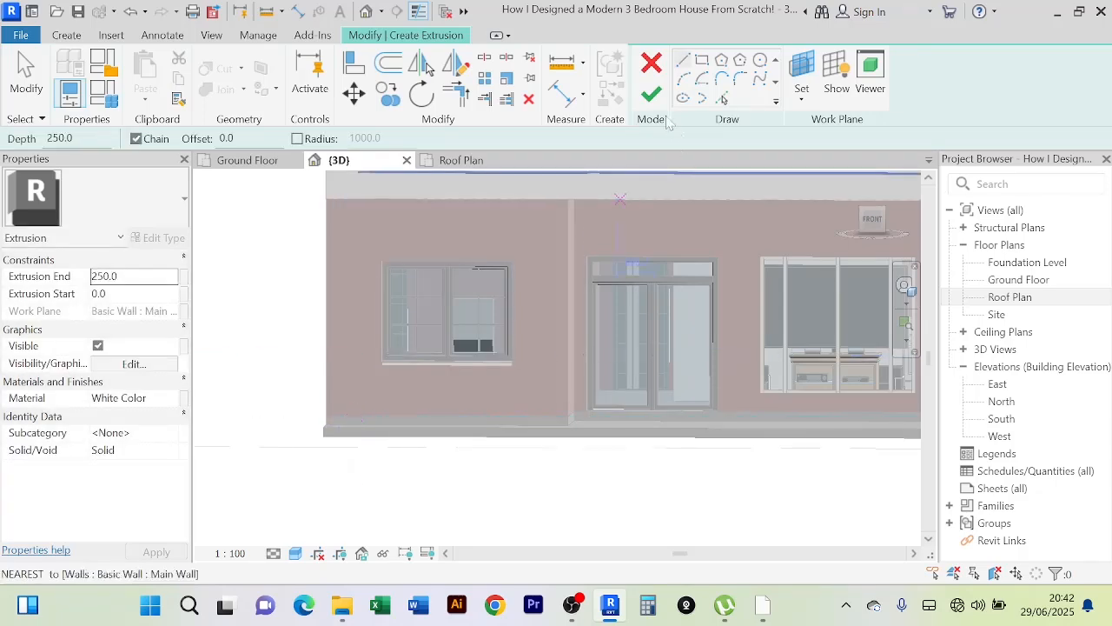
Step: Sketch a rectangle about 3360 mm high across the projecting wall, extrude it 250 mm in White Color, and finish the in-place model
click(702, 61)
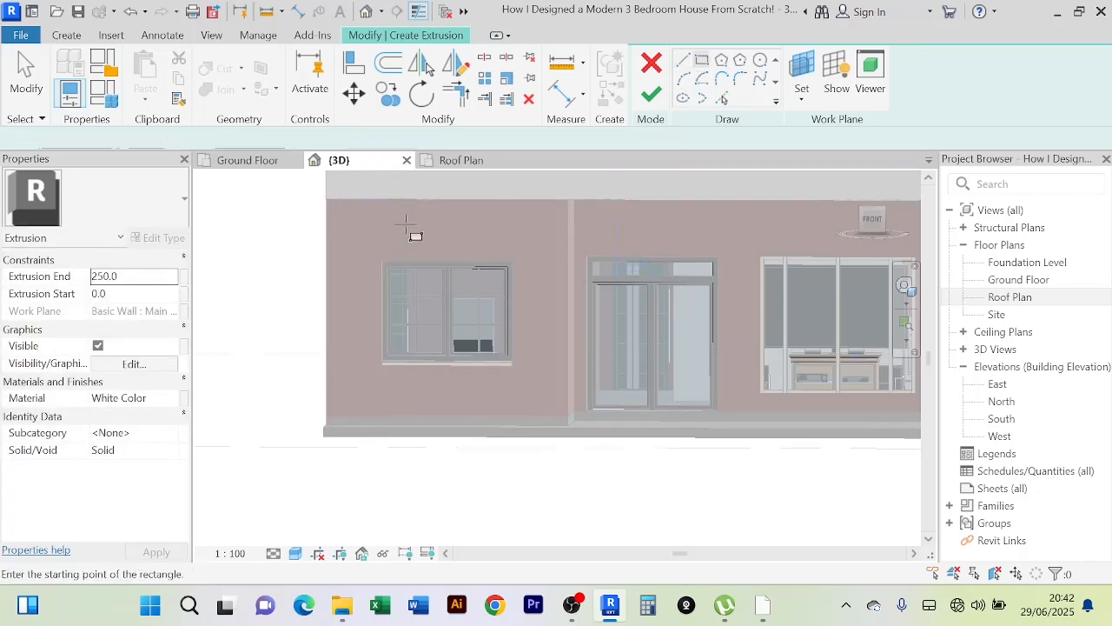
click(325, 216)
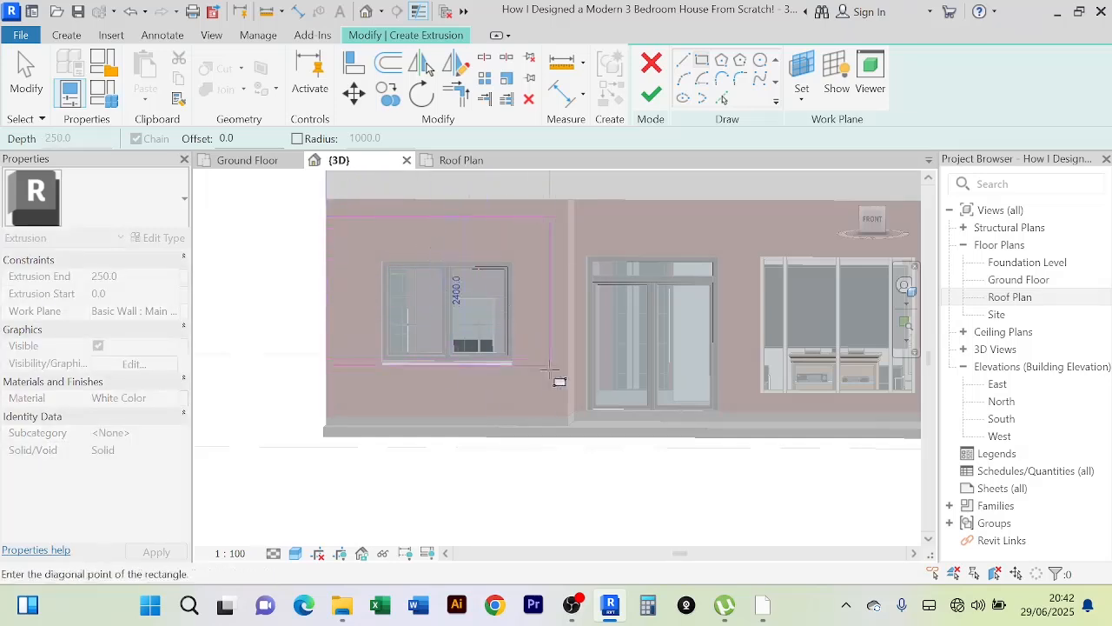
click(567, 425)
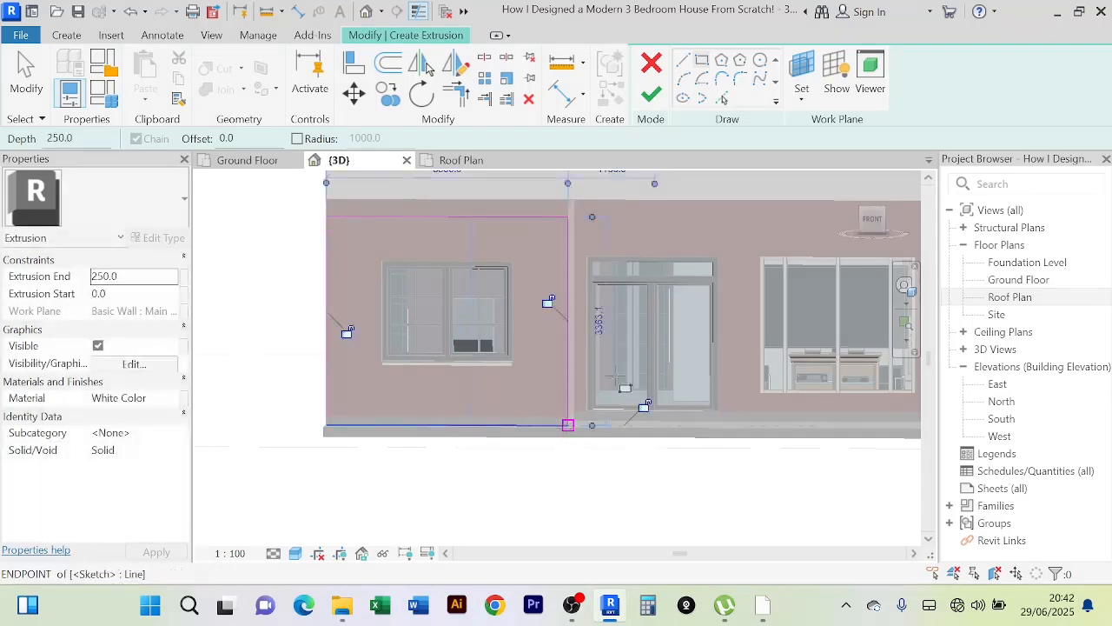
click(646, 104)
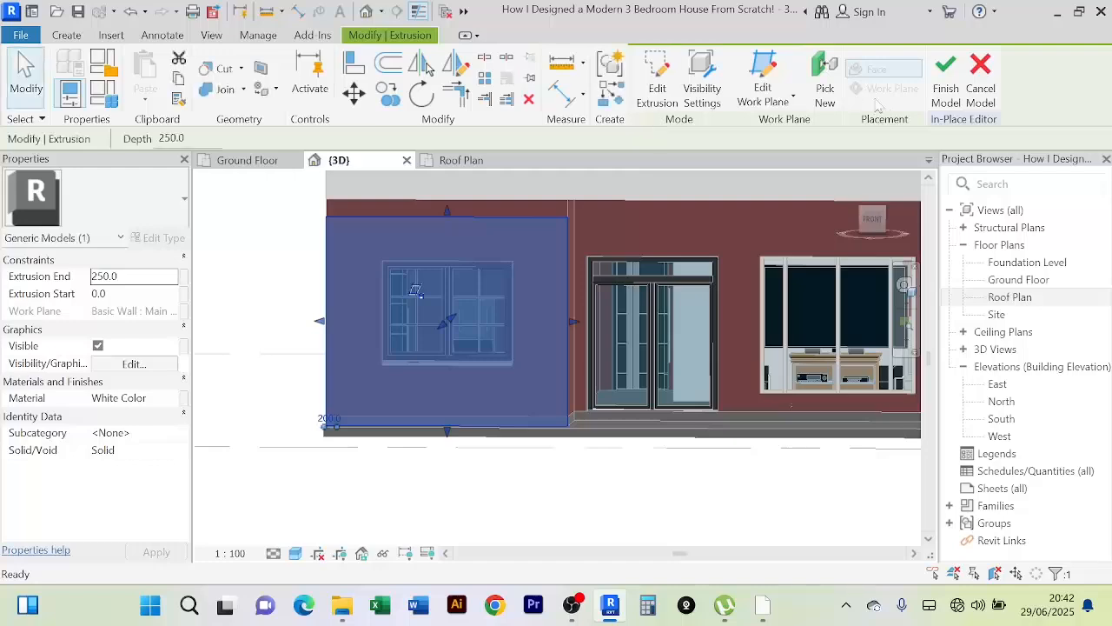
click(532, 511)
scroll(534, 499, down, 2)
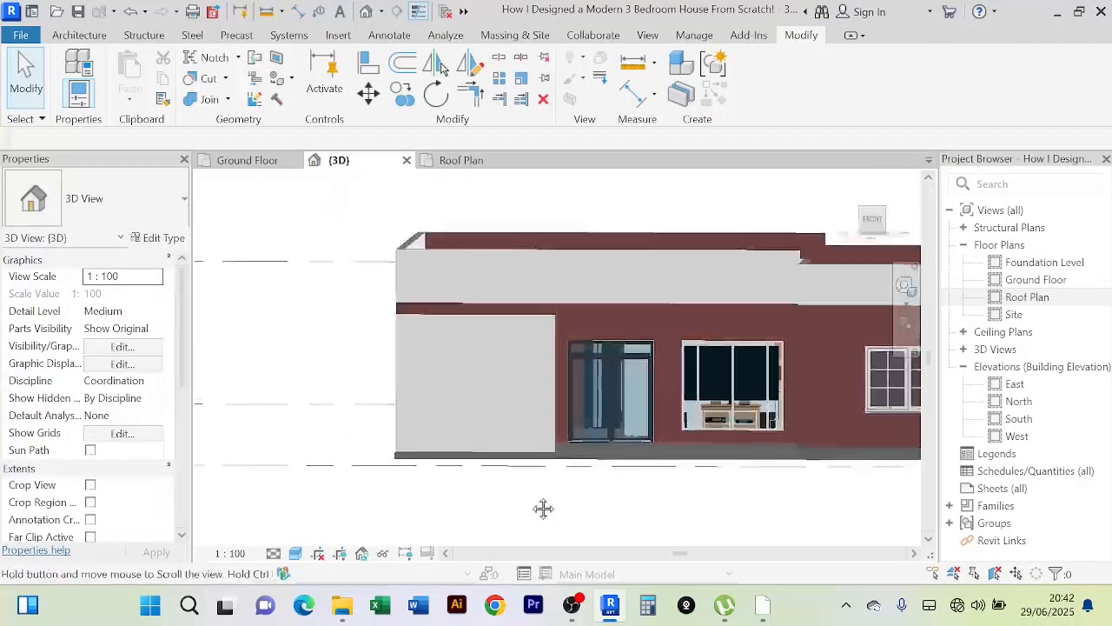
Step: Open the white in-place extrusion covering the window and edit its extrusion sketch
shift+middle_drag(530, 493, 559, 494)
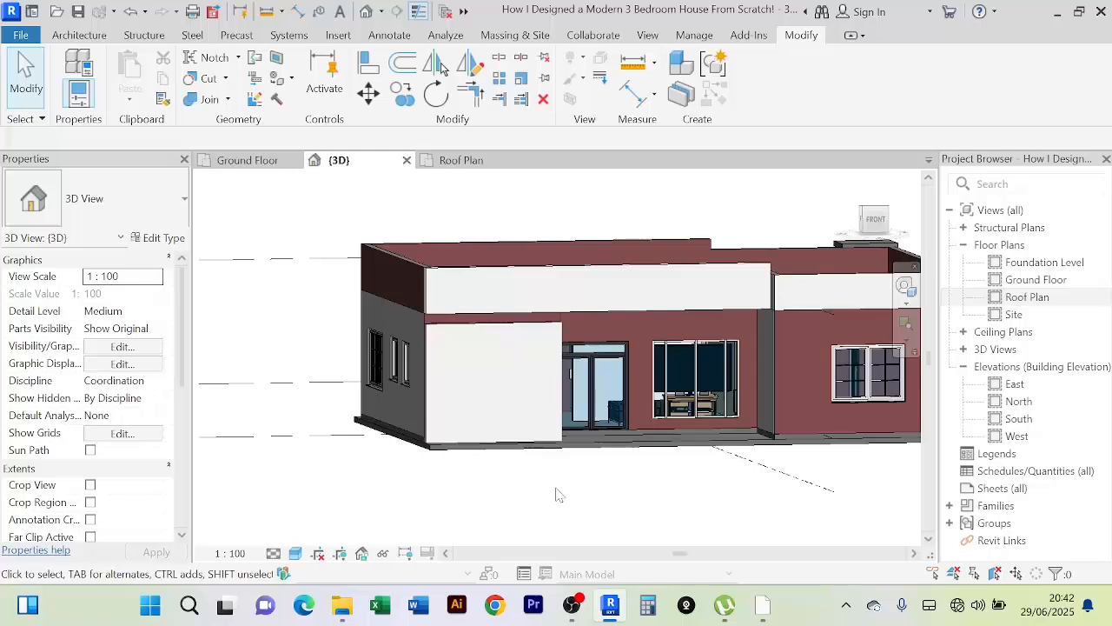
shift+middle_drag(559, 495, 510, 498)
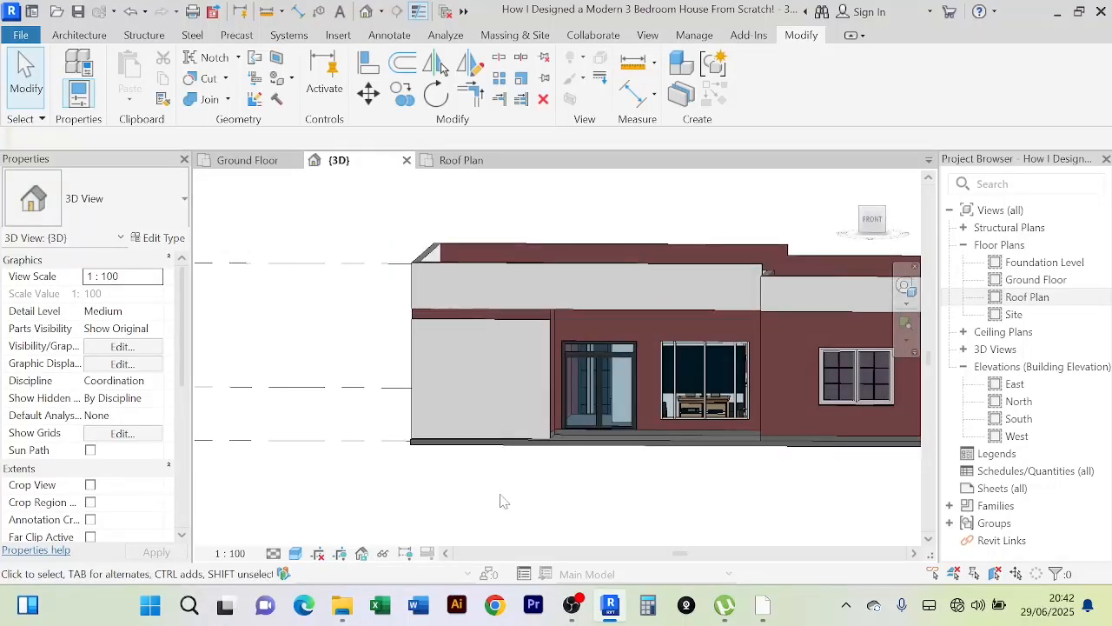
scroll(504, 508, up, 3)
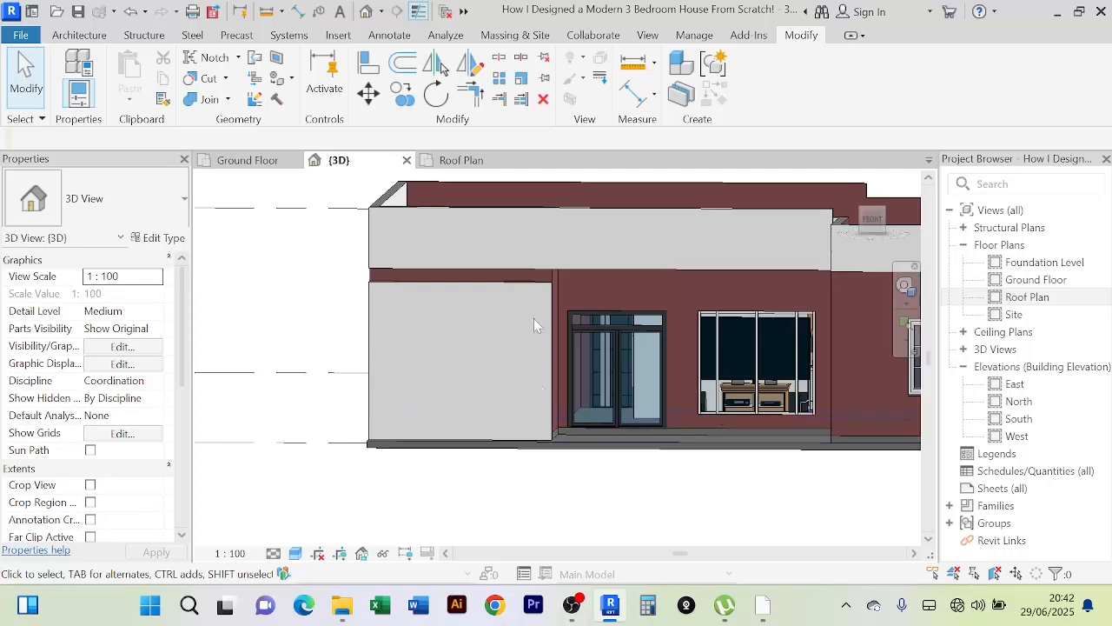
click(536, 298)
double_click(534, 288)
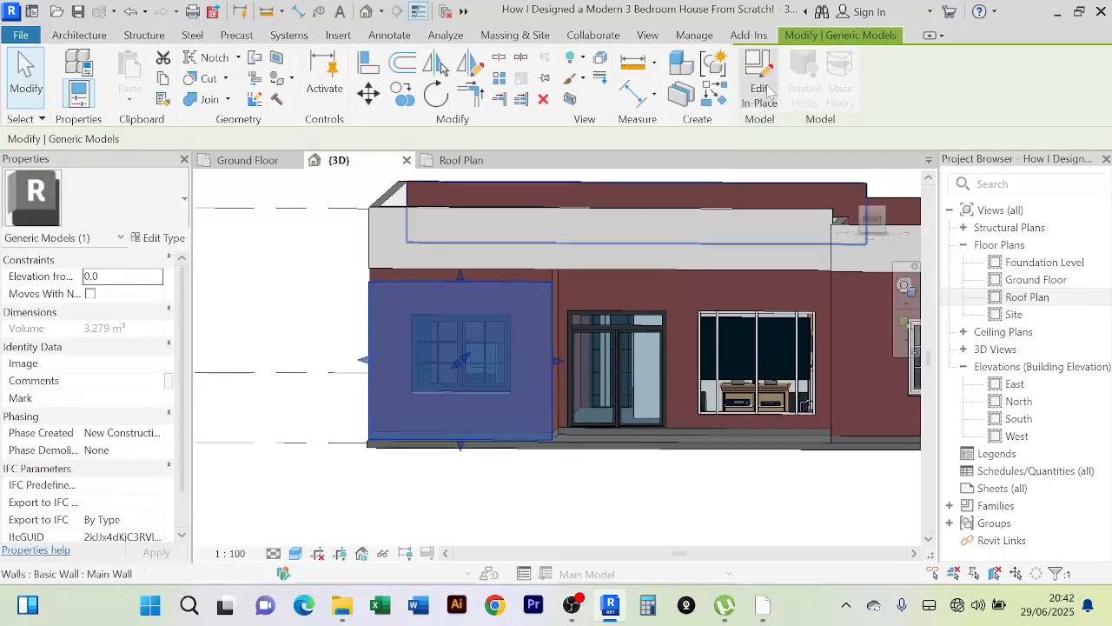
click(527, 295)
click(657, 91)
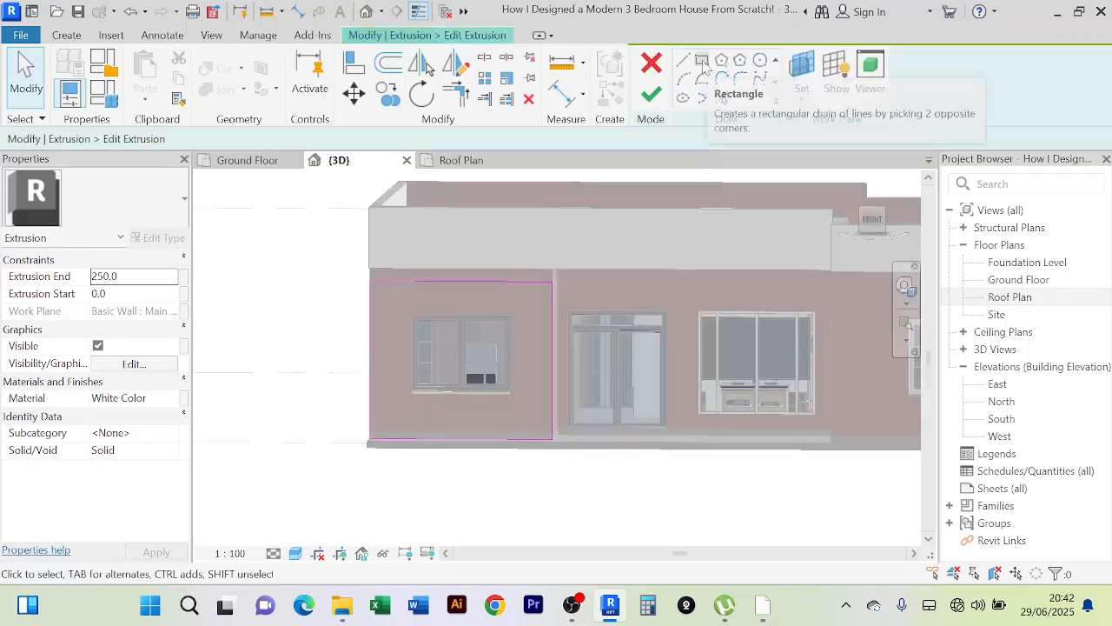
Step: Add sketch lines for the window opening by picking the top and both side edges of the window frame
scroll(483, 365, up, 2)
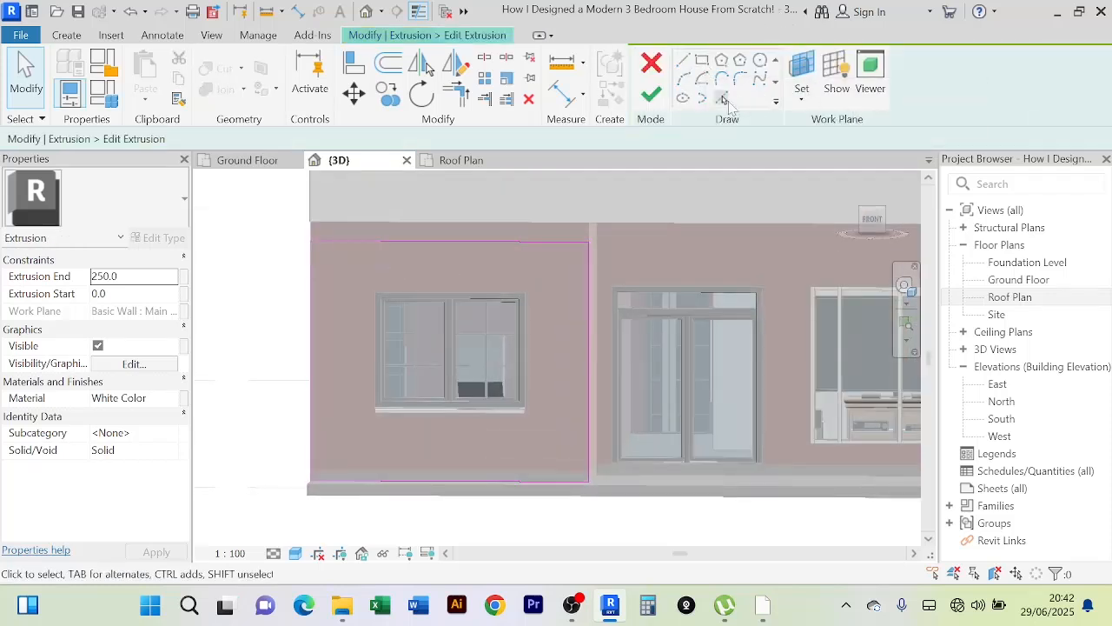
click(722, 99)
scroll(397, 330, up, 2)
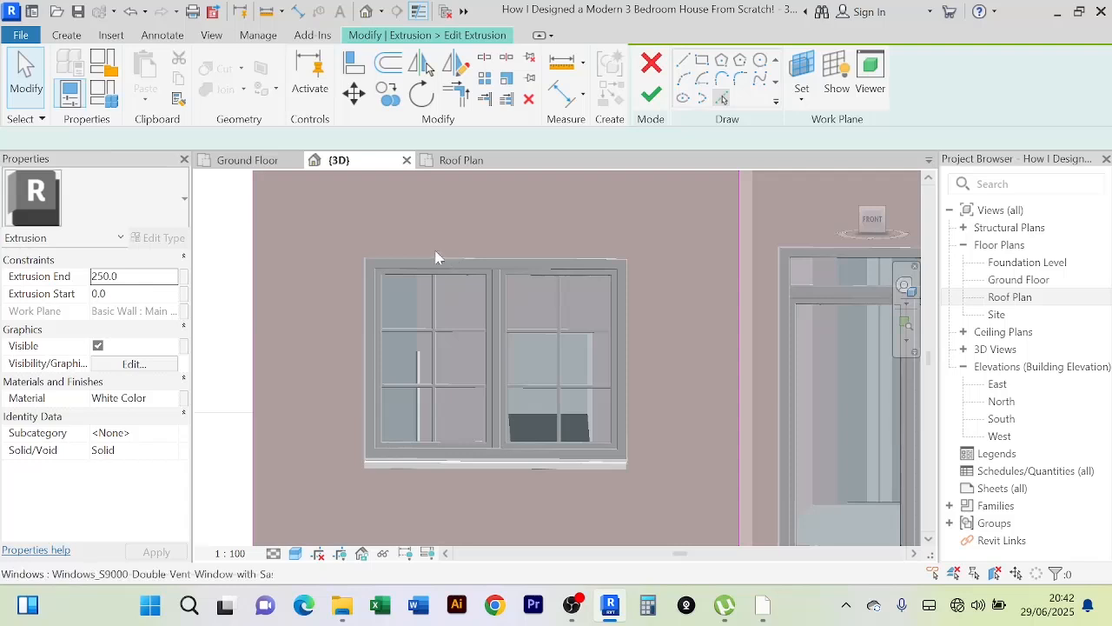
scroll(425, 257, up, 2)
click(410, 241)
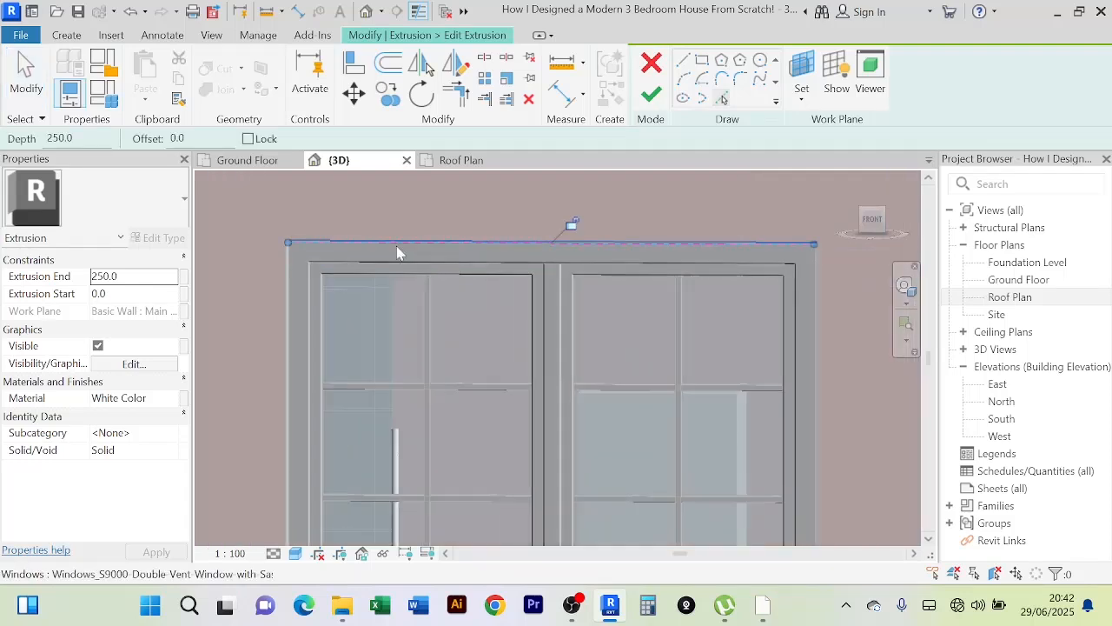
click(285, 309)
scroll(460, 313, down, 3)
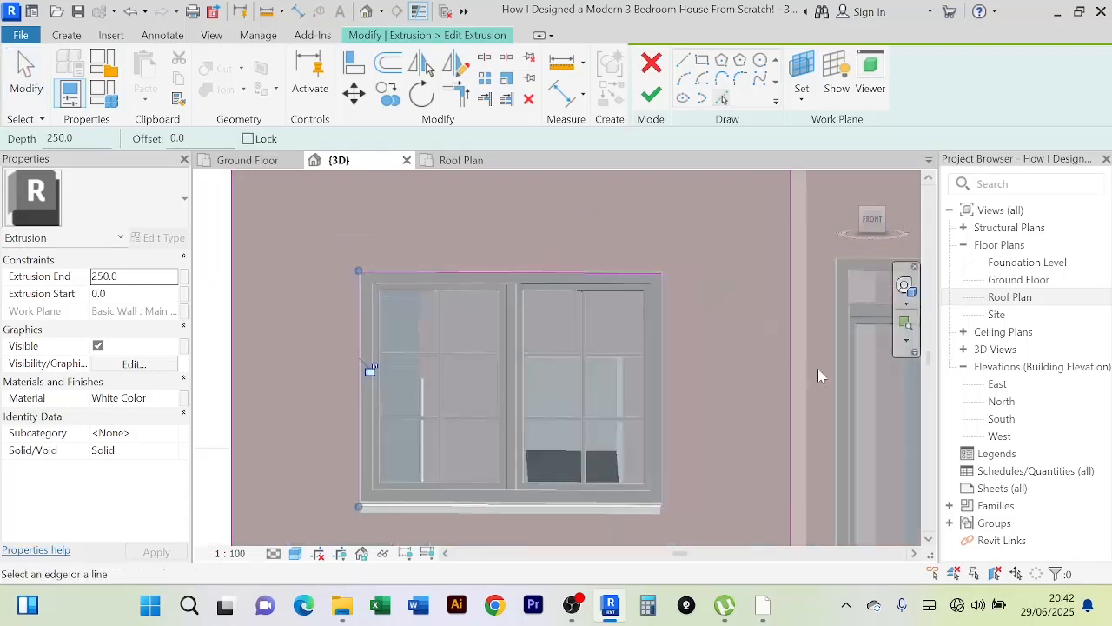
scroll(673, 345, up, 3)
click(654, 332)
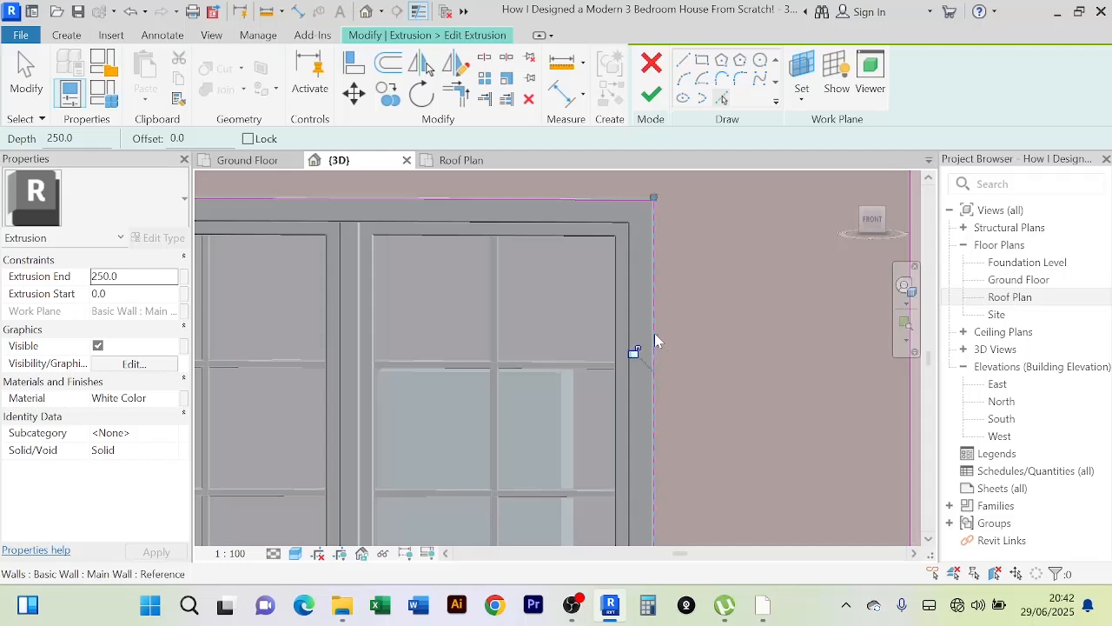
Step: Add the bottom sketch line of the window opening by picking the upper front edge of the sill
scroll(670, 356, down, 3)
scroll(409, 454, up, 3)
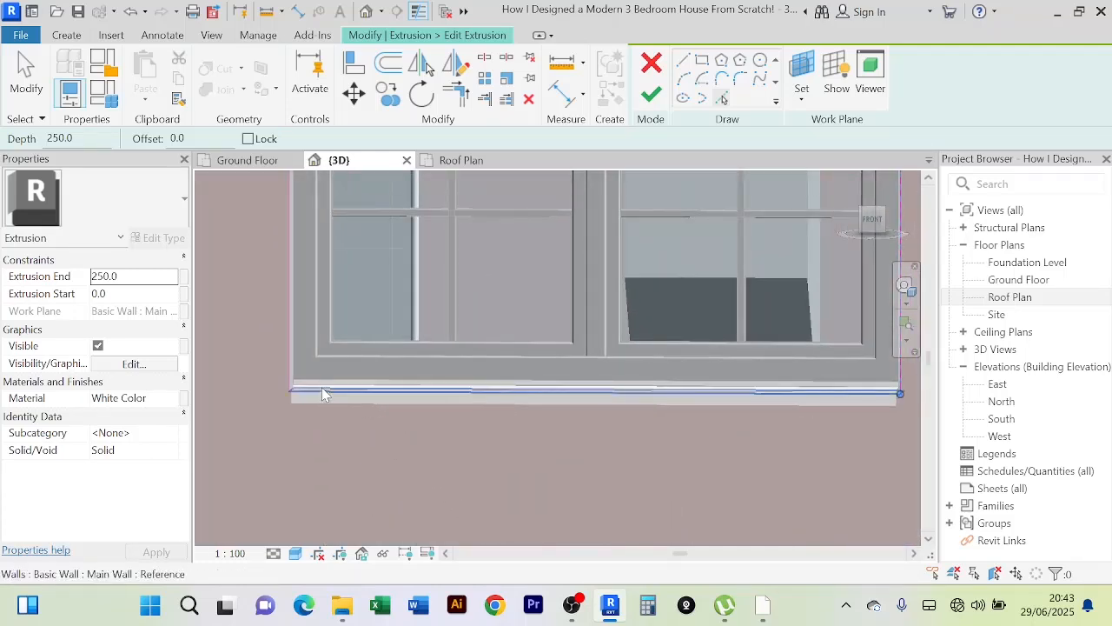
scroll(322, 396, up, 2)
scroll(283, 393, up, 2)
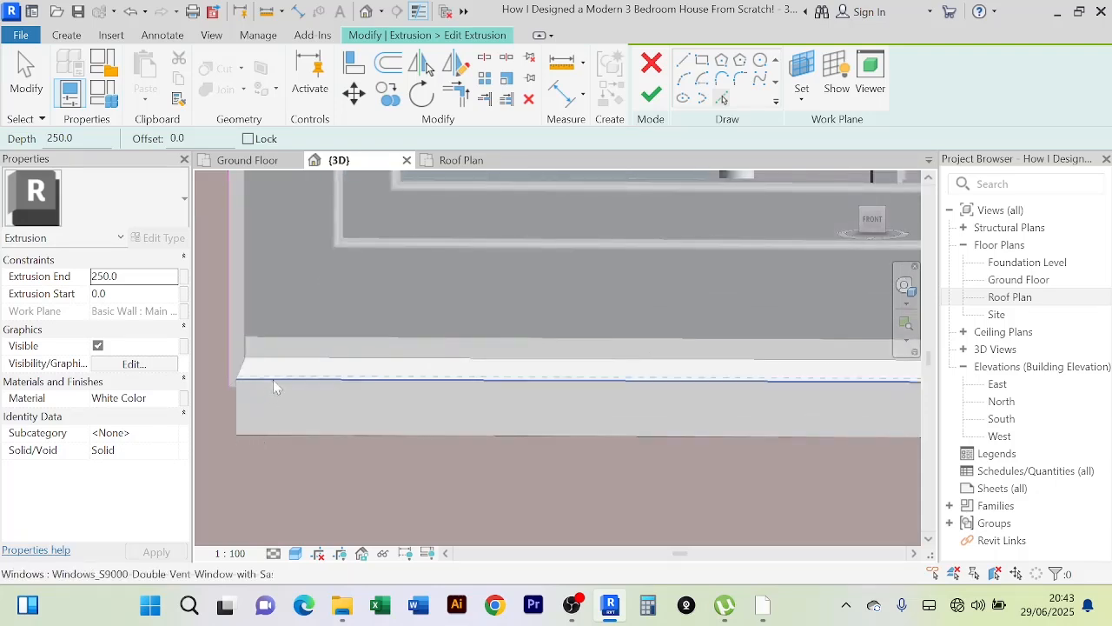
click(273, 379)
scroll(353, 444, down, 3)
middle_drag(364, 471, 303, 337)
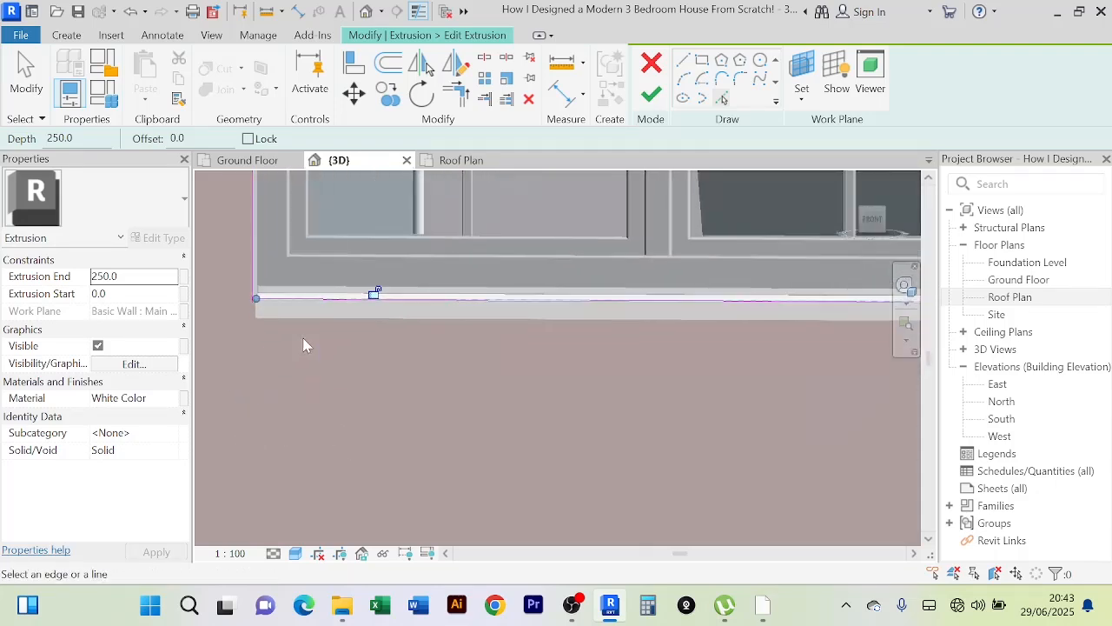
Step: Trim the bottom line of the window opening to both side lines so the two sill corners close
click(456, 94)
scroll(261, 279, up, 2)
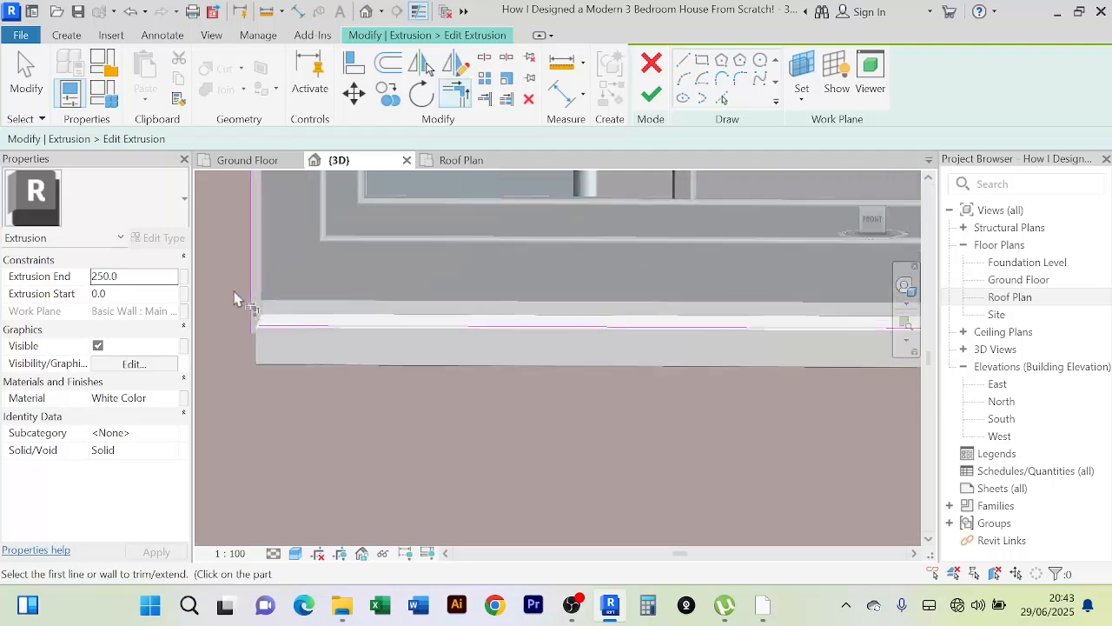
click(307, 326)
scroll(383, 376, down, 4)
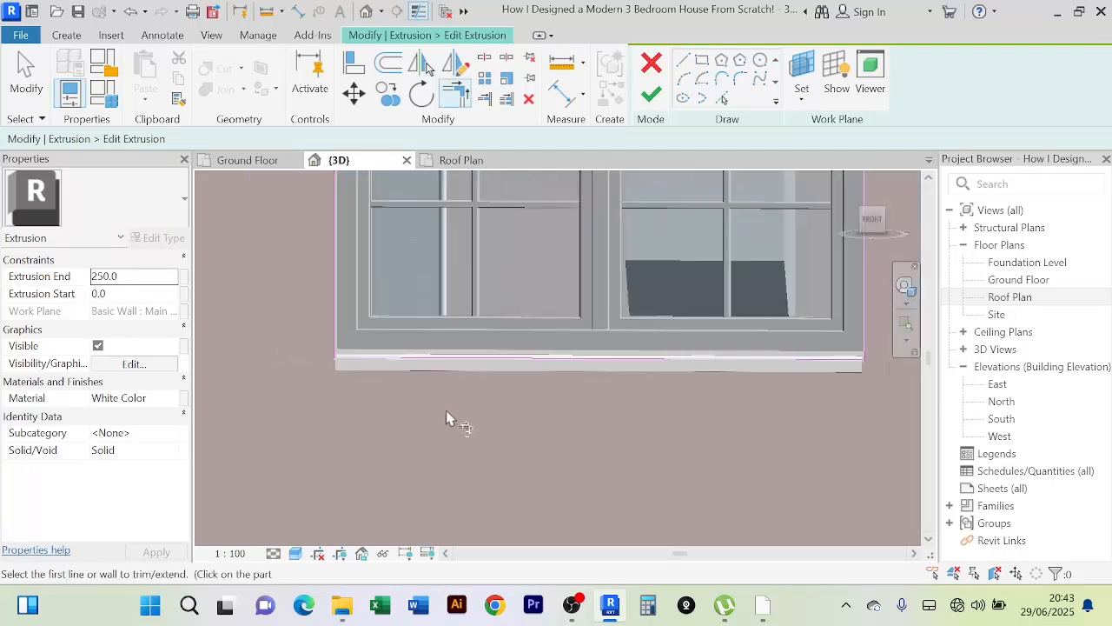
middle_drag(511, 419, 394, 422)
scroll(728, 376, up, 1)
scroll(767, 348, up, 1)
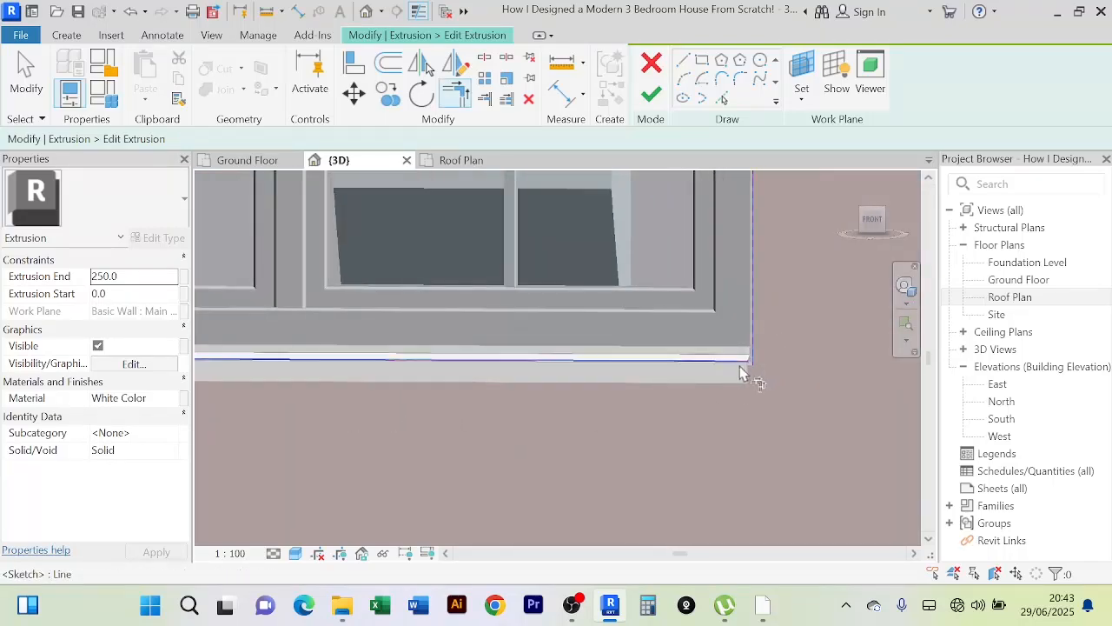
scroll(730, 369, down, 3)
Step: Trim the top line of the window opening to both side lines, and finish the extrusion sketch and in-place model
scroll(570, 281, up, 3)
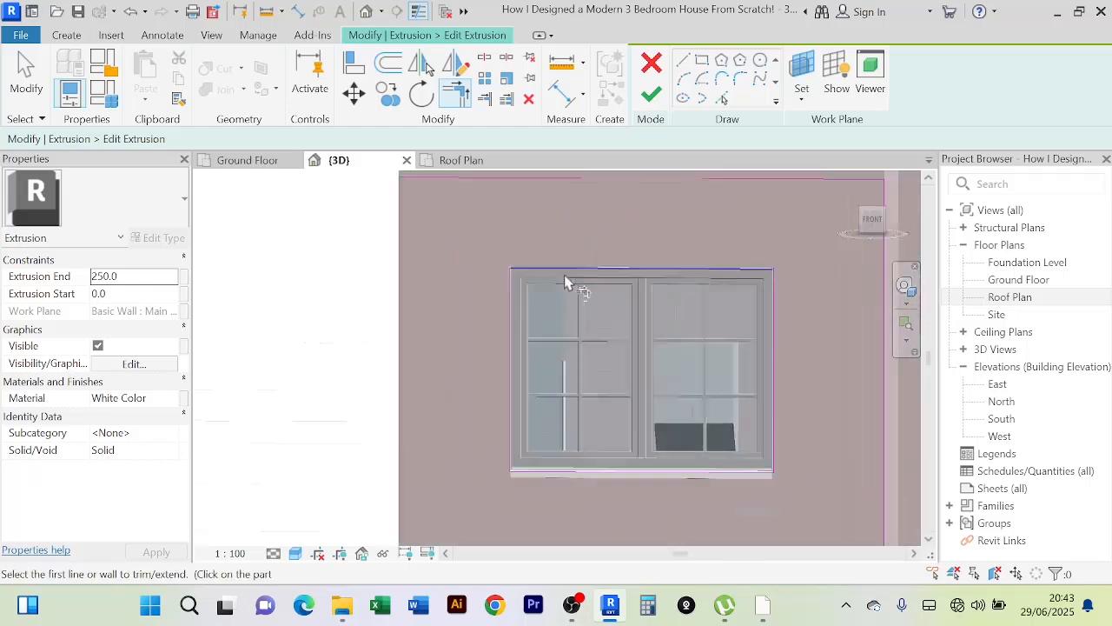
scroll(470, 298, up, 2)
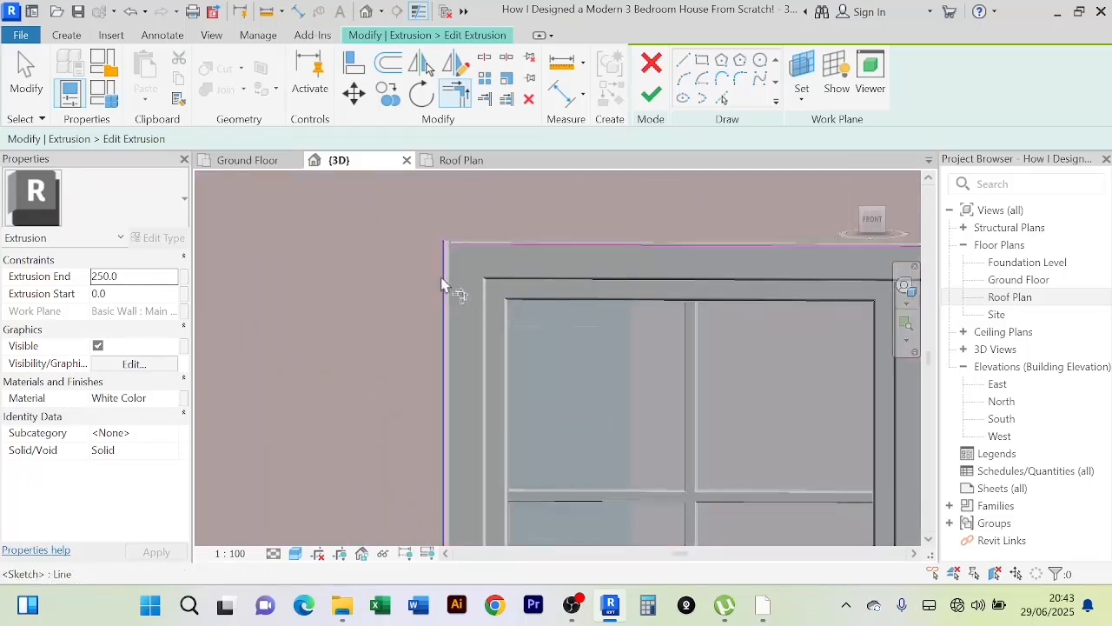
scroll(521, 278, down, 3)
scroll(739, 304, up, 3)
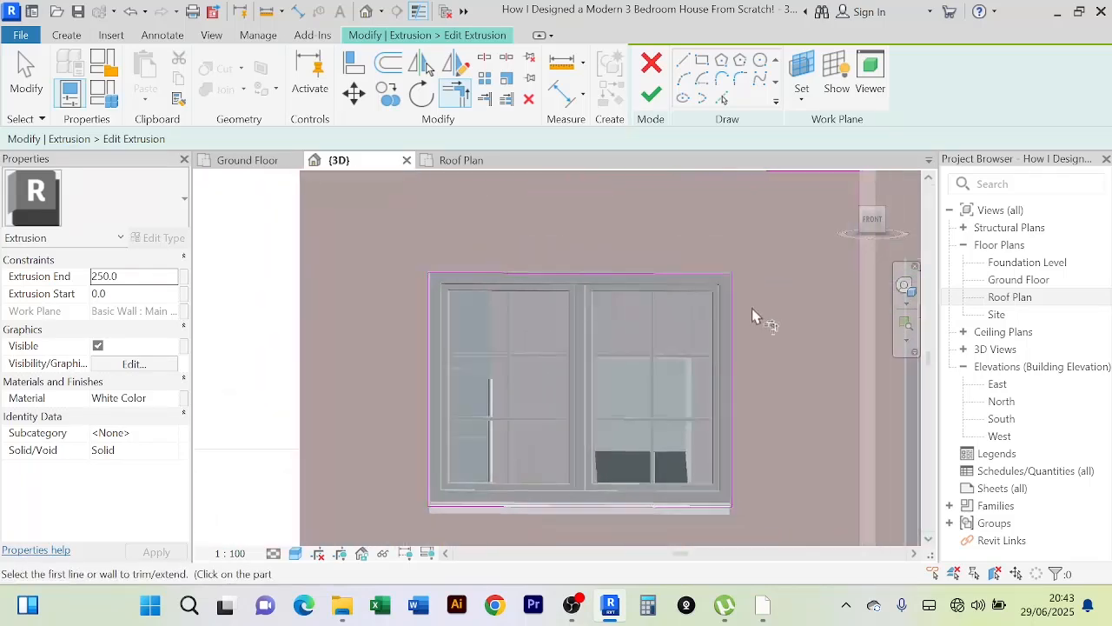
scroll(712, 290, up, 1)
key(t)
key(r)
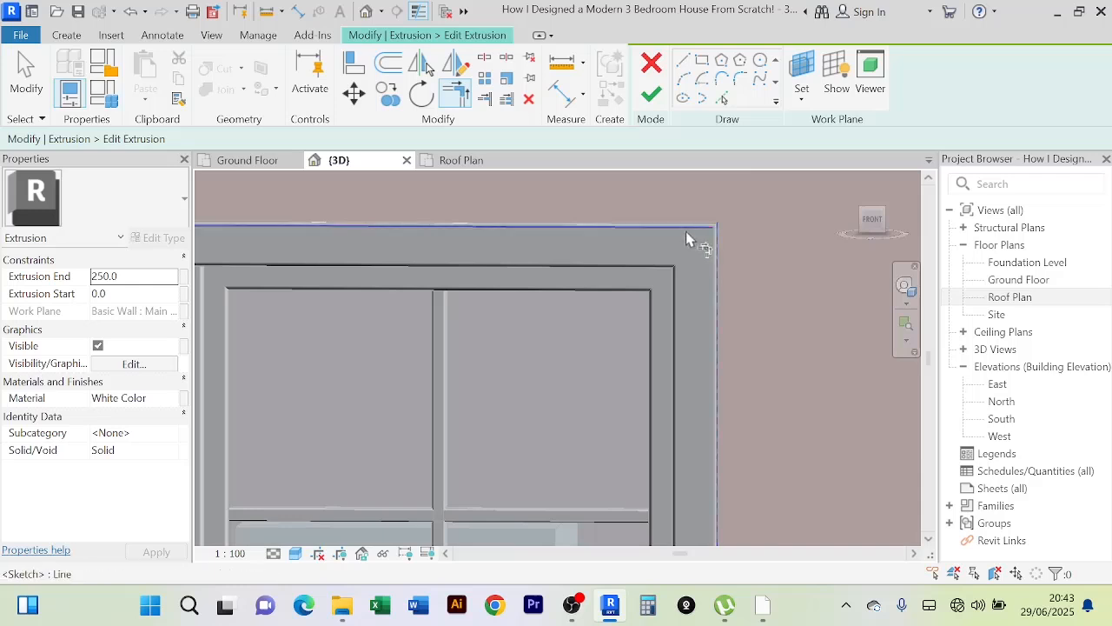
scroll(786, 295, down, 4)
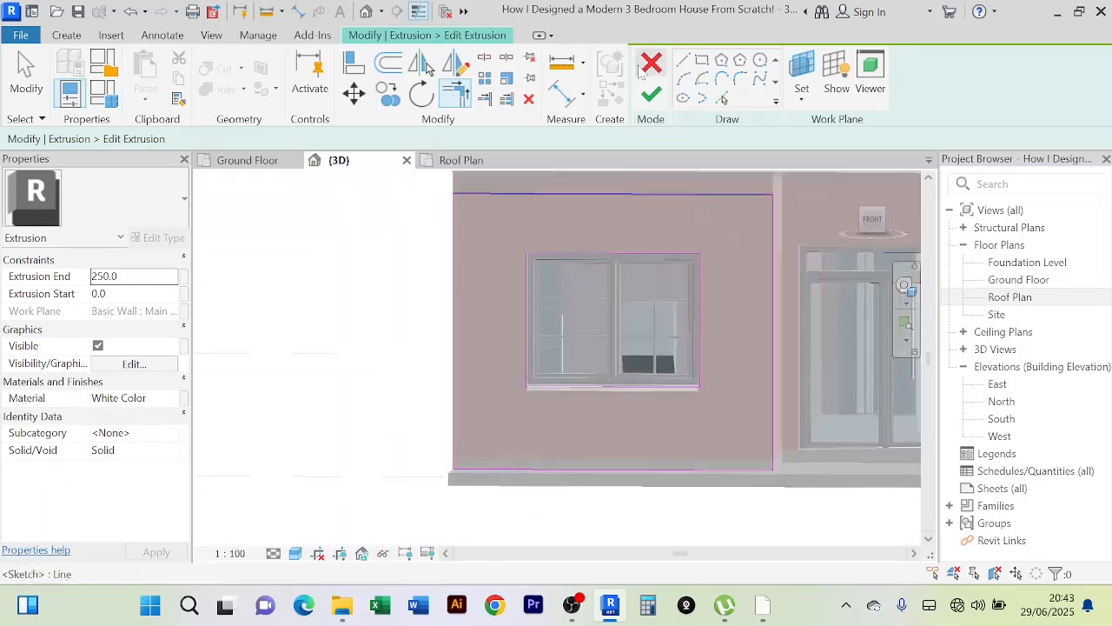
click(653, 96)
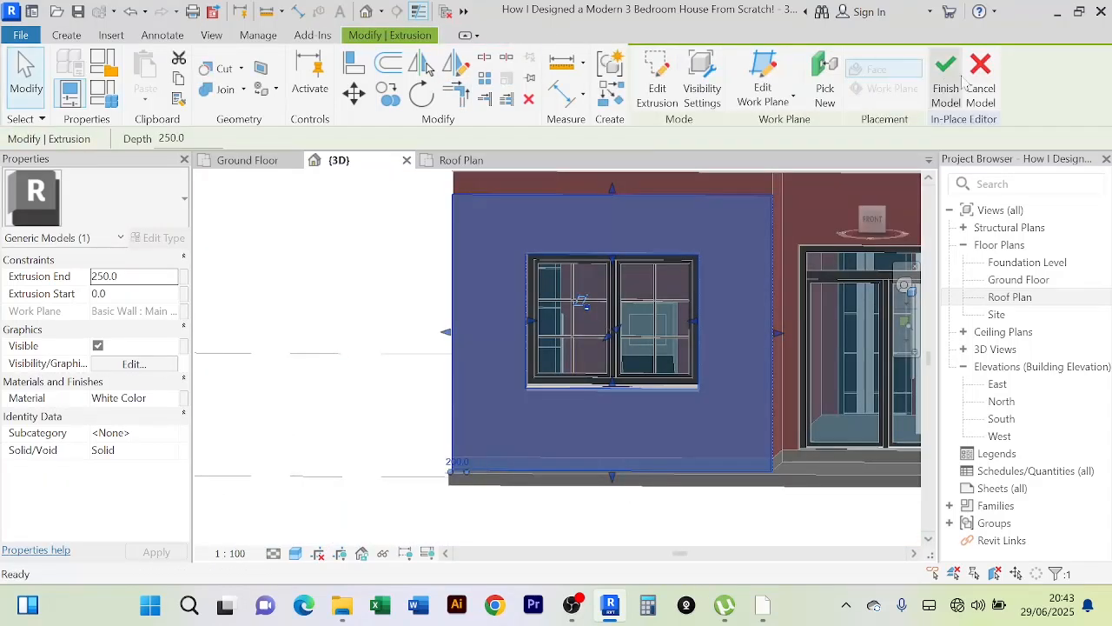
click(949, 80)
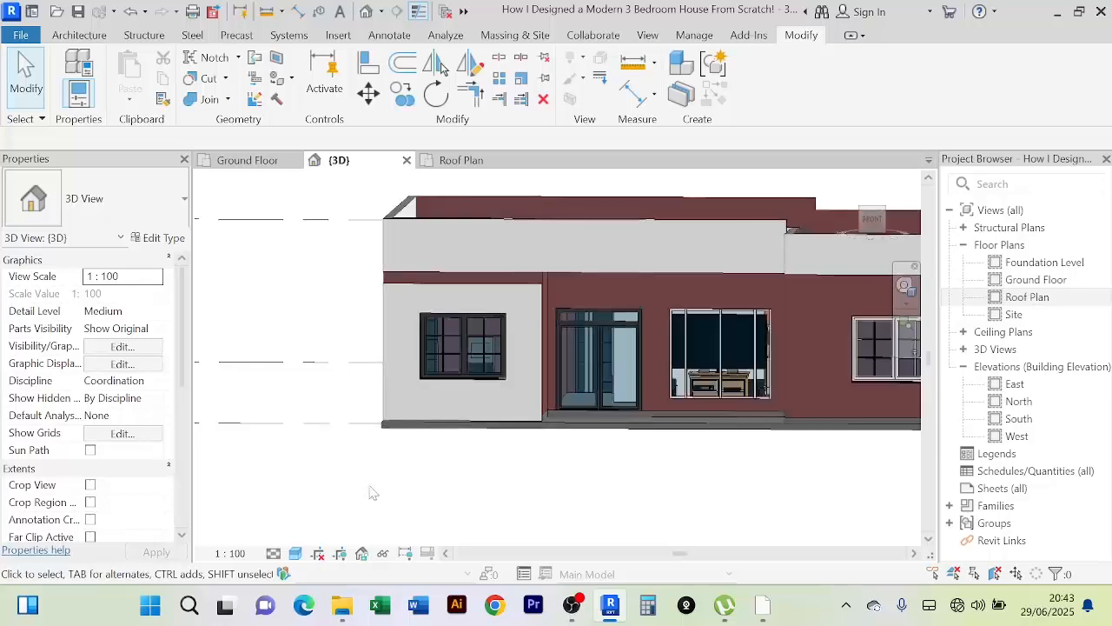
Step: Reopen the white in-place extrusion around the front window and edit its extrusion sketch
mouse_move(377, 487)
shift+middle_down()
mouse_move(397, 489)
mouse_move(383, 491)
shift+middle_up()
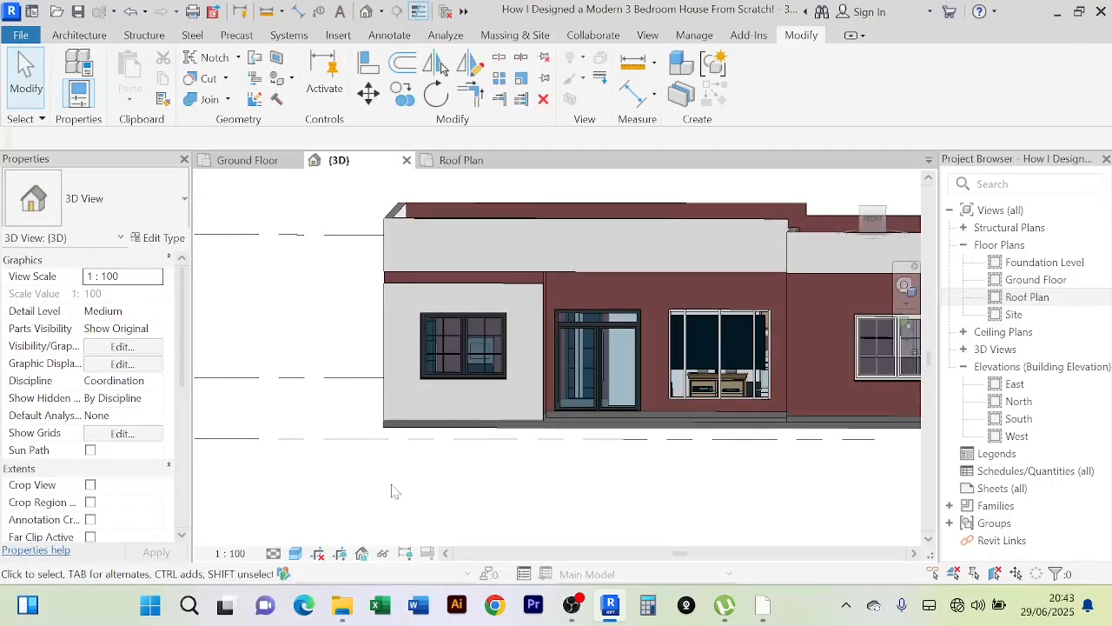
mouse_move(393, 492)
shift+middle_down()
mouse_move(391, 502)
mouse_move(405, 487)
mouse_move(394, 482)
shift+middle_up()
scroll(395, 401, up, 2)
scroll(395, 401, down, 2)
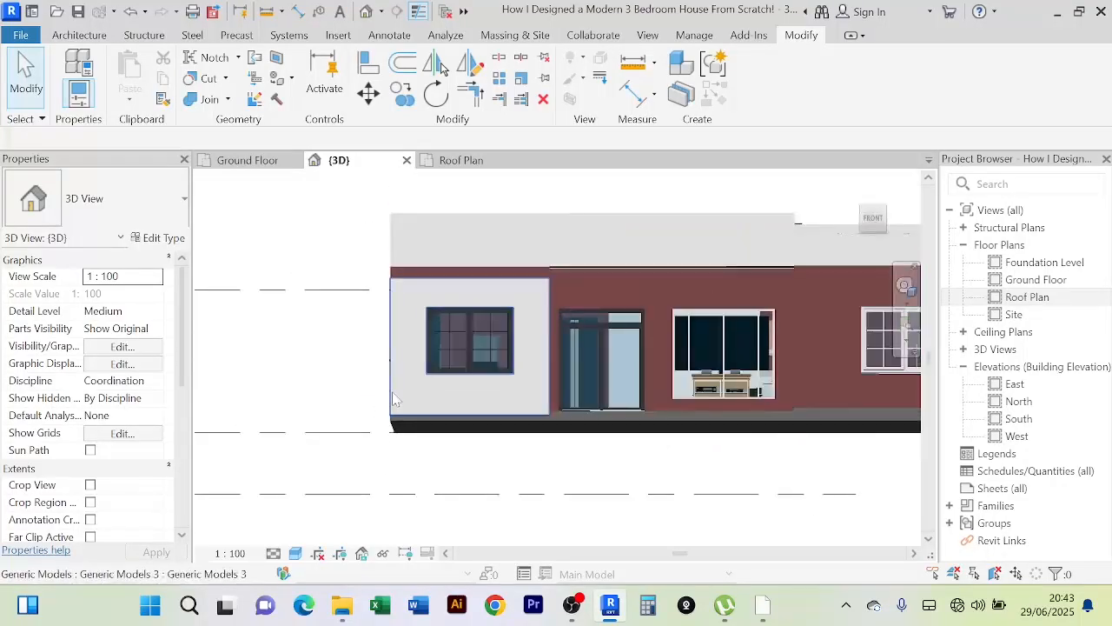
shift+middle_drag(395, 401, 414, 411)
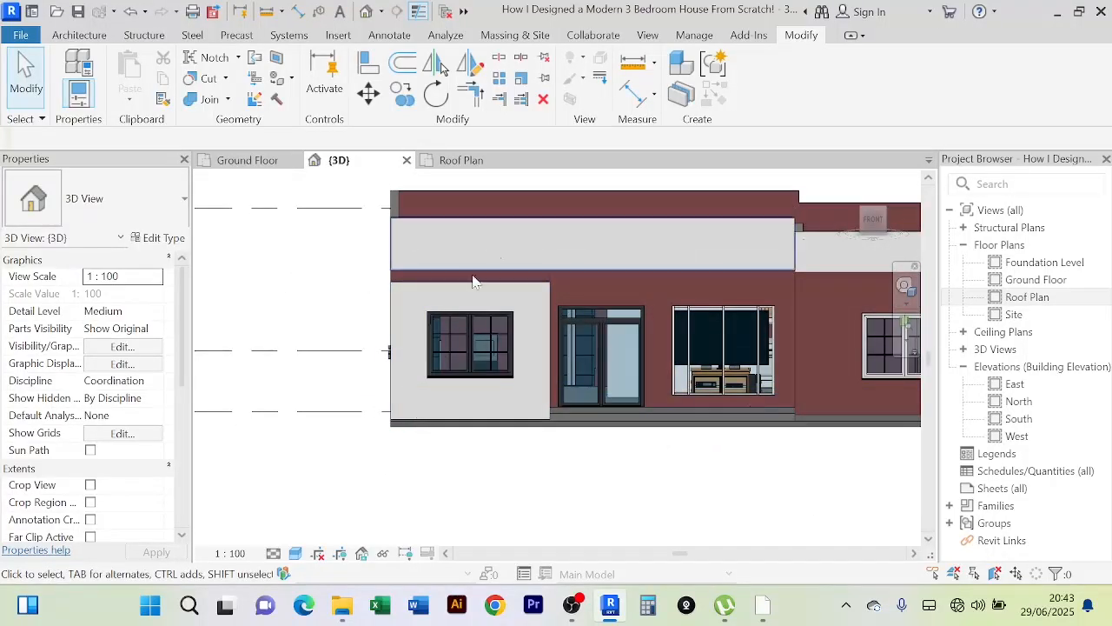
click(449, 294)
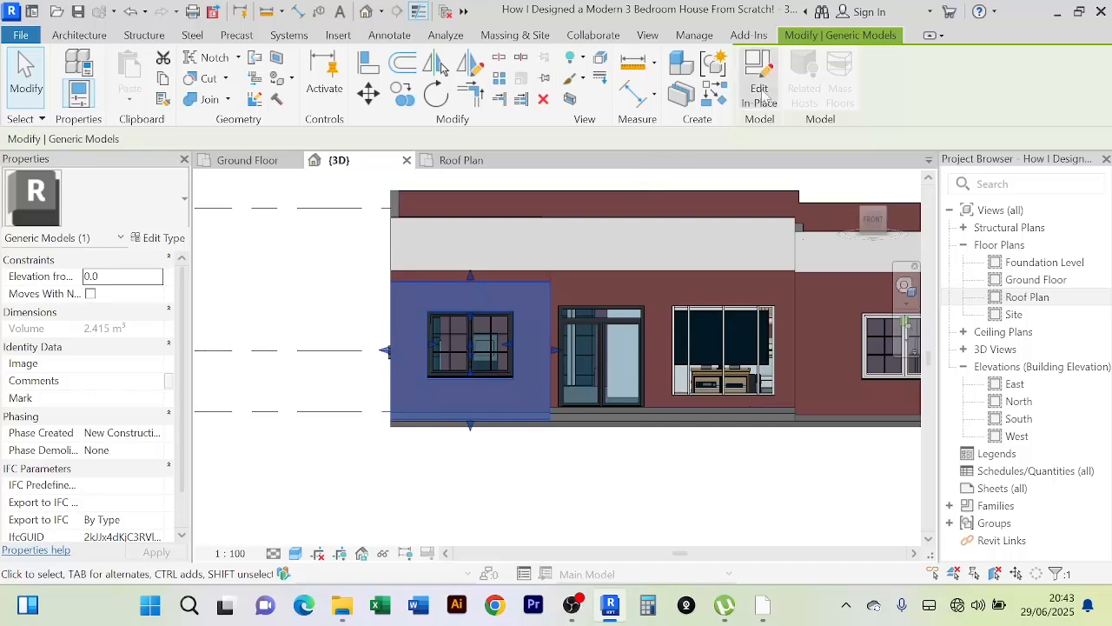
click(756, 82)
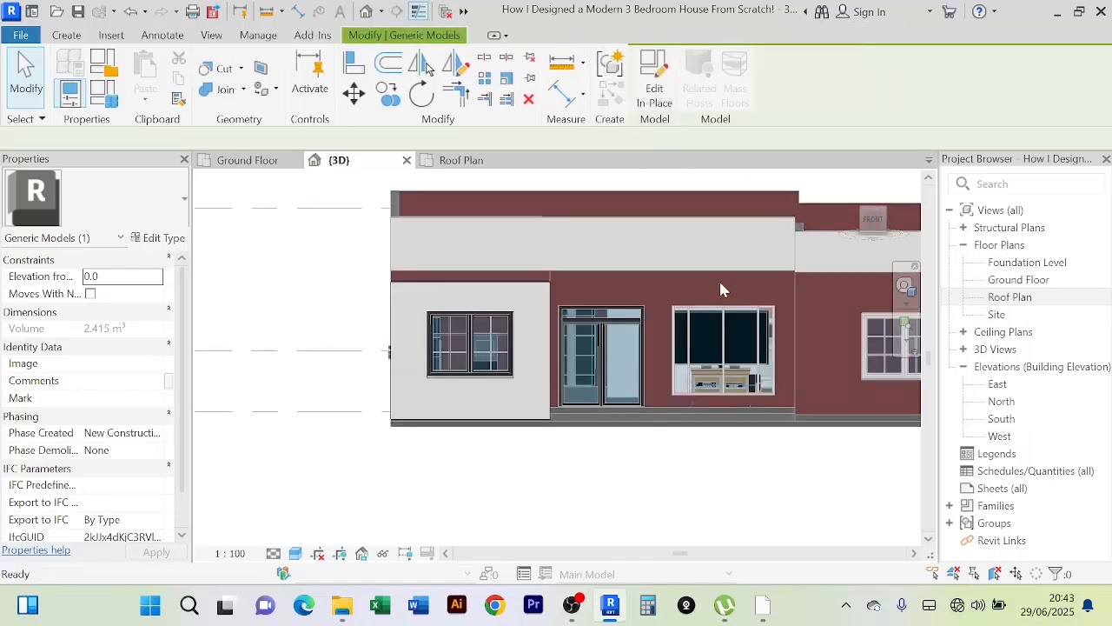
click(493, 289)
click(659, 94)
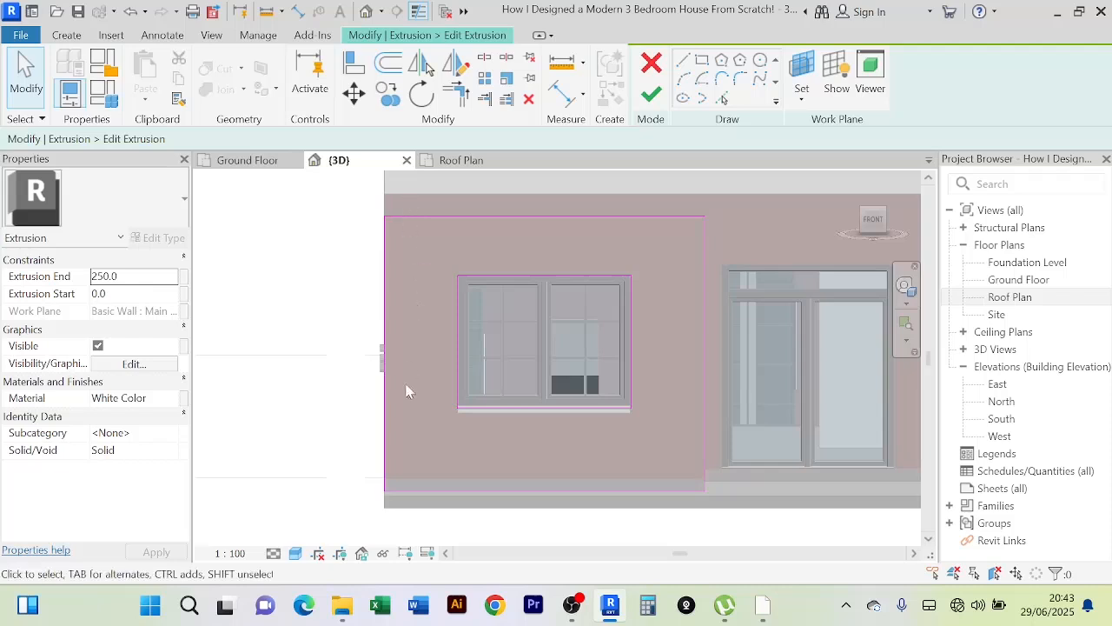
Step: Offset a copy of the extrusion's left outer line 300 mm inward, and copy that line 50 mm further to outline a vertical groove
scroll(401, 407, up, 2)
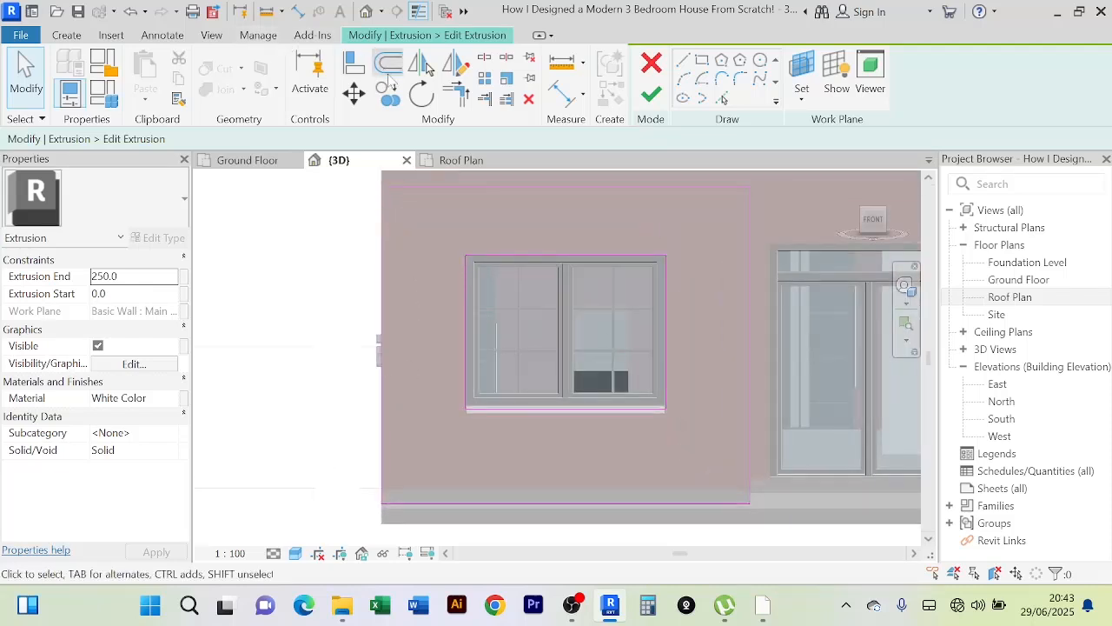
click(389, 64)
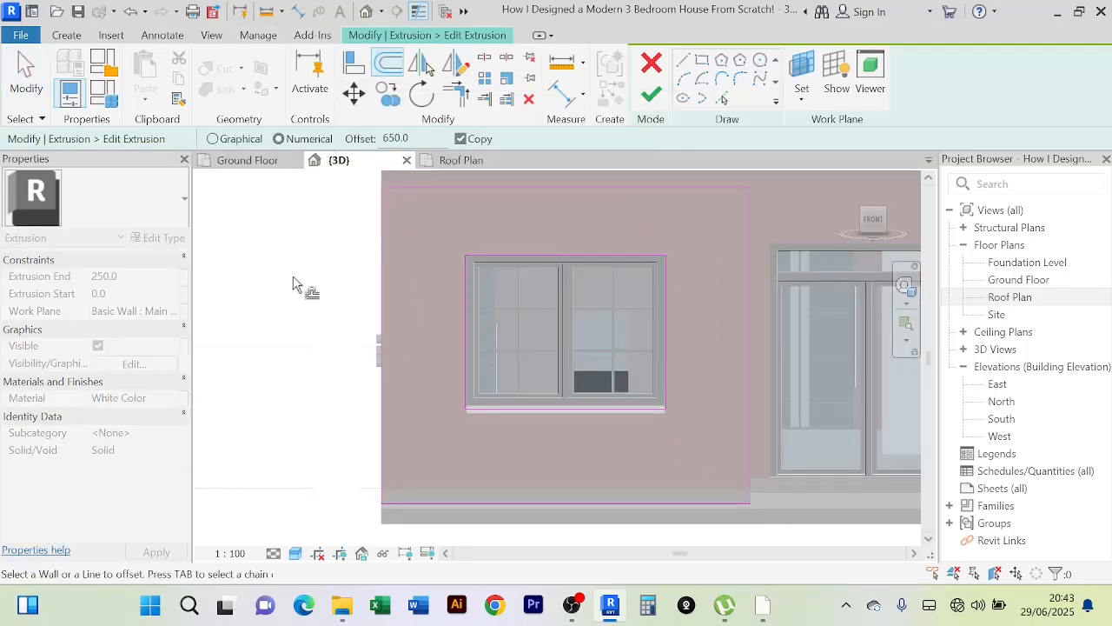
double_click(397, 138)
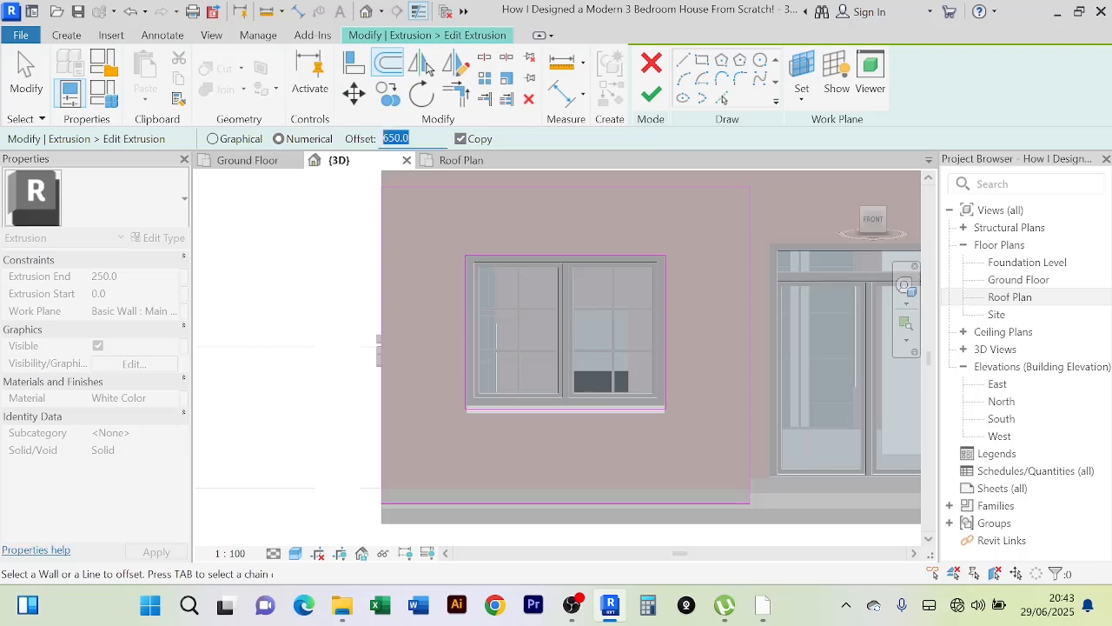
text(2)
text(30)
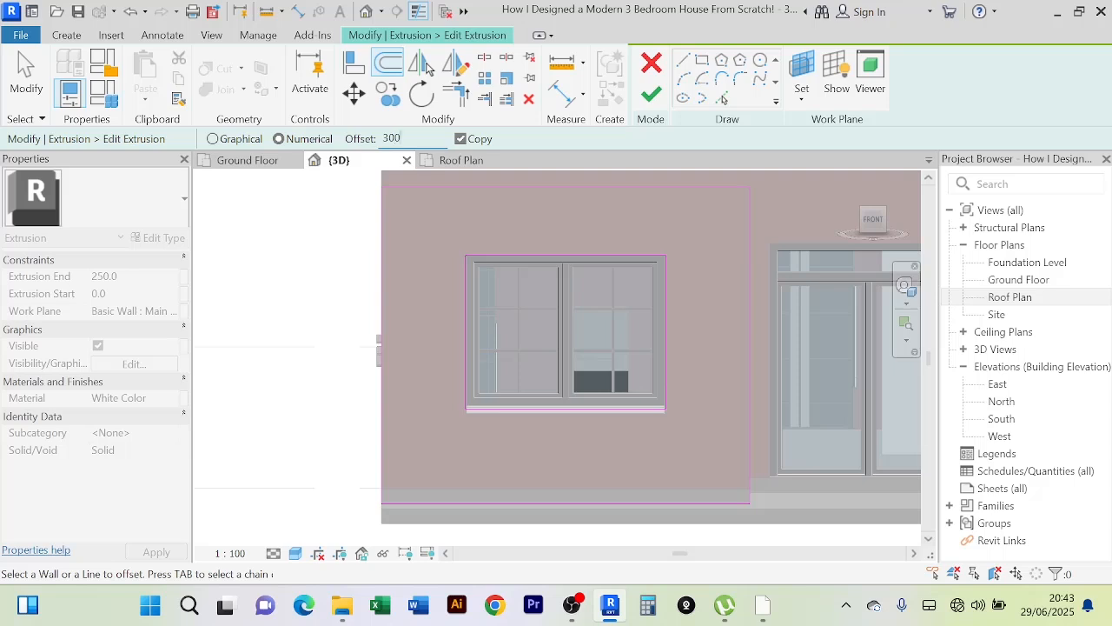
click(382, 268)
double_click(396, 138)
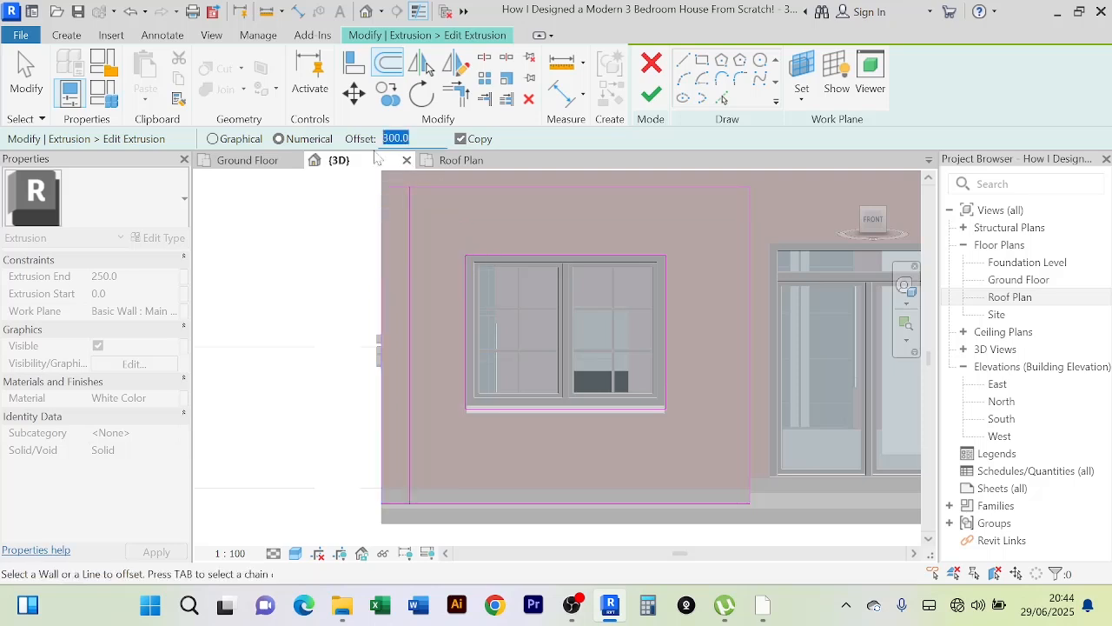
text(2)
text(5)
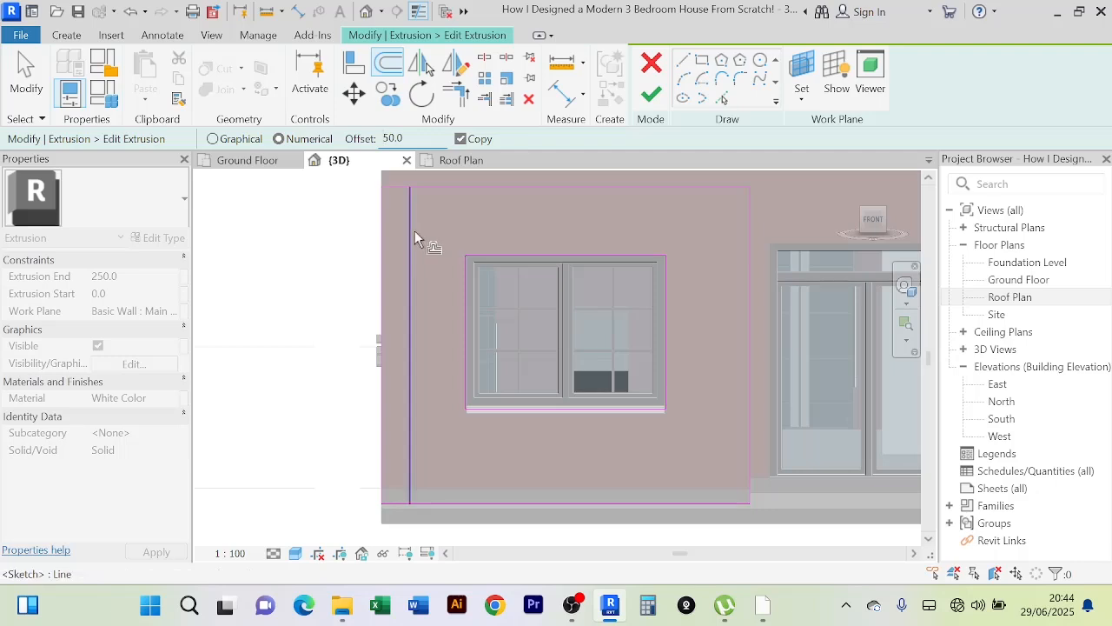
Step: Outline a second vertical groove with offset copies 300 mm beyond the first groove and 50 mm further toward the window
double_click(393, 138)
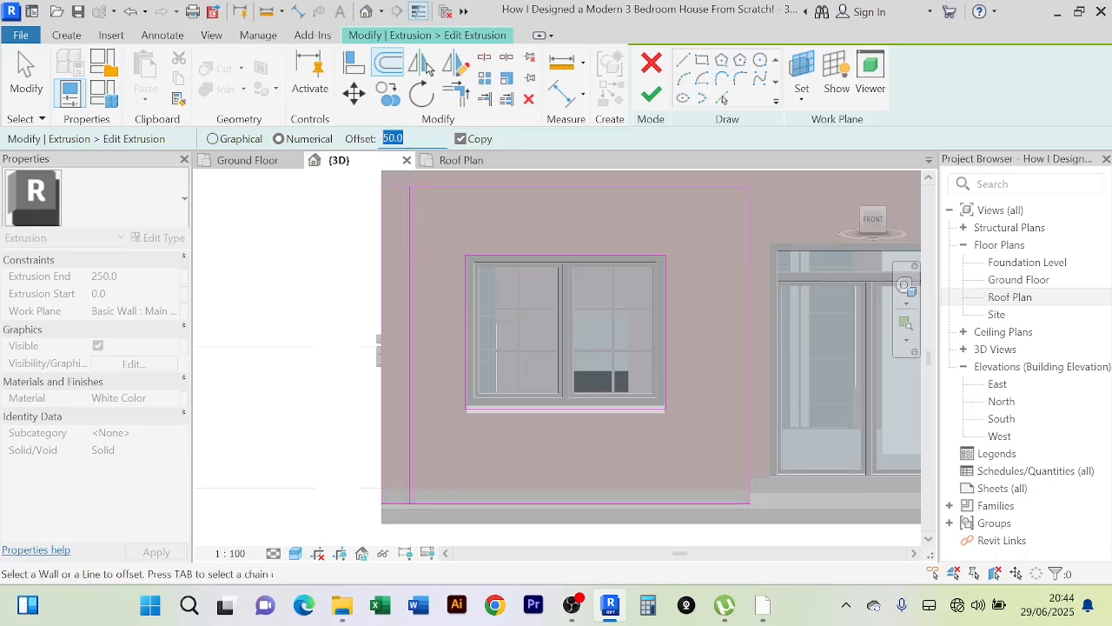
text(3000)
key(BackSpace)
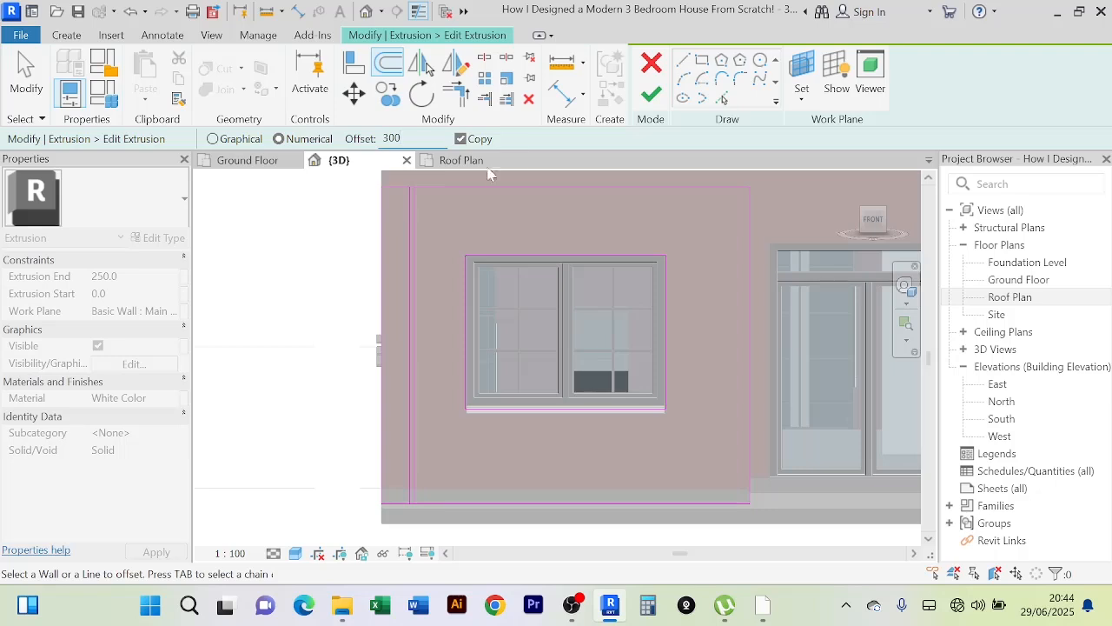
click(420, 258)
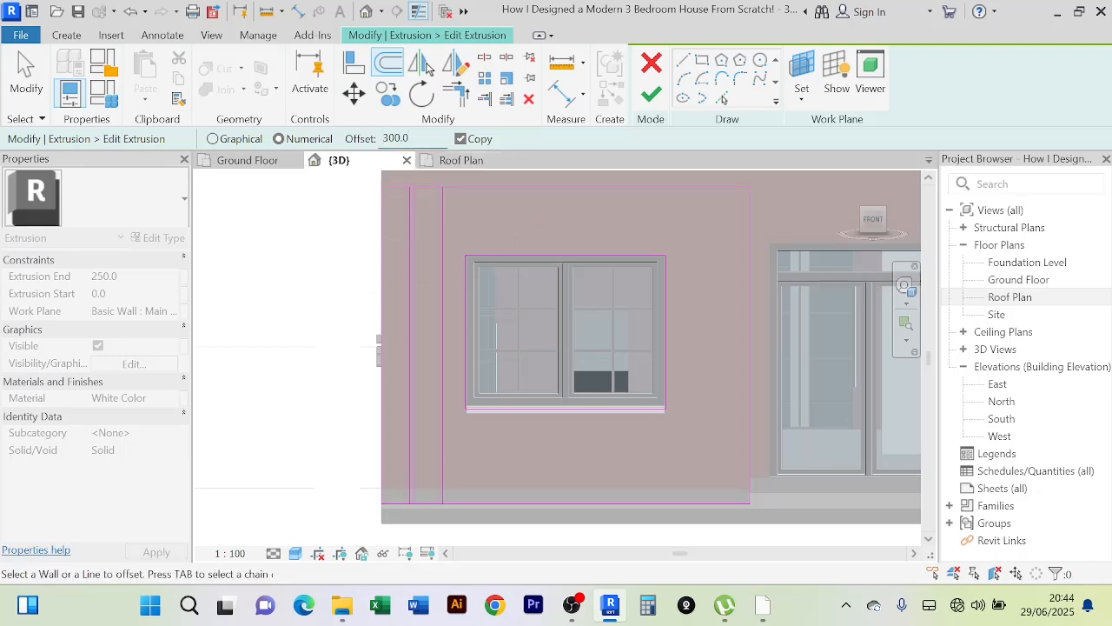
double_click(393, 139)
text(50)
middle_drag(318, 252, 308, 337)
right_click(283, 292)
right_click(300, 207)
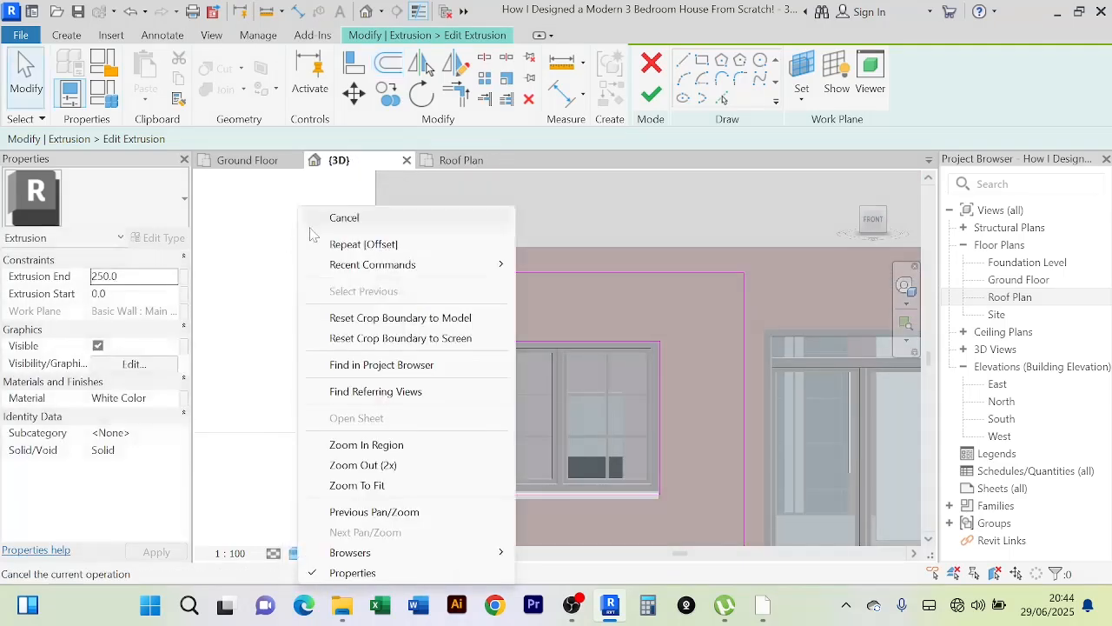
Step: Split the top sketch line of the extrusion between the two lines of each vertical groove
scroll(461, 303, up, 6)
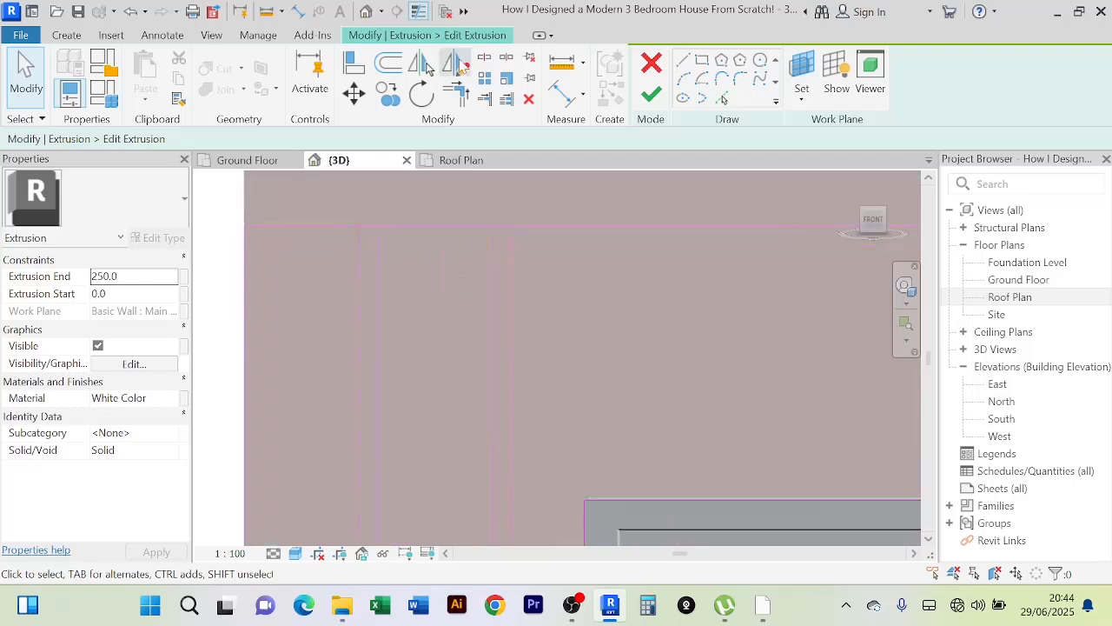
click(485, 58)
scroll(513, 217, up, 2)
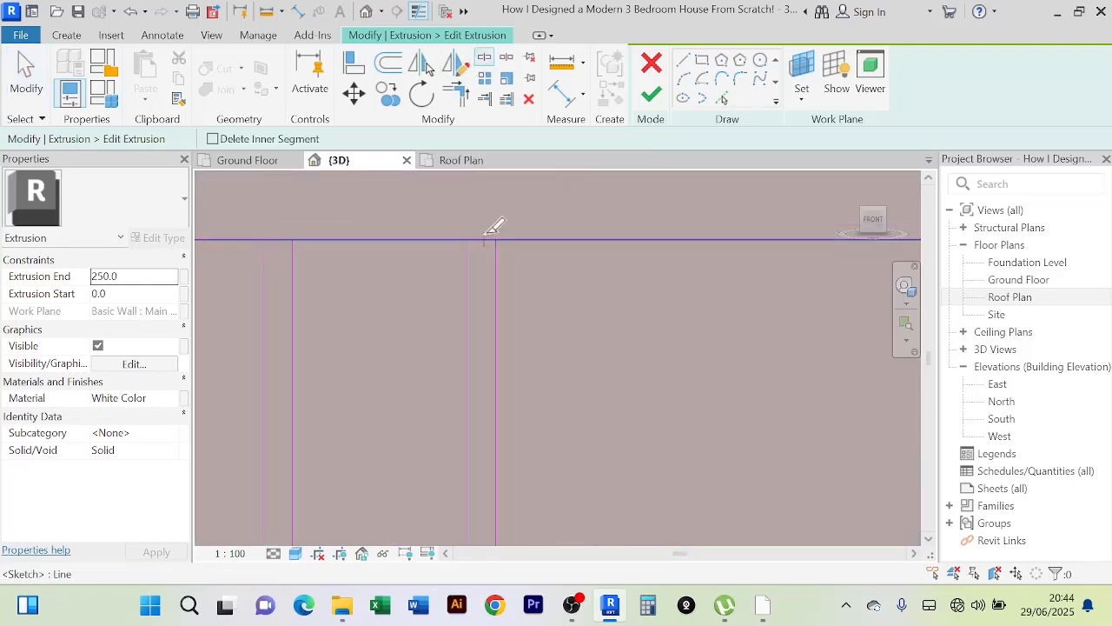
click(484, 240)
click(277, 239)
scroll(314, 254, down, 4)
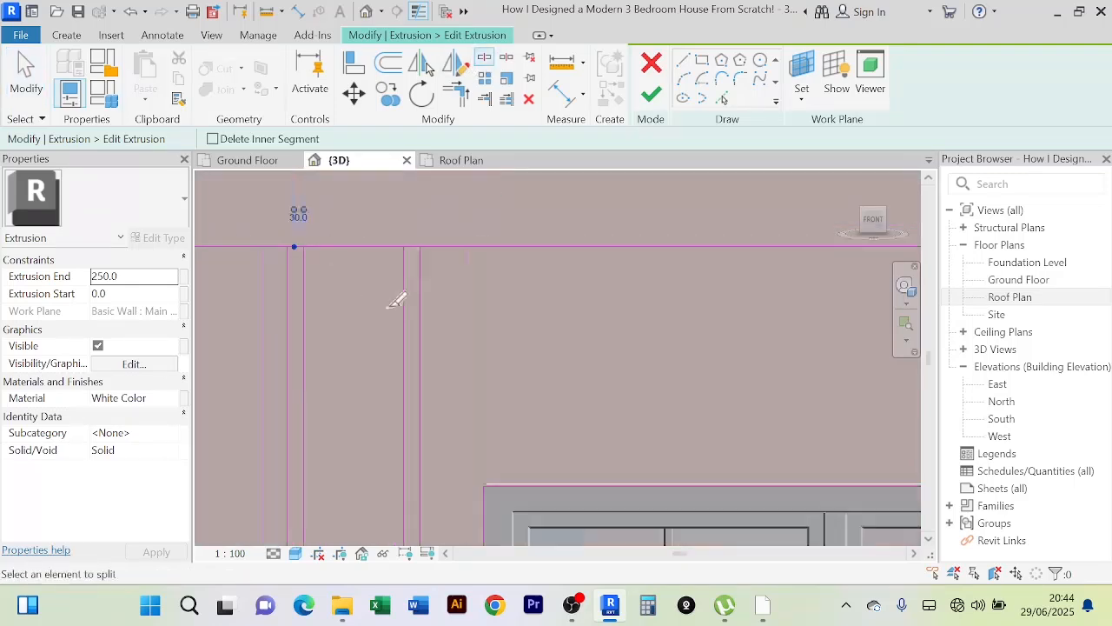
Step: Split the bottom sketch line of the extrusion between the two lines of each vertical groove
middle_drag(463, 353, 465, 244)
scroll(464, 249, down, 2)
middle_drag(450, 411, 451, 413)
scroll(437, 335, up, 5)
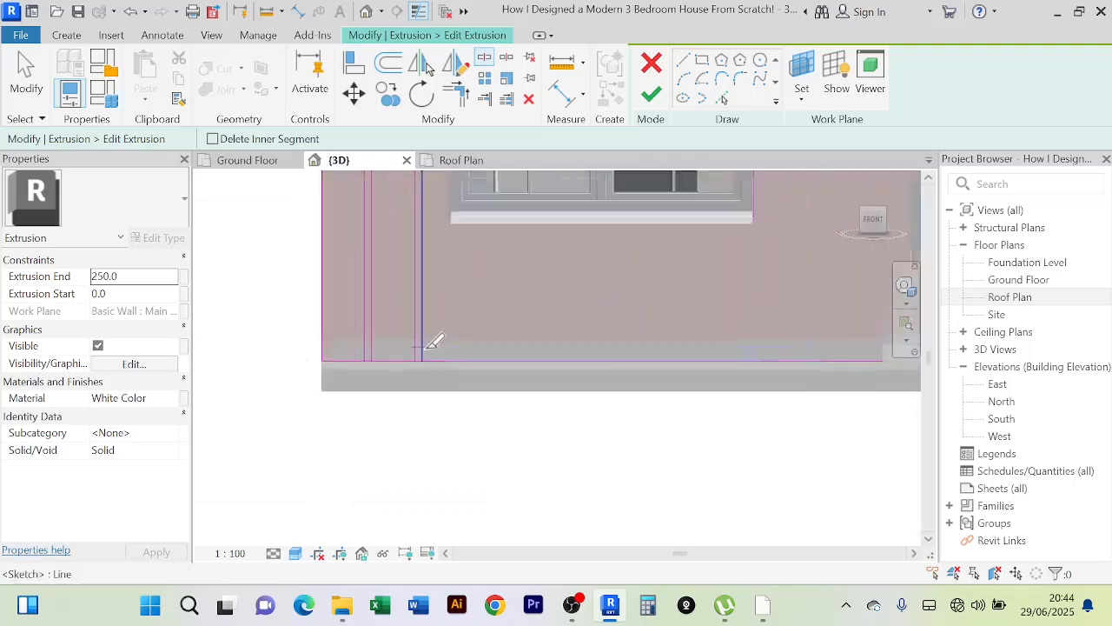
click(402, 348)
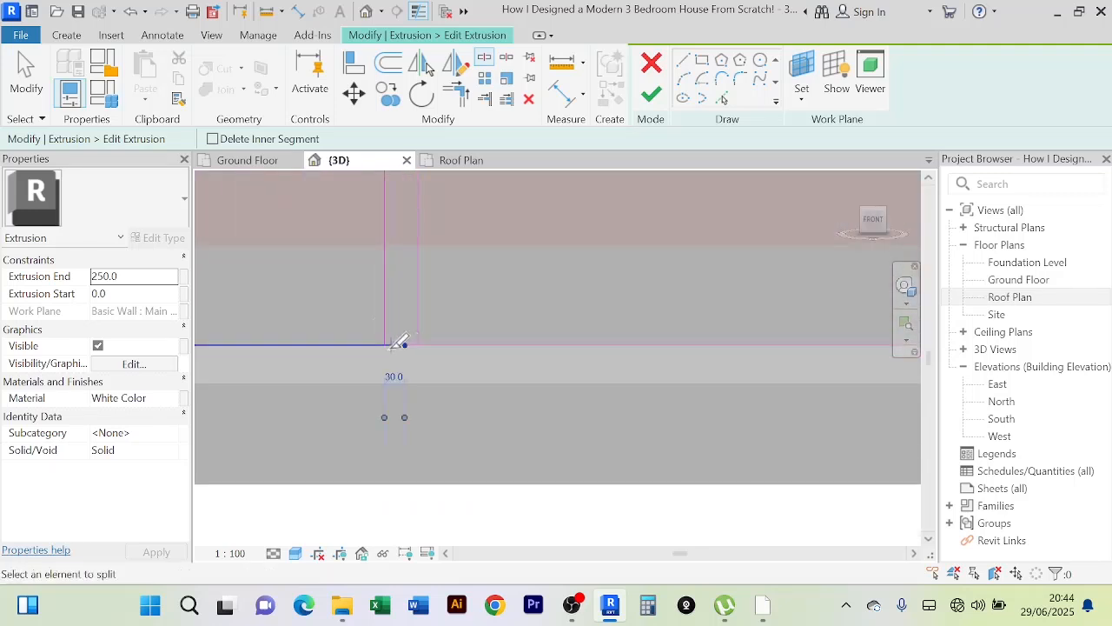
scroll(317, 292, down, 4)
middle_drag(318, 295, 497, 317)
scroll(391, 352, up, 1)
scroll(400, 346, up, 2)
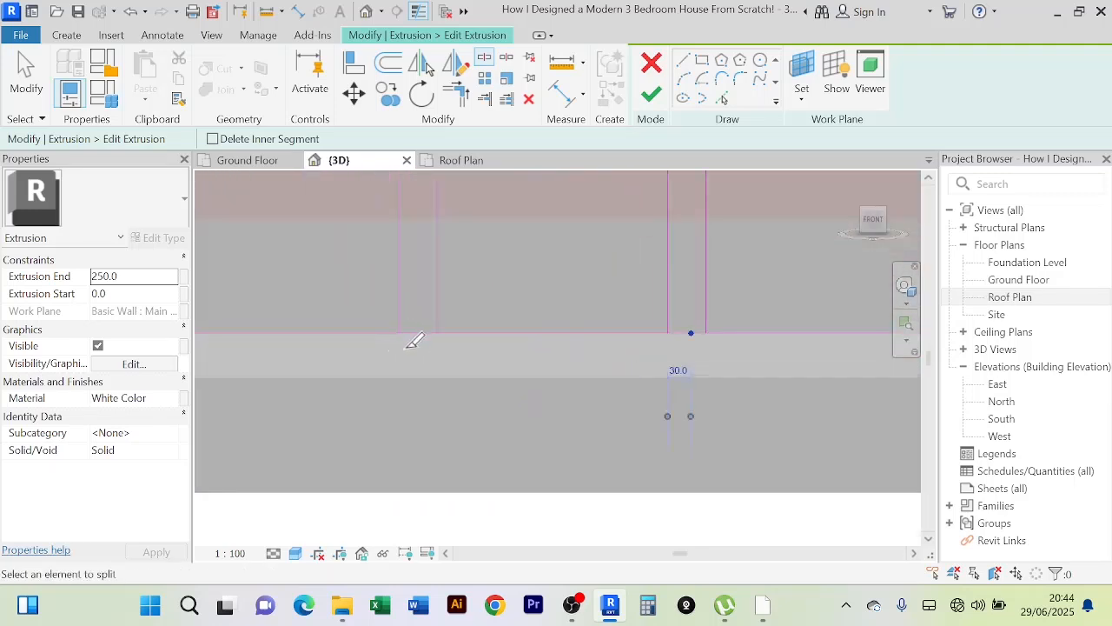
click(416, 331)
scroll(527, 267, down, 3)
scroll(529, 251, down, 2)
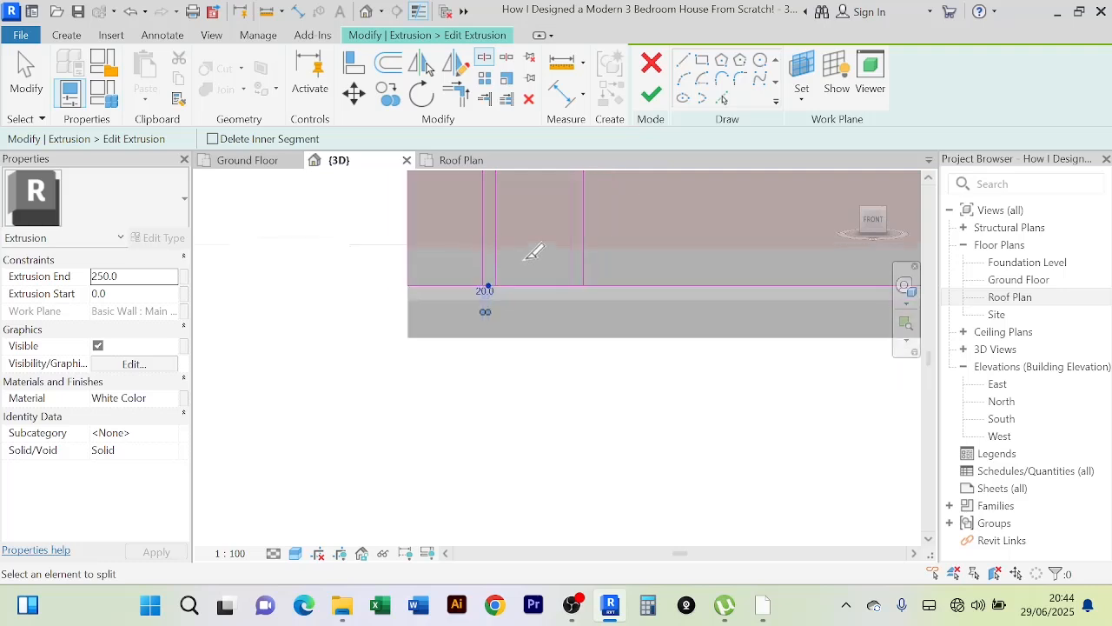
Step: Trim the split bottom line segments to the vertical groove lines so both grooves are open at the base
key(t)
key(r)
scroll(477, 257, up, 3)
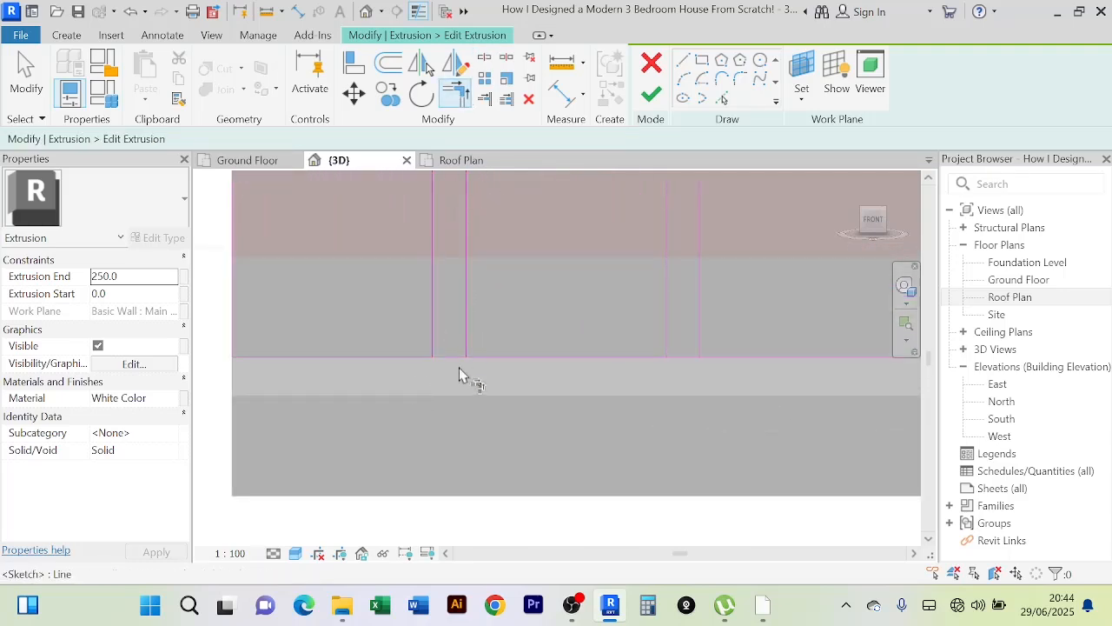
click(665, 304)
click(616, 365)
scroll(719, 310, down, 3)
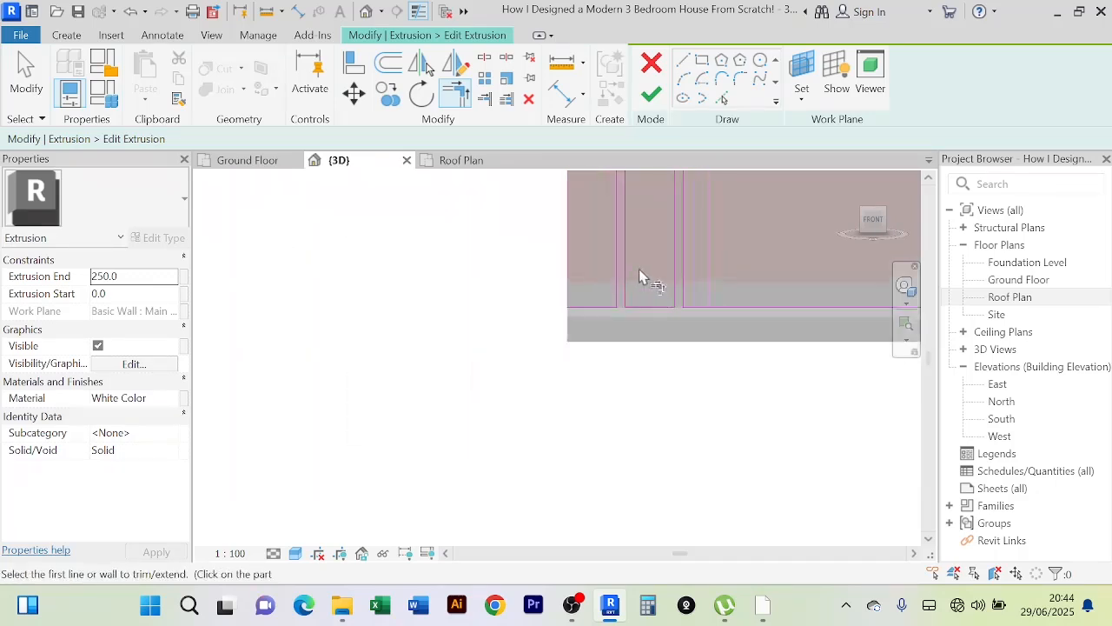
Step: Trim the split top line segments to the vertical groove lines so both grooves are open at the top
scroll(639, 269, up, 5)
middle_drag(524, 288, 518, 424)
scroll(530, 321, up, 5)
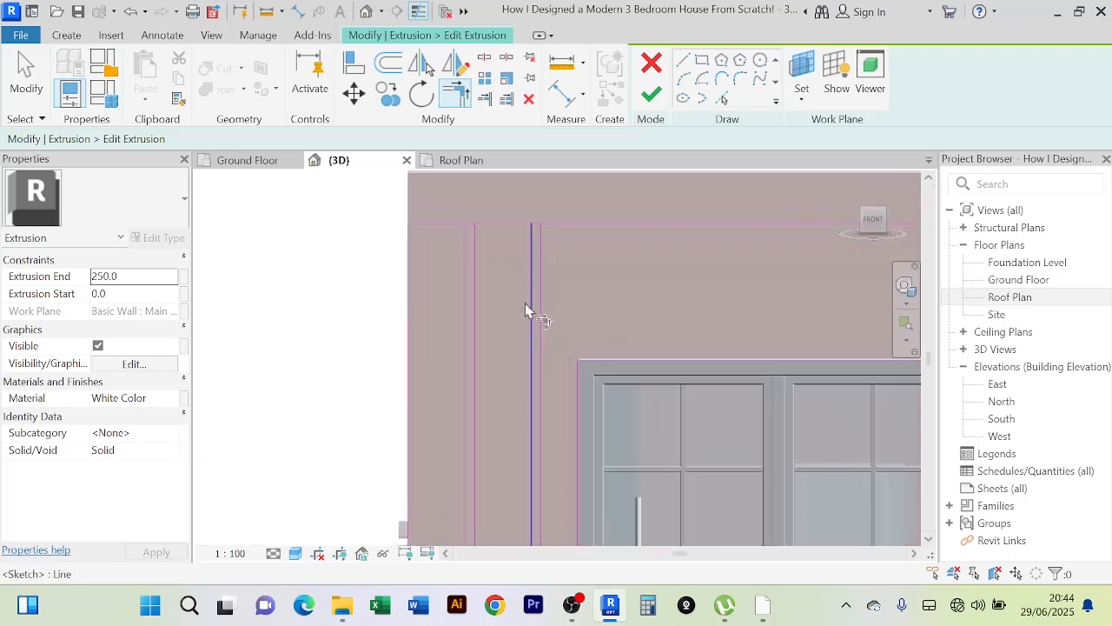
click(585, 289)
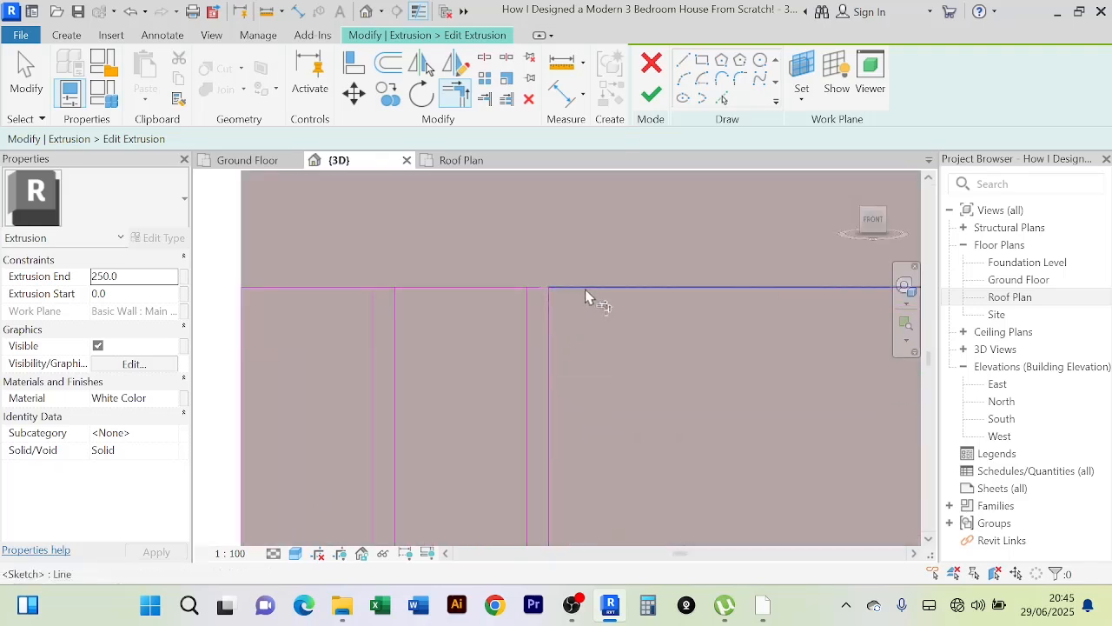
click(528, 309)
click(482, 291)
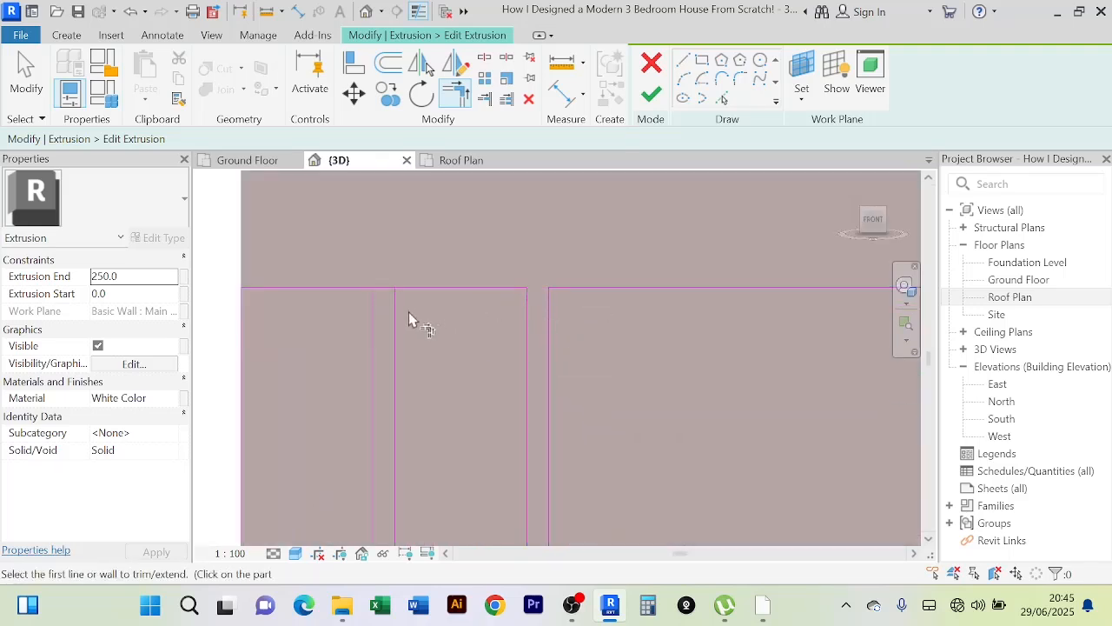
click(401, 321)
click(440, 293)
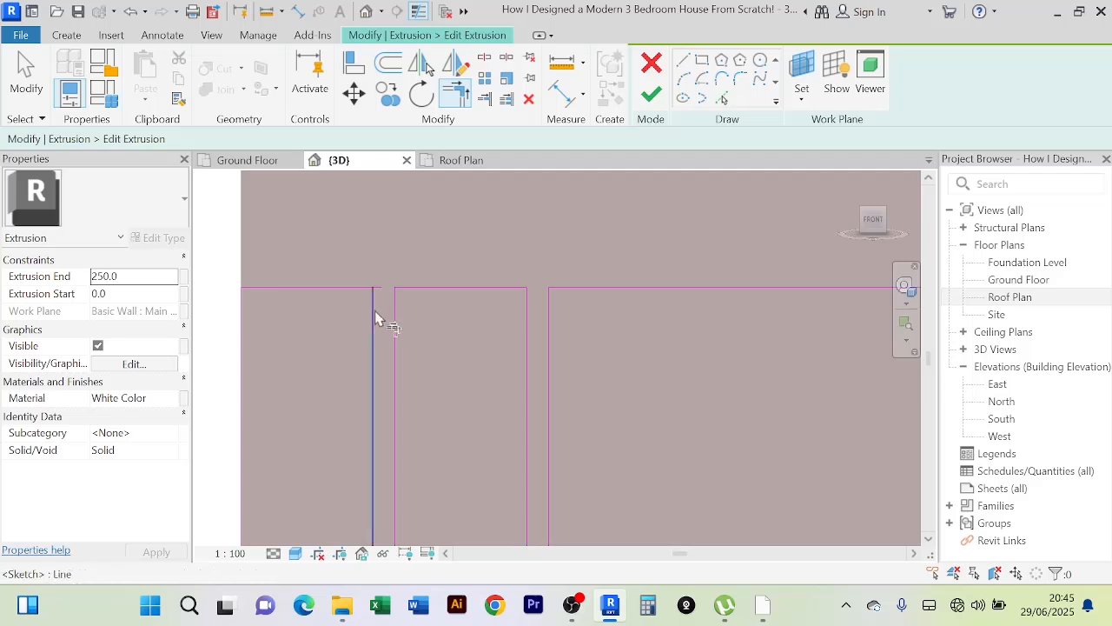
click(373, 310)
click(347, 288)
Step: Complete the grooved extrusion sketch on the projecting front wall and finish the in-place model
scroll(497, 242, down, 4)
mouse_move(575, 334)
middle_down()
mouse_move(568, 304)
mouse_move(533, 296)
middle_up()
scroll(479, 242, down, 2)
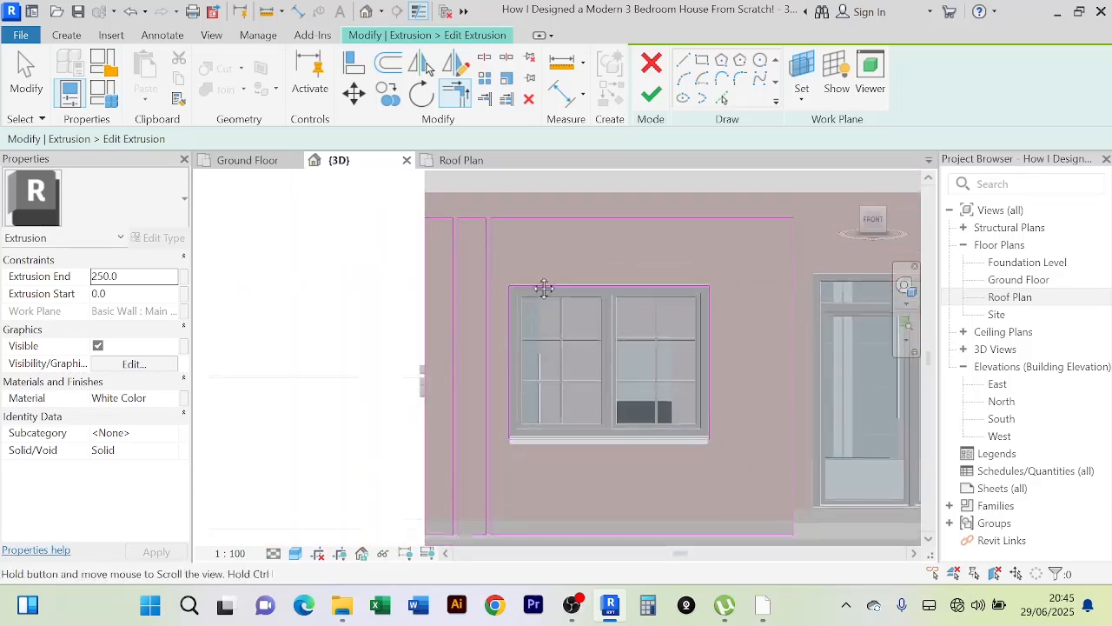
scroll(485, 518, up, 3)
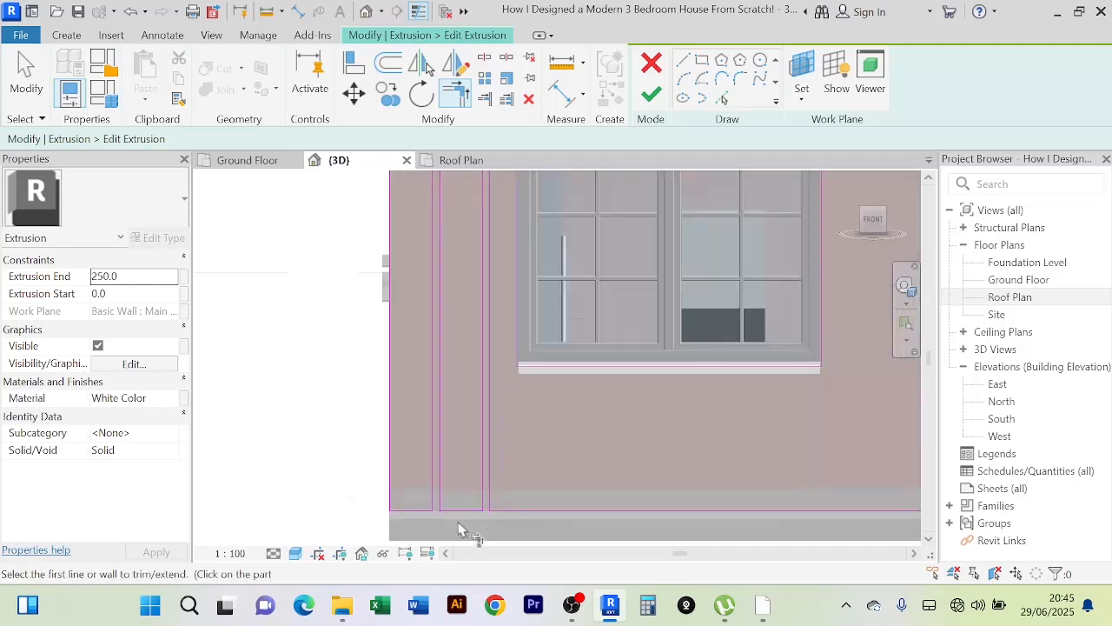
scroll(447, 365, down, 3)
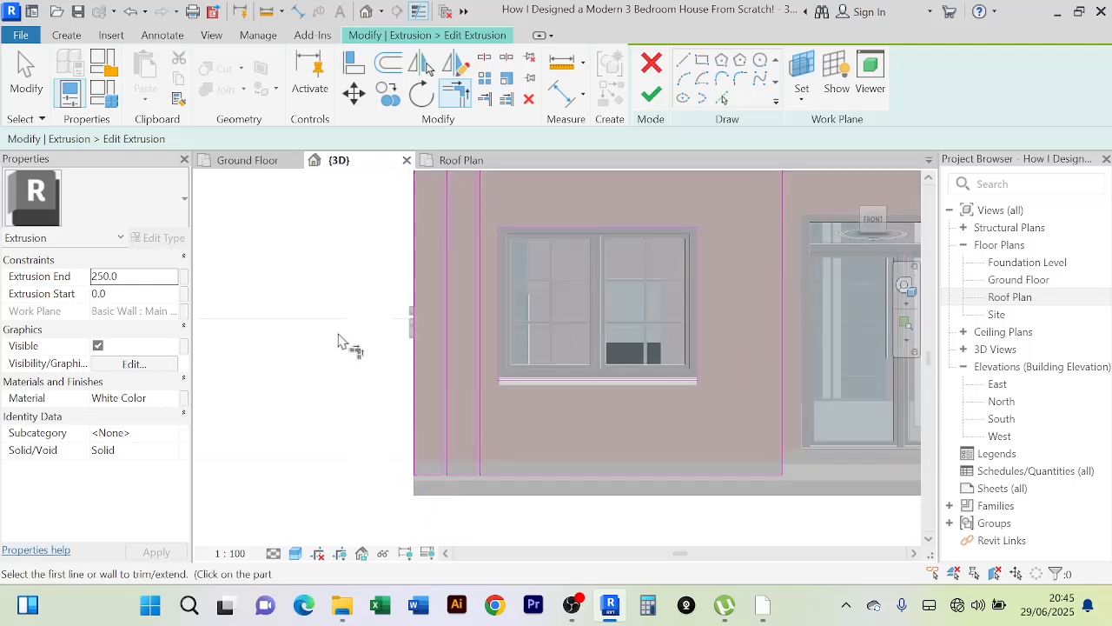
scroll(347, 343, down, 2)
middle_drag(348, 353, 342, 383)
scroll(449, 252, up, 4)
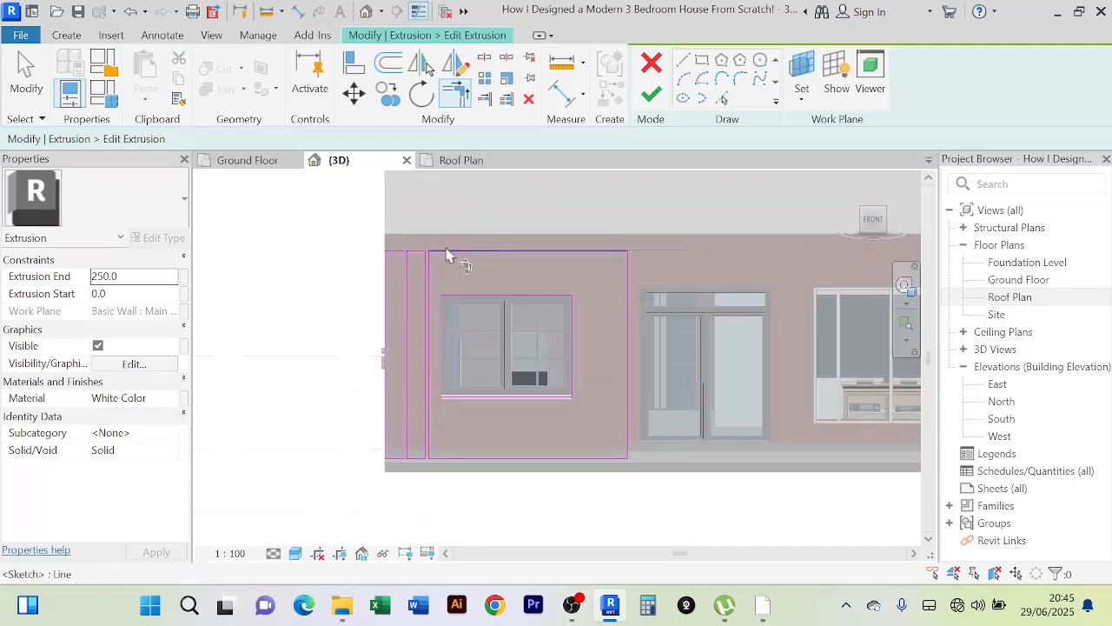
scroll(550, 206, down, 2)
click(653, 95)
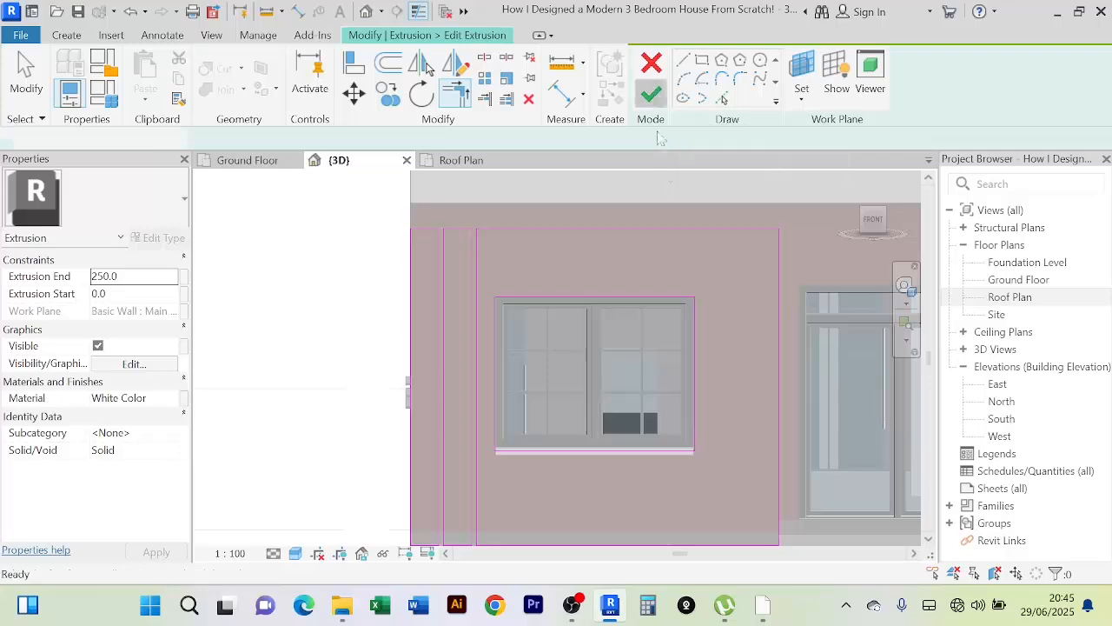
click(946, 83)
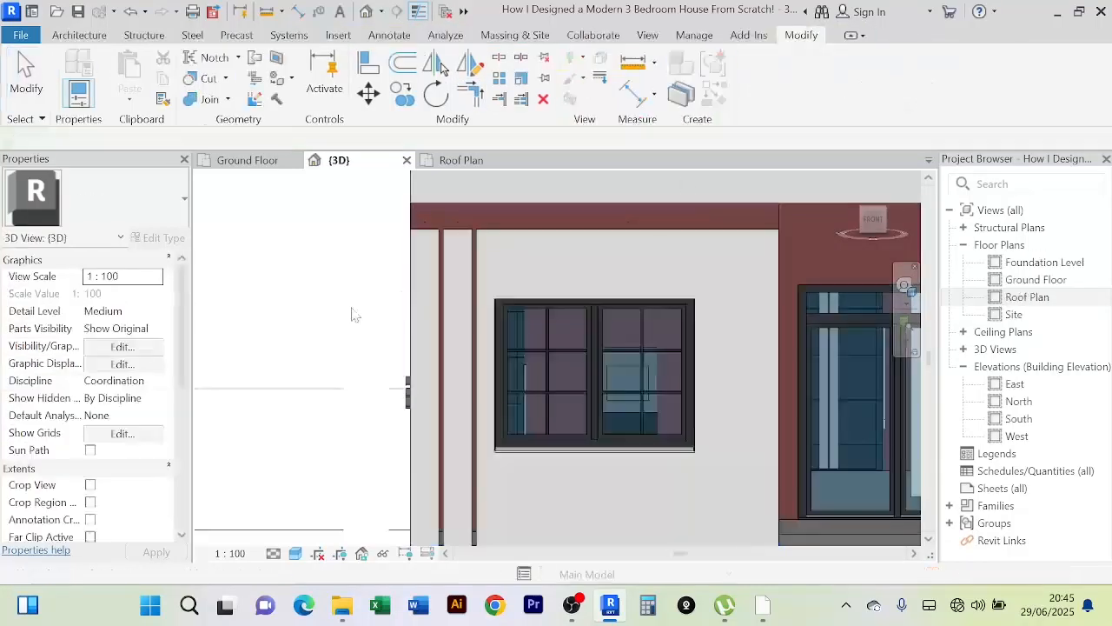
Step: Start in-place editing of the white horizontal band above the grooved wall and front entrance, and select its extrusion
scroll(343, 308, down, 3)
mouse_move(413, 484)
middle_down()
mouse_move(435, 492)
mouse_move(428, 485)
middle_up()
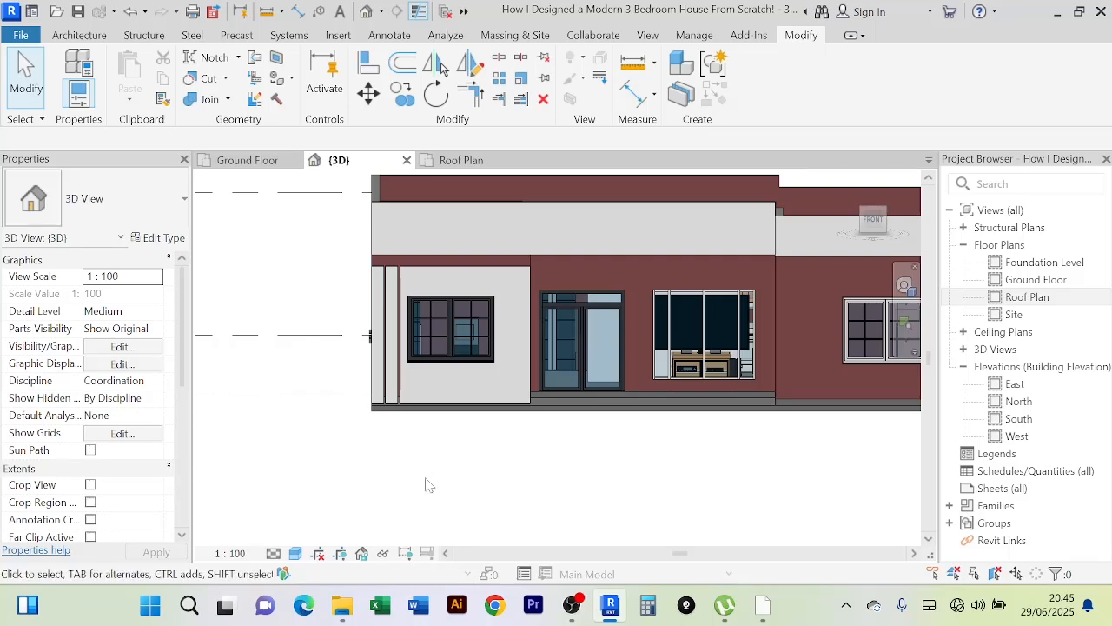
scroll(429, 488, down, 2)
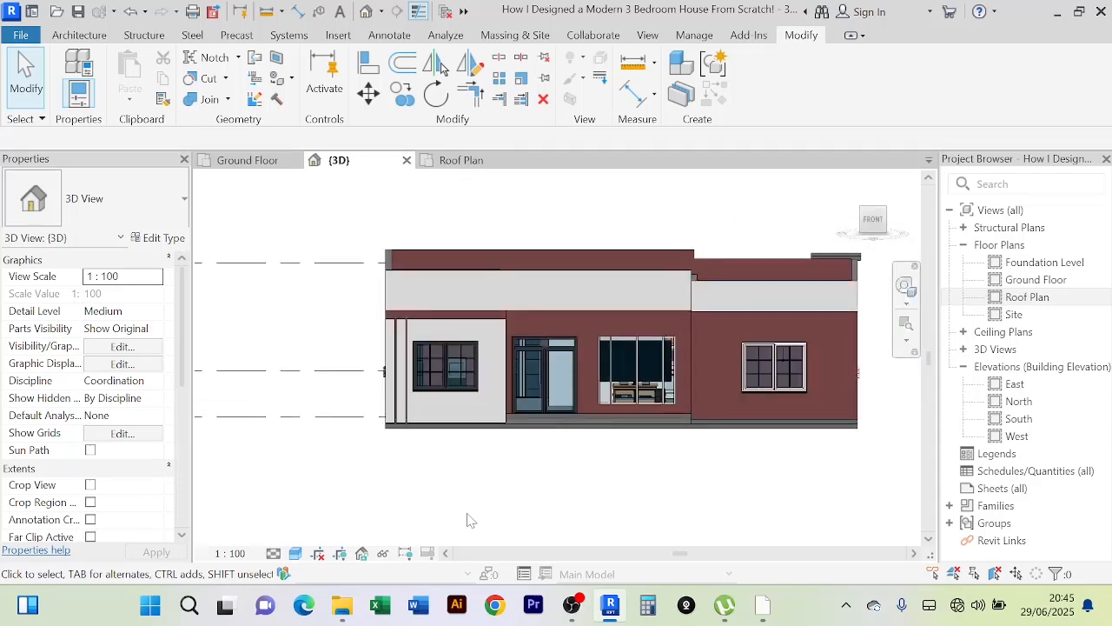
click(524, 276)
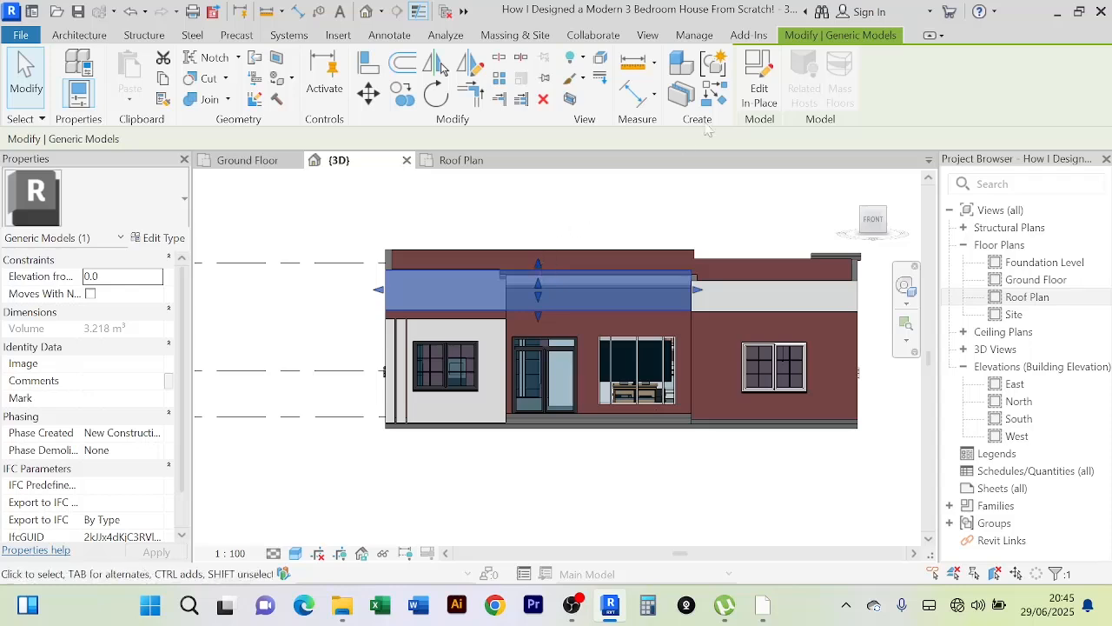
click(761, 94)
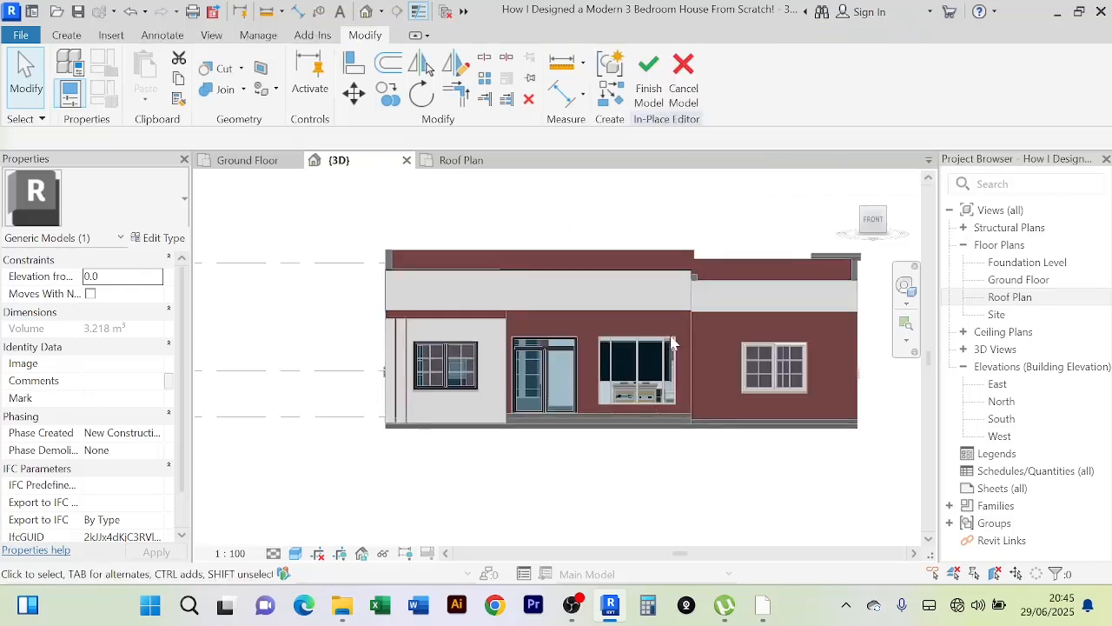
click(639, 278)
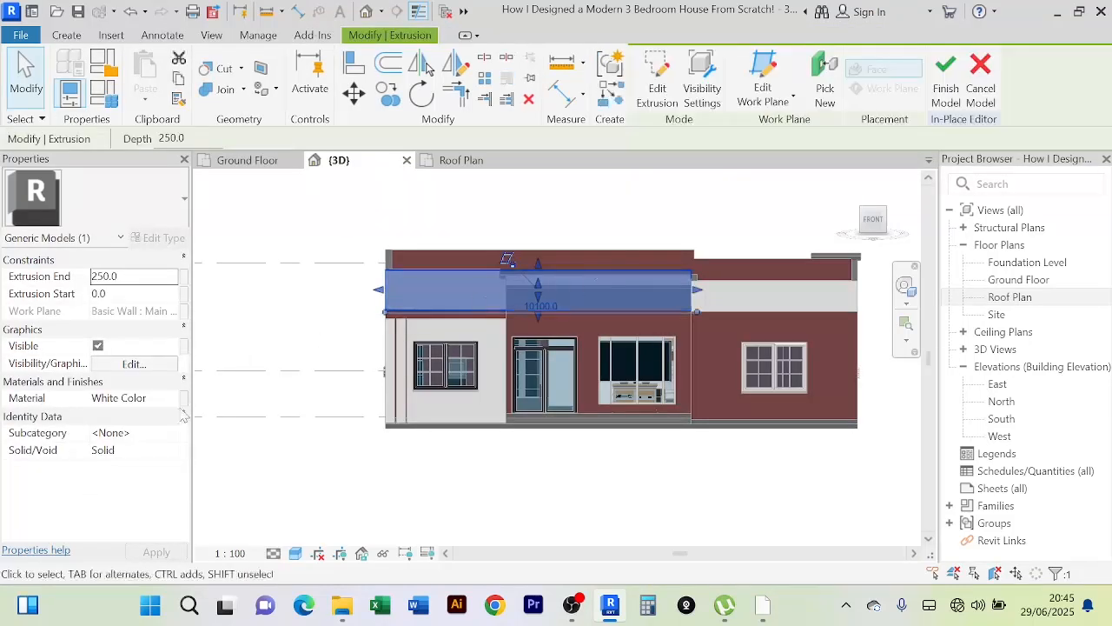
Step: From the band extrusion's material setting, create a new project material named Gray Color
click(168, 401)
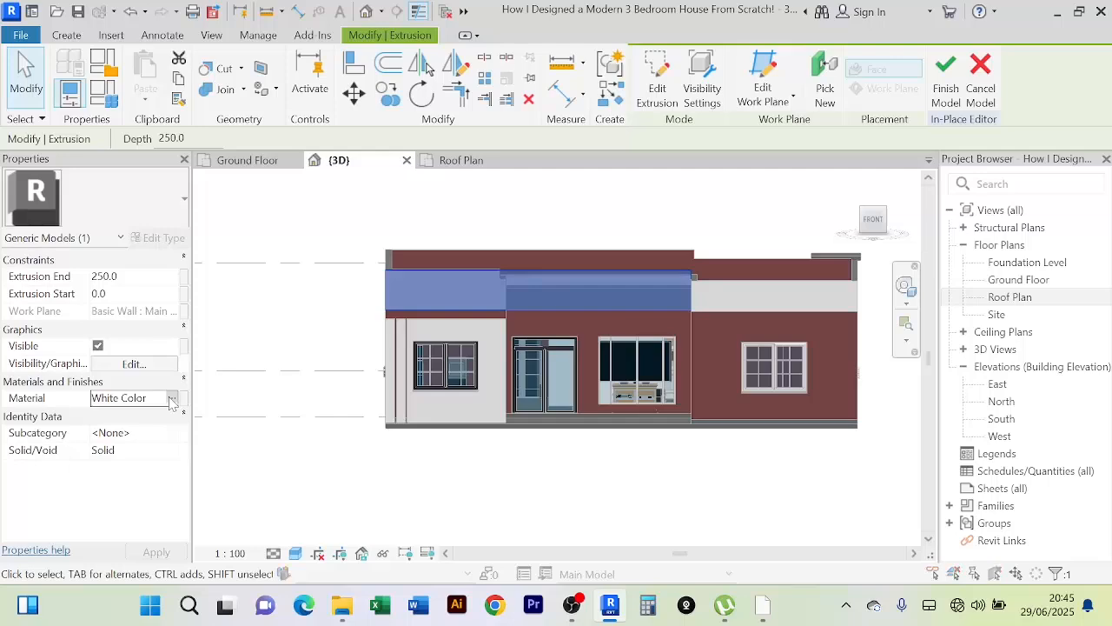
click(172, 400)
scroll(434, 365, down, 1)
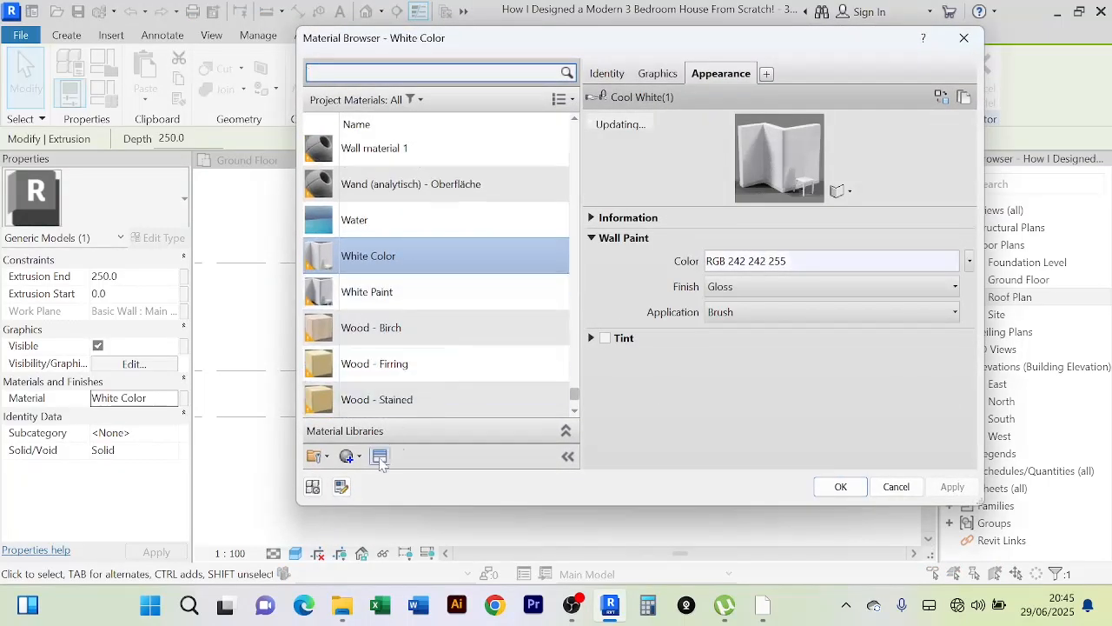
click(352, 458)
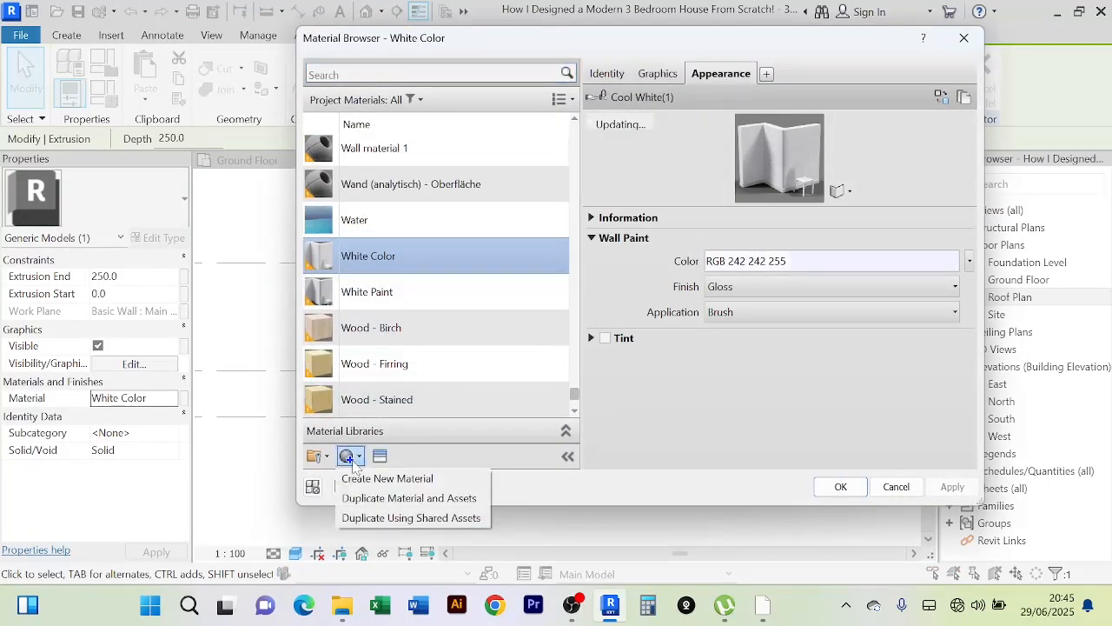
click(387, 479)
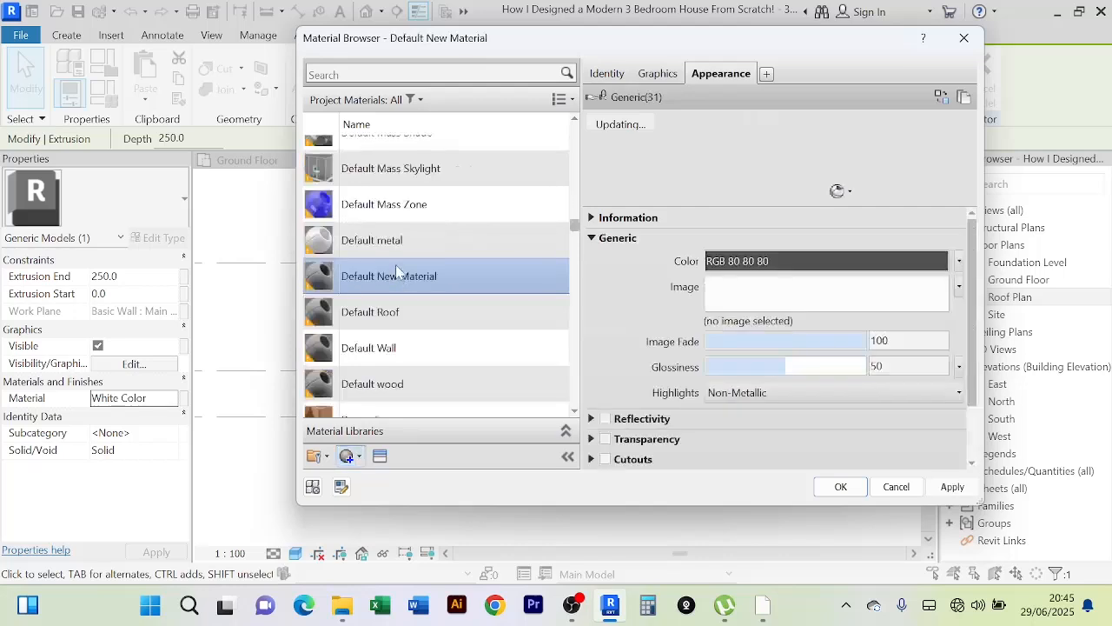
right_click(395, 280)
click(474, 344)
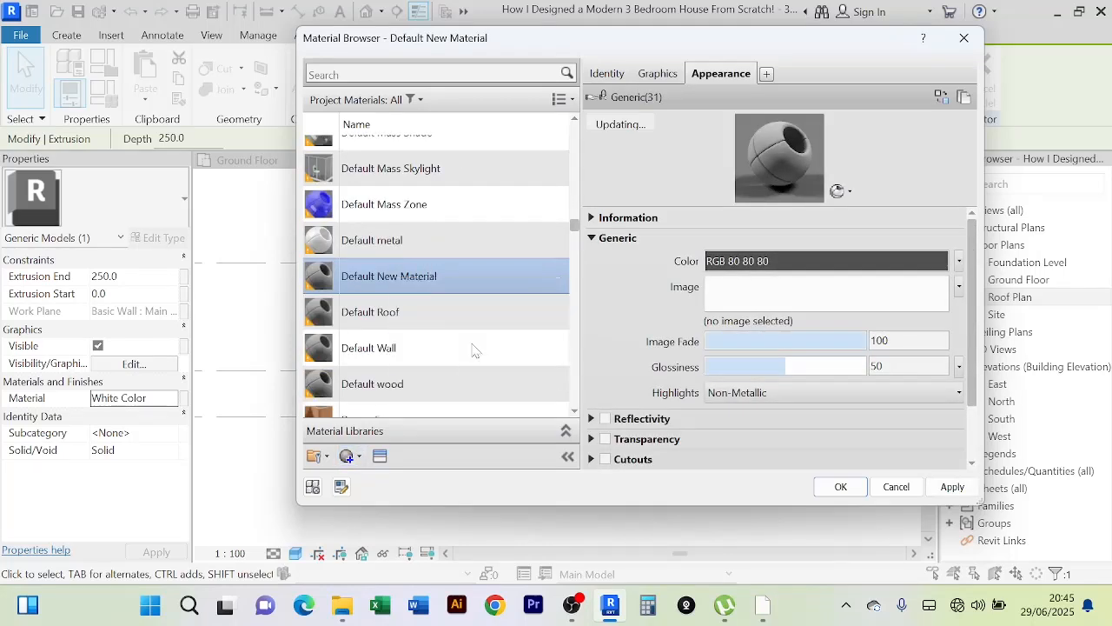
text(Gray Color)
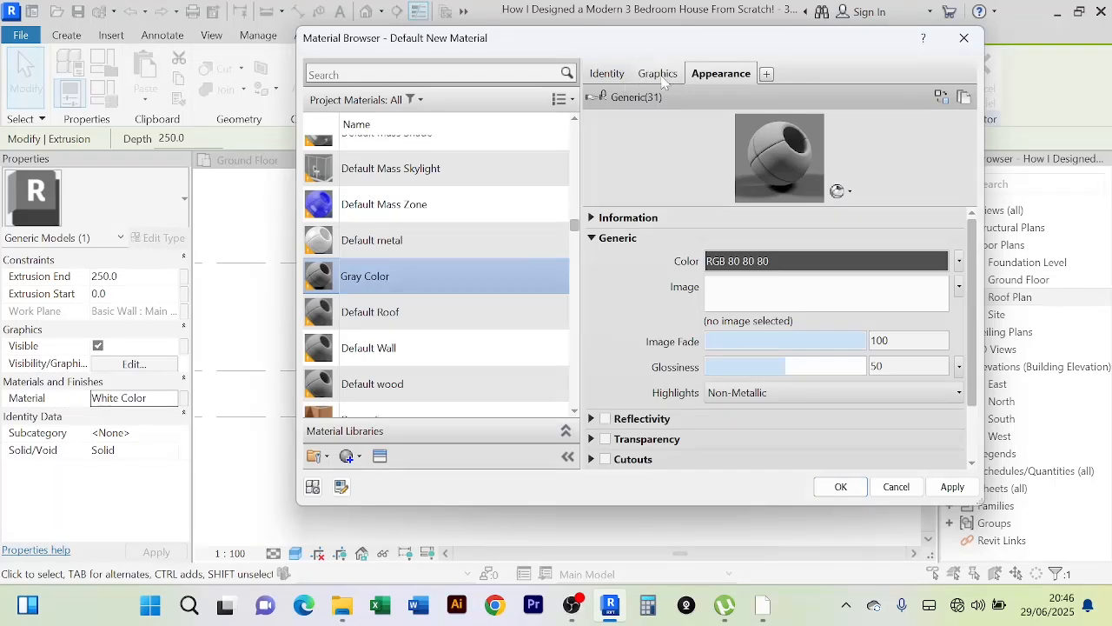
Step: Set the shading color of the Gray Color material to RGB 89 89 89
click(659, 73)
click(839, 144)
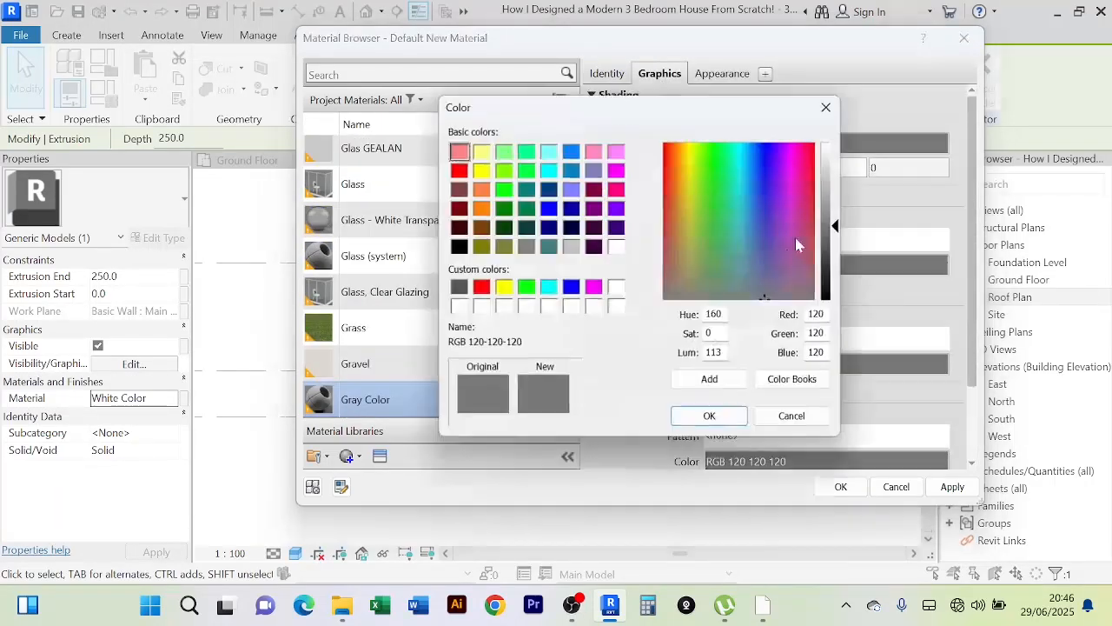
drag(839, 228, 841, 251)
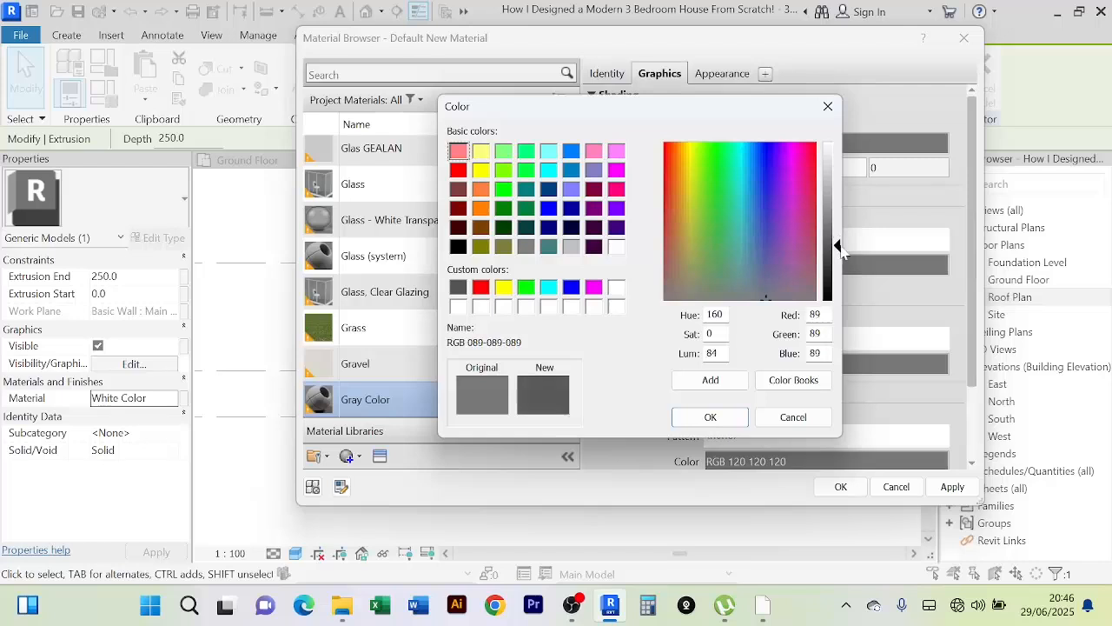
click(710, 418)
click(711, 416)
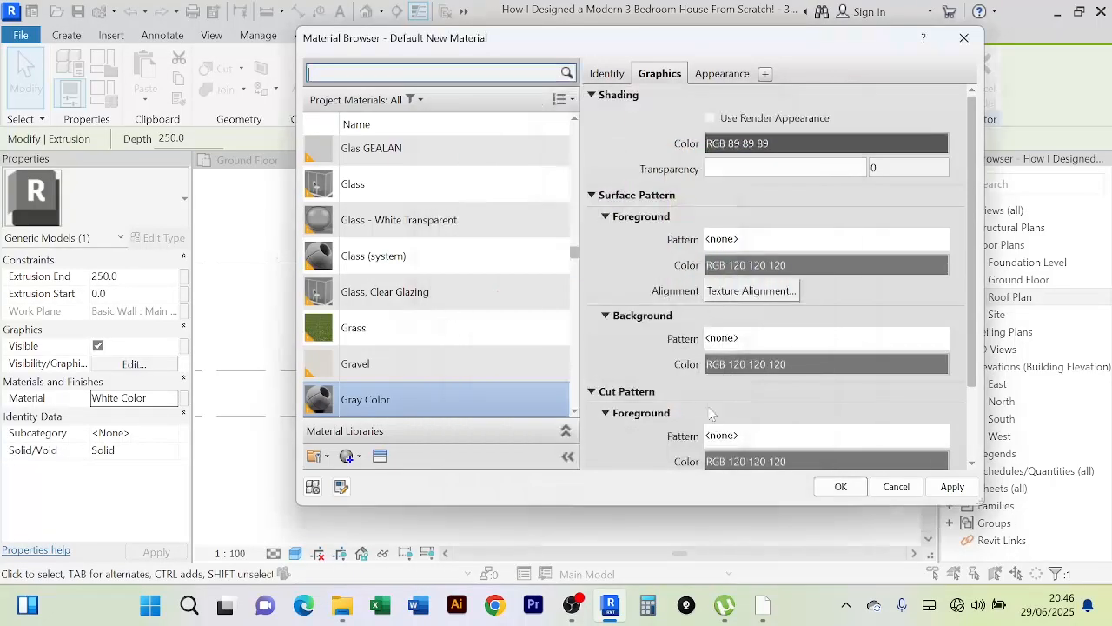
Step: Open the asset library to replace the Gray Color material's appearance asset
click(720, 75)
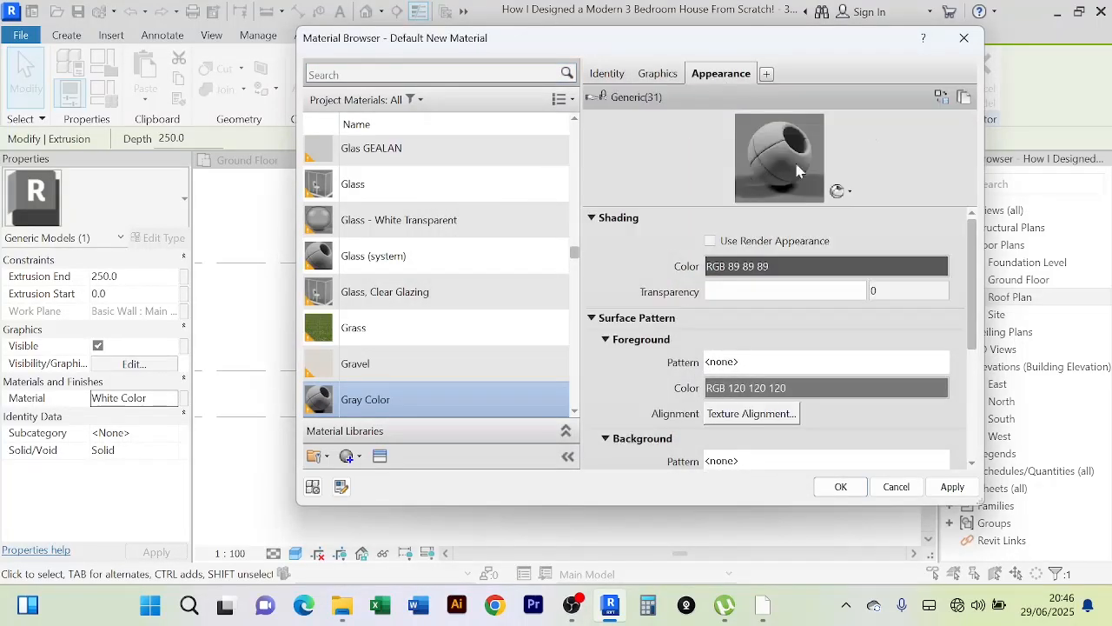
click(942, 98)
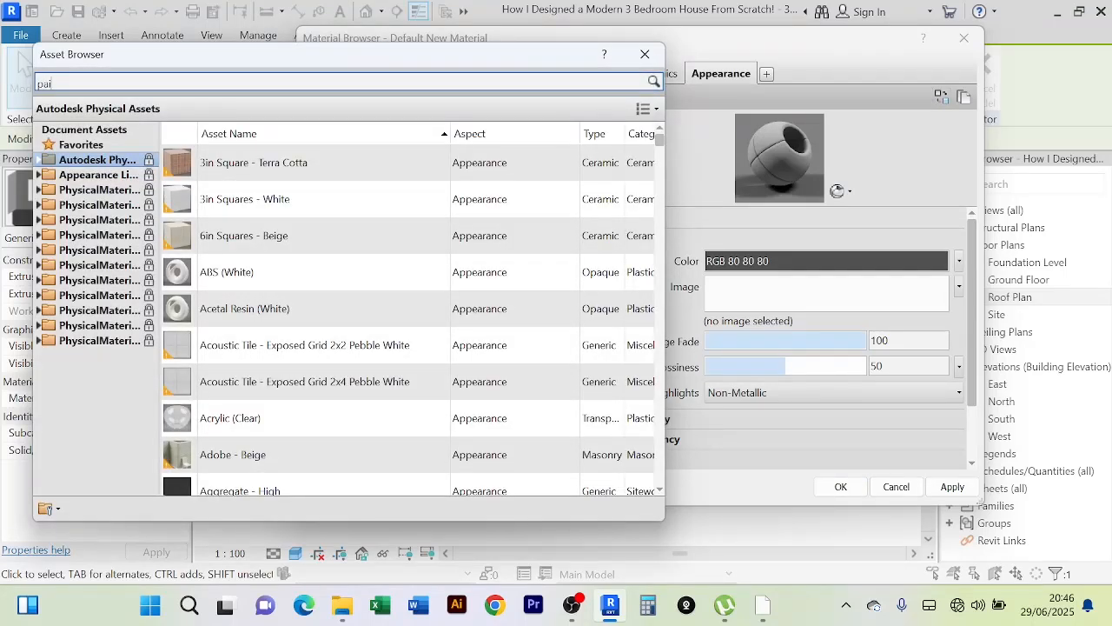
Step: Search the assets for paint and replace the Gray Color material's appearance with the Dark Gray wall paint from the Appearance Library
text(paint)
key(Return)
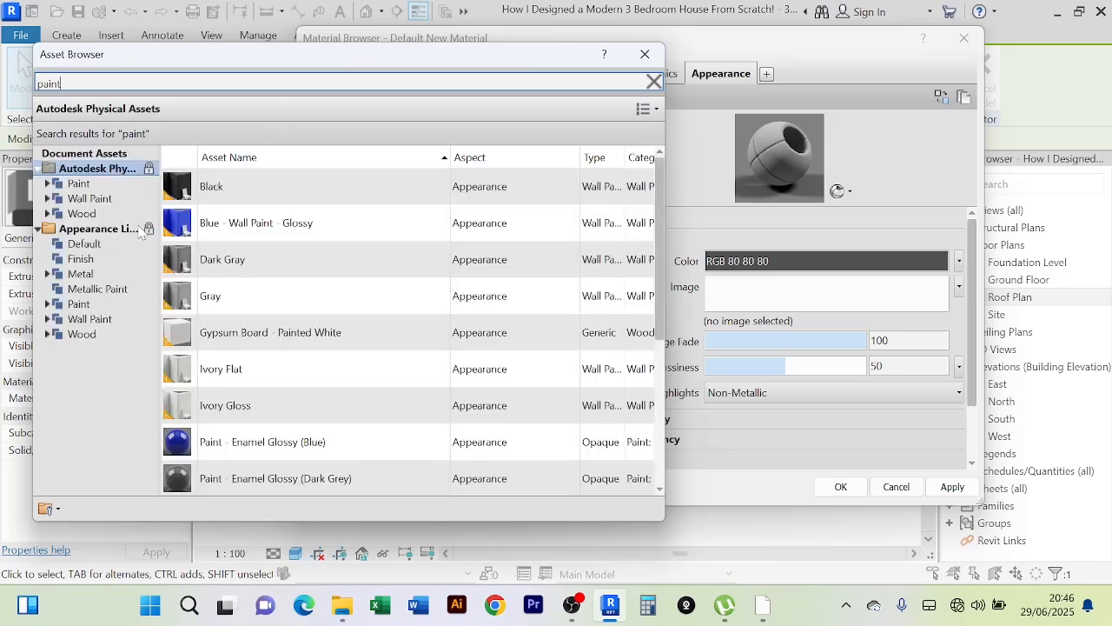
click(57, 324)
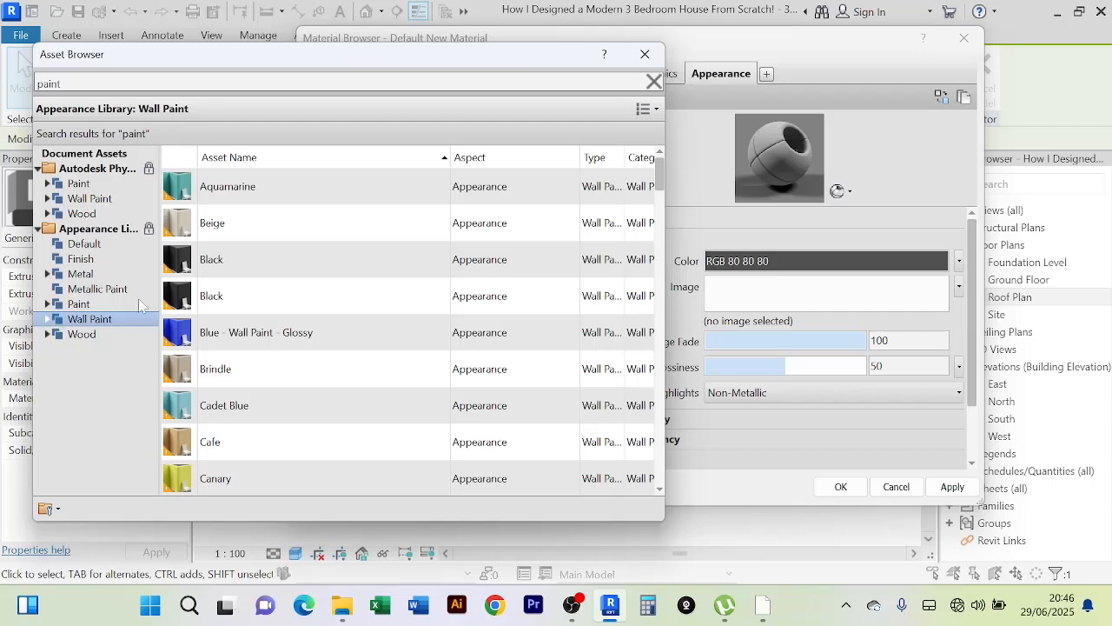
click(643, 261)
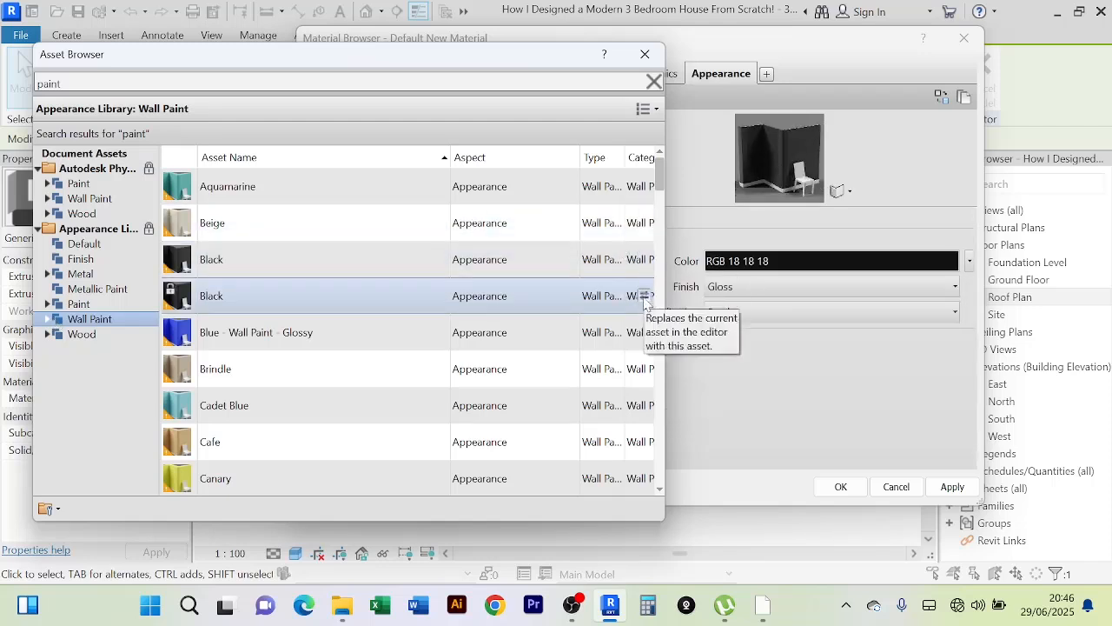
click(644, 296)
scroll(633, 302, down, 1)
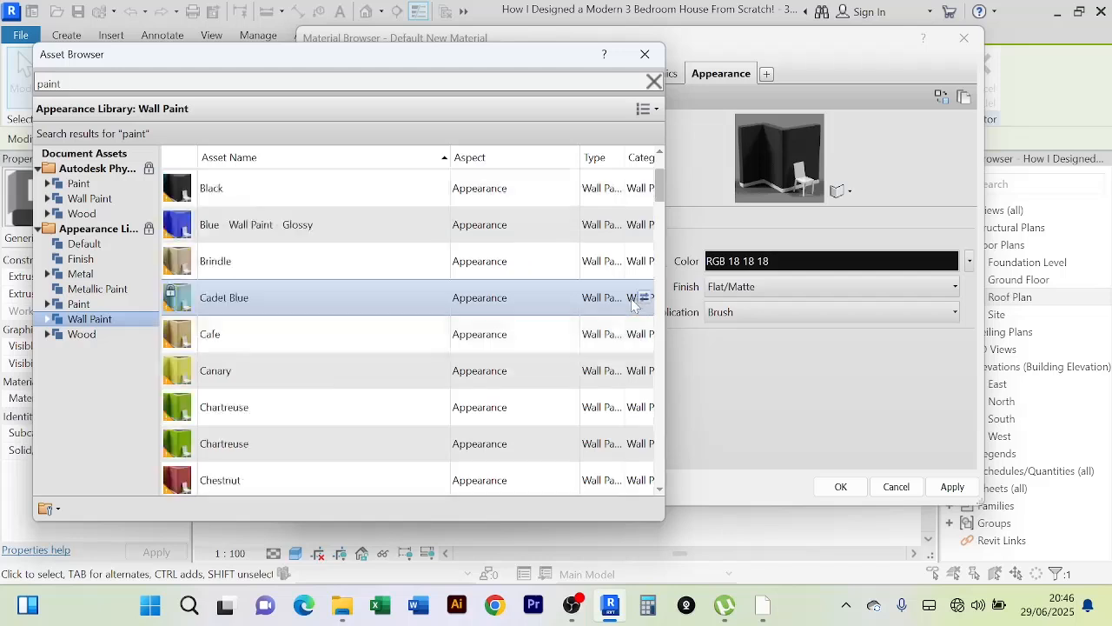
scroll(633, 302, down, 5)
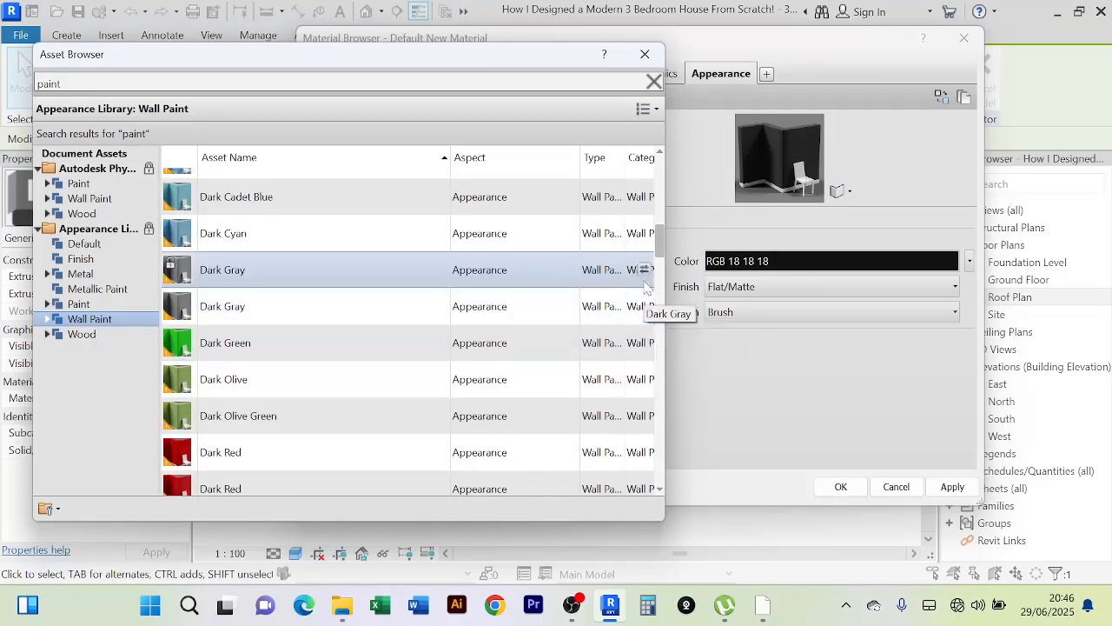
click(644, 271)
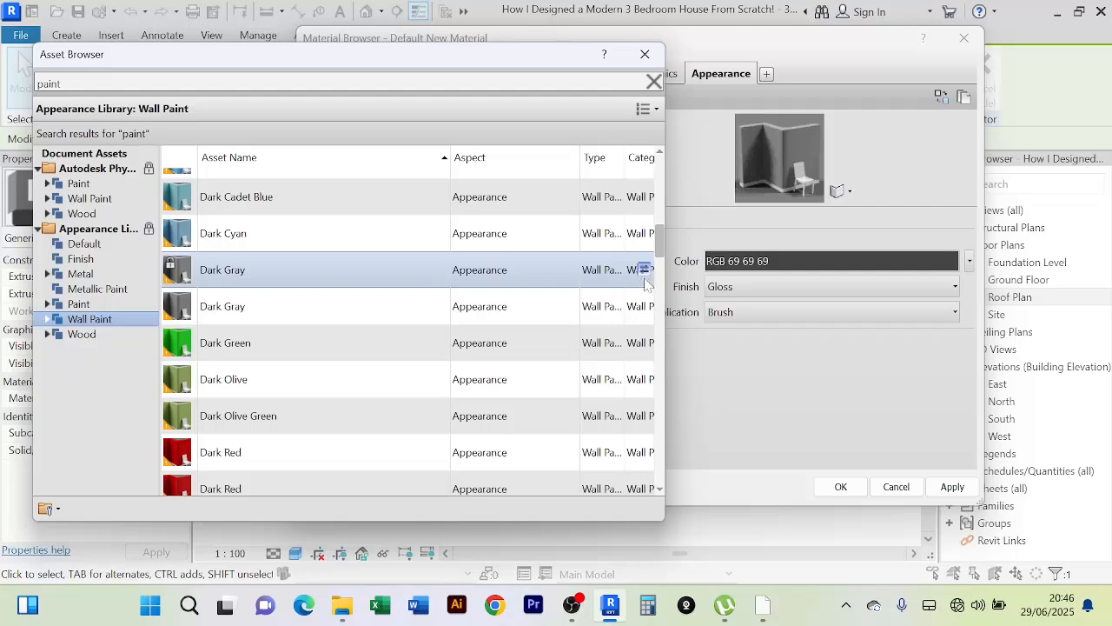
click(645, 54)
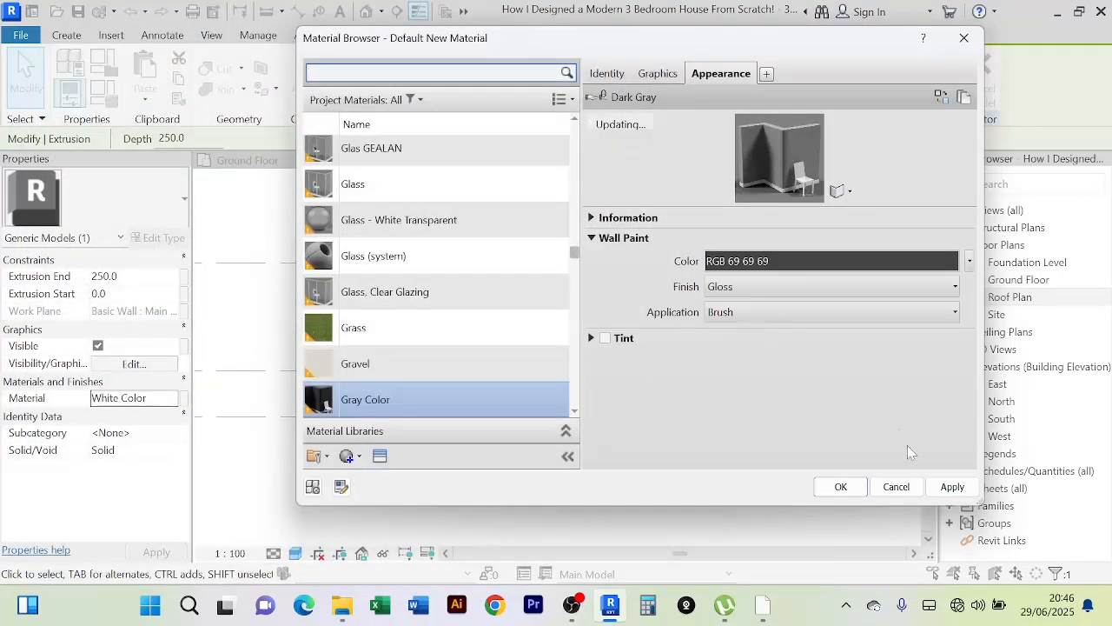
Step: Apply the Gray Color material to the front parapet extrusion and finish the in-place model
click(953, 486)
click(840, 486)
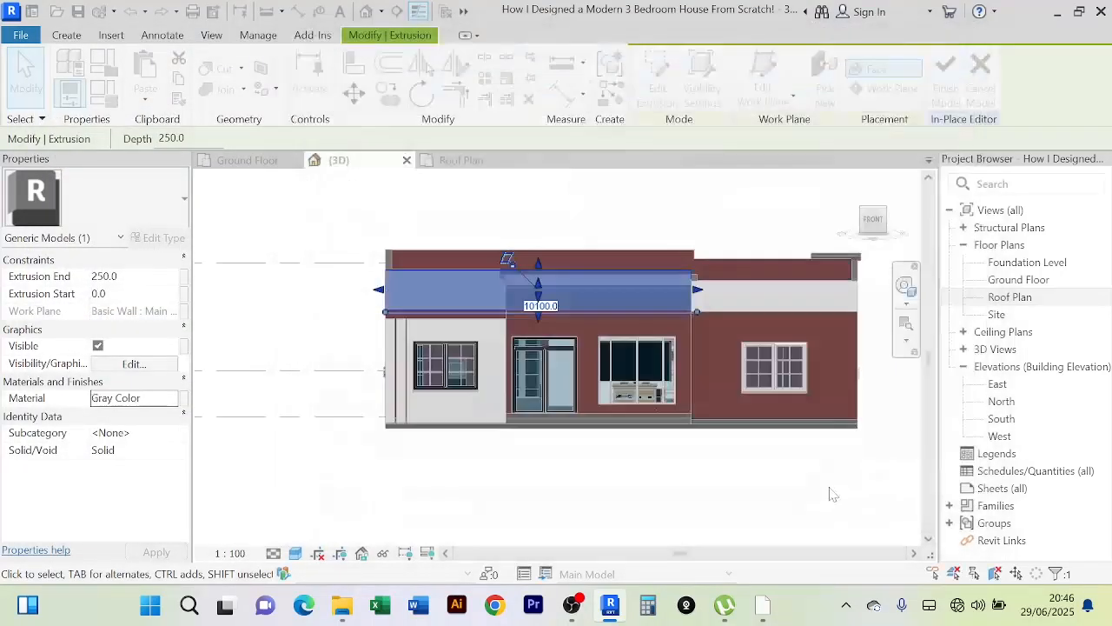
click(946, 70)
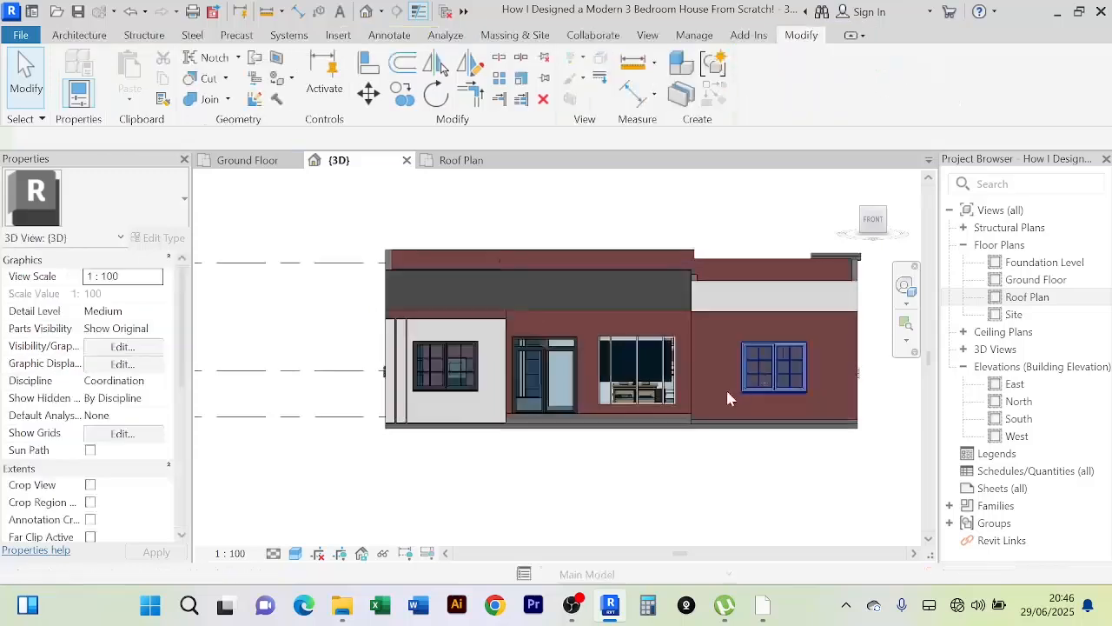
middle_drag(569, 485, 508, 484)
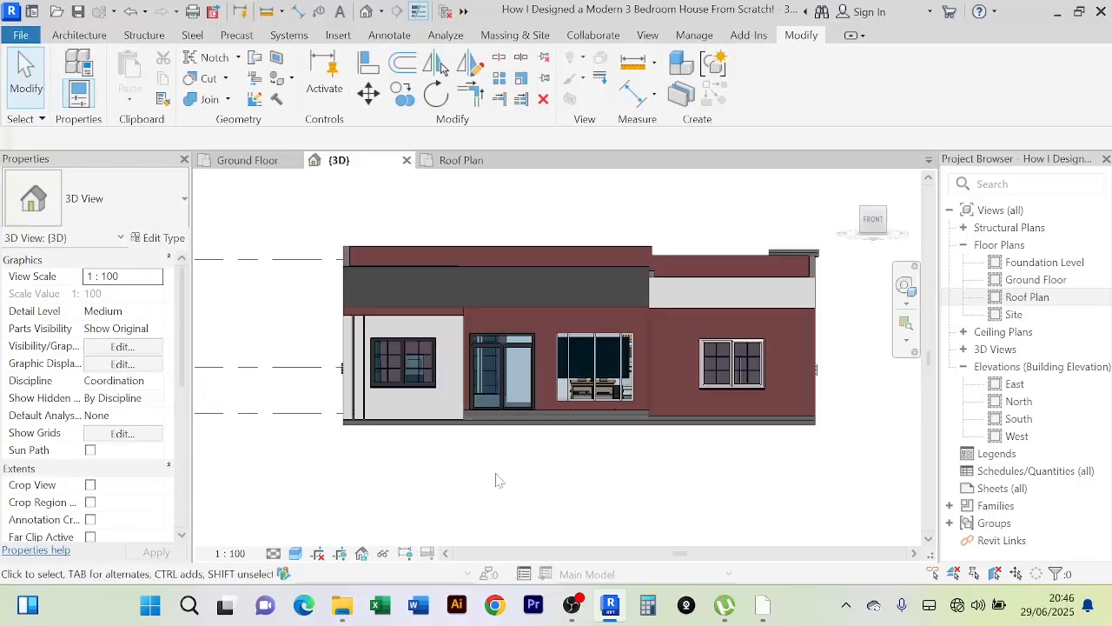
Step: Edit the front parapet model in place, set its extrusion material to White Color, and finish the model
click(582, 302)
click(628, 295)
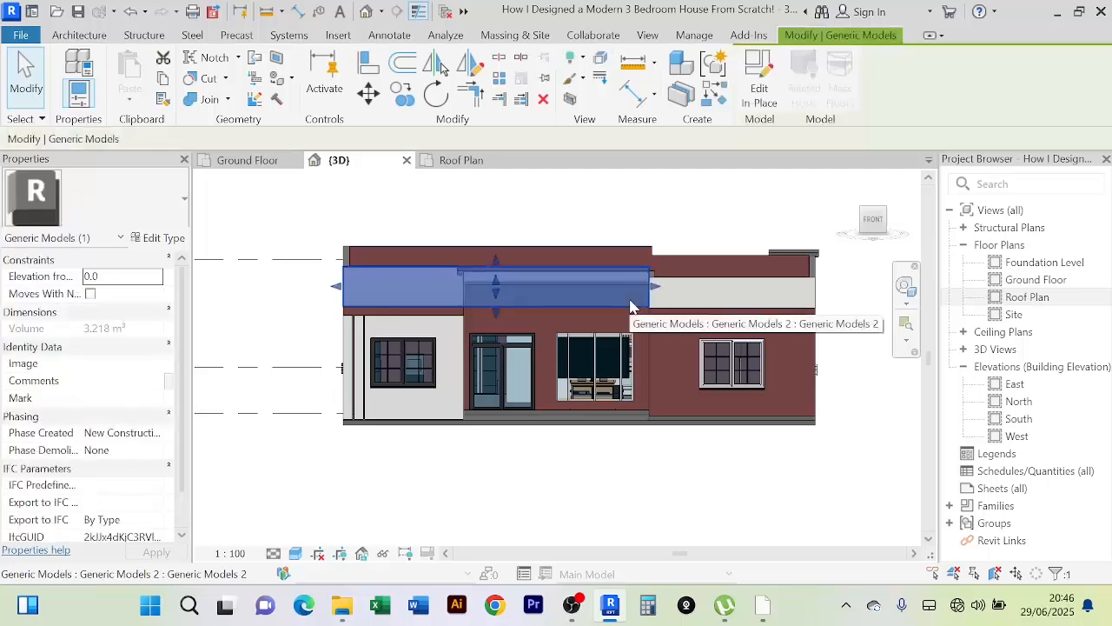
click(761, 92)
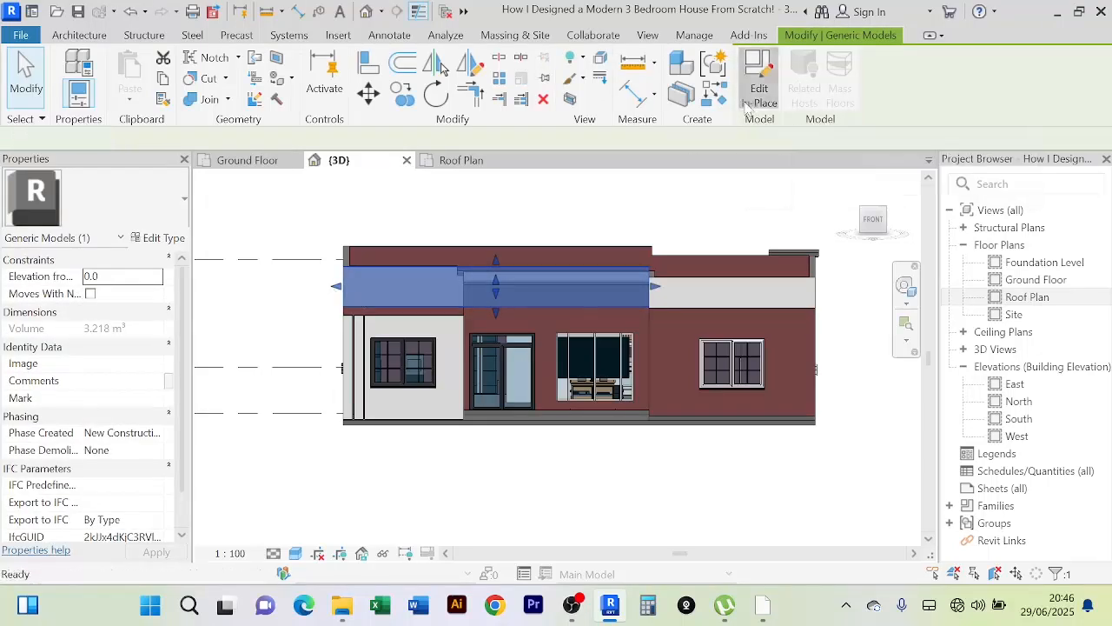
click(622, 306)
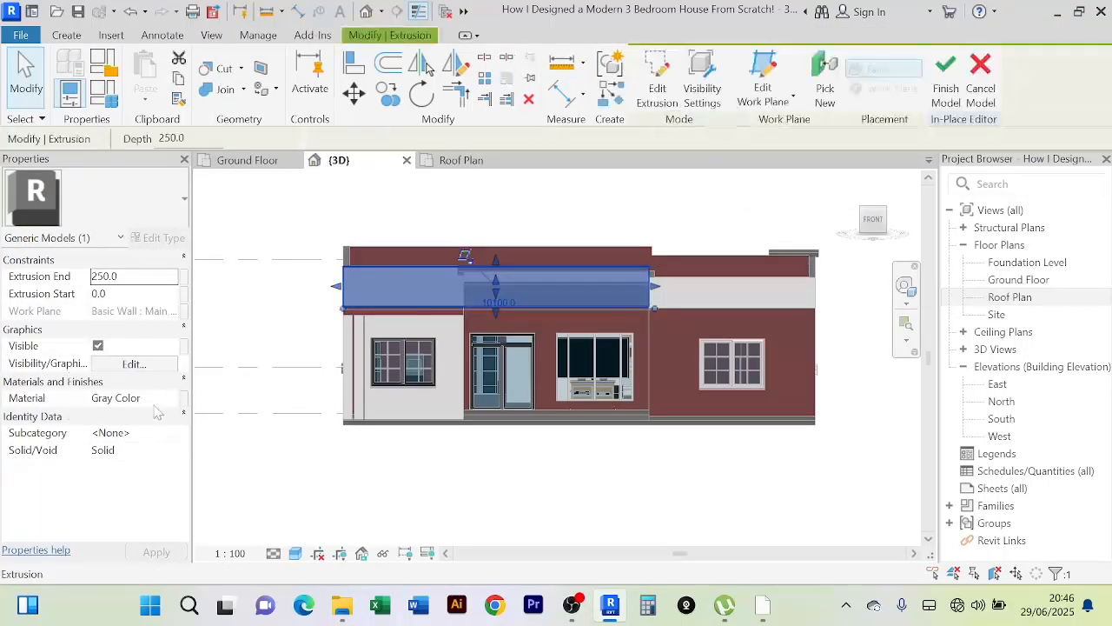
click(167, 402)
click(171, 398)
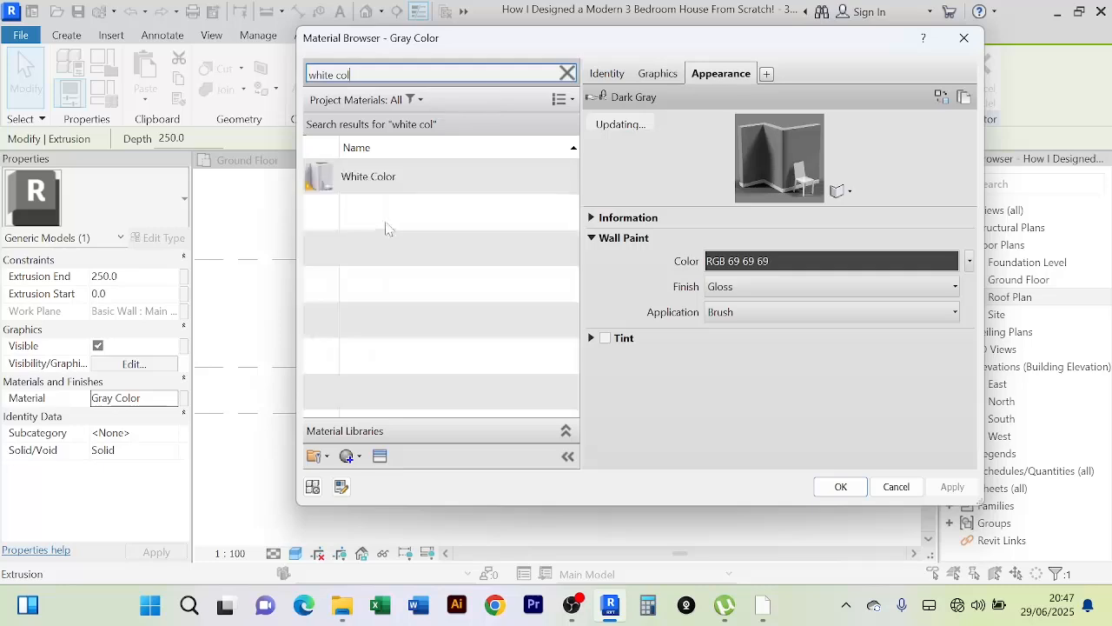
click(405, 178)
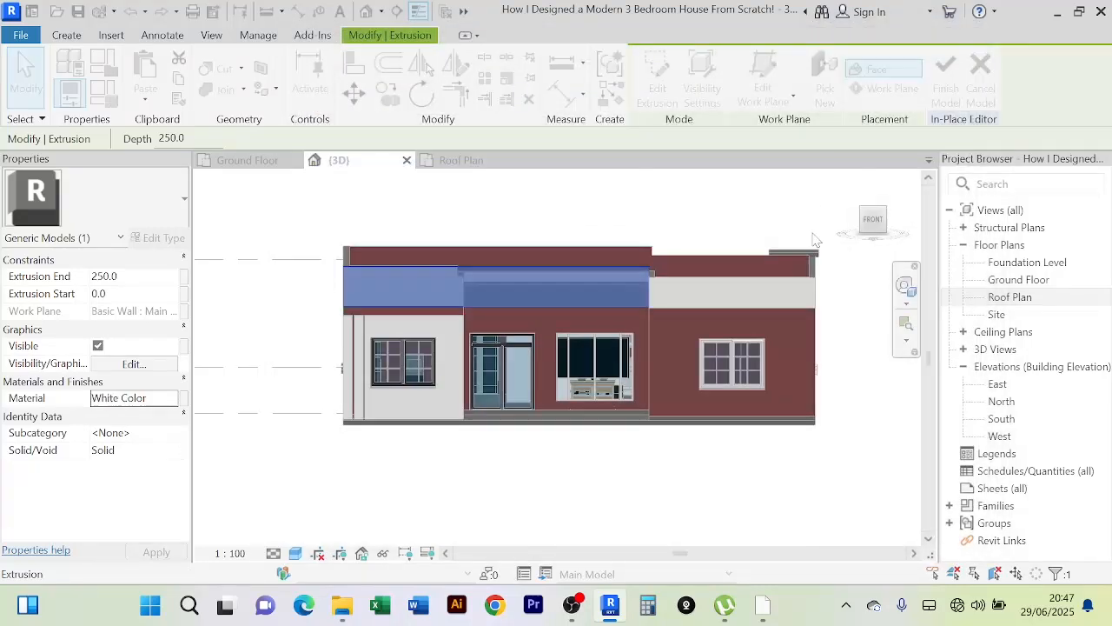
click(840, 485)
click(945, 80)
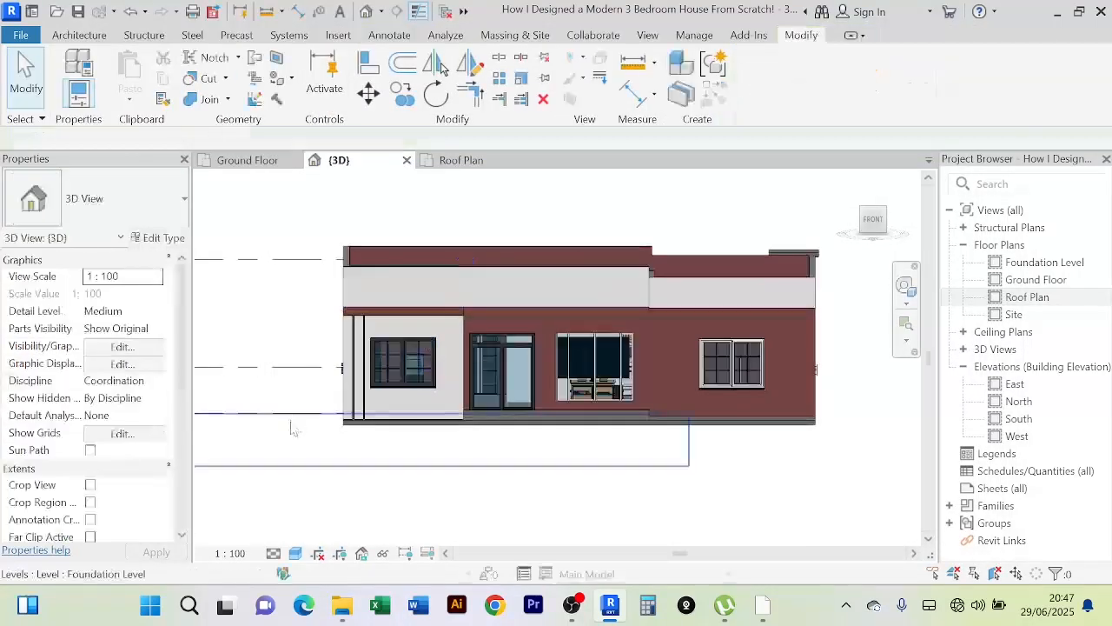
Step: Start the Paint tool and choose Gray Color as the material for the front walls
scroll(504, 448, up, 3)
shift+middle_drag(504, 448, 450, 353)
scroll(443, 349, down, 1)
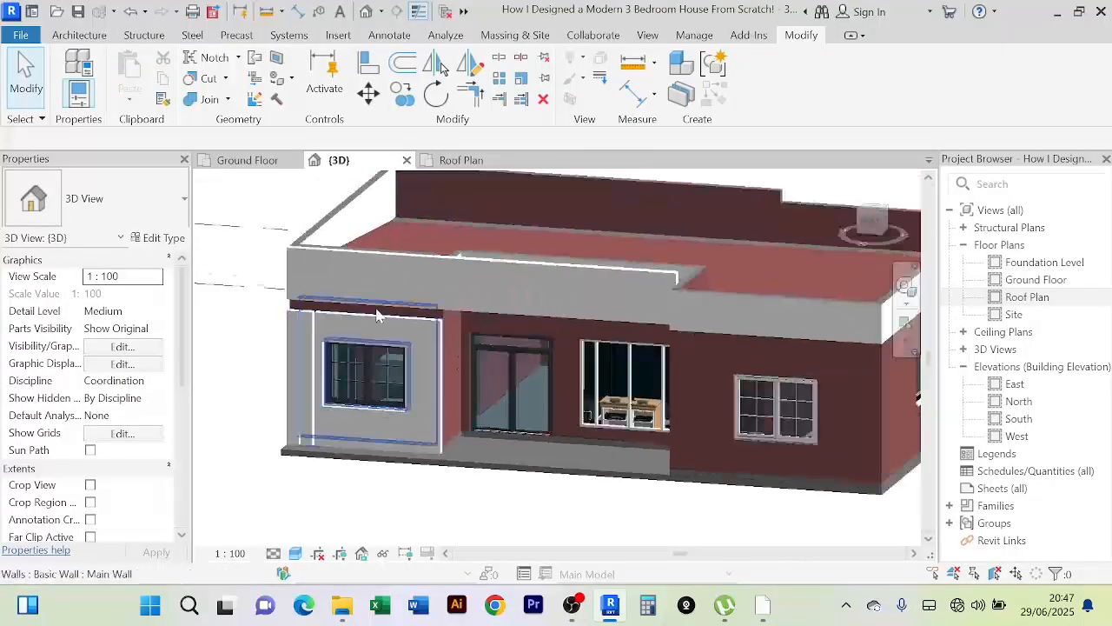
scroll(384, 312, up, 3)
middle_drag(388, 317, 356, 235)
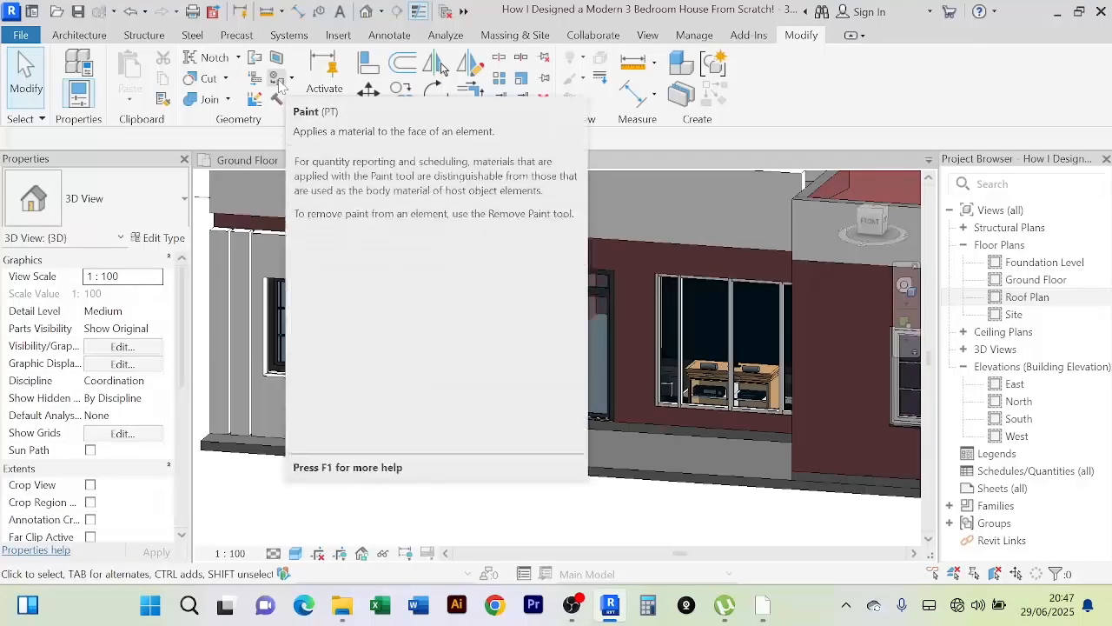
click(279, 84)
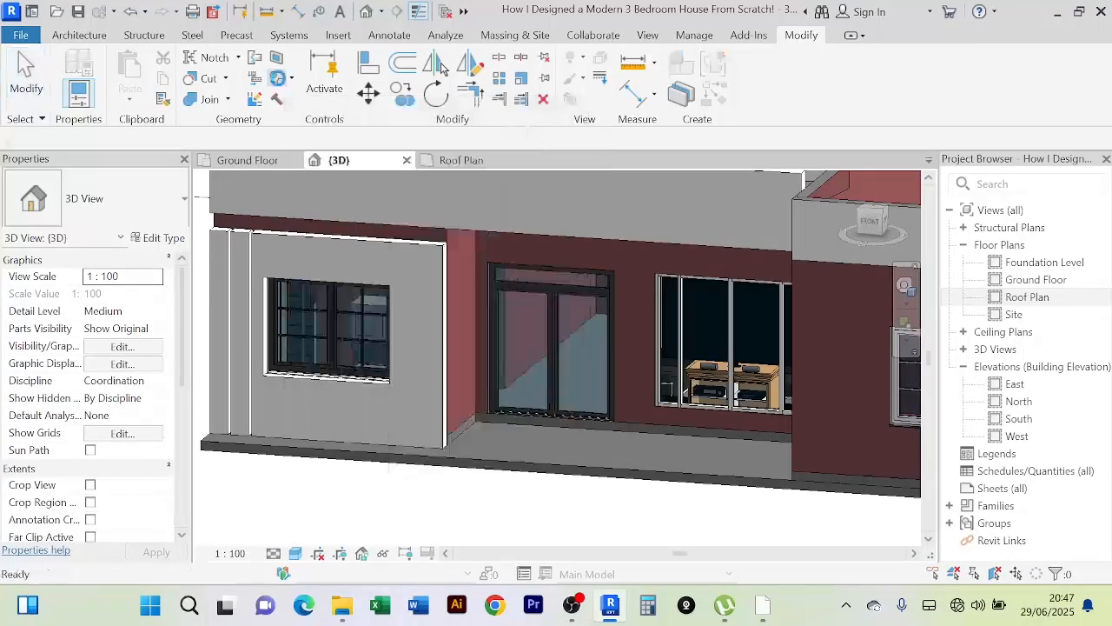
scroll(182, 400, down, 1)
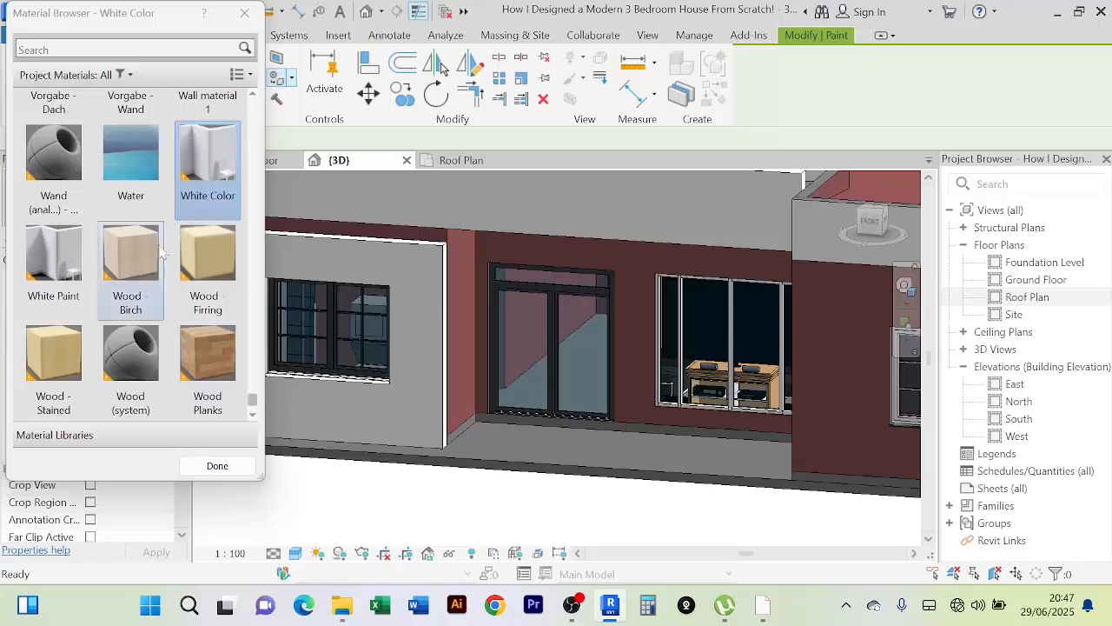
scroll(154, 251, up, 1)
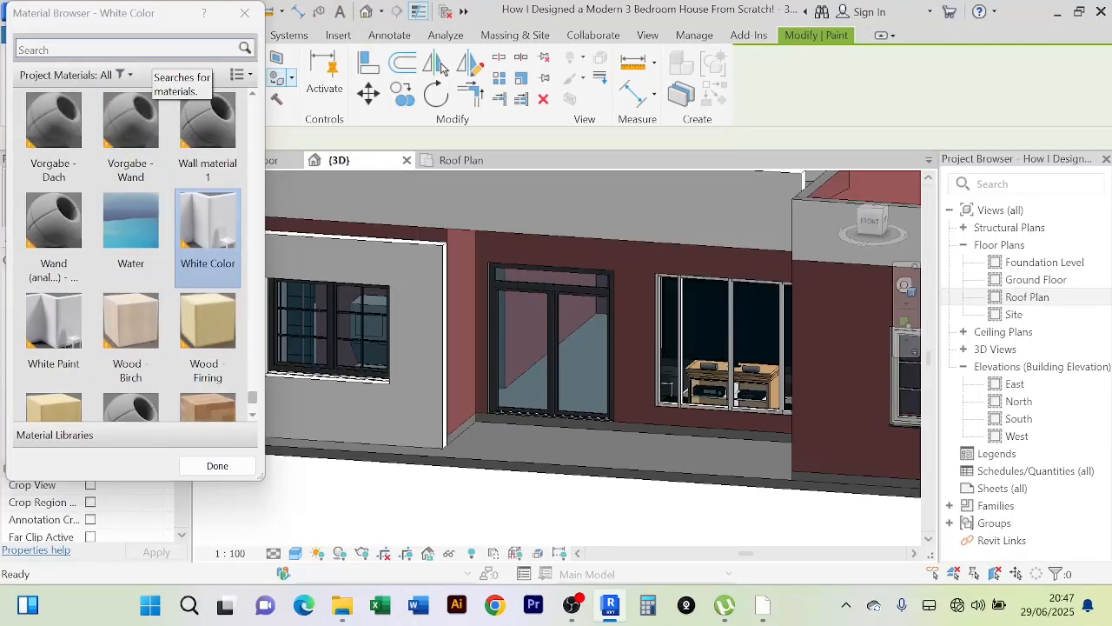
click(130, 49)
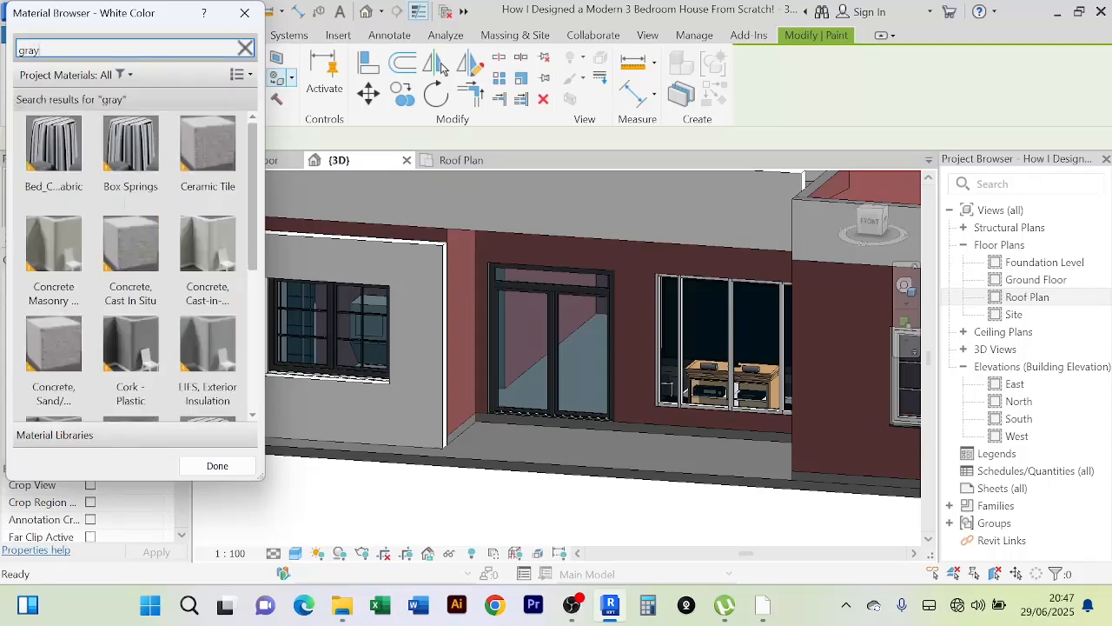
text(gray col)
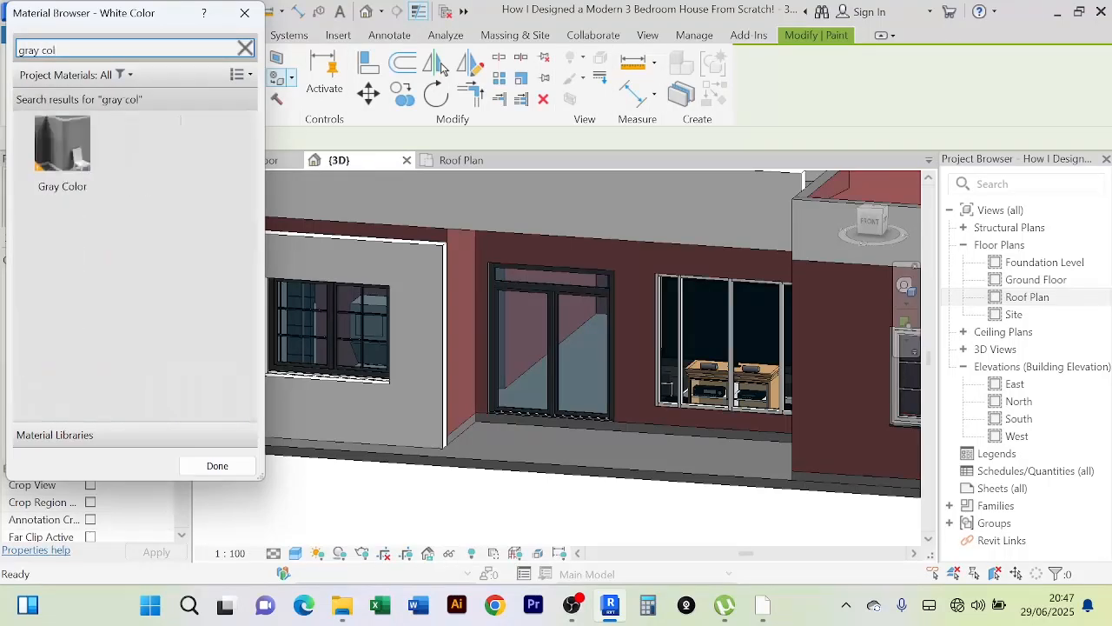
click(62, 161)
Step: Paint the wall strip above the white window panel and the entrance wall face with Gray Color
middle_drag(522, 294, 661, 335)
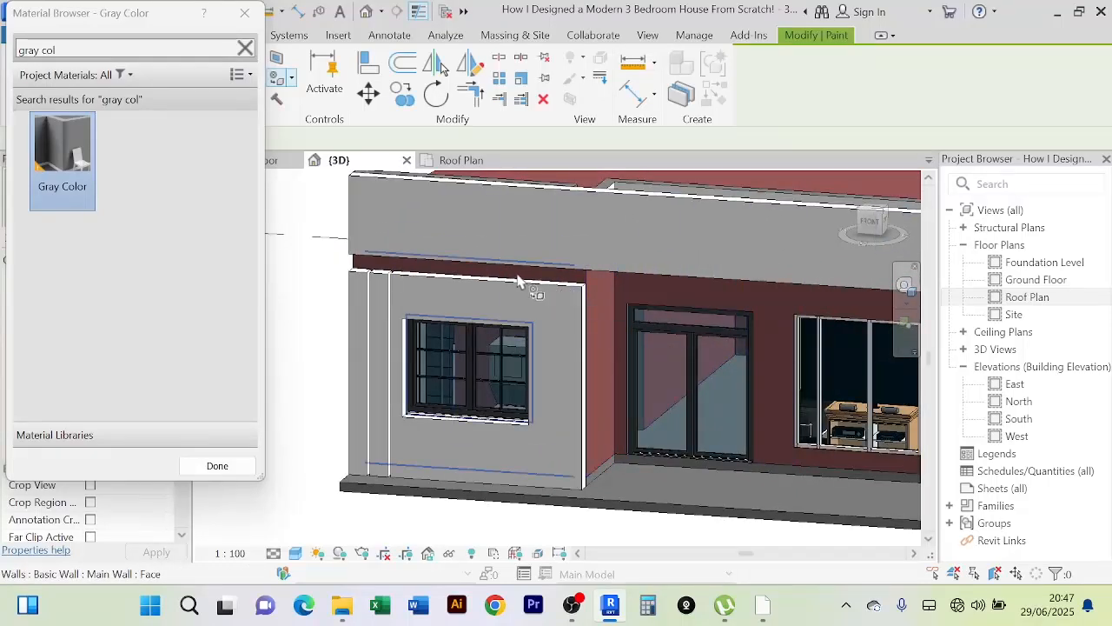
scroll(540, 293, down, 2)
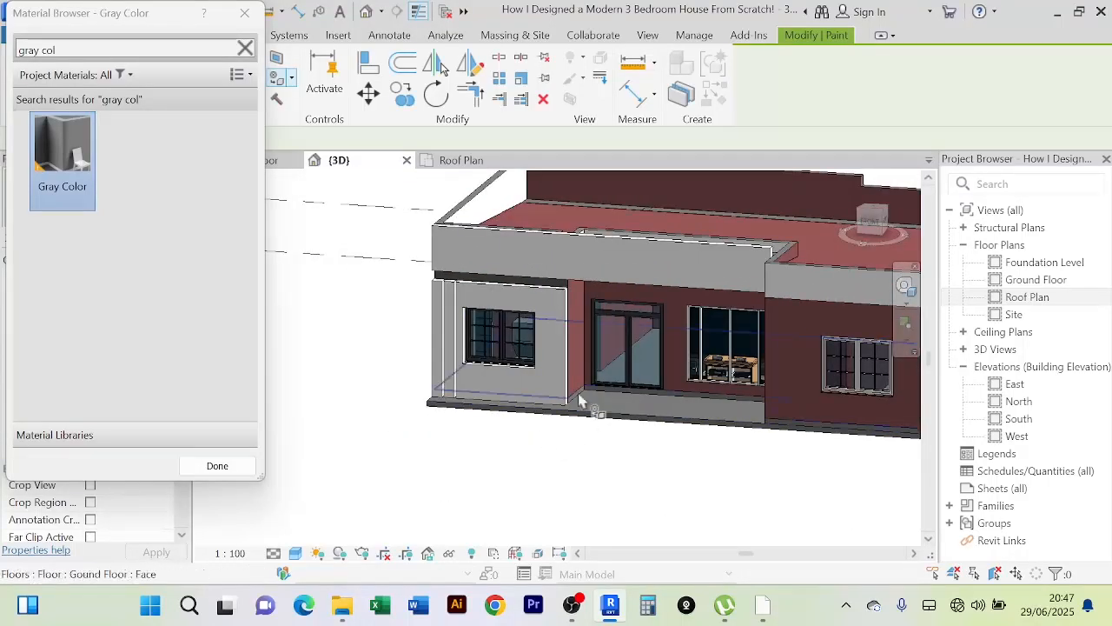
middle_drag(586, 467, 557, 373)
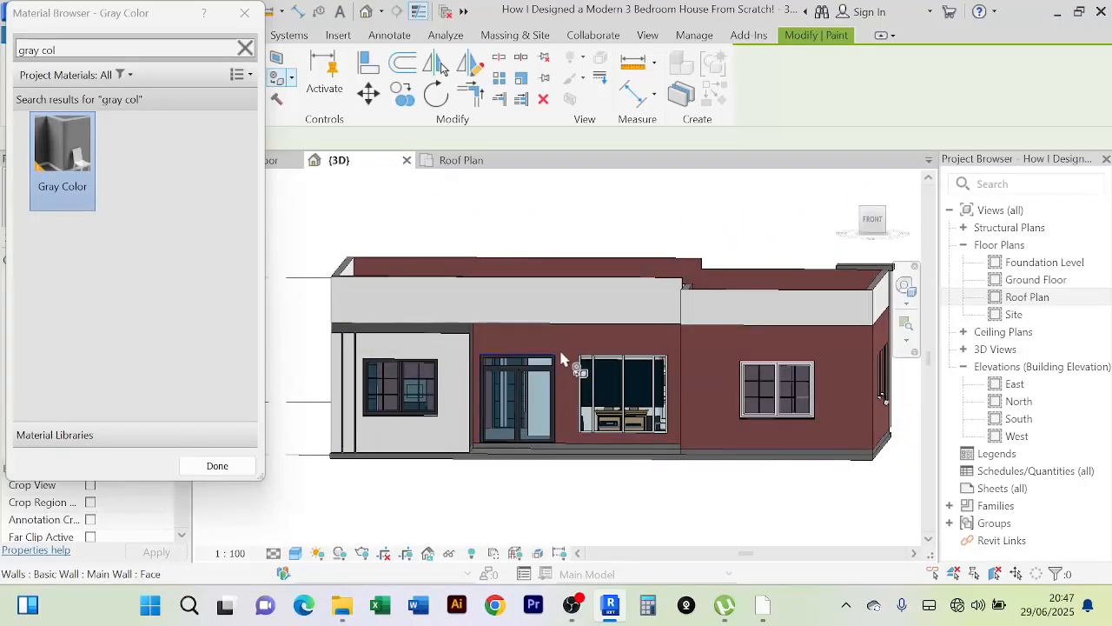
click(573, 365)
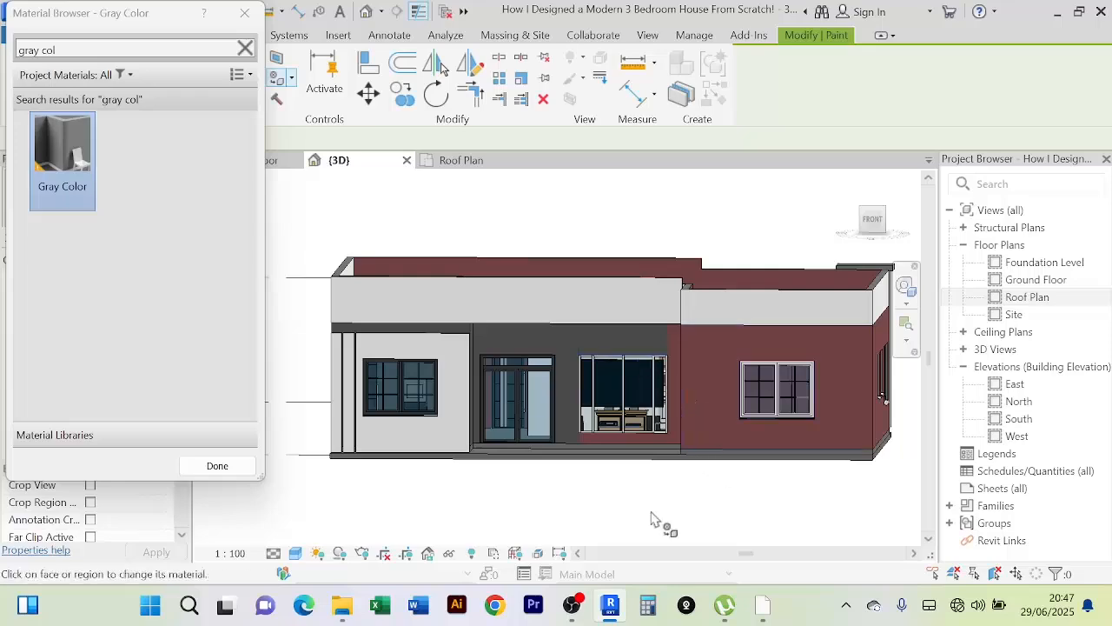
Step: Paint the remaining red wall face around the large glazed front window with Gray Color
shift+middle_drag(652, 519, 702, 467)
scroll(690, 405, up, 3)
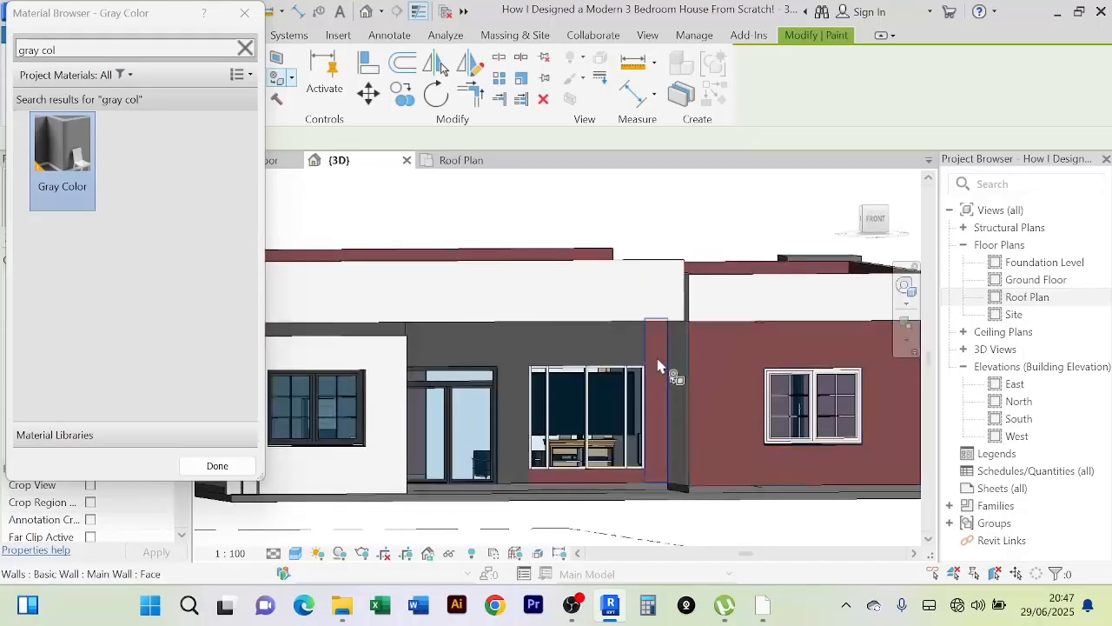
click(657, 367)
scroll(606, 487, up, 2)
scroll(606, 482, down, 4)
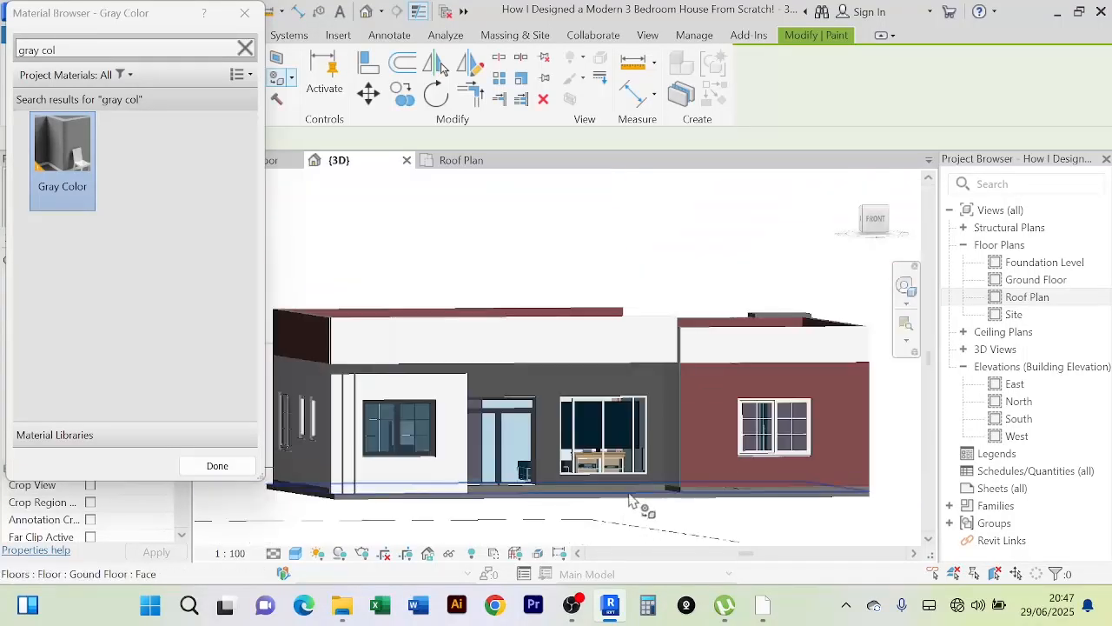
Step: Paint the front wall of the projecting wing beside the entrance with Gray Color, and end the Paint command
middle_drag(609, 536, 591, 534)
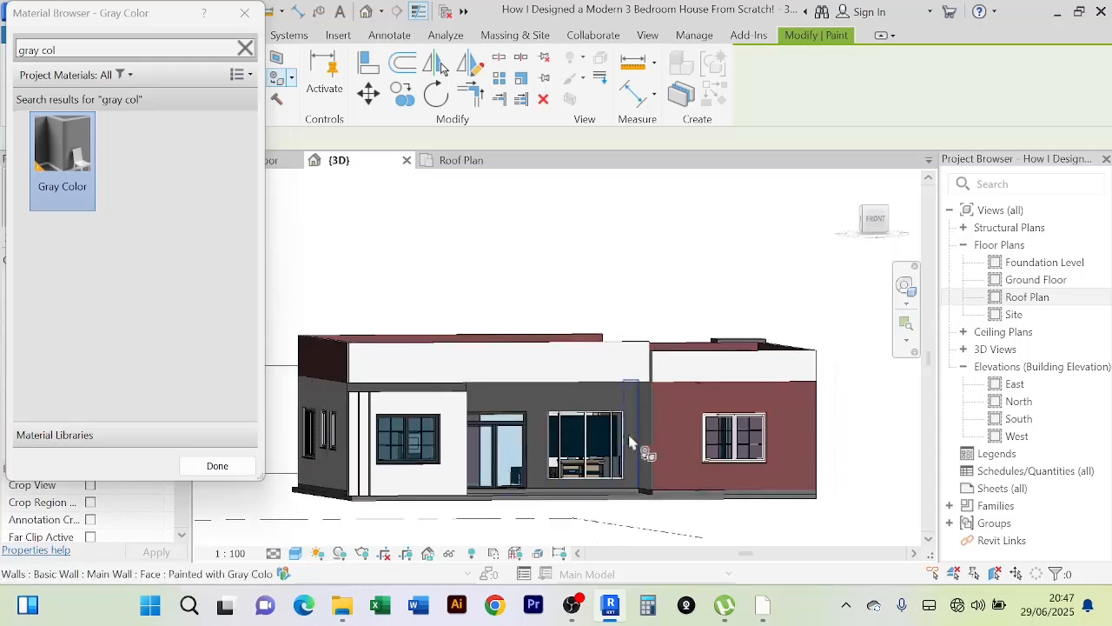
click(677, 407)
scroll(671, 497, down, 2)
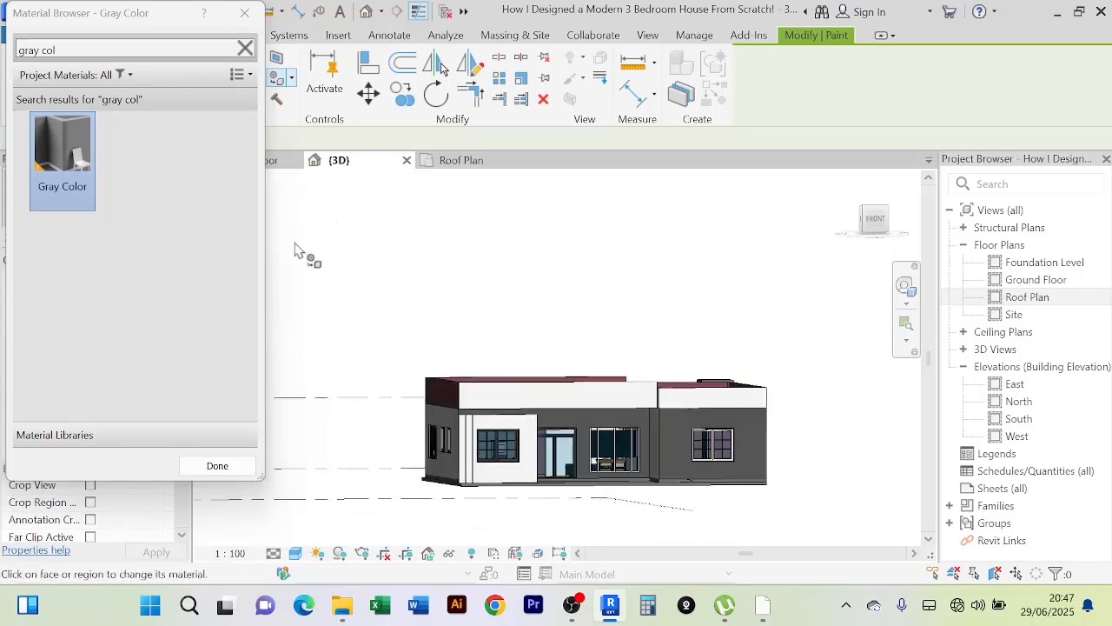
click(217, 465)
right_click(616, 210)
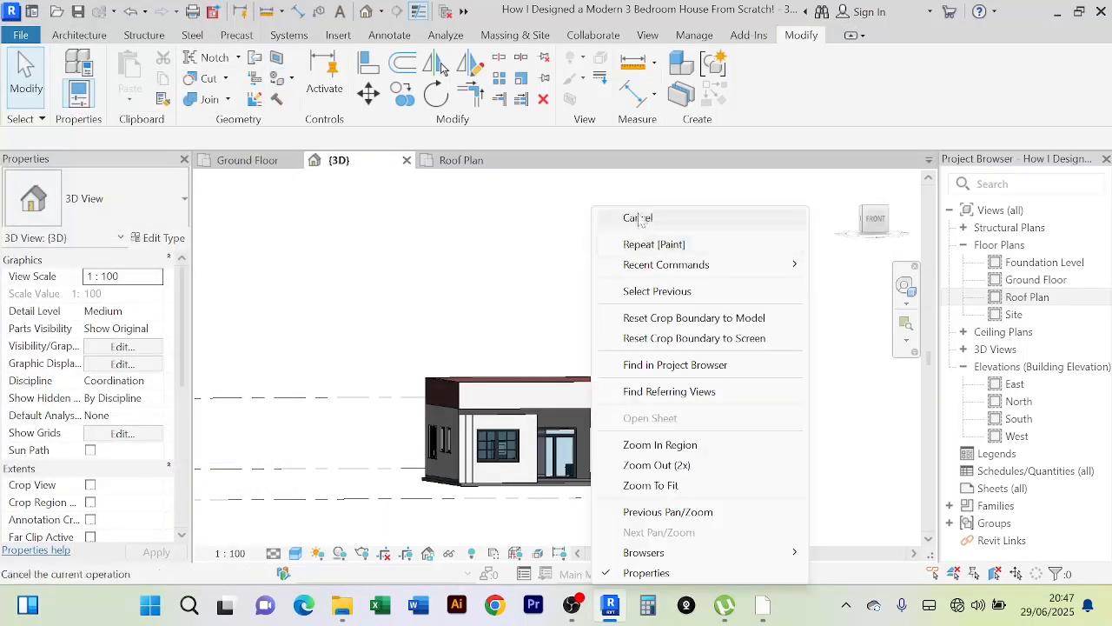
click(634, 218)
shift+middle_drag(623, 255, 492, 234)
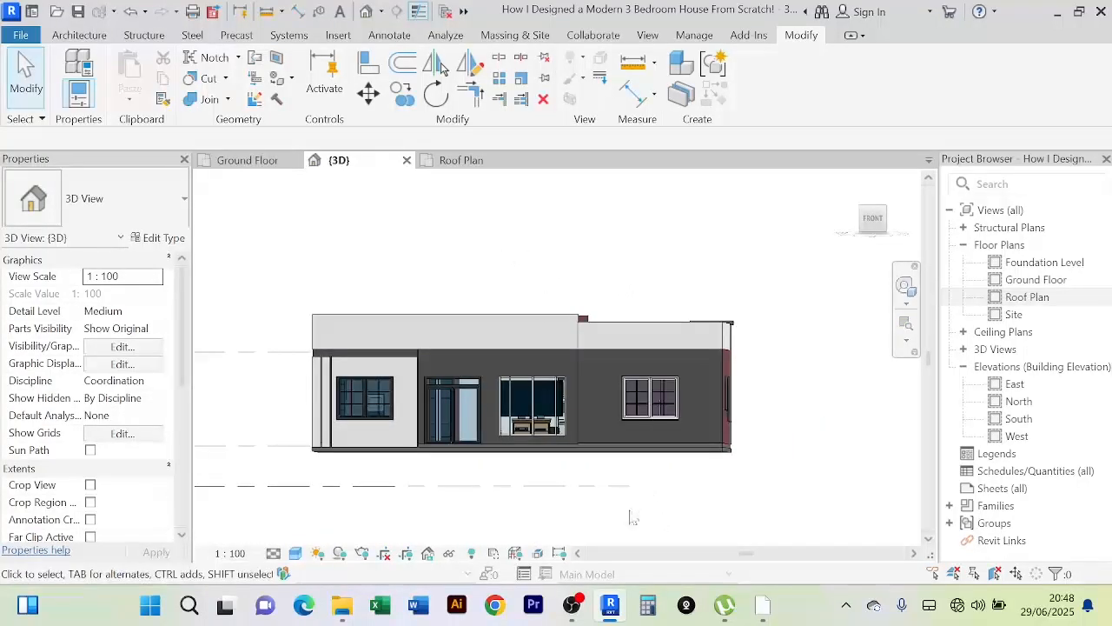
shift+middle_drag(632, 519, 677, 532)
scroll(521, 369, up, 3)
scroll(581, 423, down, 3)
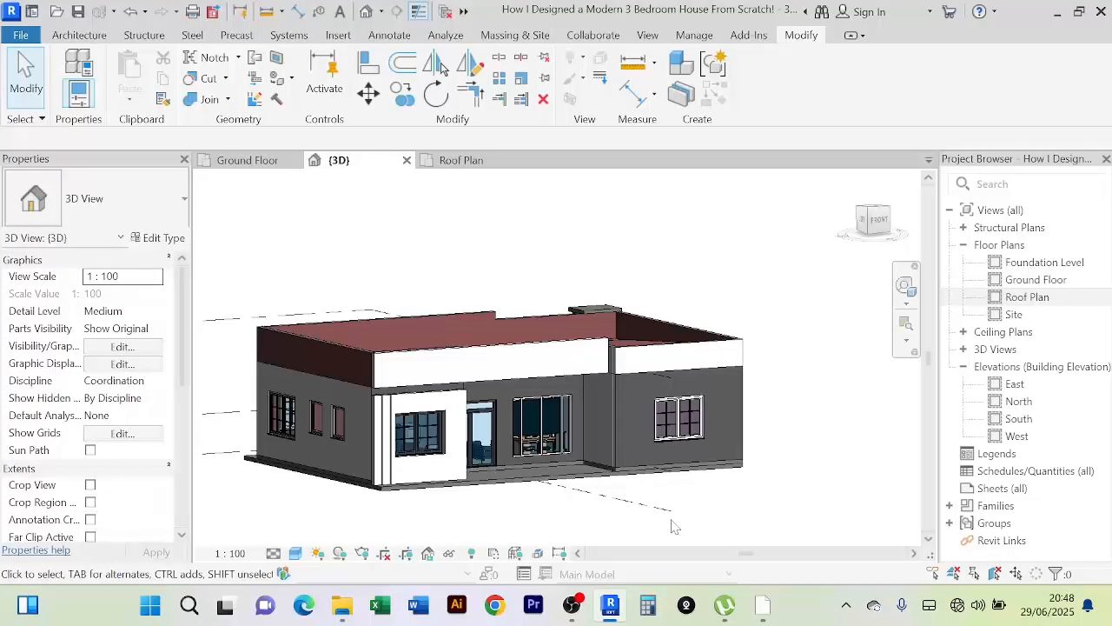
shift+middle_drag(672, 525, 622, 504)
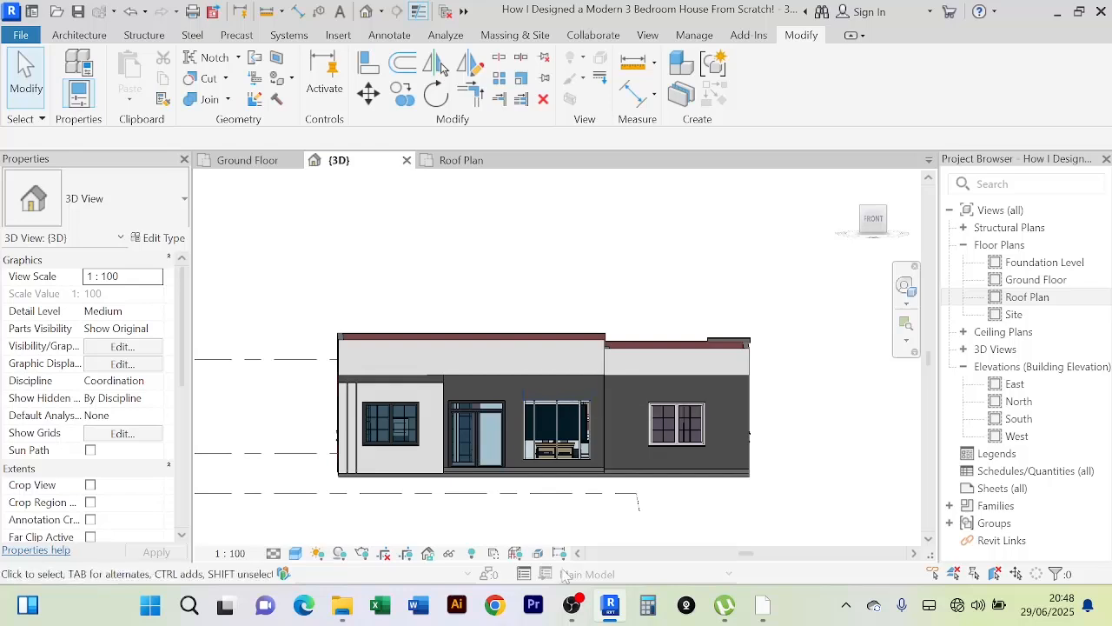
Step: Create an in-place component in the Generic Models category with the name Generic Models 4
middle_drag(596, 522, 593, 492)
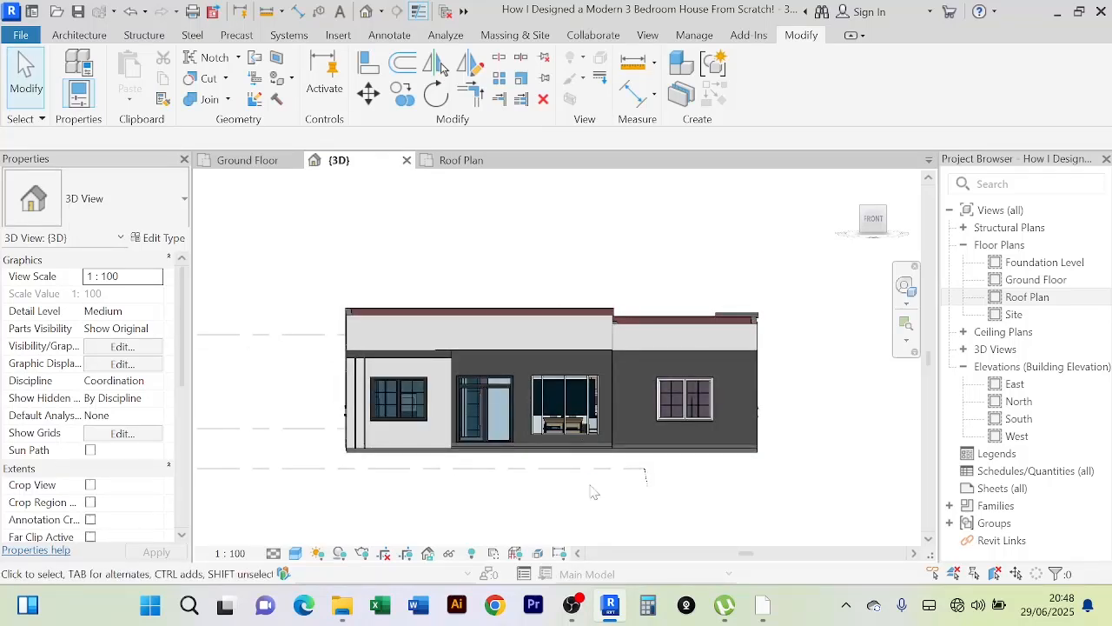
click(81, 36)
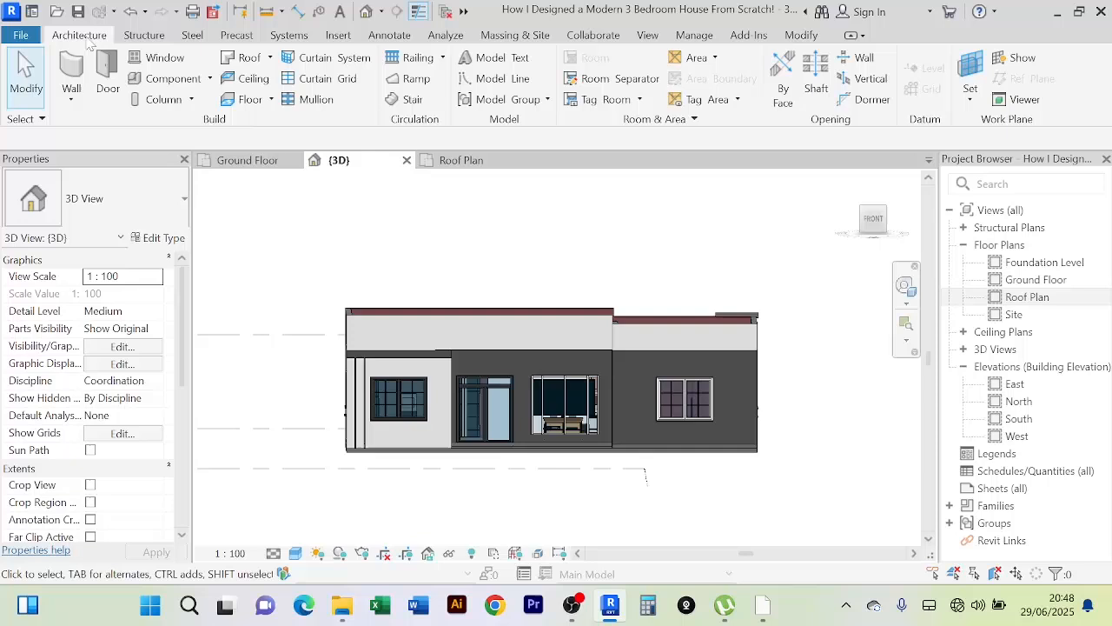
click(210, 78)
click(187, 148)
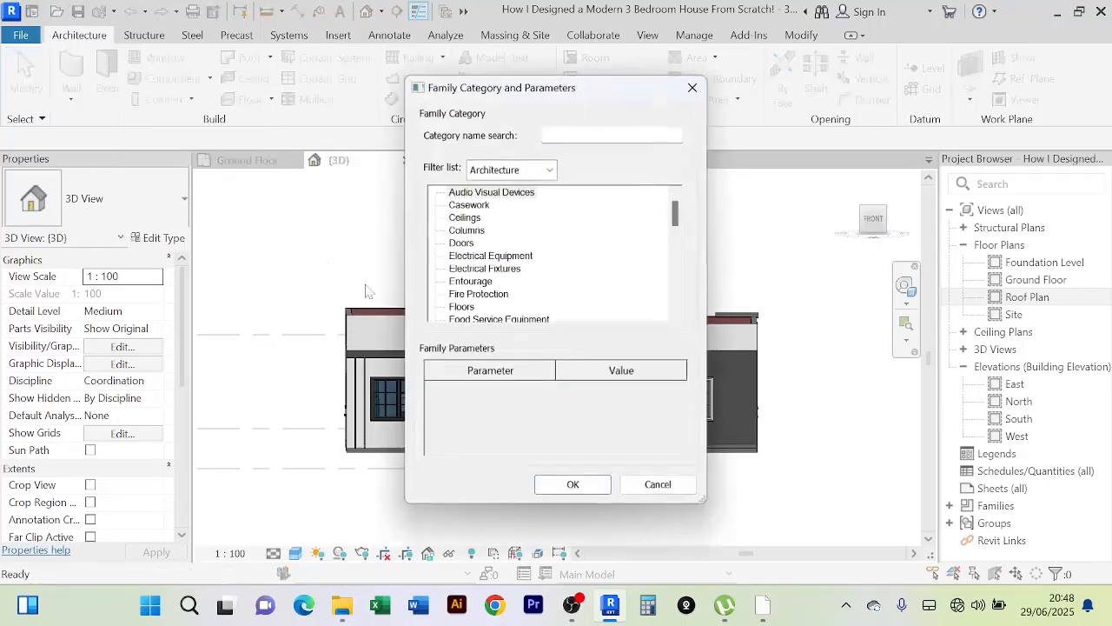
click(479, 256)
key(g)
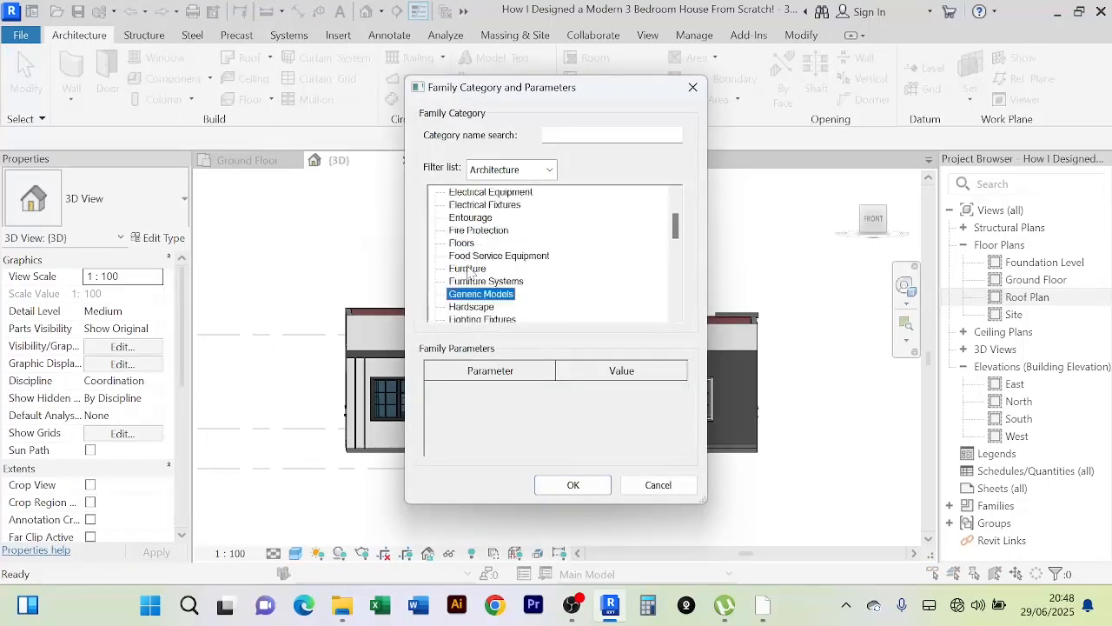
click(573, 485)
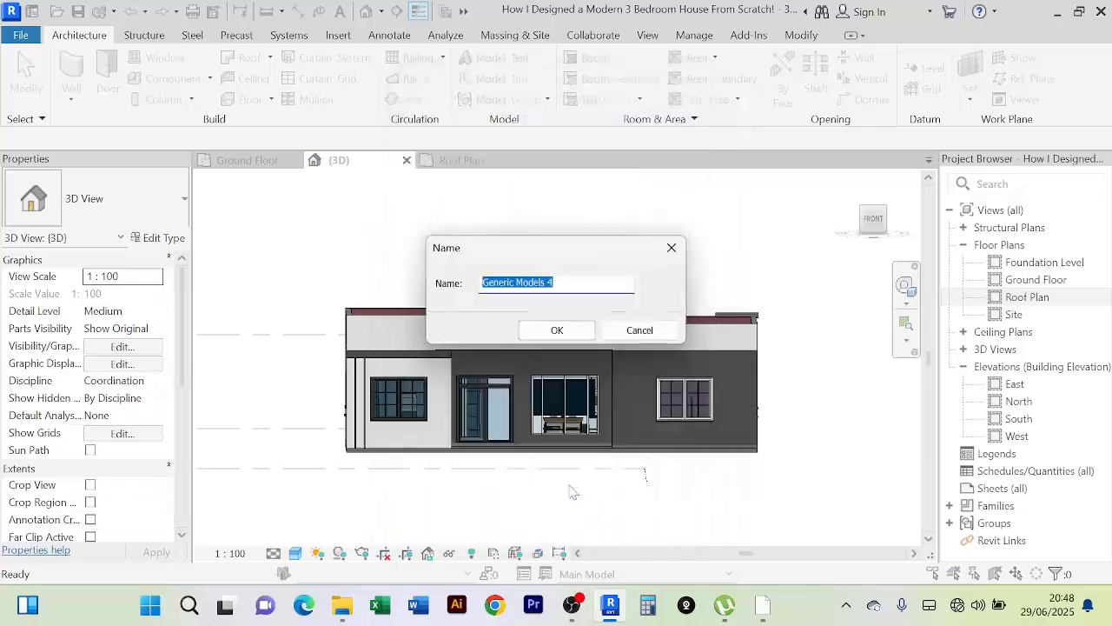
click(557, 331)
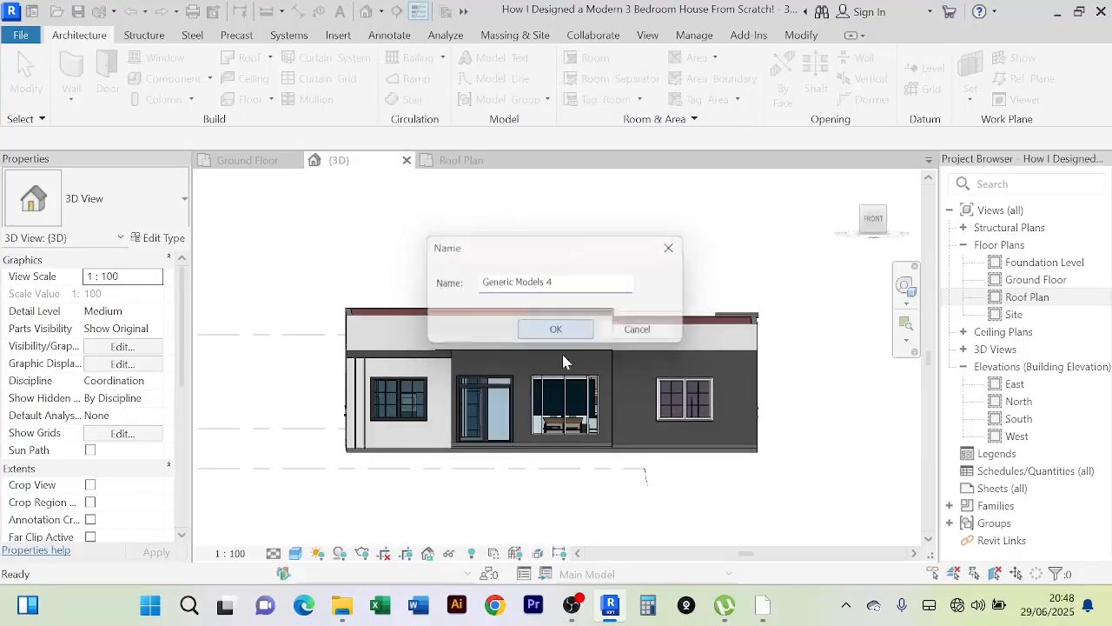
Step: Start an extrusion and pick the gray front wall face beside the large glazed window as its work plane
click(148, 77)
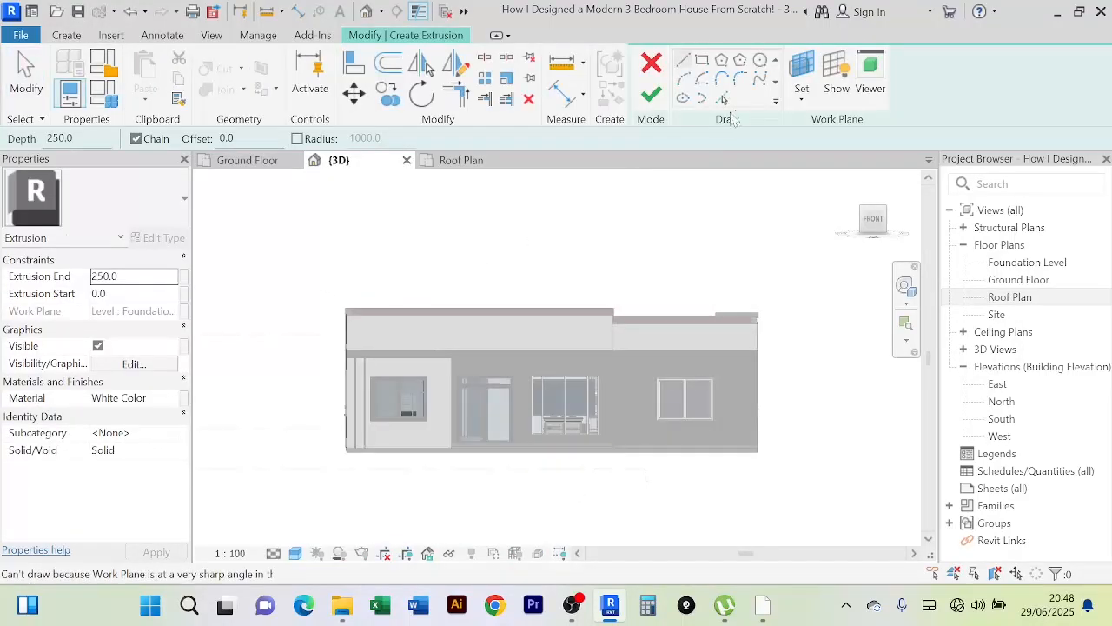
click(801, 76)
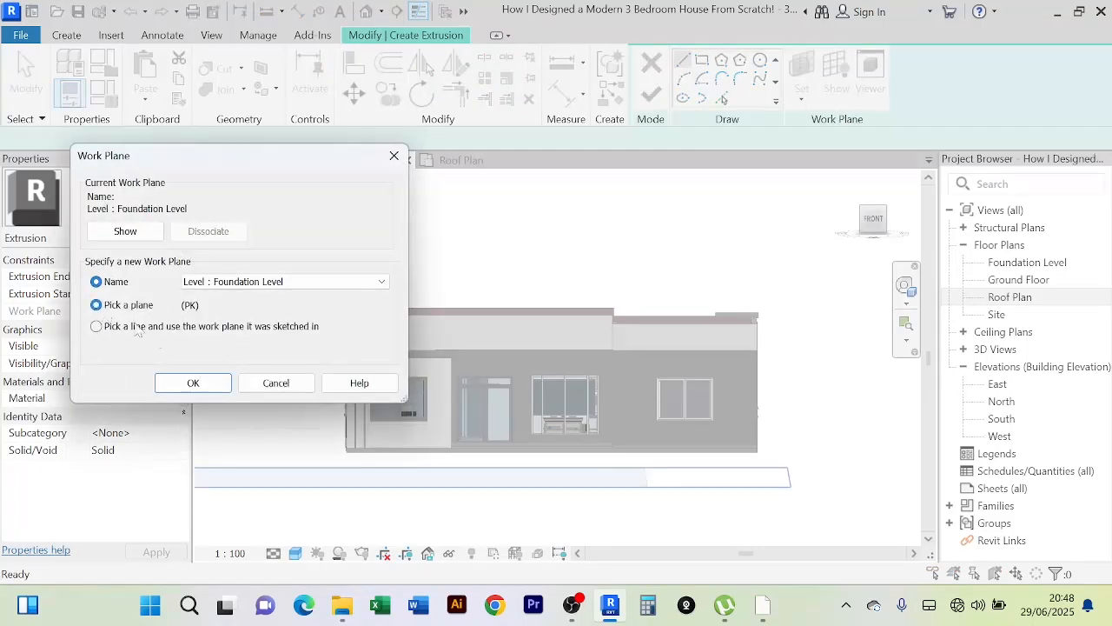
click(193, 382)
scroll(542, 374, up, 3)
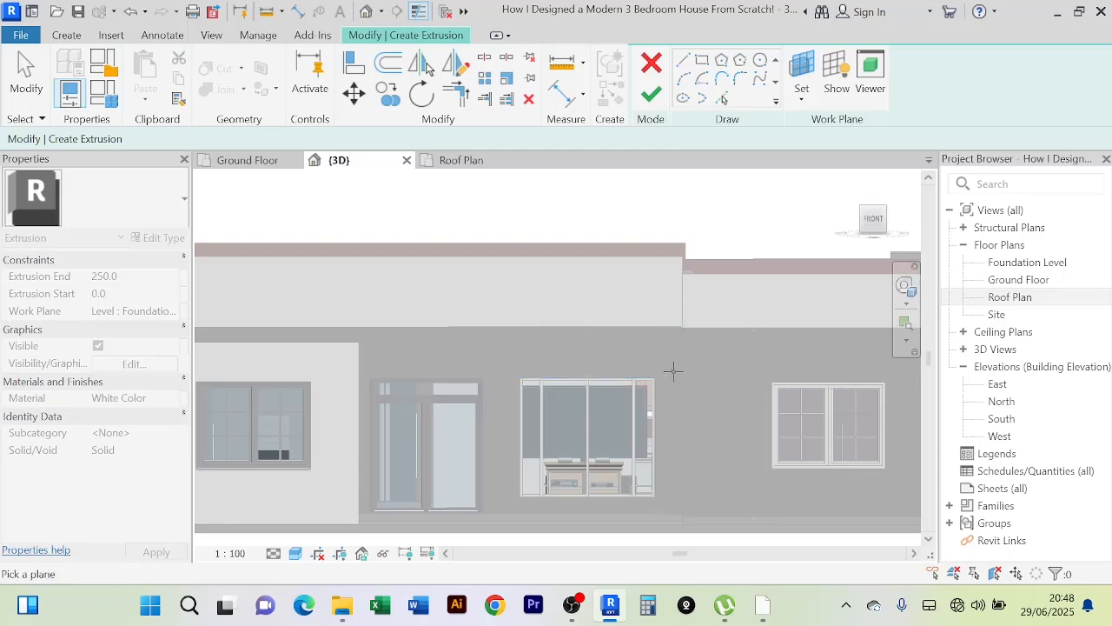
click(675, 364)
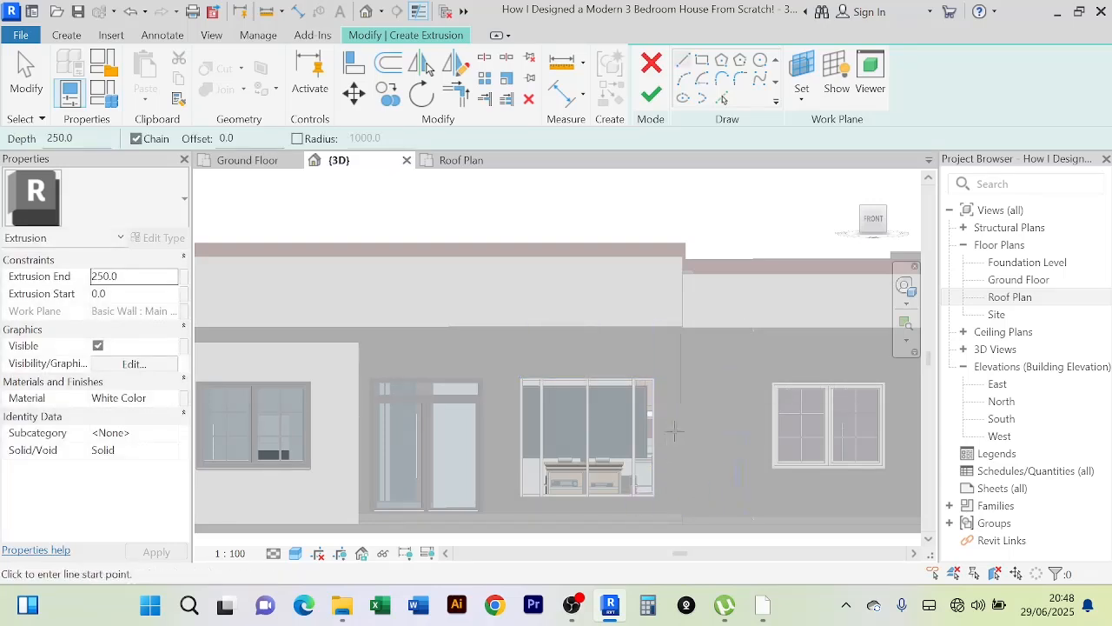
Step: Sketch a tall rectangular strip about 380 mm wide and 5020 mm high between the glazed window and the projecting wing, from parapet to wall base
scroll(665, 339, down, 2)
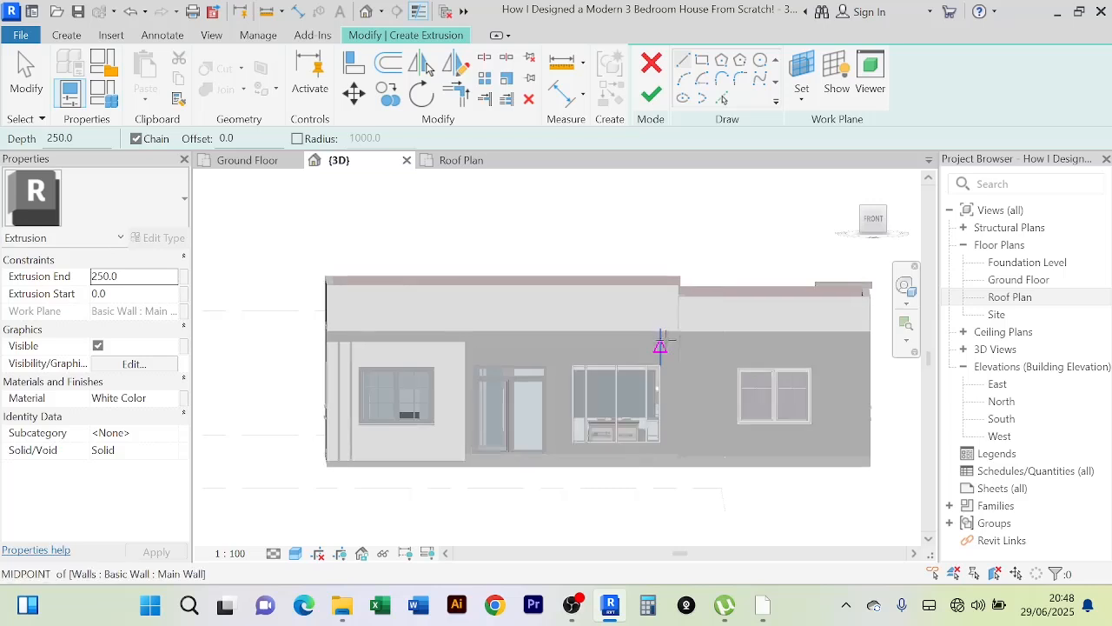
scroll(660, 332, up, 1)
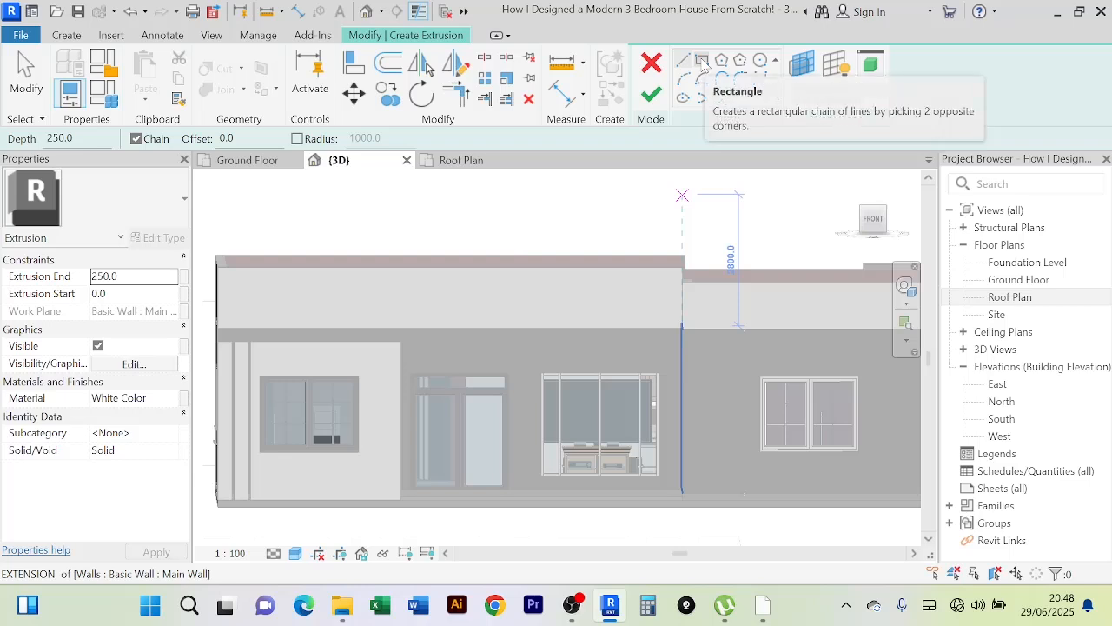
click(702, 59)
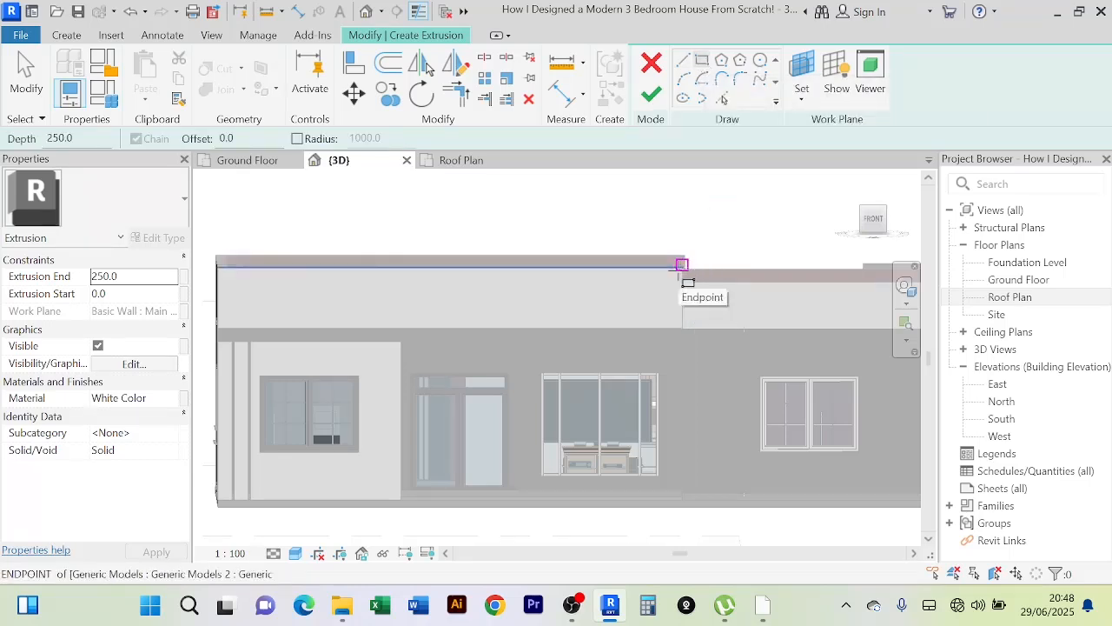
click(686, 264)
scroll(635, 431, down, 2)
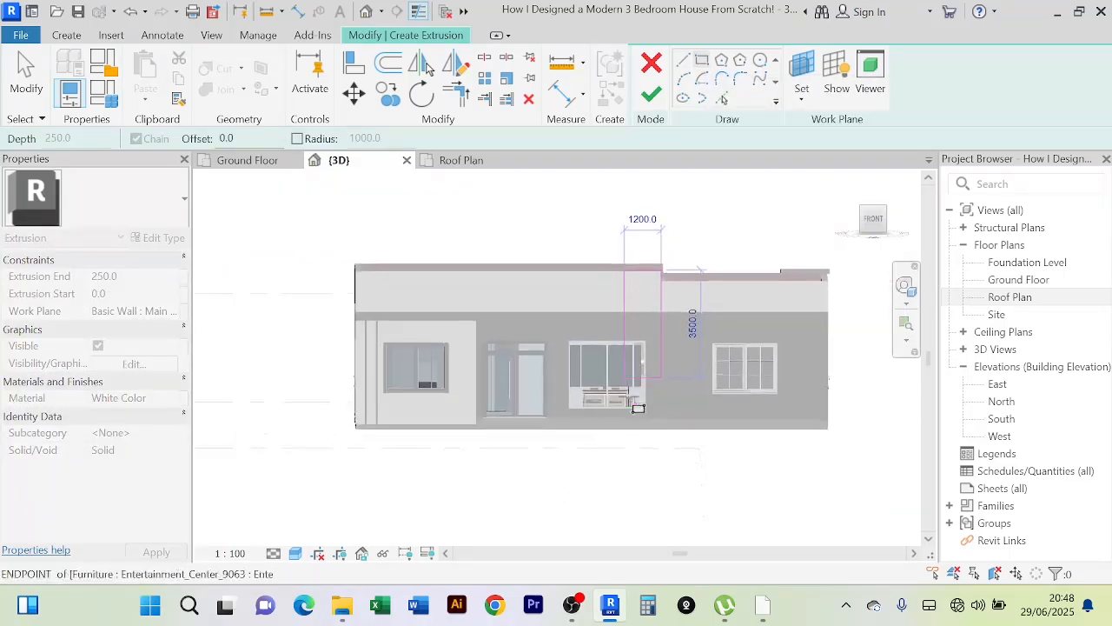
scroll(638, 439, up, 4)
scroll(640, 445, up, 4)
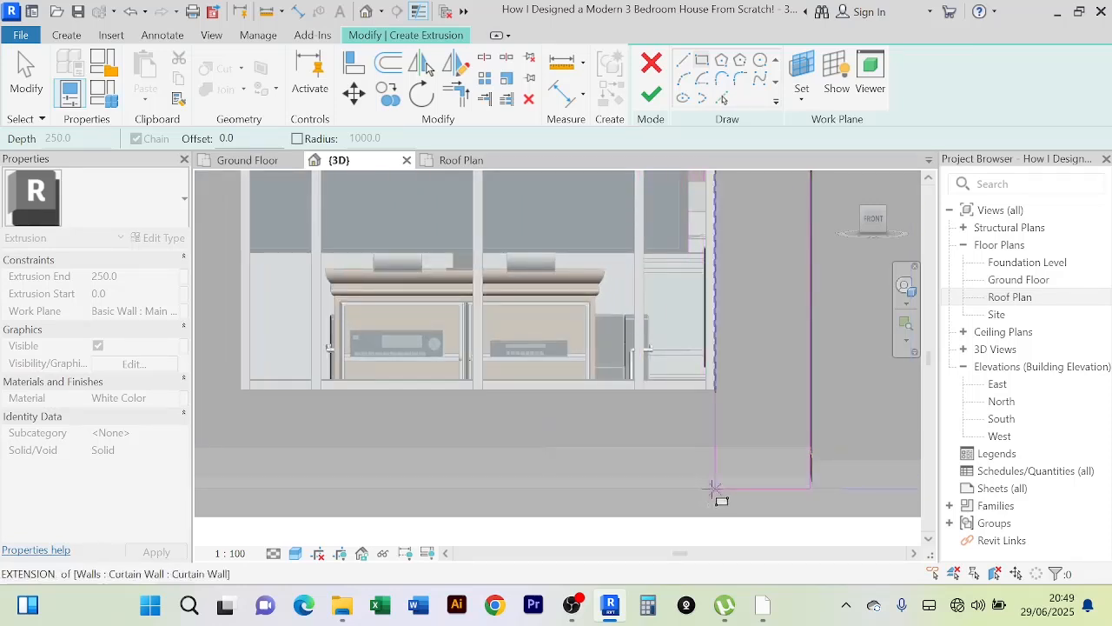
scroll(725, 482, up, 3)
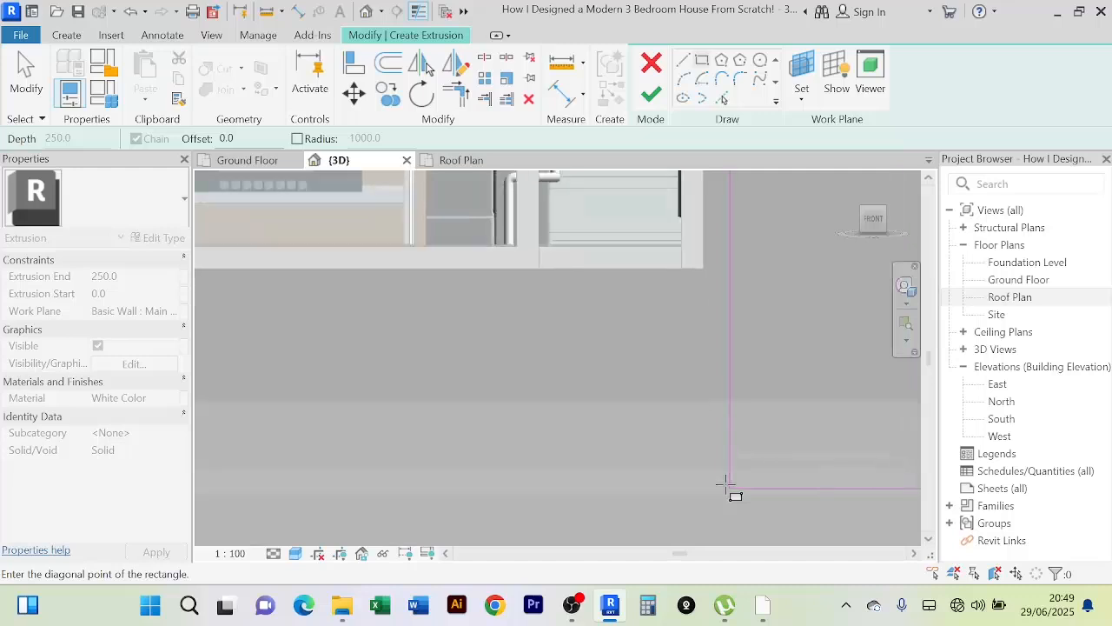
scroll(717, 478, down, 4)
scroll(715, 472, down, 2)
scroll(728, 484, up, 5)
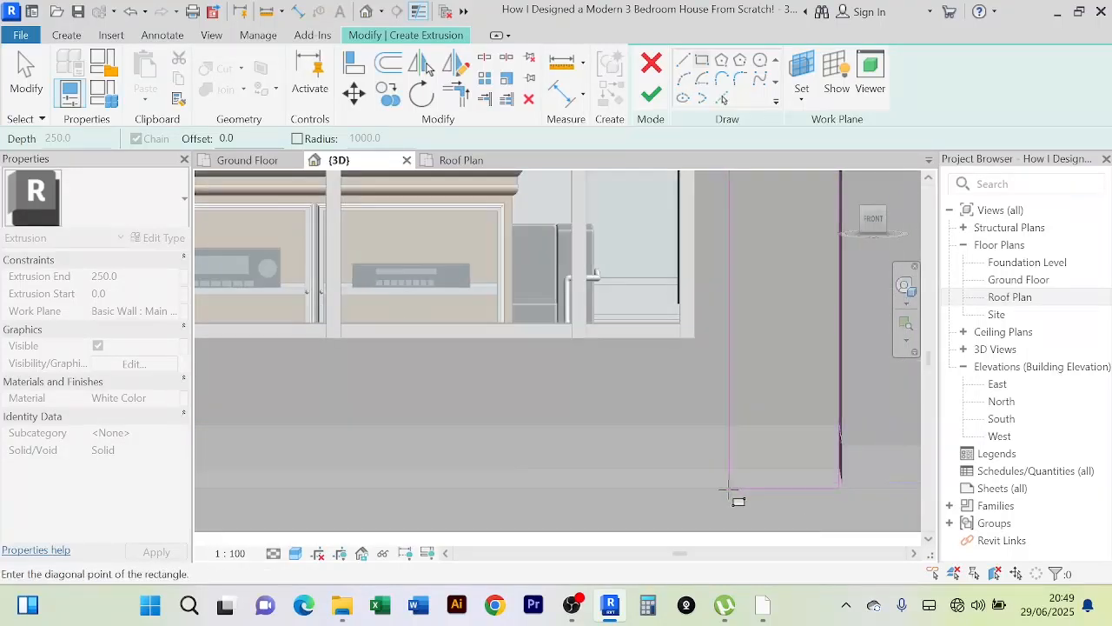
click(727, 483)
scroll(726, 473, down, 5)
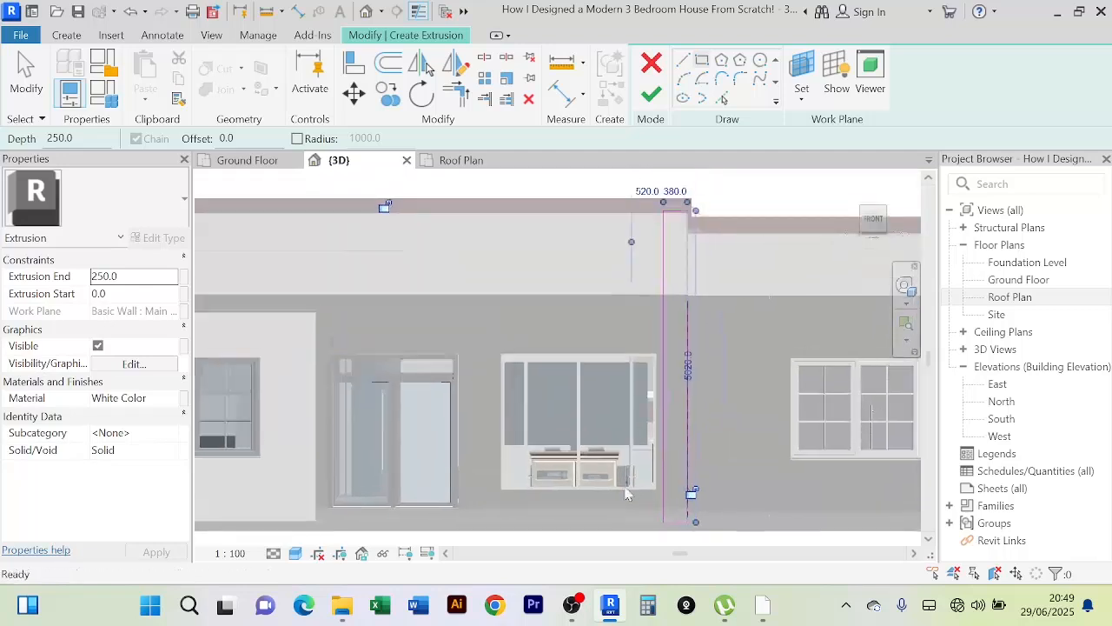
right_click(765, 218)
click(766, 219)
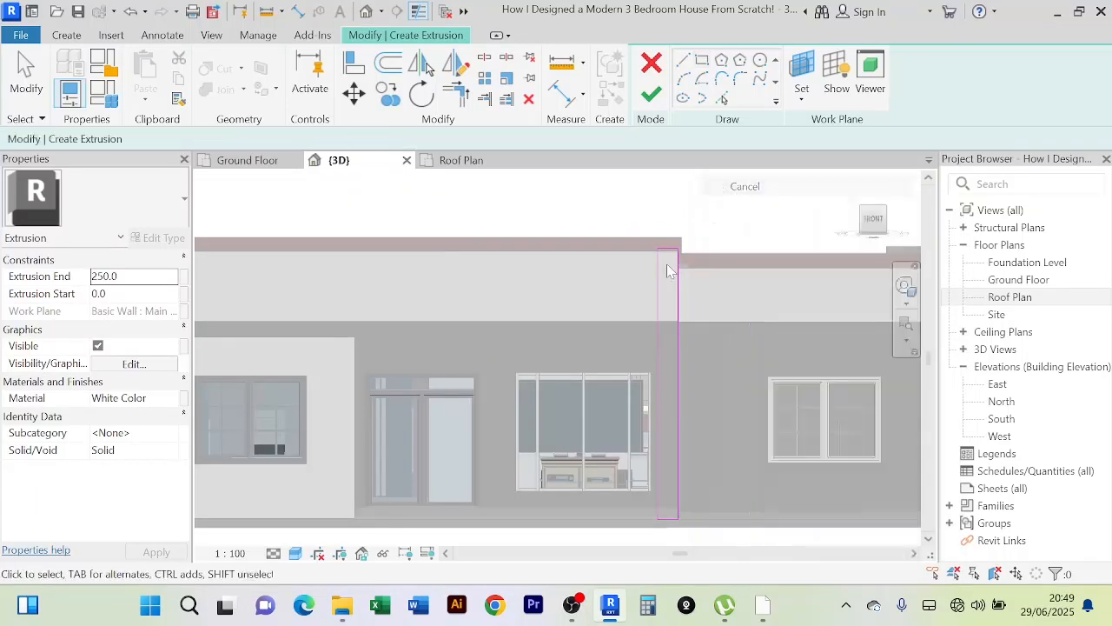
Step: Set the sketched strip's width to 350 mm by repositioning its window-side edge
scroll(667, 264, up, 3)
click(675, 260)
scroll(733, 200, down, 2)
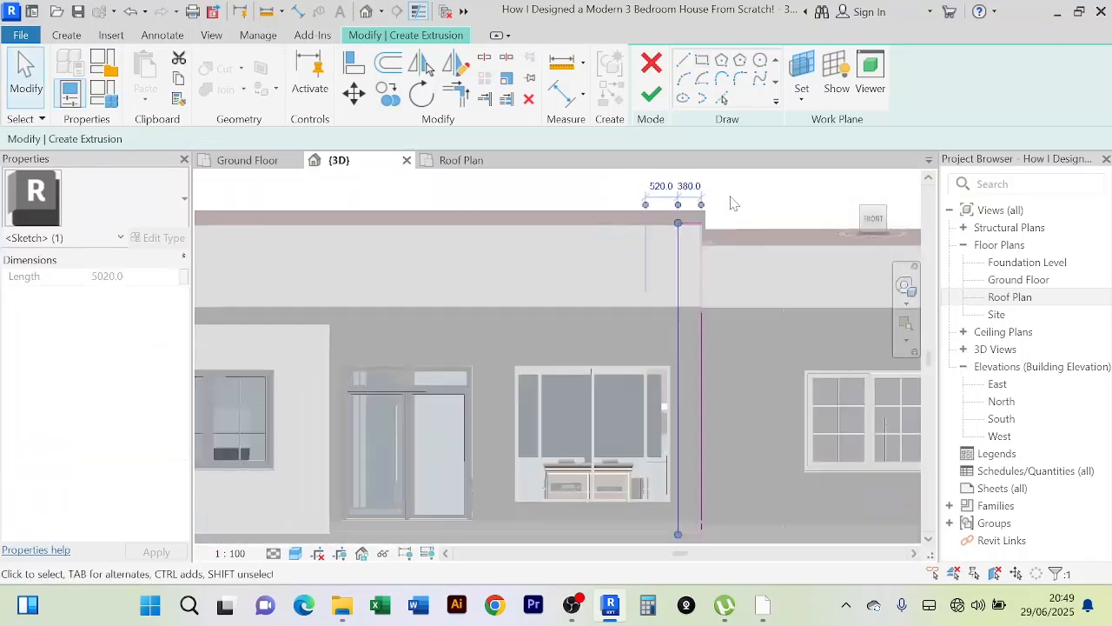
middle_drag(732, 201, 731, 277)
scroll(714, 233, up, 3)
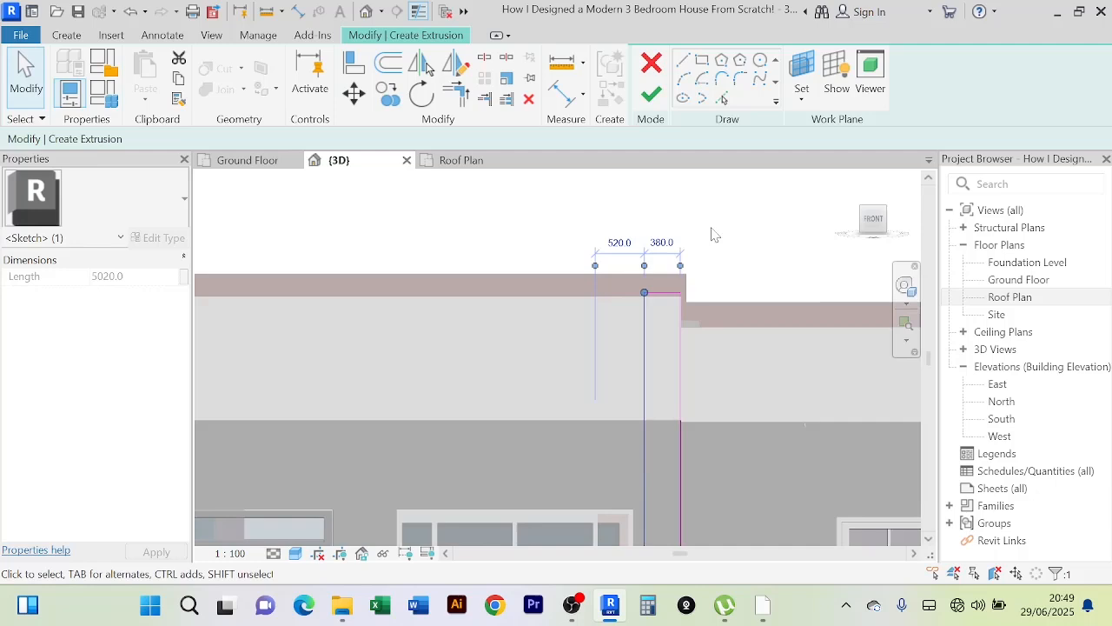
click(648, 251)
text(3)
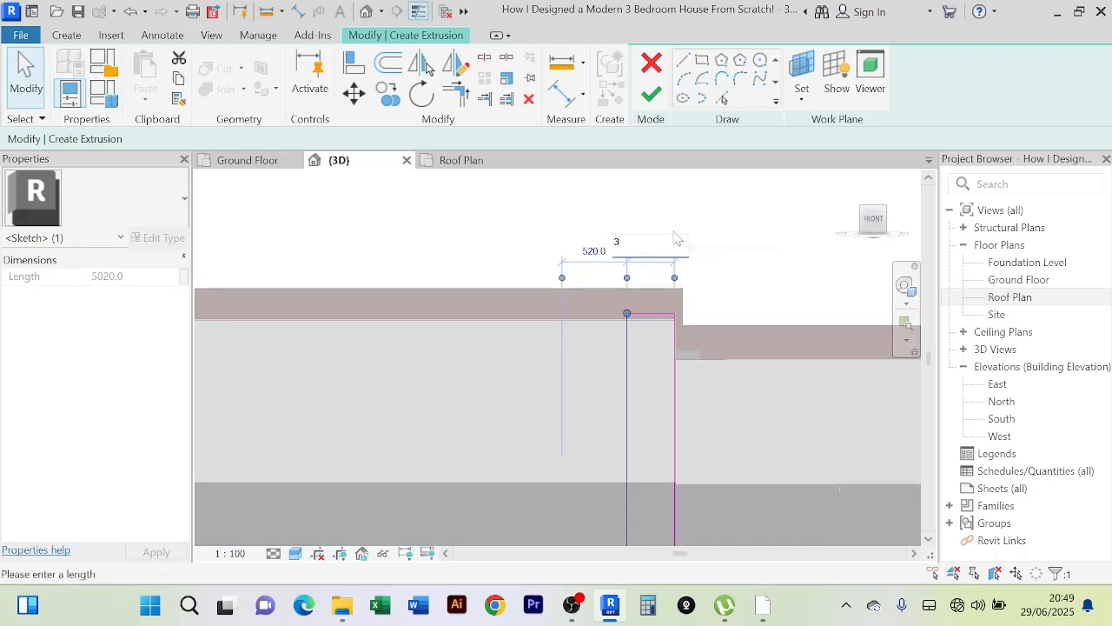
text(50)
key(Return)
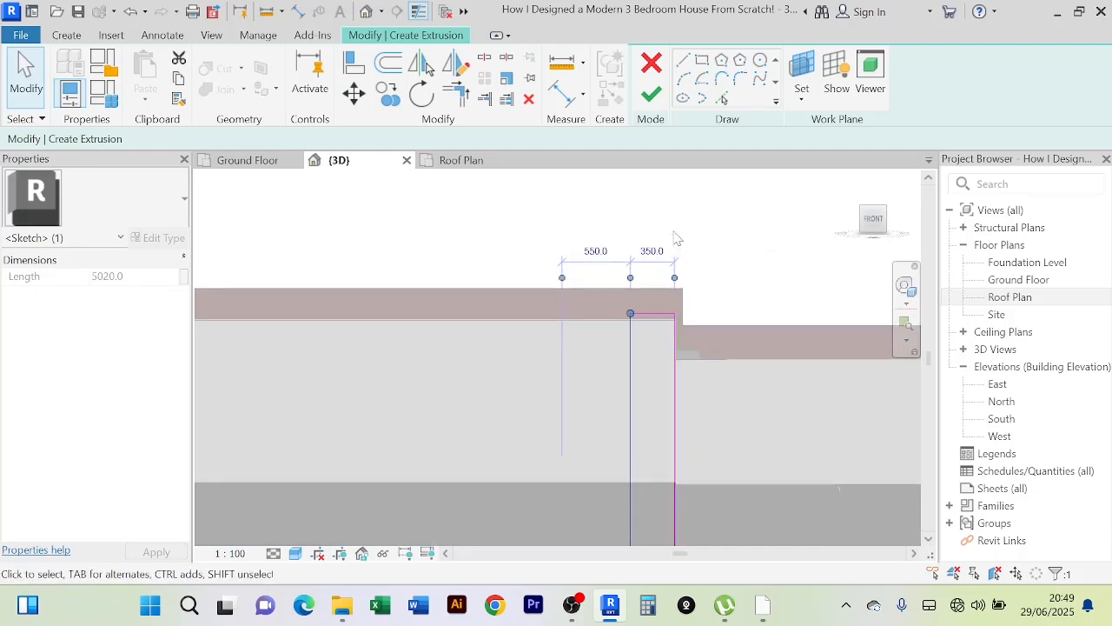
click(704, 248)
scroll(704, 239, down, 4)
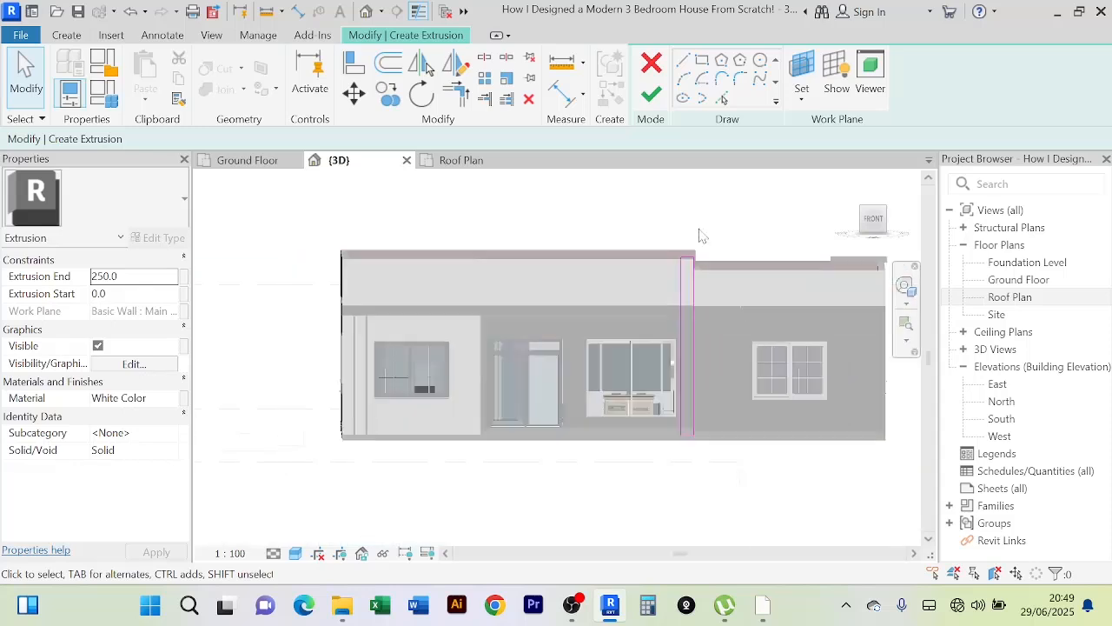
Step: Set the strip's width to 400 mm by repositioning its window-side edge
scroll(699, 243, up, 4)
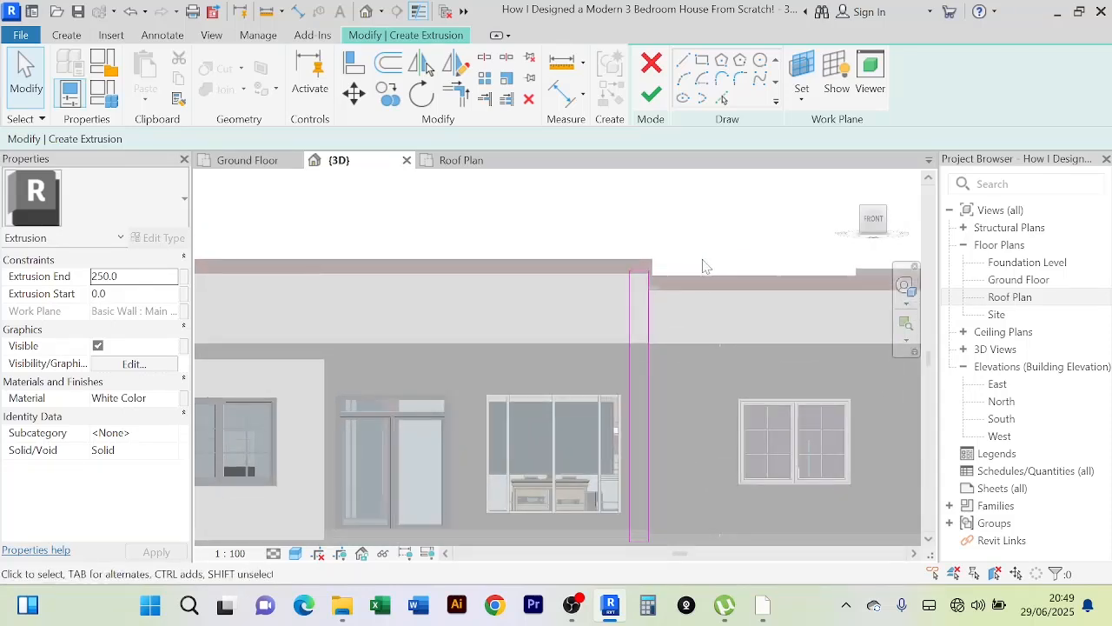
scroll(704, 266, up, 3)
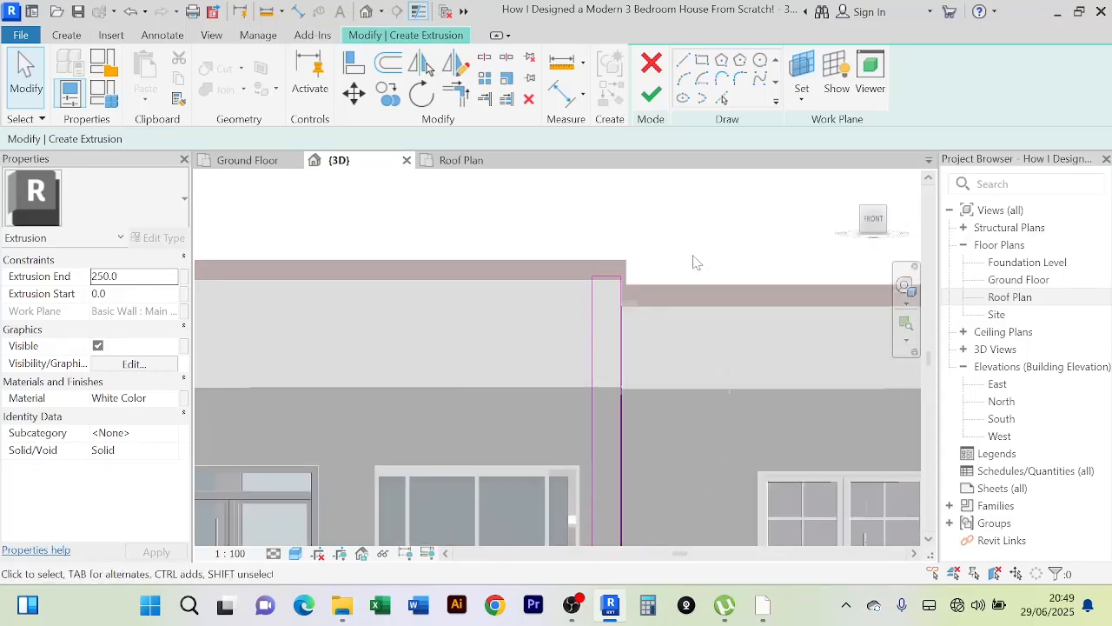
click(593, 311)
click(581, 214)
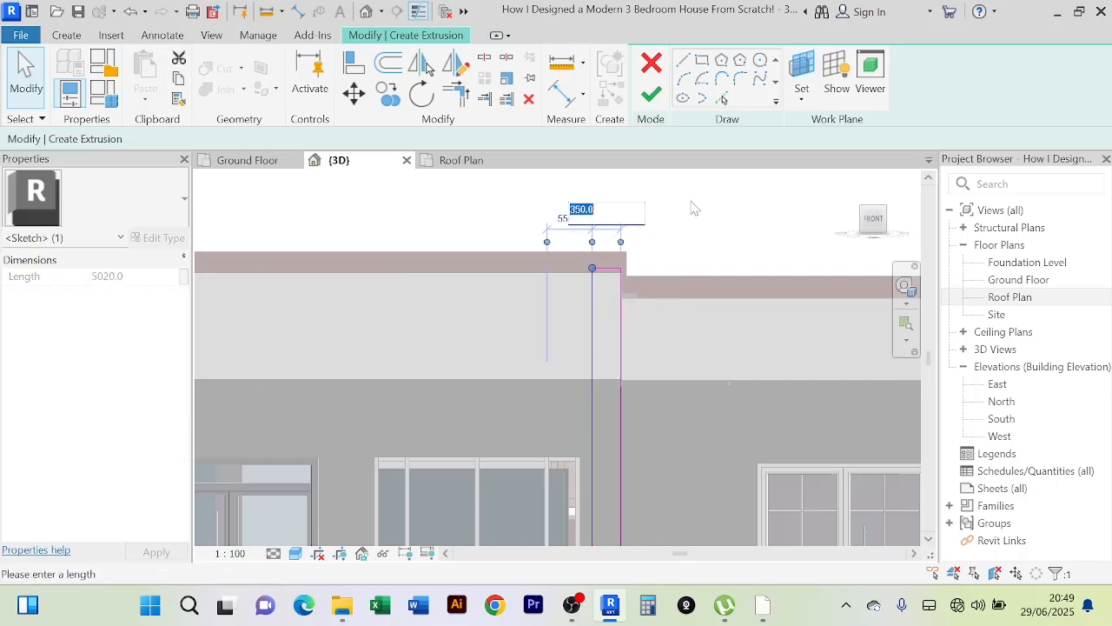
text(400)
key(Return)
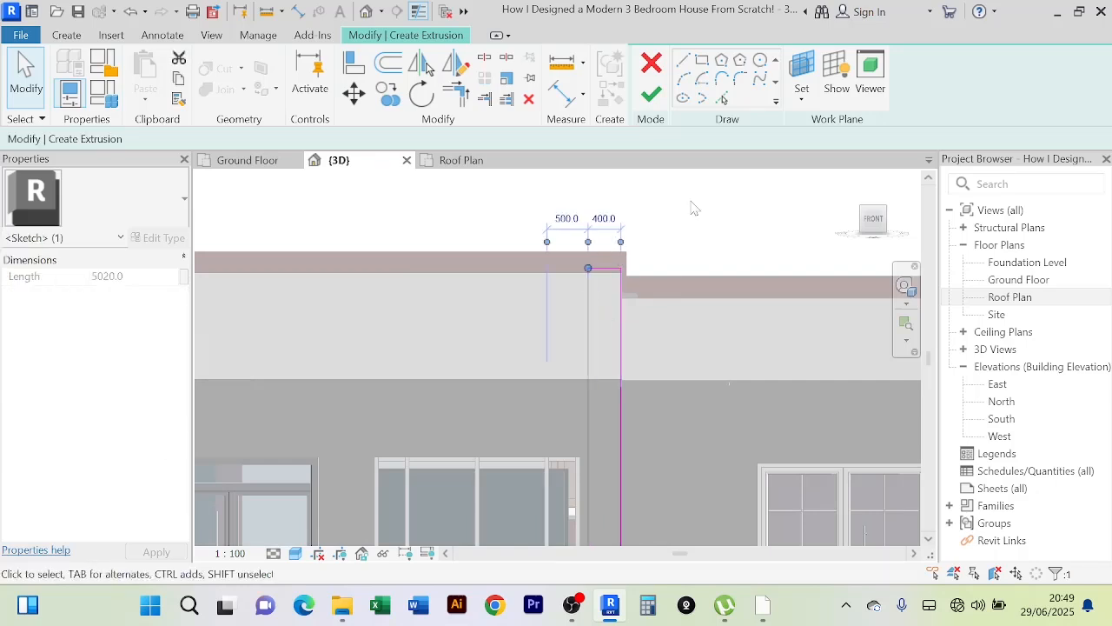
click(724, 188)
scroll(724, 188, down, 4)
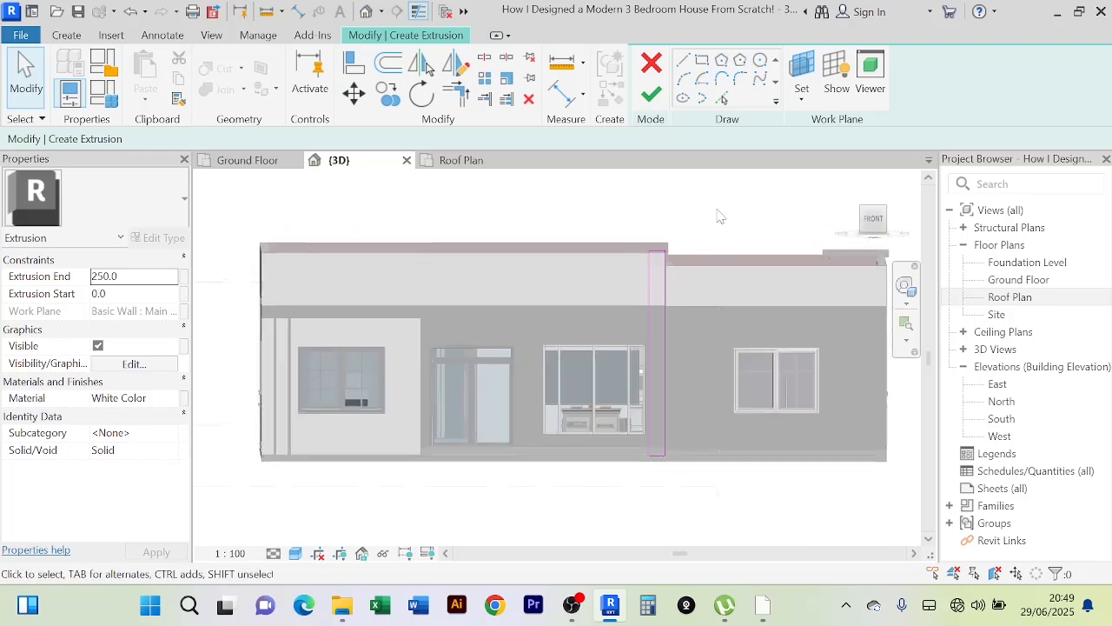
Step: Offset copies of the strip's window-side edge toward the entrance at alternating distances of 200 and 400 mm, outlining two more strips
click(391, 66)
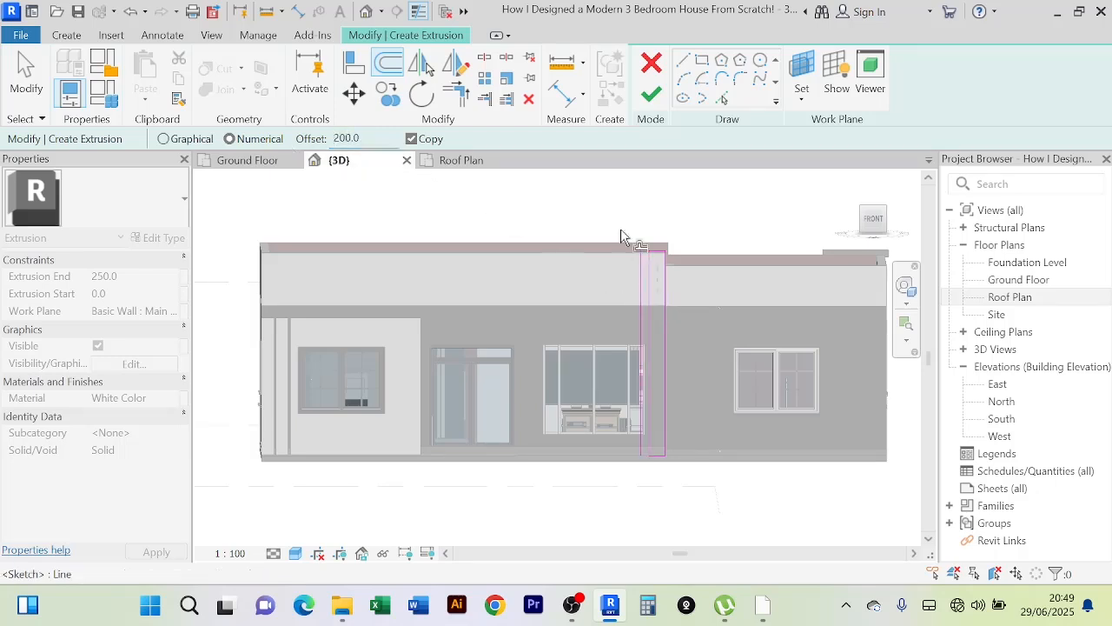
scroll(608, 222, up, 2)
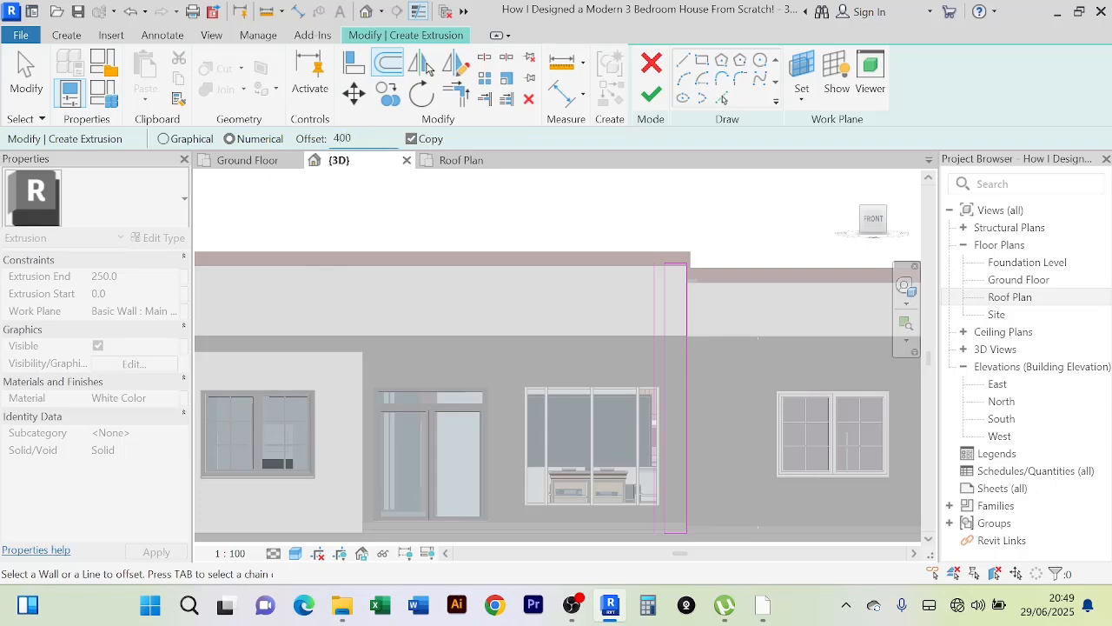
click(650, 315)
key(Return)
click(624, 309)
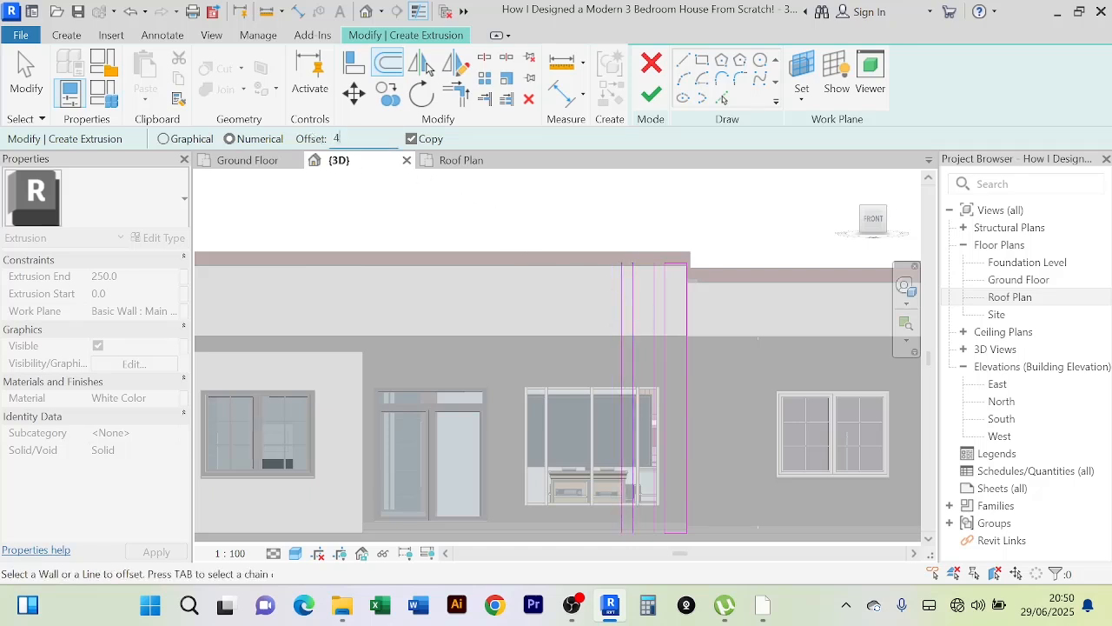
click(623, 318)
right_click(544, 213)
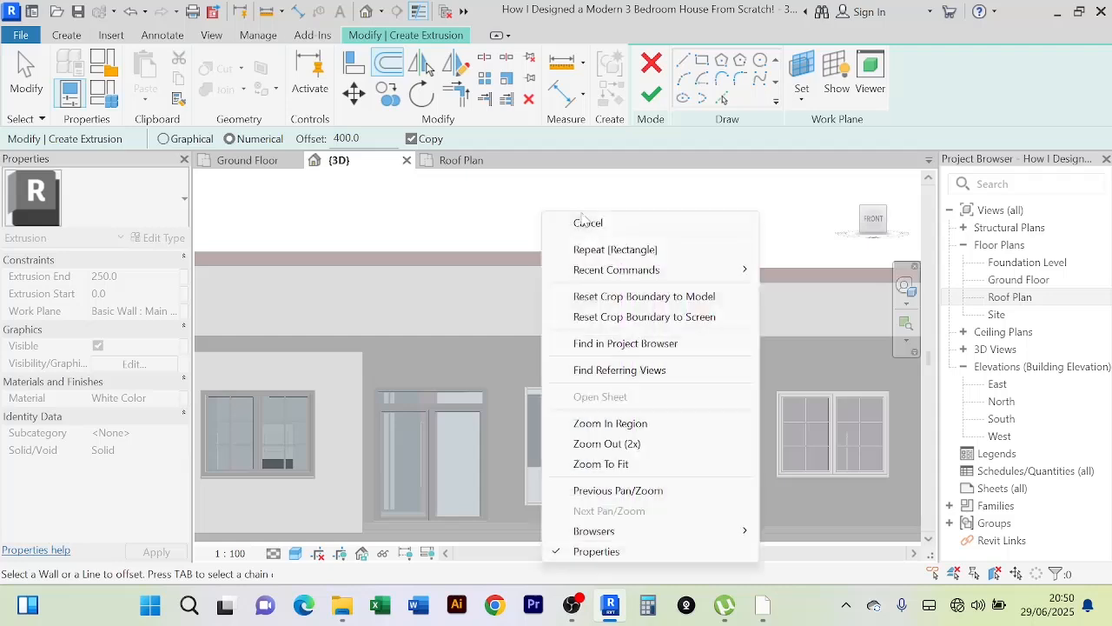
click(573, 223)
right_click(595, 211)
click(618, 217)
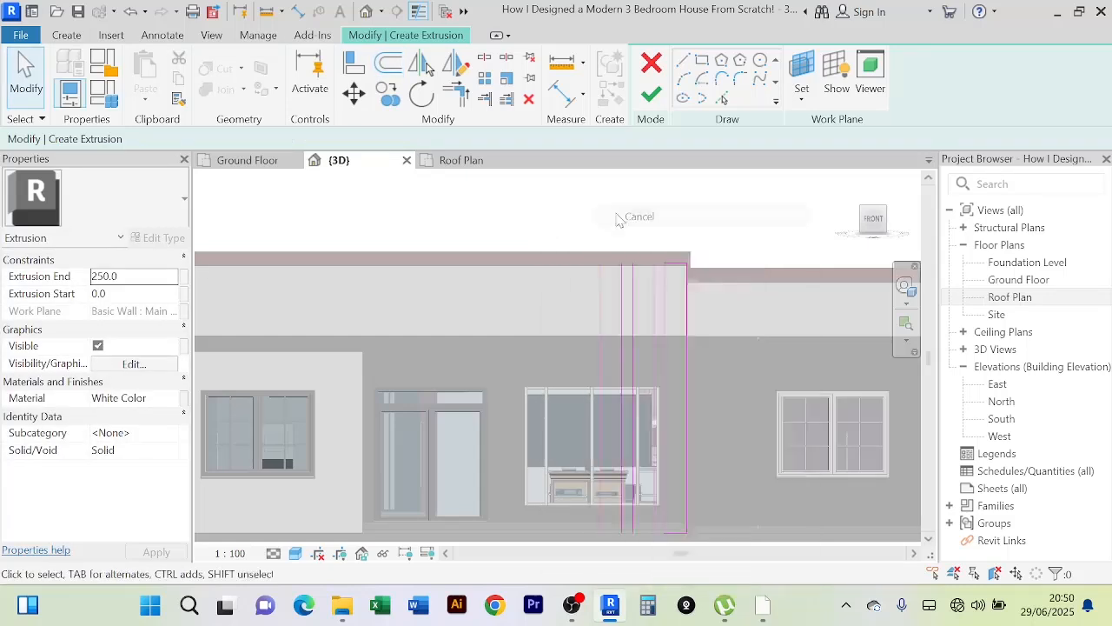
Step: Close the tops of the two offset strips with 400 mm horizontal lines level with the first strip's top edge
click(683, 60)
scroll(669, 243, up, 5)
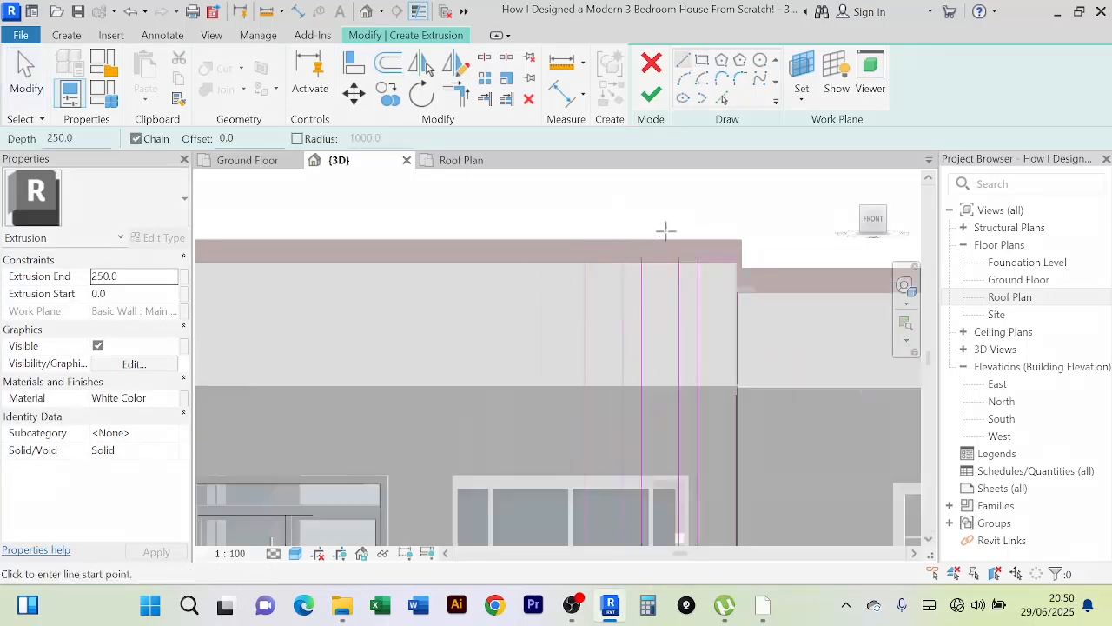
click(678, 262)
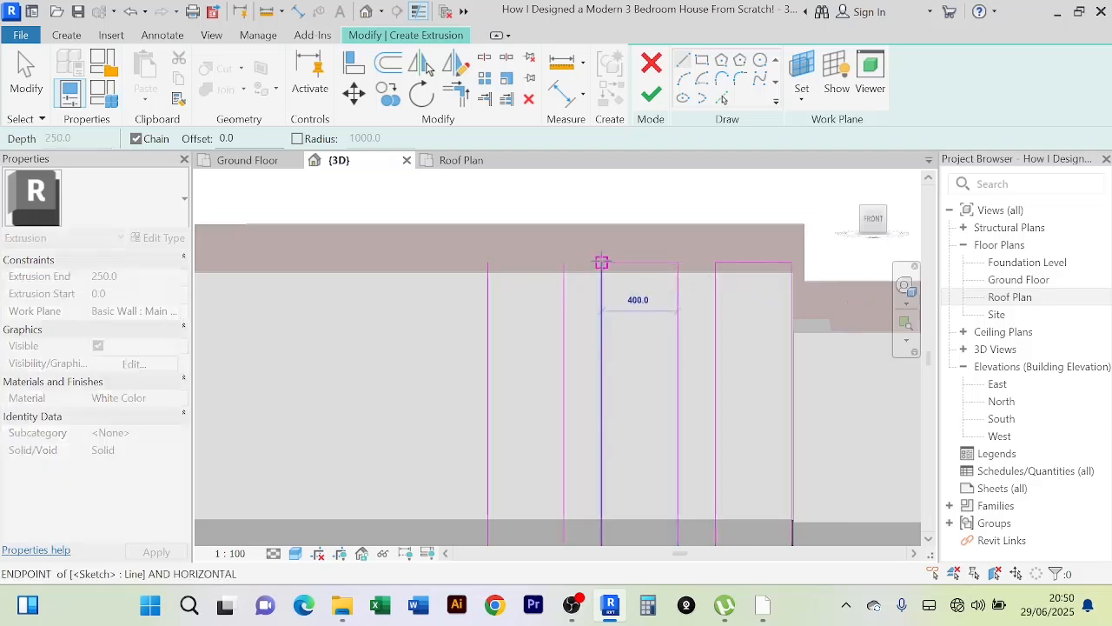
click(602, 262)
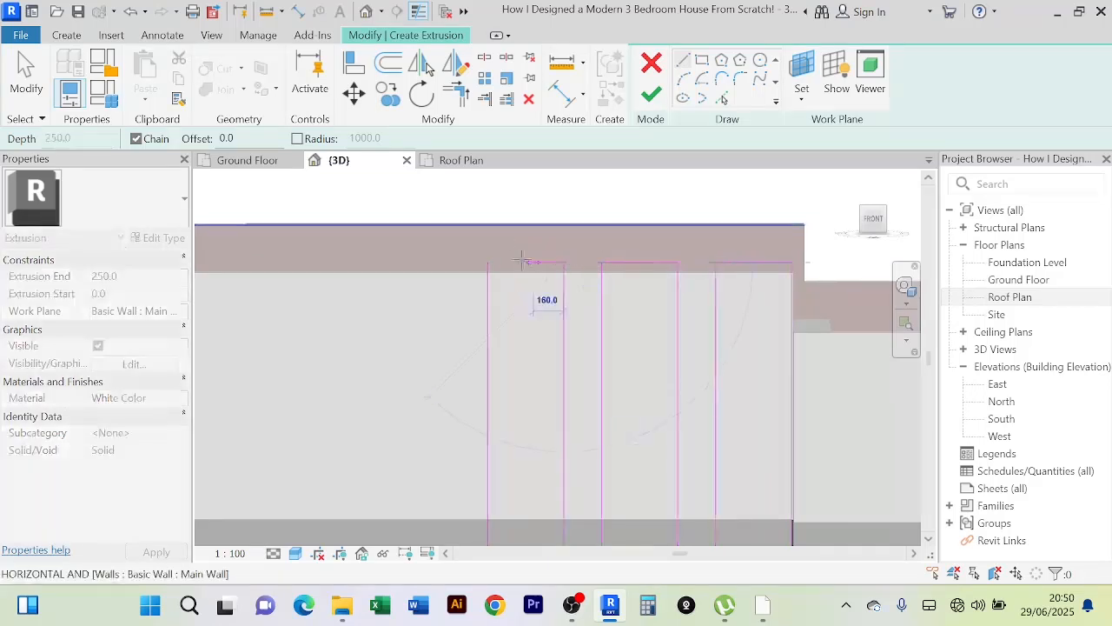
click(487, 262)
scroll(565, 228, down, 3)
middle_drag(679, 400, 663, 244)
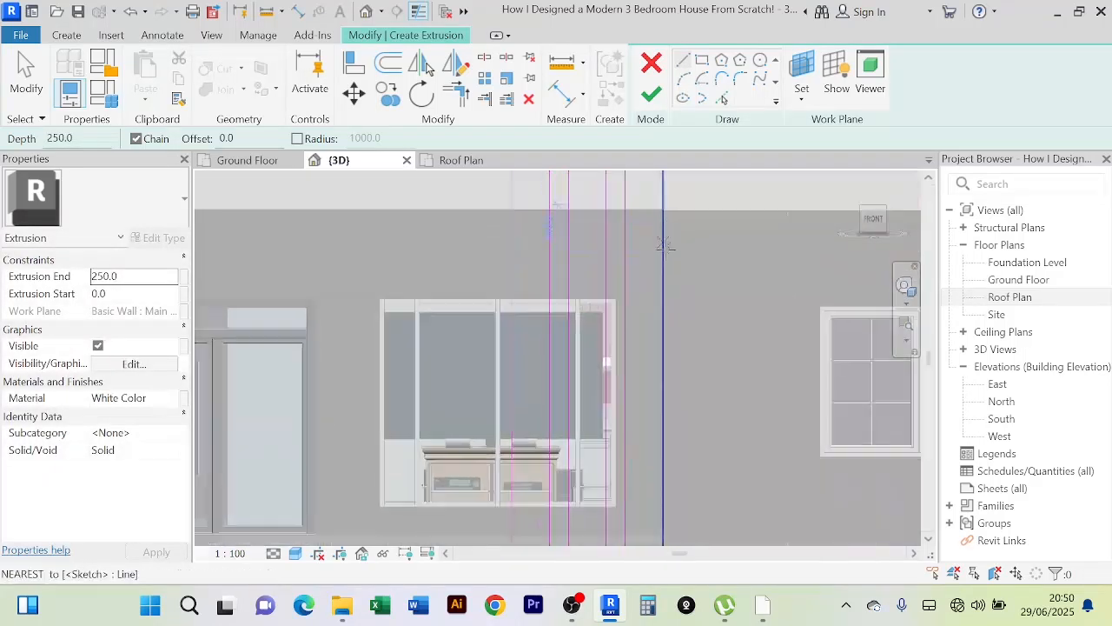
Step: Close the bottoms of the two offset strips with 400 mm horizontal lines at the wall base
scroll(663, 243, down, 3)
mouse_move(655, 350)
middle_down()
mouse_move(652, 287)
mouse_move(675, 414)
middle_up()
scroll(653, 287, up, 5)
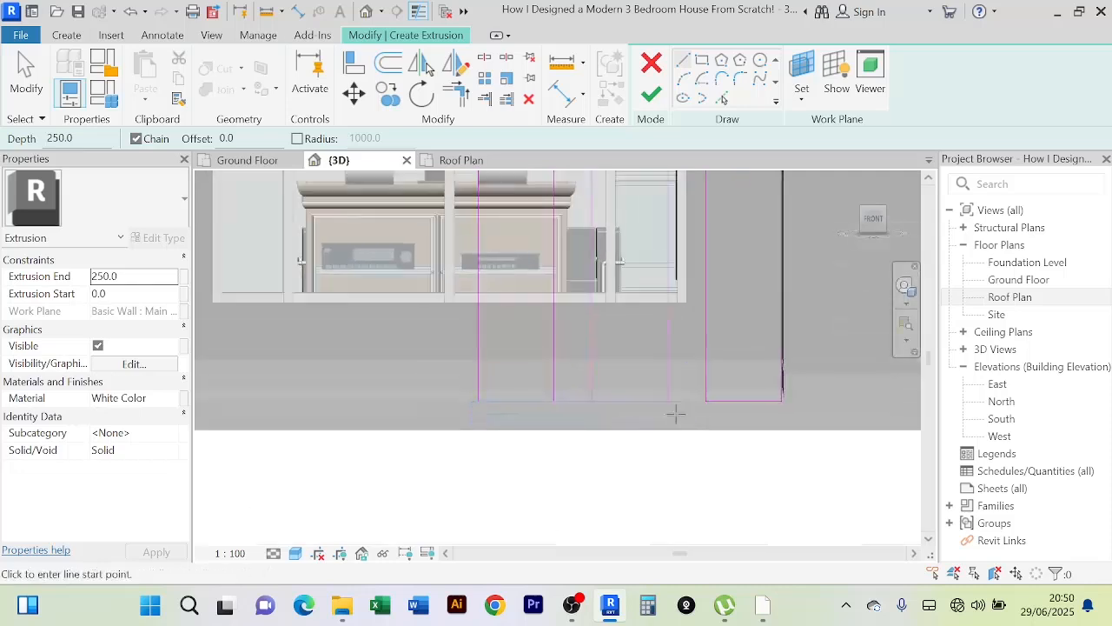
scroll(674, 411, up, 3)
click(658, 387)
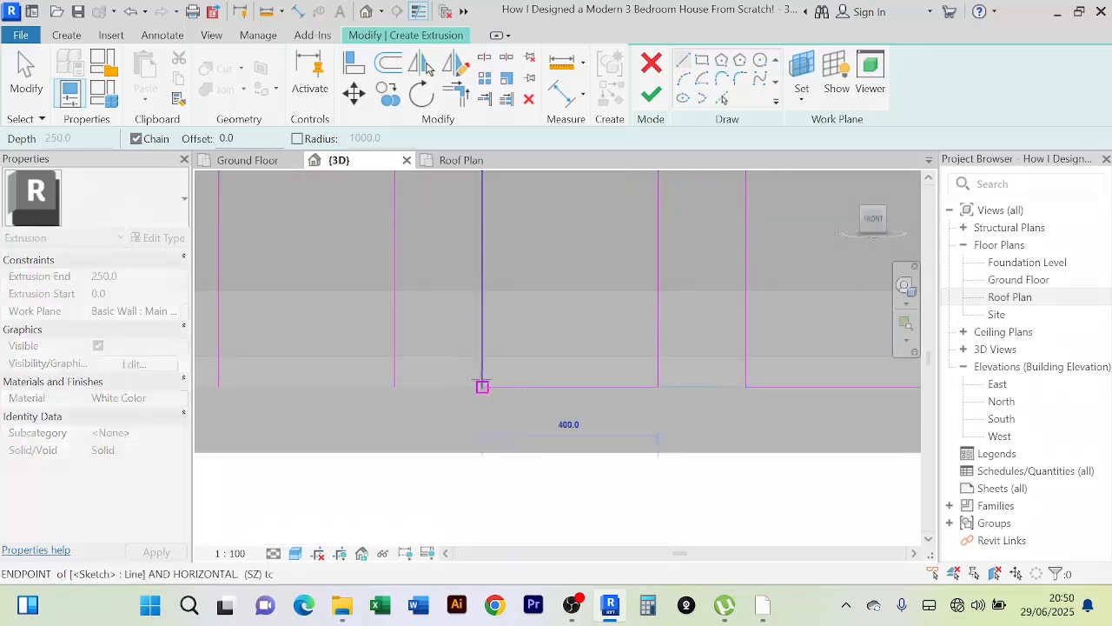
click(482, 387)
scroll(482, 401, down, 3)
middle_drag(482, 402, 565, 413)
scroll(566, 412, up, 2)
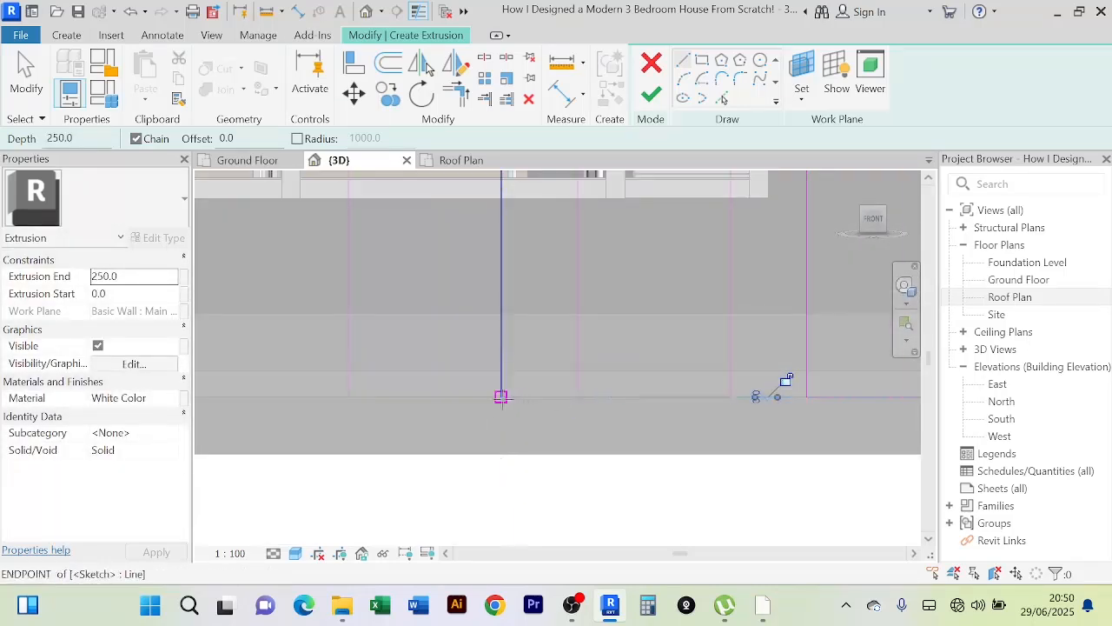
scroll(448, 404, down, 4)
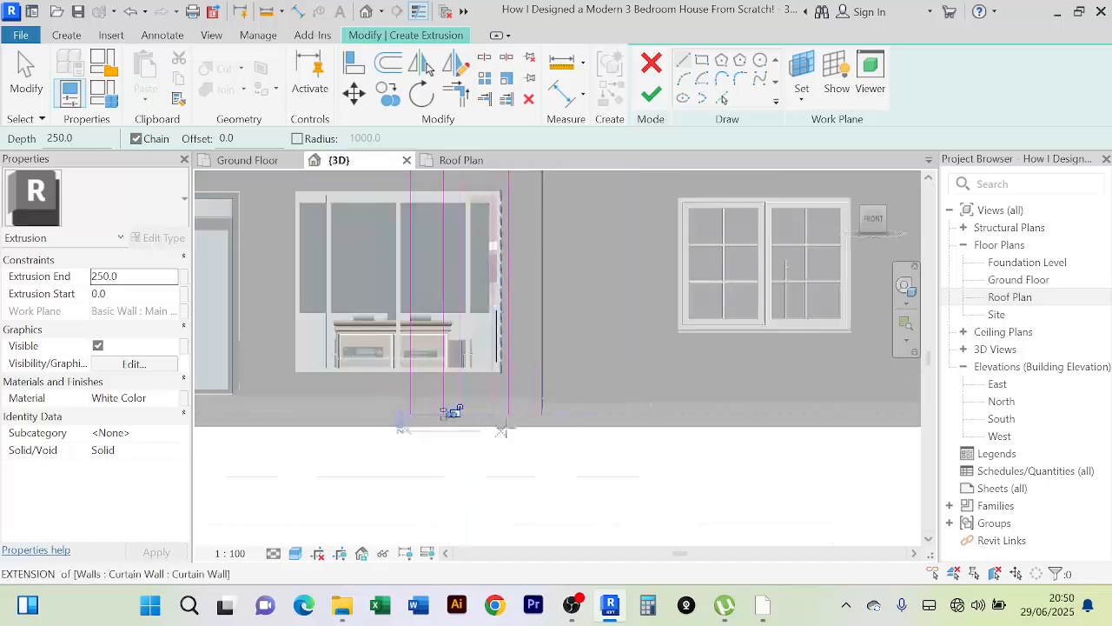
scroll(502, 430, down, 4)
right_click(613, 193)
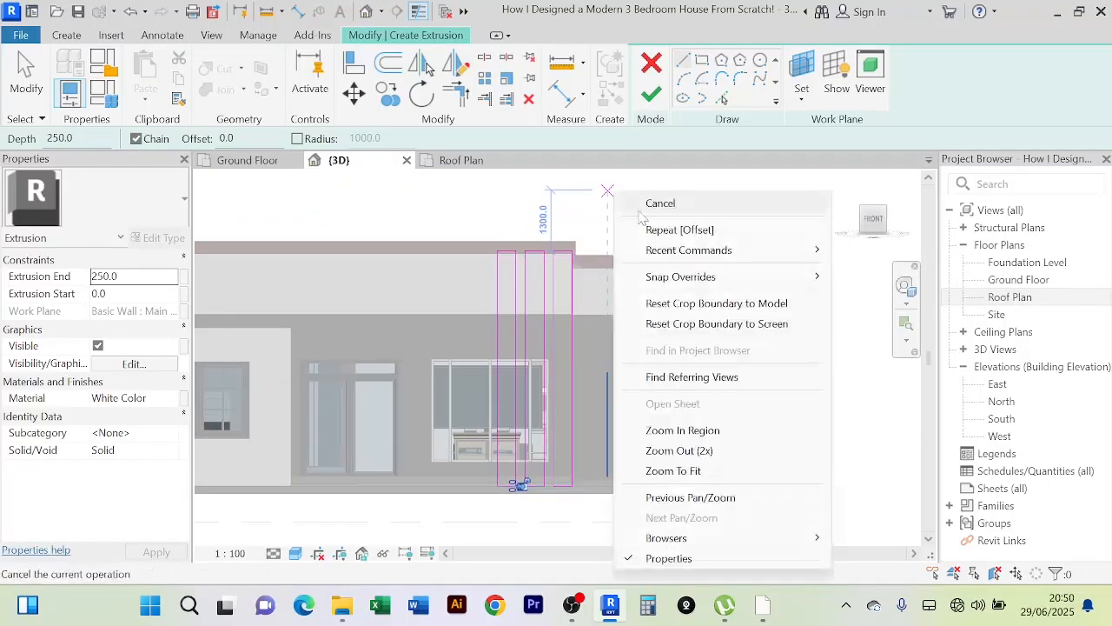
click(640, 205)
right_click(664, 201)
click(667, 206)
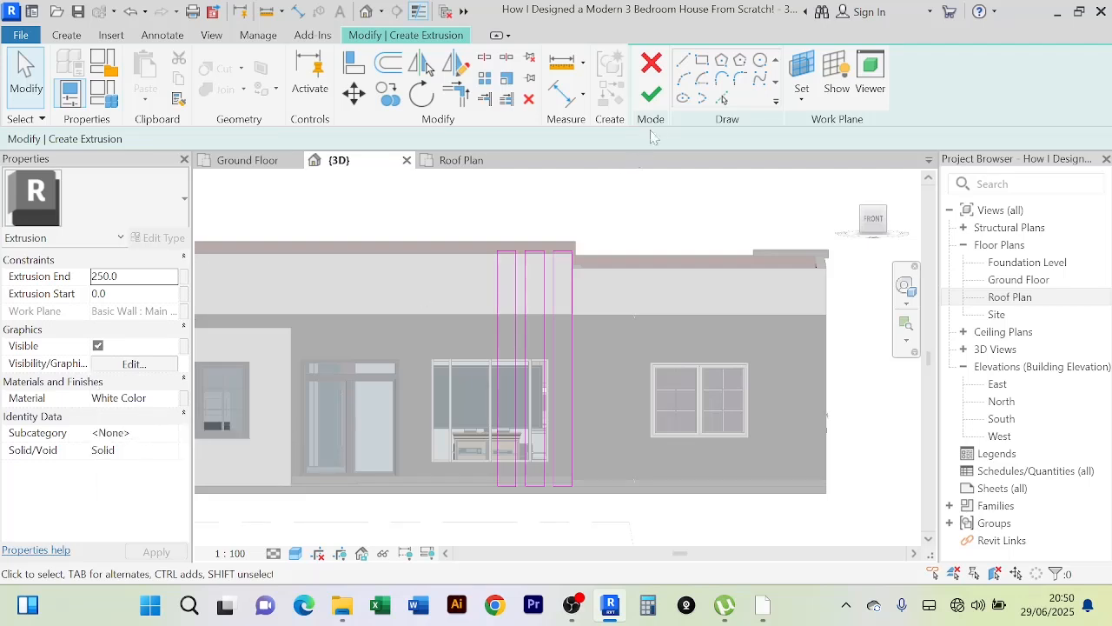
Step: Finish the three-strip extrusion and complete the in-place model
click(651, 95)
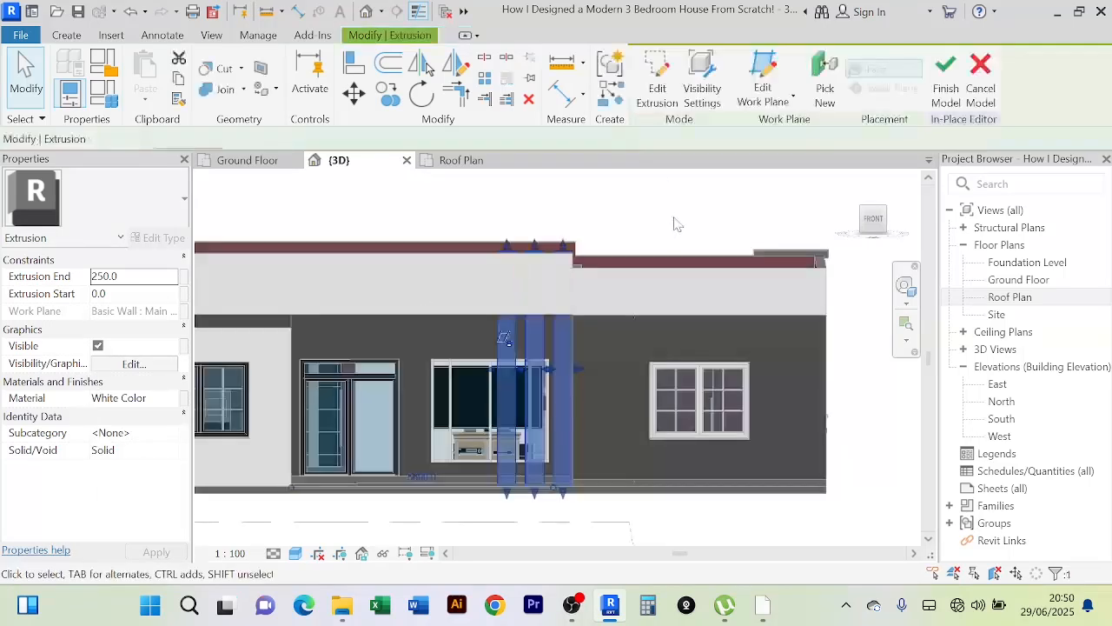
click(944, 82)
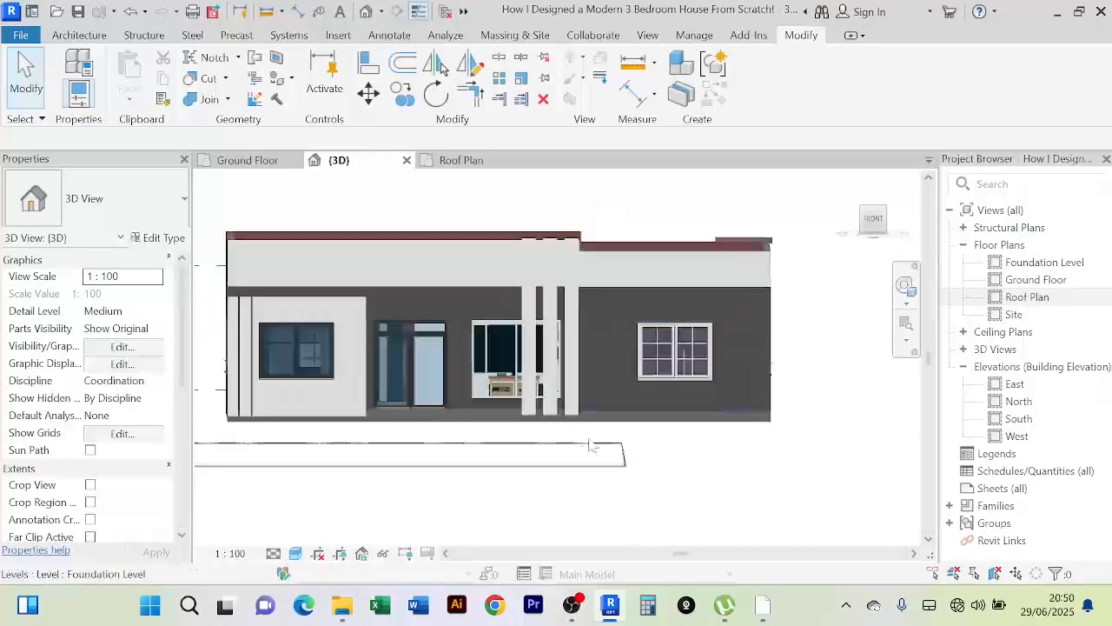
shift+middle_drag(541, 494, 612, 509)
click(506, 228)
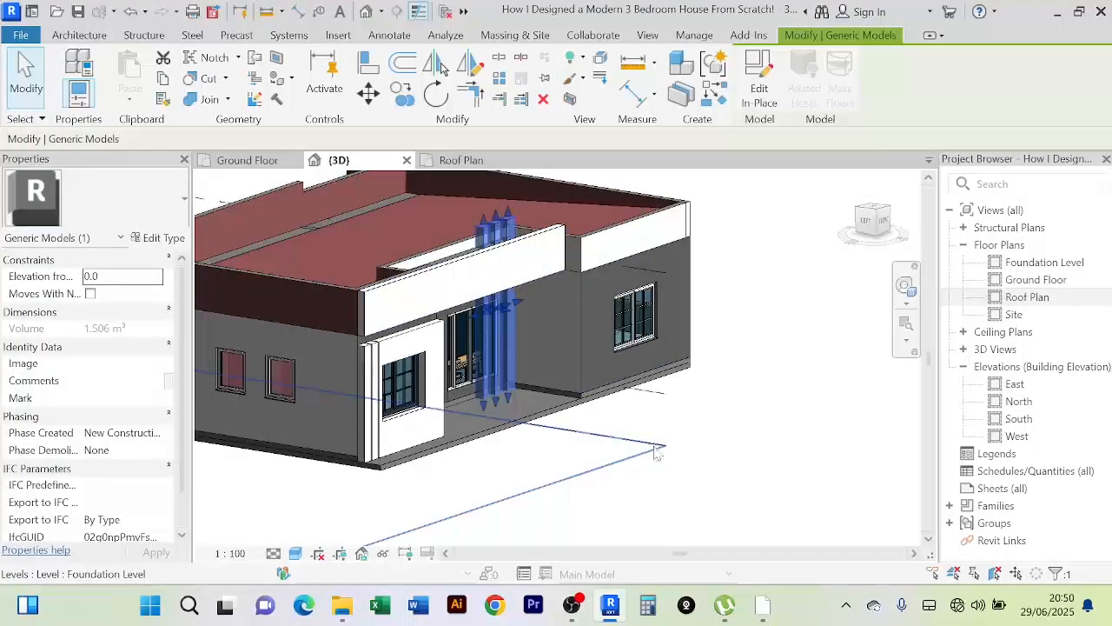
shift+middle_drag(657, 452, 629, 479)
click(646, 470)
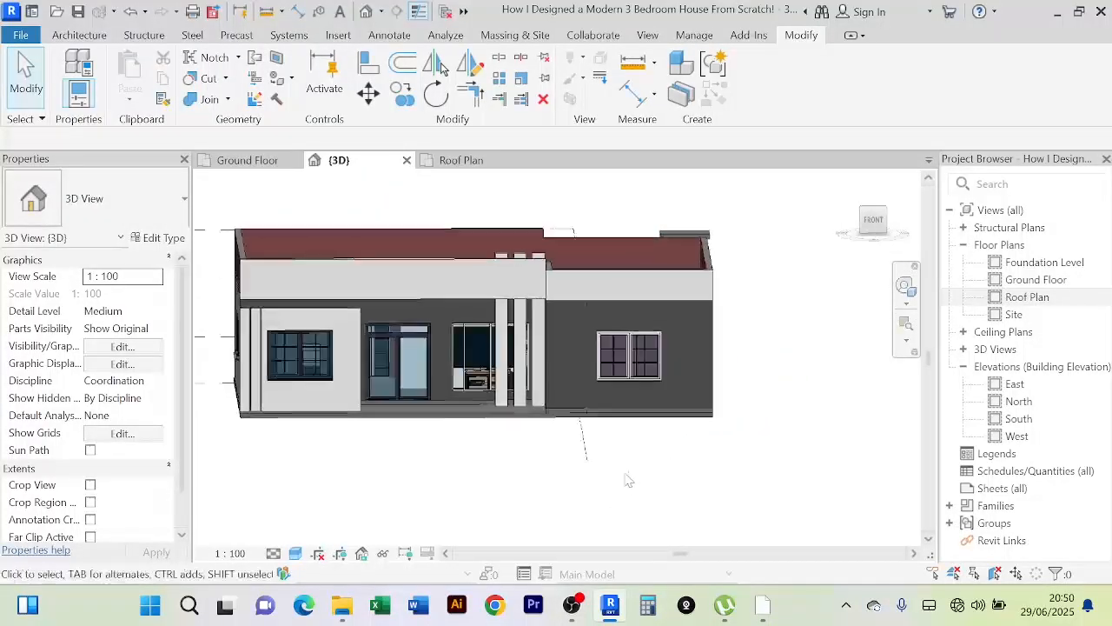
Step: Align the front face of the three strips with the front wall face of the projecting wing
scroll(573, 420, up, 3)
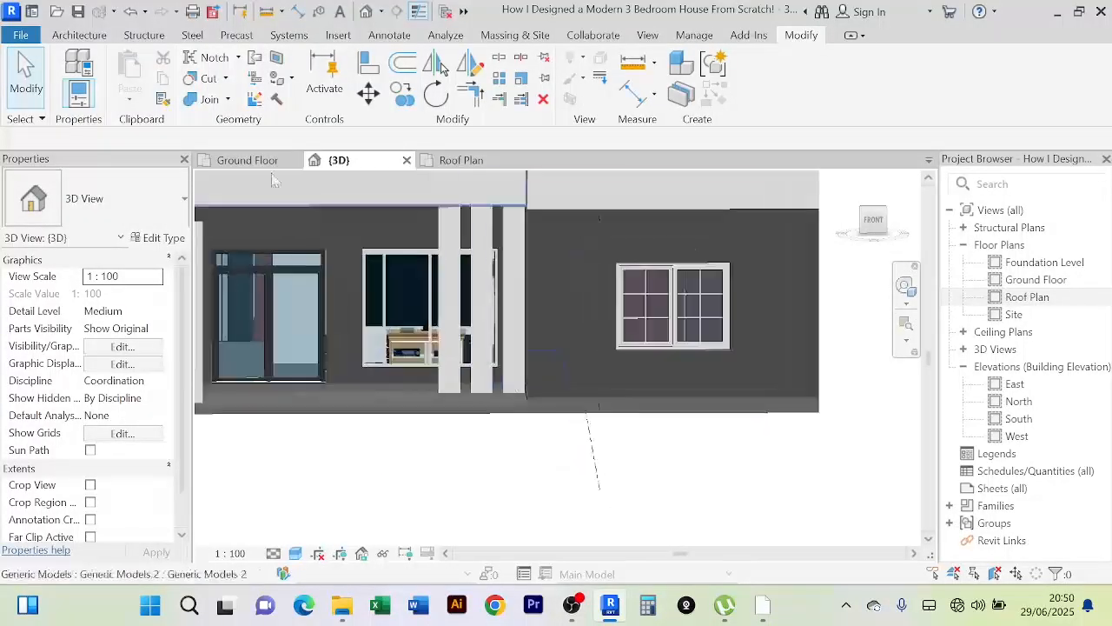
click(368, 62)
scroll(561, 222, up, 2)
click(561, 213)
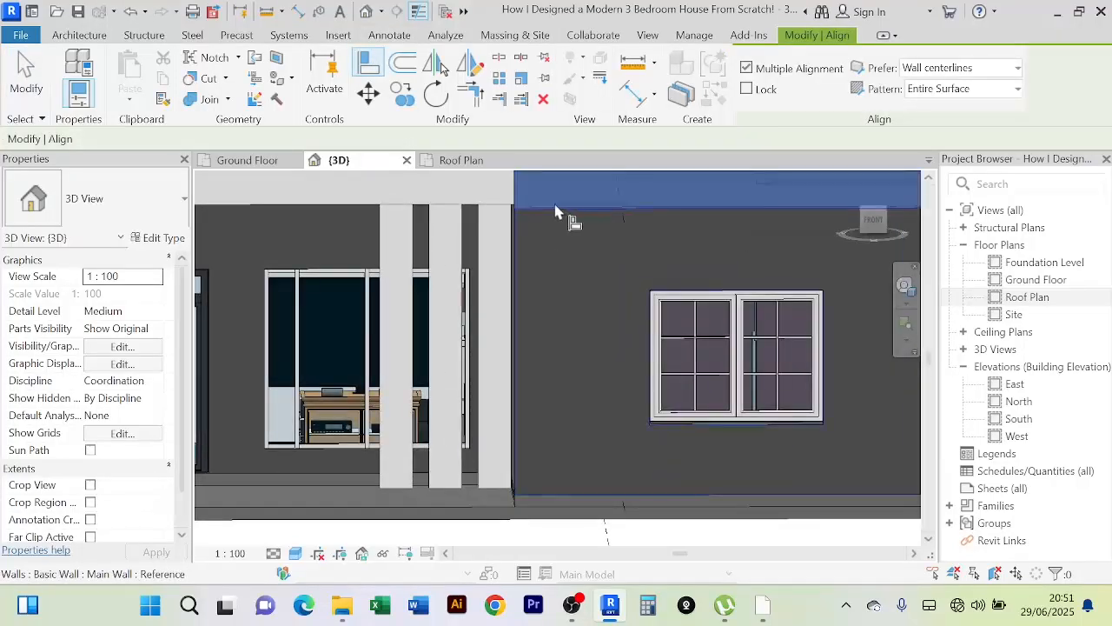
scroll(563, 215, down, 2)
scroll(469, 287, down, 4)
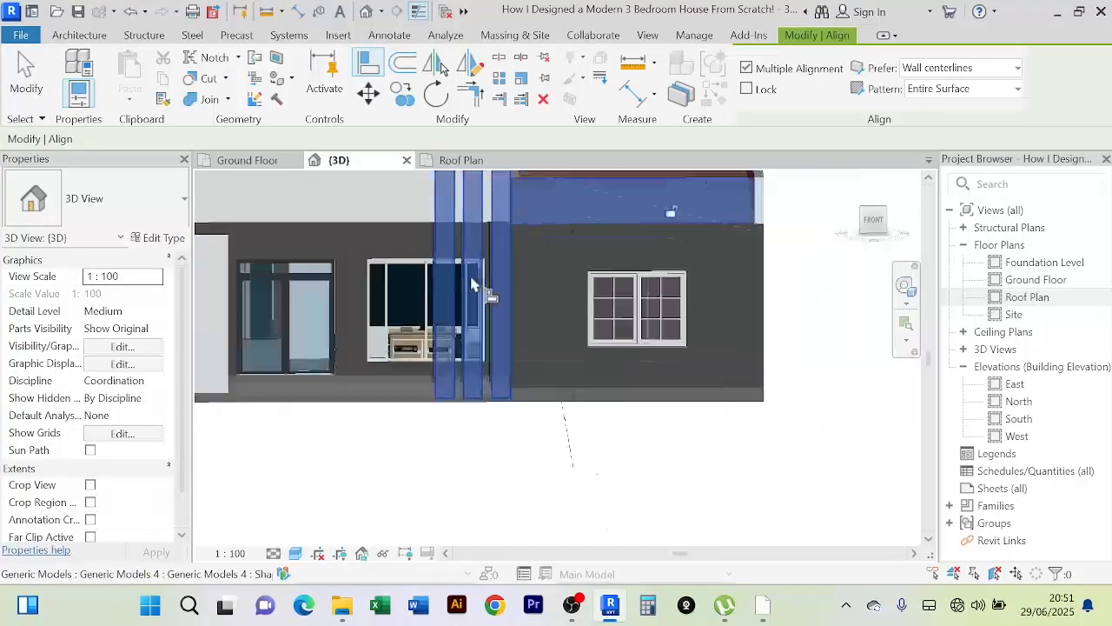
shift+middle_drag(474, 418, 606, 473)
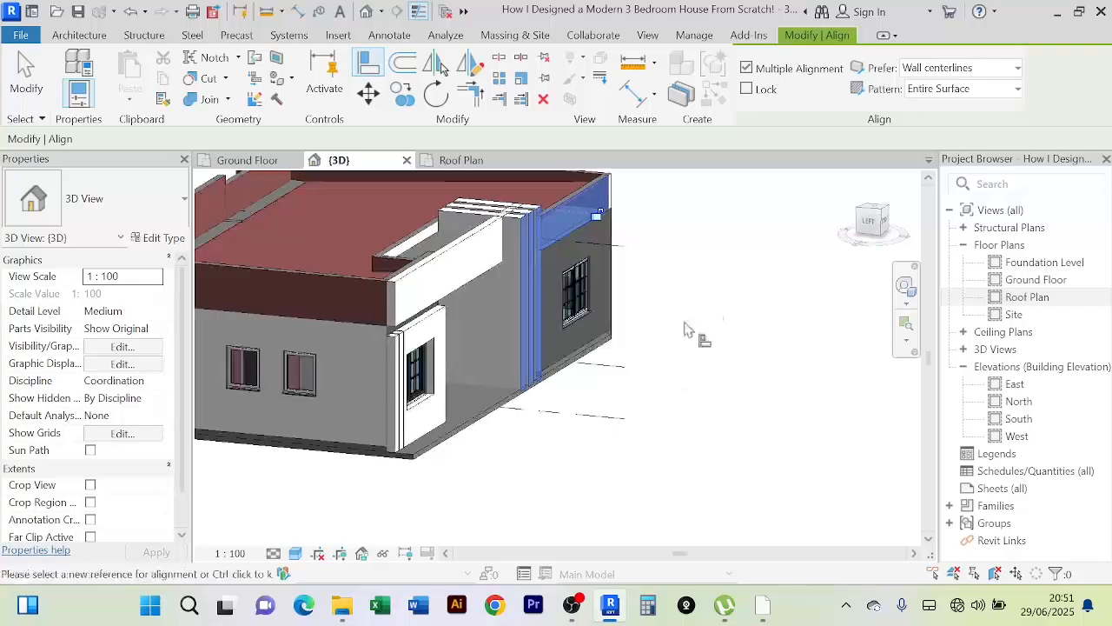
right_click(743, 248)
right_click(742, 230)
click(741, 227)
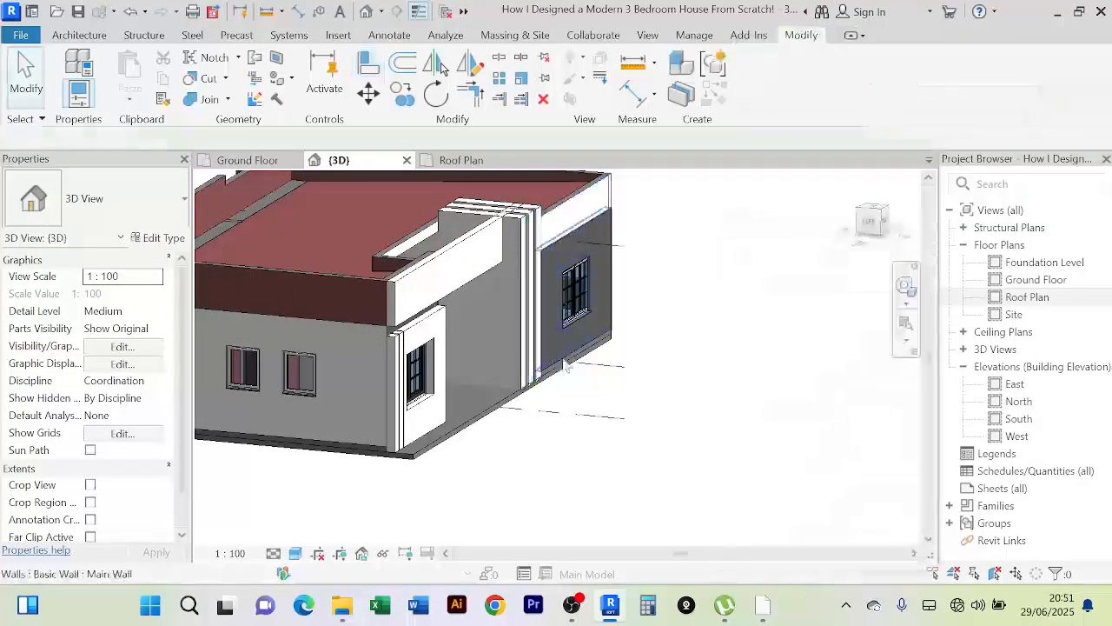
Step: Reduce the strips' depth by pulling their rear face forward until it meets the back face of the front parapet
shift+middle_drag(486, 407, 476, 261)
click(476, 260)
scroll(466, 269, up, 2)
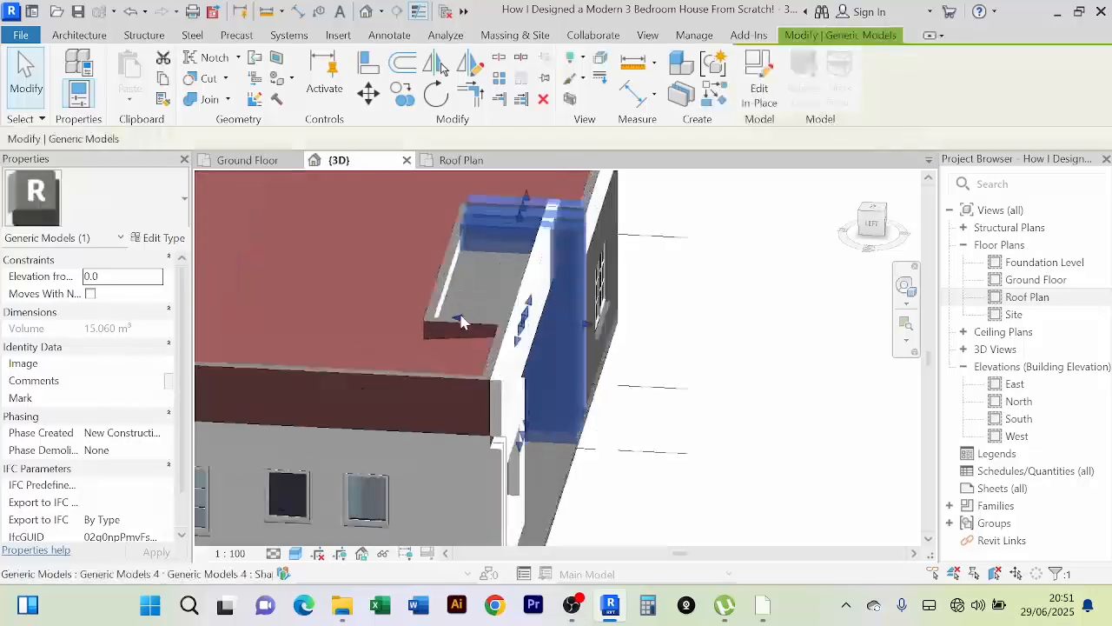
drag(461, 318, 531, 328)
click(736, 414)
mouse_move(745, 395)
shift+middle_down()
mouse_move(717, 377)
mouse_move(583, 395)
mouse_move(536, 429)
mouse_move(724, 376)
mouse_move(757, 409)
shift+middle_up()
scroll(610, 246, up, 4)
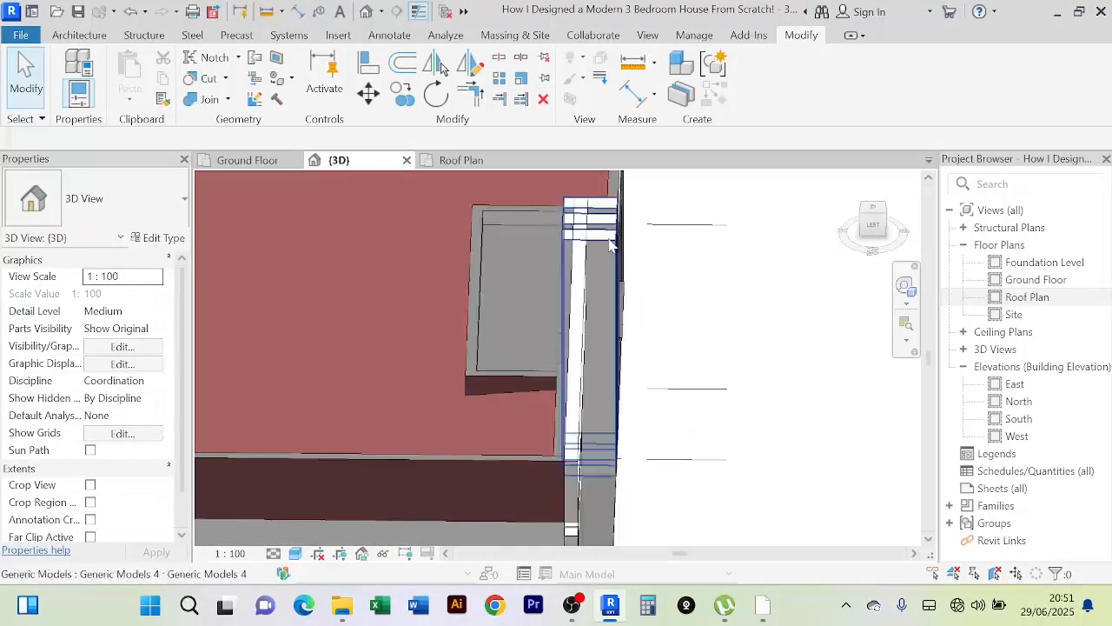
click(611, 246)
scroll(543, 270, up, 4)
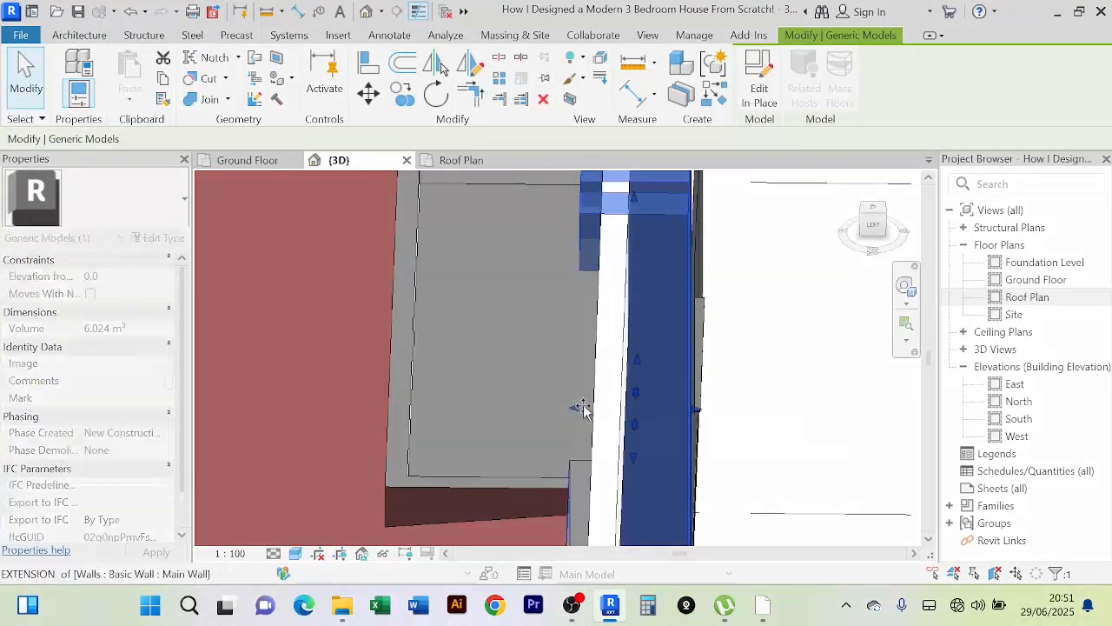
drag(583, 407, 601, 409)
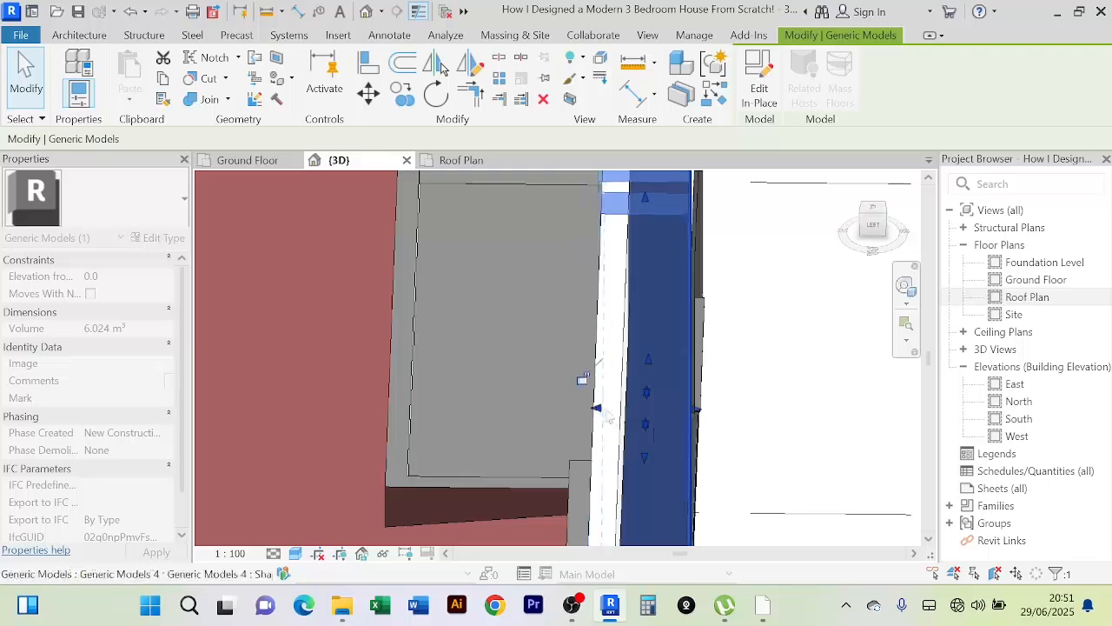
click(777, 385)
scroll(776, 382, down, 3)
scroll(777, 382, down, 2)
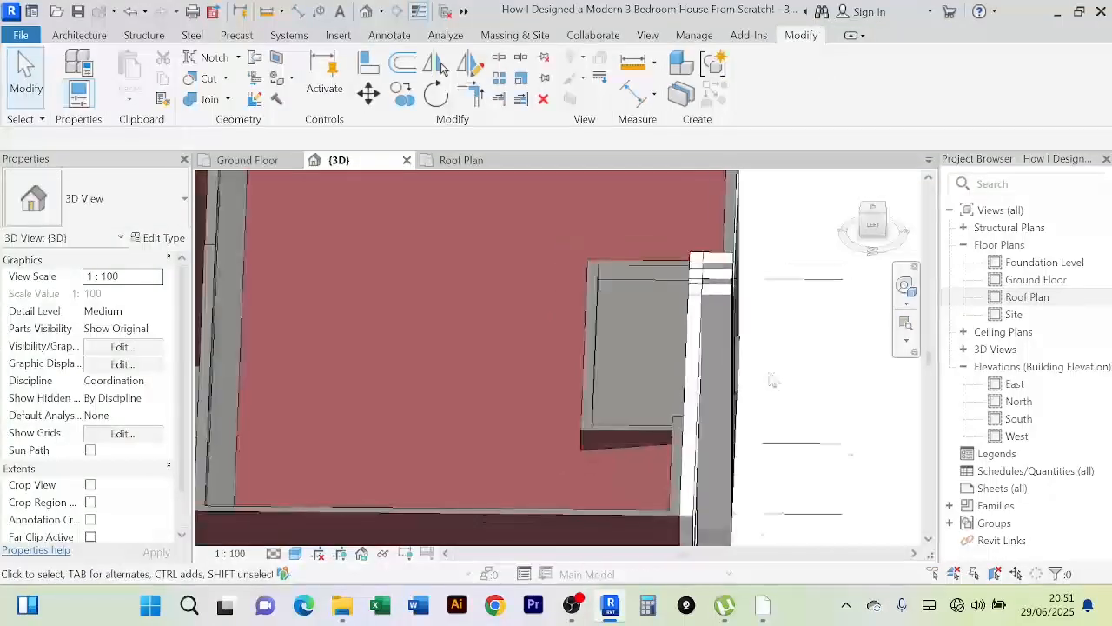
Step: Paint the front parapet band above the projecting wing's window with the Gray Color material
shift+middle_drag(773, 377, 635, 496)
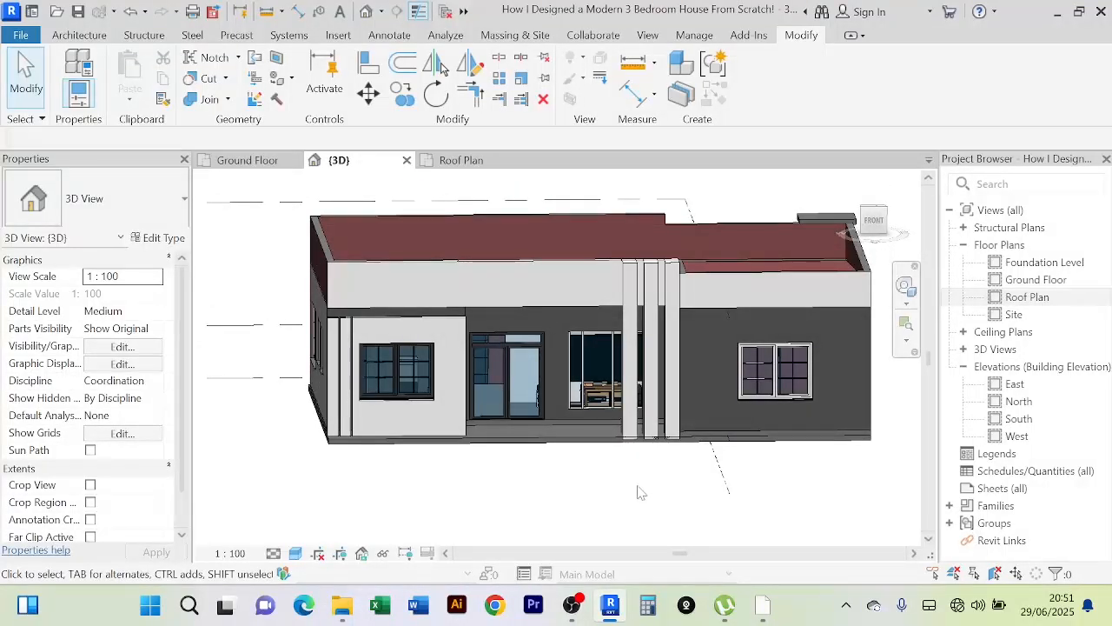
shift+middle_drag(637, 507, 661, 474)
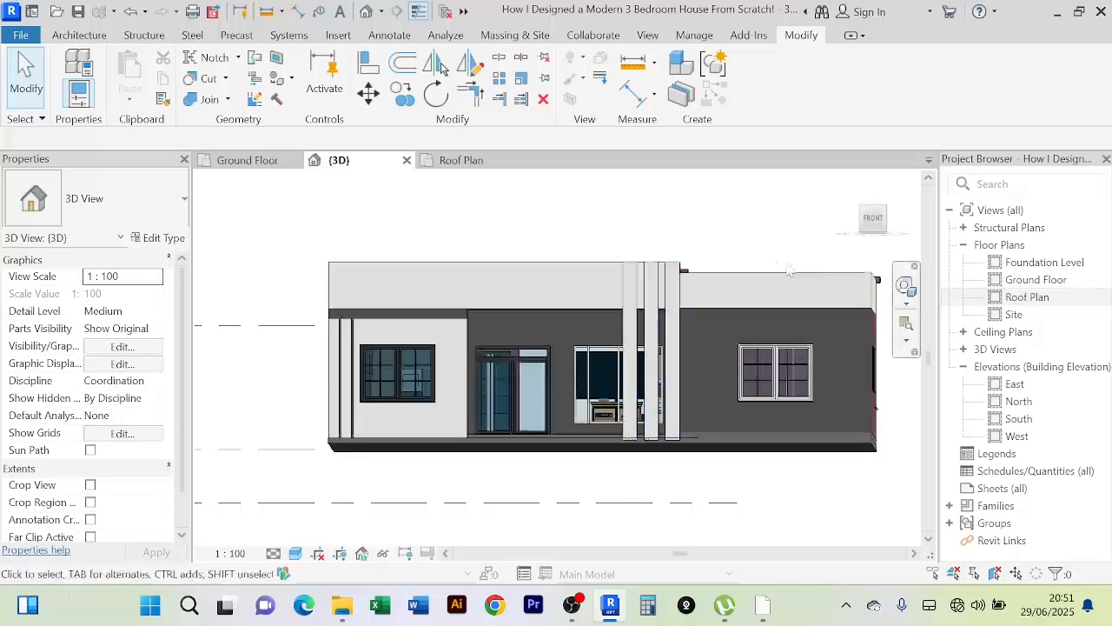
click(769, 282)
shift+middle_drag(768, 275, 707, 477)
click(779, 467)
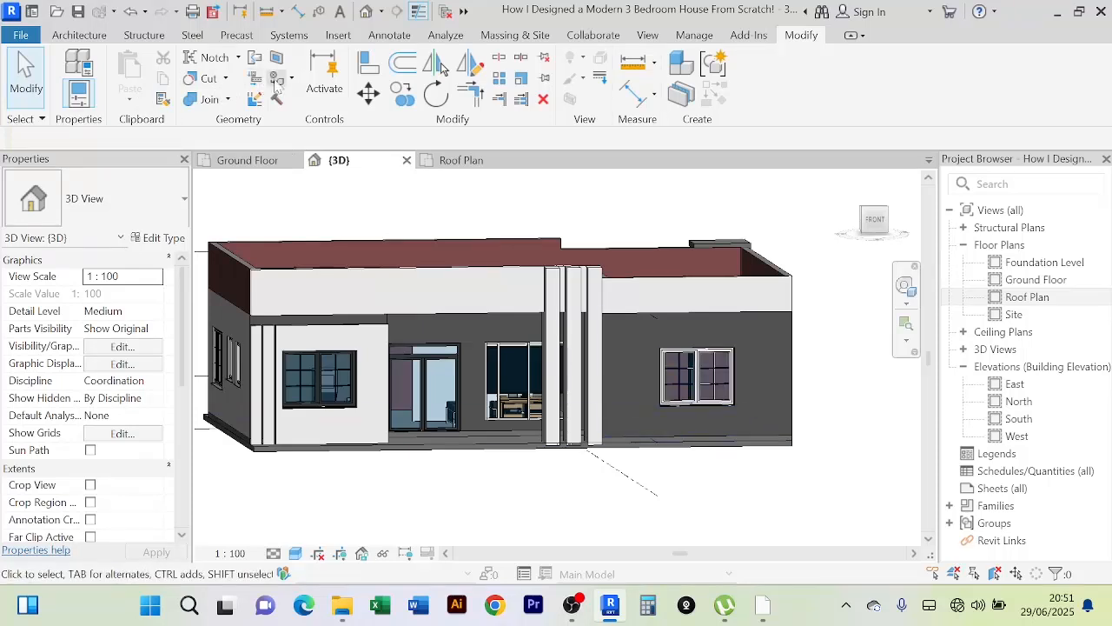
click(276, 80)
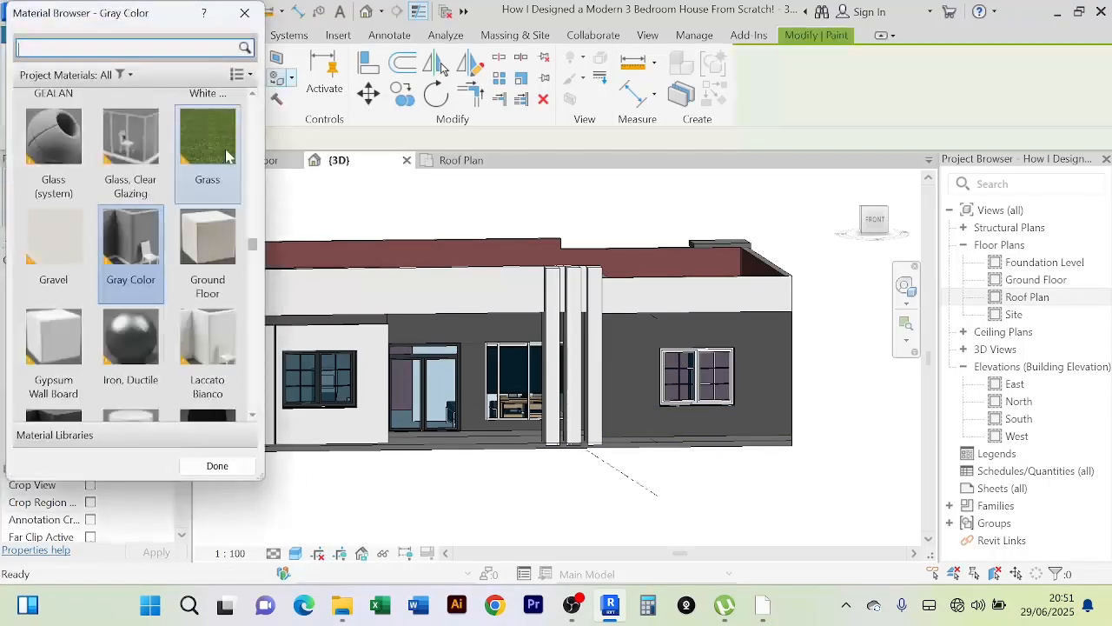
click(700, 295)
scroll(717, 278, down, 3)
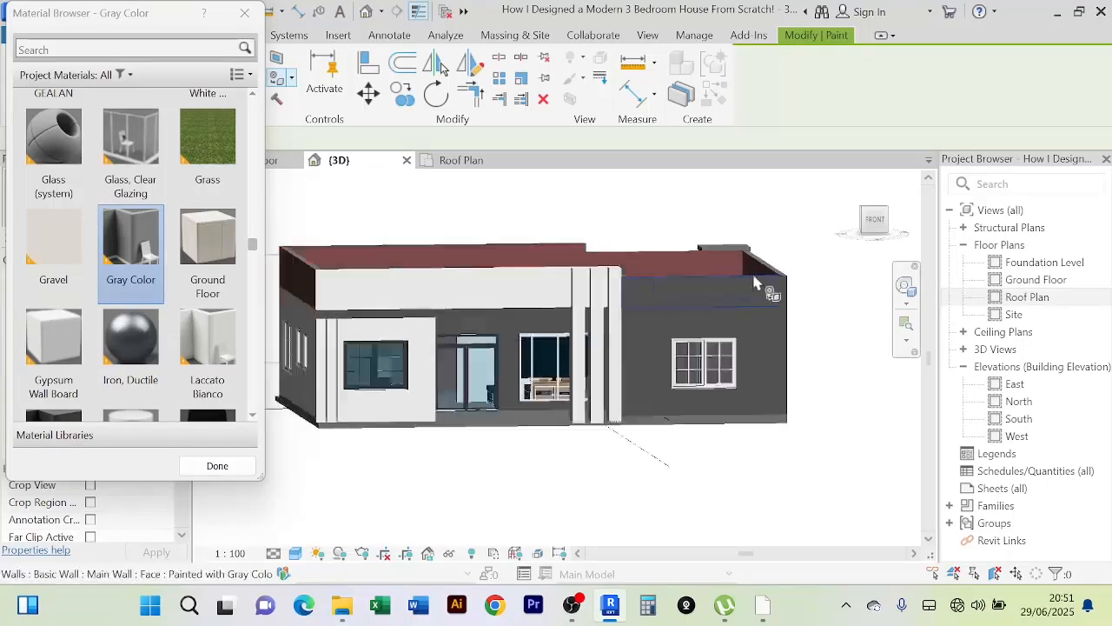
click(251, 471)
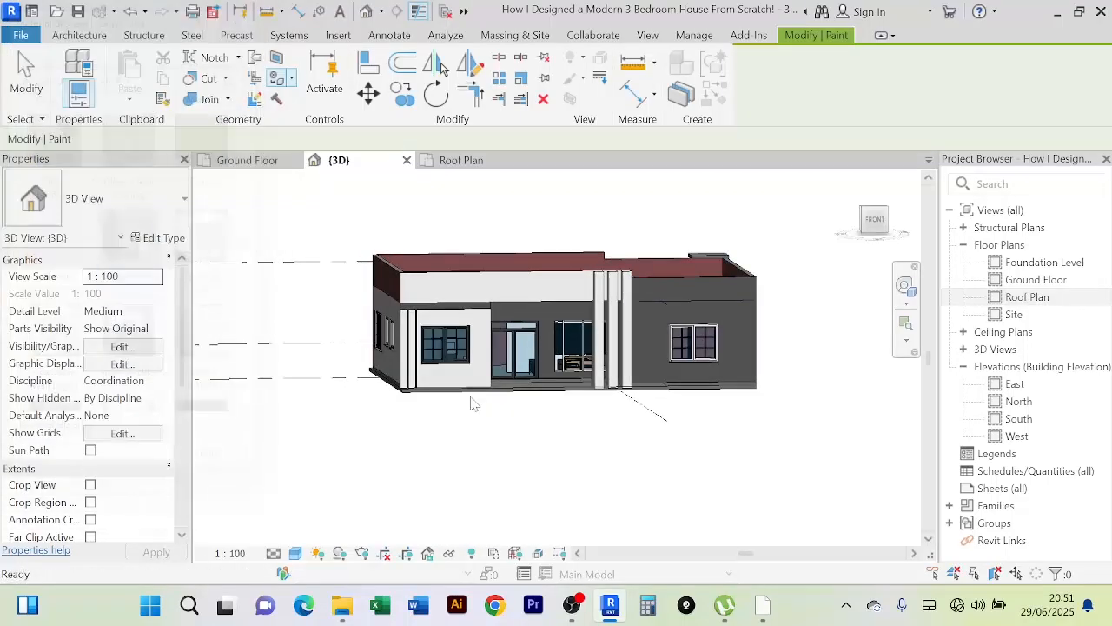
right_click(671, 217)
click(716, 221)
Step: Create a new in-place model in the Generic Models category and start an extrusion in it
shift+middle_drag(736, 462, 668, 511)
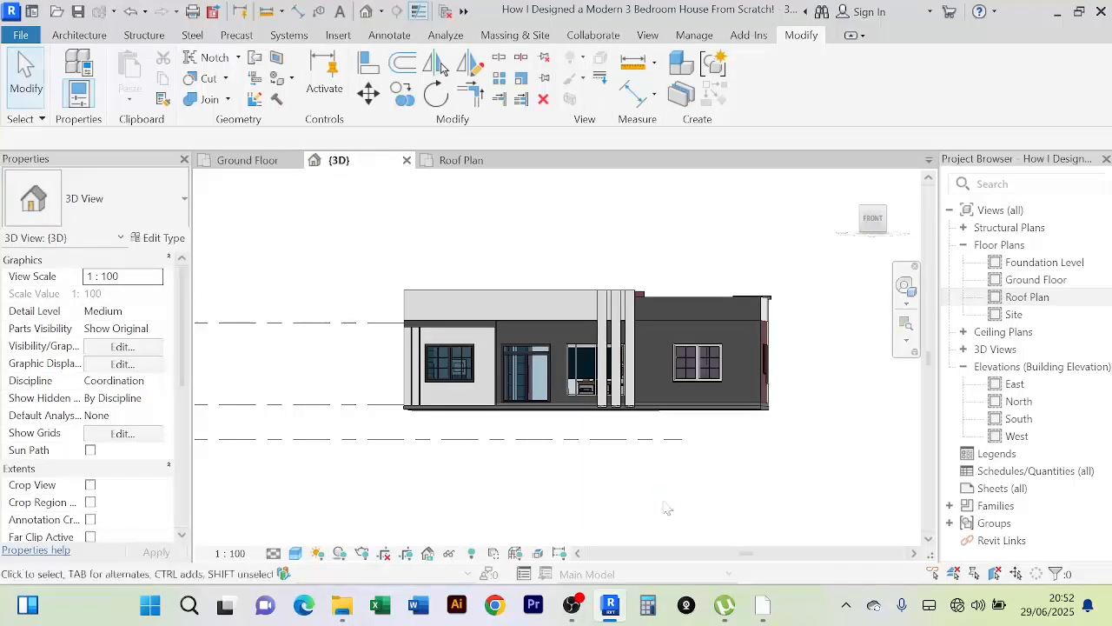
mouse_move(676, 511)
shift+middle_down()
mouse_move(624, 519)
mouse_move(695, 504)
mouse_move(668, 522)
mouse_move(695, 508)
mouse_move(710, 522)
mouse_move(684, 517)
shift+middle_up()
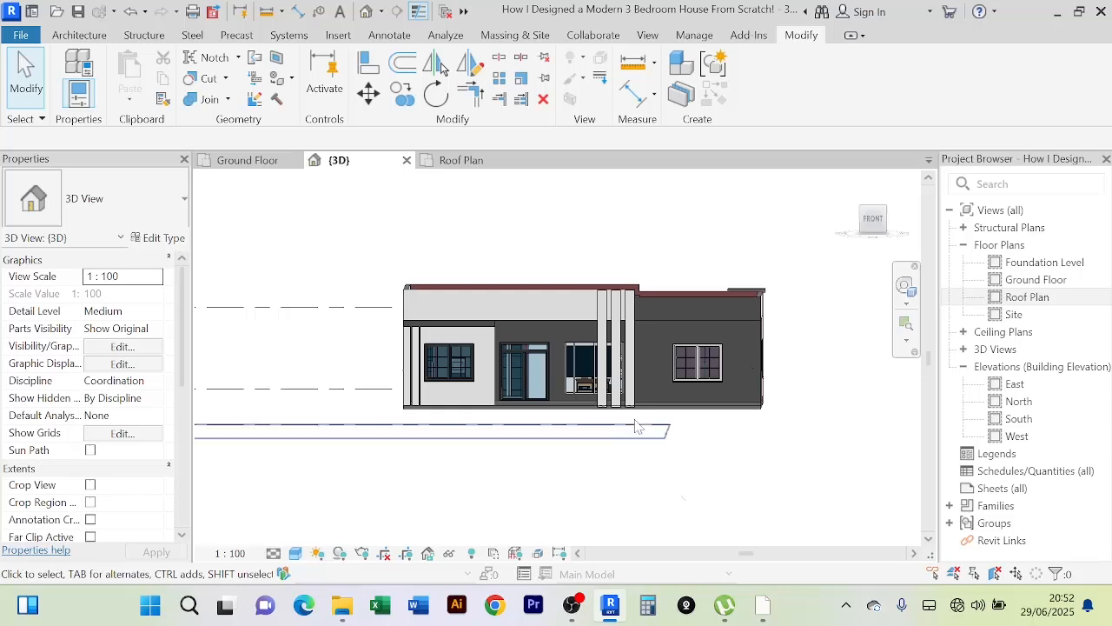
click(74, 35)
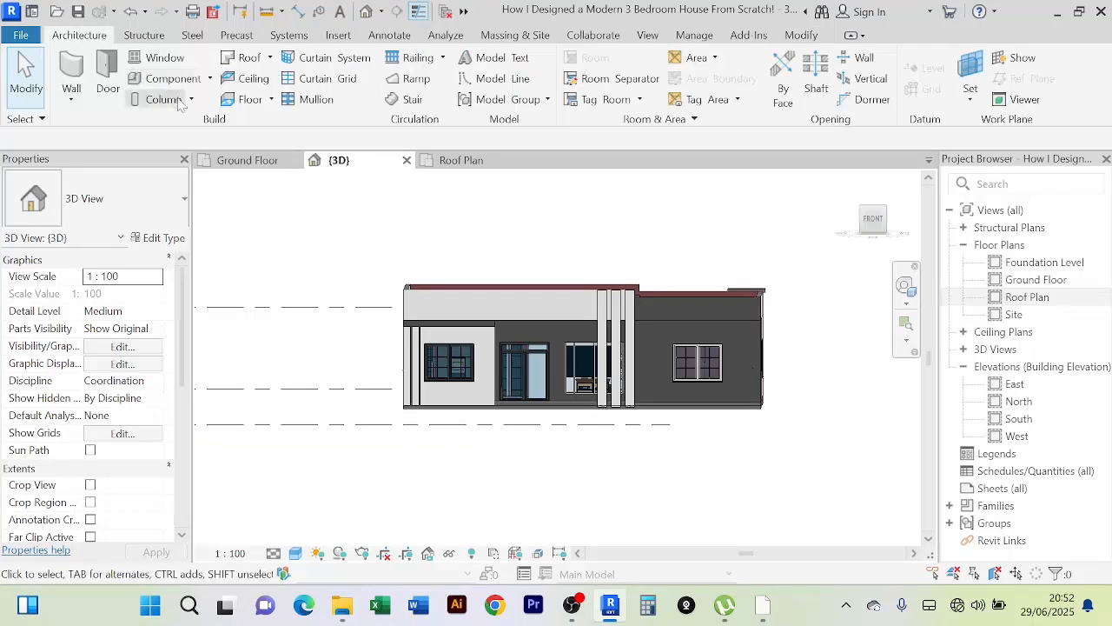
click(209, 78)
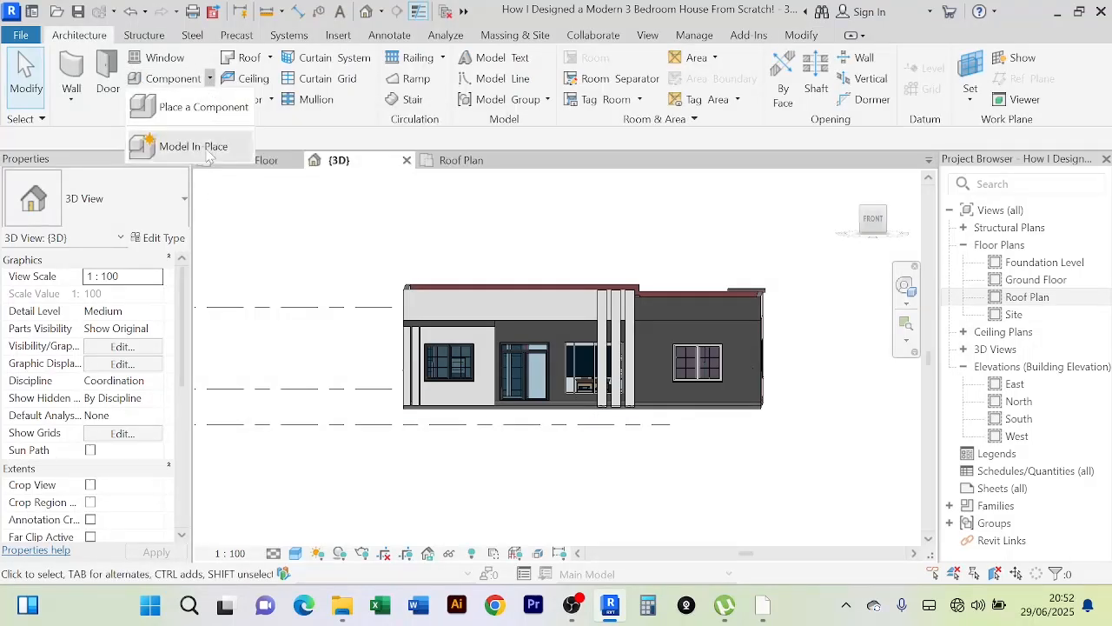
click(193, 146)
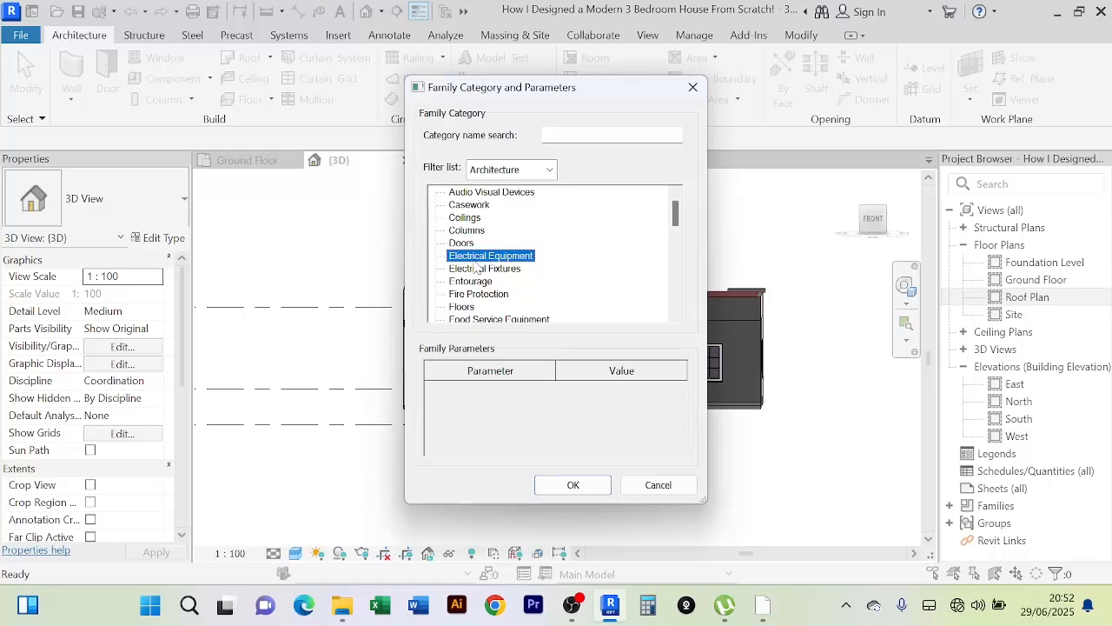
key(g)
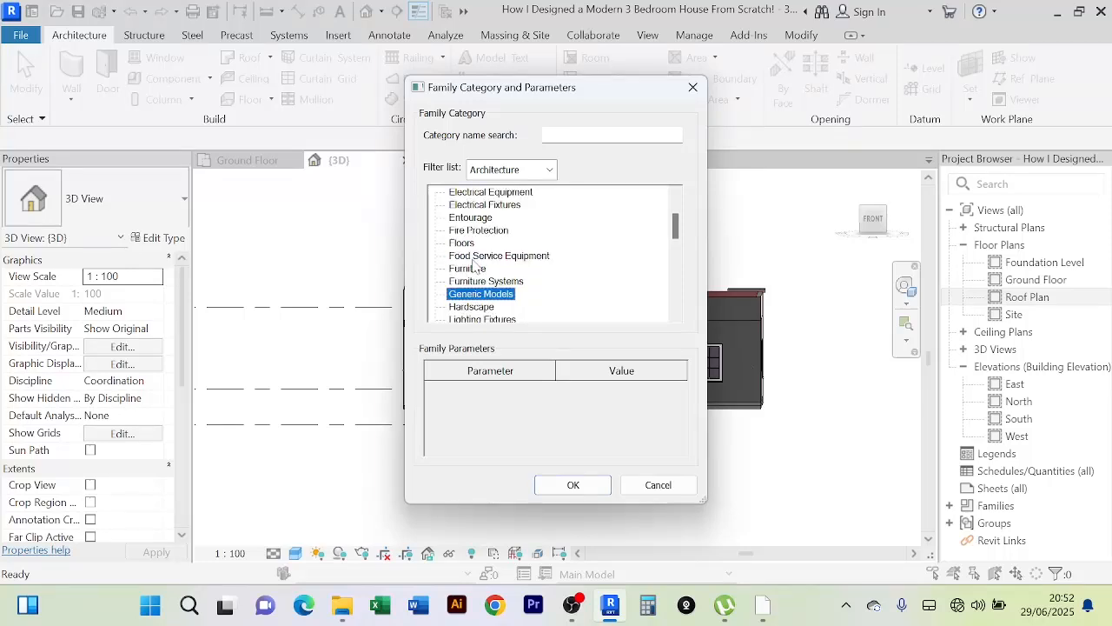
click(574, 485)
click(557, 331)
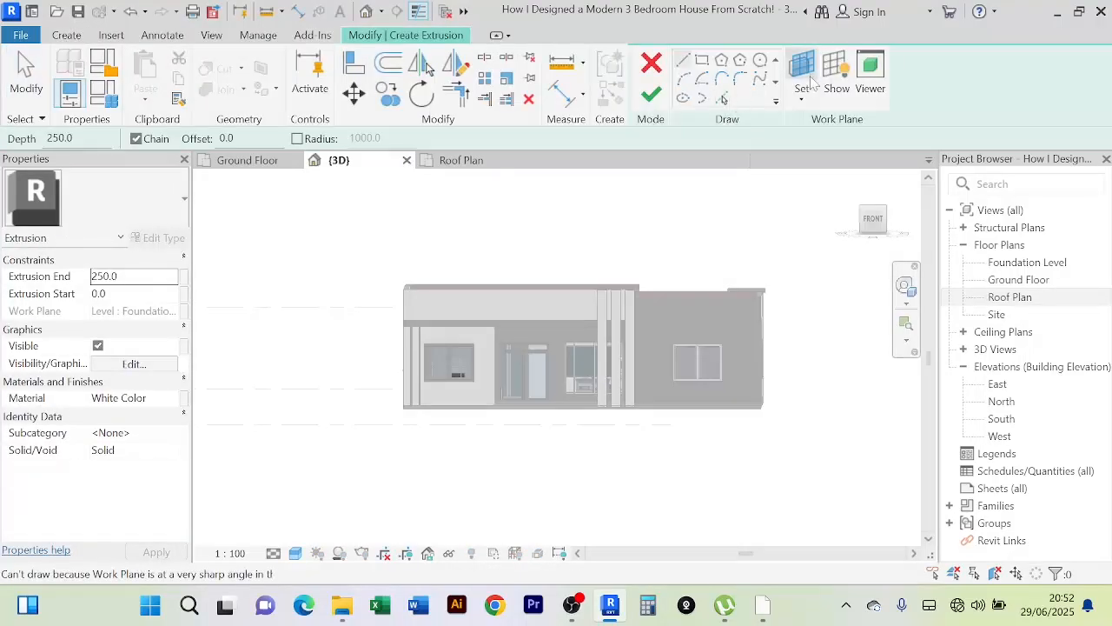
Step: Set the extrusion's work plane by picking the front face of the gray wall beside the three strips
click(805, 74)
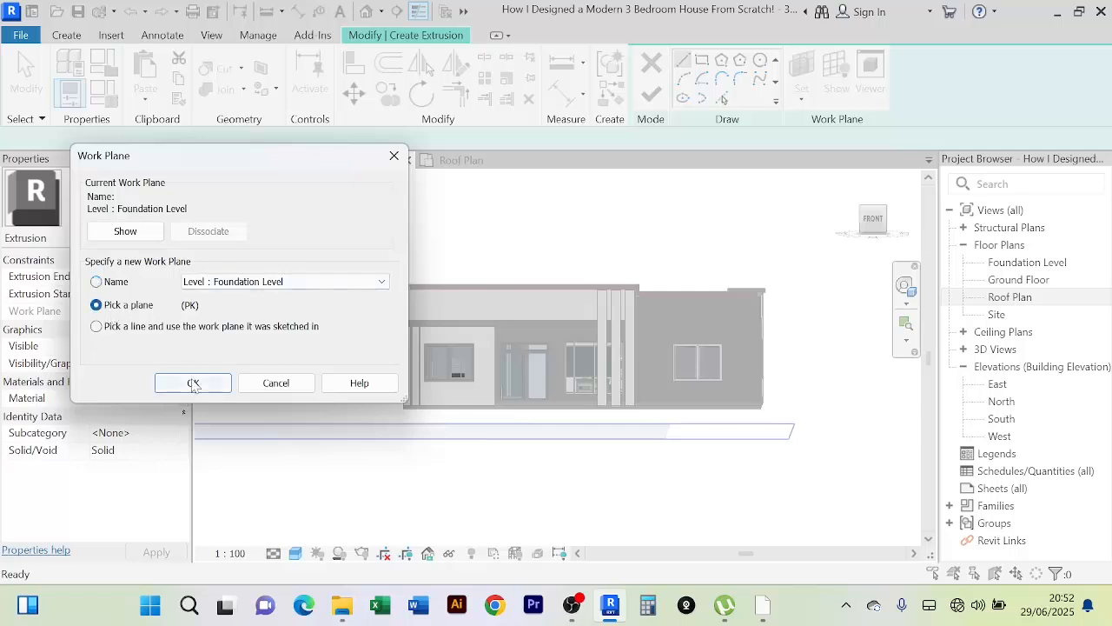
click(193, 383)
scroll(747, 356, up, 3)
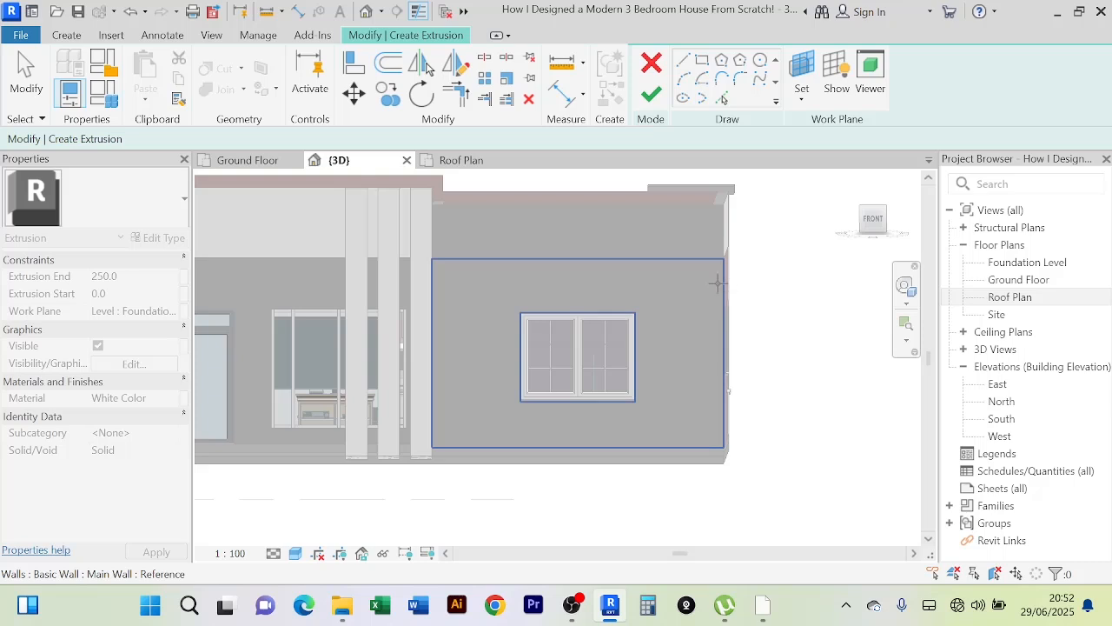
click(442, 207)
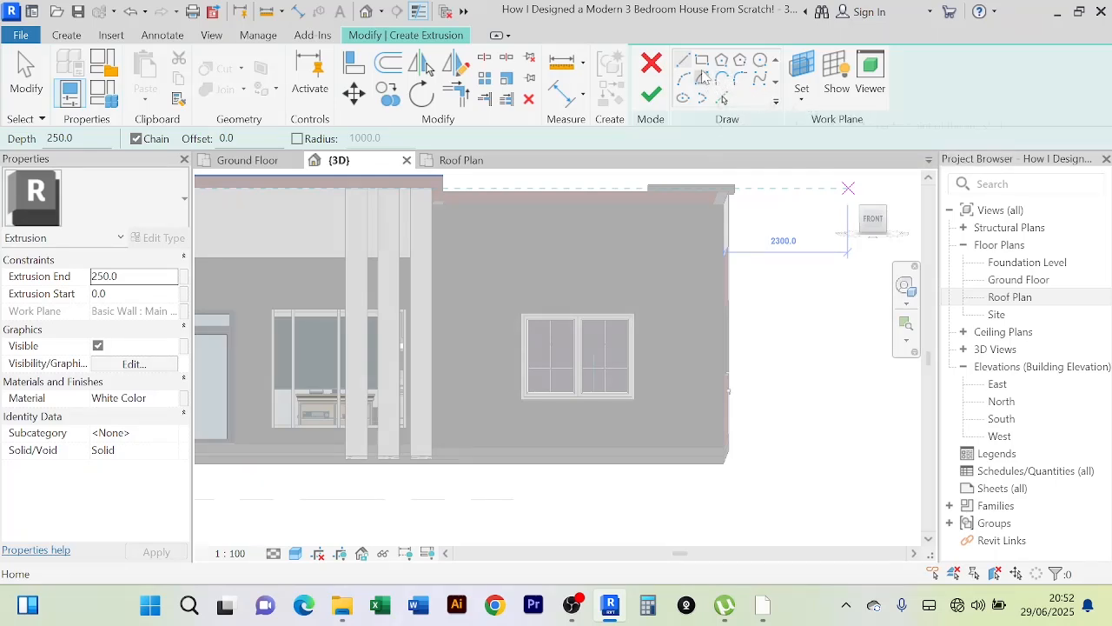
Step: Sketch a rectangle about 5400 mm wide covering the front face of the gray wall beside the three strips
click(703, 60)
scroll(445, 244, up, 2)
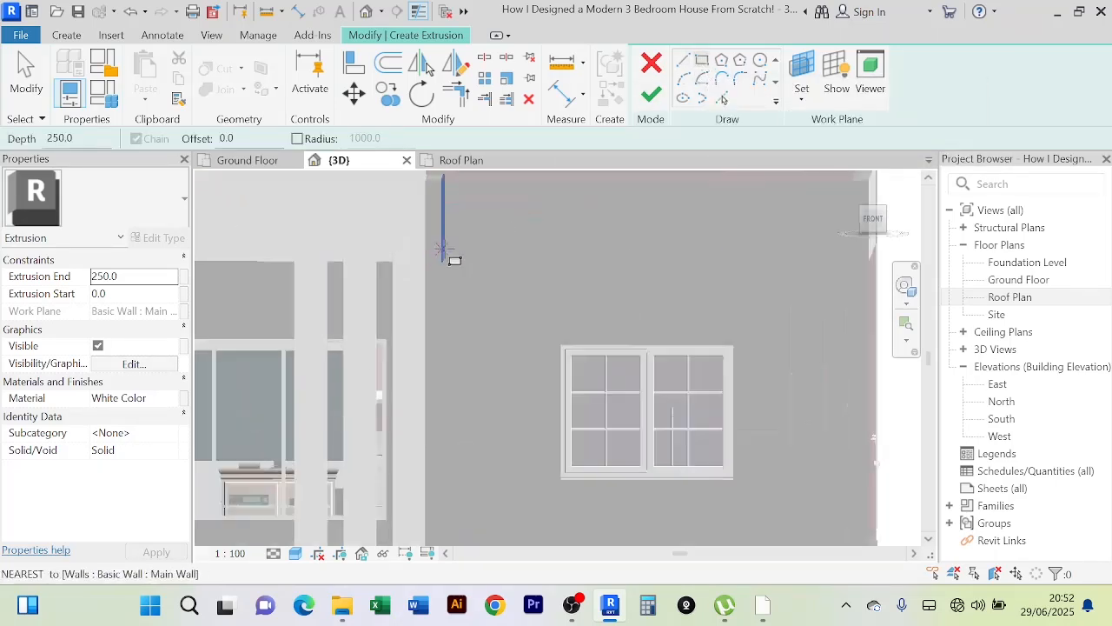
scroll(441, 235, down, 2)
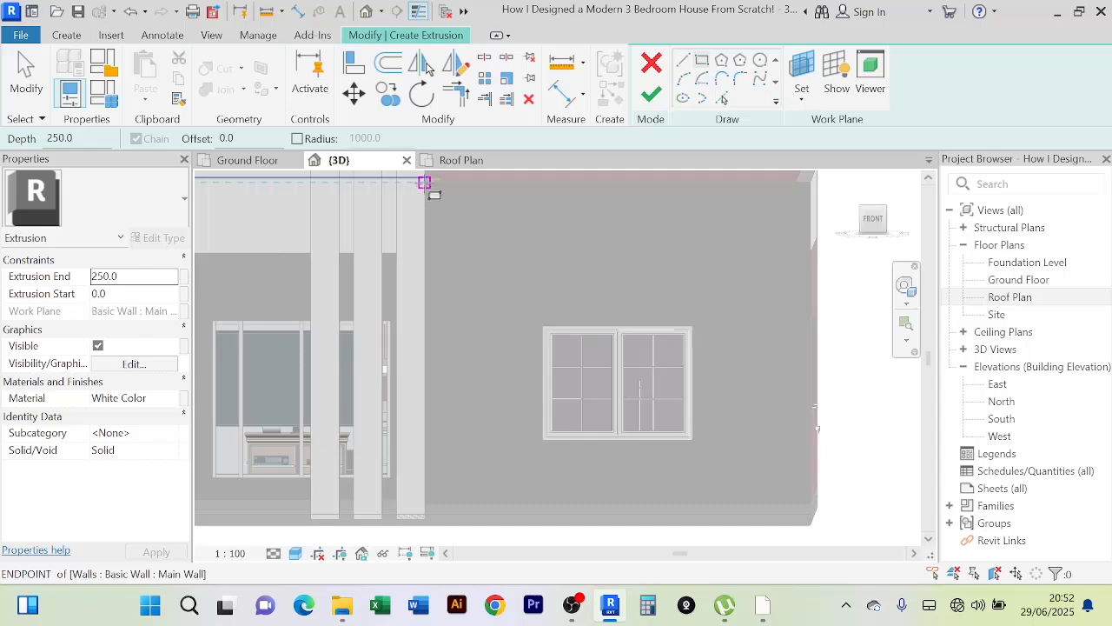
click(424, 183)
scroll(564, 391, down, 2)
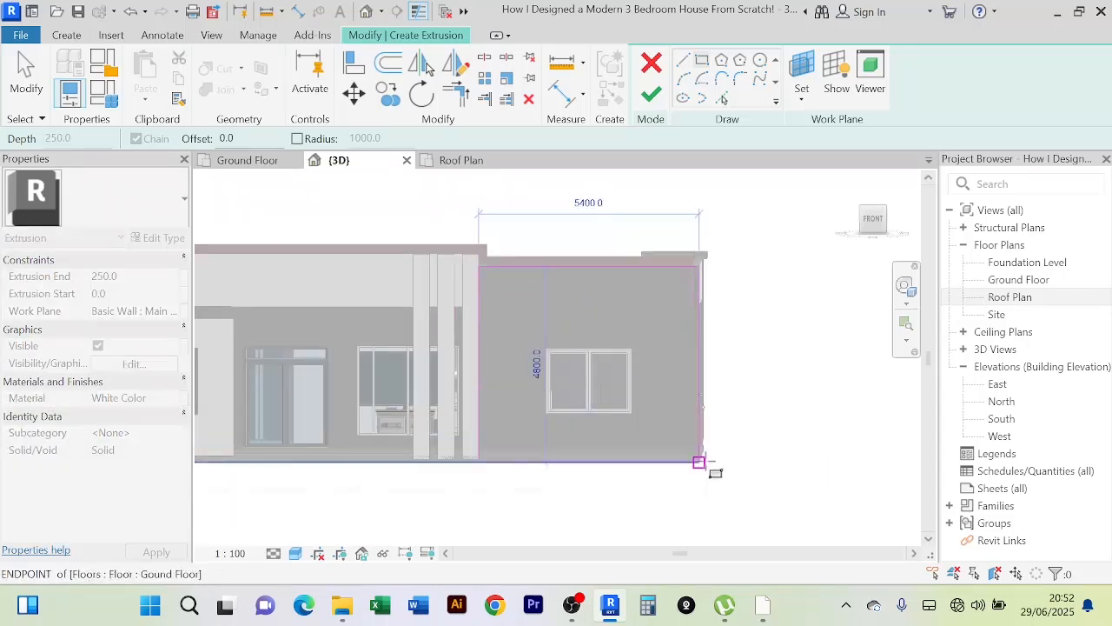
scroll(700, 462, up, 3)
click(700, 453)
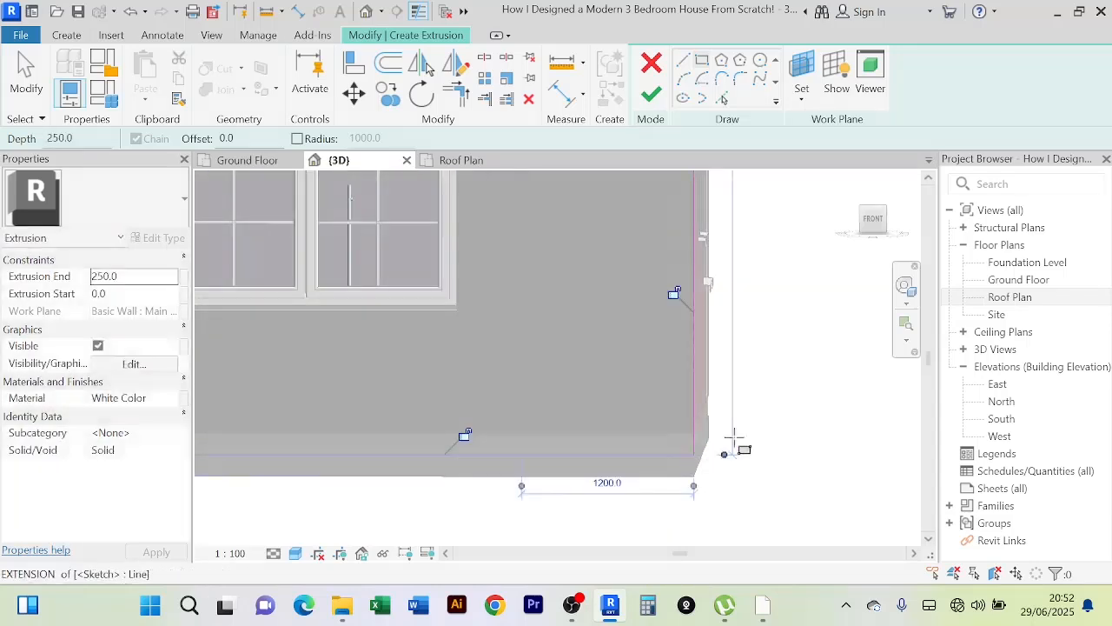
Step: Add sketch lines along the top and both side edges of the window opening using Pick Lines
scroll(734, 442, down, 3)
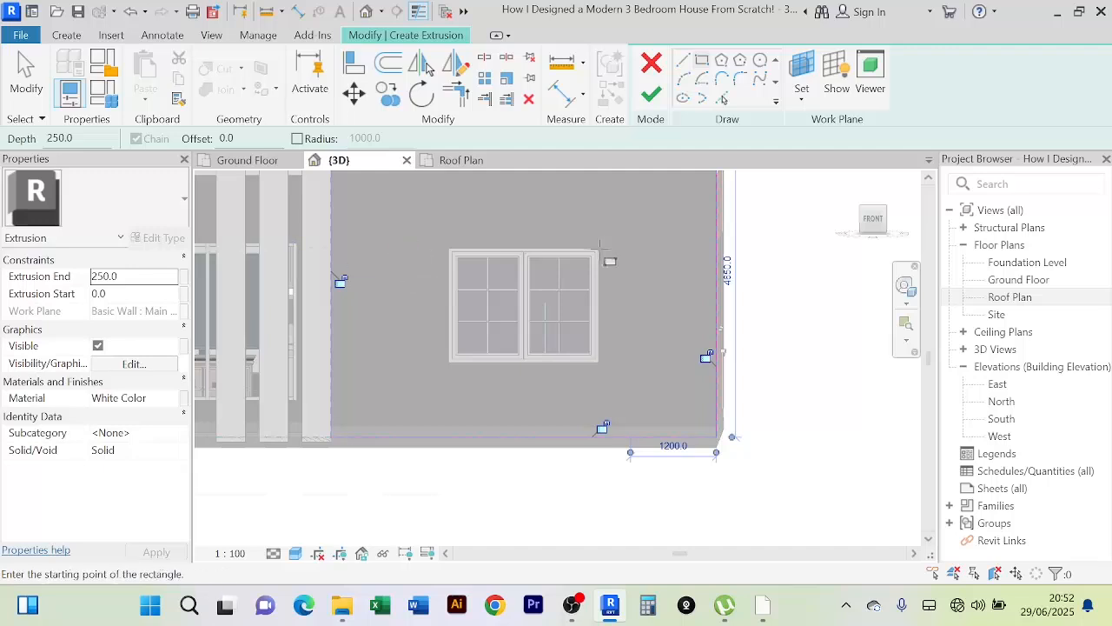
scroll(451, 261, up, 3)
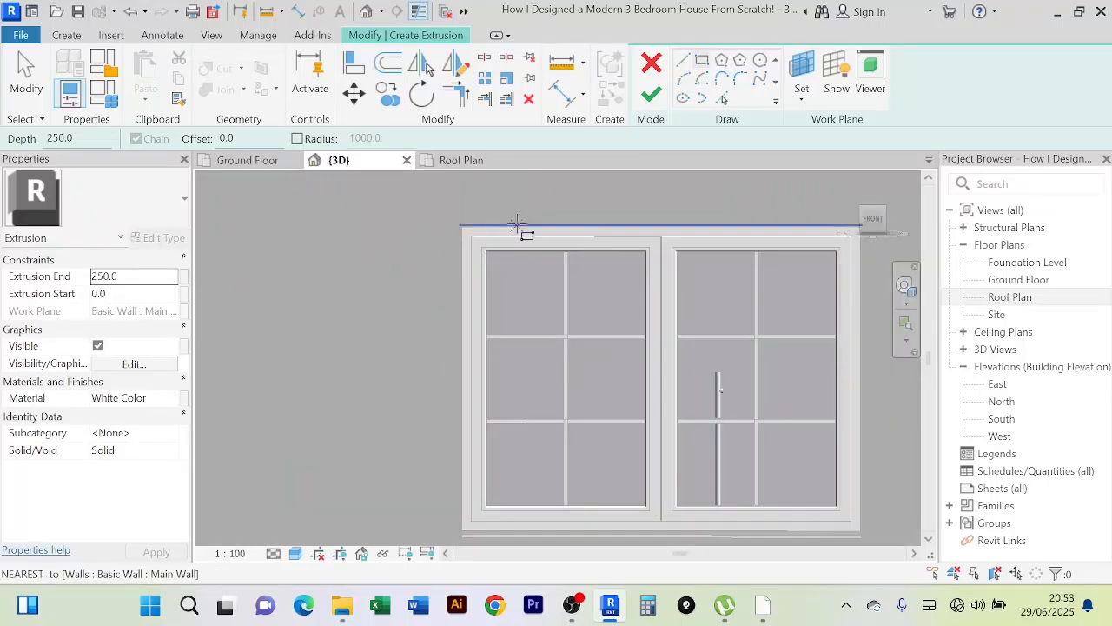
scroll(517, 226, down, 2)
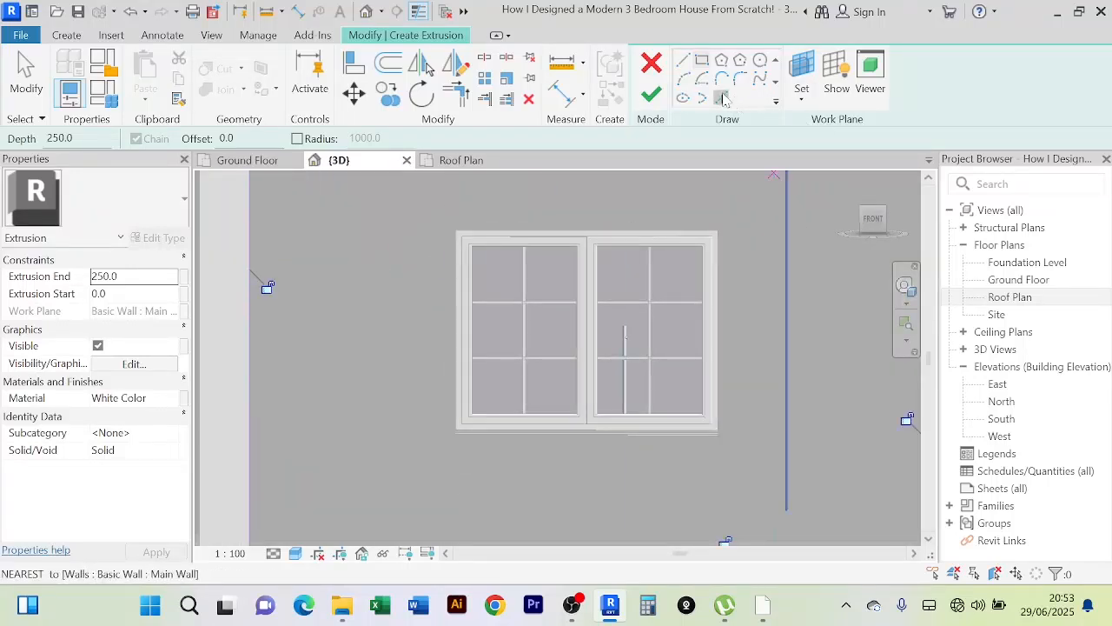
click(724, 99)
scroll(561, 249, up, 3)
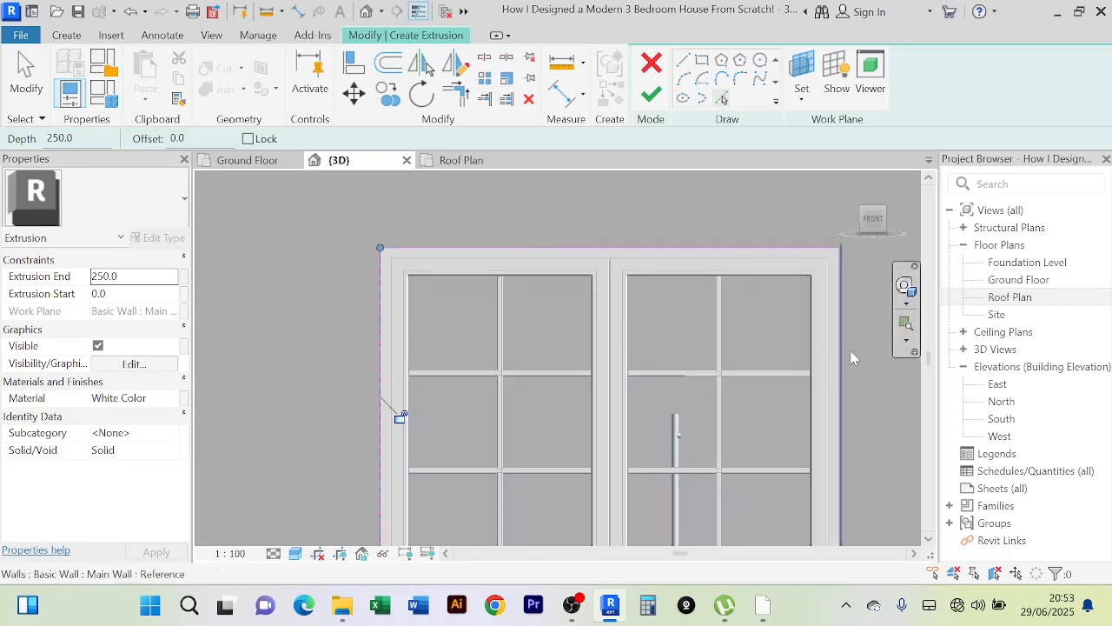
scroll(846, 351, down, 2)
middle_drag(796, 376, 770, 272)
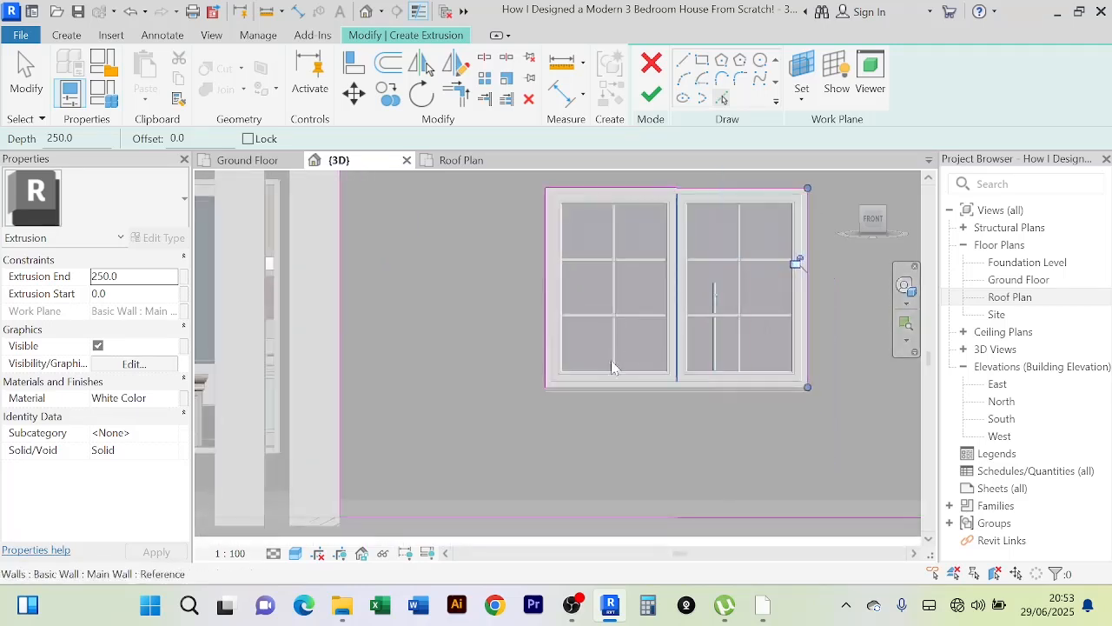
scroll(614, 369, up, 5)
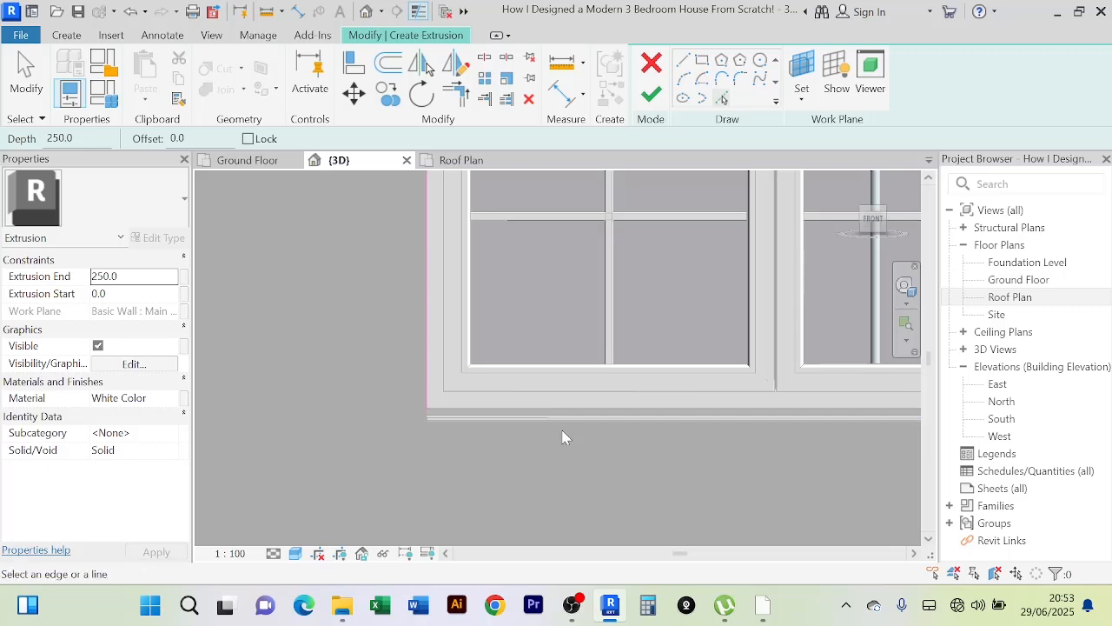
Step: Add a sketch line along the bottom edge of the window opening with Pick Lines
click(455, 94)
scroll(447, 373, up, 3)
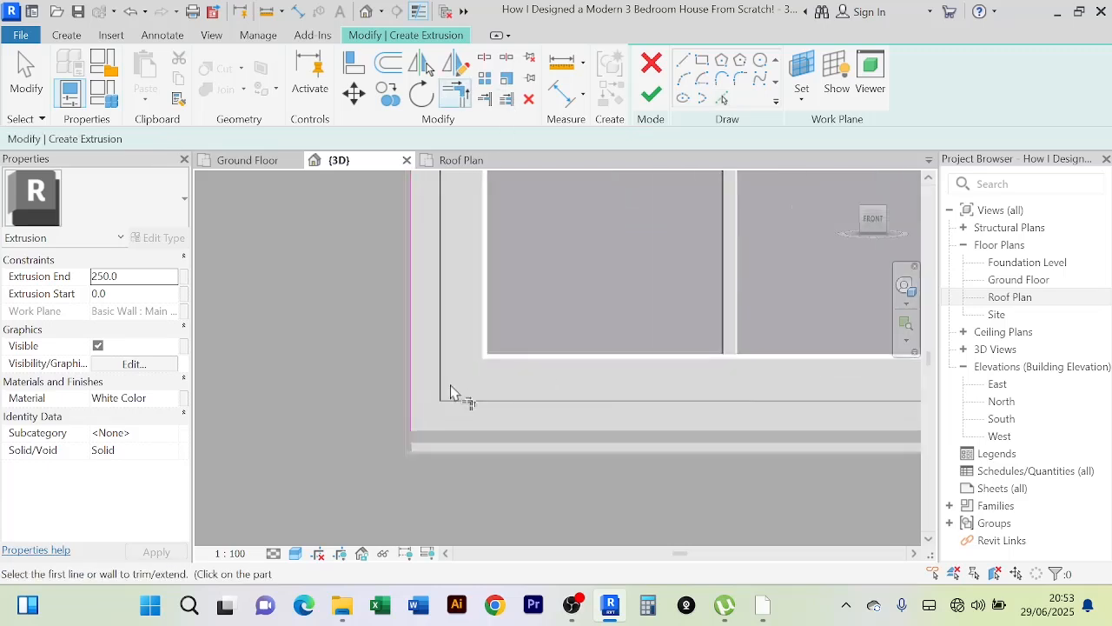
middle_drag(501, 476, 482, 400)
scroll(583, 310, down, 2)
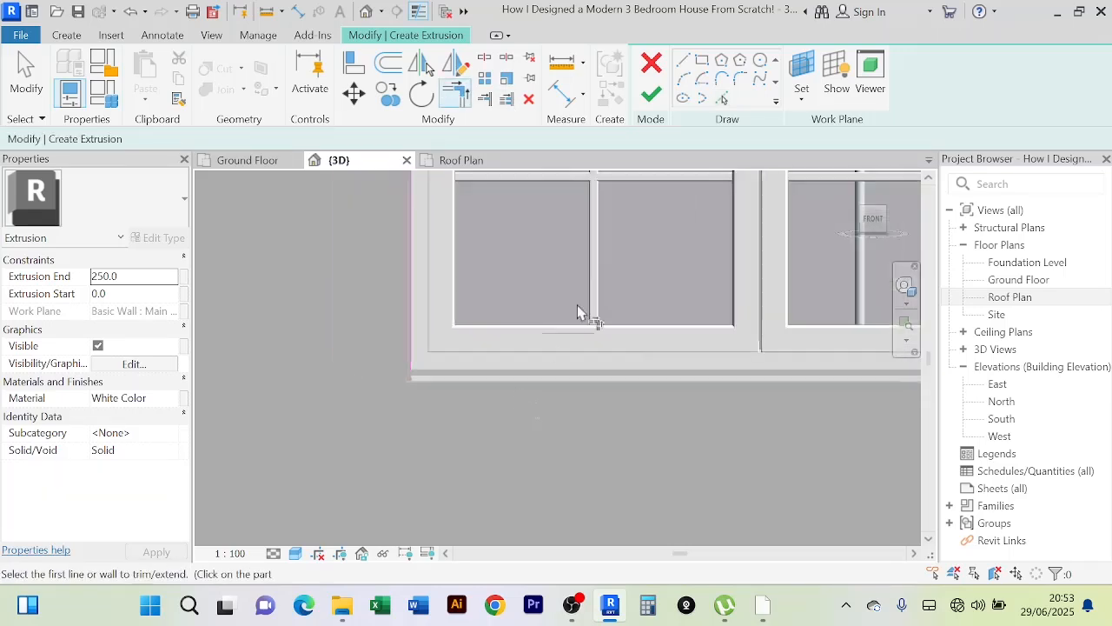
click(687, 371)
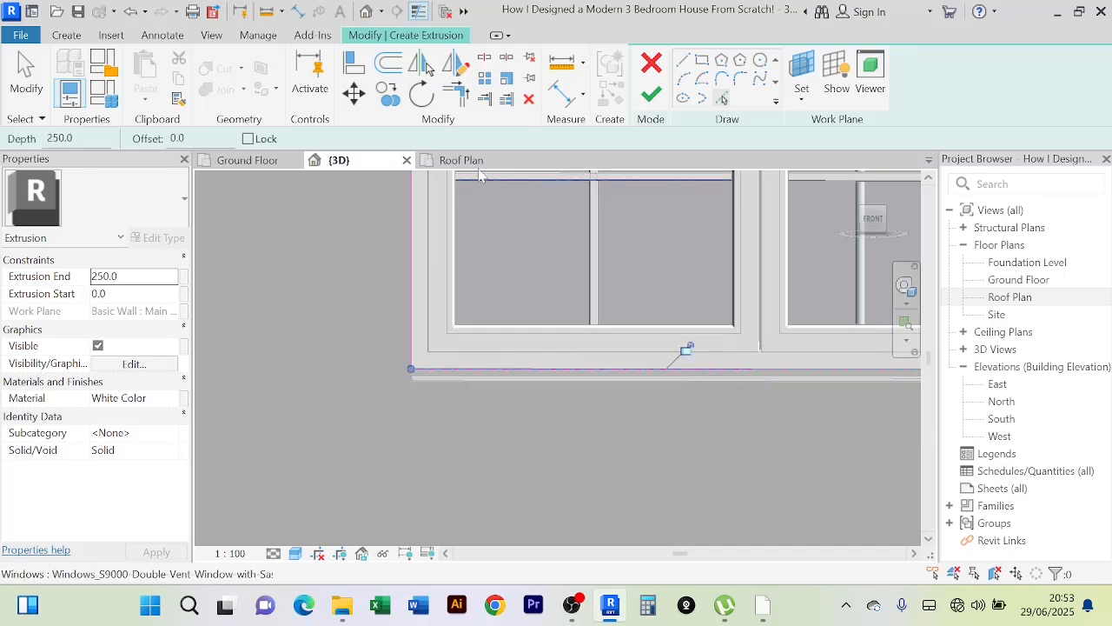
Step: Trim the sketch lines at the window opening's lower corners into a closed outline and end the Trim command
click(457, 94)
scroll(417, 346, up, 3)
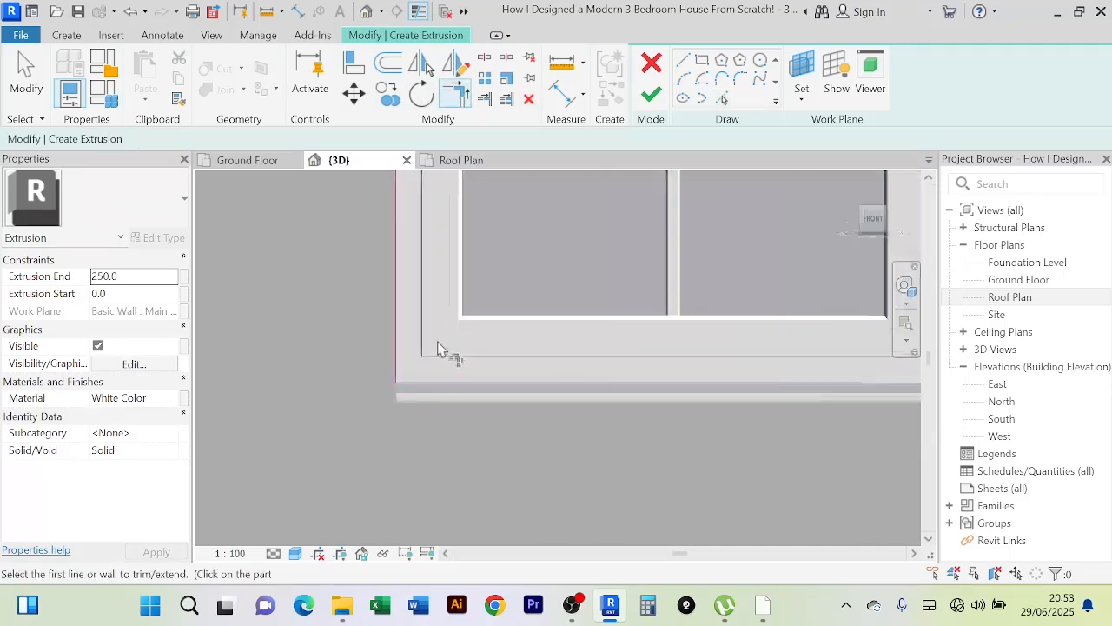
scroll(417, 348, down, 2)
scroll(555, 377, down, 3)
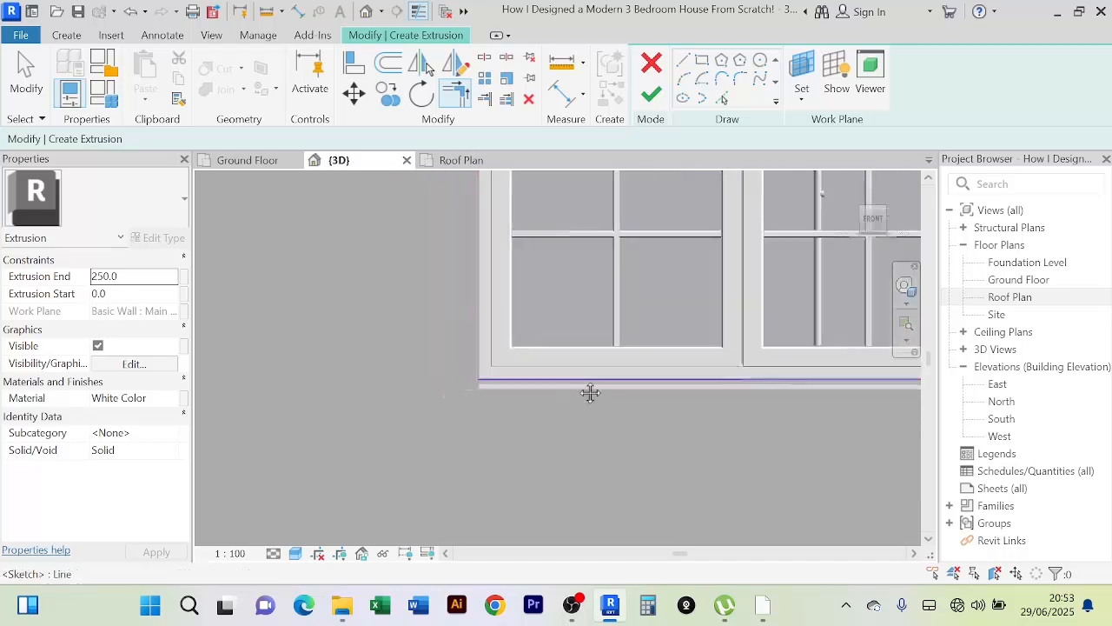
middle_drag(591, 392, 380, 417)
scroll(739, 400, up, 2)
scroll(844, 392, down, 3)
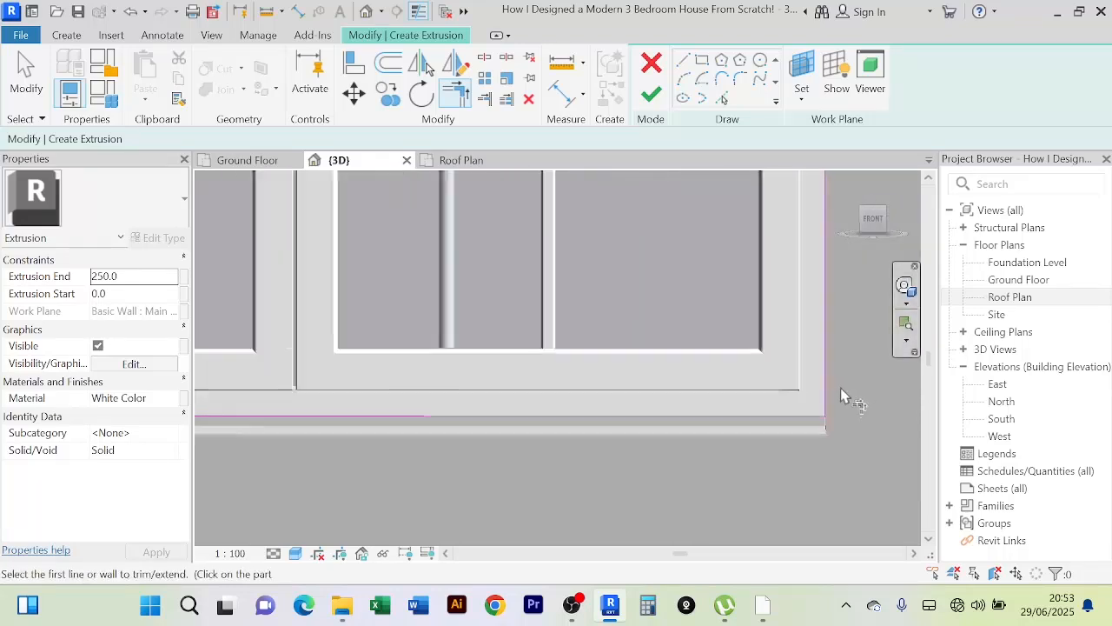
right_click(371, 233)
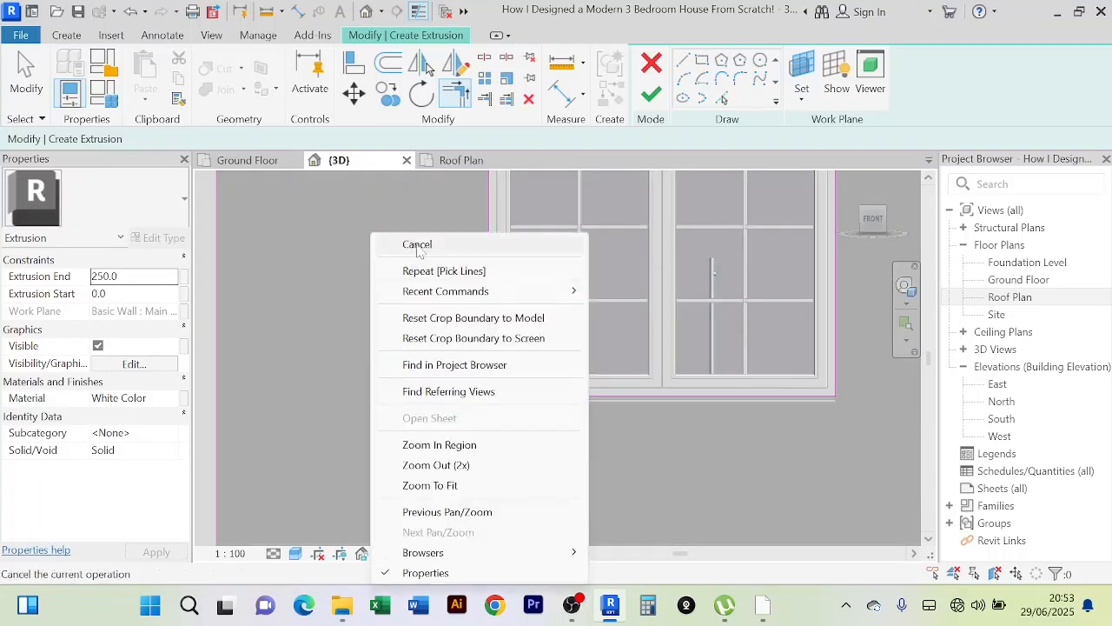
click(387, 244)
Step: Sketch a diagonal line from the midpoint of the wall outline's top edge to the lower part of its right edge
scroll(417, 286, down, 3)
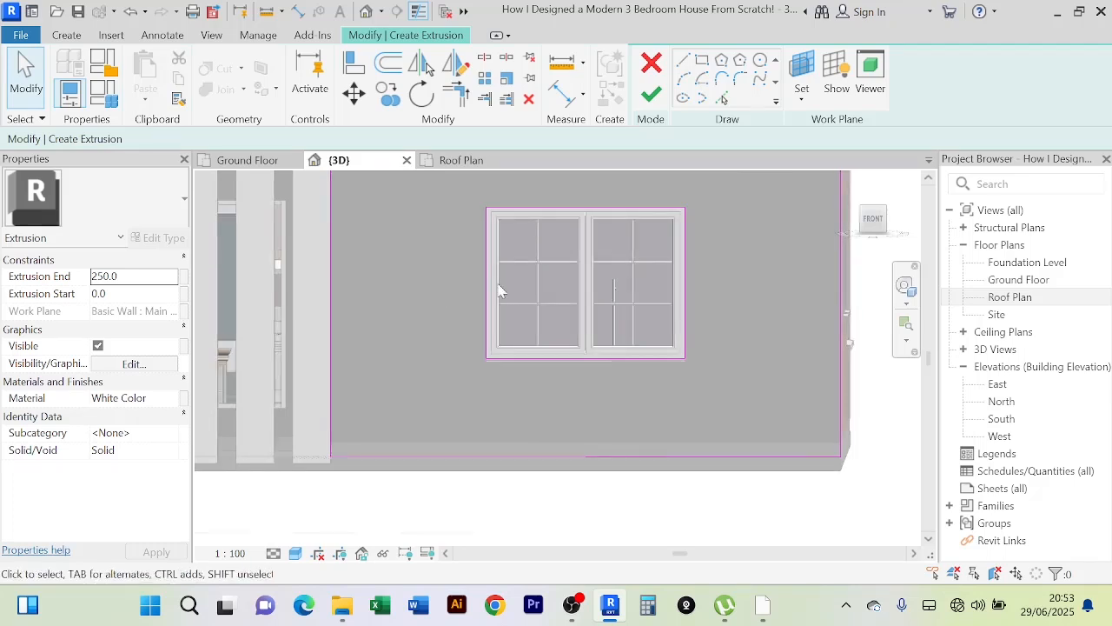
scroll(499, 285, down, 3)
scroll(378, 306, down, 2)
middle_drag(426, 310, 432, 351)
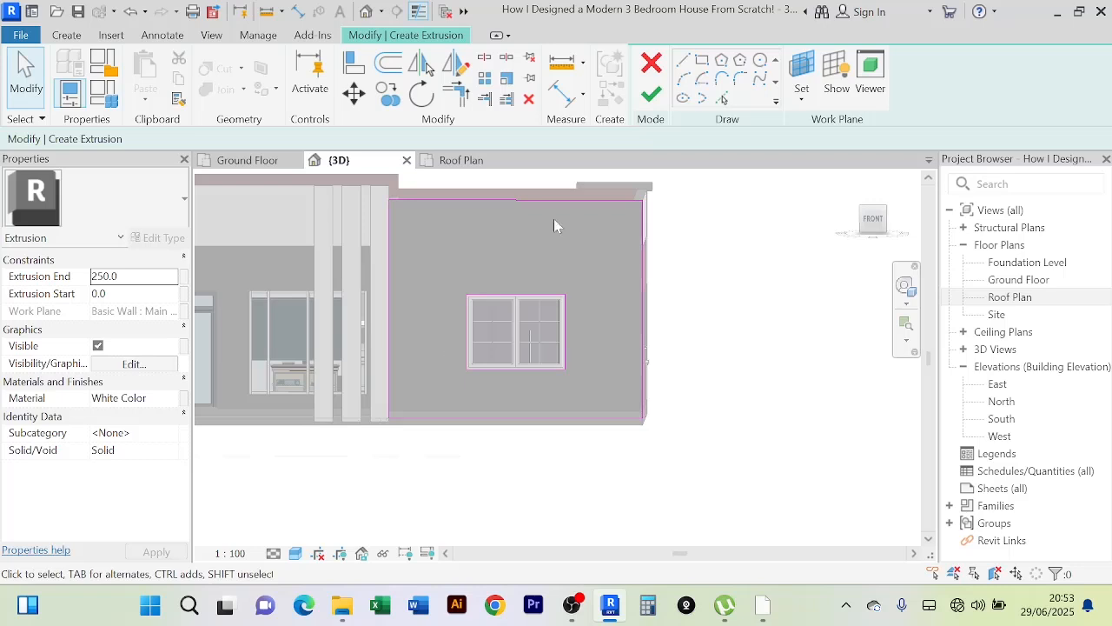
click(684, 60)
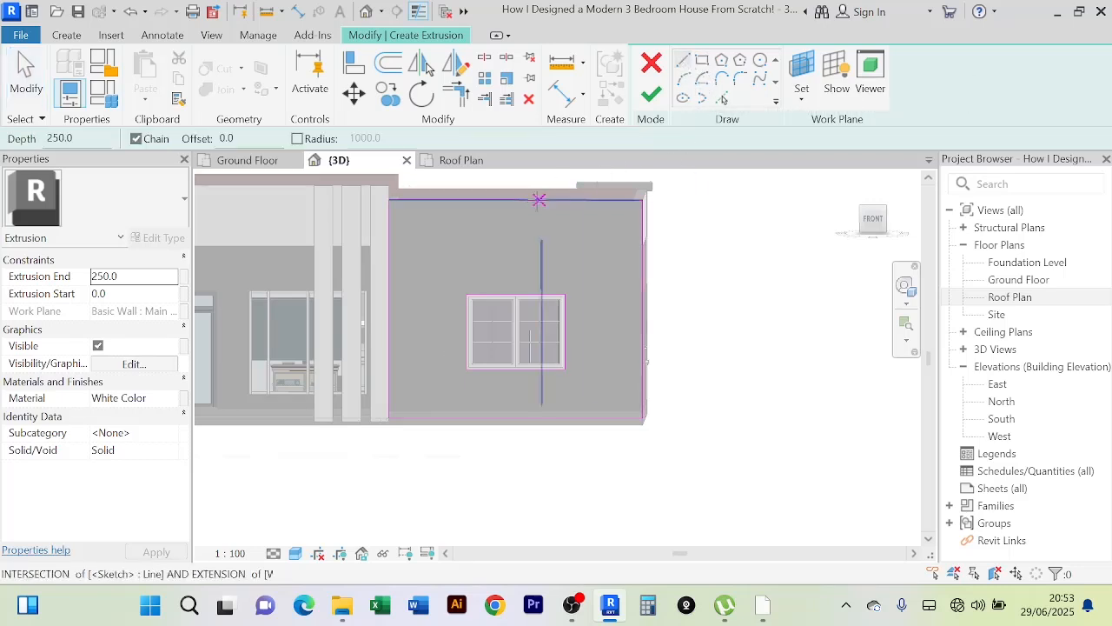
click(516, 199)
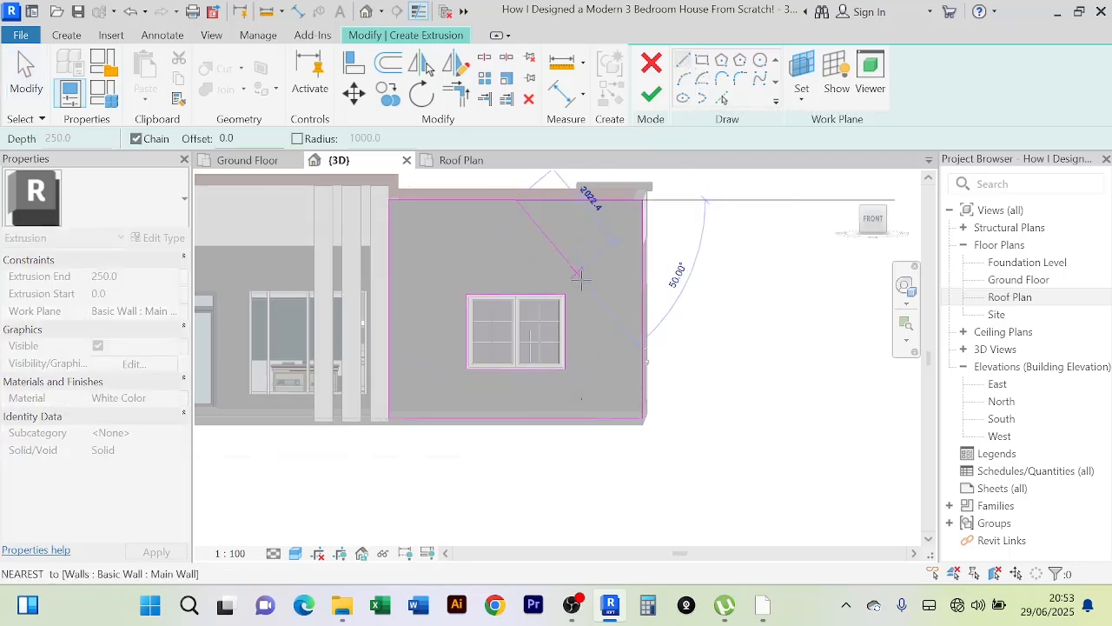
click(633, 371)
scroll(639, 374, up, 3)
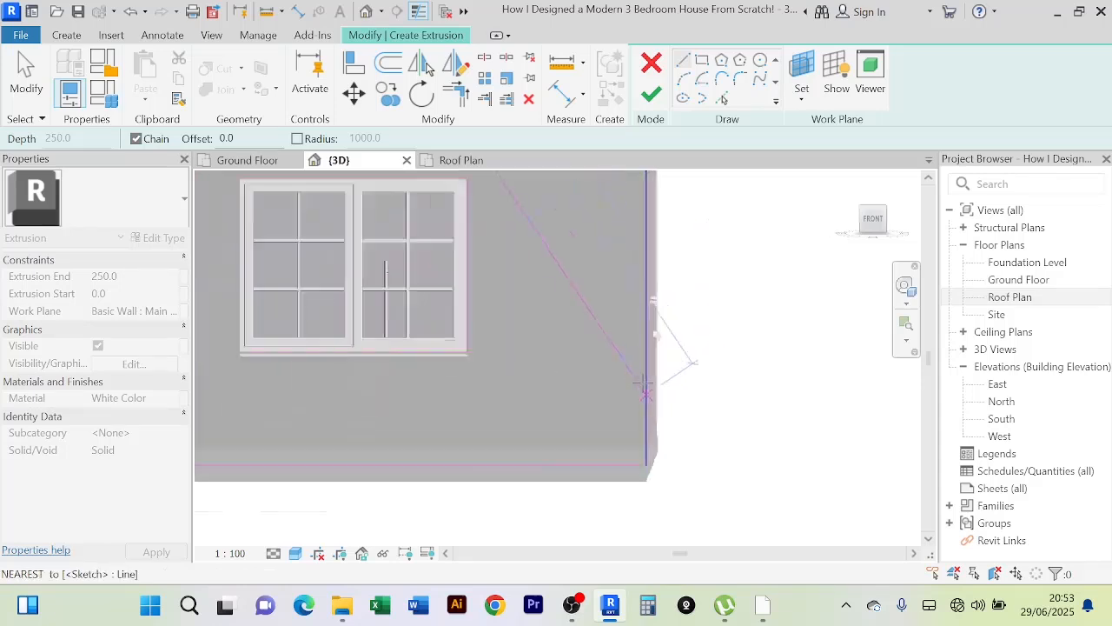
key(Escape)
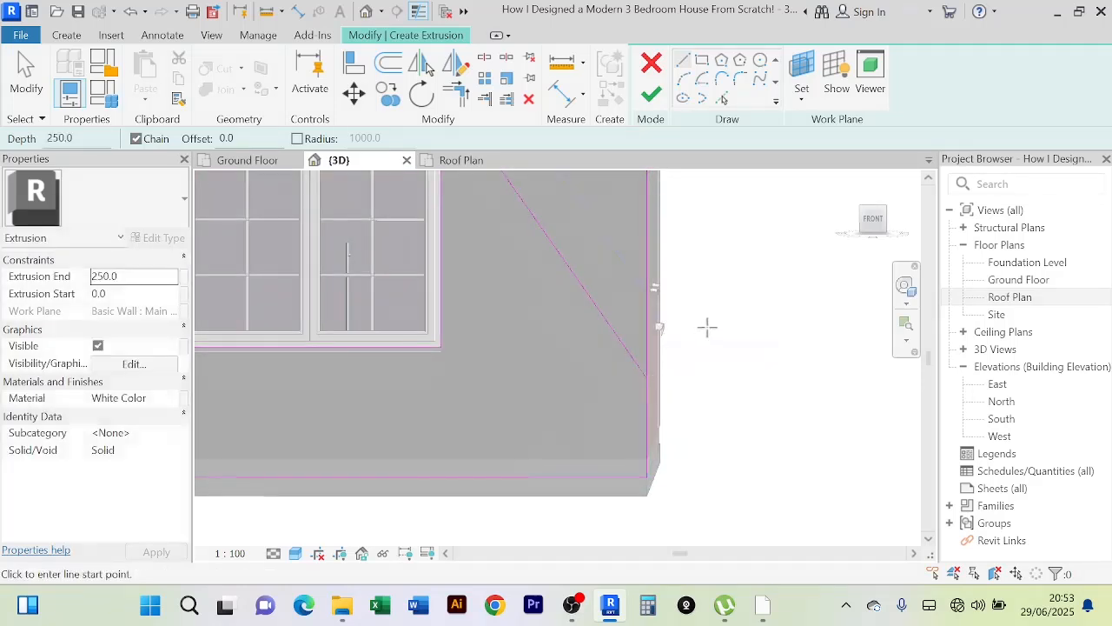
scroll(708, 325, down, 2)
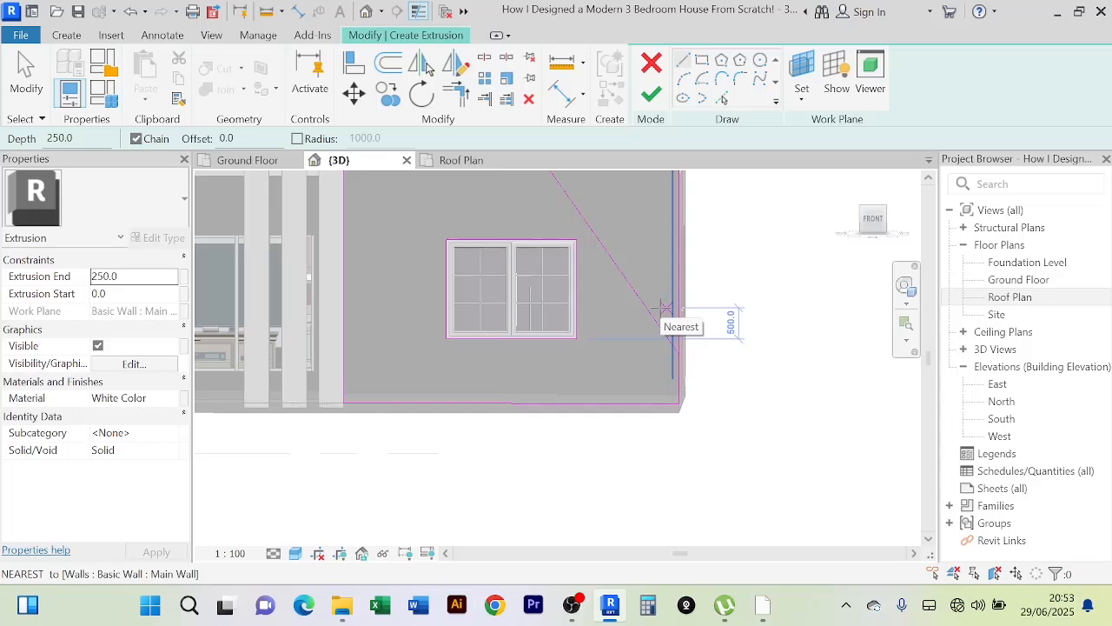
scroll(480, 322, down, 2)
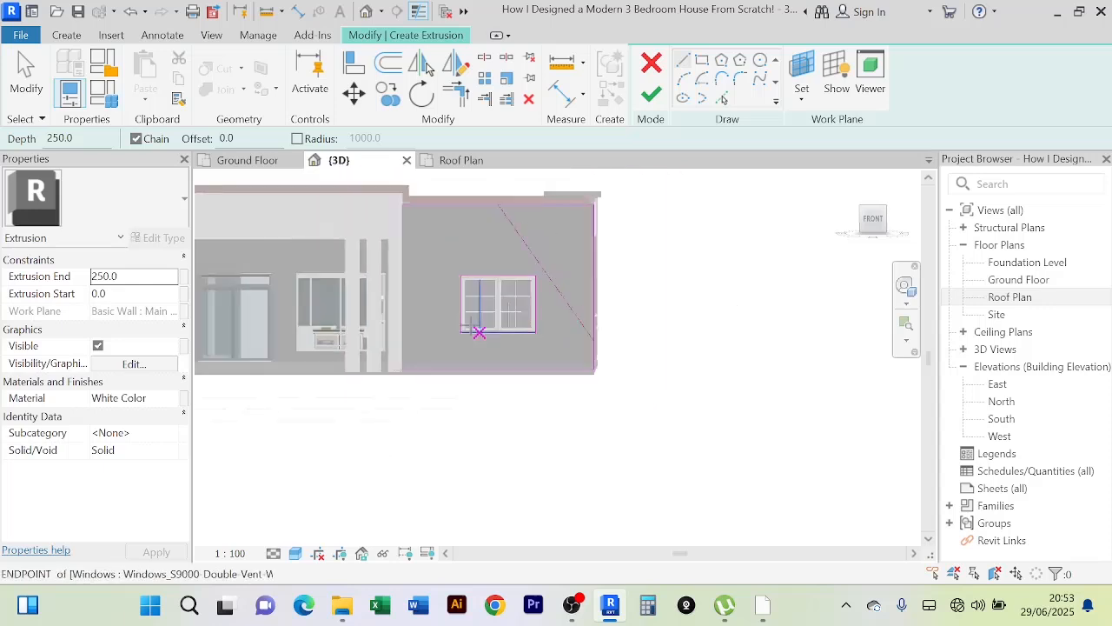
Step: Sketch a diagonal line about 2950 mm long from the wall outline's left edge down to its bottom edge, left of the window
click(401, 287)
scroll(461, 369, up, 3)
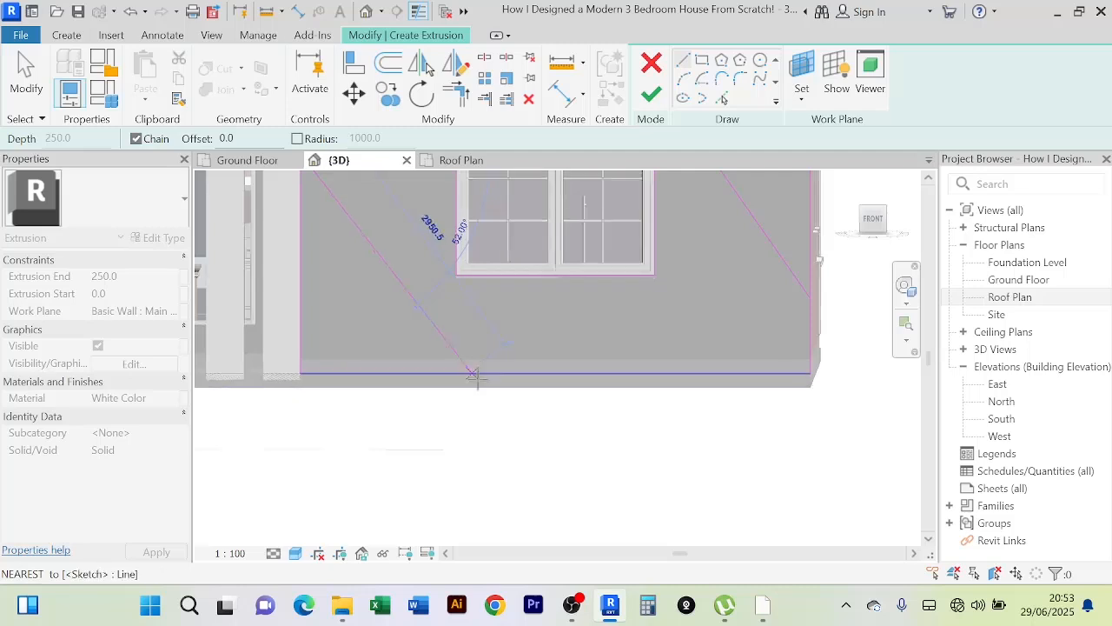
click(471, 372)
scroll(472, 372, down, 3)
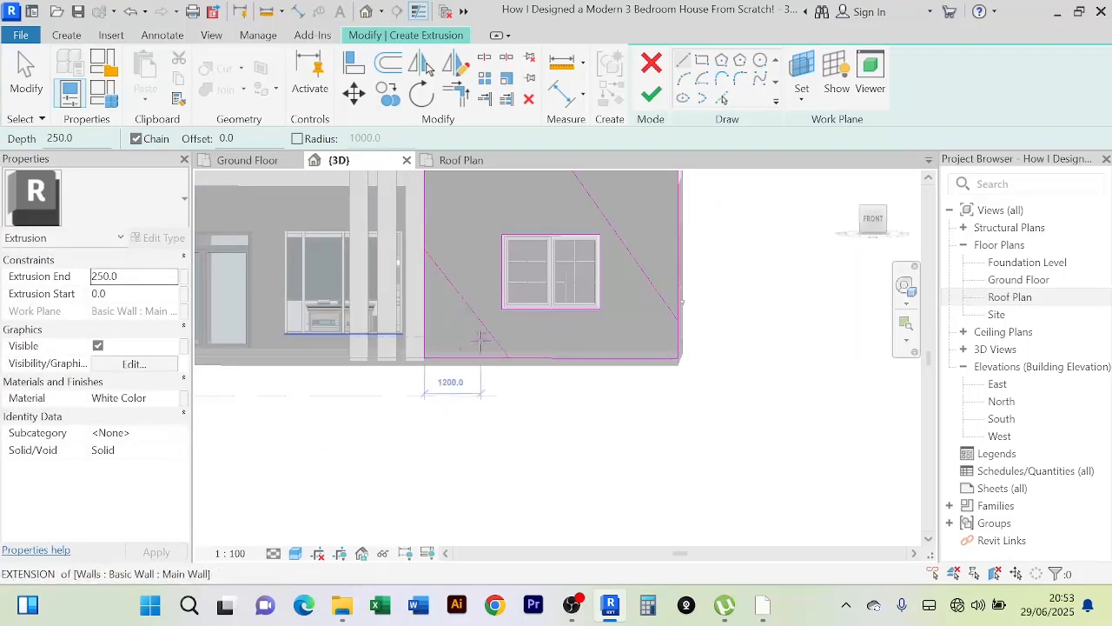
Step: Sketch a diagonal line from the wall outline's left edge, just below the previous line's start, up to its top edge
middle_drag(481, 335, 488, 435)
scroll(439, 361, up, 3)
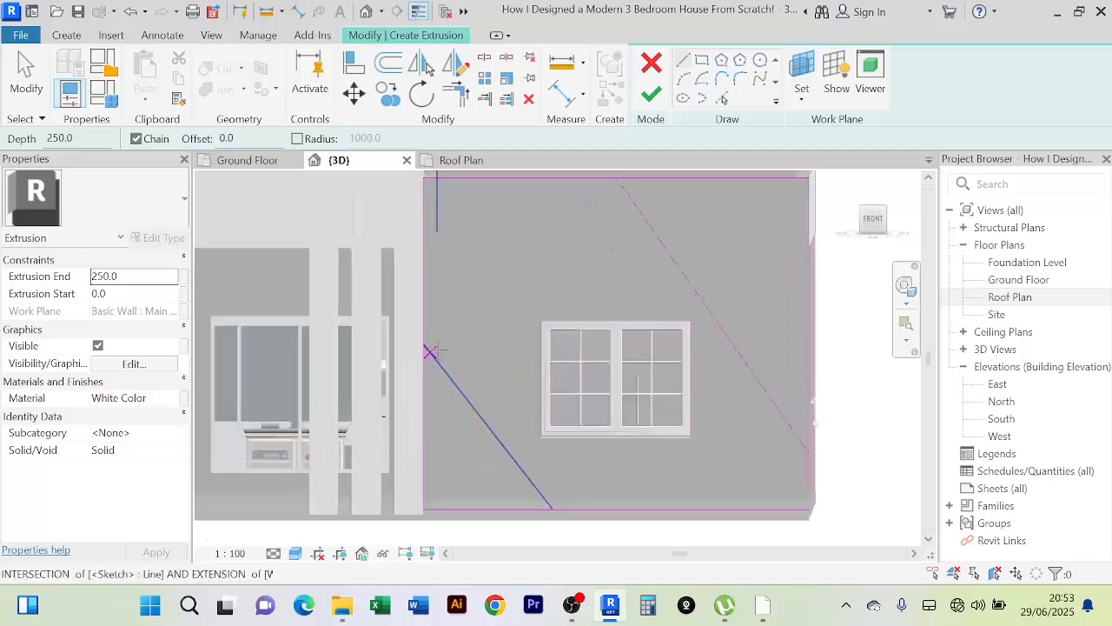
click(419, 365)
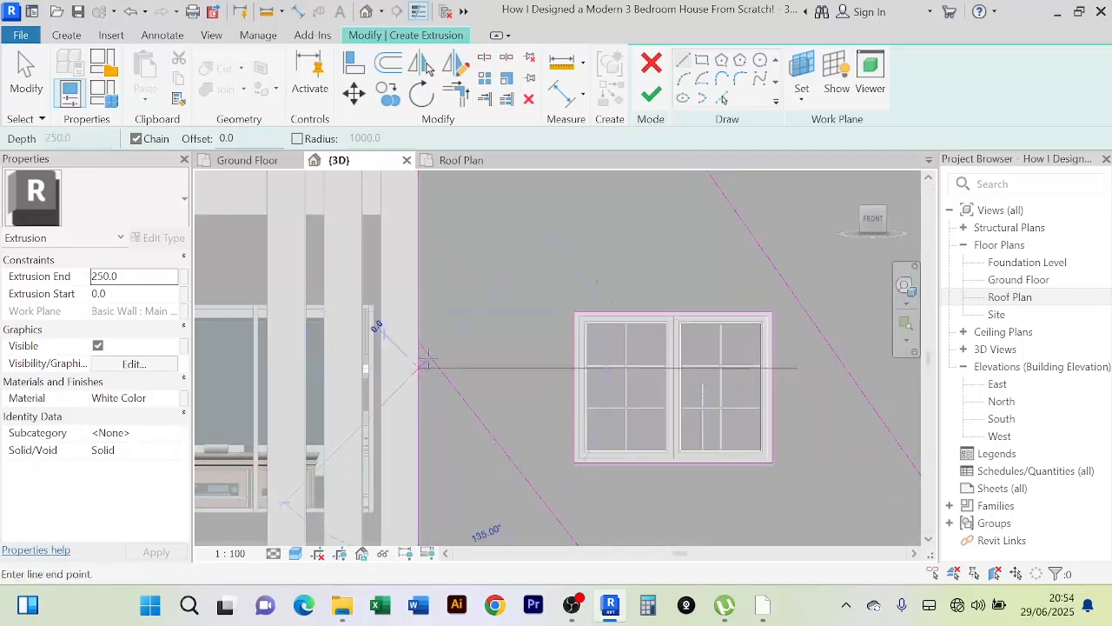
scroll(522, 266, down, 3)
scroll(569, 306, up, 1)
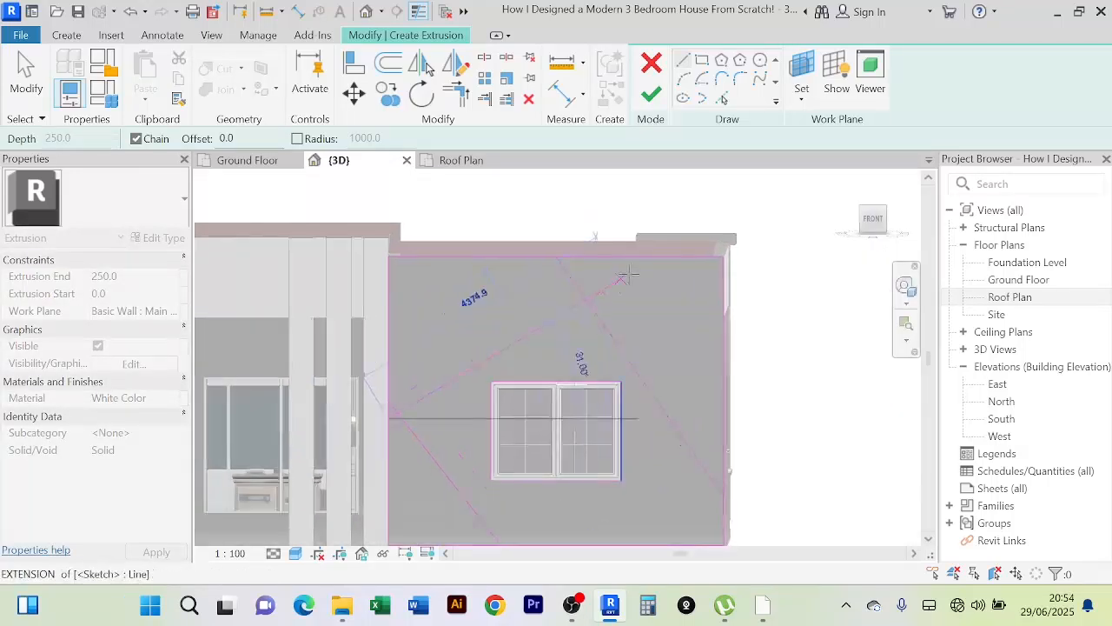
click(636, 257)
scroll(608, 380, down, 3)
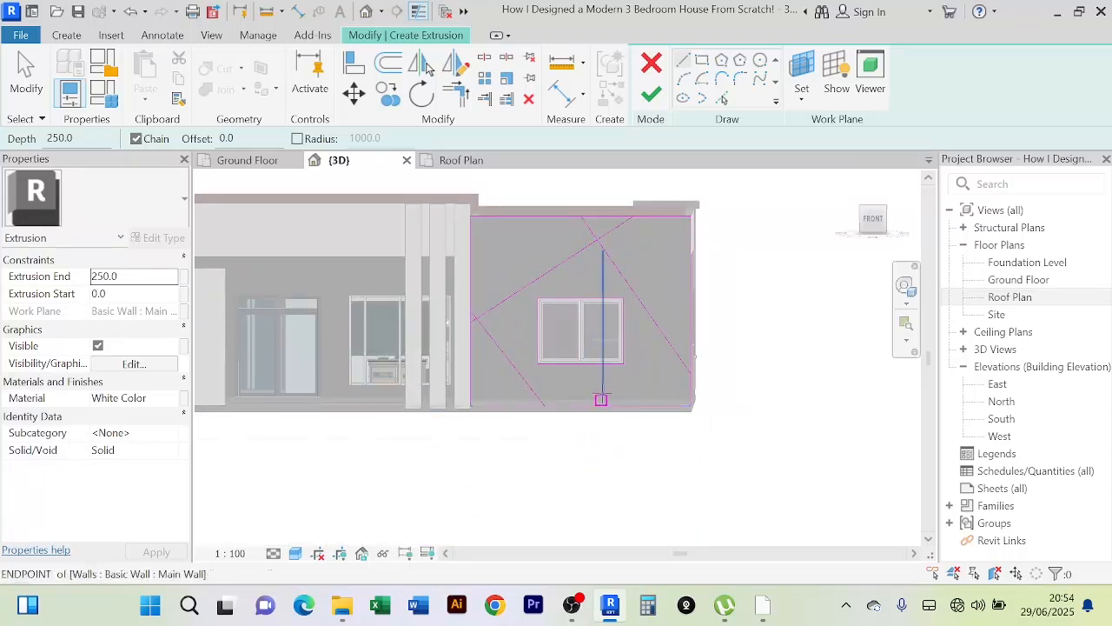
Step: Sketch a diagonal line from the wall outline's bottom edge up to its right edge and end the Line command
scroll(598, 395, up, 2)
click(572, 409)
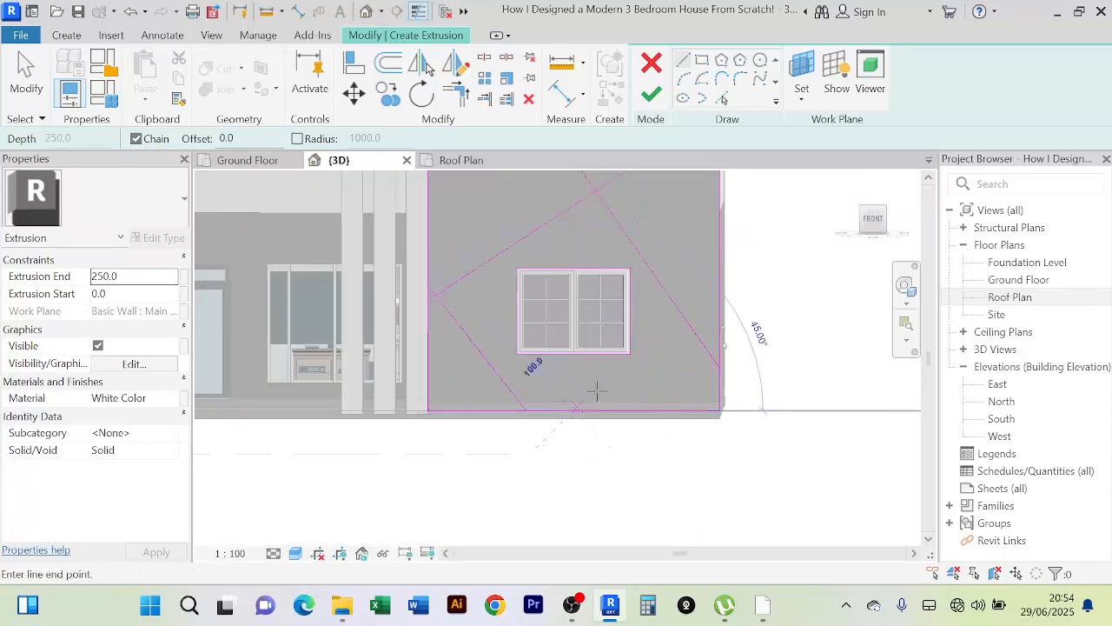
click(721, 261)
scroll(767, 249, down, 3)
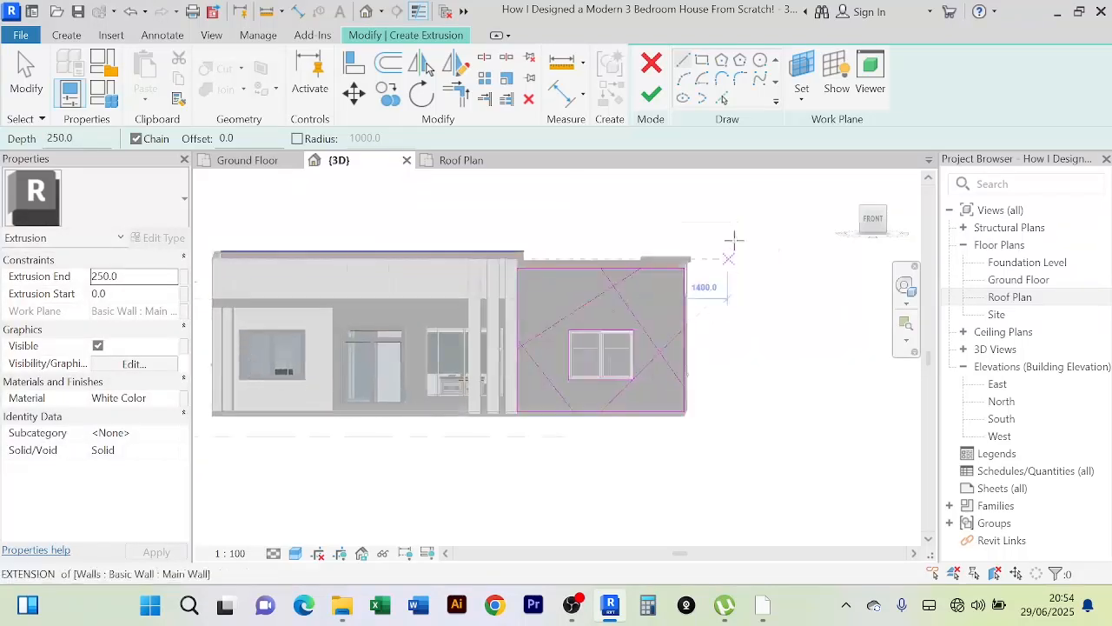
right_click(737, 209)
click(752, 224)
right_click(745, 206)
click(756, 218)
scroll(716, 305, up, 2)
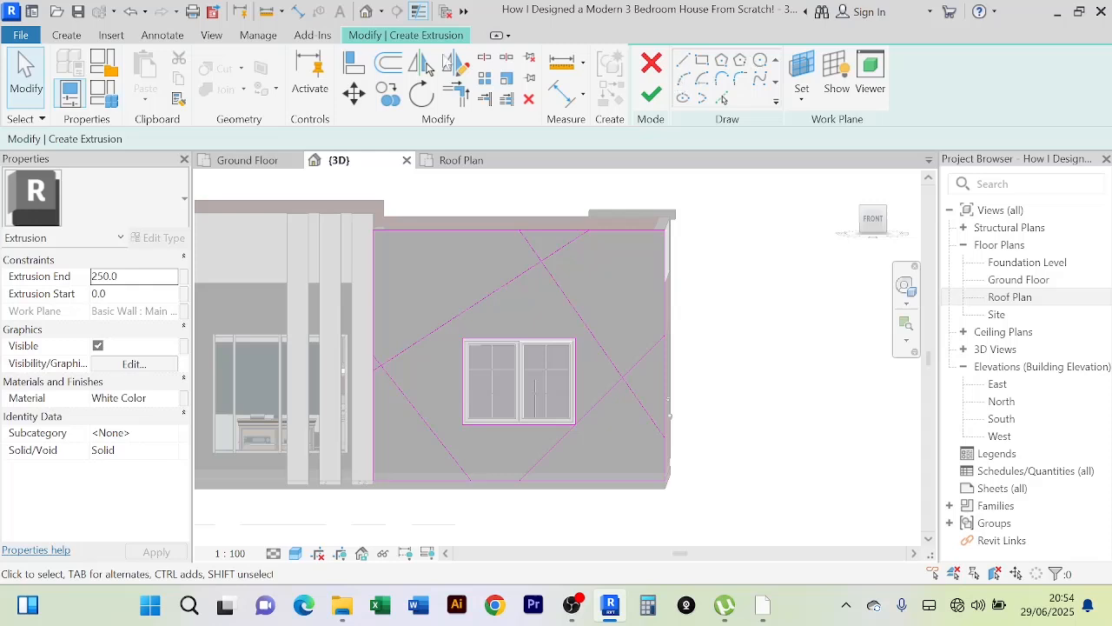
Step: Offset copies of all four diagonal lines around the window by 30 mm to form narrow parallel strips
click(388, 64)
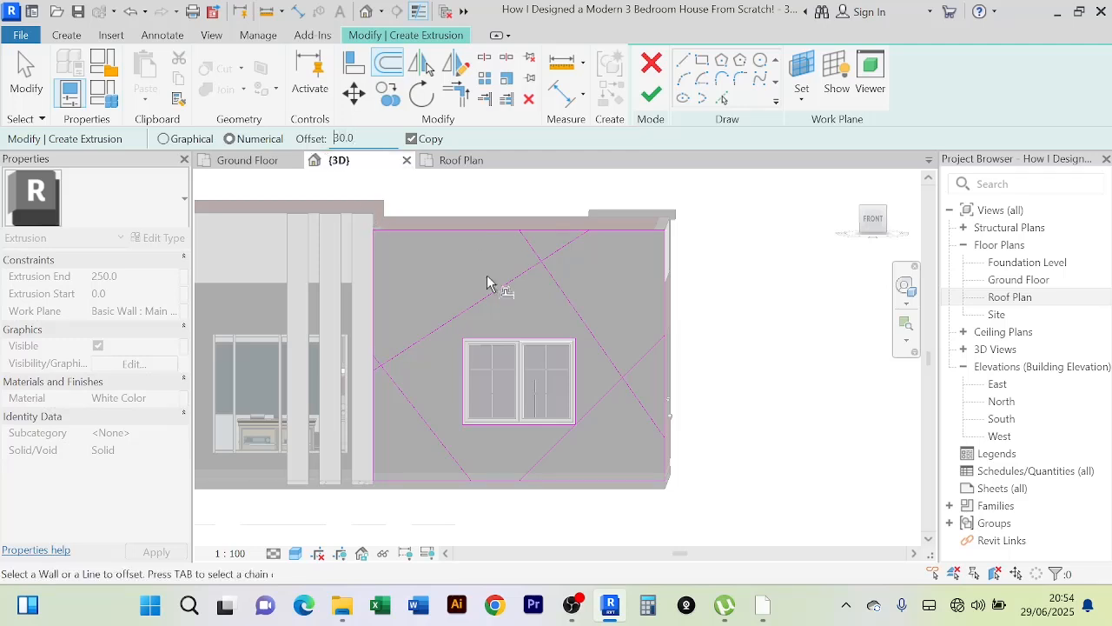
scroll(486, 283, up, 5)
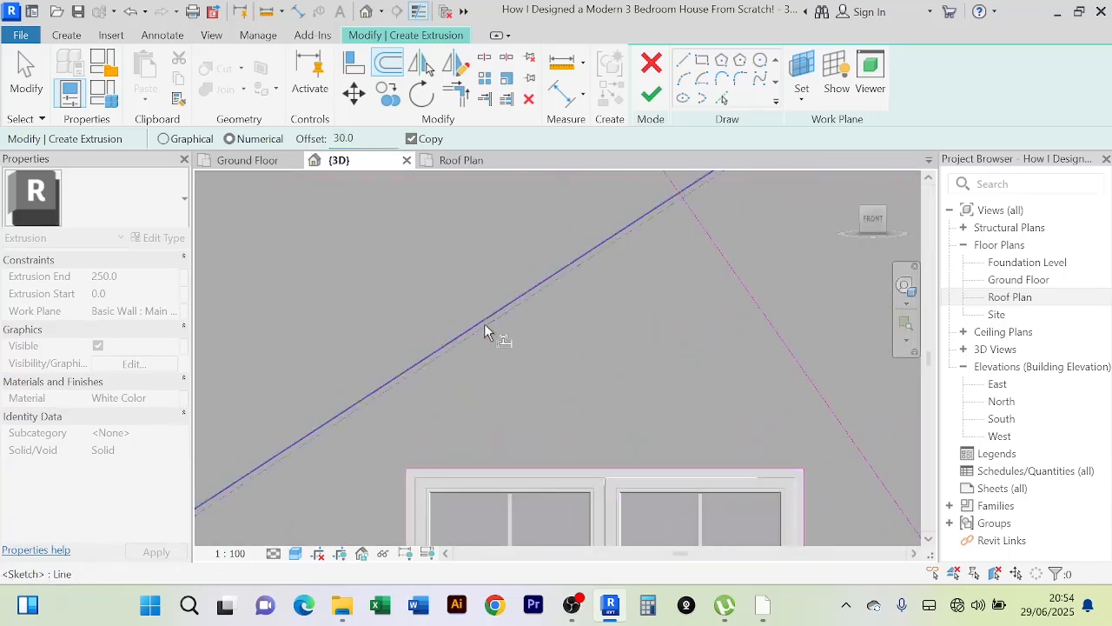
scroll(730, 373, down, 3)
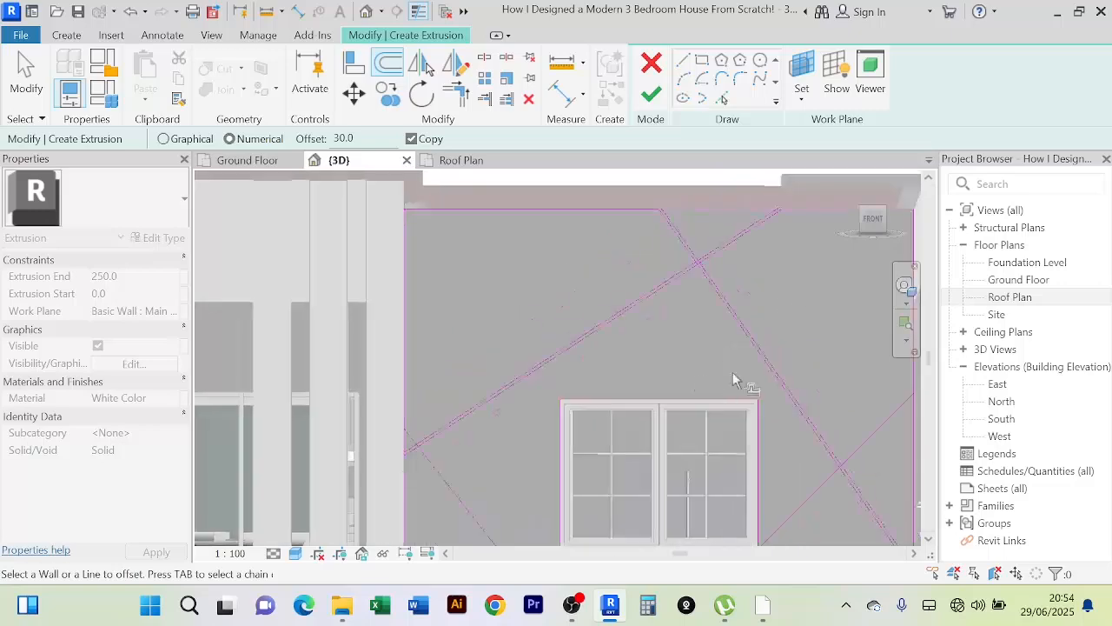
middle_drag(780, 393, 655, 242)
scroll(667, 318, up, 2)
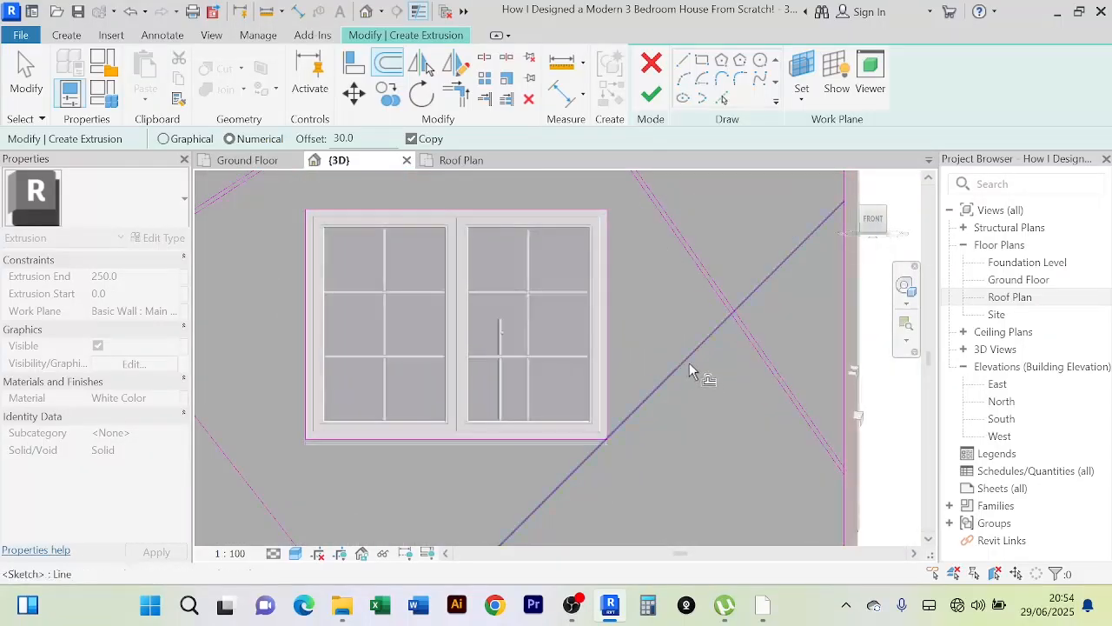
click(690, 367)
scroll(678, 391, down, 3)
scroll(449, 434, up, 2)
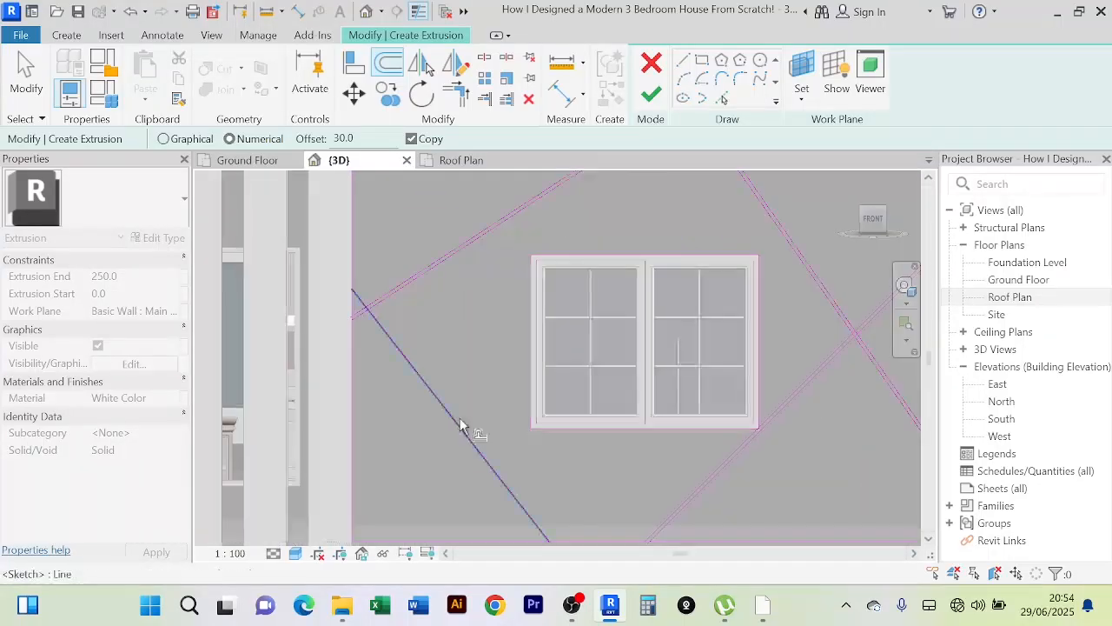
scroll(438, 446, down, 2)
scroll(434, 357, up, 3)
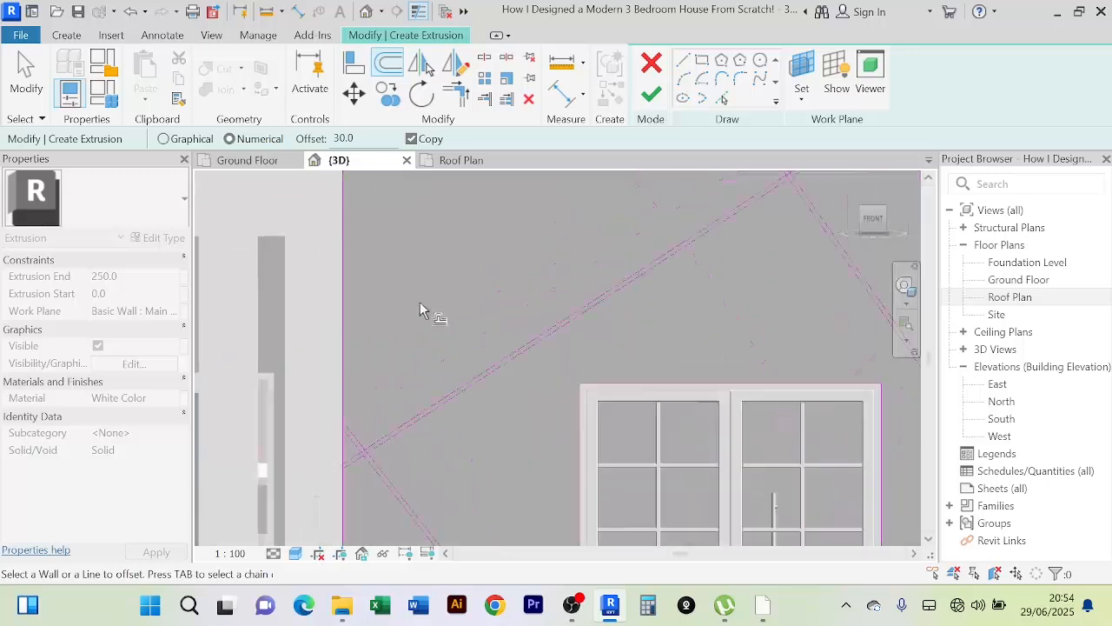
middle_drag(420, 302, 501, 290)
scroll(462, 290, up, 3)
scroll(451, 294, down, 4)
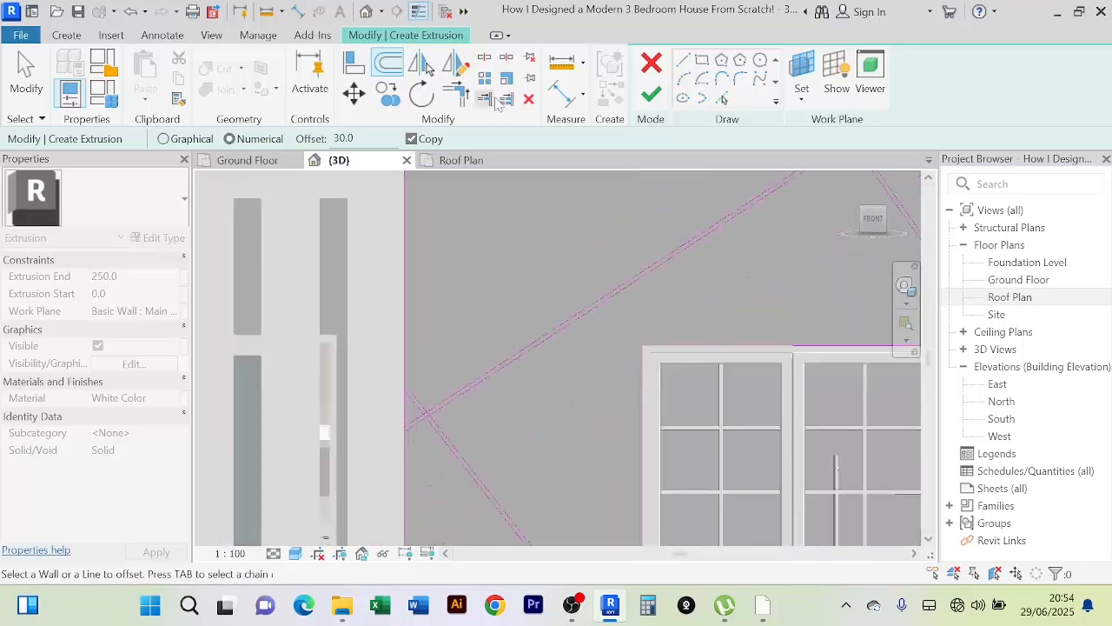
Step: Split the wall outline's left edge between the parallel lines of both diagonal strips that reach it
click(485, 58)
scroll(410, 375, up, 3)
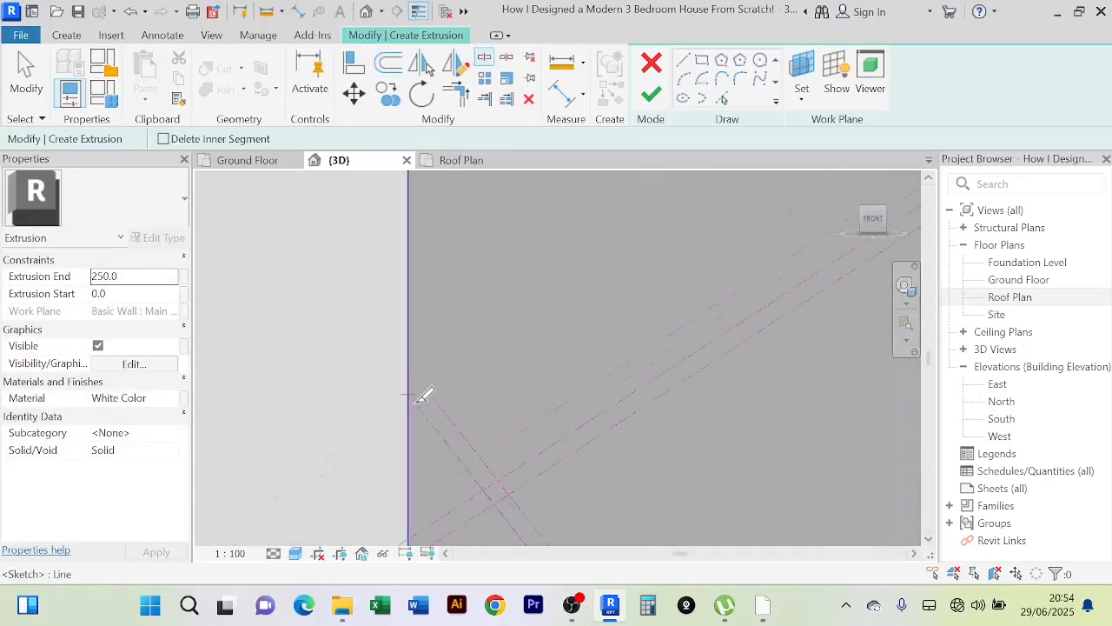
click(410, 372)
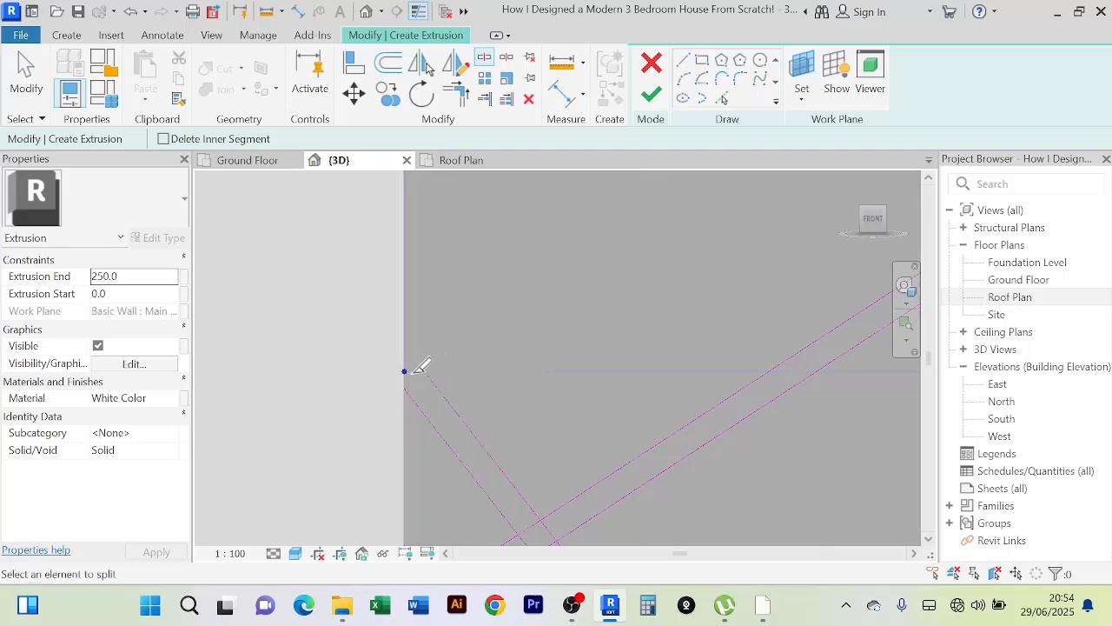
scroll(464, 326, down, 3)
middle_drag(485, 485, 528, 345)
scroll(479, 363, up, 4)
scroll(478, 364, up, 1)
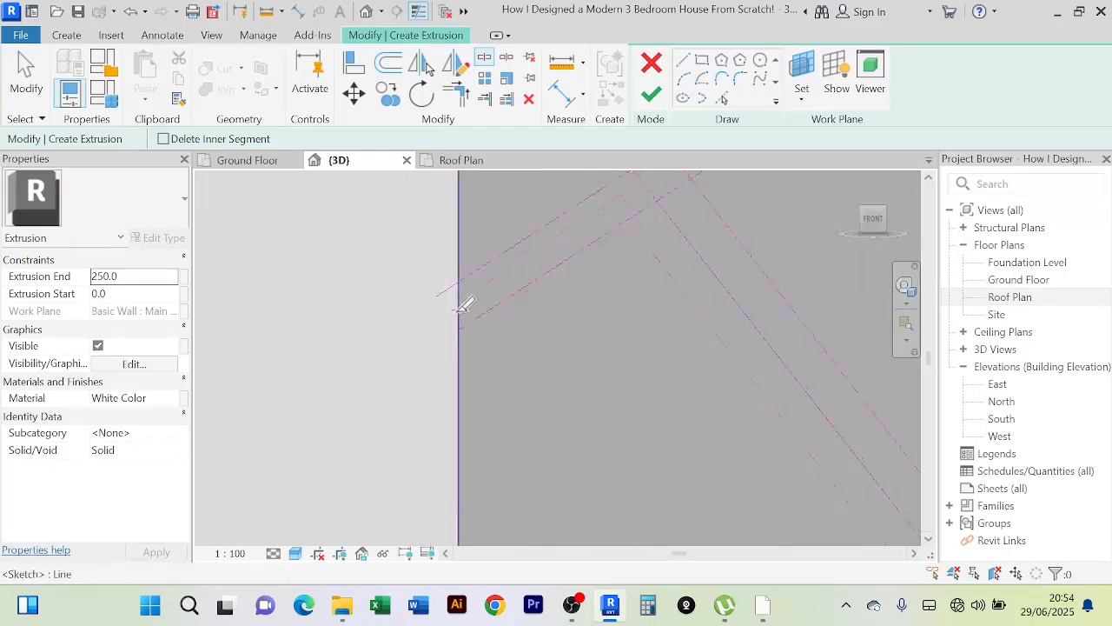
click(457, 310)
Step: Split the wall outline's bottom edge between the parallel lines of both diagonal strips that reach it
scroll(461, 311, down, 1)
scroll(569, 395, down, 3)
middle_drag(580, 424, 421, 234)
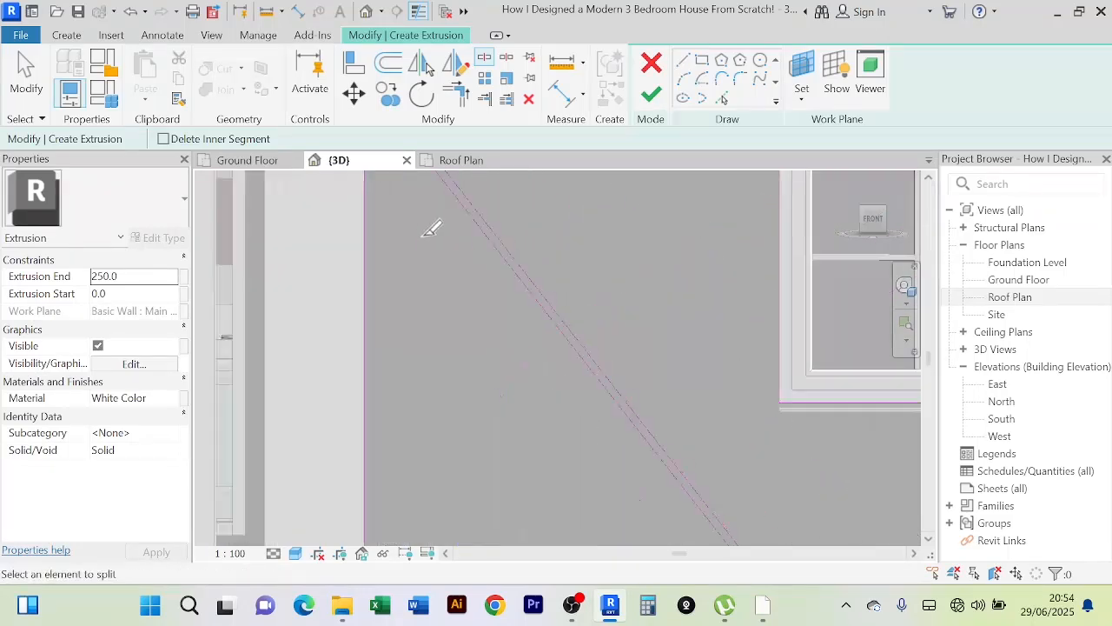
scroll(421, 235, down, 3)
middle_drag(498, 369, 402, 248)
scroll(499, 304, up, 8)
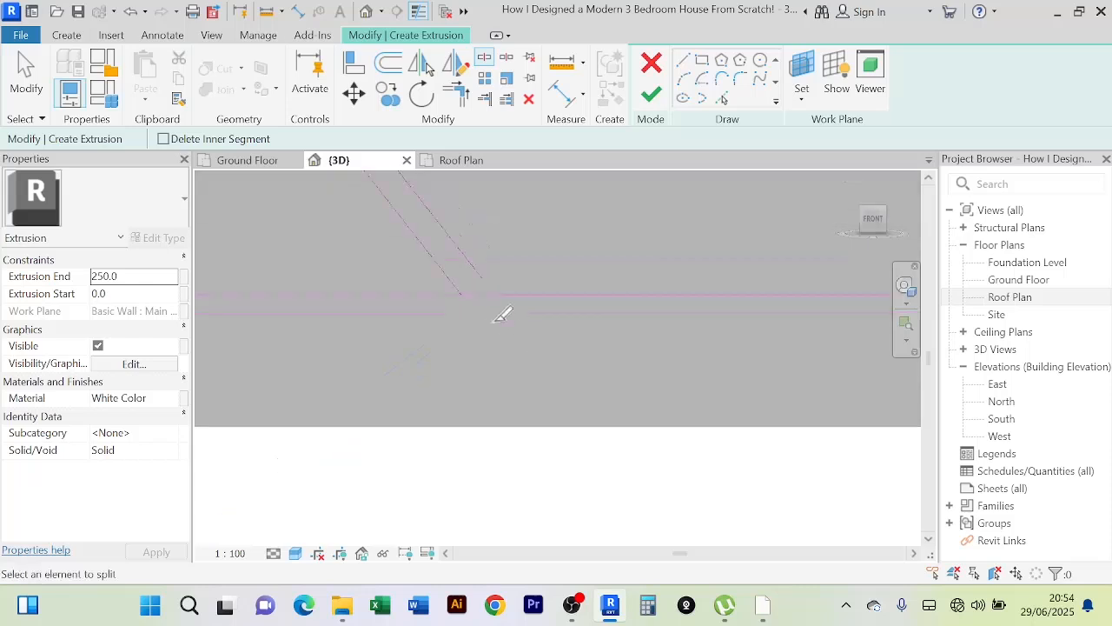
click(474, 287)
scroll(554, 364, down, 4)
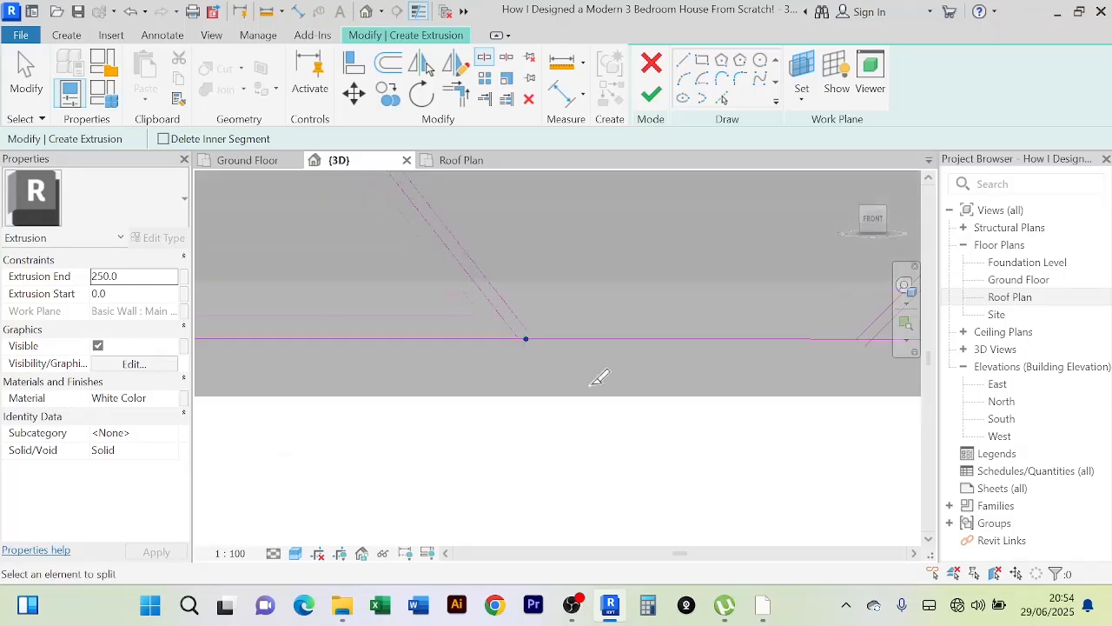
middle_drag(611, 386, 353, 419)
scroll(652, 387, up, 3)
scroll(645, 370, up, 1)
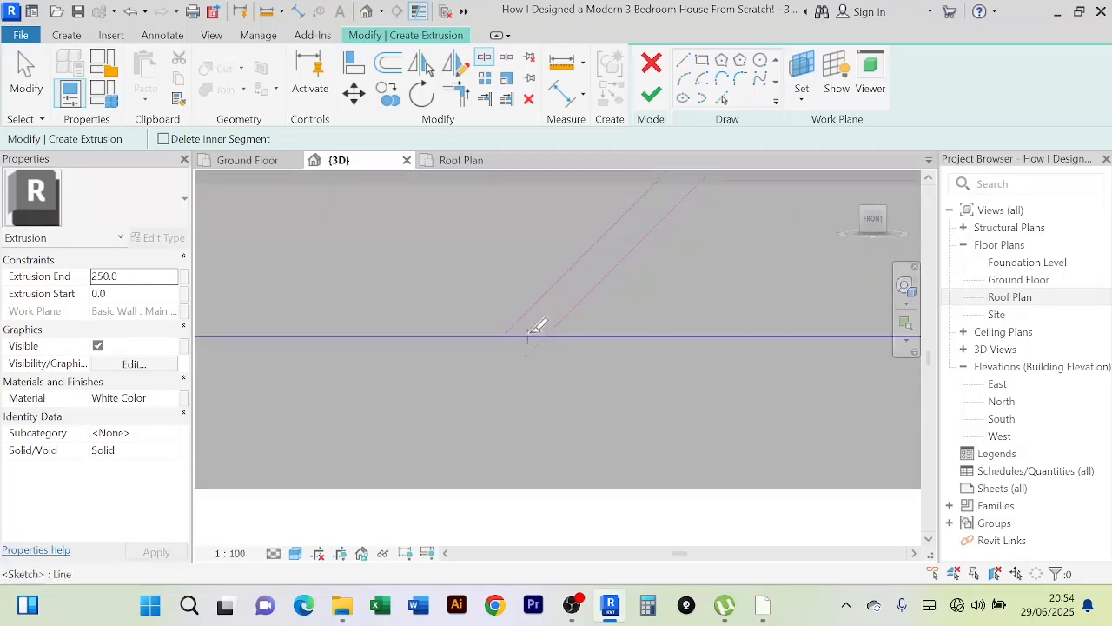
click(526, 335)
Step: Split the wall outline's right edge between the parallel lines of both diagonal strips that reach it
scroll(580, 360, down, 3)
scroll(662, 385, down, 5)
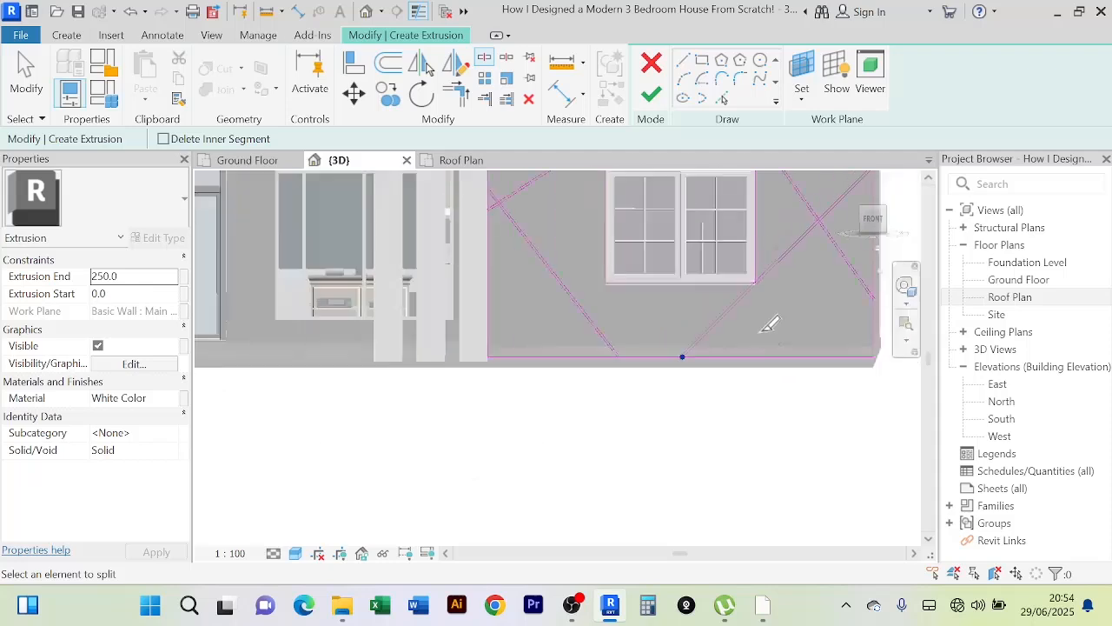
middle_drag(887, 323, 668, 374)
scroll(678, 355, up, 4)
scroll(593, 320, up, 3)
middle_drag(590, 329, 580, 374)
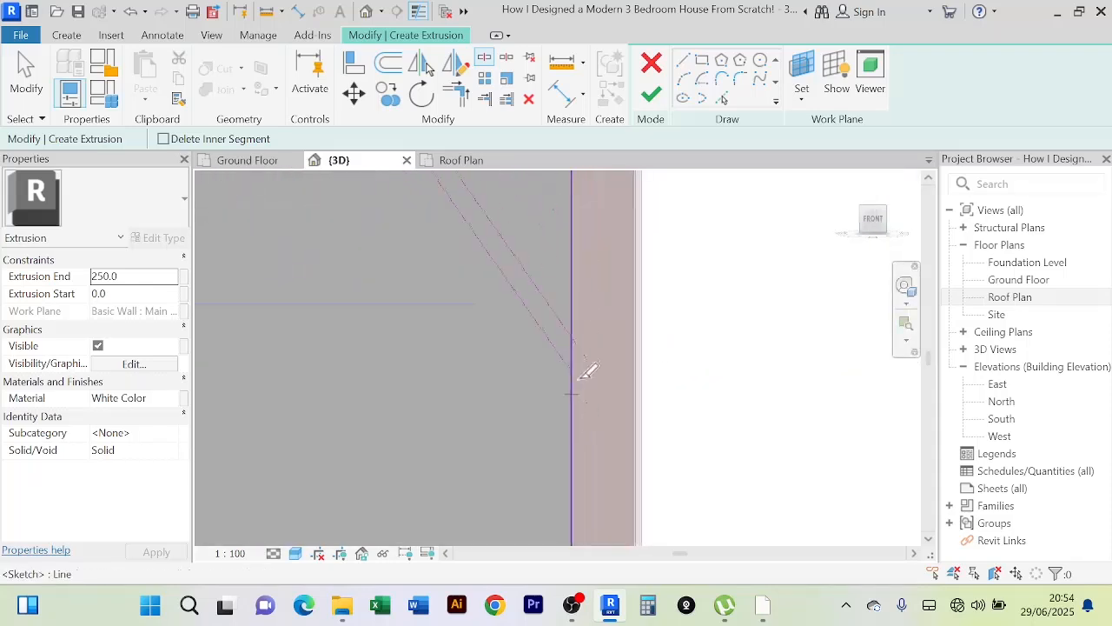
scroll(581, 373, up, 1)
click(576, 339)
scroll(668, 355, down, 5)
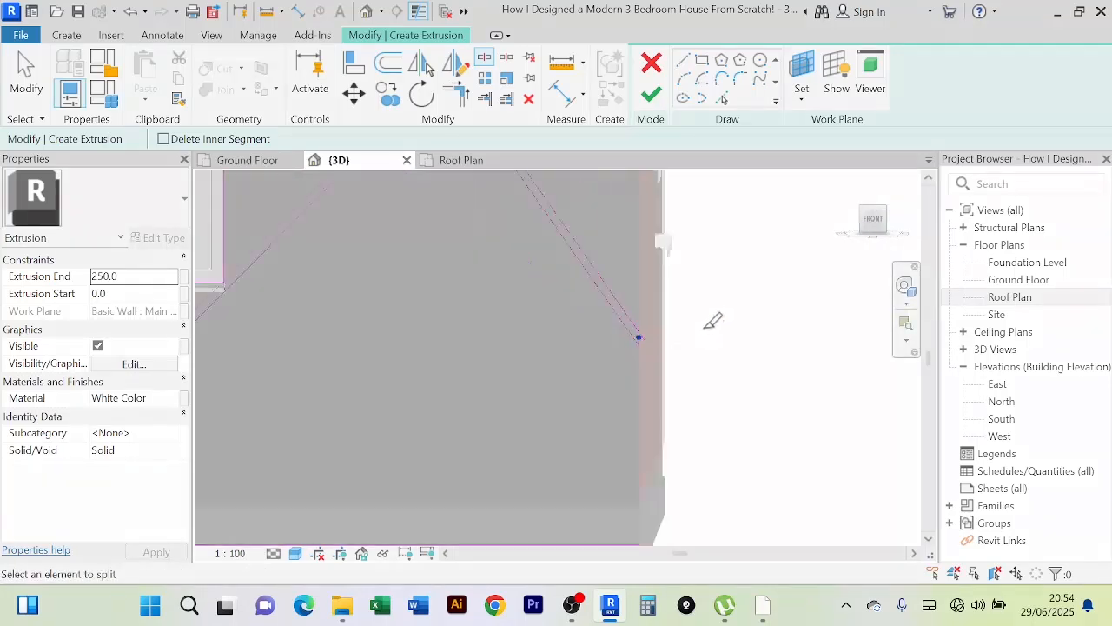
scroll(651, 348, up, 6)
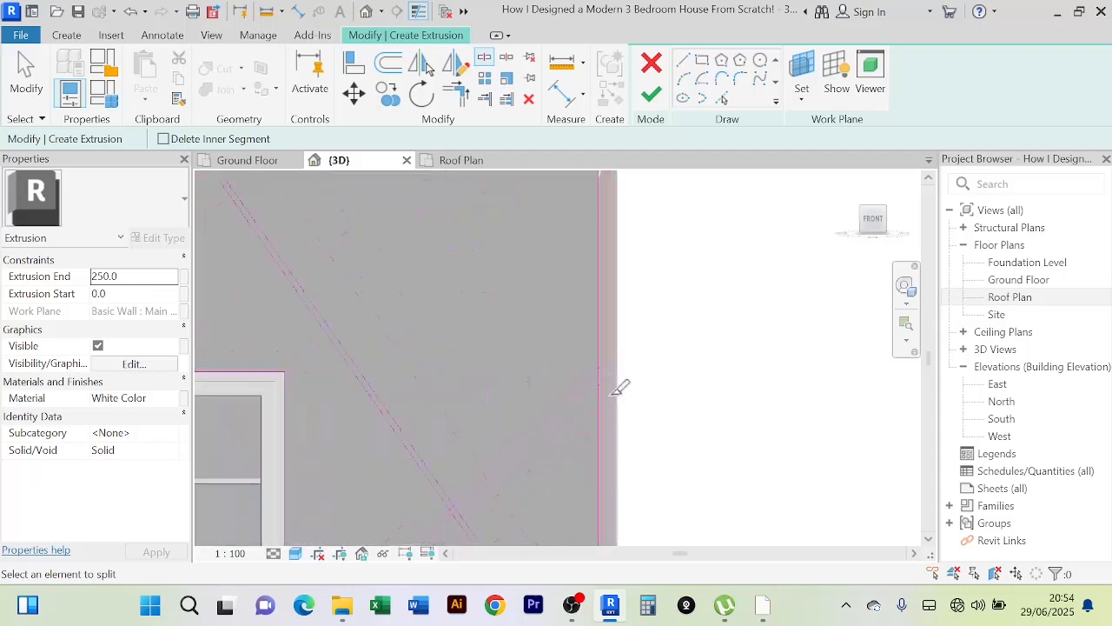
click(579, 345)
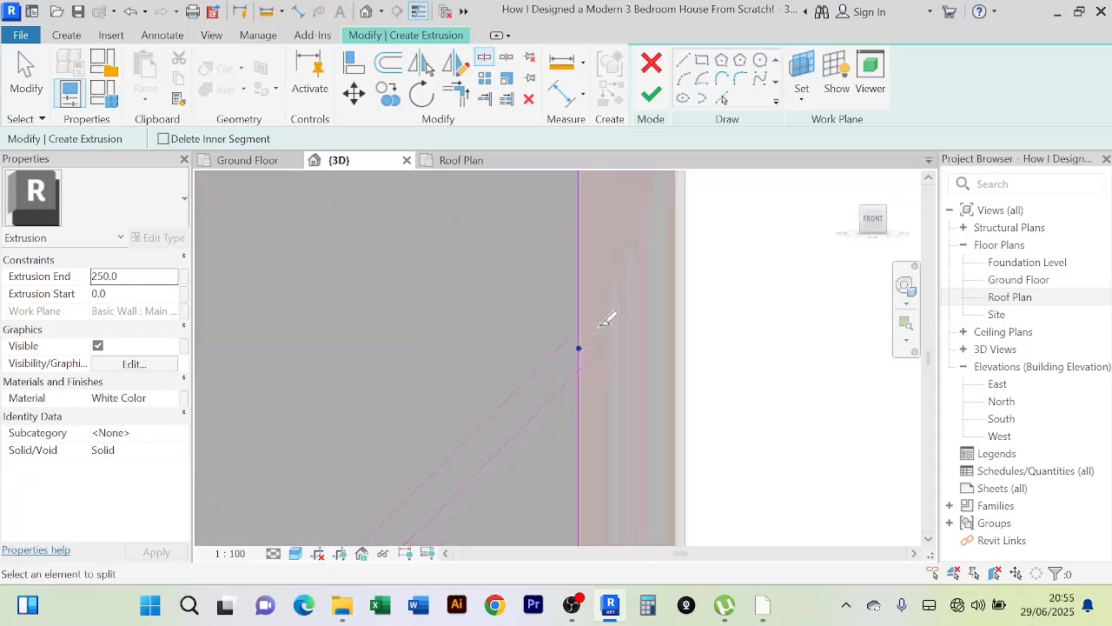
Step: Split the wall outline's top edge between the parallel lines of both diagonal strips that reach it
scroll(727, 305, down, 4)
middle_drag(725, 299, 666, 451)
scroll(693, 304, down, 2)
middle_drag(661, 287, 658, 373)
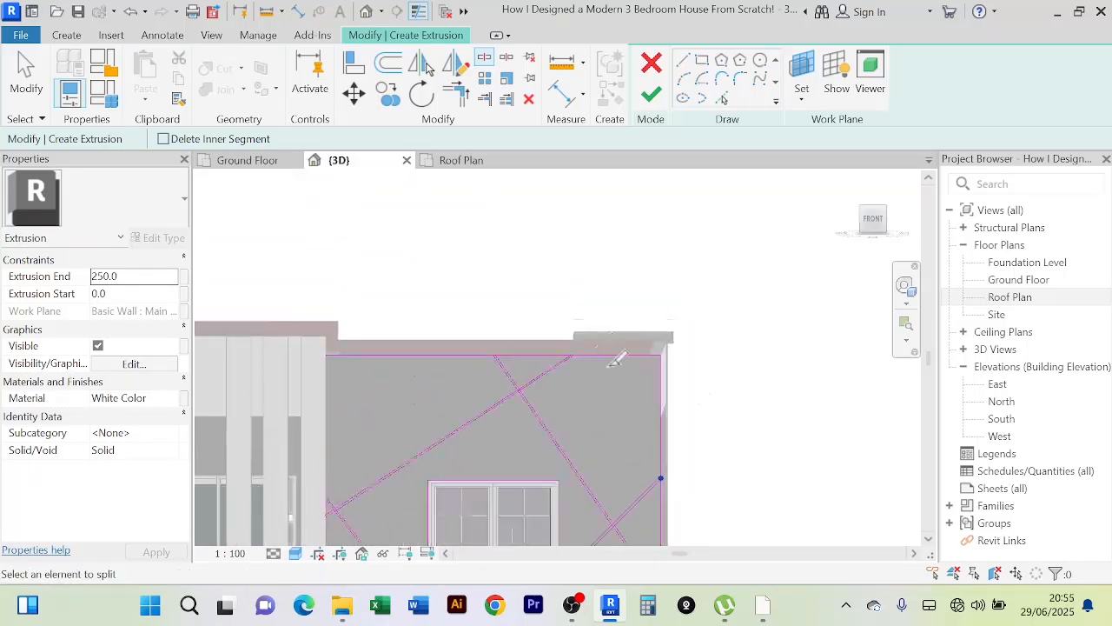
scroll(586, 352, up, 6)
scroll(543, 378, up, 2)
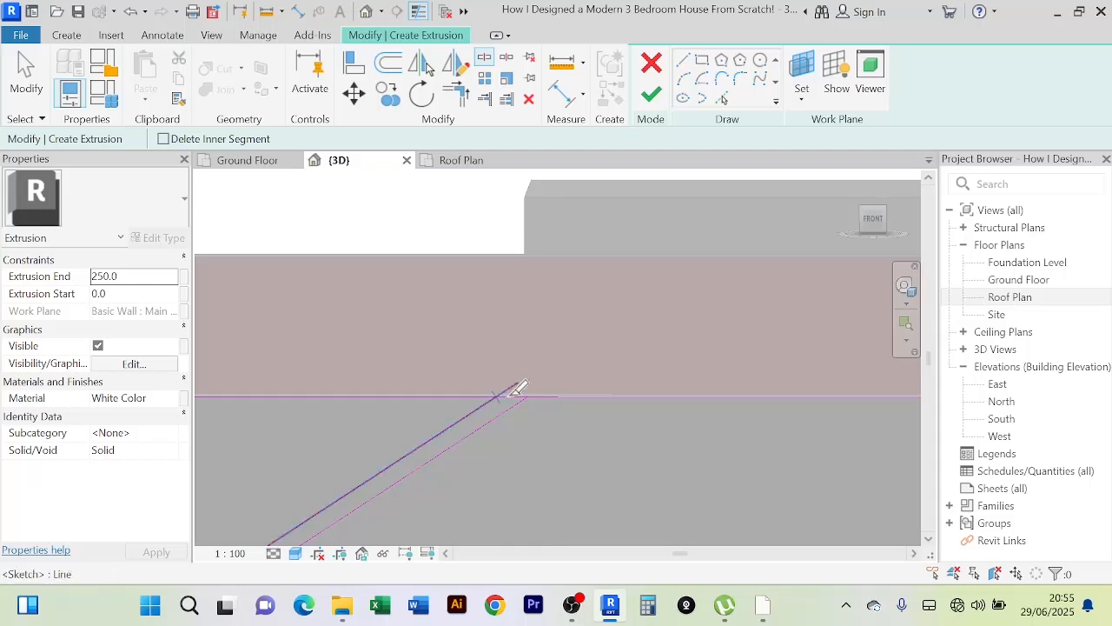
scroll(518, 388, up, 2)
click(509, 396)
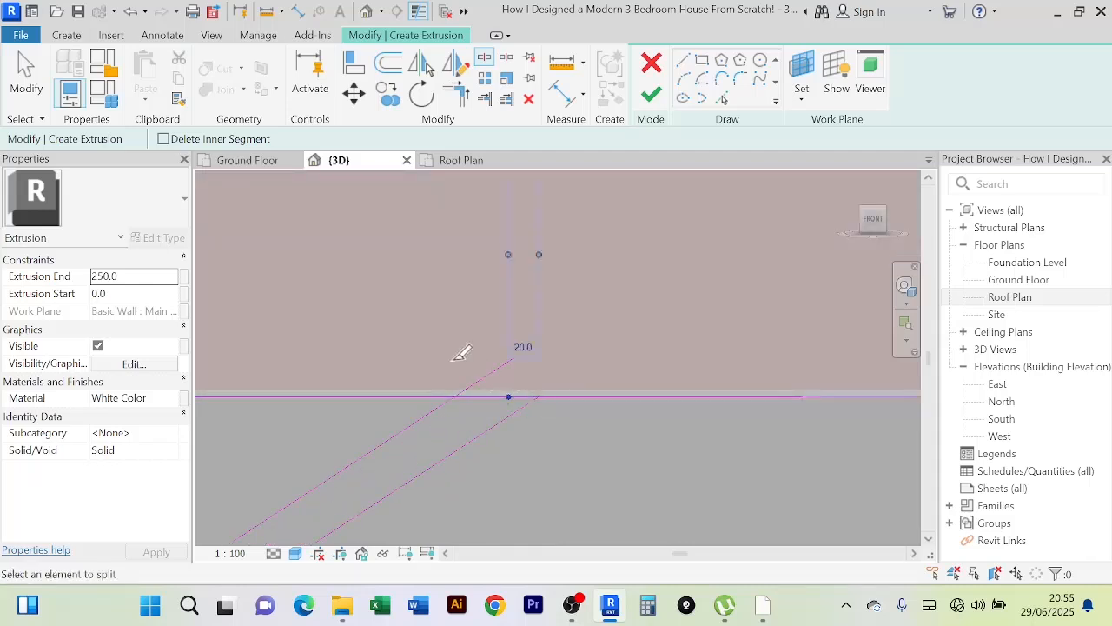
scroll(409, 338, down, 4)
middle_drag(303, 316, 671, 271)
scroll(562, 244, down, 2)
scroll(439, 263, up, 3)
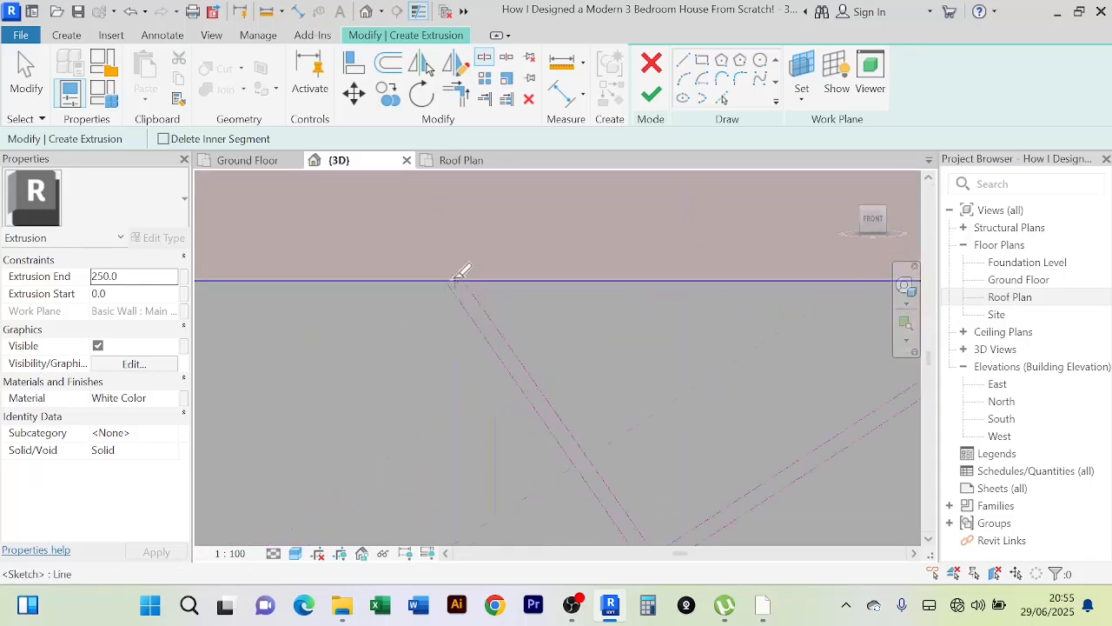
scroll(519, 238, down, 2)
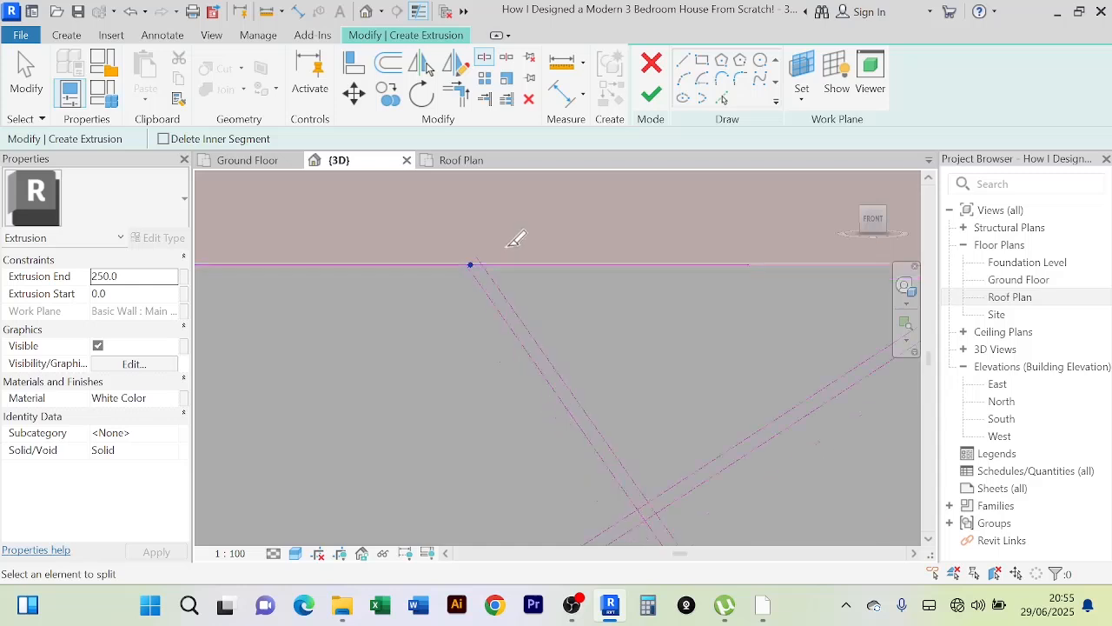
Step: Trim the wall outline's top edge segments to corners with the lines of the two diagonal strips that reach it
click(458, 94)
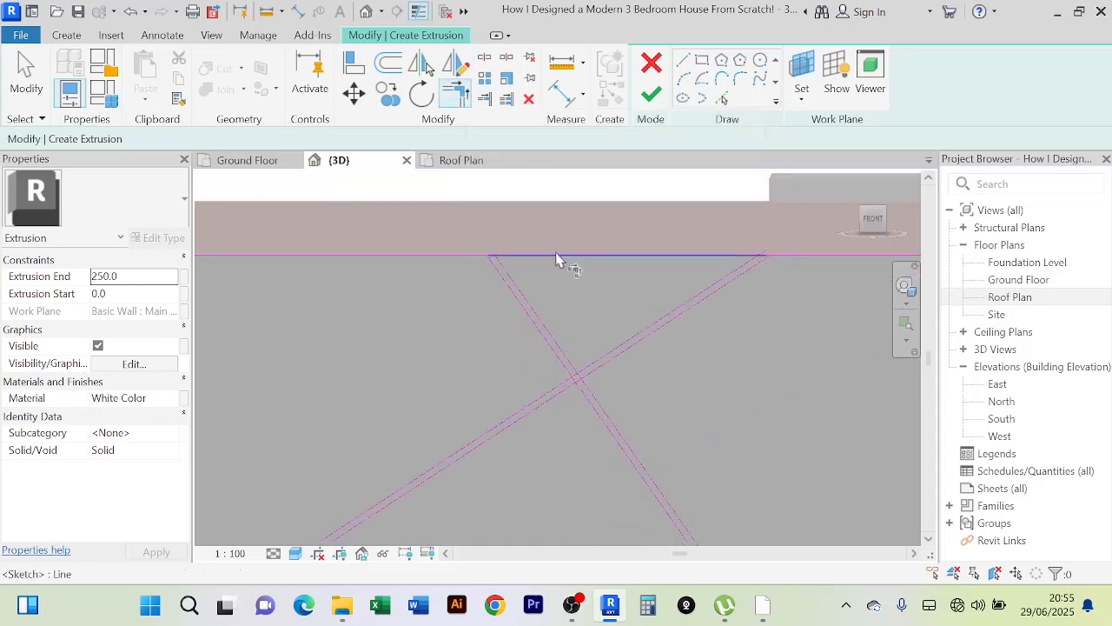
click(547, 259)
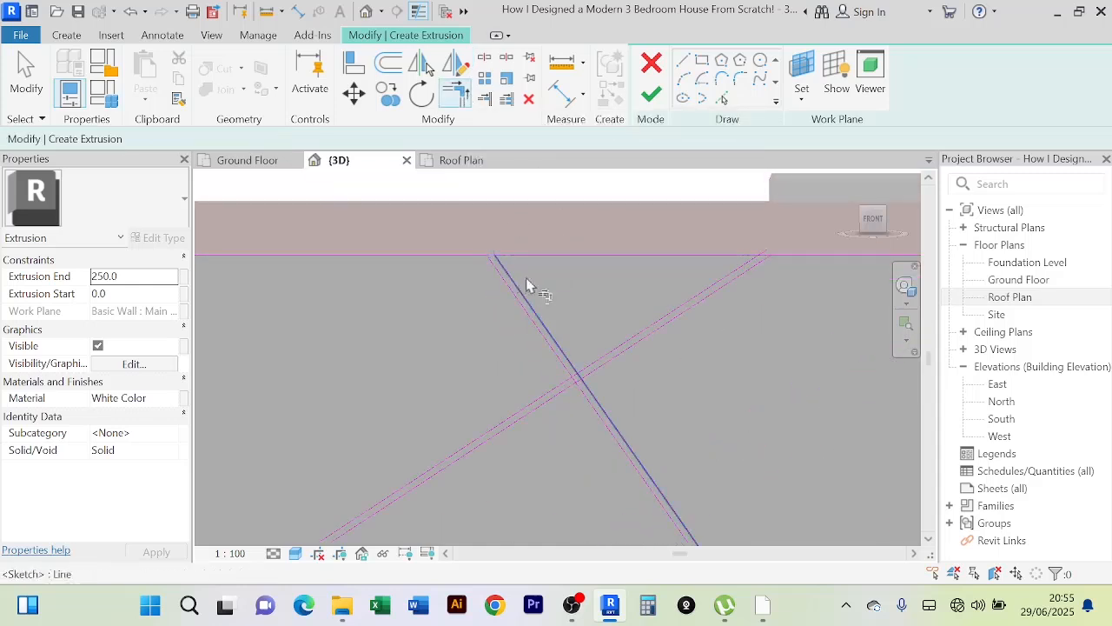
click(722, 281)
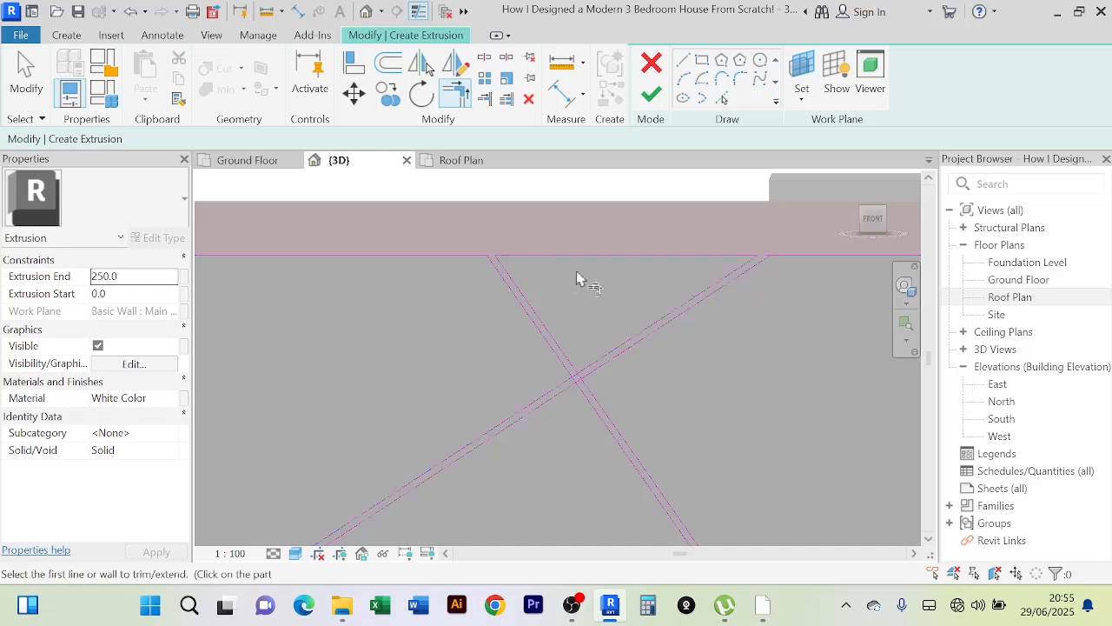
click(400, 257)
click(511, 294)
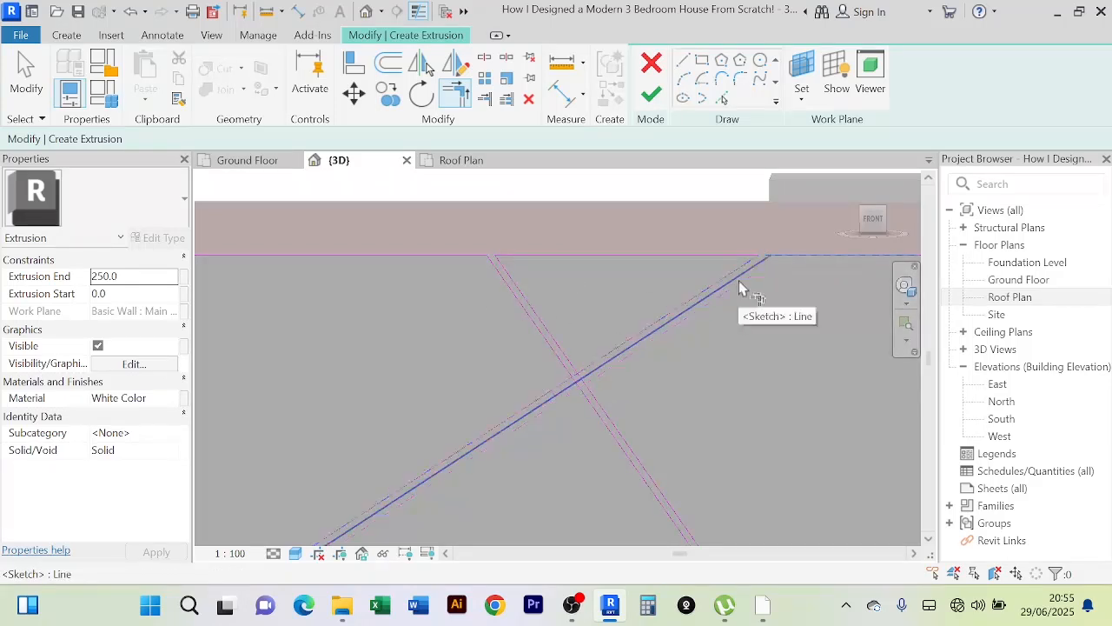
Step: Trim the wall outline's right edge segments to corners with the lines of the two diagonal strips that reach it
scroll(754, 304, down, 3)
scroll(651, 273, up, 5)
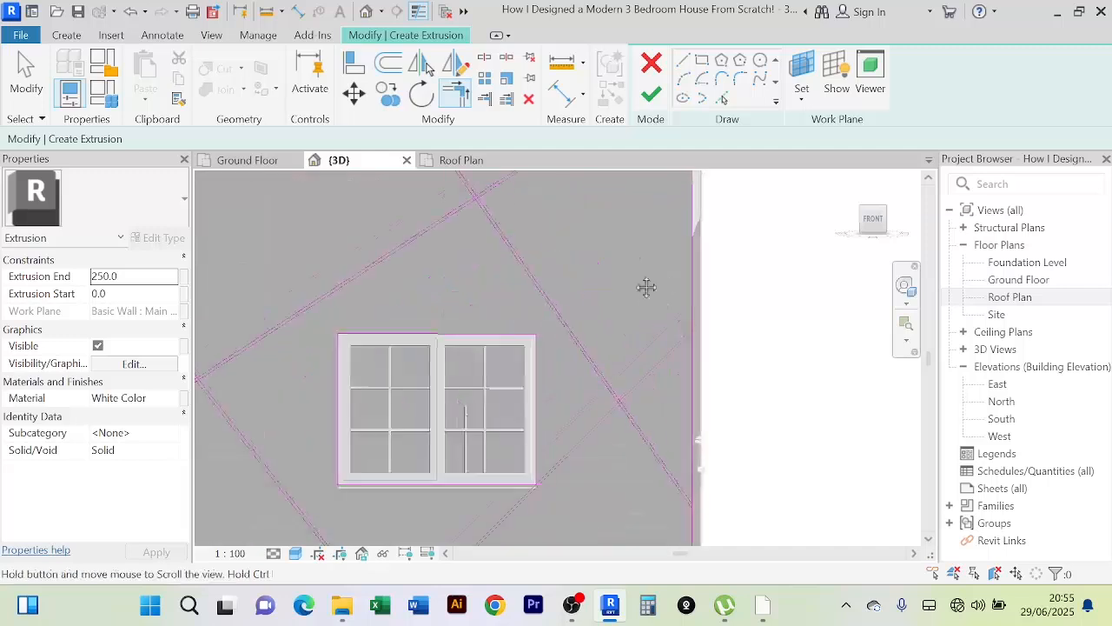
scroll(637, 265, up, 5)
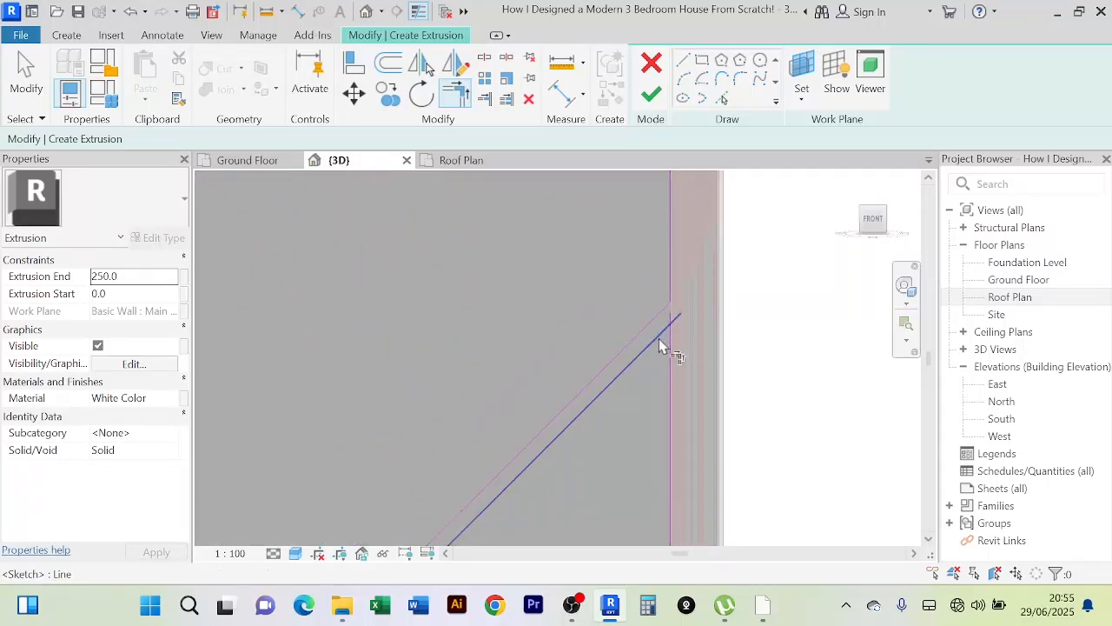
scroll(730, 383, down, 5)
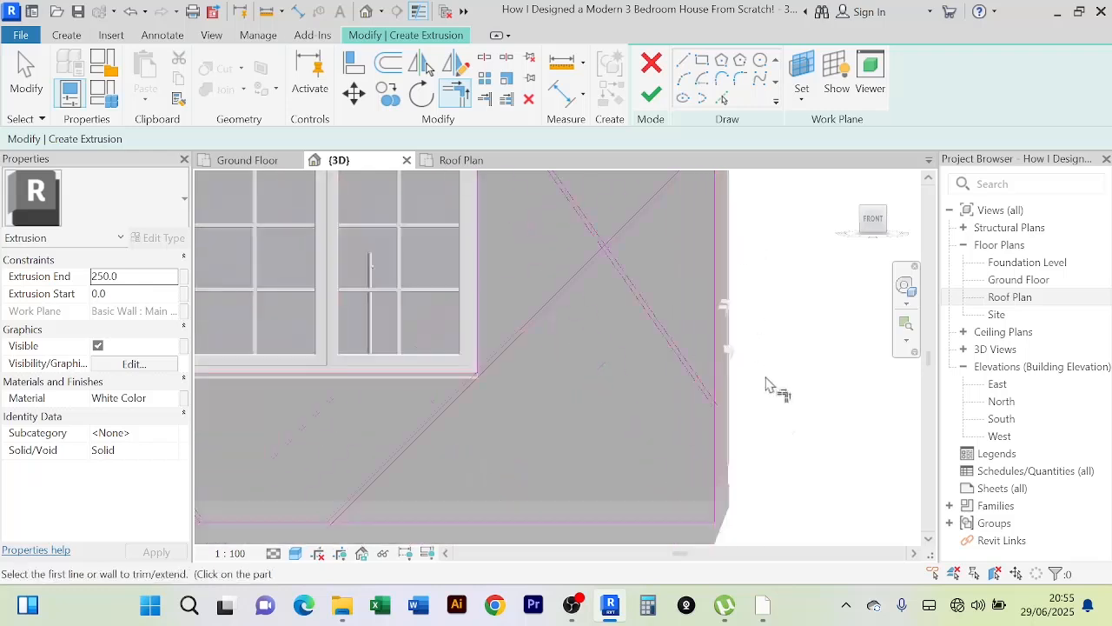
scroll(761, 391, up, 4)
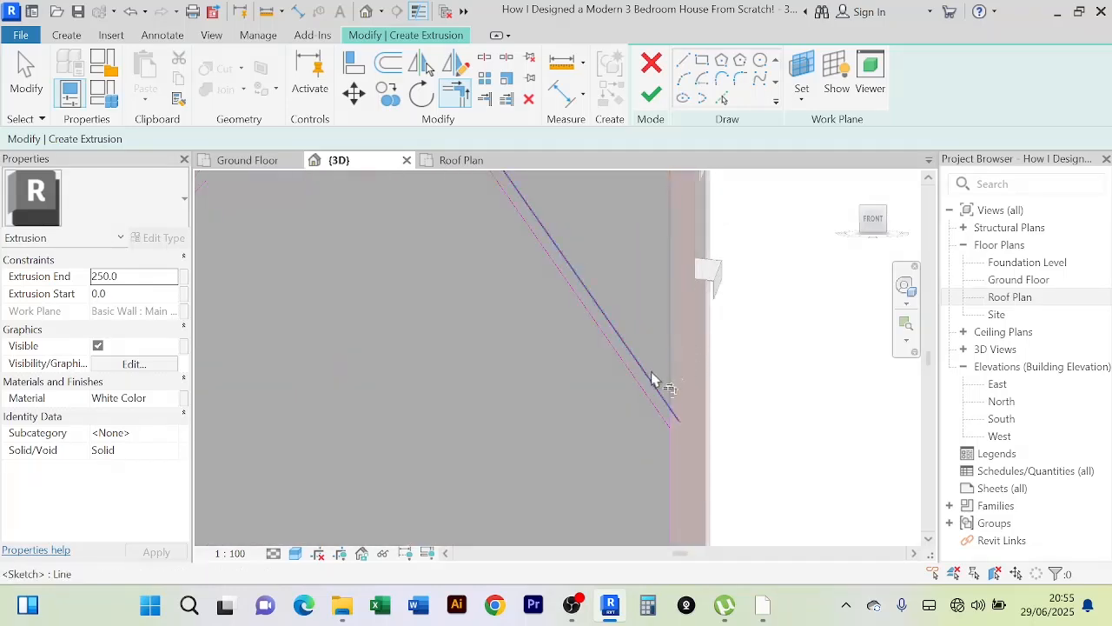
click(661, 438)
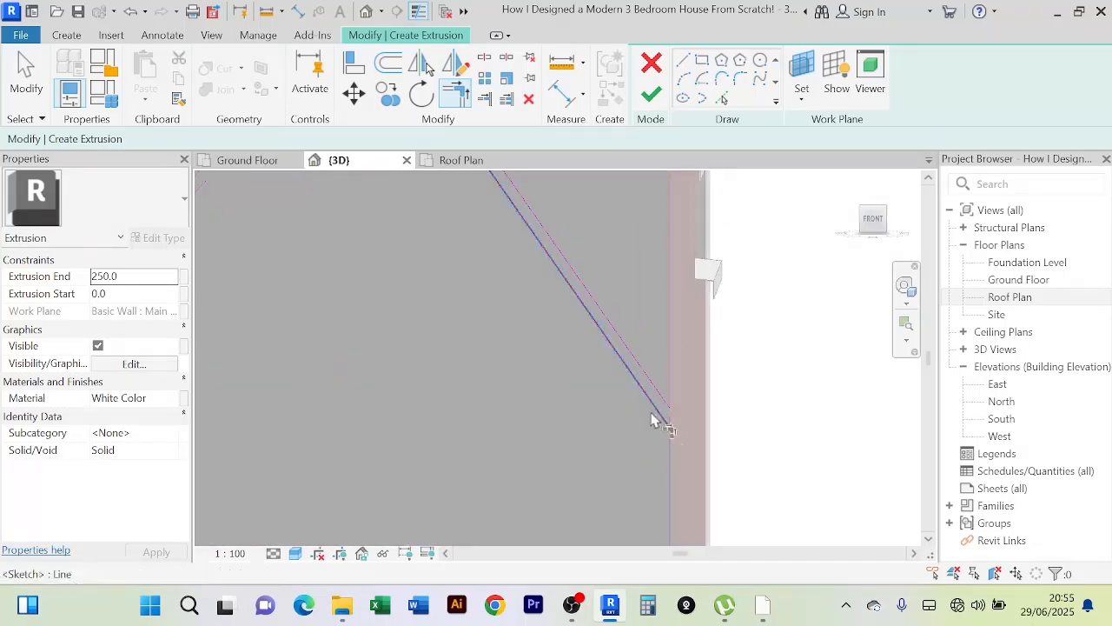
Step: Trim the wall outline's bottom edge segments to corners with the lines of the two diagonal strips that reach it
scroll(777, 472, down, 5)
scroll(553, 448, up, 5)
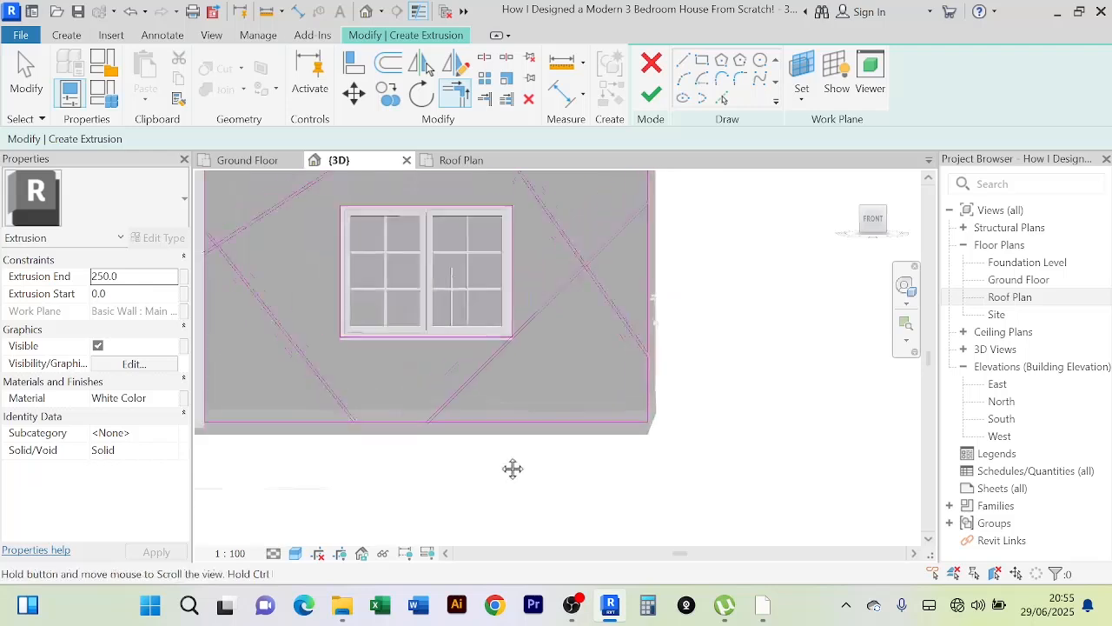
click(354, 410)
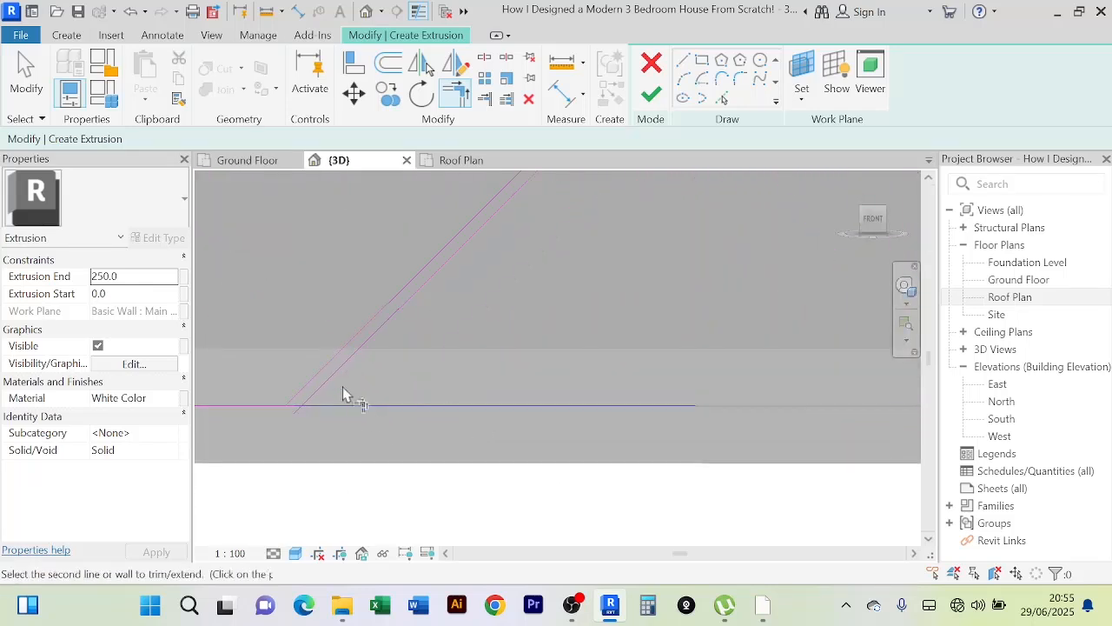
click(304, 393)
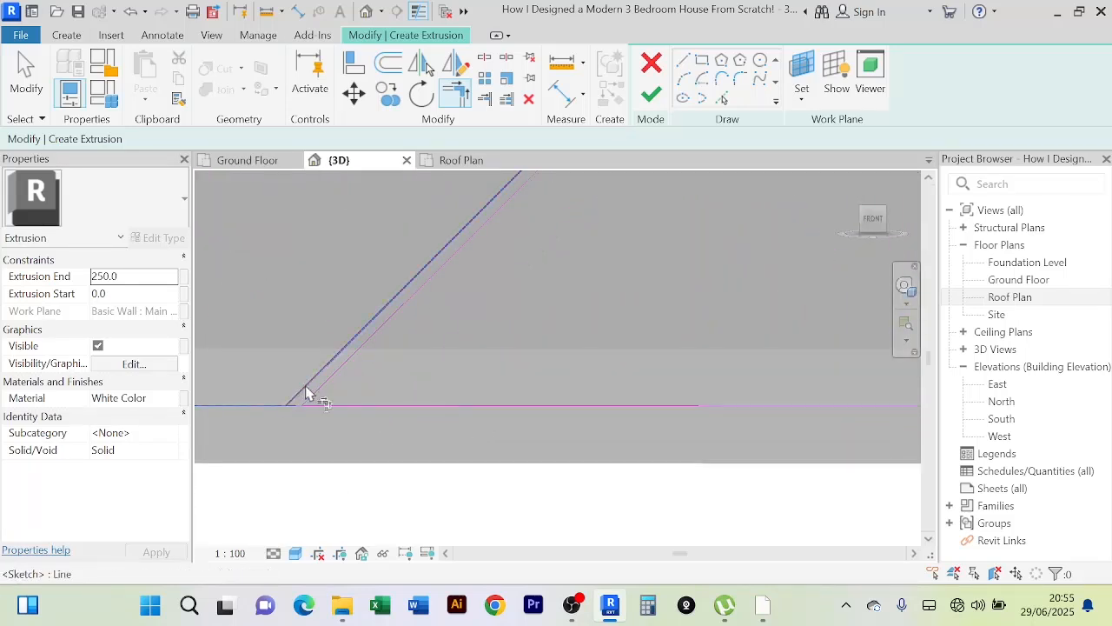
scroll(278, 340, down, 3)
scroll(444, 446, up, 4)
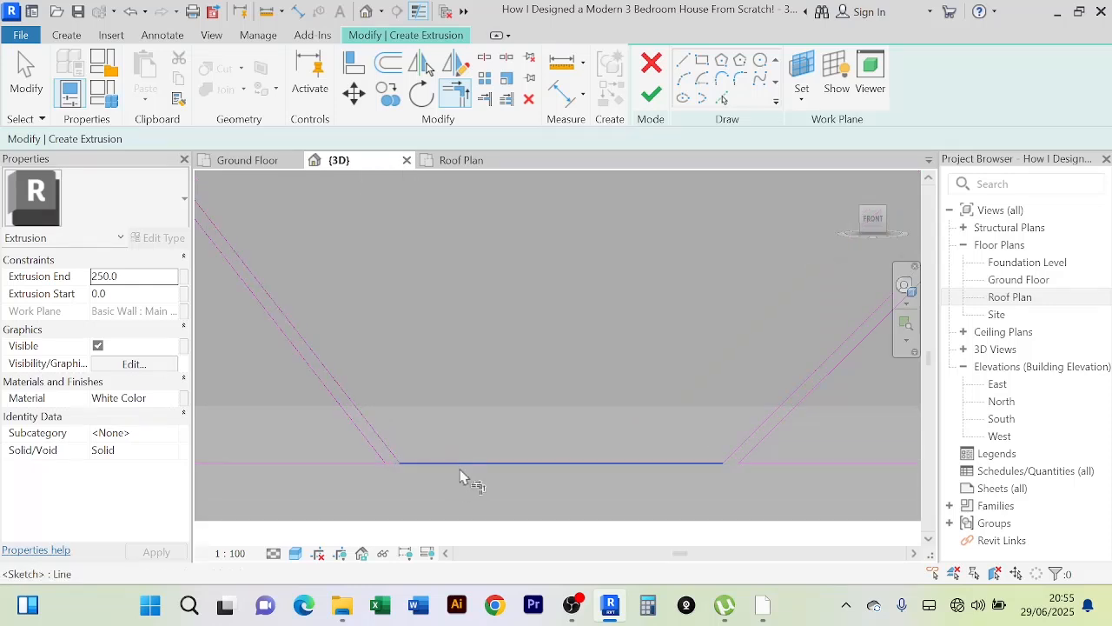
click(350, 463)
click(372, 449)
Step: Trim the wall outline's left edge segments to corners with the lines of the two diagonal strips that reach it
scroll(434, 467, down, 5)
middle_drag(504, 408, 652, 417)
scroll(504, 370, up, 3)
middle_drag(492, 348, 553, 476)
scroll(496, 399, up, 5)
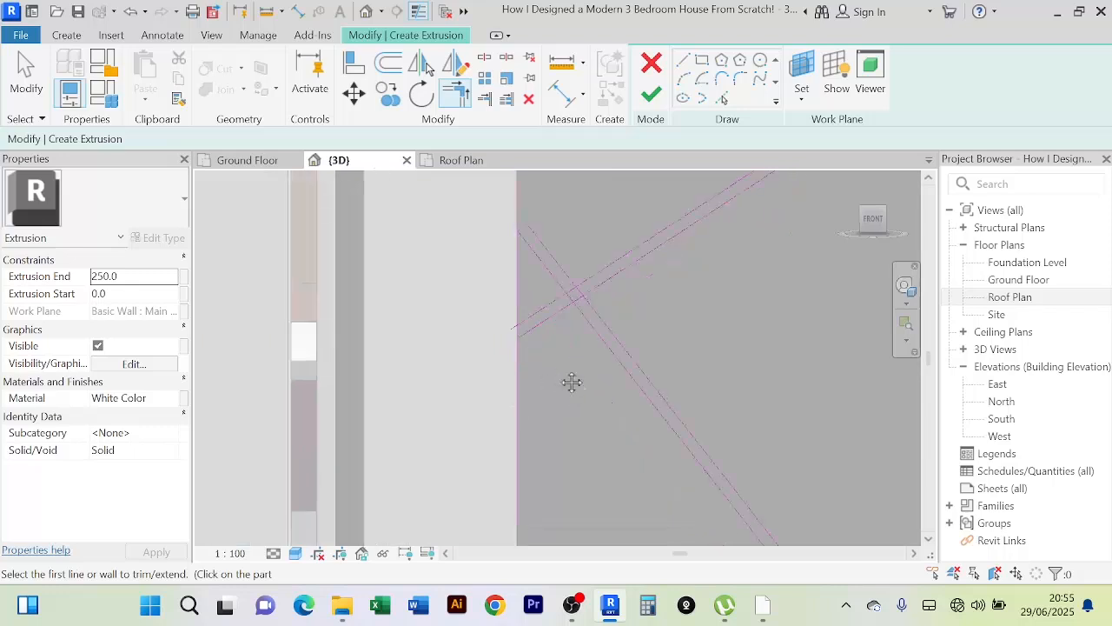
middle_drag(571, 382, 580, 467)
scroll(539, 429, up, 3)
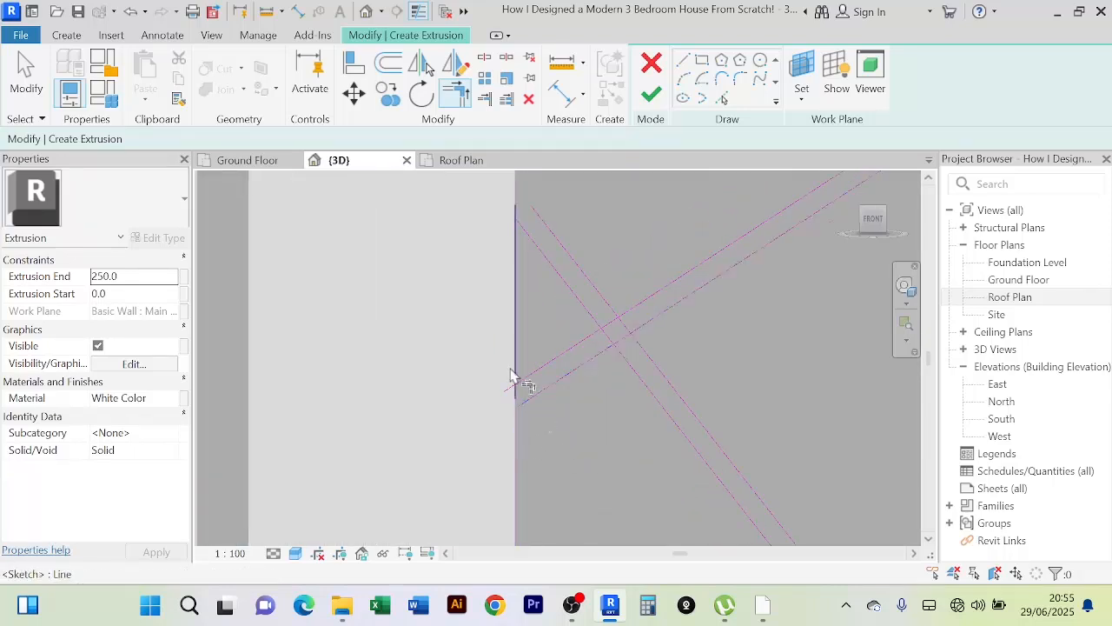
click(518, 333)
click(536, 367)
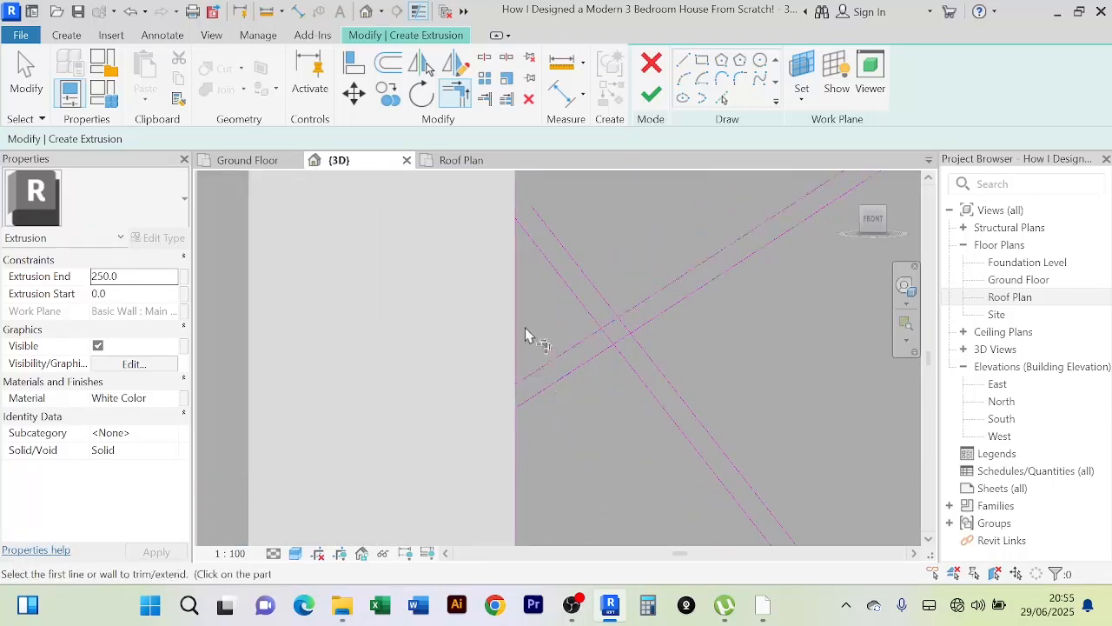
middle_drag(510, 267, 525, 423)
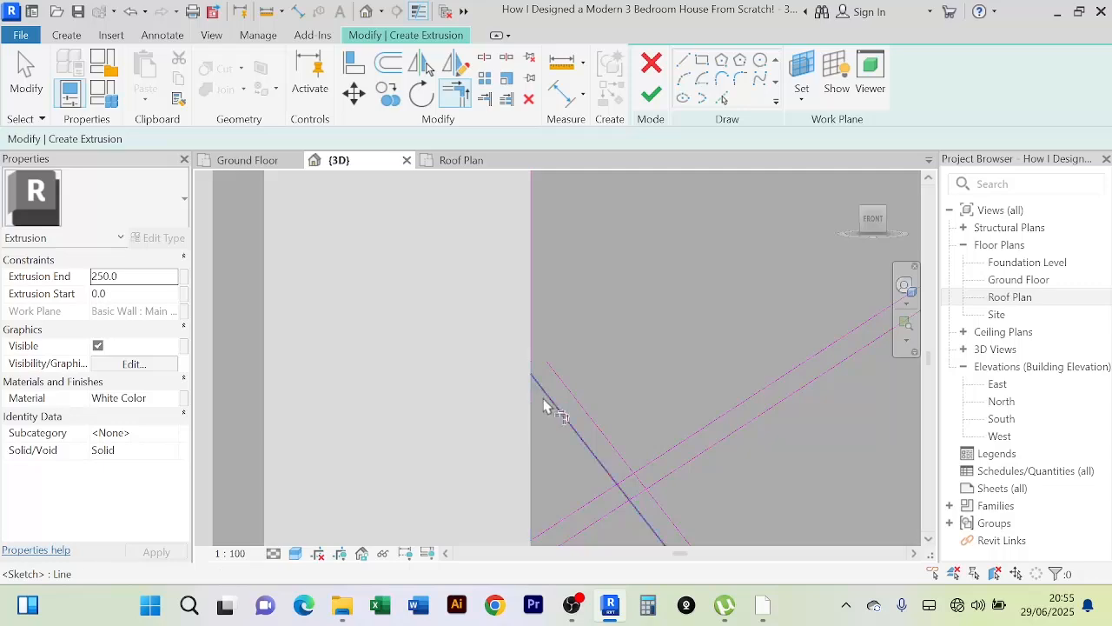
click(528, 306)
click(562, 374)
Step: Split the four diagonal strip lines inside the crossing near the wall's left edge, keeping the inner segments
scroll(595, 343, down, 8)
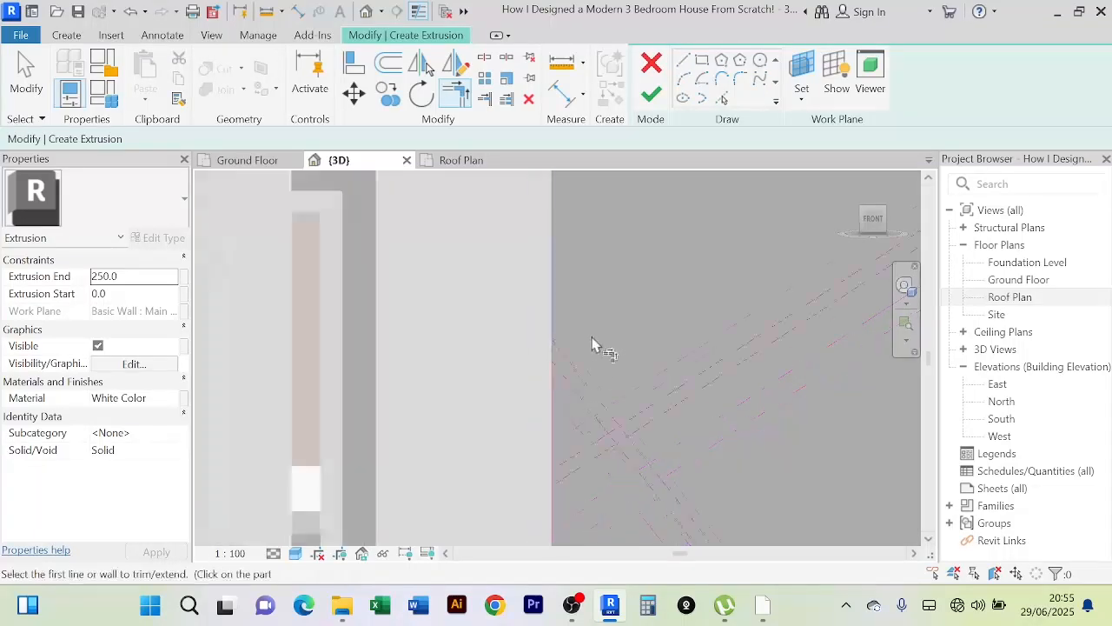
scroll(734, 405, down, 1)
middle_drag(735, 405, 651, 405)
scroll(696, 270, up, 4)
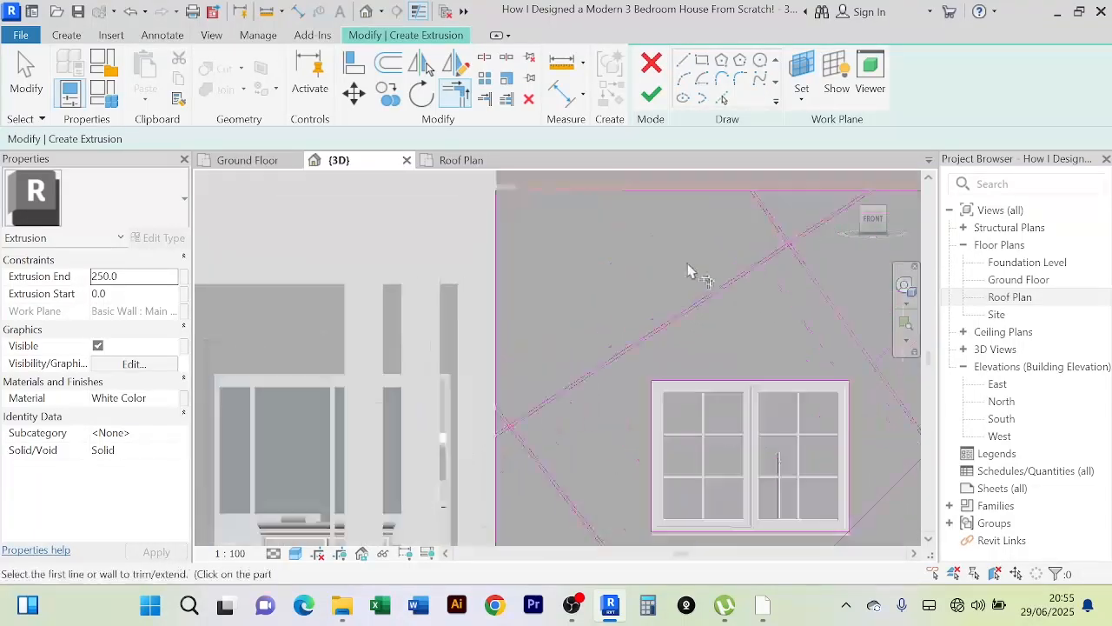
middle_drag(693, 267, 620, 338)
scroll(685, 269, up, 5)
scroll(666, 287, down, 2)
scroll(594, 376, down, 3)
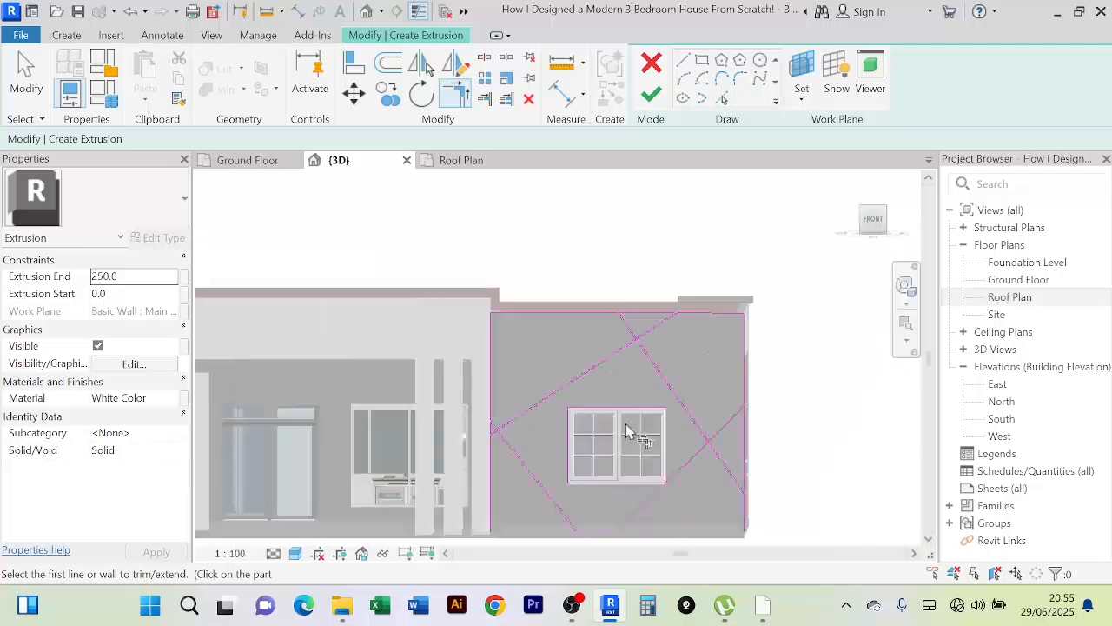
middle_drag(563, 450, 623, 359)
scroll(609, 360, up, 3)
scroll(562, 339, up, 2)
middle_drag(561, 339, 663, 365)
scroll(579, 345, up, 3)
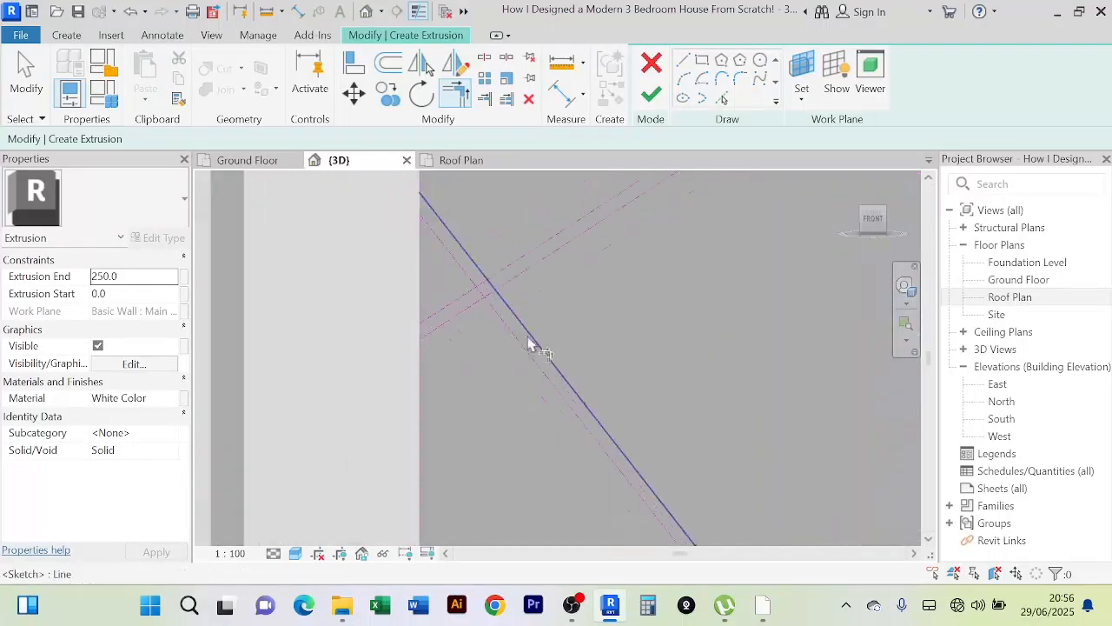
scroll(479, 339, up, 2)
middle_drag(456, 339, 482, 445)
scroll(491, 369, up, 3)
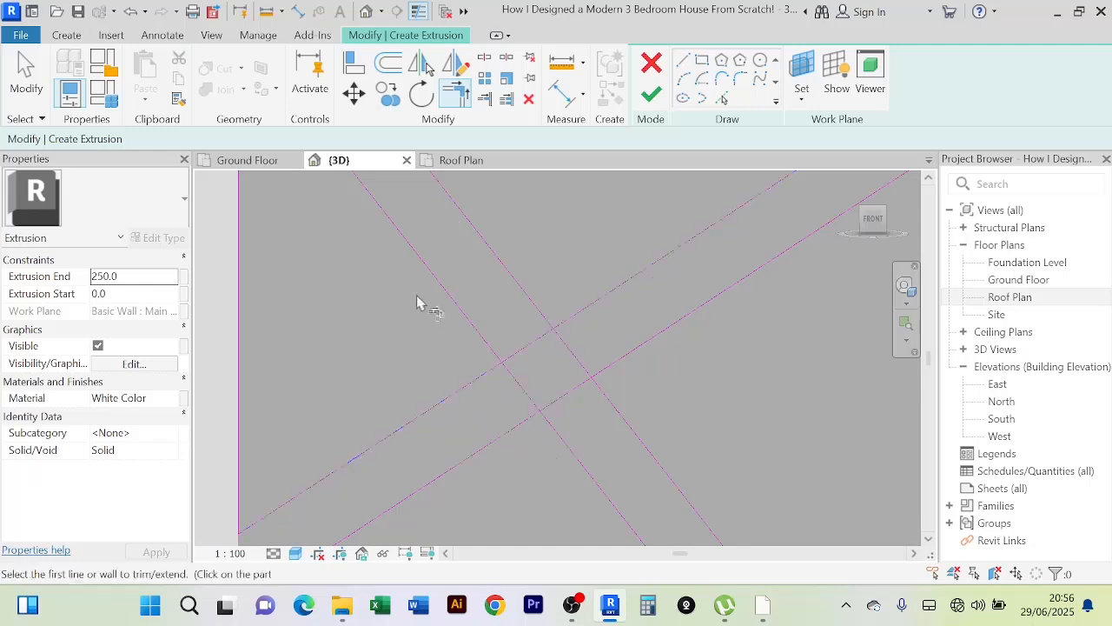
click(485, 58)
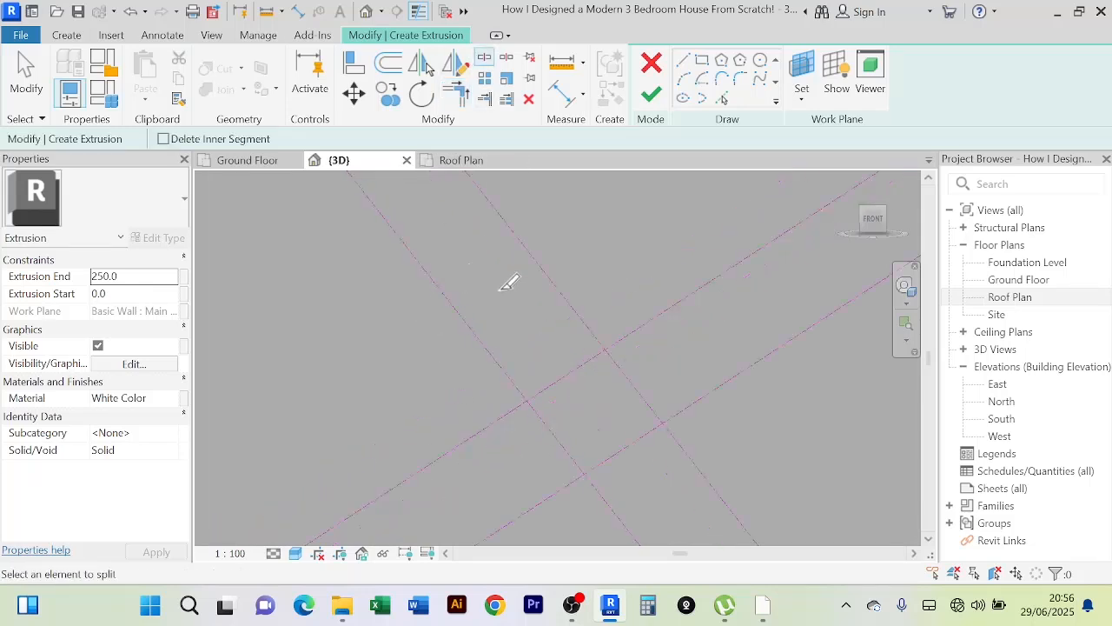
click(569, 373)
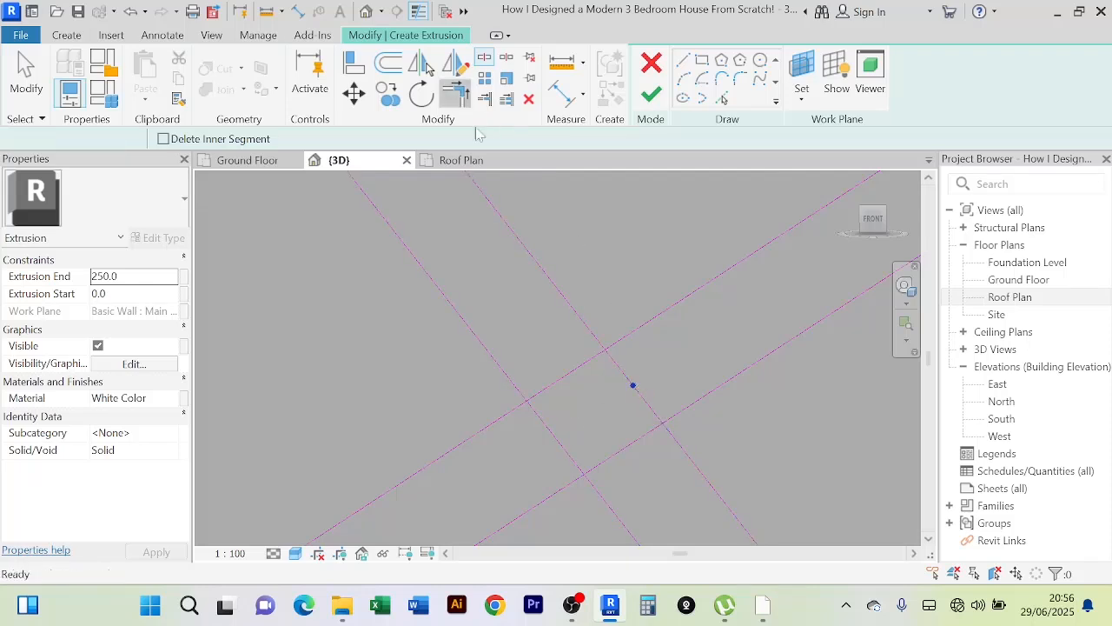
Step: Trim the split strip lines into four separate corners at the crossing near the wall's left edge
click(455, 92)
click(568, 301)
click(651, 324)
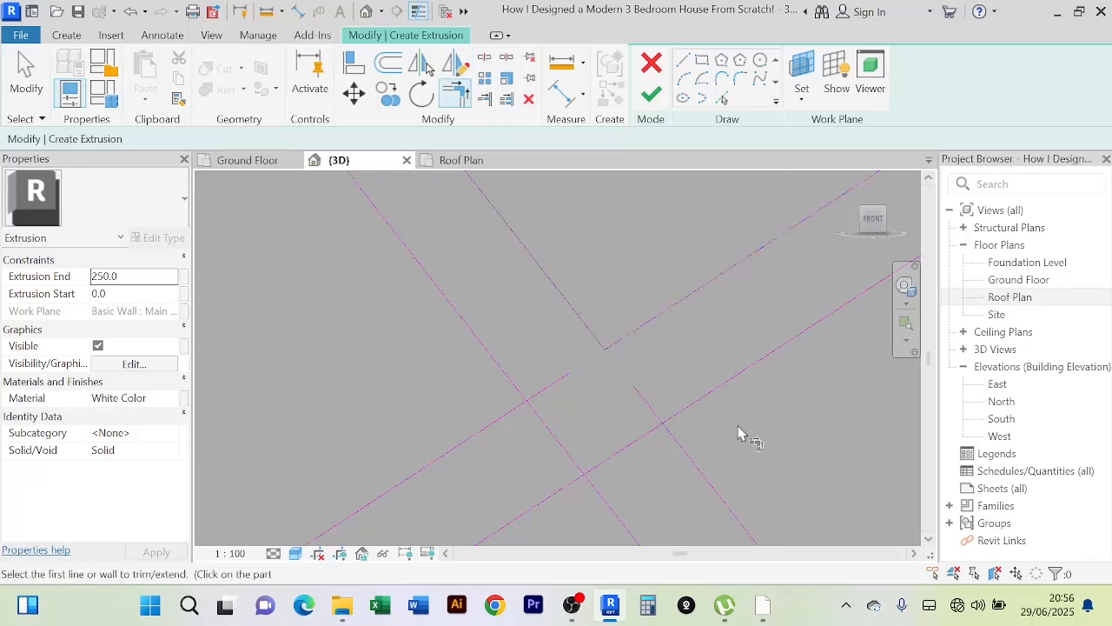
click(714, 395)
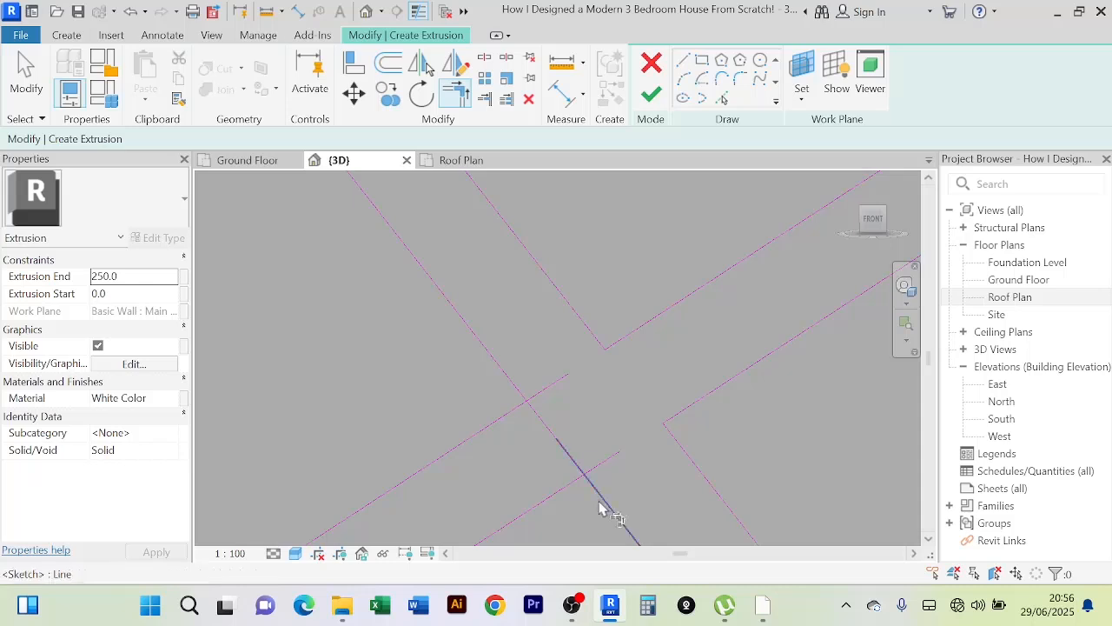
click(571, 499)
click(494, 424)
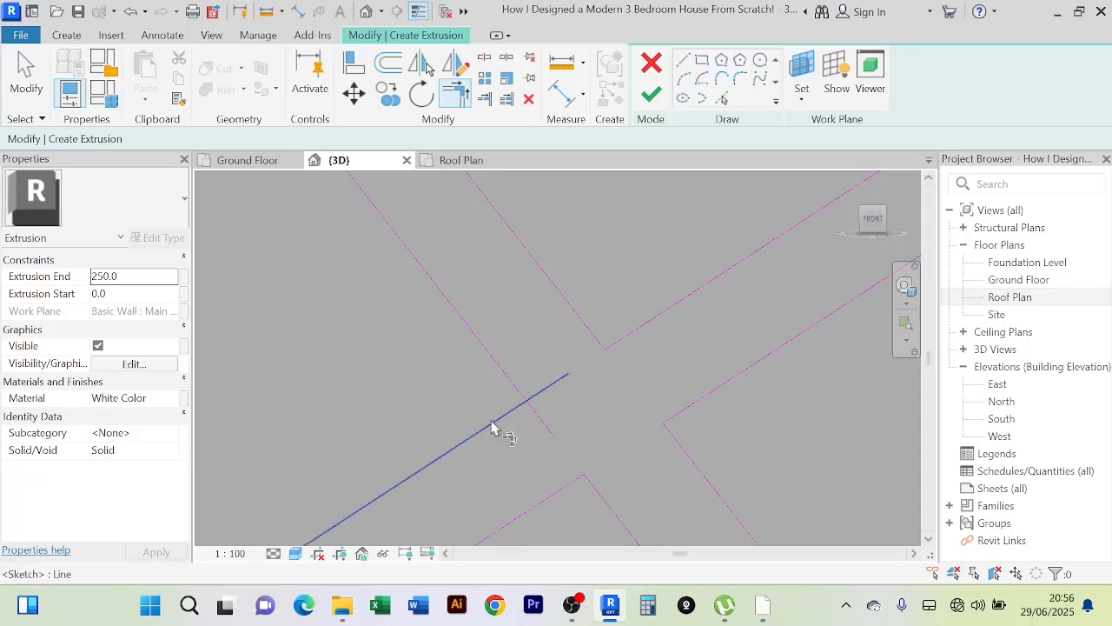
click(511, 375)
Step: Split the four diagonal strip lines inside the crossing above the window near the wall's top edge
click(490, 59)
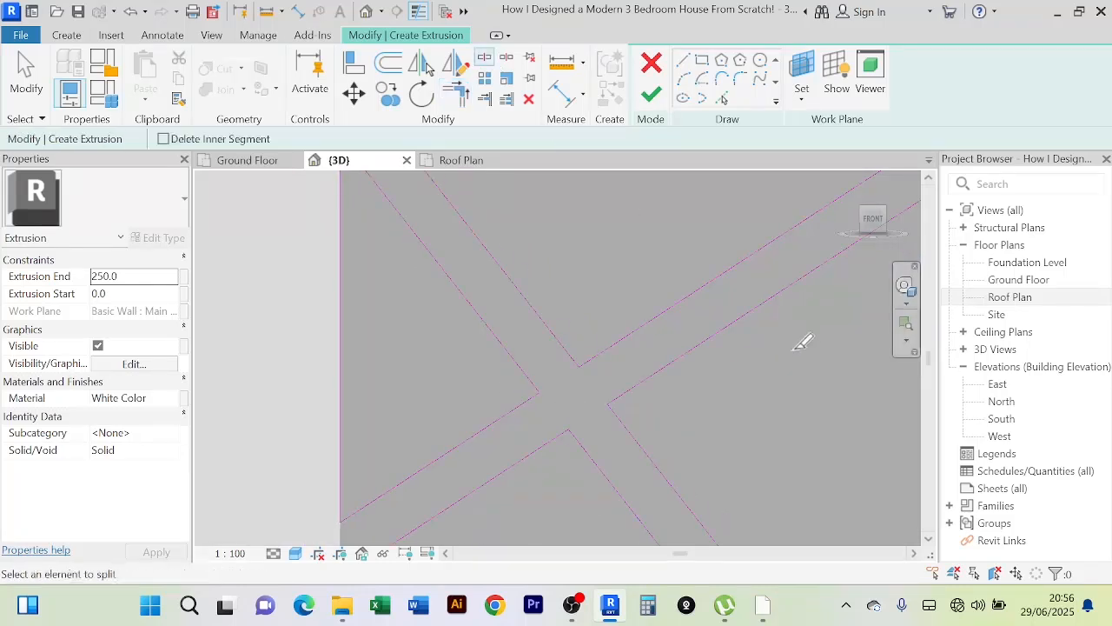
scroll(801, 341, down, 4)
middle_drag(798, 365, 375, 417)
scroll(569, 356, down, 3)
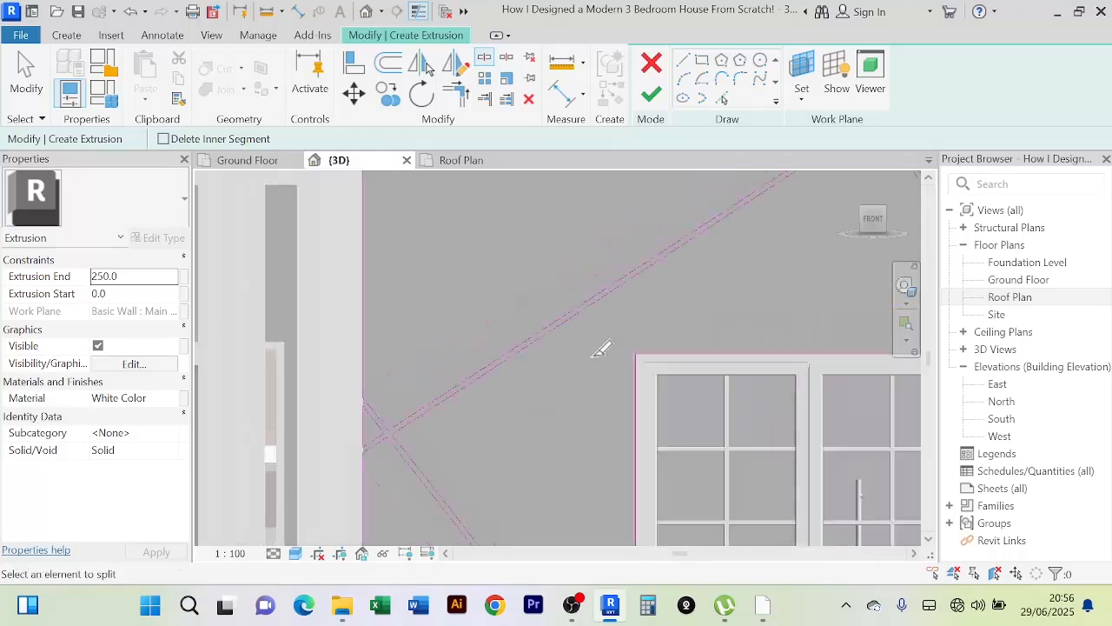
middle_drag(600, 350, 429, 467)
mouse_move(608, 396)
middle_down()
mouse_move(563, 437)
mouse_move(400, 533)
middle_up()
scroll(485, 402, up, 8)
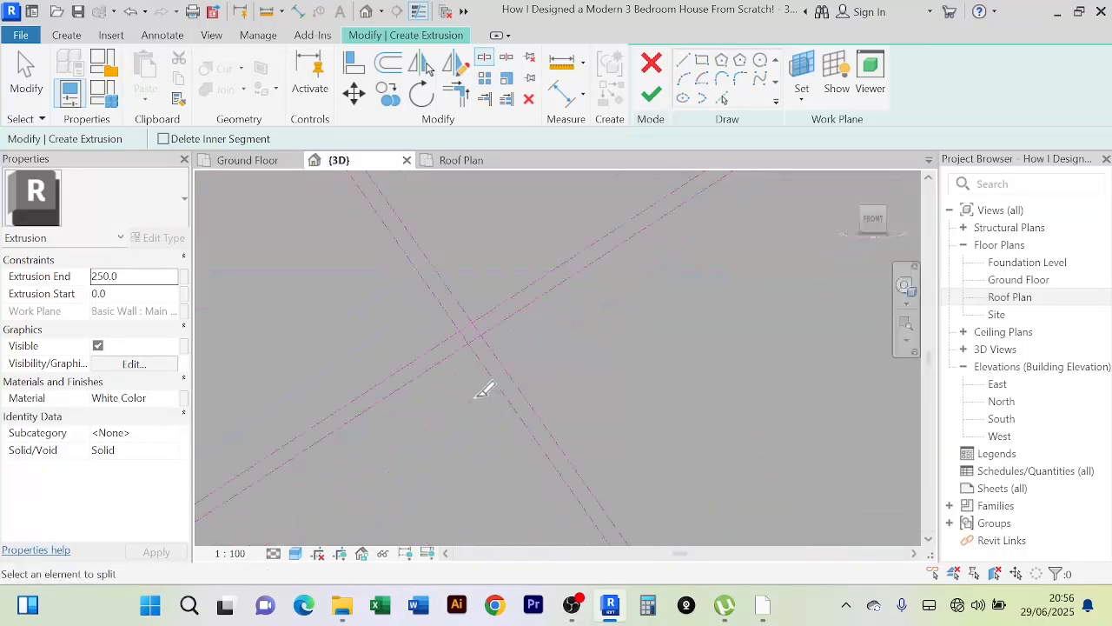
middle_drag(484, 363, 497, 521)
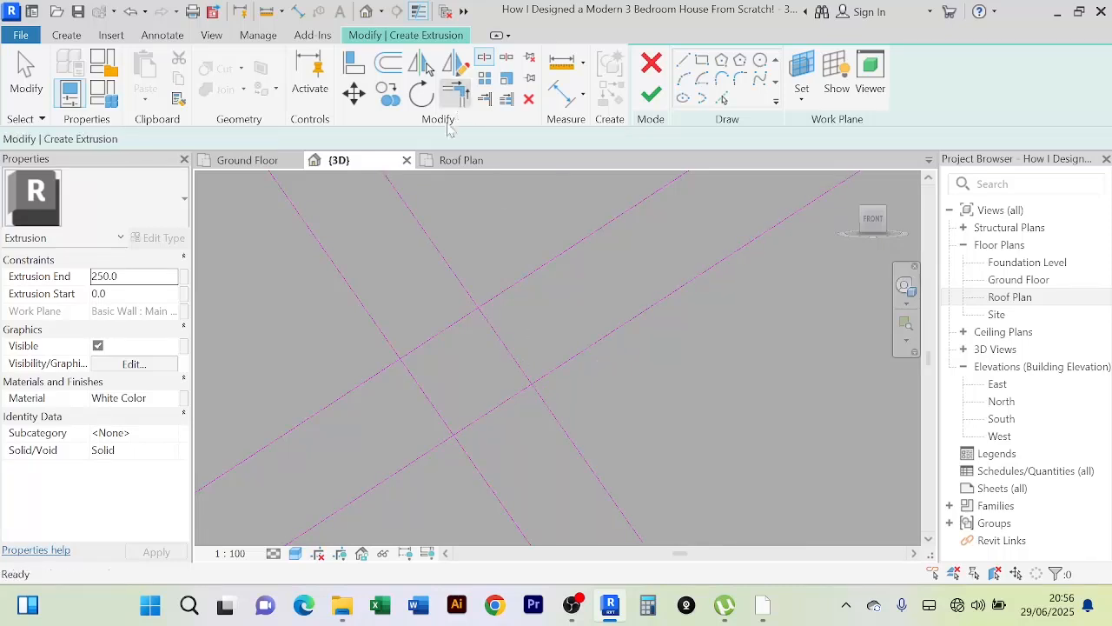
Step: Trim the split strip lines into four separate corners at the crossing near the wall's top edge
click(455, 94)
click(570, 353)
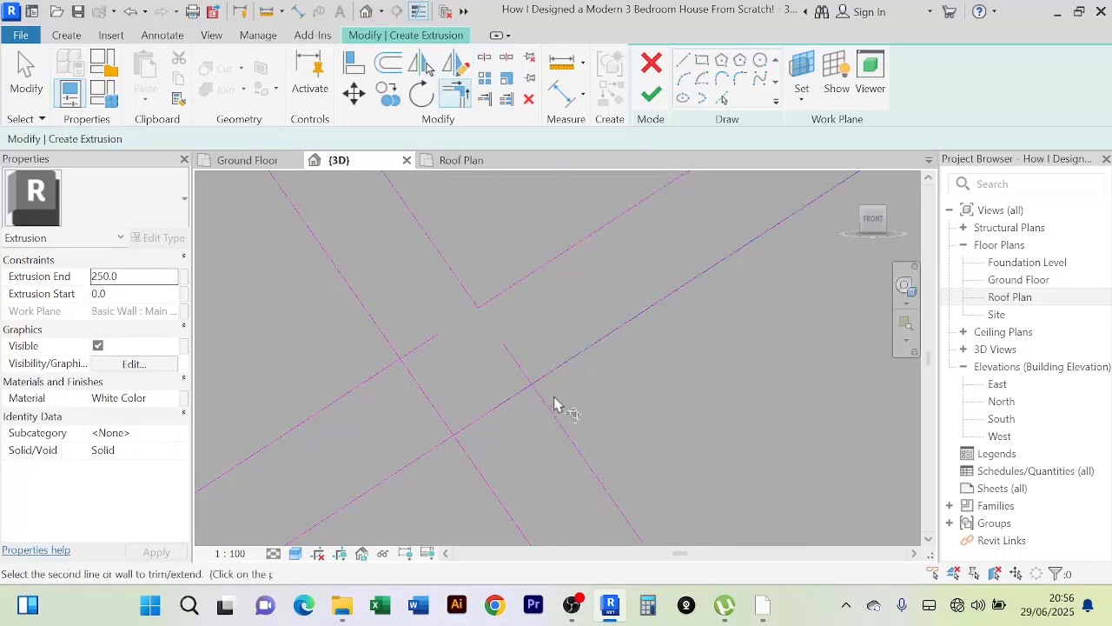
click(386, 336)
Step: Split the diagonal strip lines at the crossing near the wall's right edge and trim them into four separate corners
scroll(663, 365, down, 5)
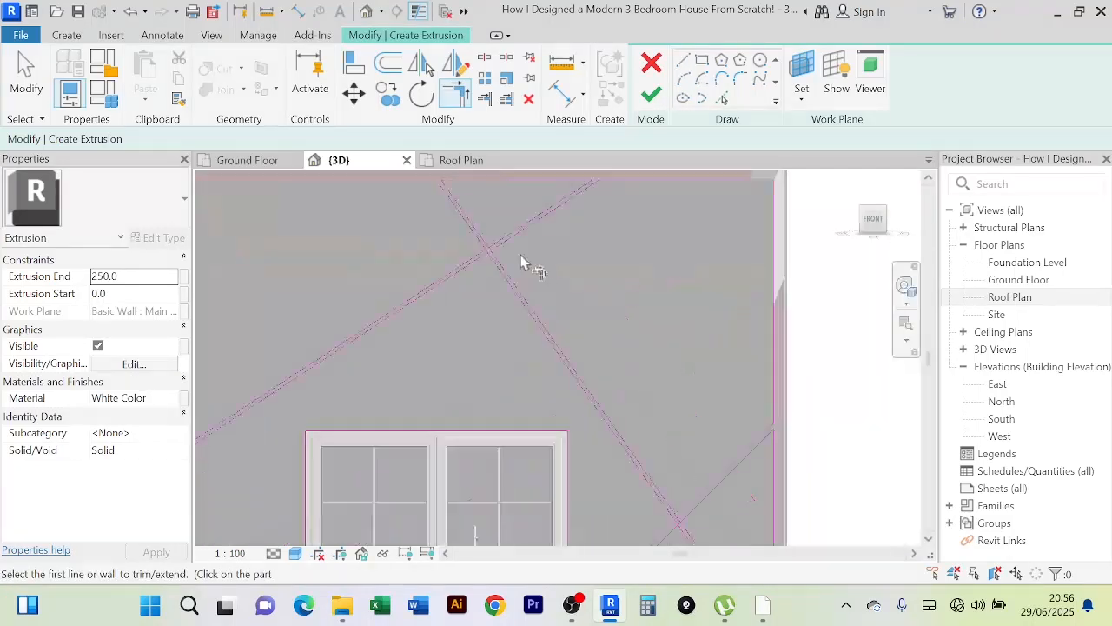
scroll(580, 271, up, 5)
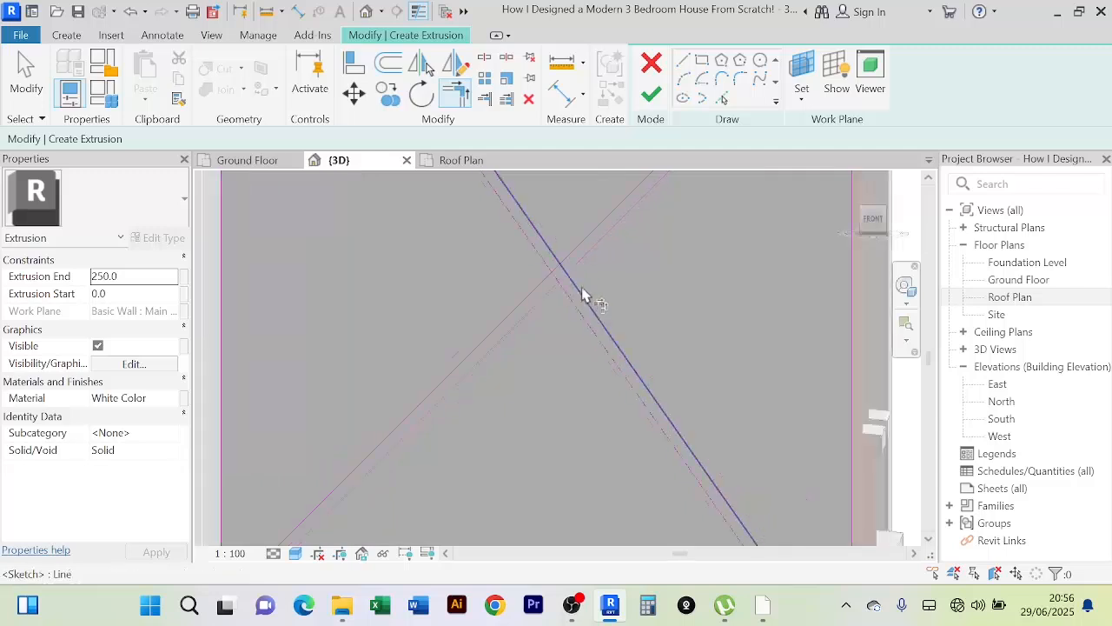
middle_drag(586, 295, 690, 366)
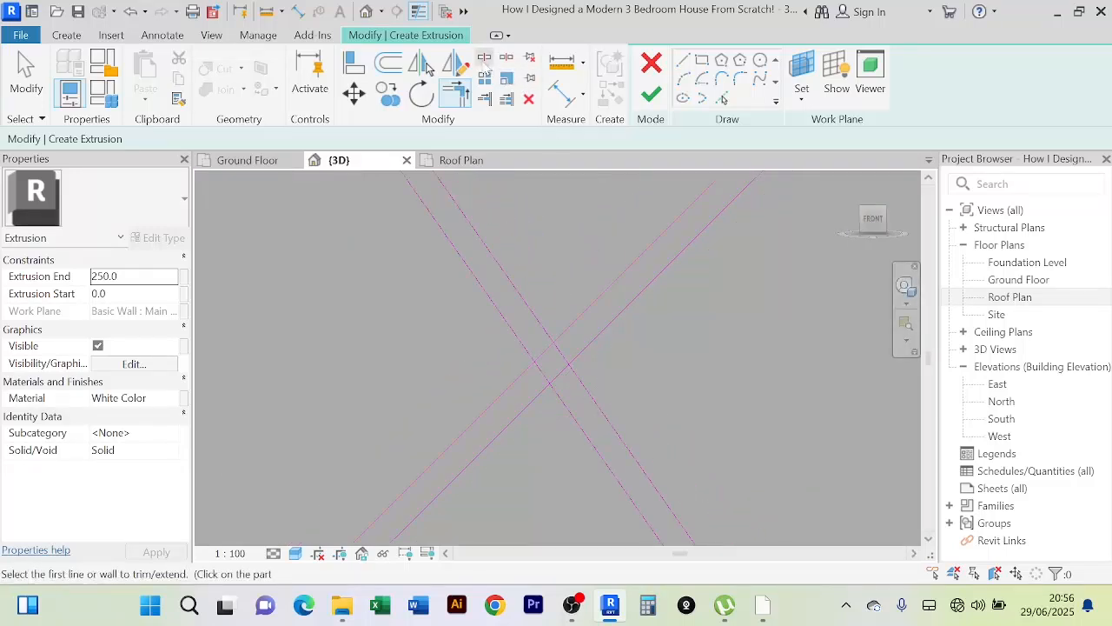
scroll(551, 348, up, 3)
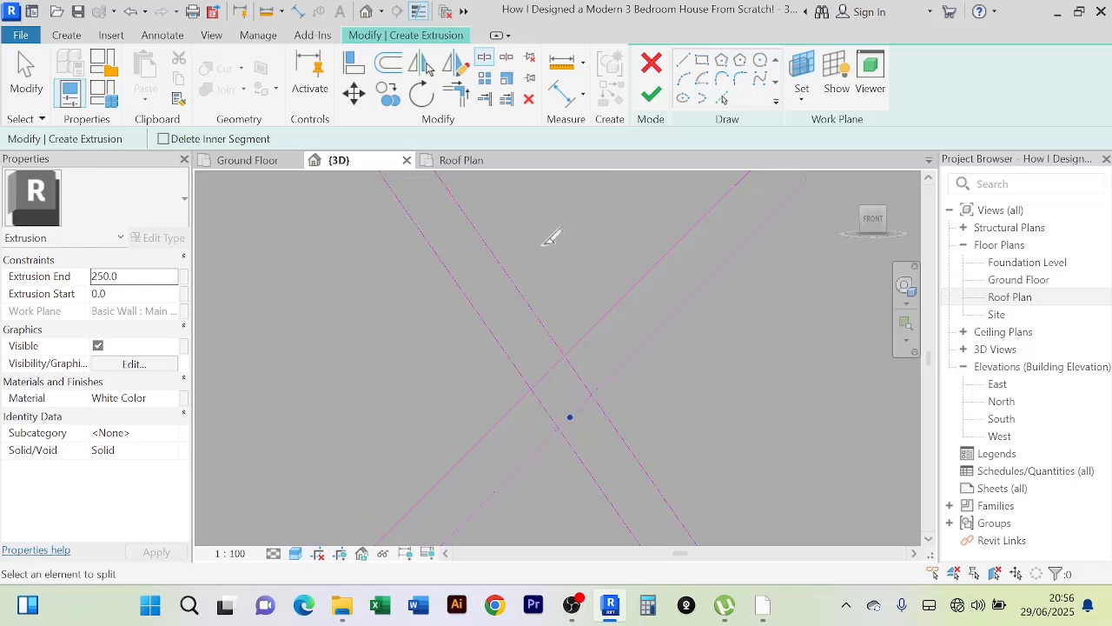
key(t)
key(r)
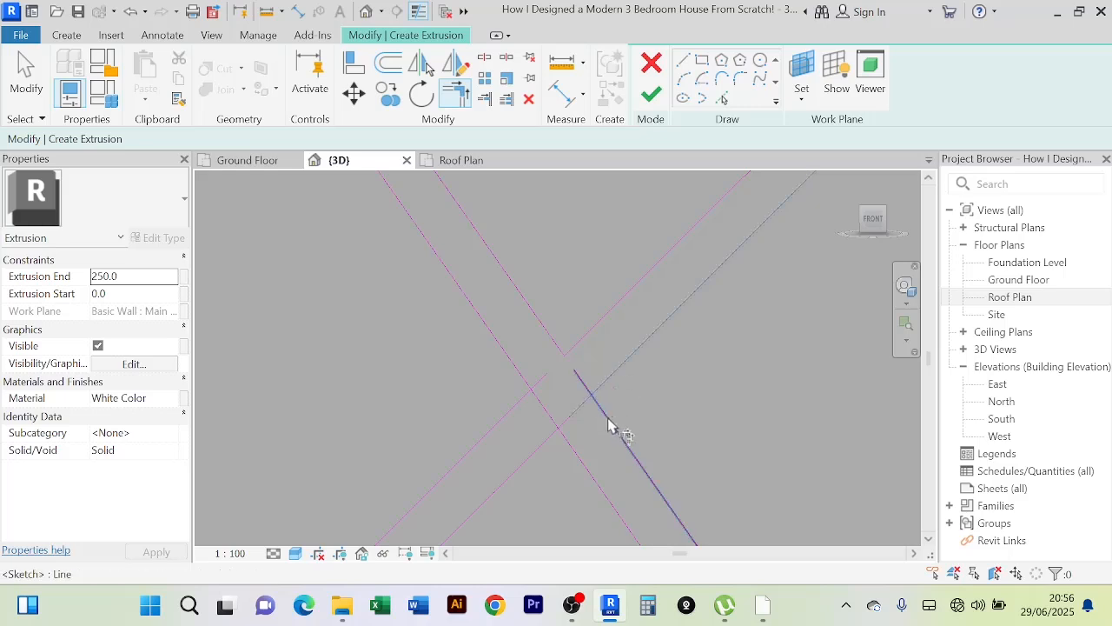
click(583, 464)
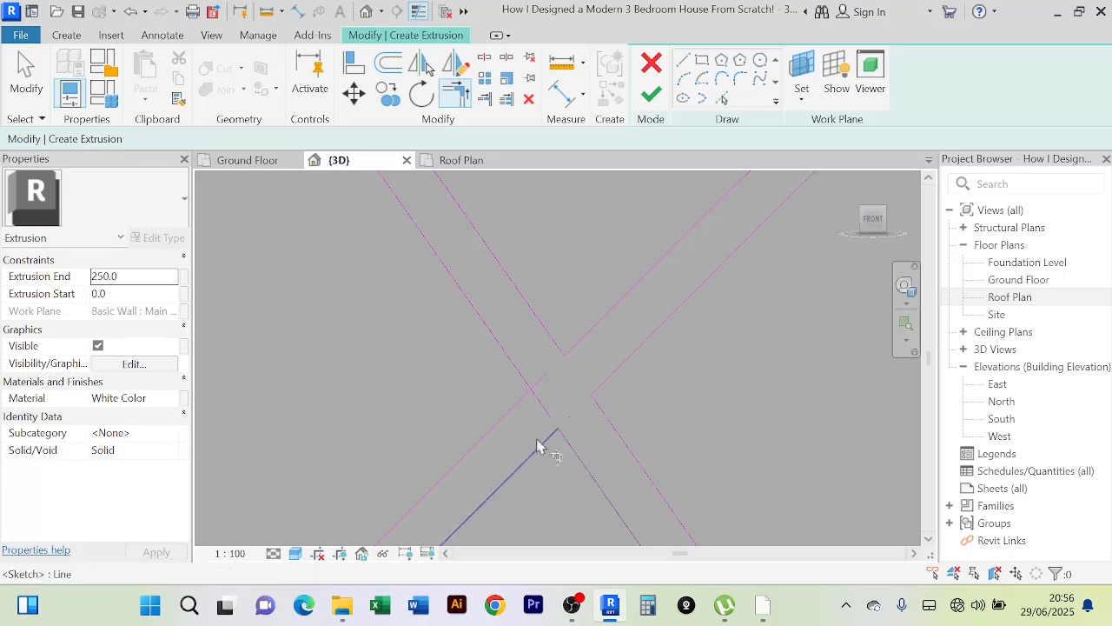
click(513, 368)
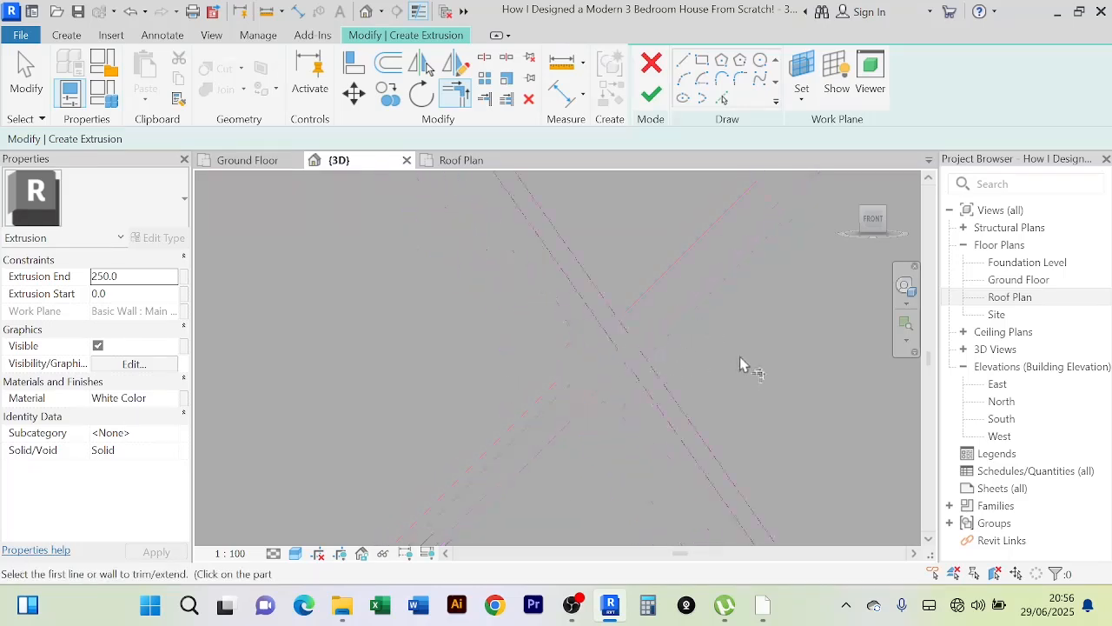
Step: Split the upper diagonal groove line and the window outline's bottom line near the window's lower right corner, keeping the inner segments
scroll(757, 398, down, 4)
middle_drag(768, 405, 747, 210)
middle_drag(667, 358, 769, 407)
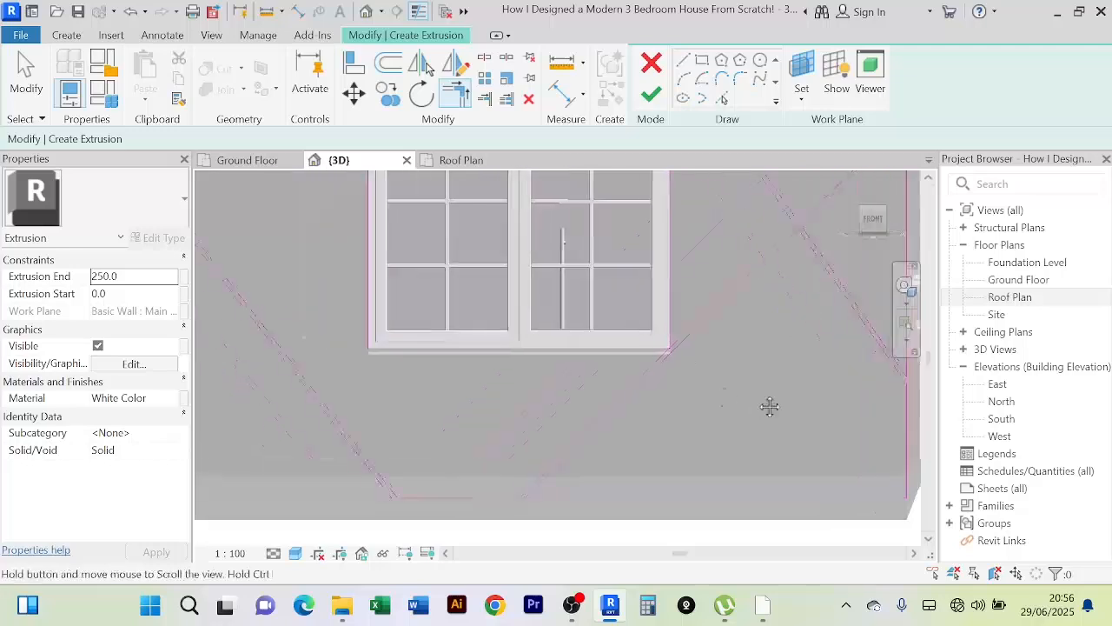
scroll(521, 385, down, 3)
scroll(385, 322, up, 3)
scroll(315, 320, up, 4)
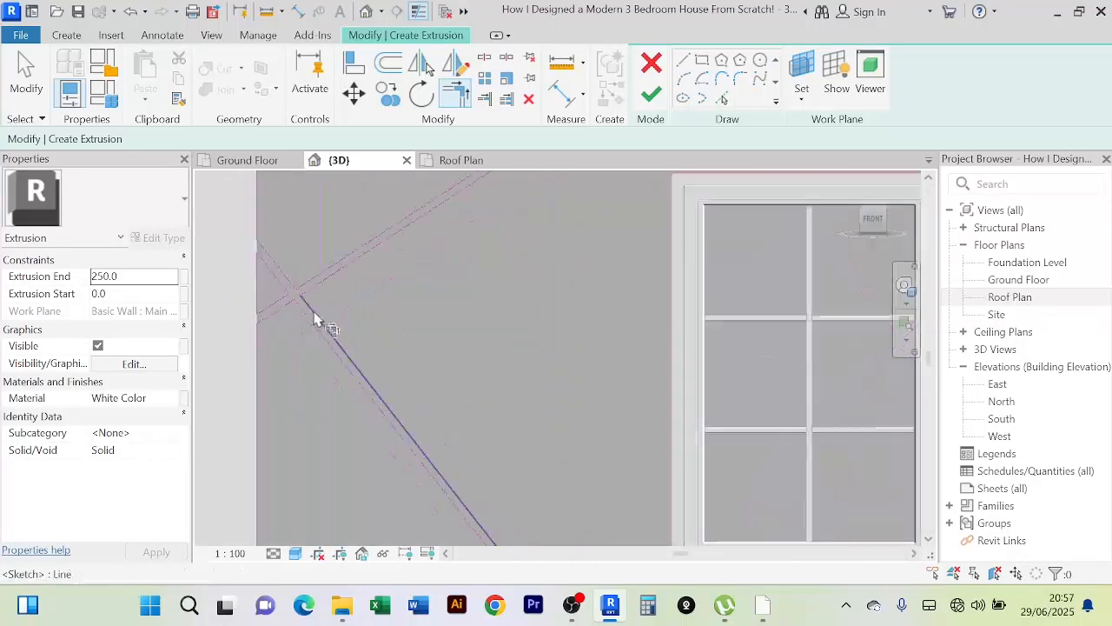
scroll(425, 323, down, 5)
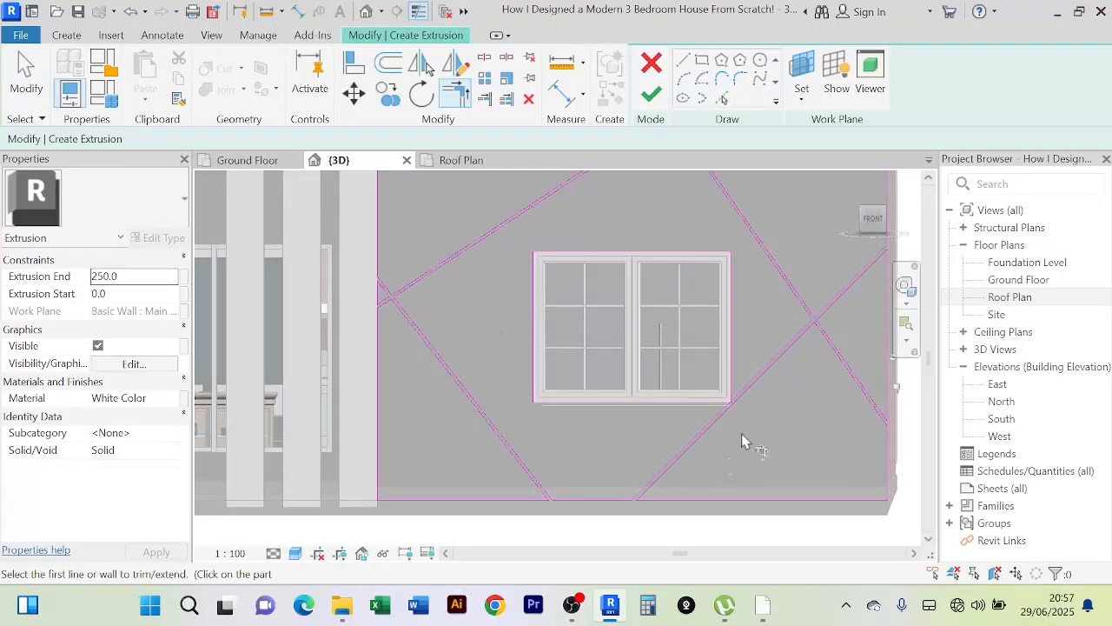
scroll(743, 442, up, 5)
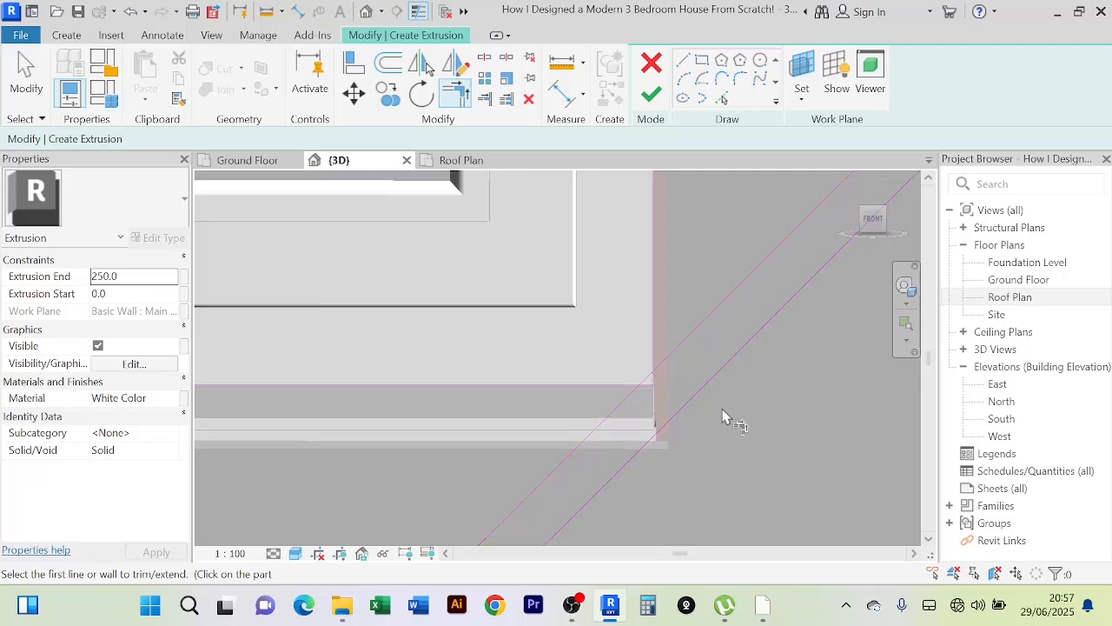
scroll(727, 417, up, 2)
scroll(624, 363, up, 3)
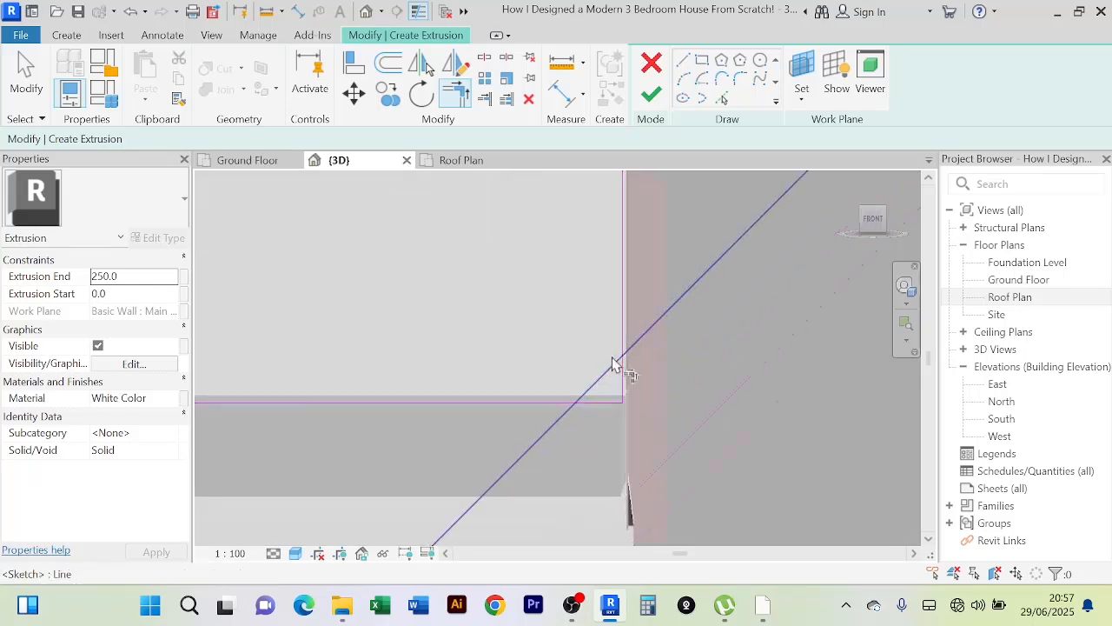
click(484, 58)
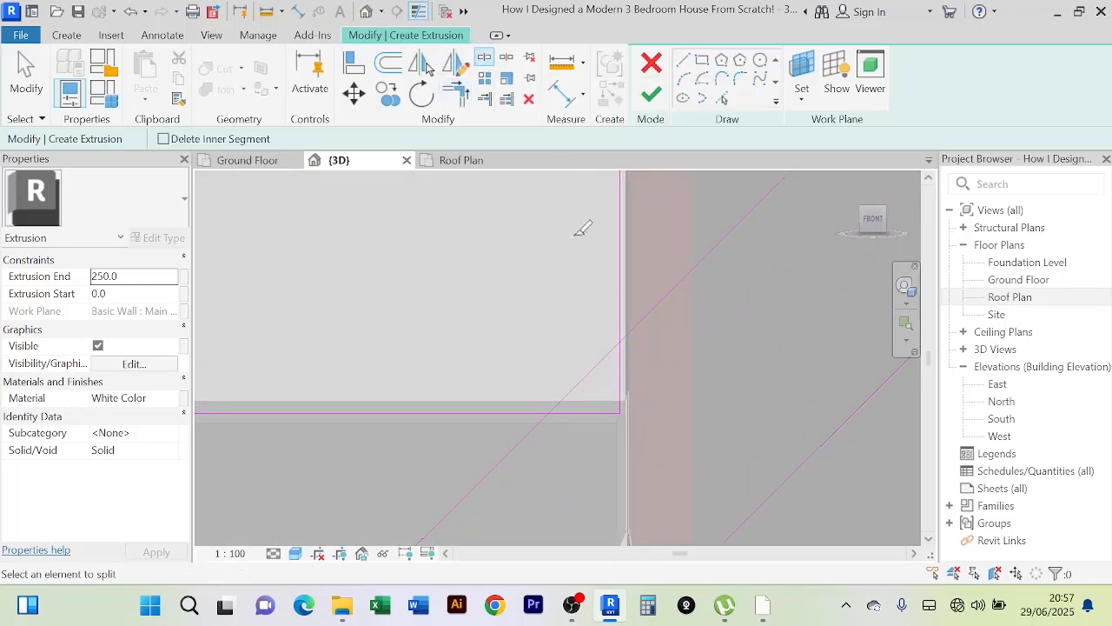
click(587, 371)
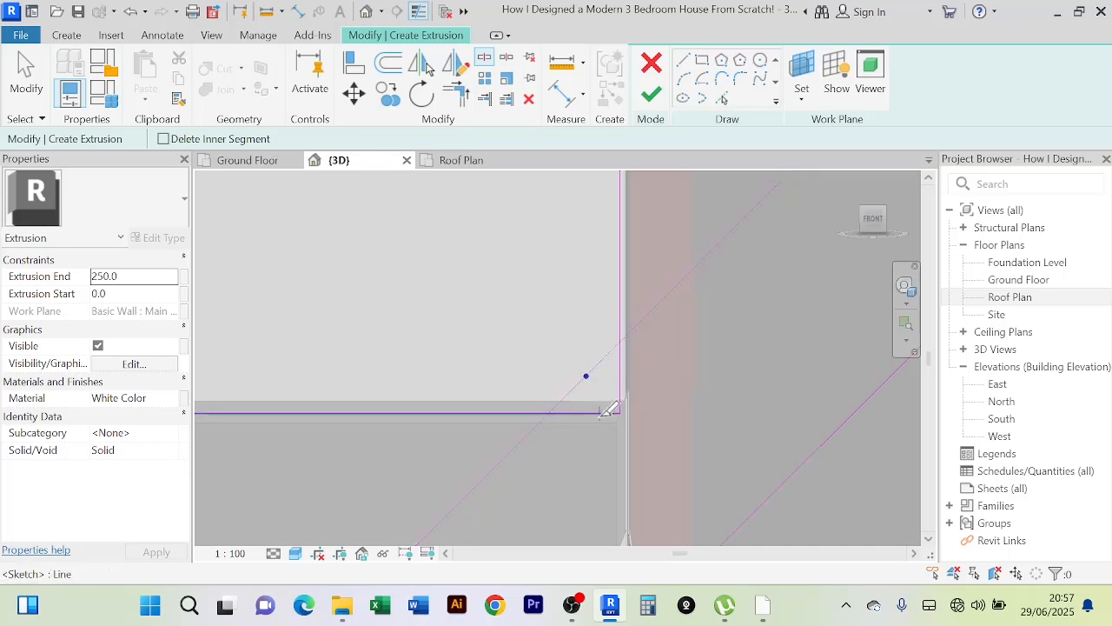
scroll(617, 408, up, 3)
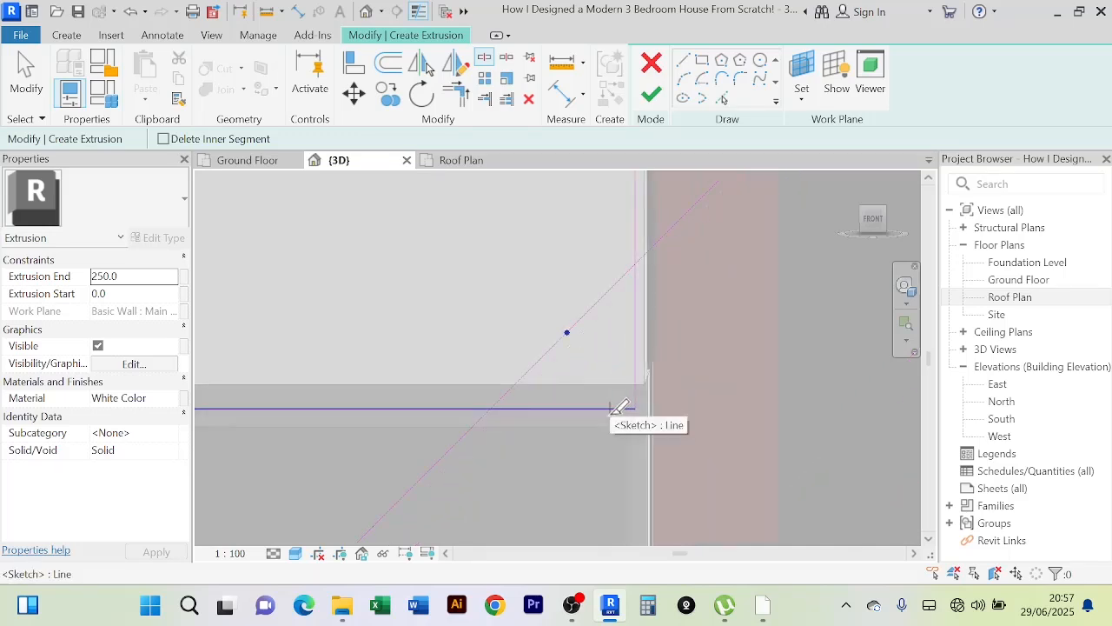
click(612, 408)
Step: Trim the groove line to the window outline's bottom and right lines, and delete the leftover short segment at the corner
click(457, 93)
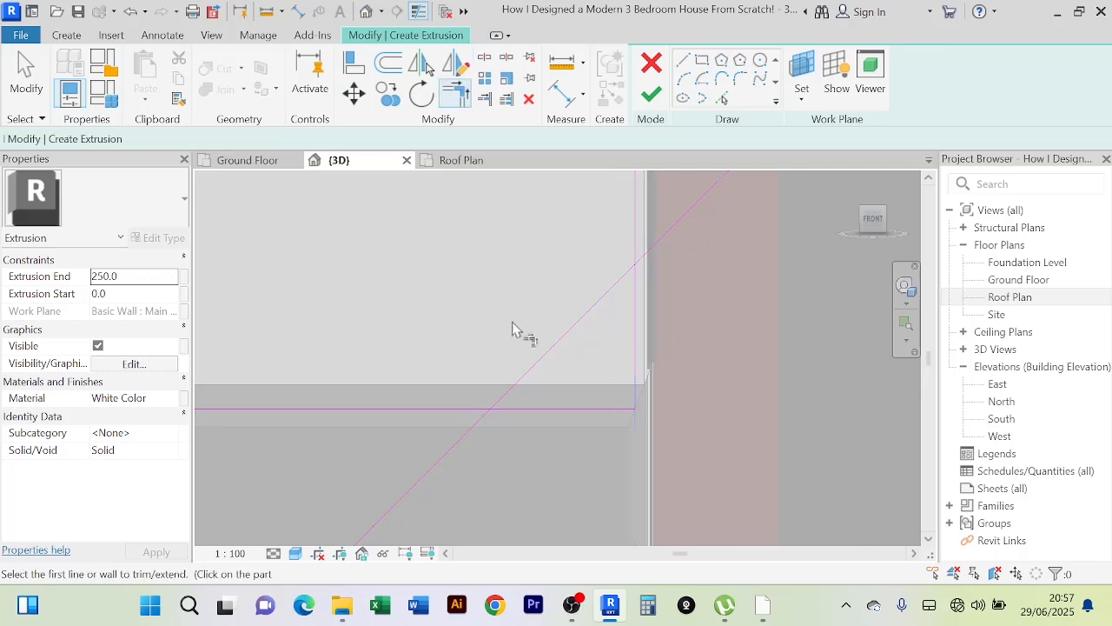
click(459, 408)
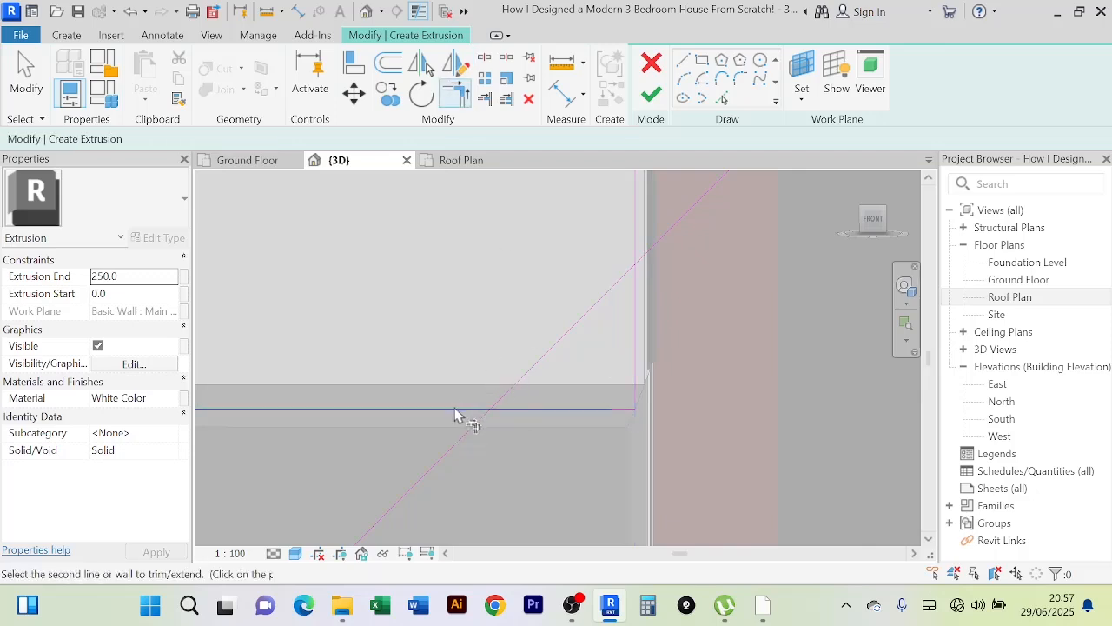
click(467, 436)
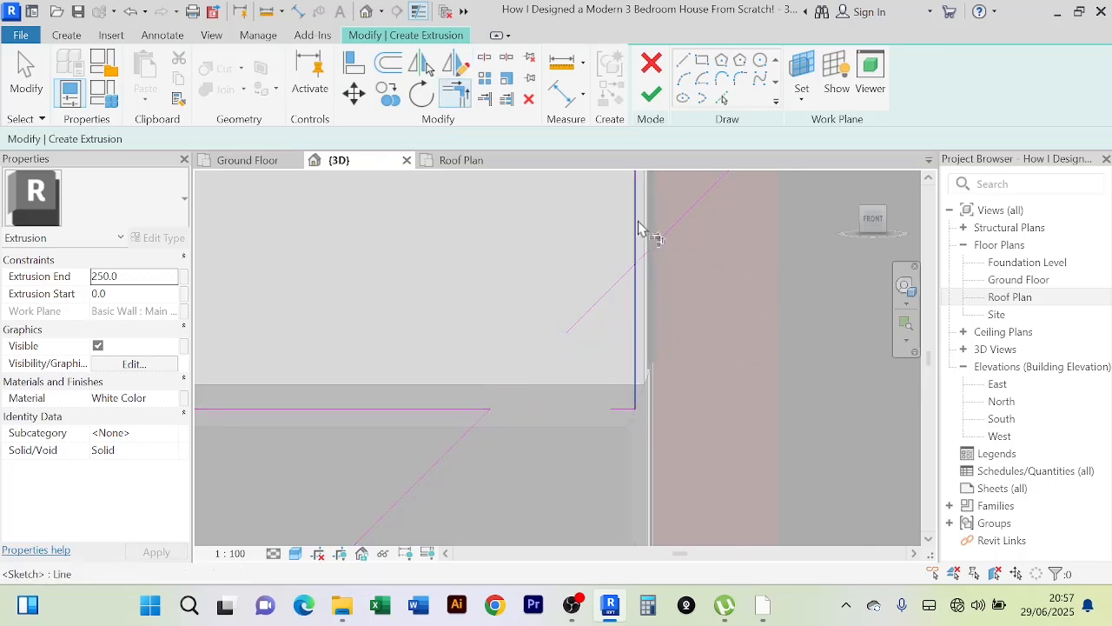
click(663, 252)
scroll(660, 256, down, 2)
right_click(556, 234)
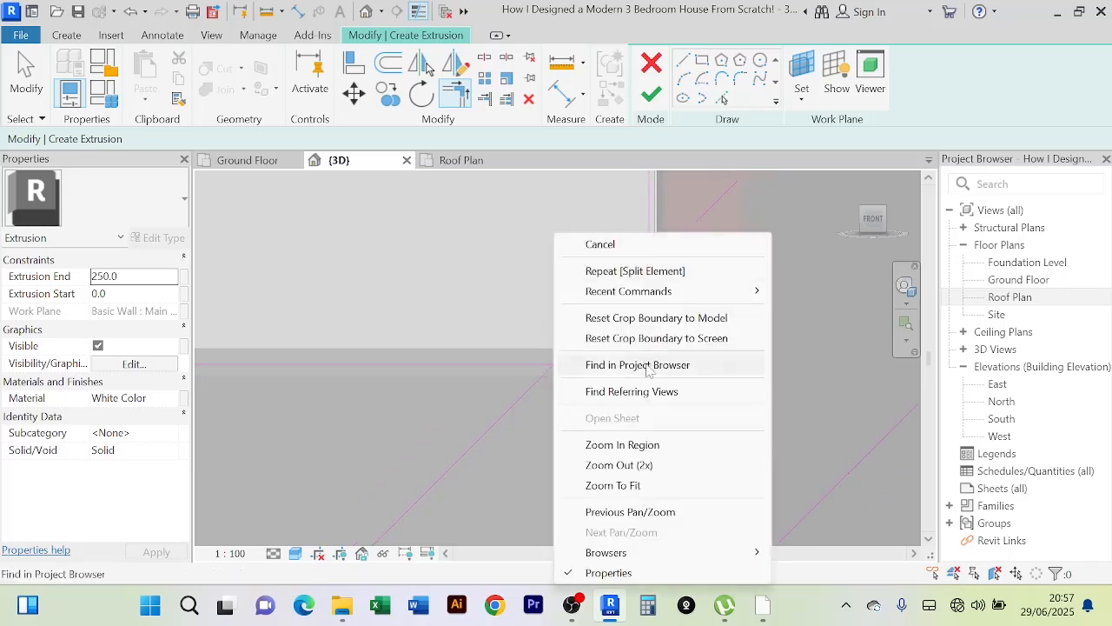
click(600, 244)
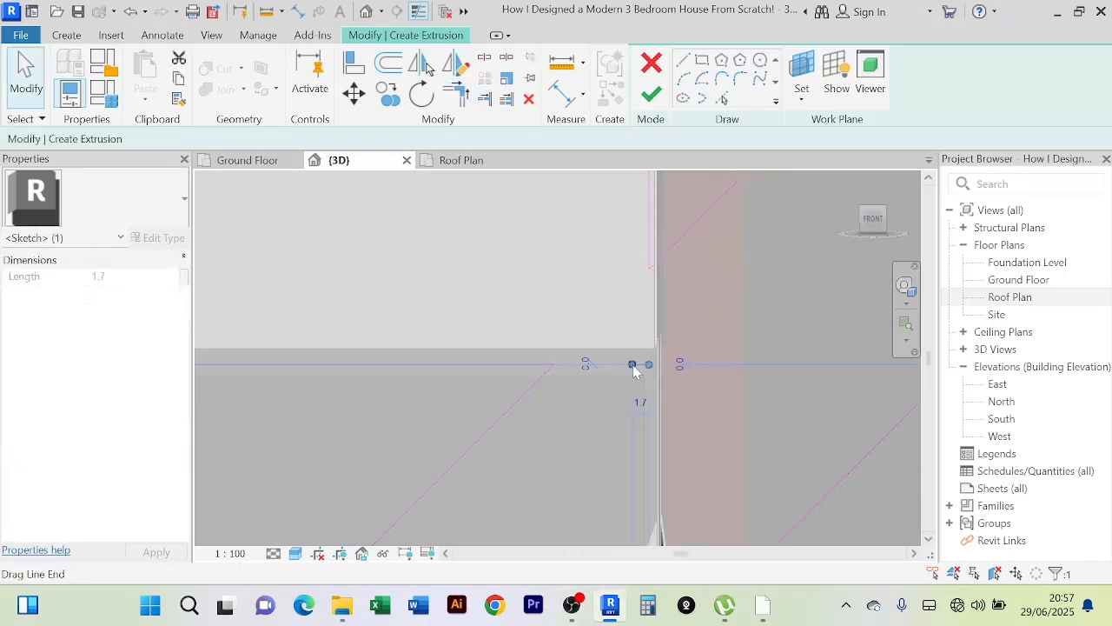
key(Delete)
Step: Finish the grooved wall panel's extrusion sketch and complete the in-place model
scroll(702, 415, down, 3)
scroll(725, 430, down, 5)
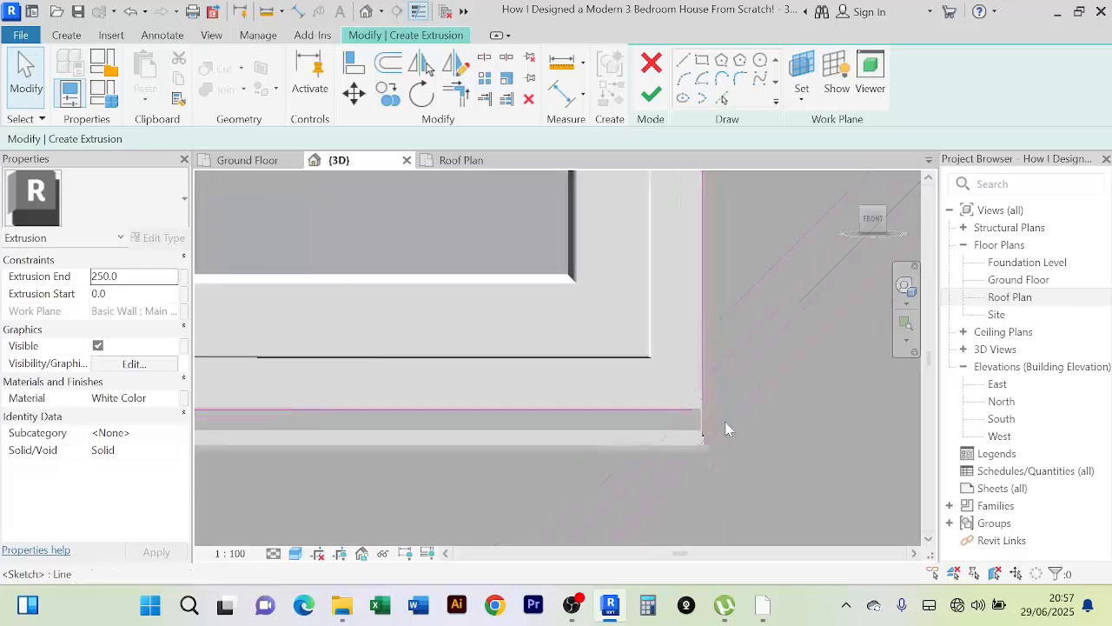
mouse_move(755, 446)
middle_down()
mouse_move(792, 479)
mouse_move(708, 402)
middle_up()
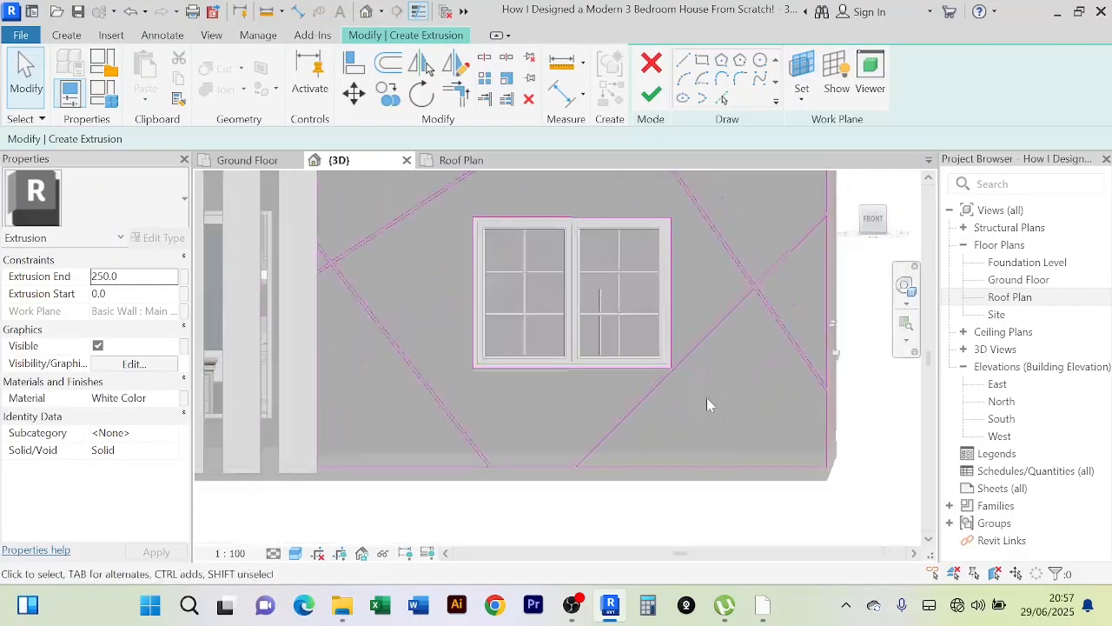
scroll(757, 472, down, 4)
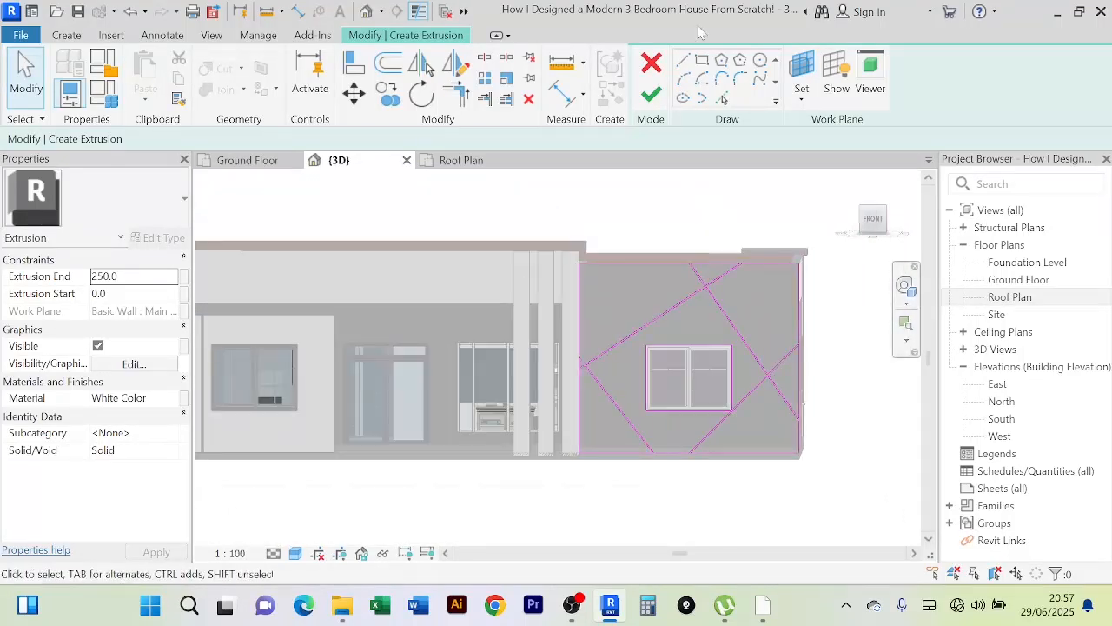
click(651, 94)
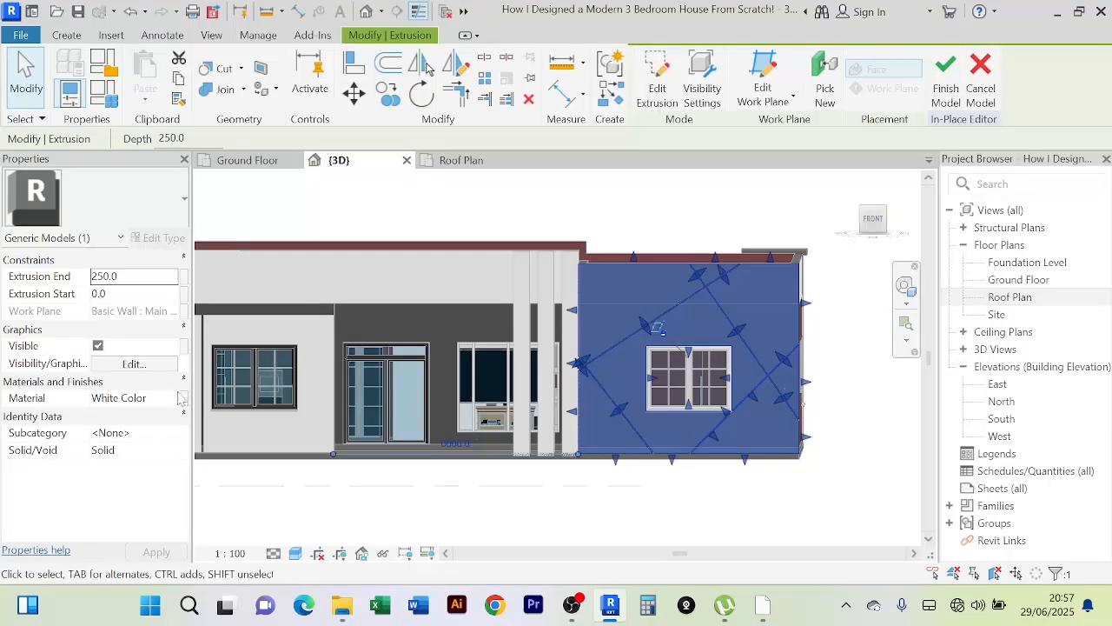
click(945, 78)
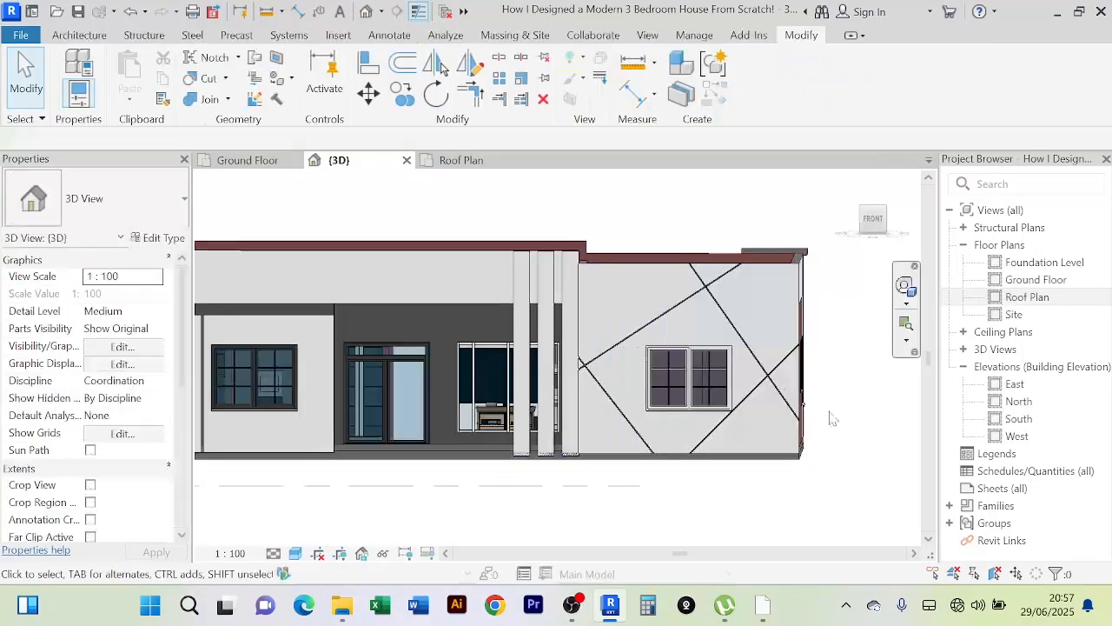
Step: Examine the front facade and its grooved panel in 3D from several angles and distances
scroll(830, 419, down, 3)
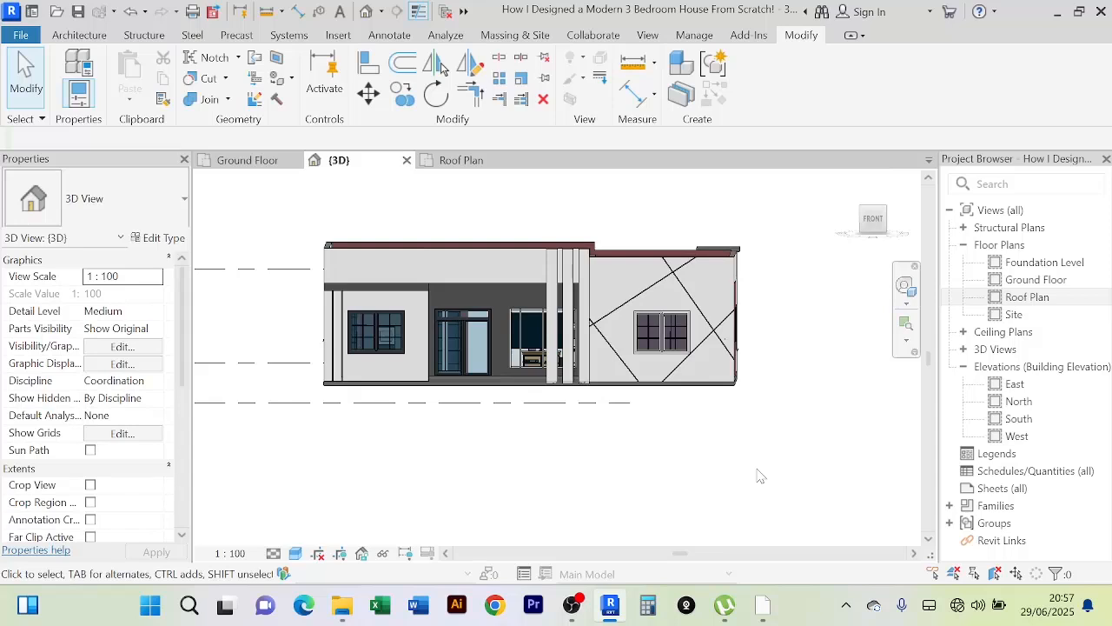
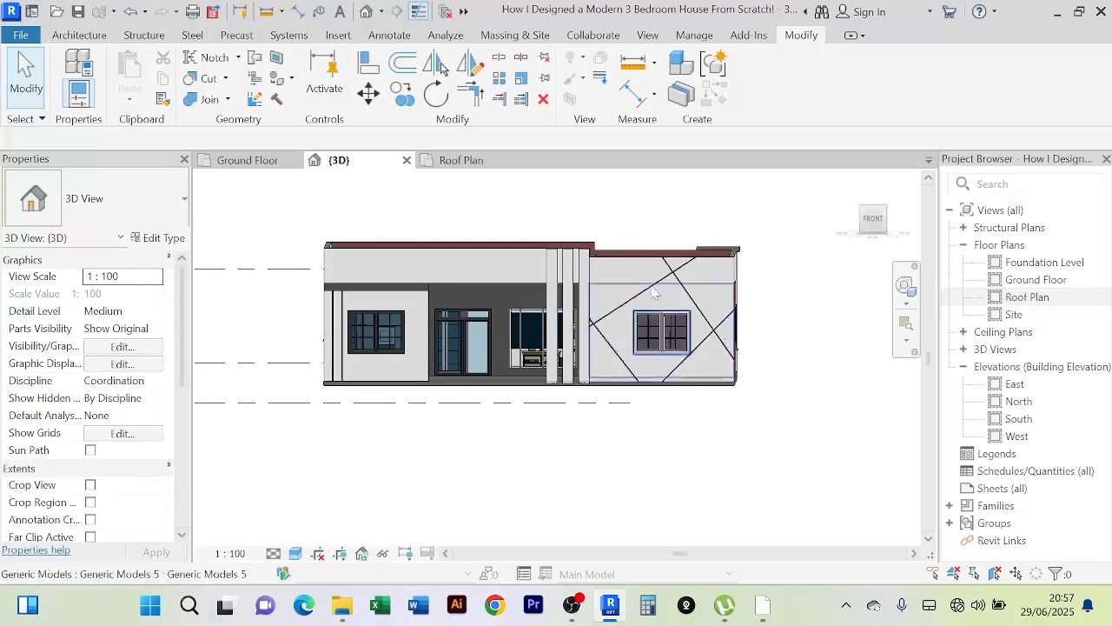
scroll(654, 279, up, 2)
scroll(706, 405, down, 3)
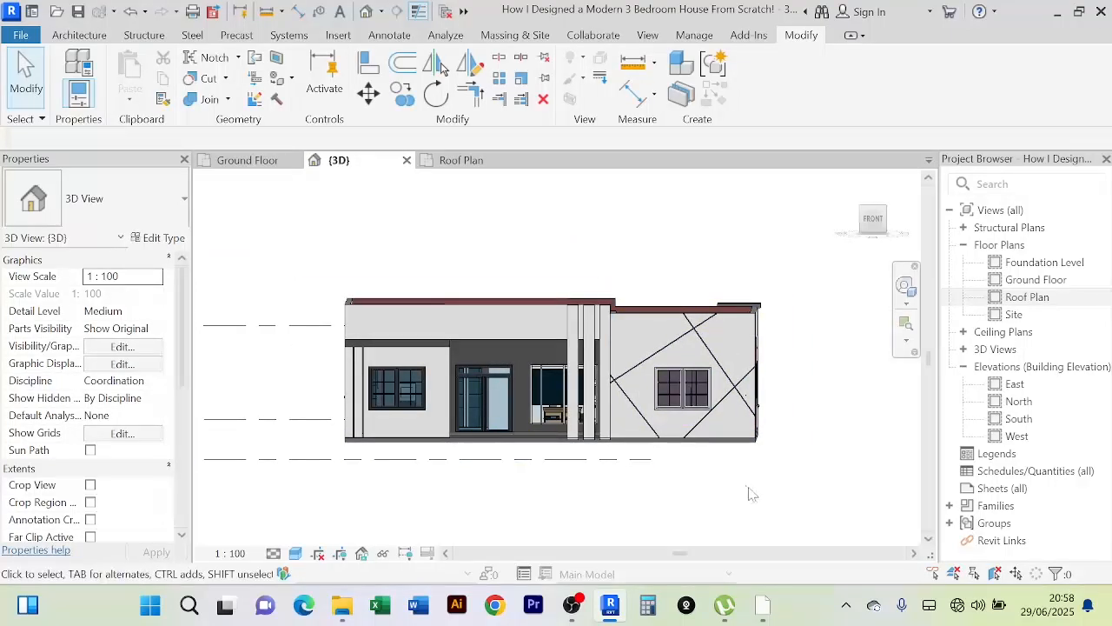
shift+middle_drag(728, 499, 758, 503)
scroll(699, 354, up, 2)
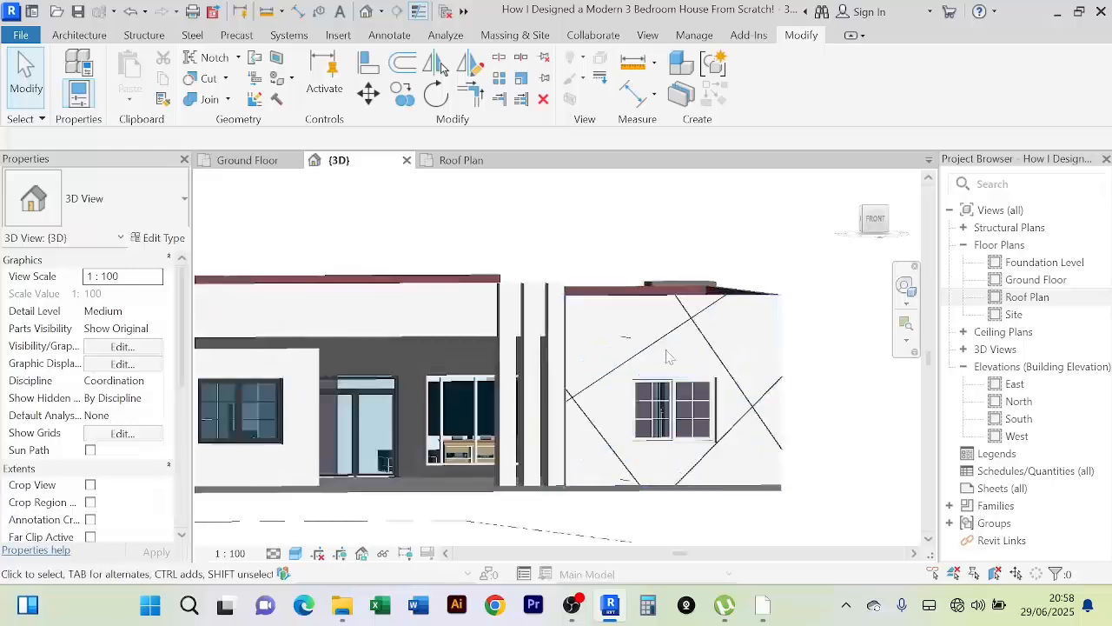
scroll(615, 324, down, 3)
mouse_move(576, 484)
shift+middle_down()
mouse_move(586, 492)
mouse_move(556, 493)
shift+middle_up()
scroll(547, 489, up, 2)
scroll(541, 486, down, 2)
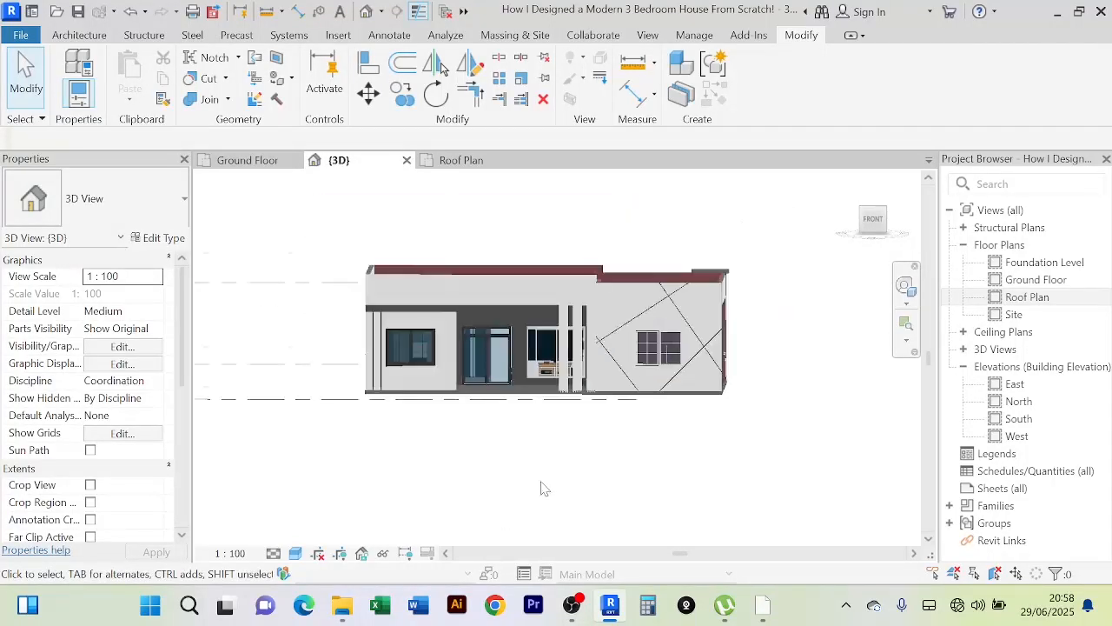
scroll(540, 488, up, 1)
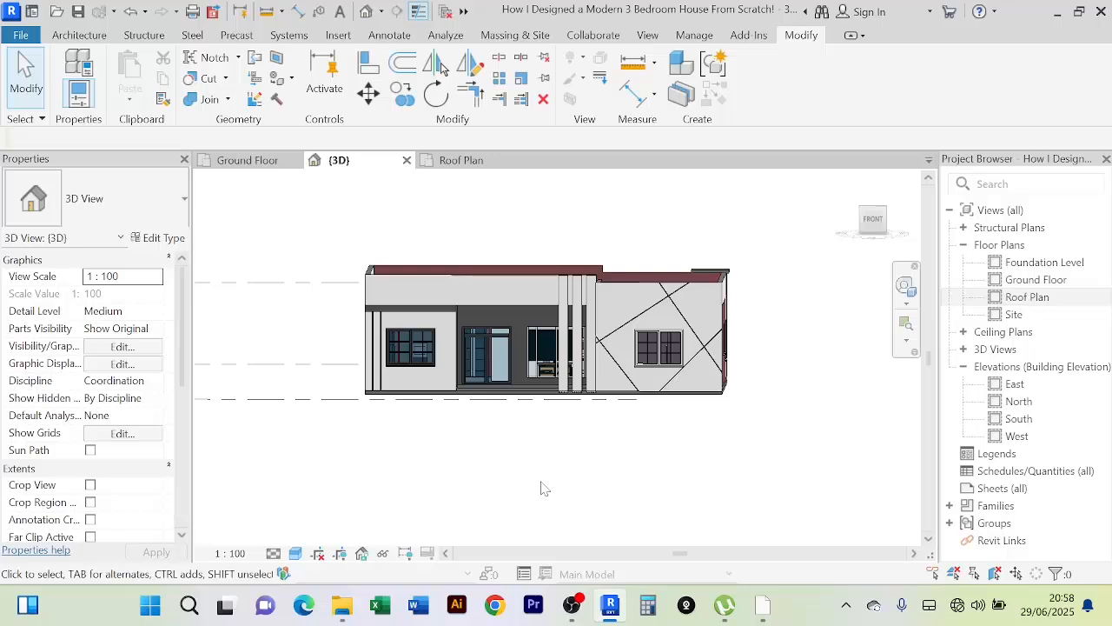
shift+middle_drag(541, 484, 444, 506)
scroll(447, 447, up, 3)
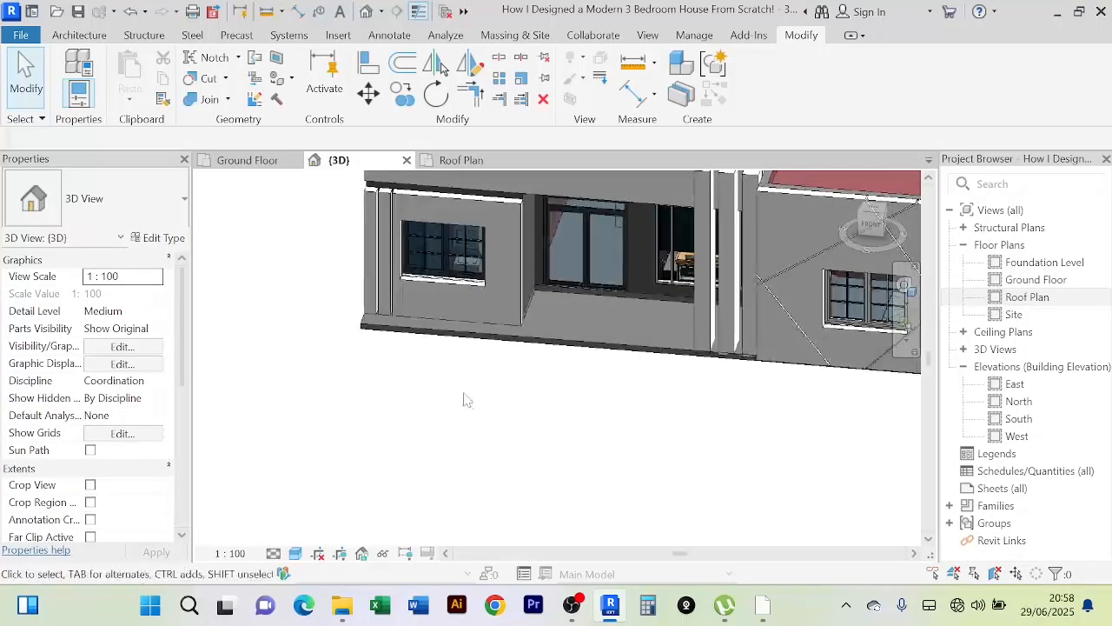
shift+middle_drag(462, 397, 448, 488)
scroll(353, 410, down, 2)
scroll(360, 415, up, 2)
scroll(374, 434, down, 3)
Step: In the Ground Floor plan, draw a 3700 mm Main Wall along the porch edge, in front of the front room's window
key(ctrl+Tab)
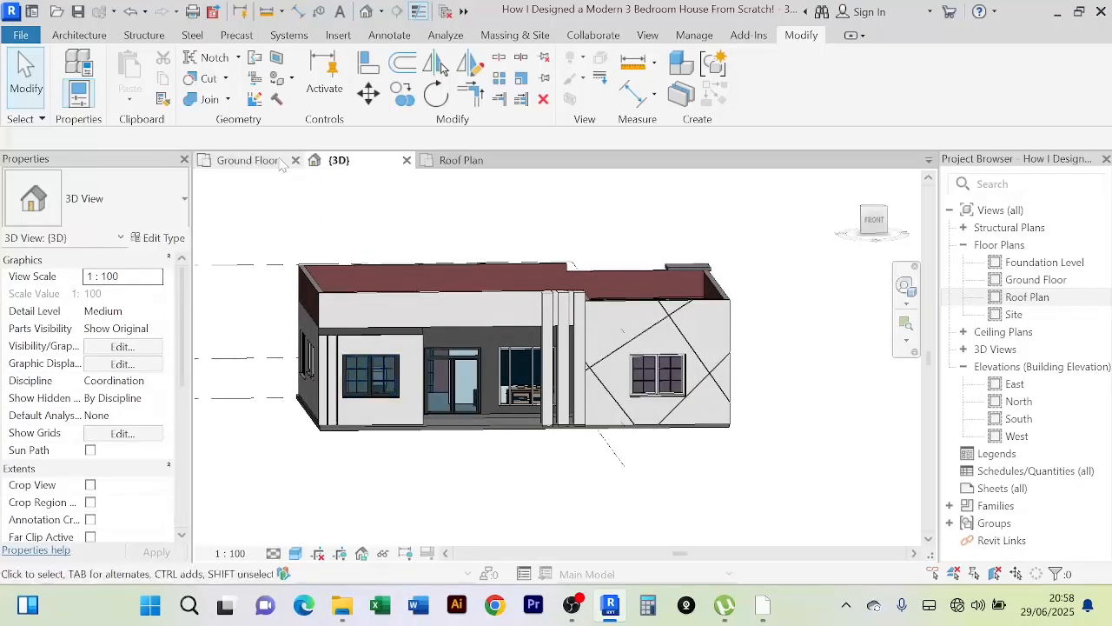
scroll(461, 460, up, 2)
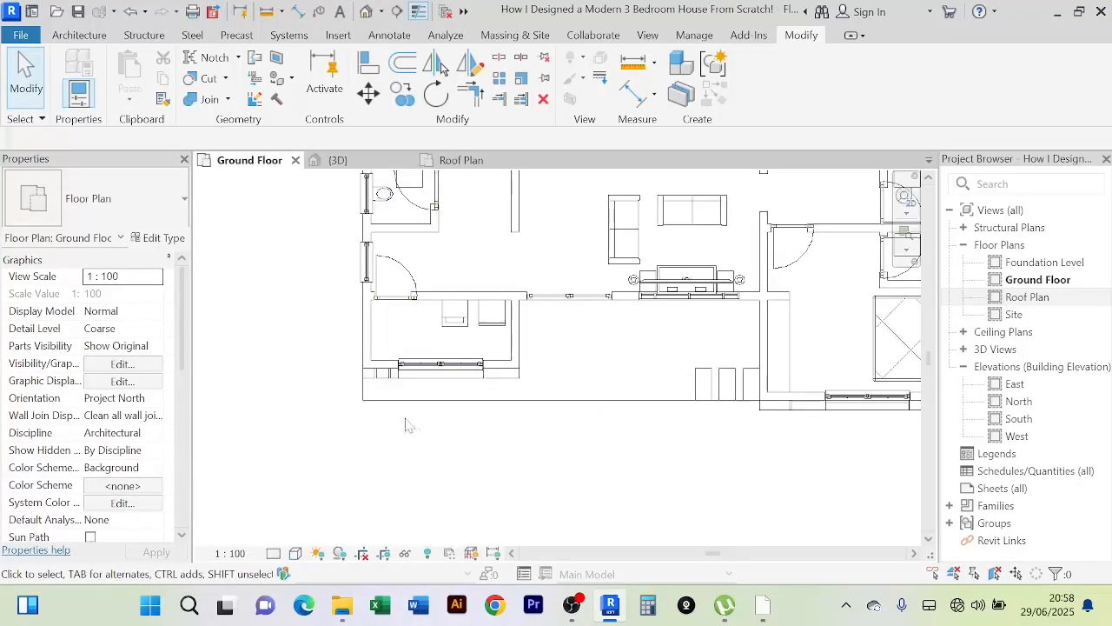
scroll(393, 419, up, 2)
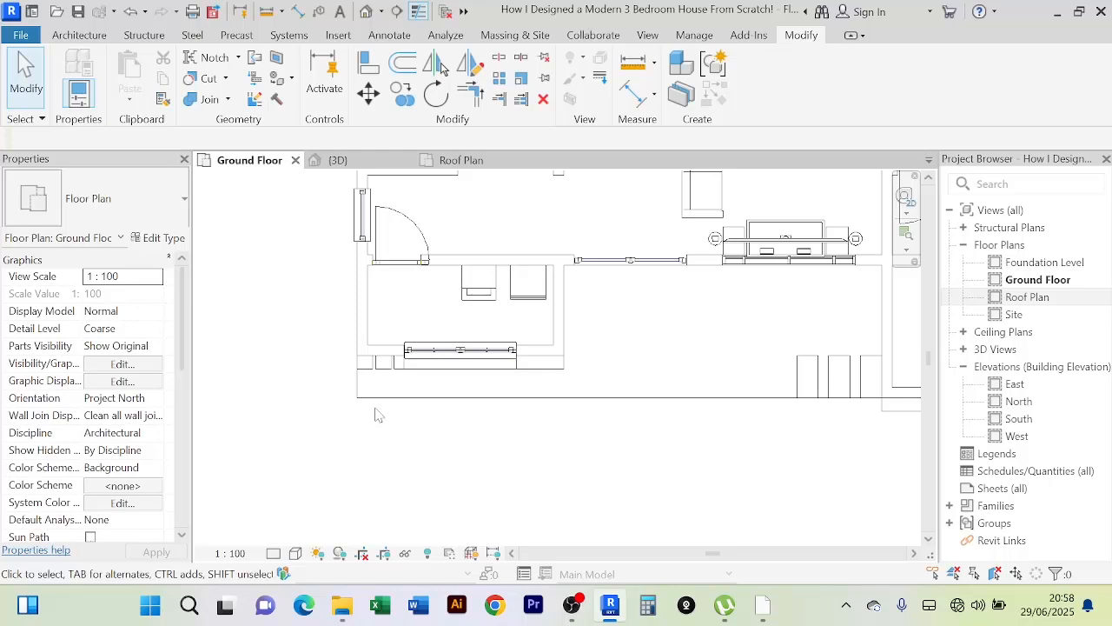
click(574, 315)
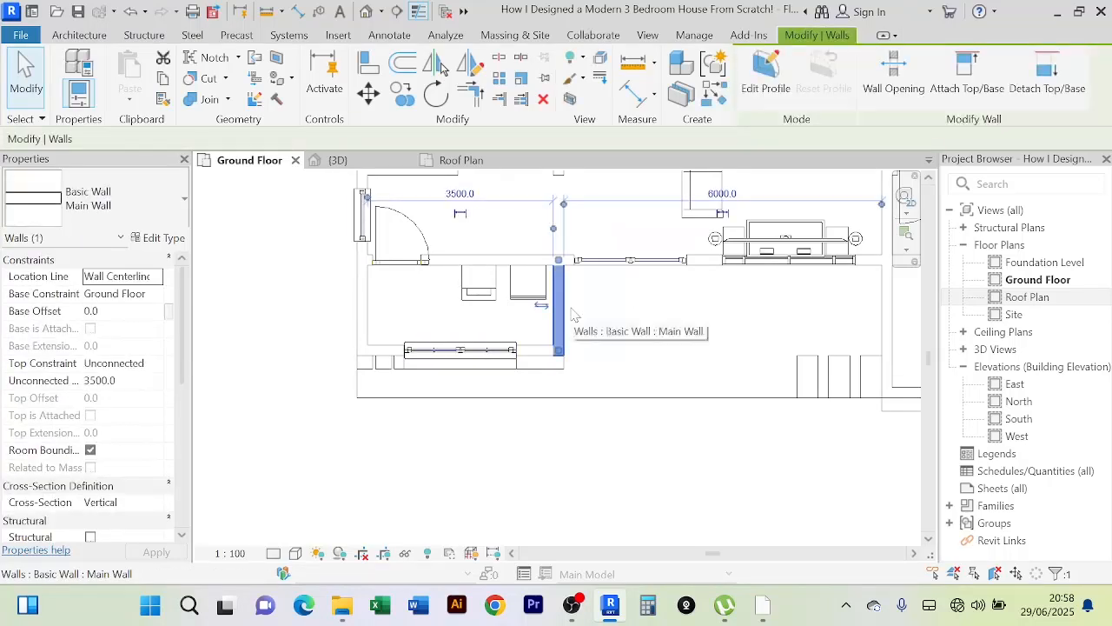
click(710, 96)
scroll(439, 436, up, 2)
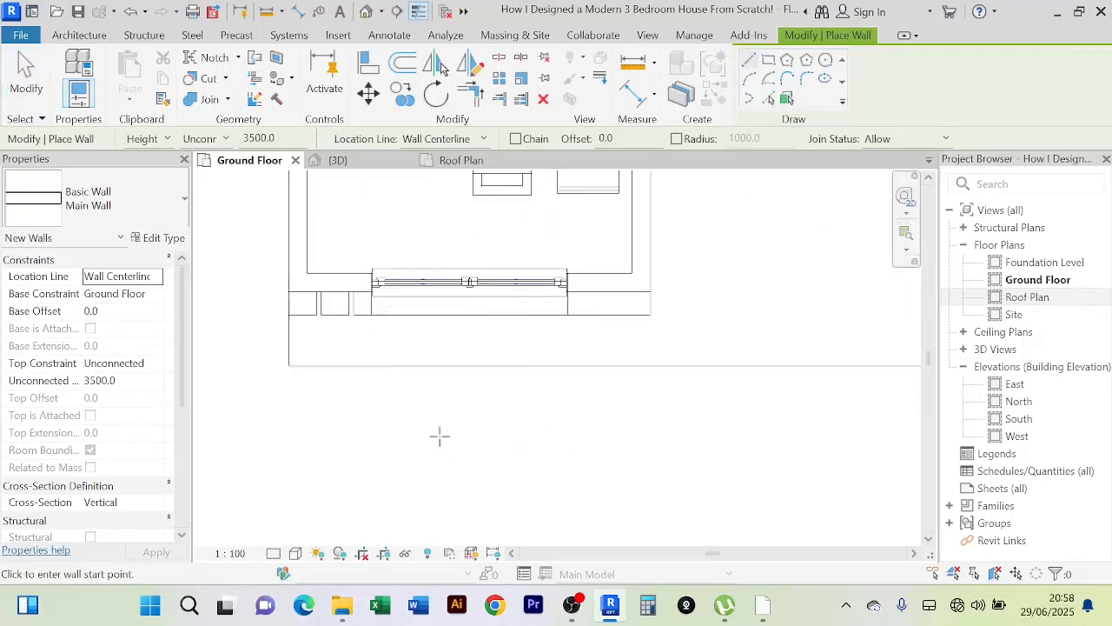
click(297, 375)
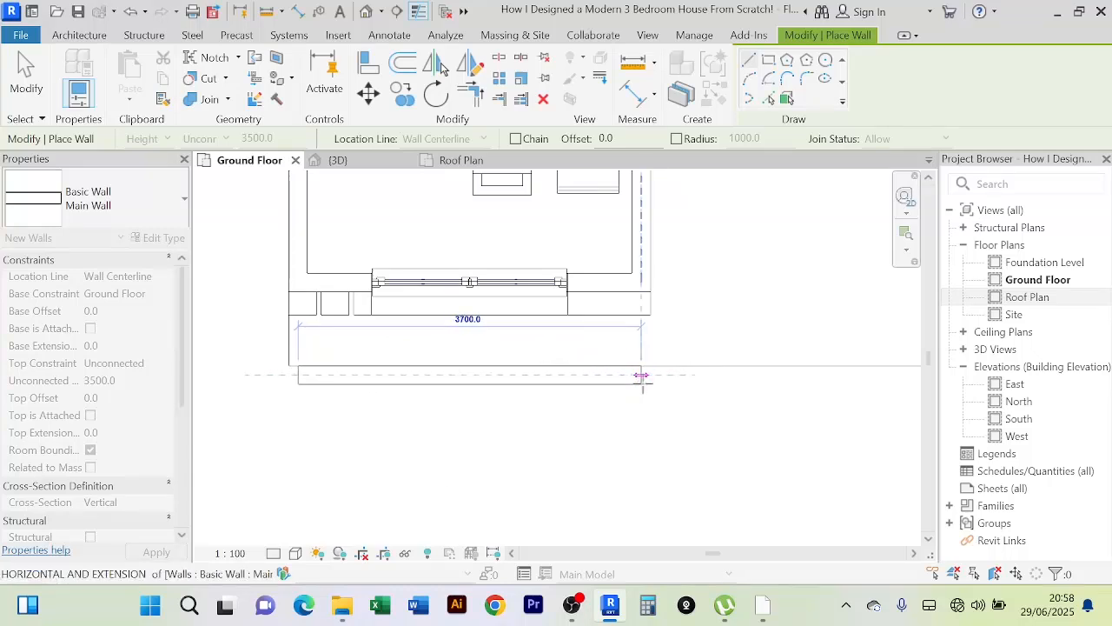
click(641, 375)
Step: Draw three more Main Walls to close the rectangular enclosure in front of the porch edge, with sides about 1300 mm long
click(639, 375)
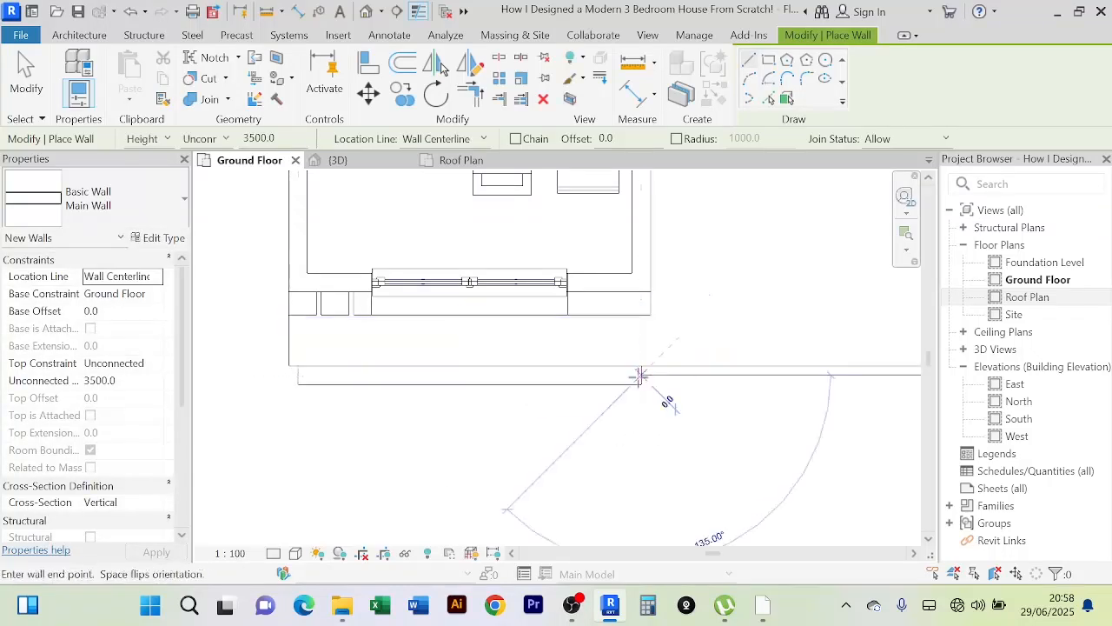
click(641, 496)
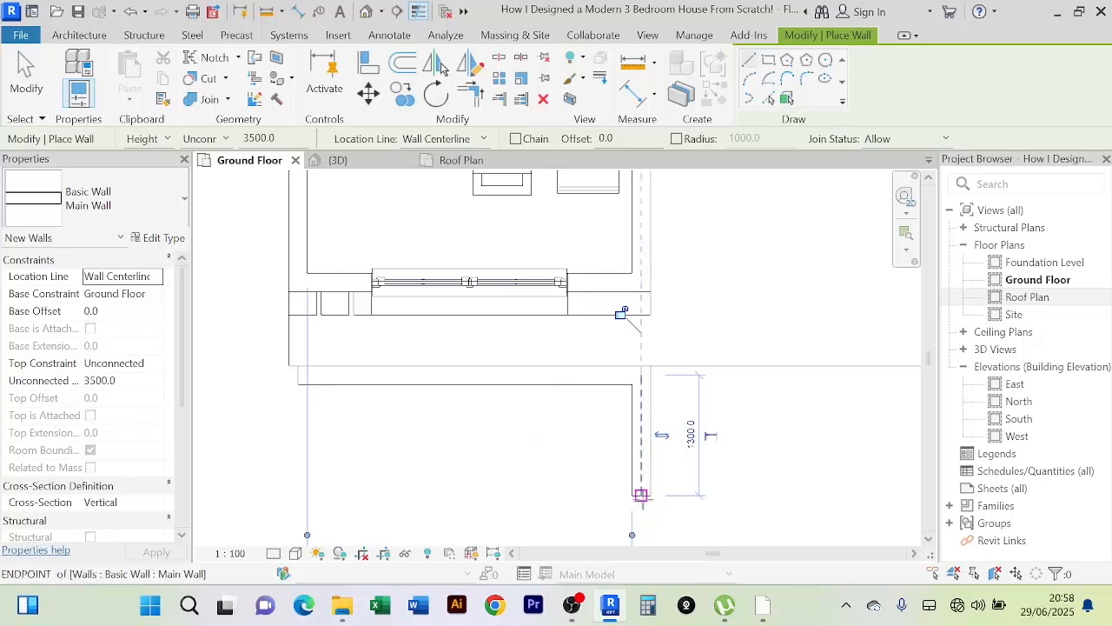
click(641, 496)
click(297, 494)
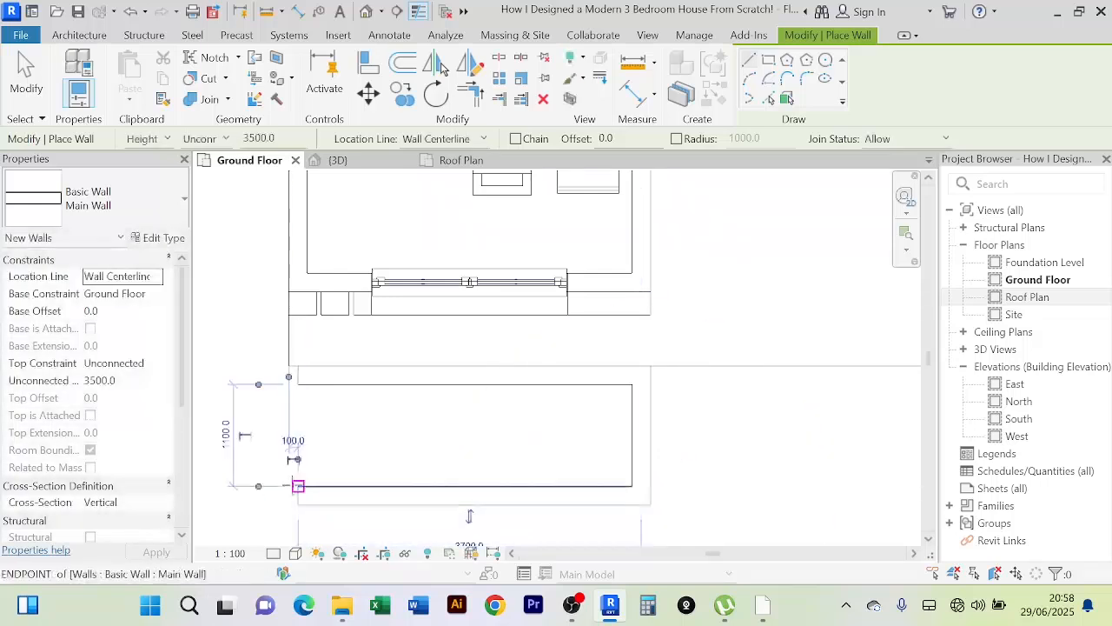
click(297, 494)
click(298, 374)
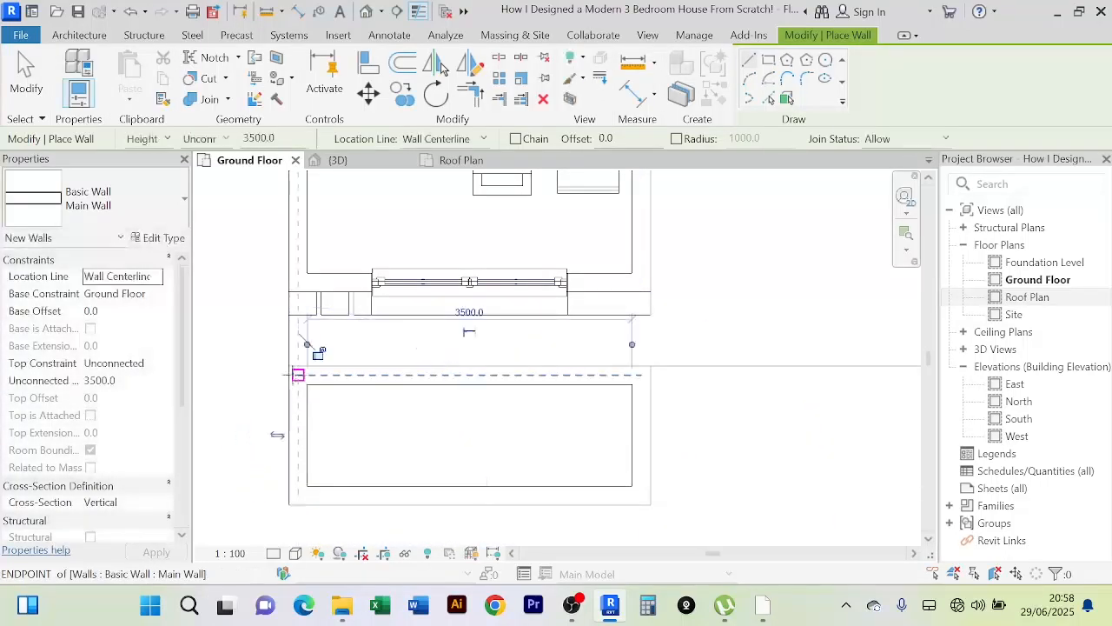
right_click(248, 293)
click(279, 260)
right_click(255, 247)
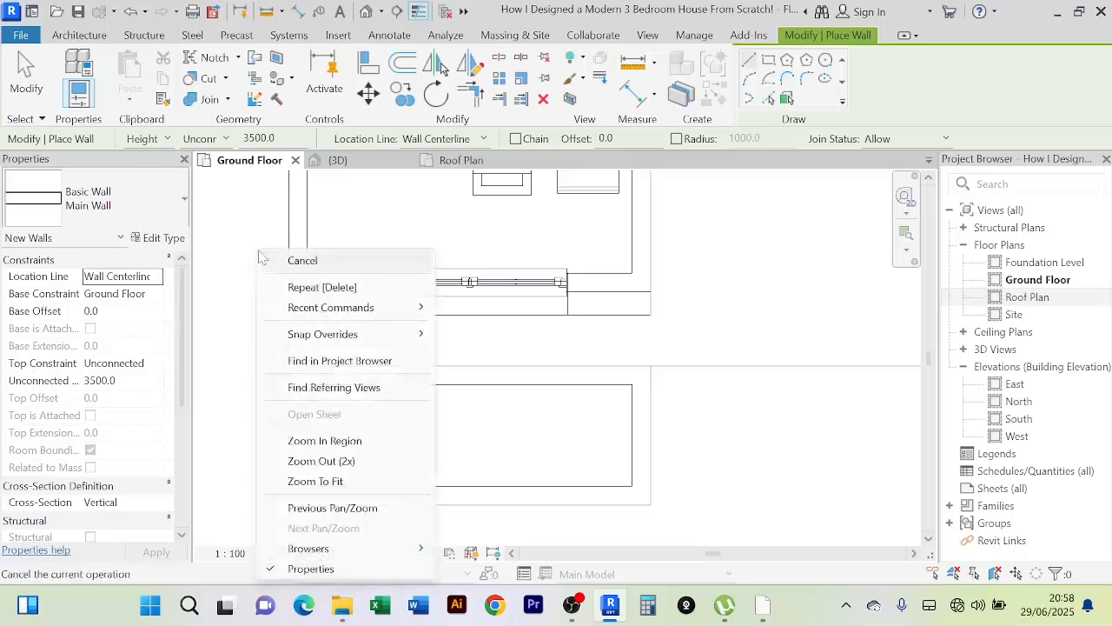
click(282, 262)
Step: Add aligned dimensions for the inner length and inner depth of the rectangular wall enclosure
scroll(828, 511, down, 2)
middle_drag(762, 482, 693, 414)
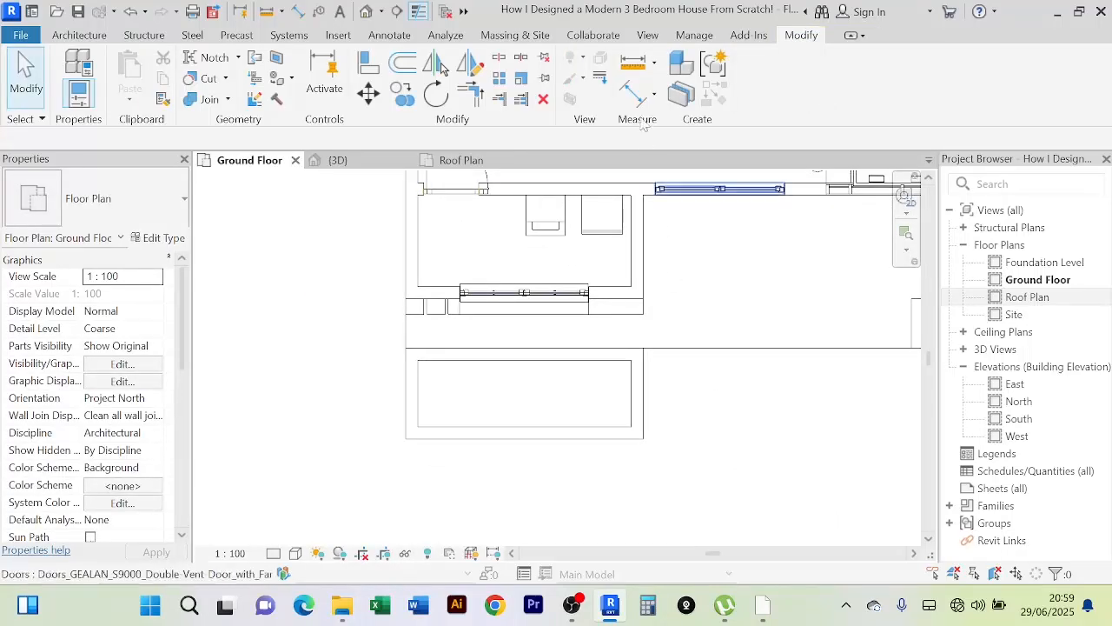
click(633, 92)
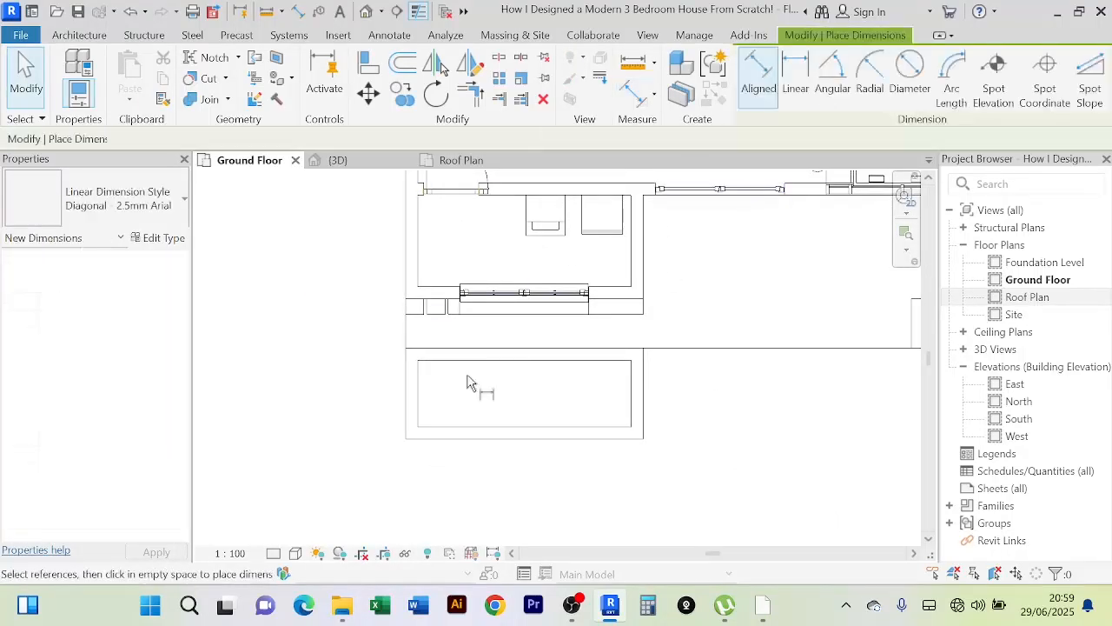
click(419, 402)
click(637, 397)
click(597, 400)
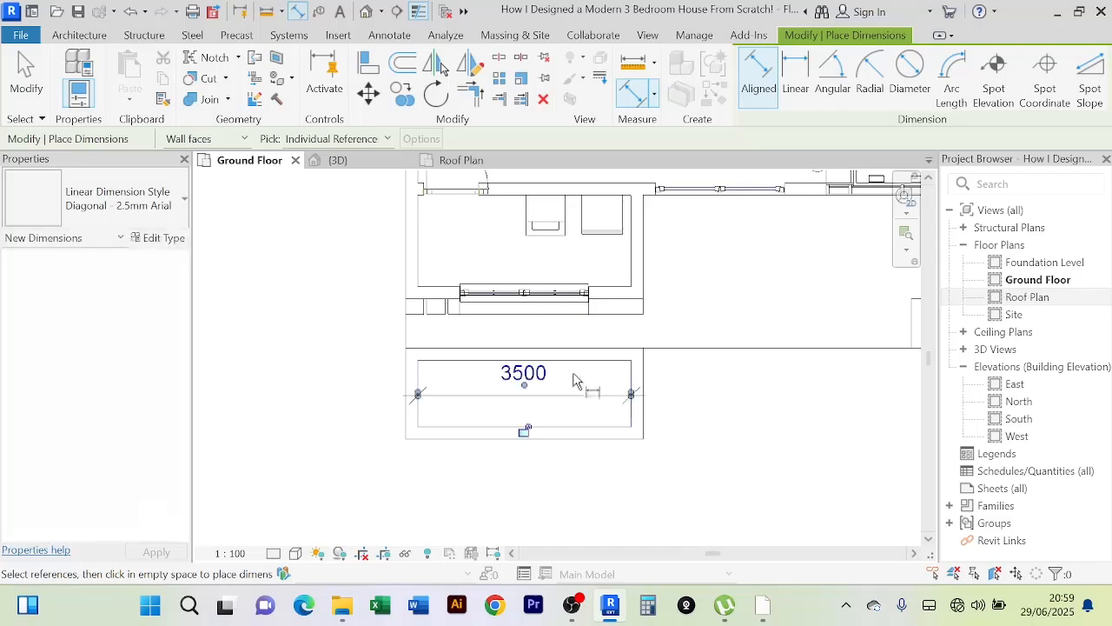
click(582, 435)
click(584, 360)
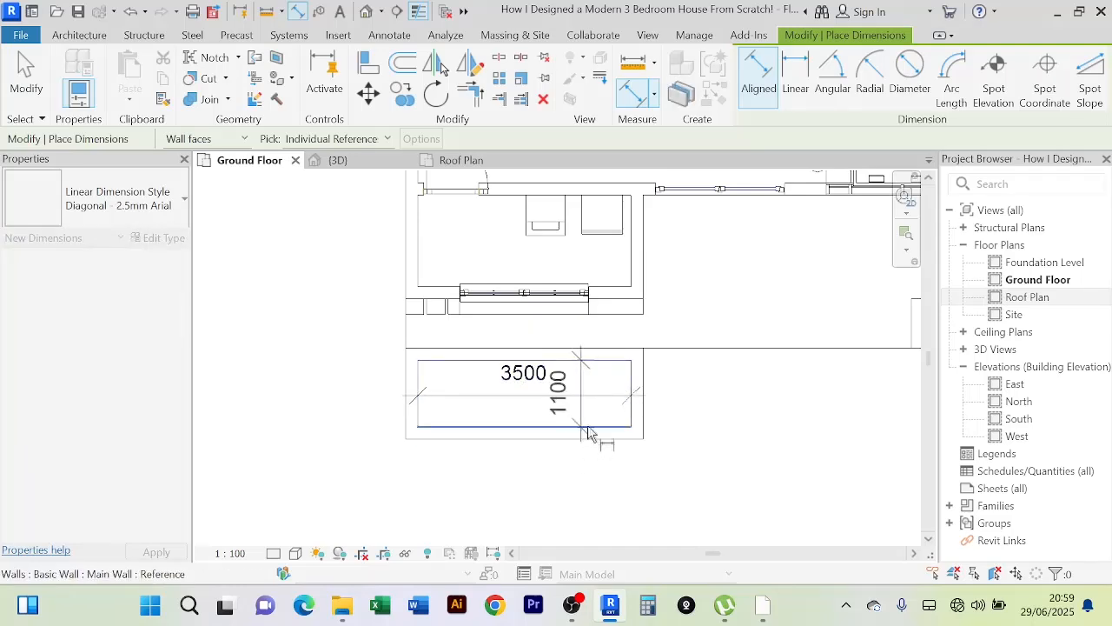
click(593, 400)
right_click(697, 373)
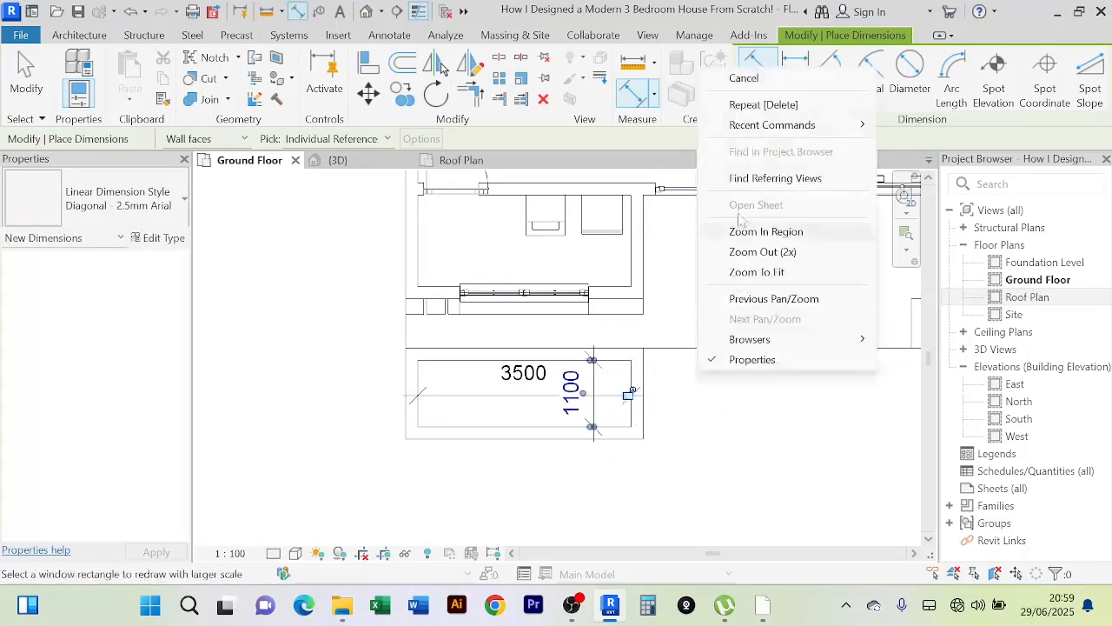
click(775, 75)
right_click(706, 454)
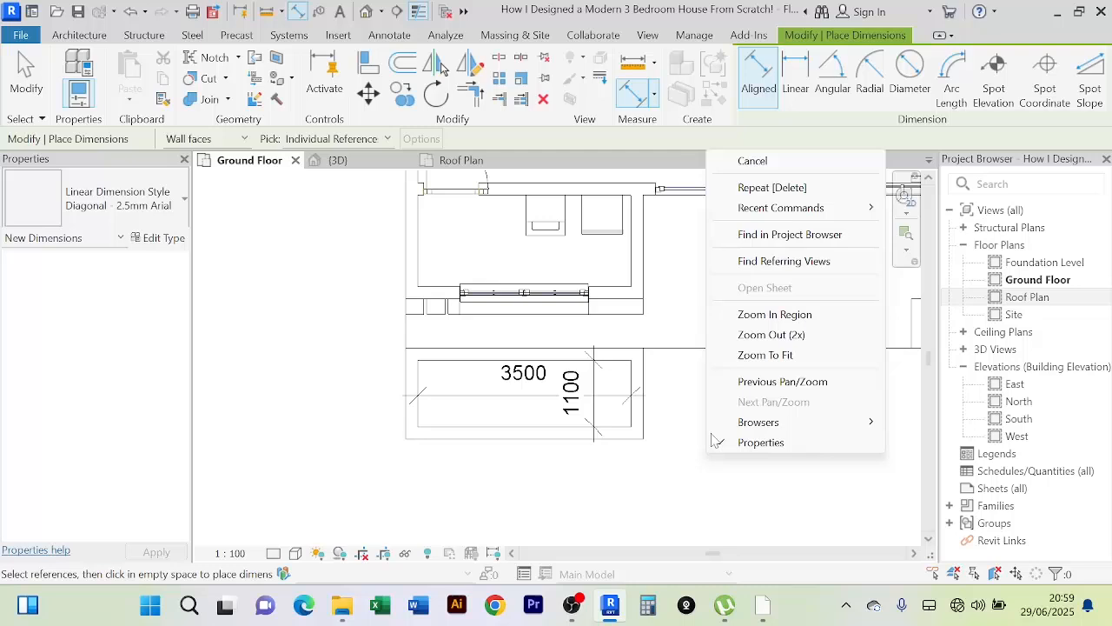
click(753, 160)
Step: Move the enclosure's front wall so that the inner depth is 500 mm
scroll(556, 443, up, 2)
click(556, 443)
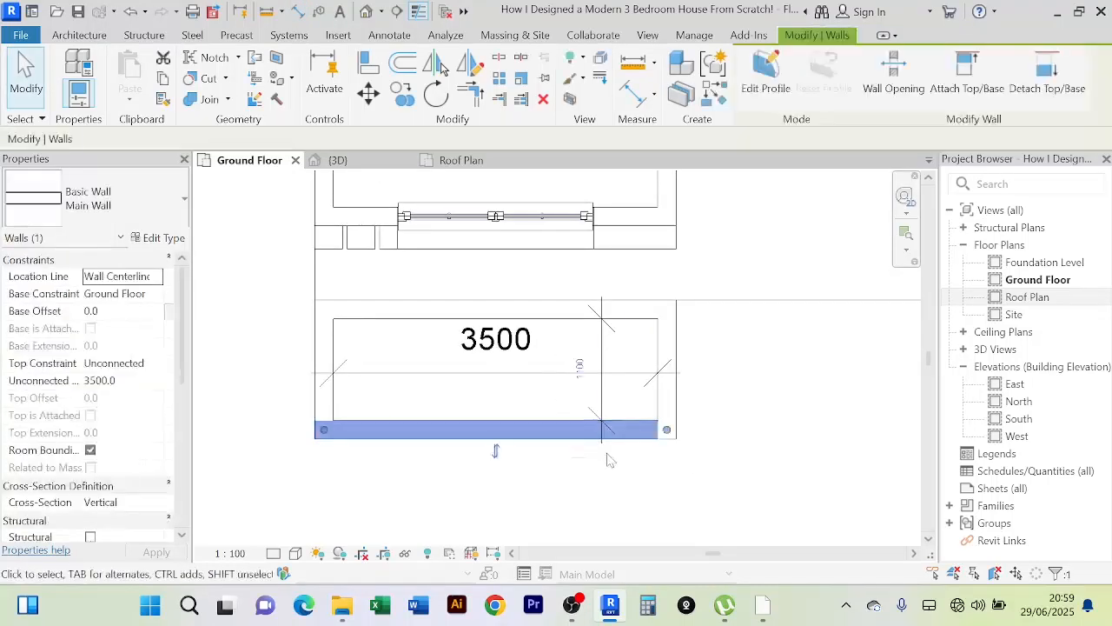
scroll(599, 460, up, 2)
click(587, 348)
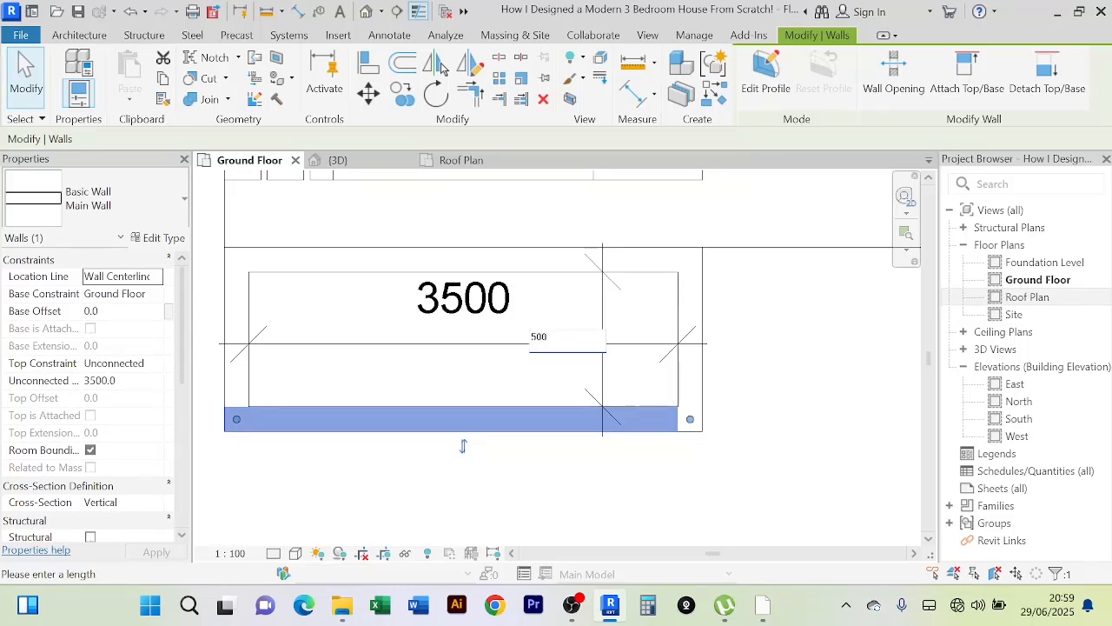
key(Return)
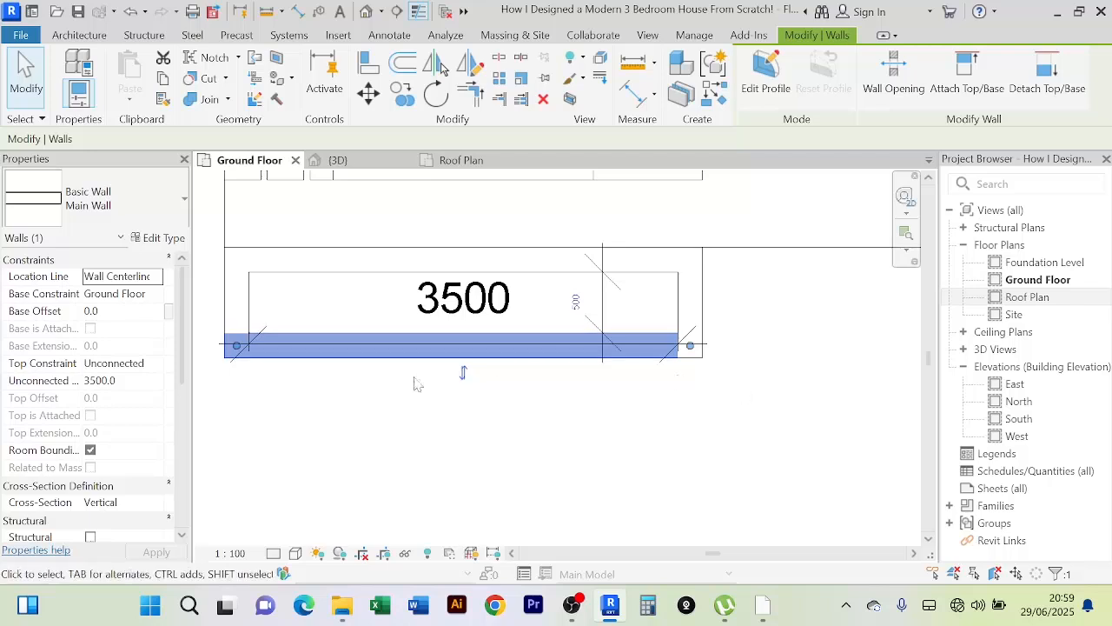
scroll(352, 406, down, 2)
scroll(352, 435, down, 1)
click(352, 446)
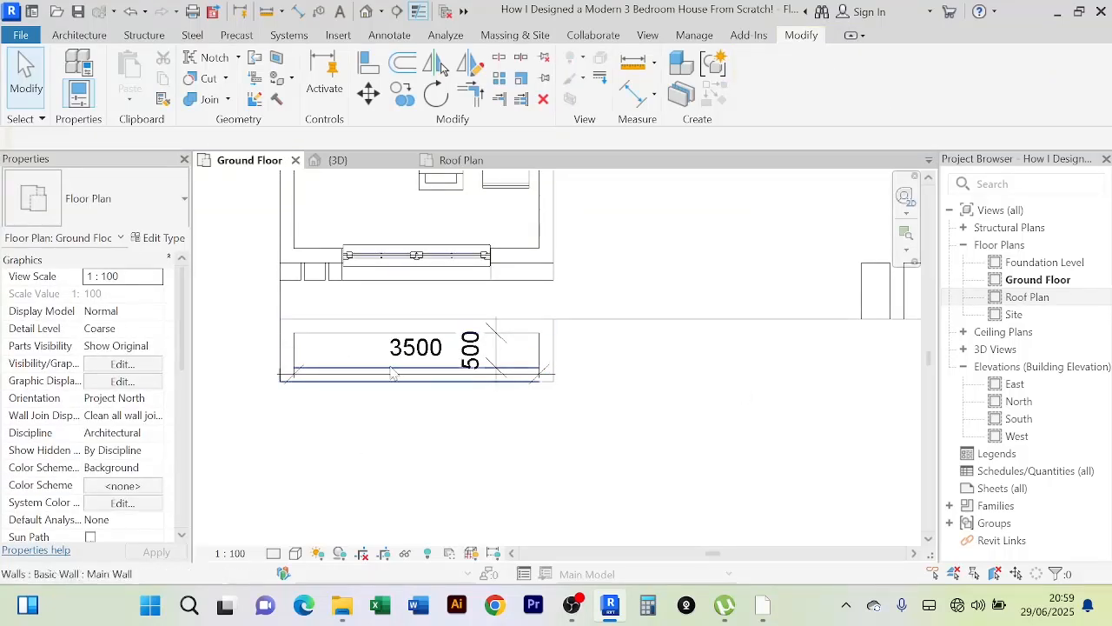
Step: Delete the depth and length dimensions from the rectangular wall enclosure
scroll(393, 366, up, 2)
scroll(576, 457, down, 1)
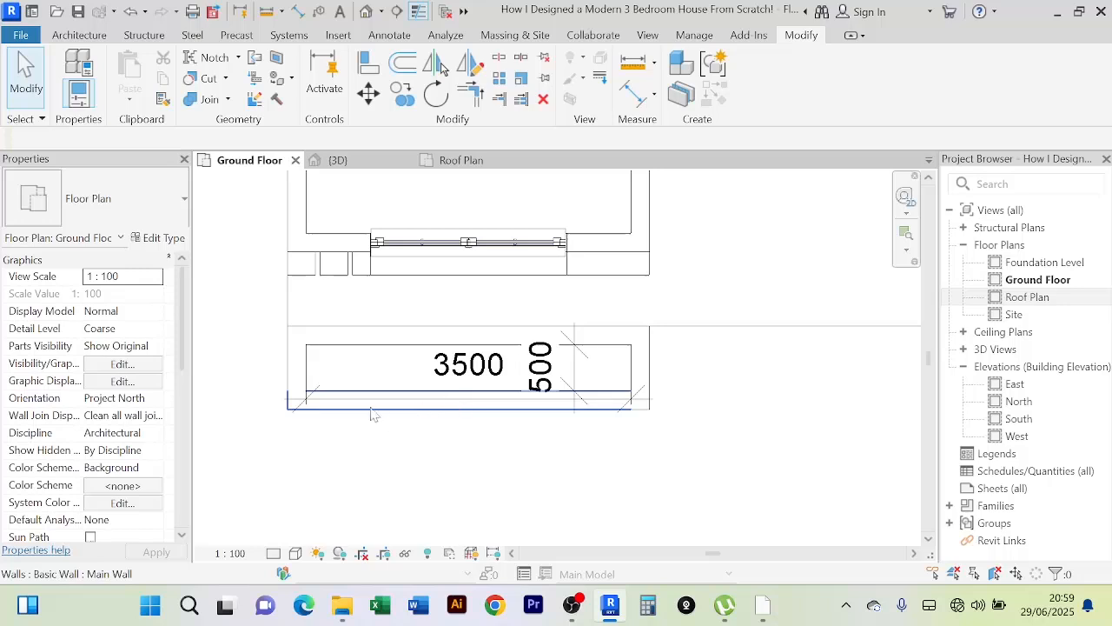
scroll(522, 372, up, 1)
click(587, 382)
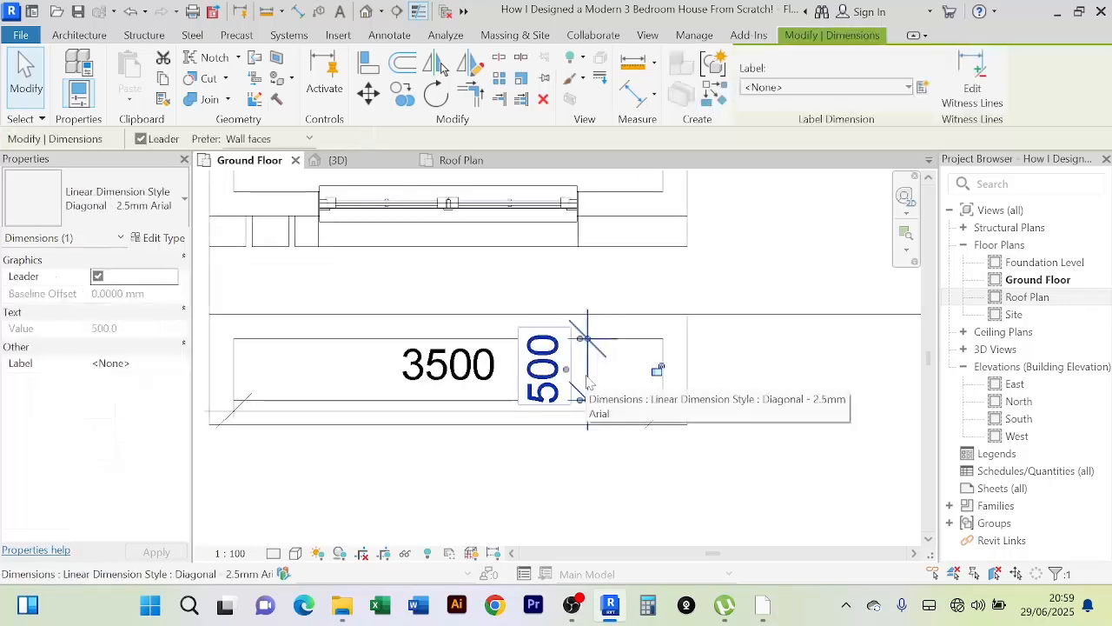
key(Delete)
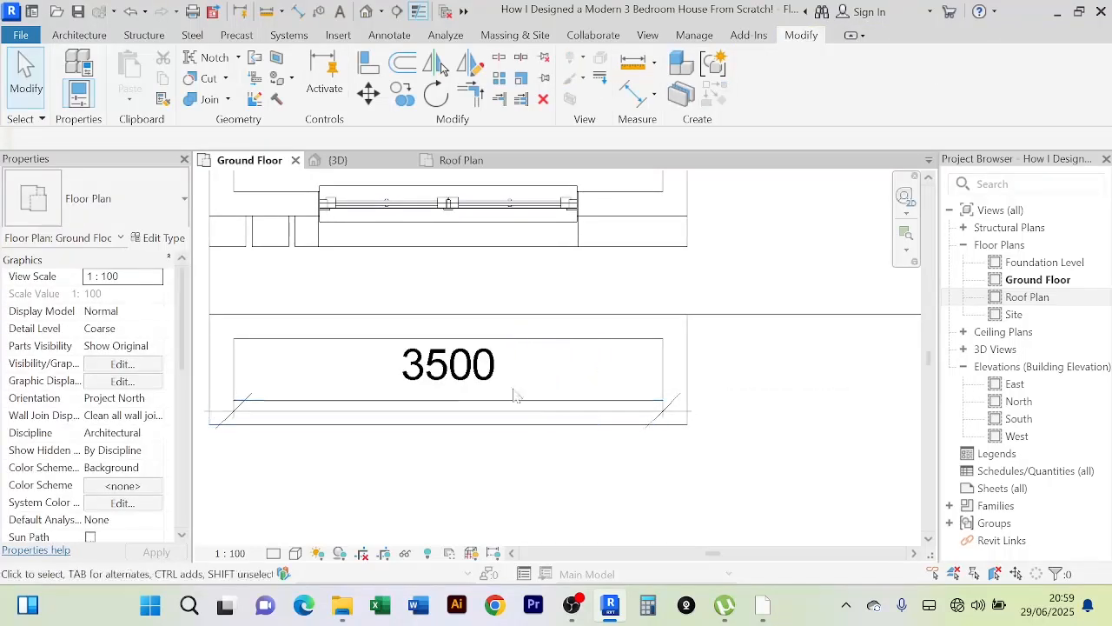
click(498, 382)
key(Delete)
scroll(548, 476, down, 1)
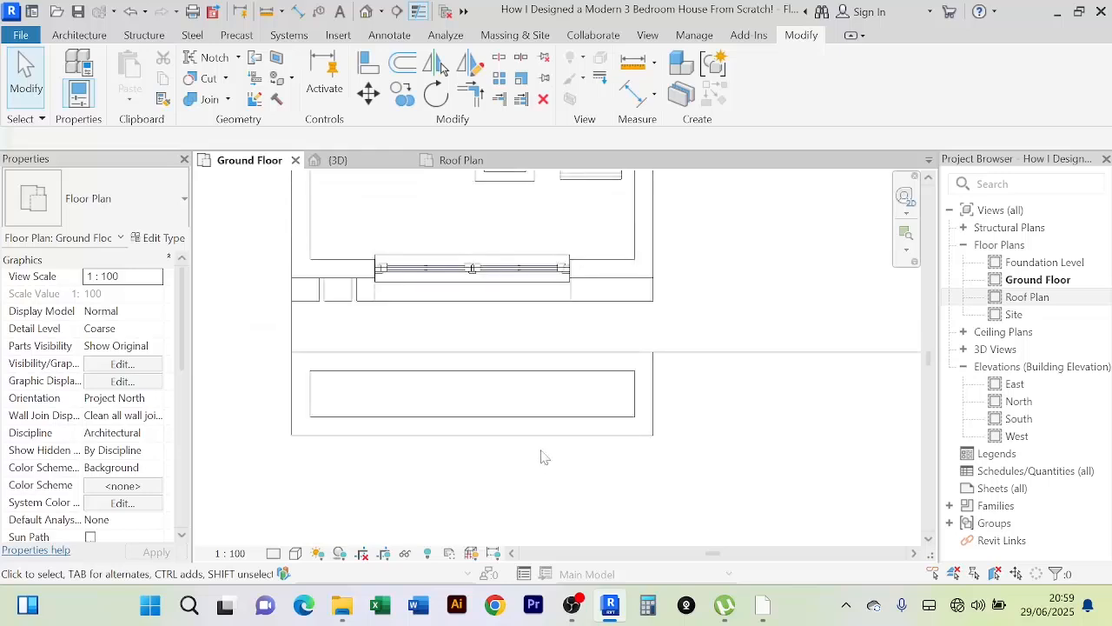
Step: In the 3D view, set the unconnected height of the enclosure's four walls to 300 mm
click(338, 161)
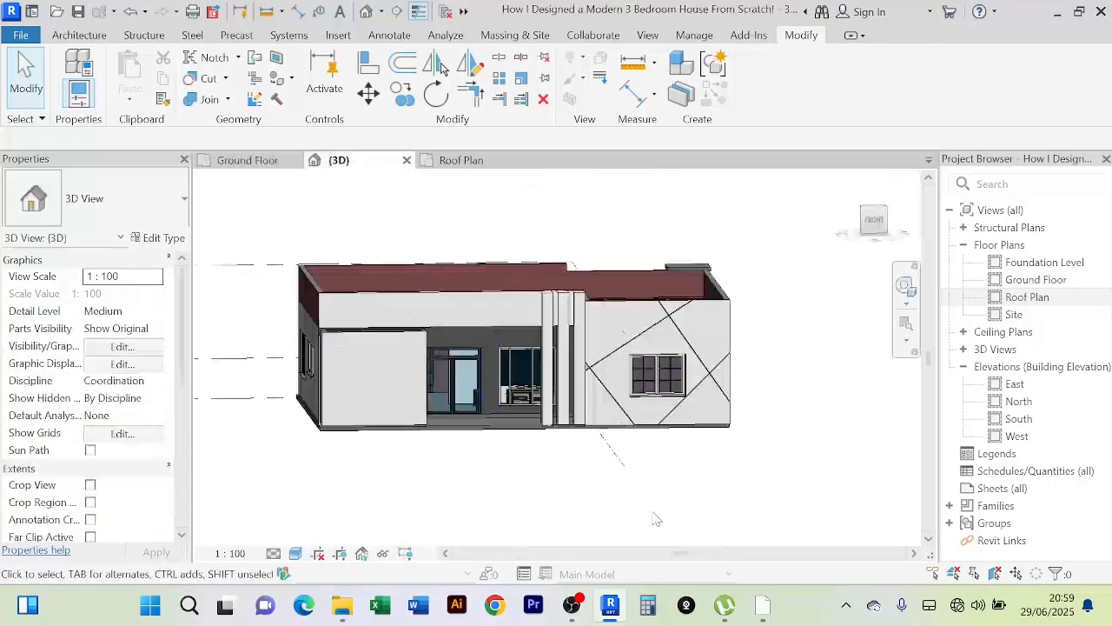
shift+middle_drag(571, 500, 483, 533)
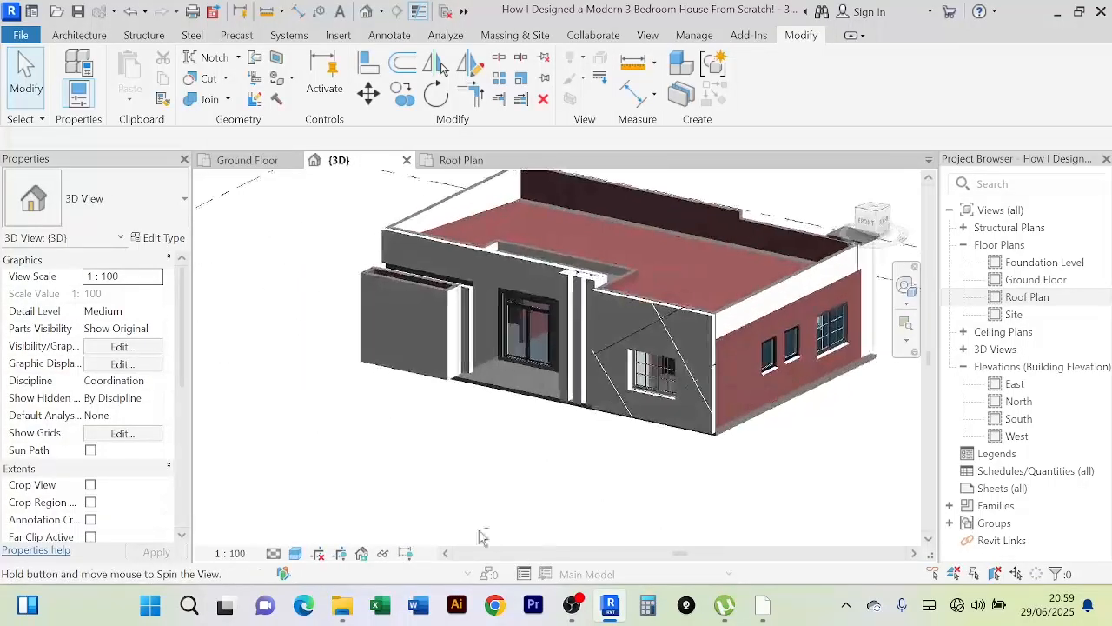
scroll(450, 320, up, 2)
click(428, 269)
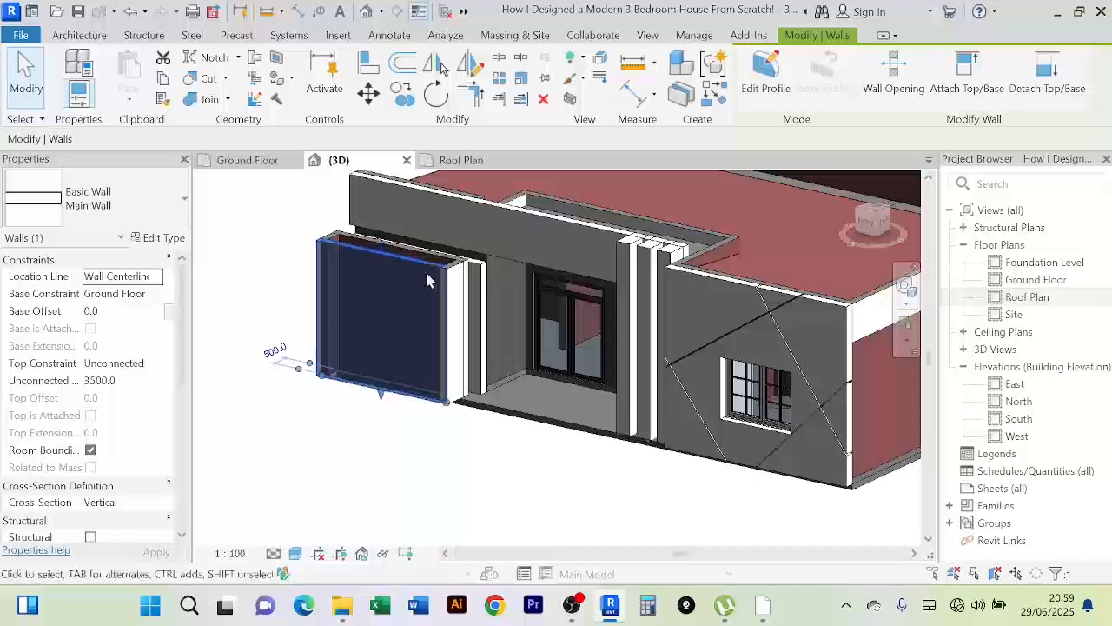
scroll(429, 300, up, 1)
shift+middle_drag(429, 305, 426, 422)
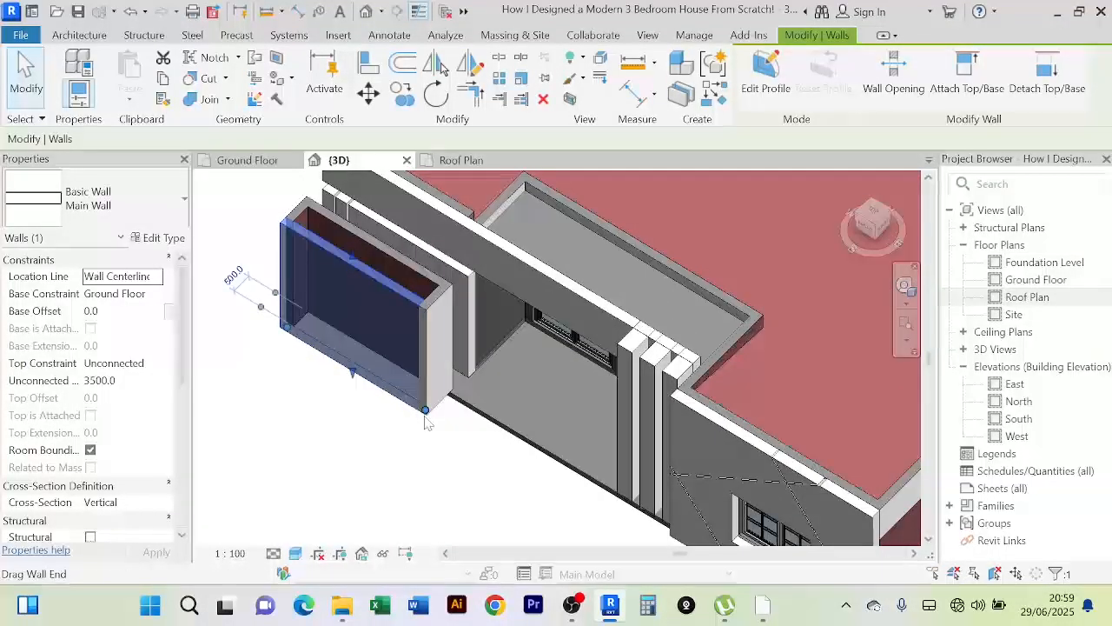
scroll(423, 295, up, 2)
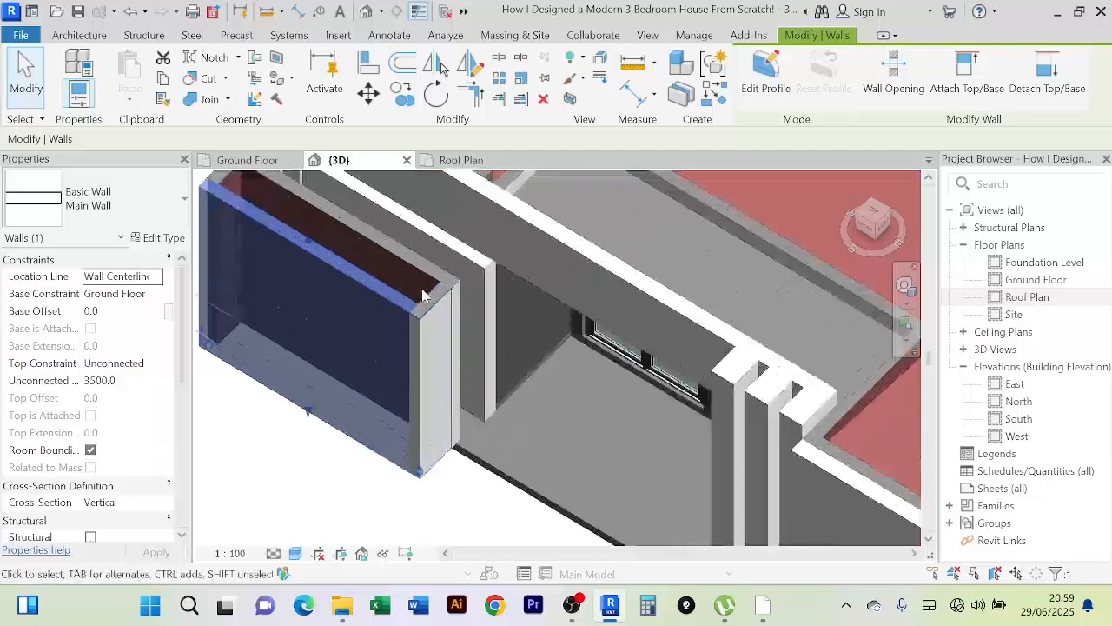
middle_drag(442, 313, 518, 431)
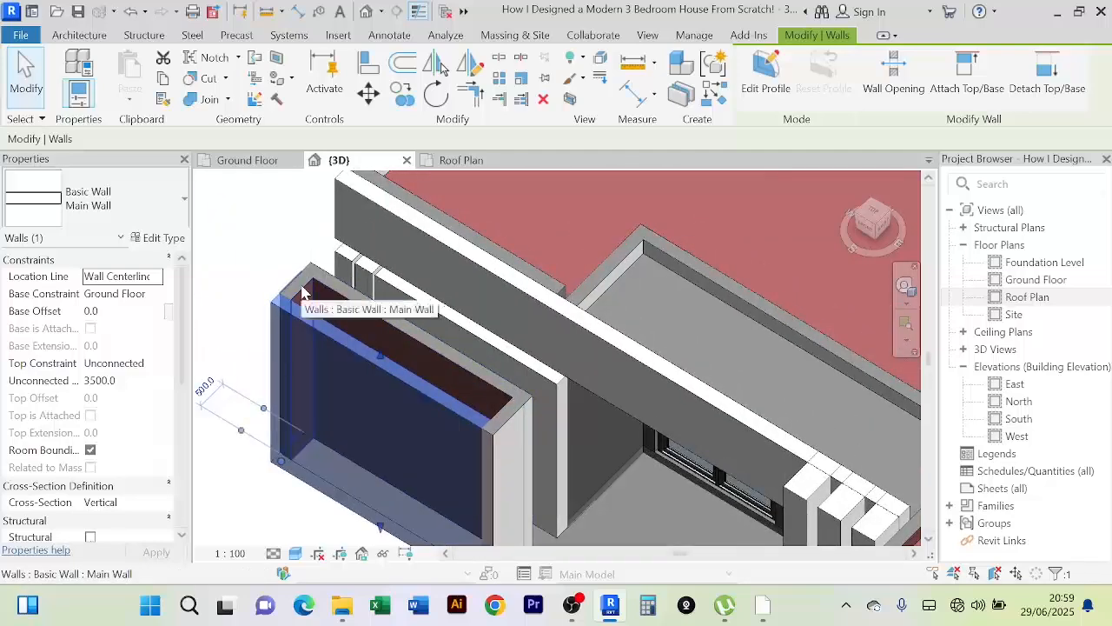
ctrl+click(376, 312)
ctrl+click(492, 402)
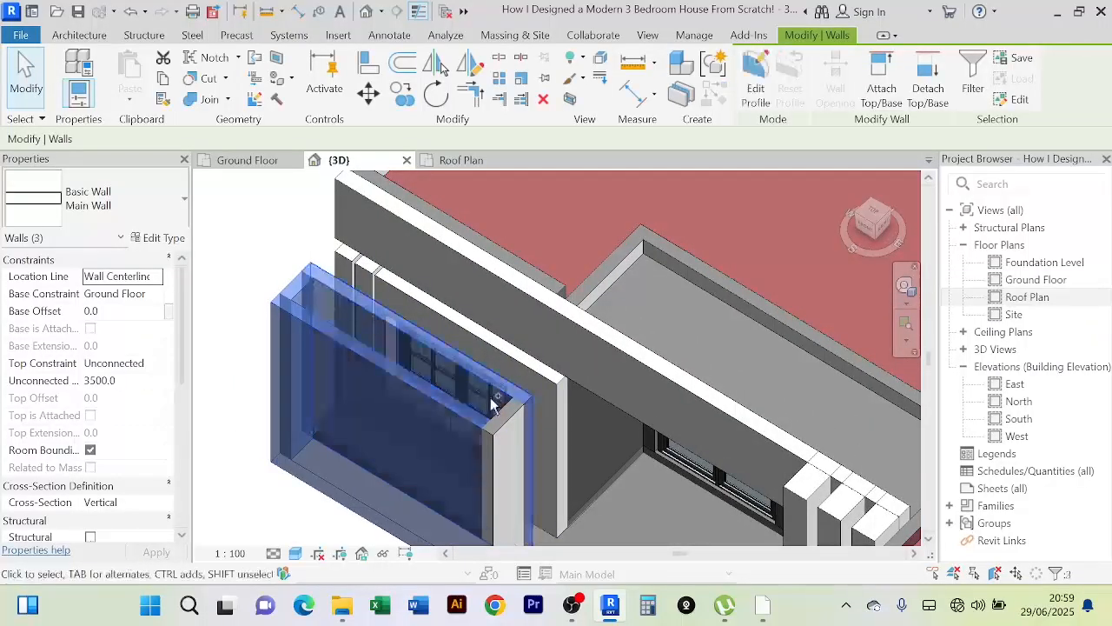
ctrl+click(499, 421)
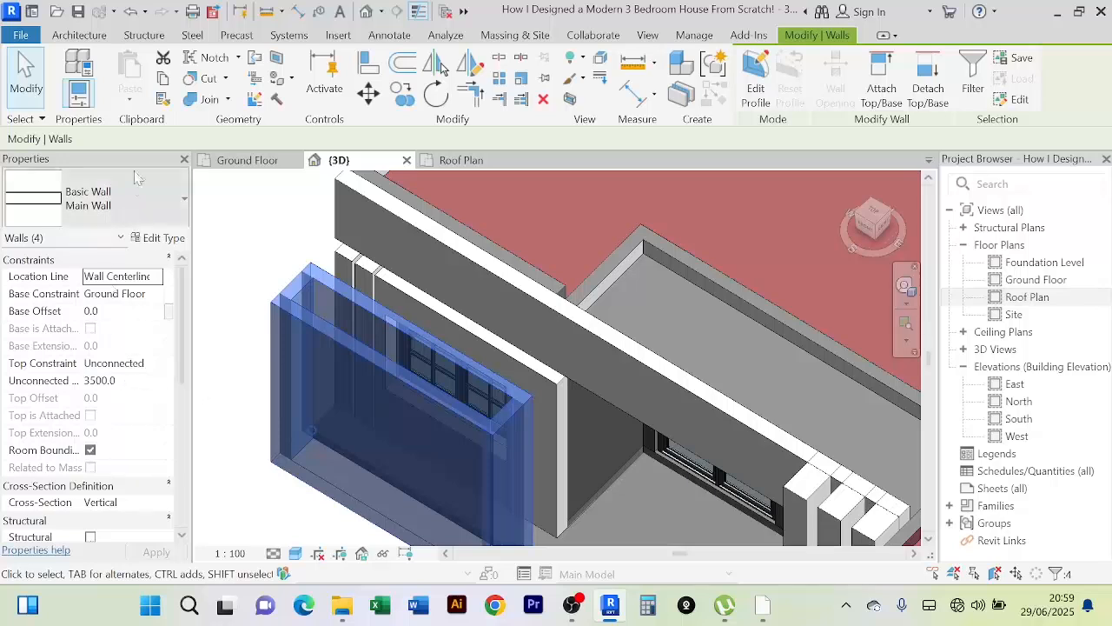
click(131, 382)
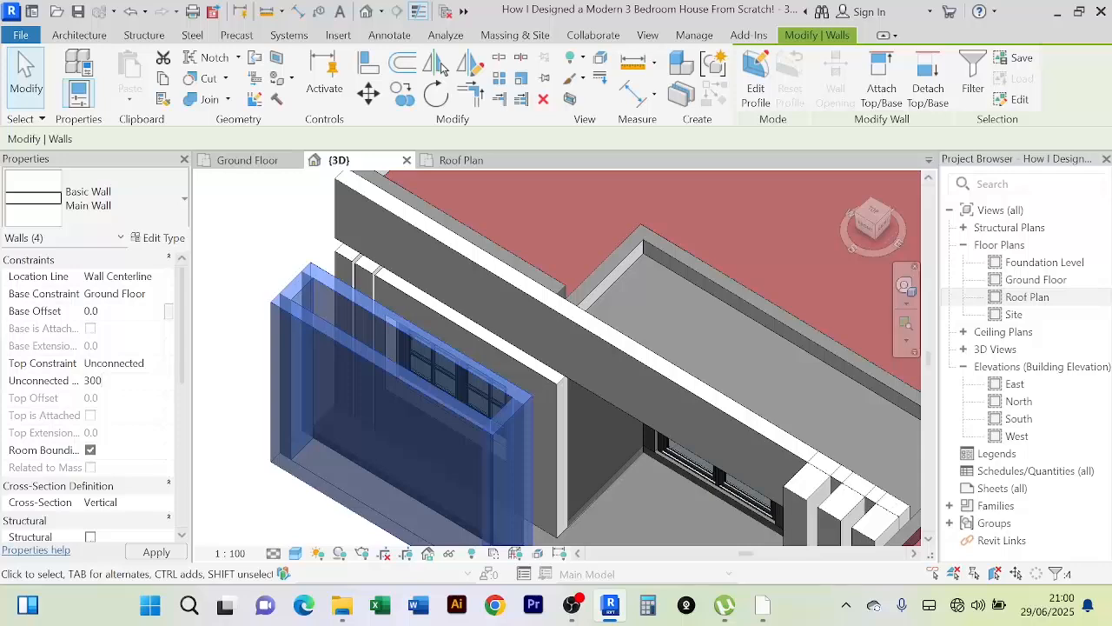
key(Return)
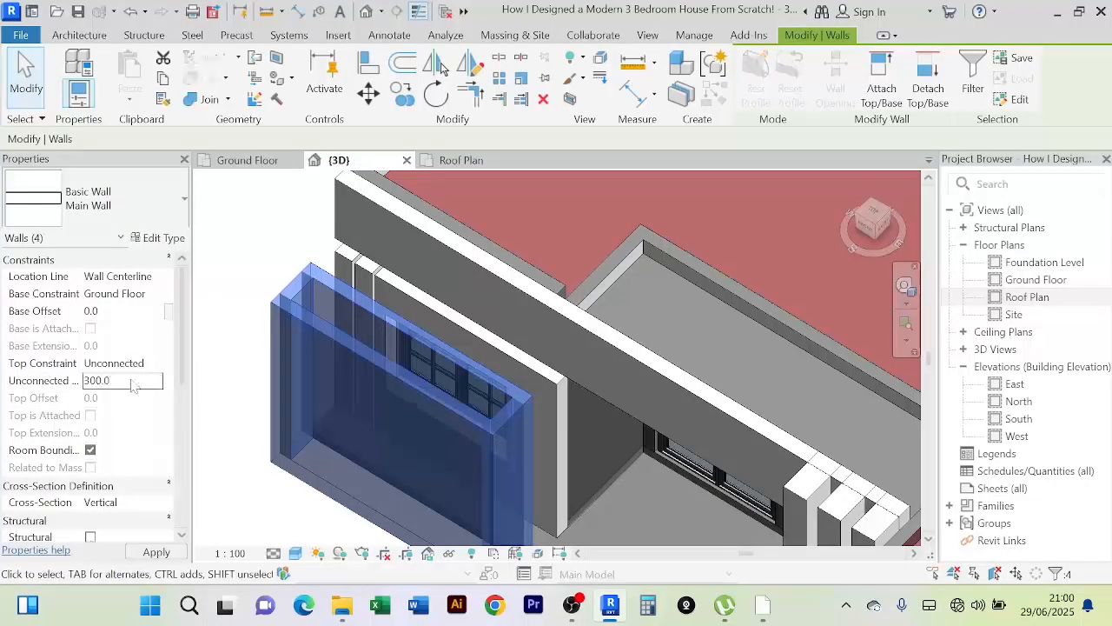
Step: Examine the low wall enclosure and front facade from several 3D angles, and check the ground floor slab's properties
middle_drag(332, 312, 341, 286)
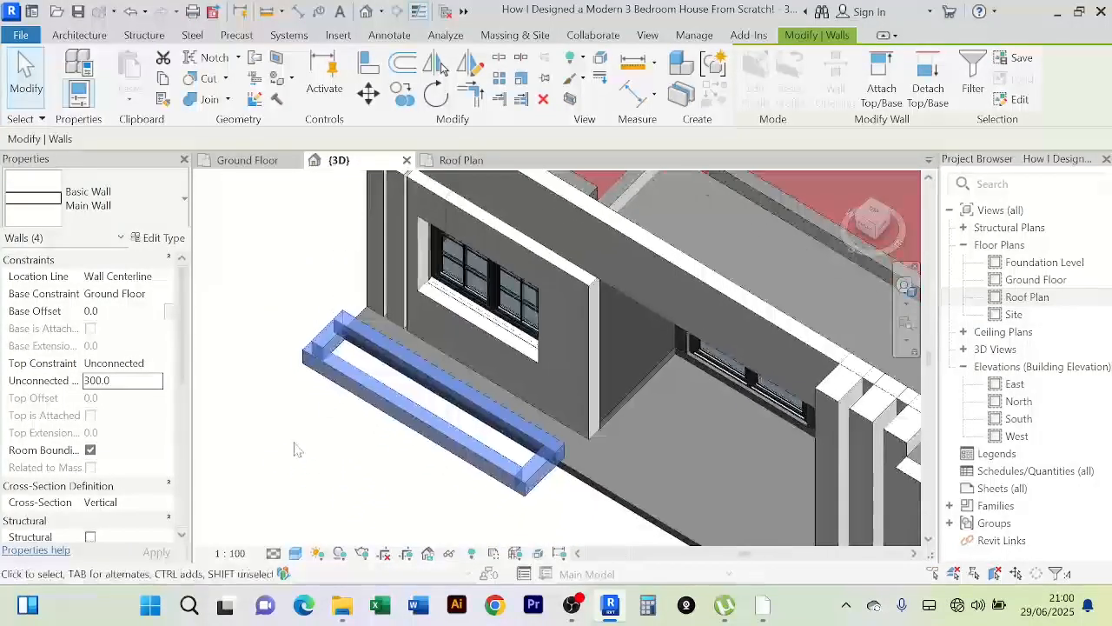
click(298, 451)
scroll(299, 452, down, 1)
shift+middle_drag(314, 460, 412, 409)
scroll(383, 458, up, 1)
click(384, 445)
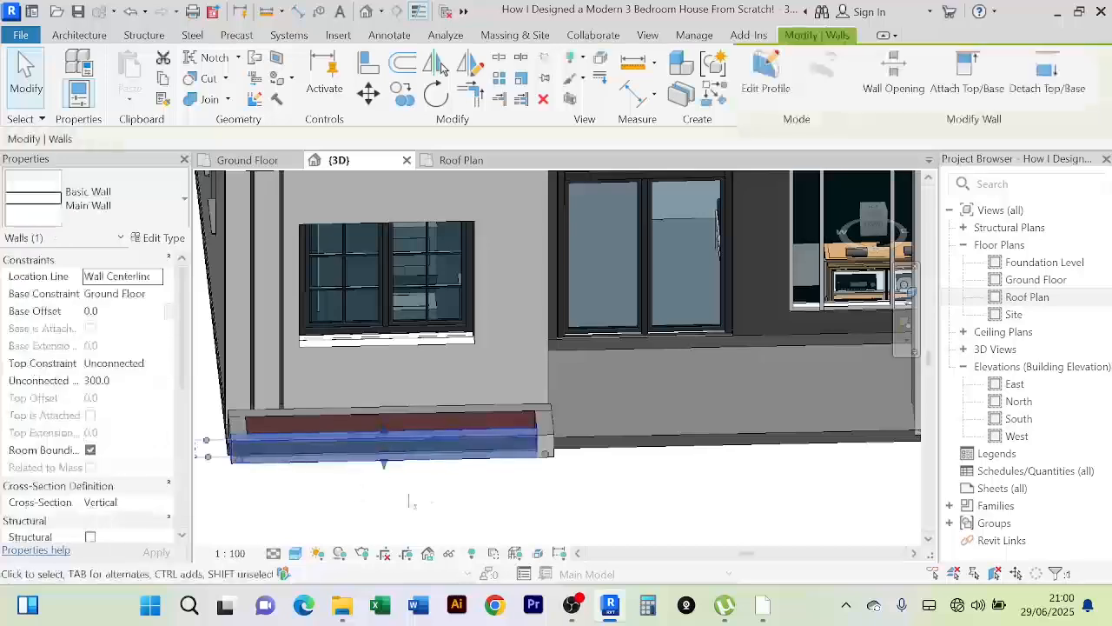
middle_drag(415, 487, 500, 481)
shift+middle_drag(374, 411, 506, 493)
click(672, 467)
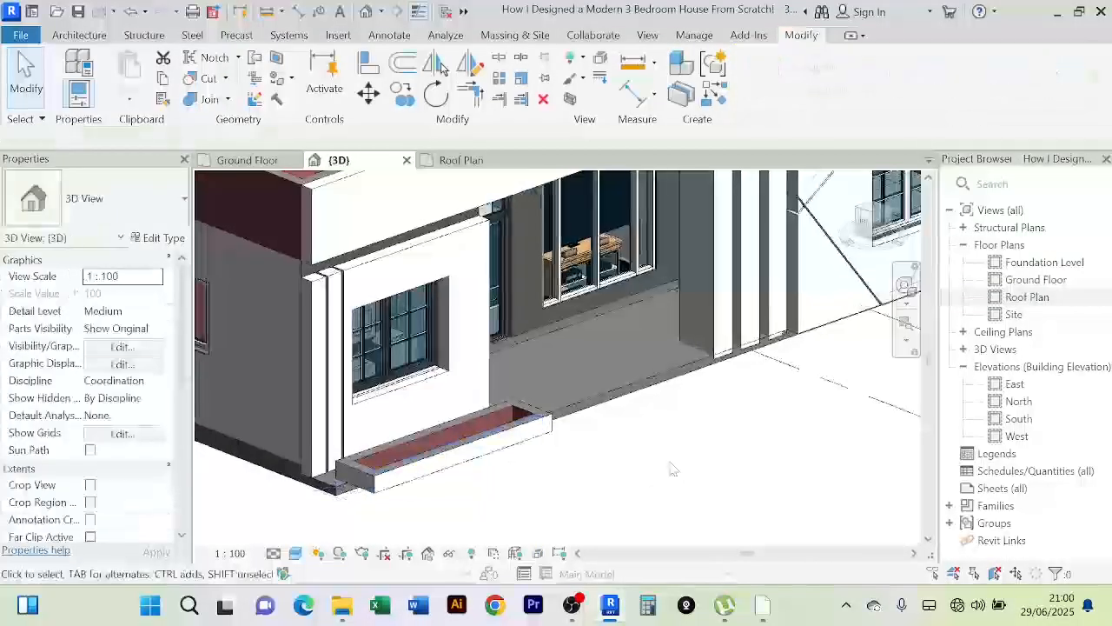
scroll(671, 466, down, 1)
shift+middle_drag(671, 466, 703, 452)
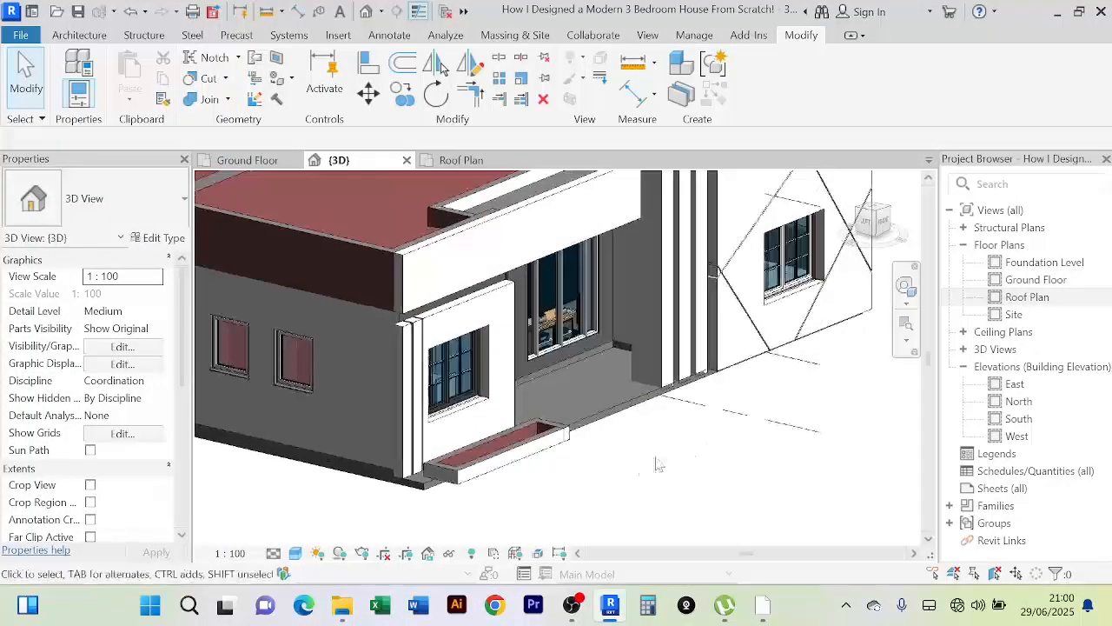
scroll(703, 448, up, 2)
scroll(704, 427, down, 2)
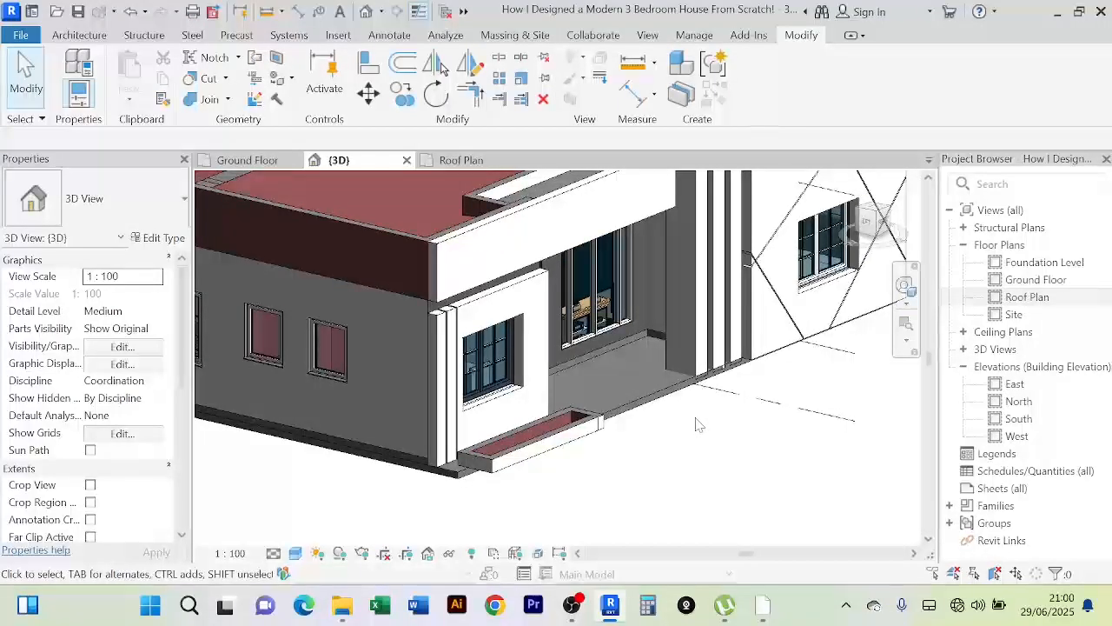
shift+middle_drag(700, 424, 591, 407)
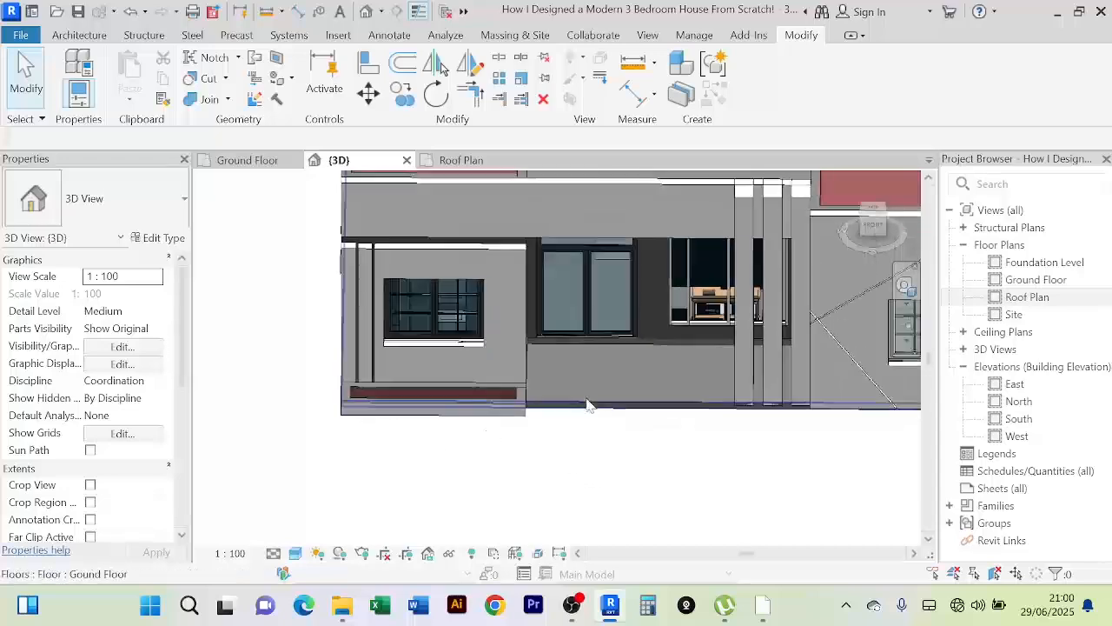
click(591, 402)
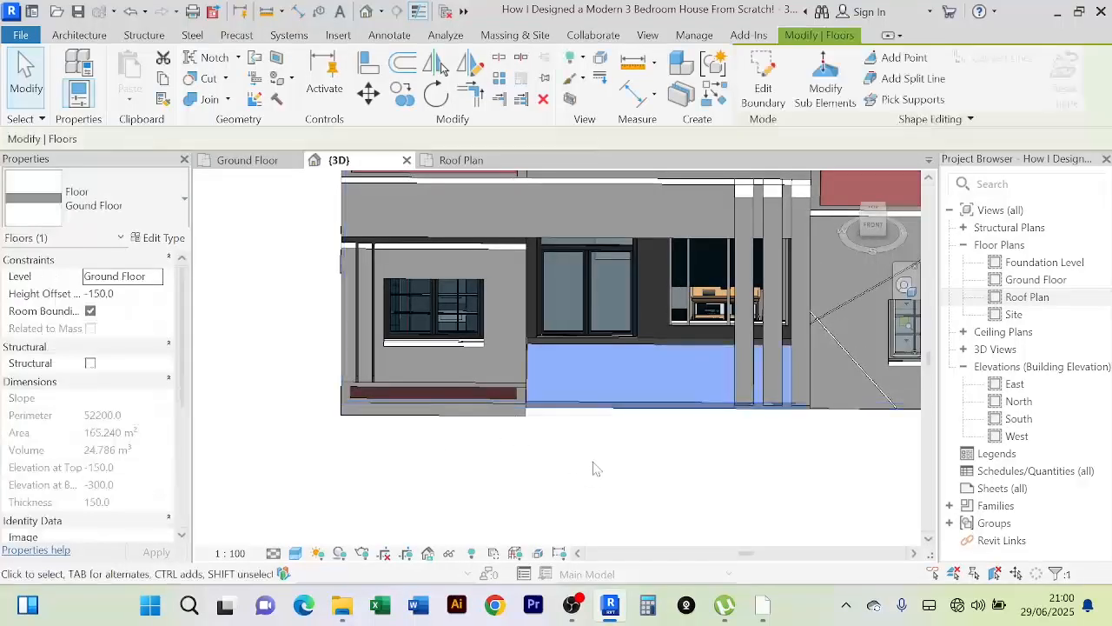
Step: In the Ground Floor plan, start an architectural floor and offset a boundary line 150 mm outward from the slab's front edge
click(248, 159)
scroll(737, 418, down, 3)
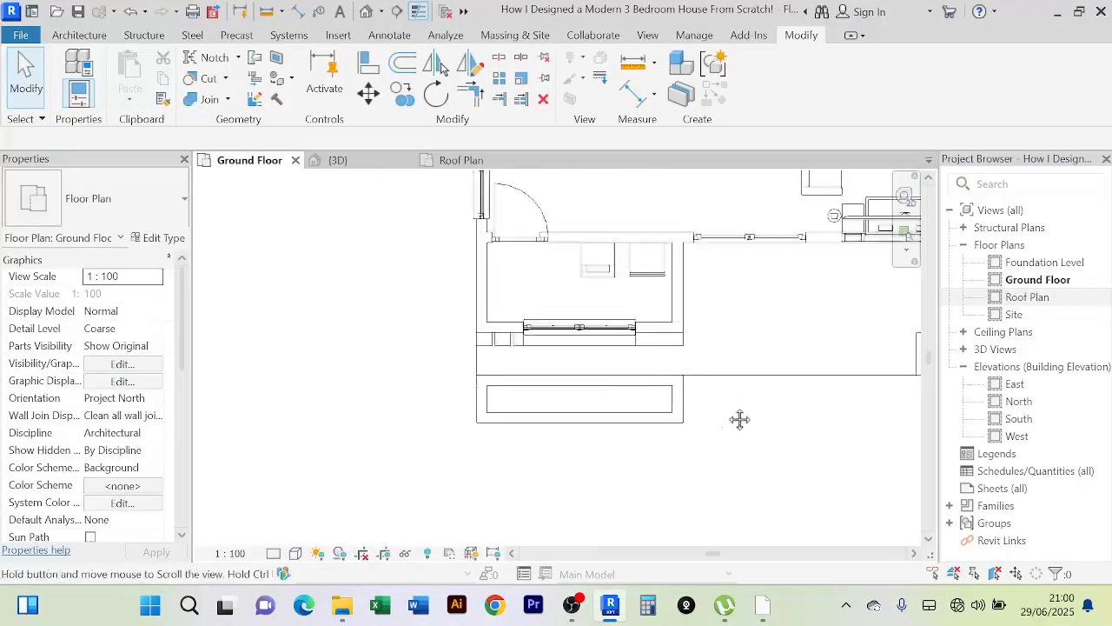
middle_drag(739, 417, 573, 455)
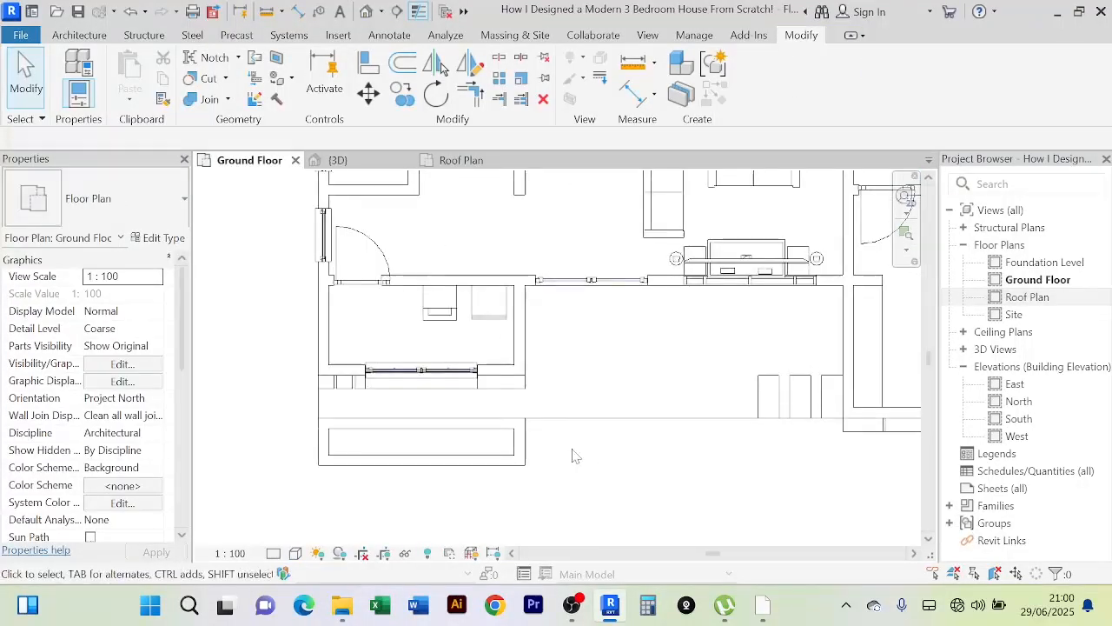
click(76, 35)
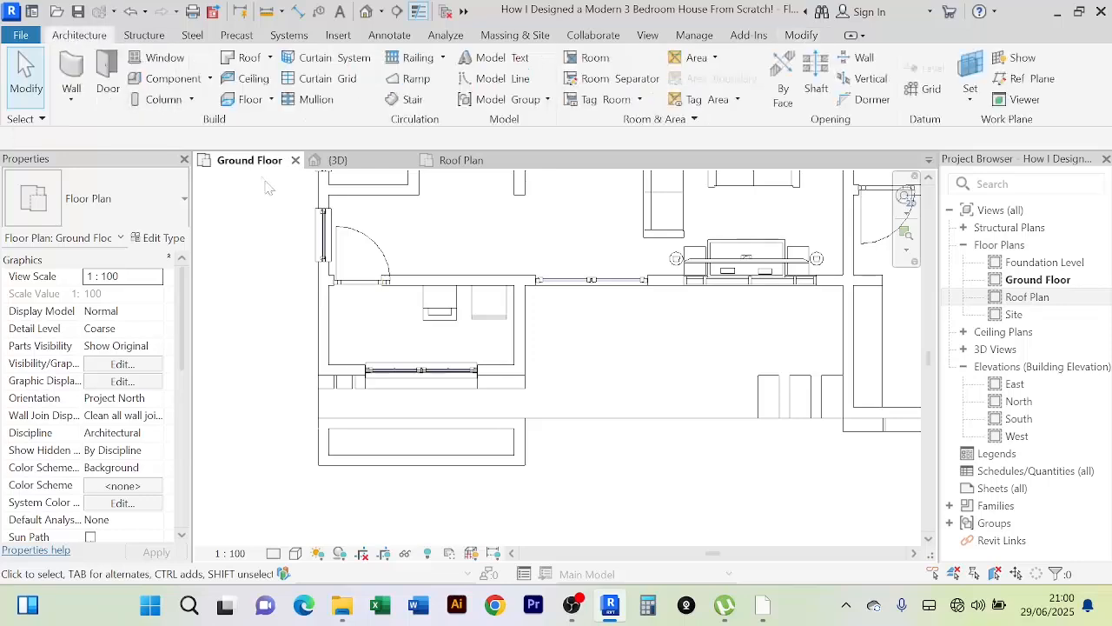
click(271, 99)
click(282, 127)
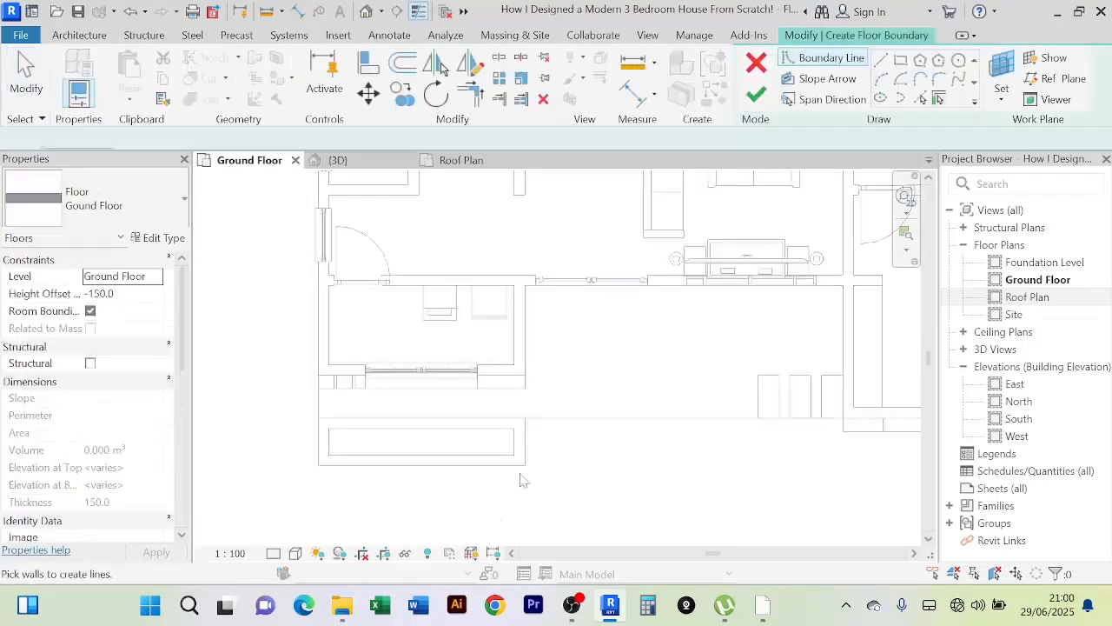
scroll(583, 470, down, 2)
middle_drag(548, 443, 556, 386)
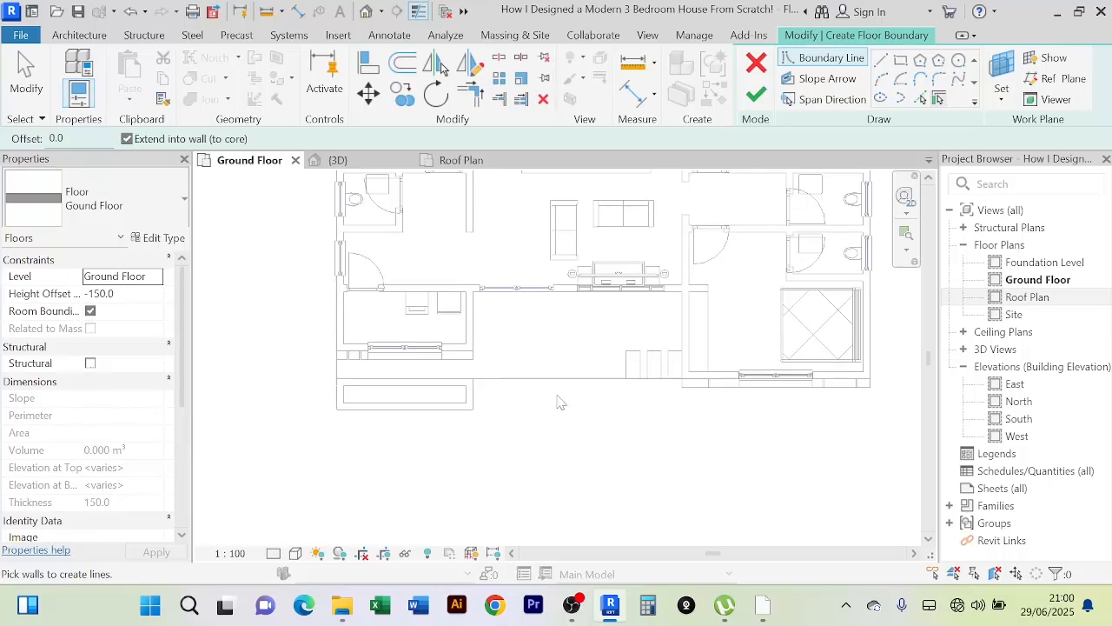
click(921, 99)
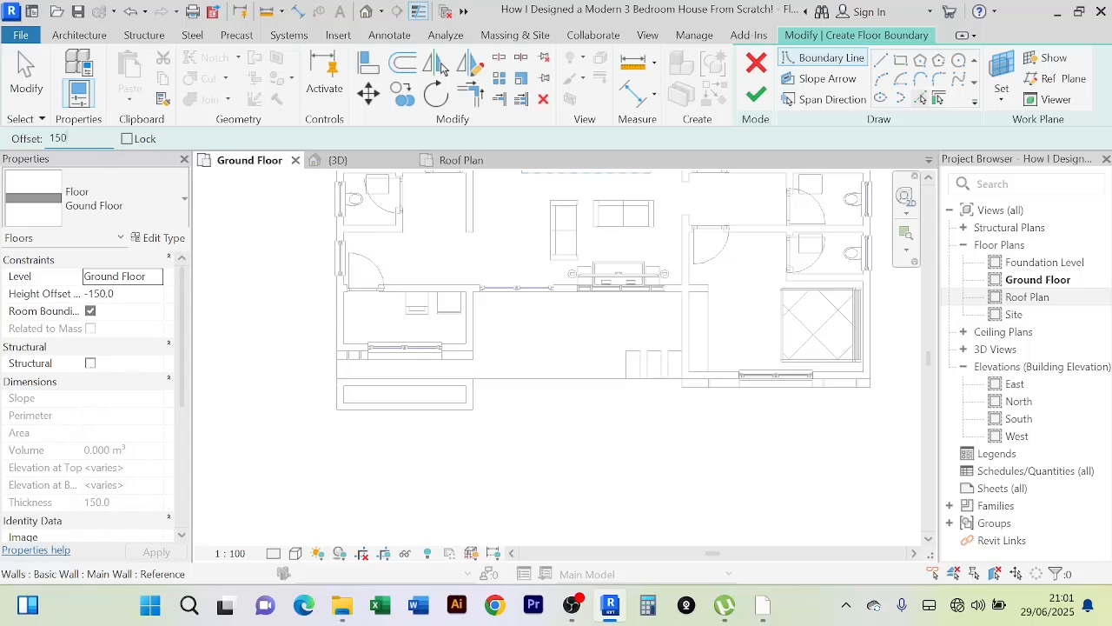
click(513, 394)
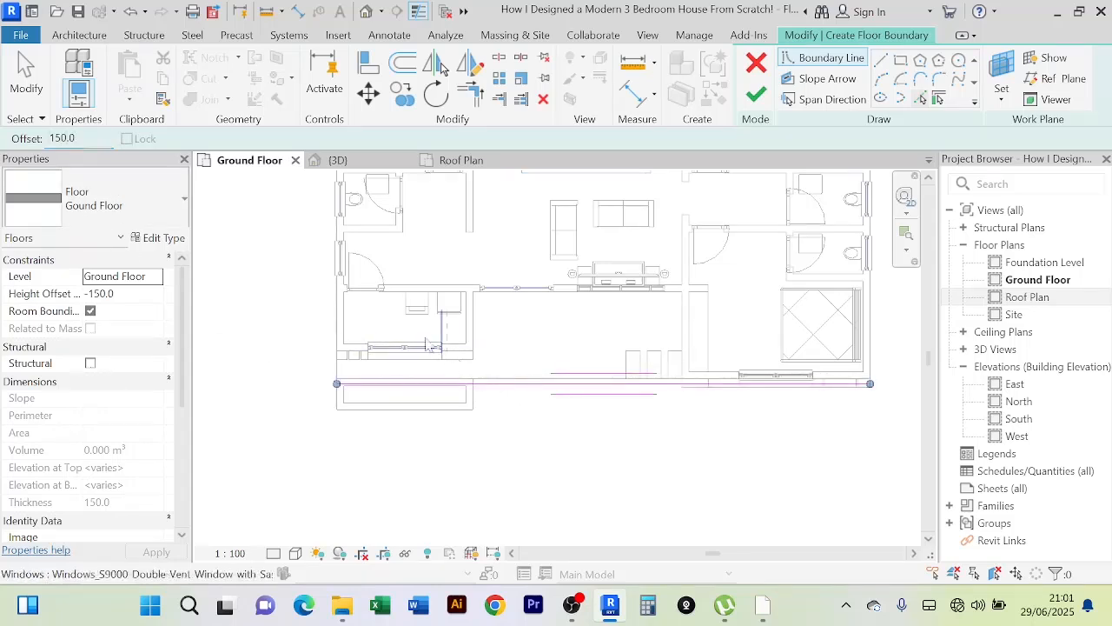
Step: Add floor boundary lines offset 150 mm outward along the building's west, rear and east sides
scroll(337, 318, up, 4)
click(338, 320)
scroll(493, 323, down, 5)
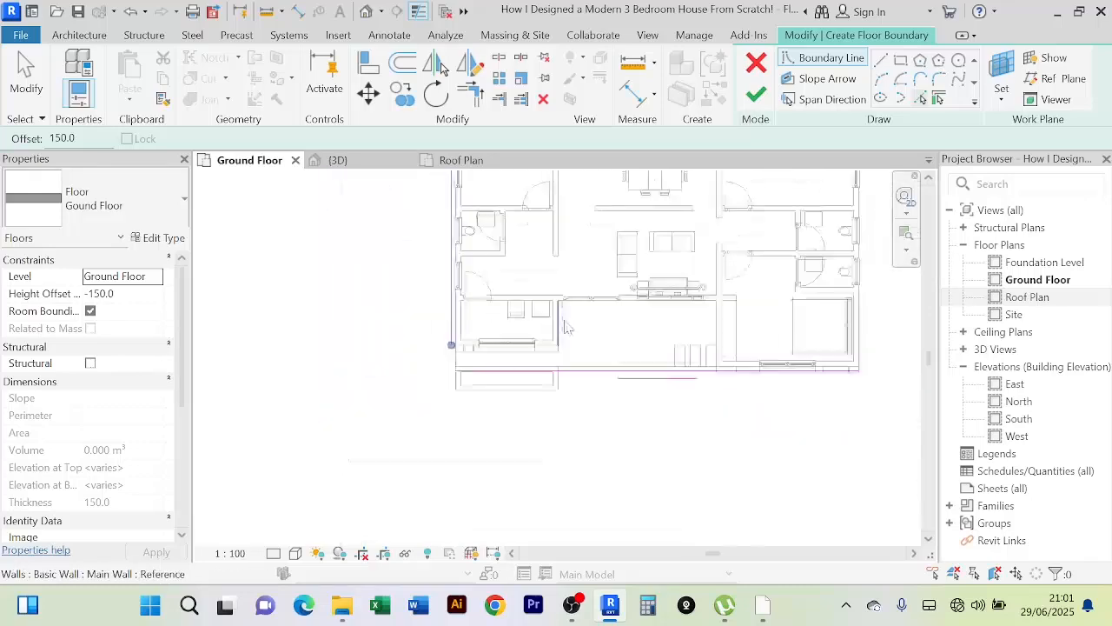
scroll(568, 326, down, 1)
middle_drag(588, 332, 515, 515)
scroll(501, 322, up, 4)
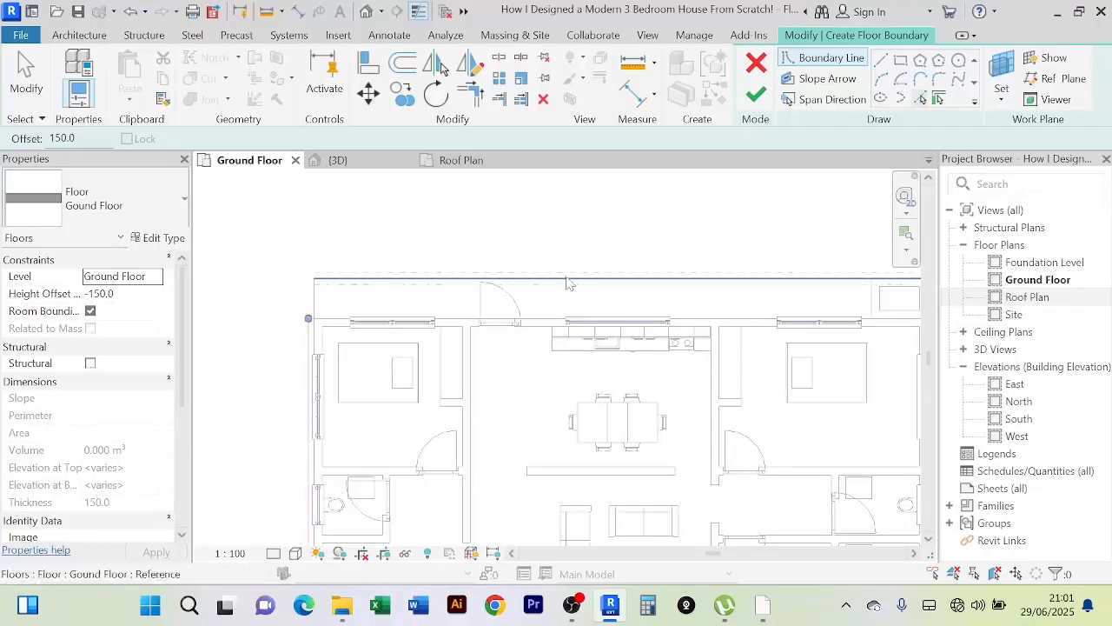
click(566, 278)
scroll(569, 280, down, 3)
middle_drag(755, 335, 641, 299)
scroll(644, 298, up, 4)
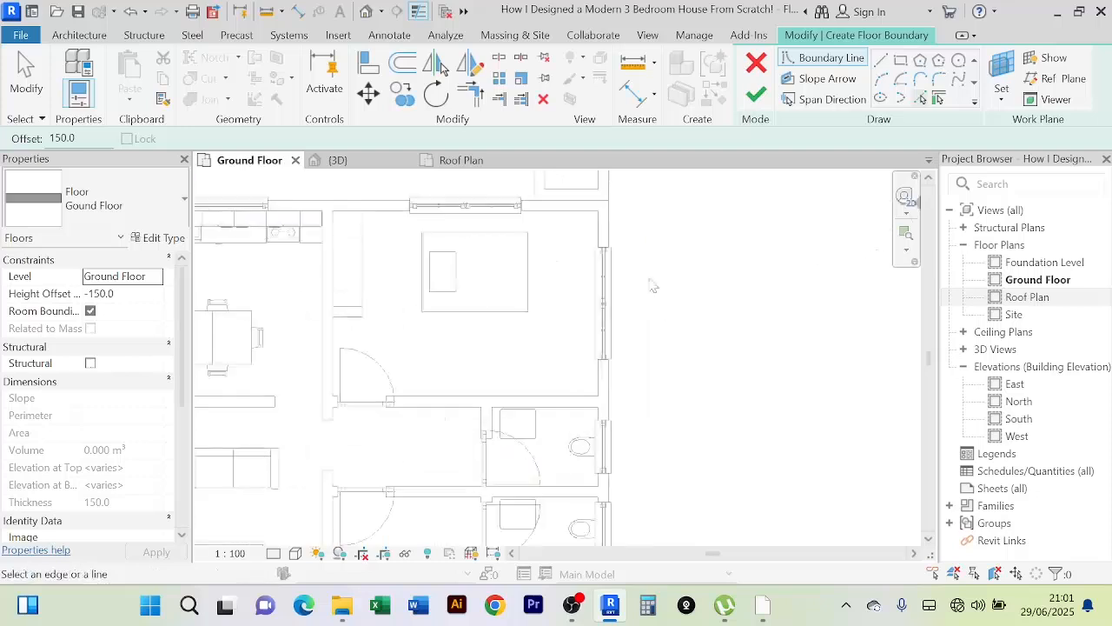
click(616, 235)
scroll(702, 287, down, 3)
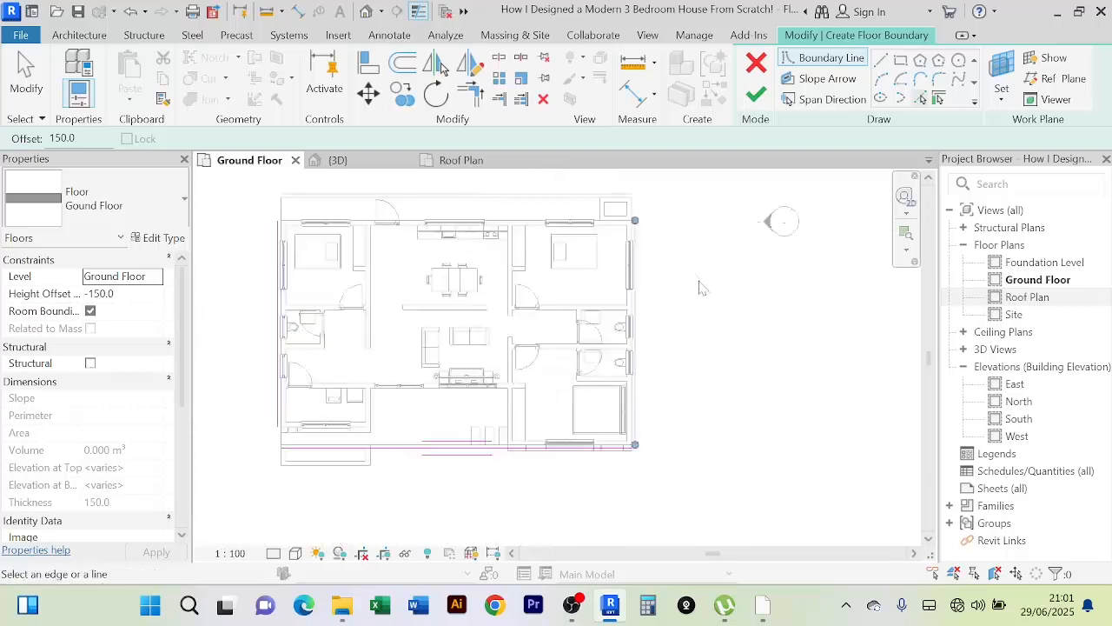
Step: Trim the boundary lines to corners at the front and rear of the building's east side
click(472, 93)
scroll(651, 426, up, 5)
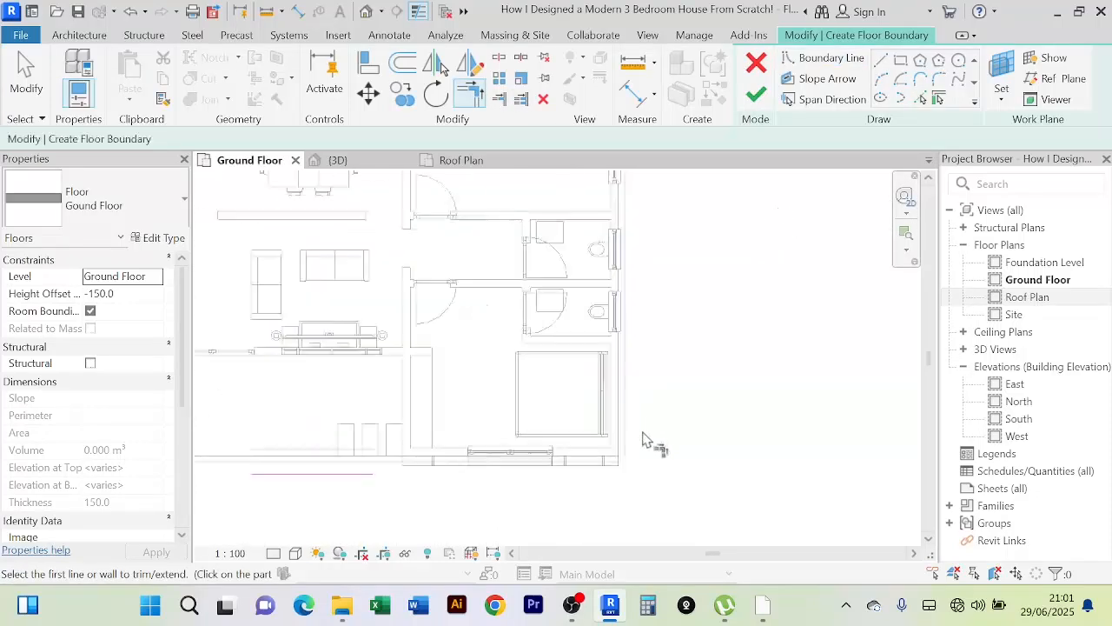
click(613, 432)
click(561, 484)
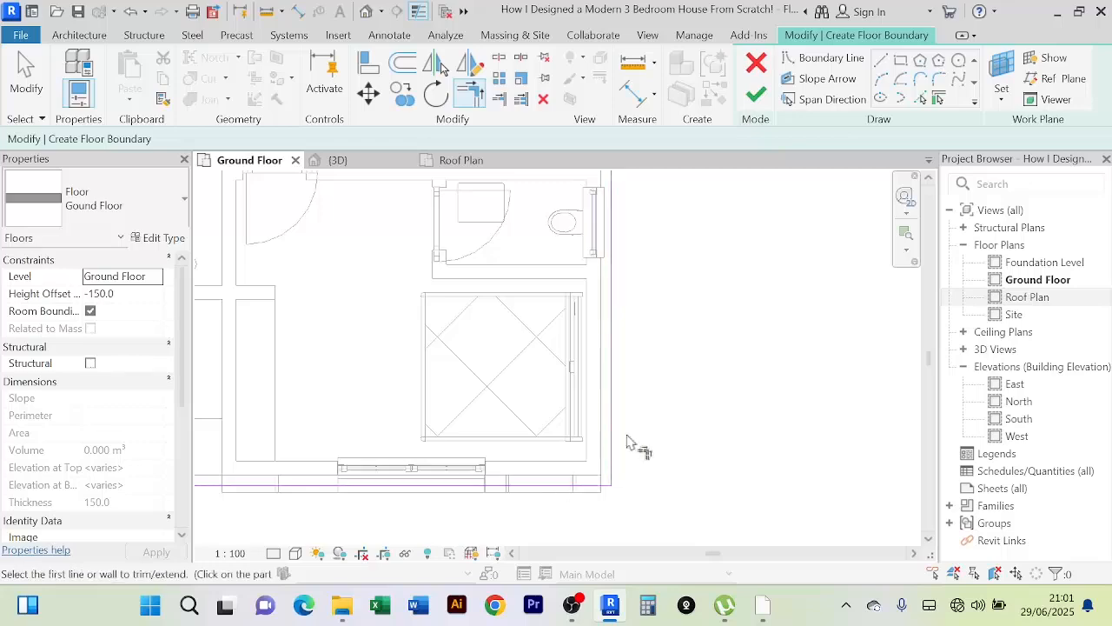
scroll(631, 446, down, 4)
click(636, 253)
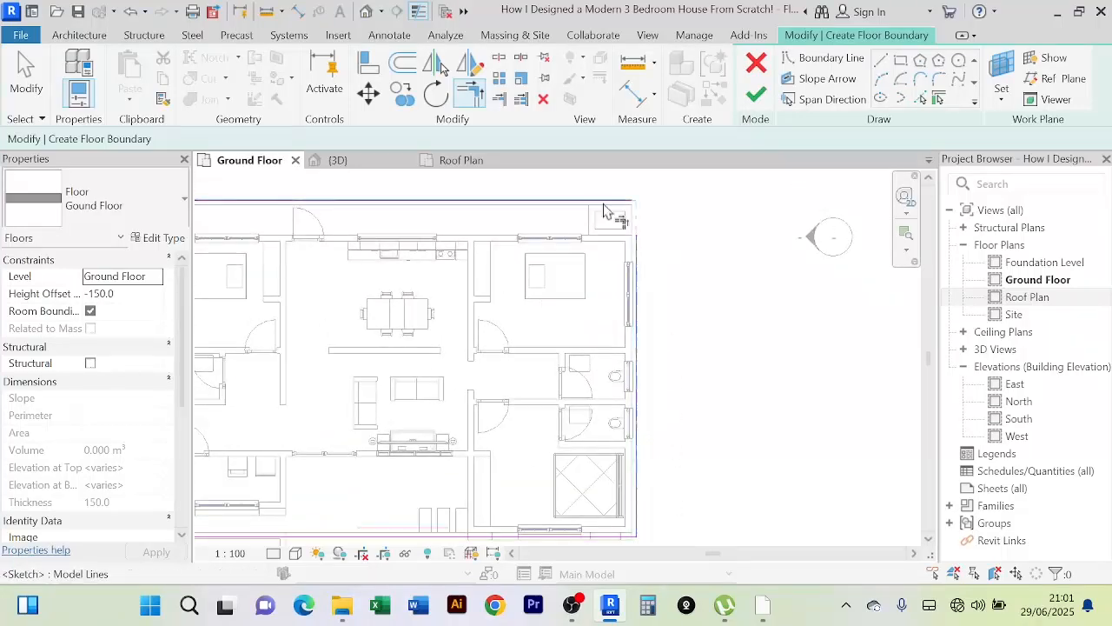
click(602, 203)
Step: Trim the boundary lines to corners at the rear and front of the building's west side
scroll(562, 274, down, 3)
middle_drag(550, 302, 634, 288)
scroll(374, 271, up, 3)
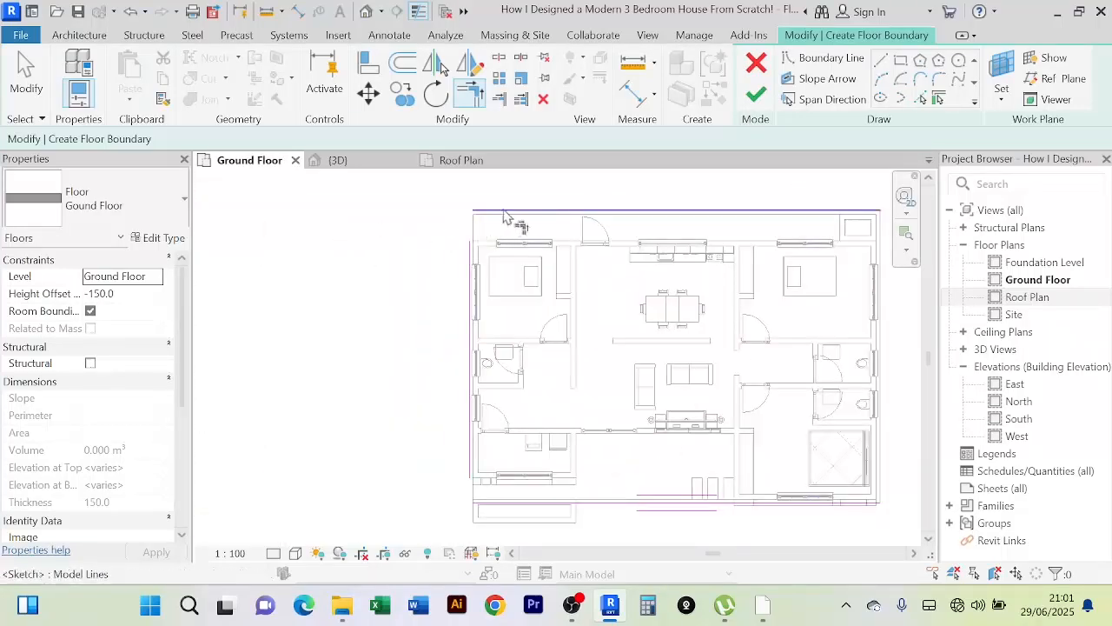
scroll(418, 303, down, 3)
middle_drag(418, 302, 385, 310)
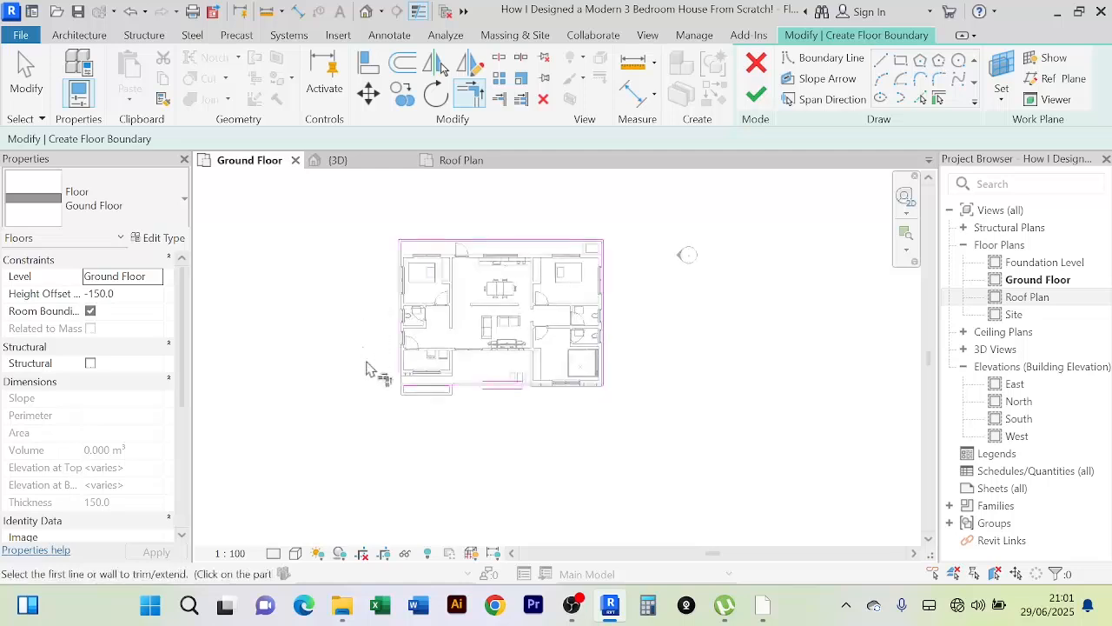
scroll(385, 416, up, 5)
click(449, 347)
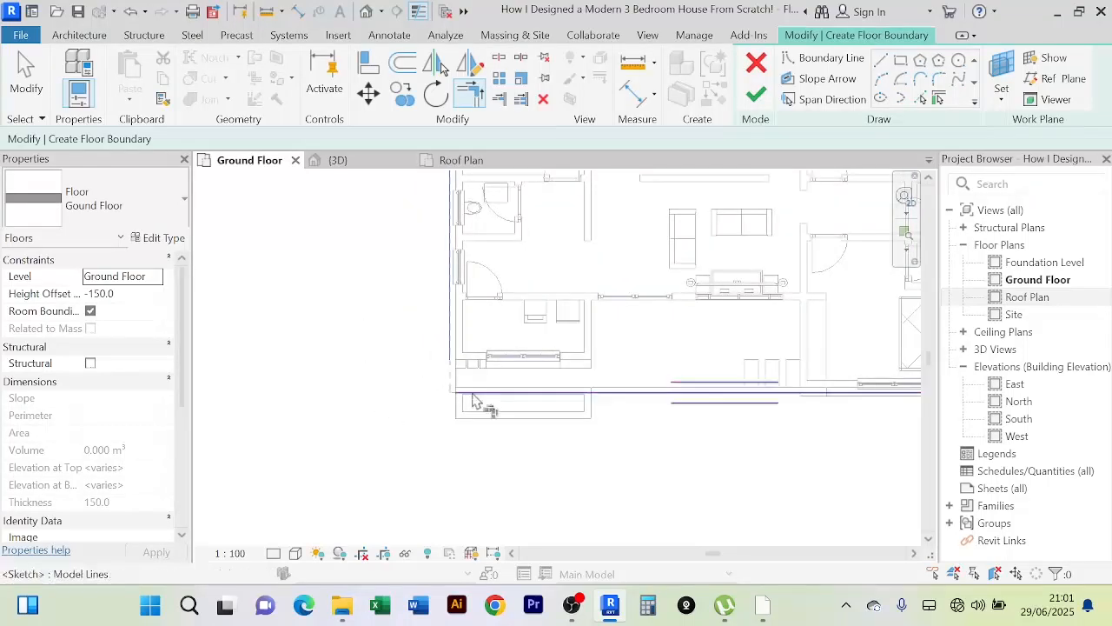
click(485, 401)
Step: Set the floor's height offset to -300 mm, finish its boundary, and inspect the new slab in the 3D view
scroll(385, 356, down, 5)
scroll(500, 418, up, 5)
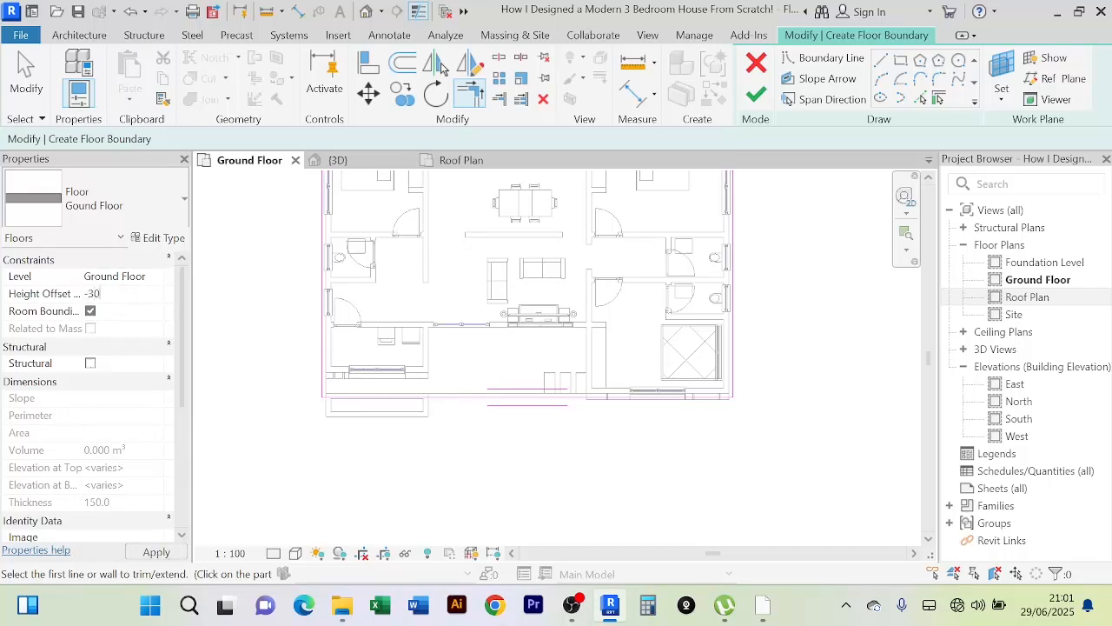
click(756, 93)
click(334, 160)
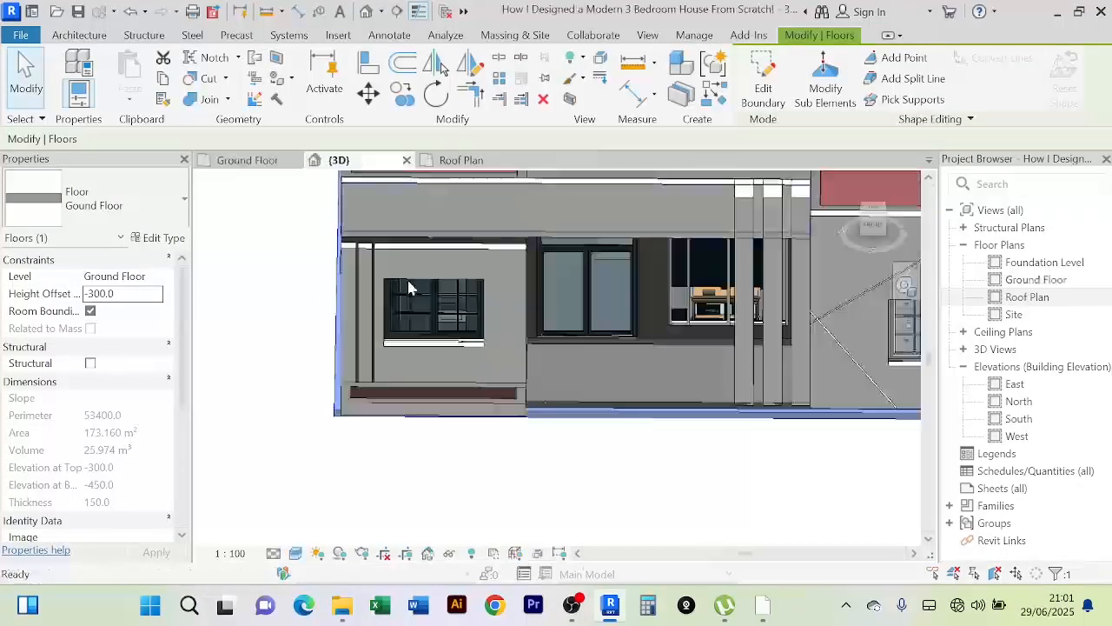
click(563, 478)
scroll(561, 478, down, 1)
shift+middle_drag(561, 478, 524, 439)
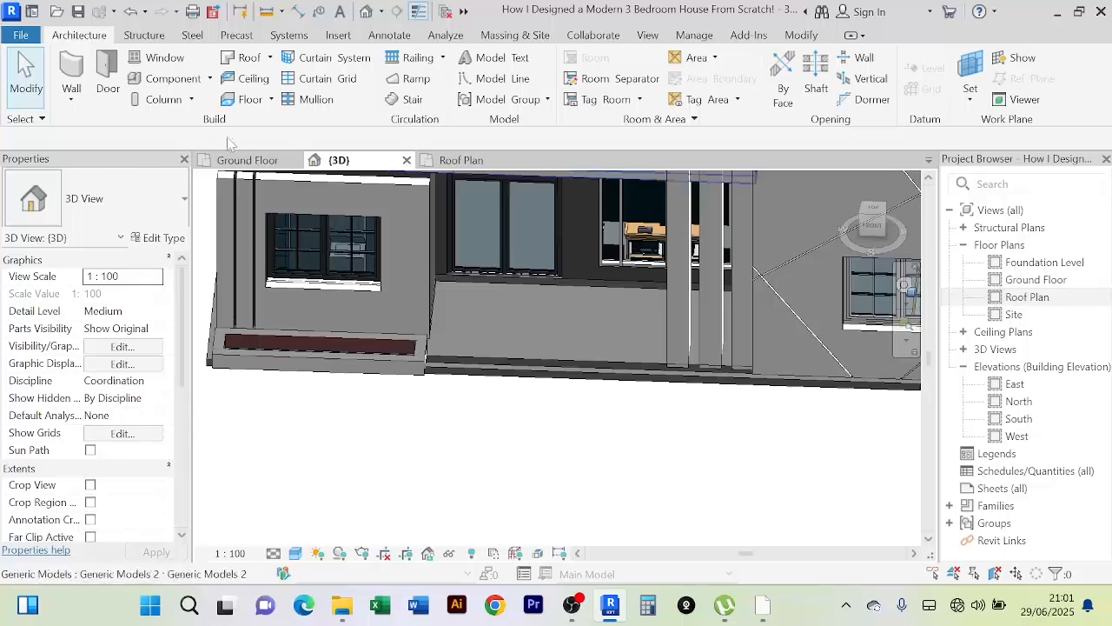
Step: In the Ground Floor plan, start another architectural floor with a boundary line 150 mm outside the lower slab's front edge
click(247, 160)
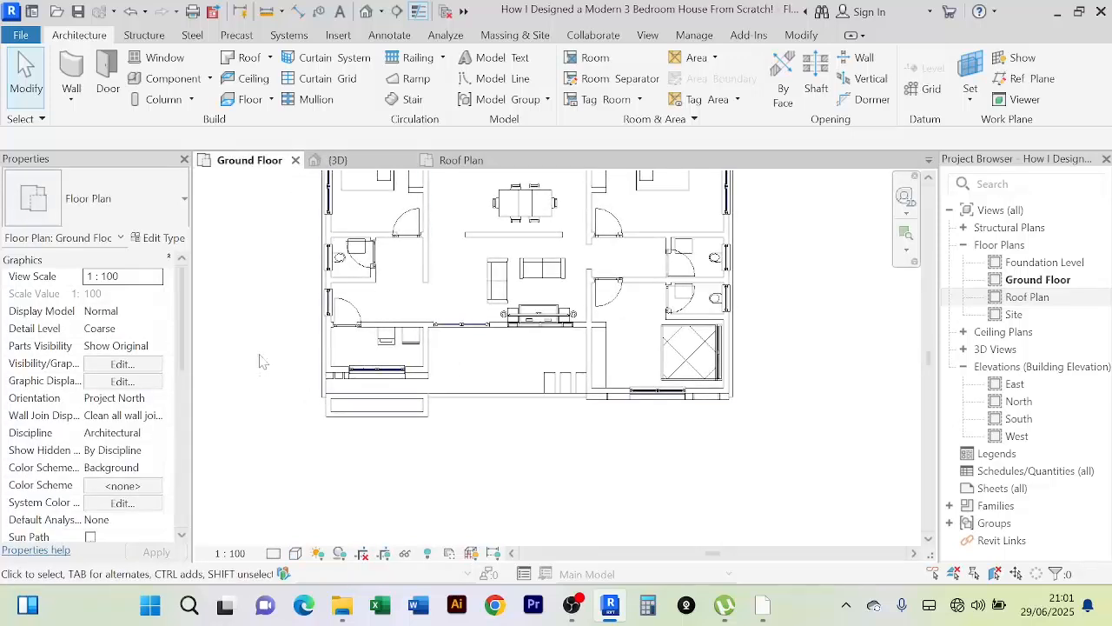
click(270, 99)
click(292, 125)
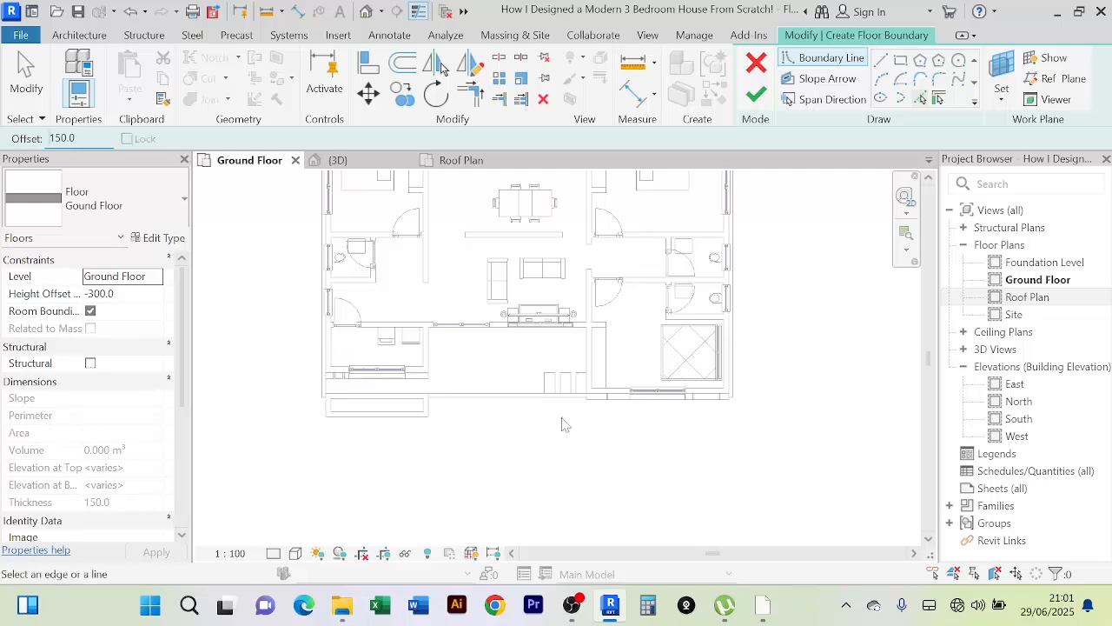
scroll(521, 409, up, 2)
click(496, 393)
scroll(492, 443, down, 3)
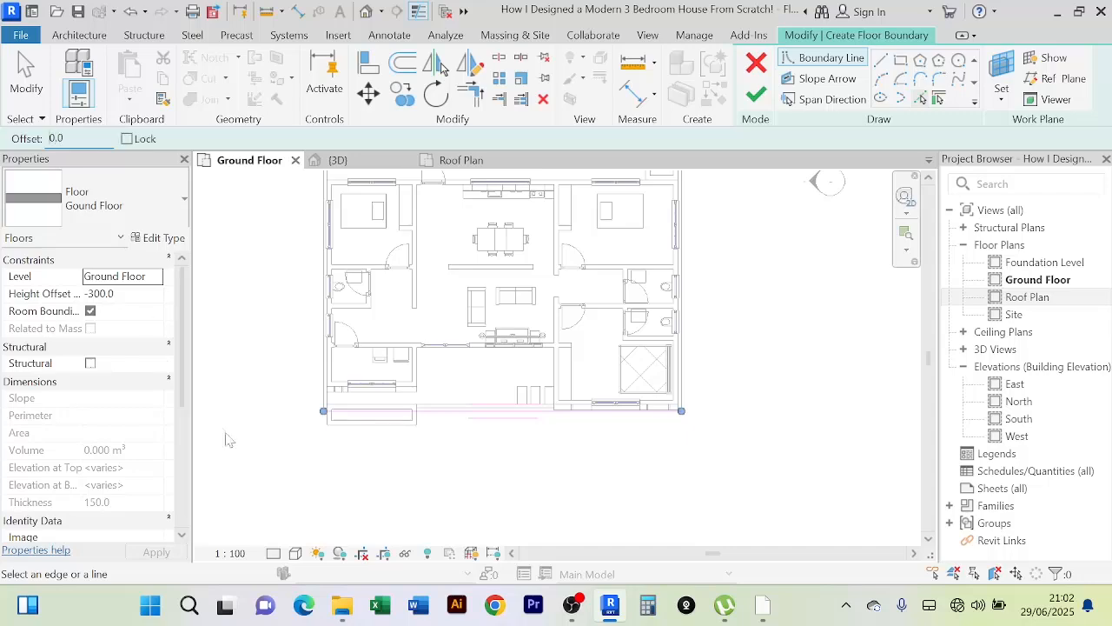
Step: Add boundary lines at zero offset along the lower slab's west, east and rear edges
scroll(296, 412, up, 3)
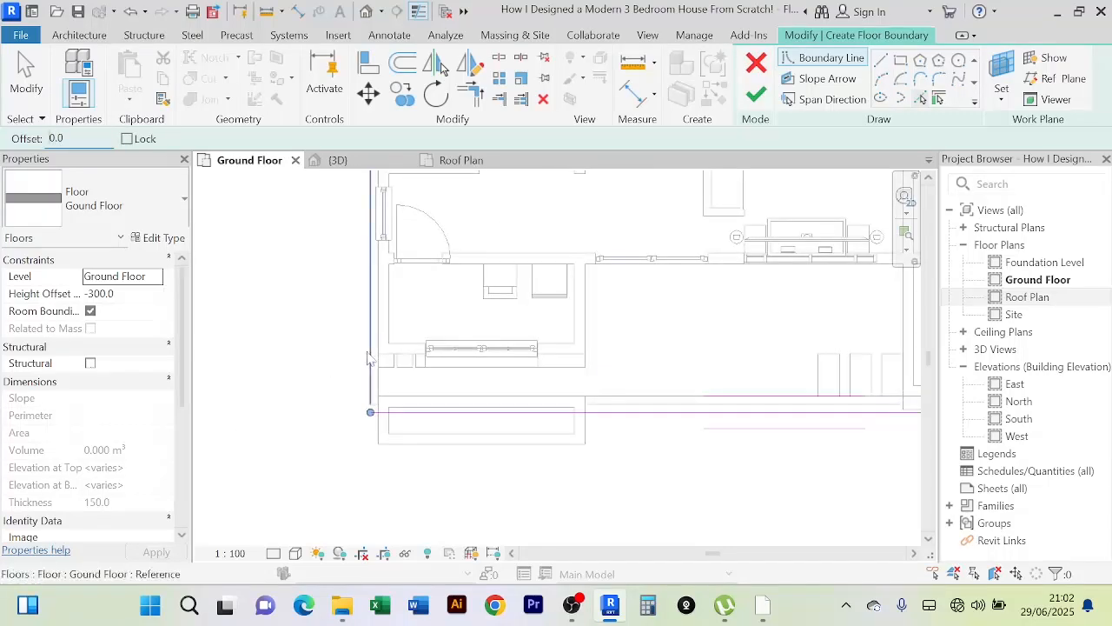
click(369, 353)
scroll(395, 349, down, 3)
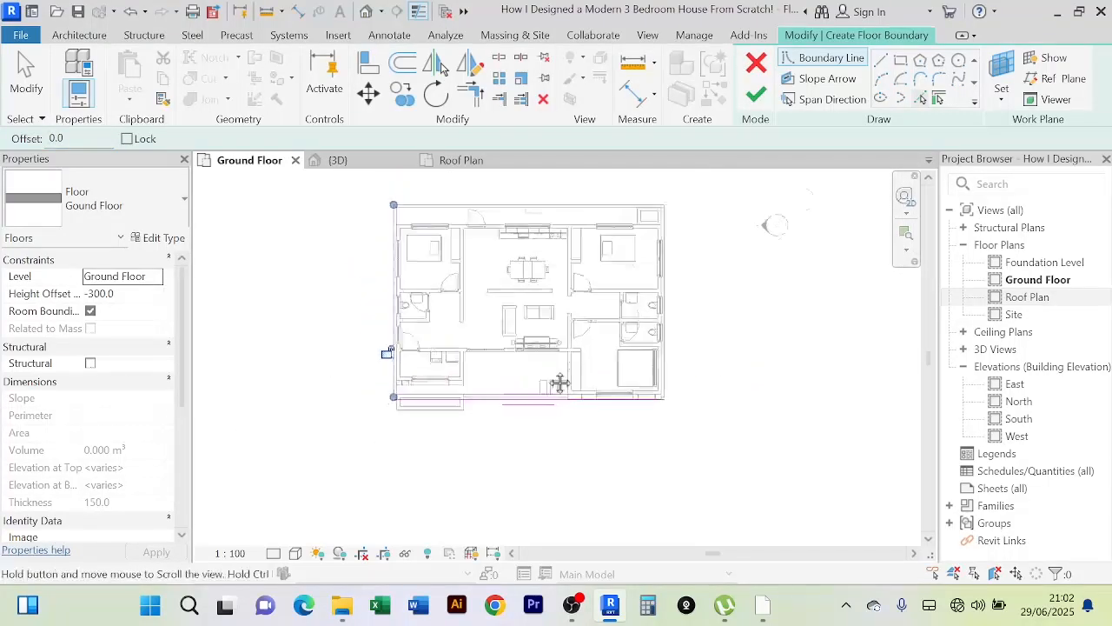
scroll(634, 296, up, 4)
click(634, 296)
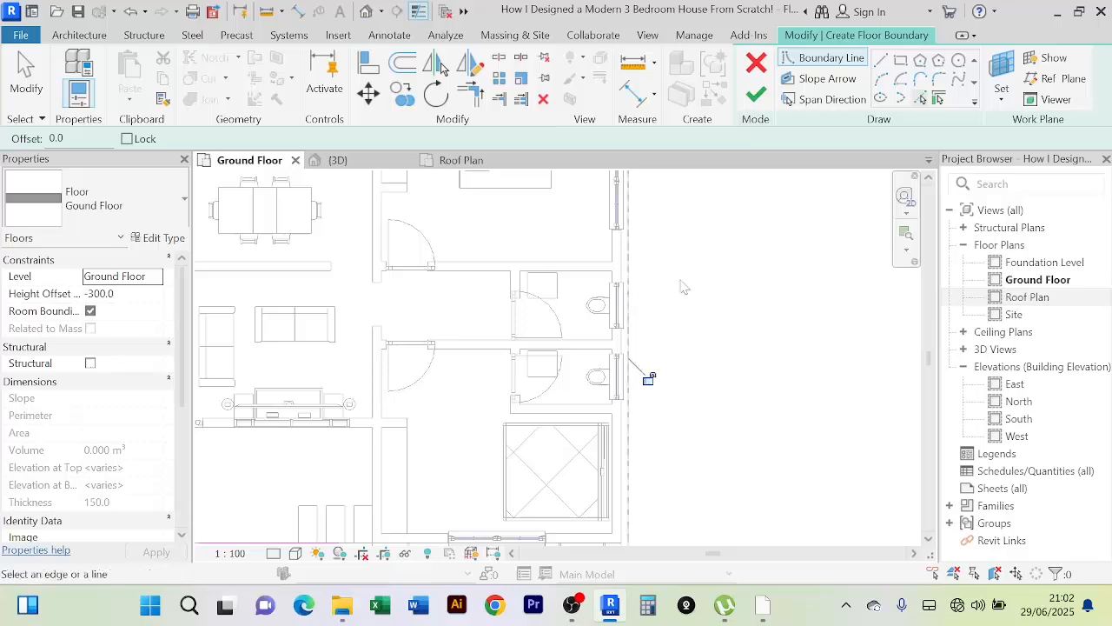
scroll(757, 387, down, 3)
scroll(589, 270, up, 3)
click(590, 270)
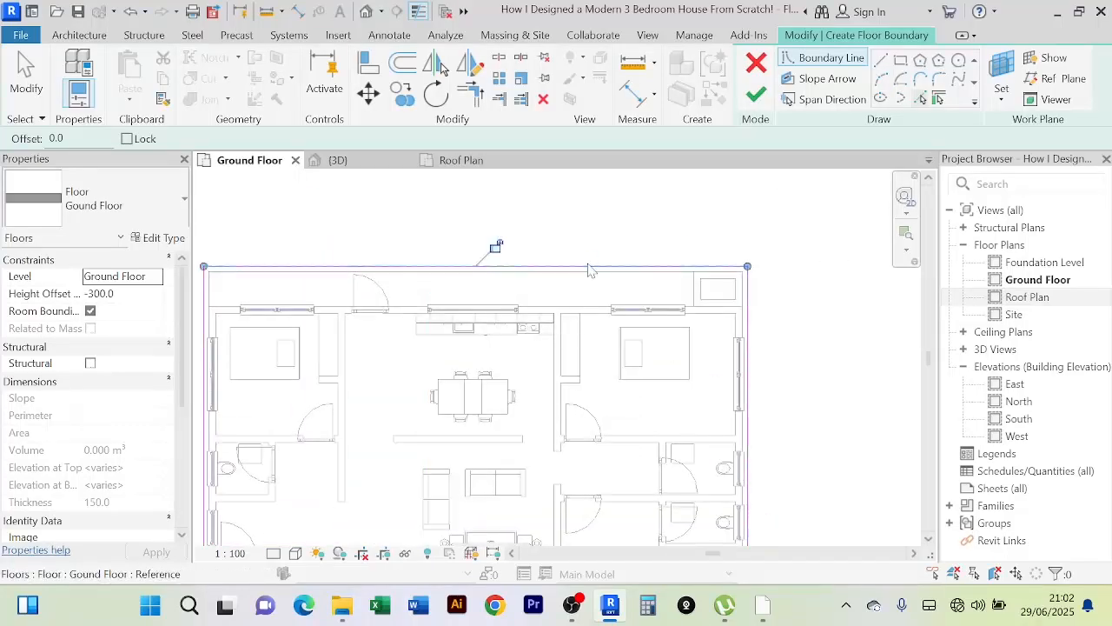
scroll(711, 243, down, 3)
middle_drag(839, 269, 735, 189)
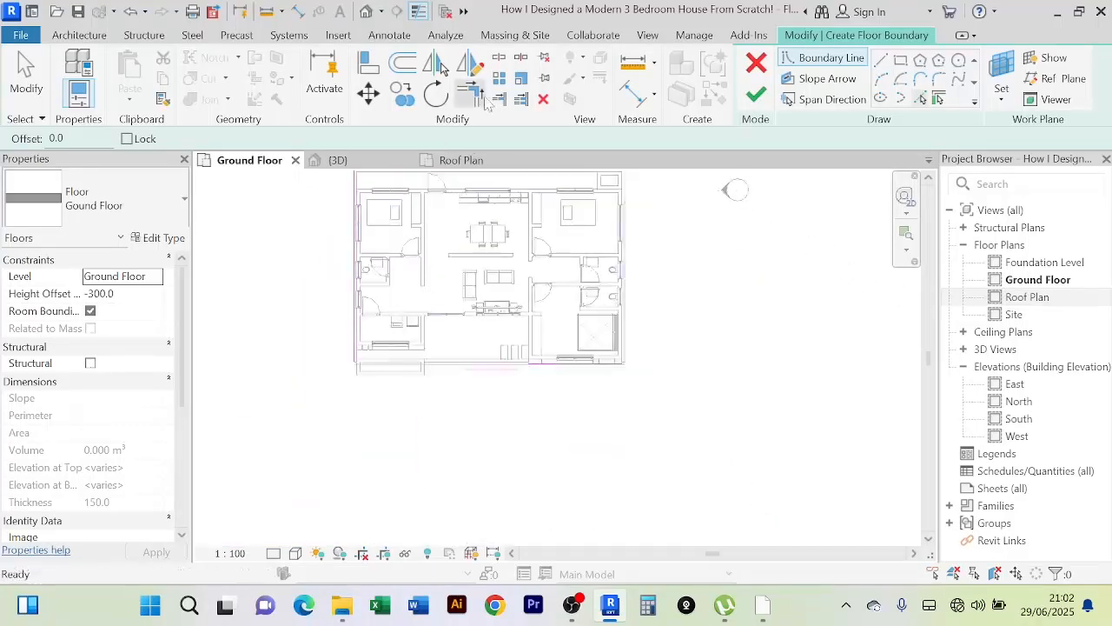
Step: Trim the new floor's boundary lines to corners at the front west and front east of the building
click(476, 98)
scroll(367, 405, up, 3)
click(358, 311)
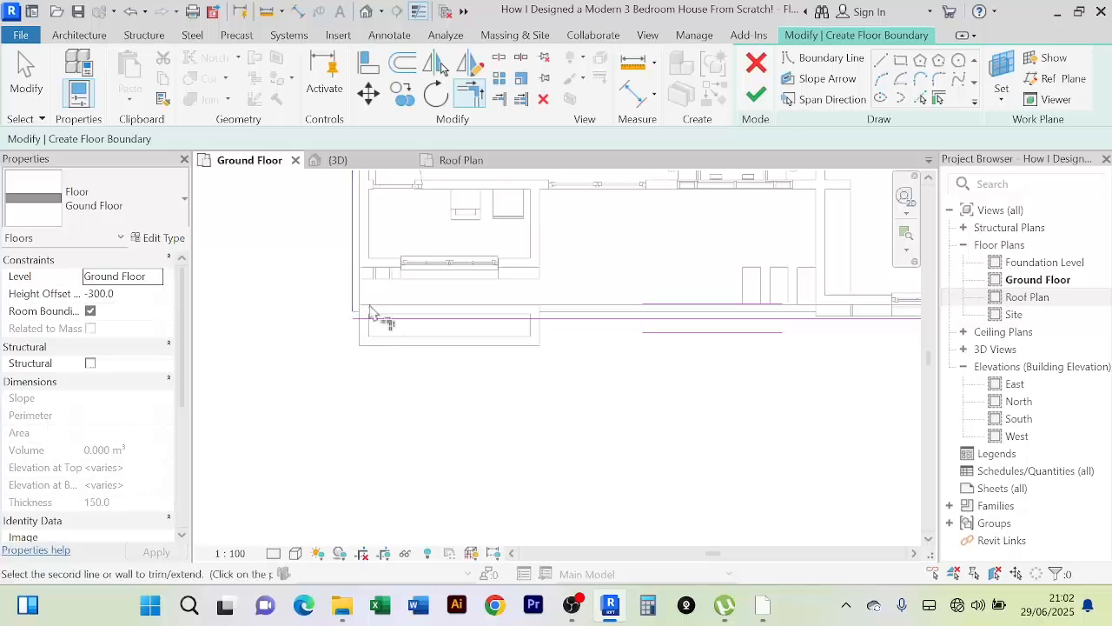
click(393, 322)
scroll(491, 391, down, 2)
middle_drag(773, 382, 658, 418)
scroll(665, 407, up, 3)
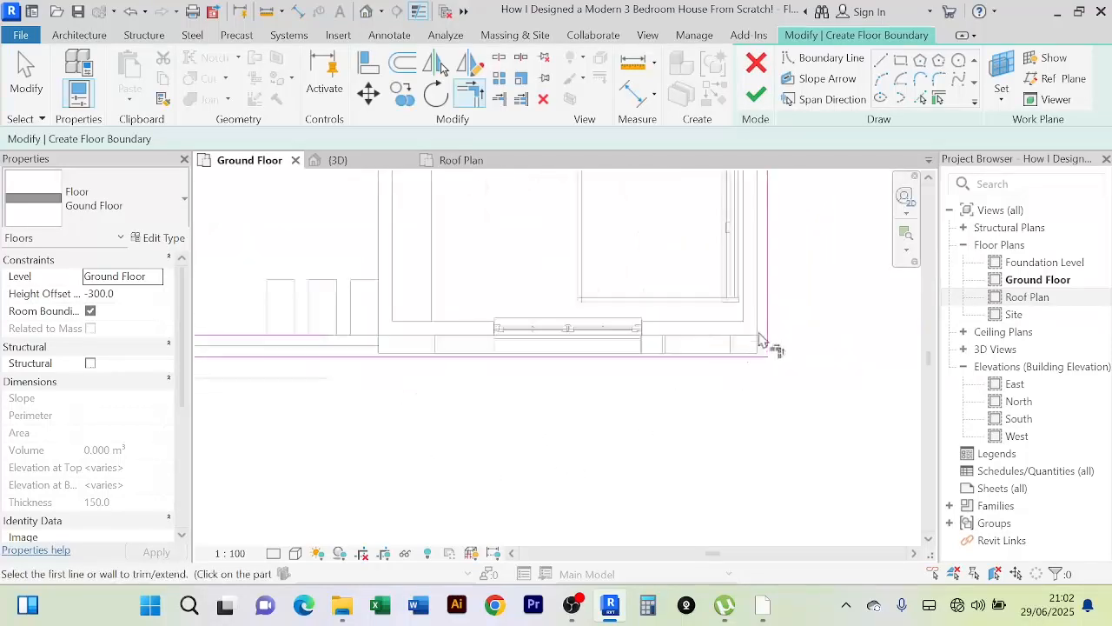
click(765, 312)
click(725, 358)
scroll(718, 385, down, 3)
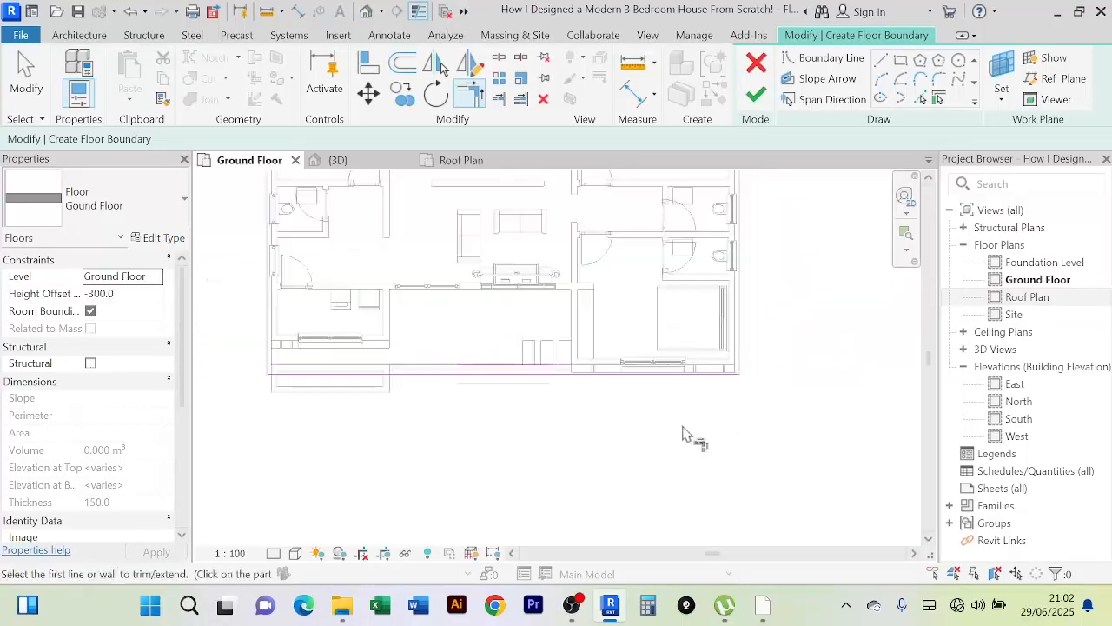
Step: Set the floor's height offset to -450 mm, finish its boundary, and show the new slab in the 3D view
scroll(640, 362, down, 1)
middle_drag(641, 367, 658, 523)
scroll(683, 388, down, 2)
middle_drag(681, 372, 614, 223)
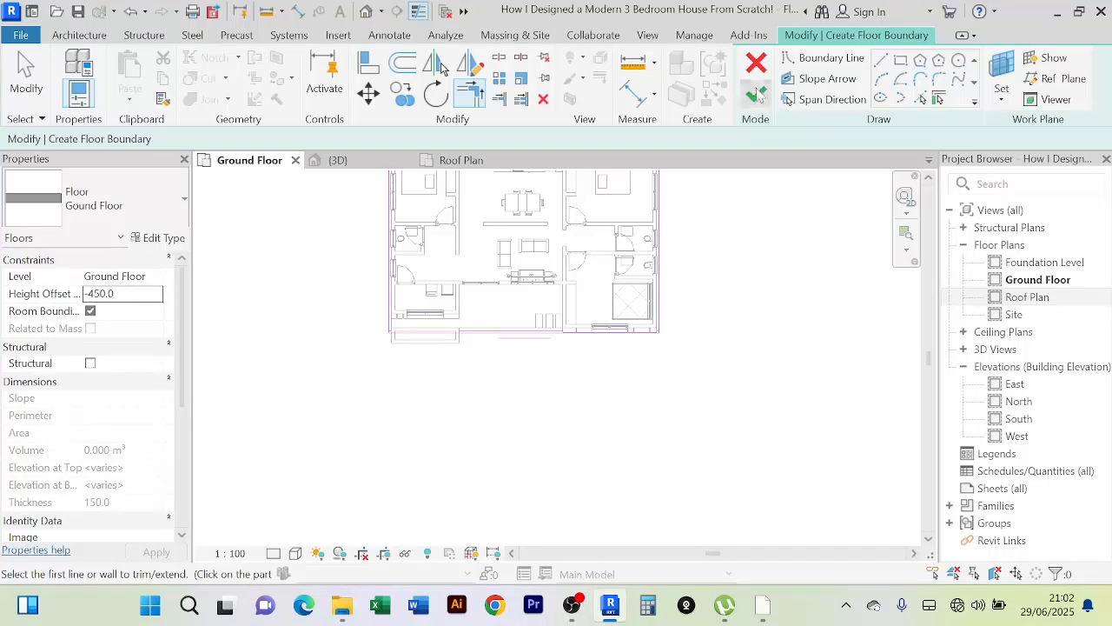
click(756, 92)
click(343, 161)
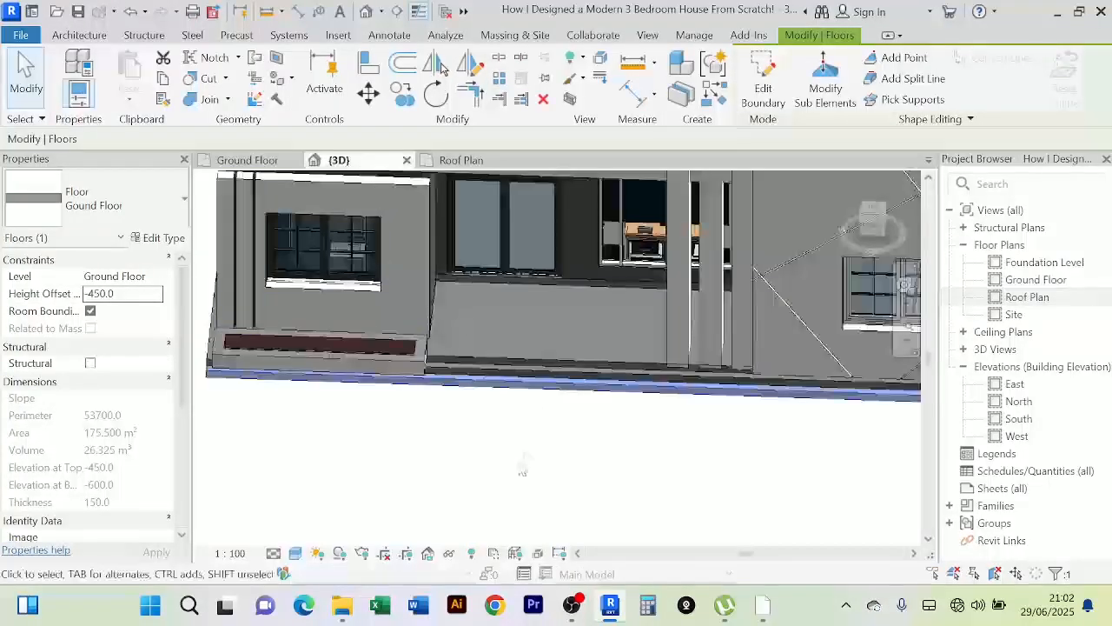
click(516, 472)
Step: Examine the stepped slabs in 3D along the front steps, the building's sides and the walled enclosure
shift+middle_drag(513, 476, 378, 373)
scroll(382, 372, up, 5)
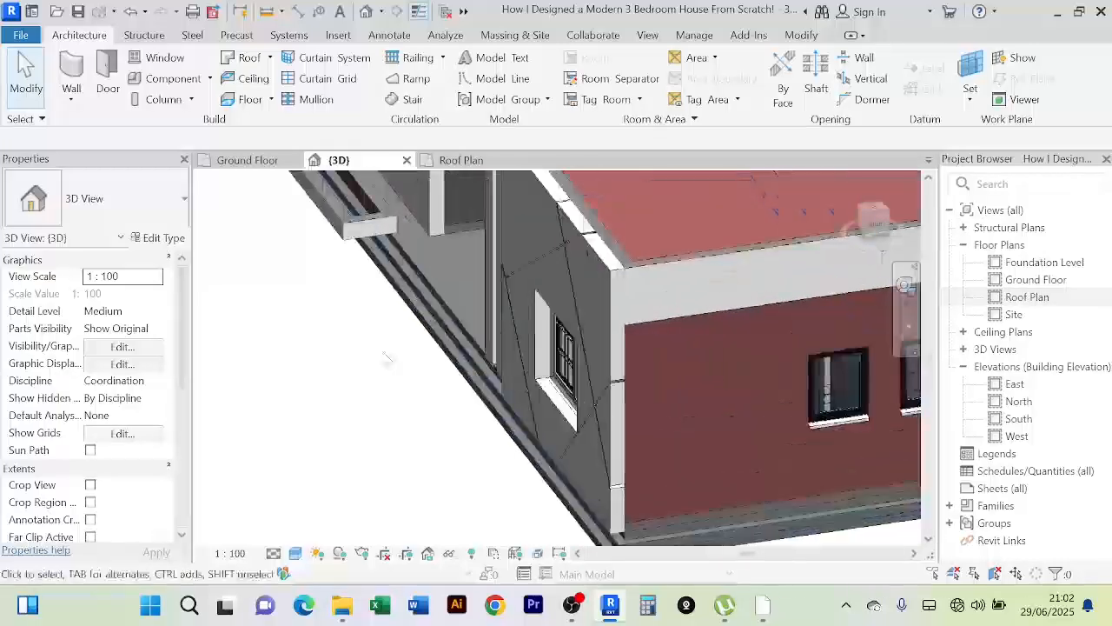
scroll(391, 369, down, 4)
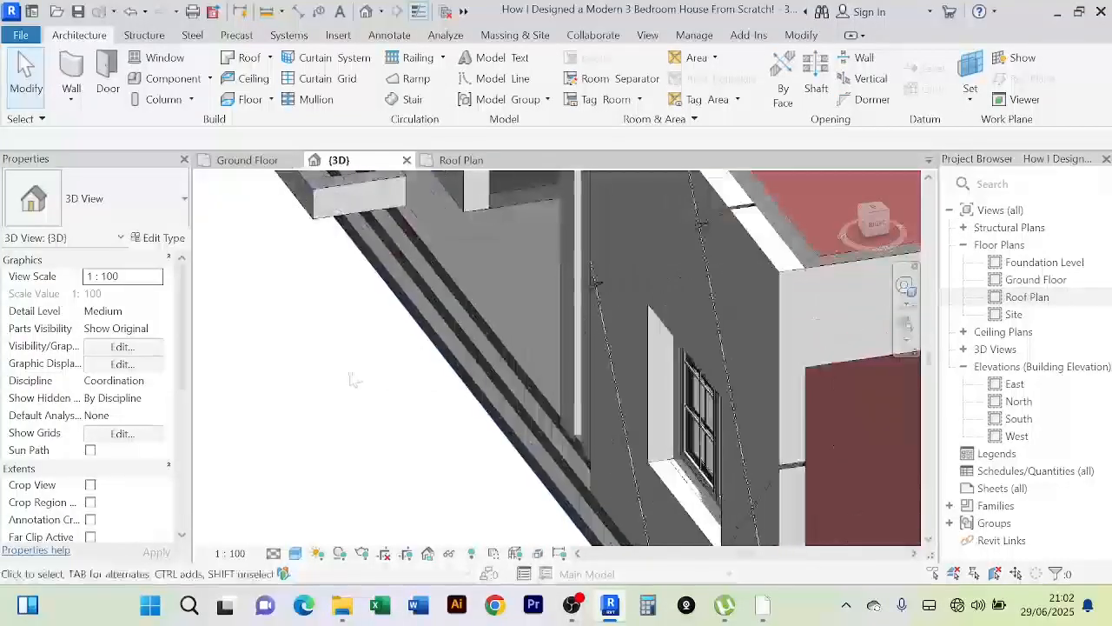
shift+middle_drag(458, 450, 549, 489)
scroll(678, 431, up, 3)
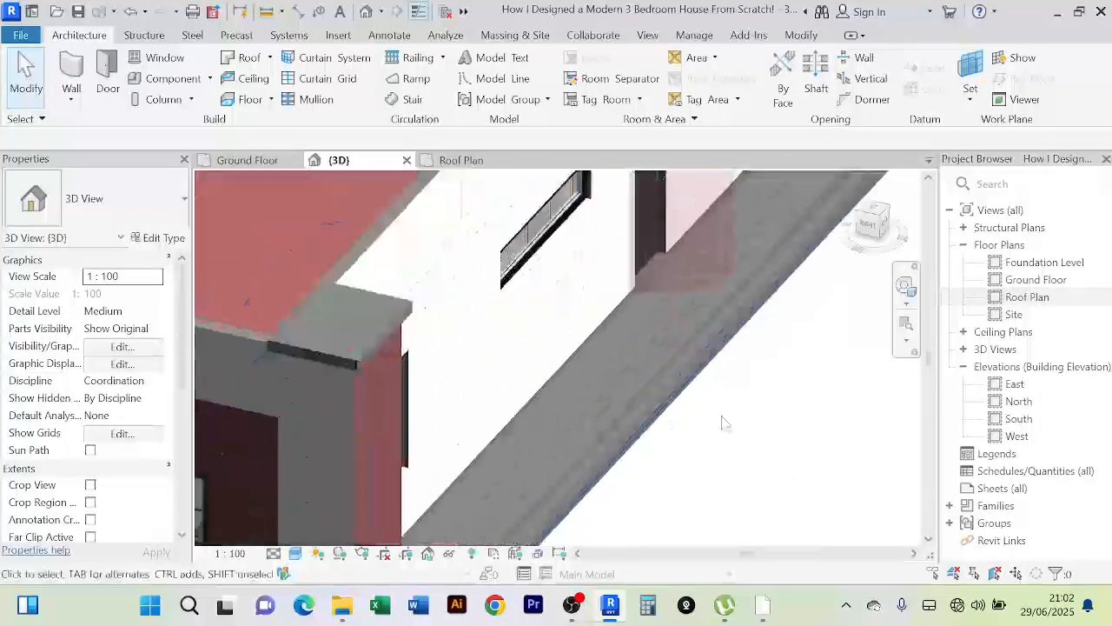
scroll(727, 426, down, 2)
shift+middle_drag(728, 427, 672, 442)
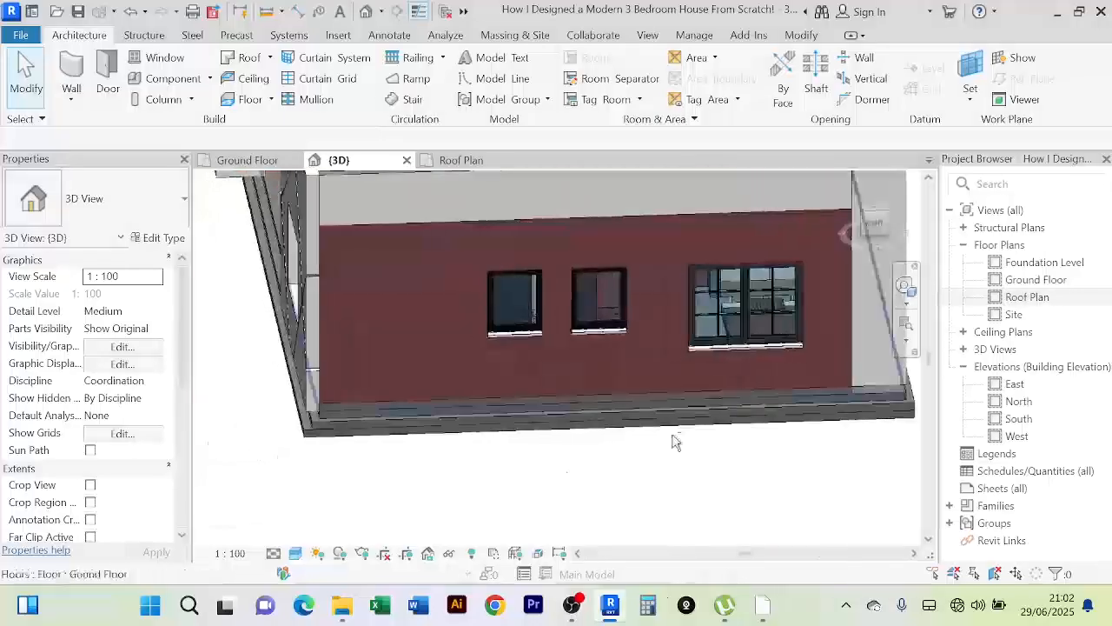
scroll(539, 490, down, 2)
shift+middle_drag(504, 502, 623, 508)
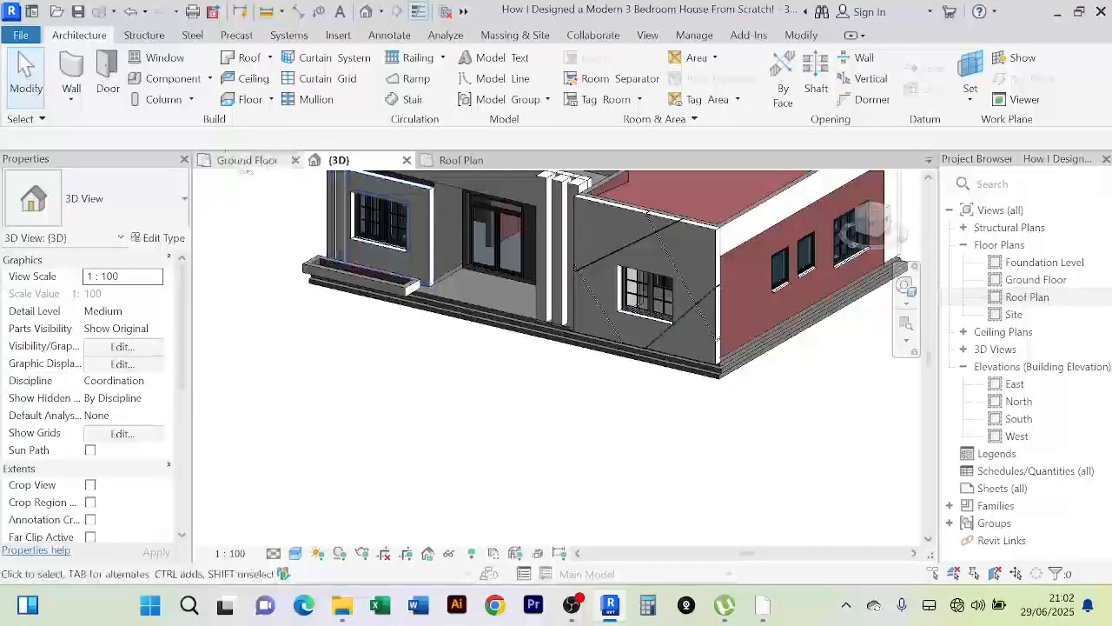
shift+middle_drag(405, 368, 342, 397)
scroll(337, 393, up, 3)
scroll(336, 391, up, 3)
scroll(344, 397, down, 3)
scroll(441, 370, up, 5)
scroll(441, 370, down, 2)
middle_drag(440, 370, 427, 329)
scroll(427, 328, down, 3)
scroll(426, 329, up, 3)
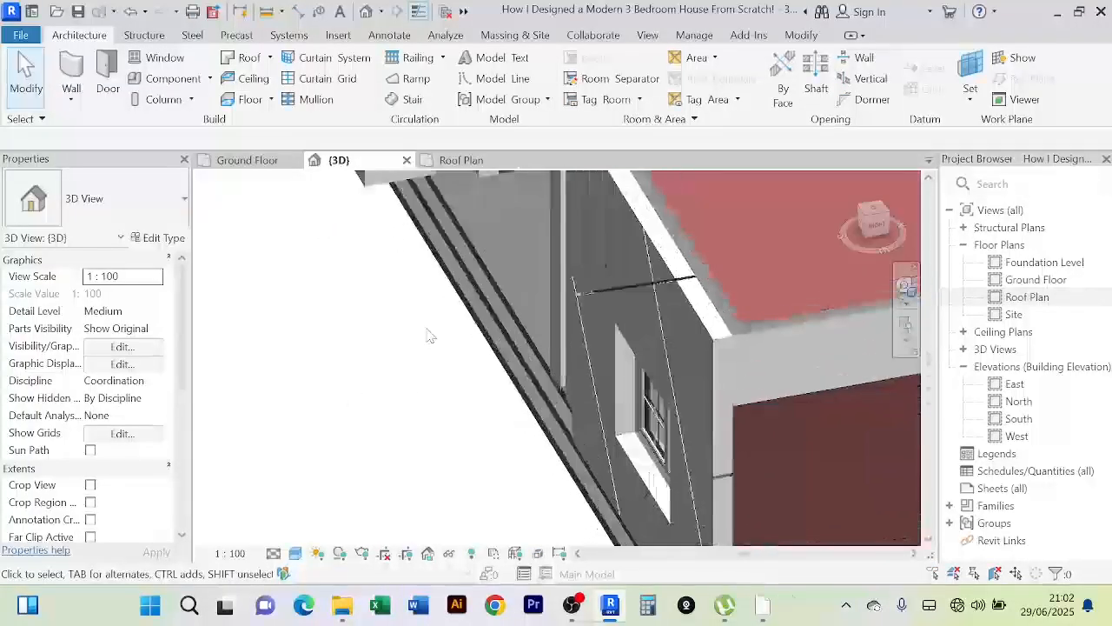
scroll(427, 337, down, 3)
mouse_move(380, 373)
shift+middle_down()
mouse_move(484, 360)
mouse_move(456, 377)
mouse_move(392, 385)
shift+middle_up()
scroll(388, 350, up, 2)
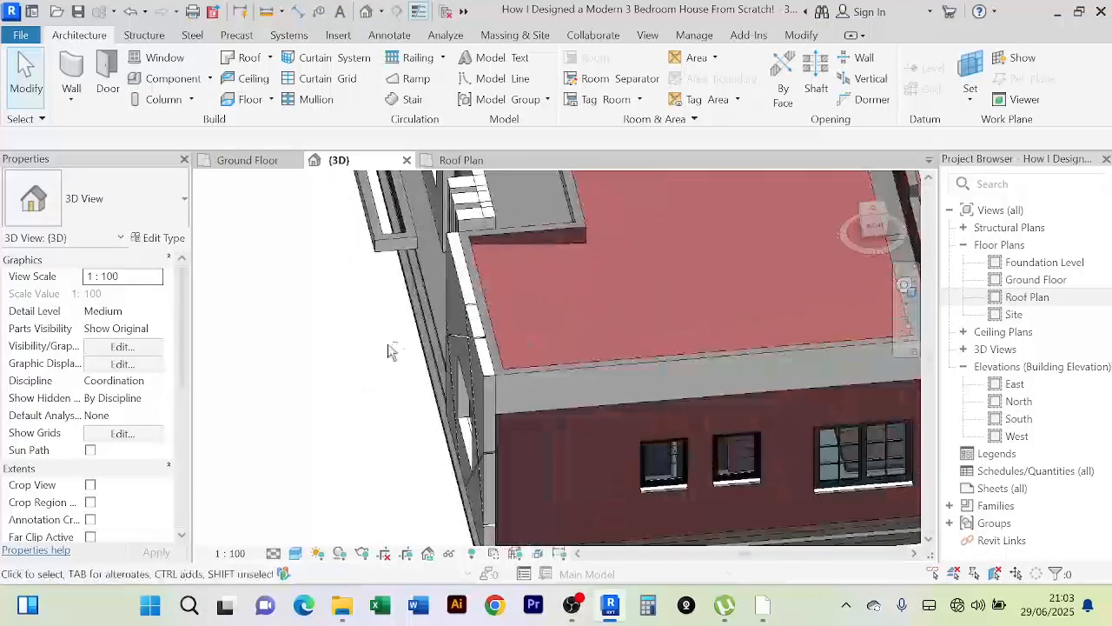
Step: Select the lowest slab in the 3D view and open its boundary for editing in the Ground Floor plan
click(248, 160)
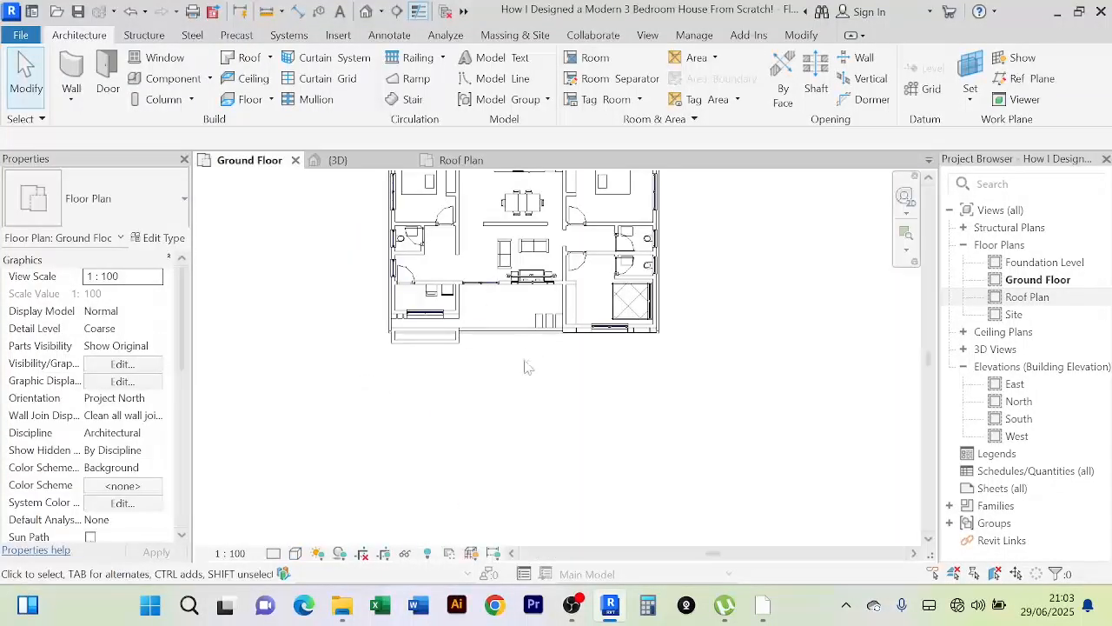
scroll(527, 366, up, 1)
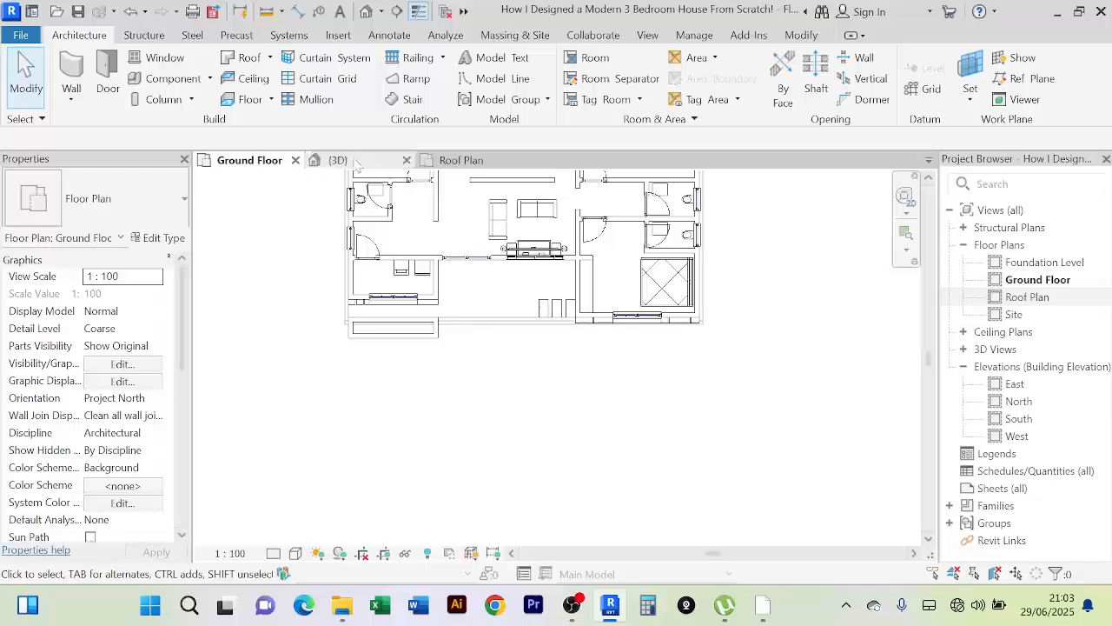
scroll(522, 372, up, 1)
click(338, 160)
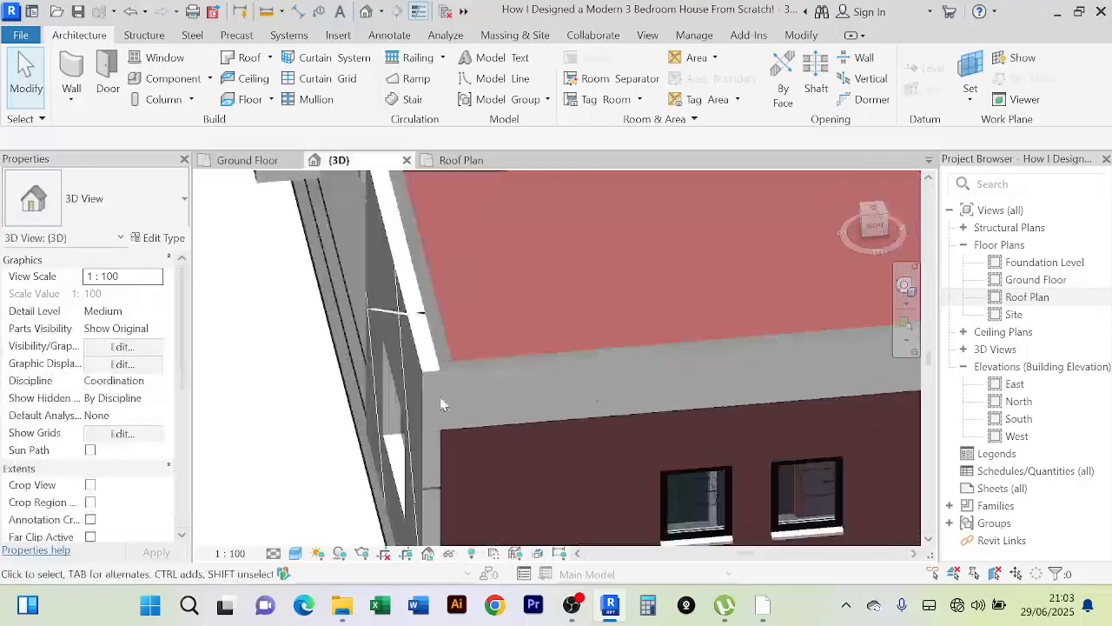
click(322, 341)
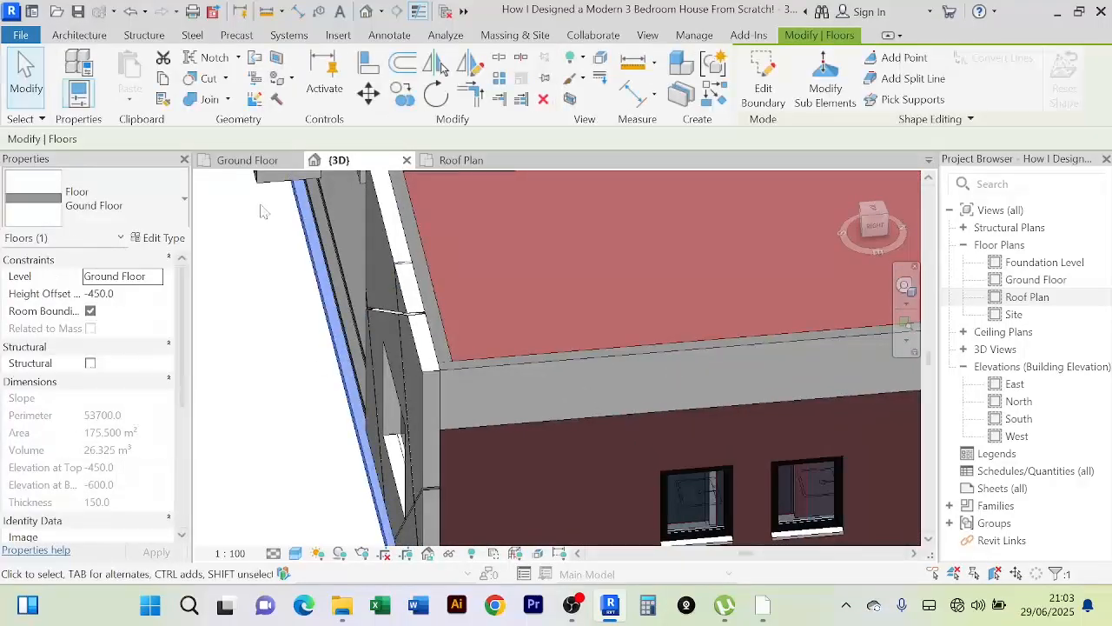
click(248, 160)
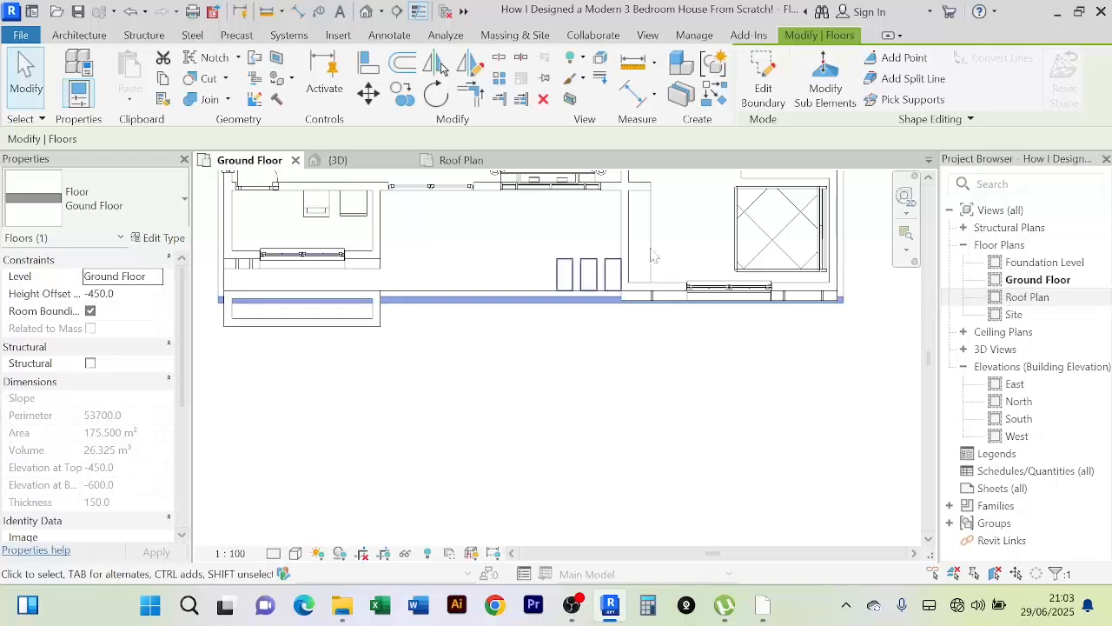
click(763, 87)
Step: Add a boundary line at zero offset along the front edge of the walled enclosure
middle_drag(399, 417, 433, 428)
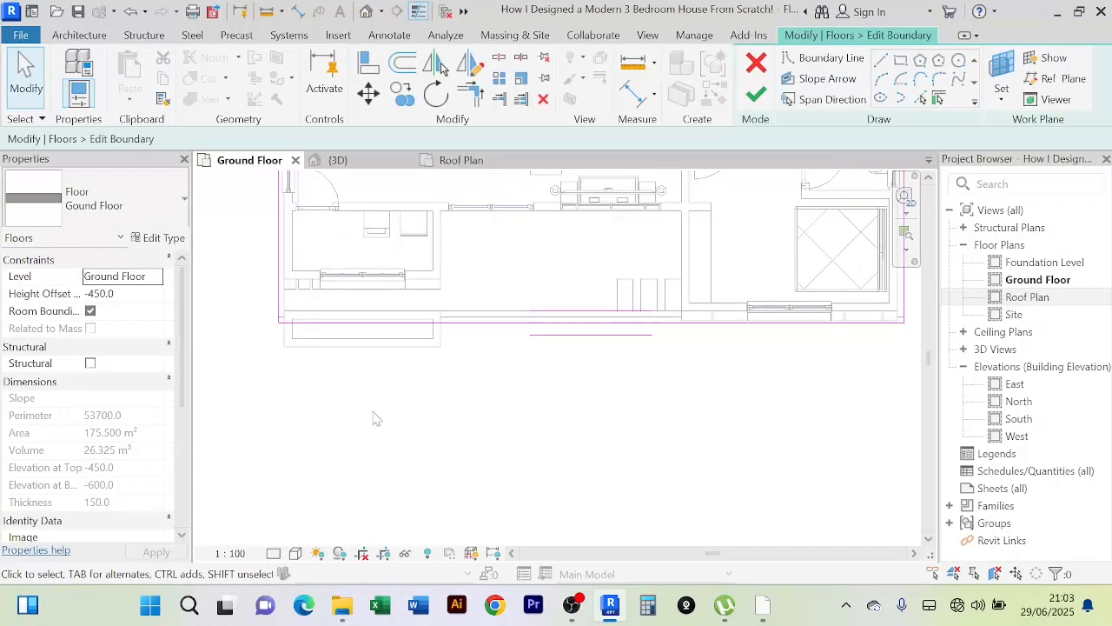
scroll(391, 408, up, 2)
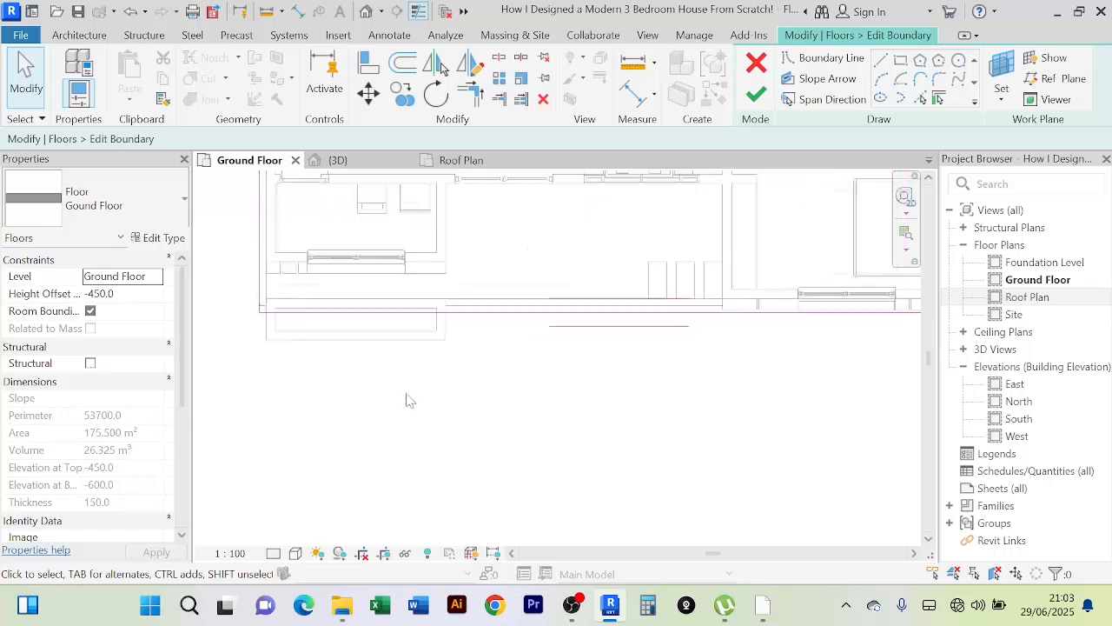
mouse_move(417, 402)
middle_down()
mouse_move(424, 421)
mouse_move(413, 421)
middle_up()
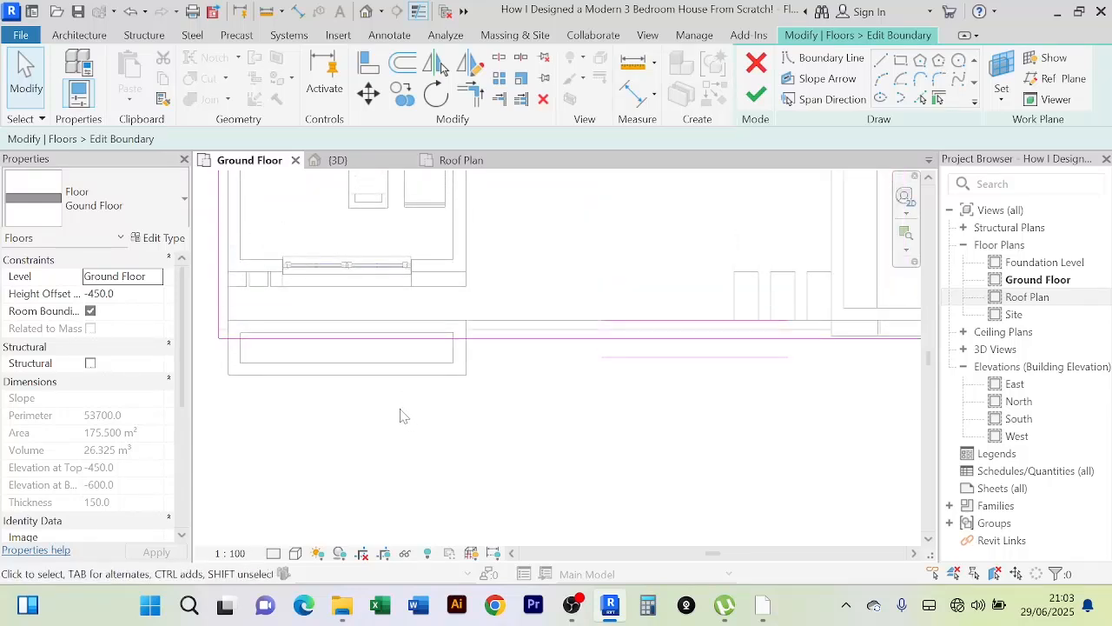
middle_drag(401, 416, 423, 425)
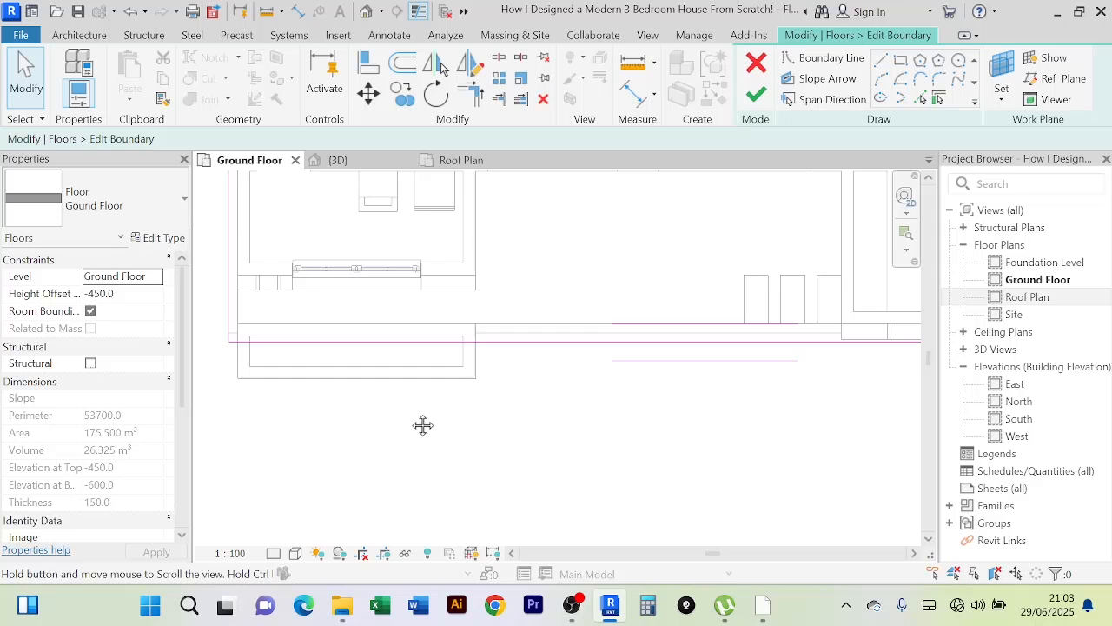
click(921, 100)
click(391, 388)
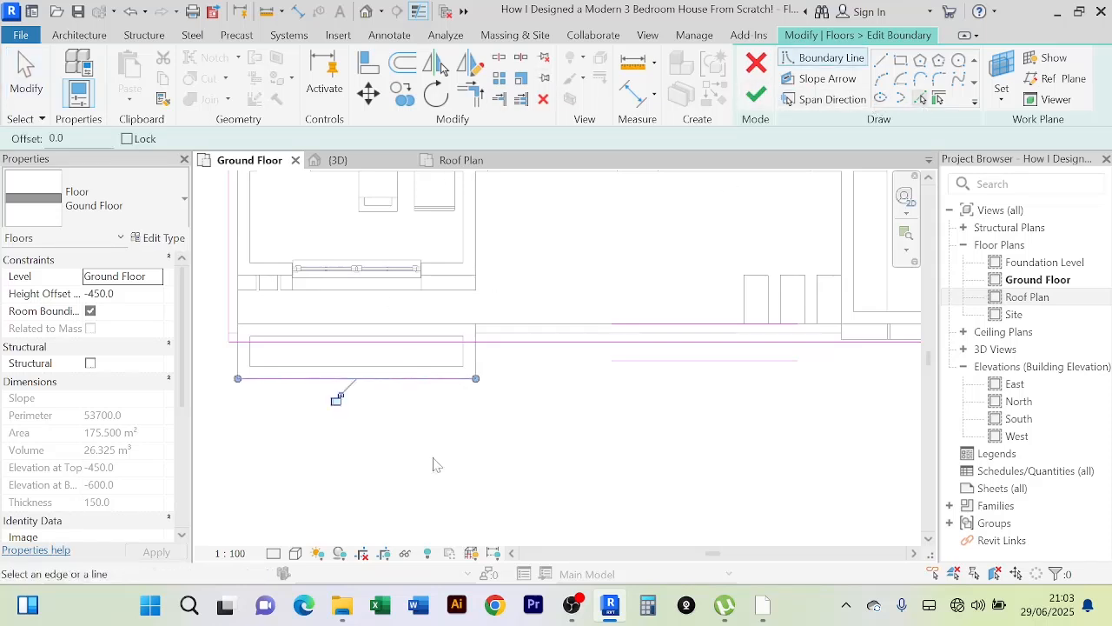
scroll(445, 453, down, 1)
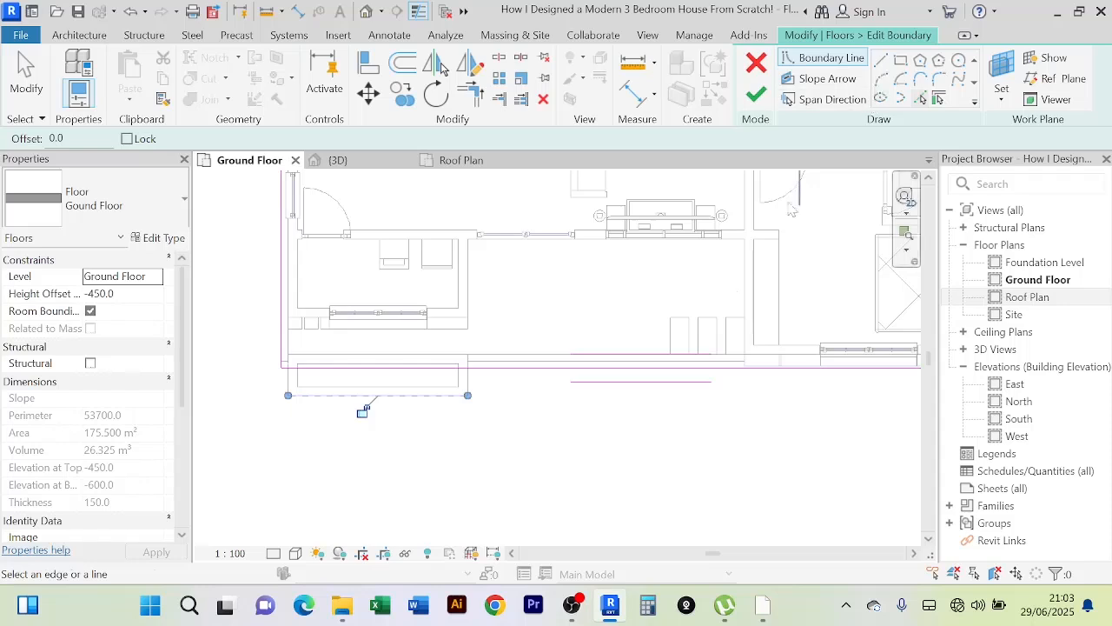
Step: Trim the west and east boundary lines to corners with the new front line at the walled enclosure's edge
click(474, 100)
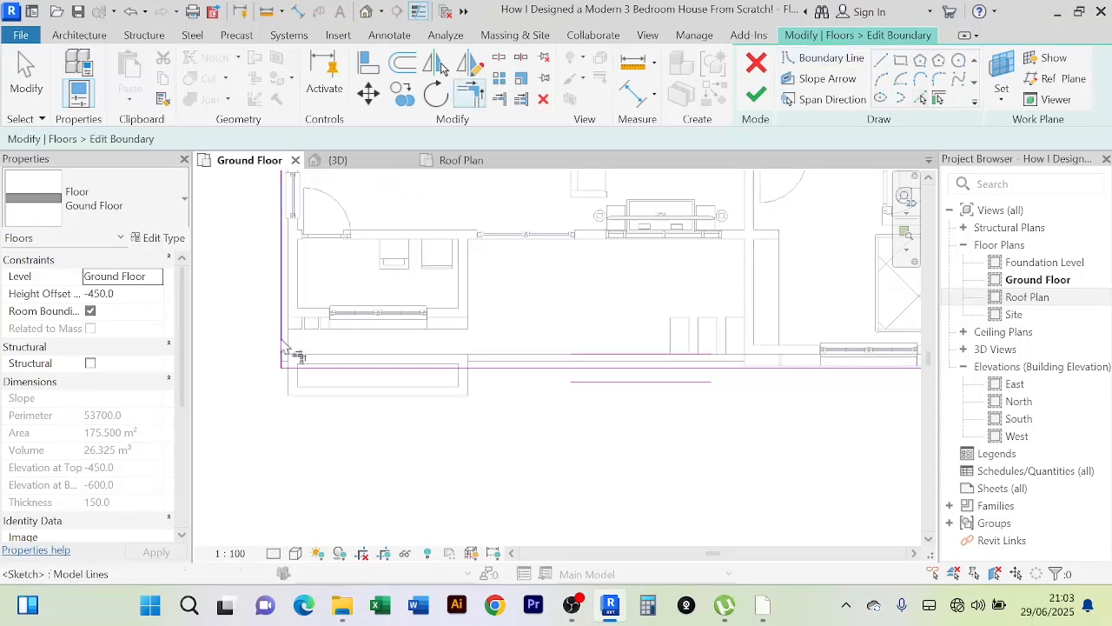
click(282, 330)
click(311, 397)
scroll(361, 422, down, 2)
middle_drag(735, 403, 600, 369)
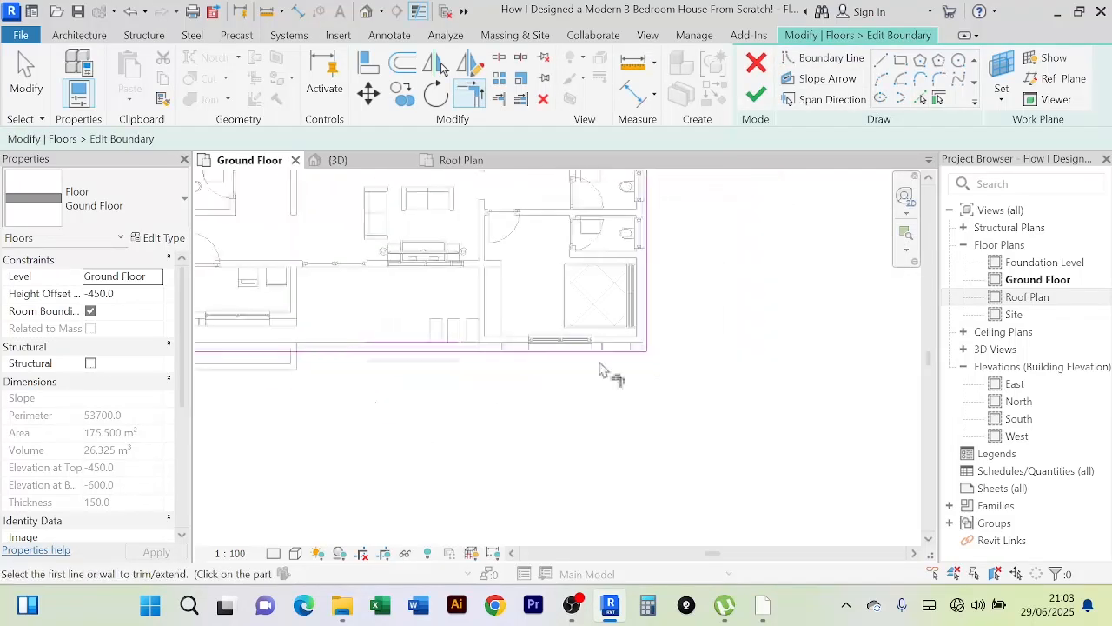
click(648, 308)
click(263, 373)
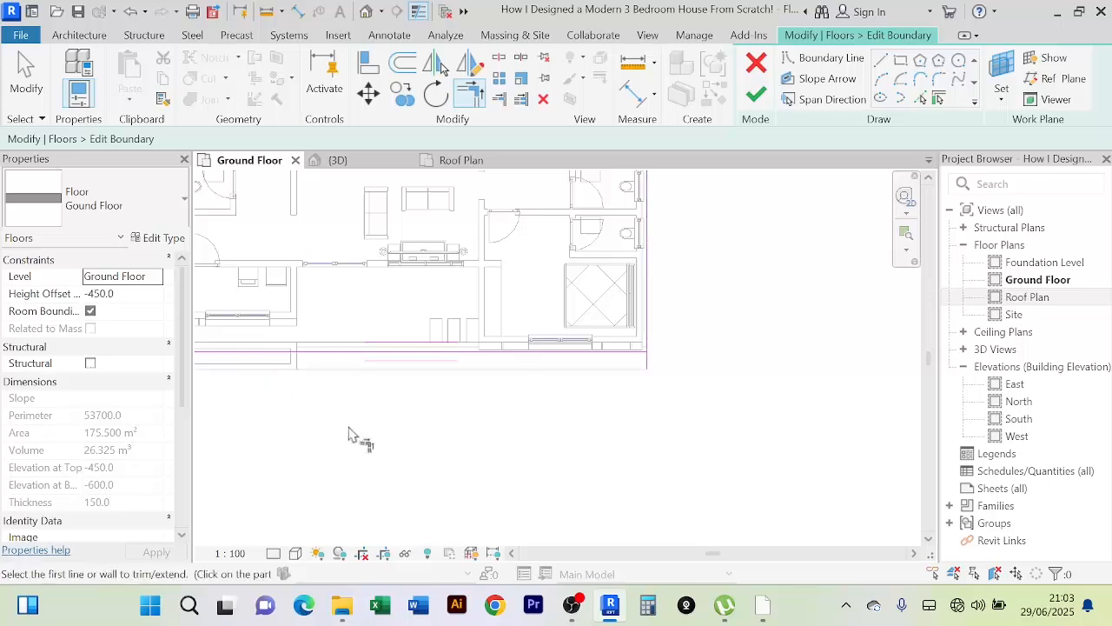
middle_drag(357, 426, 430, 443)
Step: Delete the lowest slab's former front boundary line, which lies inside the new front line
right_click(793, 234)
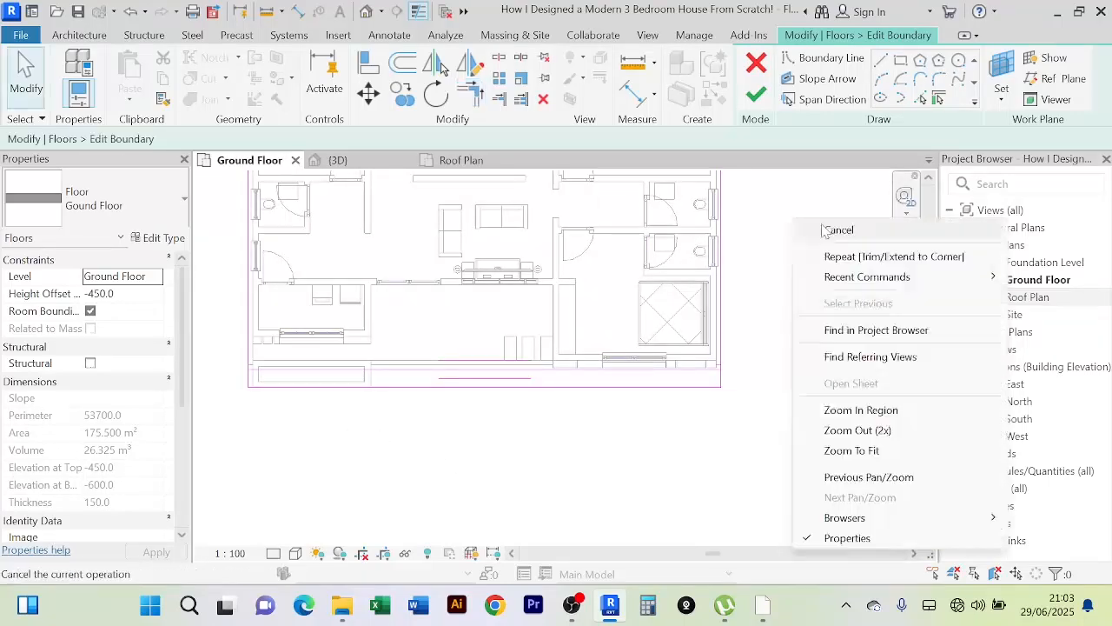
click(838, 230)
click(483, 370)
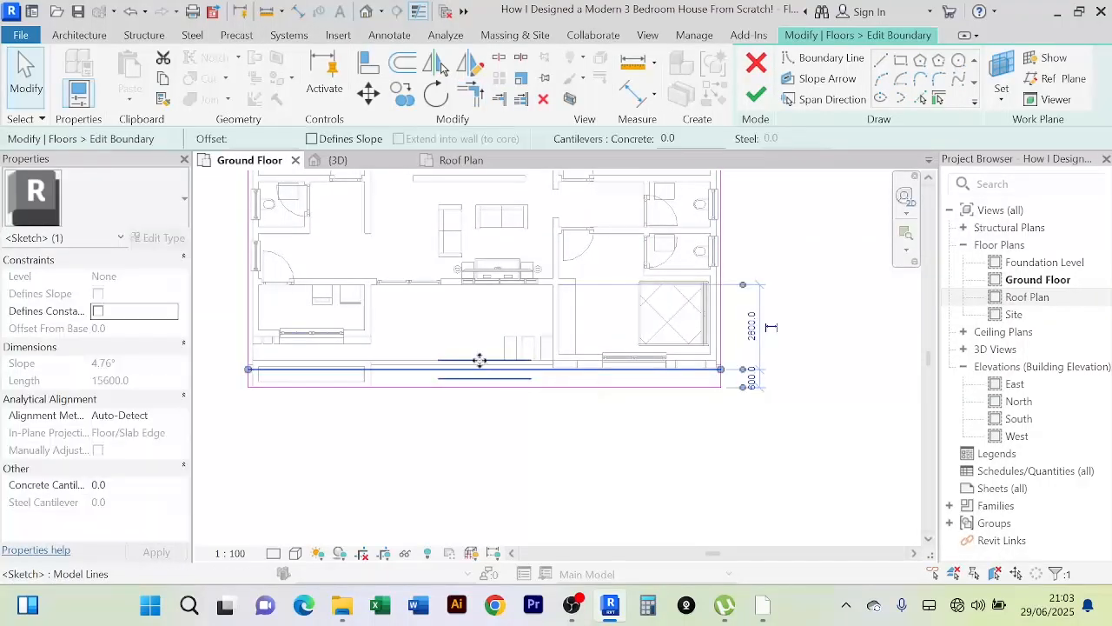
key(Escape)
Step: Offset a copy of the slab's rear boundary line 150 mm outward
scroll(479, 365, down, 3)
scroll(521, 464, up, 5)
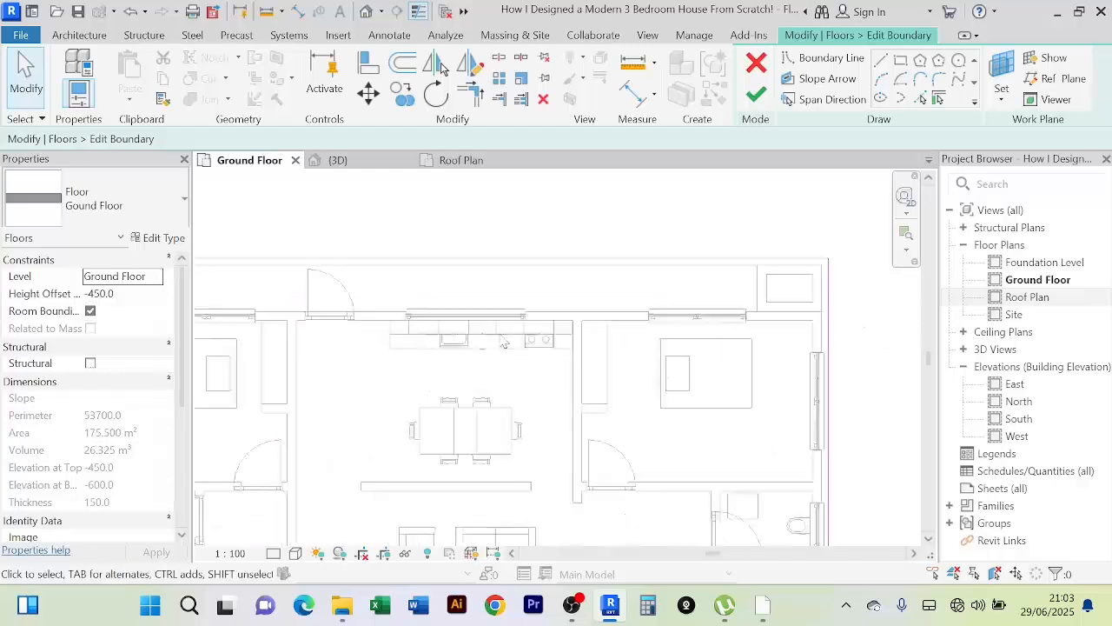
scroll(504, 344, down, 4)
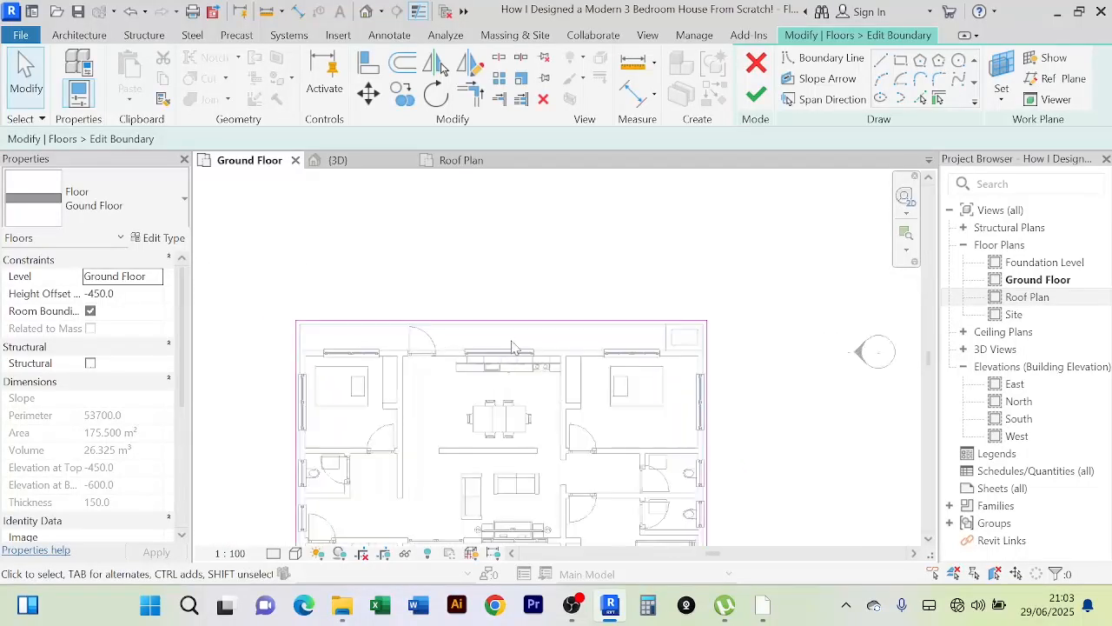
scroll(512, 348, up, 2)
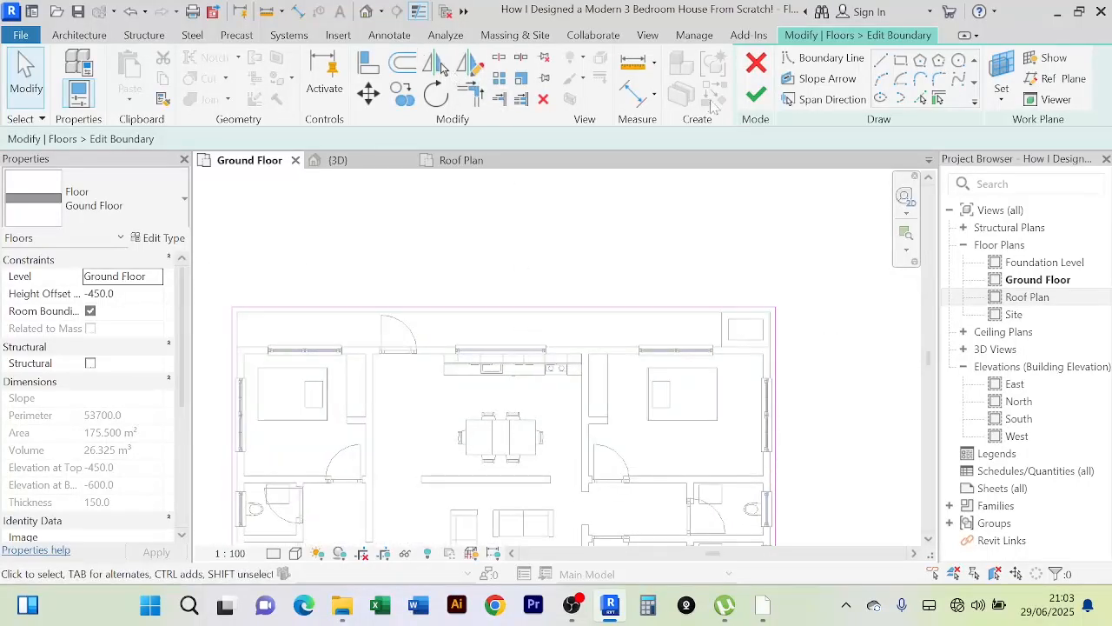
click(404, 73)
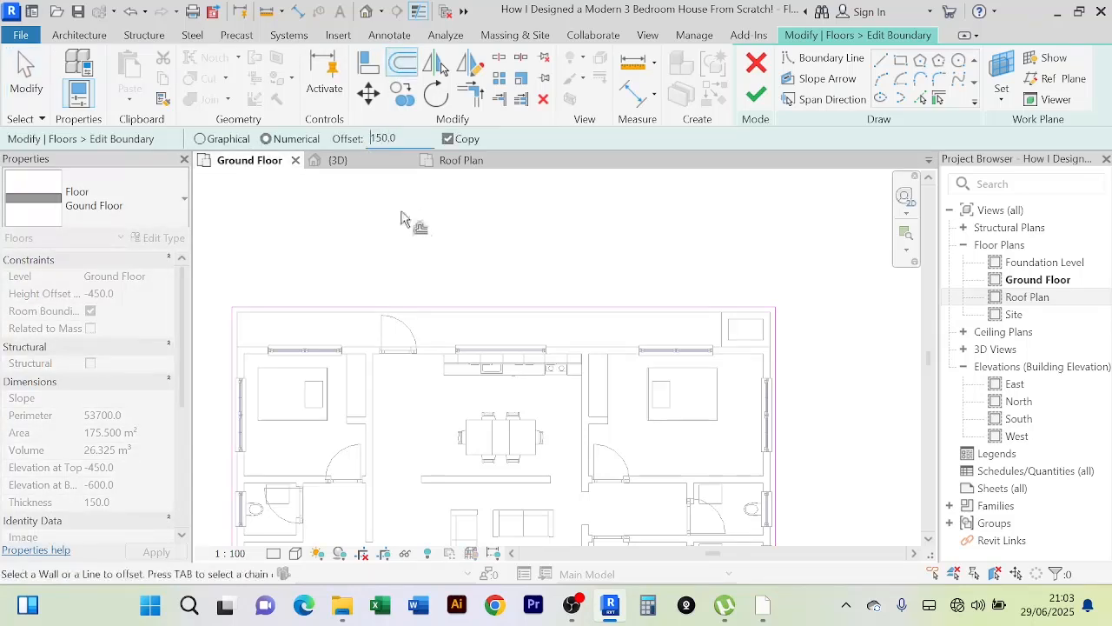
right_click(493, 310)
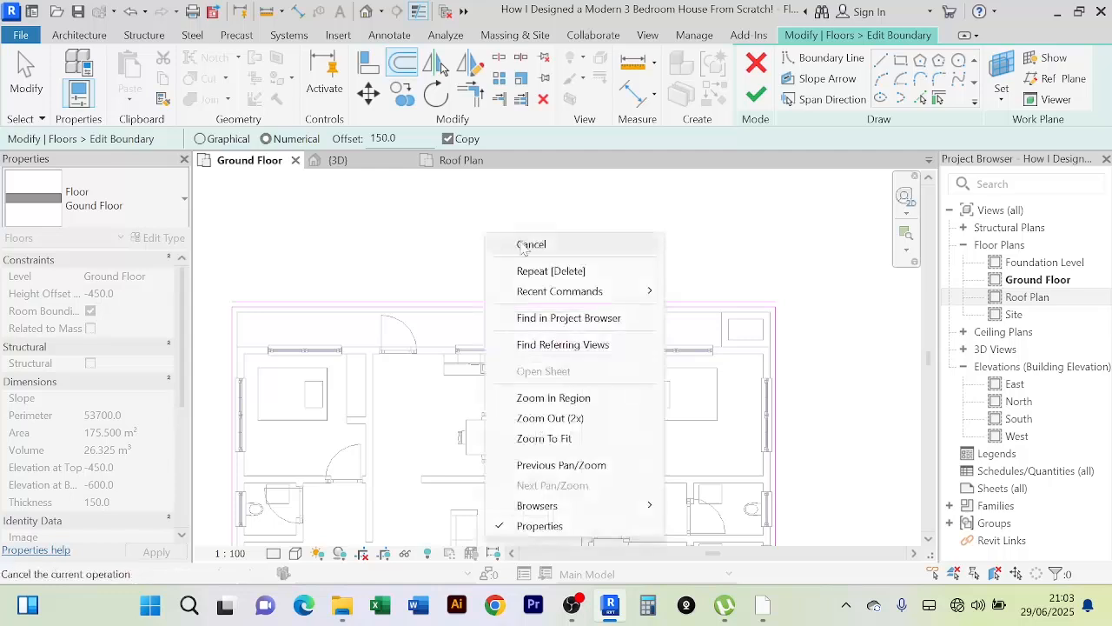
click(524, 242)
Step: Trim the west and east boundary lines to corners with the new outer rear line of the lowest slab
key(t)
key(r)
click(243, 343)
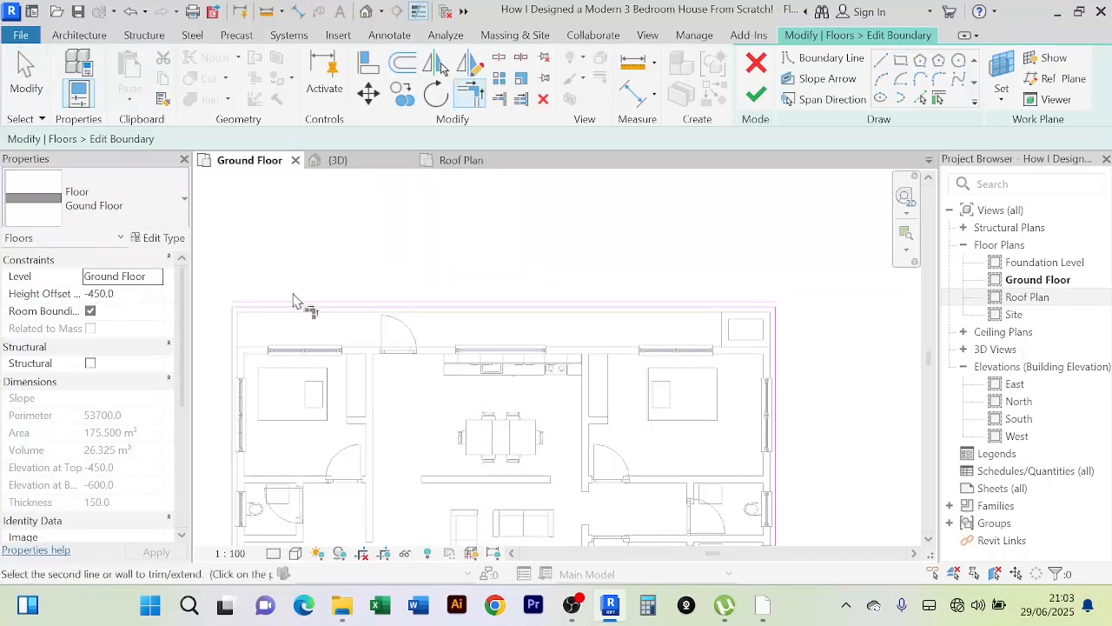
click(289, 308)
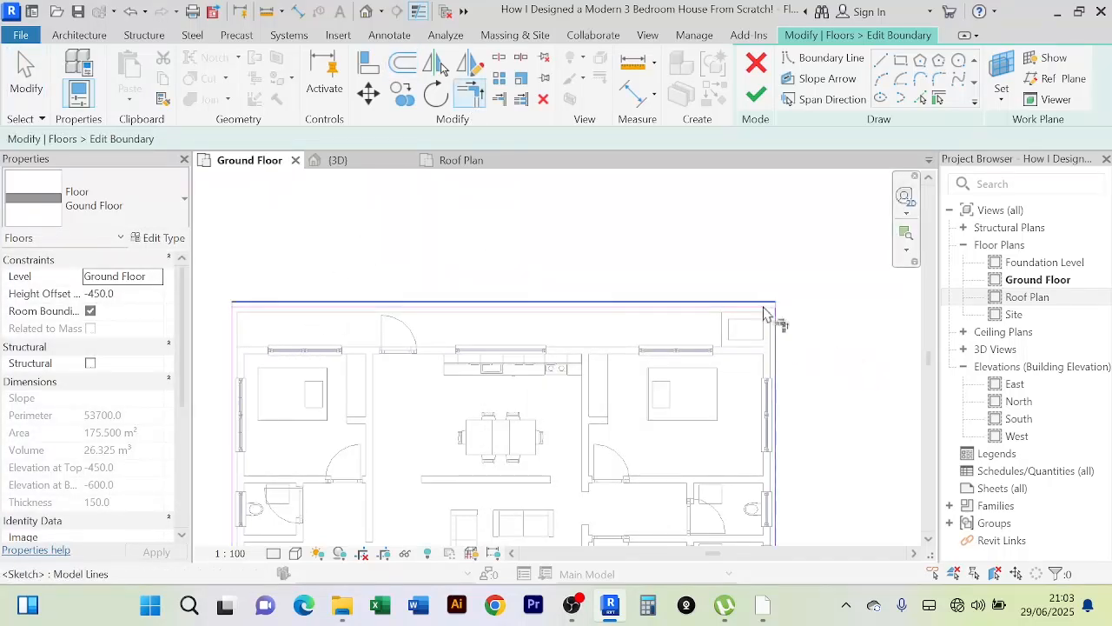
right_click(710, 230)
click(738, 233)
Step: Delete the lowest slab's former rear boundary line and finish the boundary sketch
click(689, 309)
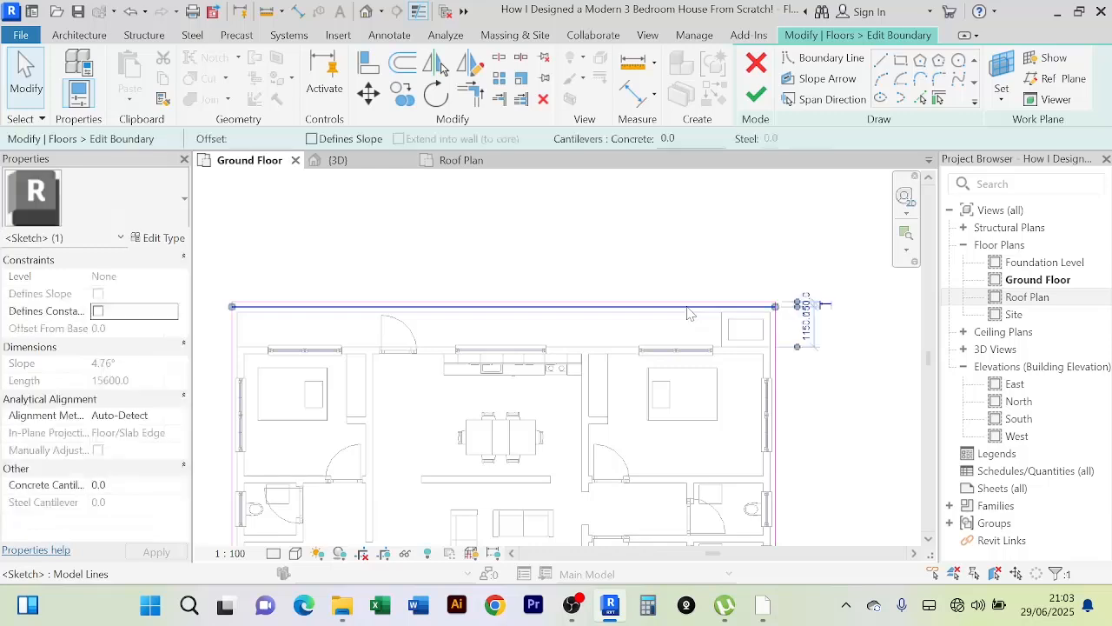
click(780, 191)
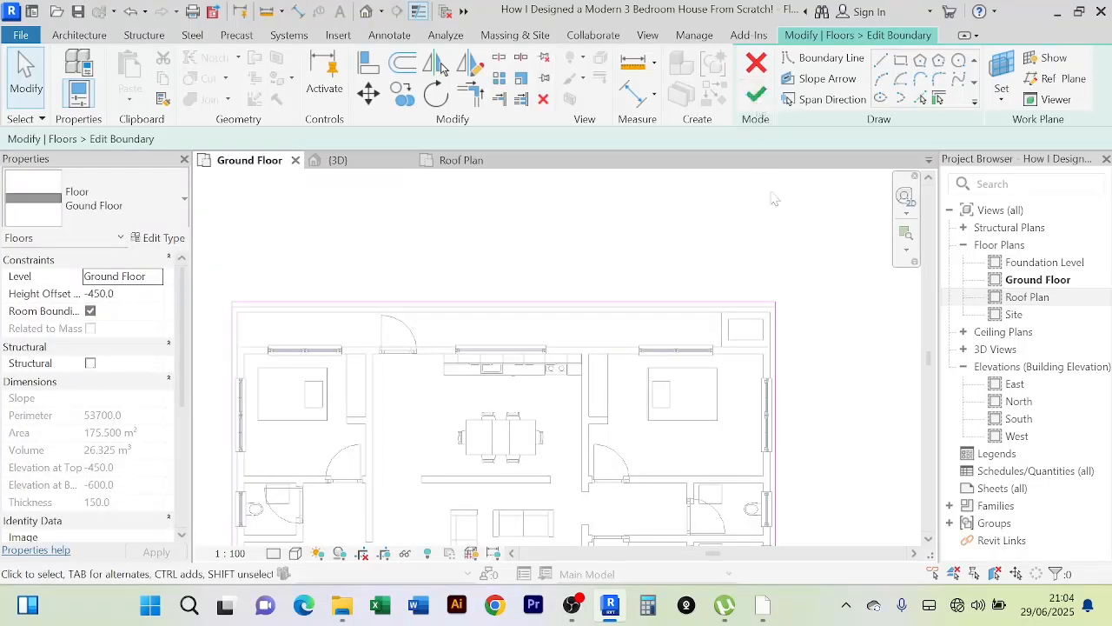
click(756, 96)
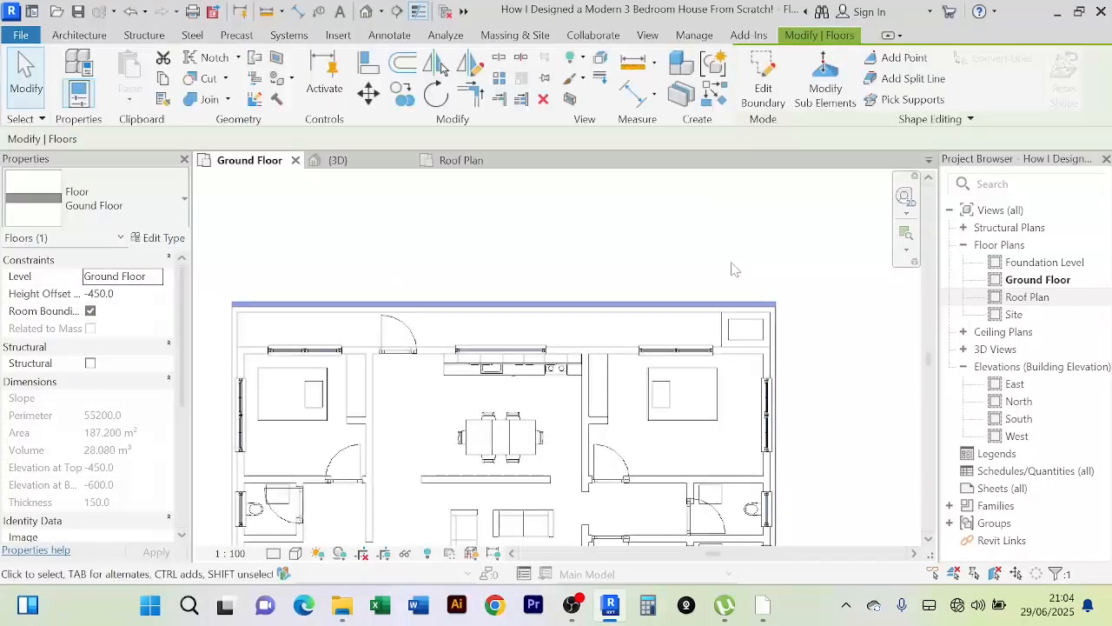
Step: In the 3D view, set the base offset of the front enclosure's four low walls to -450
click(337, 160)
scroll(372, 380, down, 2)
click(310, 437)
middle_drag(319, 442, 455, 483)
scroll(419, 365, up, 2)
scroll(457, 382, up, 1)
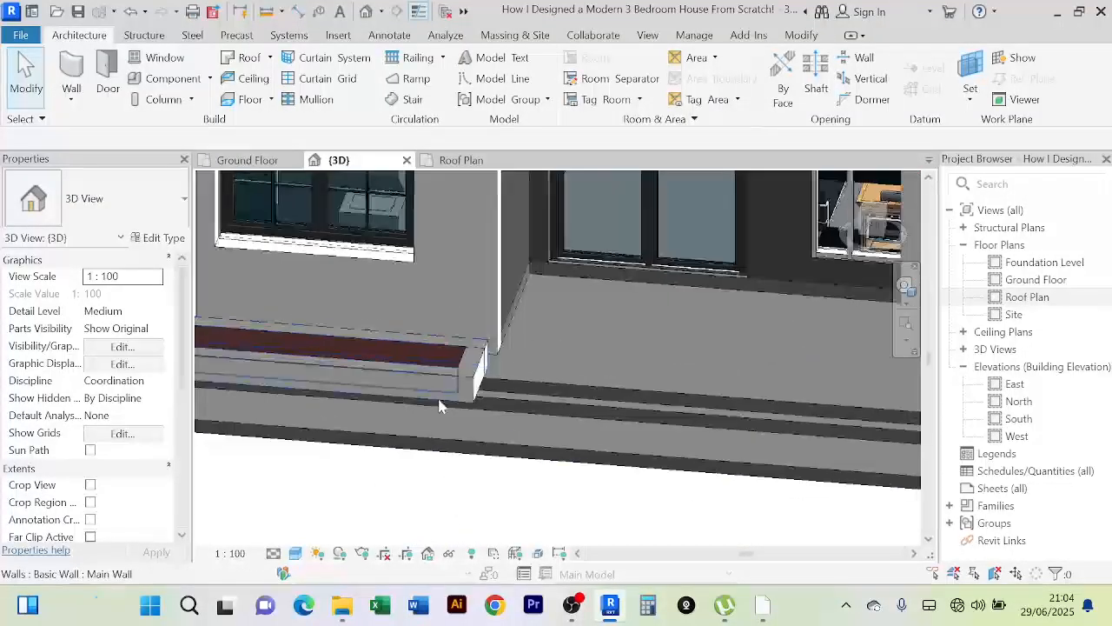
middle_drag(439, 406, 534, 397)
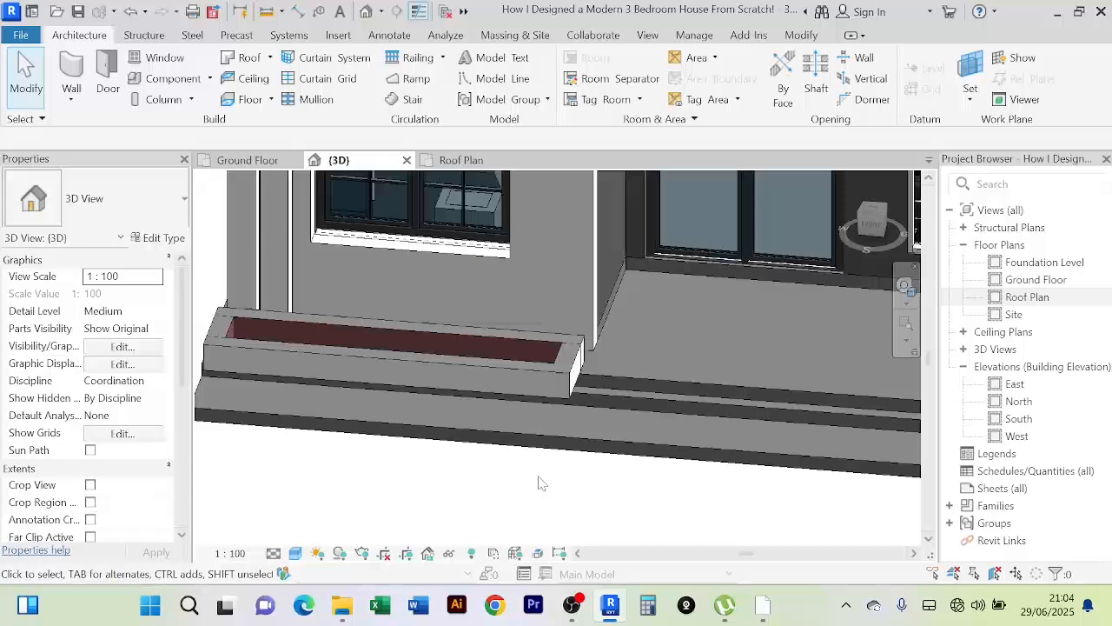
mouse_move(538, 483)
shift+middle_down()
mouse_move(687, 473)
mouse_move(532, 480)
shift+middle_up()
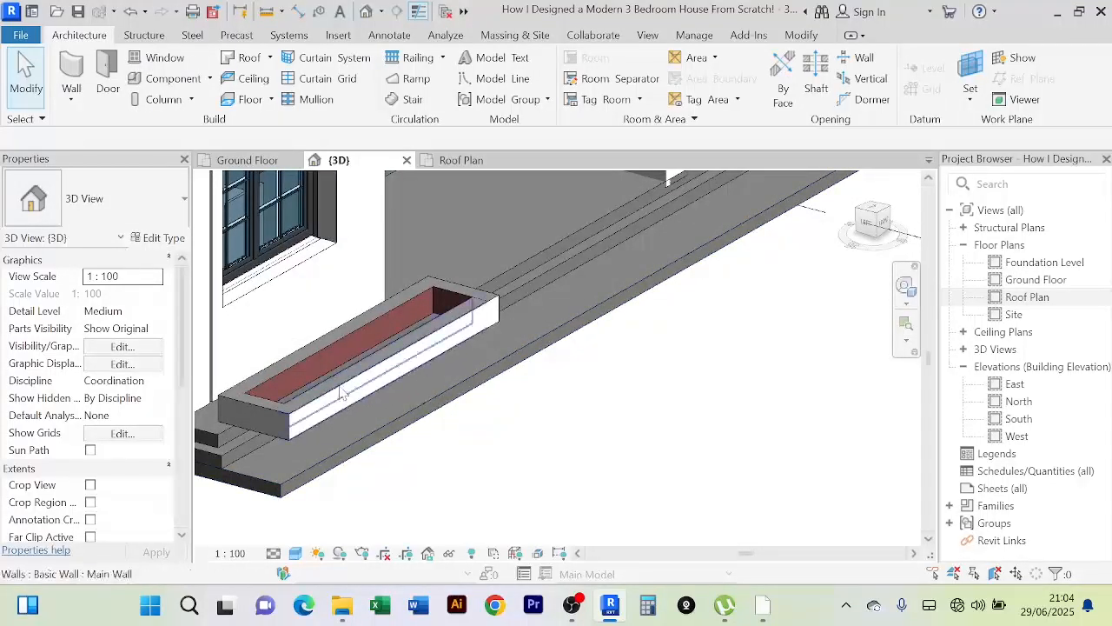
click(256, 402)
ctrl+click(250, 400)
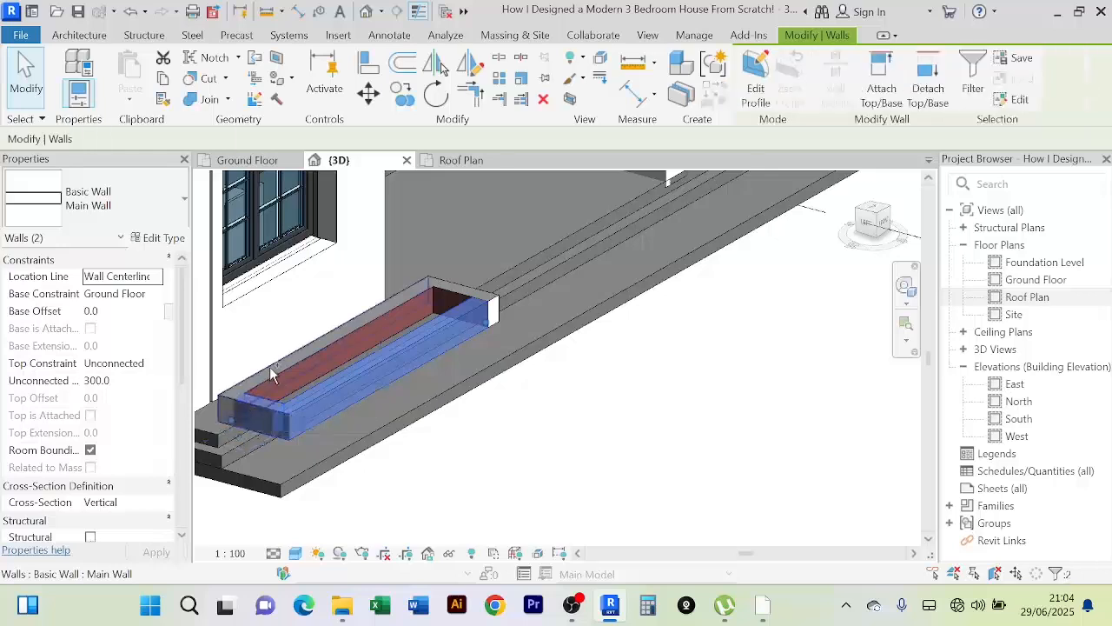
ctrl+click(271, 371)
ctrl+click(457, 300)
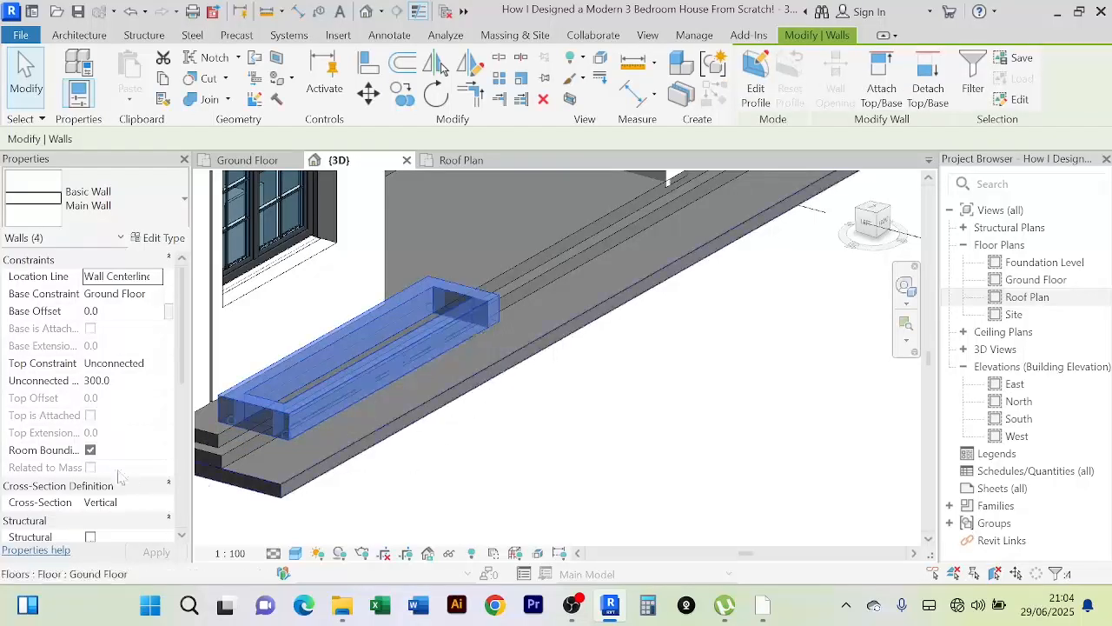
click(121, 311)
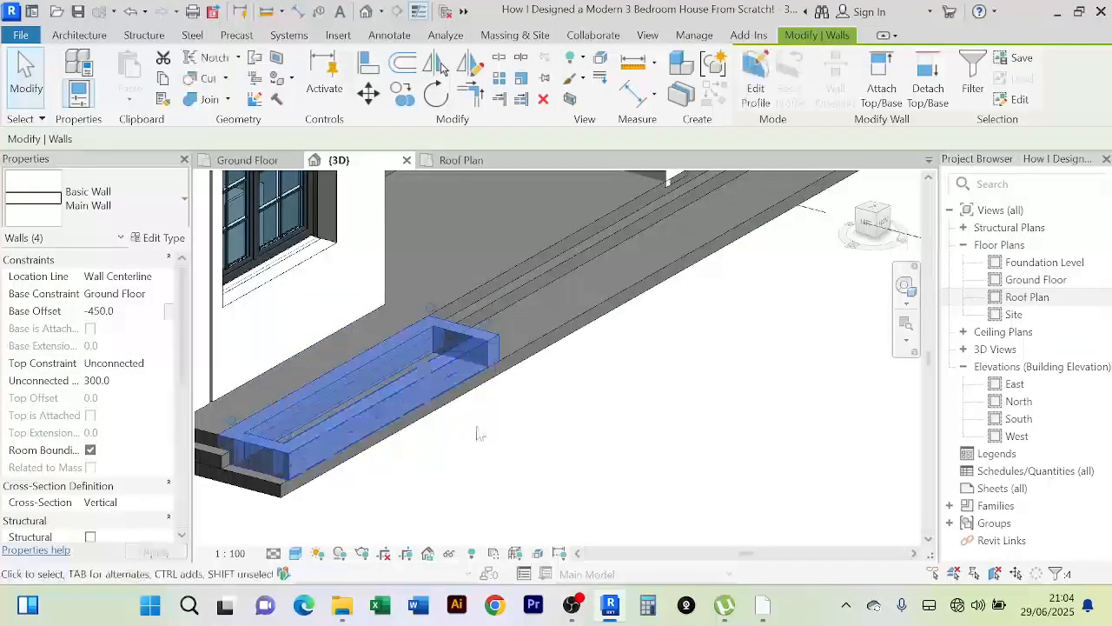
shift+middle_drag(529, 470, 346, 512)
click(266, 481)
Step: Examine how the enclosure's west end meets the slab edges in the 3D view and the Ground Floor plan
shift+middle_drag(357, 433, 377, 385)
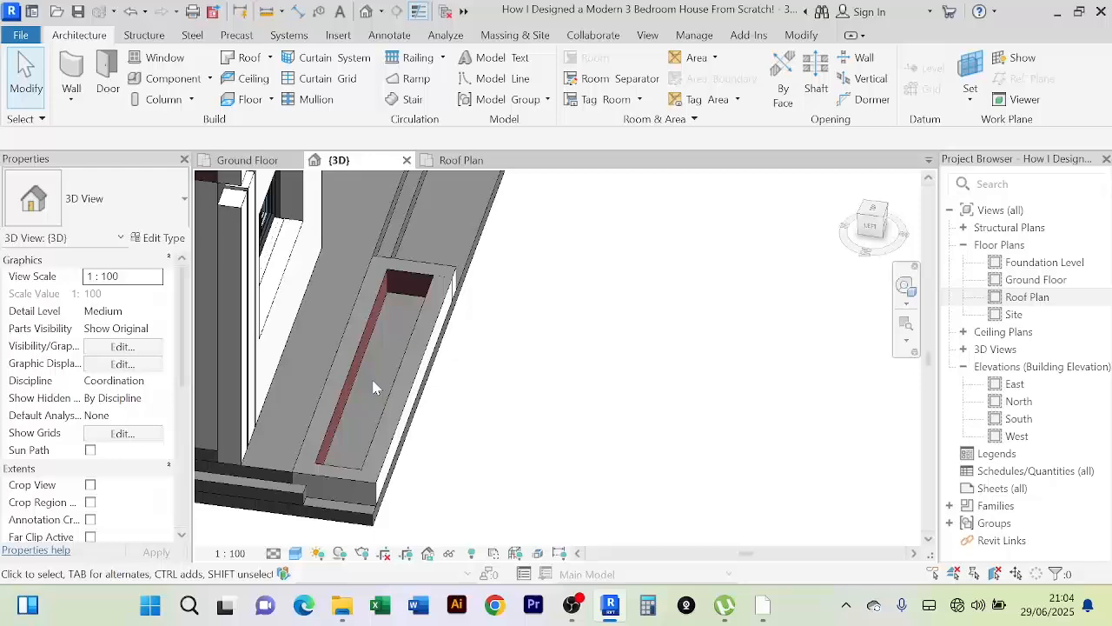
shift+middle_drag(373, 388, 402, 417)
scroll(318, 388, up, 4)
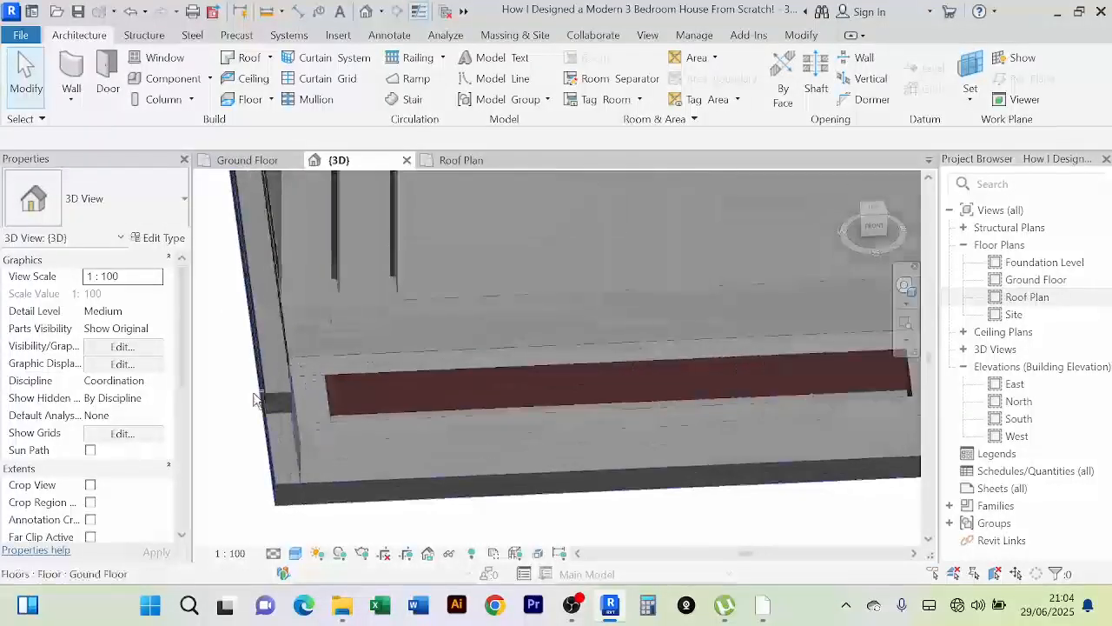
mouse_move(256, 397)
shift+middle_down()
mouse_move(263, 407)
mouse_move(264, 393)
shift+middle_up()
click(252, 159)
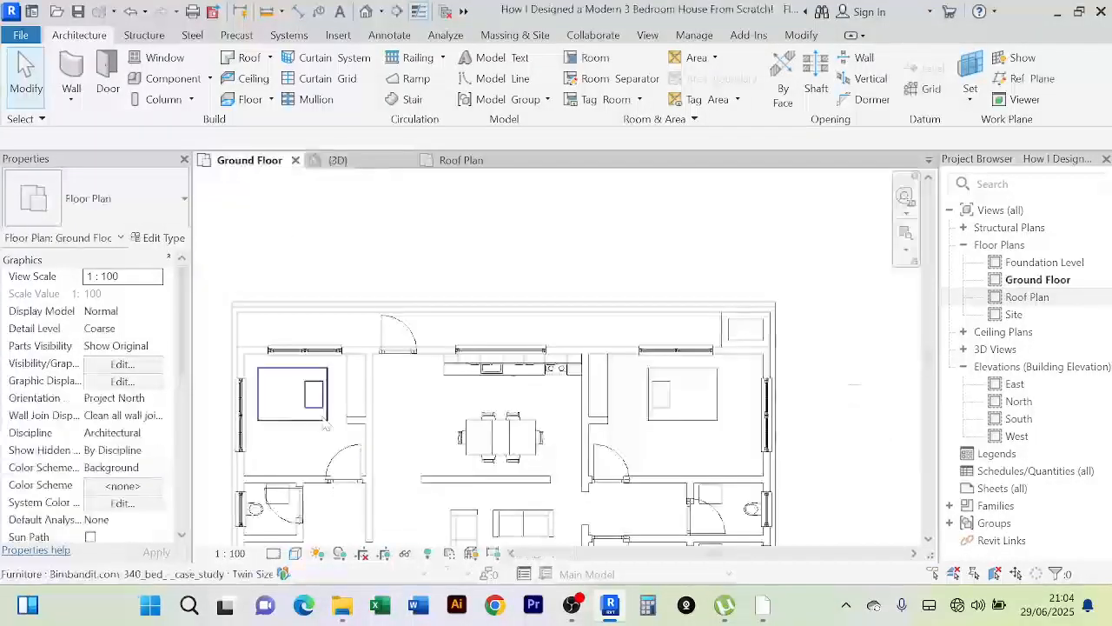
middle_drag(348, 398, 484, 243)
scroll(484, 244, down, 2)
scroll(409, 375, up, 6)
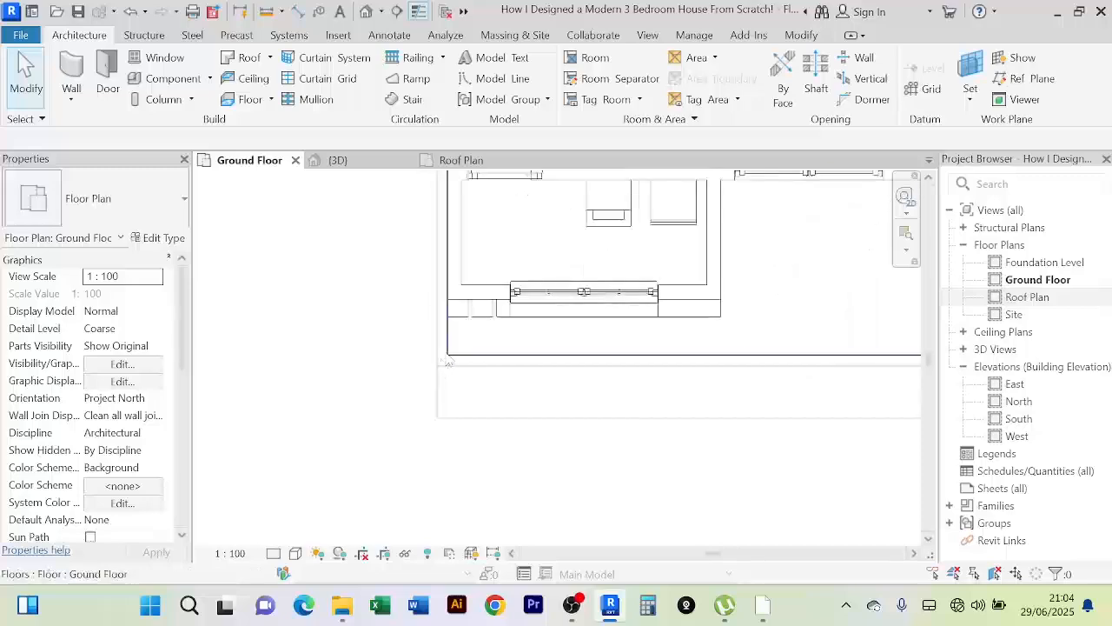
scroll(448, 356, up, 3)
scroll(470, 341, down, 3)
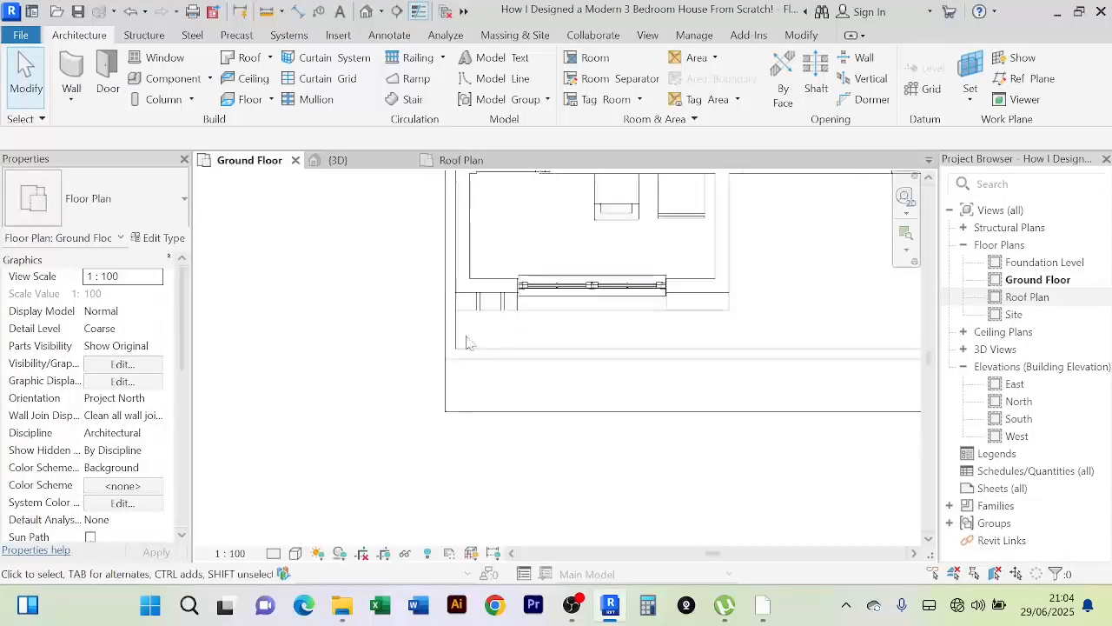
middle_drag(466, 338, 380, 316)
scroll(387, 359, down, 3)
click(337, 159)
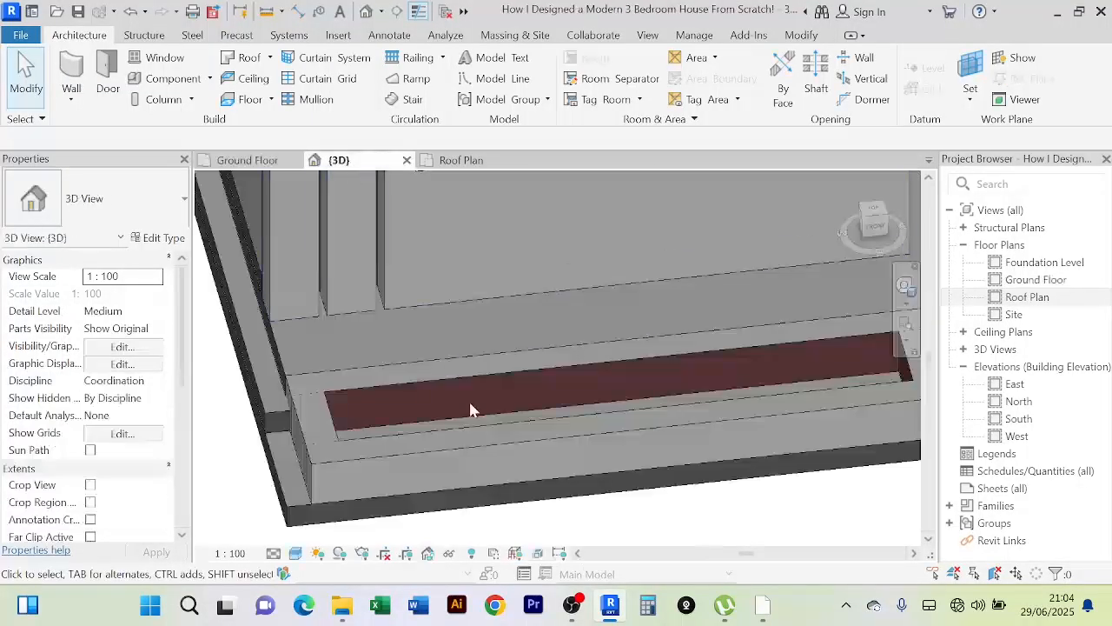
scroll(452, 409, up, 2)
scroll(452, 409, down, 2)
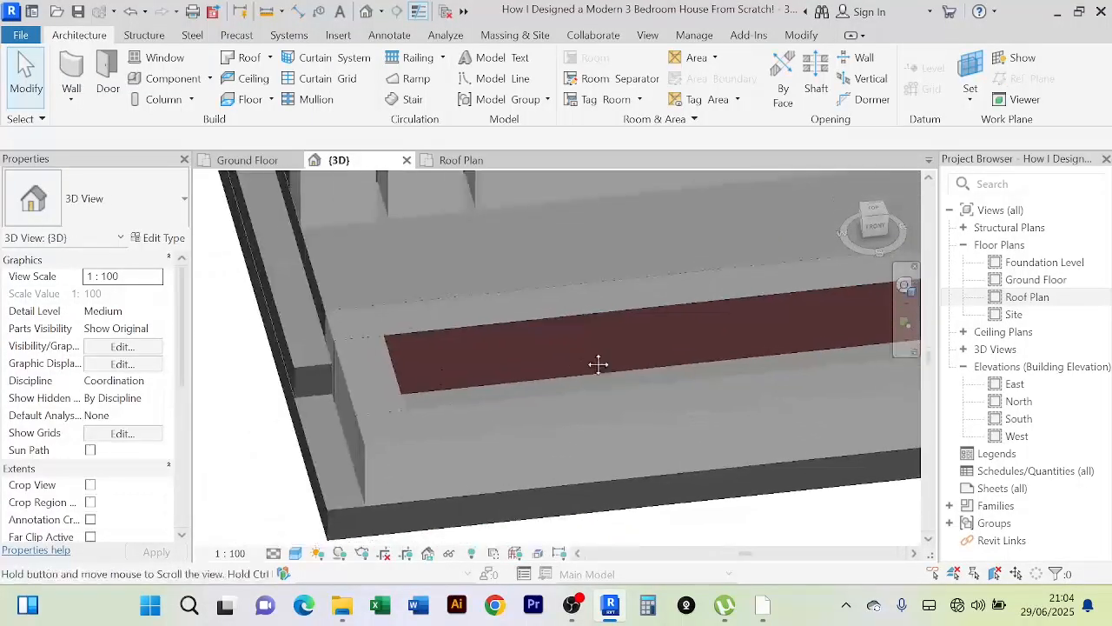
Step: In the Foundation Level plan, align the outer face of the enclosure's west wall with the lowest slab's west edge
double_click(1043, 262)
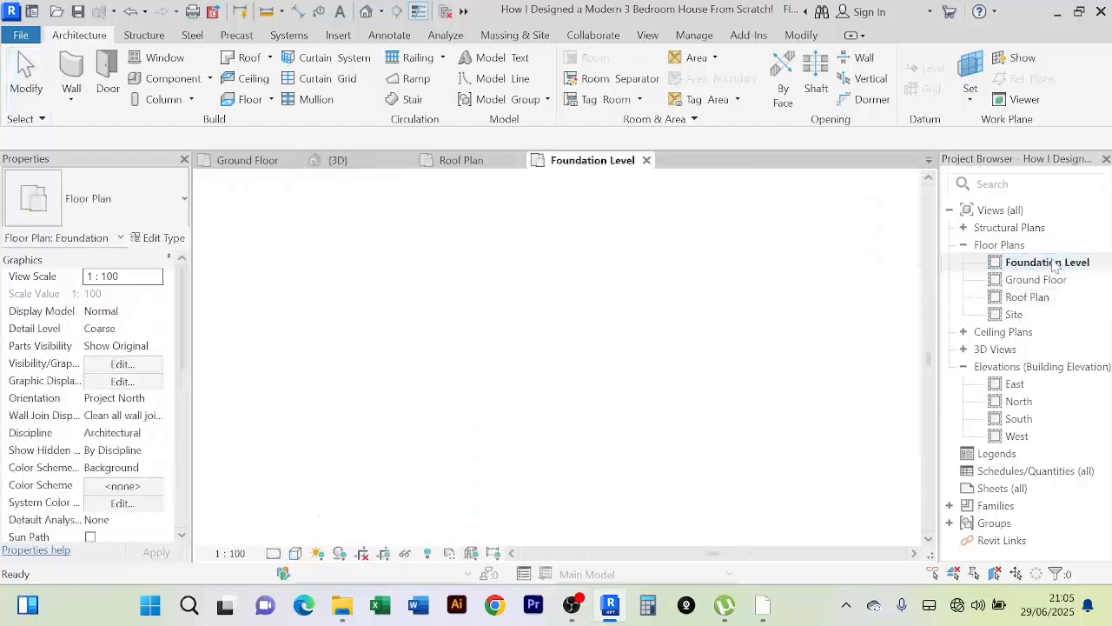
scroll(420, 390, up, 5)
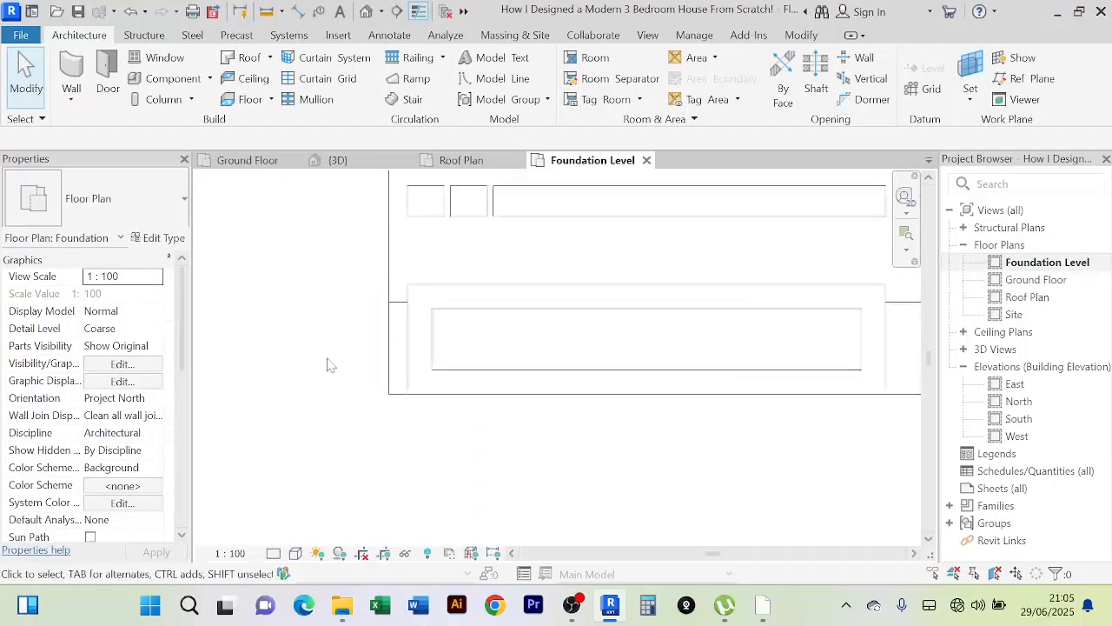
middle_drag(388, 357, 376, 381)
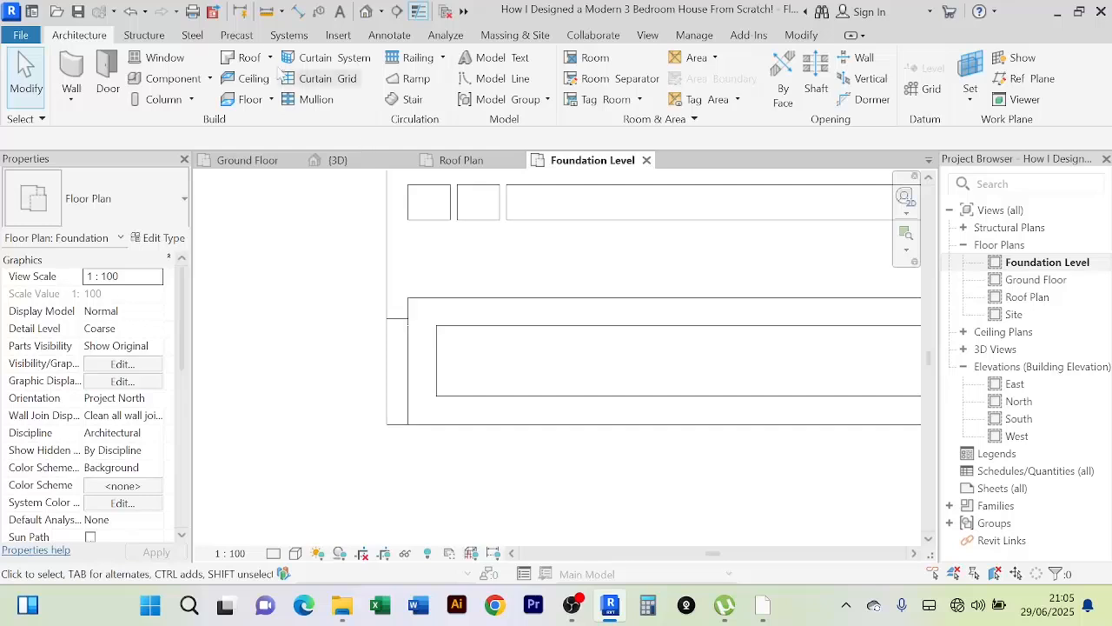
click(426, 374)
click(370, 66)
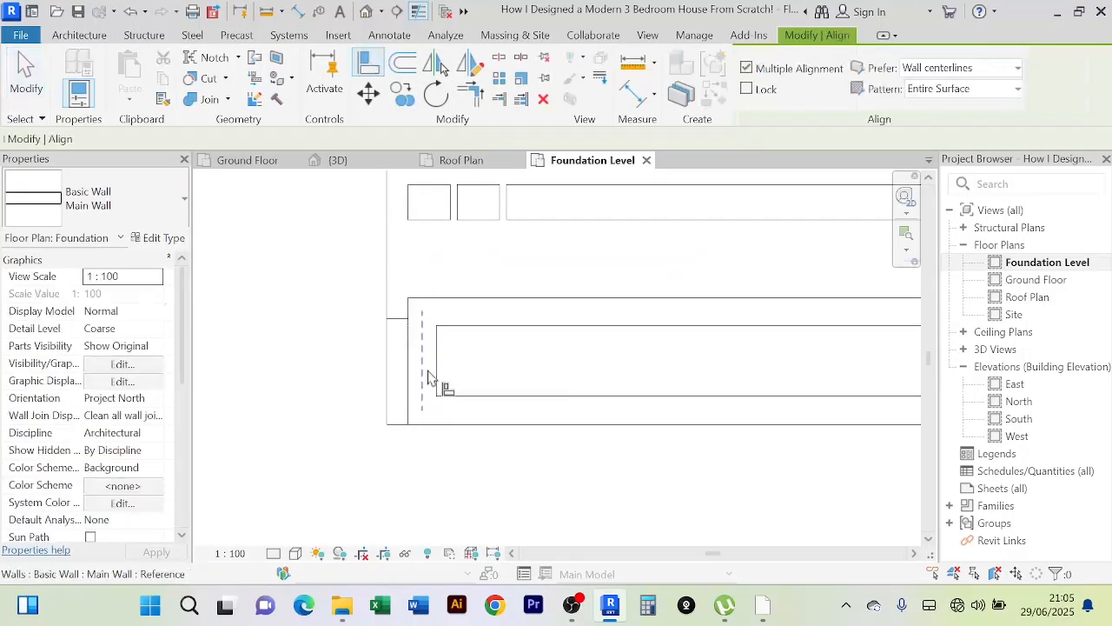
scroll(377, 367, up, 3)
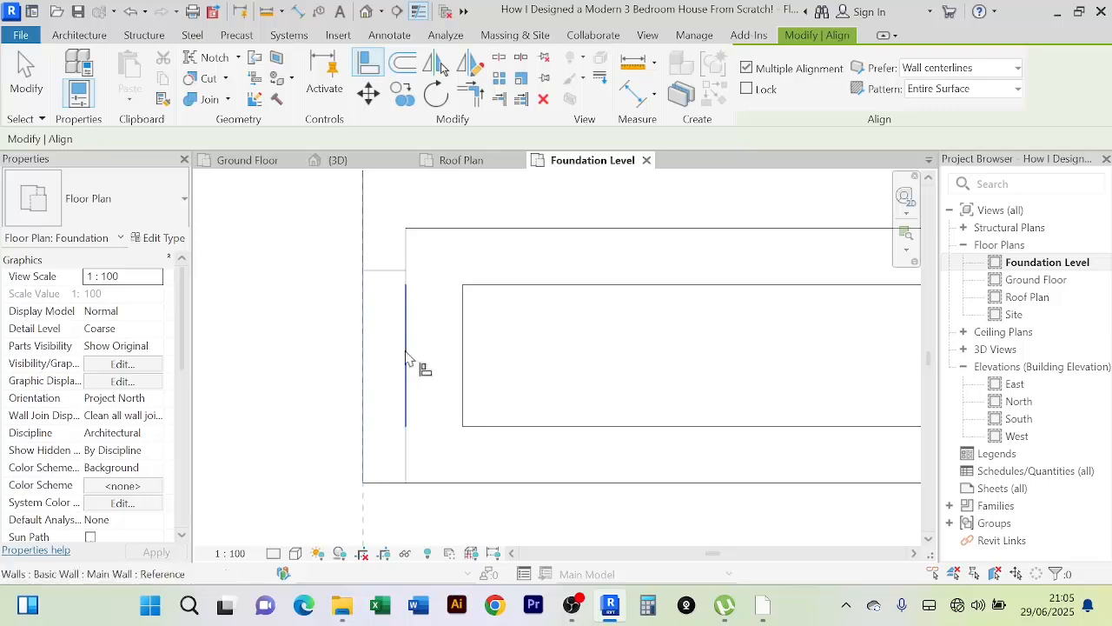
click(406, 351)
scroll(406, 351, down, 3)
right_click(304, 309)
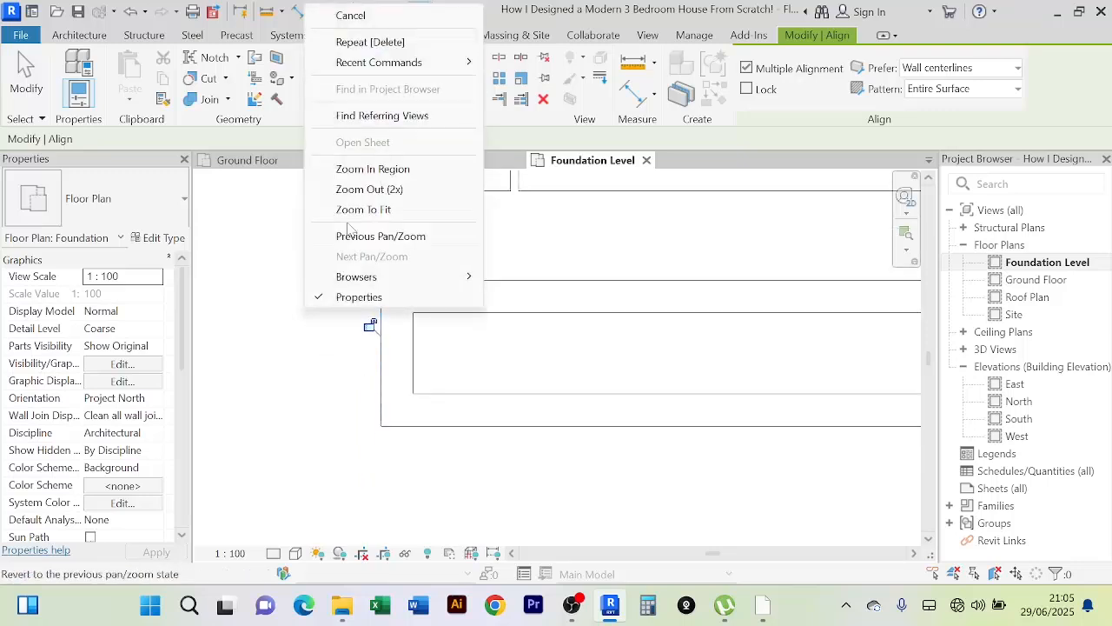
click(410, 25)
right_click(304, 318)
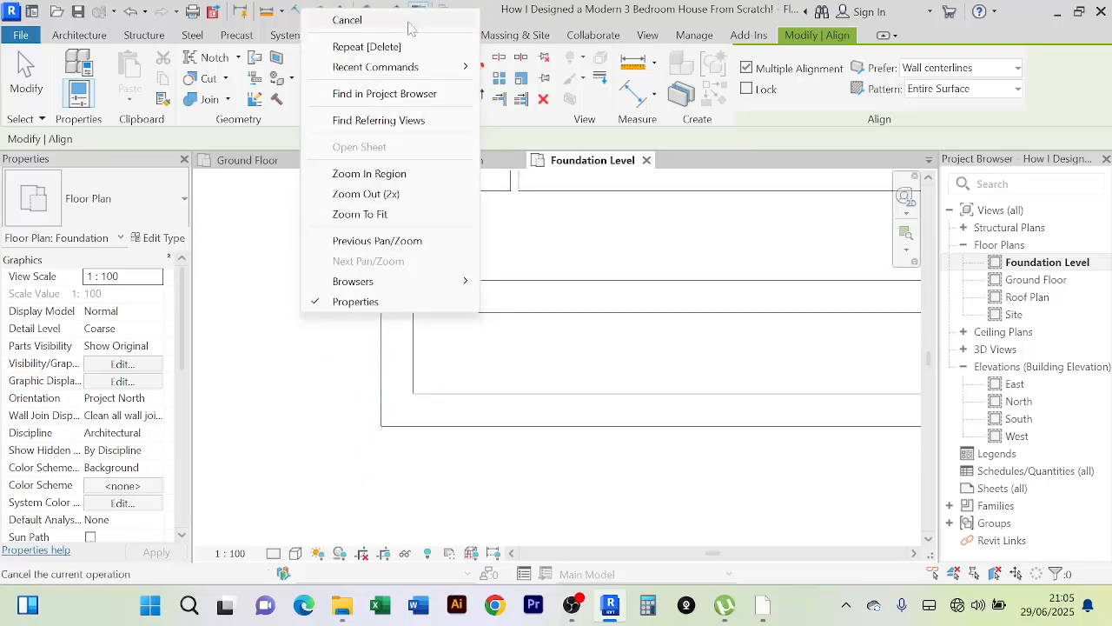
click(410, 24)
Step: Examine the aligned enclosure and the stepped slabs along the house's front facade in the 3D view
click(339, 160)
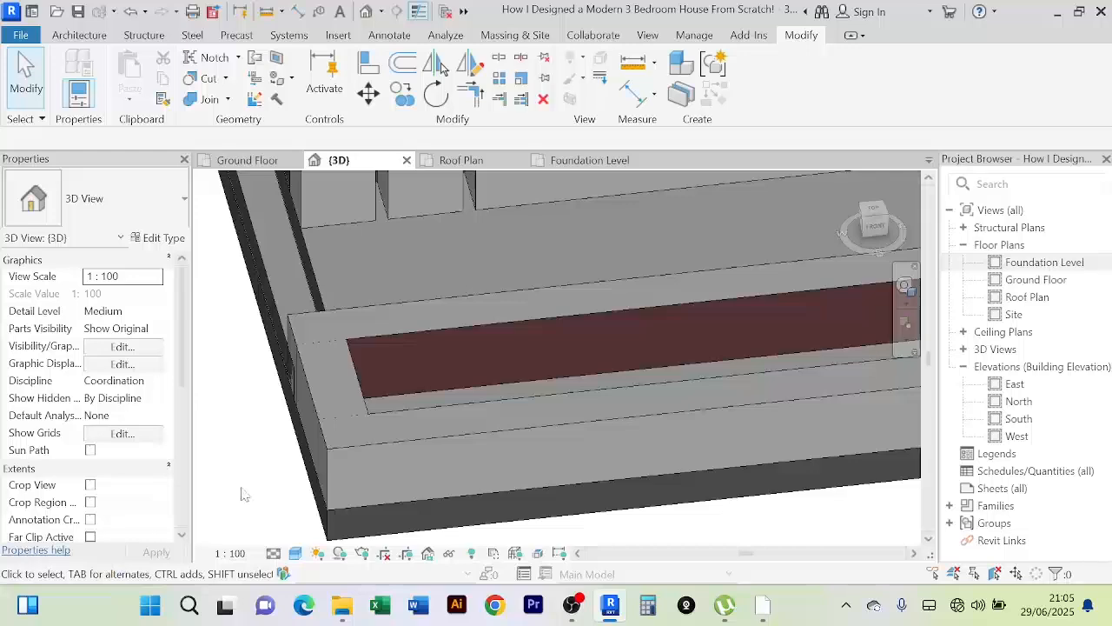
scroll(244, 494, up, 2)
shift+middle_drag(246, 489, 426, 478)
scroll(633, 419, down, 2)
scroll(725, 449, down, 2)
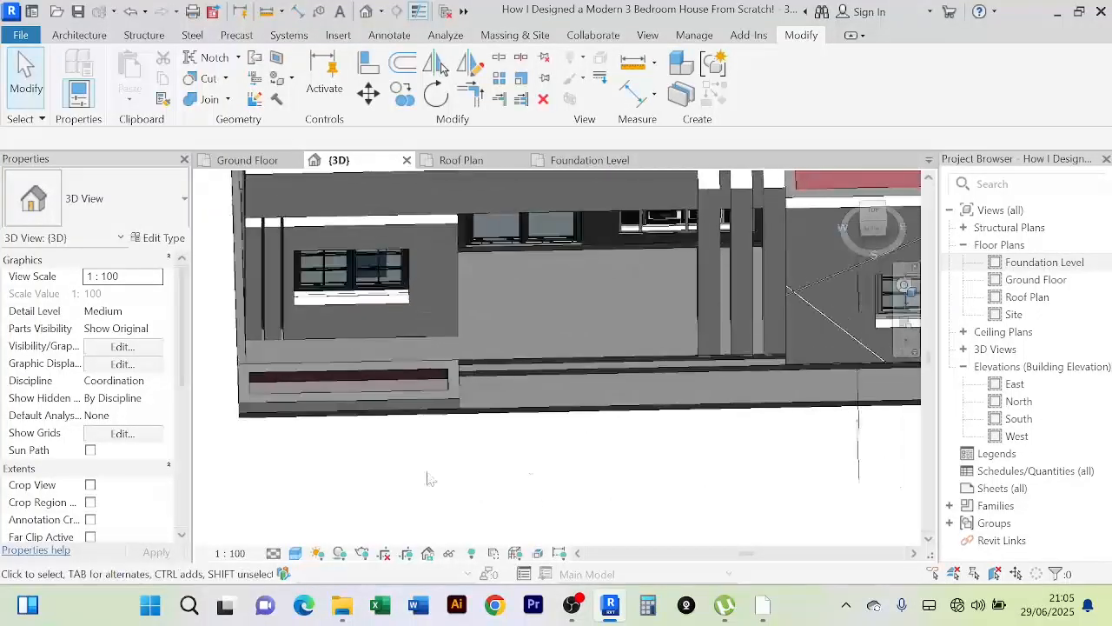
scroll(626, 464, down, 2)
middle_drag(628, 464, 521, 451)
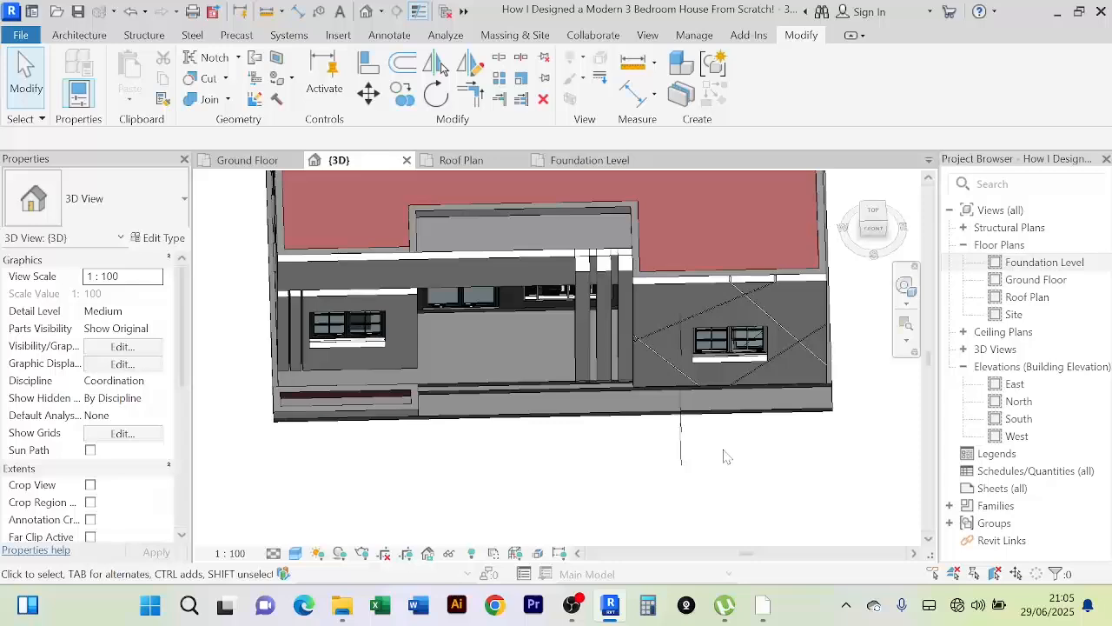
shift+middle_drag(725, 454, 640, 466)
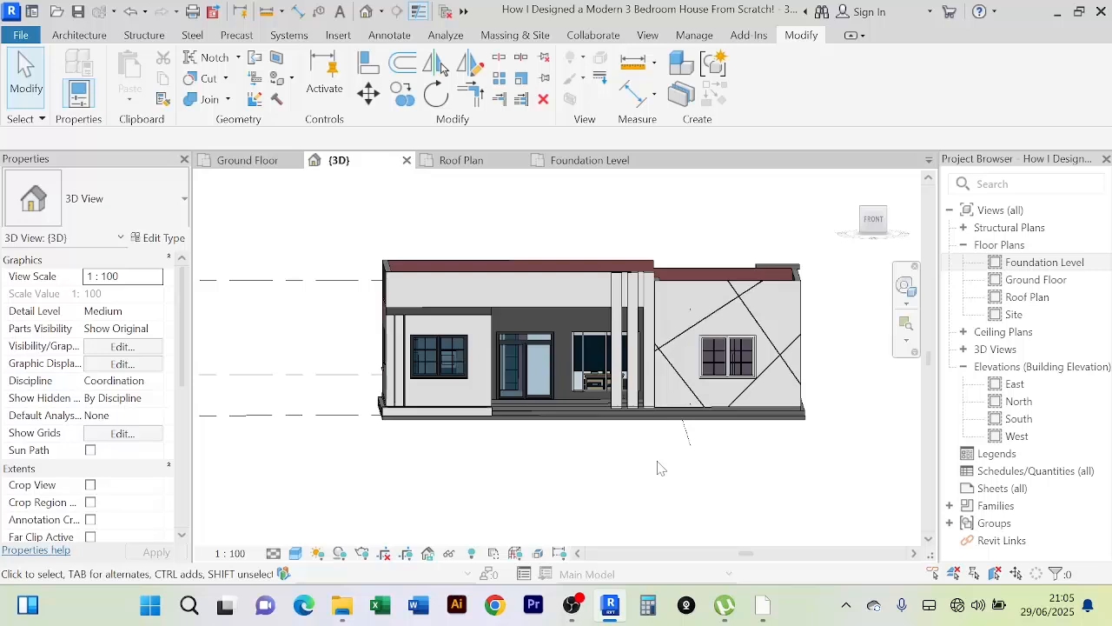
middle_drag(658, 468, 571, 466)
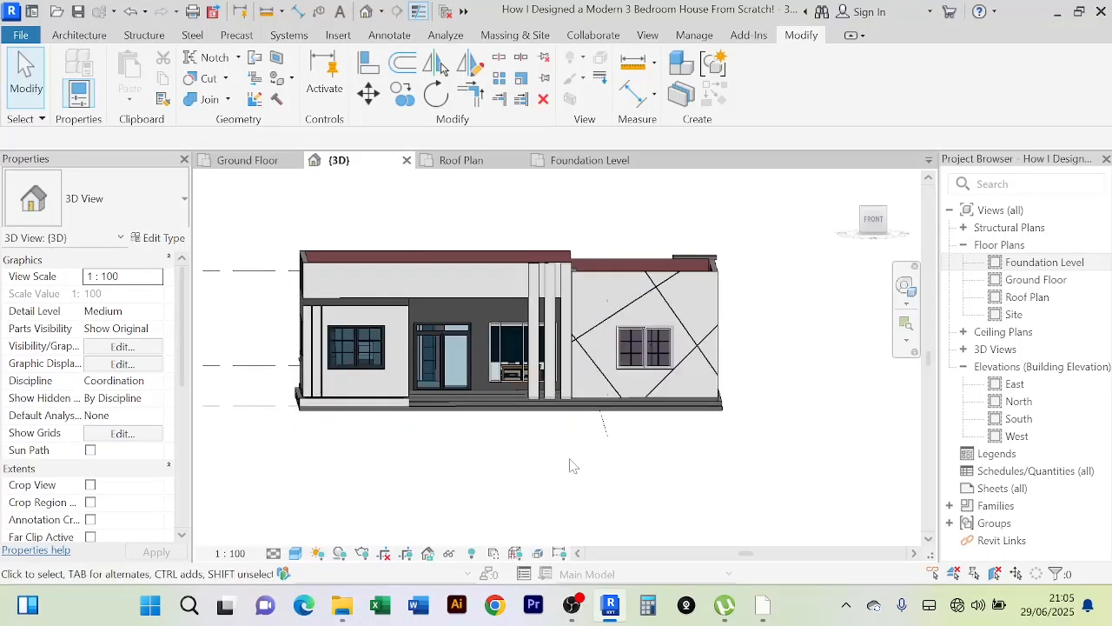